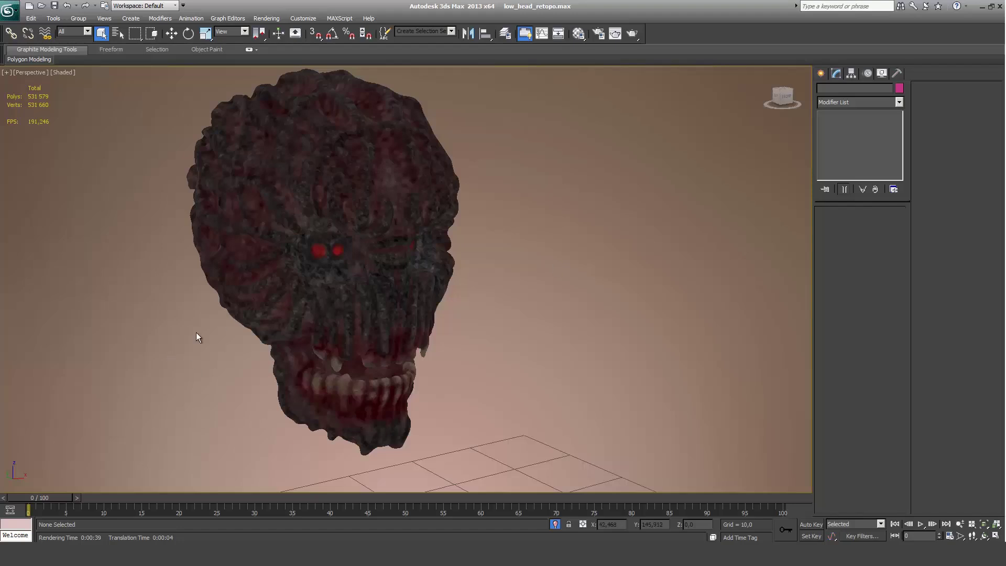
Step: Unhide all objects in the scene with the high-poly head selected, then clear the selection
left_click(282, 202)
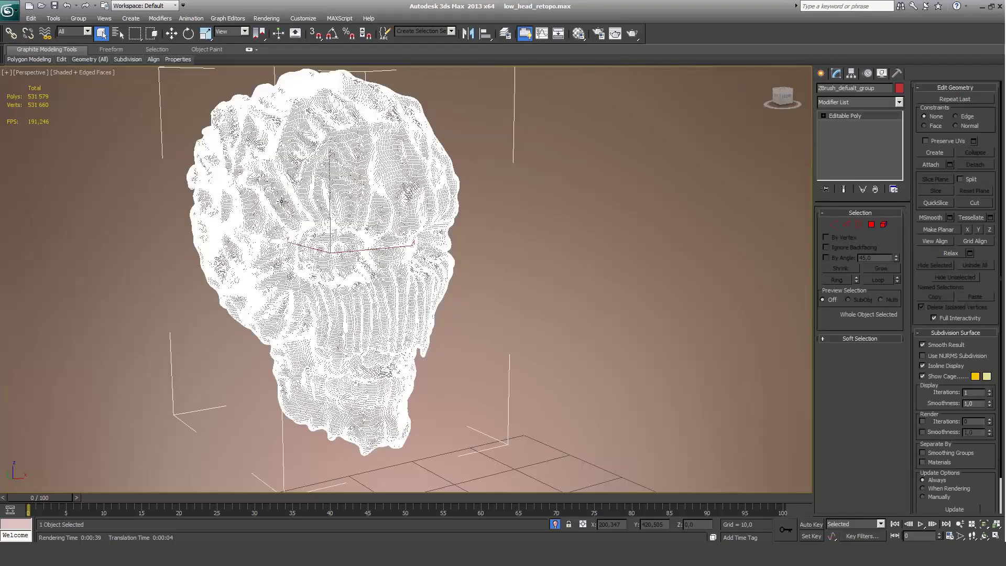
right_click(518, 151)
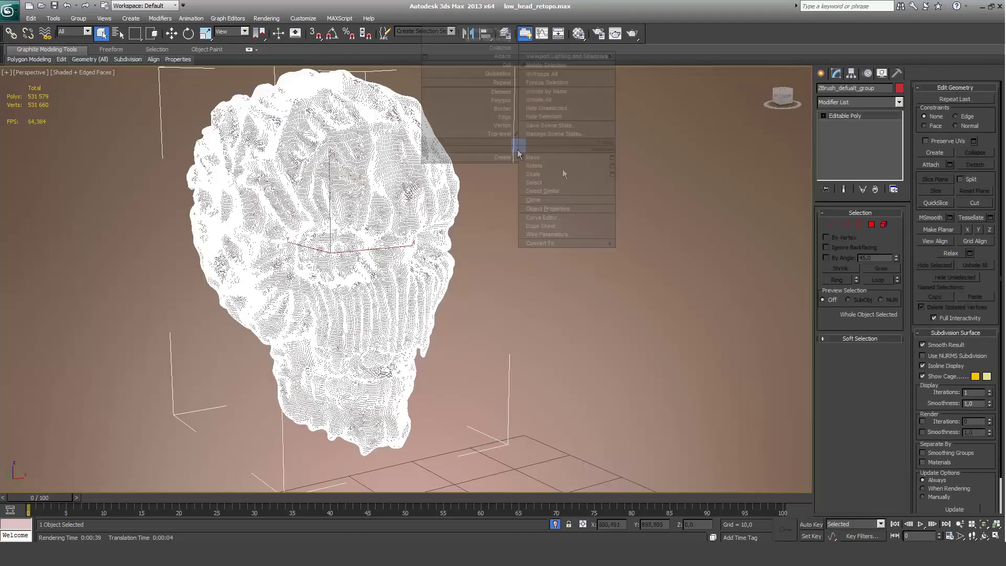
left_click(545, 108)
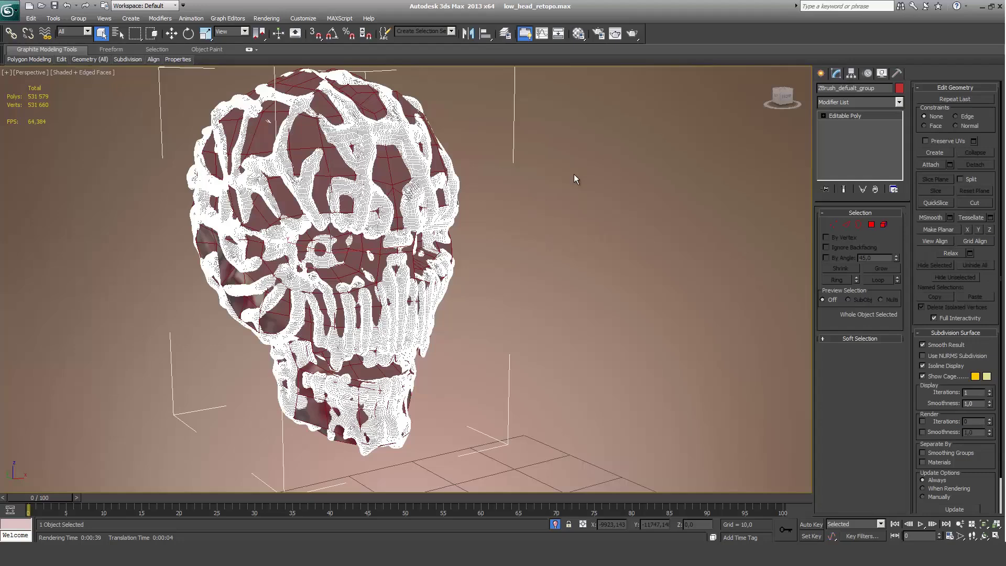
left_click(563, 522)
left_click(640, 344)
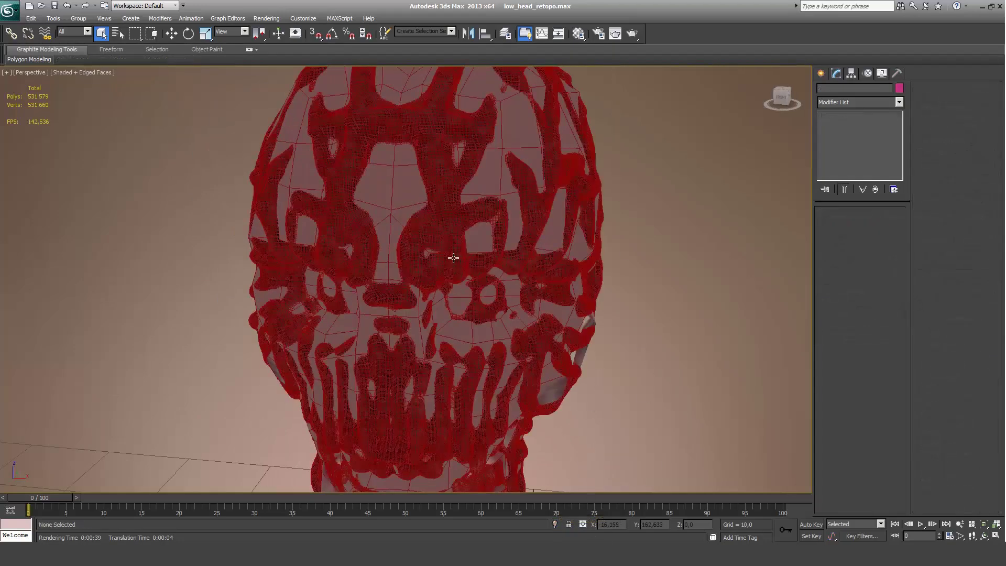
Step: Check the low-poly head's name and rename the high-poly head as mutant_high
left_click(413, 184)
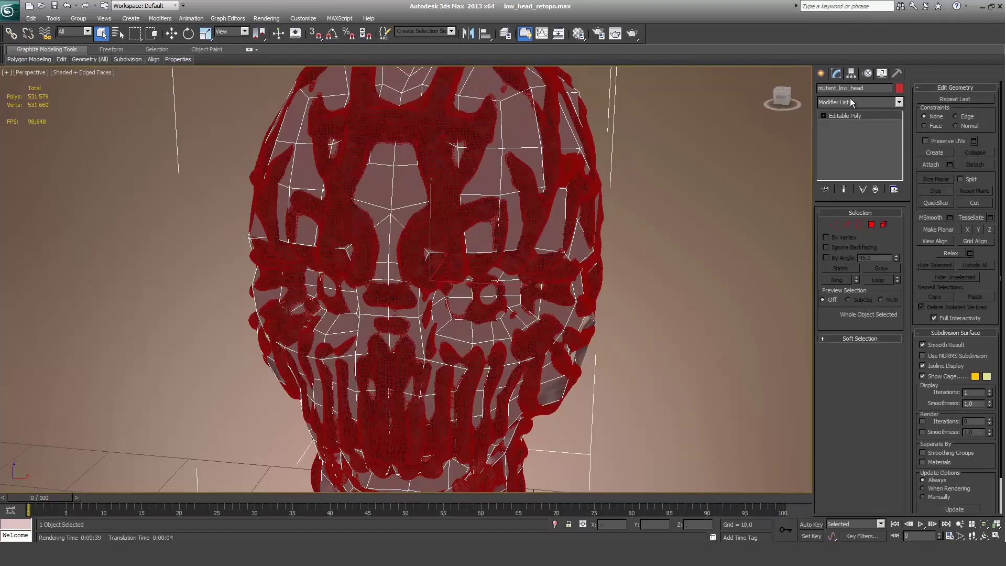
left_click(540, 274)
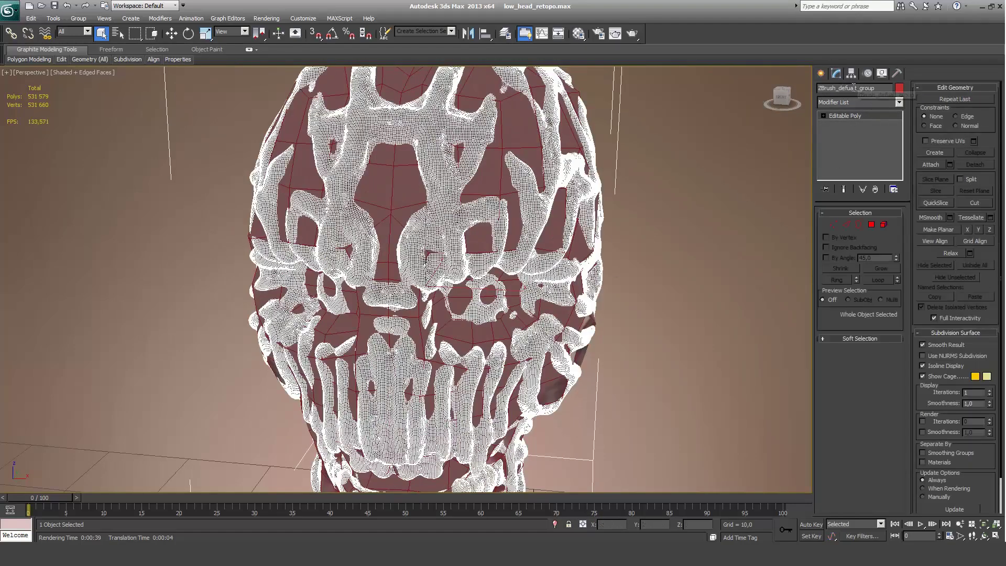
left_click(862, 88)
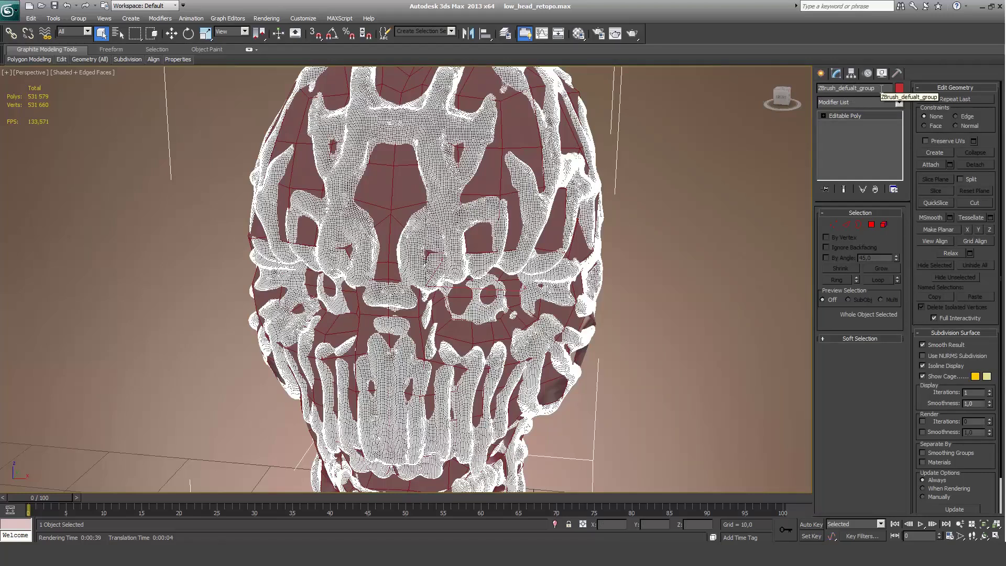
type("mu")
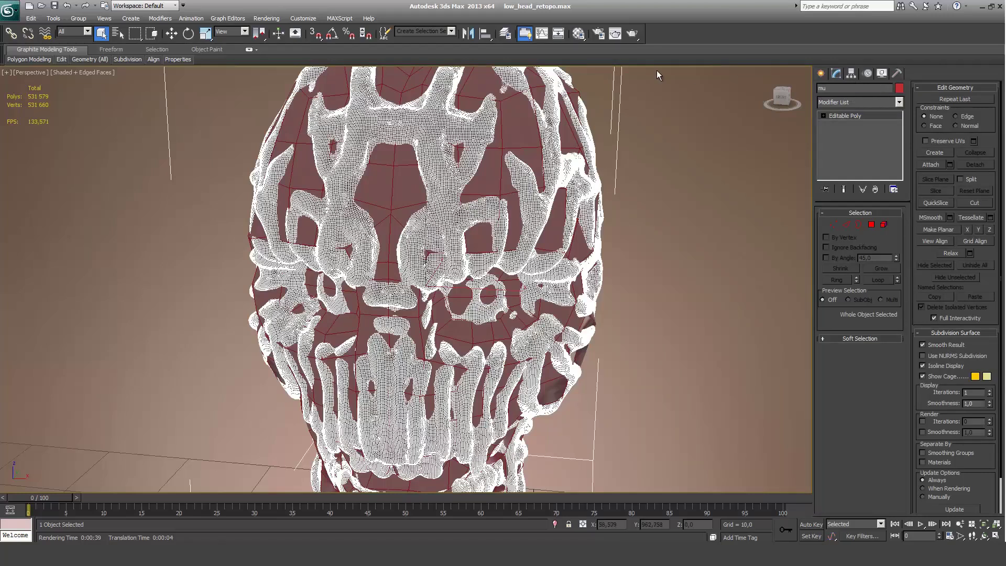
type("tant_high")
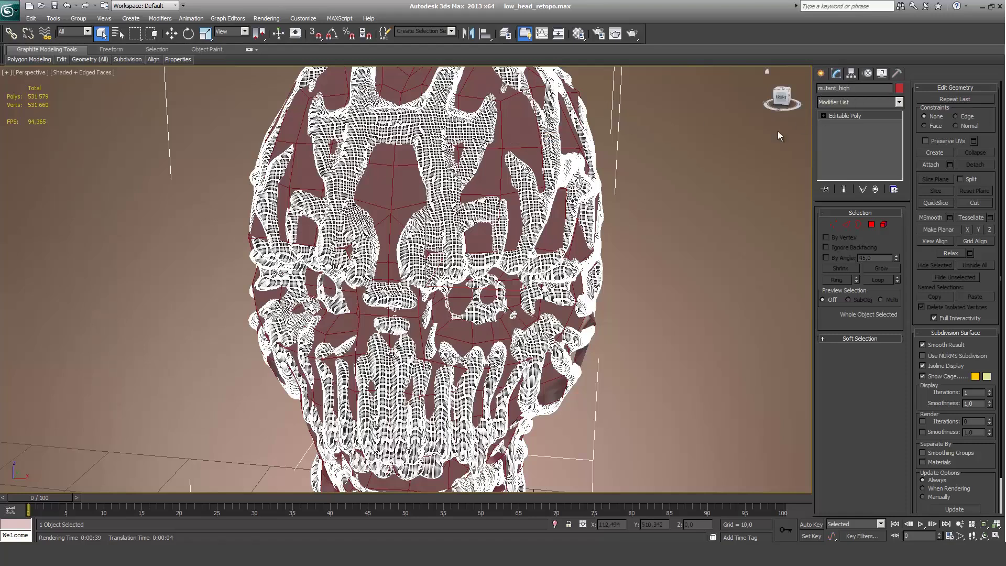
Step: Isolate the high-poly head, deselect it and turn off the edged-faces display
key("alt+q")
middle_click_drag(553, 168, 587, 174, "alt")
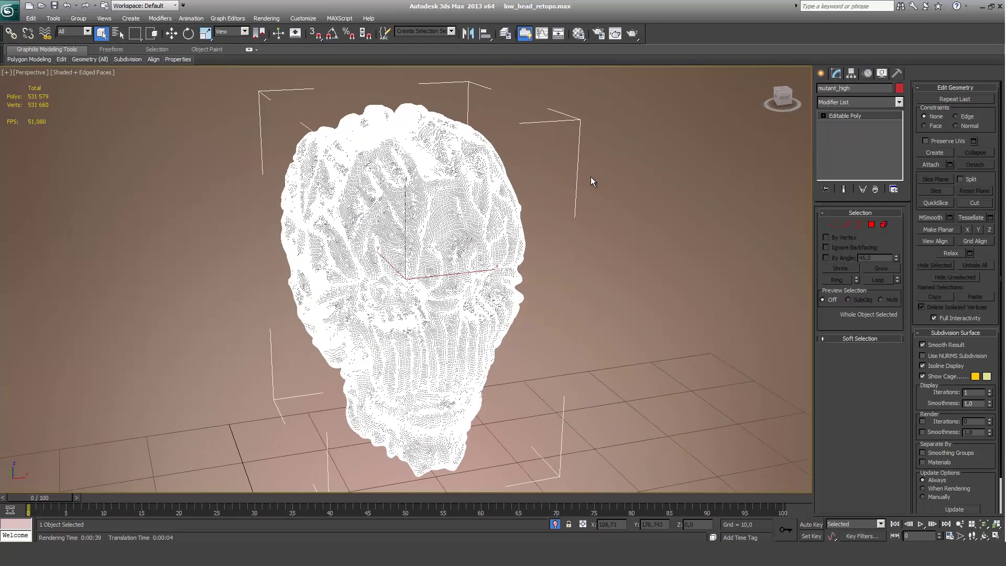
left_click(591, 178)
key("F4")
Step: Check the texture maps of defaultMat in the Material Editor and assign this material to the high-poly head
key("m")
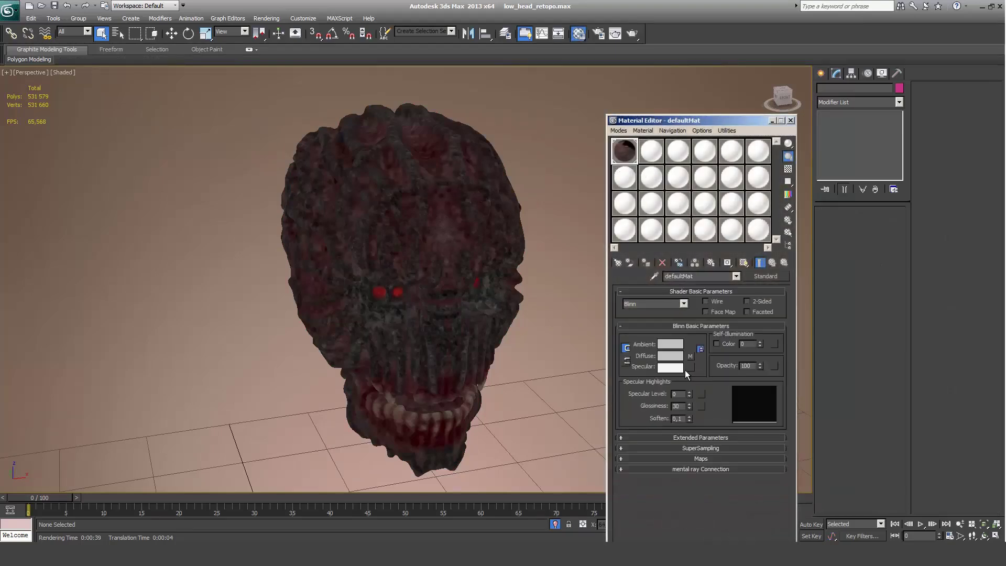
left_click(688, 459)
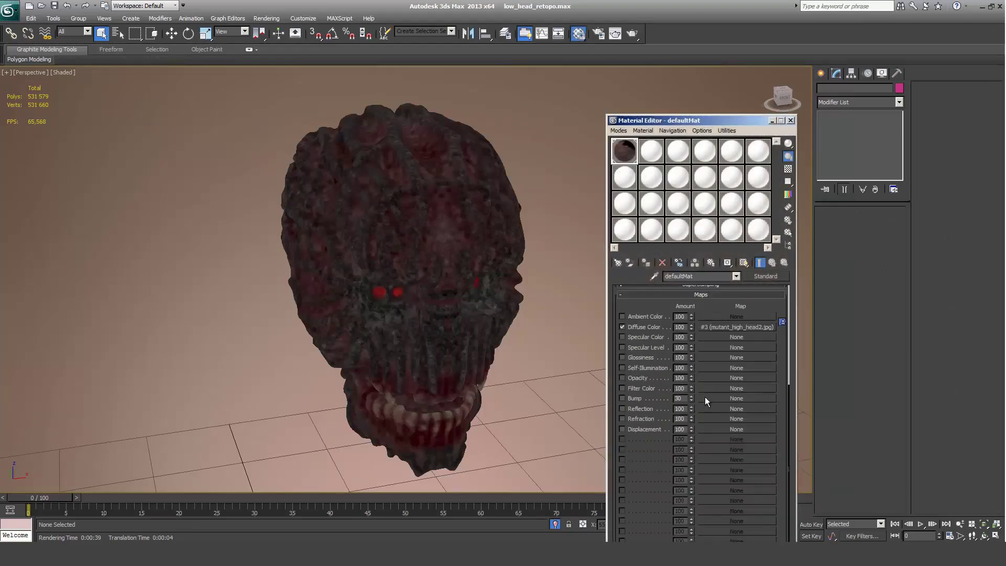
left_click_drag(626, 159, 446, 224)
Step: Review the assigned production renderer and the Final Gather precision preset in the render setup
left_click(598, 33)
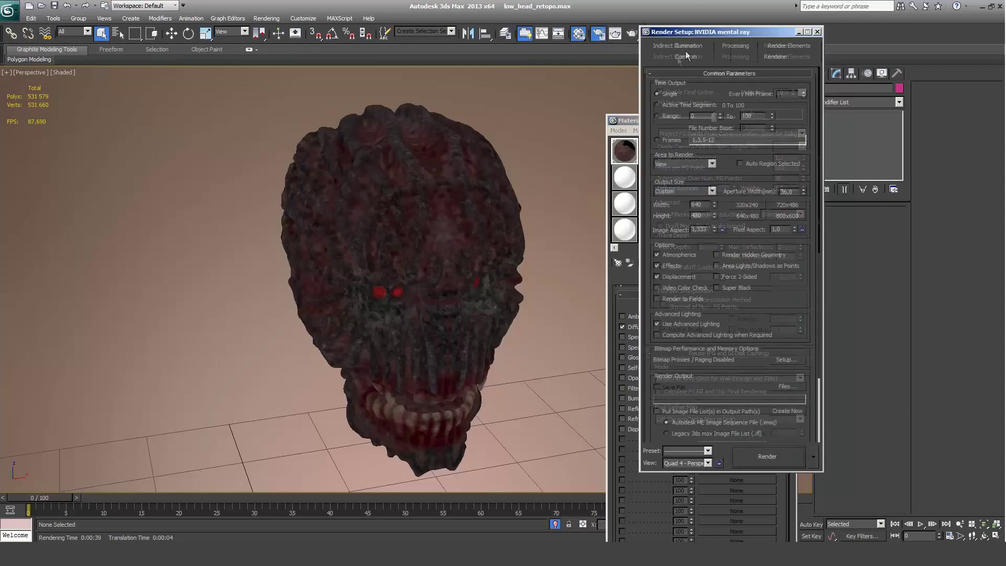
left_click(686, 46)
scroll(761, 407, "down", 5)
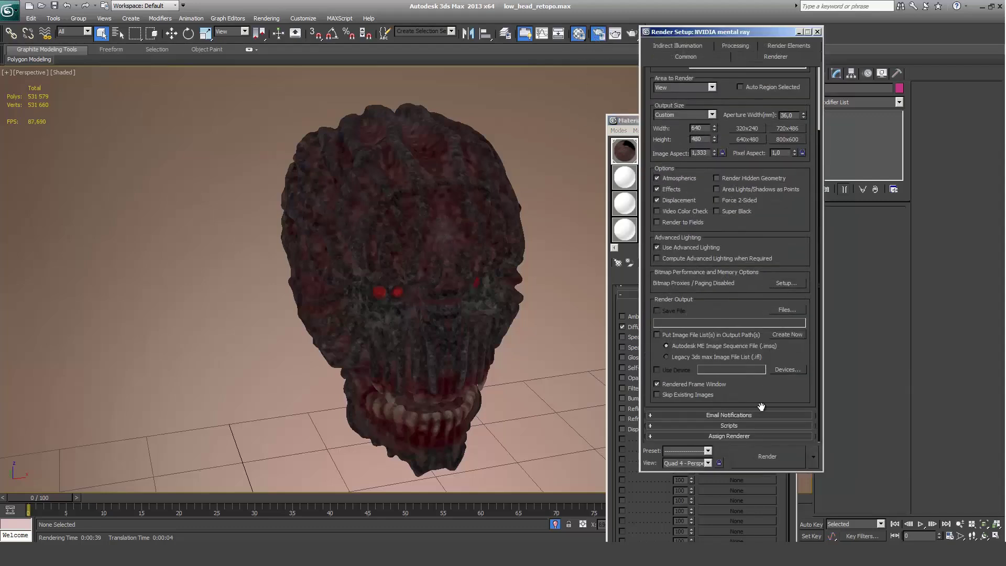
left_click(711, 435)
scroll(713, 414, "down", 2)
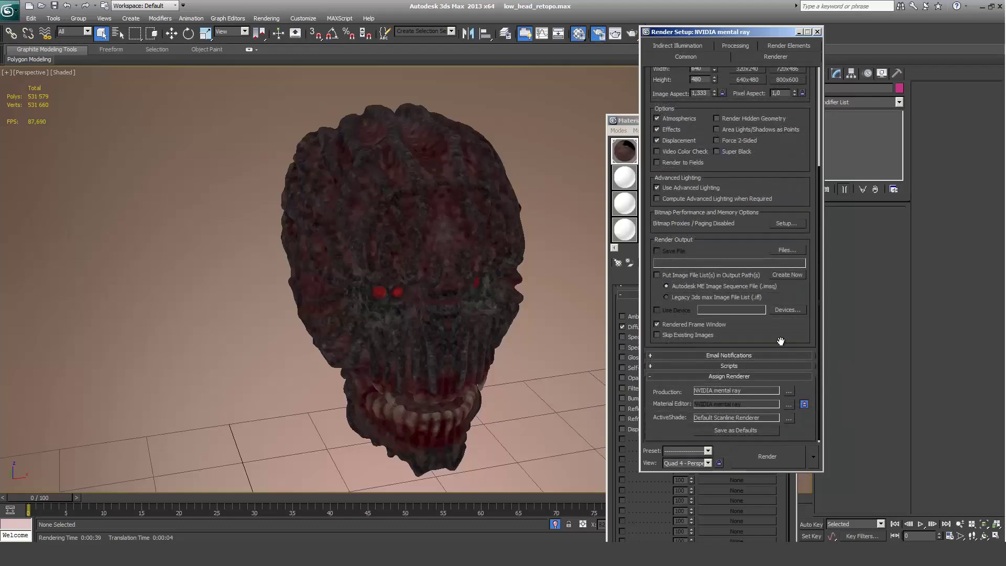
left_click(678, 45)
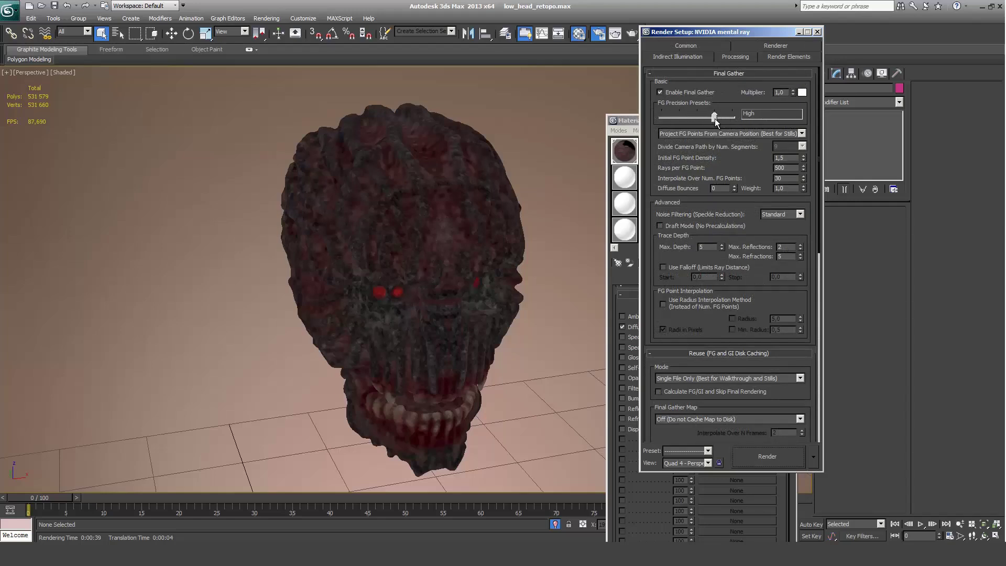
mouse_move(715, 120)
left_mouse_down()
mouse_move(738, 121)
mouse_move(714, 116)
left_mouse_up()
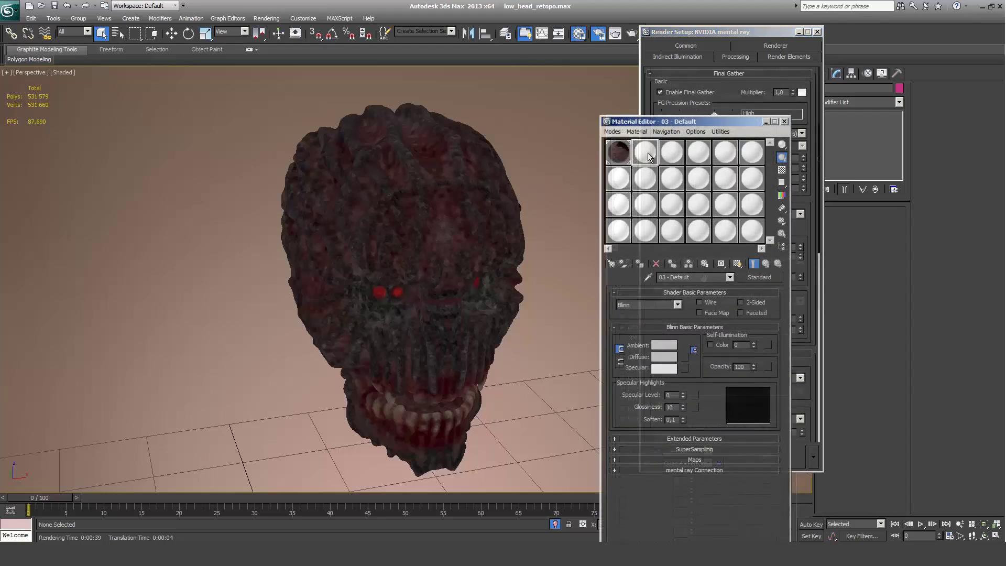
Step: Assign the plain 03 - Default material to the high-poly head and set the environment background colour to white
left_click_drag(649, 156, 471, 235)
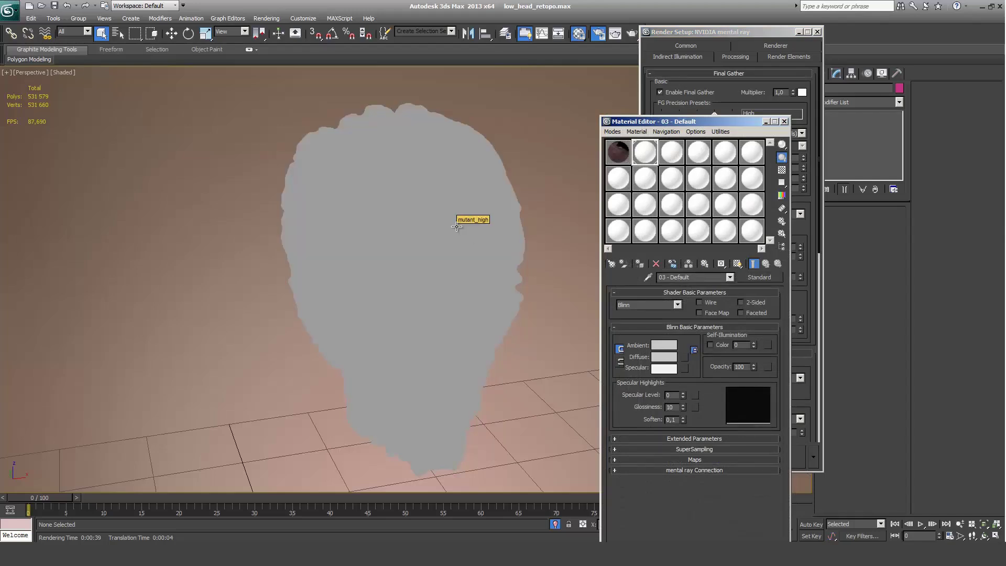
key("8")
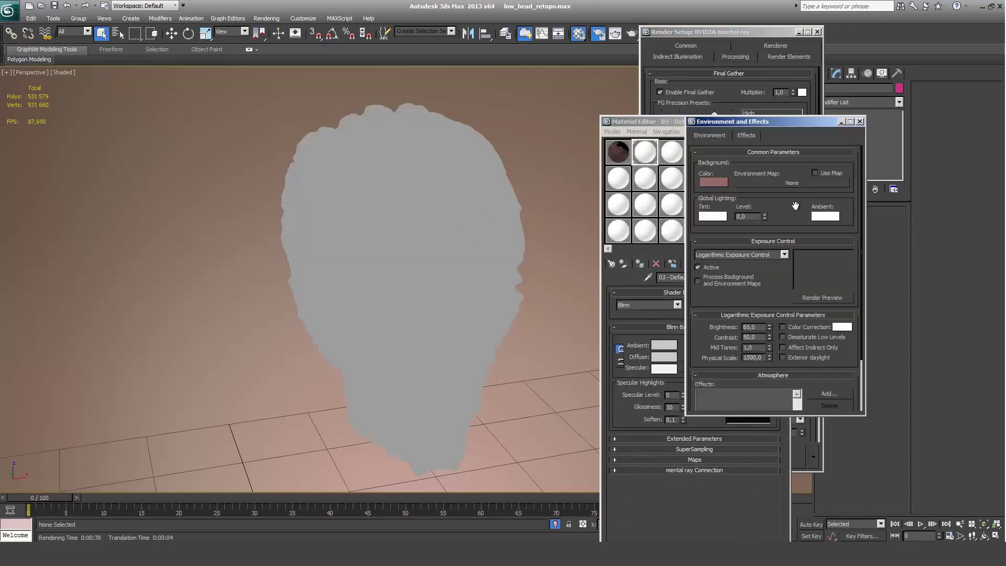
left_click(716, 183)
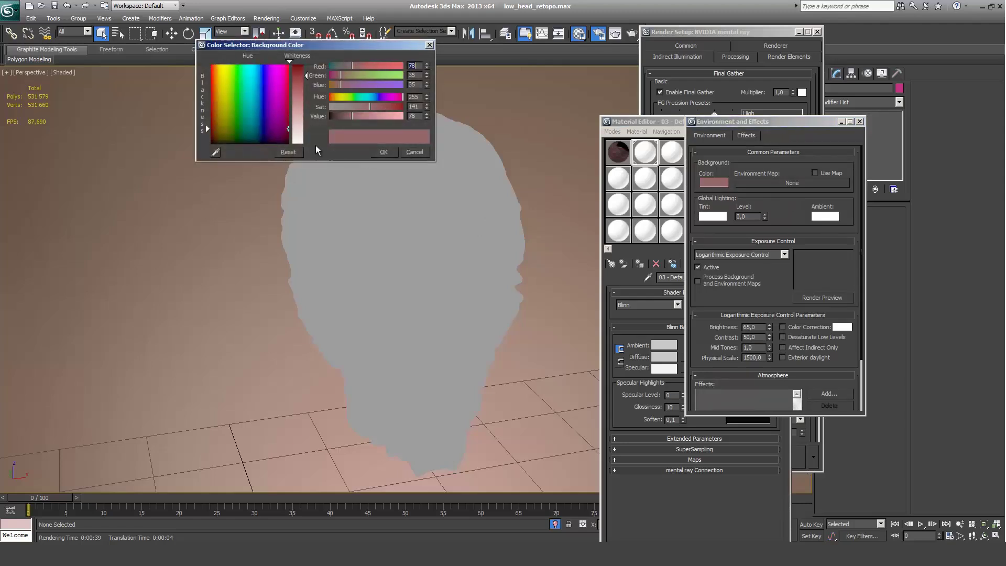
left_click_drag(295, 121, 306, 146)
left_click(383, 152)
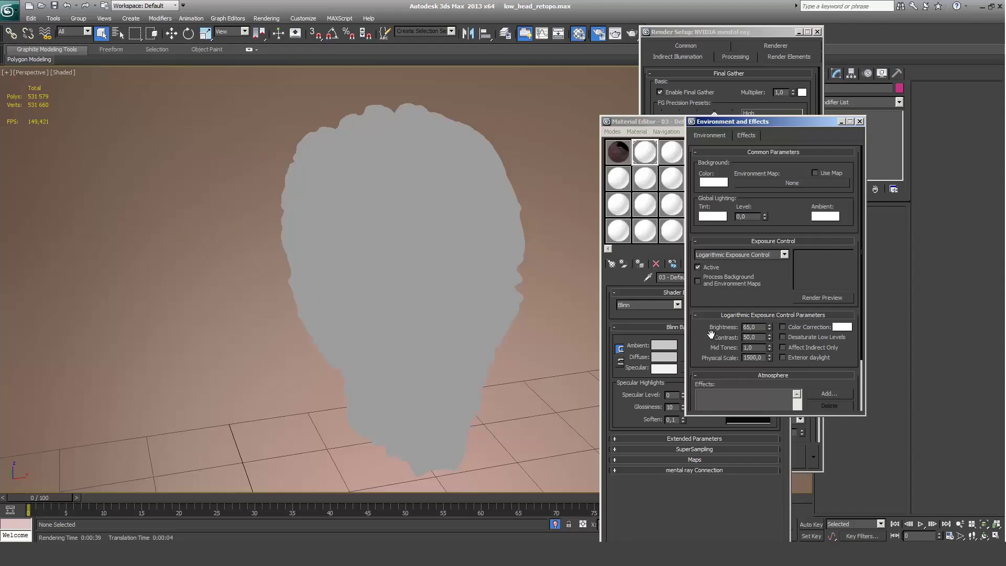
left_click(862, 121)
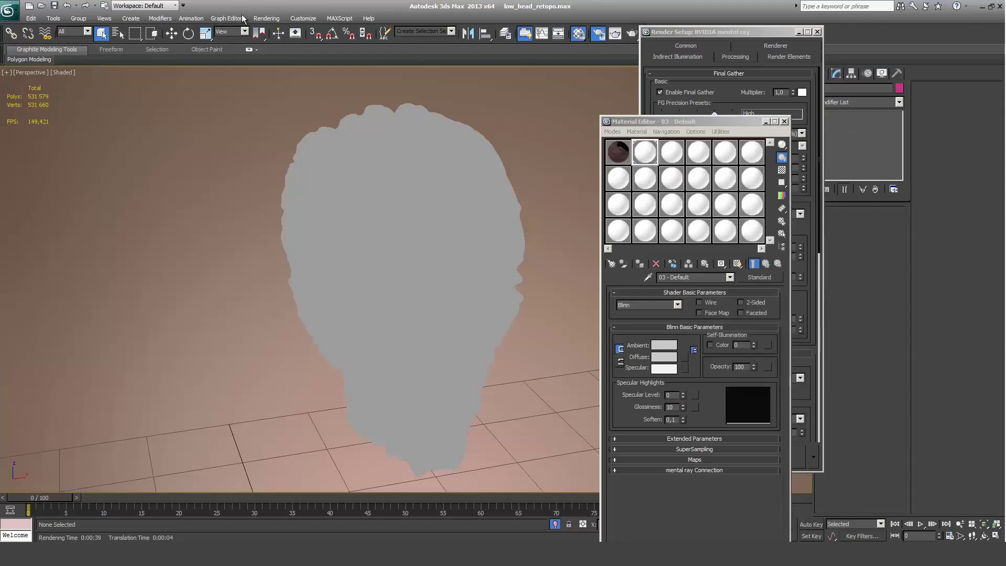
Step: Review the Gamma/LUT preferences, switching the correction off and on again before accepting them
left_click(267, 19)
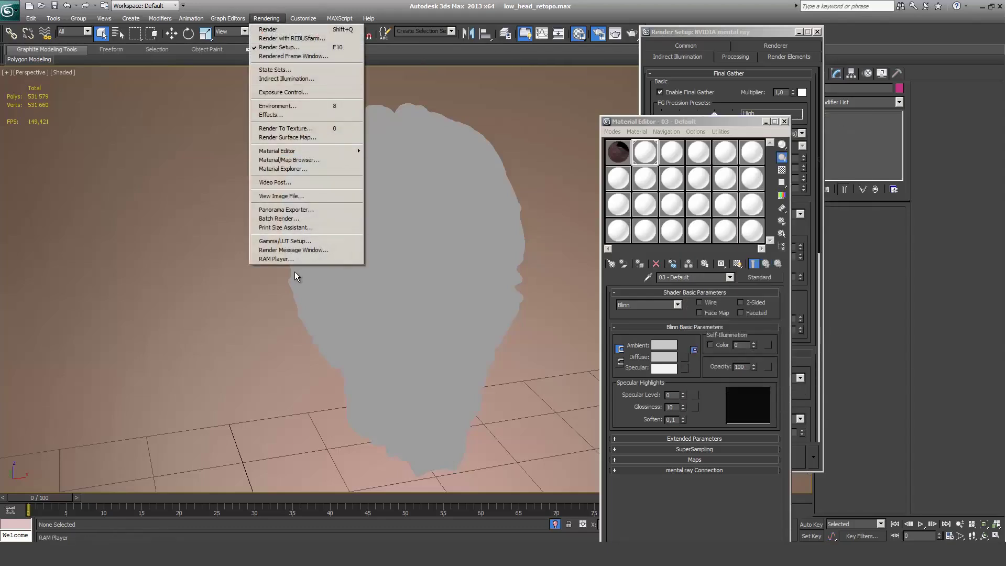
left_click(325, 243)
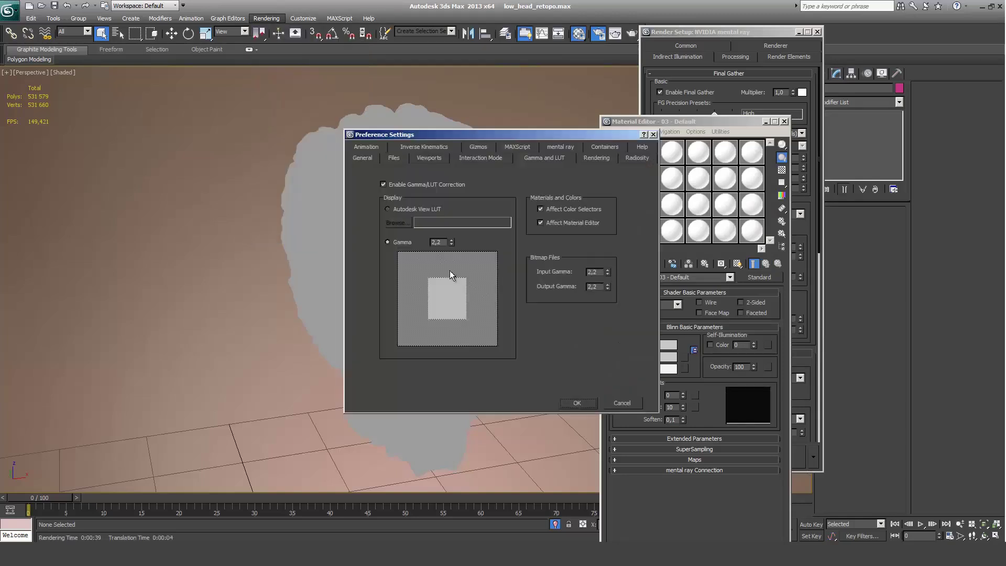
left_click(384, 185)
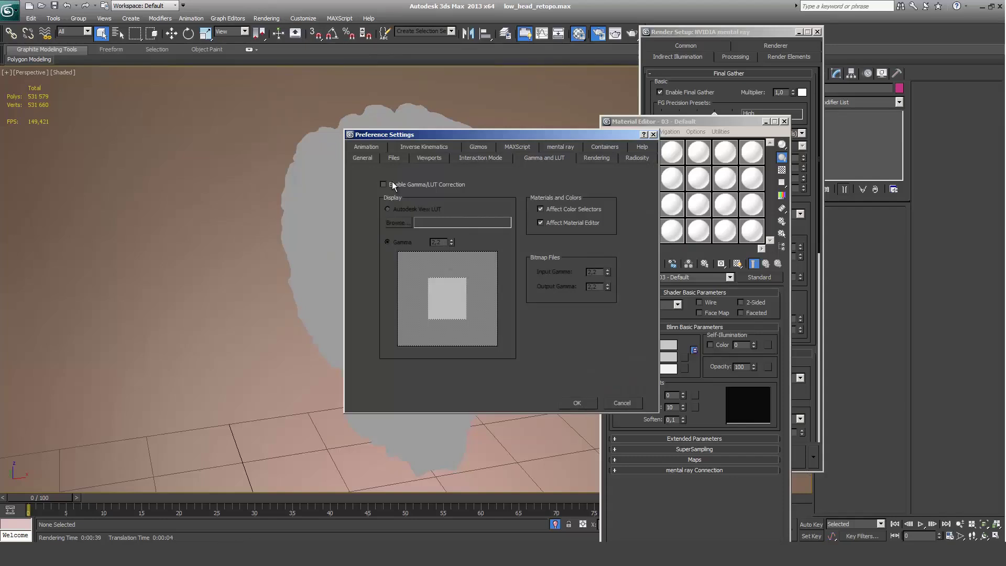
left_click(392, 186)
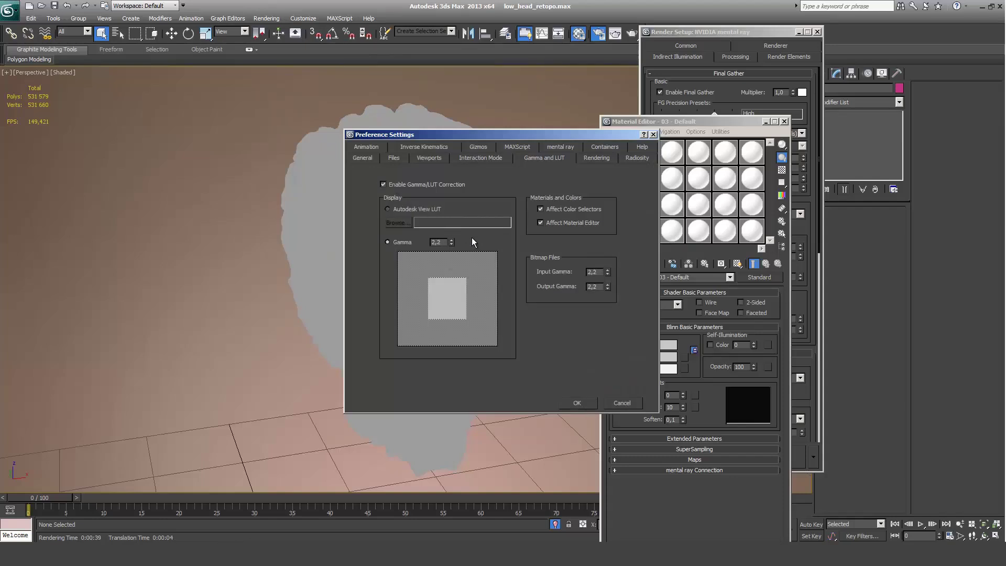
left_click(567, 399)
Step: Replace the output element of the high-poly head in Render To Texture with a new Ambient Occlusion (MR) element
key("0")
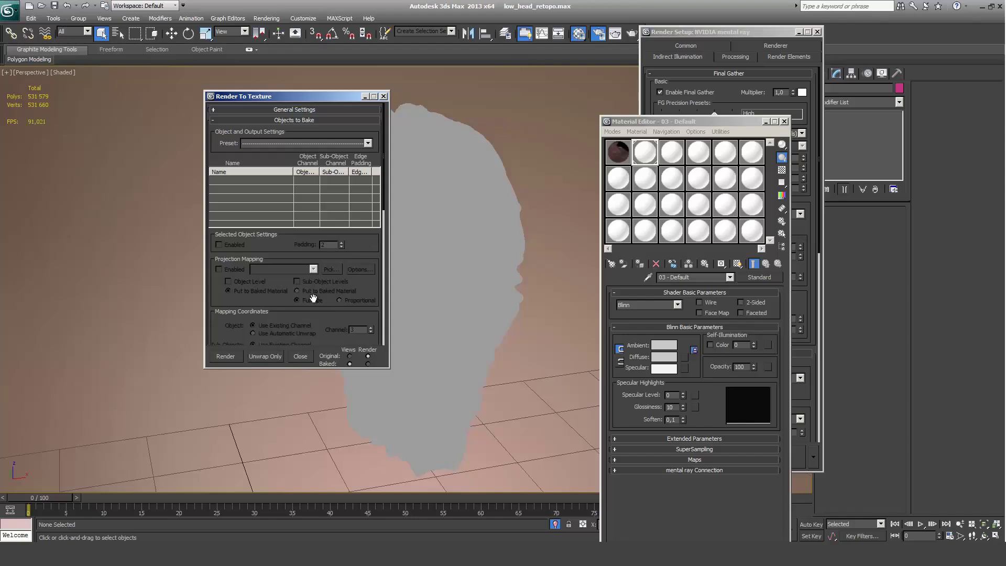
left_click(428, 177)
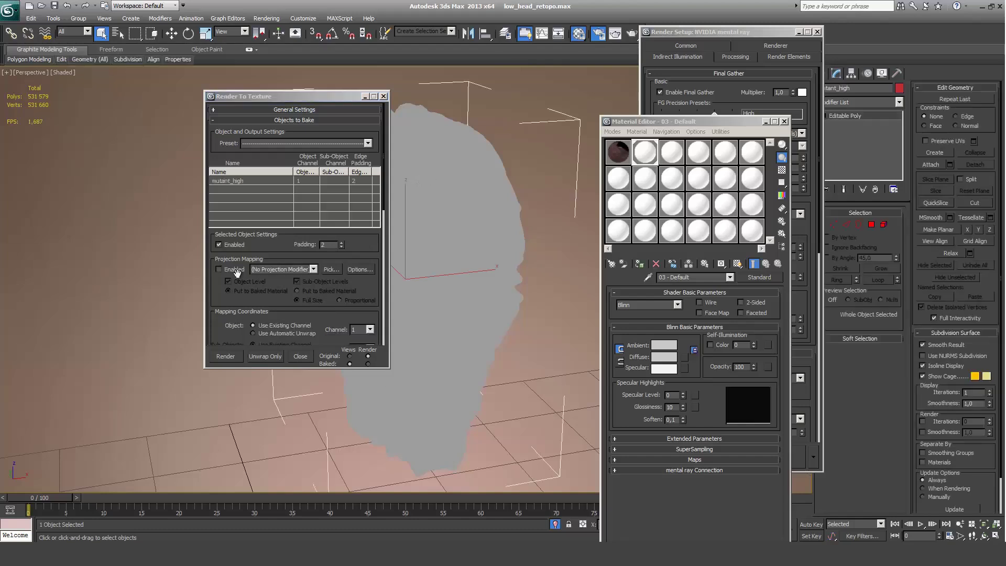
scroll(239, 276, "down", 5)
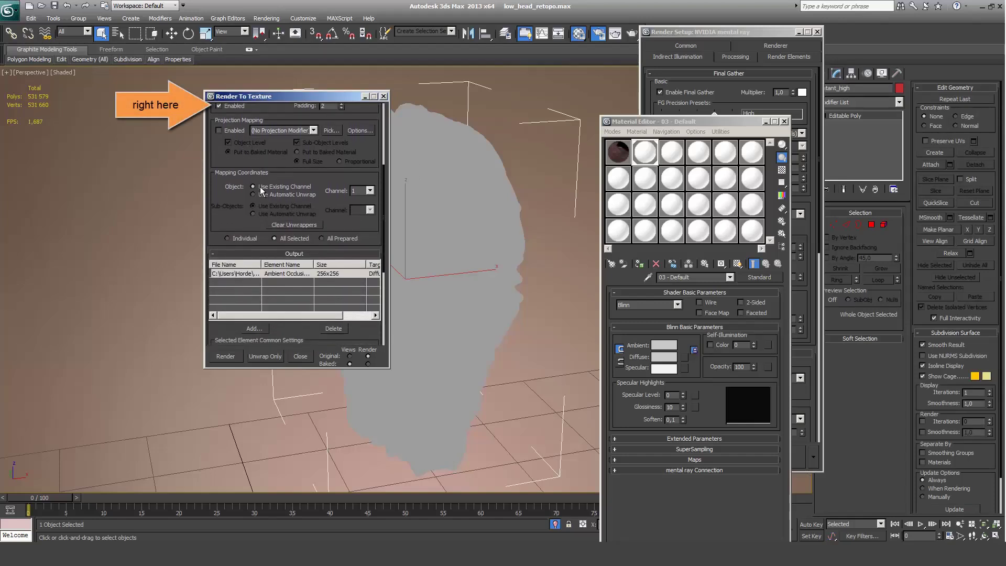
scroll(261, 191, "down", 1)
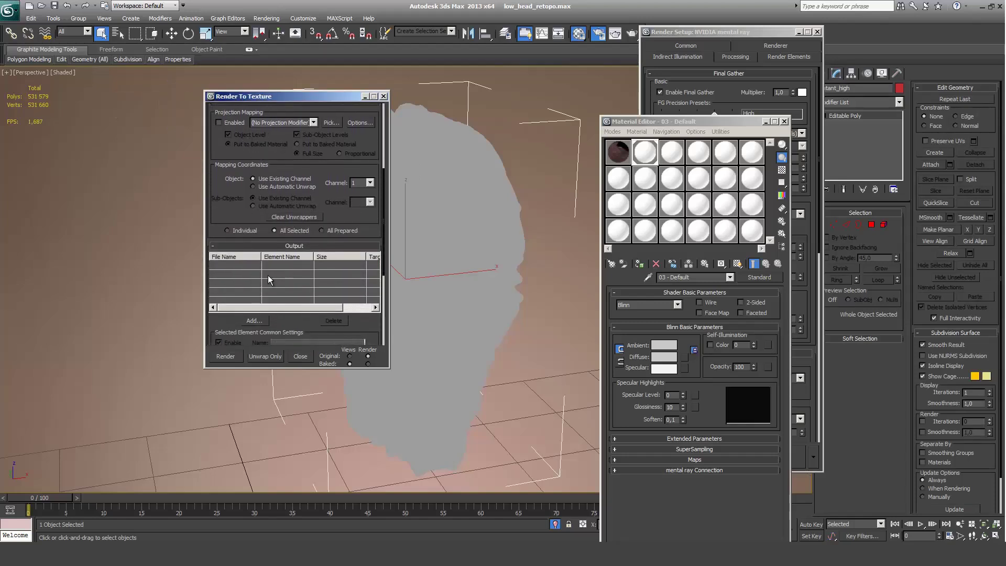
left_click(253, 320)
left_click(343, 339)
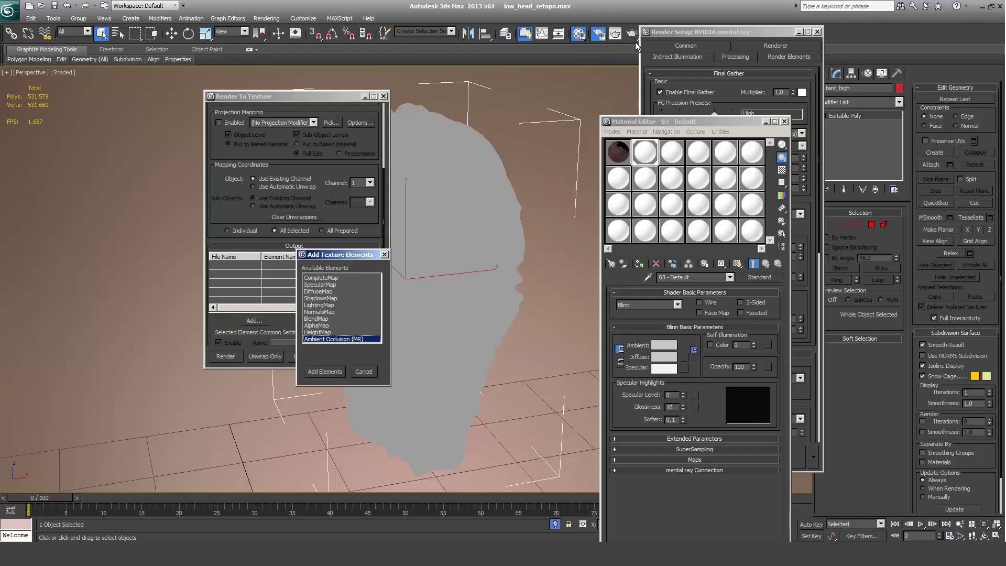
left_click(325, 371)
Step: Open the mutant folder on drive O as the save location for the Ambient Occlusion element's output file
scroll(330, 277, "down", 5)
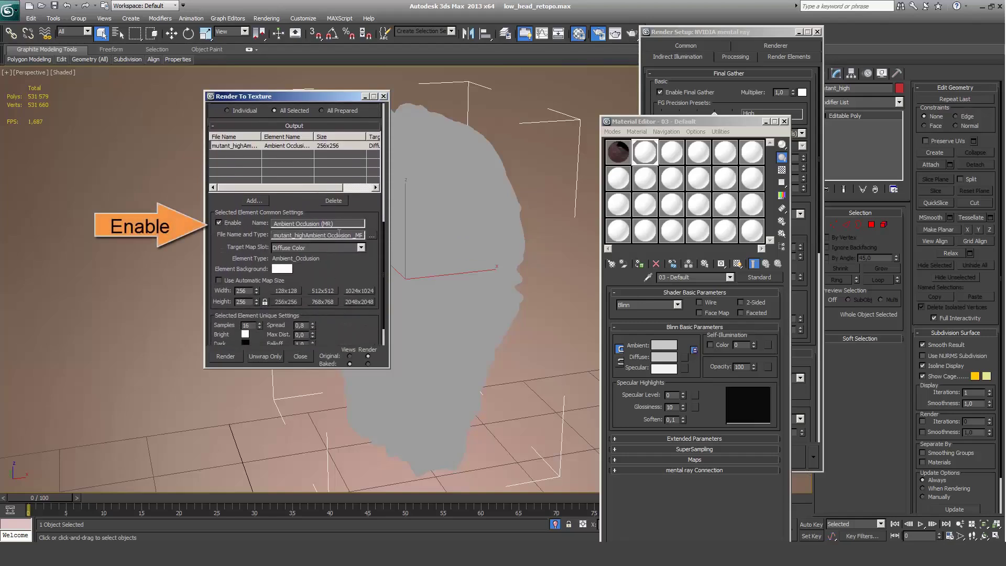
left_click(372, 238)
left_click(377, 139)
left_click(377, 139)
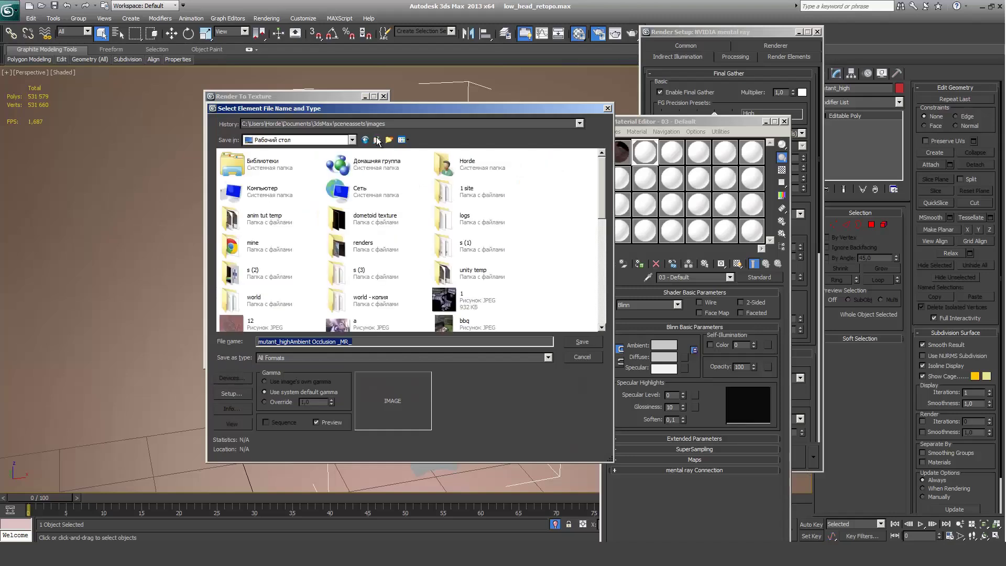
double_click(258, 194)
right_click(320, 254)
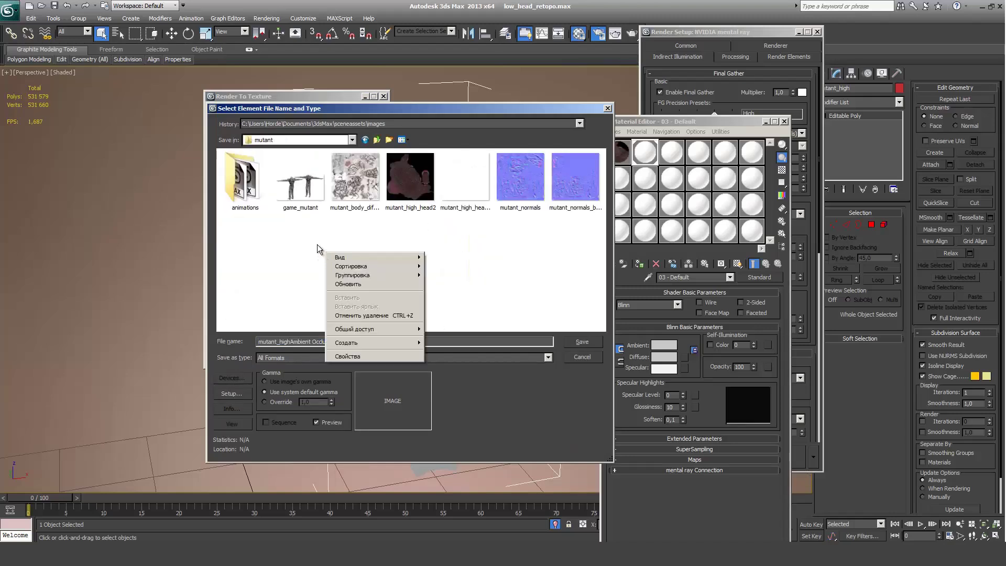
left_click(294, 269)
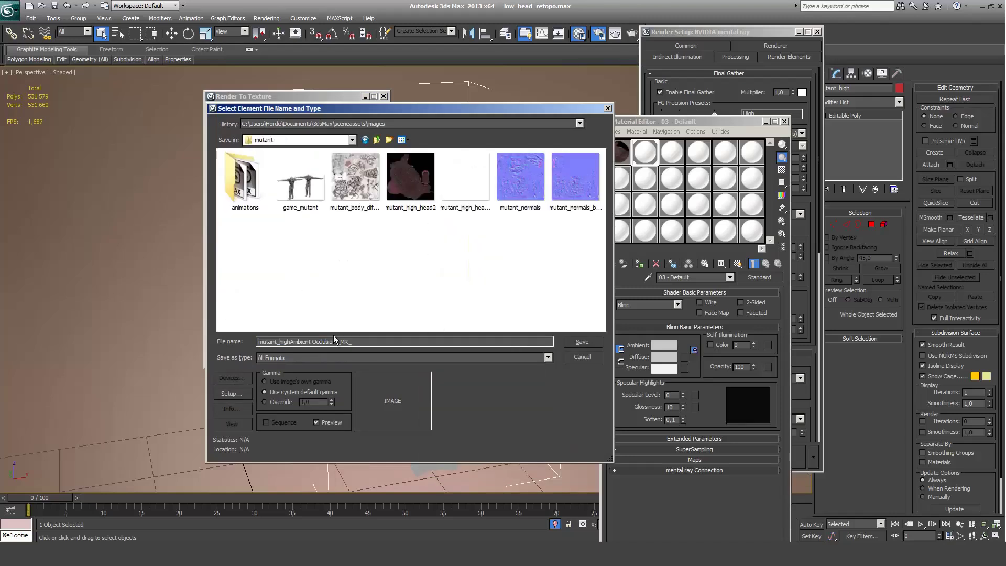
Step: Name the output file mutant_ao_tint and save it as a JPEG, accepting quality 100
left_click(333, 341)
key("ctrl+a")
type("mutant_ao_tint")
left_click(548, 358)
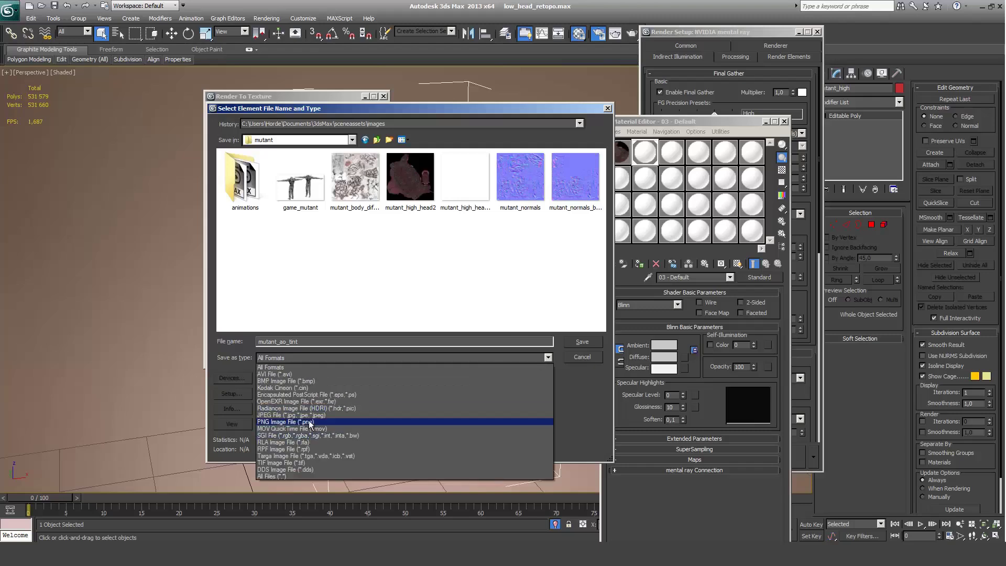
left_click(407, 417)
key("Return")
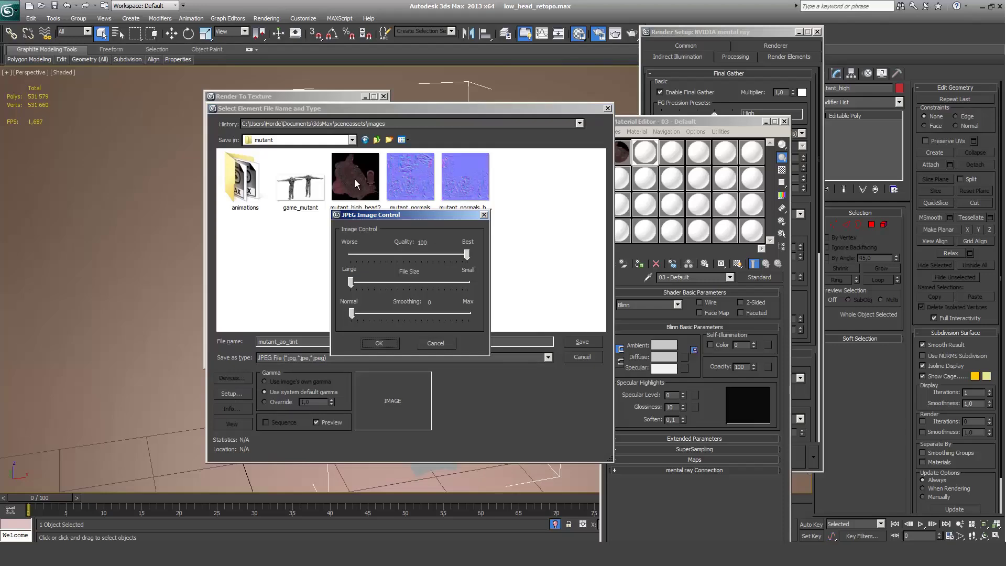
left_click(379, 343)
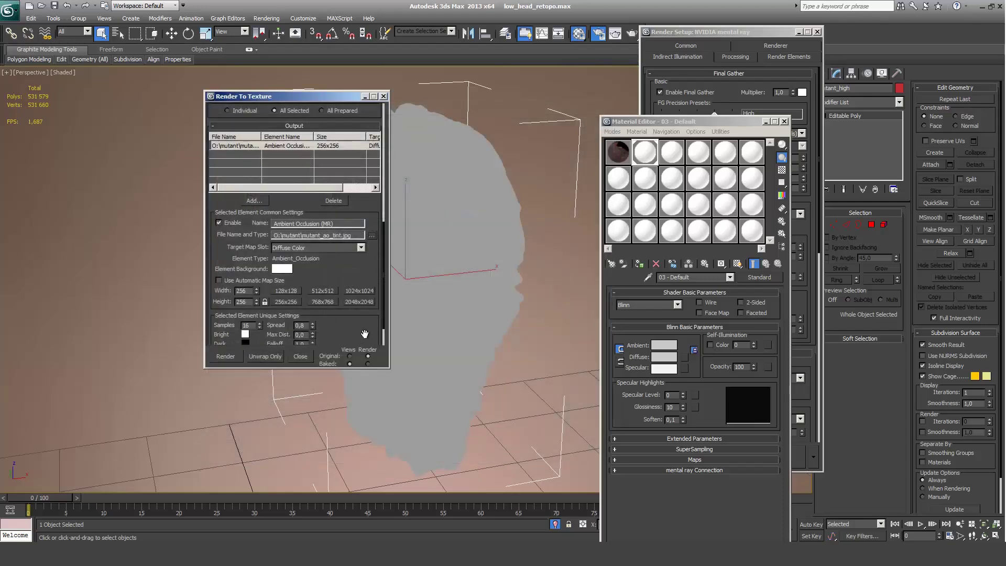
Step: Set the Ambient Occlusion element's map size to 2048x2048
left_click(359, 302)
left_click_drag(340, 336, 296, 313)
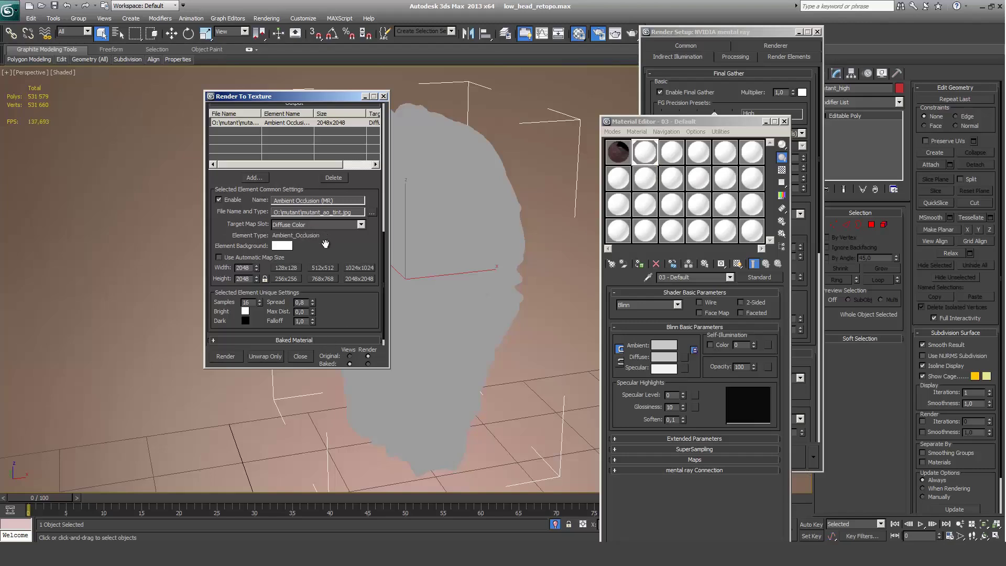
scroll(363, 318, "down", 2)
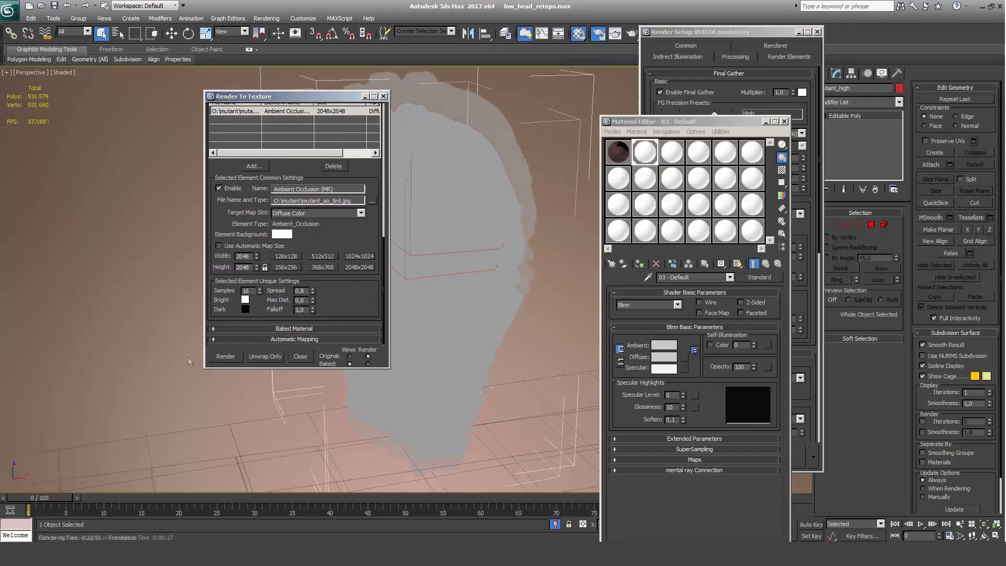
Step: Change the ambient and diffuse colours of the 03 - Default material to pure white
left_click(664, 345)
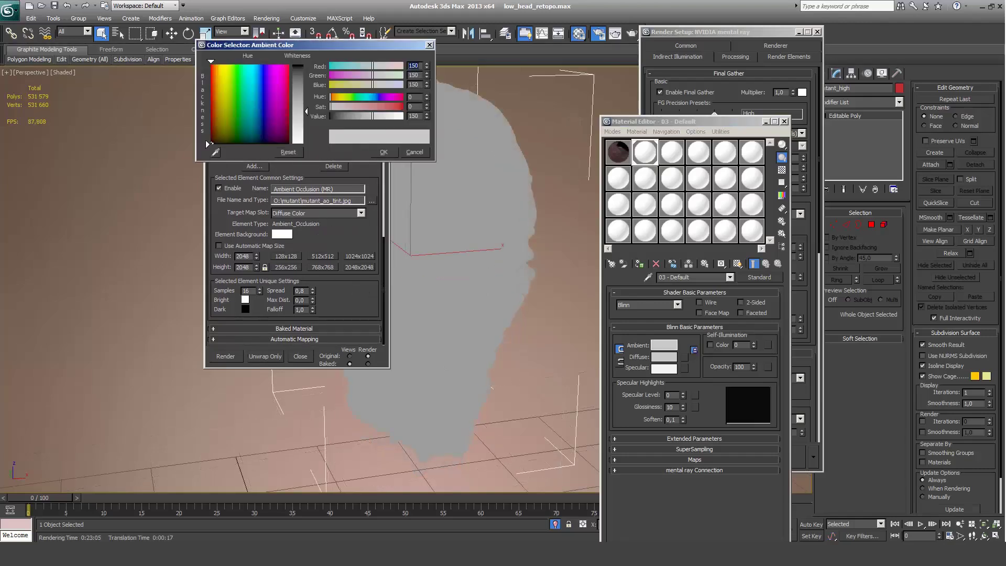
left_click_drag(307, 111, 306, 141)
left_click(384, 152)
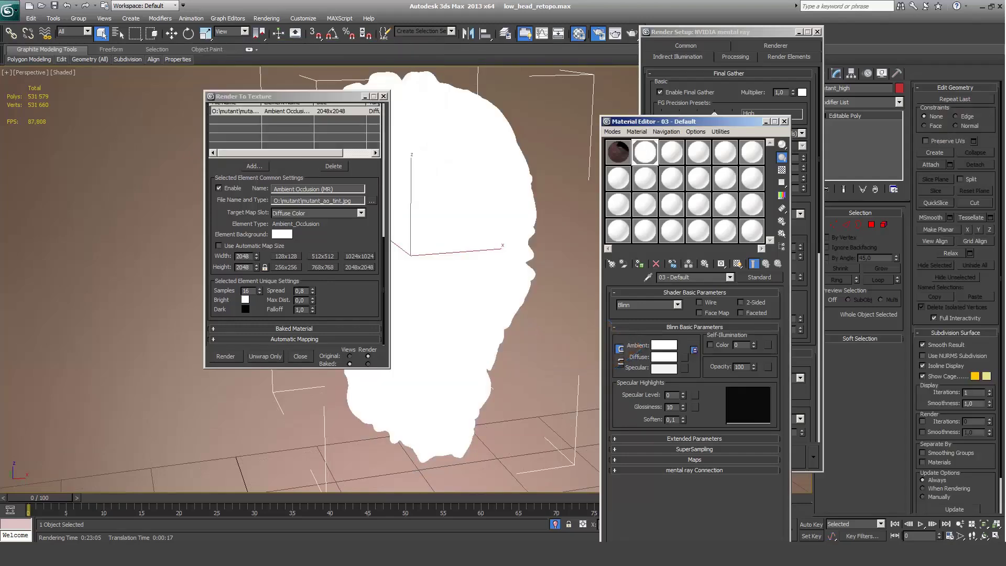
Step: Render the high-poly head's ambient occlusion texture with the Final Gather precision preset at Low
left_click_drag(682, 122, 565, 70)
left_click(729, 32)
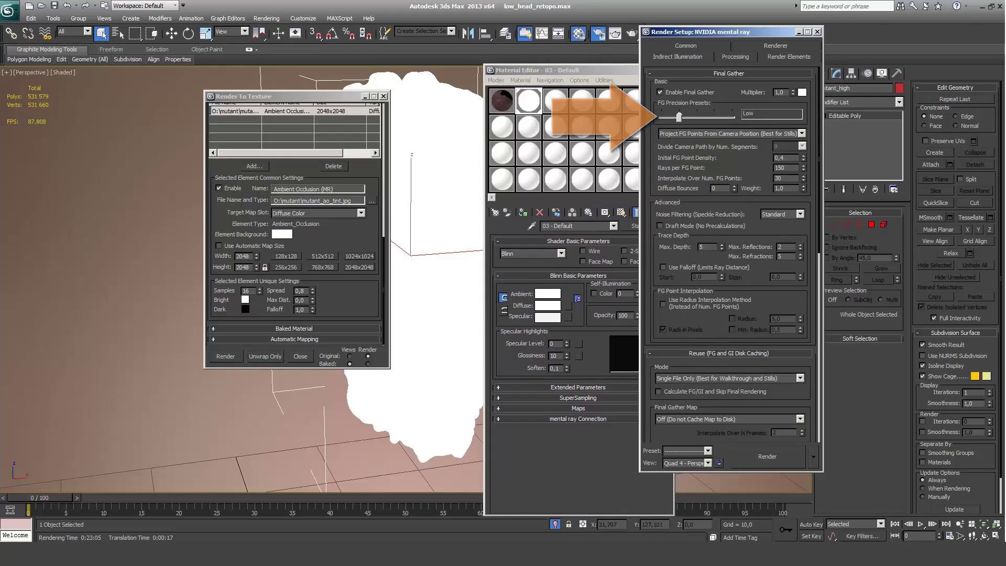
left_click(226, 357)
left_click(472, 286)
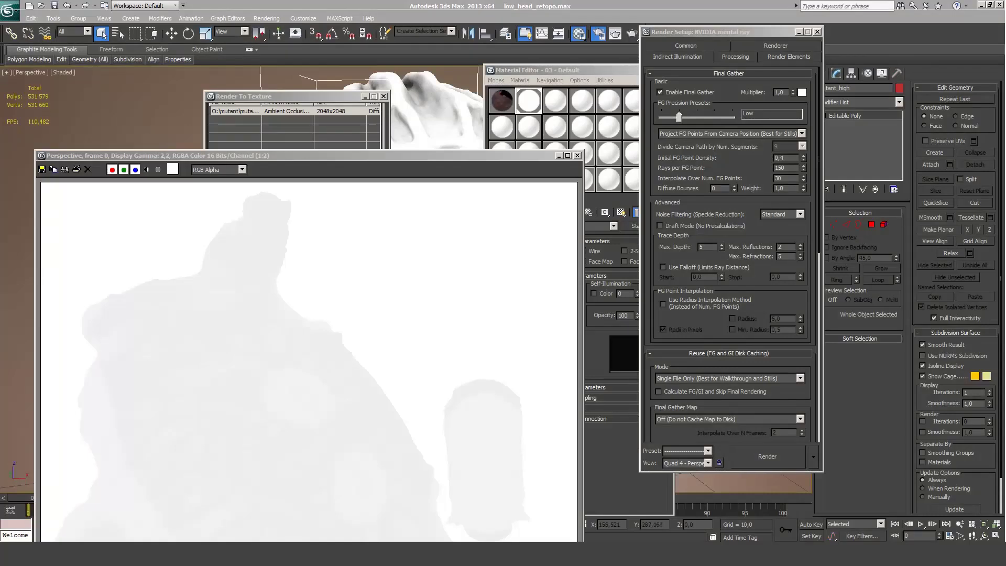
left_click_drag(288, 97, 71, 112)
middle_click_drag(336, 262, 314, 220, "alt")
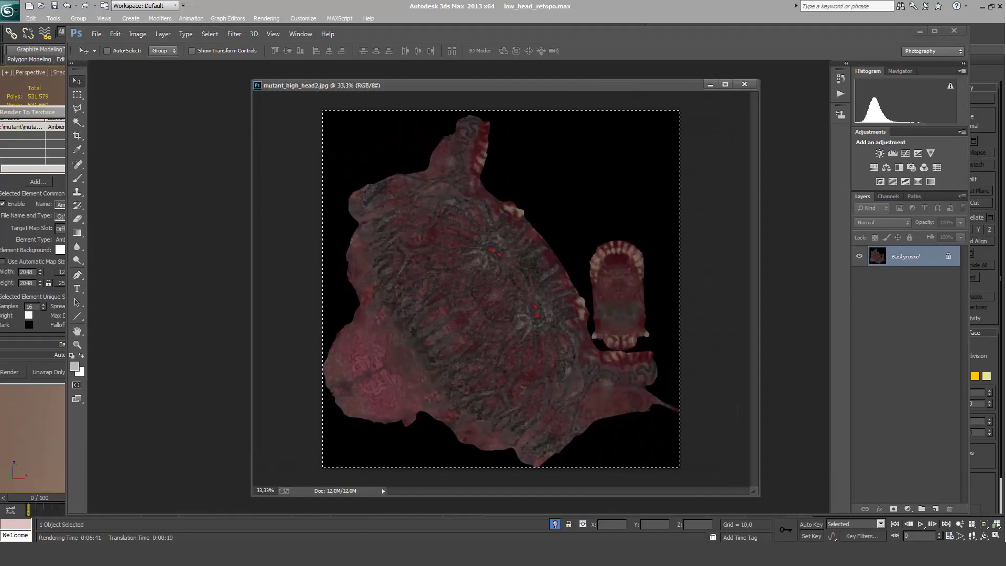
Step: In Photoshop, convert the Background of mutant_high_head2.jpg into a layer named diffuse and add a new layer named ao
right_click(896, 257)
left_click(917, 261)
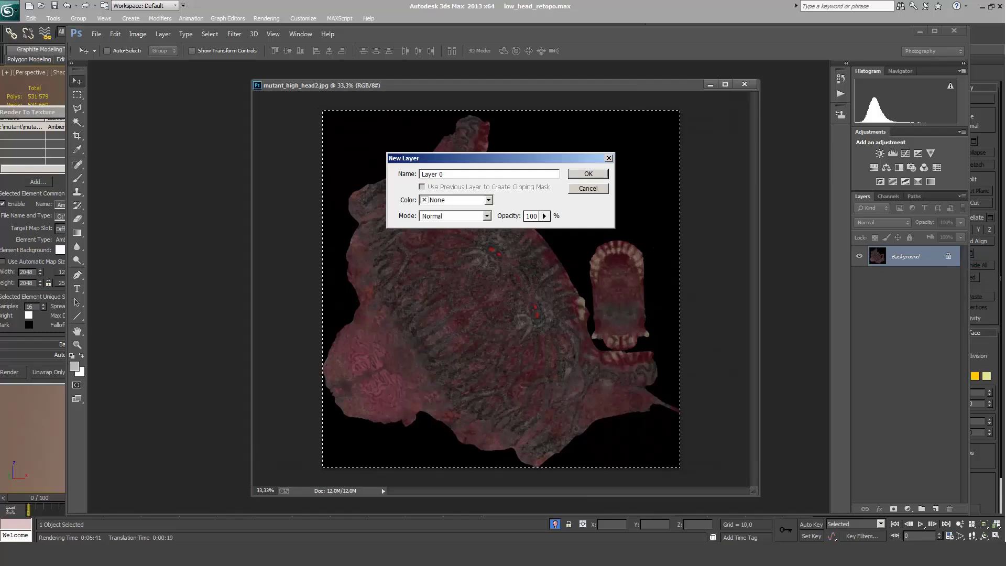
type("diffuse")
key("Return")
key("ctrl+shift+n")
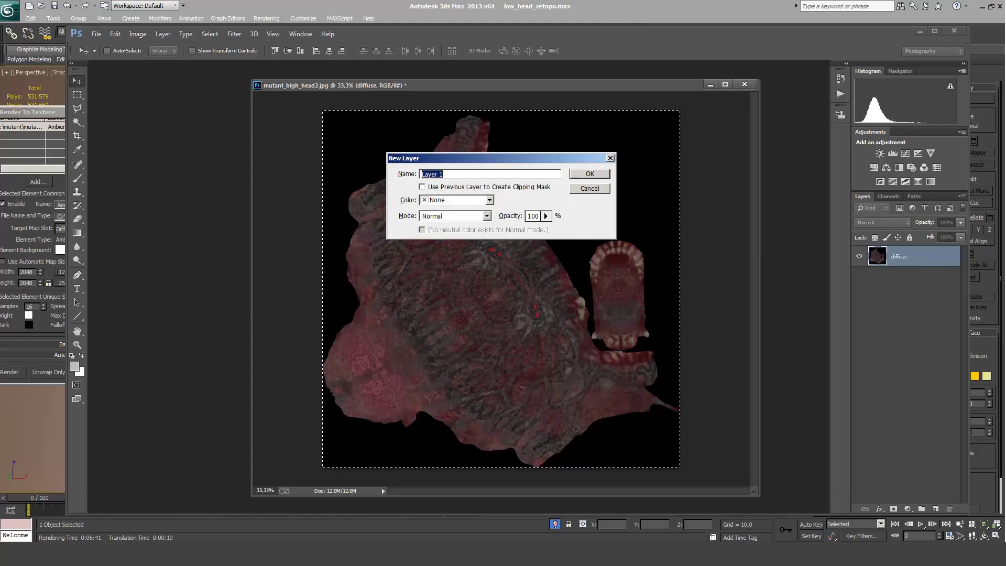
type("ao")
key("Return")
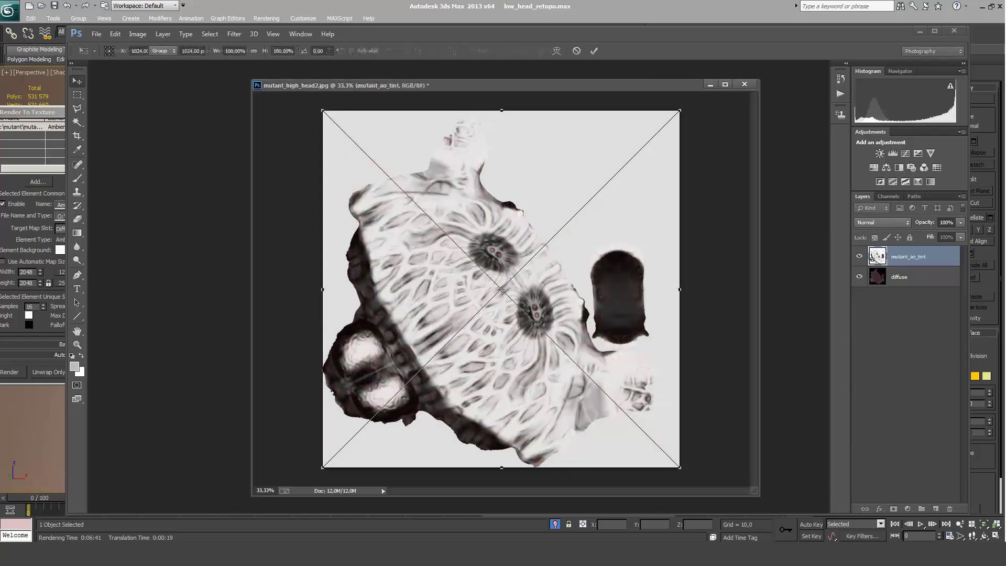
Step: Finish placing the mutant_ao_tint image above the diffuse layer and rasterize it
key("Return")
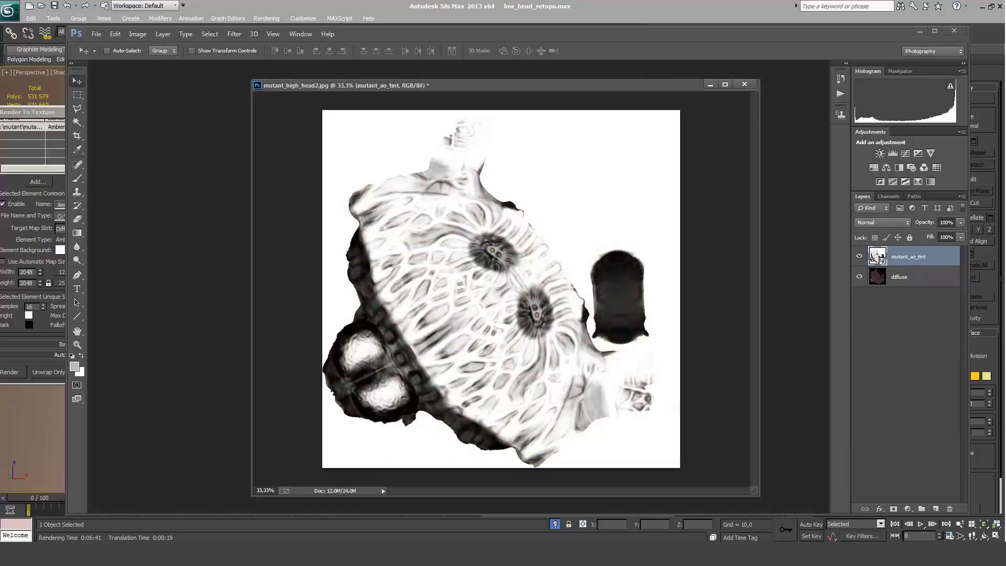
right_click(873, 257)
left_click(818, 291)
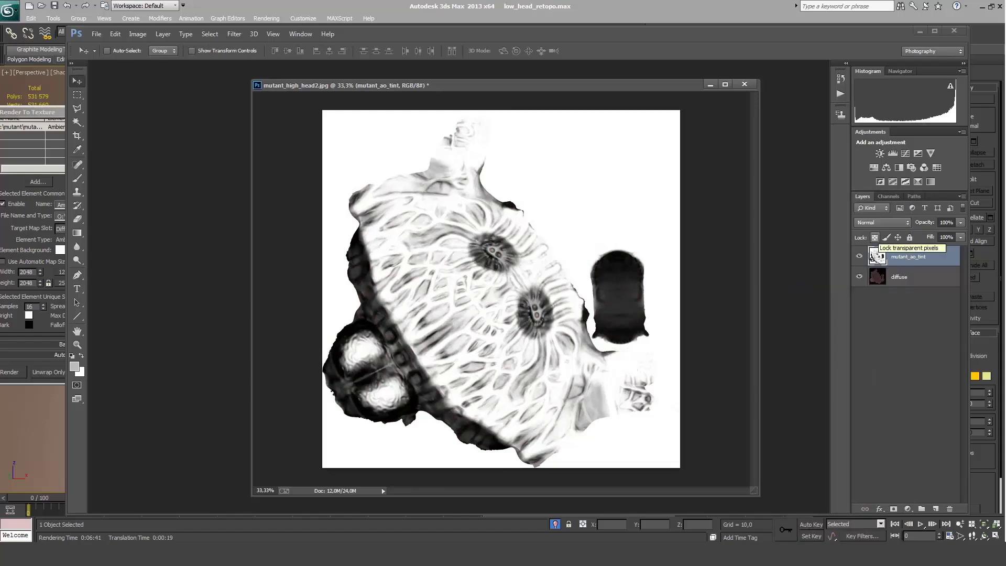
Step: Set the mutant_ao_tint layer's blend mode to Multiply and lower its opacity to 52%
left_click(885, 222)
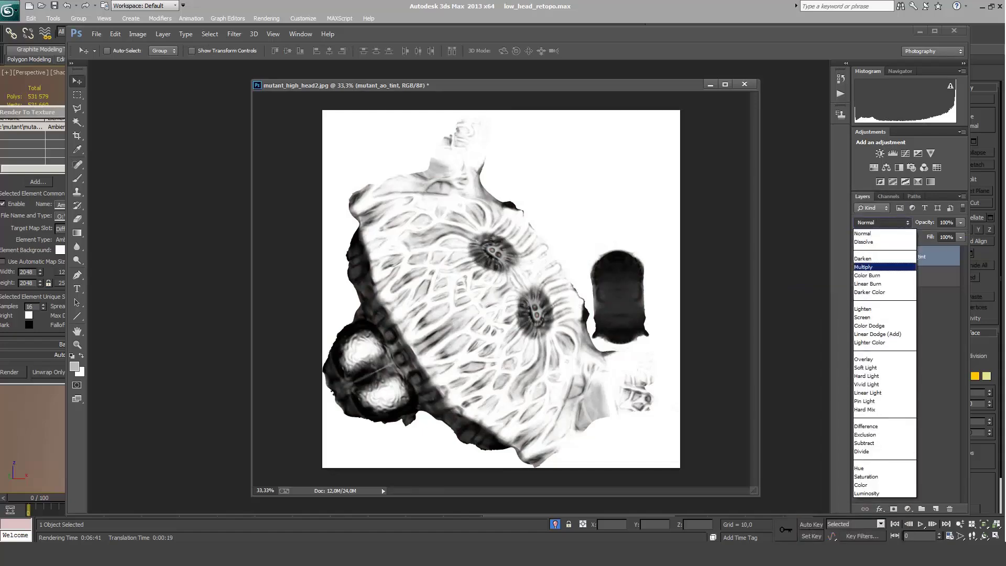
left_click(870, 267)
left_click(961, 222)
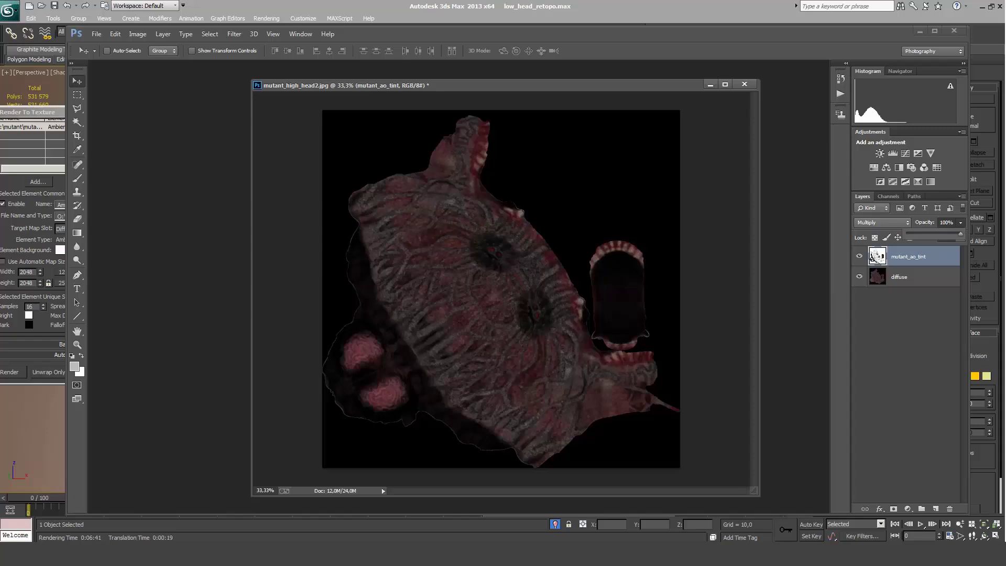
left_click_drag(961, 234, 935, 234)
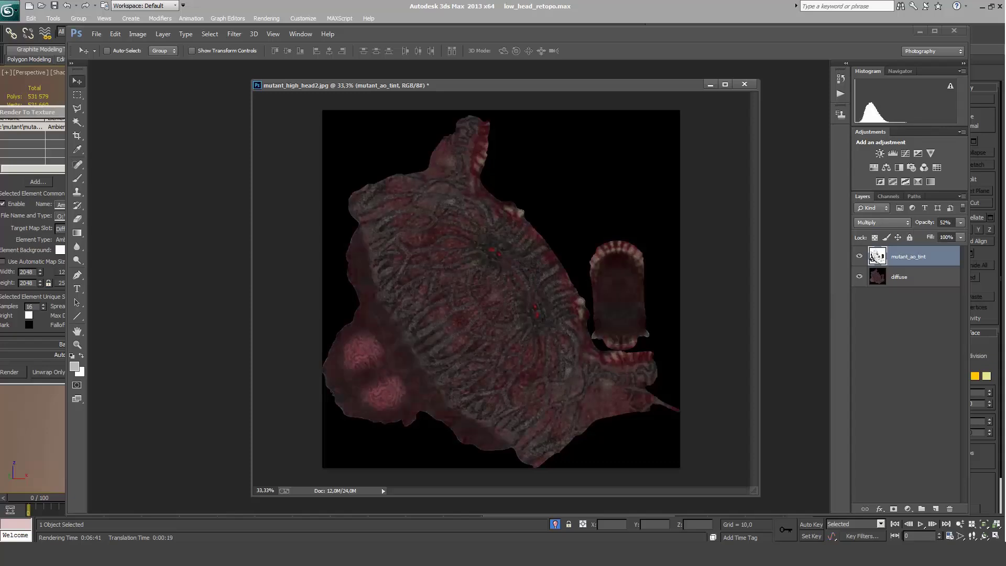
Step: Change the mutant_ao_tint layer's blend mode to Overlay
left_click(882, 222)
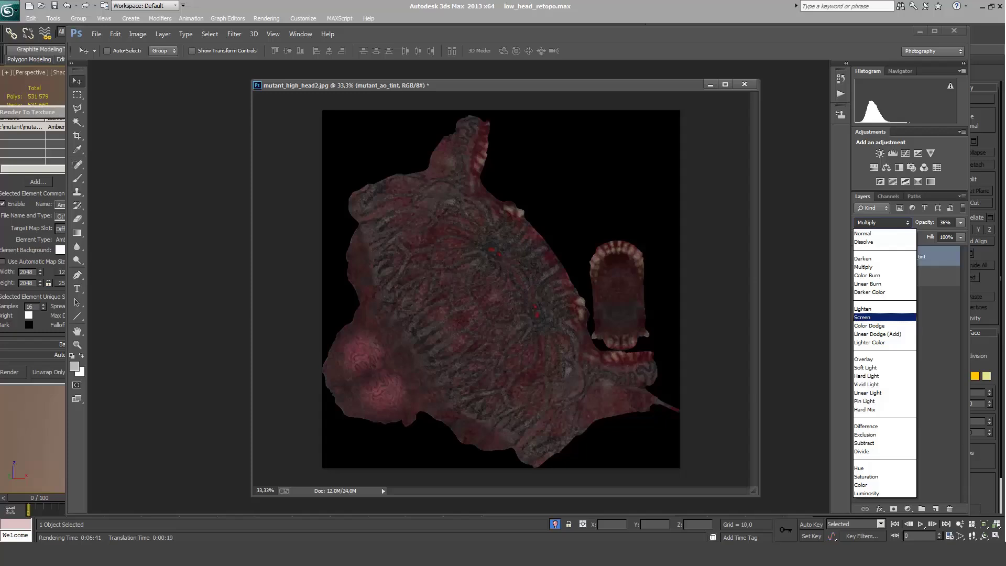
key("Down")
key("Down")
key("Down")
key("Down")
key("Return")
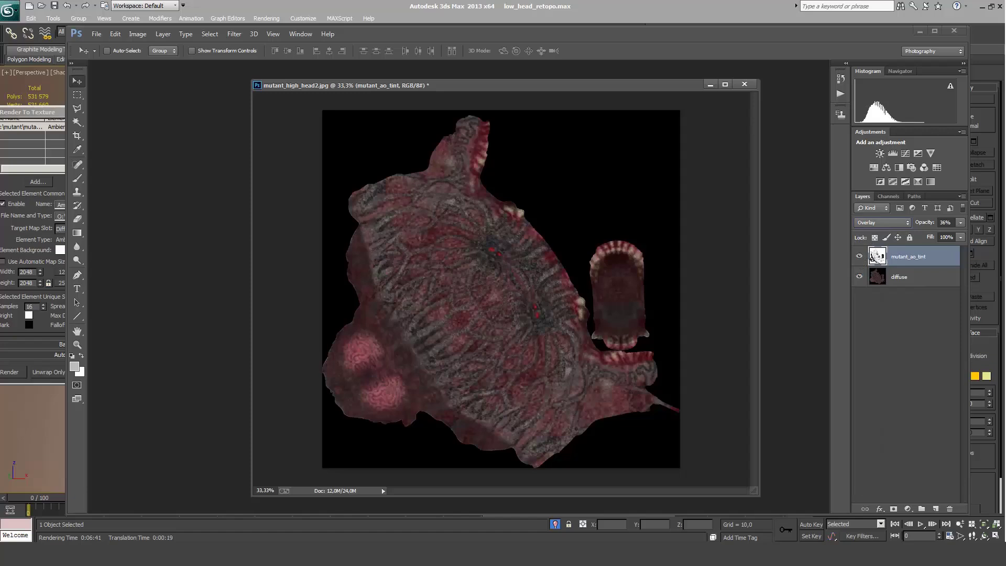
Step: Save the blended texture as the JPEG mutant_high_head2 at quality 11, replacing the existing file
key("ctrl+shift+s")
left_click(550, 260)
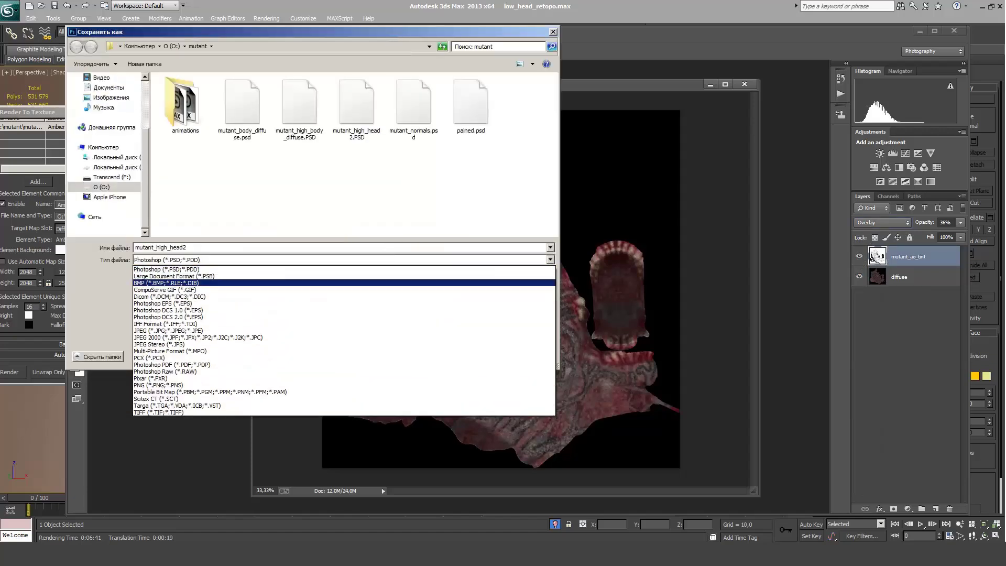
key("Return")
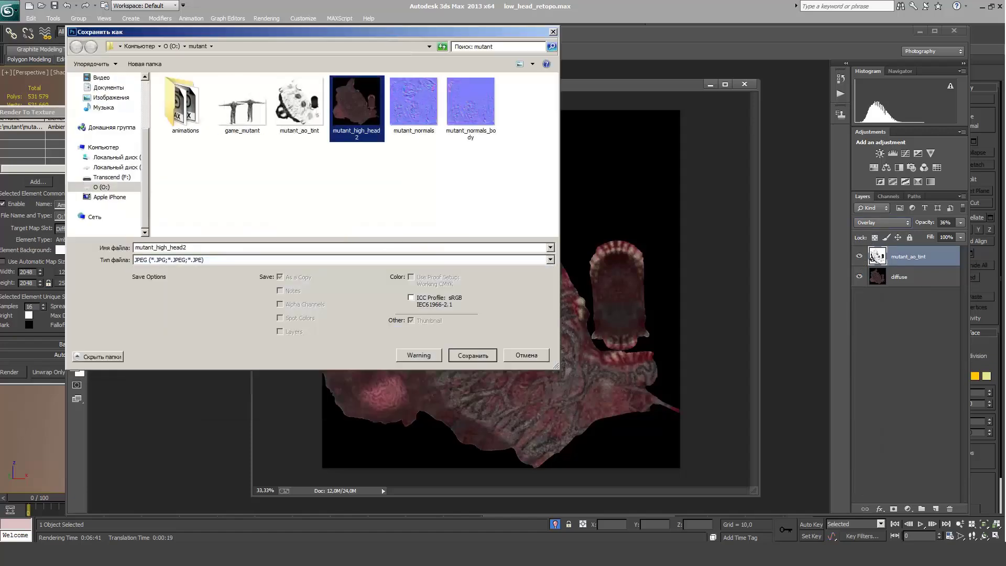
key("Return")
key("Return")
key("Up")
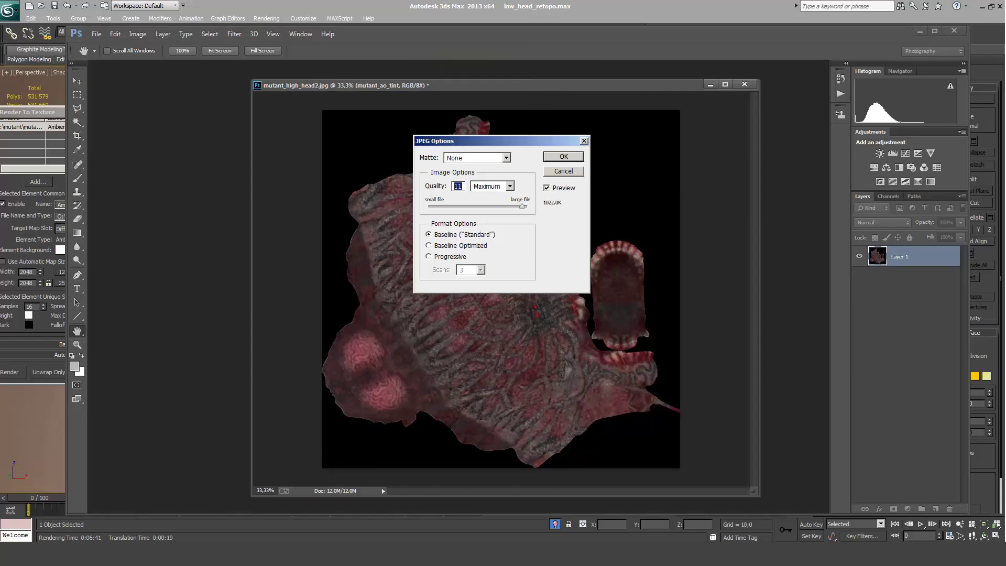
key("Return")
Step: Switch to 3ds Max, load mutant_high_head2.jpg as defaultMat's Diffuse Color bitmap and show the texture in the viewport
key("alt+Tab")
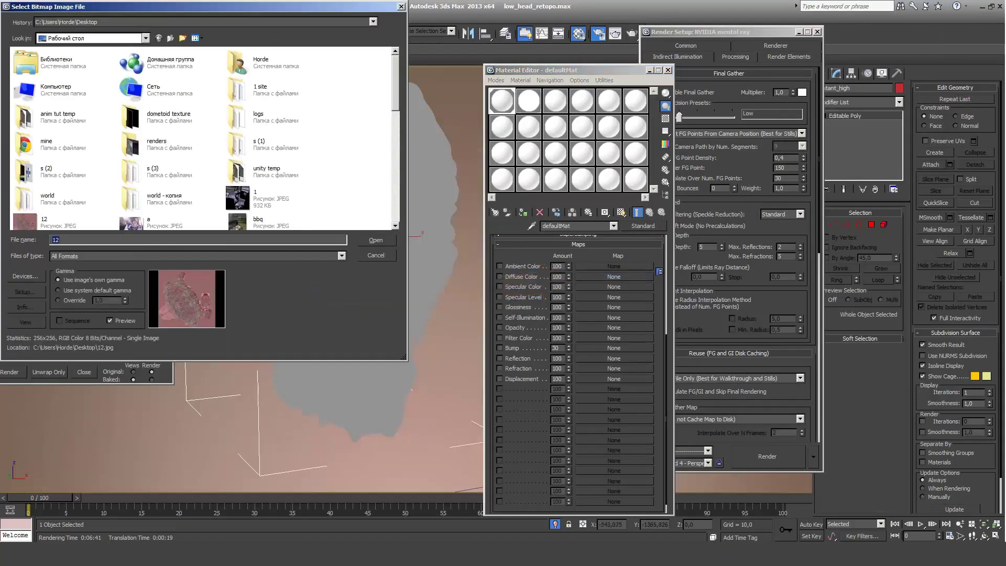
double_click(56, 89)
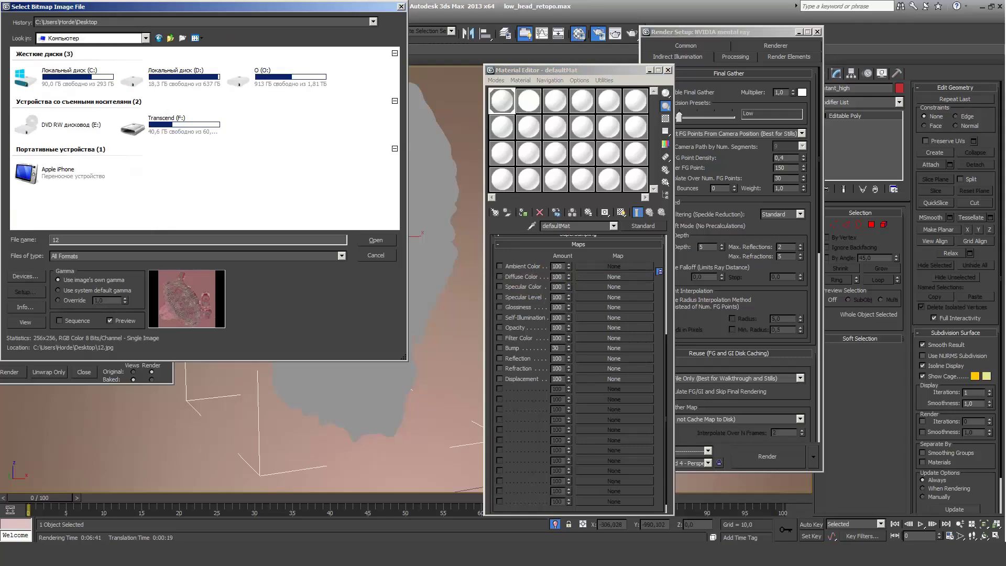
double_click(277, 76)
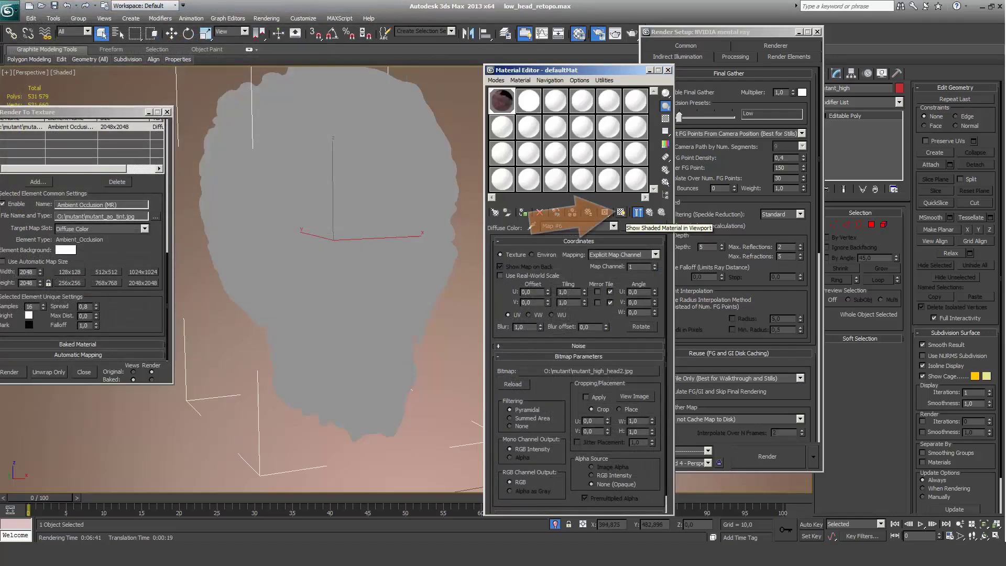
left_click(621, 213)
mouse_move(335, 272)
middle_mouse_down("alt")
mouse_move(440, 268)
mouse_move(325, 262)
middle_mouse_up("alt")
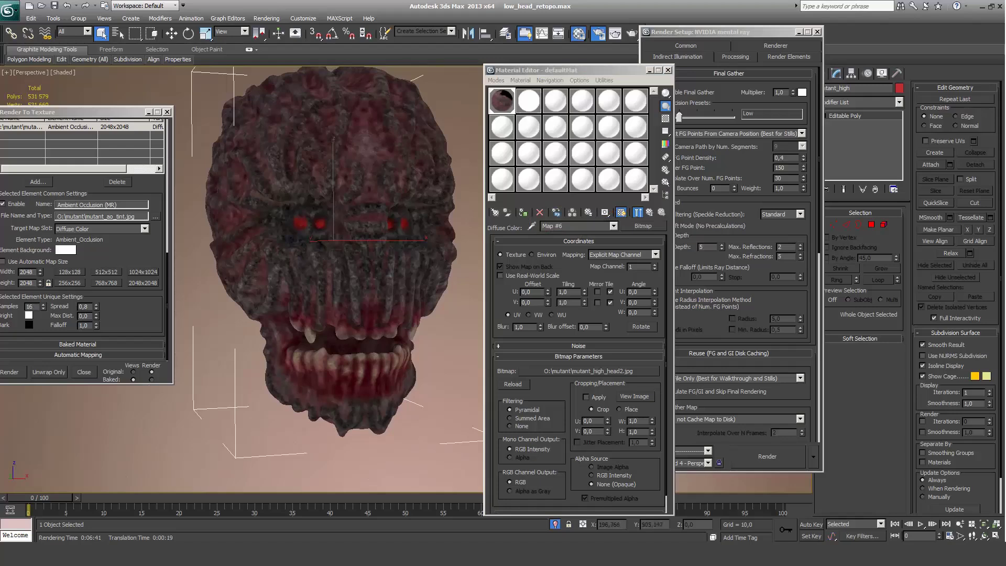
Step: Back in Photoshop, set mutant_ao_tint to Multiply at 75% opacity and overwrite the JPEG mutant_high_head2 with the result
key("alt+Tab")
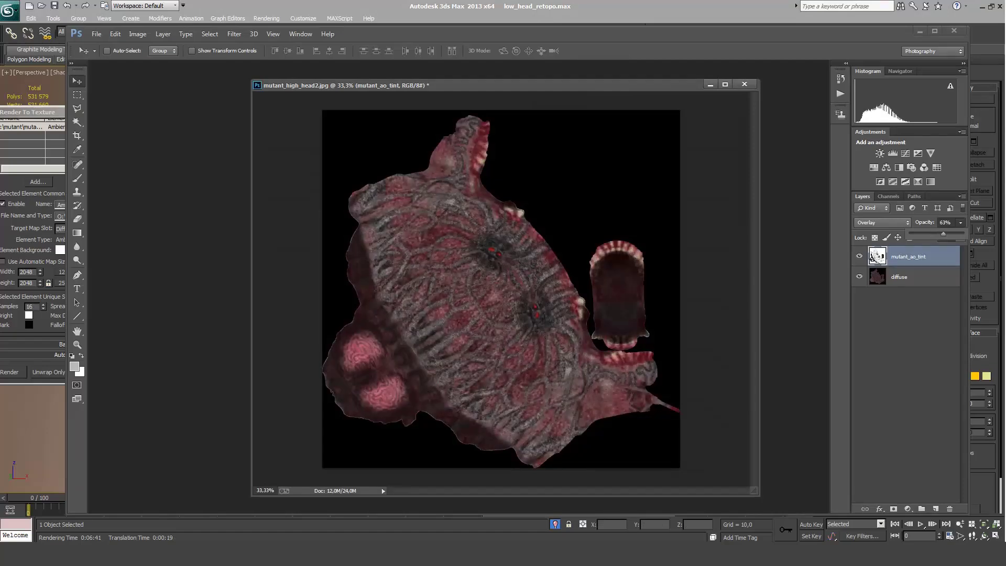
key("ctrl+shift+s")
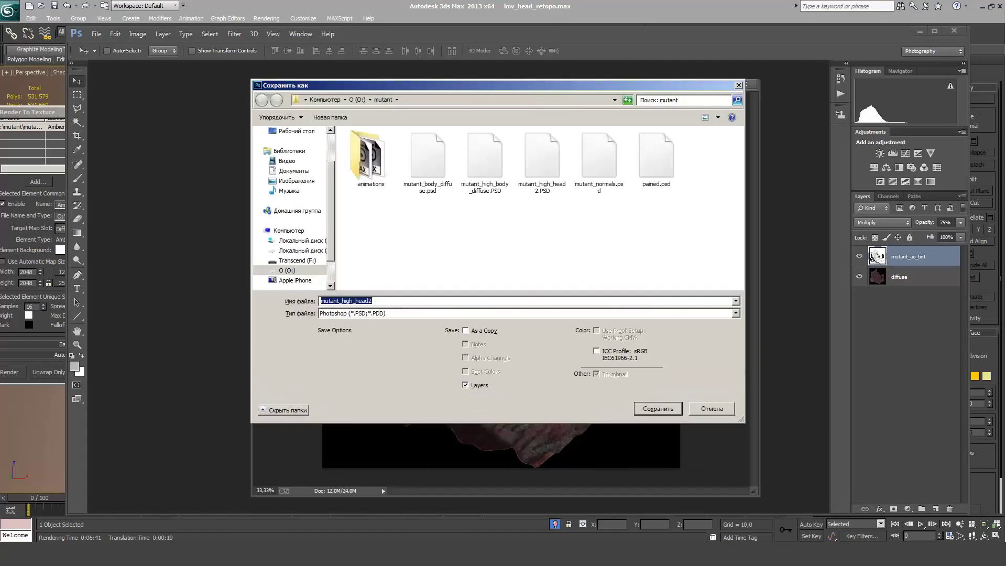
left_click(529, 313)
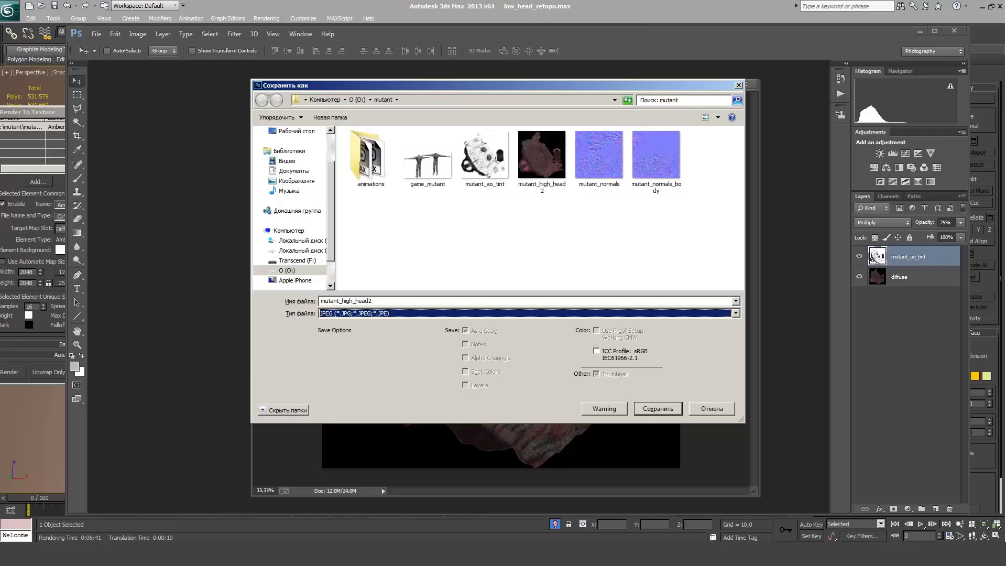
left_click(542, 155)
key("Return")
key("Return")
key("Return")
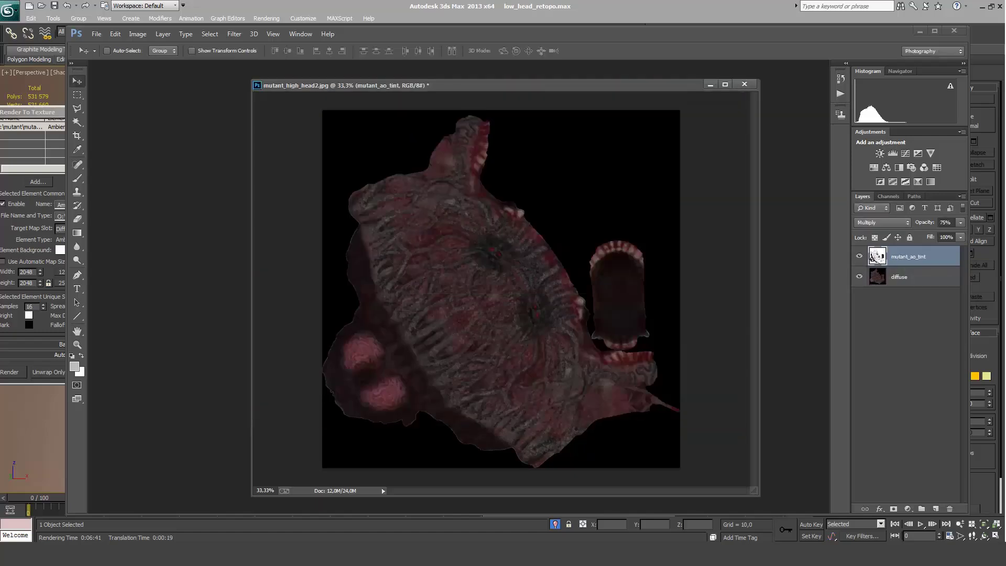
Step: Switch to 3ds Max, check the retextured head from another angle and assign a blank white material to mutant_low_head
key("alt+Tab")
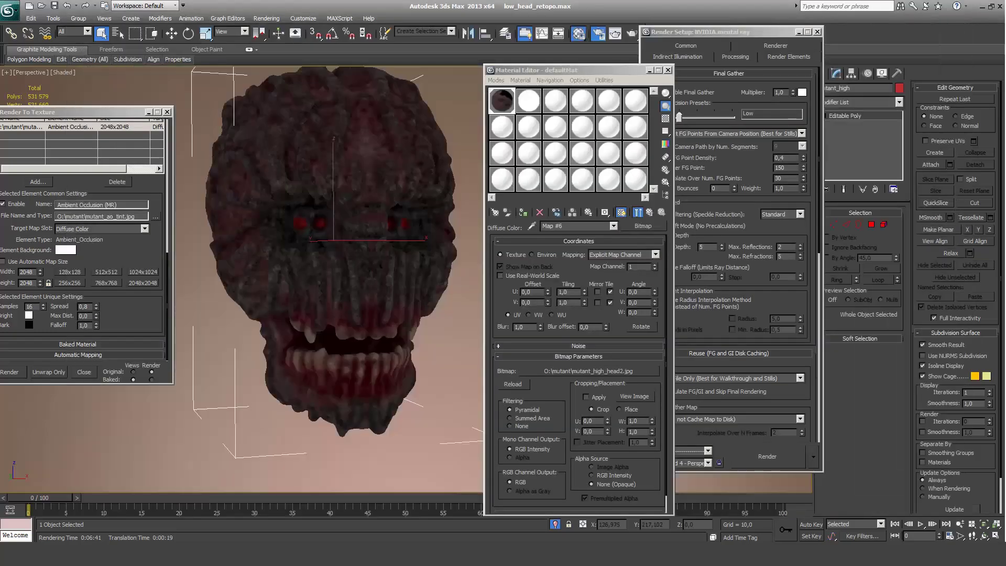
middle_click_drag(336, 262, 298, 283, "alt")
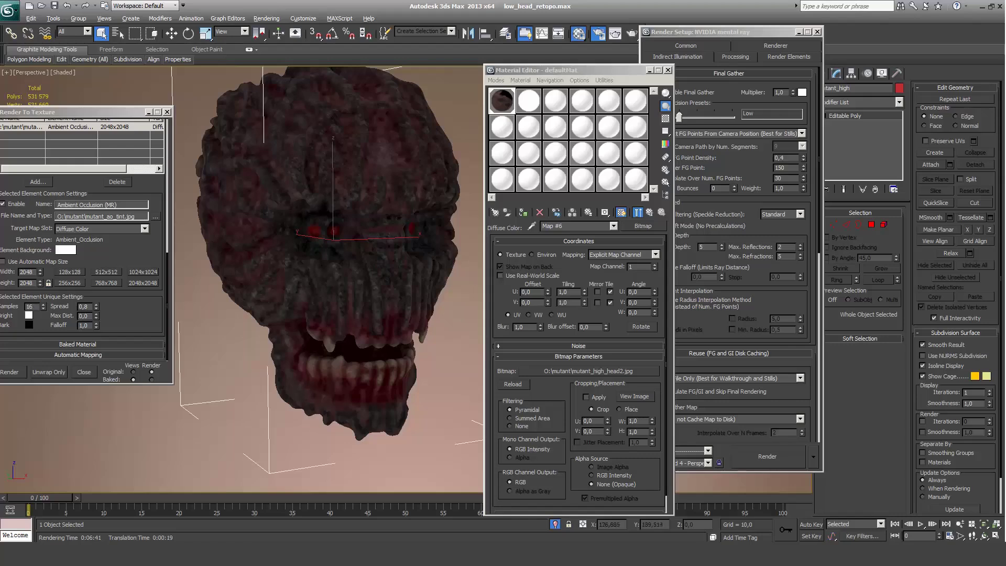
scroll(238, 192, "up", 3)
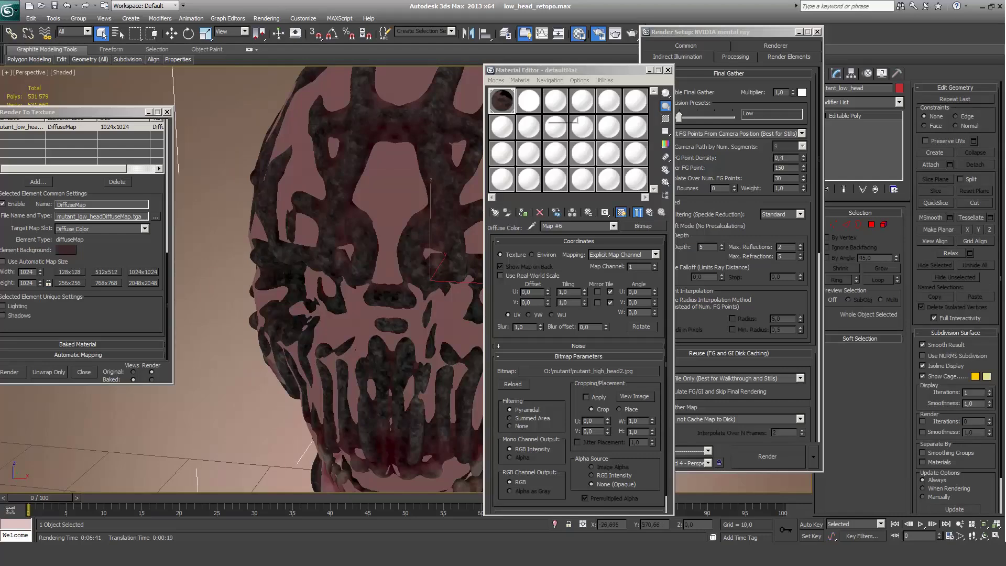
left_click_drag(545, 111, 395, 172)
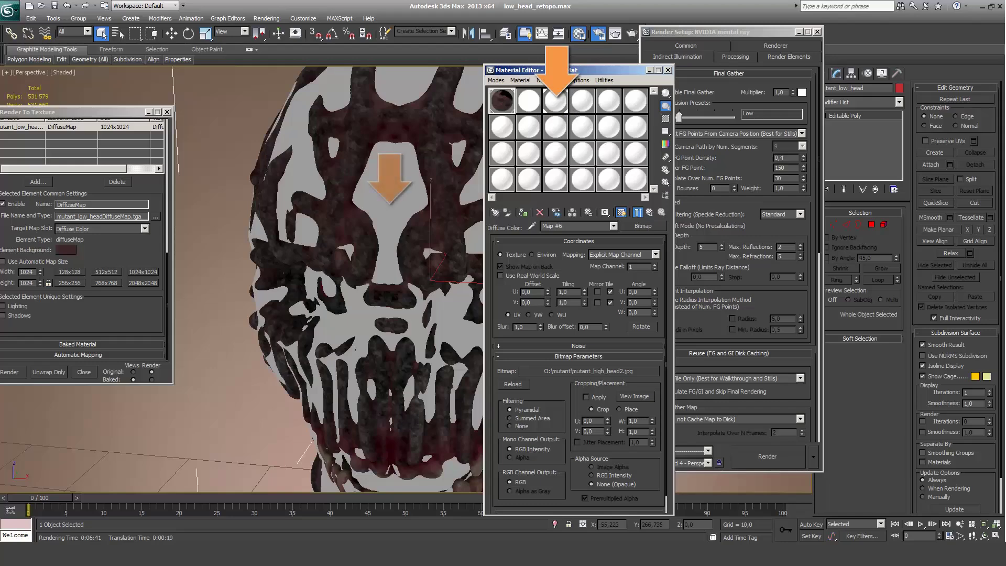
key("ctrl+d")
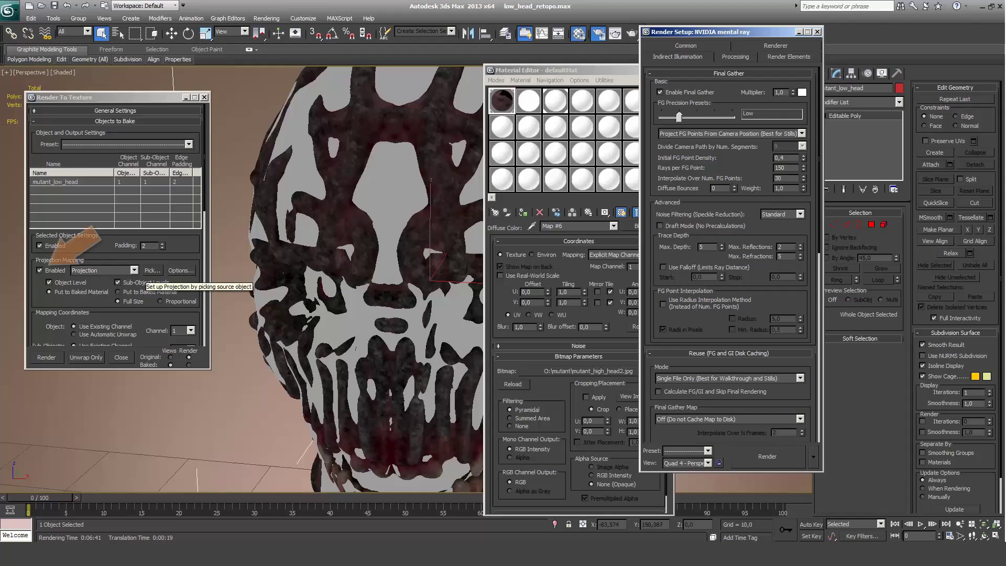
Step: Pick mutant_high as the projection mapping source for mutant_low_head
left_click(152, 270)
left_click(697, 181)
key("Return")
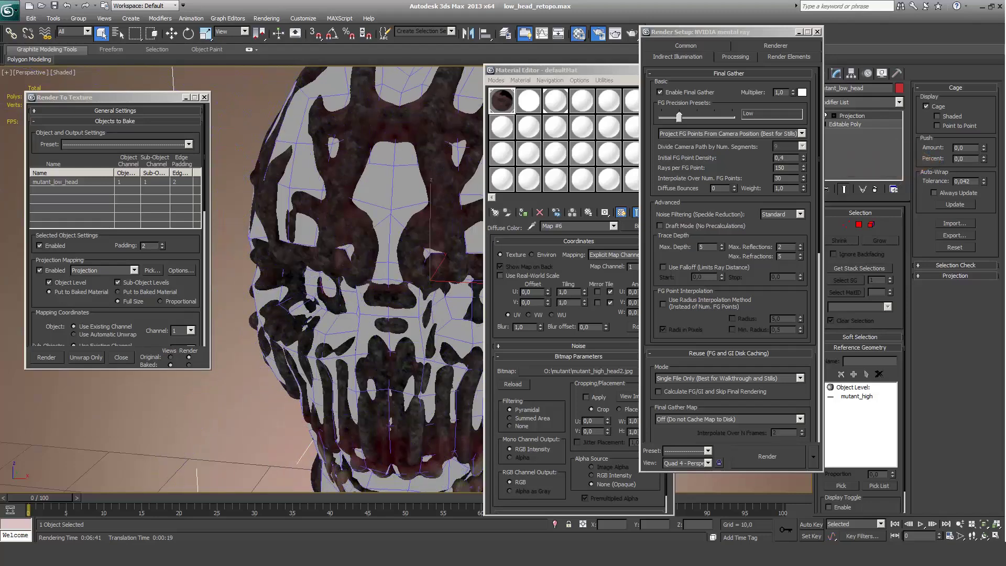
Step: Display the projection cage shaded and push it outward so the head geometry does not stick through it
left_click_drag(984, 148, 984, 147)
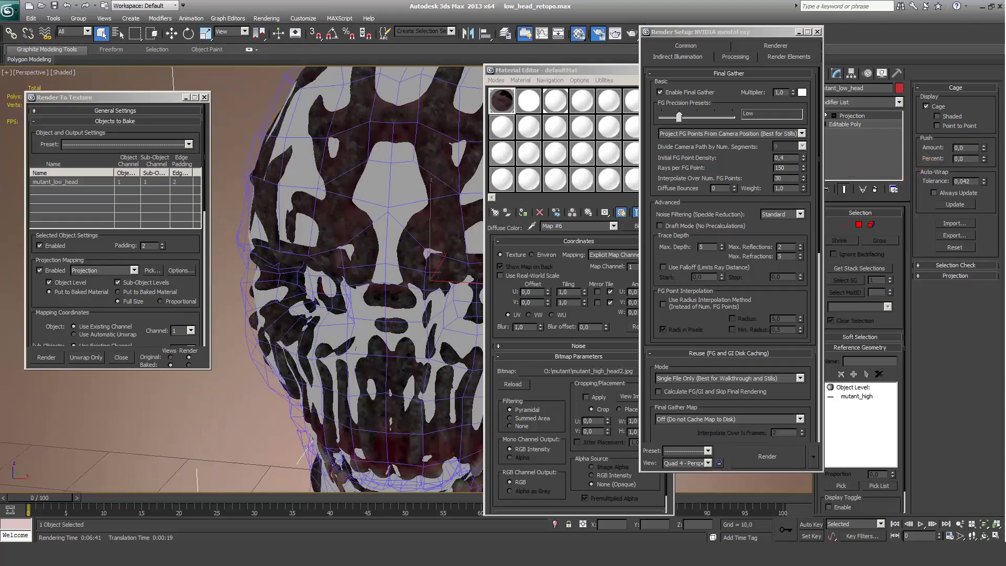
left_click(937, 116)
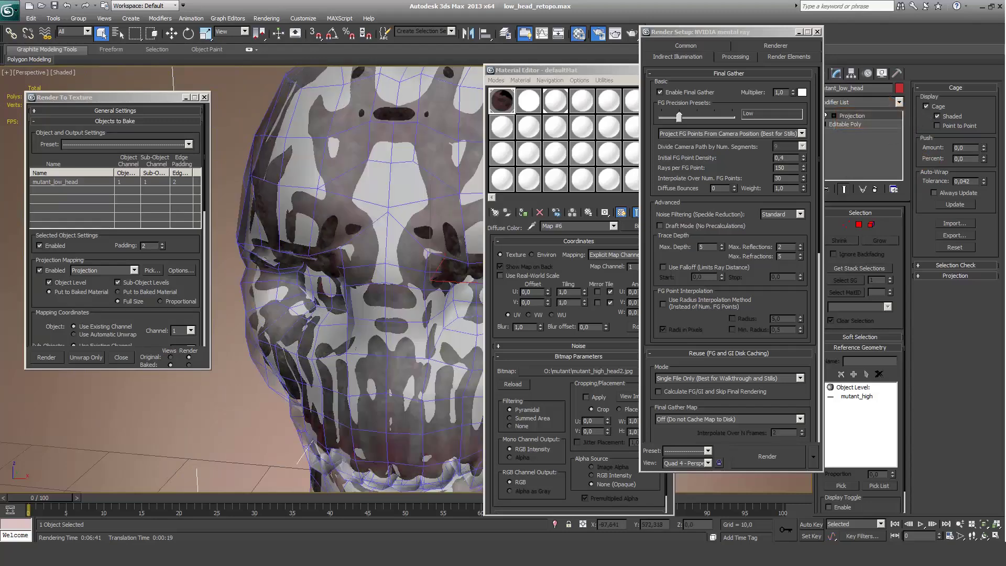
key("ctrl+s")
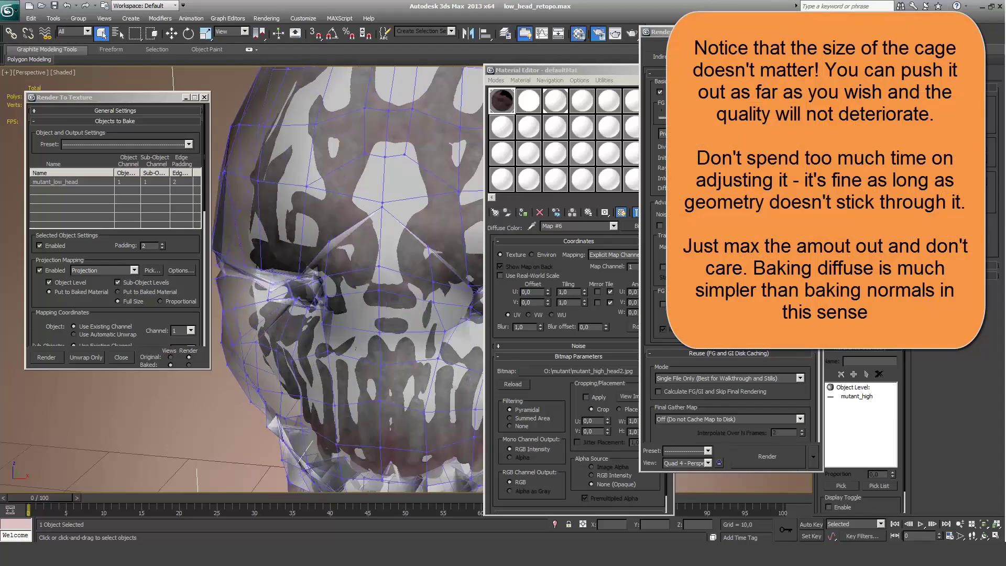
Step: Delete the existing DiffuseMap element from mutant_low_head's texture bake output
scroll(115, 226, "down", 3)
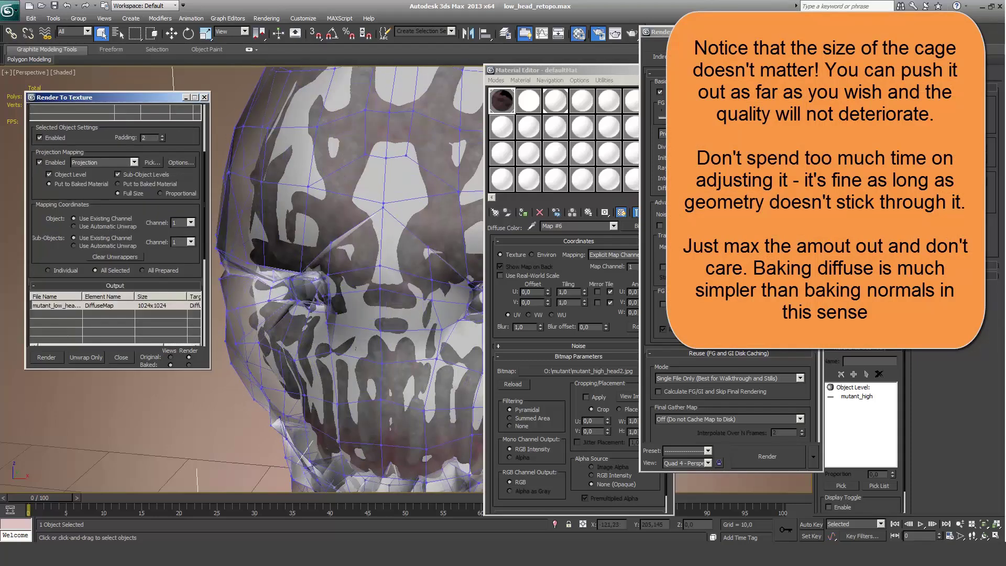
scroll(114, 226, "down", 2)
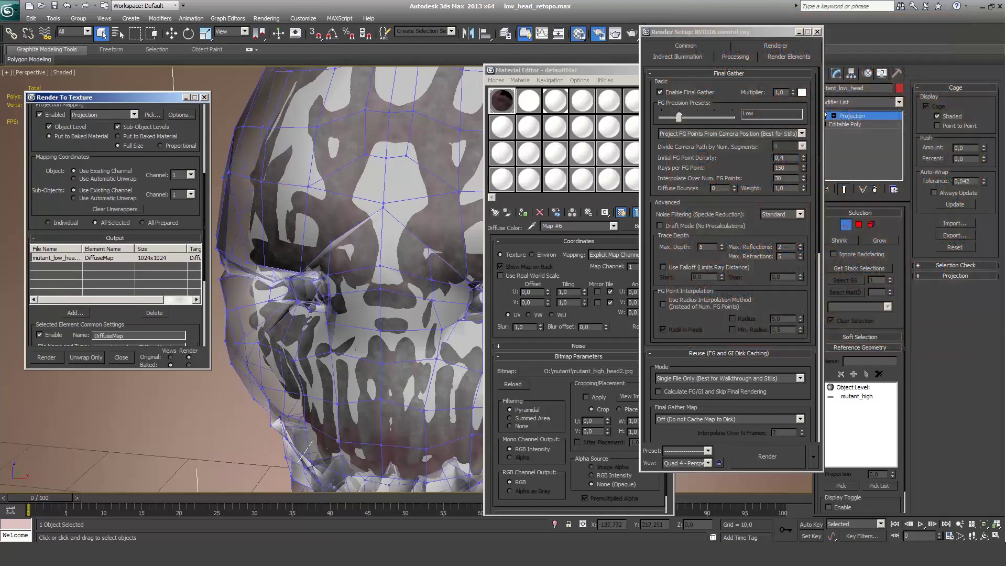
scroll(115, 225, "down", 2)
scroll(114, 225, "down", 3)
left_click(154, 227)
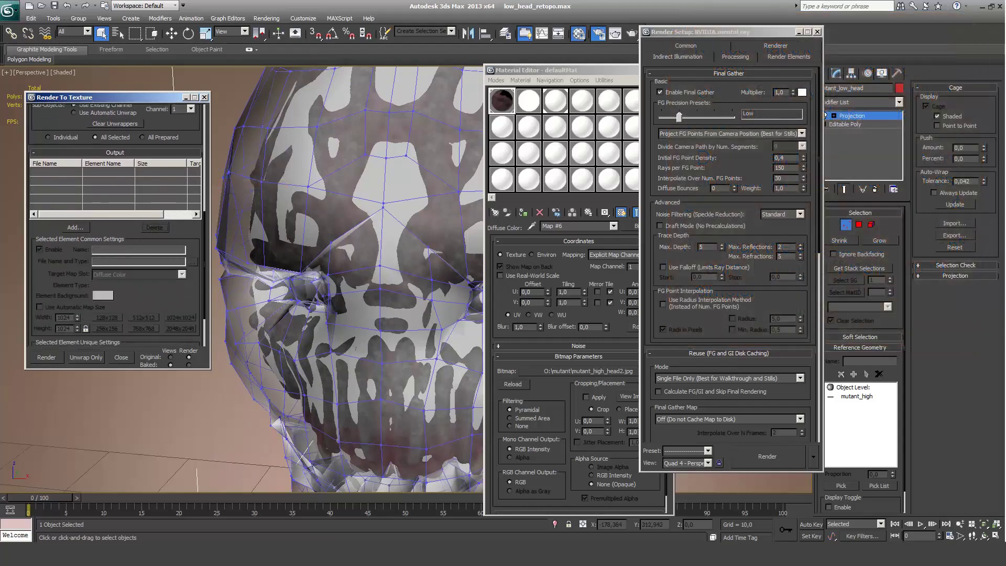
Step: Add a new DiffuseMap output element and set its size to 1024x1024
left_click(75, 227)
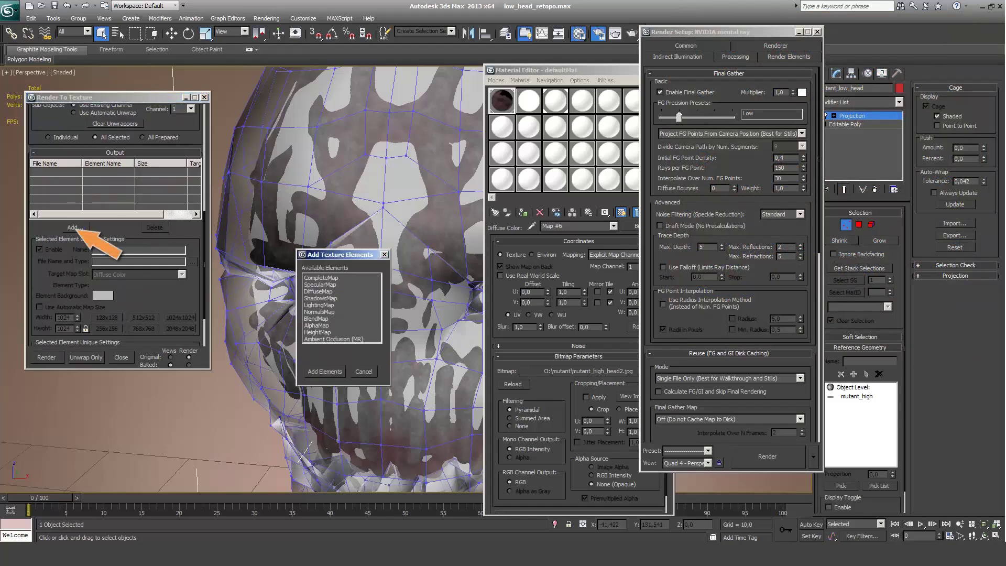
left_click(318, 291)
left_click(325, 371)
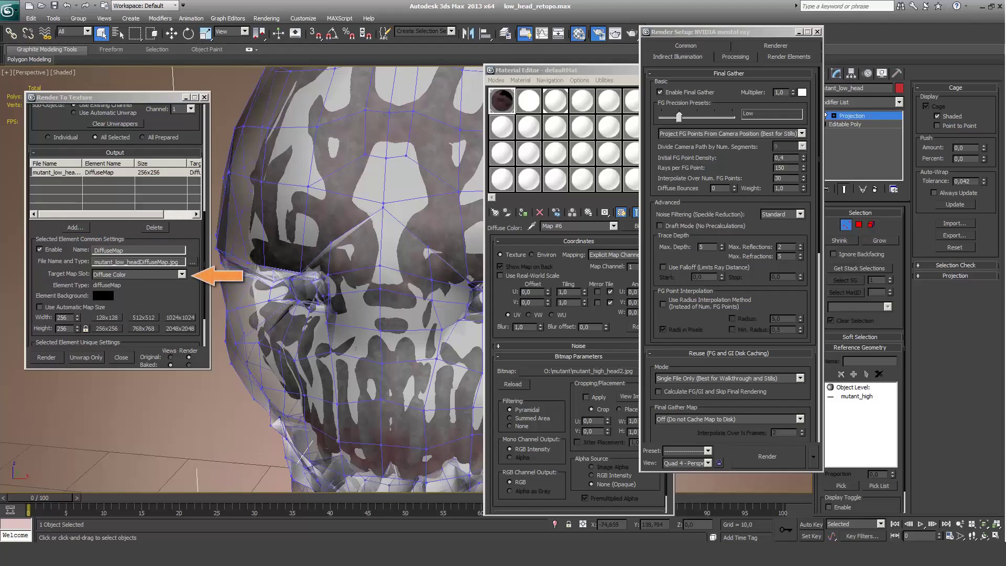
scroll(115, 225, "down", 3)
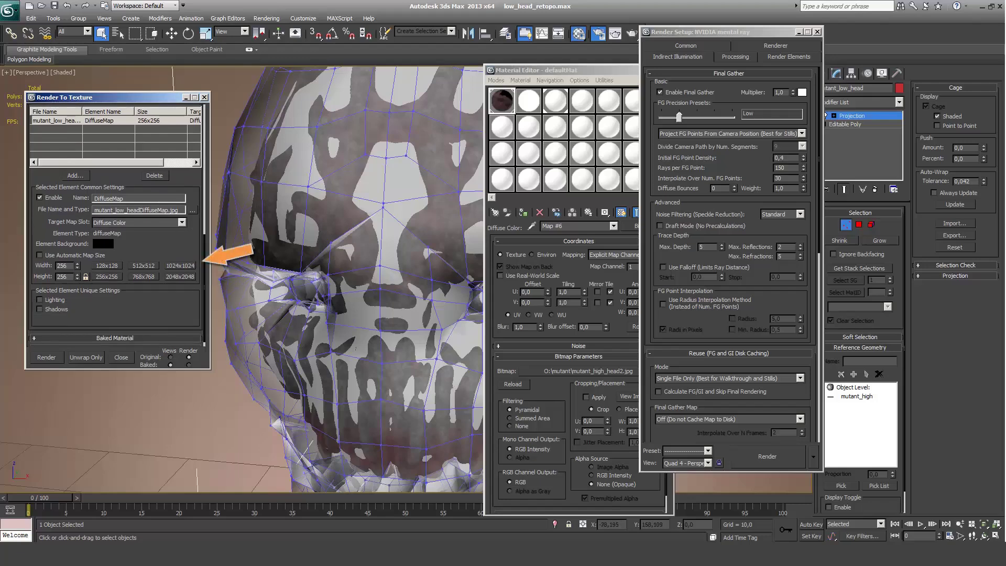
left_click(180, 265)
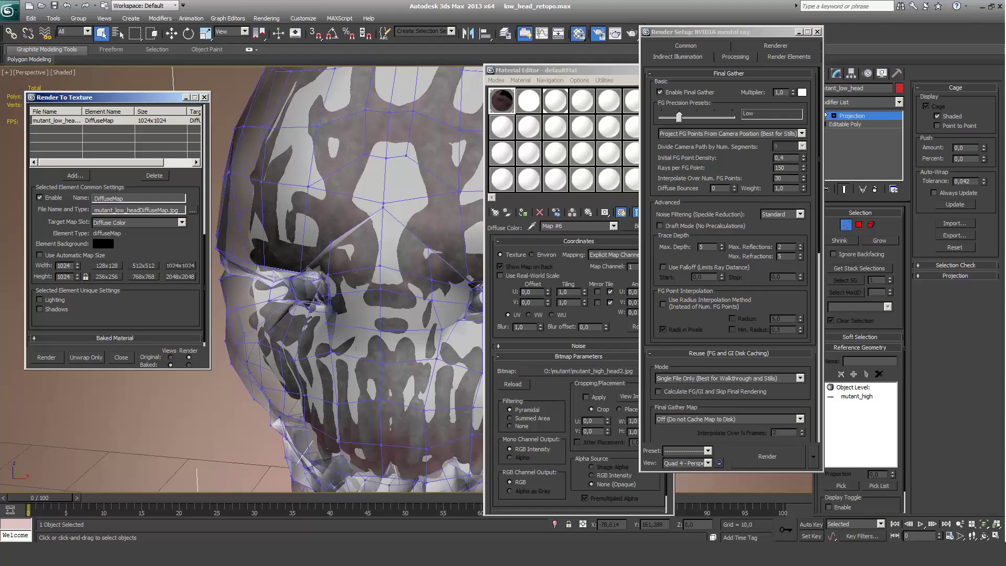
Step: Review the Projection Options for mutant_low_head and return to the output element settings
scroll(115, 220, "up", 8)
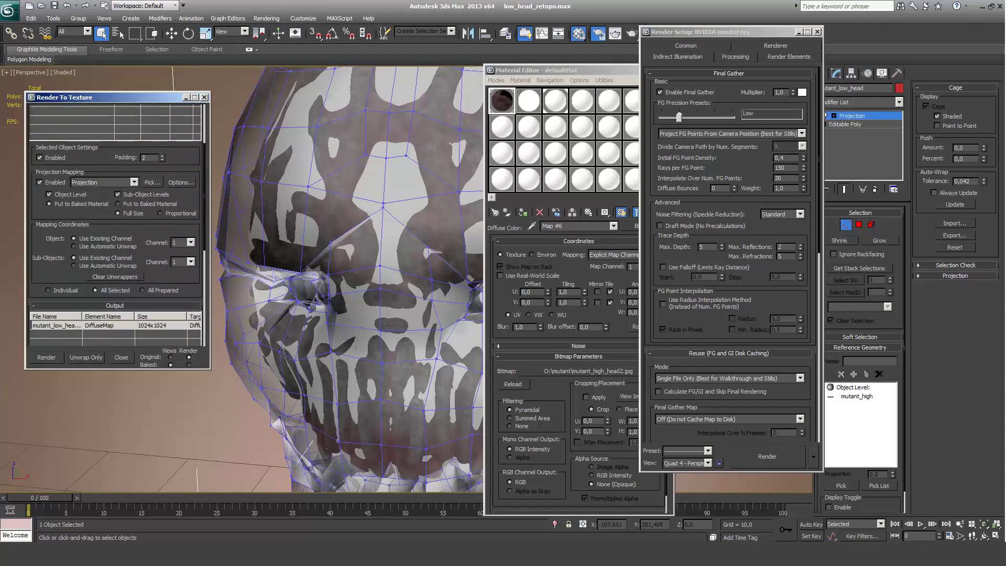
left_click(181, 192)
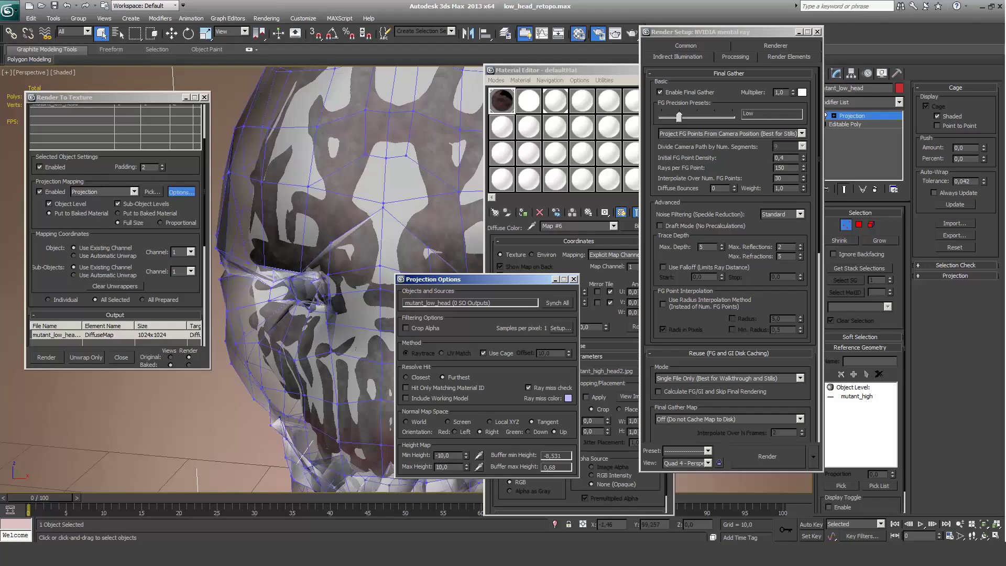
left_click(574, 278)
scroll(115, 221, "down", 5)
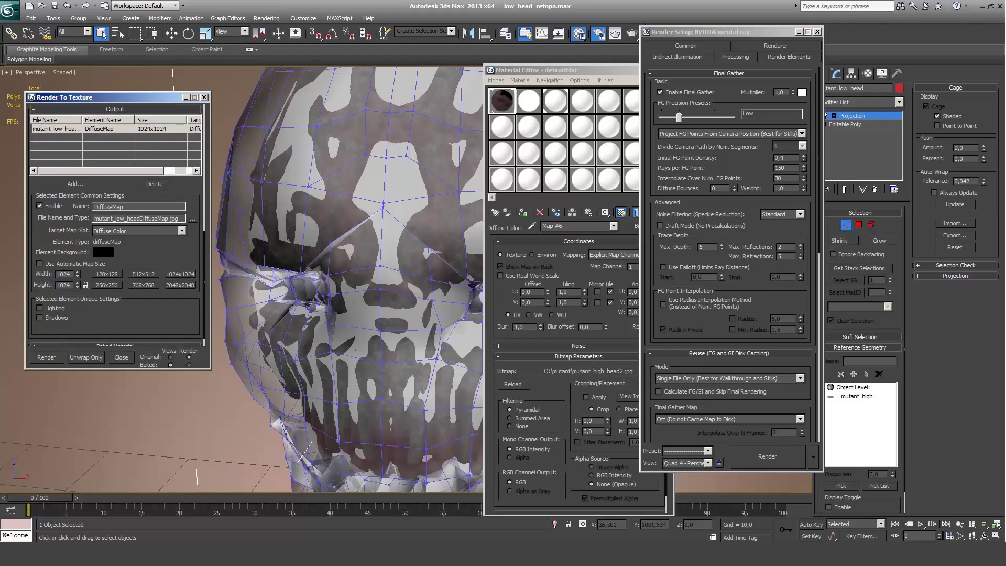
Step: Review the common render settings, the environment's exposure control and the Gamma/LUT preferences
left_click_drag(702, 32, 716, 40)
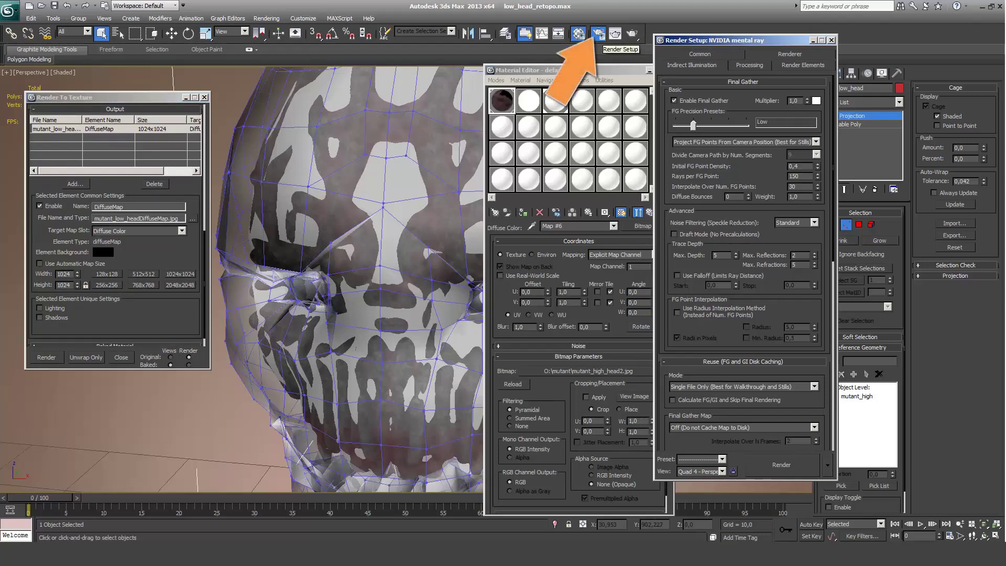
left_click(700, 54)
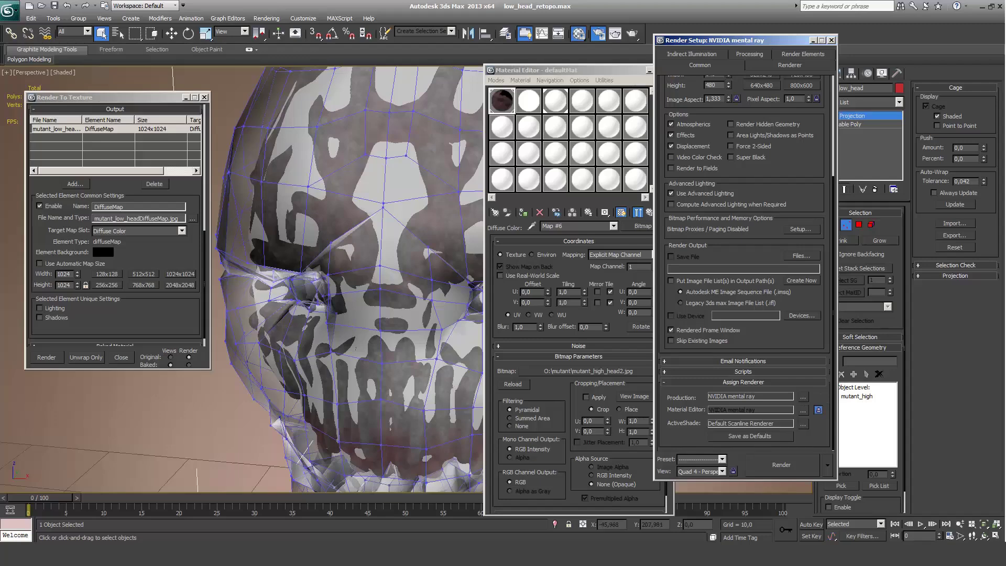
key("8")
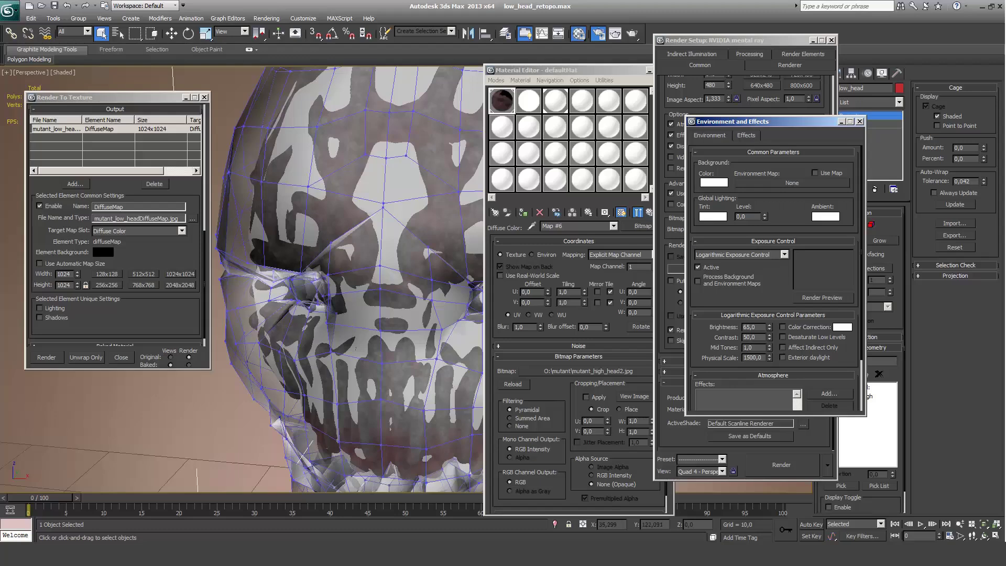
left_click(266, 18)
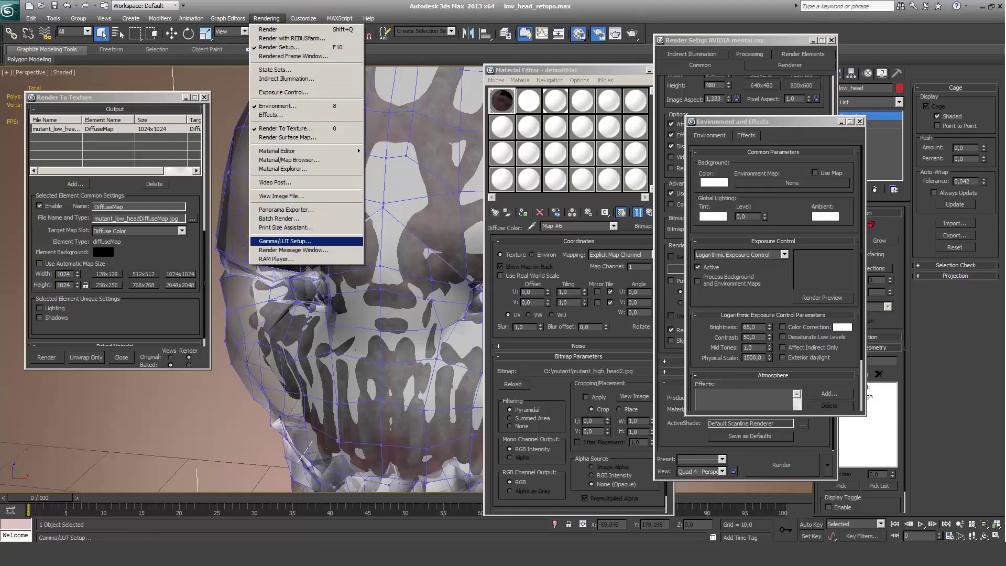
left_click(283, 241)
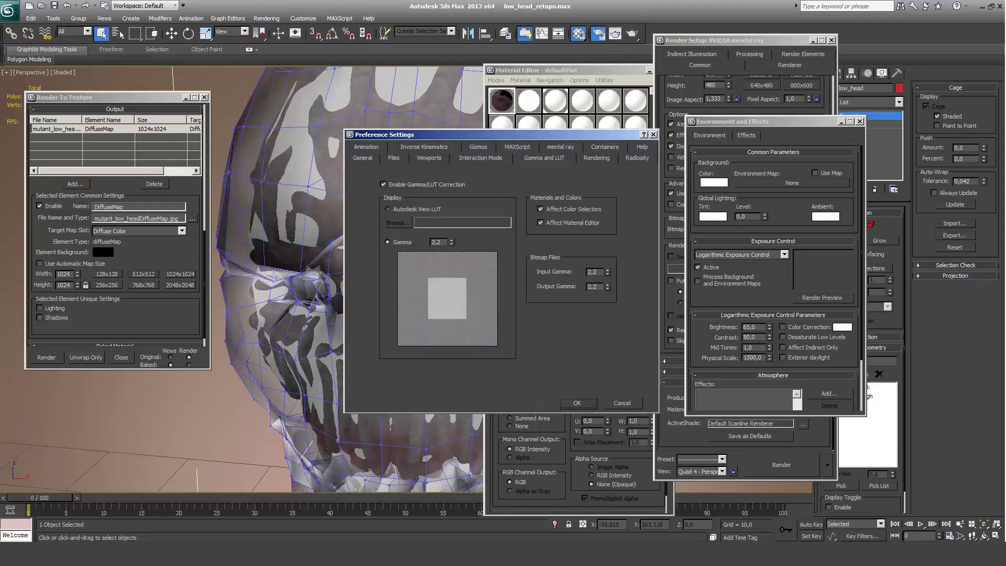
key("Return")
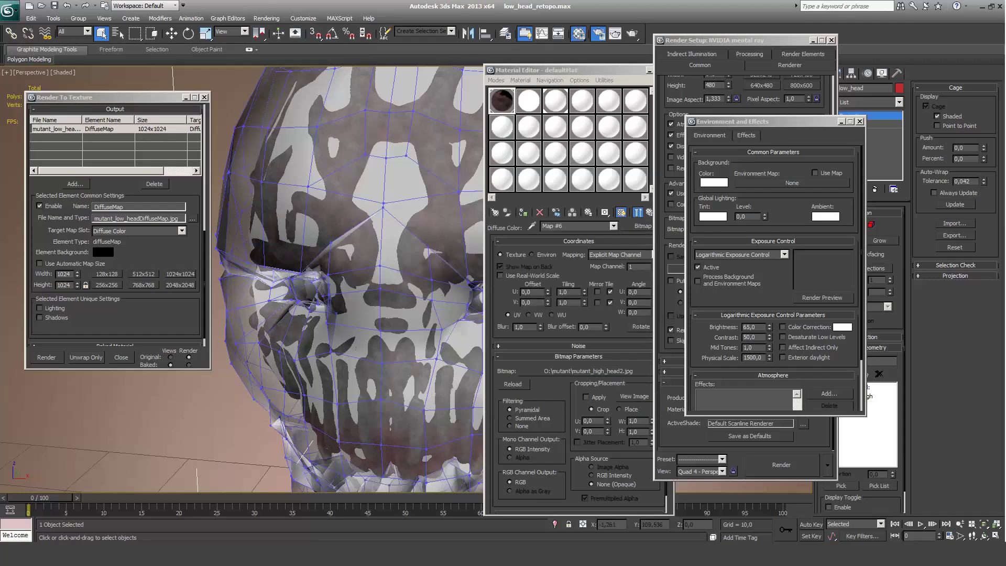
Step: Render the DiffuseMap texture bake for mutant_low_head
scroll(115, 226, "down", 1)
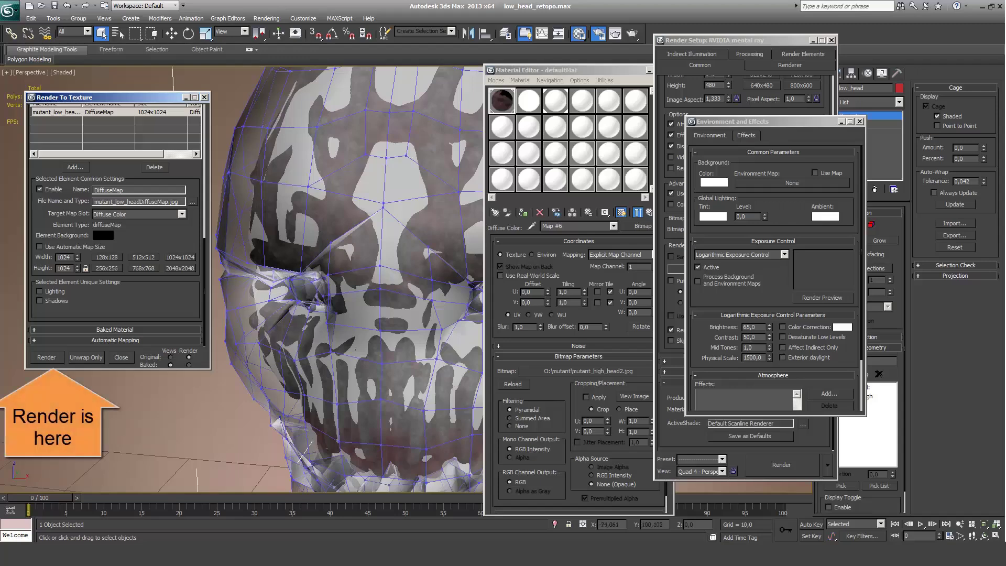
left_click(46, 357)
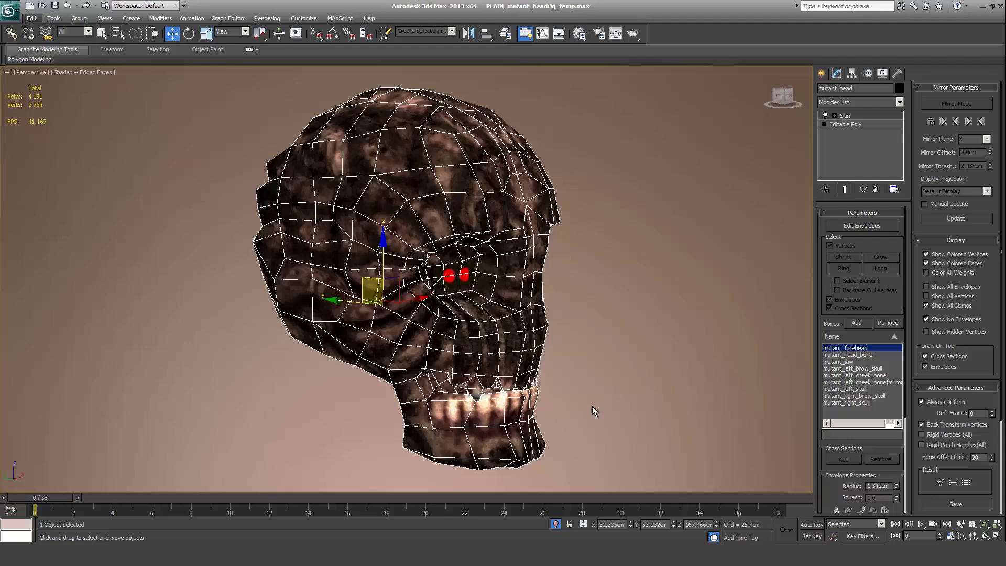
Step: Examine the rigged mutant head's animation from the front and side with edged faces hidden, scrubbing forward and back to frame 0
middle_click_drag(593, 407, 118, 452, "alt")
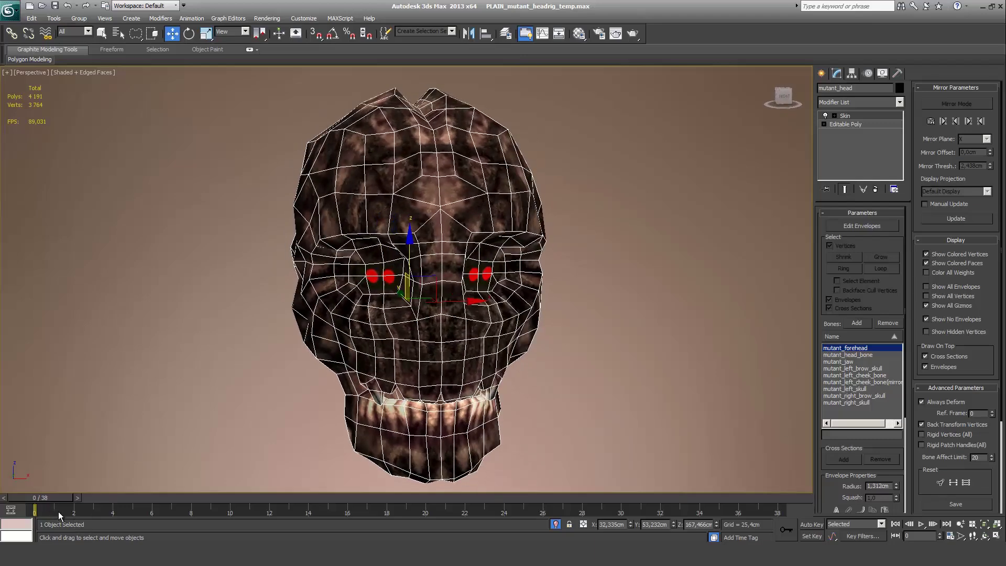
left_click_drag(46, 498, 427, 472)
key("F4")
key("w")
middle_click_drag(505, 434, 577, 439, "alt")
left_click_drag(425, 496, 39, 498)
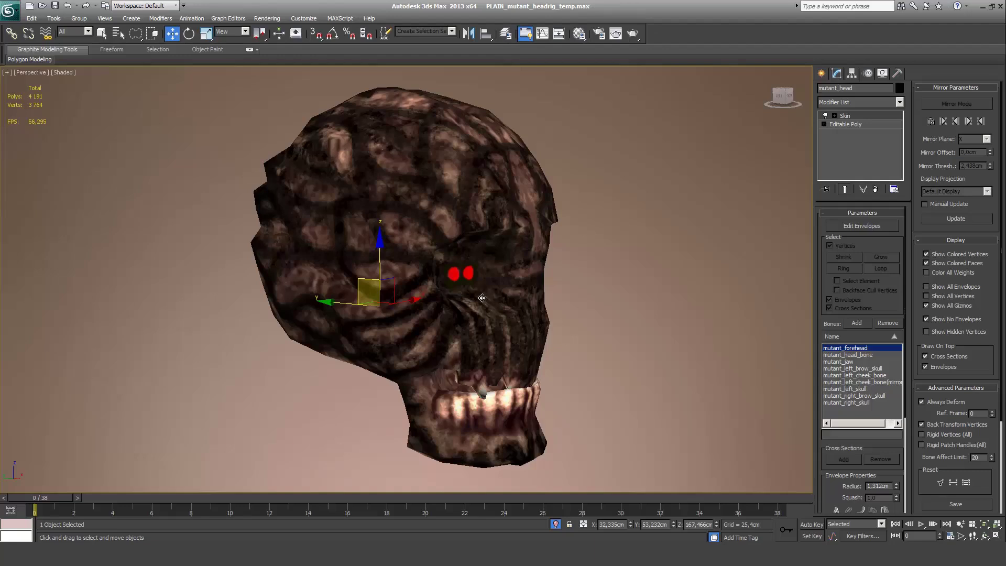
key("ctrl+s")
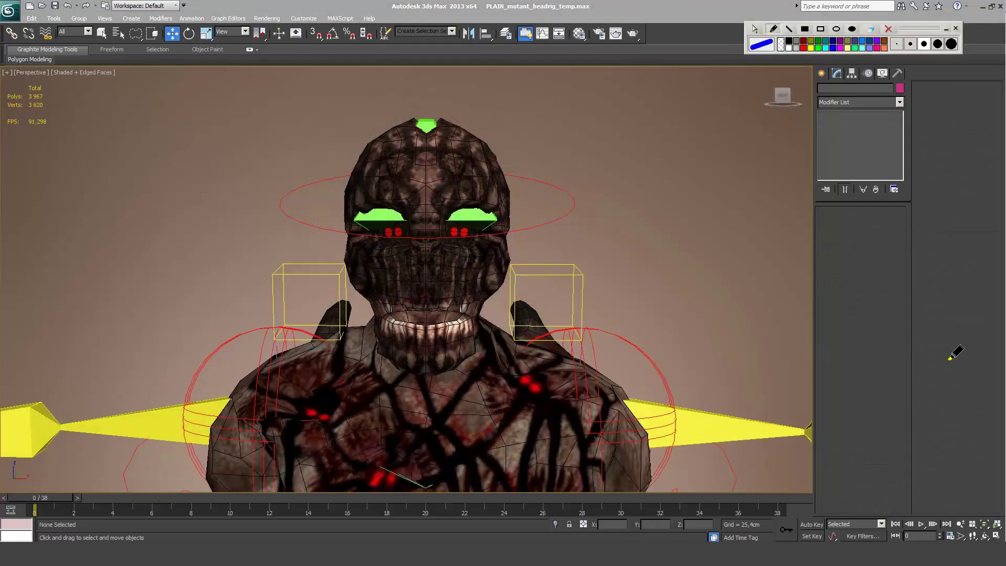
Step: Circle the mutant's head in blue with the screen pen and clear the annotation
mouse_move(409, 351)
left_mouse_down()
mouse_move(351, 301)
mouse_move(492, 129)
mouse_move(412, 367)
left_mouse_up()
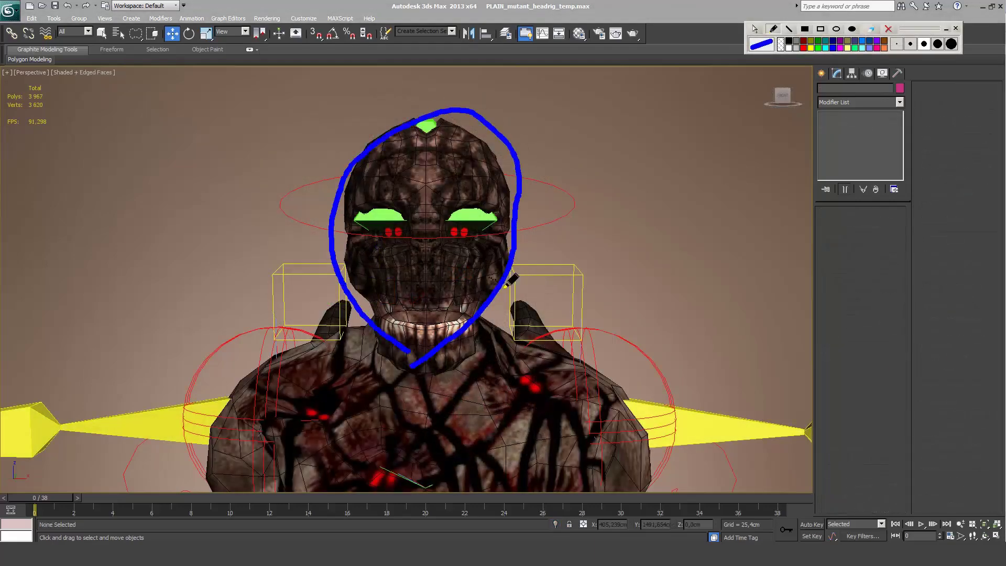
mouse_move(480, 295)
left_mouse_down()
mouse_move(453, 243)
mouse_move(479, 253)
mouse_move(440, 262)
left_mouse_up()
key("Escape")
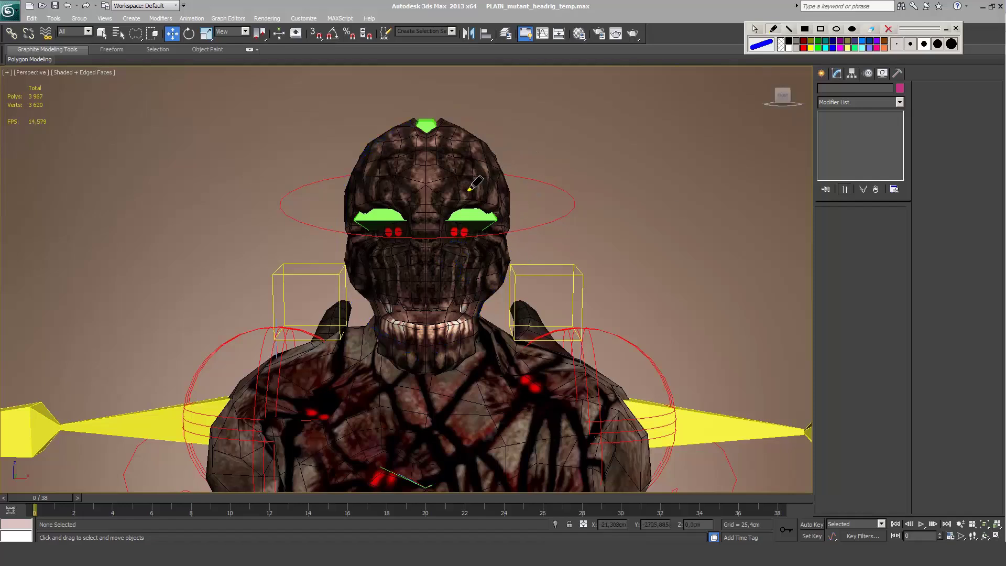
Step: Mark the forehead, brows, cheeks, upper lip and jaw of the mutant with white pen strokes and clear the annotation
left_click(790, 47)
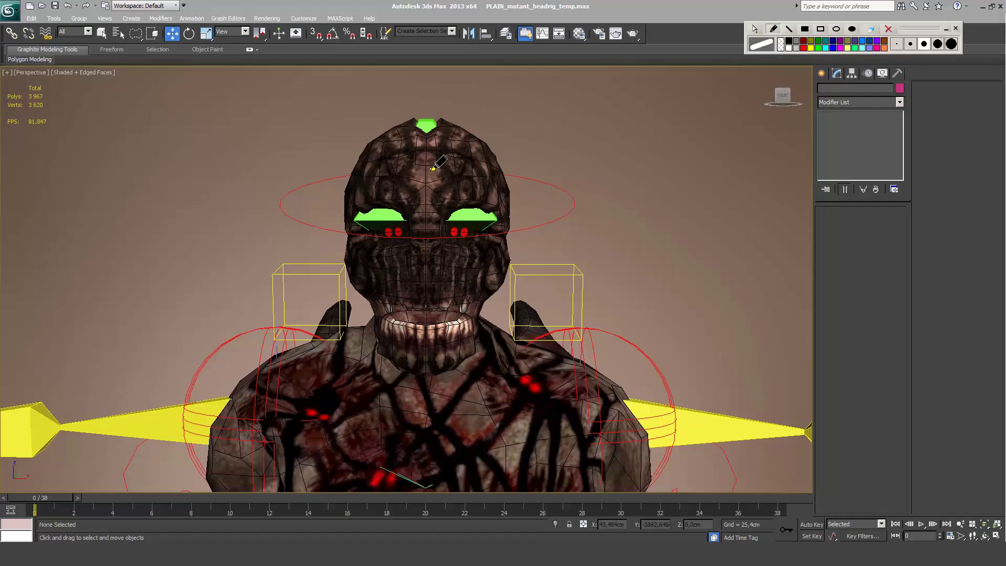
mouse_move(425, 143)
left_mouse_down()
mouse_move(425, 177)
mouse_move(465, 203)
mouse_move(483, 200)
left_mouse_up()
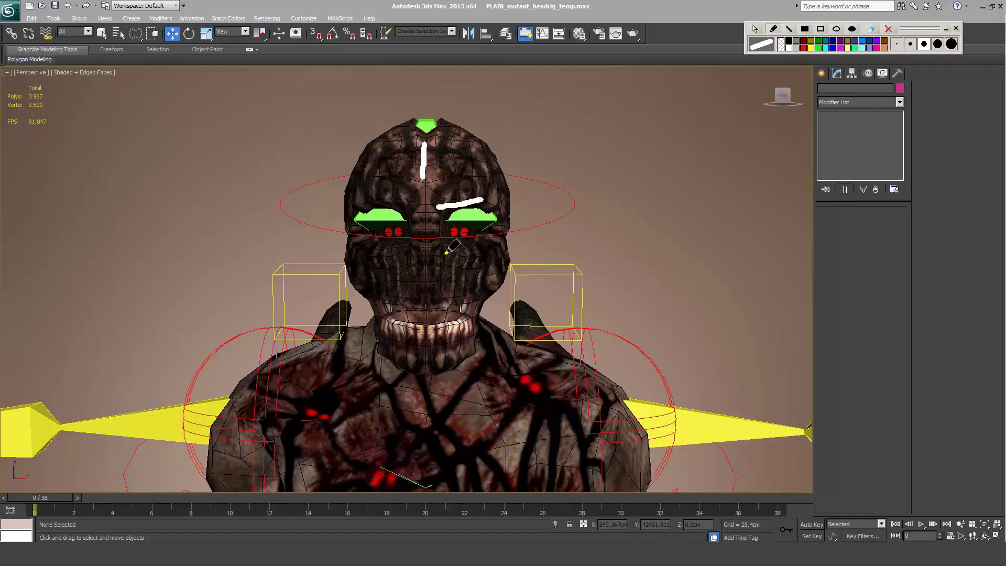
left_click_drag(445, 252, 478, 245)
left_click(445, 283)
left_click_drag(454, 282, 476, 287)
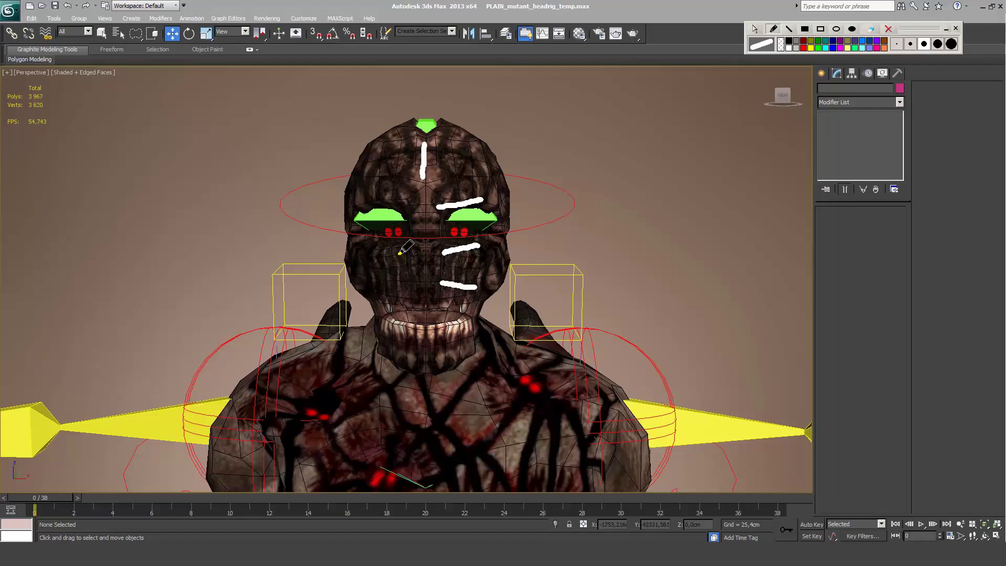
left_click_drag(401, 254, 358, 252)
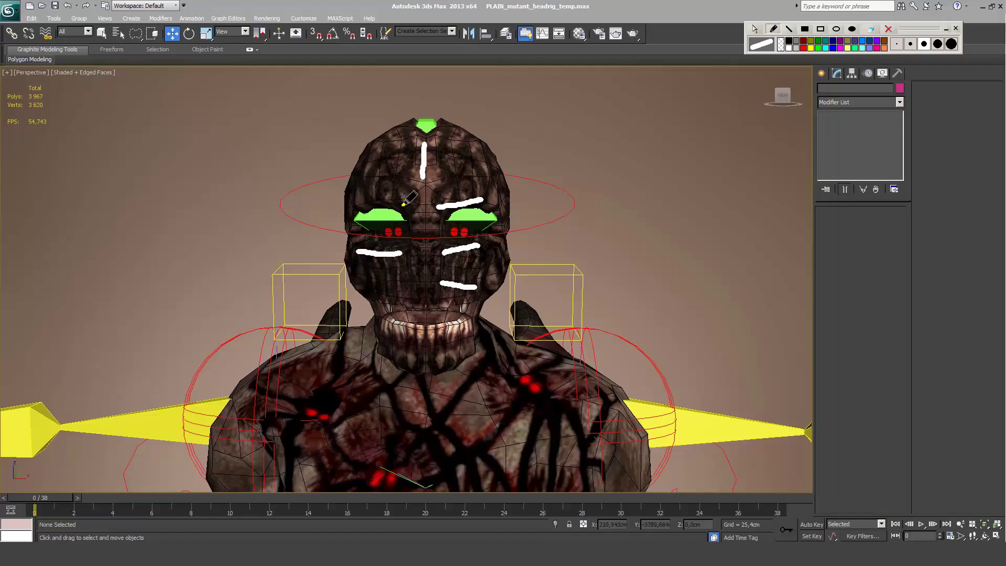
left_click_drag(405, 204, 367, 197)
left_click_drag(407, 284, 375, 287)
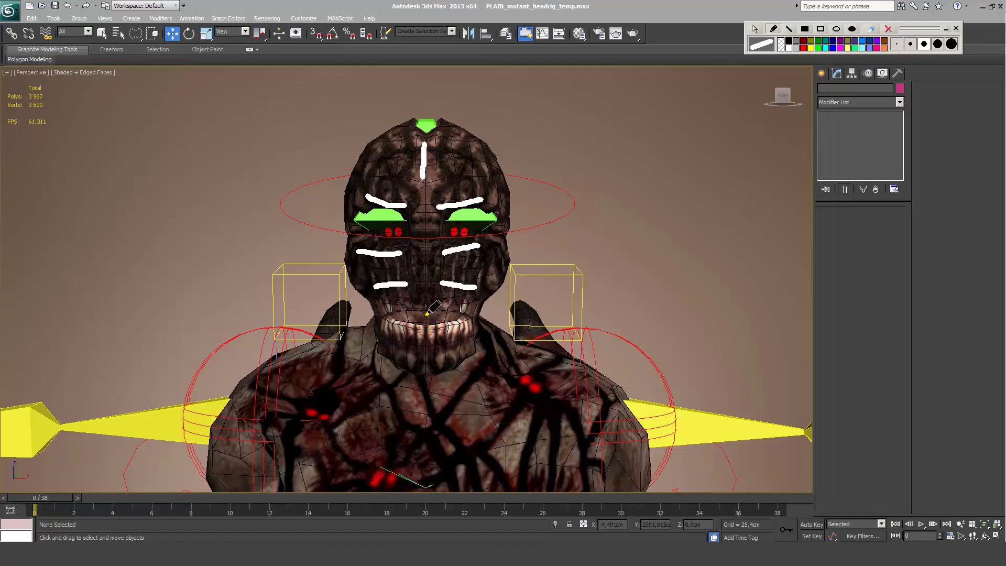
left_click_drag(425, 313, 422, 373)
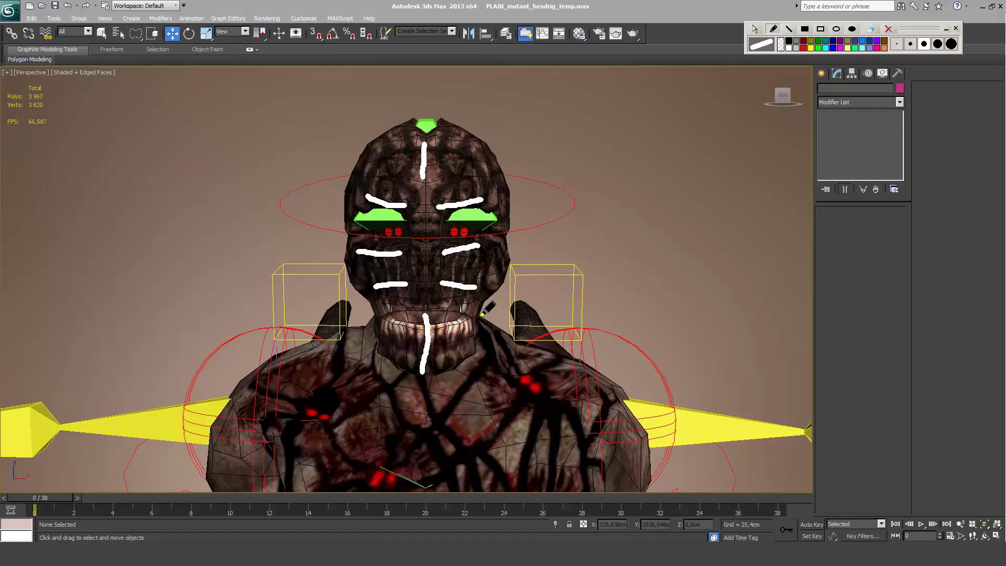
mouse_move(481, 315)
left_mouse_down()
mouse_move(422, 316)
mouse_move(409, 363)
left_mouse_up()
key("Escape")
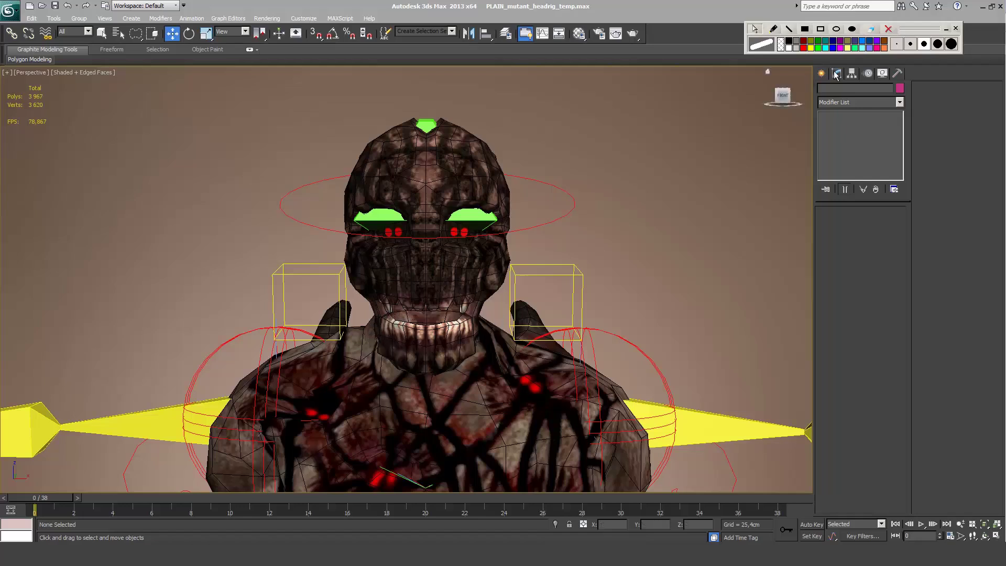
Step: Show the system object types, display the perspective view in wireframe and hide the mutant_body mesh
left_click(821, 73)
left_click(901, 93)
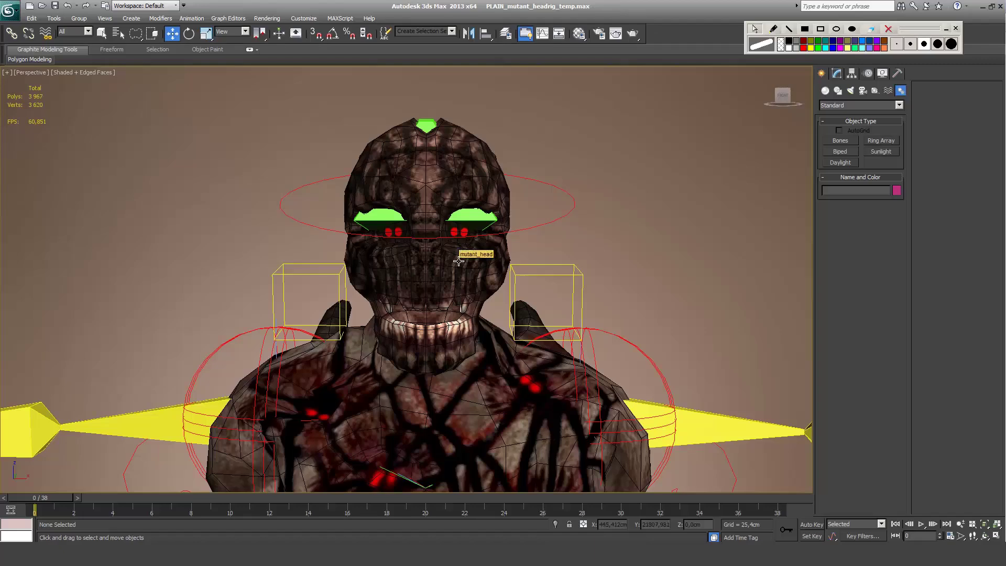
key("F3")
scroll(458, 260, "up", 3)
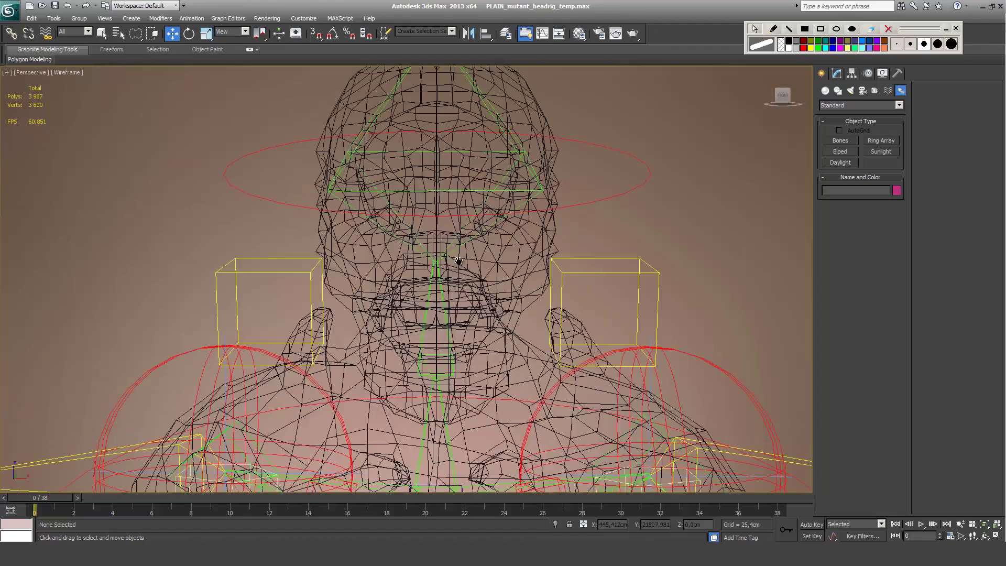
right_click(487, 275)
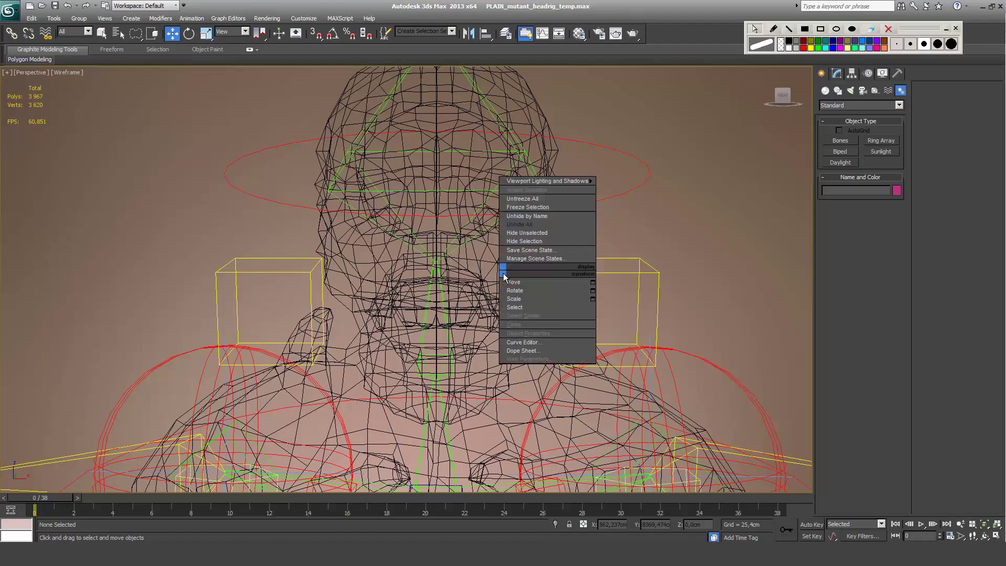
left_click(531, 381)
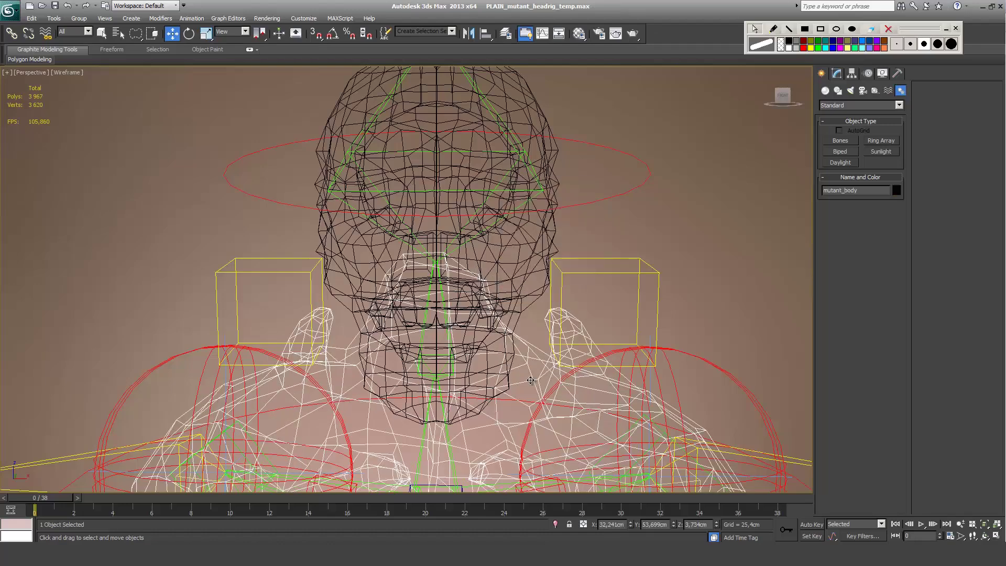
right_click(530, 380)
left_click(571, 348)
Step: In the front view, create a bone running outward along the brow on one side of the mutant's head
left_click(514, 268)
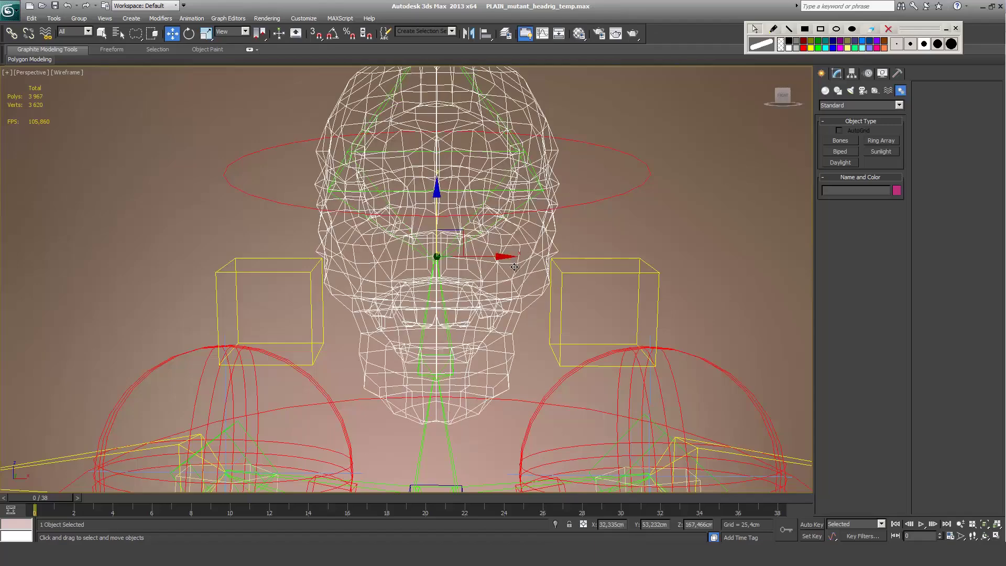
left_click(733, 203)
key("f")
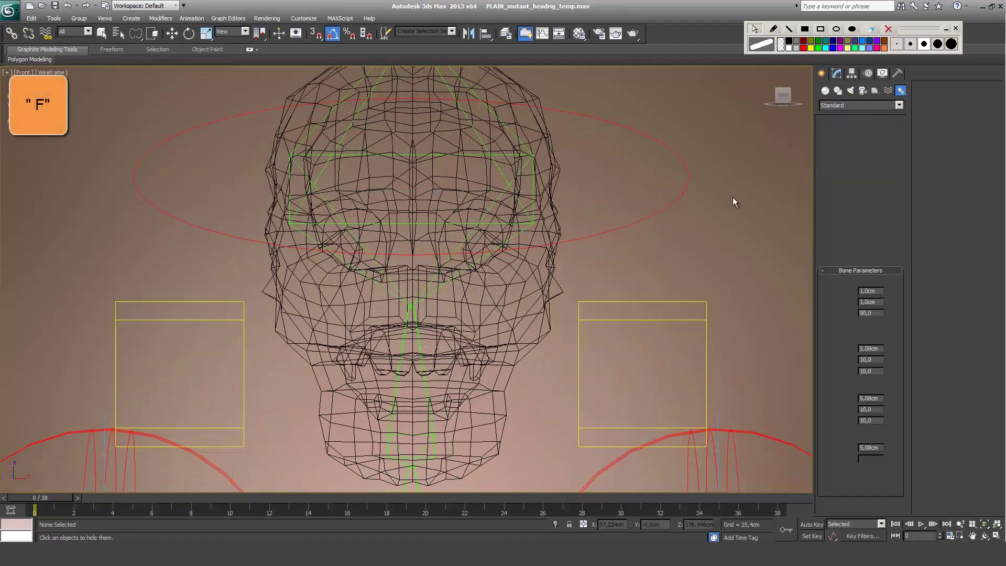
key("F3")
key("F3")
key("7")
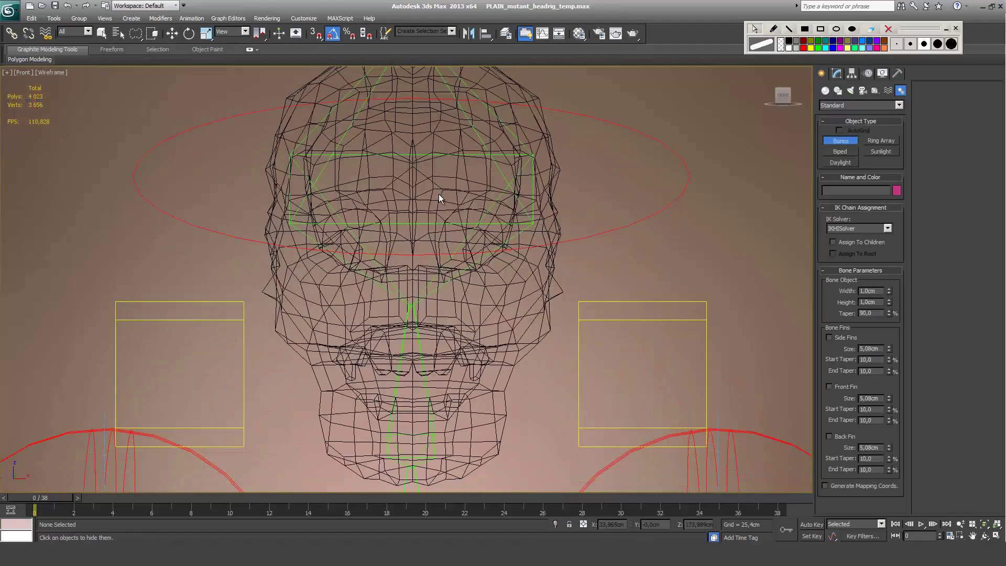
left_click(436, 204)
left_click(529, 180)
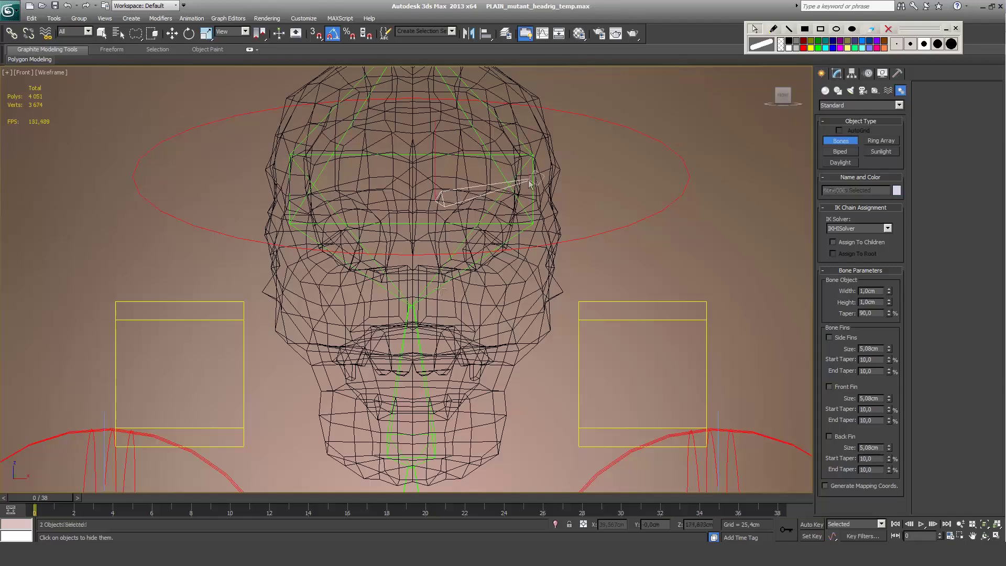
right_click(530, 181)
Step: Add a bone running outward along the cheek on the same side and a vertical bone at the centre of the forehead
left_click(438, 270)
left_click(547, 300)
right_click(548, 300)
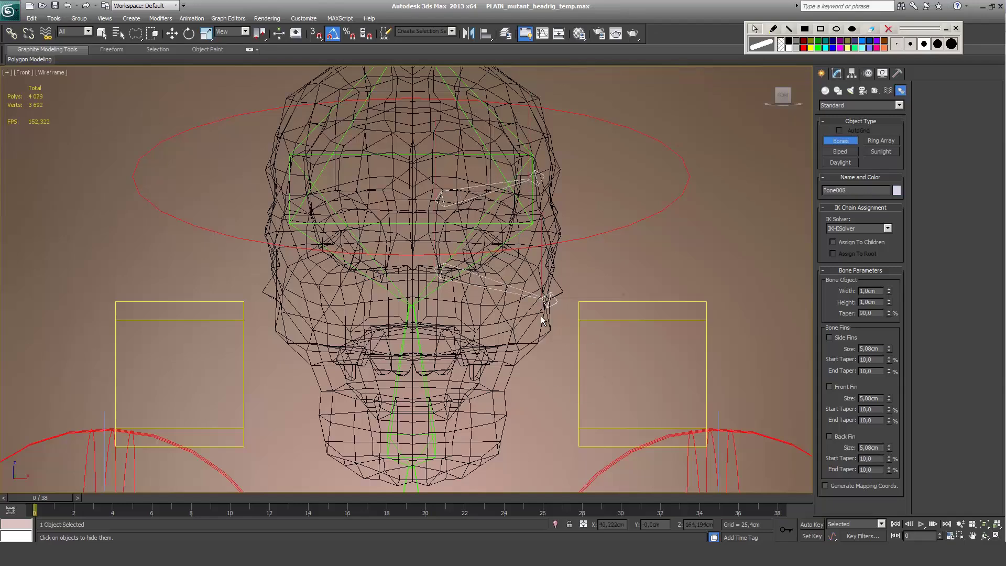
middle_click_drag(414, 139, 426, 185)
left_click(425, 116)
left_click(425, 191)
right_click(424, 192)
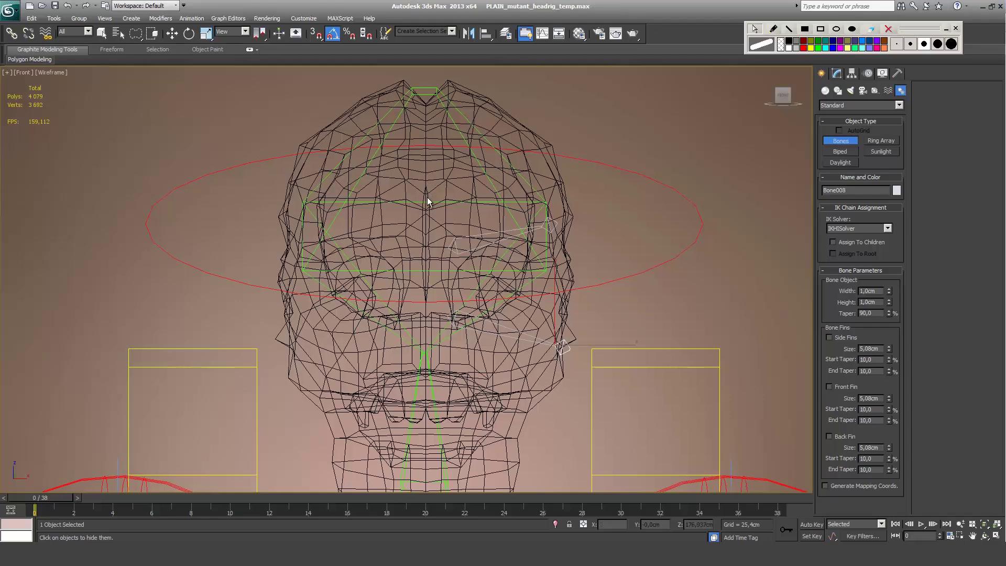
key("w")
Step: In the left view, create a jaw bone running from the jaw hinge down to the chin
key("l")
scroll(461, 382, "up", 5)
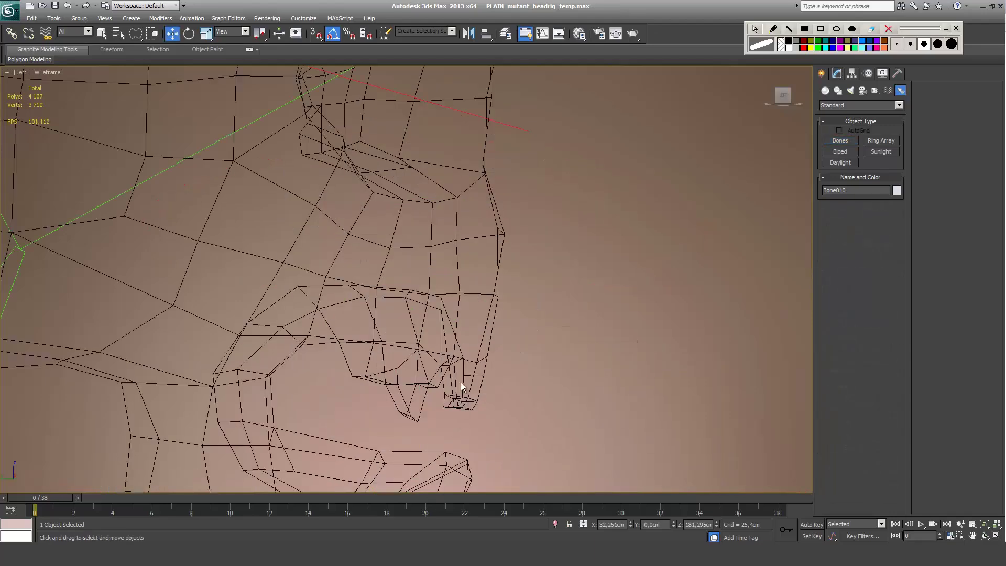
middle_click_drag(460, 382, 524, 159)
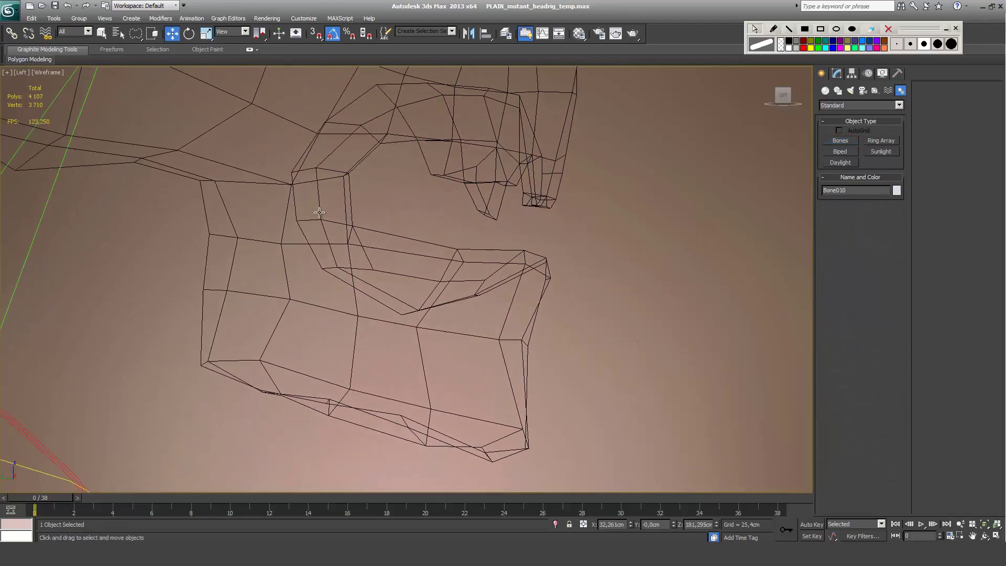
left_click(840, 140)
left_click(256, 149)
left_click(283, 148)
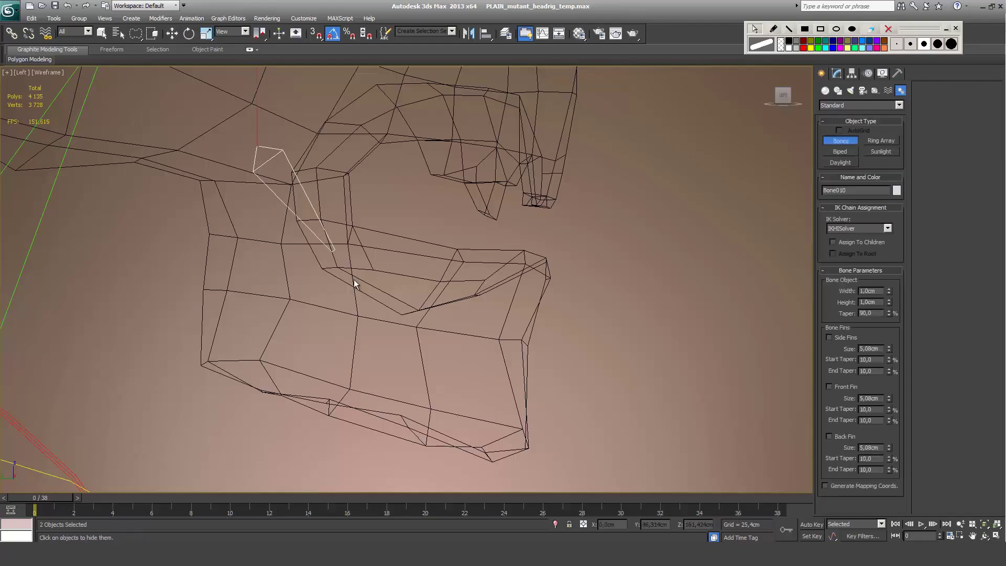
left_click(517, 427)
right_click(513, 437)
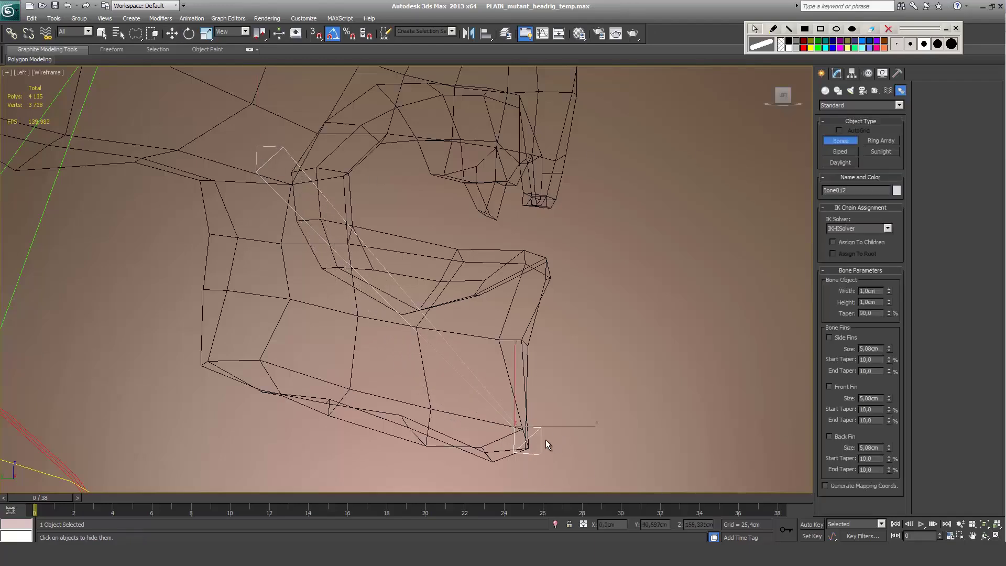
key("w")
Step: Align the jaw bone to mutant_head on X Position only, center to center
scroll(546, 439, "down", 5)
left_click(371, 266)
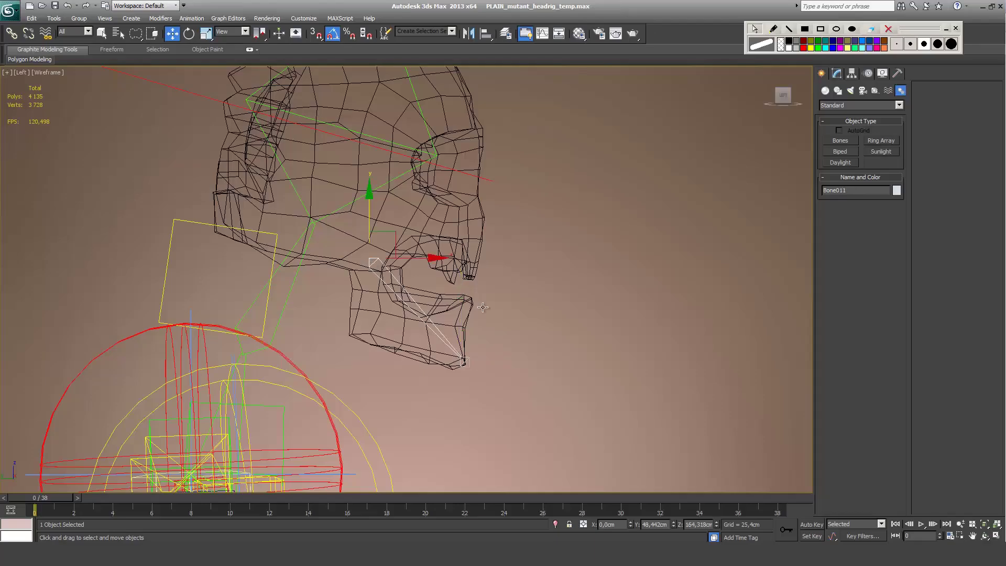
key("p")
middle_click_drag(541, 294, 404, 306, "alt")
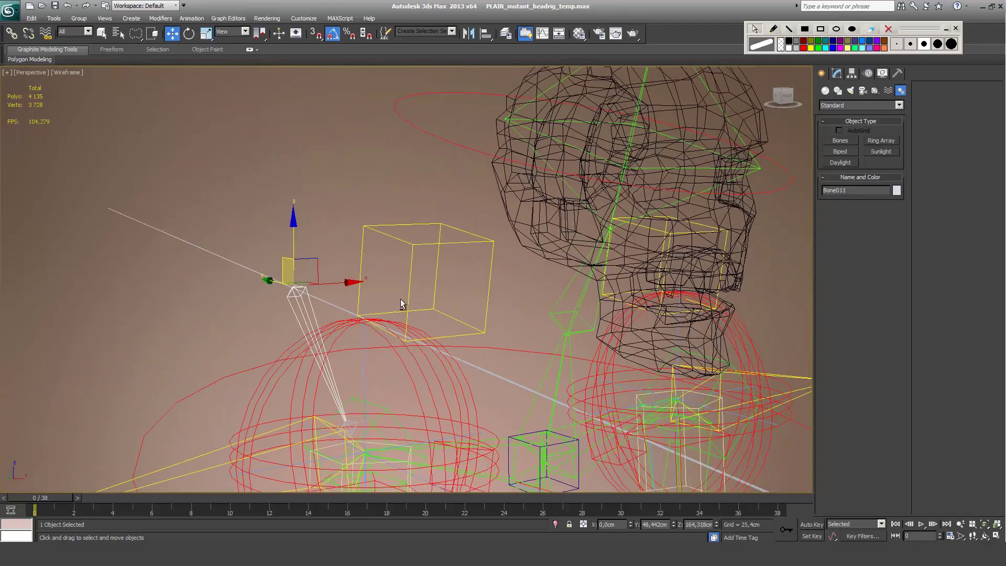
left_click(485, 34)
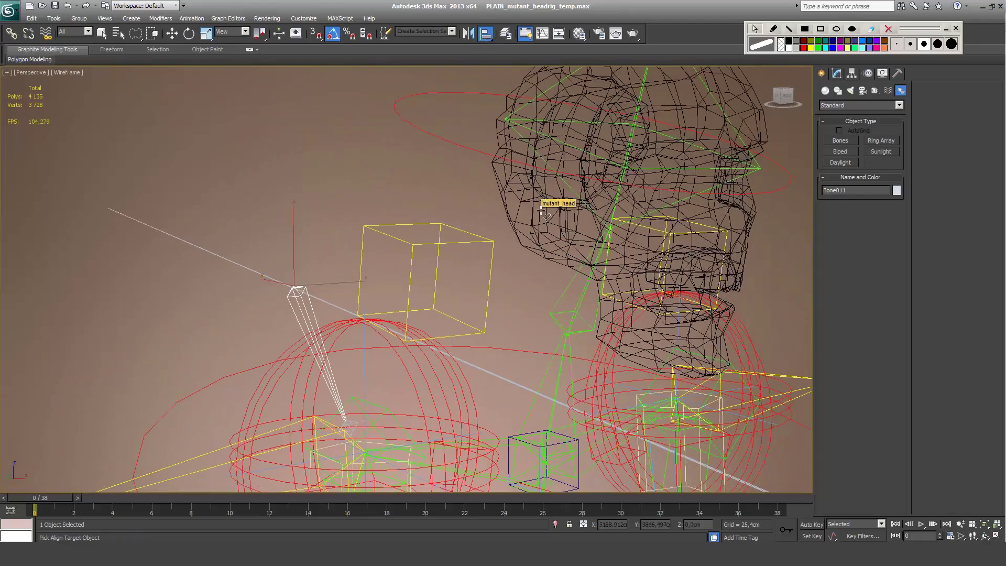
left_click(541, 209)
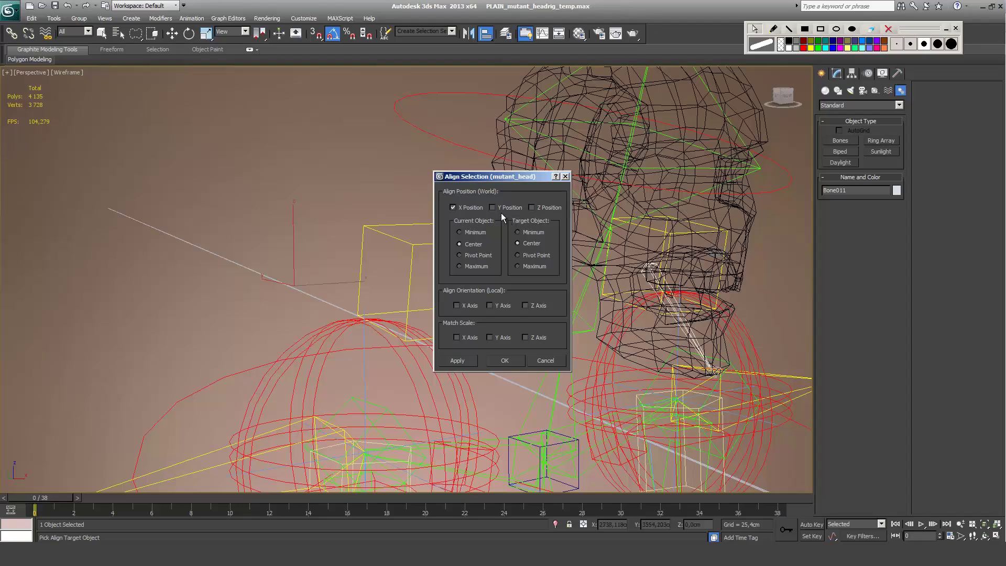
left_click(492, 360)
Step: Align the forehead, brow and cheek bones together to mutant_head along the Y position
middle_click_drag(524, 341, 551, 367, "alt")
scroll(550, 362, "down", 4)
left_click(611, 225)
left_click(623, 260, "ctrl")
left_click(619, 293, "ctrl")
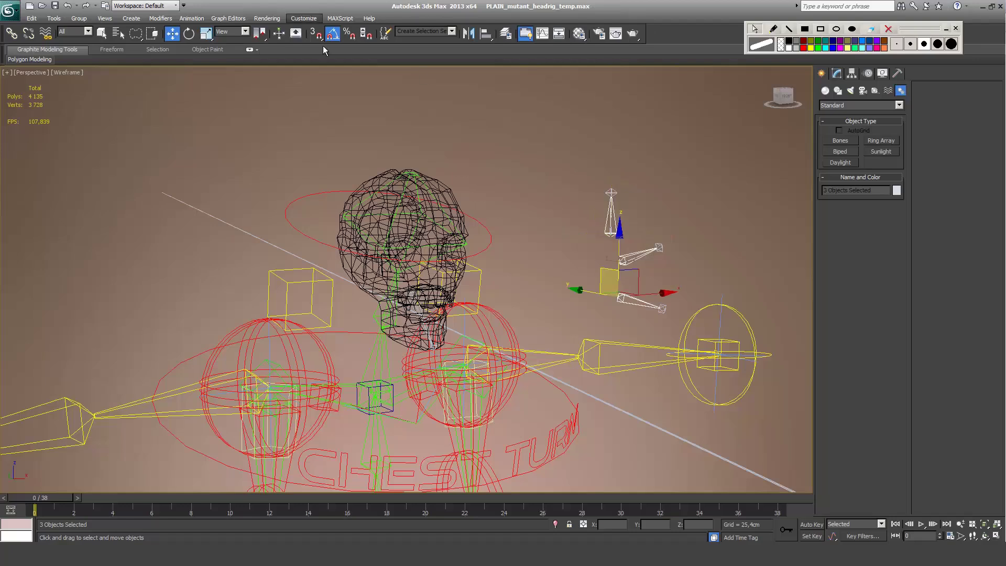
left_click(486, 33)
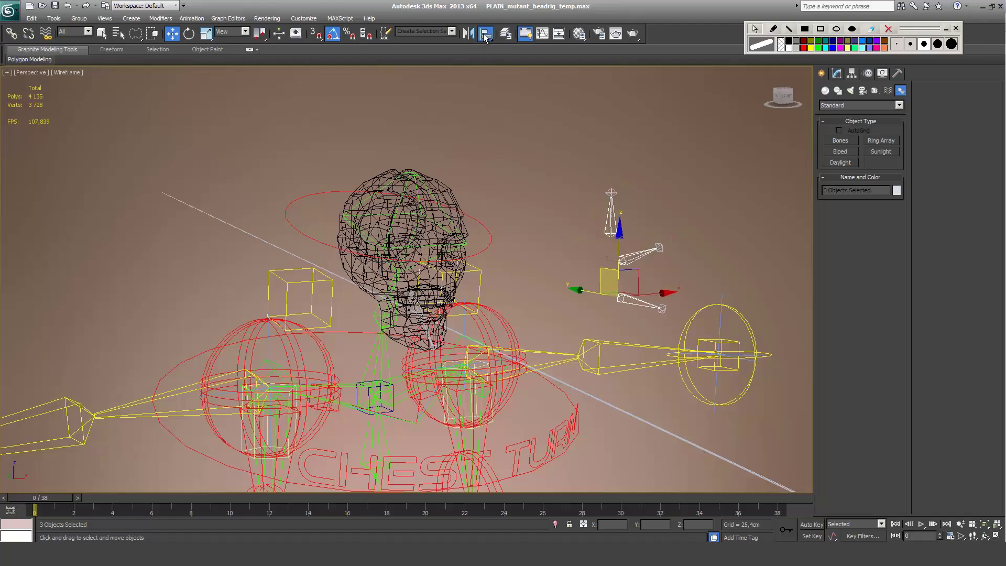
left_click(370, 282)
left_click(462, 209)
left_click(500, 208)
left_click_drag(498, 177, 582, 192)
left_click(589, 376)
Step: Rotate the forehead bone backward so it follows the slope of the mutant's forehead
middle_click_drag(589, 375, 574, 217, "alt")
scroll(491, 285, "up", 5)
left_click(522, 218)
key("e")
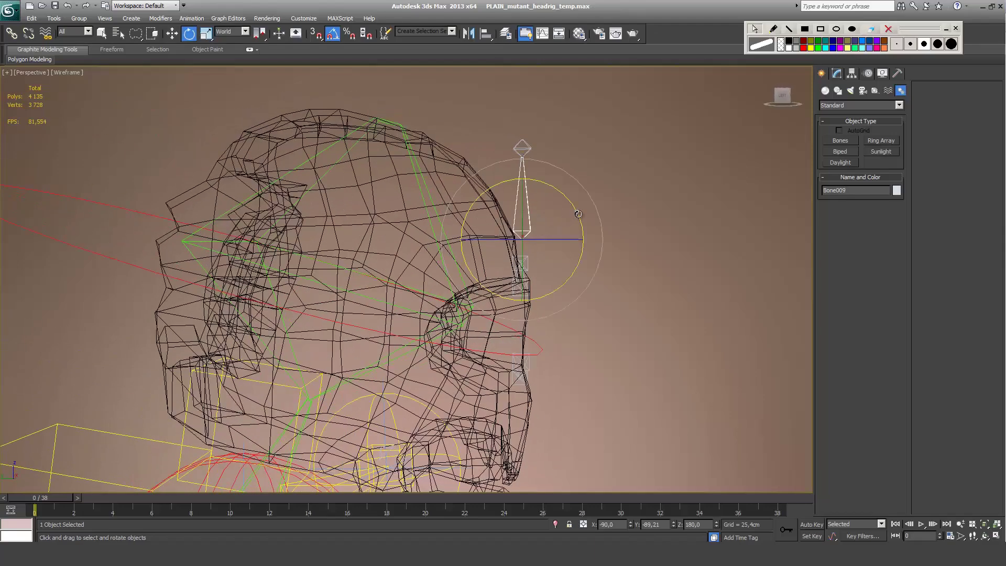
left_click_drag(578, 214, 568, 194)
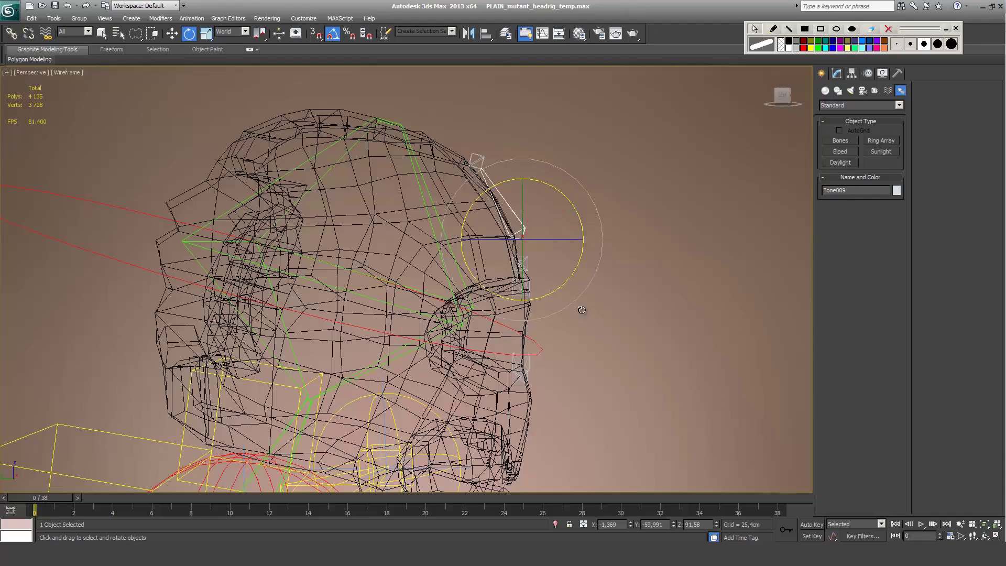
Step: Rotate the brow bone 20 degrees about the world Z axis to follow the curve of the brow
middle_click_drag(582, 309, 407, 294, "alt")
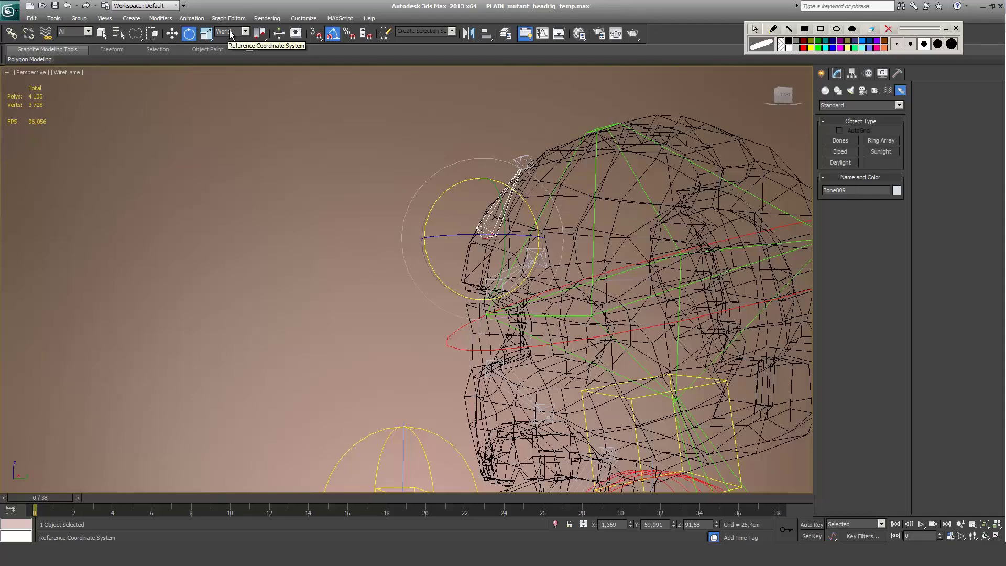
middle_click_drag(433, 295, 498, 301, "alt")
left_click(519, 301)
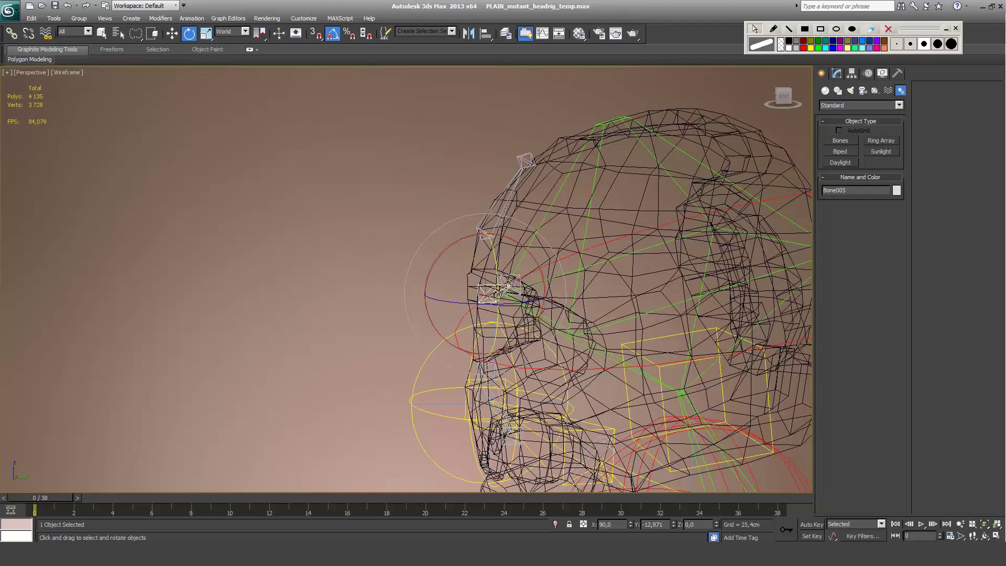
key("alt")
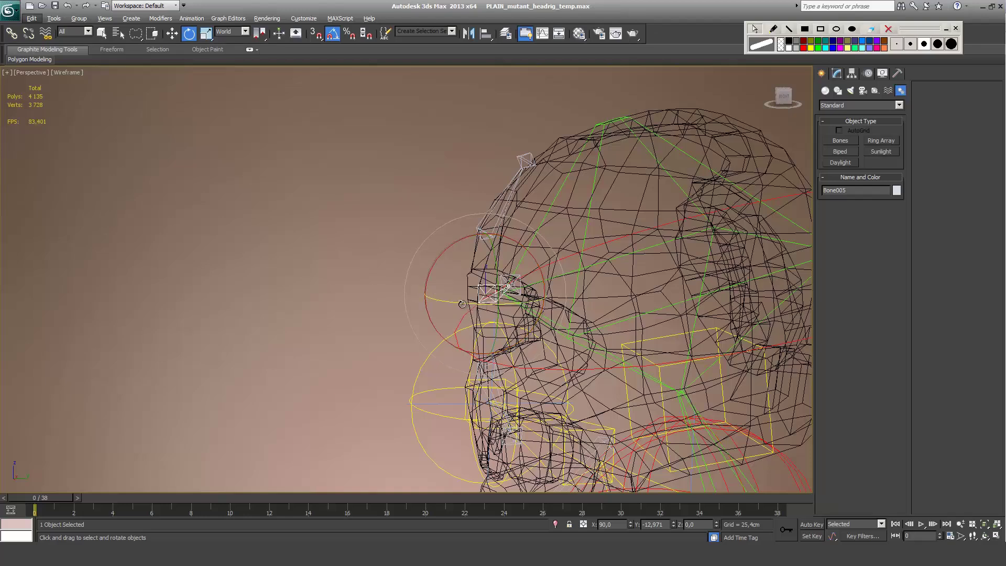
left_click_drag(462, 304, 452, 315)
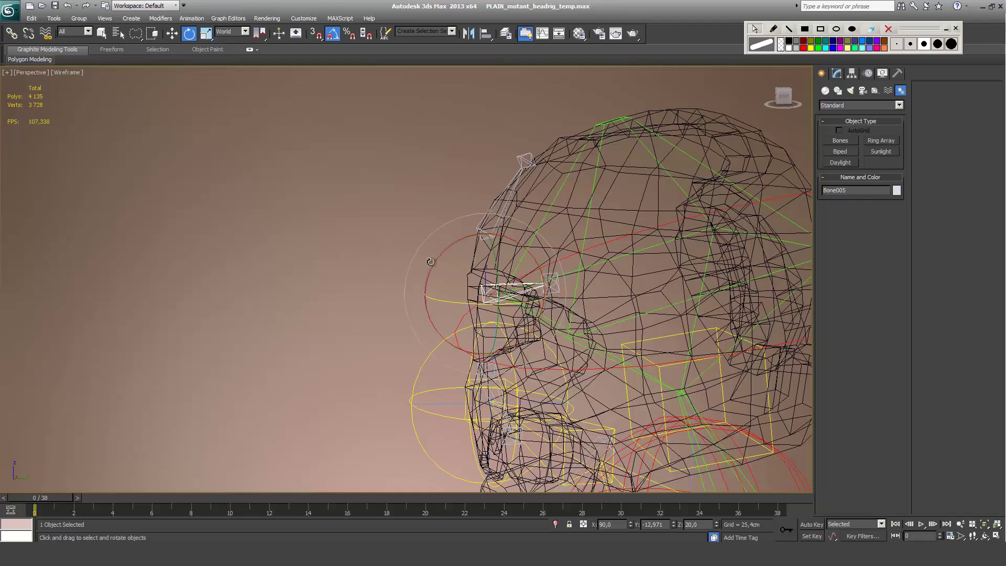
mouse_move(428, 272)
left_mouse_down()
mouse_move(420, 278)
mouse_move(445, 247)
mouse_move(427, 275)
mouse_move(440, 265)
left_mouse_up()
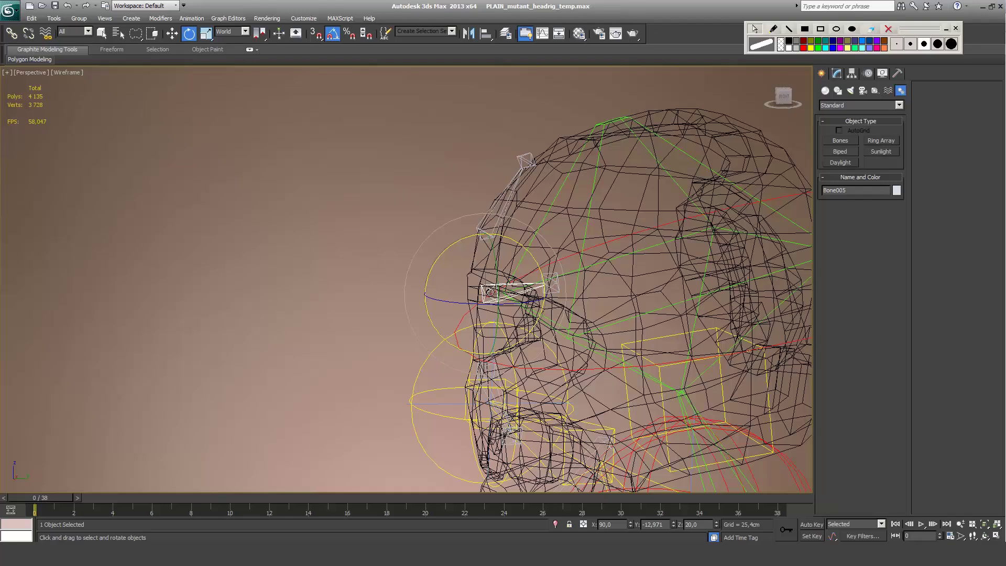
Step: Display the head shaded with edged faces and rotate the cheek bone 30 degrees about the world Z axis
key("space")
middle_click_drag(446, 297, 498, 293, "alt")
key("F3")
key("space")
mouse_move(422, 278)
left_mouse_down()
mouse_move(438, 303)
mouse_move(456, 298)
mouse_move(471, 275)
mouse_move(512, 290)
mouse_move(505, 279)
mouse_move(502, 301)
mouse_move(508, 294)
left_mouse_up()
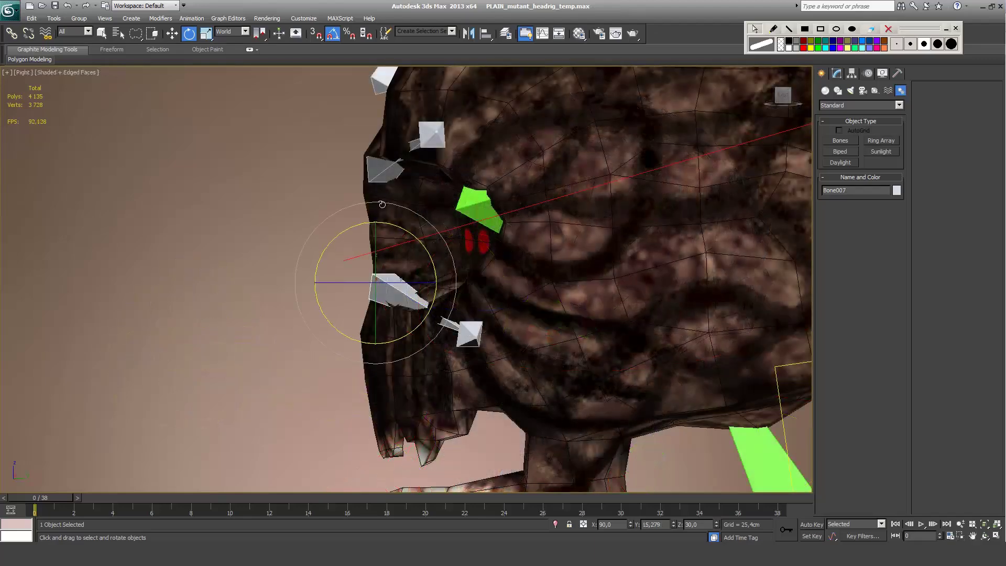
Step: Rotate the cheek bone slightly about the world X axis in the Right view to lift its tip along the cheek
scroll(382, 204, "up", 2)
mouse_move(793, 107)
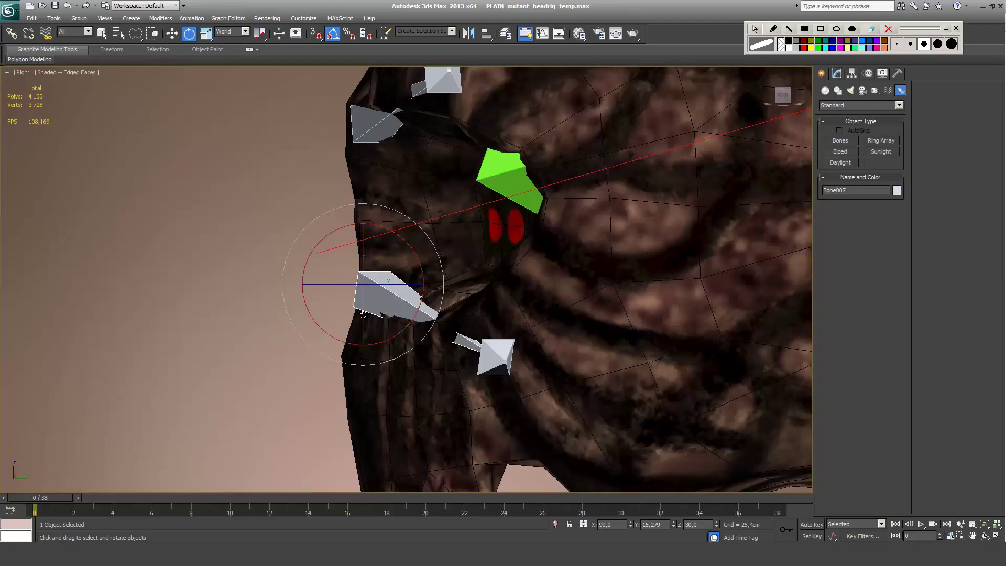
left_click_drag(344, 343, 354, 340)
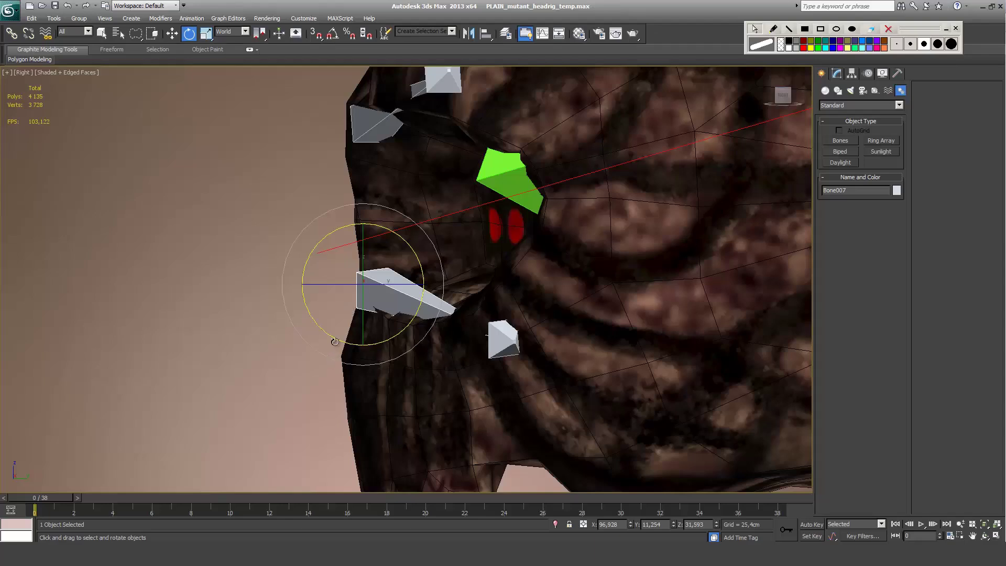
left_click_drag(335, 341, 336, 342)
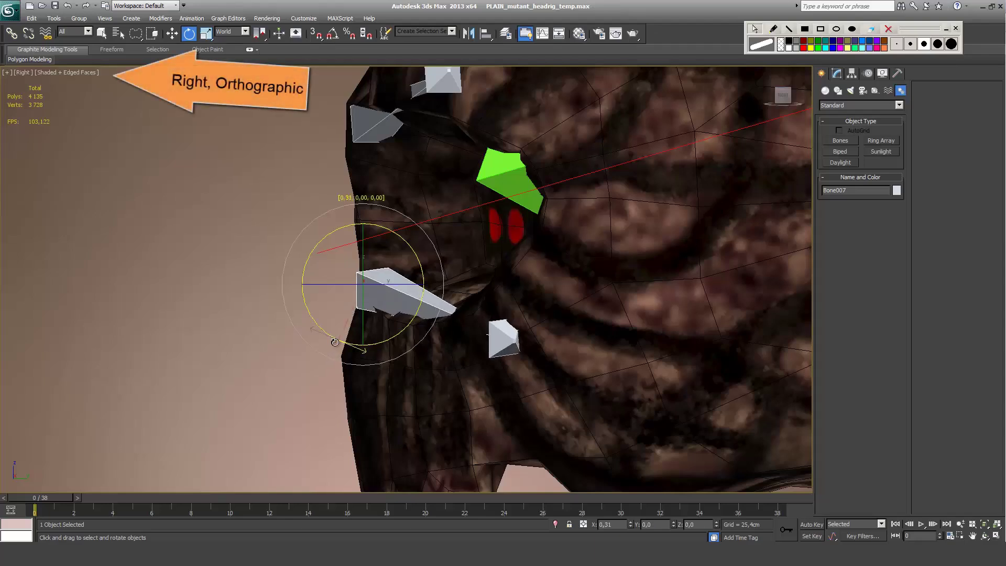
scroll(348, 307, "up", 10)
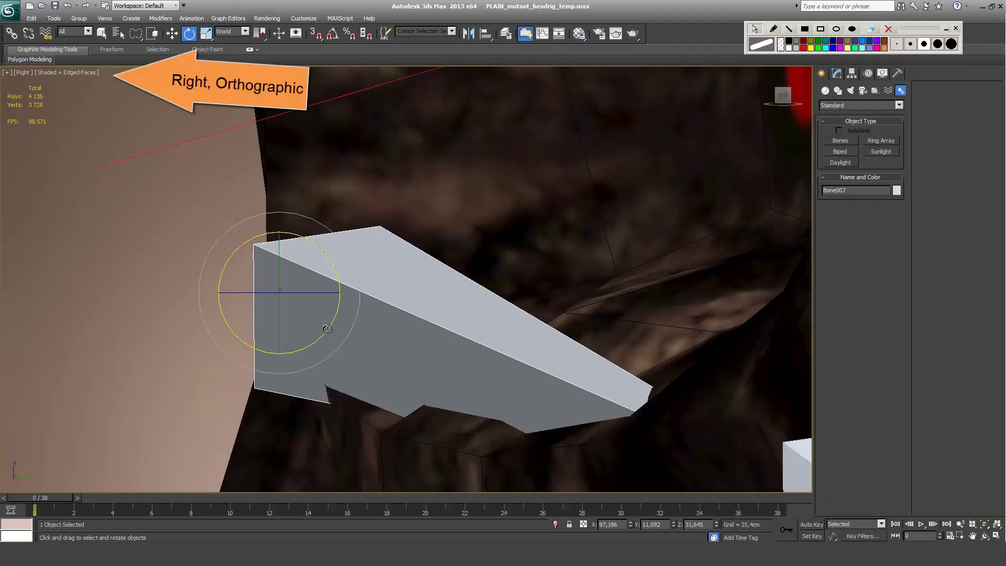
Step: Rotate the inner brow bone slightly about the world X axis in the Right view to follow the brow
middle_click_drag(326, 253, 389, 367)
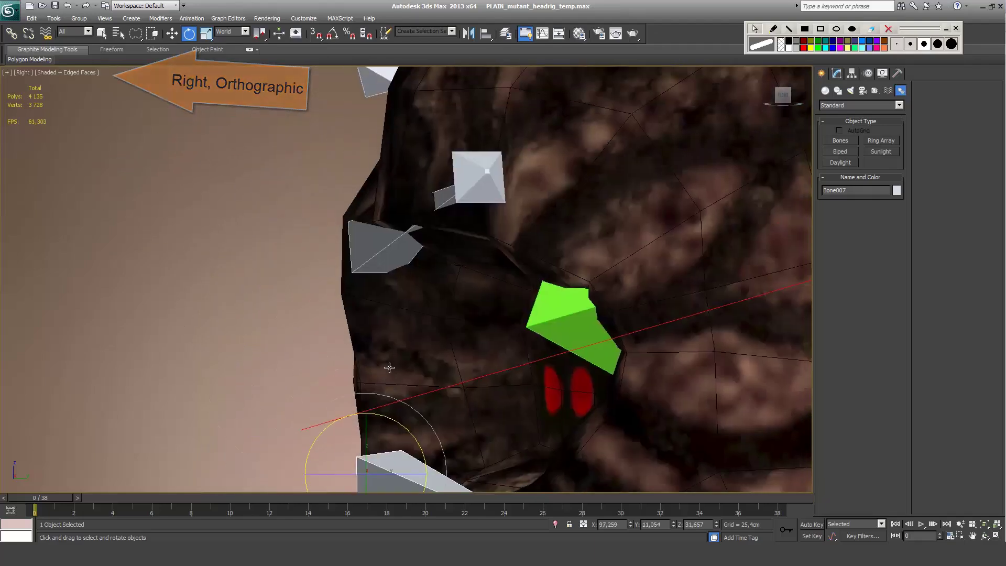
scroll(373, 315, "up", 3)
left_click(373, 314)
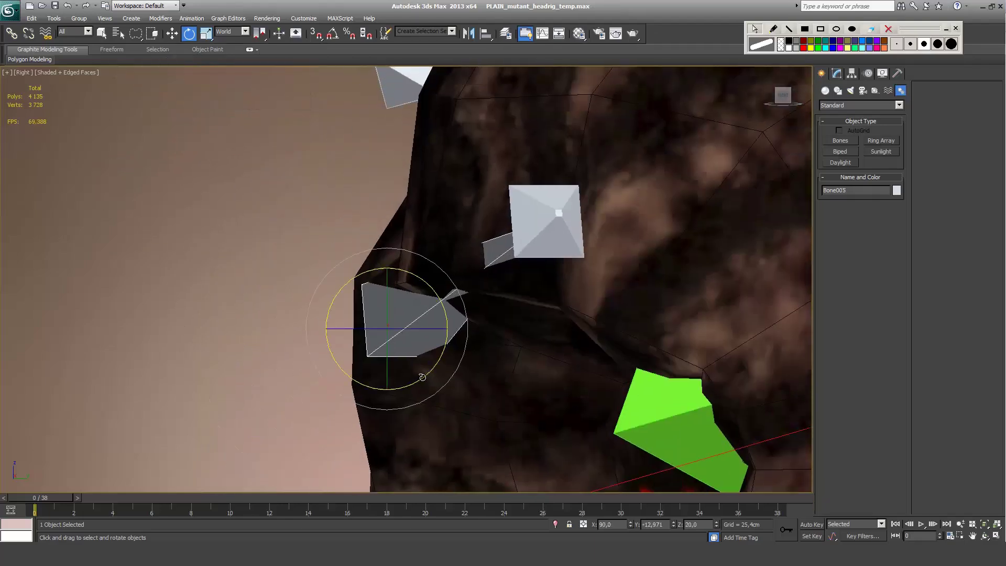
left_click_drag(423, 377, 434, 354)
scroll(437, 325, "down", 6)
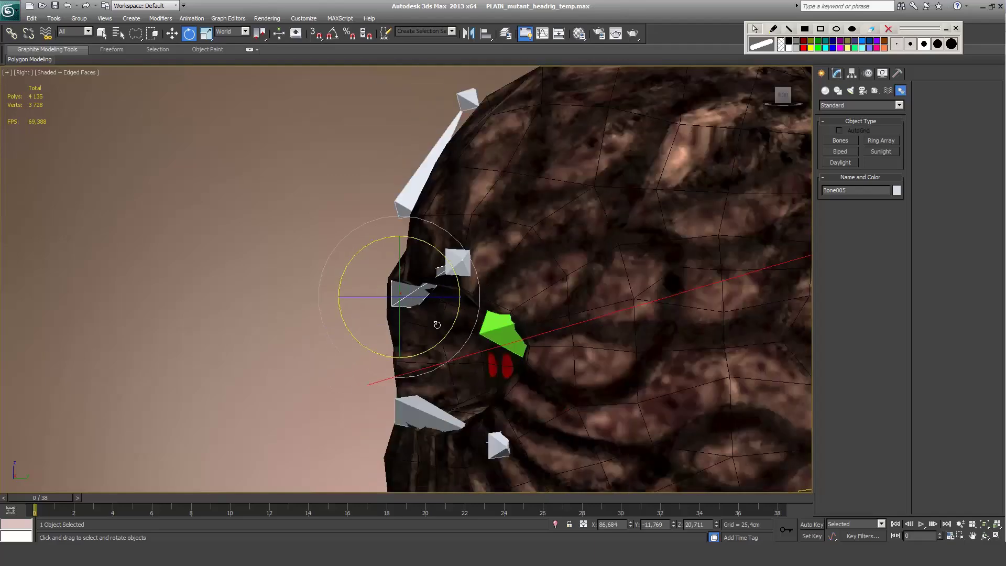
scroll(438, 325, "down", 3)
Step: Clone the cheek bone and its end bone in the Perspective view as one copy about 3.3 cm below the original
key("p")
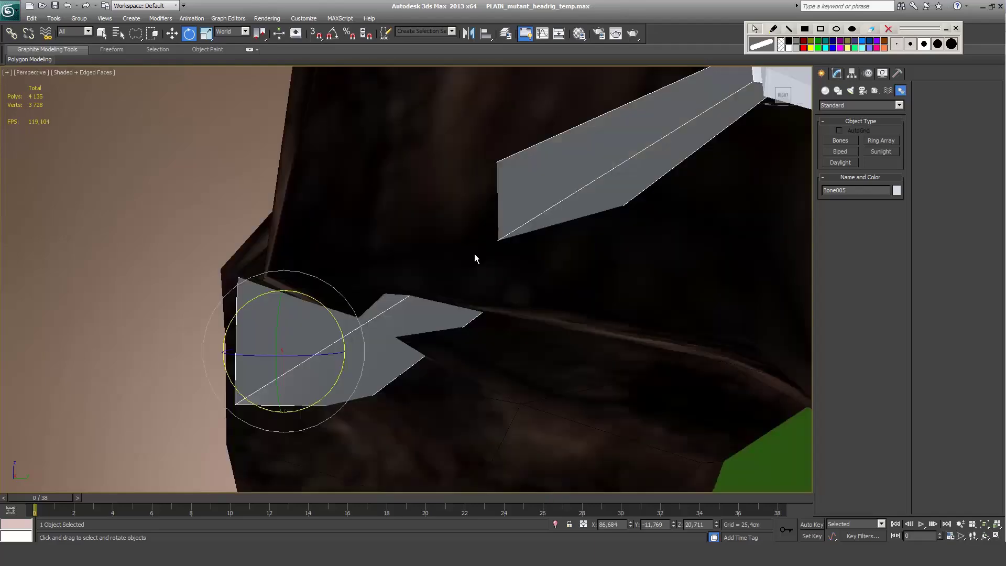
scroll(451, 247, "down", 5)
middle_click_drag(451, 247, 525, 304, "alt")
left_click(524, 379)
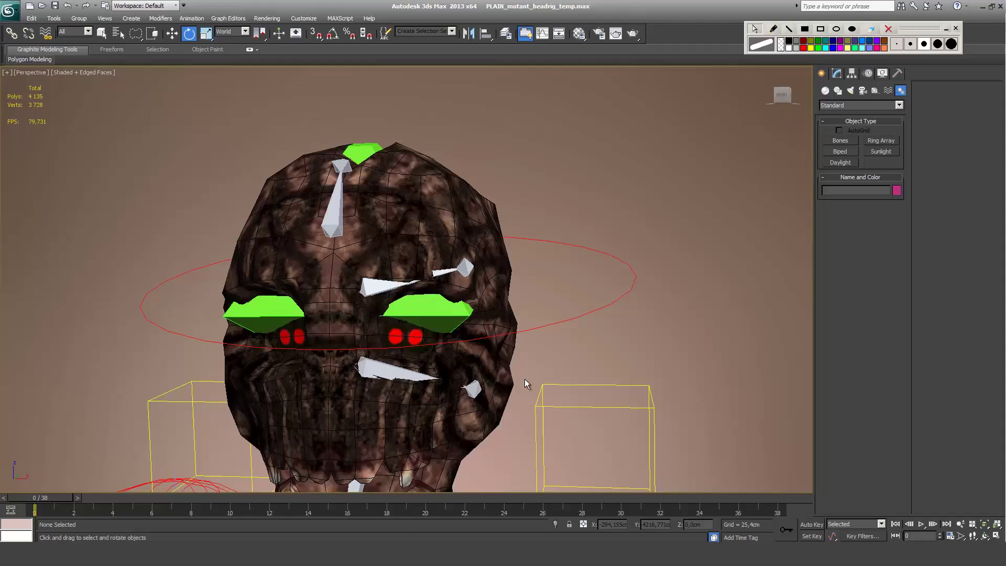
double_click(382, 372)
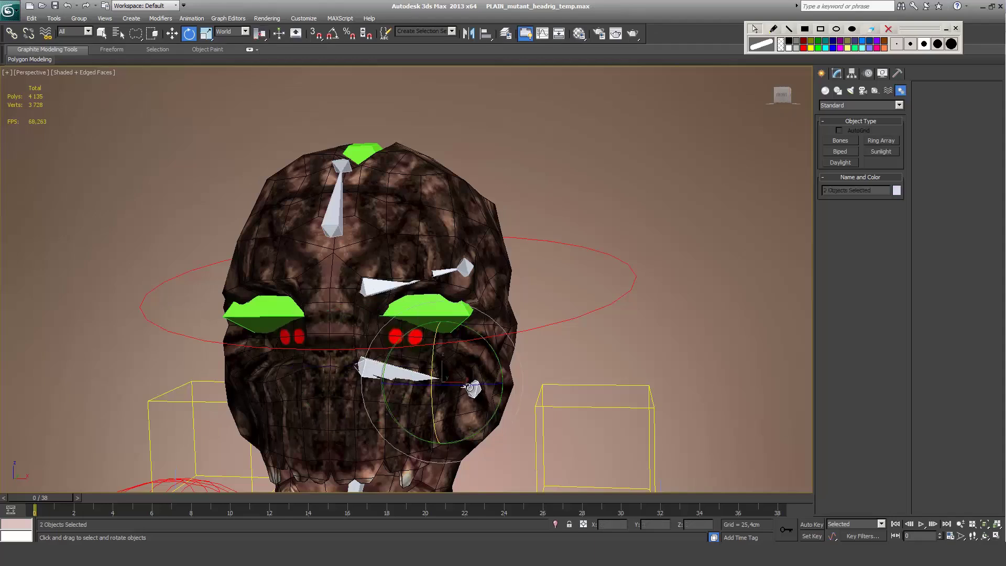
key("w")
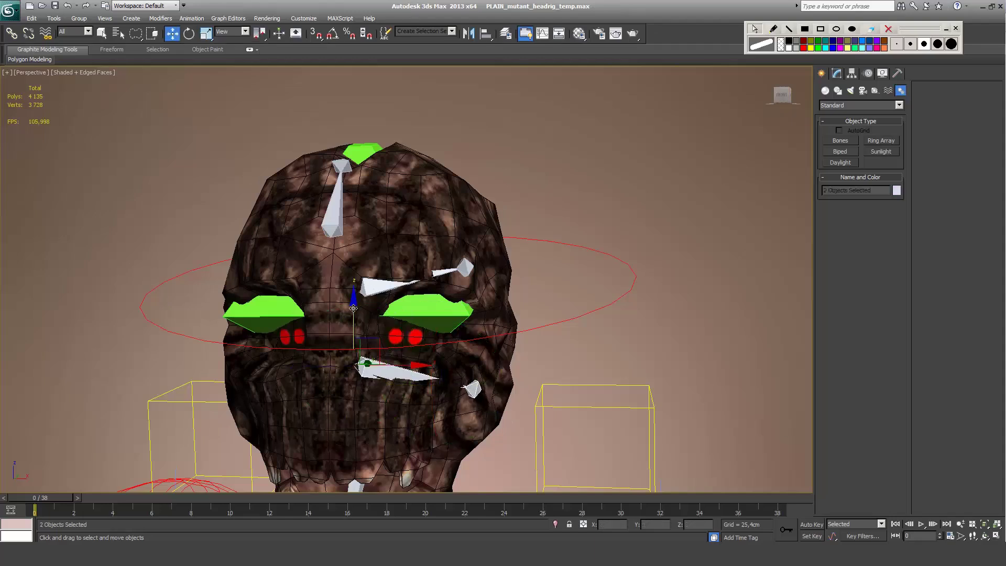
left_click_drag(353, 309, 350, 371, "shift")
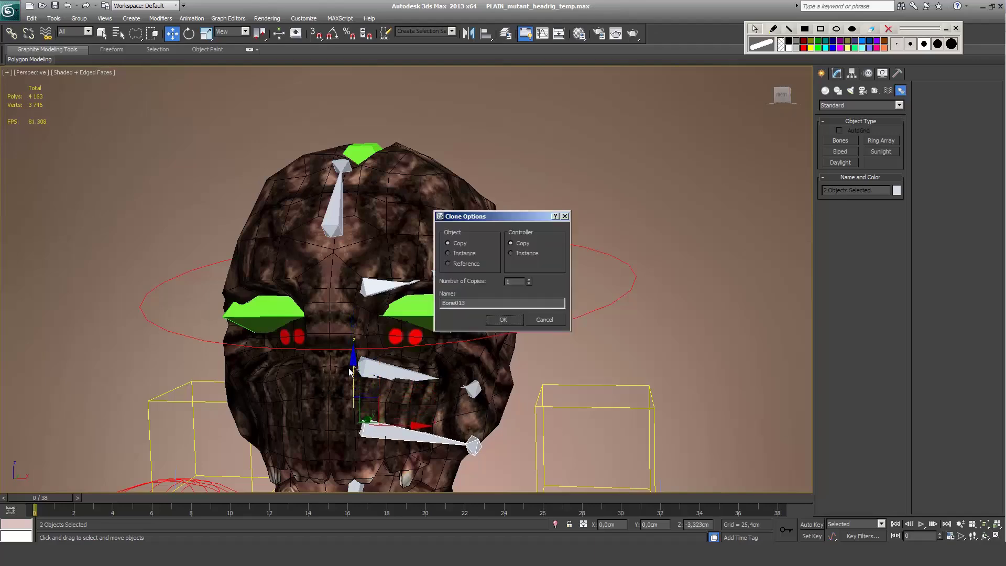
key("Return")
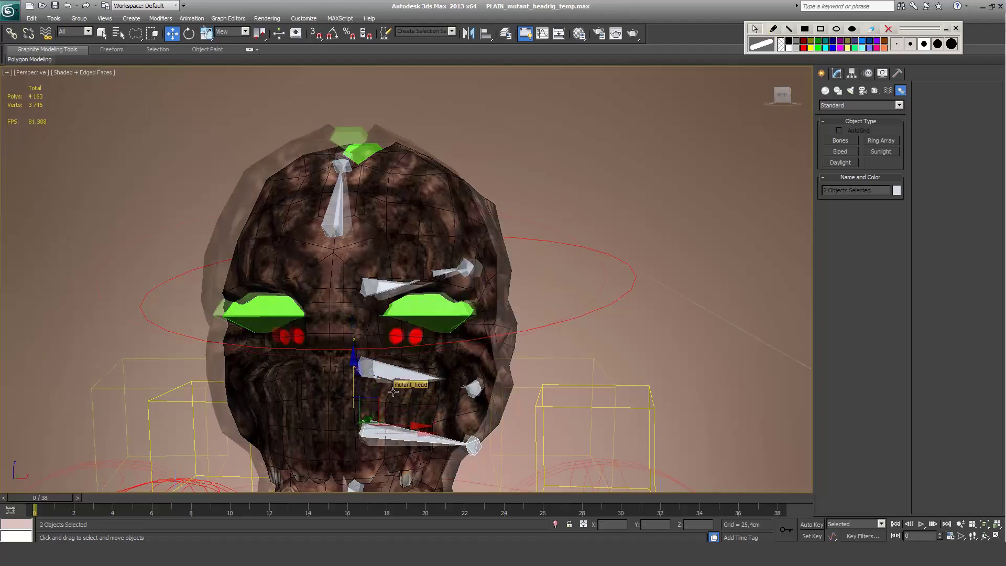
Step: Shorten and angle the lower cheek bone in Bone Edit Mode by moving its end bone inward along its local axes, close to the head surface
left_click(192, 19)
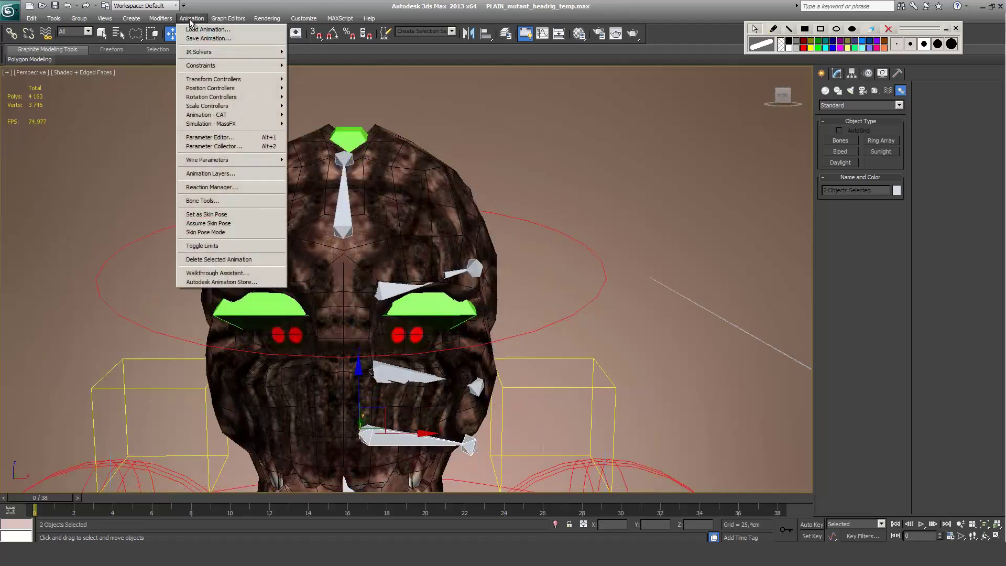
left_click(210, 202)
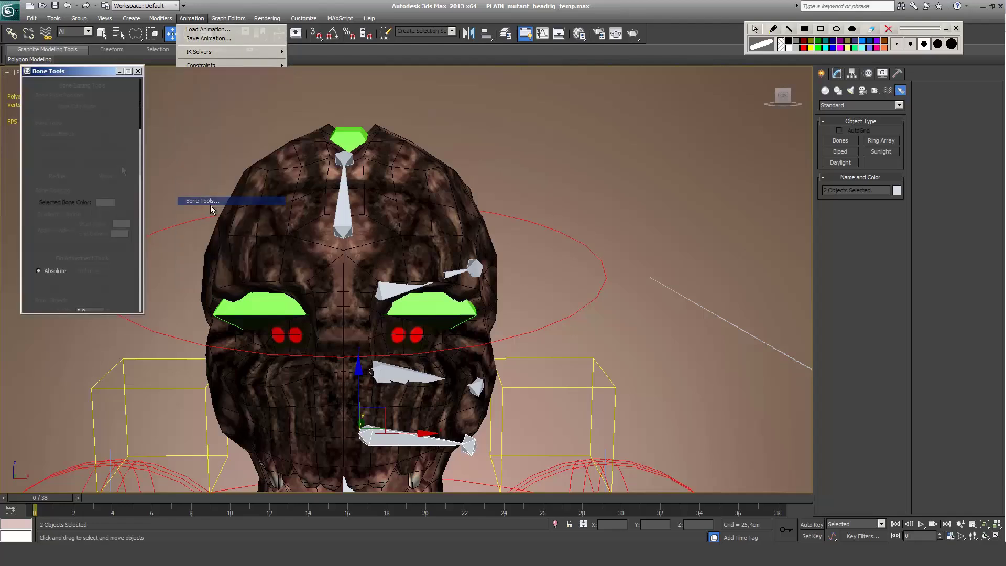
left_click(474, 449)
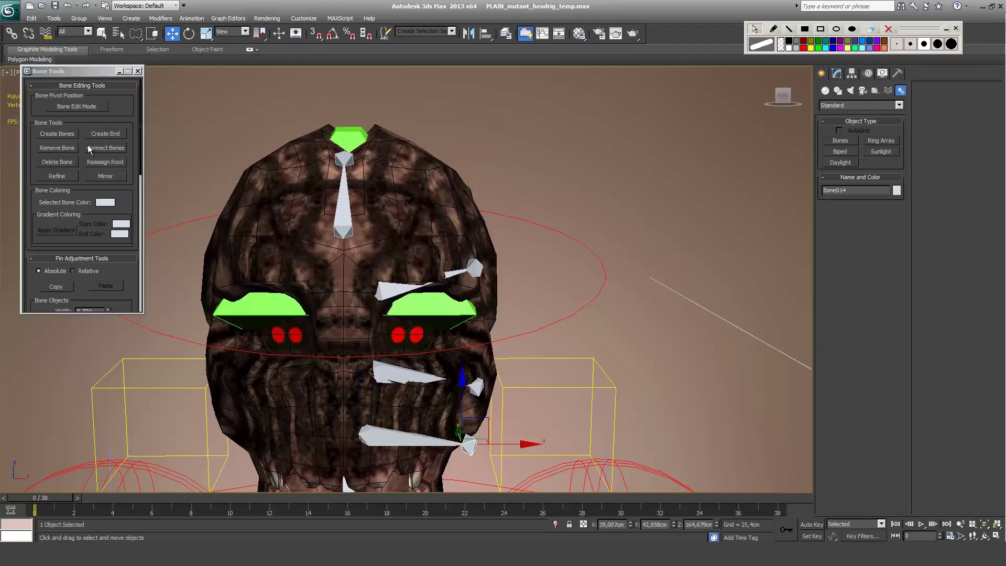
left_click(73, 108)
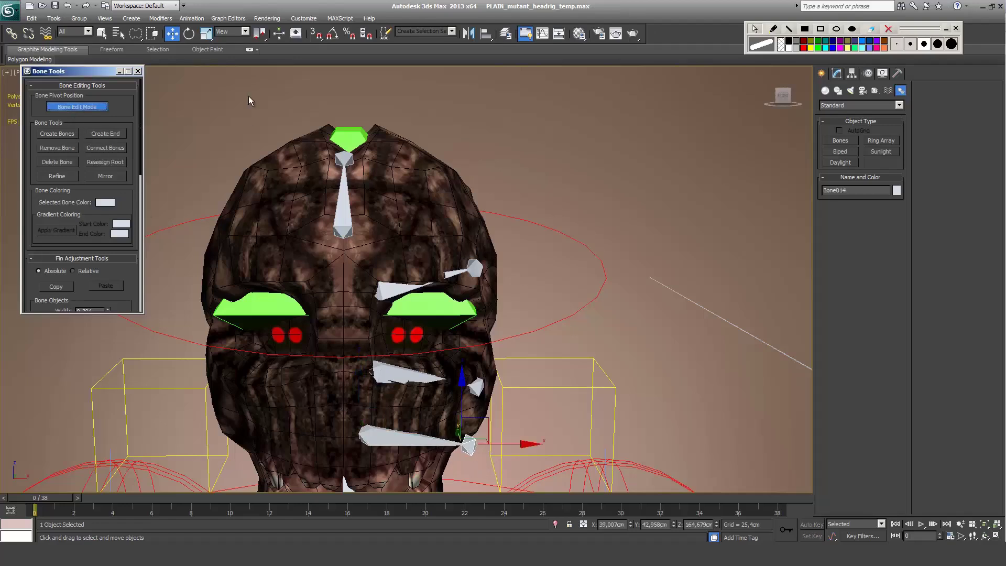
left_click(235, 33)
left_click(234, 68)
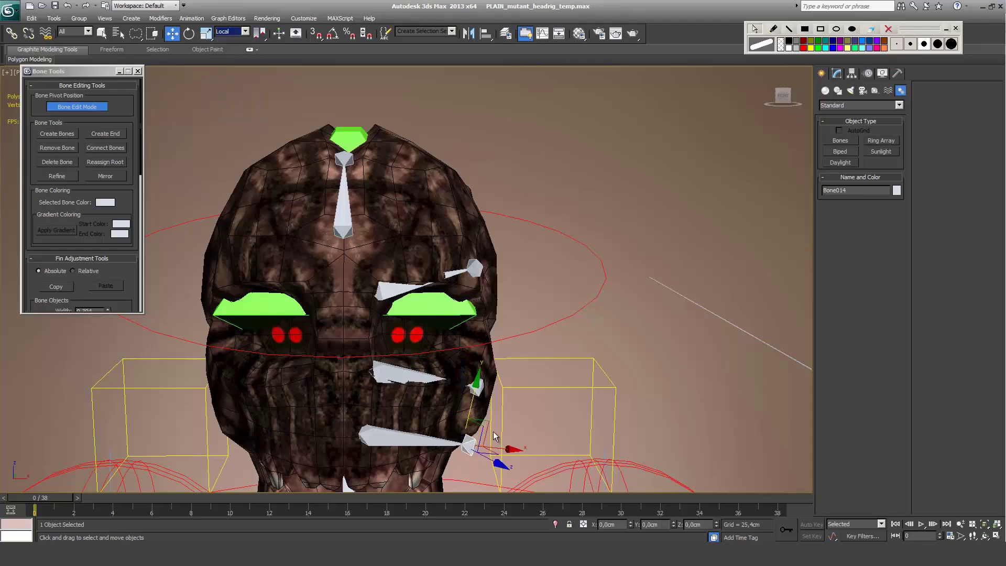
left_click_drag(487, 425, 464, 426)
middle_click_drag(464, 425, 455, 456, "alt")
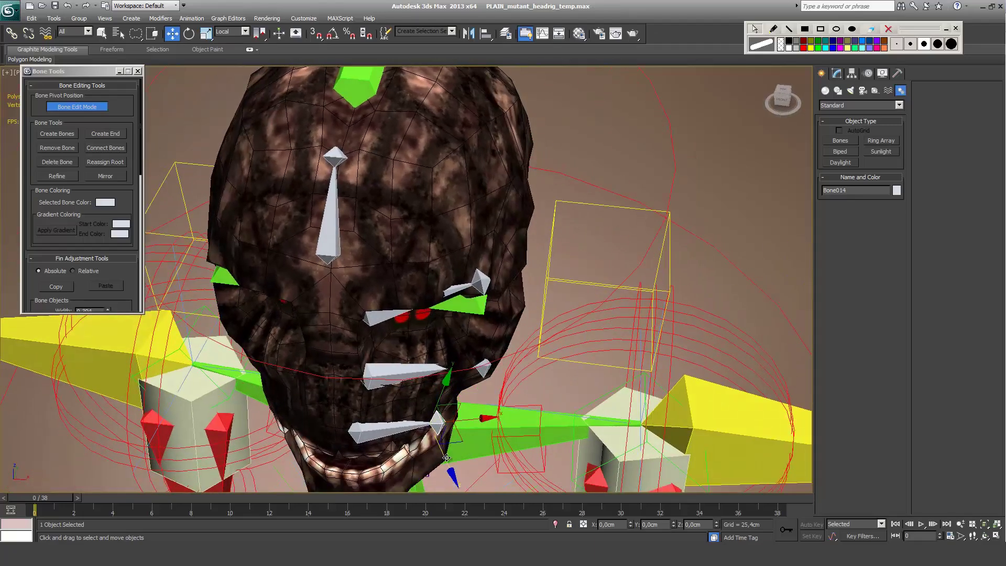
left_click_drag(446, 458, 446, 452)
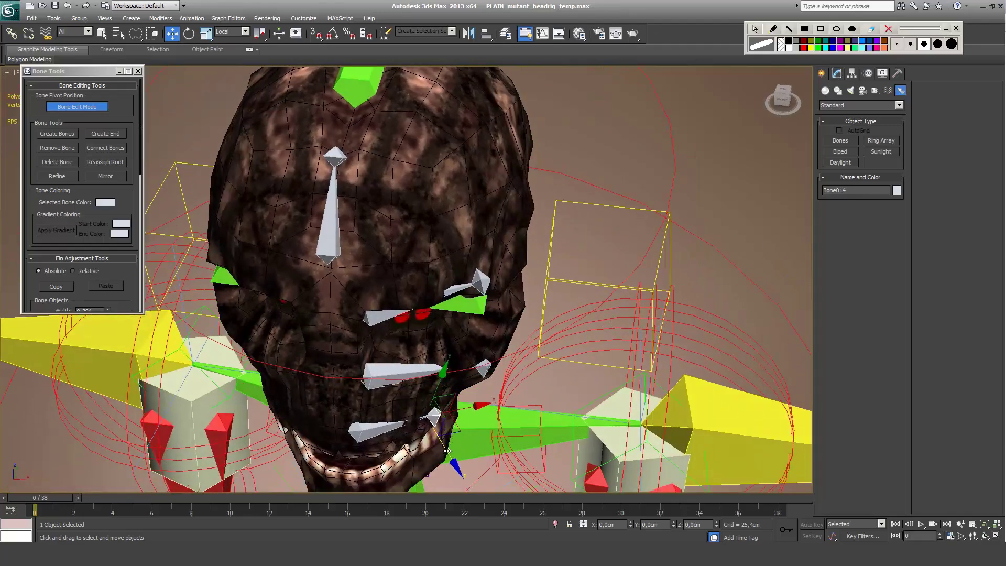
Step: Reset the stretch on the lower cheek bone and its end bone with Bone Tools
scroll(84, 210, "down", 5)
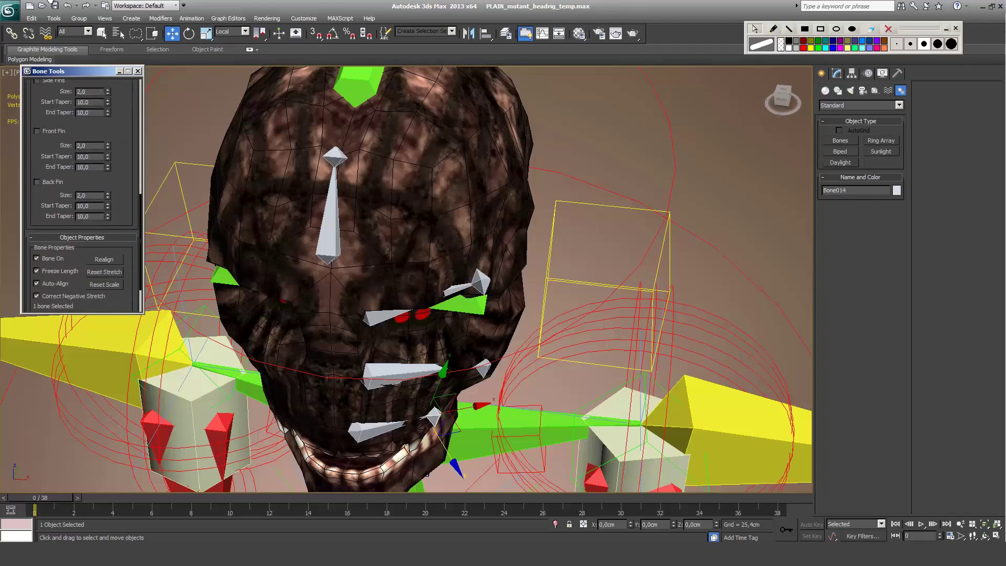
left_click(442, 422, "ctrl")
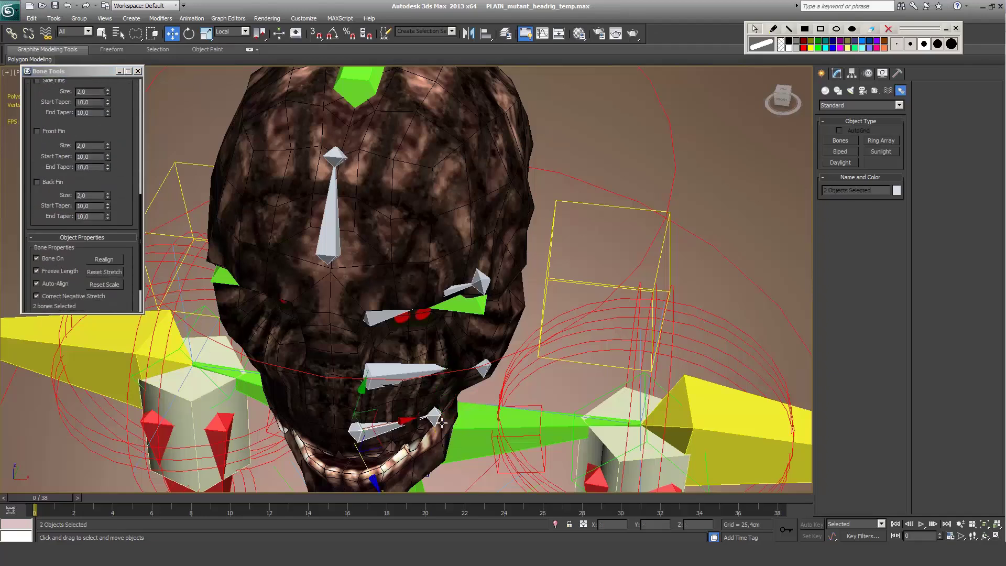
left_click(104, 273)
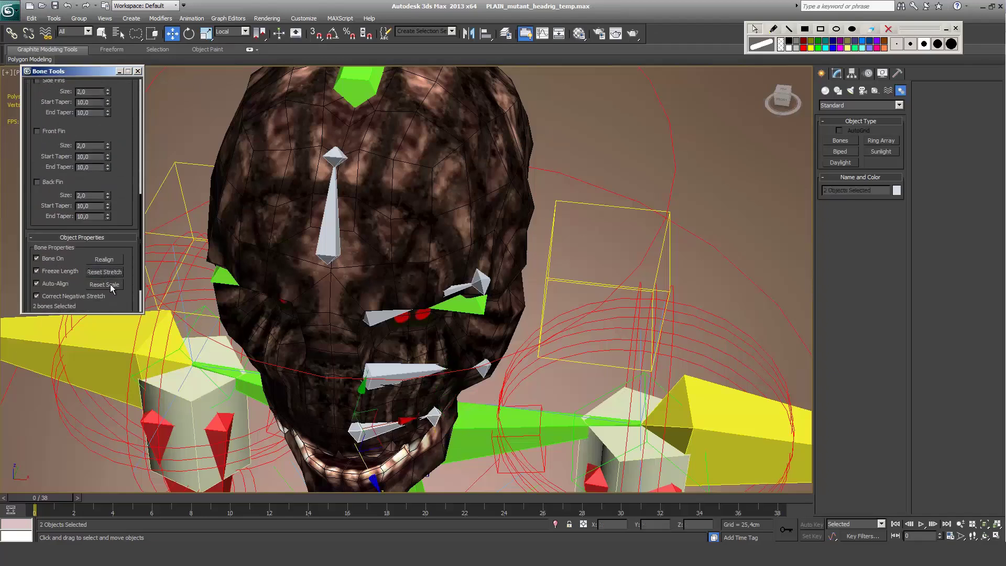
scroll(100, 163, "up", 5)
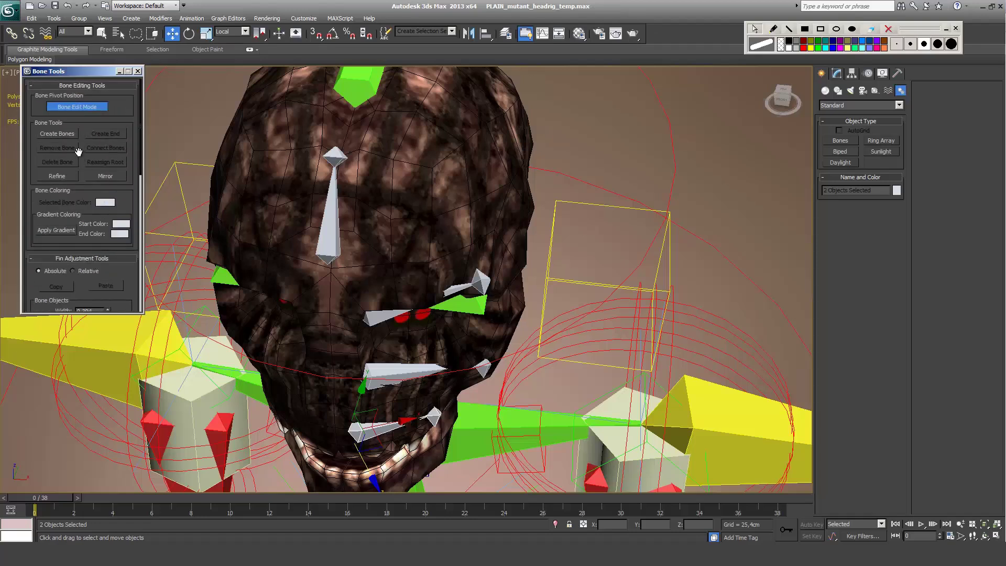
Step: Mirror the brow, upper cheek and lower cheek bones with their end bones across the X axis, flipping bone axis Y, with about -2.03 cm offset
left_click(401, 373, "ctrl")
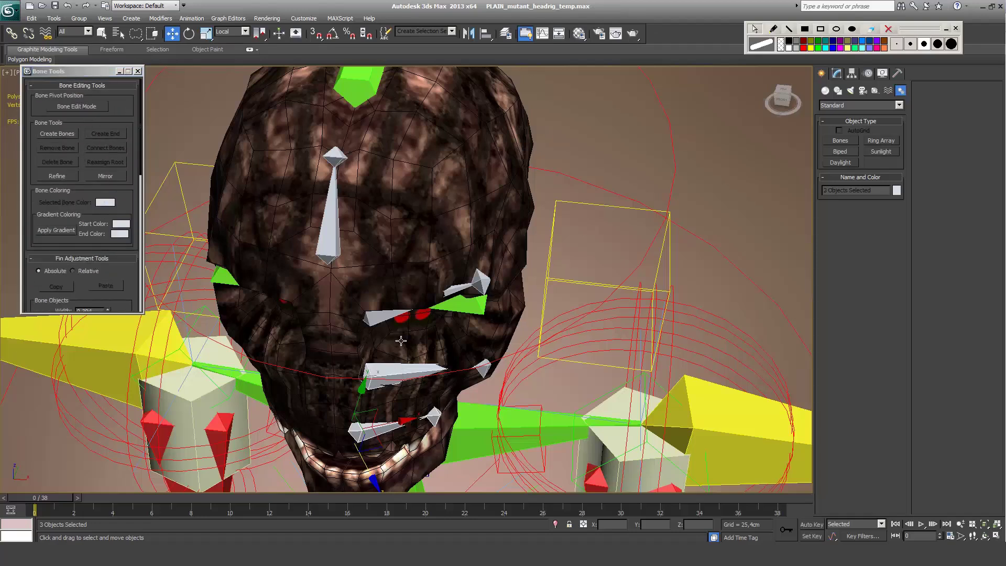
left_click(479, 285, "ctrl")
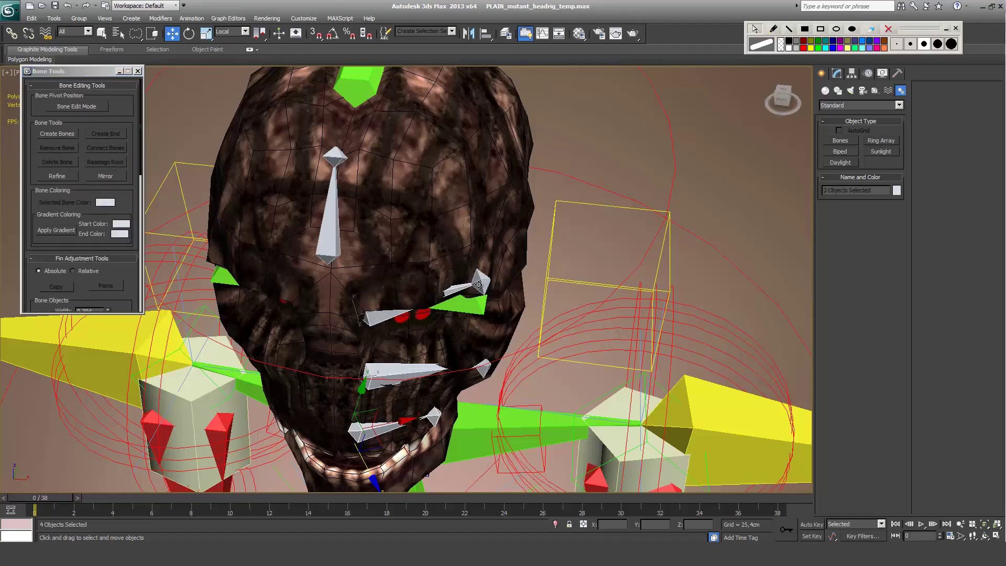
left_click(482, 372, "ctrl")
left_click(445, 413, "ctrl")
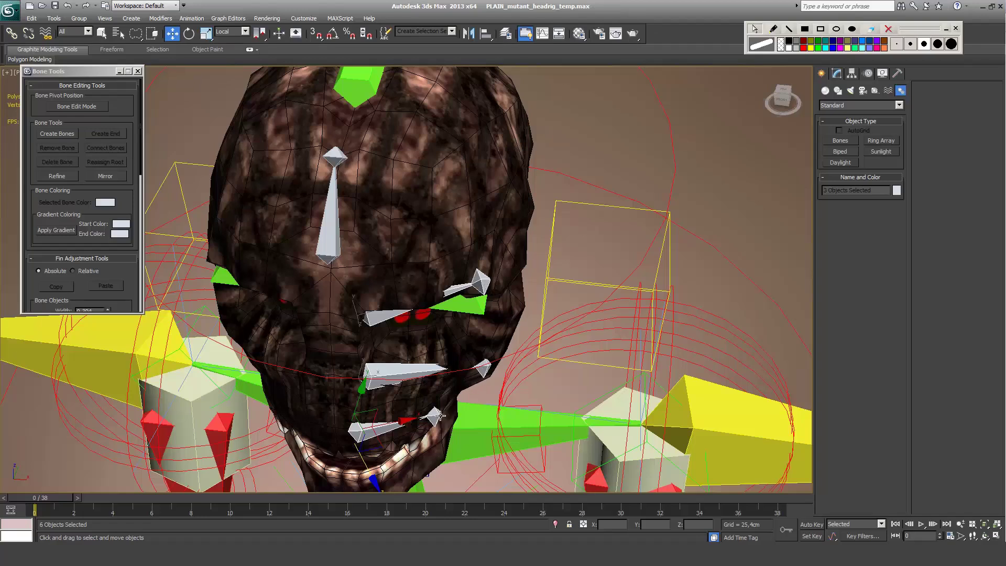
left_click(106, 176)
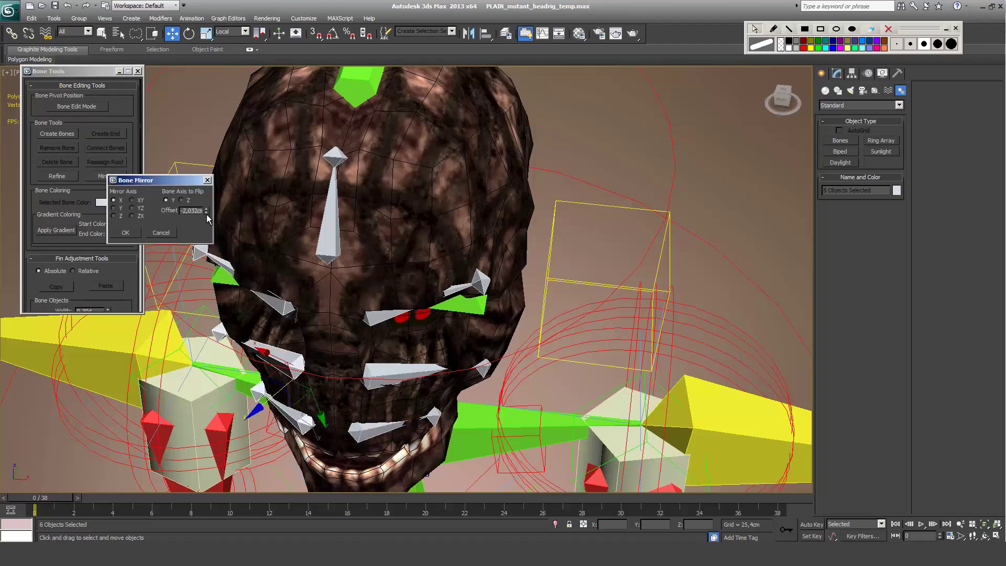
left_click(125, 233)
Step: View the head from the front and nudge the mirrored bones slightly along the World X axis to match the original side
key("f")
left_click(239, 32)
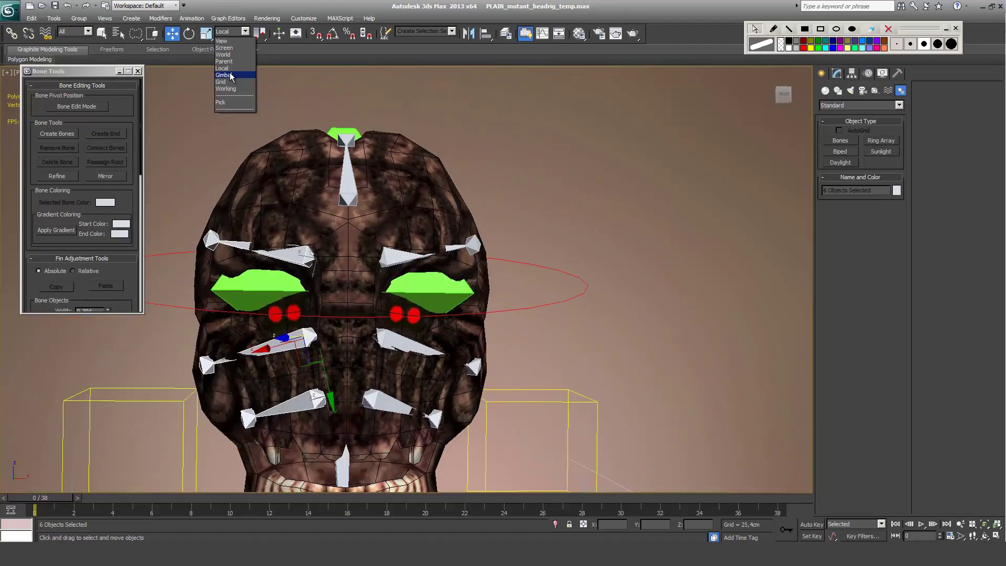
left_click(223, 55)
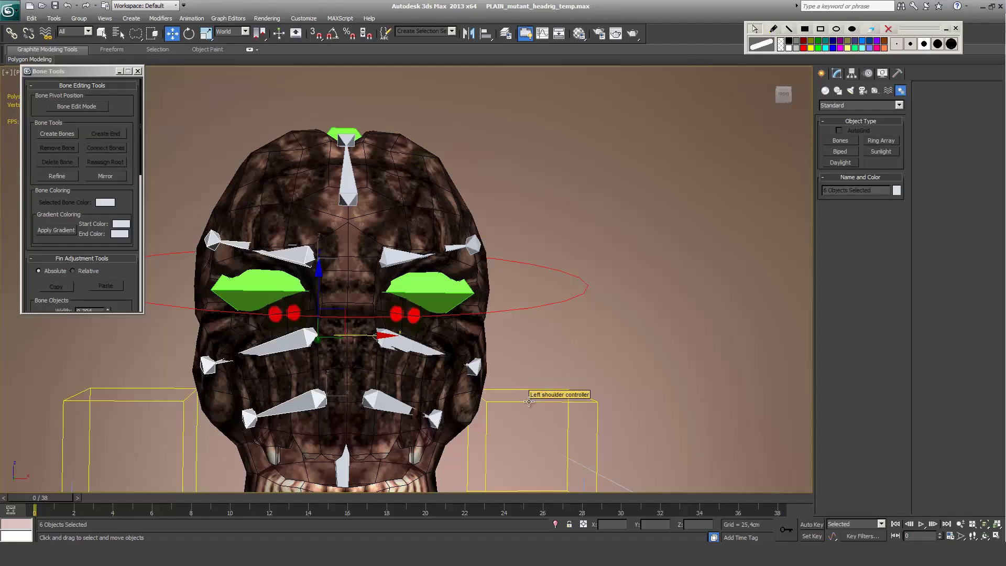
Step: Rename the left upper cheek bone as mutant_left_upper_cheek and its end bone as mutant_left_upper_cheek_end
left_click(401, 342)
left_click(837, 72)
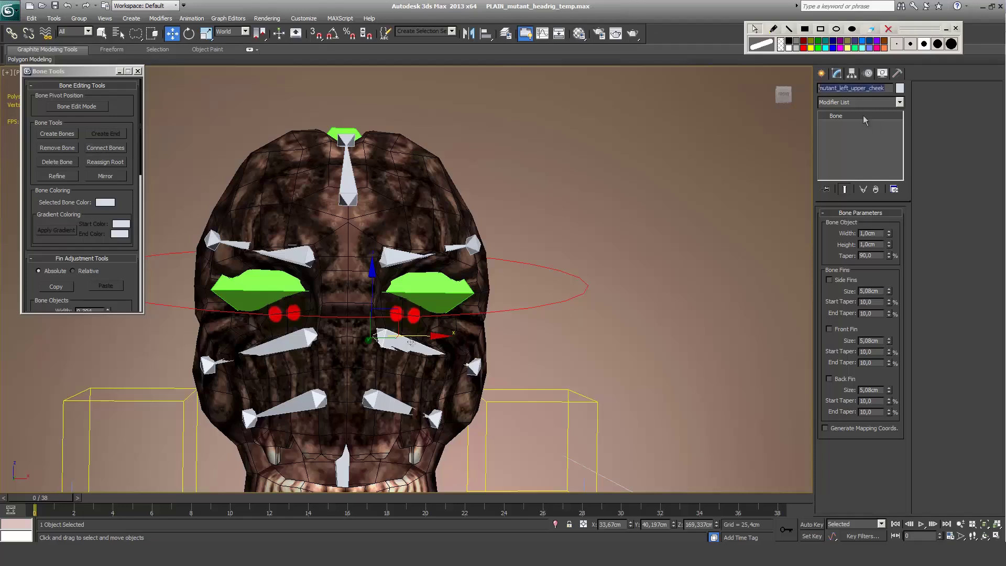
left_click(890, 89)
key("Page_Down")
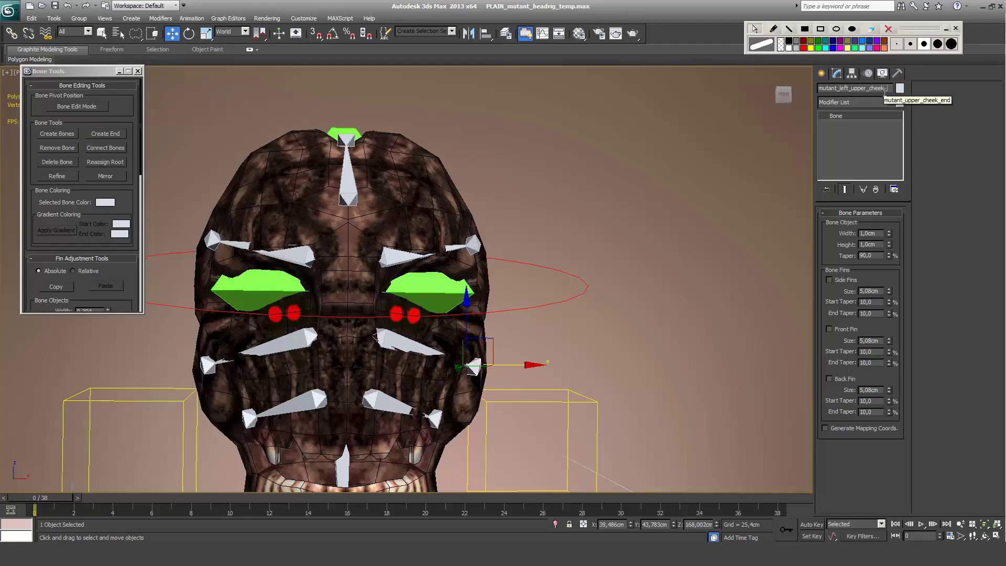
type("nd")
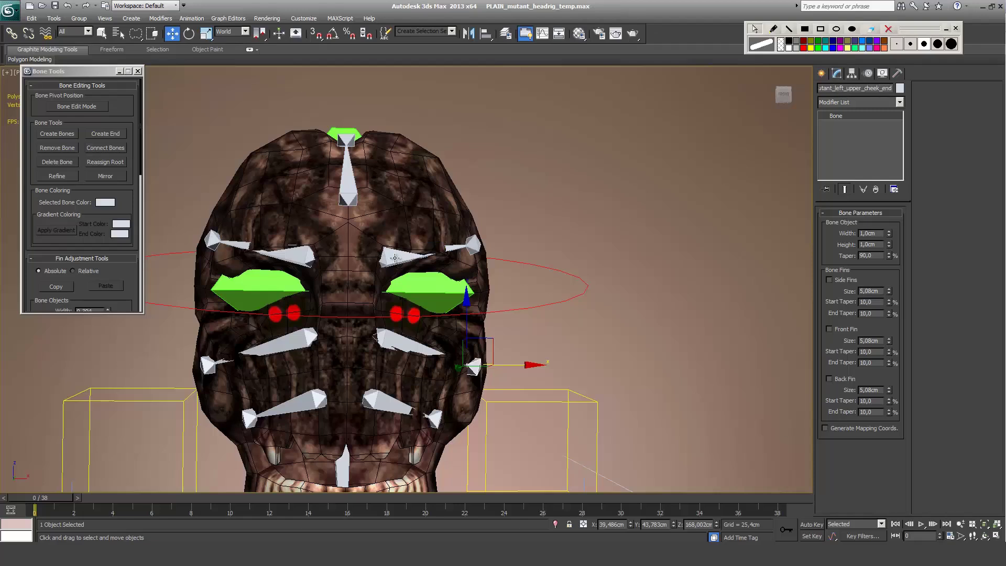
Step: Rename the left brow bone as mutant_left_brow
left_click(392, 260)
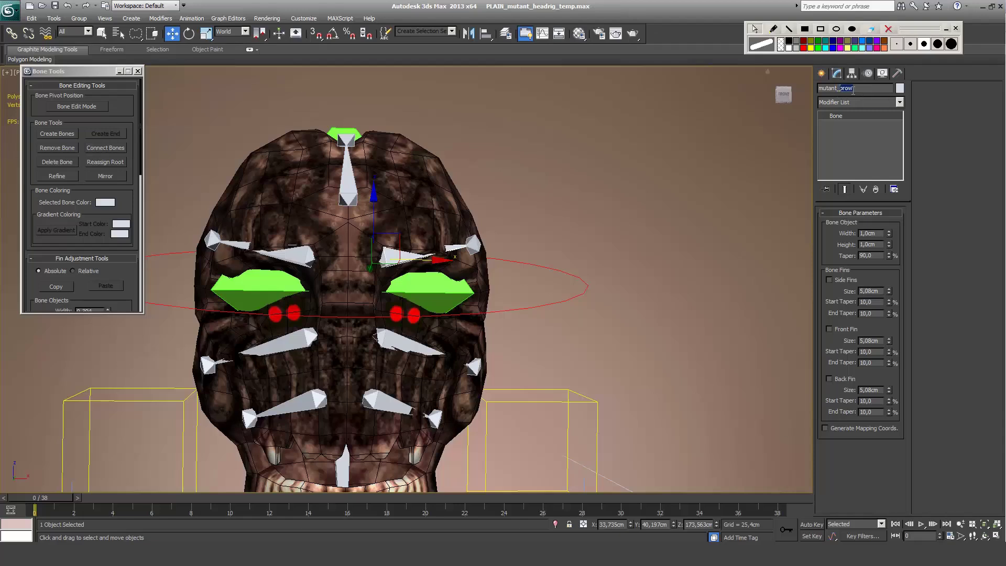
type("left_ribrow")
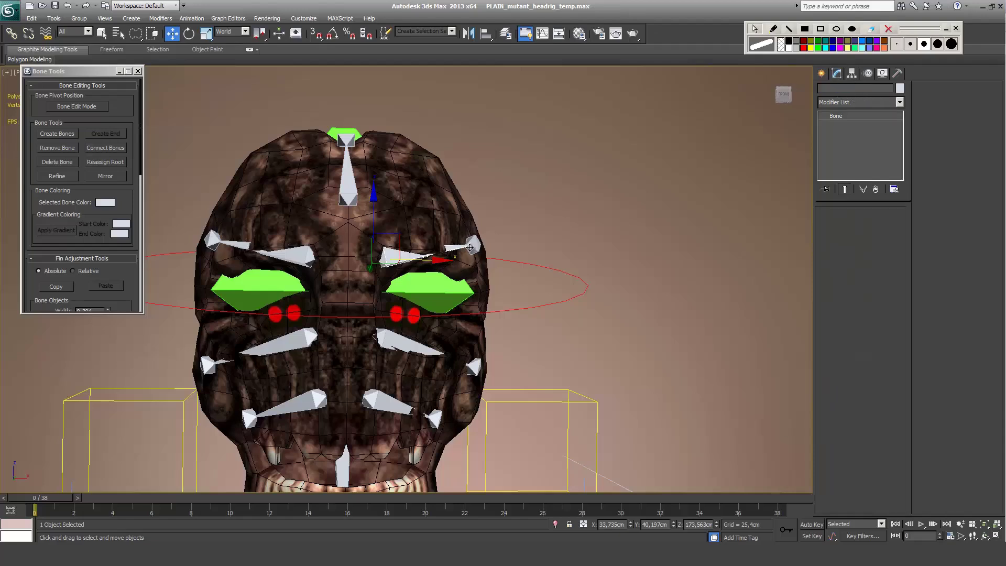
Step: Name the left brow's end bone mutant_left_brow_end, the right brow bone mutant_right_brow and its end bone mutant_right_brow_end
left_click(472, 244)
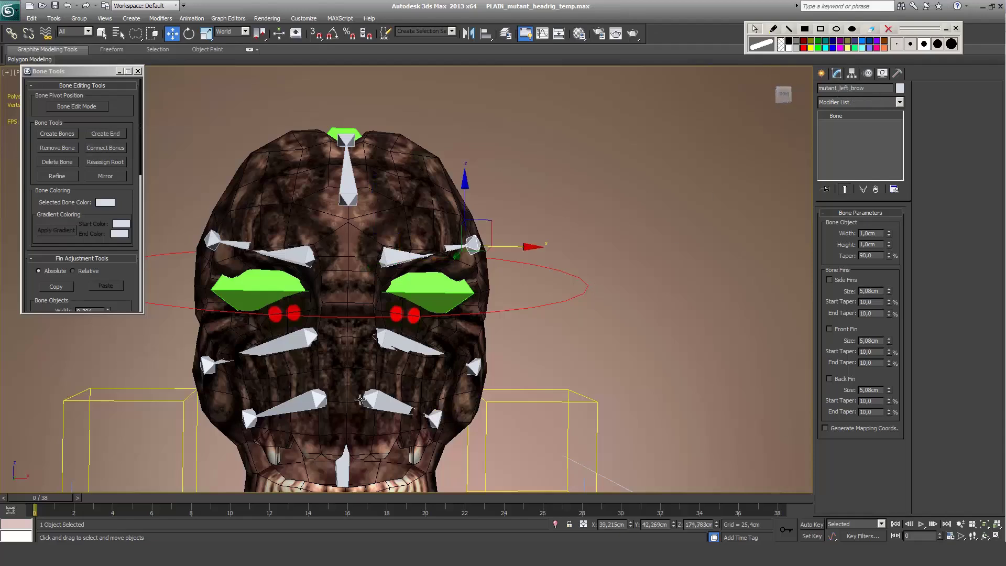
left_click(310, 256)
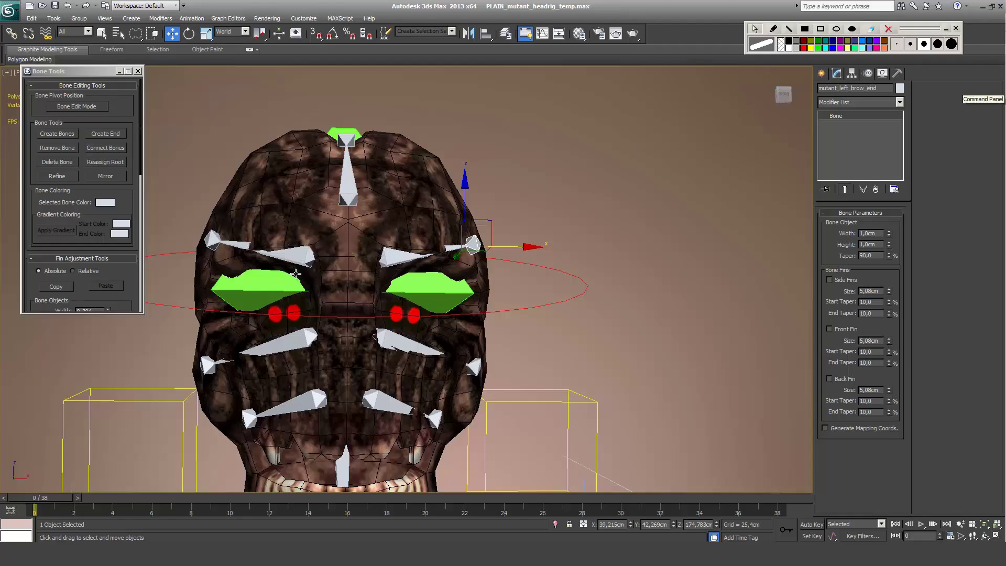
left_click(870, 88)
type("mutant_right_brow")
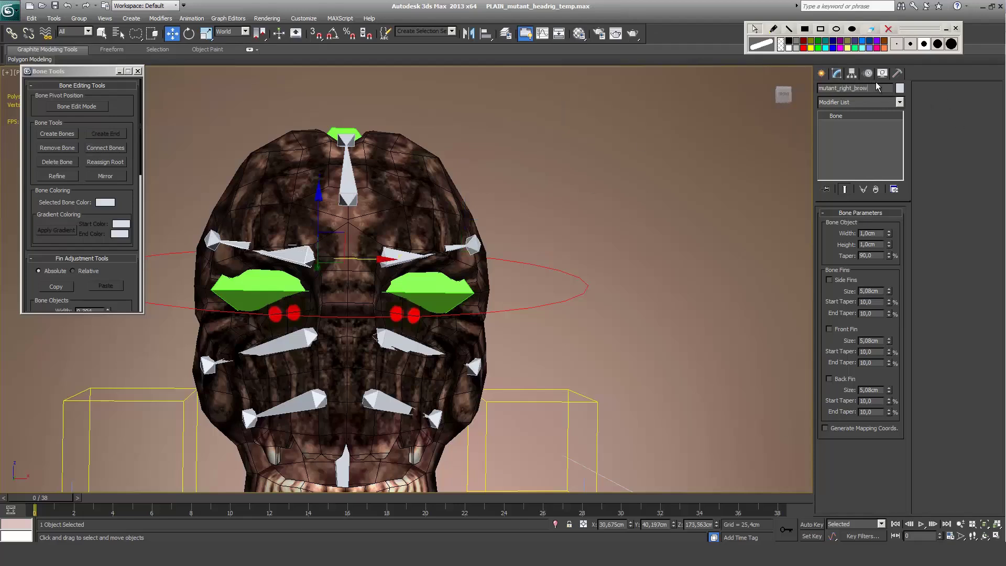
left_click(214, 240)
left_click(883, 92)
type("mutant_right_brow_end")
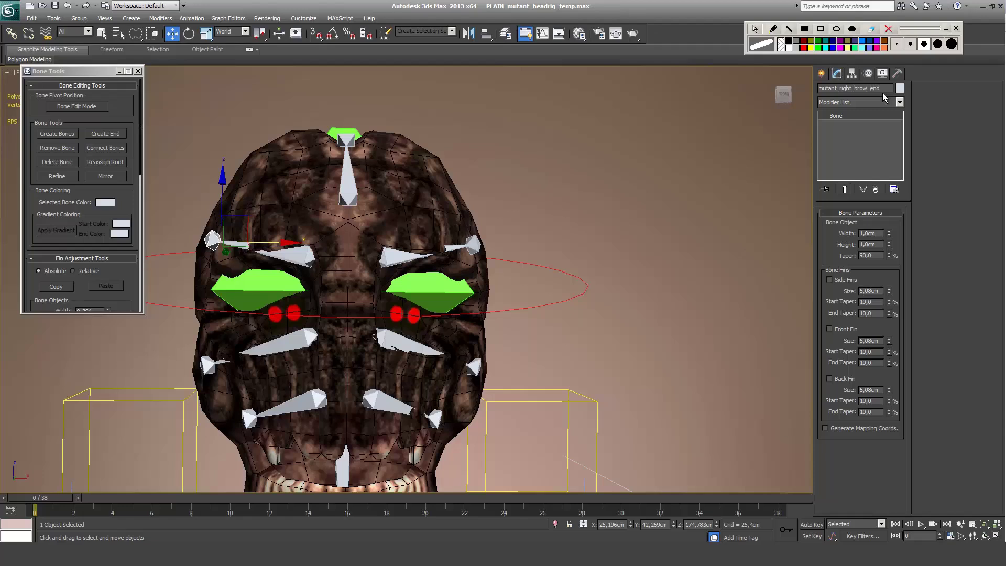
Step: Rename the right upper cheek bone as mutant_right_upper_cheek
left_click(309, 335)
left_click(841, 88)
type("munt")
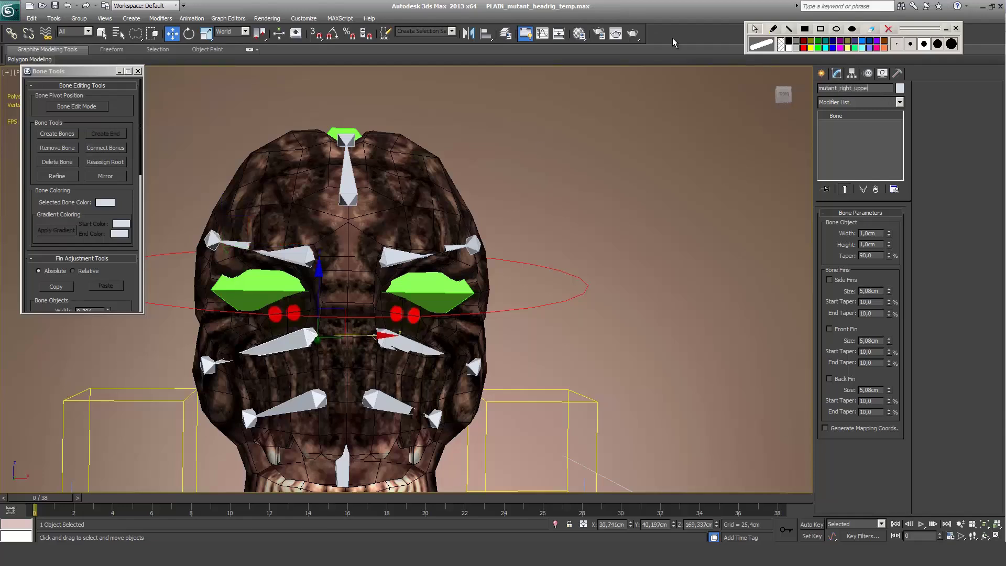
type("r_cheek")
key("Return")
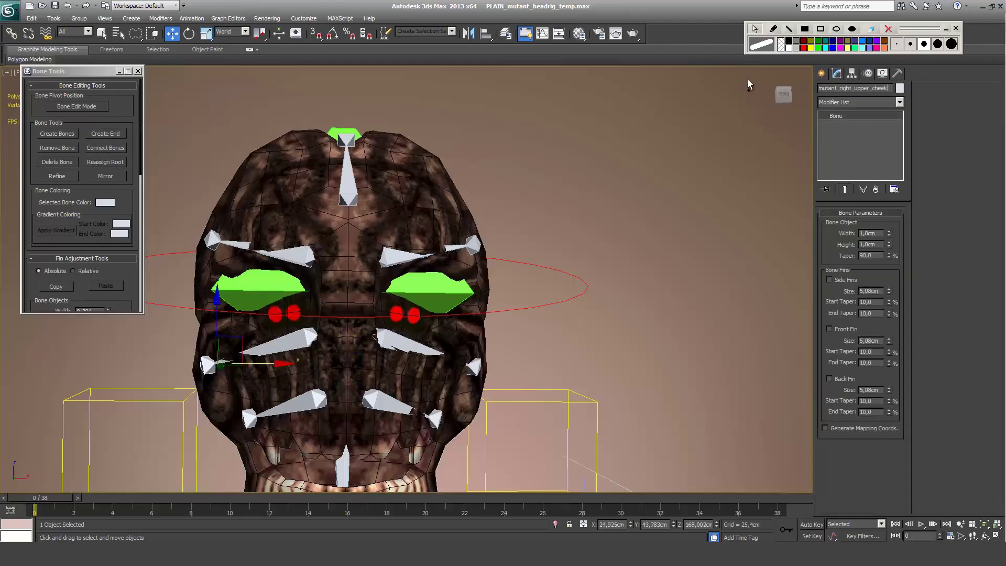
Step: Rename the right lower cheek bone as mutant_right_lower_cheek
left_click(293, 404)
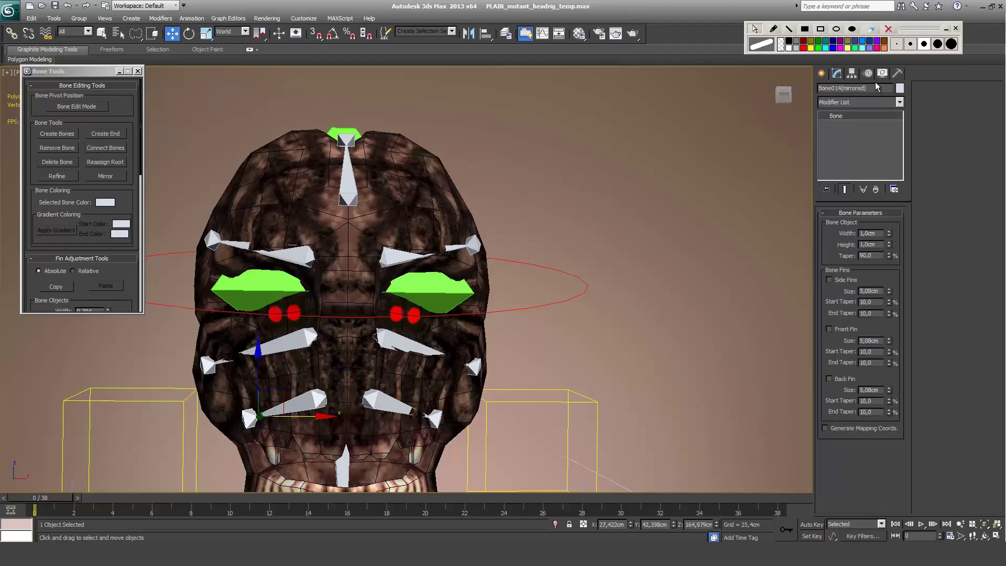
left_click(392, 404)
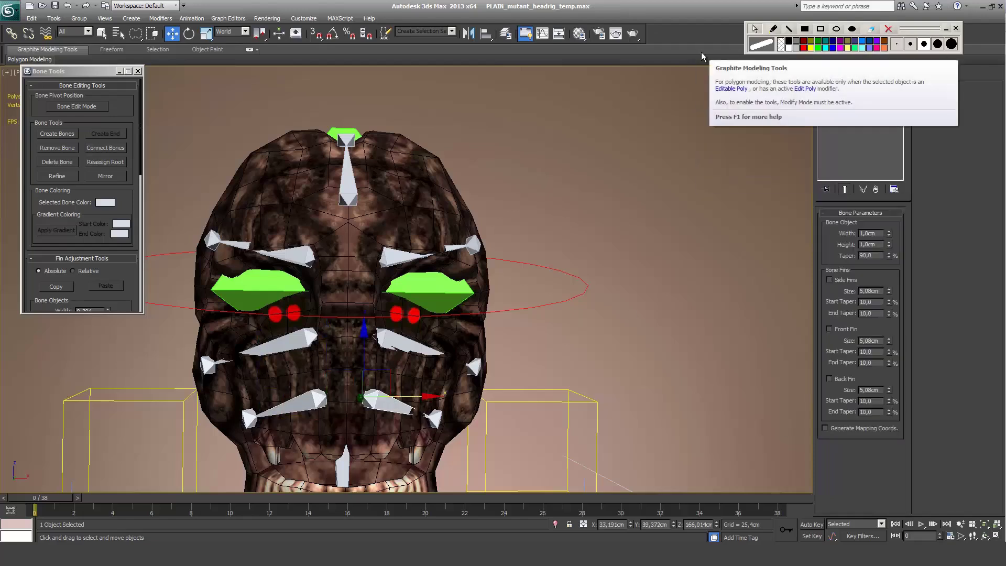
type("mutant_right_lower_cheek")
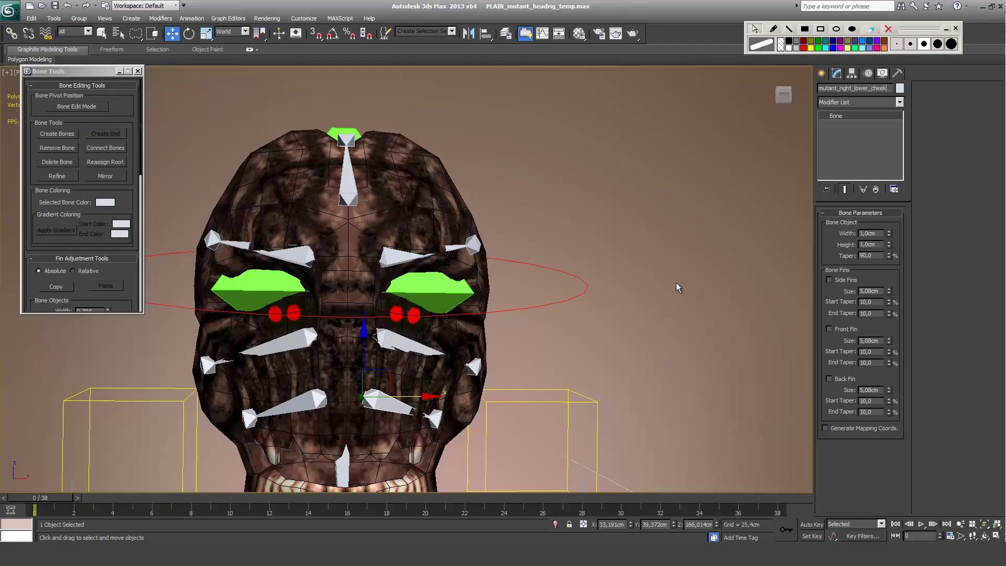
left_click(317, 401)
left_click_drag(885, 88, 810, 85)
Step: Correct the left lower cheek bone's name to mutant_left_lower_cheek
left_click(389, 402)
left_click(852, 88)
key("BackSpace")
key("BackSpace")
key("BackSpace")
key("BackSpace")
key("BackSpace")
type("left")
Step: Rename the left lower cheek's end bone as mutant_left_lower_cheek_end
left_click(435, 421)
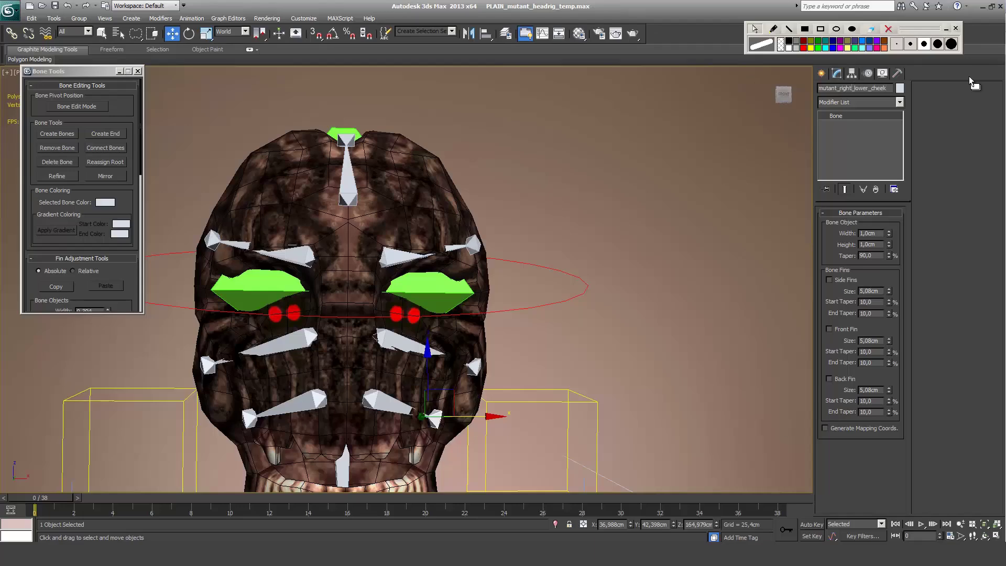
key("BackSpace")
key("BackSpace")
key("BackSpace")
key("BackSpace")
key("BackSpace")
type("left")
key("End")
type("_end")
Step: Rename the jaw bone and name its end bone at the chin mutant_jaw_end
left_click(342, 468)
middle_click_drag(342, 468, 394, 292)
left_click_drag(850, 88, 744, 81)
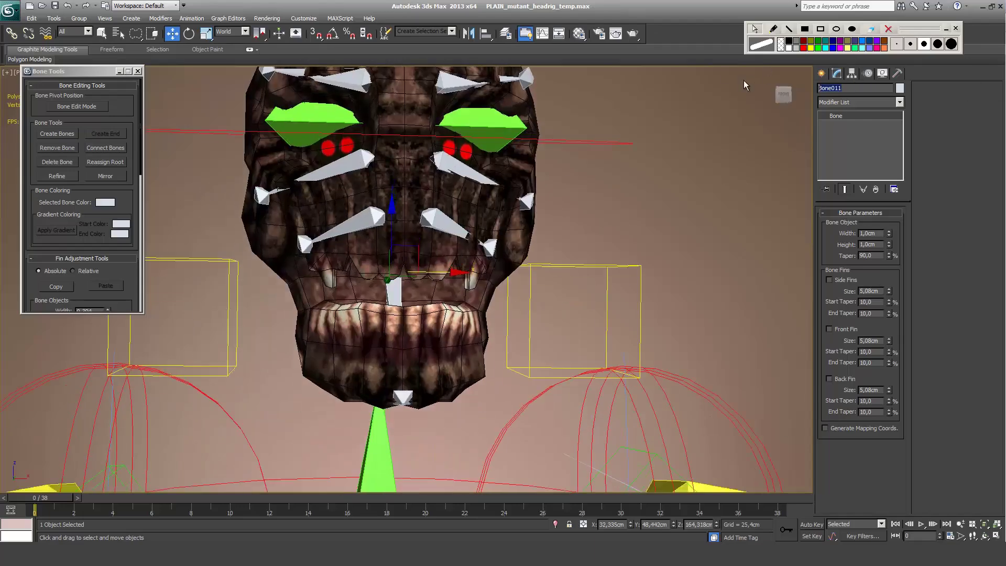
left_click(402, 397)
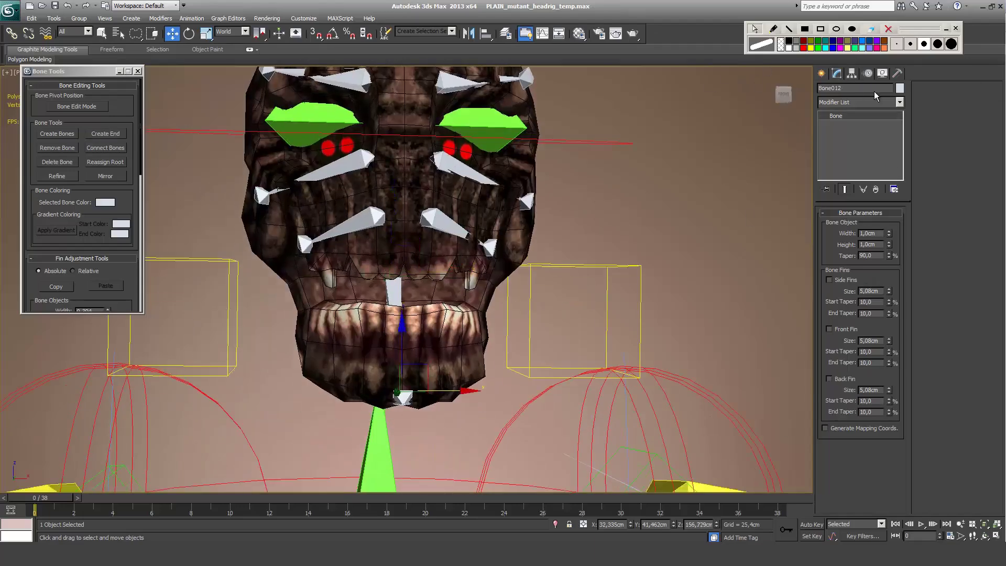
left_click_drag(874, 91, 678, 46)
type("mutant_jaw_end")
Step: Rename the forehead bone as mutant_forehead and its end bone as mutant_forehead_end
middle_click_drag(406, 158, 420, 374)
left_click(416, 246)
left_click_drag(870, 90, 719, 92)
type("mutant_")
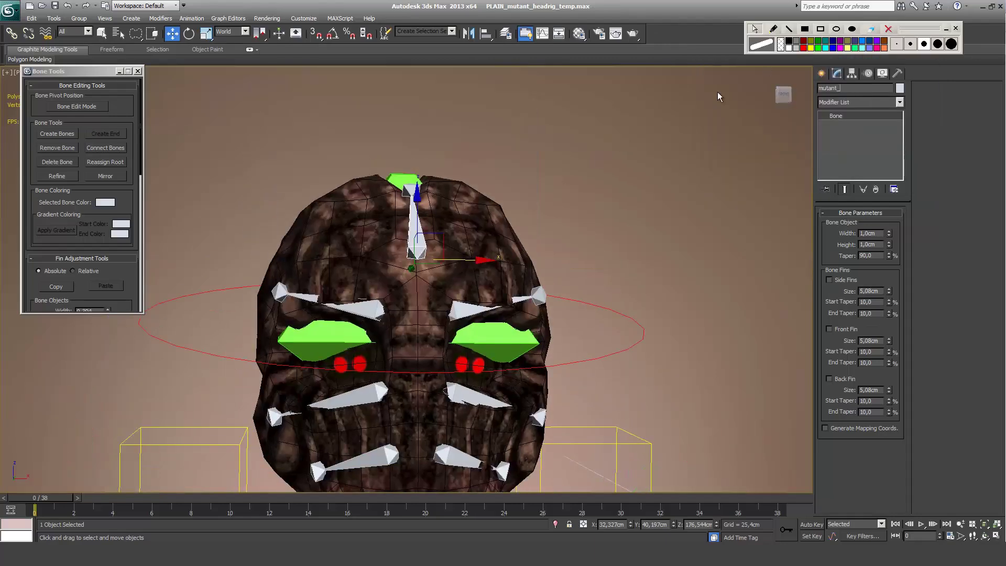
type("forehead_end")
key("BackSpace")
key("BackSpace")
key("BackSpace")
key("BackSpace")
left_click(409, 190)
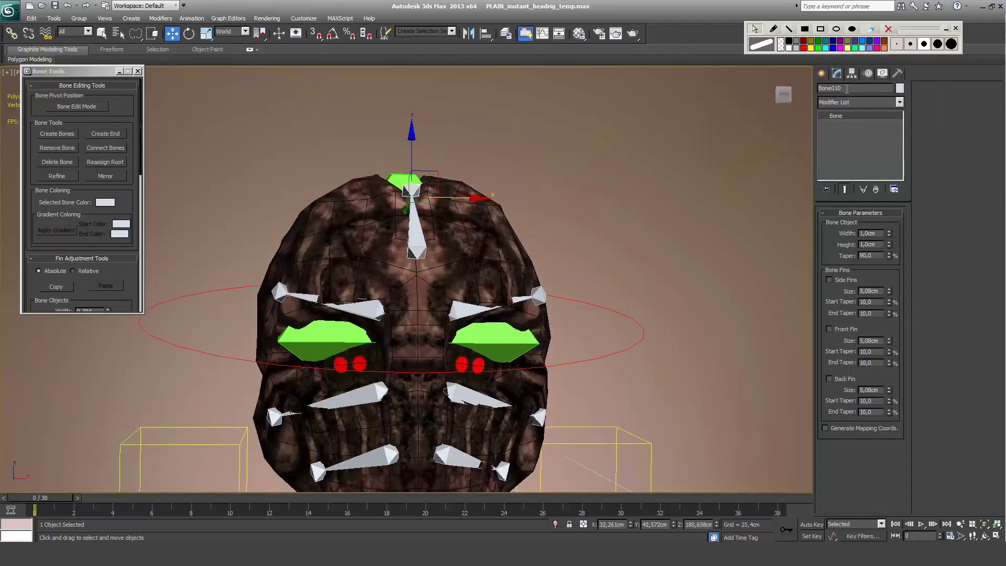
double_click(847, 89)
type("mutant_forehead_end")
Step: Add an HI Solver IK chain from the left brow bone to its end bone and scale the goal down to about 25%
scroll(485, 252, "down", 5)
scroll(488, 230, "up", 8)
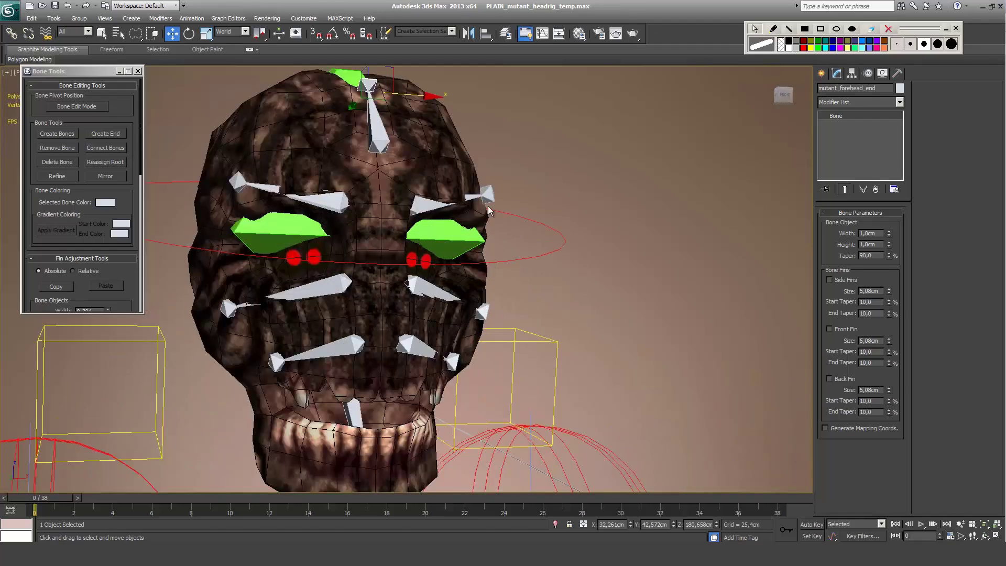
left_click(420, 207)
left_click(192, 18)
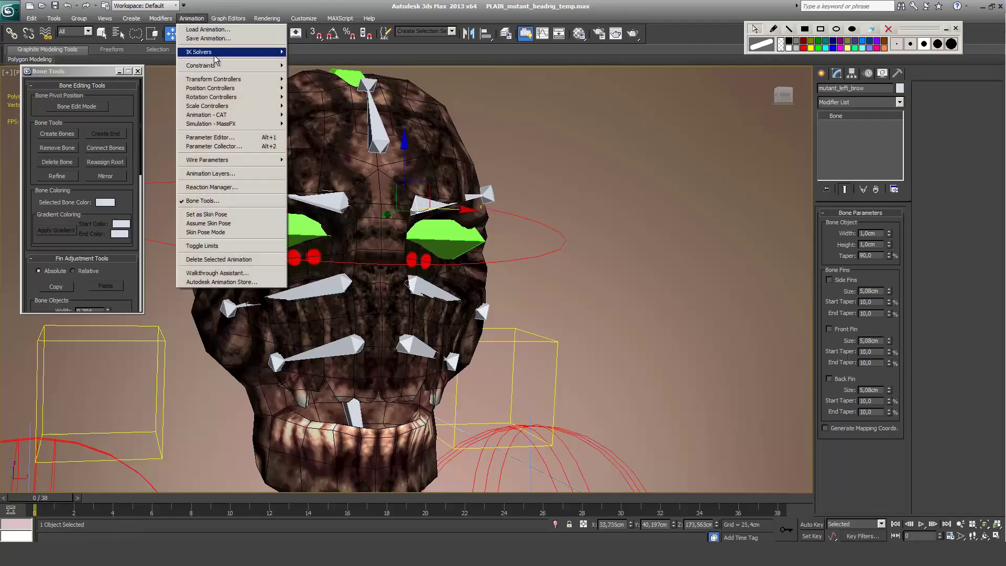
mouse_move(230, 52)
left_click(309, 52)
left_click(478, 198)
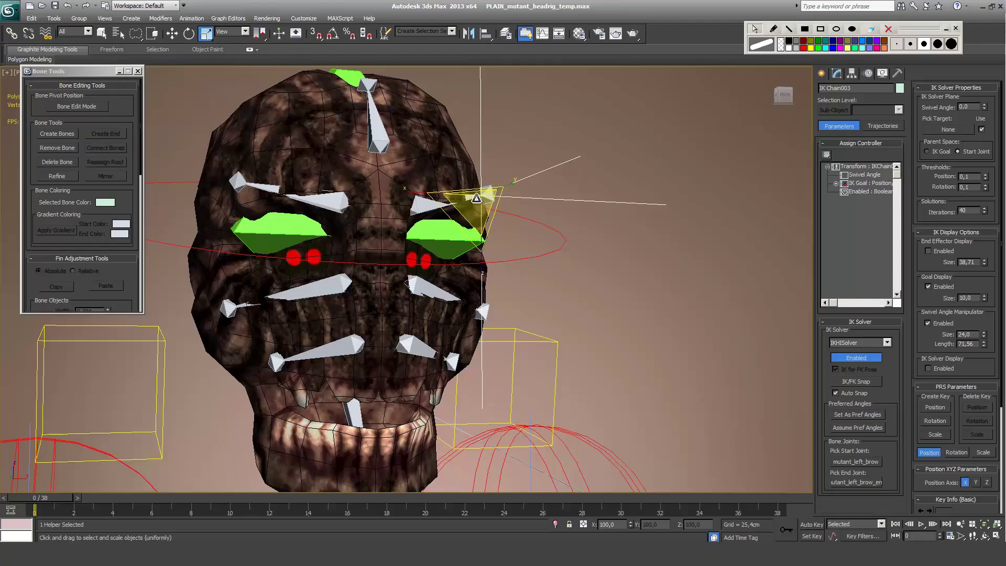
left_click_drag(478, 198, 483, 215)
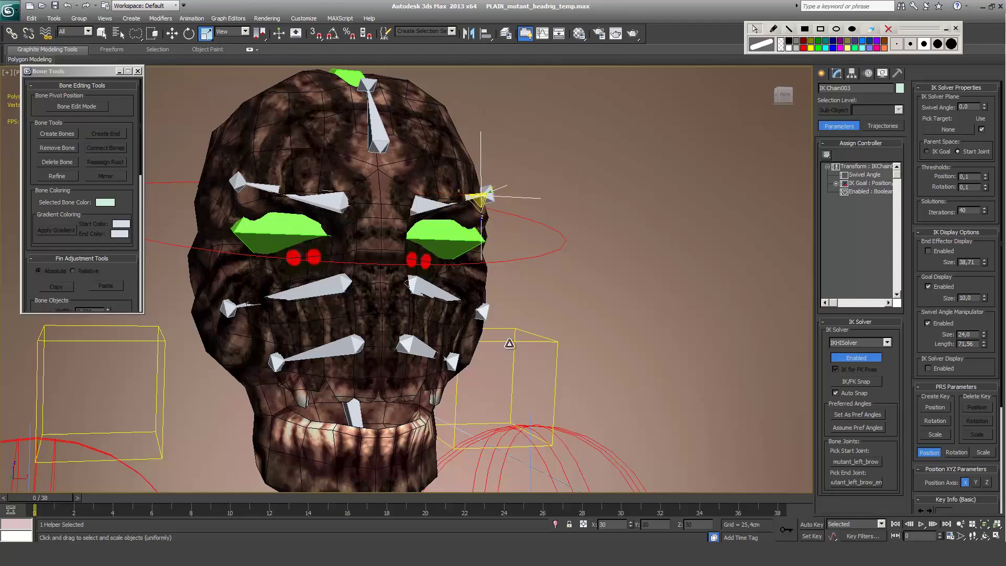
left_click(207, 37)
left_click(208, 37)
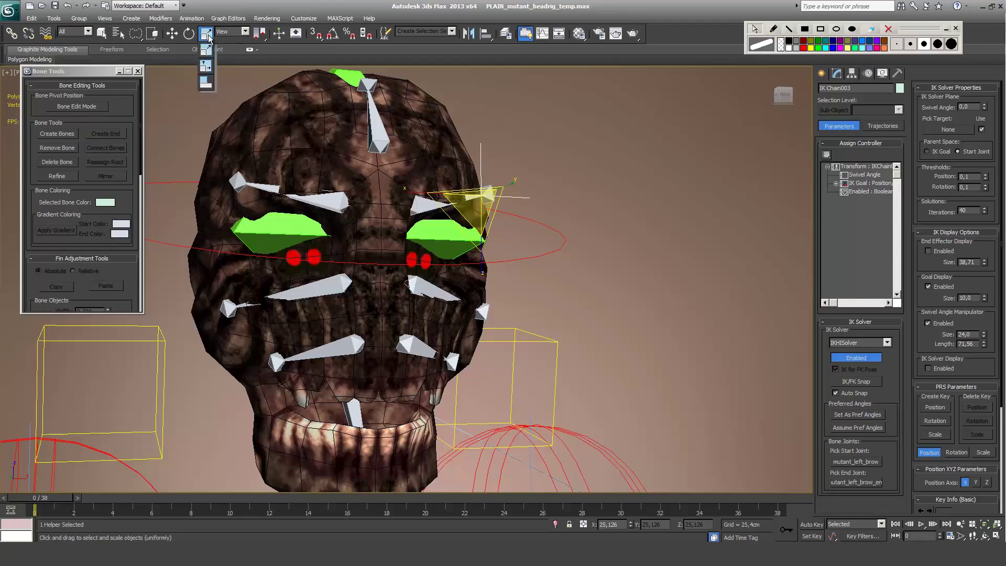
left_click(209, 51)
Step: Add HI Solver IK chains to the left upper and lower cheek bones, scaling their goals to about 26% and 24%
left_click(472, 317)
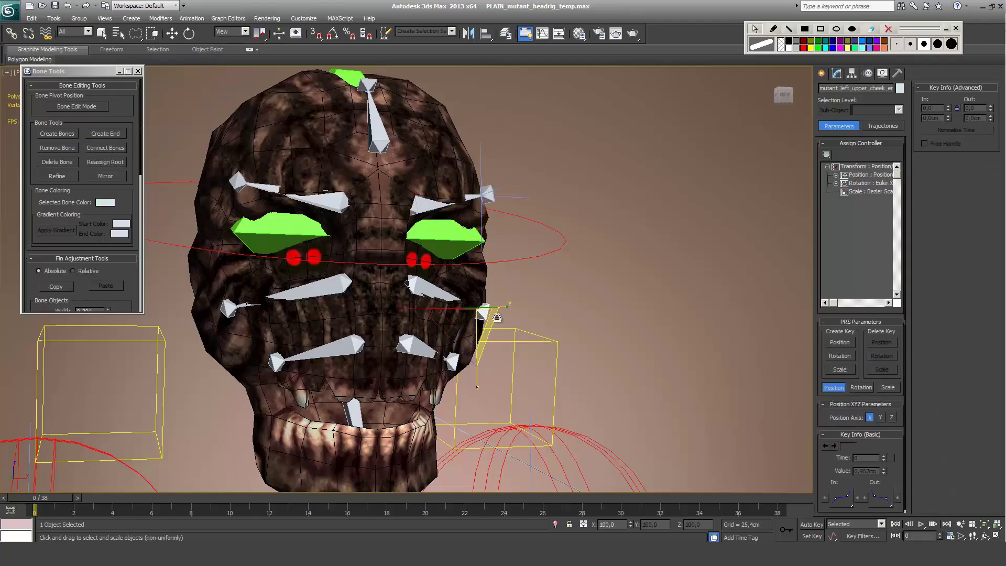
left_click(406, 347)
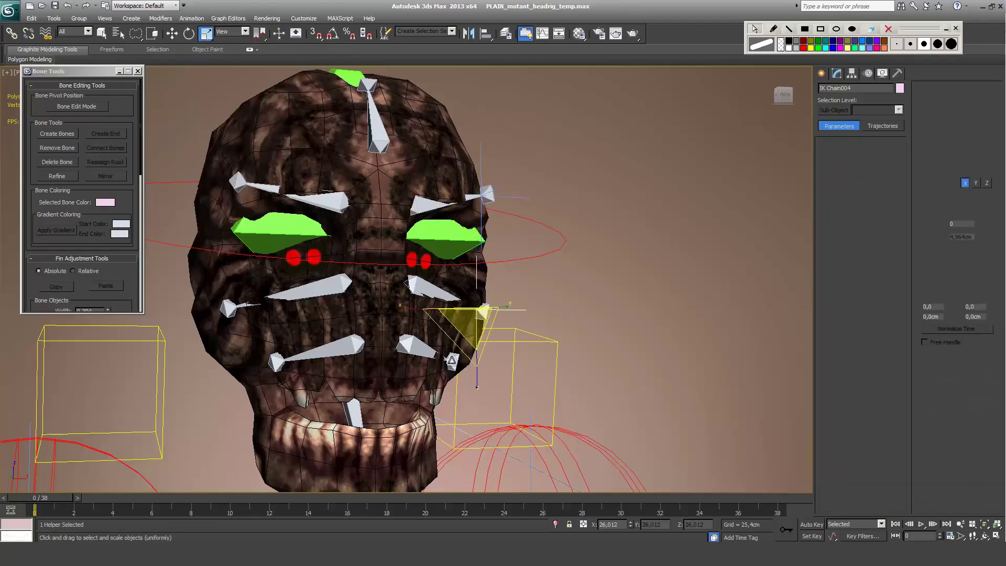
key("w")
left_click(191, 18)
key("Escape")
key("r")
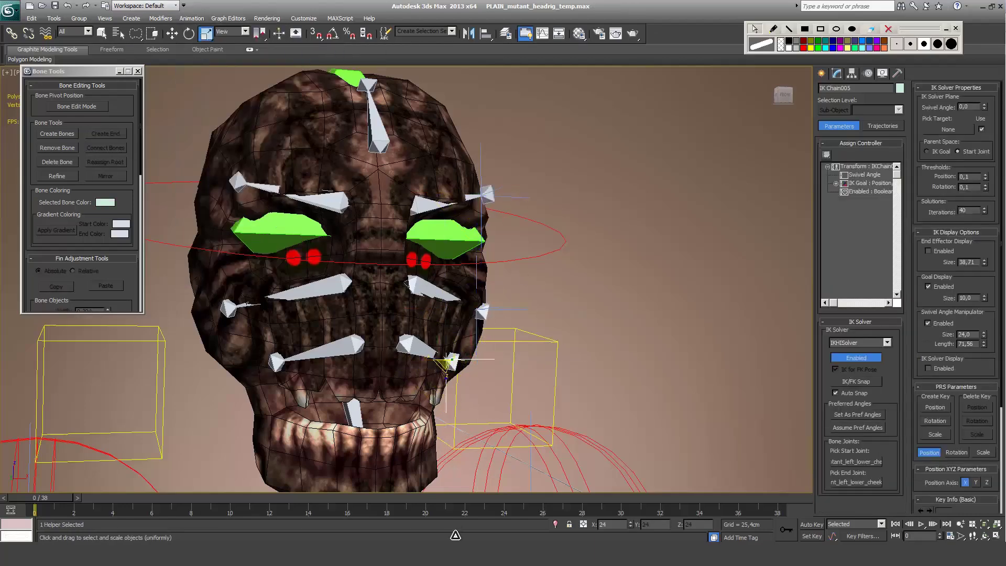
Step: Add an HI Solver IK chain from the right brow bone to its end bone
left_click(323, 202)
left_click(192, 18)
left_click(195, 18)
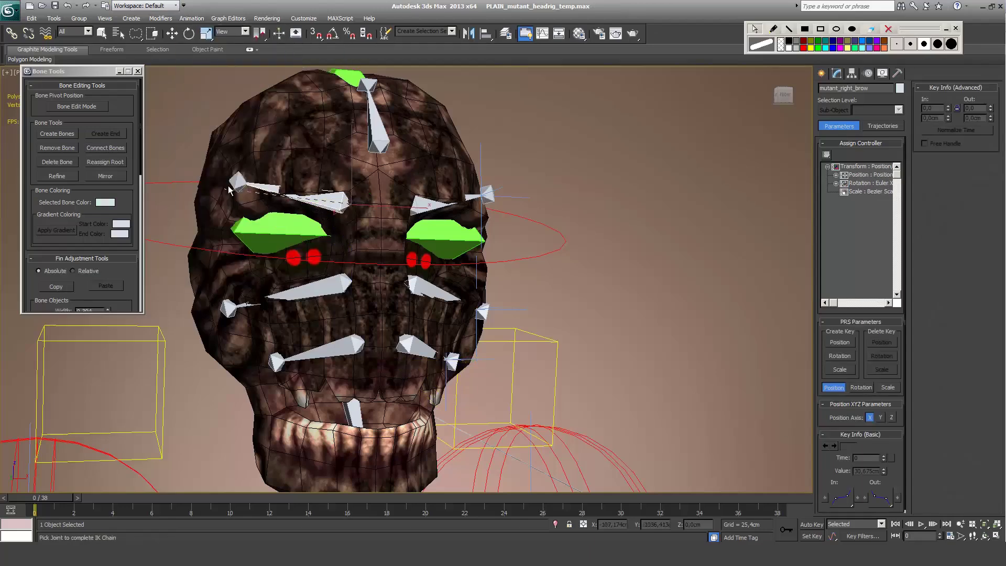
left_click(246, 184)
Step: Add an HI Solver IK chain from the right upper cheek bone to its end bone
left_click(336, 287)
left_click(192, 18)
mouse_move(207, 52)
left_click(304, 53)
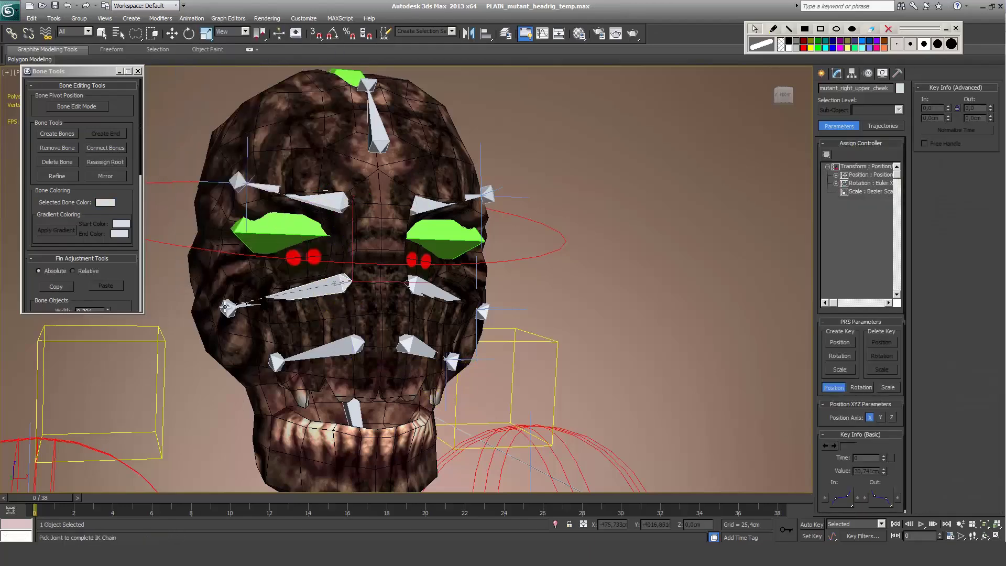
left_click(229, 308)
Step: Add an HI Solver IK chain from the right lower cheek bone to its end bone and scale the goal to about 19%
left_click(340, 347)
left_click(222, 19)
mouse_move(199, 18)
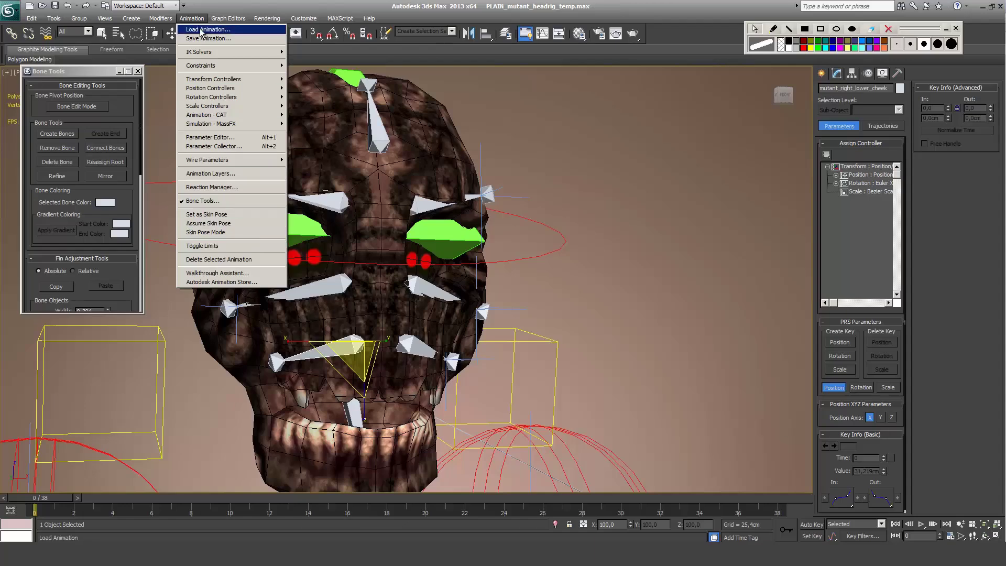
mouse_move(207, 52)
left_click(309, 52)
left_click(278, 361)
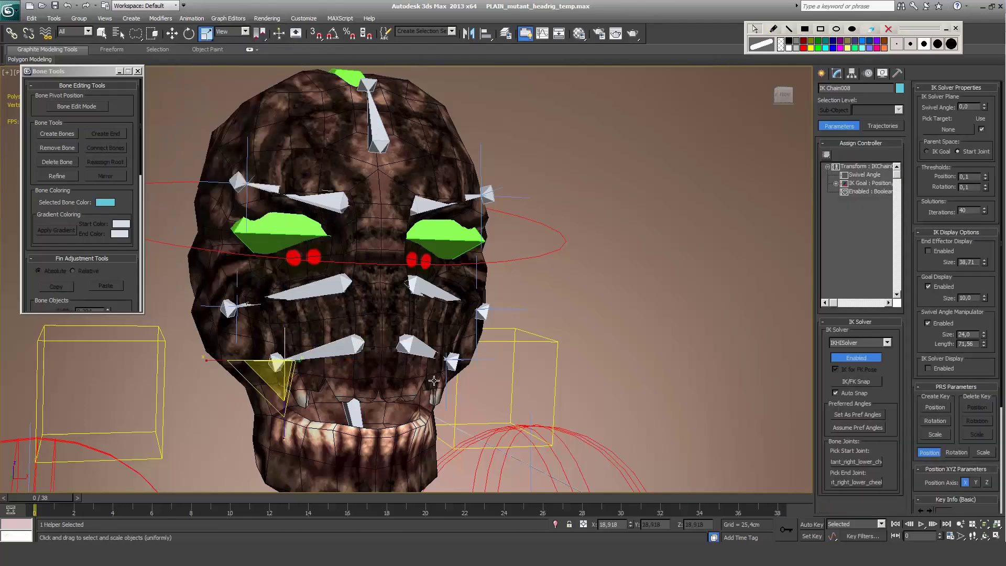
middle_click_drag(434, 381, 417, 285)
middle_click_drag(356, 323, 222, 247, "alt")
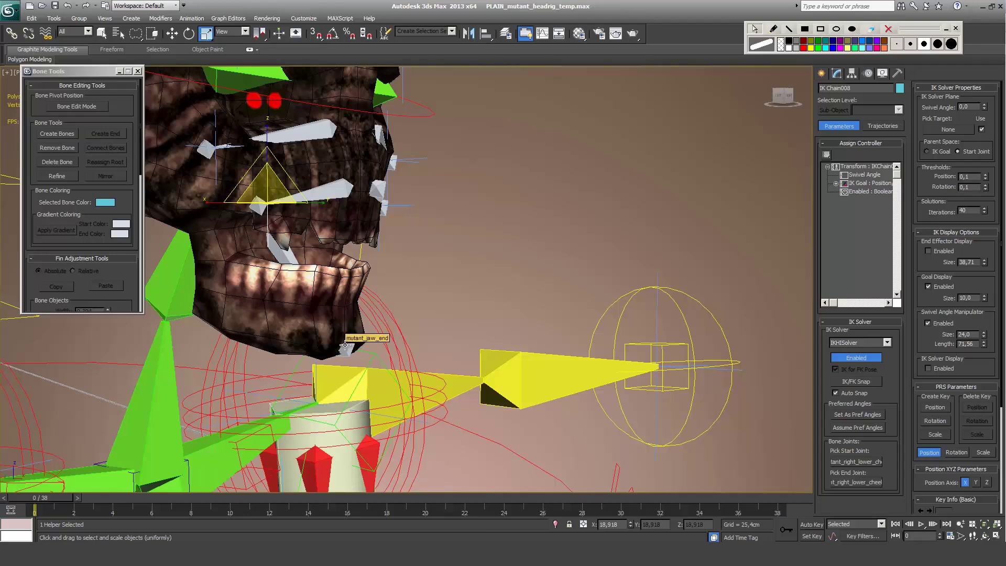
middle_click_drag(344, 346, 292, 244, "alt")
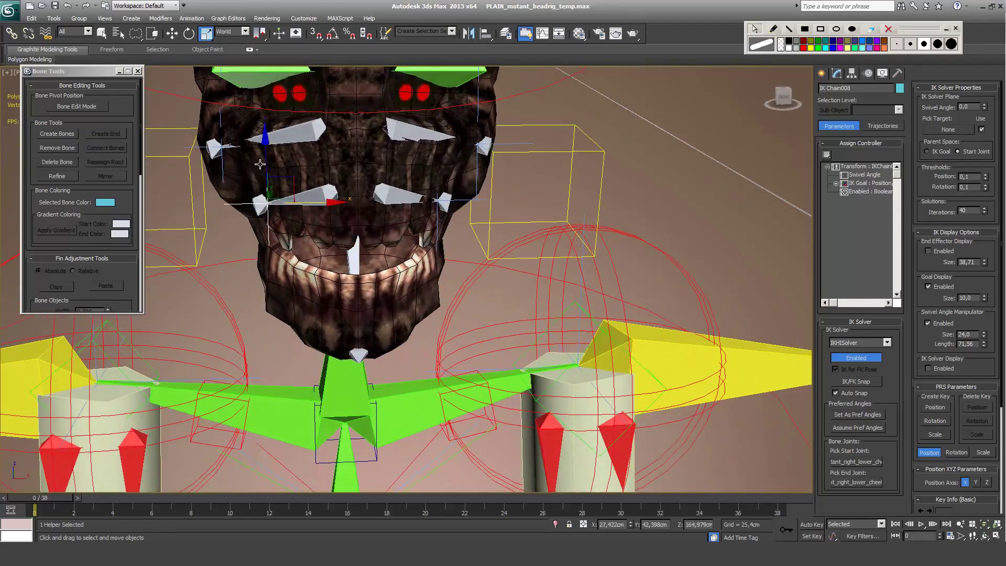
key("w")
left_click(315, 195)
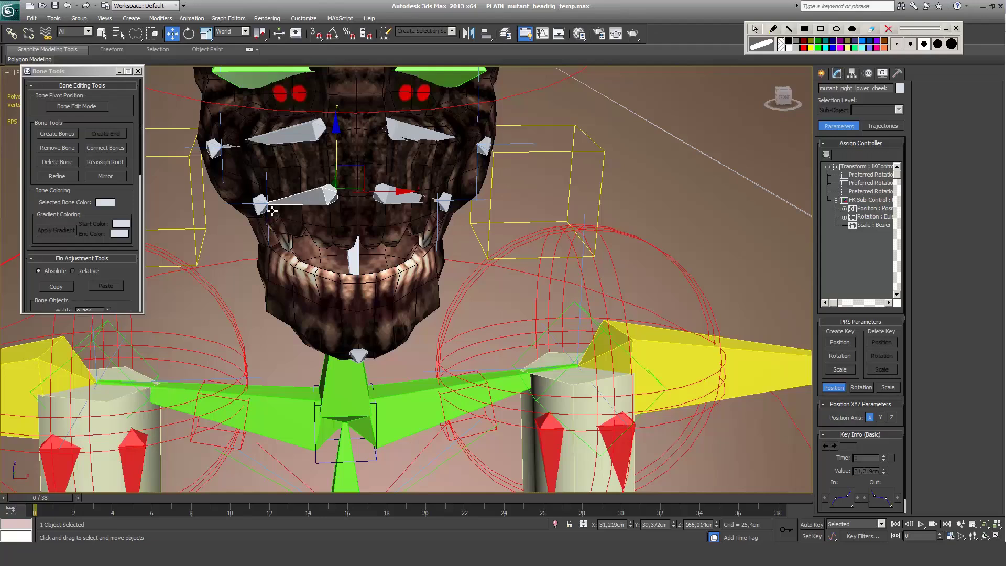
middle_click_drag(272, 211, 320, 307)
Step: In the front view, create three box-shaped Point helpers beside the left upper cheek, lower cheek and brow end bones
left_click(822, 73)
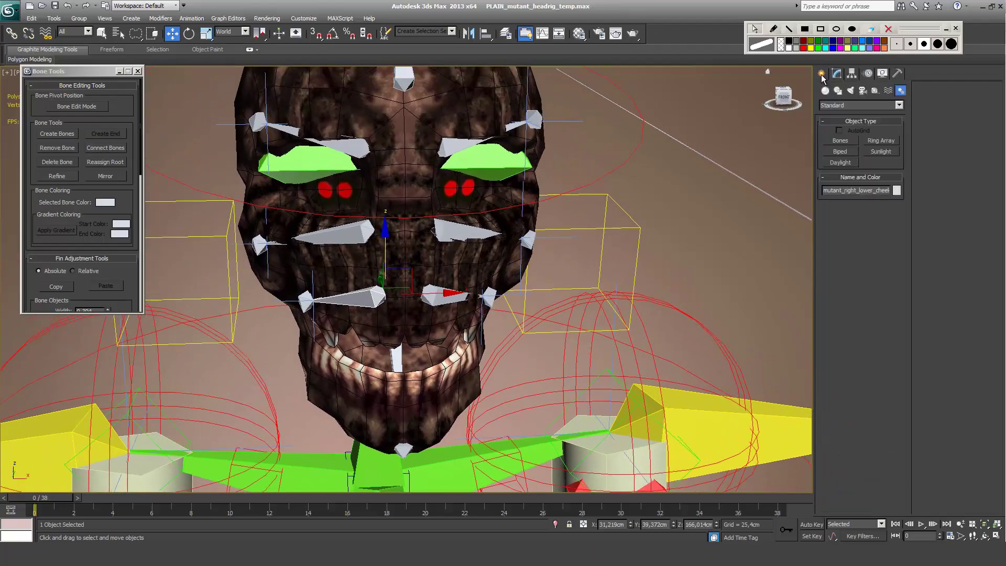
left_click(876, 90)
left_click(840, 173)
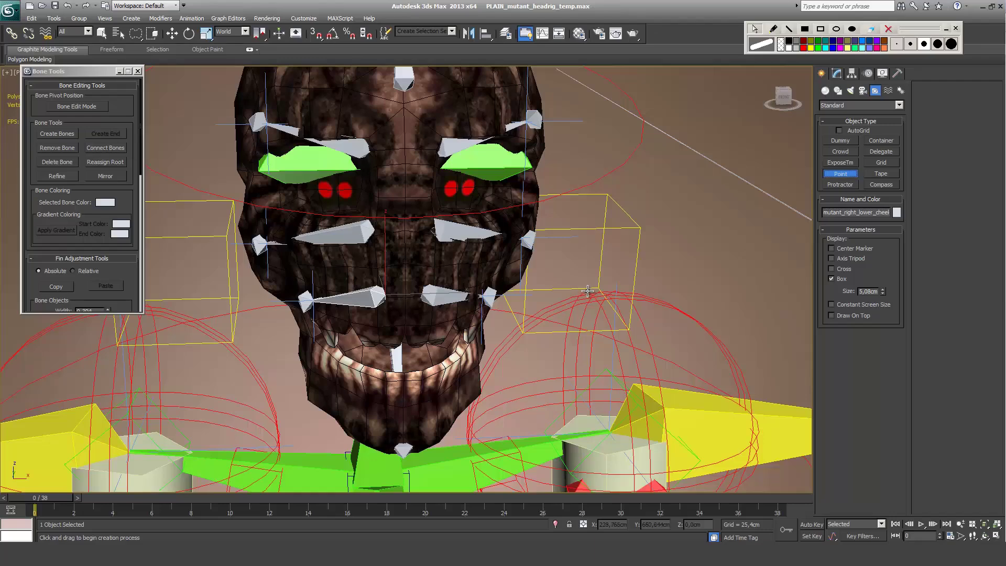
key("f")
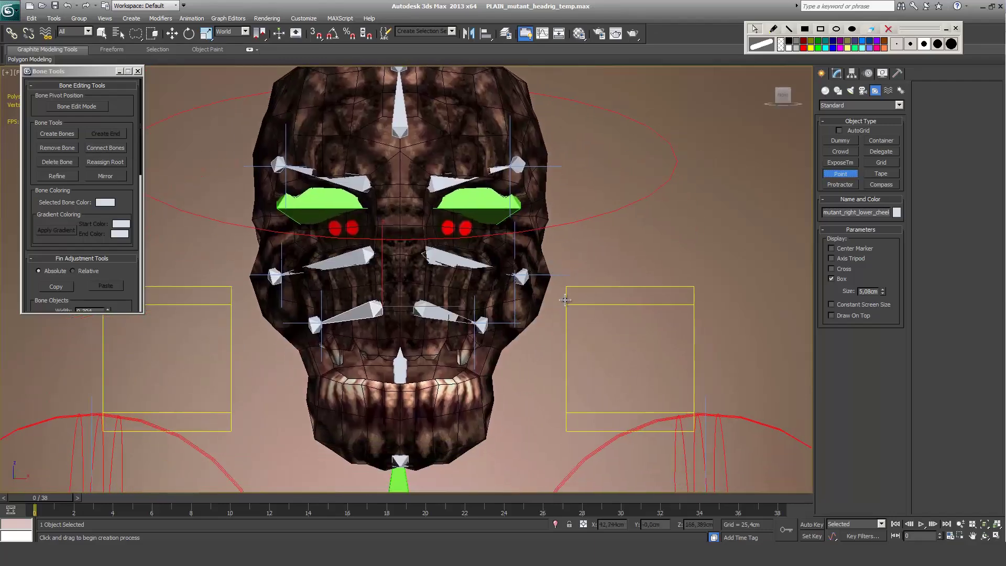
left_click(602, 271)
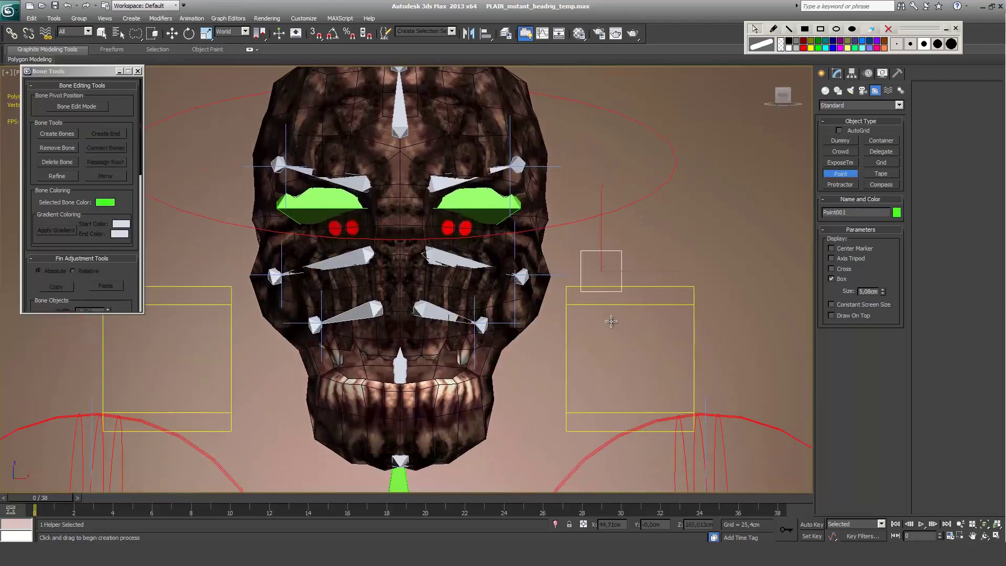
left_click(559, 327)
left_click(584, 168)
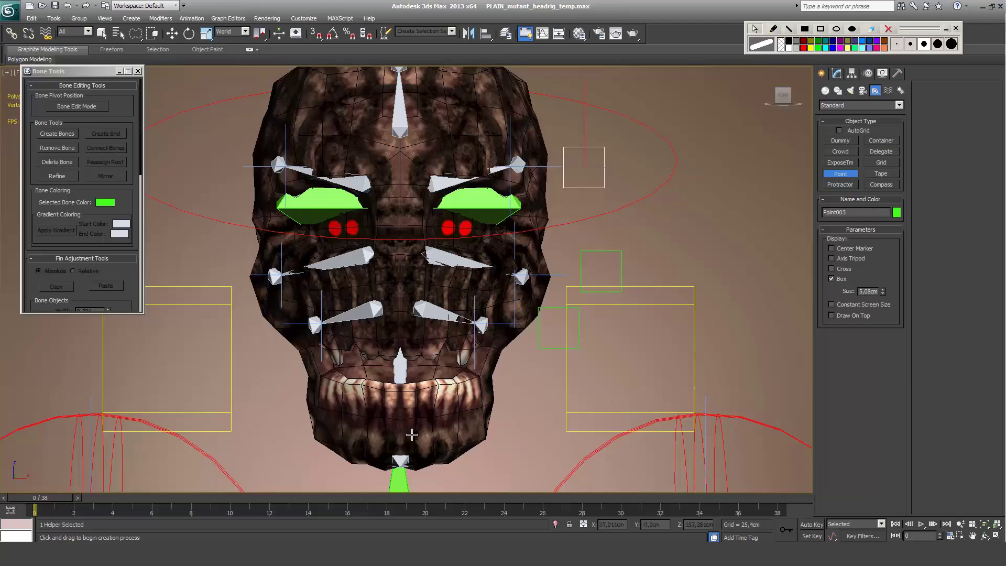
Step: Create box-shaped Point helpers at the chin end bone and on the forehead bone
mouse_move(407, 435)
middle_mouse_down()
mouse_move(419, 426)
mouse_move(435, 360)
middle_mouse_up()
left_click(429, 384)
middle_click_drag(429, 73, 428, 239)
left_click(429, 239)
Step: Create three box-shaped Point helpers on the right brow, right upper cheek and right lower cheek end bones
middle_click_drag(370, 420, 378, 324)
left_click(325, 208)
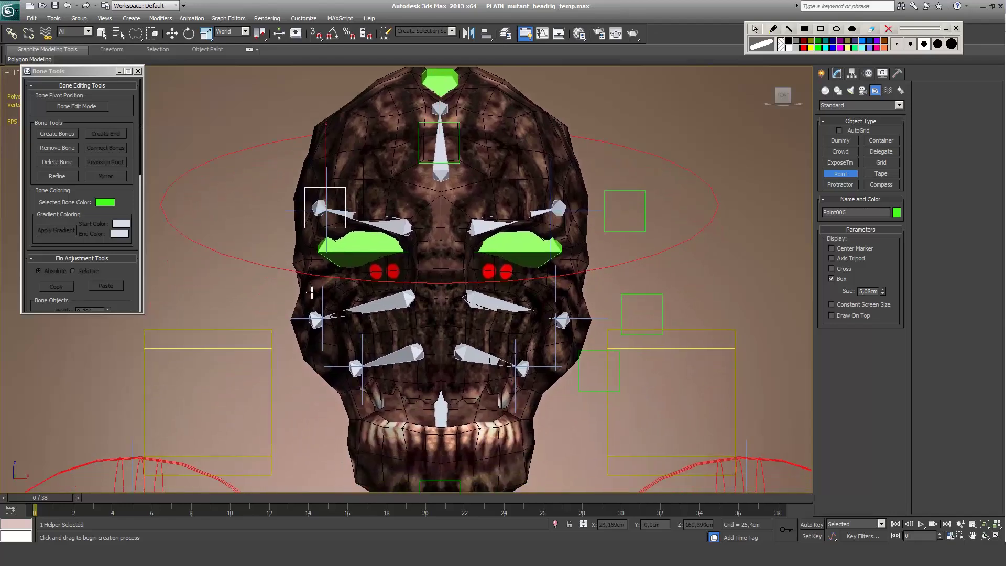
left_click(321, 319)
left_click(361, 368)
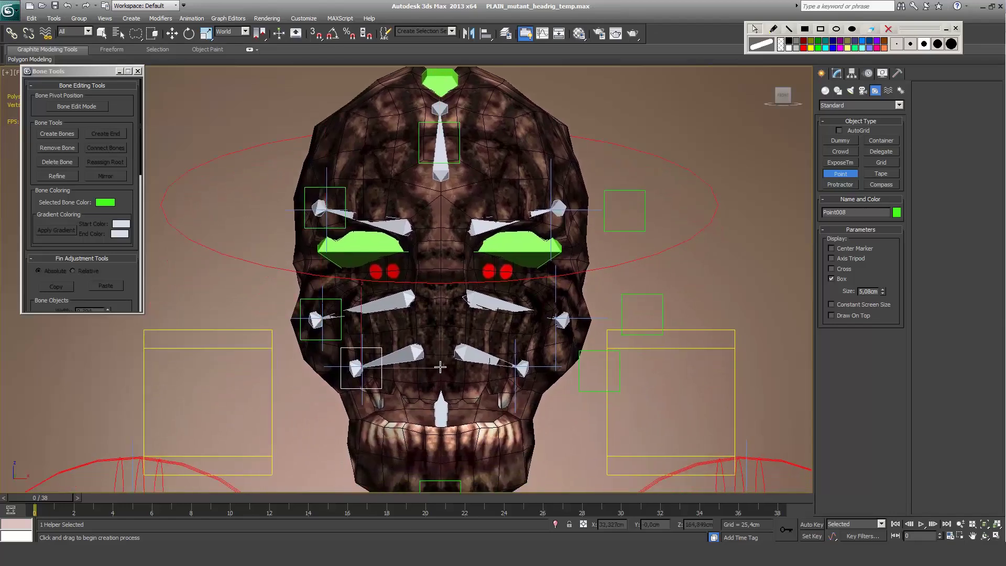
Step: Create three more box Point helpers stacked on the face's centreline, level with the lower cheek, upper cheek and brow bones
left_click(438, 350)
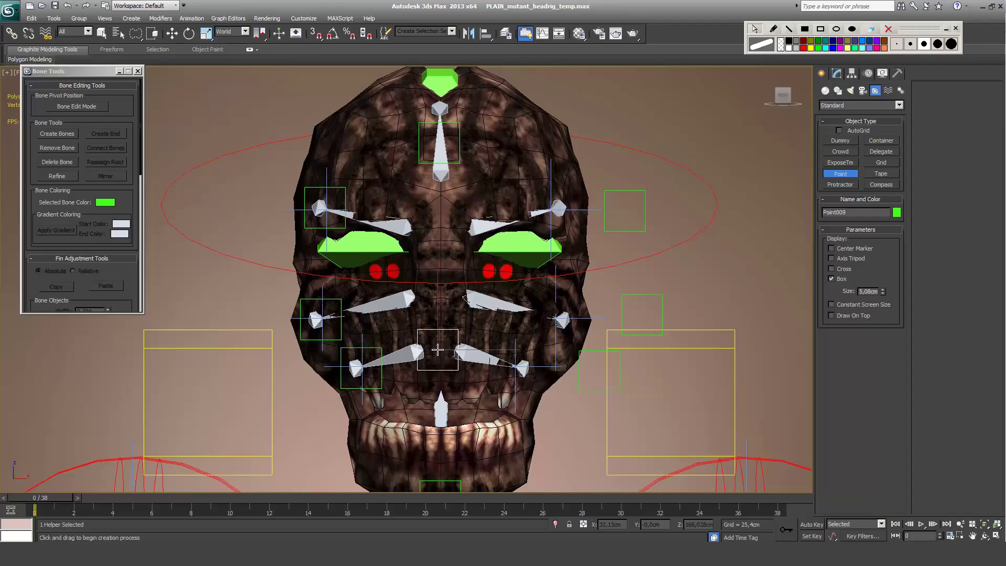
left_click(441, 291)
left_click(441, 230)
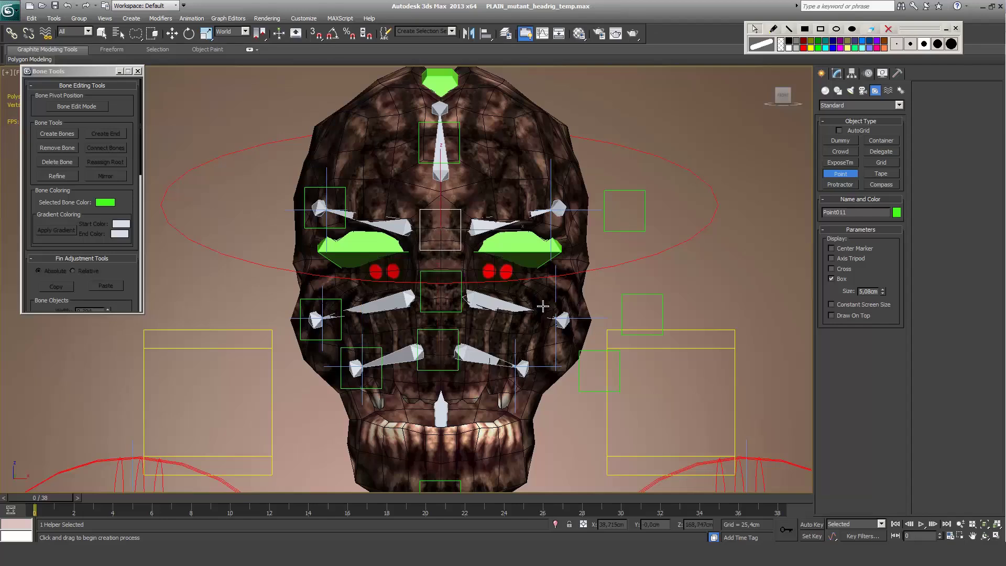
key("w")
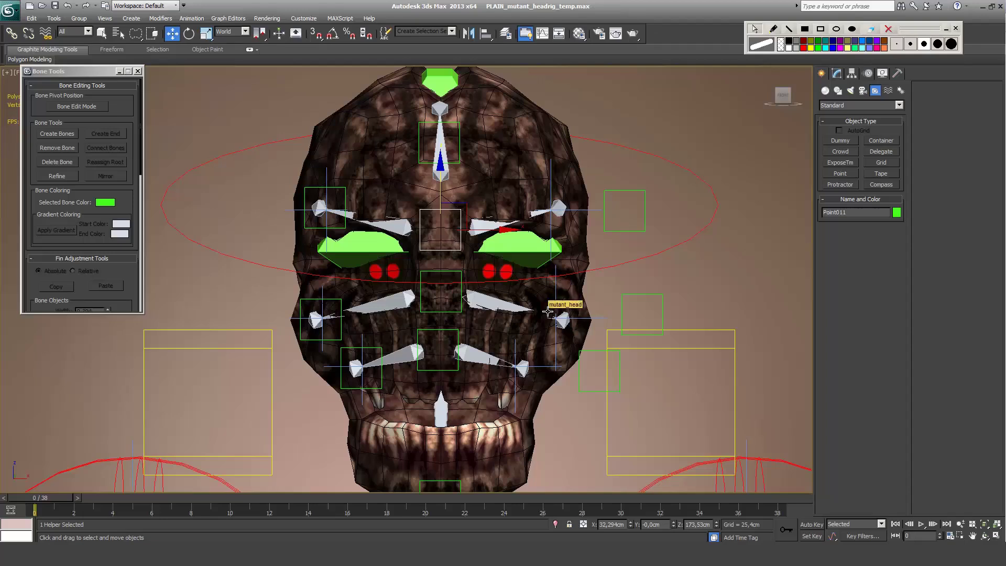
Step: Align the left brow Point helper to the left brow IK goal, center to center in X, Y and Z position
left_click(612, 235)
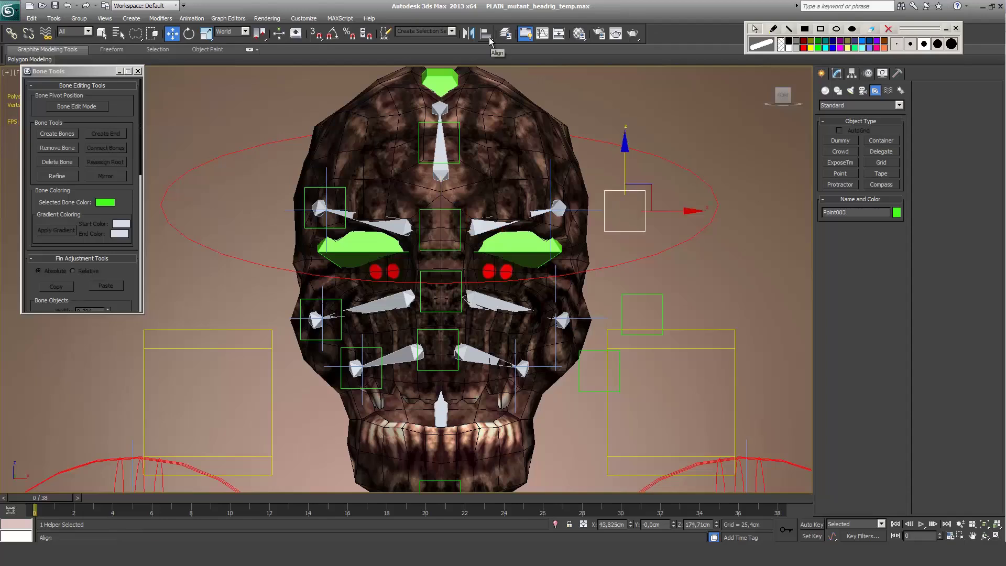
left_click(486, 33)
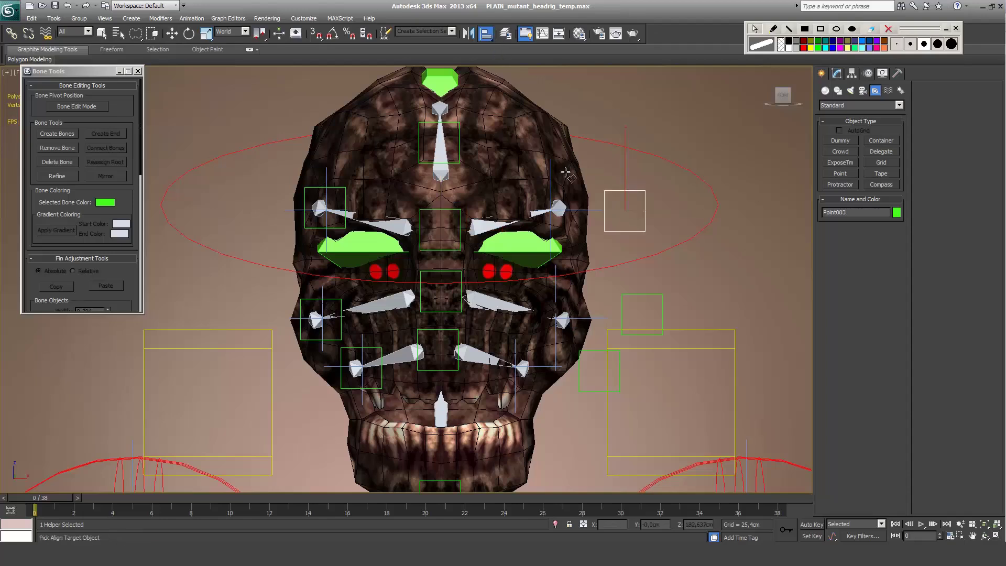
left_click(595, 210)
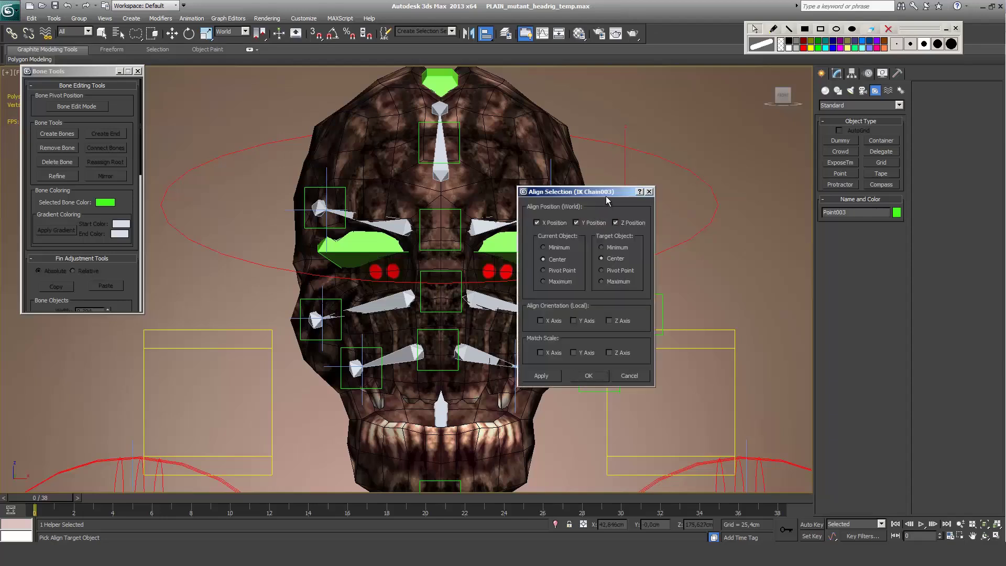
left_click_drag(625, 189, 811, 191)
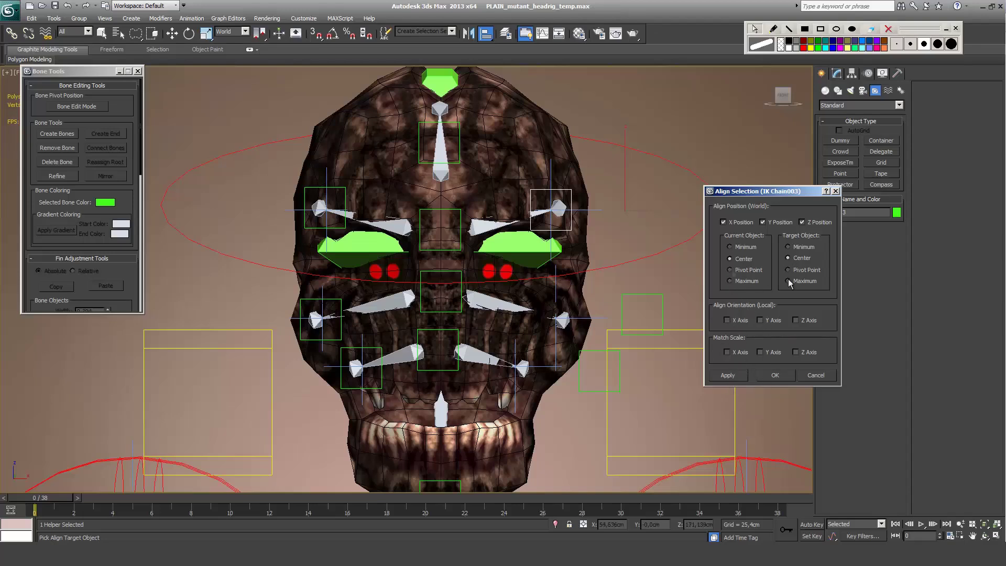
key("Return")
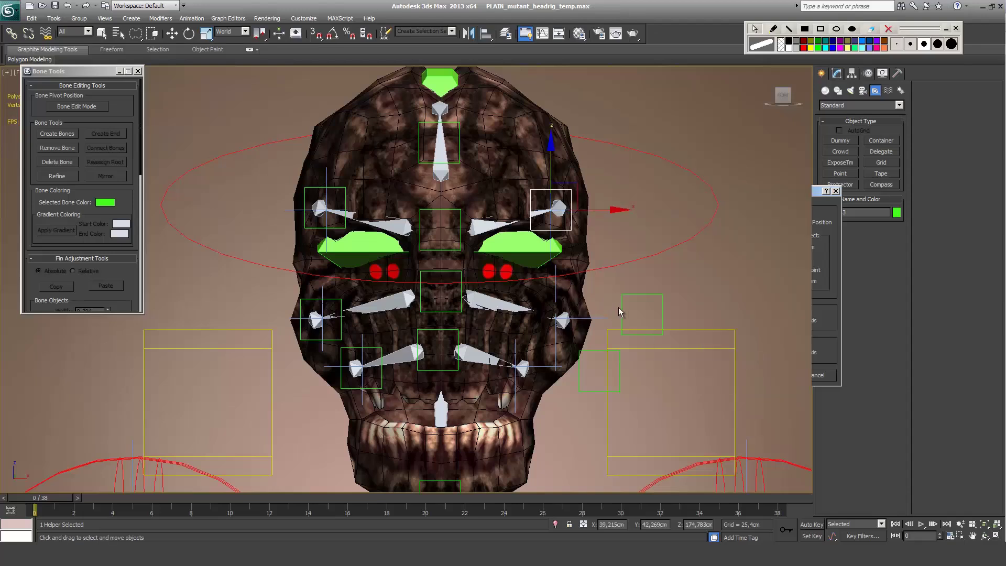
Step: Align the left upper cheek and left lower cheek Point helpers to the centers of their IK goals in X, Y and Z position
left_click(621, 312)
left_click(487, 34)
left_click(596, 318)
key("Return")
left_click(620, 391)
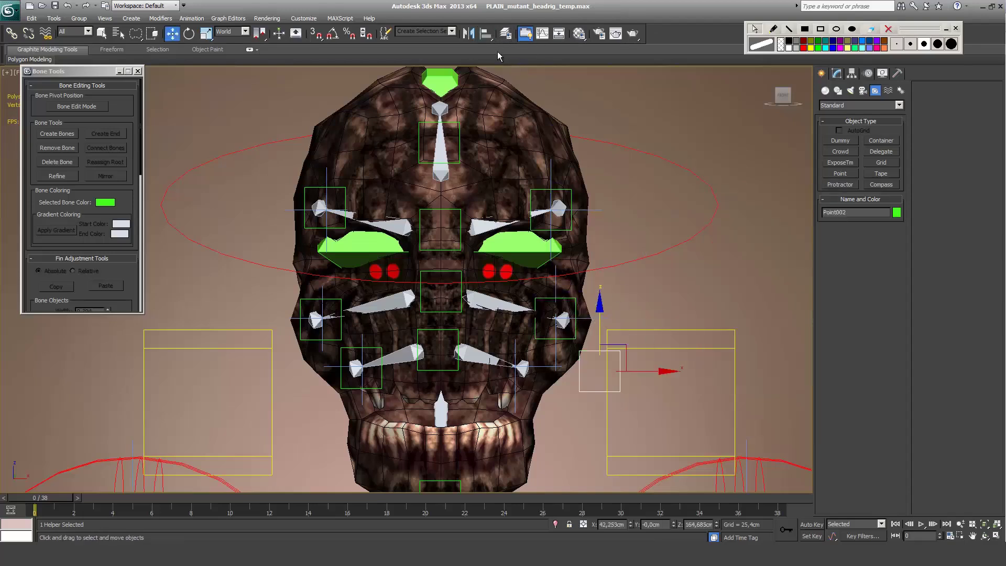
left_click(487, 33)
left_click(554, 367)
left_click(755, 375)
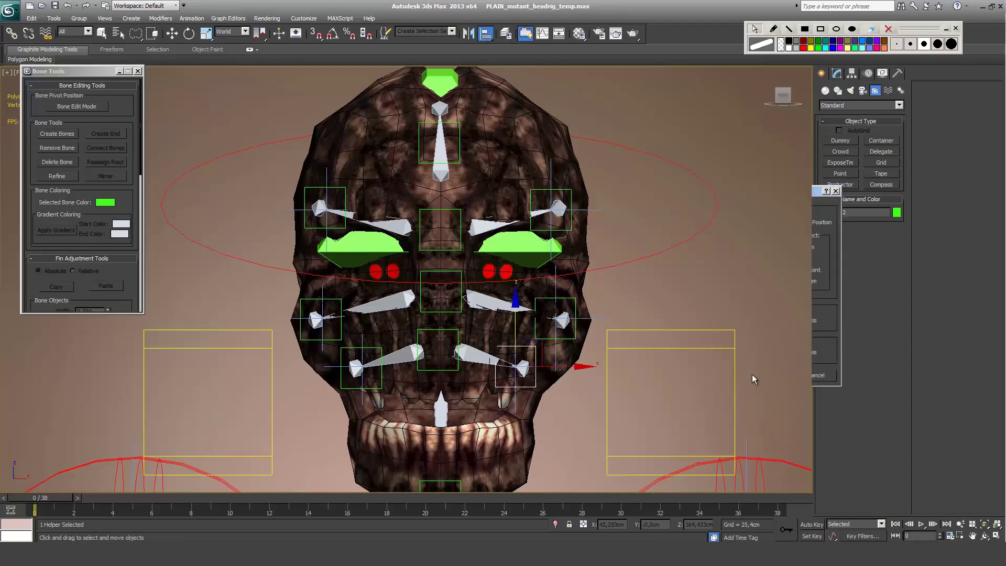
Step: Align the right lower cheek and right upper cheek Point helpers to the centers of their respective IK goals
left_click(341, 379)
left_click(487, 34)
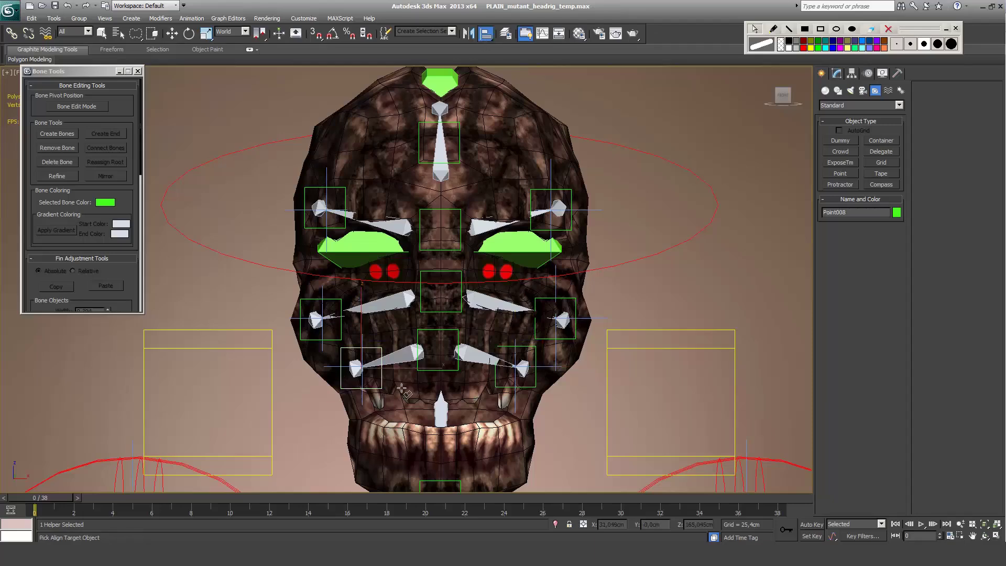
left_click(342, 372)
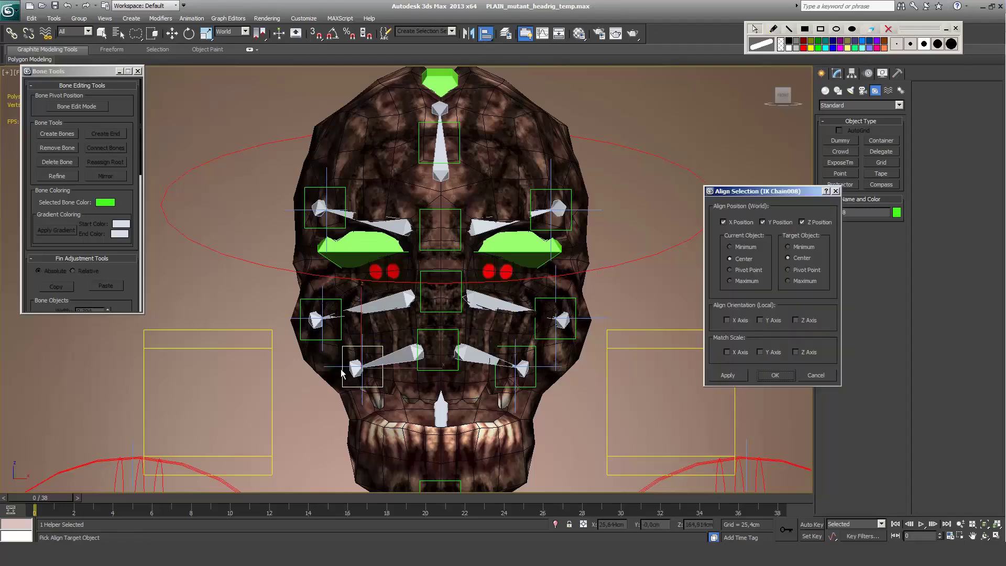
left_click(776, 375)
left_click(303, 329)
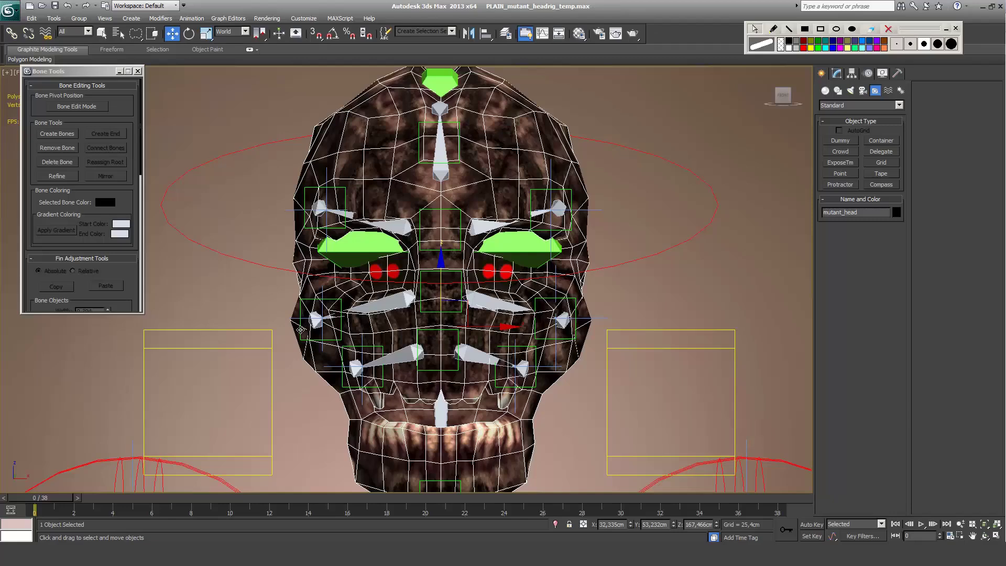
left_click(300, 330)
key("alt+a")
left_click(297, 318)
left_click(775, 375)
Step: Align the right brow Point helper to the center of the right brow IK goal
left_click(342, 228)
key("alt+a")
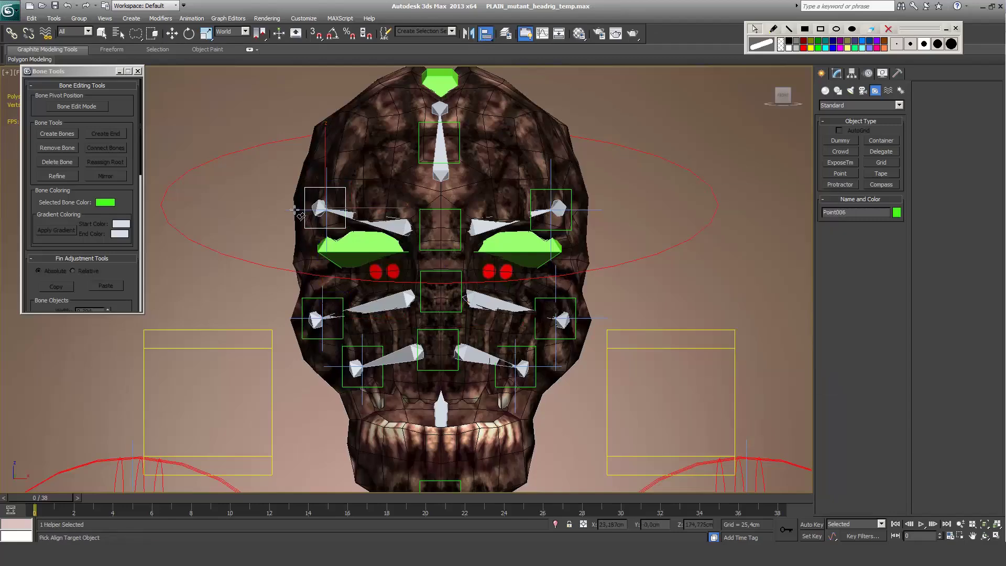
left_click(296, 211)
key("Return")
Step: Align the lowest centreline Point helper to the center of mutant_head in X position only
left_click(438, 370)
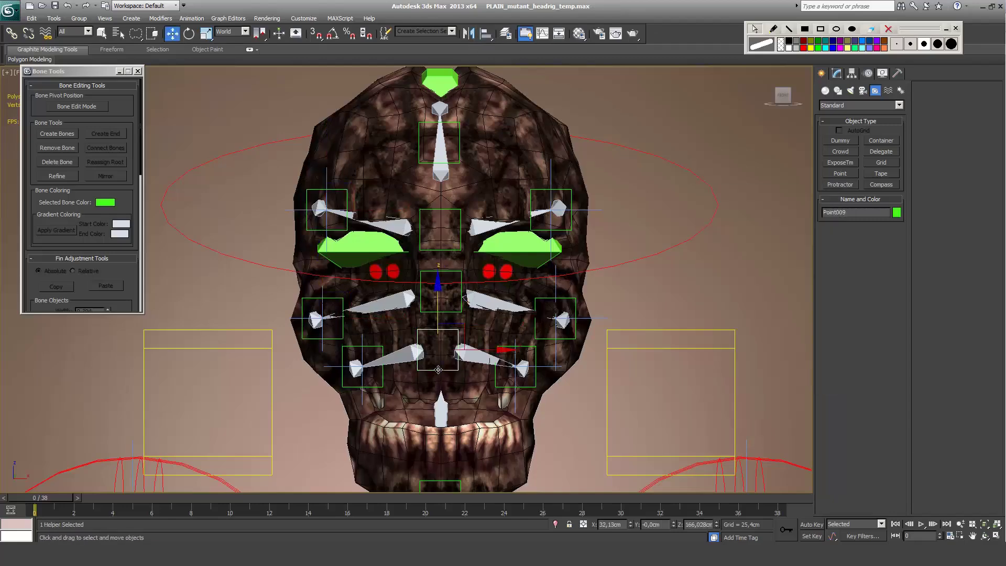
key("alt+a")
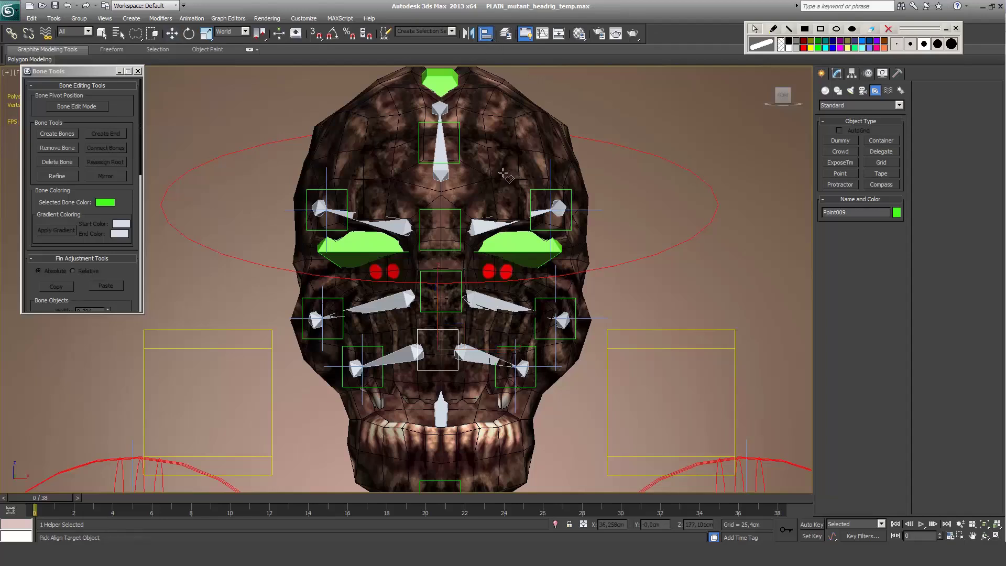
left_click(562, 285)
left_click(763, 222)
left_click(802, 221)
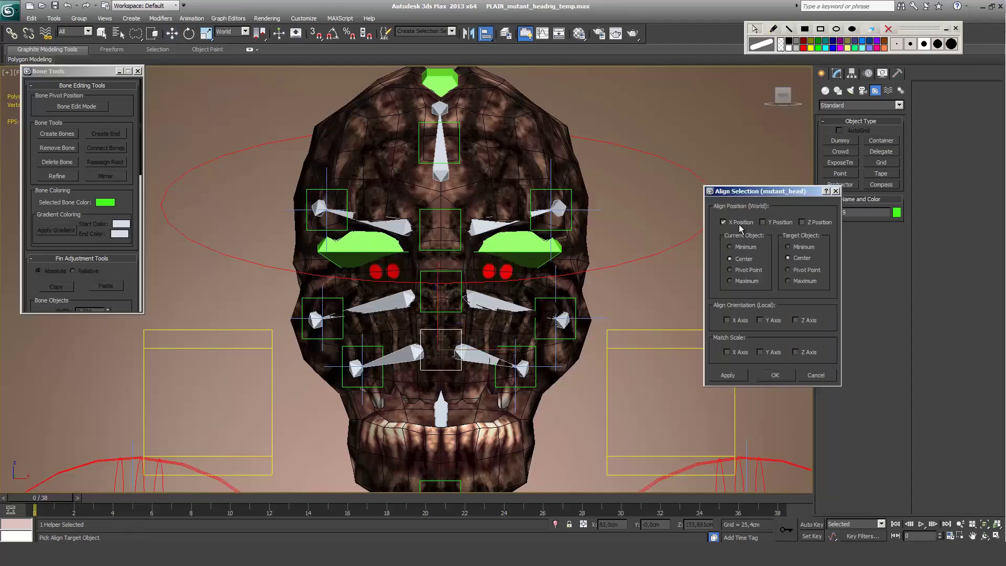
left_click(776, 375)
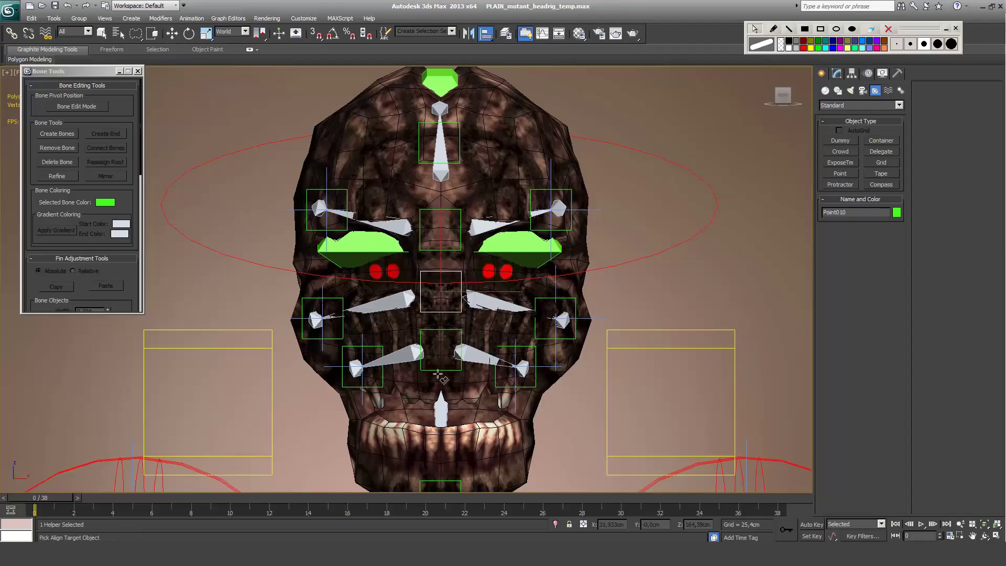
Step: Align the middle and upper centreline Point helpers to the lowest one, center to center in X position only
left_click(542, 379)
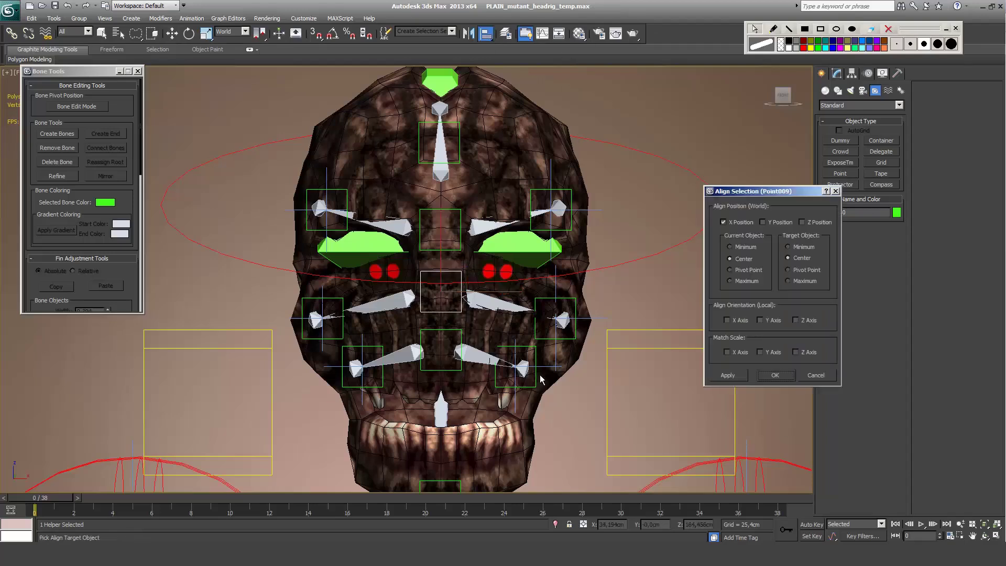
left_click(775, 376)
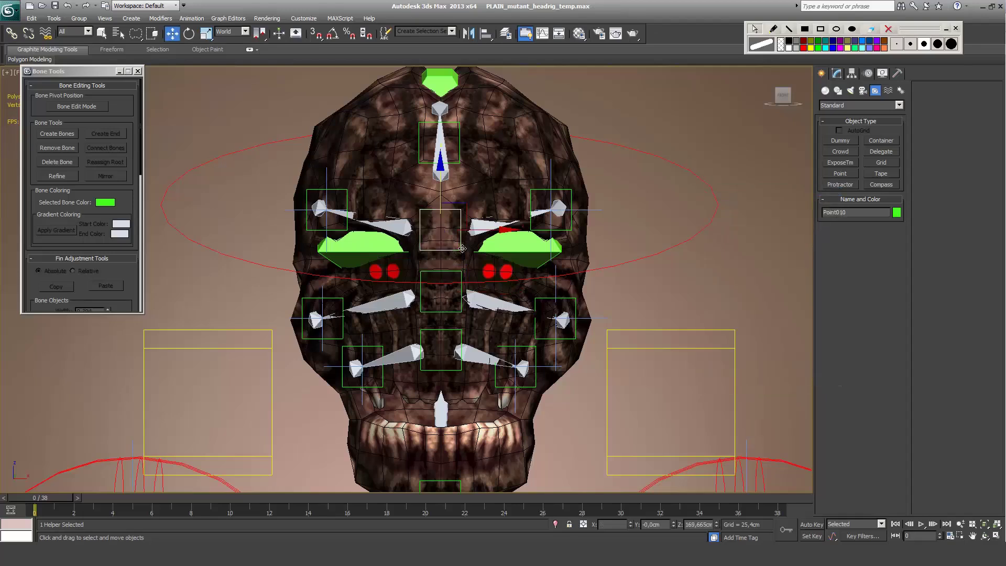
left_click(488, 36)
left_click(460, 373)
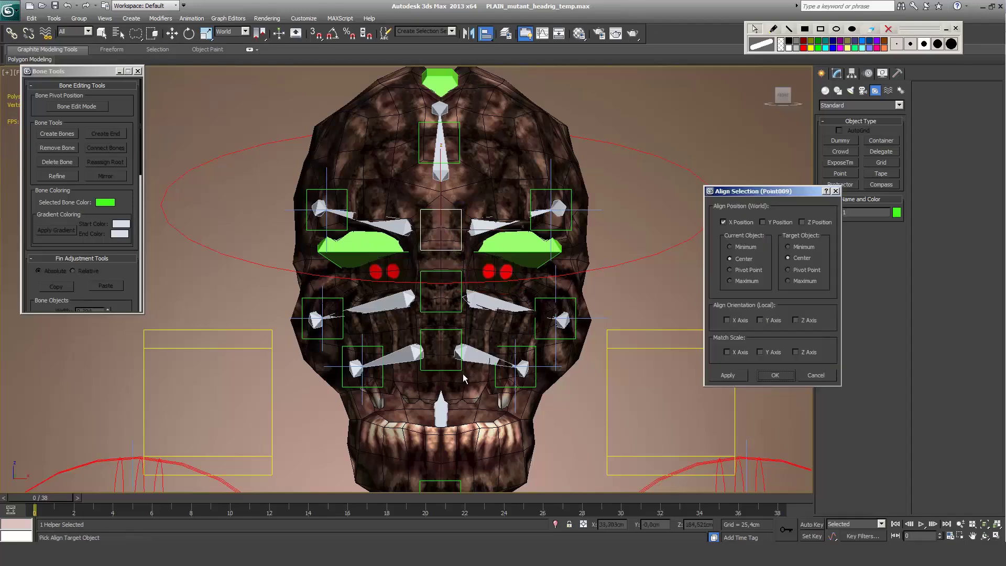
left_click(776, 375)
Step: Align the forehead Point helper to the center of the mutant_forehead bone in X, Y and Z position
left_click(486, 34)
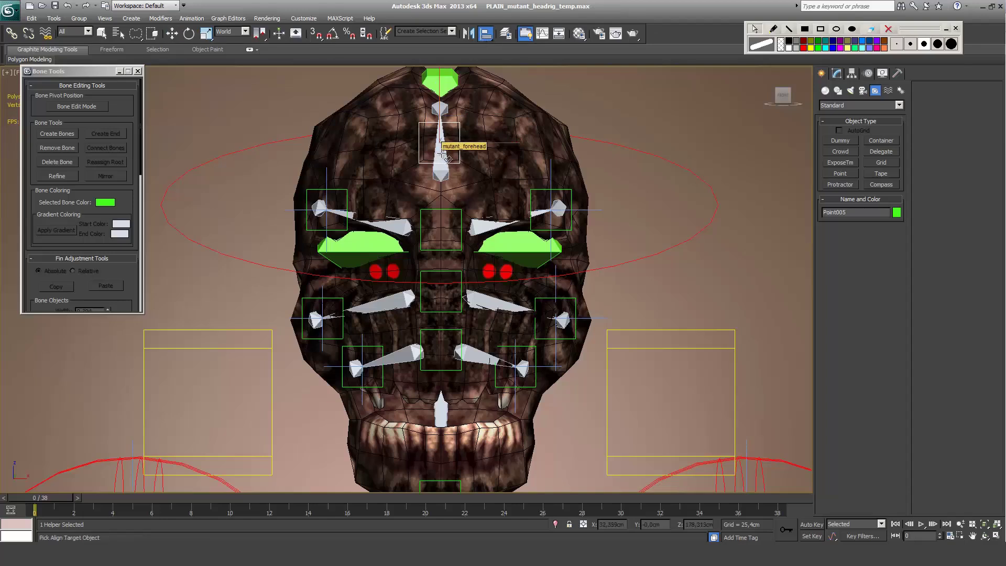
left_click(443, 149)
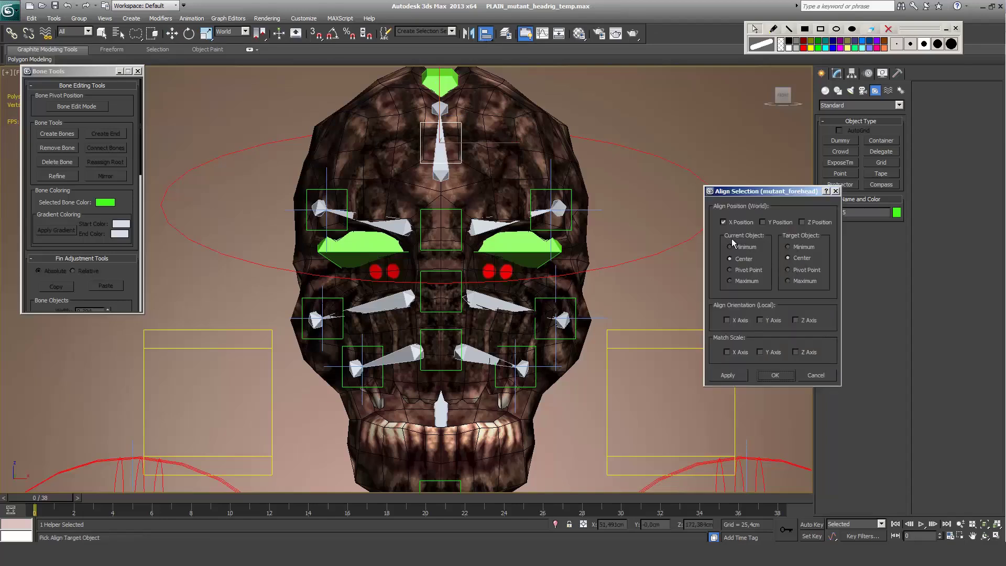
left_click(769, 222)
left_click(812, 222)
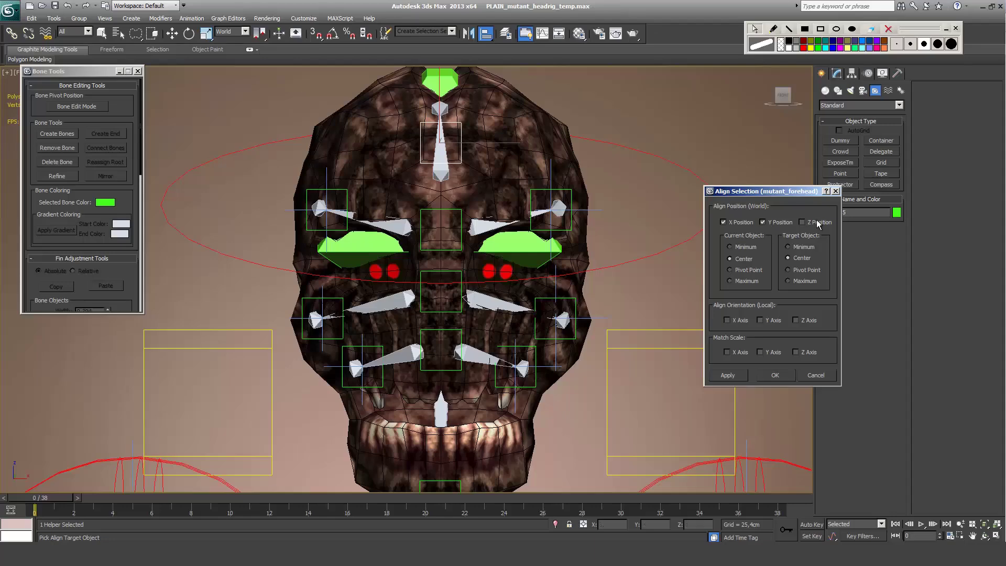
left_click(775, 375)
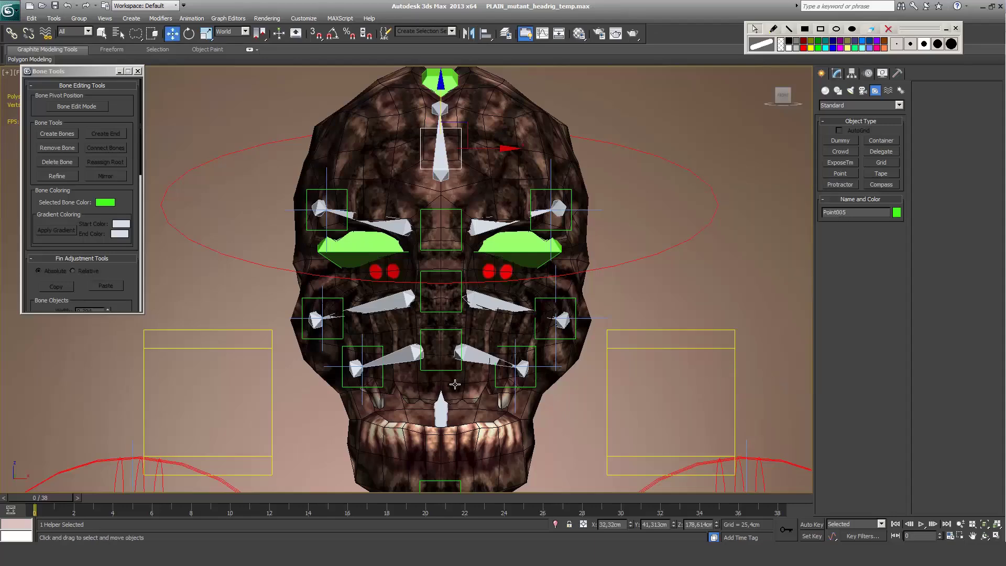
Step: Align the chin Point helper to the center of the chin IK goal in X, Y and Z position
middle_click_drag(455, 384, 456, 350)
left_click(442, 469)
key("r")
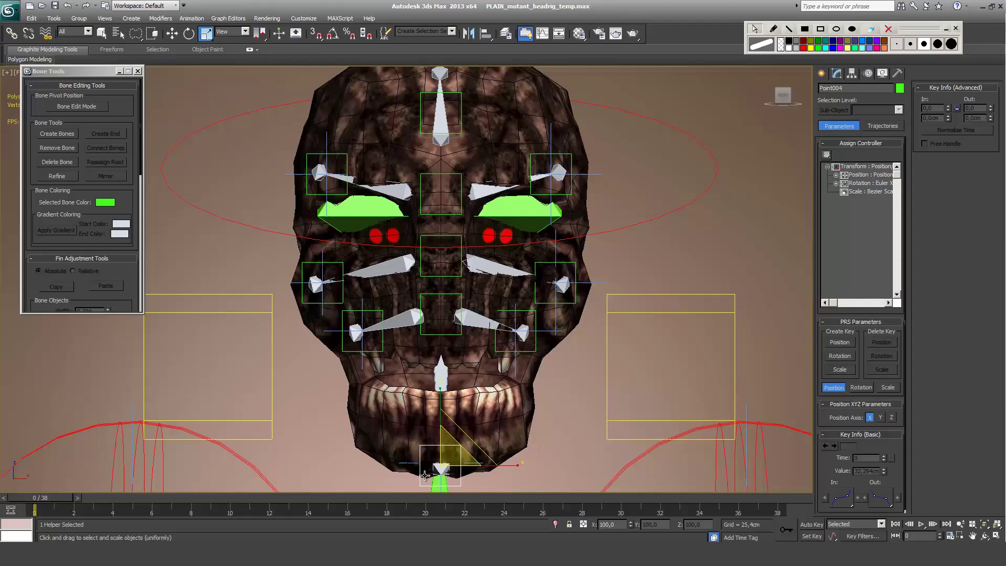
left_click(486, 34)
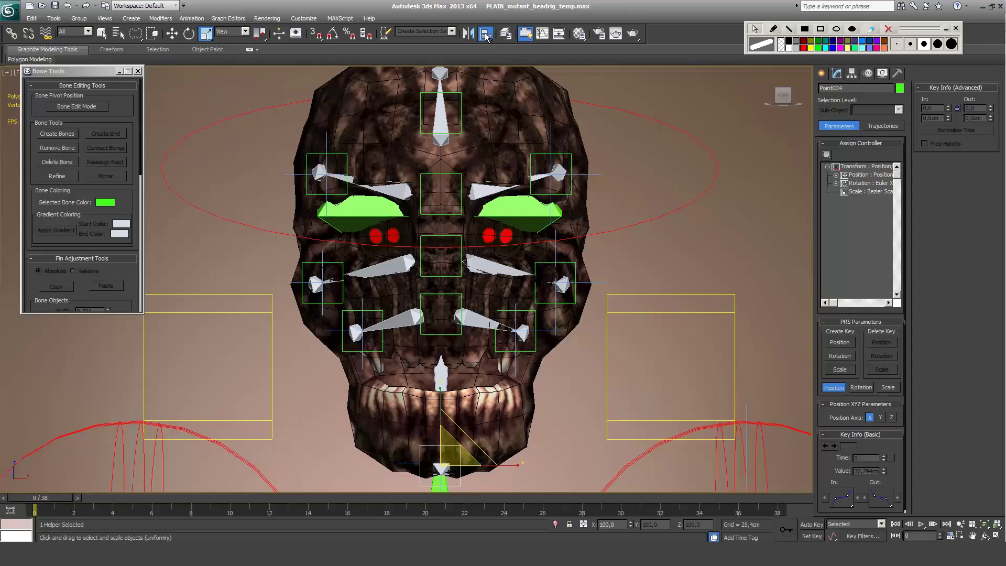
left_click(406, 465)
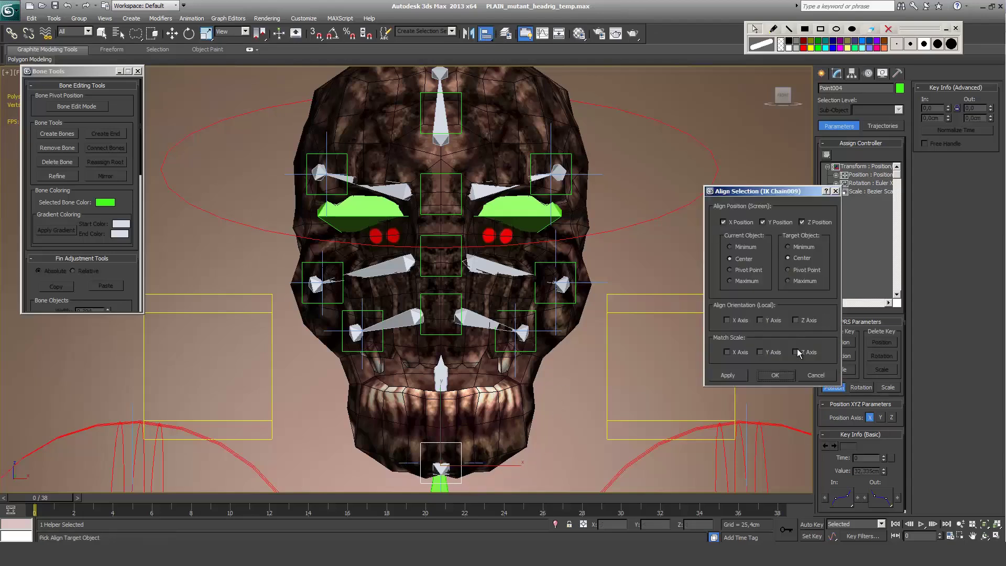
left_click(768, 375)
Step: Select the three centreline Point helpers floating away from the head and move them back together onto the front of the face
middle_click_drag(455, 445, 529, 356)
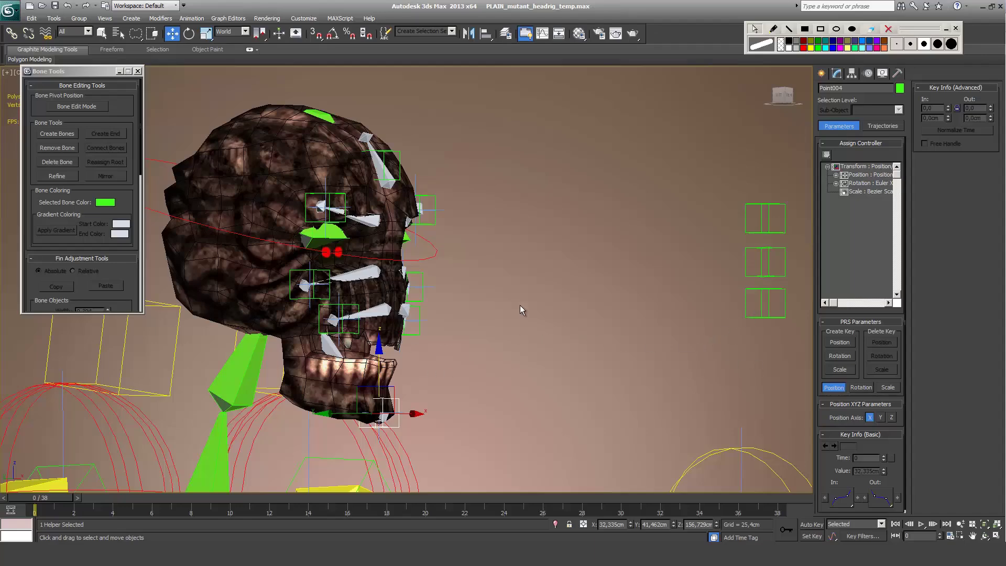
middle_click_drag(520, 305, 429, 302, "alt")
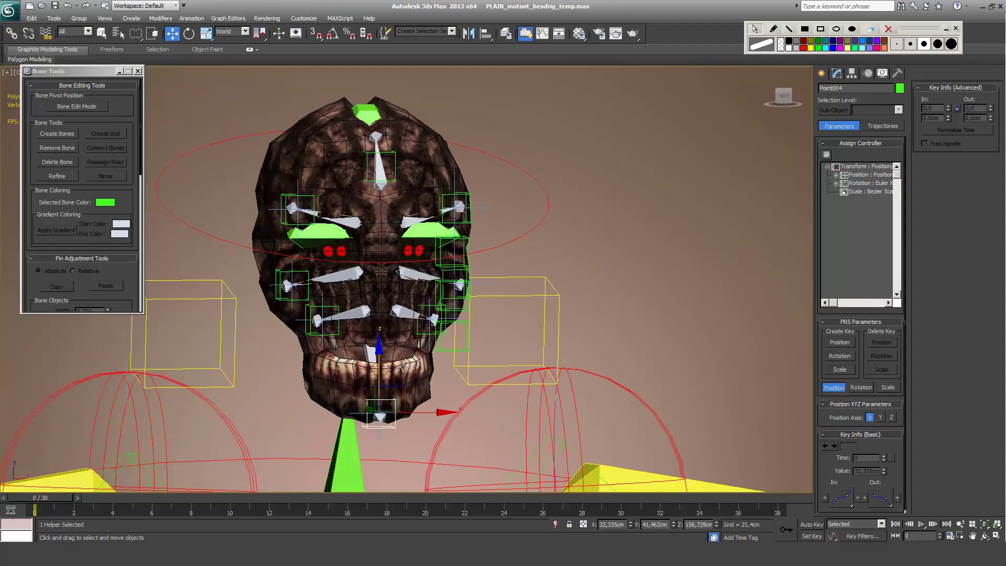
middle_click_drag(383, 227, 431, 244, "alt")
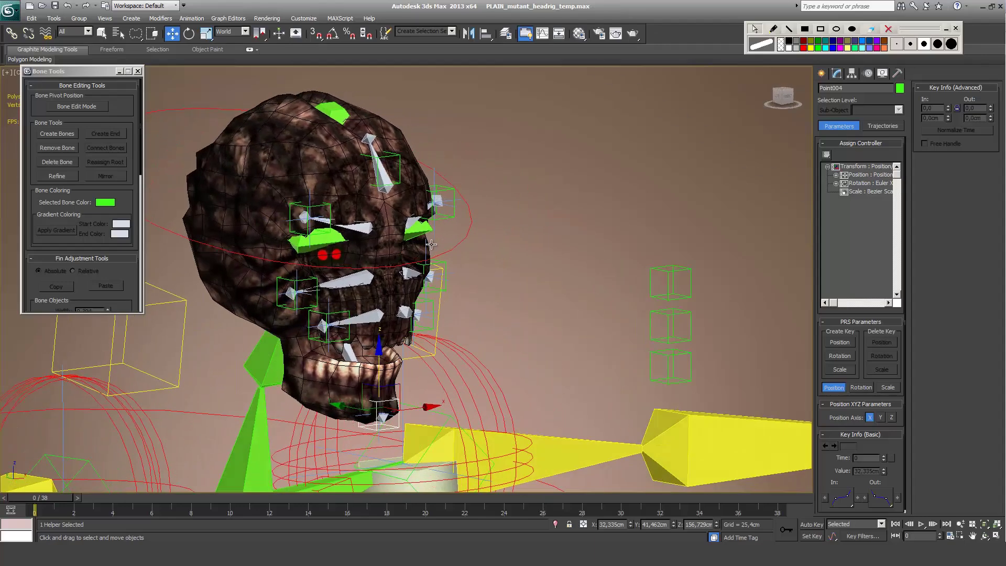
double_click(681, 286)
left_click_drag(676, 314, 397, 296)
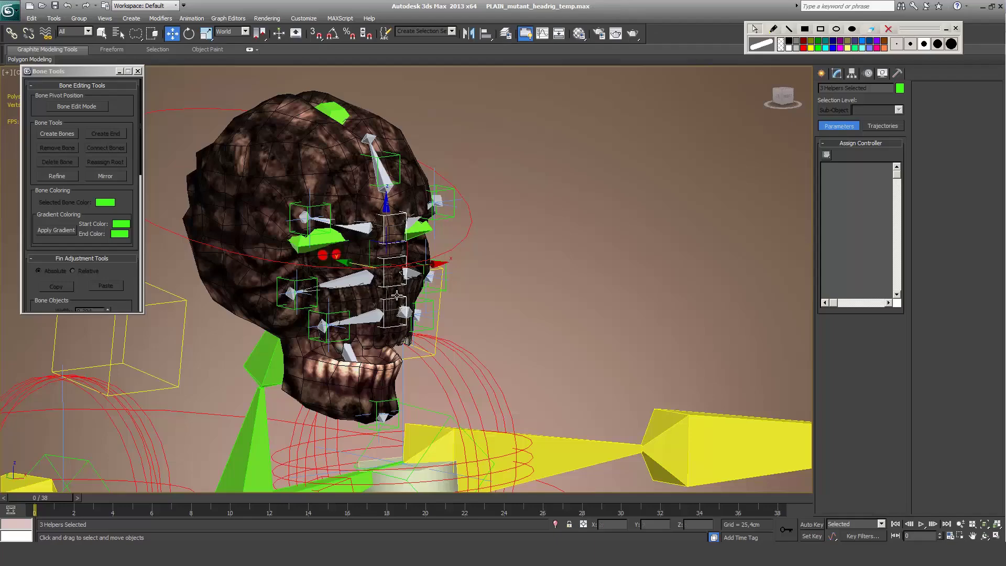
middle_click_drag(397, 298, 468, 309, "alt")
scroll(457, 316, "up", 3)
middle_click_drag(371, 325, 367, 279, "alt")
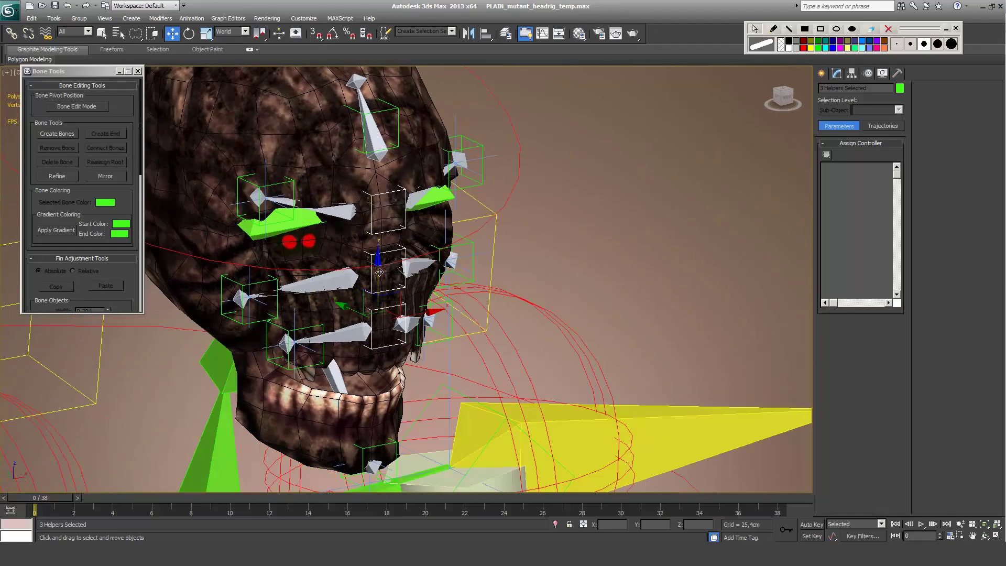
Step: Move the middle centreline Point helper along Y to about 40.07 cm on the front of the face
left_click(371, 270)
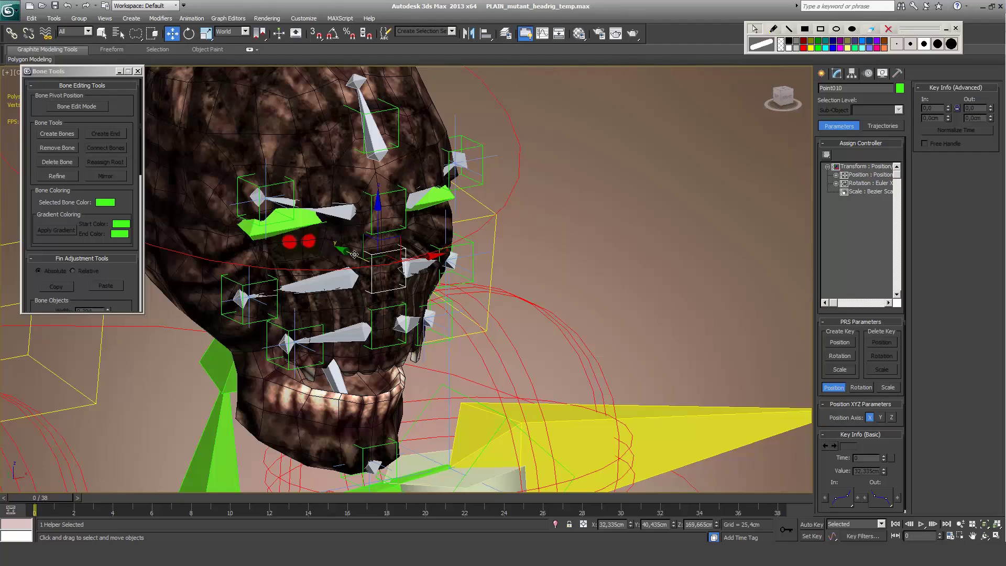
left_click_drag(355, 254, 373, 277)
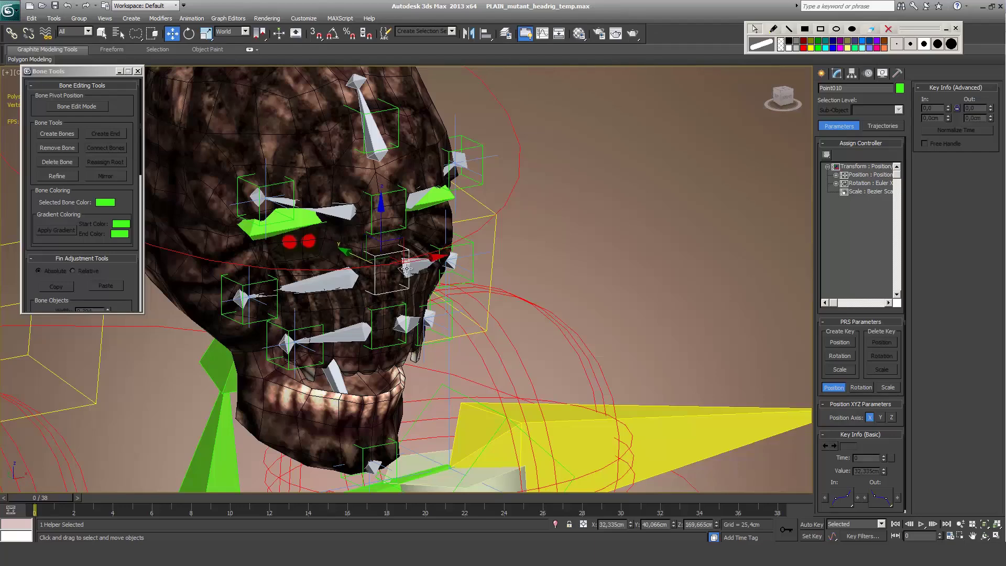
key("f")
key("l")
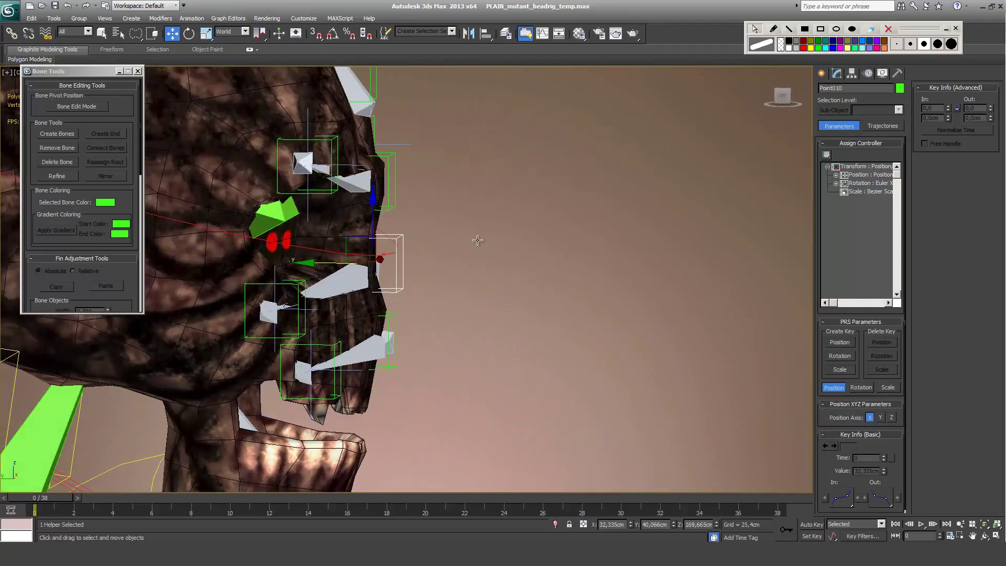
middle_click_drag(398, 236, 390, 251, "alt")
Step: Adjust the upper centreline Point helper to about Y 40.07 cm and lower the bottom and middle ones to about Z 165.7 and 169.5 cm
left_click(352, 175)
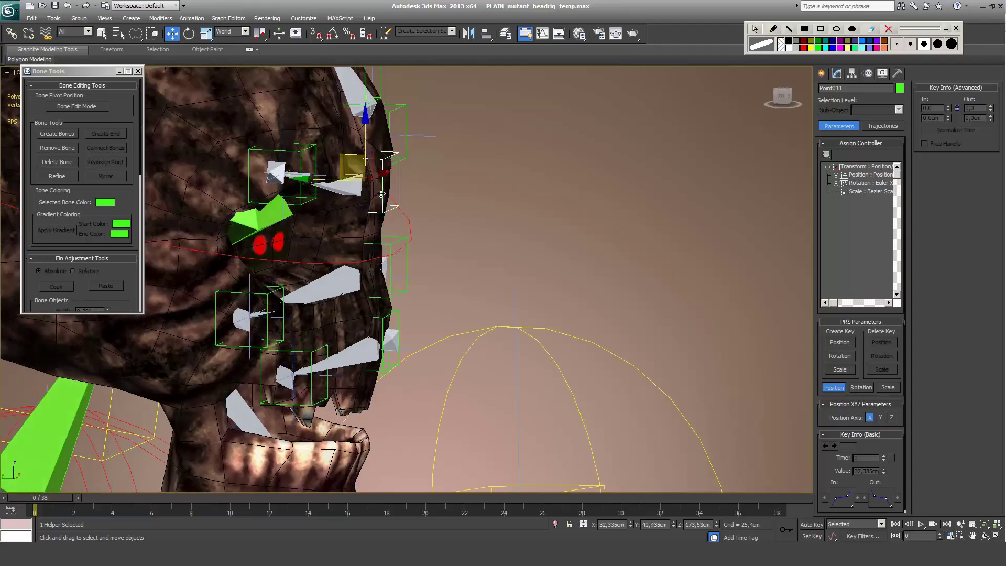
scroll(329, 175, "up", 3)
key("f")
left_click(368, 326)
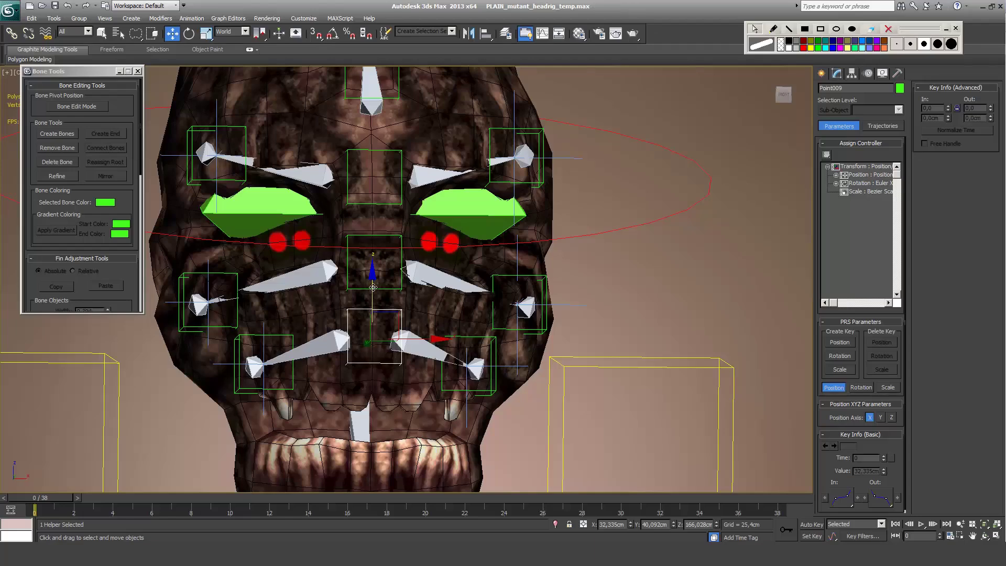
left_click_drag(373, 288, 373, 295)
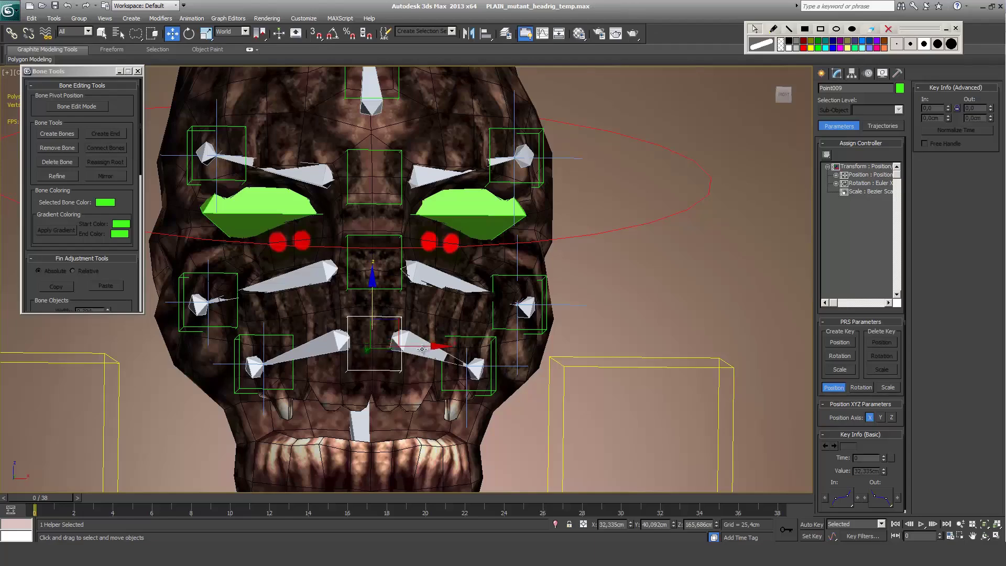
scroll(384, 267, "down", 3)
left_click(393, 267)
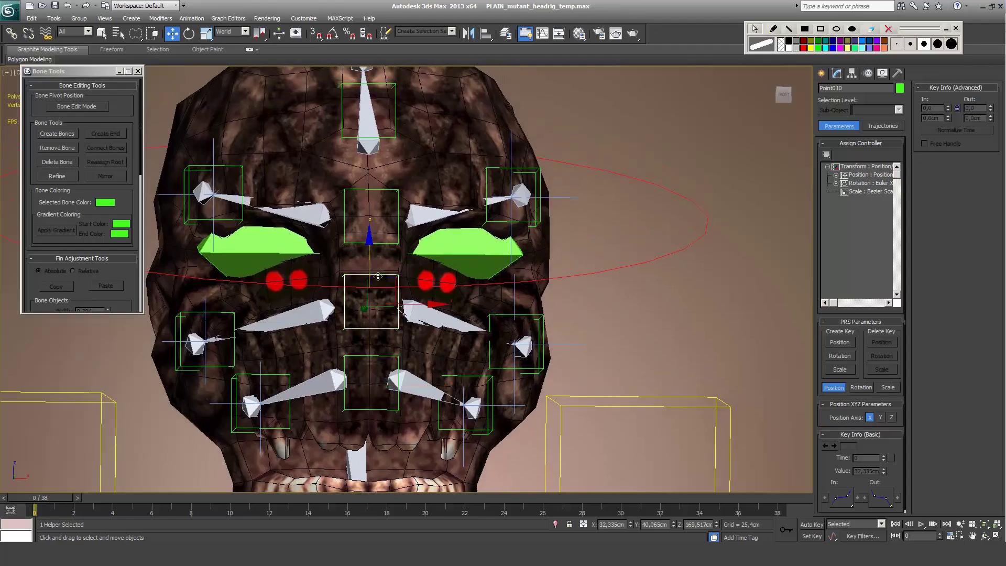
middle_click_drag(393, 267, 492, 216, "alt")
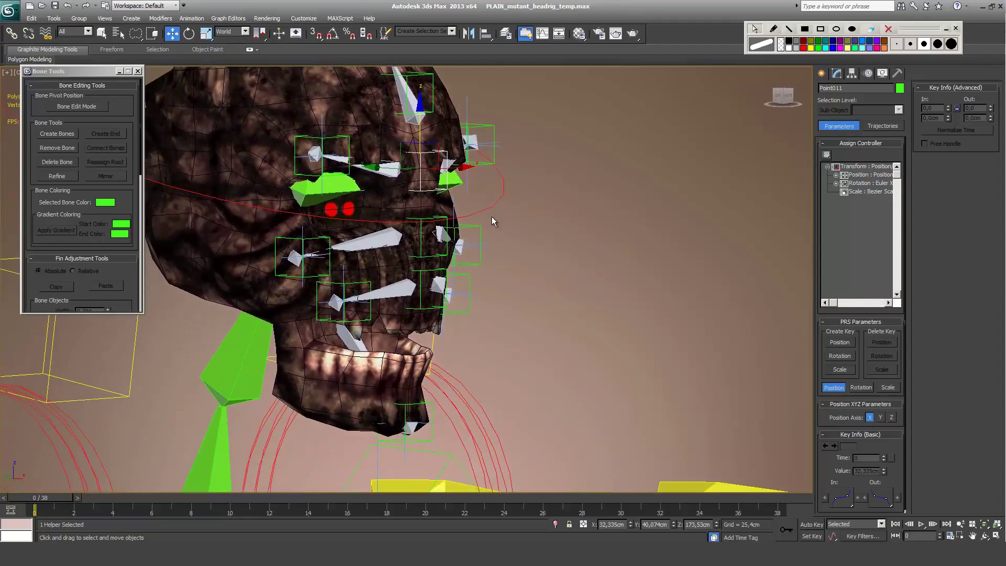
middle_click_drag(511, 298, 472, 286, "alt")
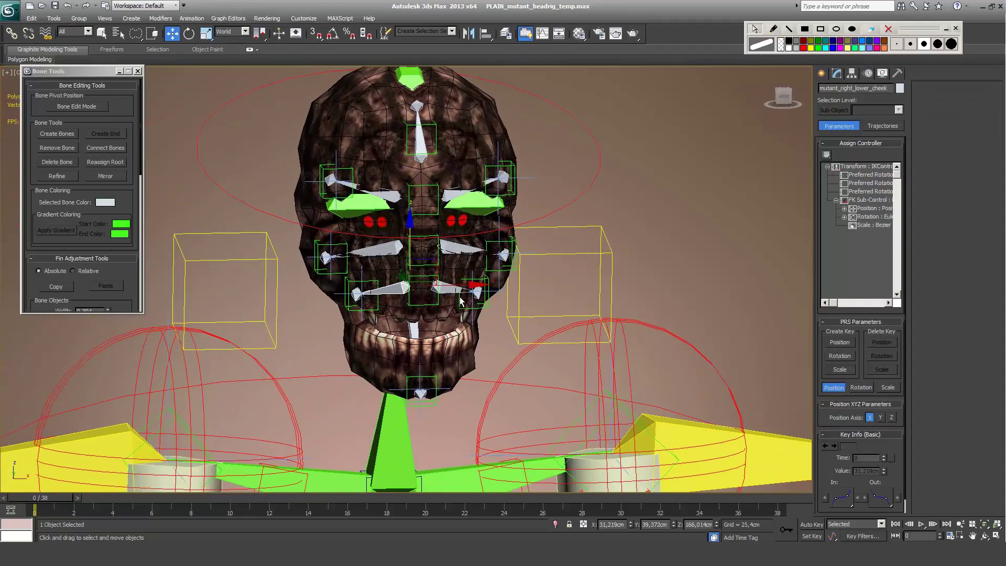
Step: Link the lower cheek, upper cheek and brow bone pairs to the lower, middle and upper centreline Point helpers respectively
scroll(471, 284, "up", 3)
left_click(471, 284)
left_click(461, 302, "ctrl")
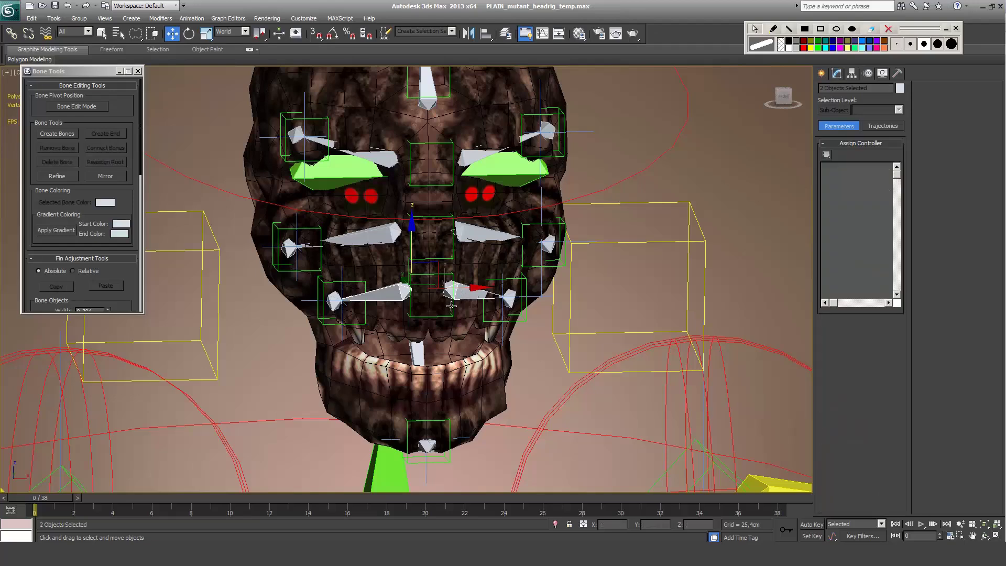
key("l")
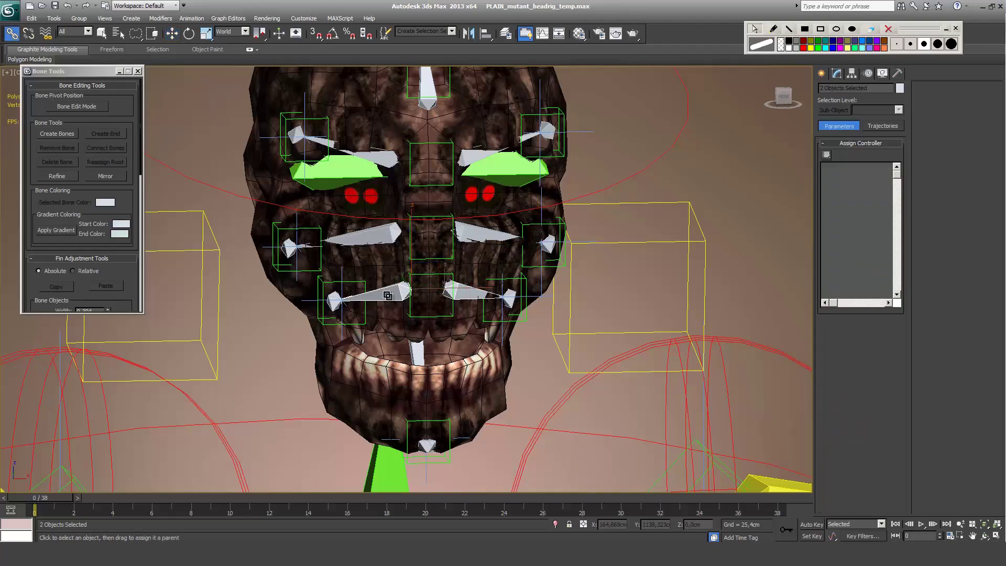
left_click_drag(409, 290, 452, 317)
left_click(459, 229)
left_click_drag(460, 229, 382, 158)
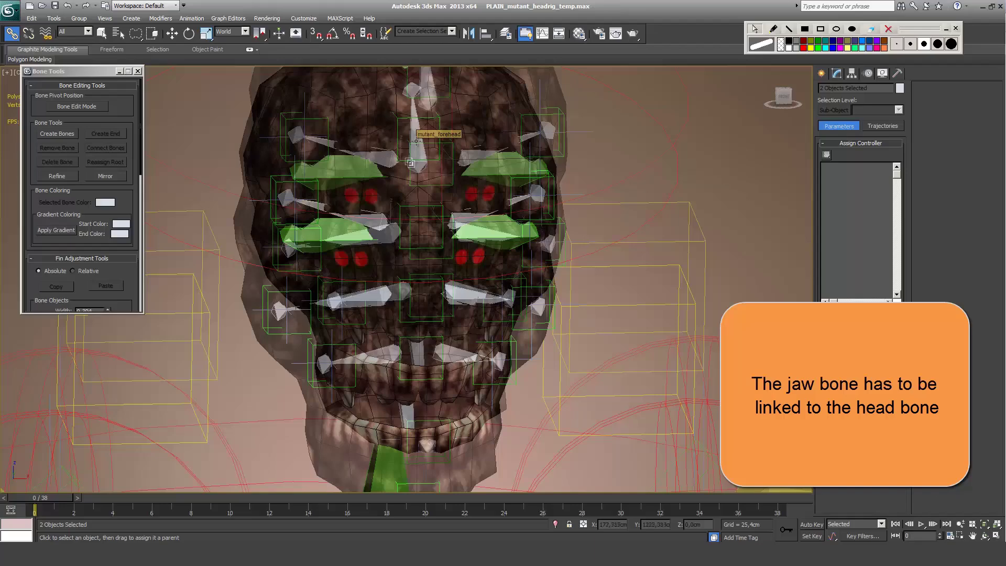
Step: Link the mutant_forehead bone to the forehead Point helper and remove the mutant_forehead_end bone
left_click(415, 140)
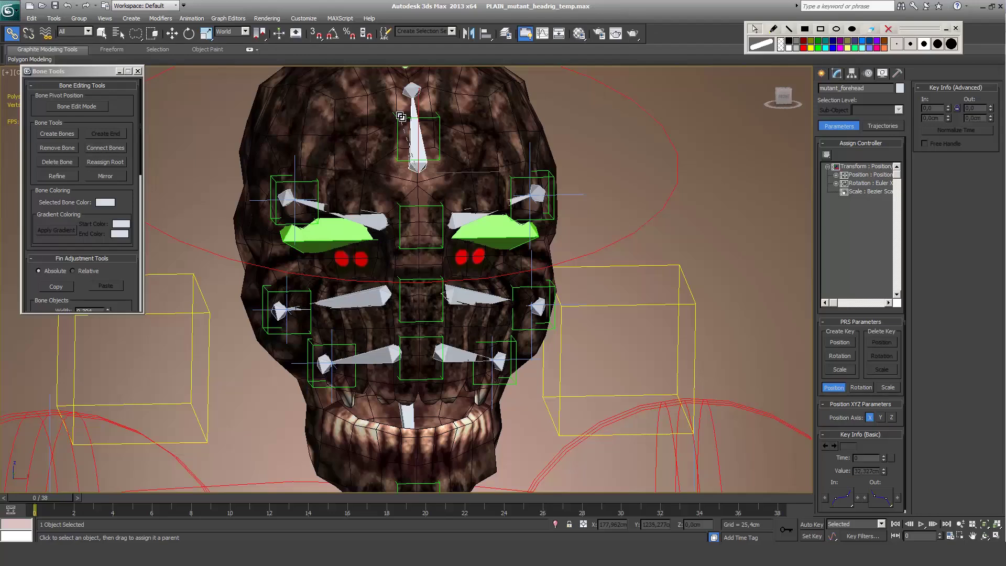
left_click_drag(403, 120, 410, 90)
left_click(412, 91)
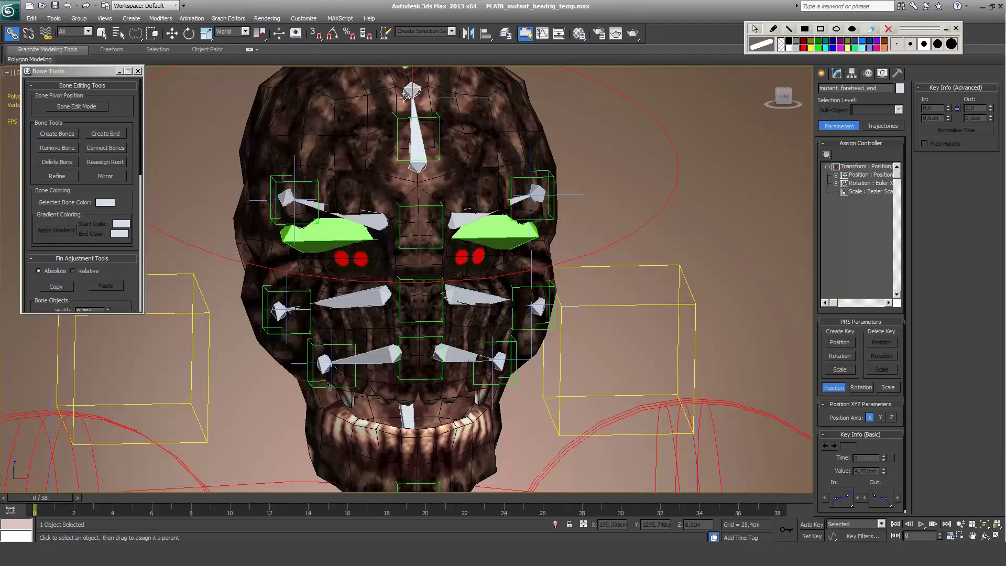
left_click(472, 123)
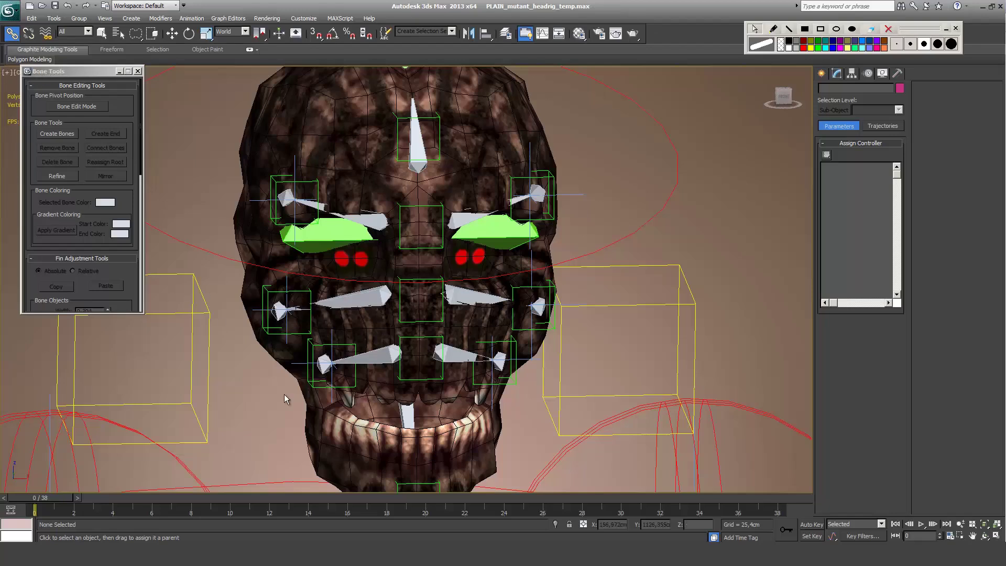
Step: Link each brow, cheek and jaw IK chain goal to the Point helper that surrounds it
left_click(328, 374)
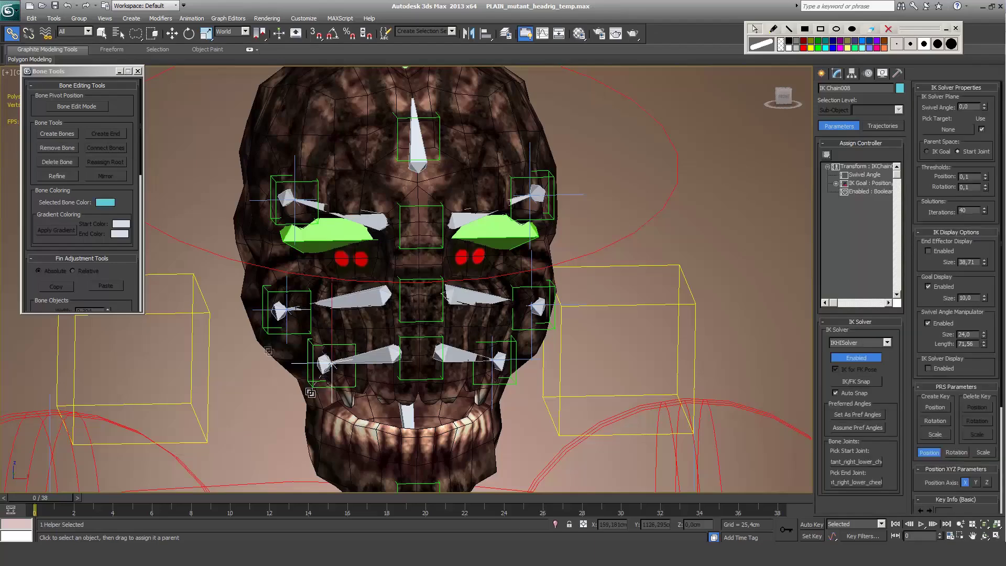
left_click(275, 217)
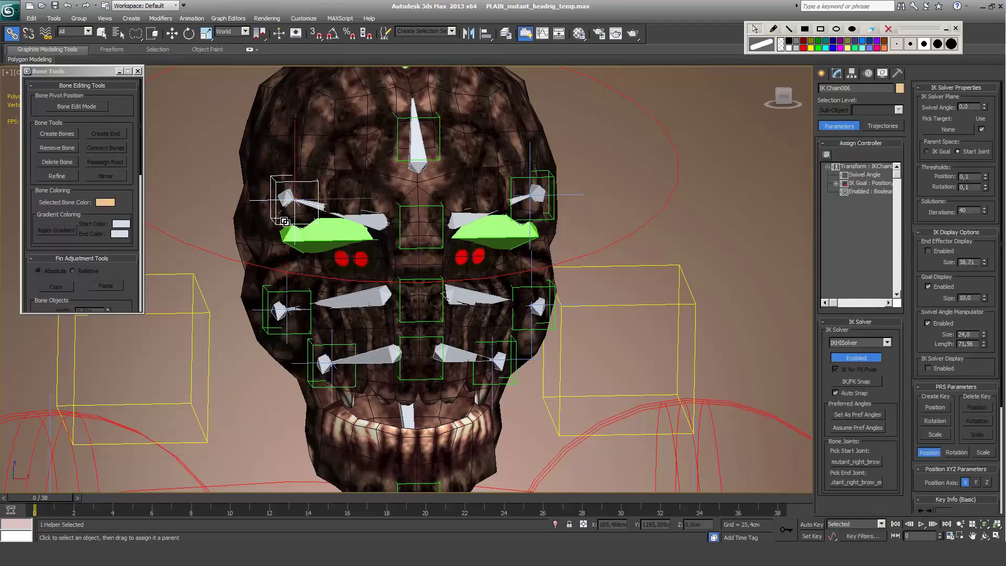
left_click(518, 371)
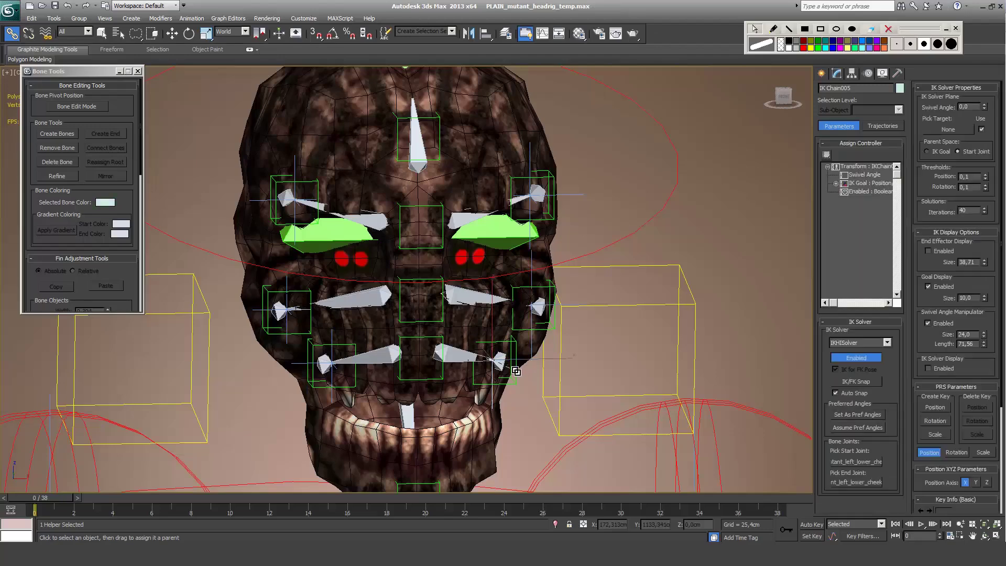
middle_click_drag(522, 423, 541, 287)
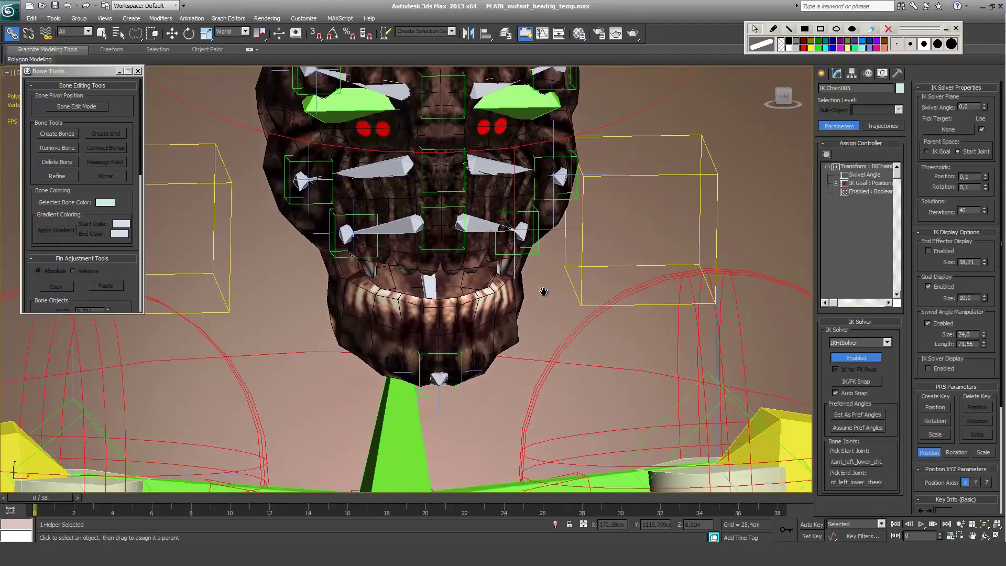
left_click(436, 408)
middle_click_drag(434, 302, 435, 338)
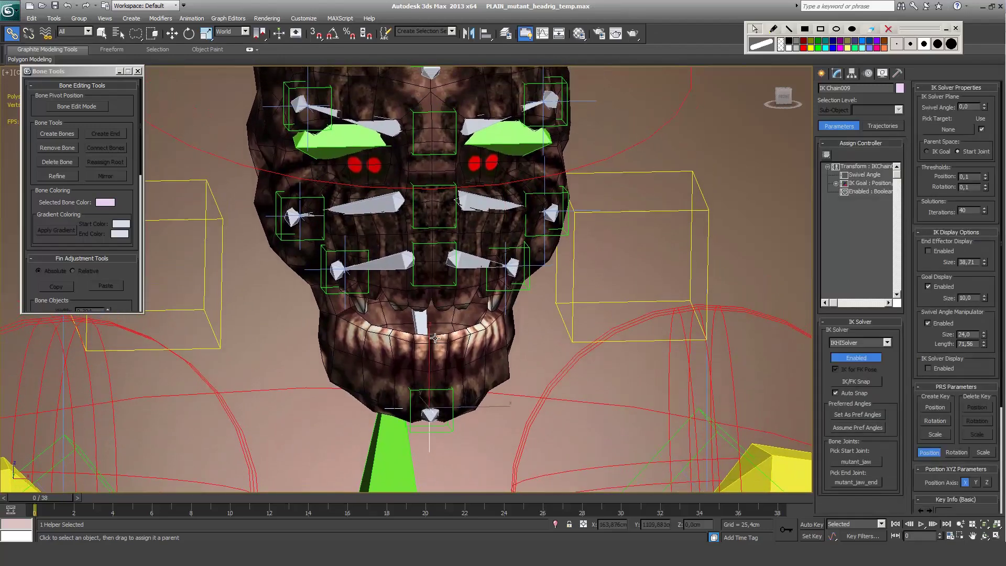
Step: Select all eleven facial Point helpers, show the scene in wireframe and link the helpers to the mutant_head bone
left_click(452, 391)
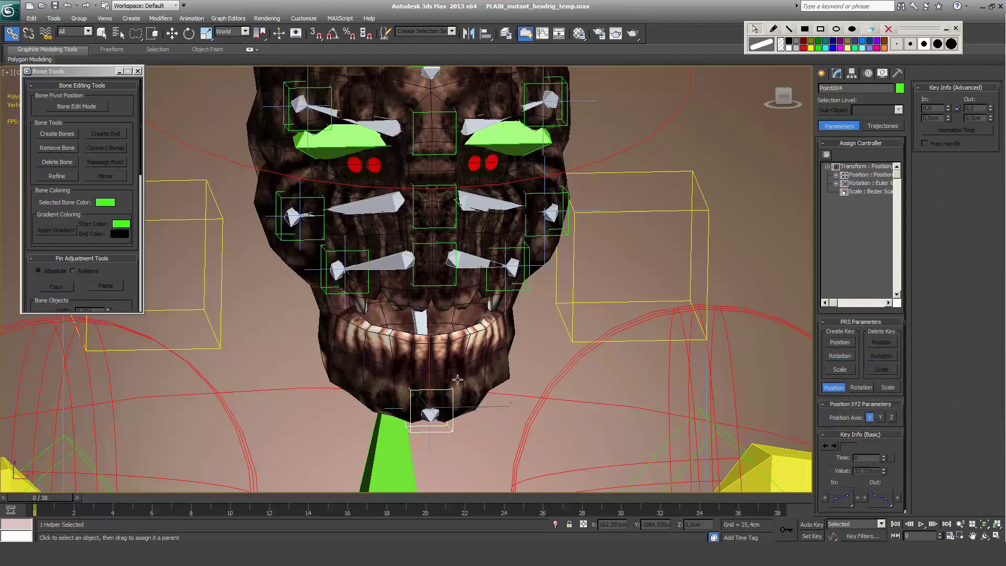
left_click(488, 292, "ctrl")
left_click(446, 285, "ctrl")
left_click_drag(322, 246, 286, 239, "ctrl")
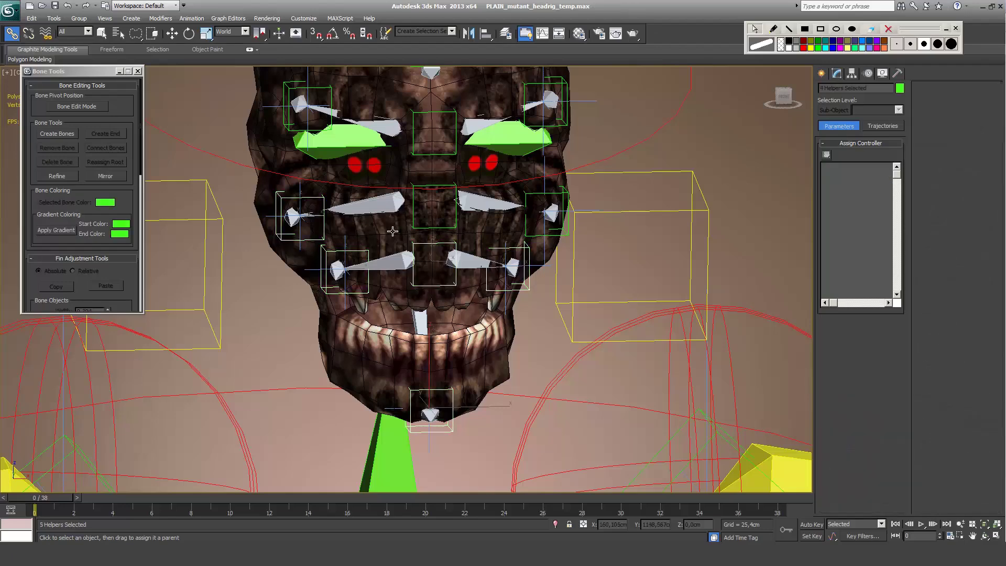
left_click(412, 223, "ctrl")
middle_click_drag(411, 222, 404, 320)
left_click(324, 222, "ctrl")
left_click(443, 244, "ctrl")
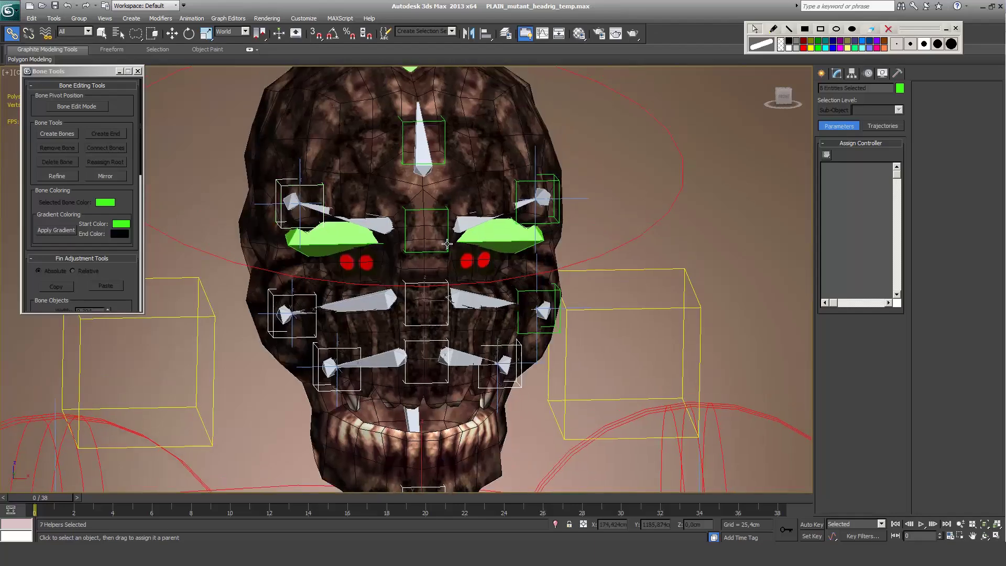
left_click(444, 249, "ctrl")
left_click(446, 173, "ctrl")
key("F3")
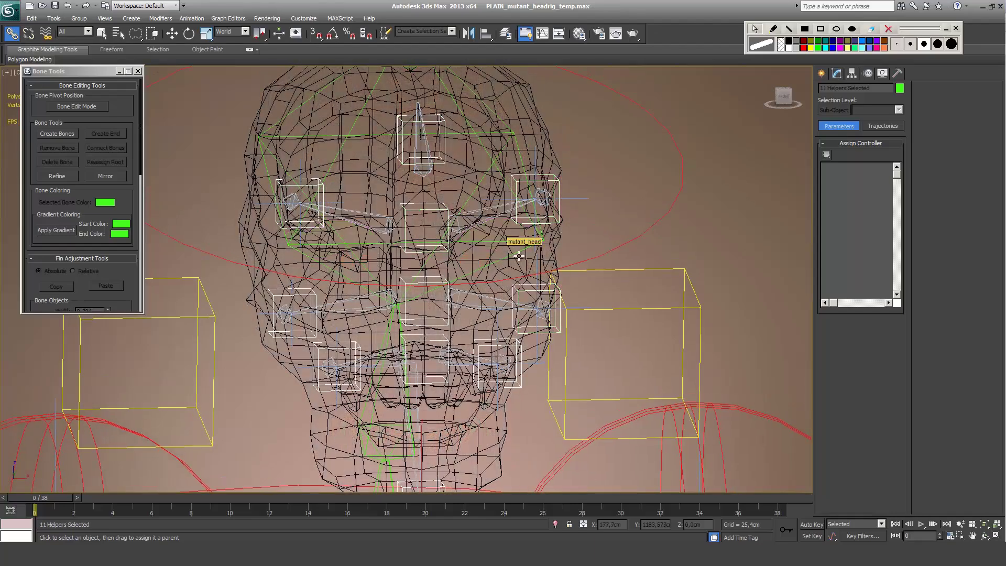
left_click(555, 286, "ctrl")
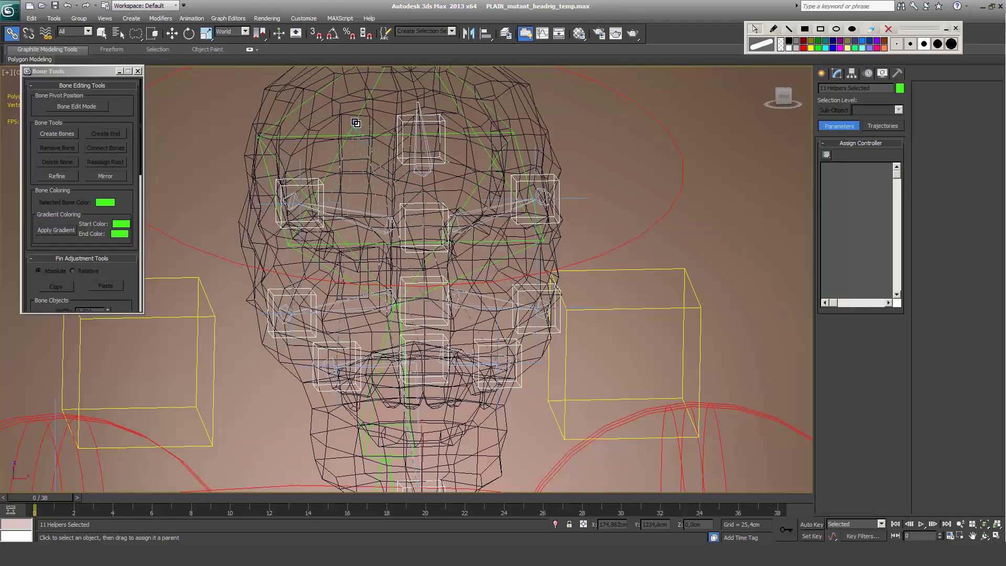
Step: Rotate the Head_turn control to test whether the facial bones and helpers follow the head
left_click(655, 221)
scroll(646, 206, "down", 3)
key("e")
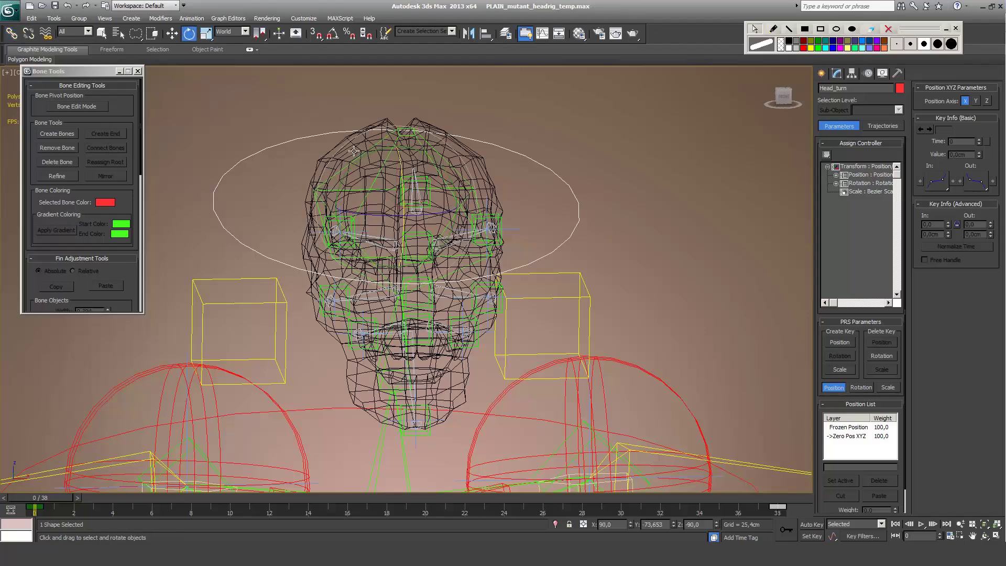
left_click_drag(359, 177, 565, 143)
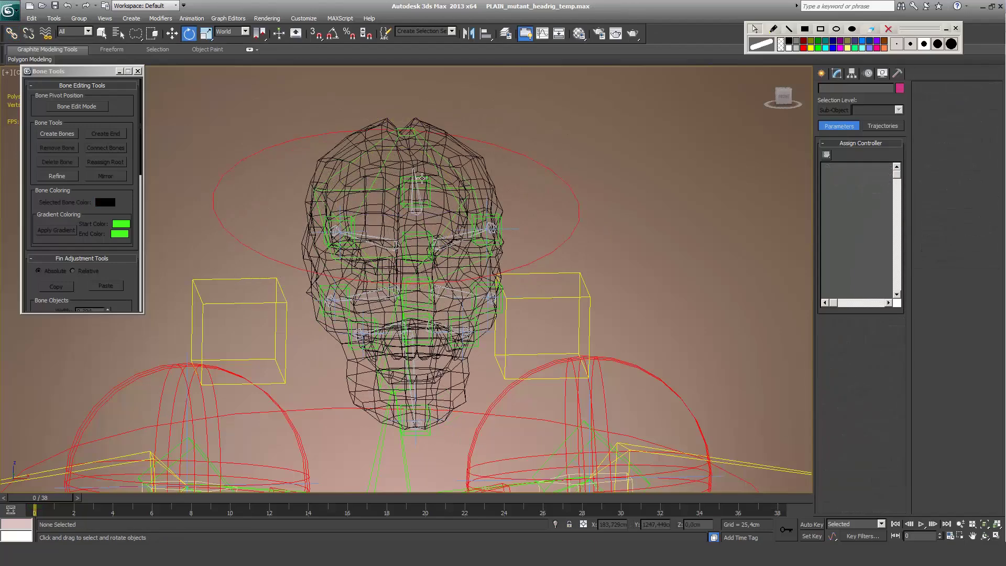
Step: Select all the head's rig objects together and exclude the head mesh from the selection
scroll(345, 213, "up", 5)
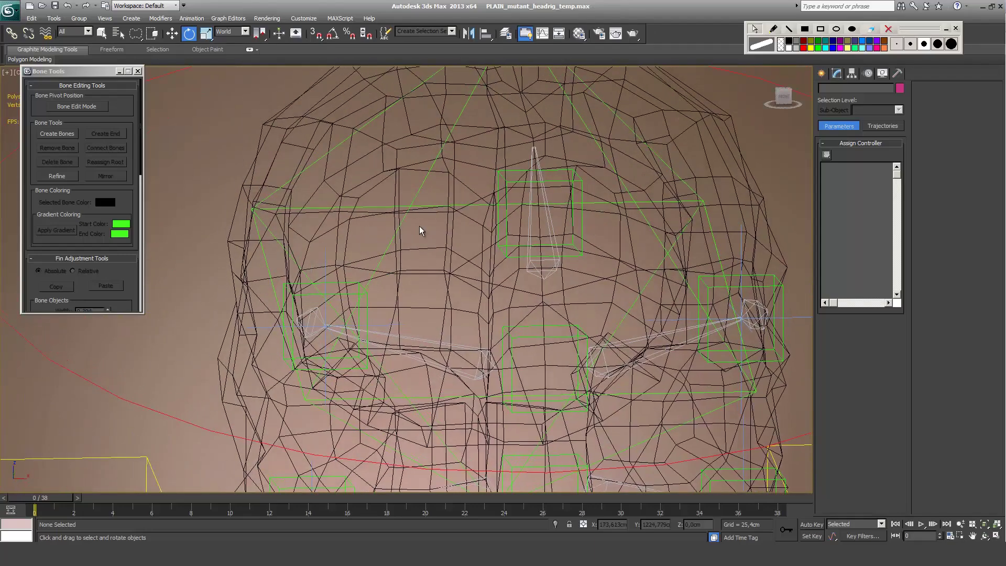
key("ctrl+a")
scroll(419, 221, "down", 8)
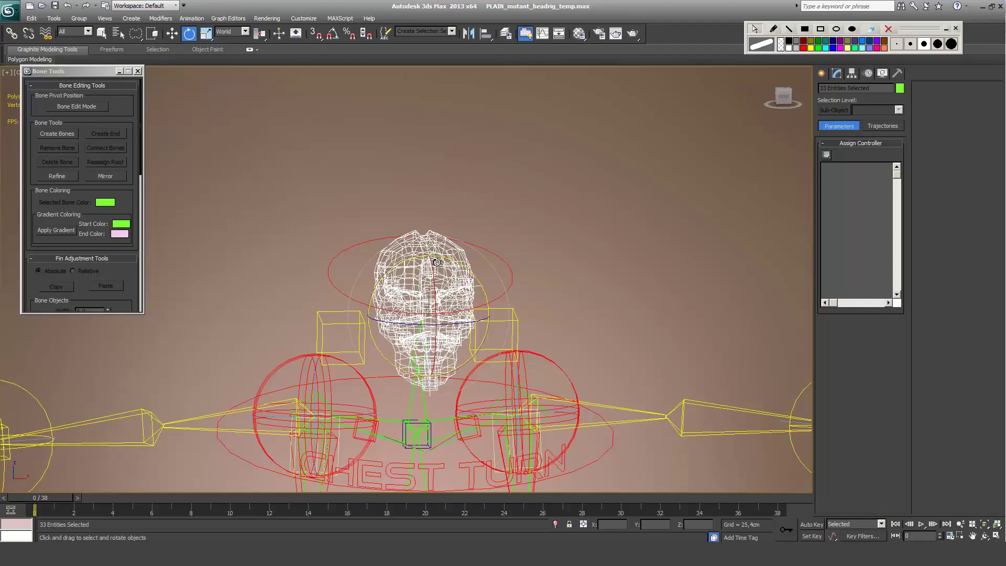
right_click(434, 259)
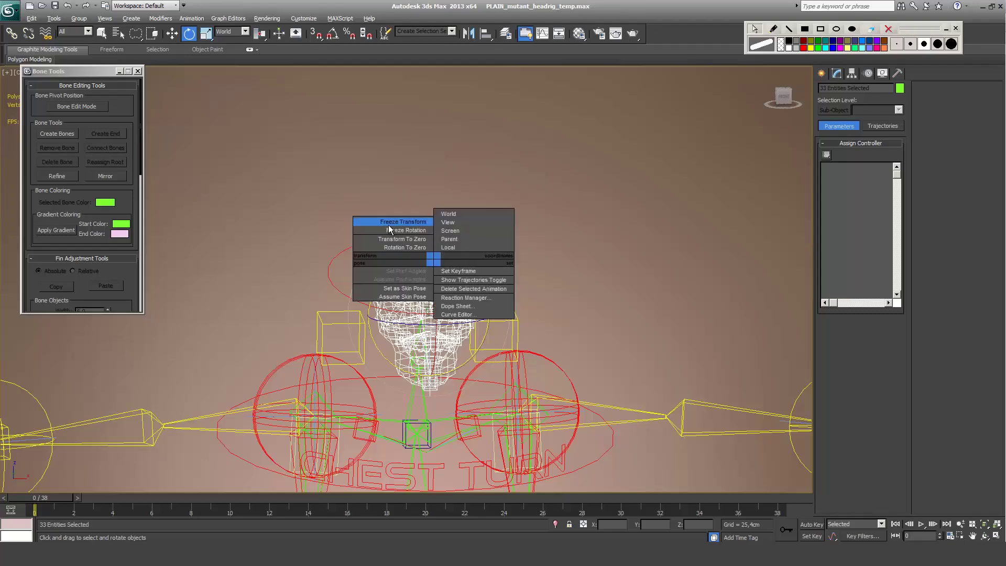
left_click(608, 255)
scroll(586, 377, "up", 8)
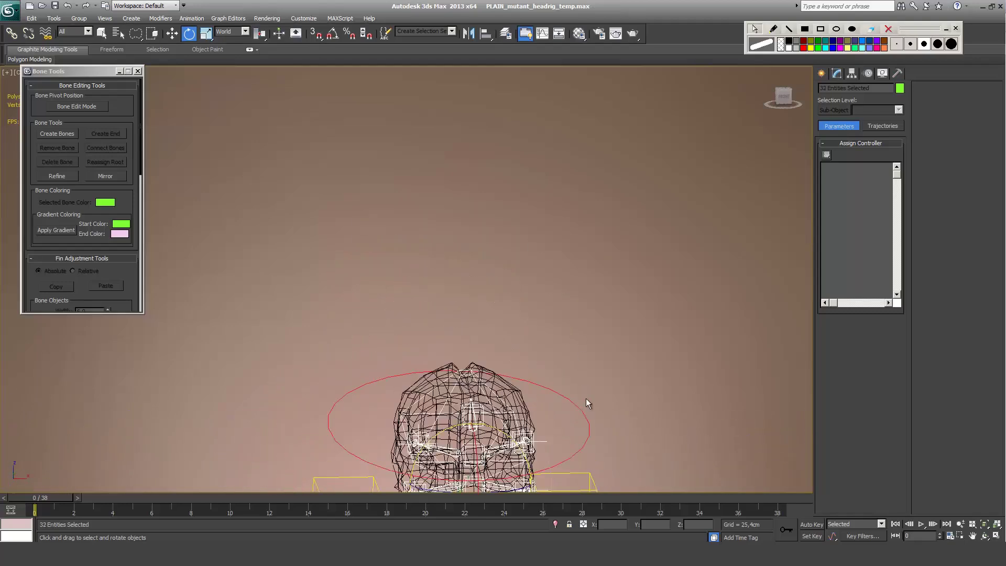
middle_click_drag(587, 401, 514, 266)
Step: Exclude the head bone from the selection and freeze the rotation of the remaining head rig objects
right_click(456, 373)
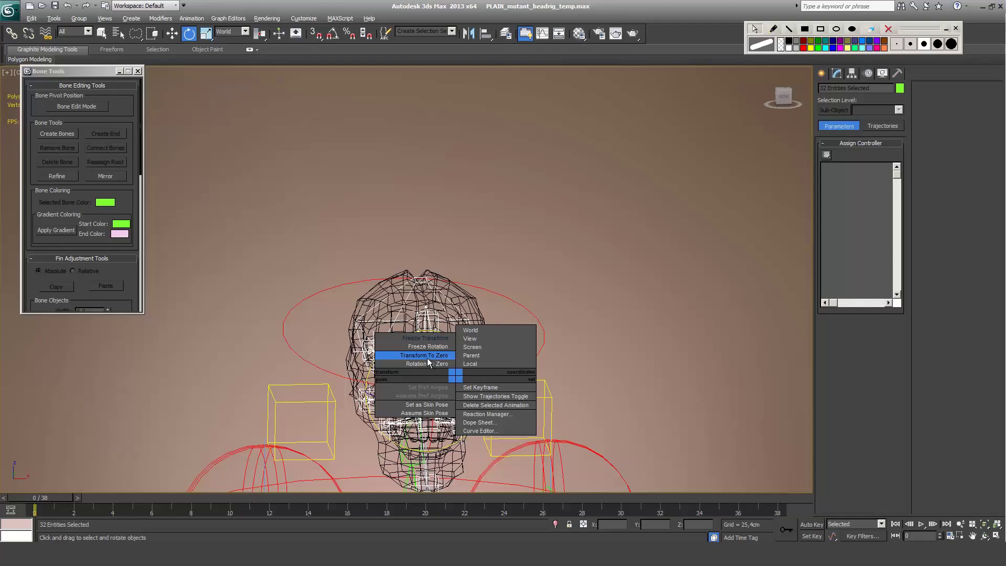
right_click(432, 299)
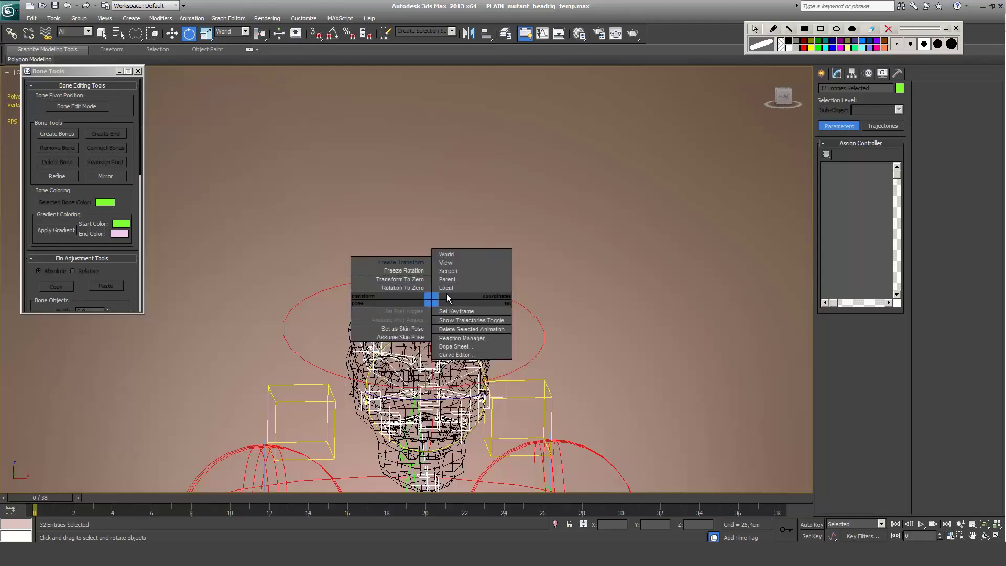
left_click(249, 327)
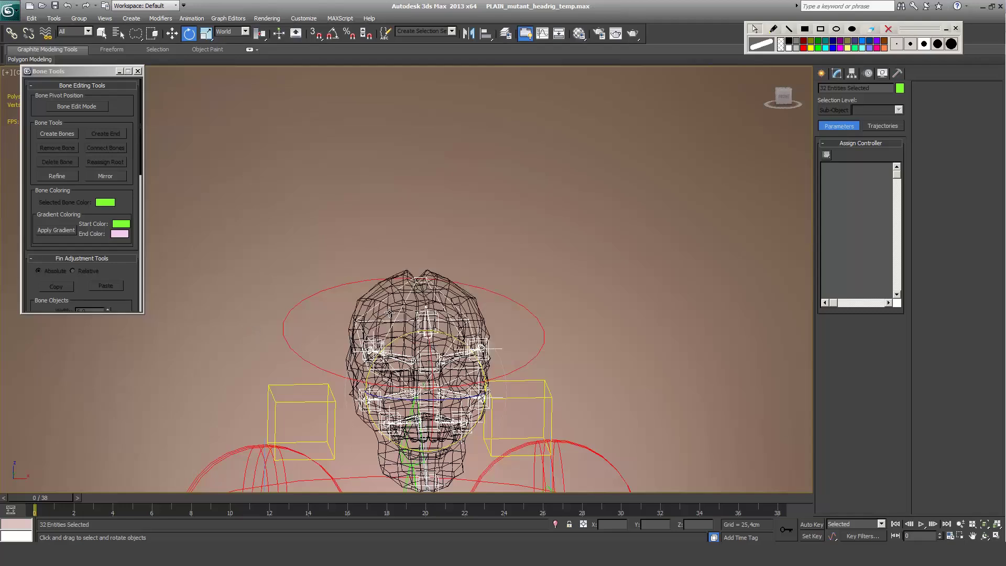
left_click(400, 315, "alt")
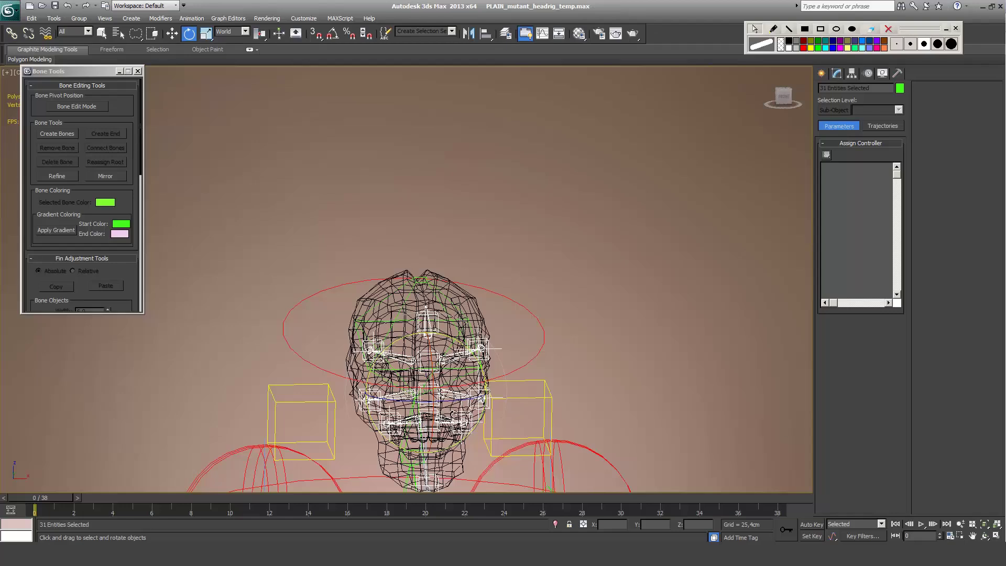
right_click(532, 240)
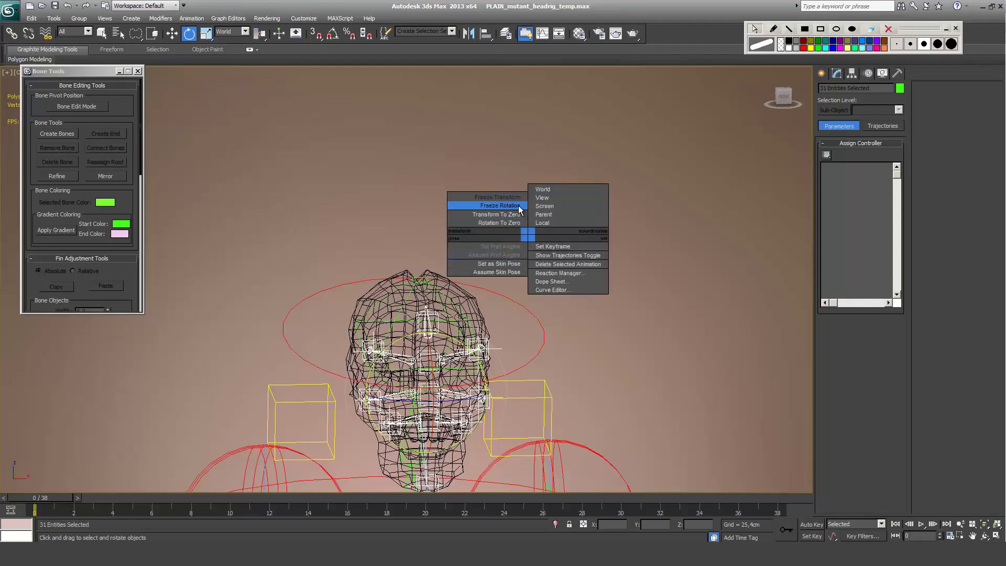
left_click(498, 206)
left_click(539, 330)
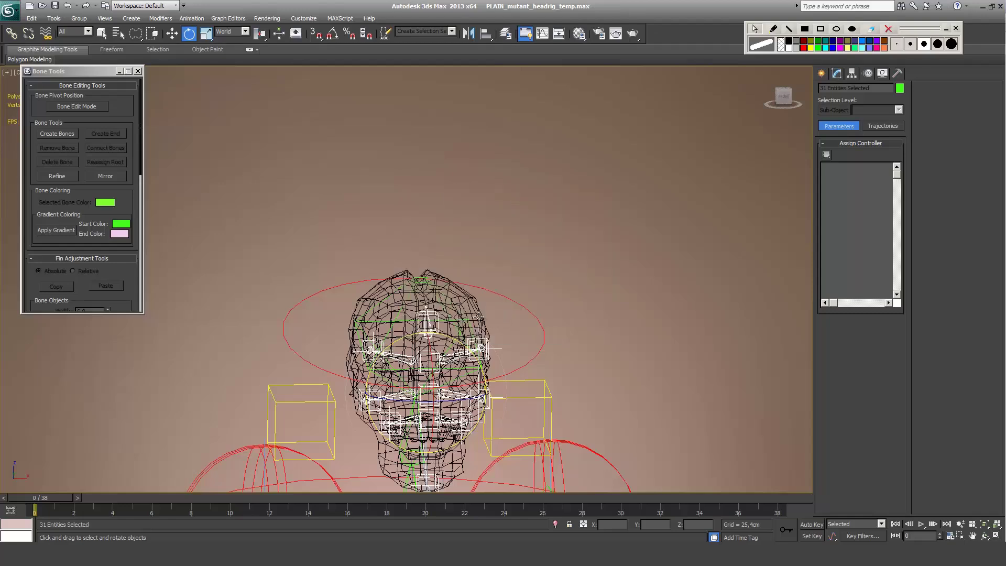
Step: Return the scene to shaded display, select the eight forehead, brow, cheek and jaw bones, and save them as selection set 1
left_click(480, 315)
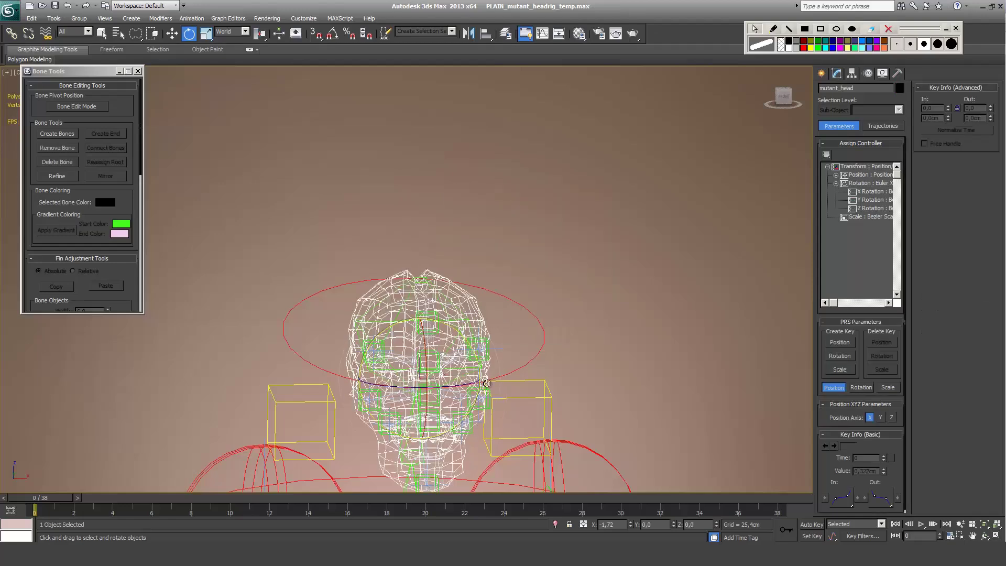
key("F3")
scroll(505, 362, "up", 5)
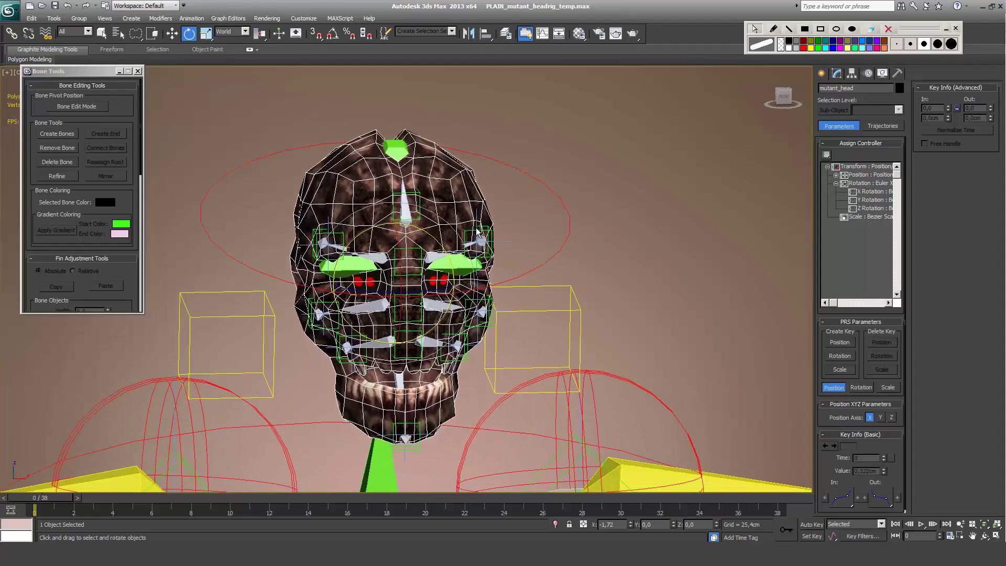
left_click(445, 253)
left_click(405, 194, "ctrl")
left_click(368, 248, "ctrl")
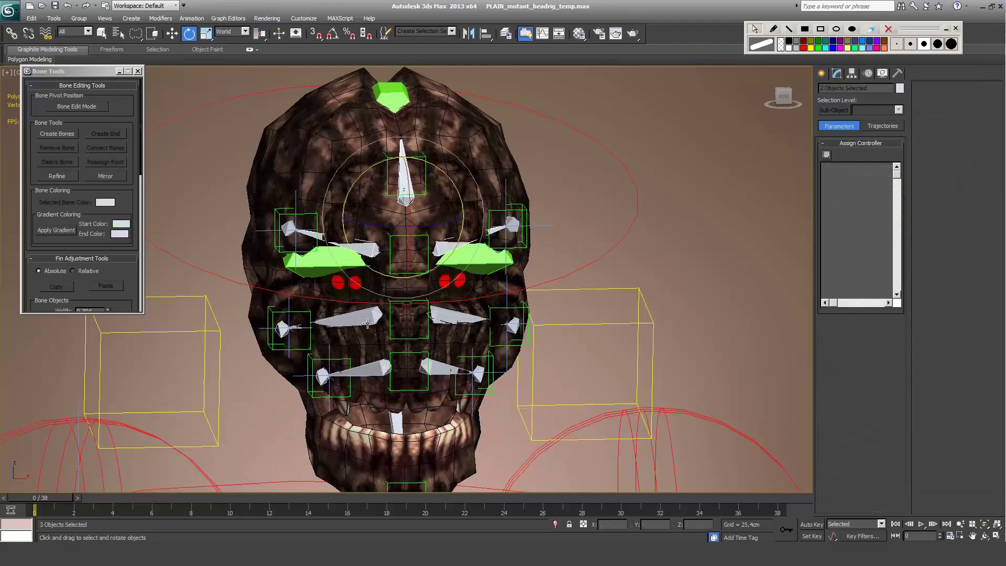
left_click(356, 326, "ctrl")
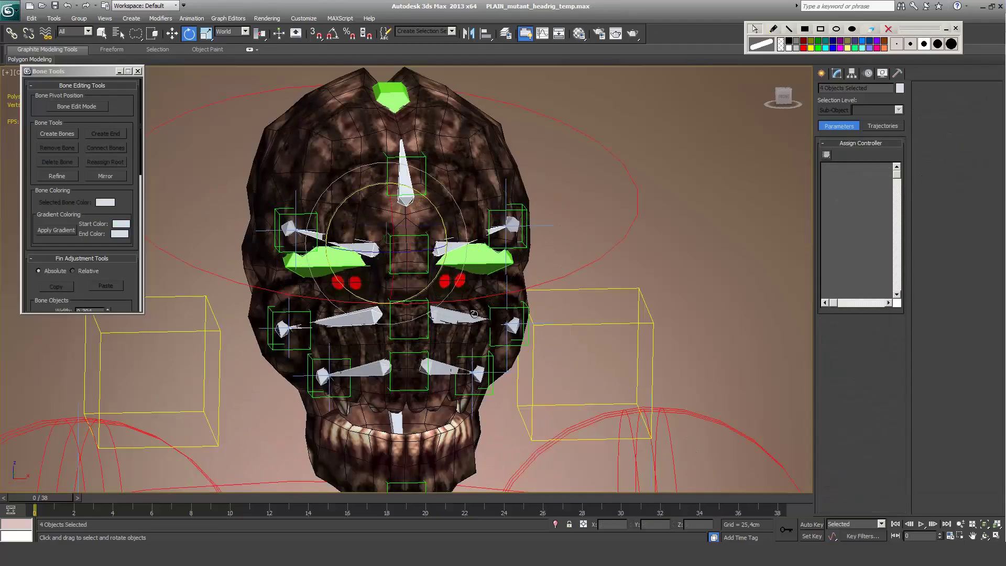
left_click(445, 321, "ctrl")
left_click(437, 370, "ctrl")
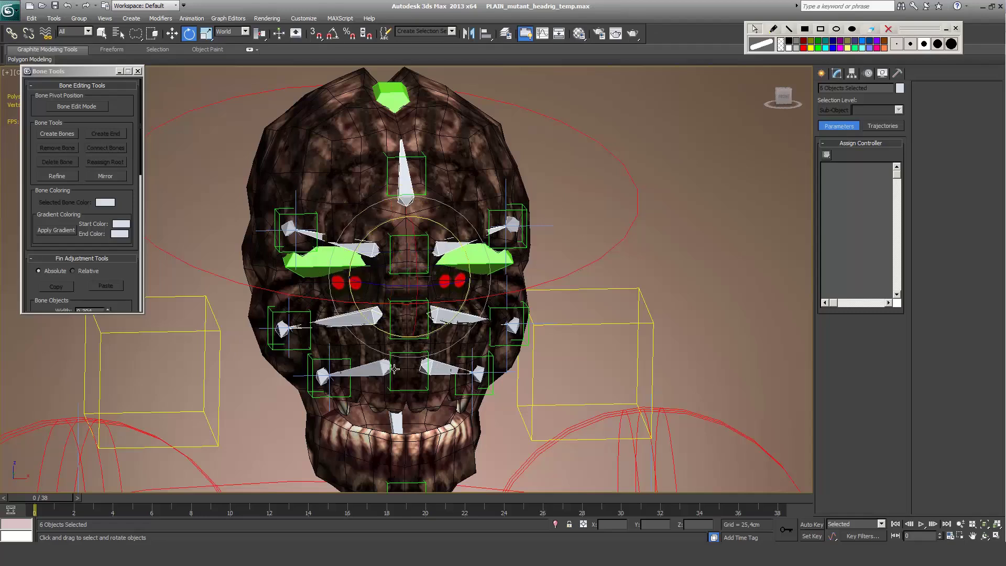
left_click(364, 371, "ctrl")
left_click(395, 425, "ctrl")
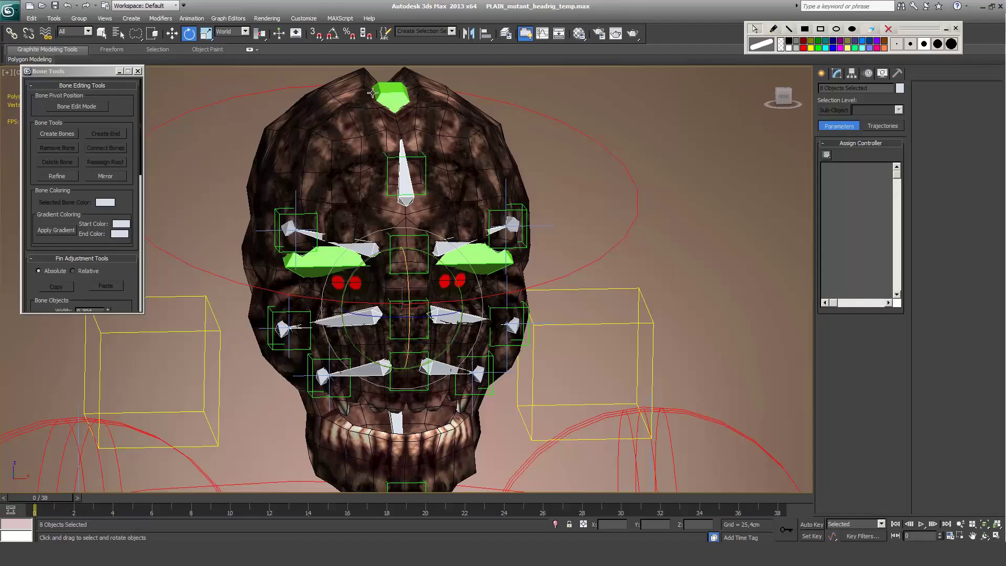
left_click(526, 33)
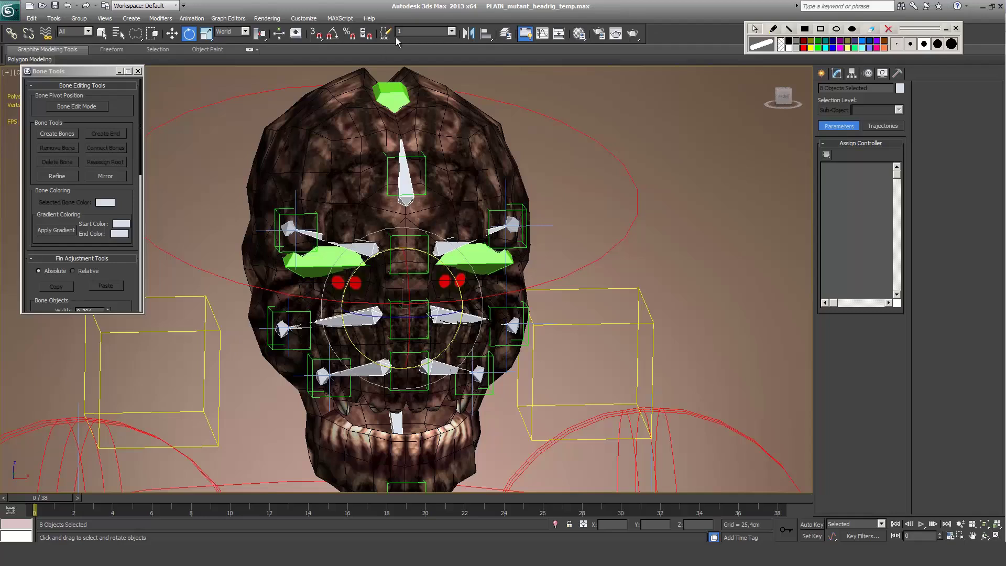
Step: Apply a Skin modifier to the mutant_head mesh
left_click(468, 169)
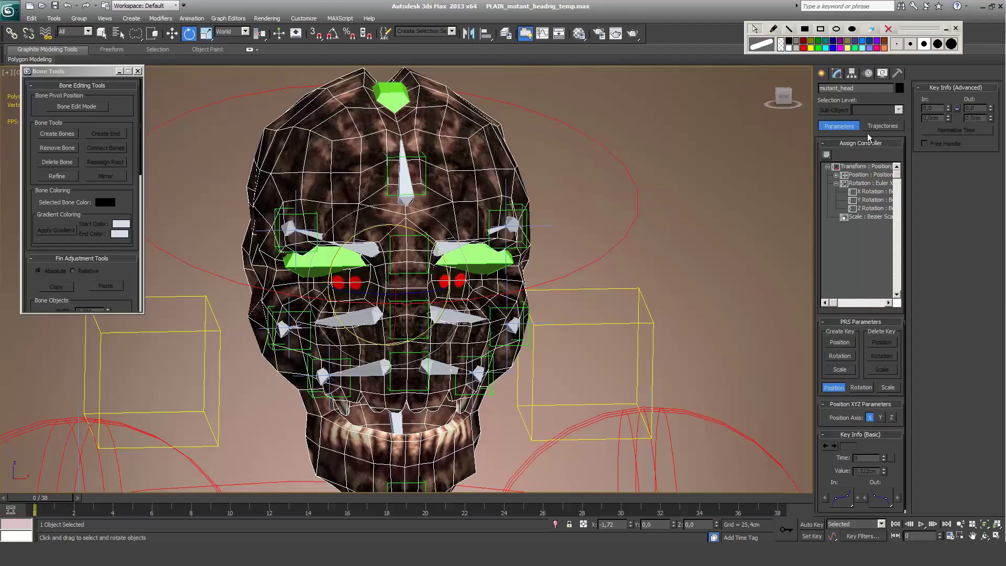
left_click(837, 73)
left_click(860, 102)
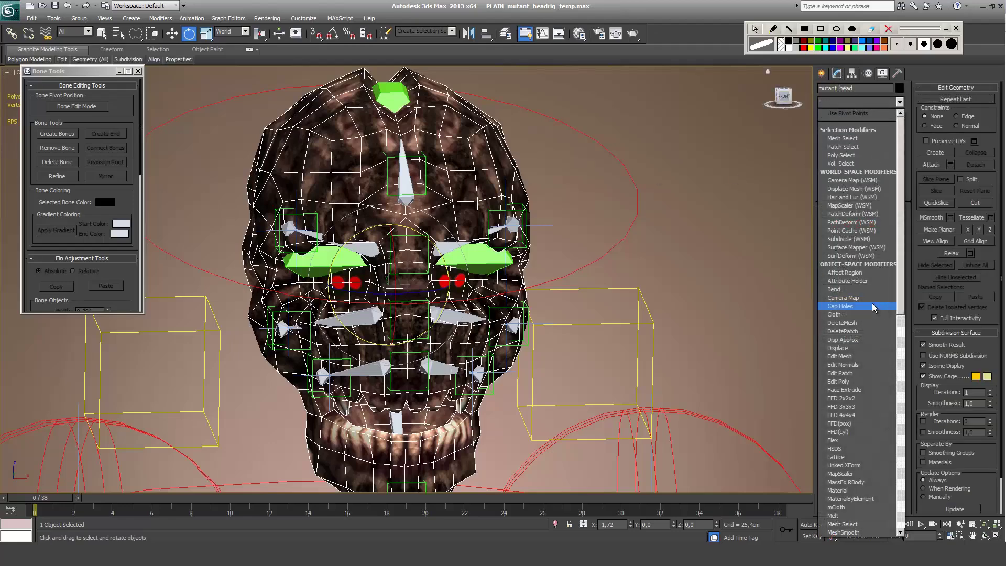
scroll(873, 308, "down", 2)
left_click(839, 264)
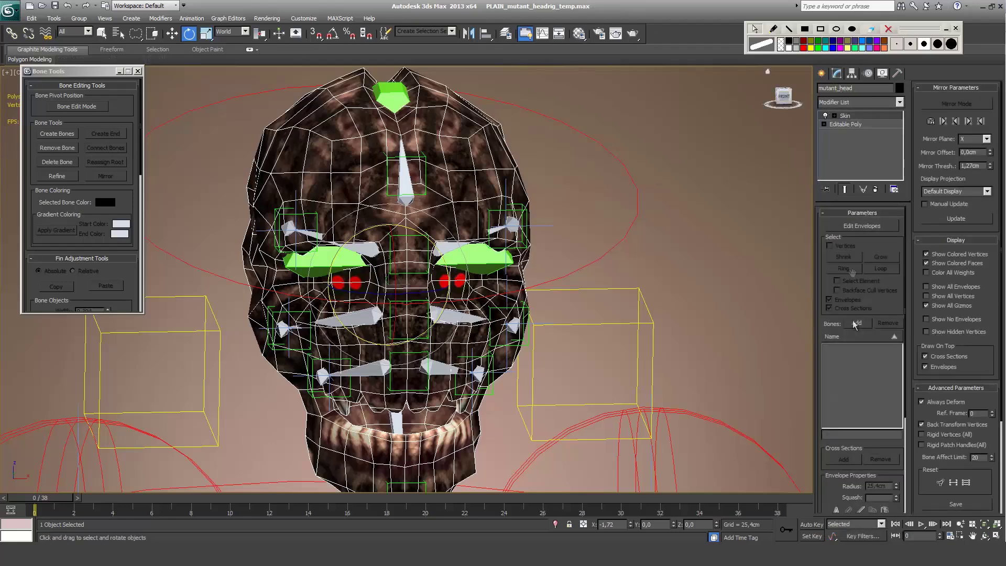
Step: Add the eight facial bones from selection set 1 and mutant_head_bone to the Skin modifier
left_click(857, 324)
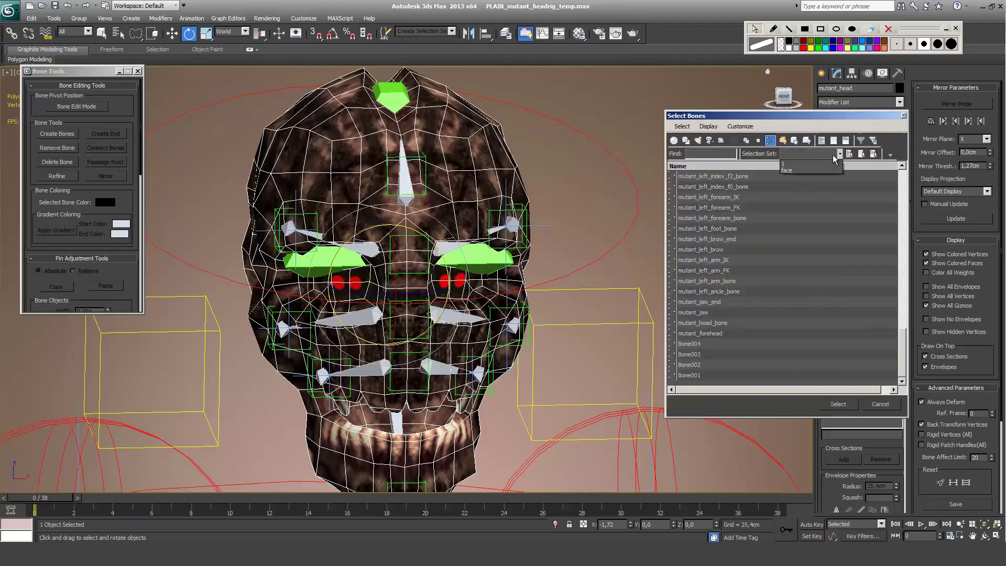
left_click(842, 404)
left_click(858, 323)
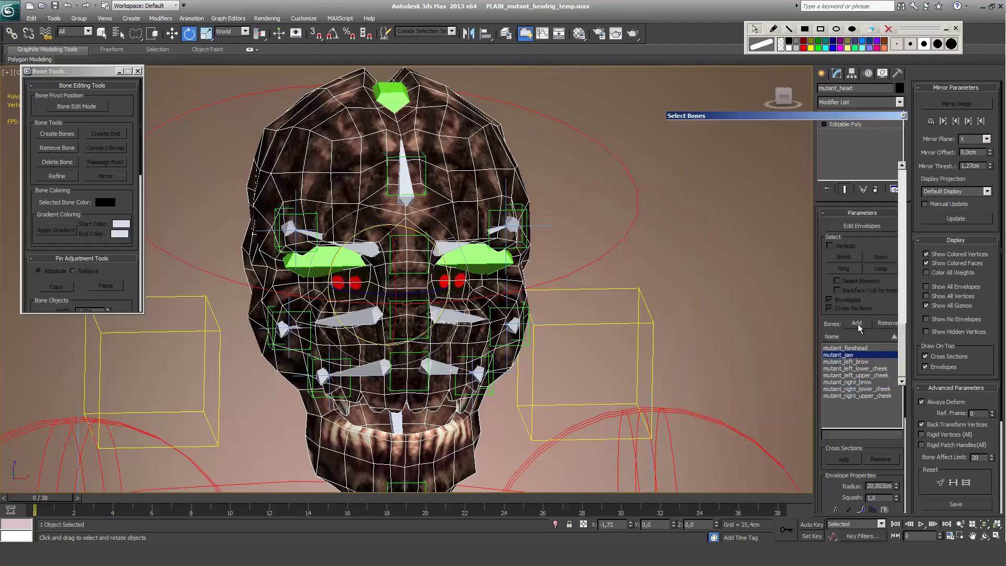
left_click(703, 333)
left_click(838, 404)
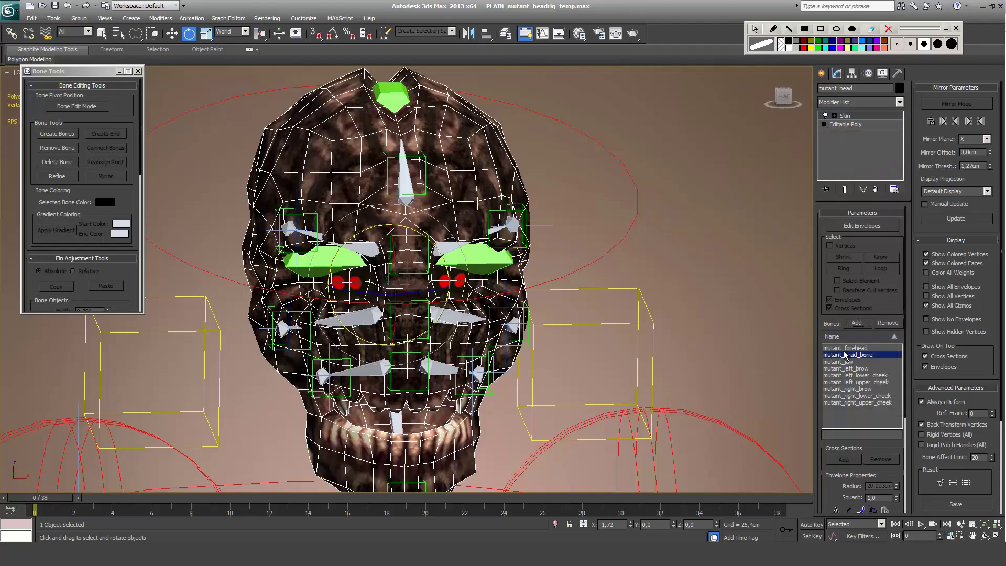
Step: Enter envelope editing with vertex selection enabled, hide the envelopes and set the bone affect limit to 4
left_click(850, 227)
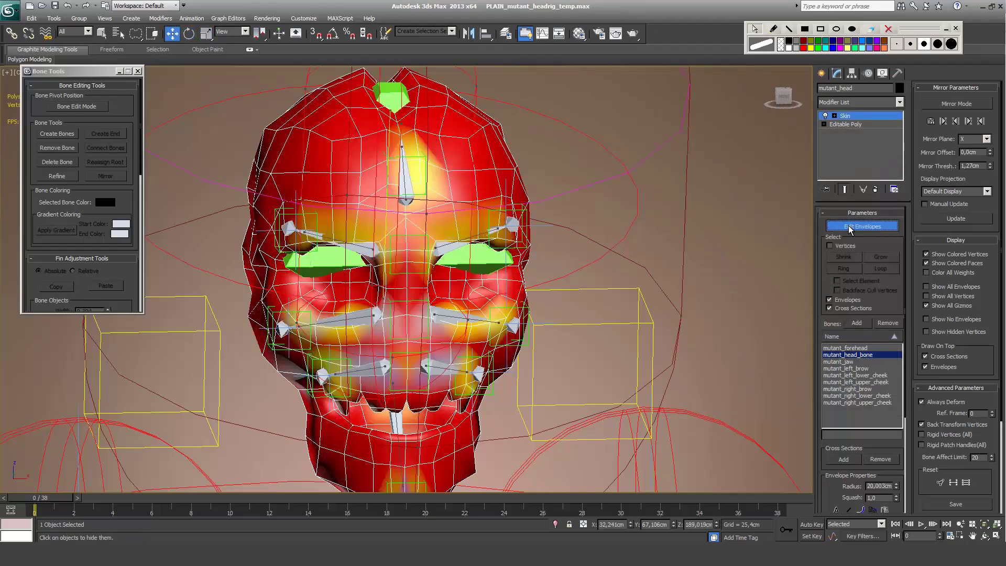
left_click(831, 246)
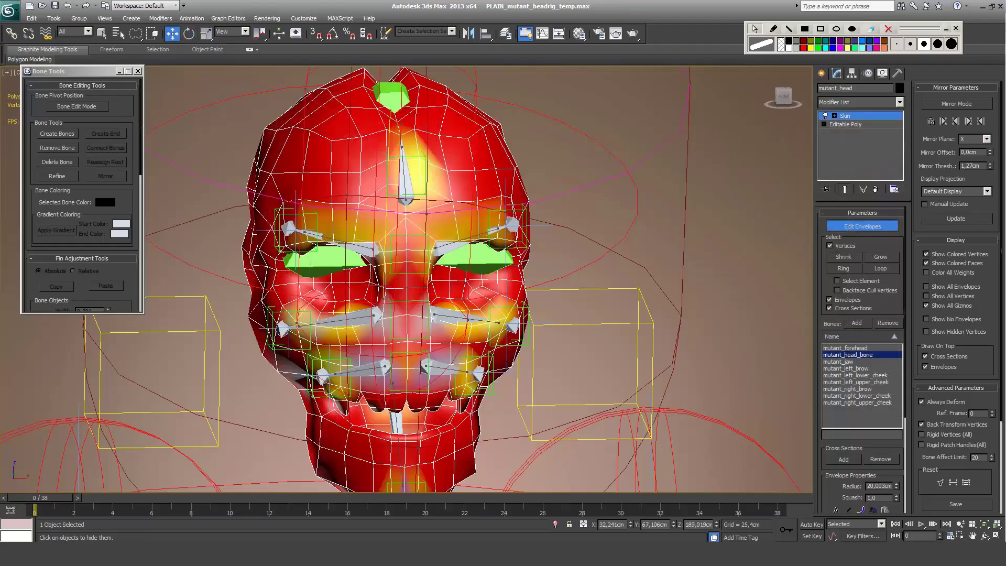
left_click(929, 321)
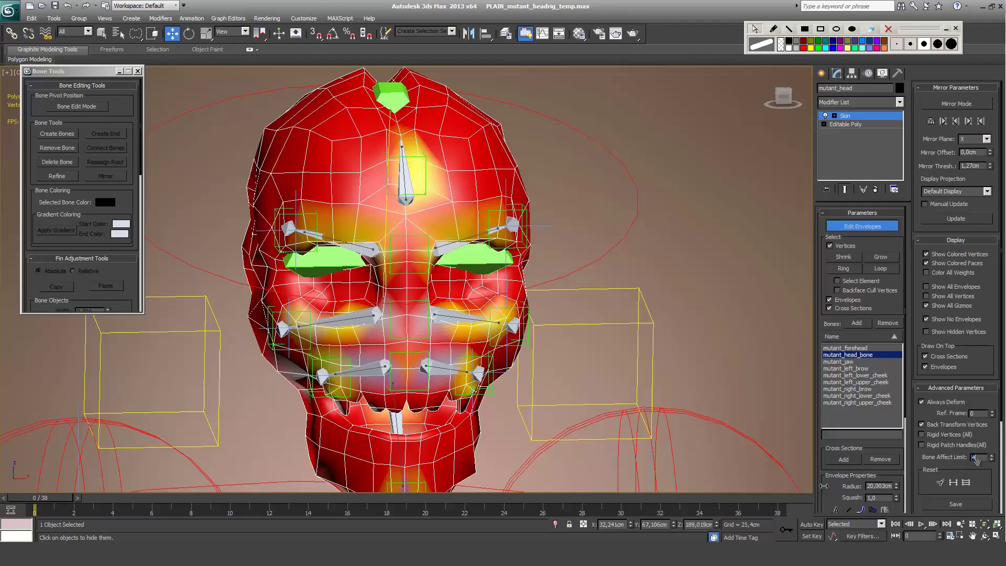
Step: Weight all vertices of the head mesh fully to mutant_head_bone and leave envelope editing
middle_click_drag(555, 353, 569, 324)
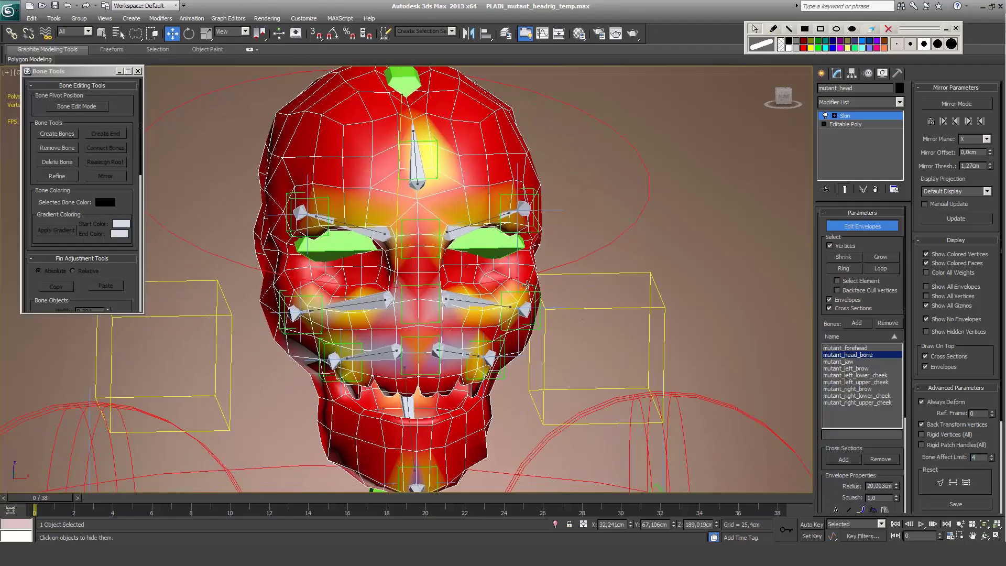
scroll(865, 443, "down", 4)
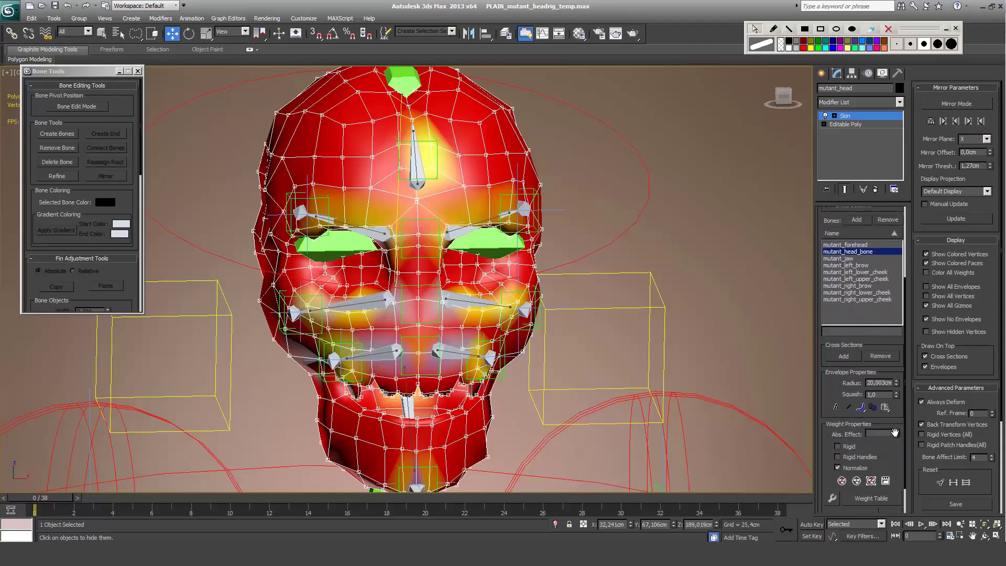
middle_click_drag(597, 367, 636, 388)
left_click(851, 220)
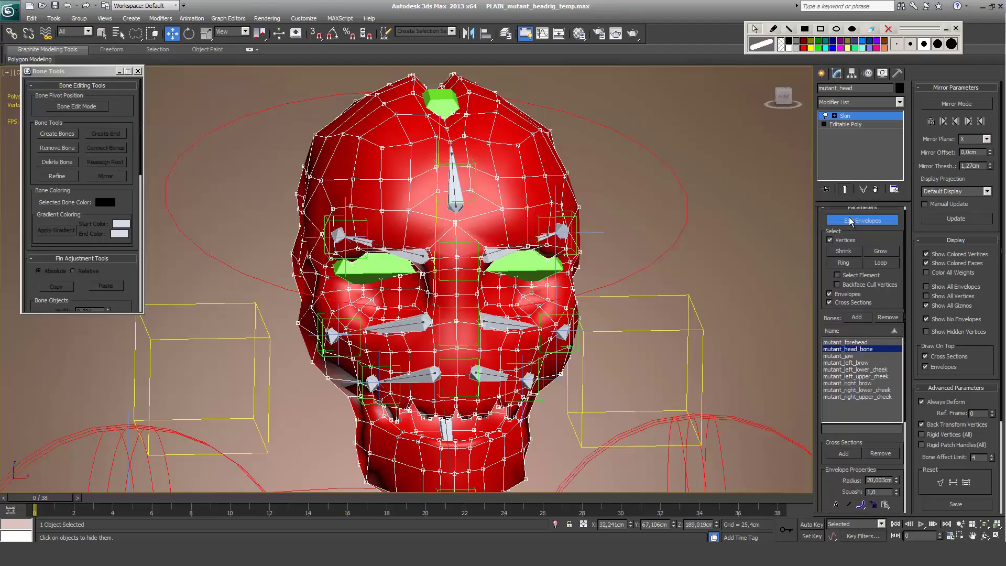
left_click(854, 222)
Step: Turn on Auto Key, go to frame 20 and raise the two outer brow helpers about 1.85 cm
left_click(576, 217)
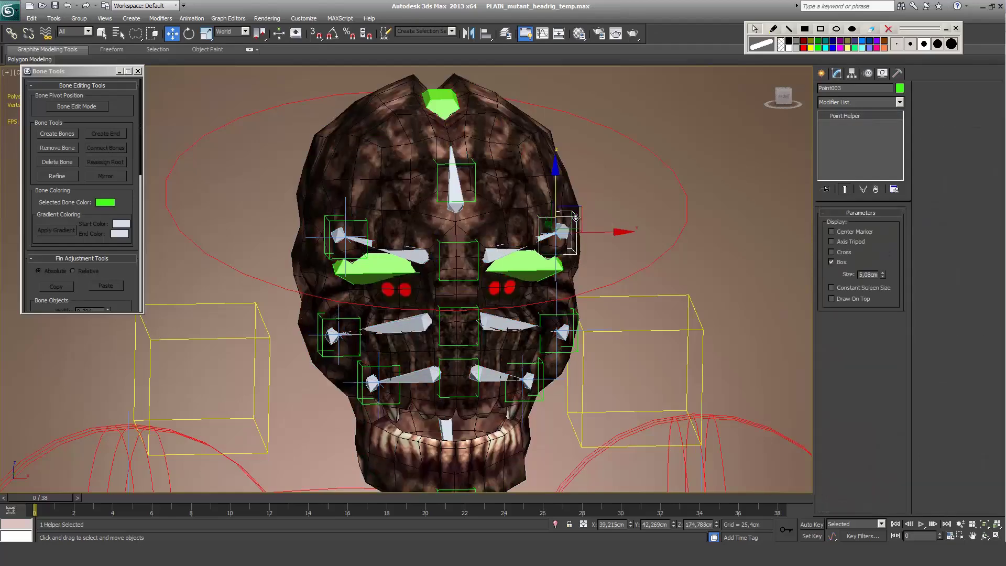
left_click(325, 225, "ctrl")
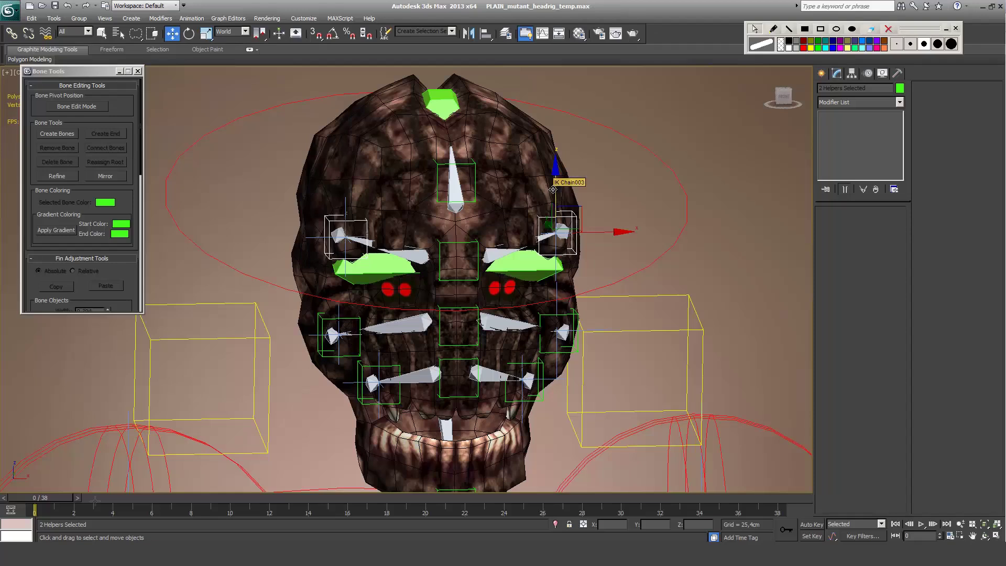
key("n")
key("q")
left_click_drag(47, 500, 431, 498)
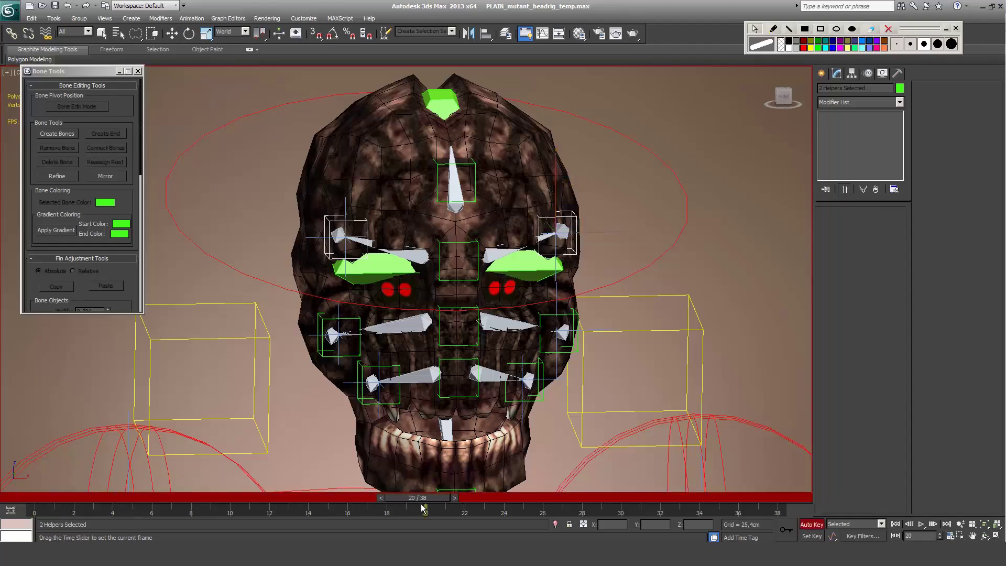
key("w")
left_click_drag(556, 187, 560, 159)
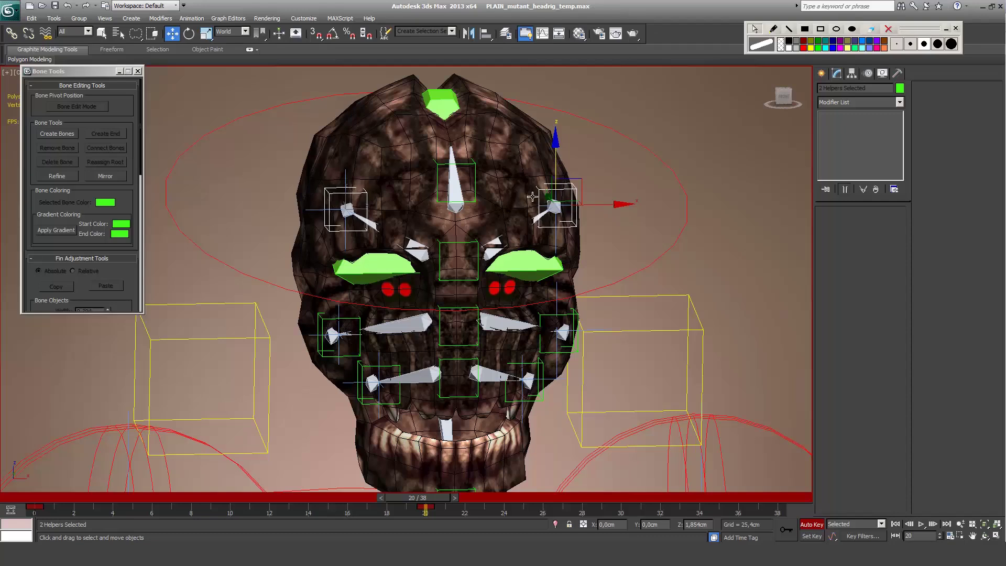
Step: Lower the central brow helper and the central upper-cheek helper slightly at frame 20
left_click(449, 244)
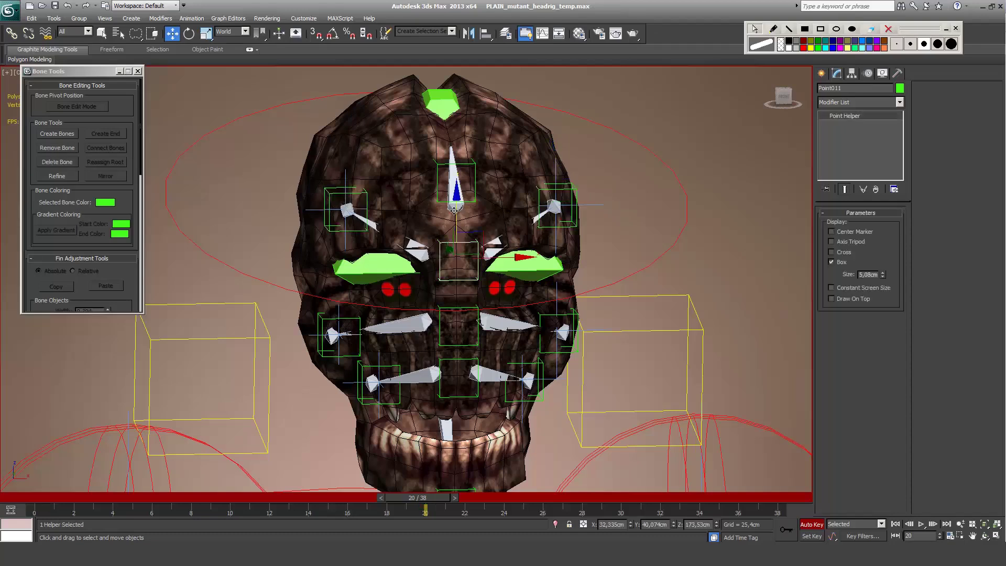
left_click_drag(454, 211, 454, 228)
left_click(454, 315)
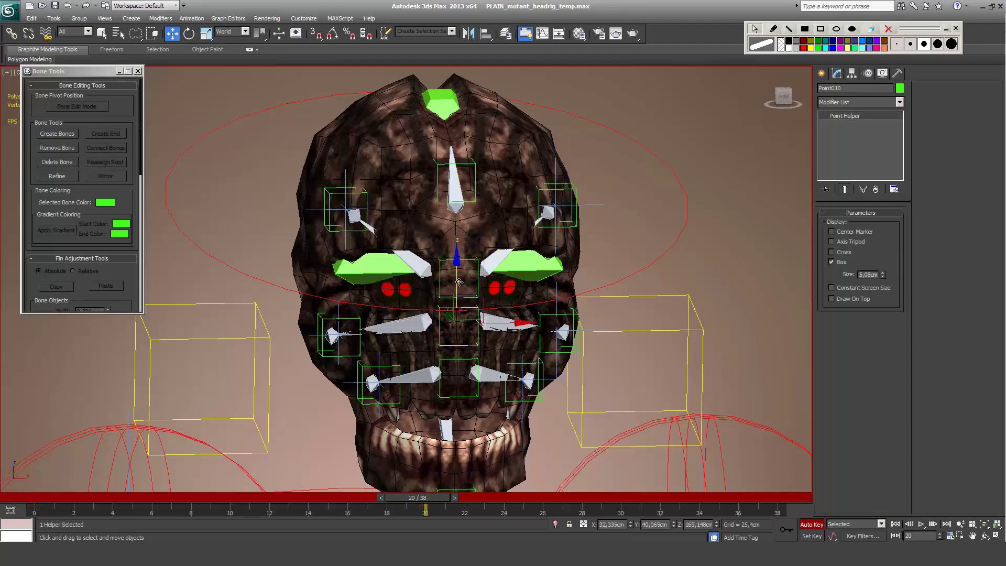
left_click_drag(459, 282, 460, 299)
Step: Select both outer upper-cheek helpers and raise them slightly at frame 20
left_click(558, 331)
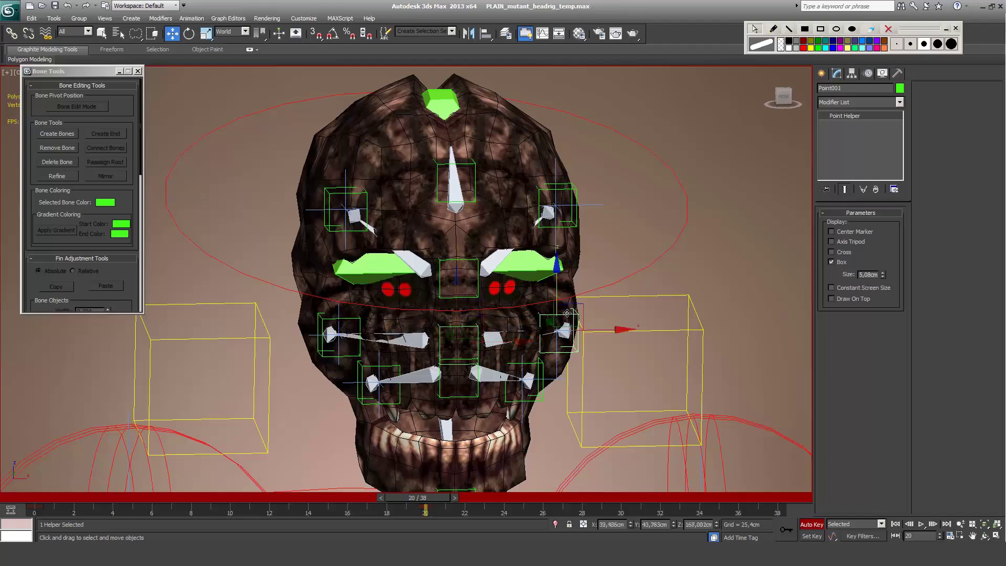
left_click(356, 318, "ctrl")
left_click_drag(549, 281, 560, 264)
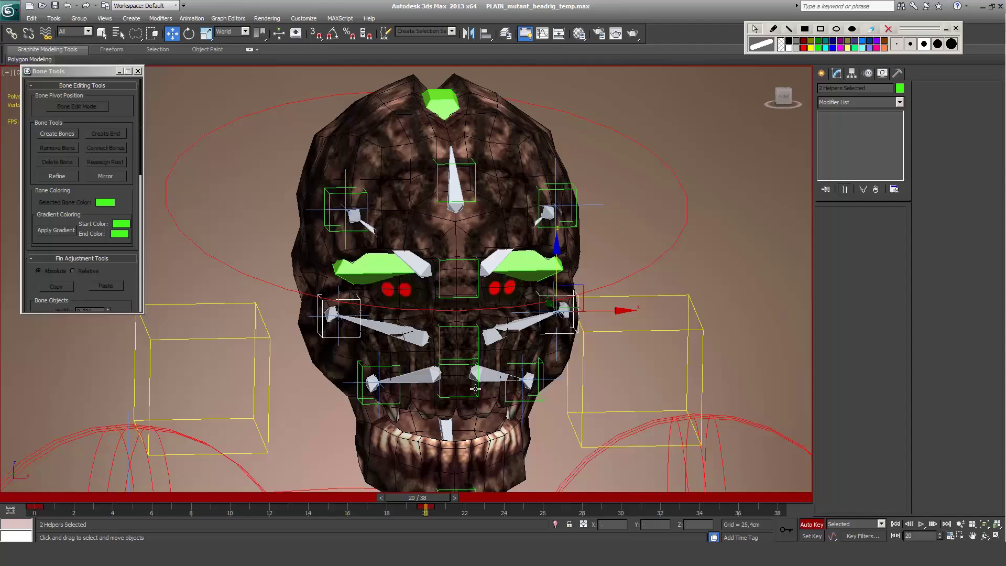
Step: At frame 20, lower the central lower-cheek helper about 1.11 cm and move both outer lower-cheek helpers down slightly
left_click(457, 328)
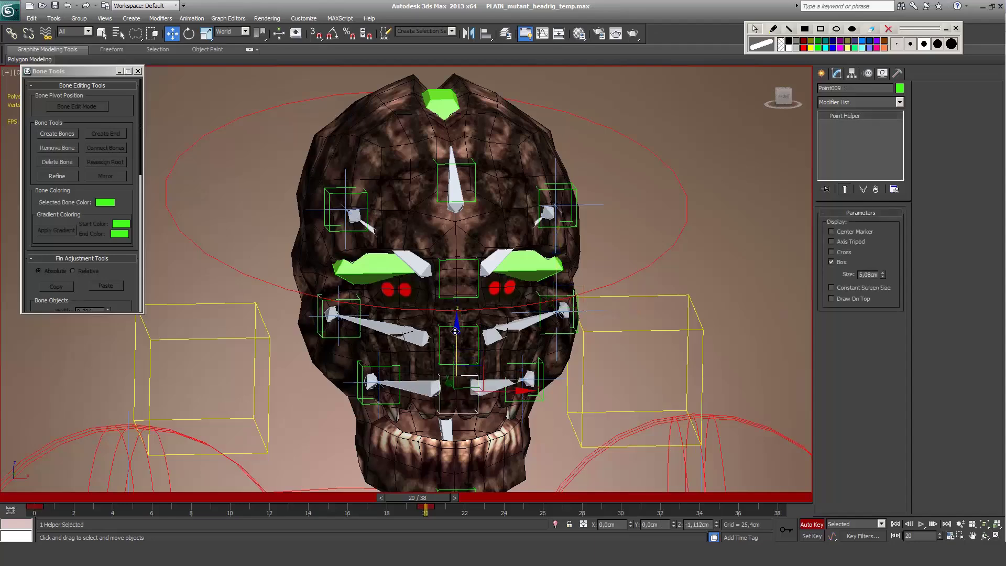
left_click(530, 375)
left_click(393, 371, "ctrl")
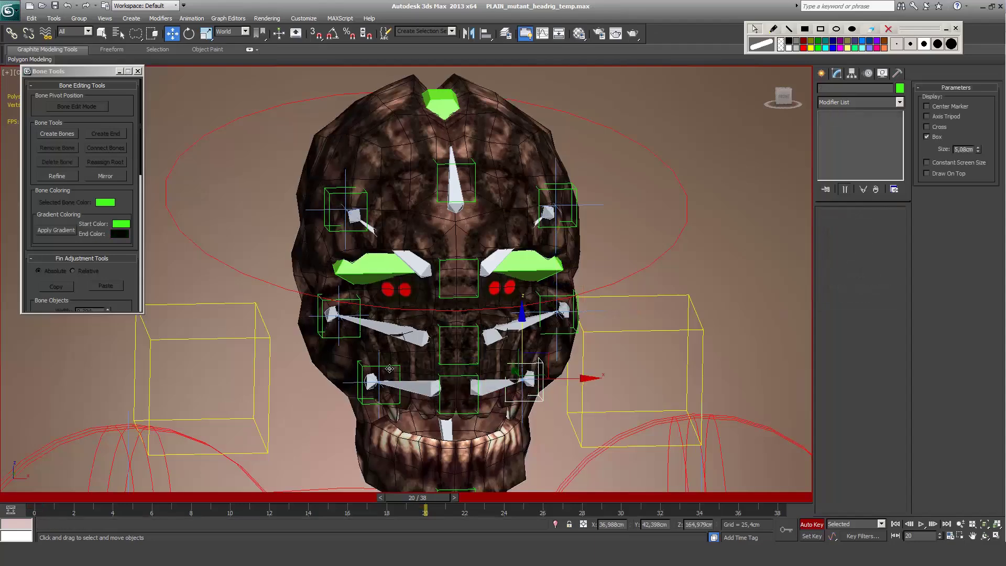
middle_click_drag(392, 371, 500, 334, "alt")
left_click_drag(499, 337, 500, 346)
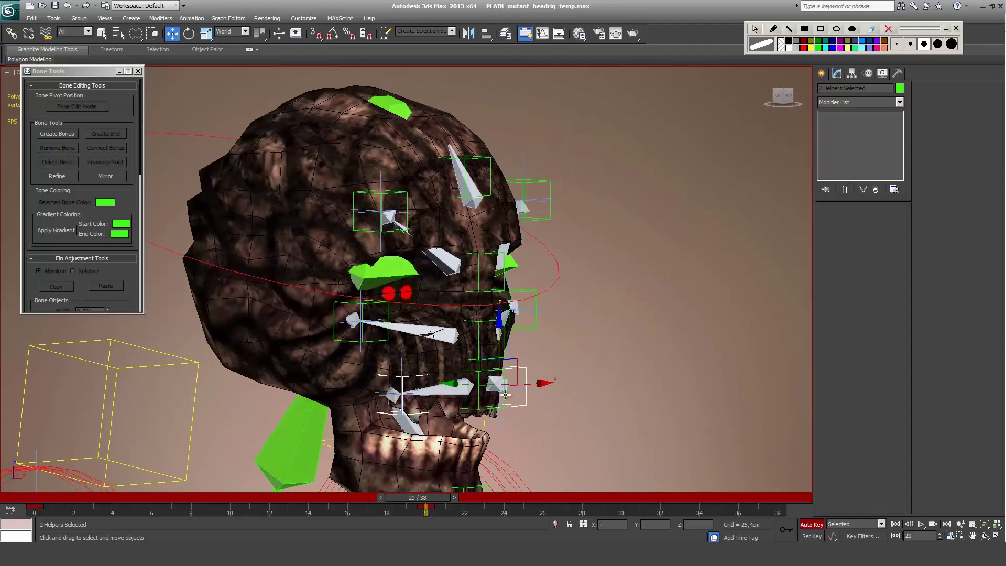
Step: Move the jaw helper well back and slightly down at frame 20 to pose the jaw open
middle_click_drag(535, 381, 536, 294)
left_click(482, 398)
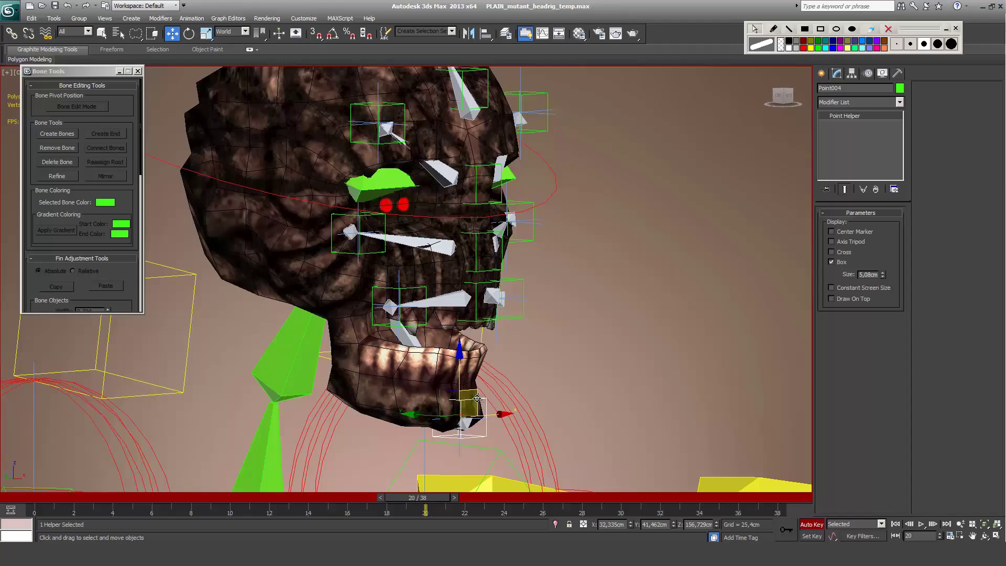
middle_click_drag(482, 398, 528, 404, "alt")
left_click_drag(461, 415, 290, 427)
Step: Select all nine facial helpers and copy their frame 0 keys to frame 38
left_click(522, 342)
left_click(454, 323)
left_click(499, 251, "ctrl")
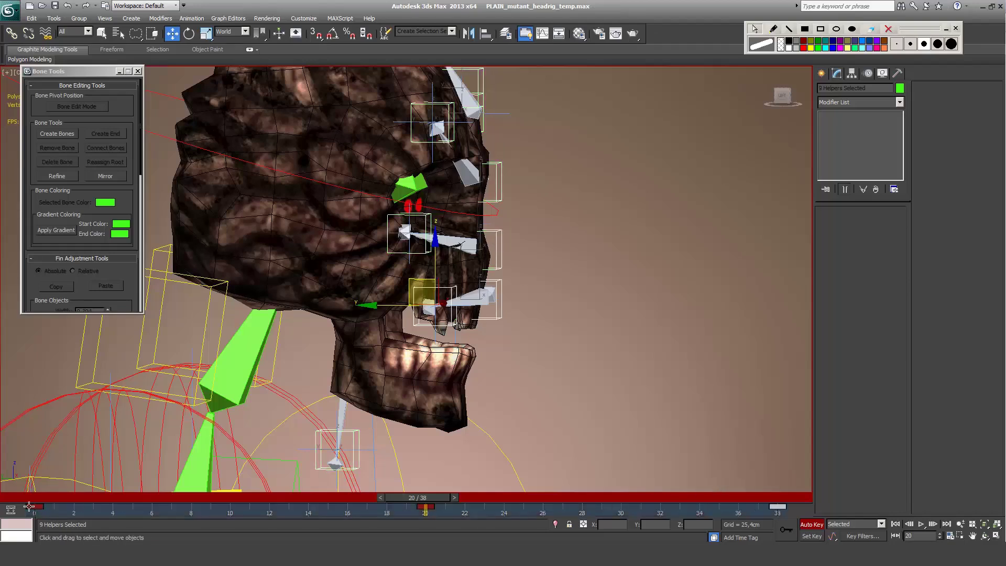
mouse_move(451, 498)
left_mouse_down()
mouse_move(413, 514)
mouse_move(181, 511)
mouse_move(450, 498)
left_mouse_up()
key("f")
key("w")
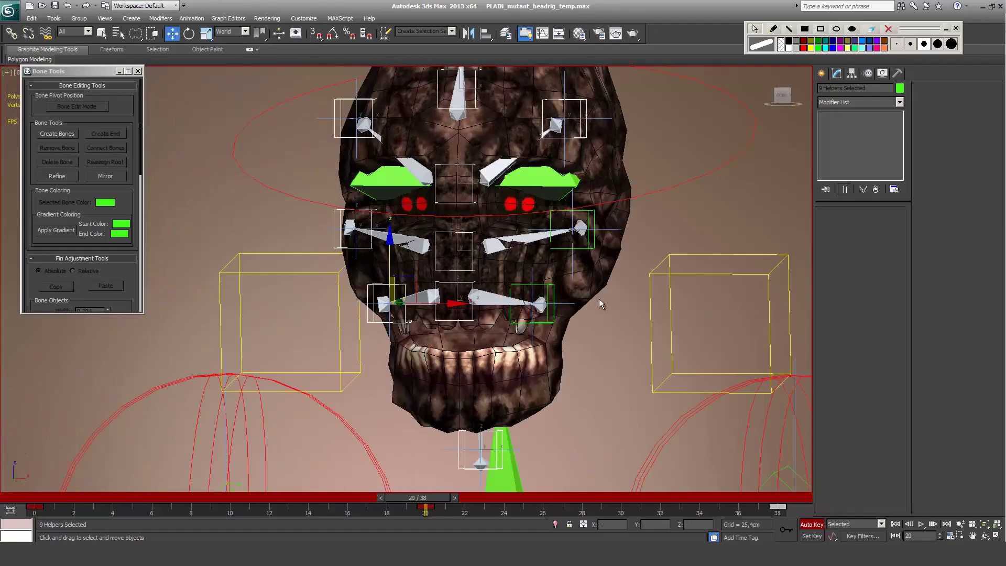
Step: Start envelope editing on the mutant_head Skin with mutant_jaw as the active bone, and switch the selection region to lasso
left_click(600, 277)
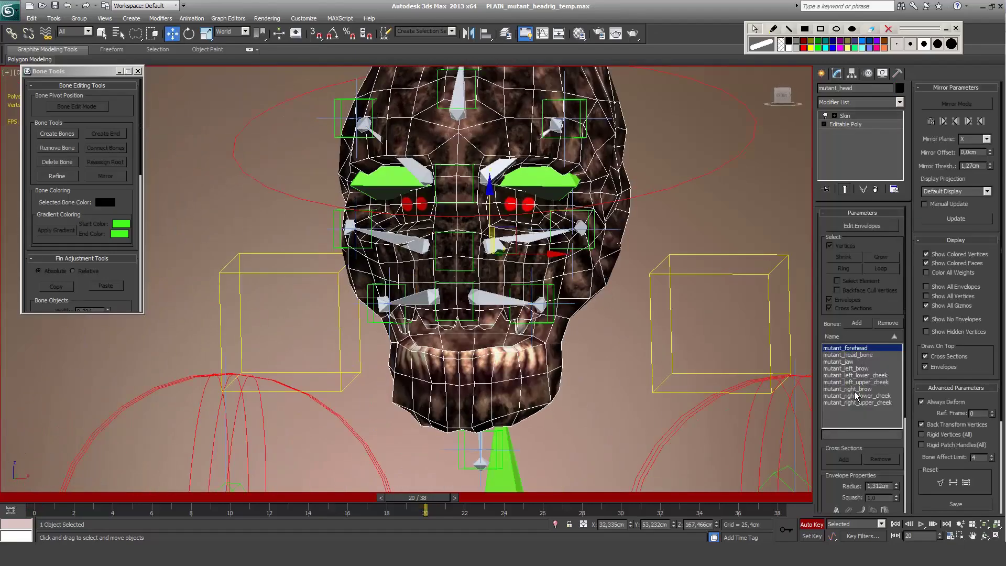
left_click(854, 361)
mouse_move(762, 406)
middle_mouse_down("alt")
mouse_move(762, 382)
mouse_move(797, 346)
mouse_move(839, 246)
middle_mouse_up("alt")
left_click(854, 226)
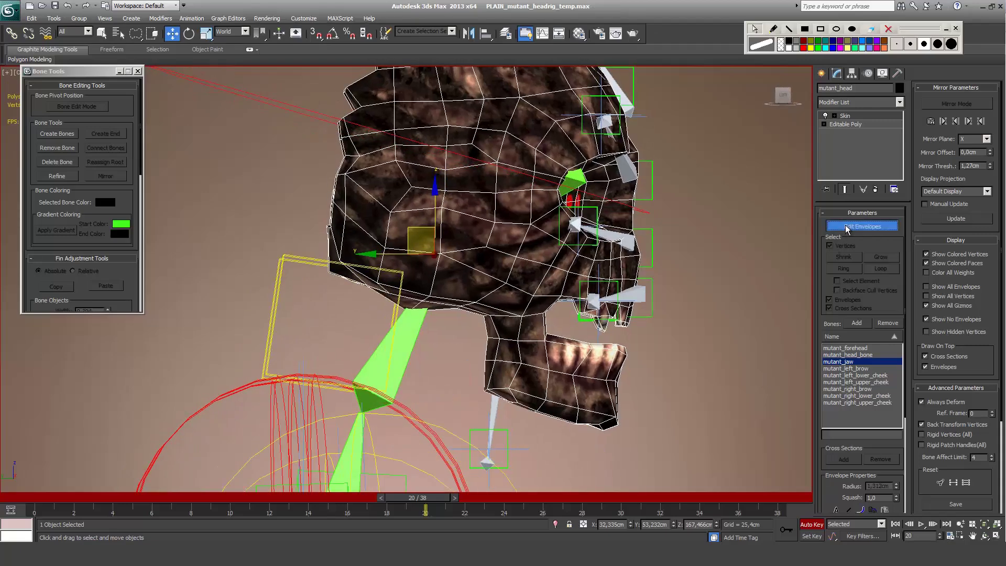
mouse_move(136, 33)
left_mouse_down()
mouse_move(145, 41)
mouse_move(142, 104)
left_mouse_up()
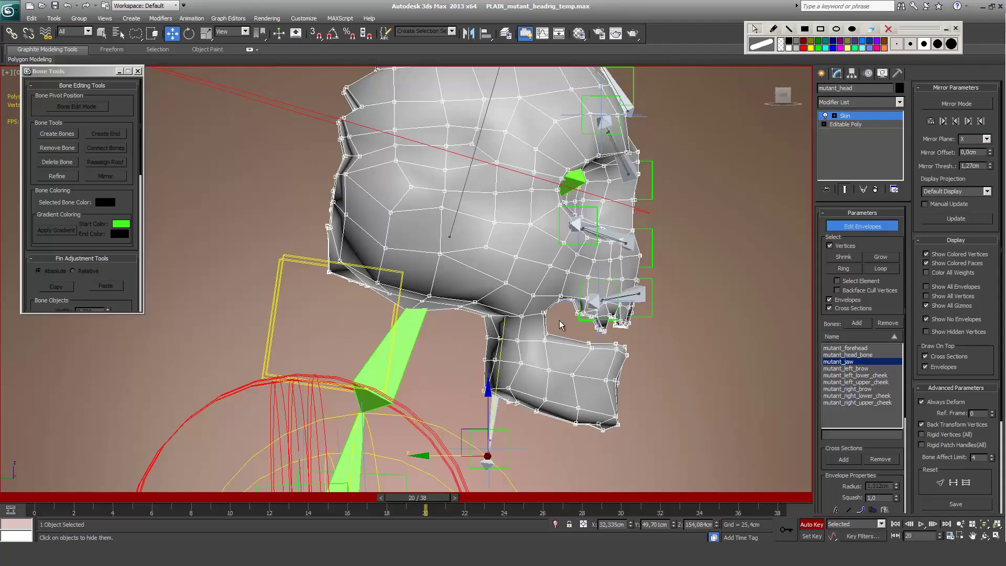
Step: Lasso the vertices of the lower jaw and weight them to mutant_jaw with an absolute effect of 1.0
left_click_drag(575, 327, 612, 337)
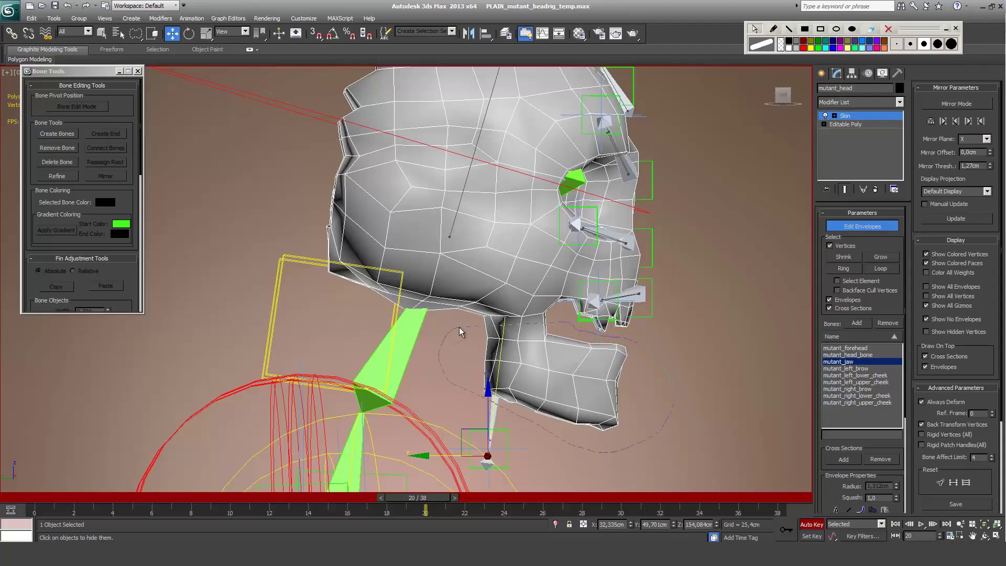
left_click_drag(460, 327, 462, 324)
scroll(880, 420, "down", 3)
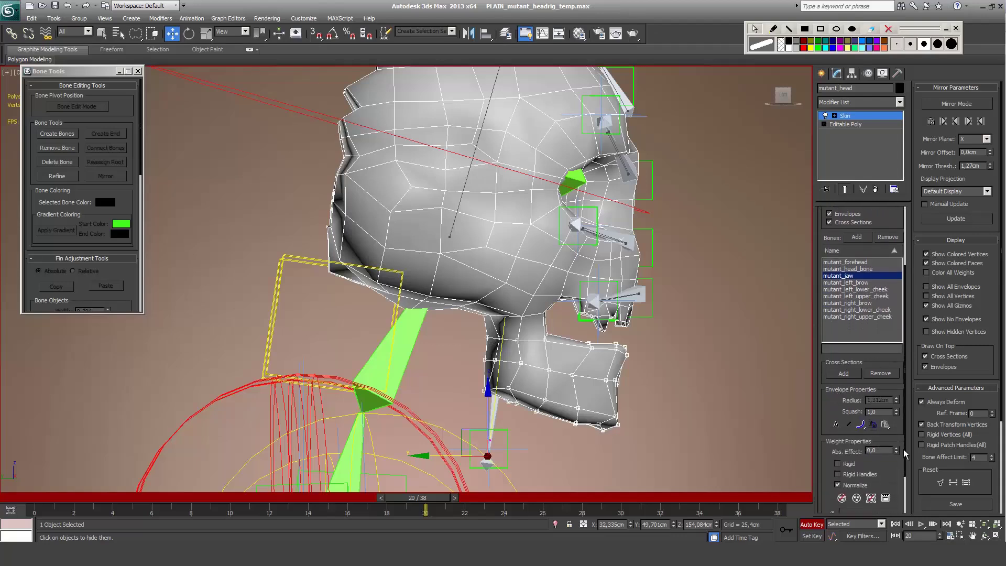
left_click_drag(896, 449, 901, 414)
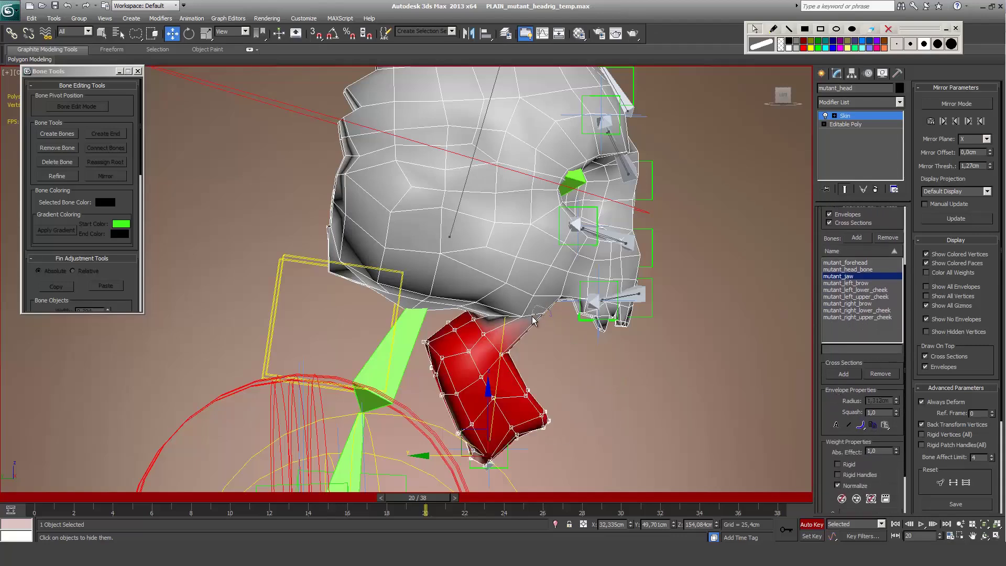
Step: Give the vertices at the jaw hinge partial mutant_jaw weights of about 0.56 and 0.6
left_click(564, 347)
left_click_drag(897, 450, 896, 436)
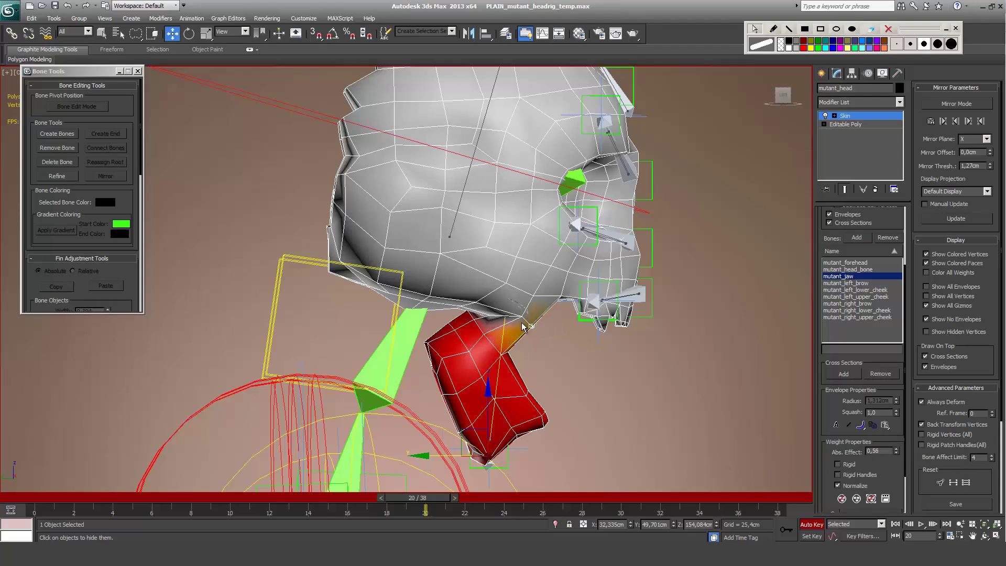
left_click_drag(897, 445, 898, 437)
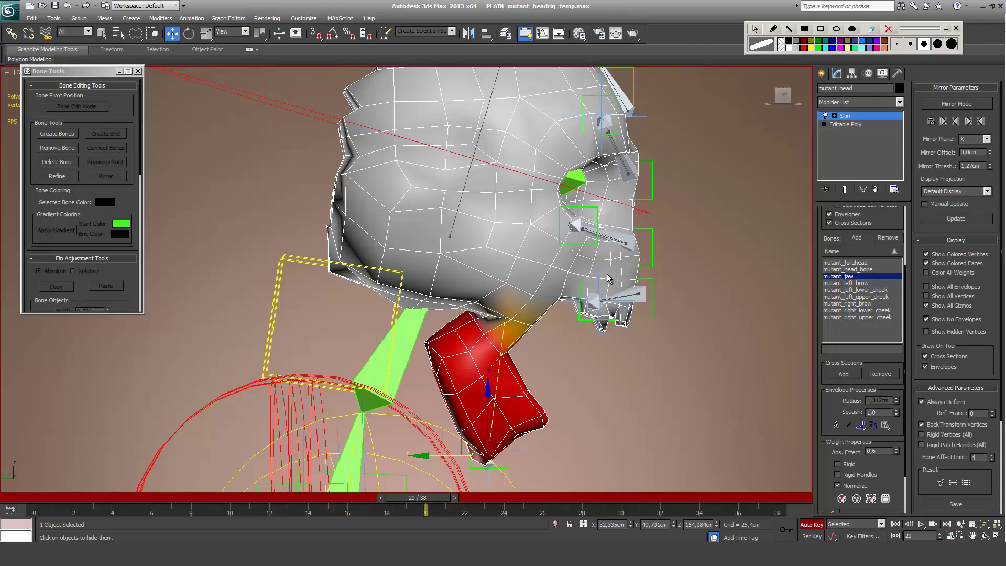
Step: Make mutant_left_brow the active bone, go to an early frame, and weight the left brow vertices to it at 1.0
key("f")
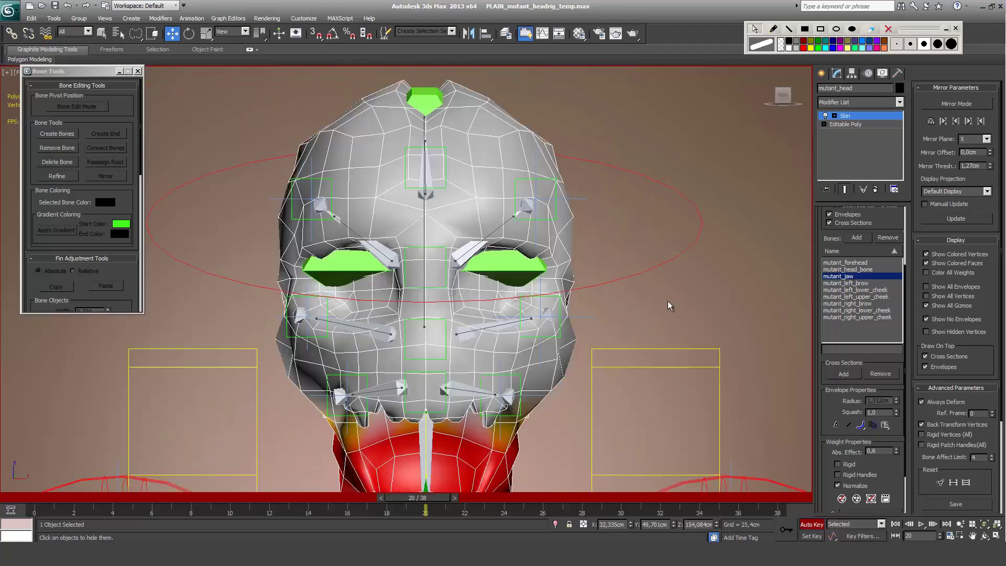
left_click(580, 237)
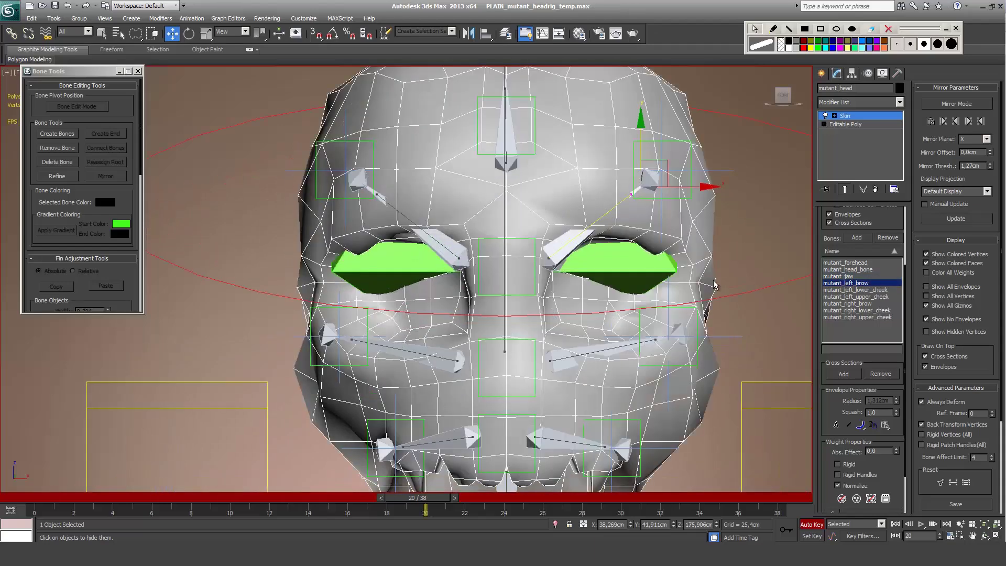
left_click_drag(412, 499, 46, 495)
key("w")
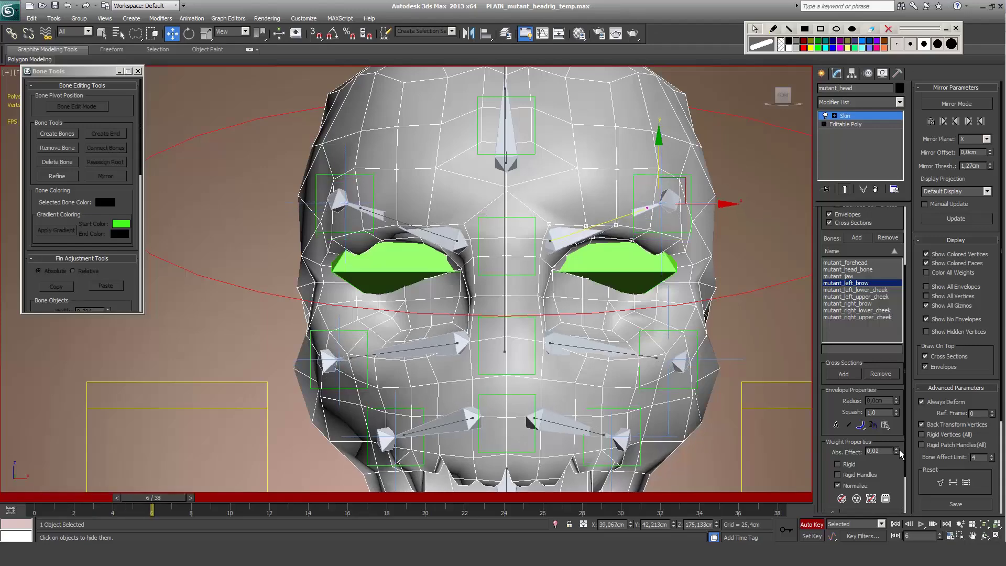
left_click_drag(899, 450, 902, 409)
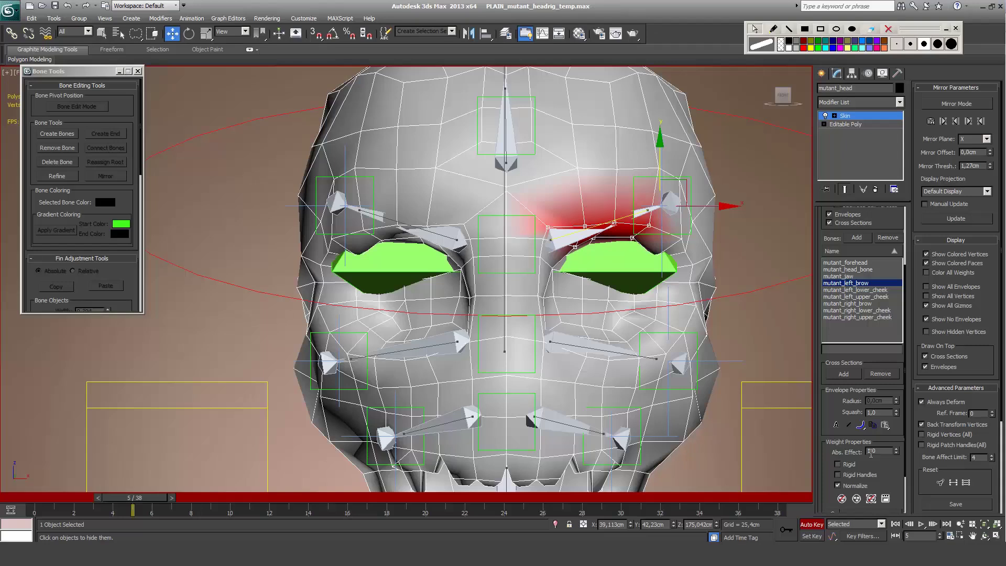
key("b")
key("n")
key("m")
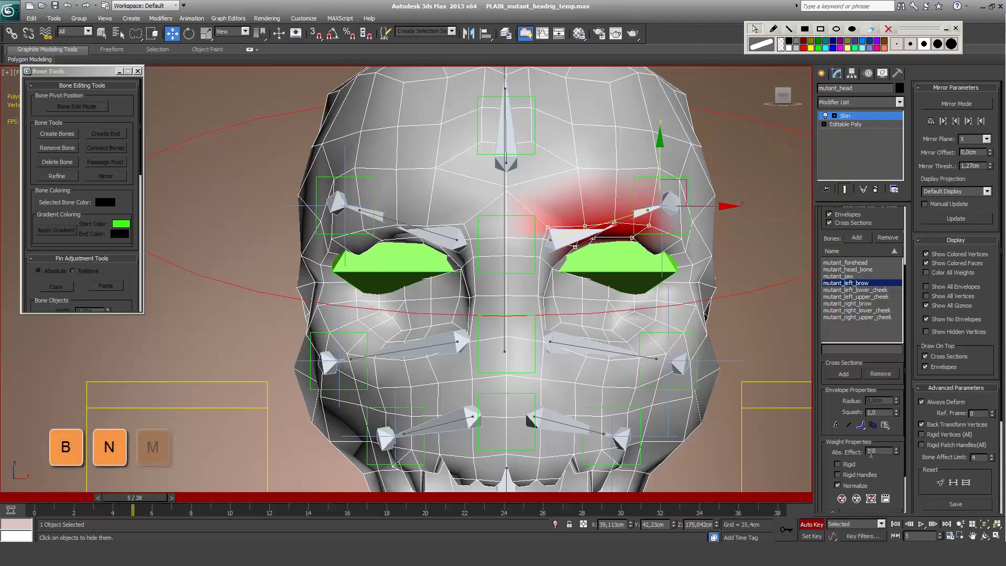
key("comma")
key("period")
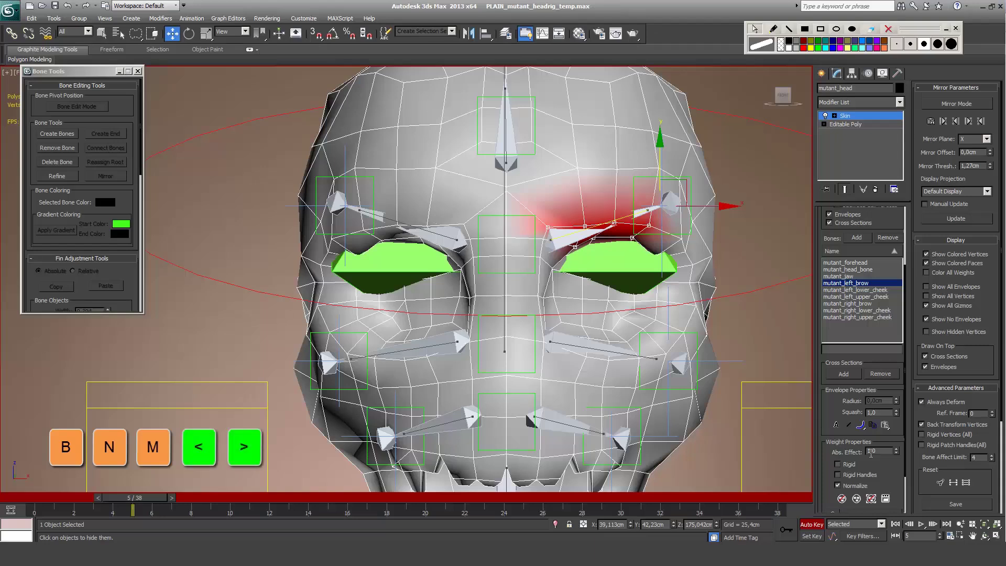
Step: Step forward to frame 15 and soften the mutant_left_brow weights of the vertices along the left brow
key("period")
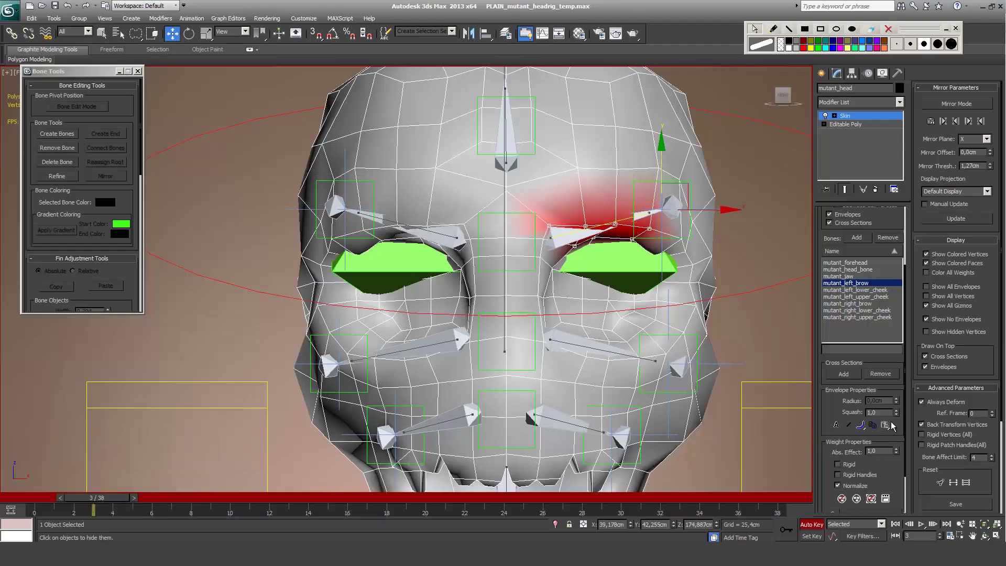
key("period")
key("period")
key("period")
key("period")
key("period")
key("period")
key("period")
key("period")
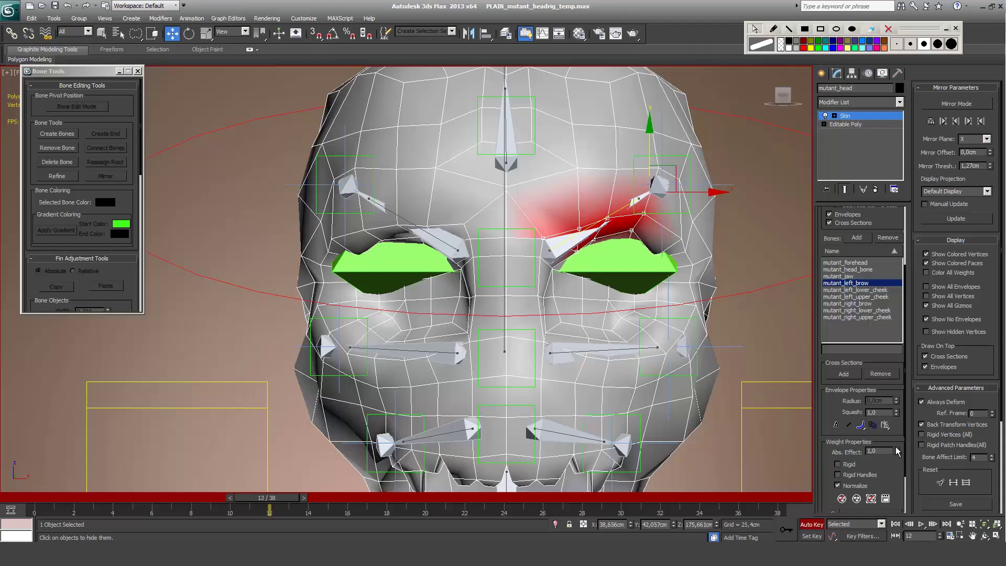
key("period")
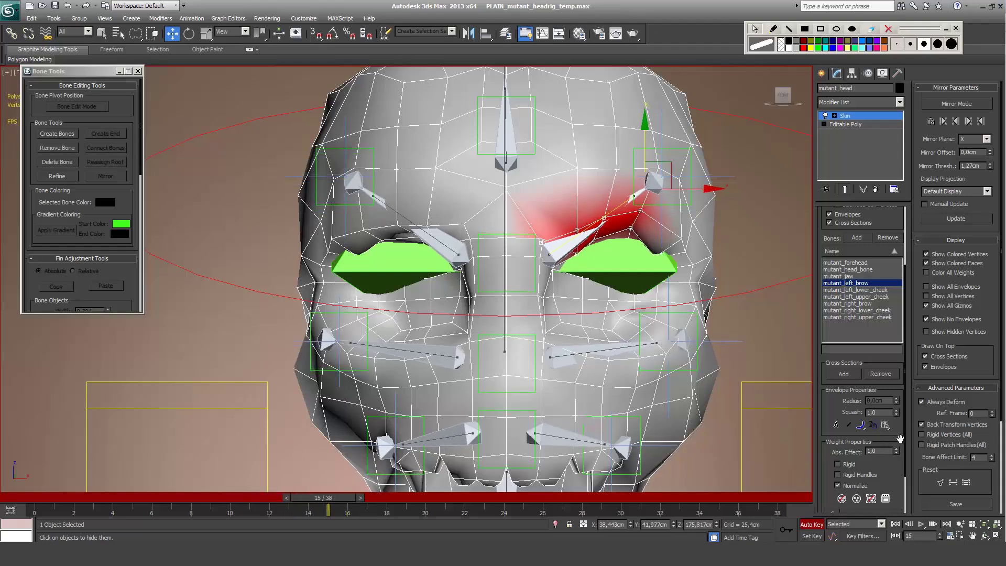
mouse_move(897, 450)
left_mouse_down()
mouse_move(902, 437)
mouse_move(900, 446)
left_mouse_up()
Step: Step through the frames and give the left brow's inner and outer end vertices partial mutant_left_brow weights, up to about 0.72
left_click(542, 266)
key("period")
key("period")
key("period")
key("period")
key("comma")
key("comma")
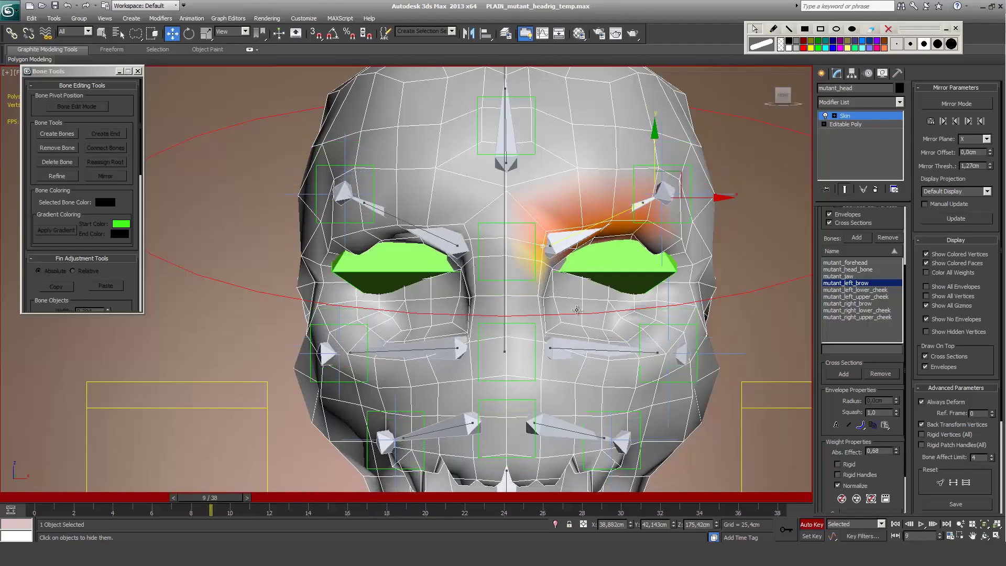
left_click(657, 239)
key("period")
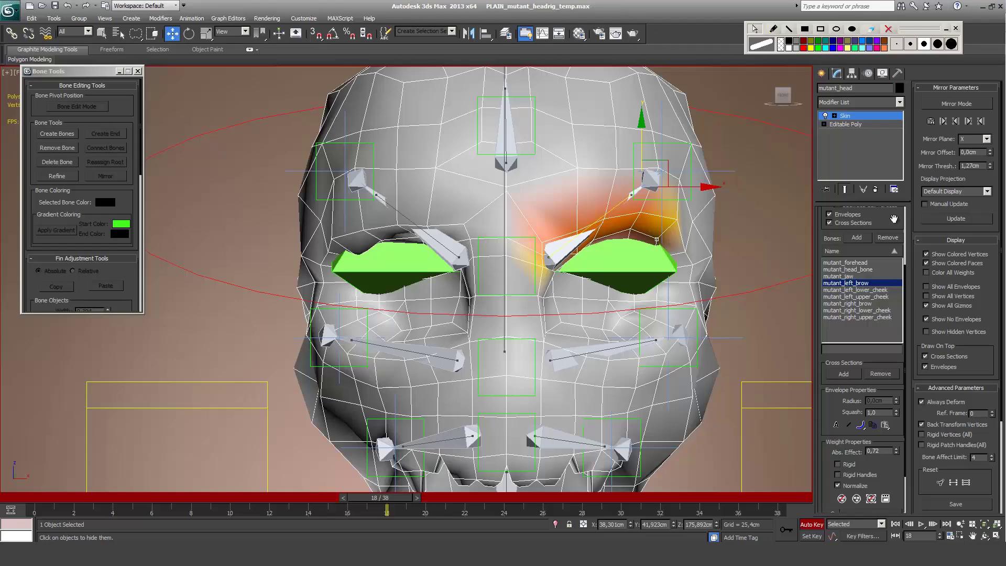
Step: Leave envelope editing, isolate the head mesh, and resume editing its envelopes with mutant_left_brow active
scroll(894, 218, "up", 3)
left_click(862, 225)
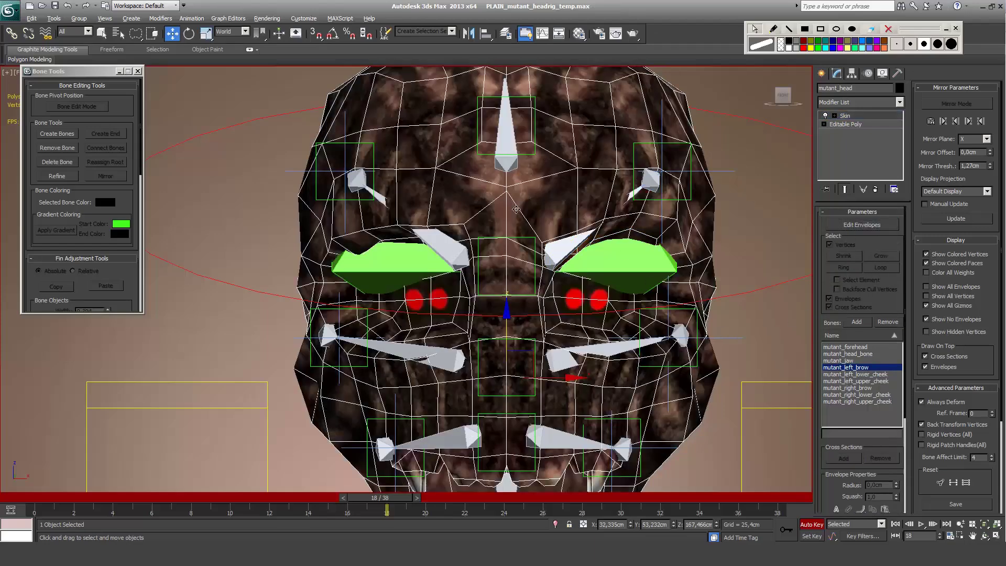
key("z")
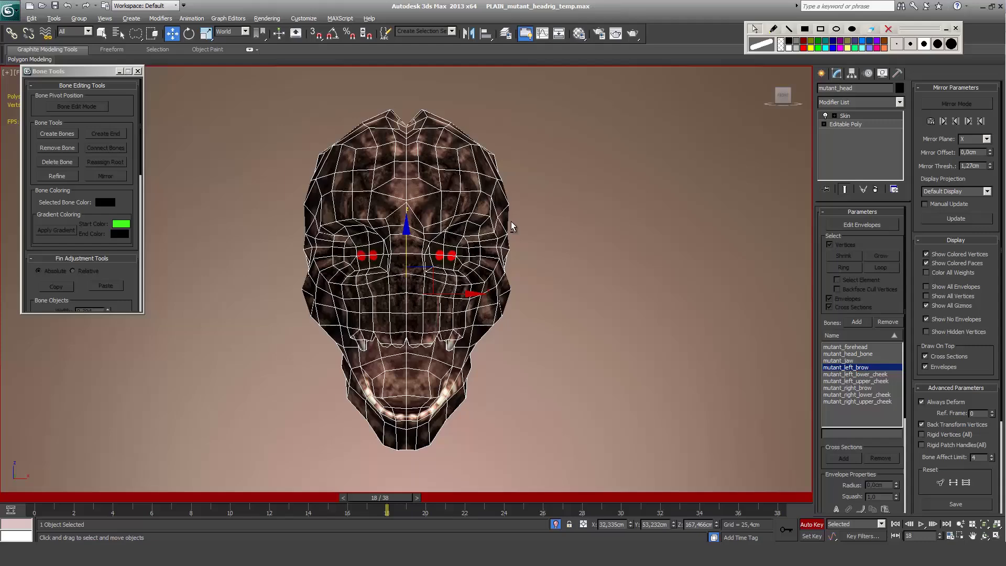
left_click(861, 226)
scroll(498, 322, "up", 2)
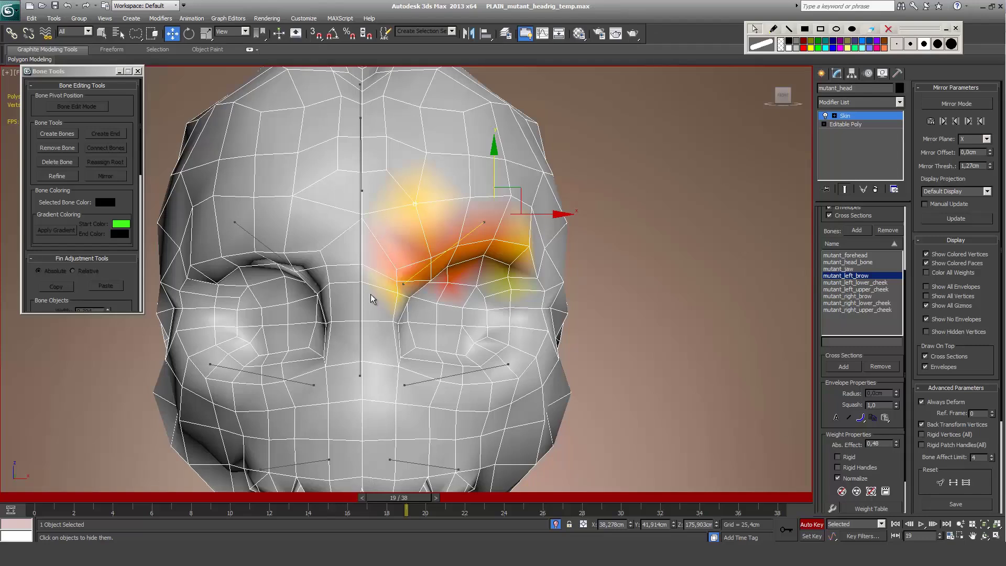
Step: Add partial mutant_left_brow weights to the forehead vertices just above the left brow
left_click(470, 198)
left_click_drag(897, 445, 897, 426)
left_click(512, 196)
key("period")
middle_click_drag(493, 317, 556, 304, "alt")
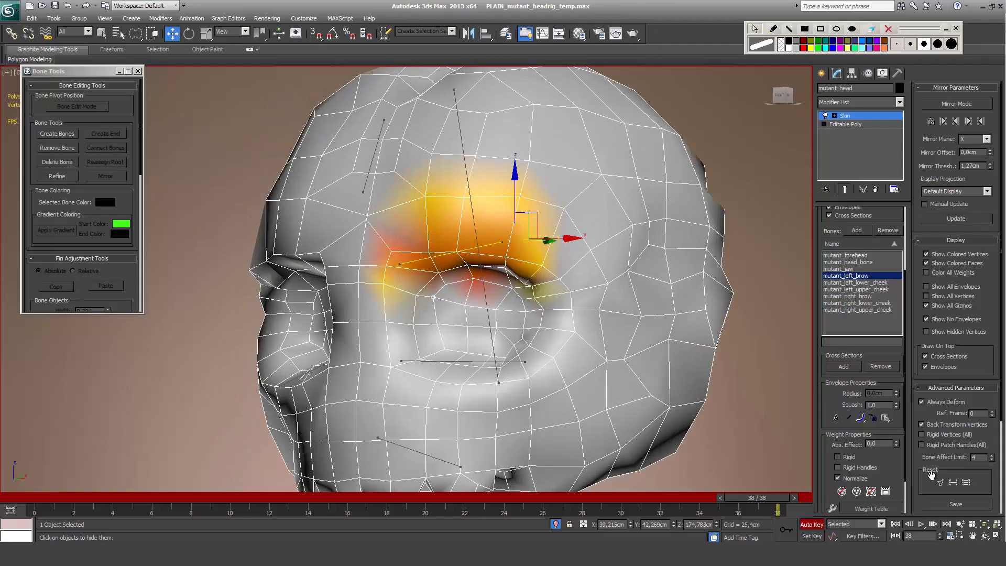
Step: Add weak mutant_left_brow weights to the vertices around the outer end of the left brow, down to about 0.22
right_click(898, 444)
key("period")
mouse_move(898, 445)
left_mouse_down()
mouse_move(897, 417)
mouse_move(897, 434)
left_mouse_up()
left_click(591, 250)
left_click(609, 283)
left_click(571, 292)
Step: Step back and forth through the animation to examine how the left brow deforms from the side and front
key("comma")
key("period")
key("period")
key("comma")
key("comma")
key("comma")
key("comma")
key("comma")
key("comma")
key("comma")
middle_click_drag(539, 324, 513, 293, "alt")
scroll(512, 292, "down", 4)
key("period")
key("period")
key("period")
key("period")
key("period")
key("period")
key("period")
key("period")
key("period")
key("period")
key("period")
key("period")
key("period")
key("period")
key("period")
key("period")
key("period")
key("period")
key("period")
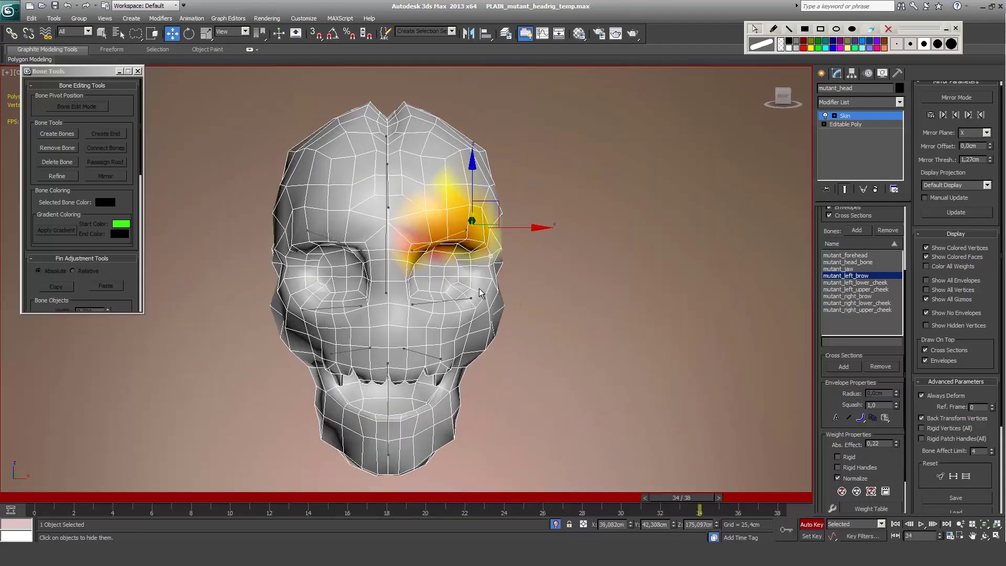
key("comma")
key("comma")
key("comma")
key("comma")
key("comma")
key("comma")
key("comma")
key("comma")
key("comma")
key("comma")
key("comma")
key("comma")
Step: Raise the mutant_left_brow weights of the vertices along the inner half of the left brow, up to 1.0
scroll(479, 288, "up", 4)
left_click(414, 263)
left_click_drag(897, 445, 897, 434)
left_click(410, 239)
left_click(476, 196)
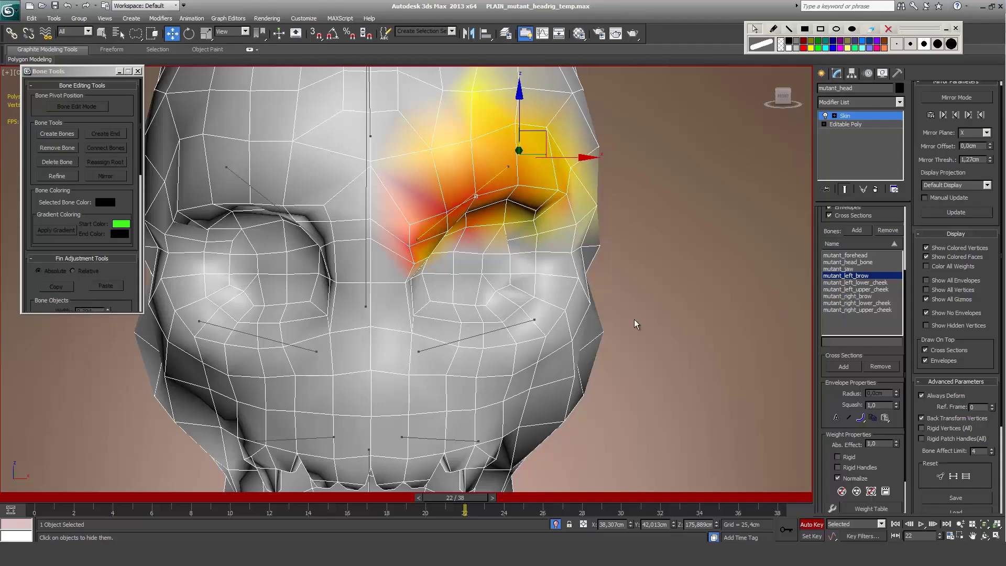
key("period")
key("period")
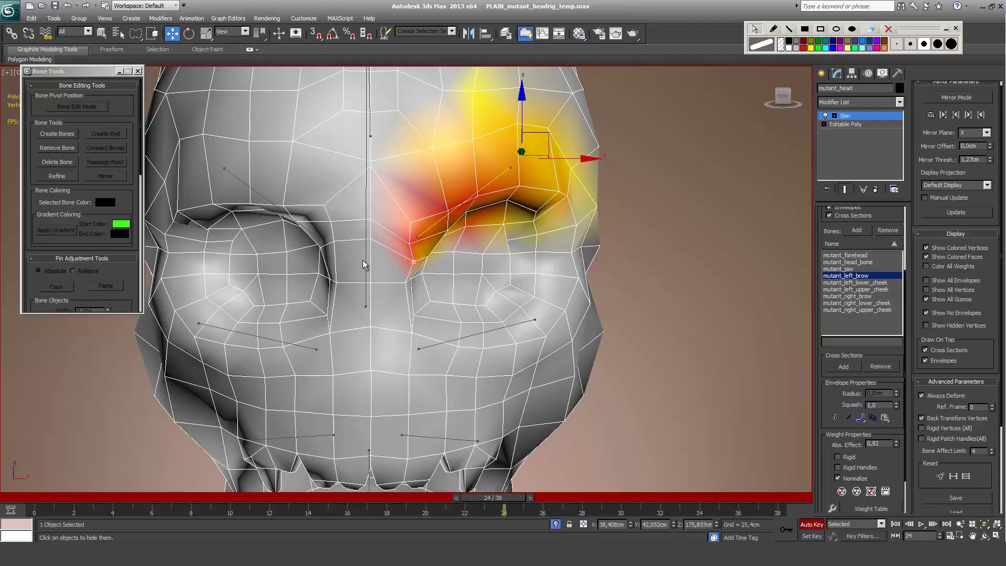
Step: Make mutant_head_bone active and set its weights on vertices at the left brow's inner end to about 0.6 and 0.18
left_click(369, 184)
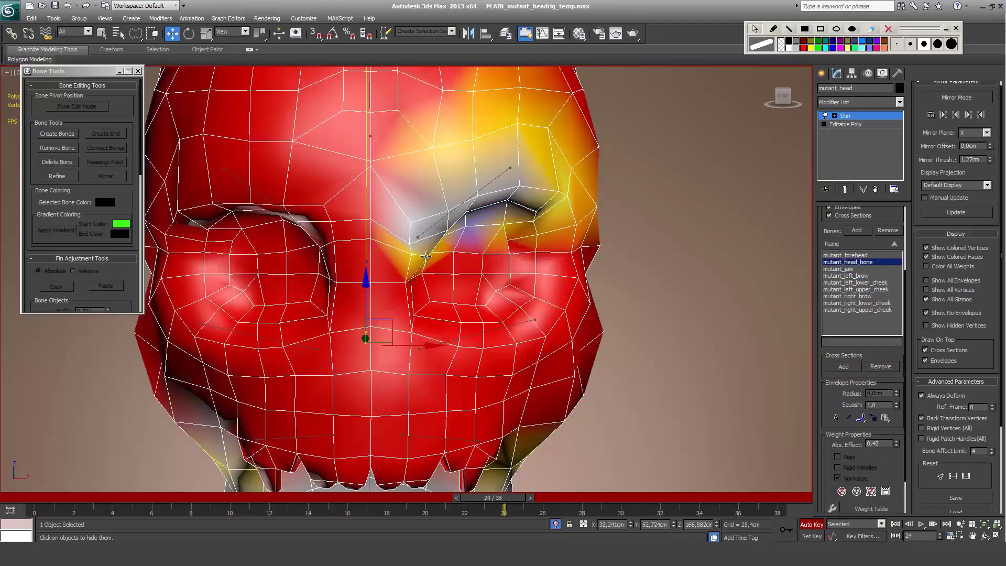
left_click_drag(897, 445, 897, 442)
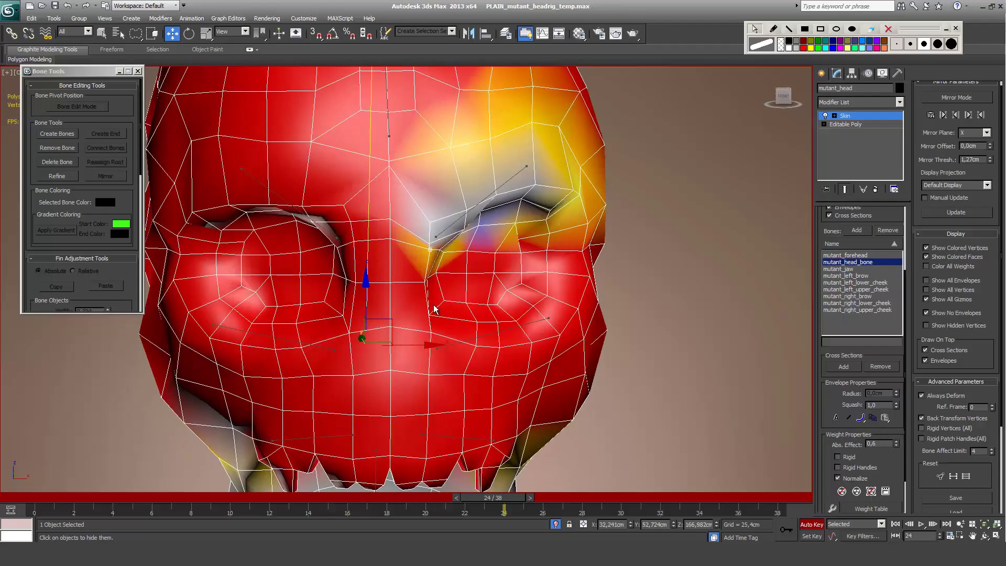
key("comma")
key("comma")
key("comma")
left_click_drag(897, 443, 898, 440)
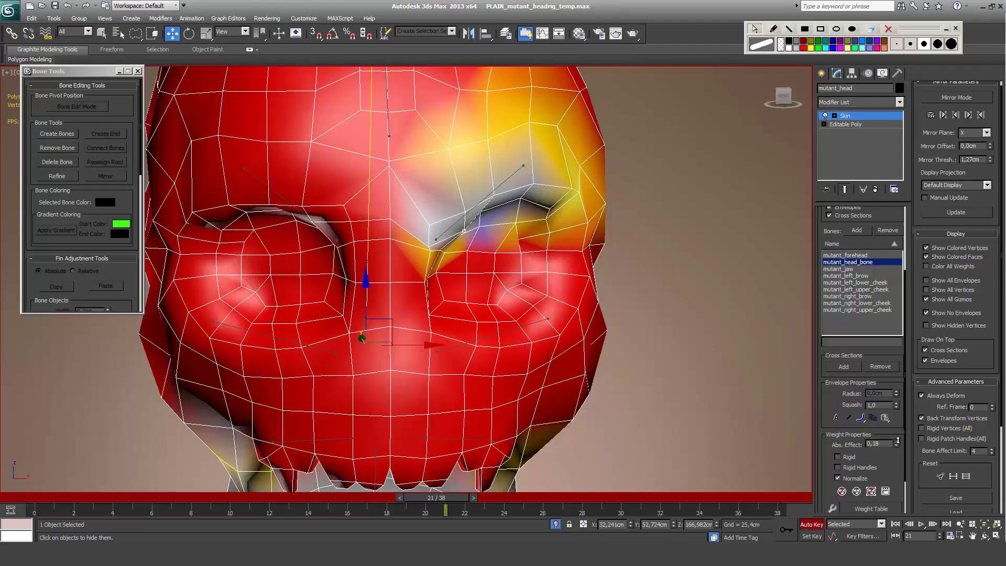
Step: Make mutant_left_brow active and set its weight on the vertex under the brow's inner half to about 0.42
key("comma")
key("comma")
left_click(472, 209)
middle_click_drag(667, 252, 547, 270, "alt")
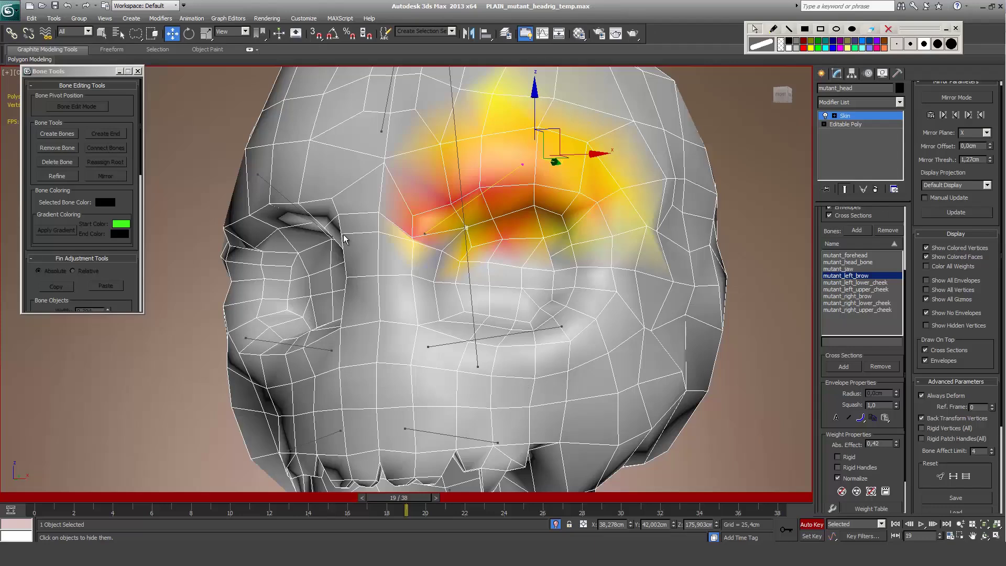
right_click(897, 443)
key("f")
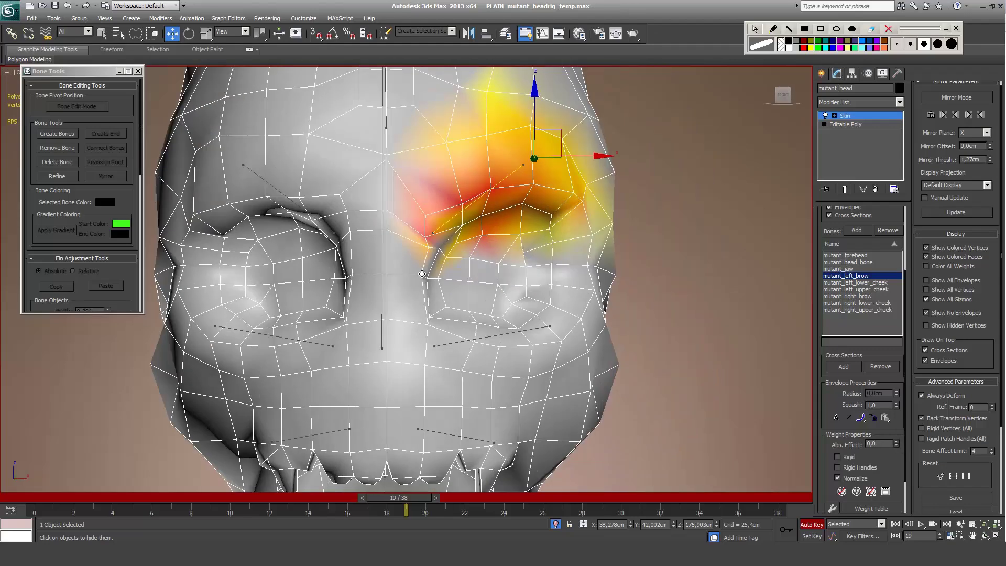
Step: Add mutant_left_brow weights of about 0.34 to the vertices between the left brow's inner end and the eye's inner corner
left_click_drag(896, 443, 897, 436)
middle_click_drag(551, 333, 489, 317, "alt")
left_click(444, 289)
left_click_drag(896, 445, 897, 426)
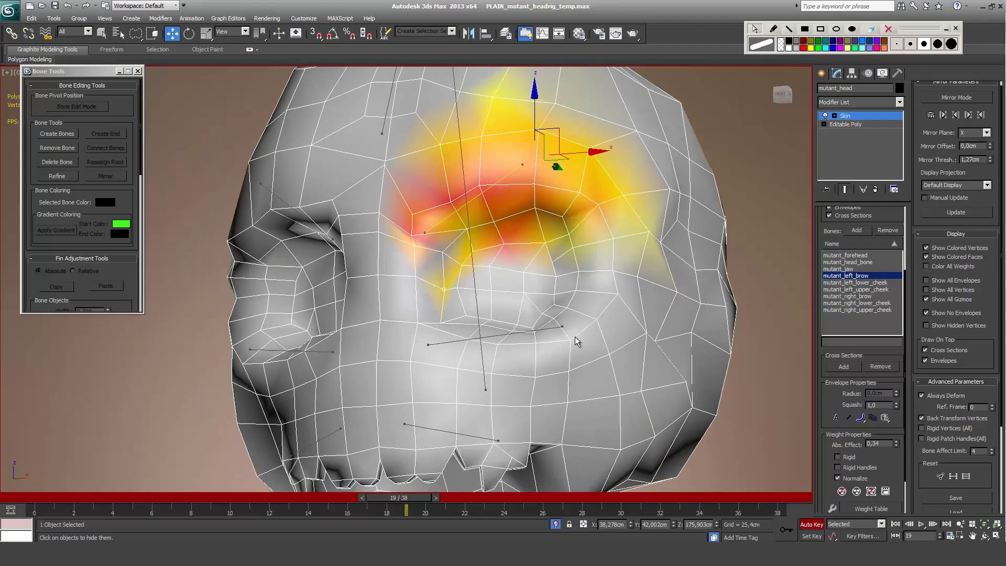
Step: Set mutant_left_brow weights near the left eye's inner corner to about 0.54 and 0.22, and check the deformation through the animation
left_click(441, 255)
middle_click_drag(442, 254, 390, 502, "alt")
left_click_drag(390, 502, 349, 524)
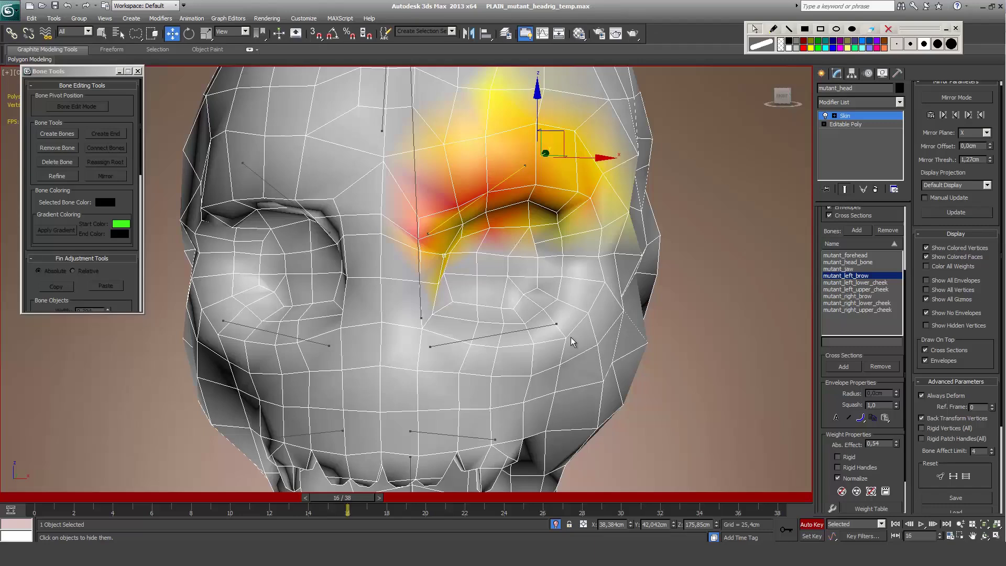
left_click(434, 314)
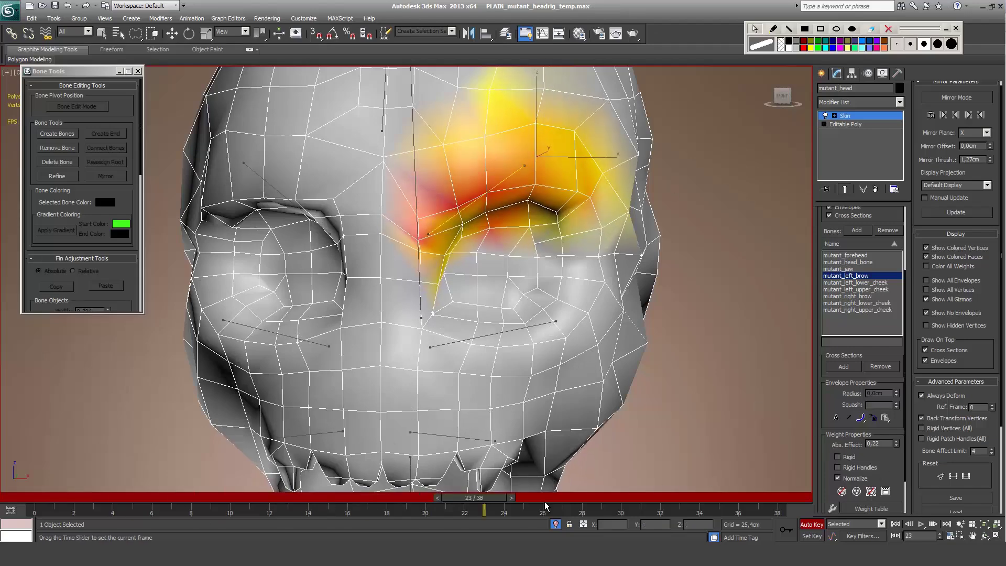
left_click_drag(341, 497, 440, 498)
key("w")
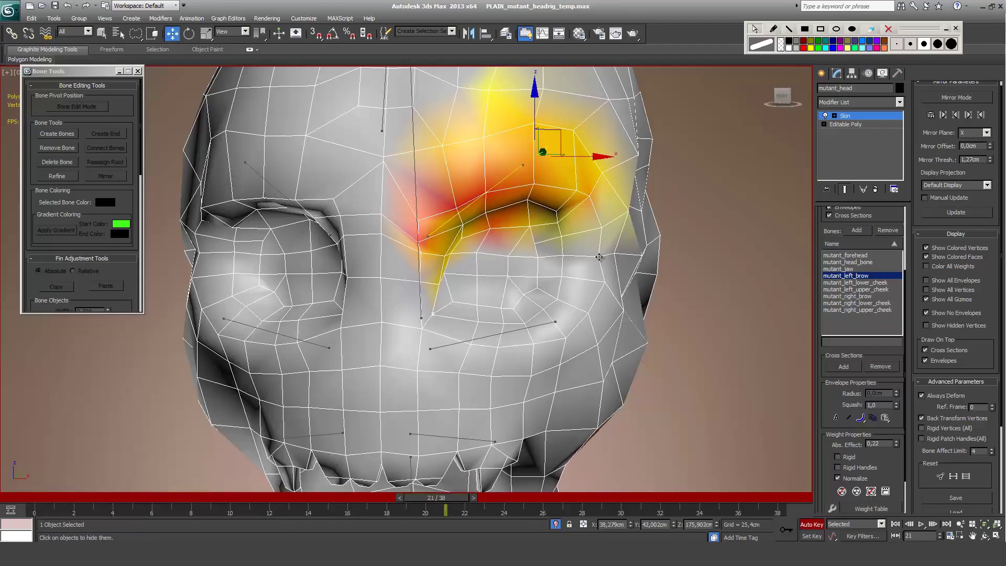
Step: Add weak mutant_left_brow weights, about 0.16, to the vertices around the left eye's outer corner
middle_click_drag(614, 261, 656, 343, "alt")
left_click_drag(896, 445, 896, 449)
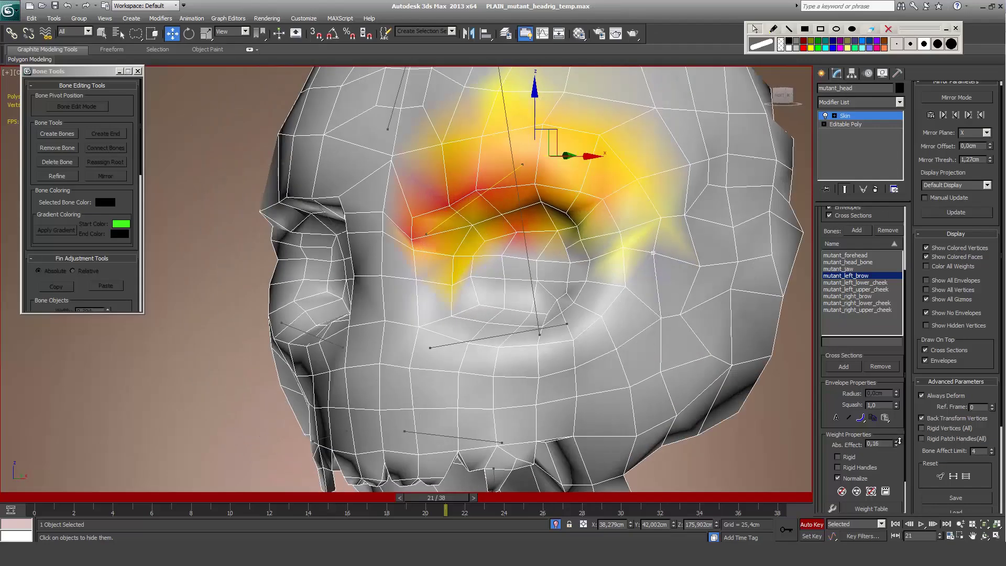
middle_click_drag(603, 314, 552, 282, "alt")
Step: Add mutant_left_brow weights to the row of vertices across the left upper eyelid and to the eye's inner corner
left_click_drag(896, 446, 897, 433)
scroll(413, 261, "down", 1)
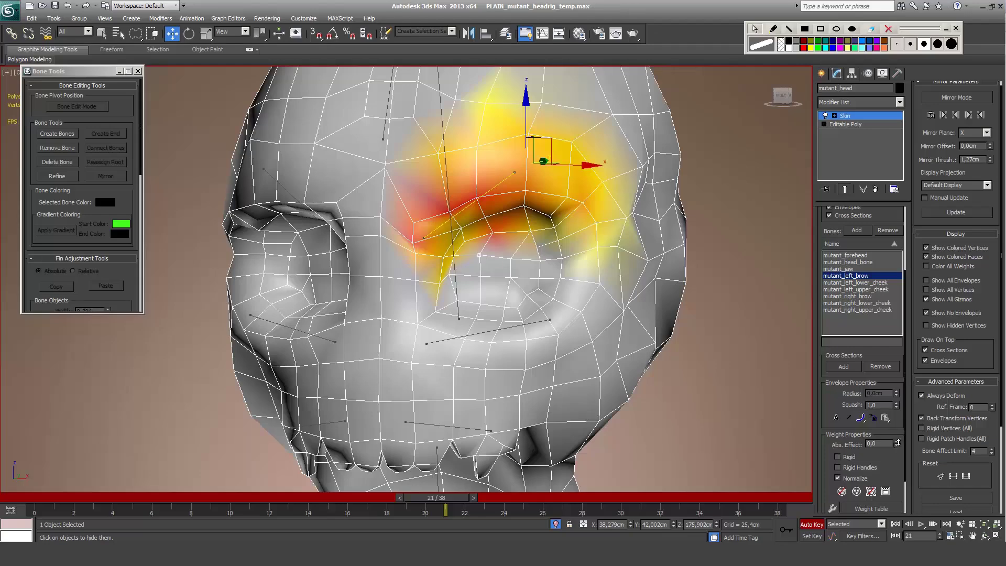
left_click(518, 257)
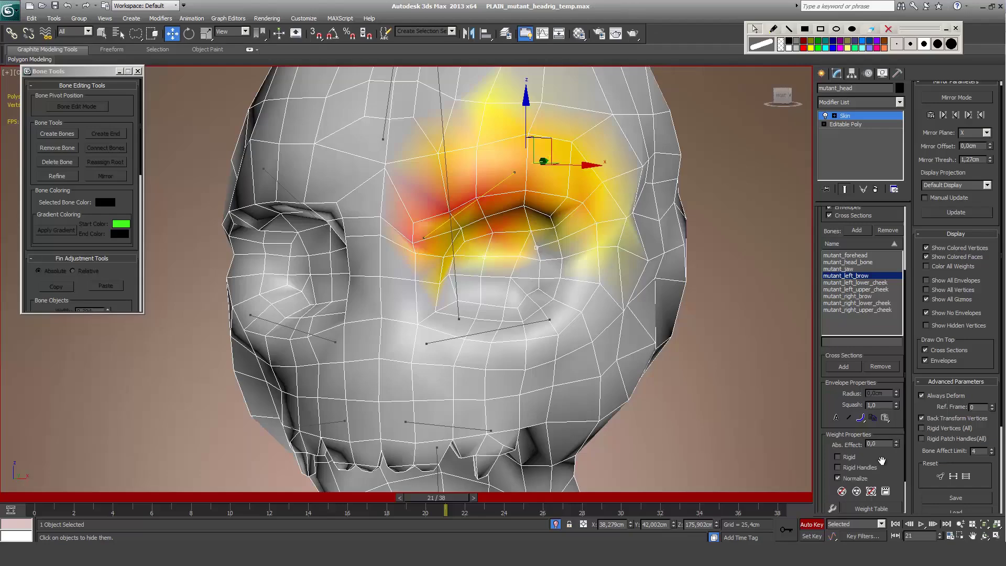
left_click(450, 274)
left_click_drag(893, 446, 893, 442)
Step: Scrub the animation and extend mutant_left_brow weights of about 0.24 onto the left temple vertices
left_click_drag(436, 497, 738, 498)
key("w")
left_click_drag(895, 442, 896, 433)
left_click(688, 179)
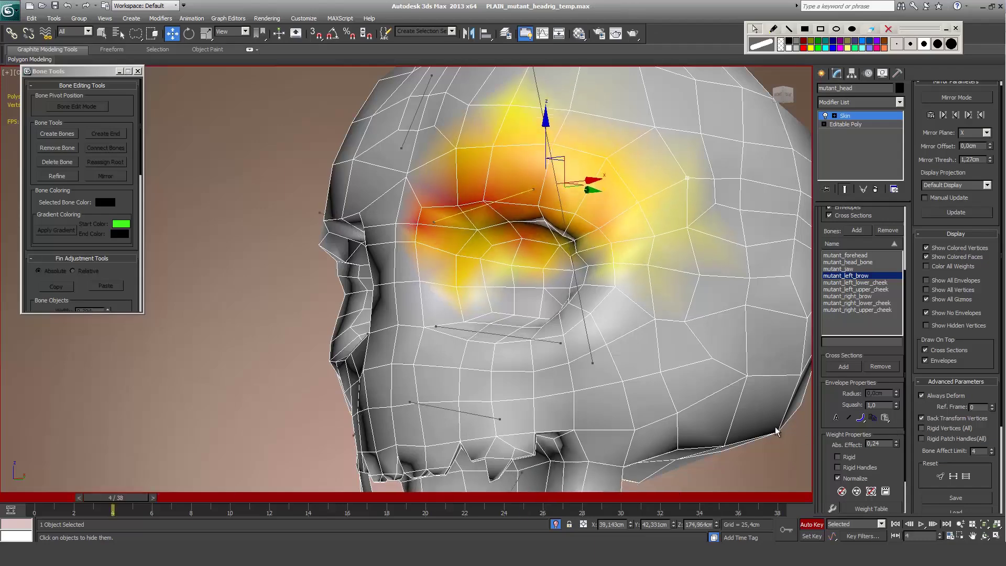
Step: Make mutant_left_upper_cheek active and weight the vertices along the left eye socket's lower rim to about 0.66
left_click(490, 341)
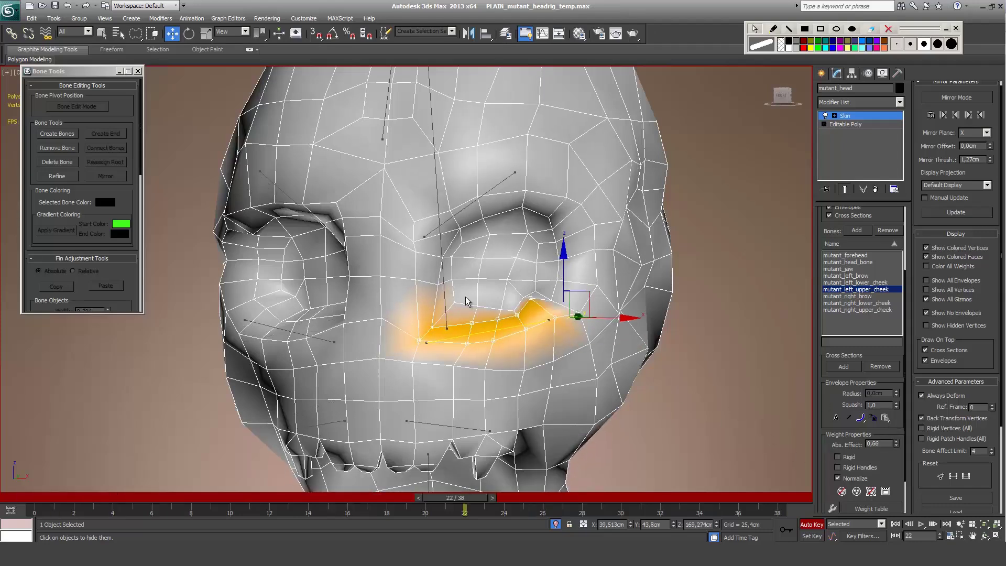
left_click(509, 305)
left_click_drag(899, 443, 897, 433)
left_click(540, 345)
left_click_drag(135, 498, 455, 498)
Step: Rebalance the weights below the left eye between mutant_head_bone, about 0.1, and mutant_left_upper_cheek, about 0.18
left_click(449, 329)
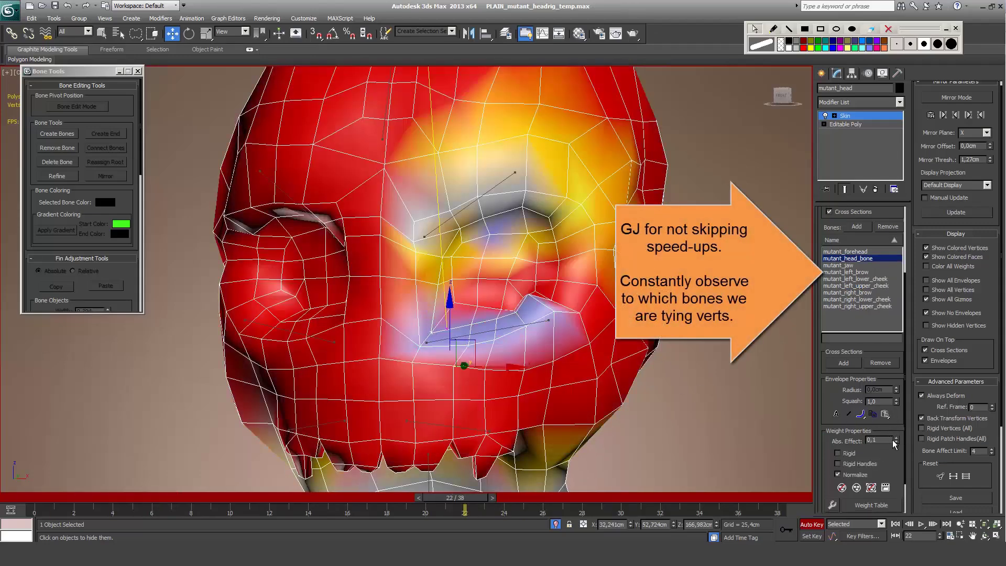
left_click(433, 317)
left_click_drag(465, 498, 508, 477)
left_click(846, 272)
left_click(848, 259)
left_click(448, 327)
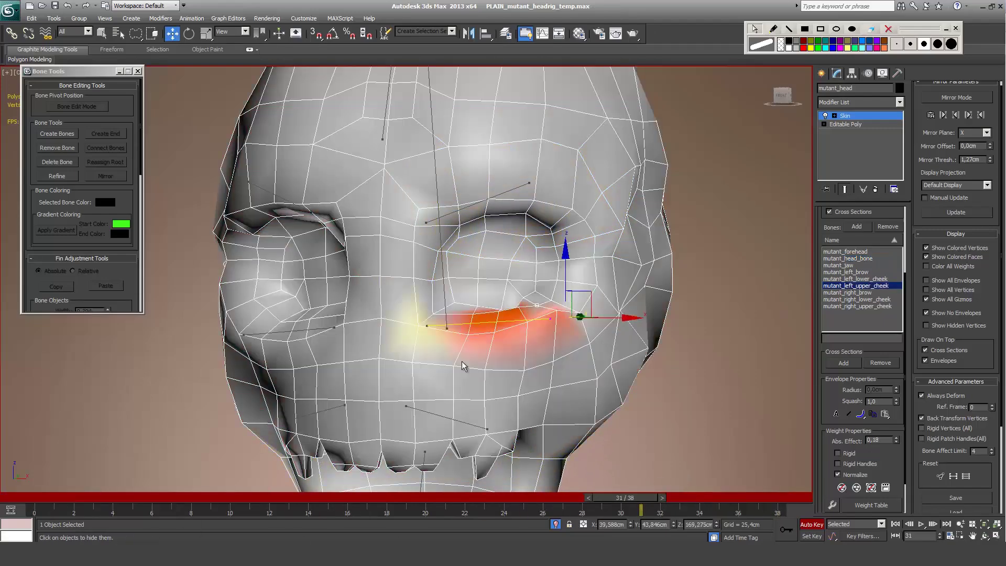
Step: Spread mutant_left_upper_cheek weights of about 0.24 to 0.38 over the vertices below the left eye and beside the nose
left_click_drag(896, 440, 892, 427)
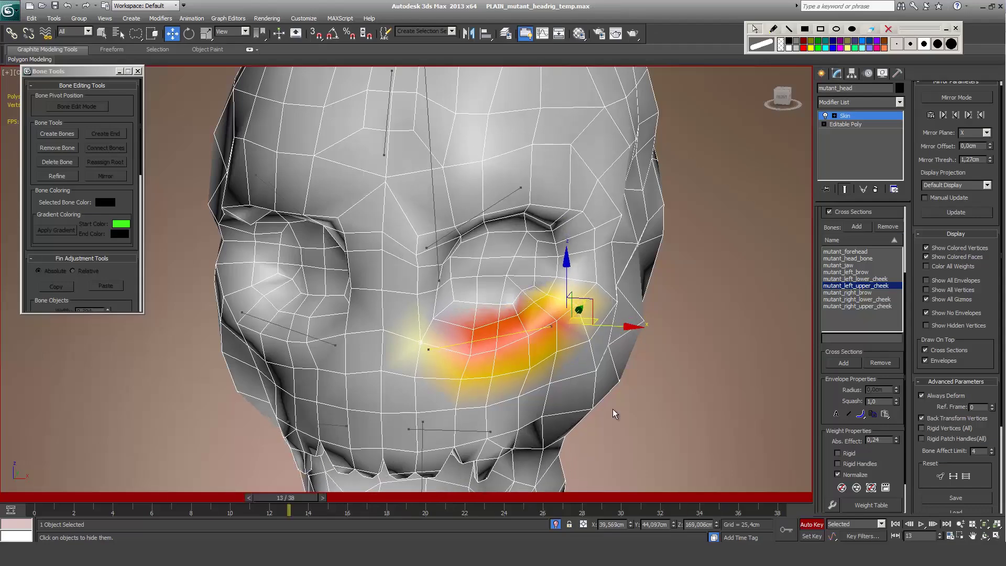
left_click_drag(607, 499, 381, 499)
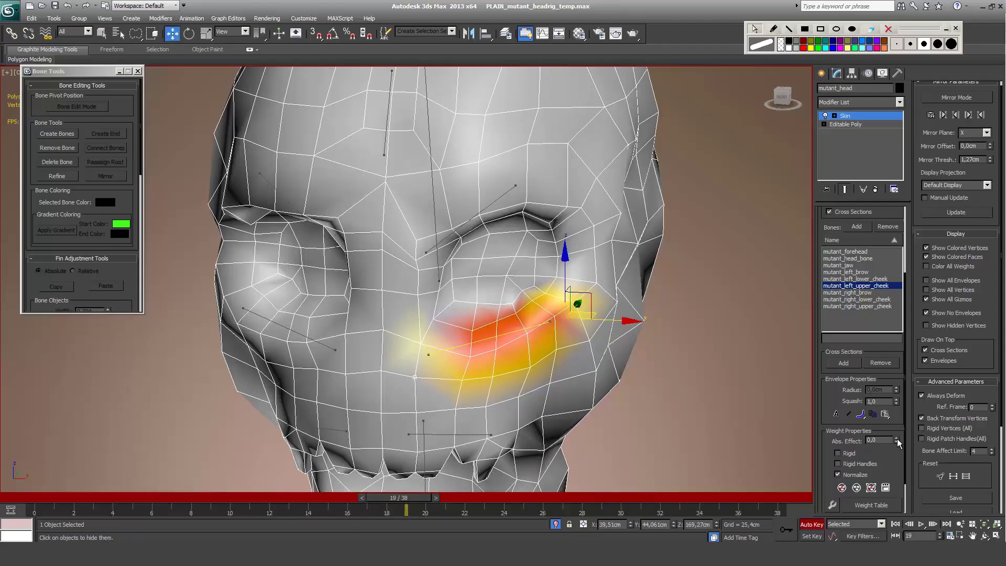
left_click(433, 318)
left_click_drag(897, 441, 896, 420)
left_click(428, 300)
middle_click_drag(451, 291, 405, 285, "alt")
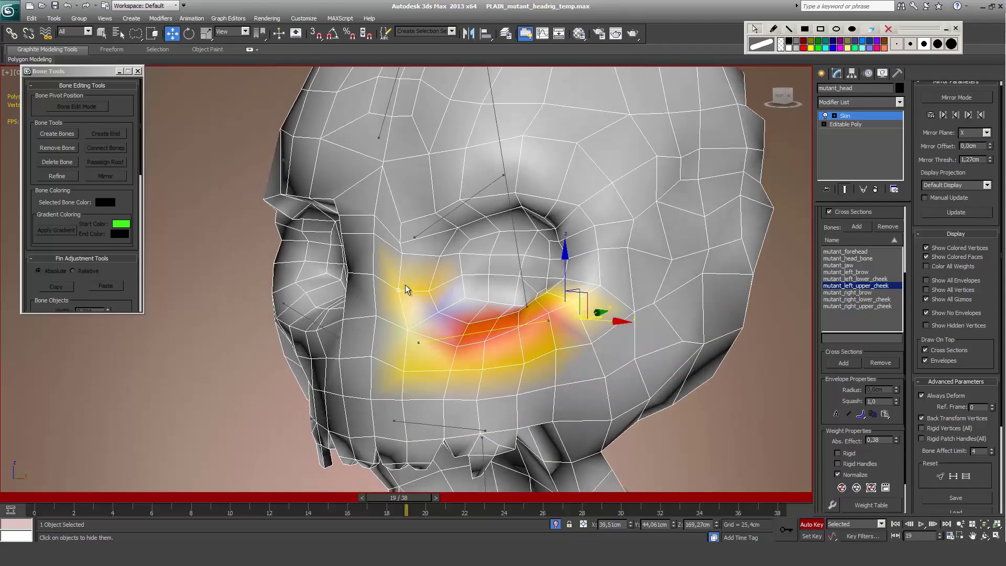
Step: Add mutant_left_upper_cheek weights to the vertices inside the left eye socket, above its lower rim
left_click(487, 274, "ctrl")
left_click_drag(896, 440, 896, 416)
left_click(465, 299)
left_click(486, 304, "ctrl")
middle_click_drag(455, 309, 520, 290, "alt")
Step: Set the left eye's mutant_head_bone weight to 1.0 on one vertex, then mutant_left_upper_cheek weights to about 0.18 and 0.1 toward the outer corner
left_click(437, 255)
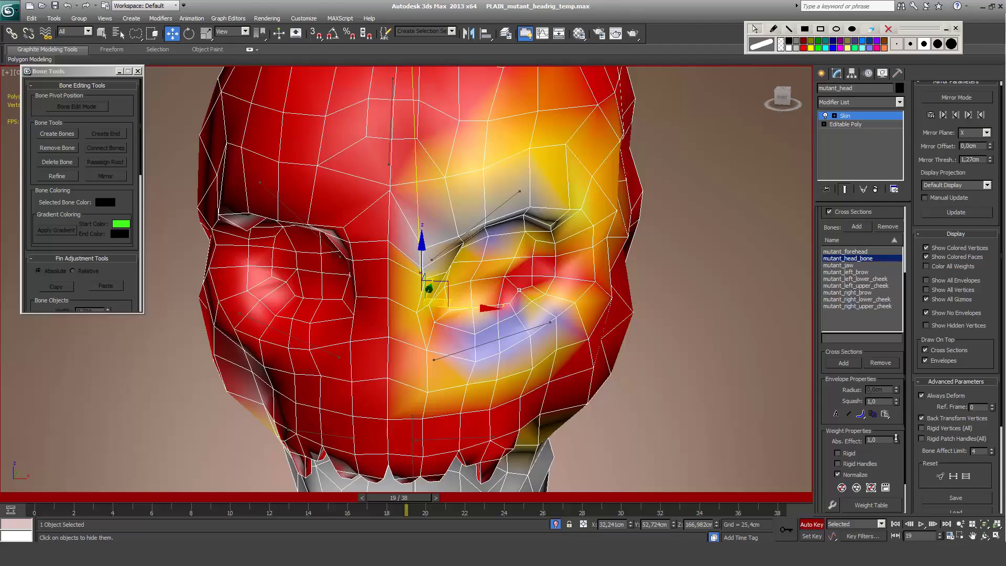
left_click(514, 335)
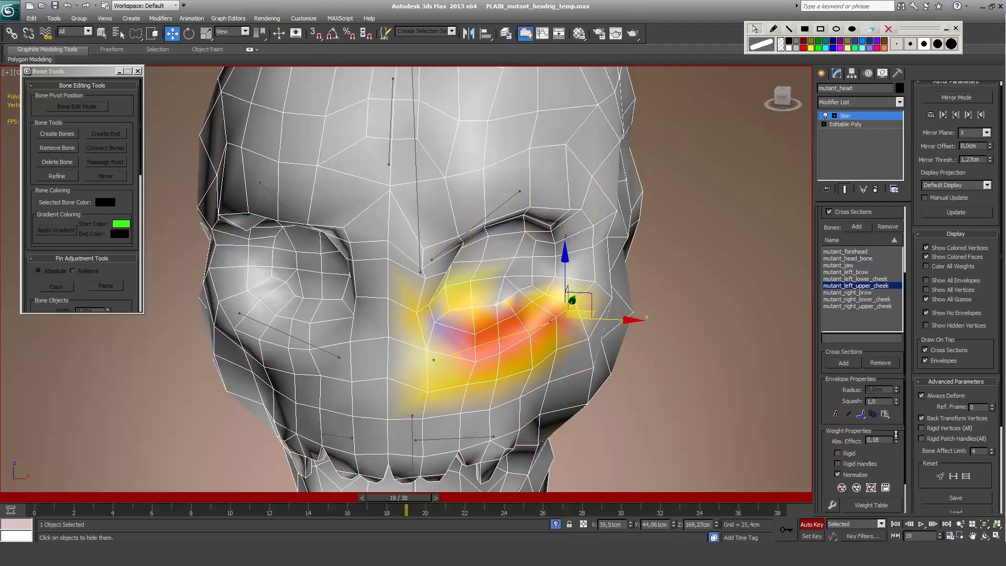
middle_click_drag(514, 314, 582, 311, "alt")
left_click(598, 282)
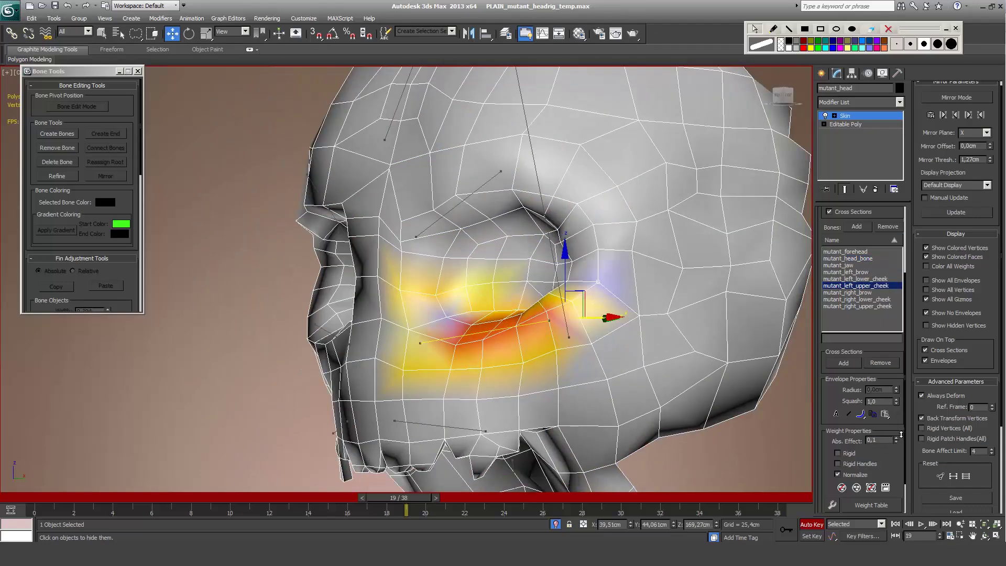
Step: Raise the mutant_left_upper_cheek weight on the outer cheek vertices, up to 0,4, and check the deformation on other frames
left_click(623, 357)
middle_click_drag(623, 357, 425, 318, "alt")
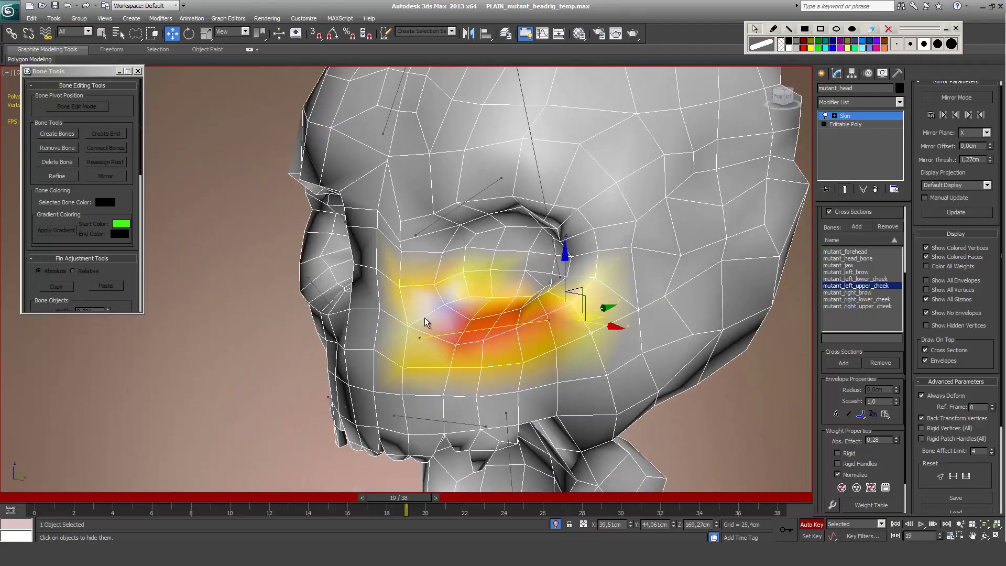
left_click_drag(897, 442, 898, 421)
middle_click_drag(524, 315, 482, 352, "alt")
left_click_drag(406, 497, 396, 409)
middle_click_drag(346, 361, 391, 346, "alt")
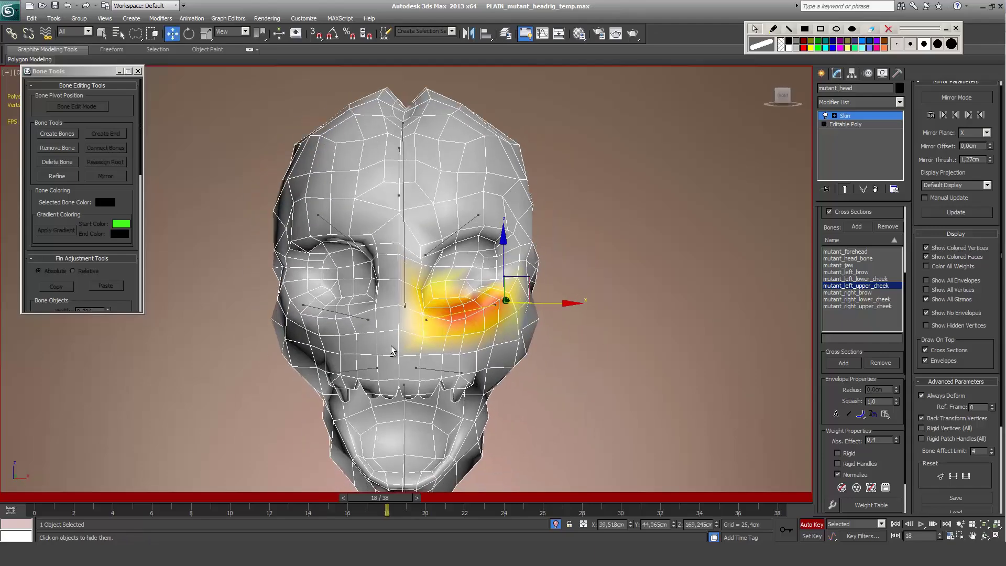
Step: Set the mutant_left_upper_cheek weight to 0,32 on the vertex near the outer eye corner, checking around frame 12
scroll(359, 475, "up", 2)
left_click_drag(380, 498, 266, 498)
key("w")
left_click(896, 438)
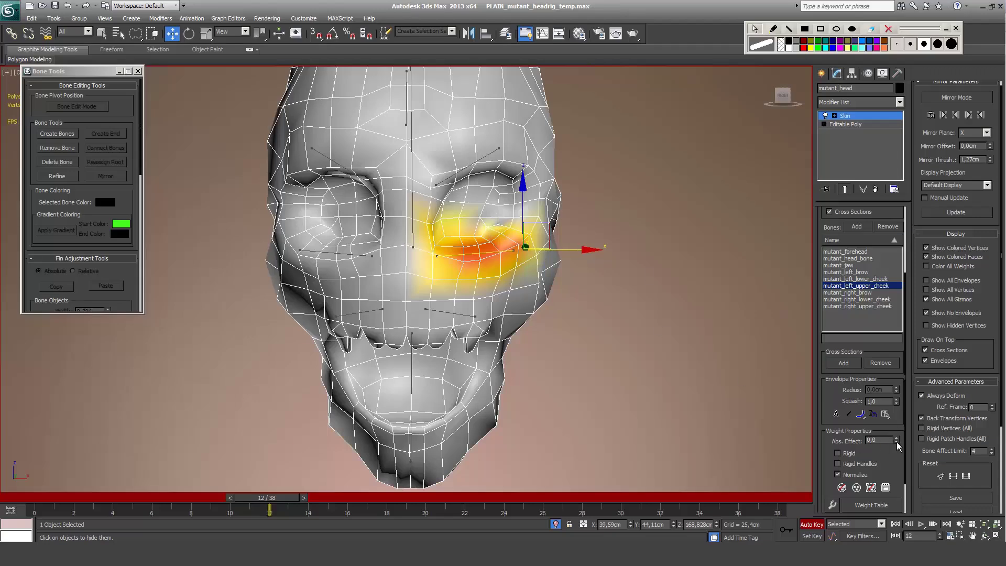
left_click_drag(897, 442, 898, 430)
key("period")
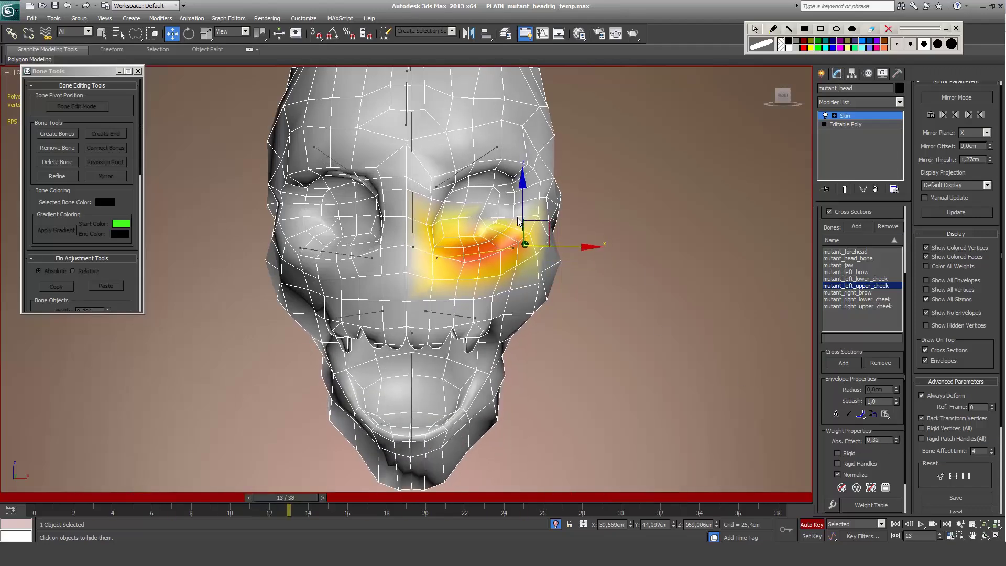
Step: Inspect the left upper cheek's point helper outside isolation from frame 0, and play the animation on the isolated head with envelopes shown
key("Home")
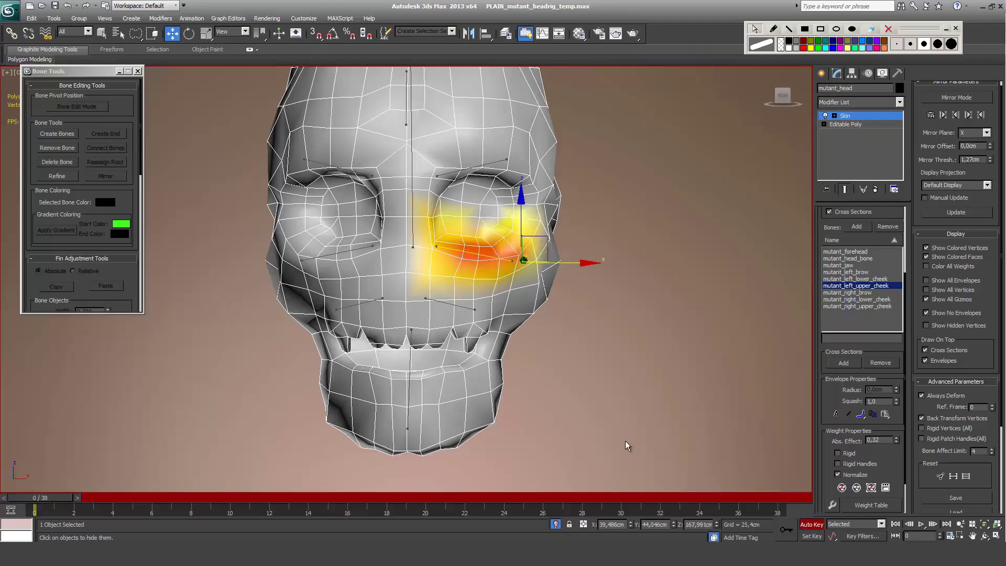
key("F3")
key("alt+q")
key("1")
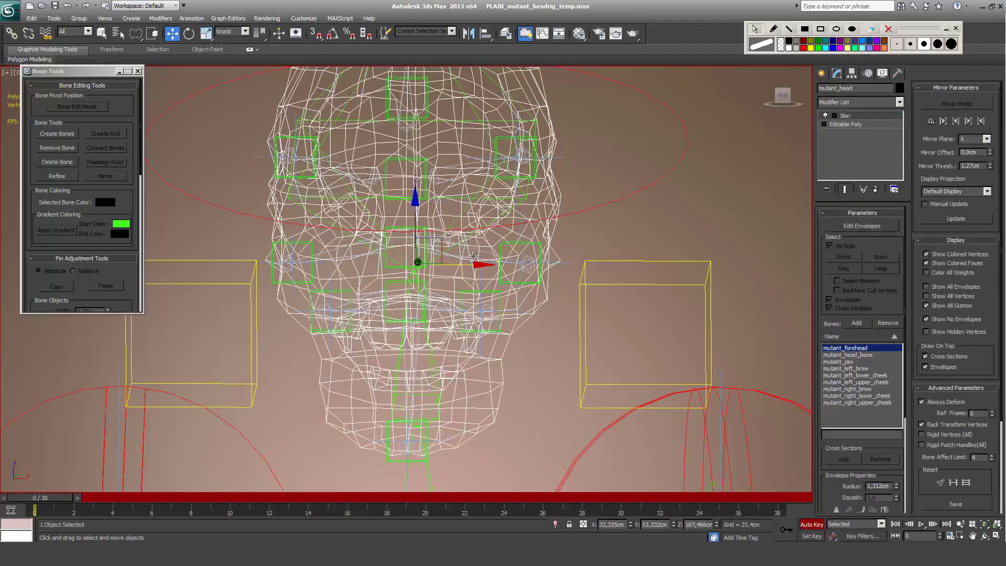
left_click(474, 257)
left_click(518, 284)
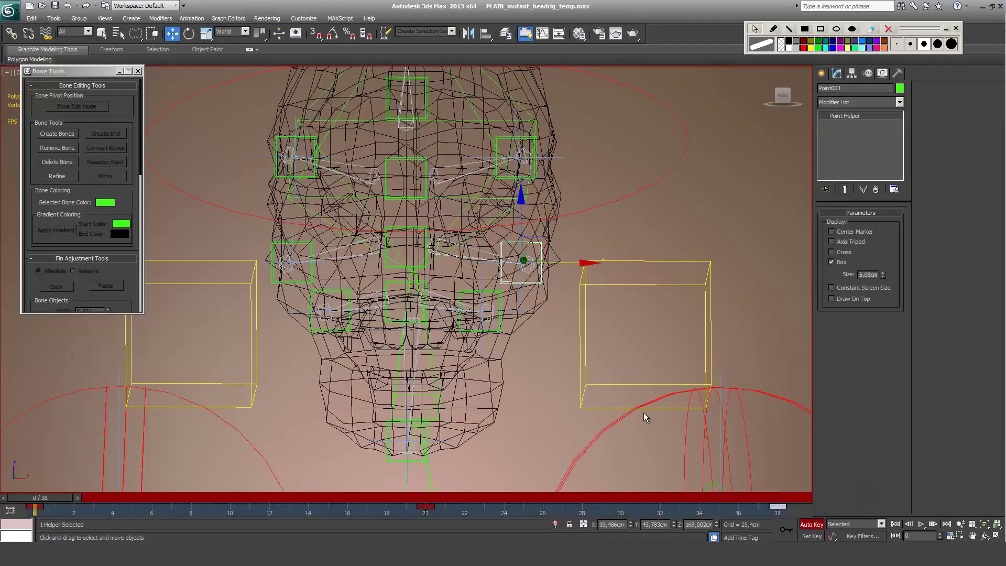
left_click(553, 302)
key("F3")
key("alt+q")
left_click(482, 308)
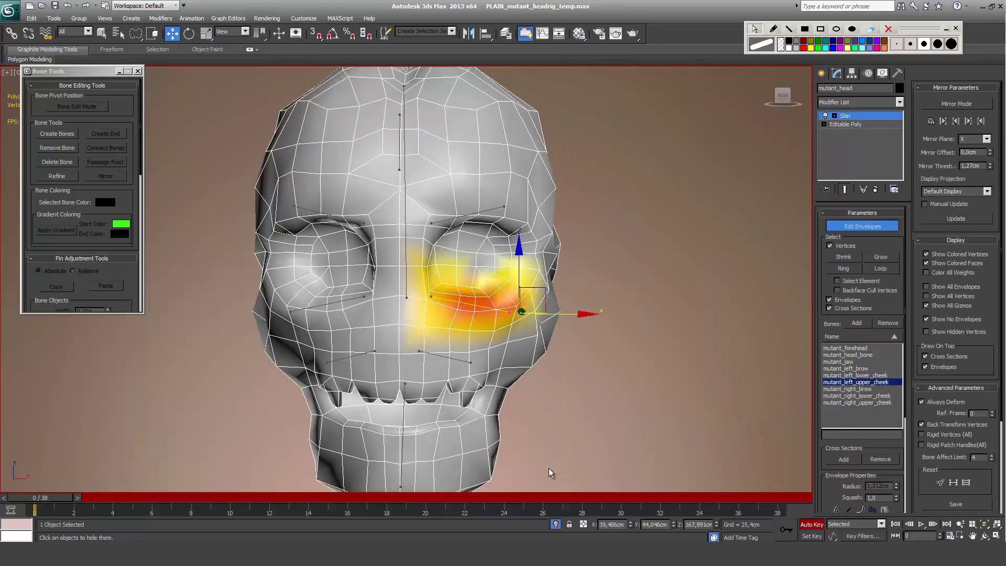
key("slash")
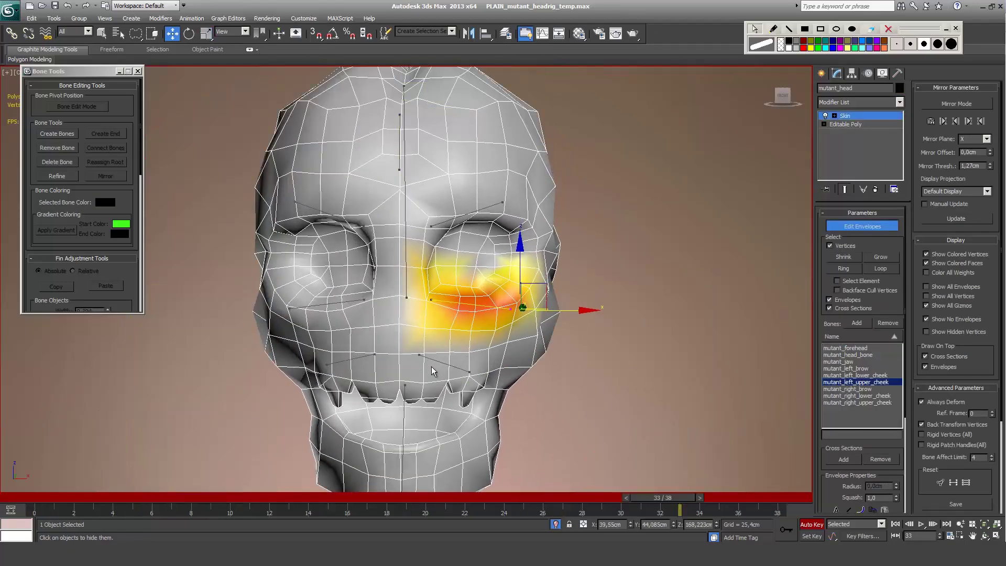
Step: Select the mutant_left_lower_cheek bone and raise its weight on the row of vertices above the upper teeth
left_click(431, 362)
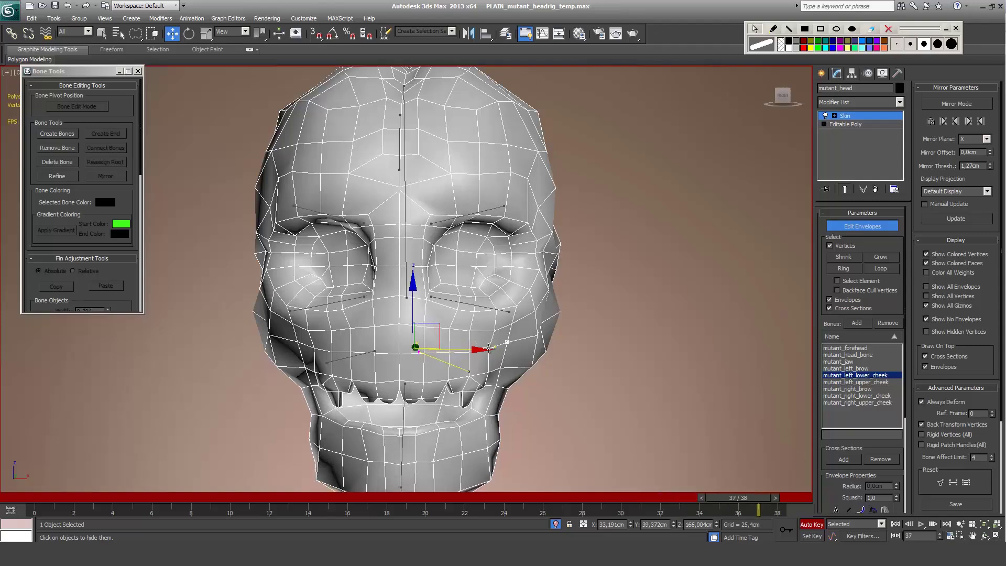
left_click(120, 32)
left_click(879, 408)
scroll(464, 367, "up", 2)
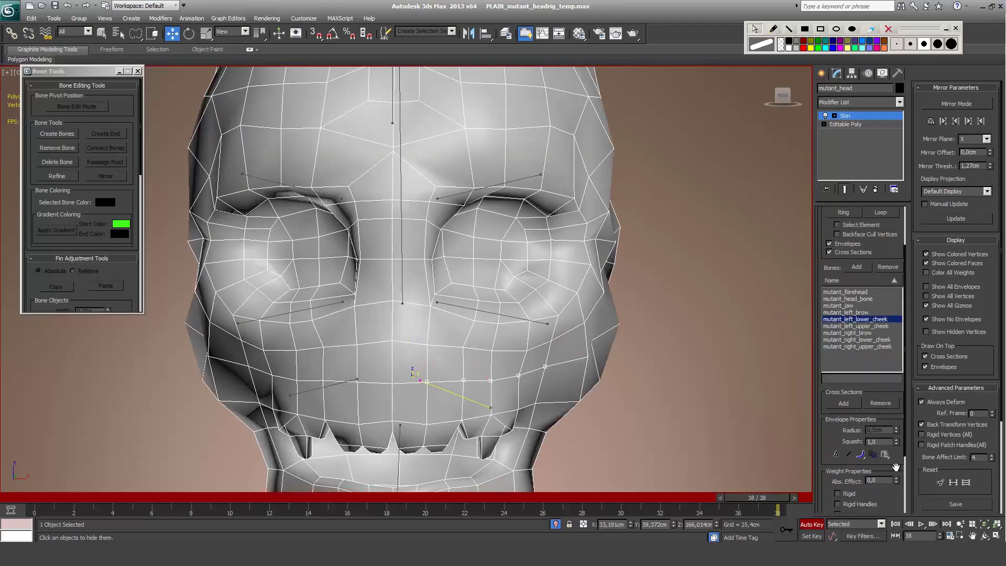
left_click_drag(840, 492, 840, 436)
key("slash")
left_click_drag(897, 479, 896, 428)
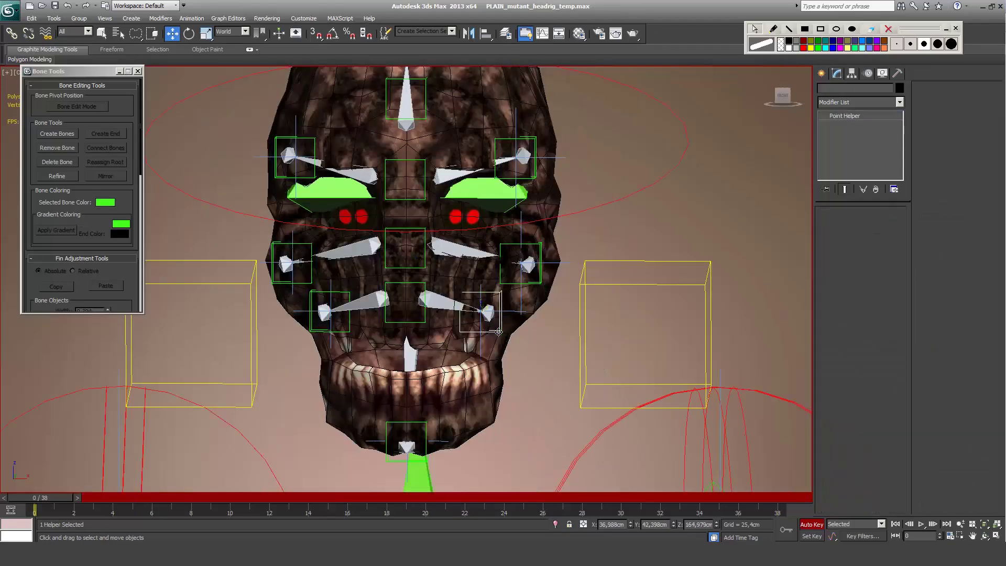
Step: Check the left lower cheek's point helper, reselect mutant_left_lower_cheek in the head's Skin envelopes and play the animation
left_click(498, 331)
key("slash")
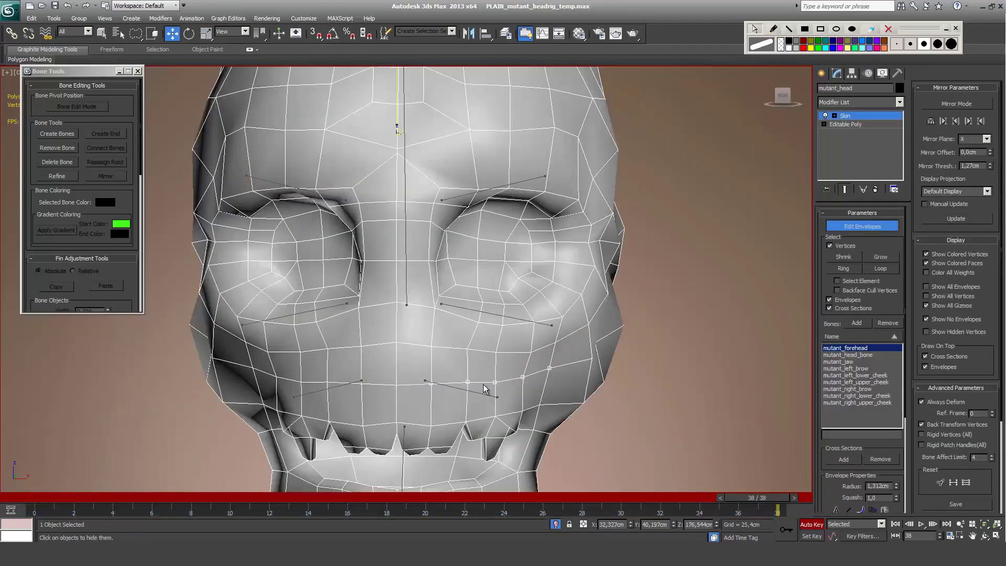
left_click(856, 375)
middle_click_drag(543, 427, 460, 319, "alt")
key("slash")
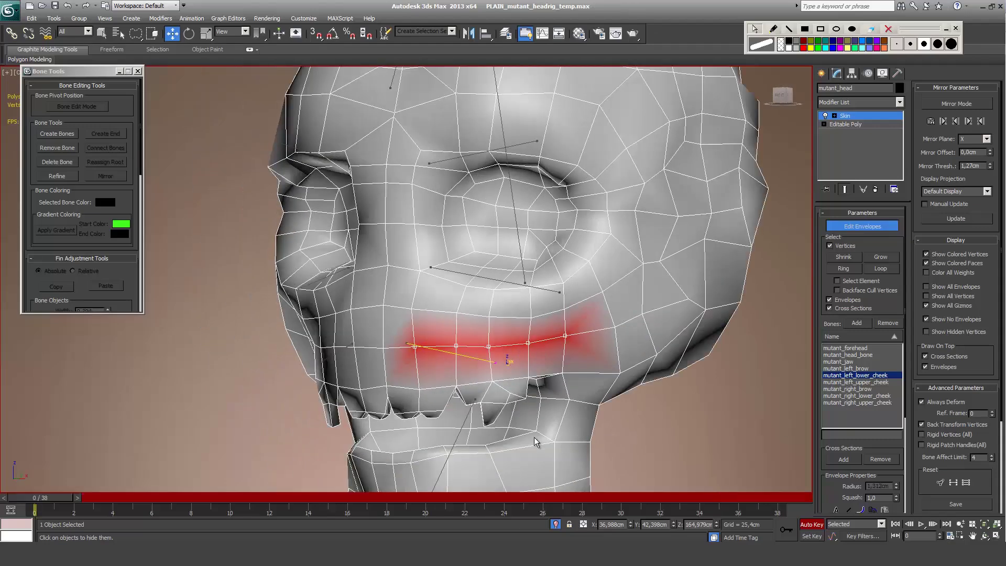
key("slash")
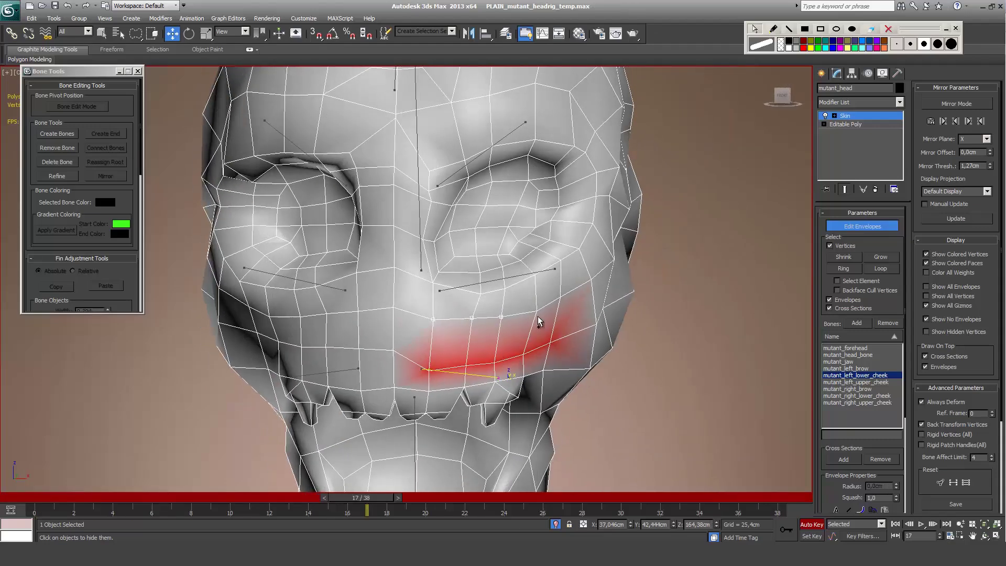
Step: Raise the mutant_left_lower_cheek weight on the second vertex row above the teeth, setting its outer vertex to 0,72
left_click(537, 316, "ctrl")
left_click_drag(853, 492, 852, 441)
left_click_drag(897, 485, 897, 447)
left_click(560, 296)
left_click_drag(897, 485, 897, 448)
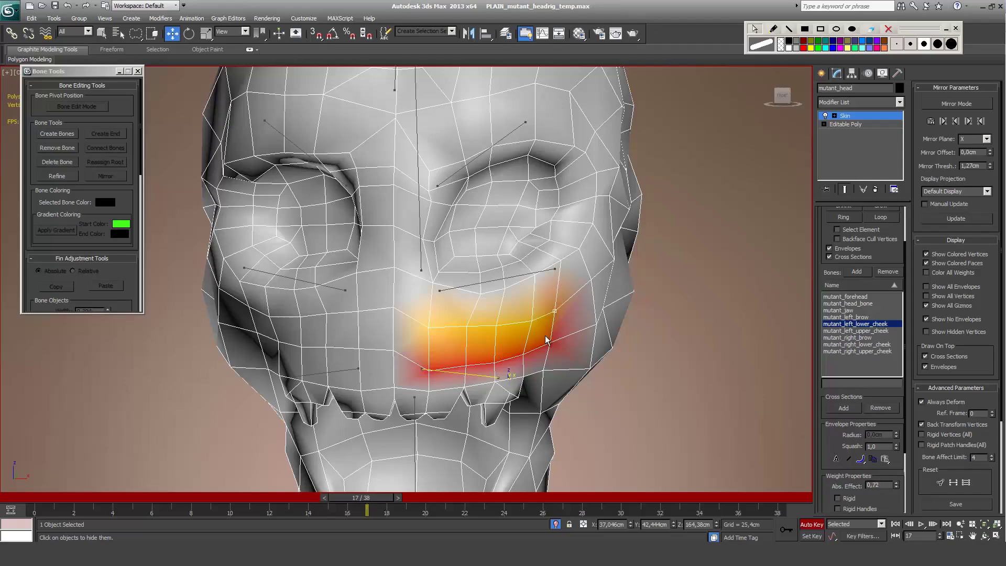
Step: Adjust the mutant_left_lower_cheek weight on the additional outer cheek vertices and check the deformation on frame 38
middle_click_drag(547, 341, 615, 313, "alt")
left_click(601, 285, "ctrl")
left_click_drag(897, 486, 897, 461)
middle_click_drag(524, 378, 472, 388, "alt")
left_click_drag(368, 499, 786, 524)
middle_click_drag(501, 220, 508, 296)
Step: Set the mutant_left_upper_cheek weight to 0,0 on the stray vertices at the outer eye corner, working on frame 20
left_click(532, 257)
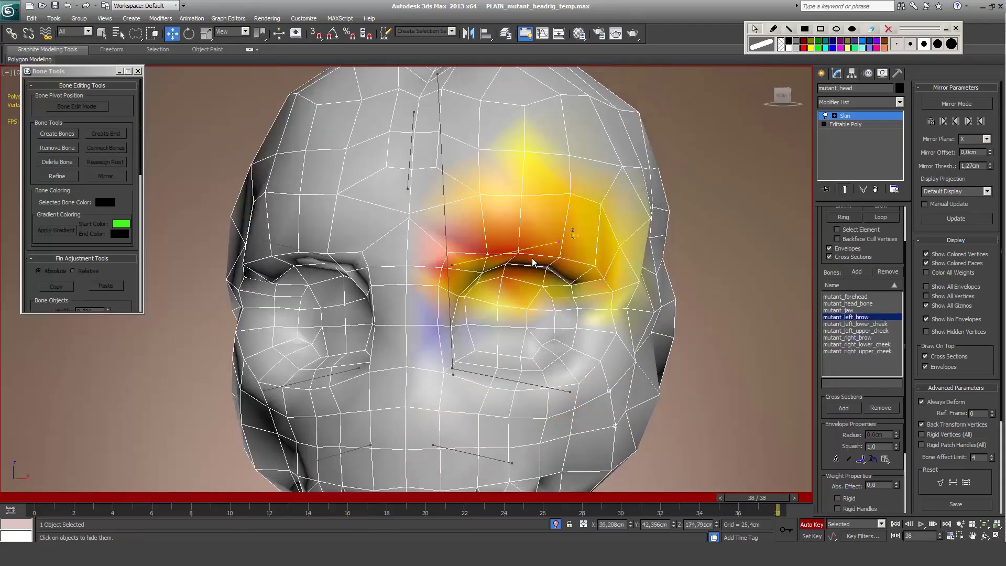
middle_click_drag(532, 258, 435, 232, "alt")
left_click_drag(771, 498, 419, 511)
left_click(574, 388)
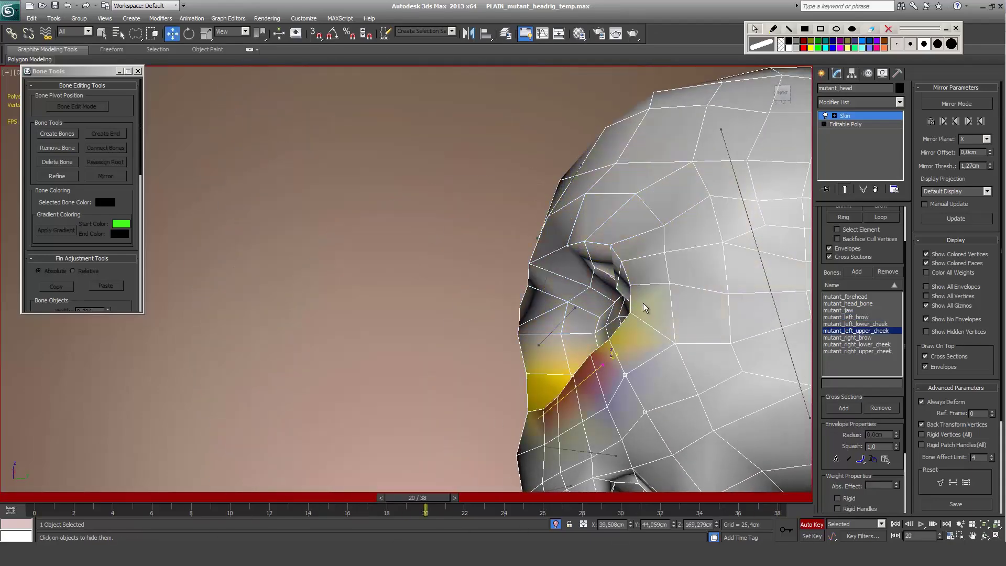
left_click(629, 312)
middle_click_drag(630, 312, 653, 294, "alt")
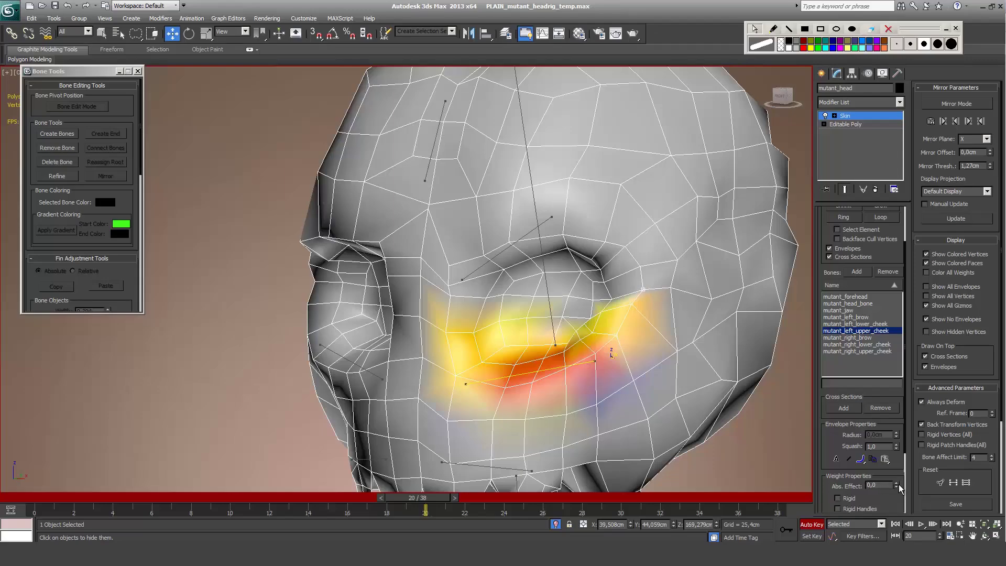
left_click(612, 299)
right_click(896, 488)
middle_click_drag(590, 362, 628, 340, "alt")
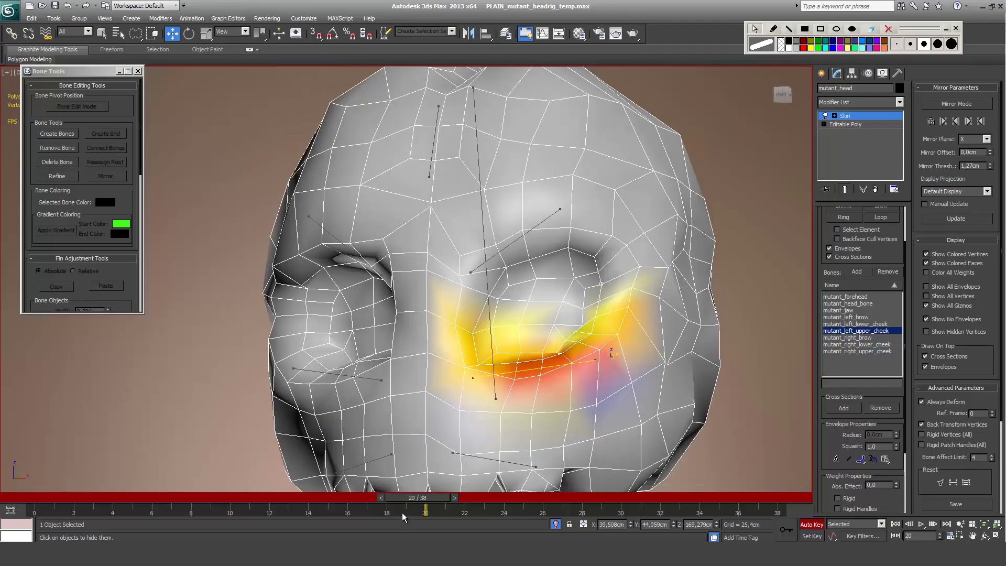
Step: On frame 0, use Mirror Mode with a 6,071cm threshold to mirror the left-side skin weights to the right side
left_click_drag(402, 513, 50, 517)
scroll(396, 354, "down", 3)
middle_click_drag(325, 362, 411, 349, "alt")
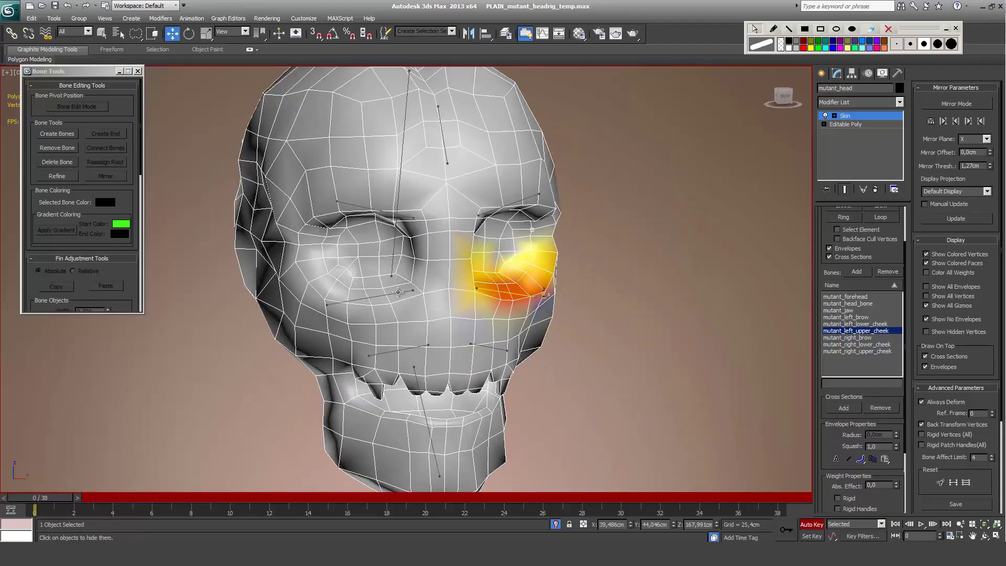
left_click(784, 97)
left_click(957, 103)
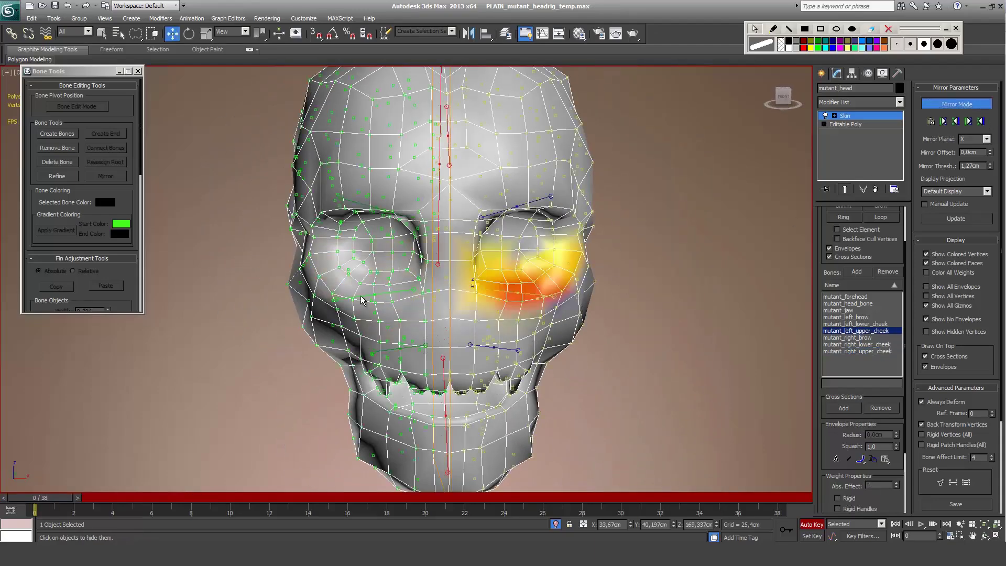
left_click(400, 291)
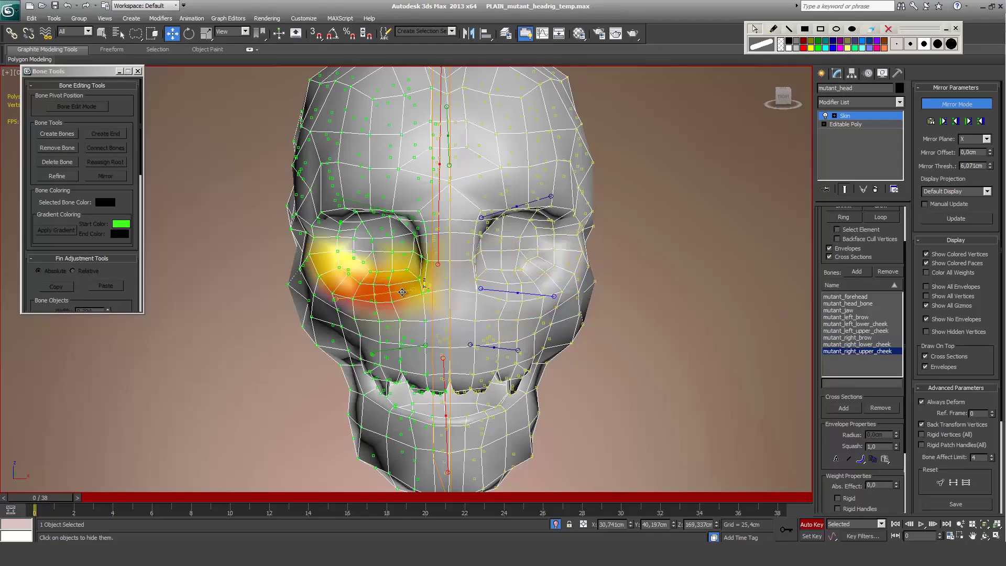
Step: Compare the weights of the left and right upper cheek, brow and lower cheek bones, and save the scene
left_click(539, 294)
left_click(517, 206)
left_click(398, 215)
mouse_move(398, 225)
middle_mouse_down("alt")
mouse_move(492, 239)
mouse_move(399, 236)
middle_mouse_up("alt")
left_click(390, 346)
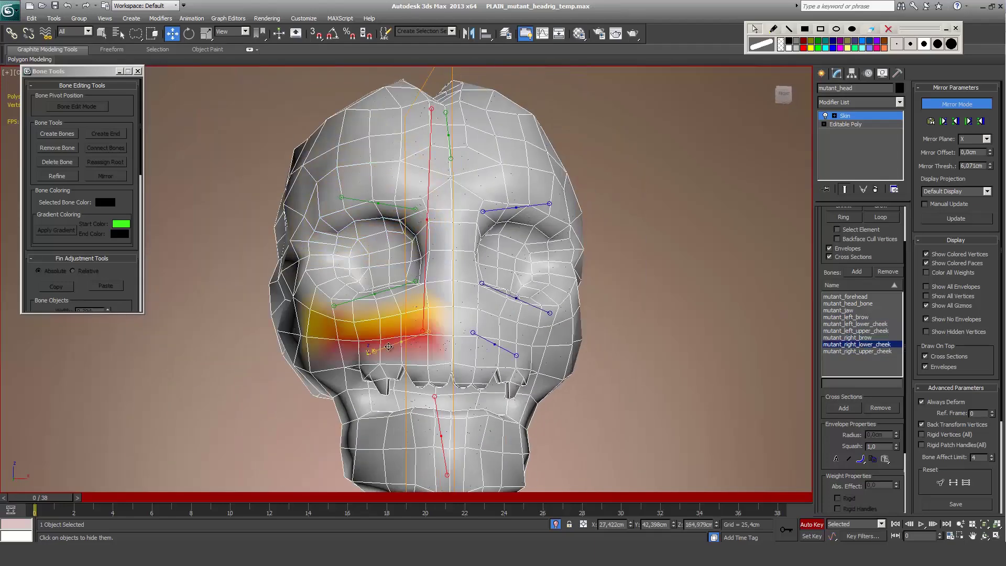
left_click(495, 344)
left_click(392, 346)
key("ctrl+s")
Step: Scrub the animation to check the mirrored face deformation on both sides, and return to frame 0
left_click_drag(40, 498, 682, 498)
left_click_drag(751, 449, 488, 419)
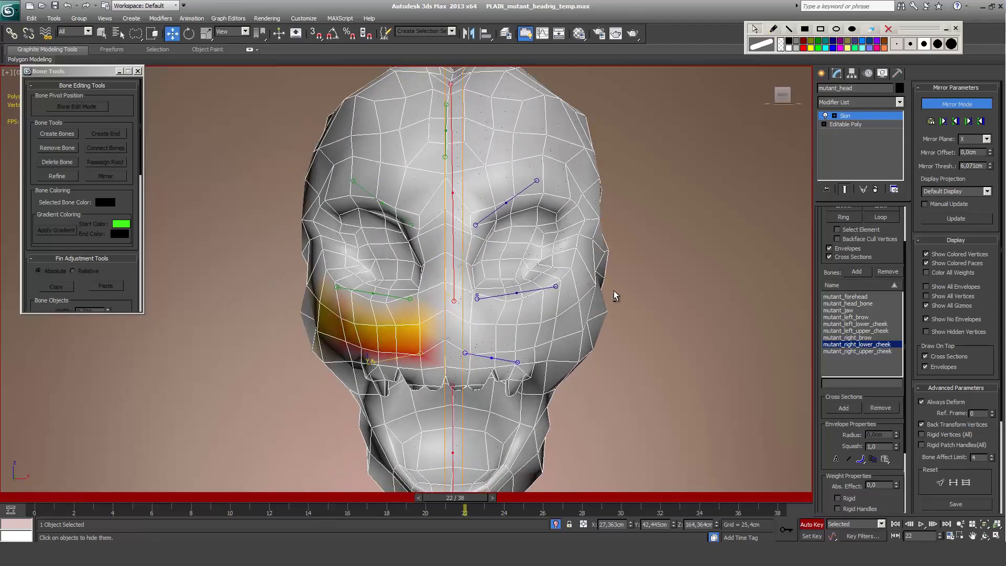
middle_click_drag(614, 290, 628, 300, "alt")
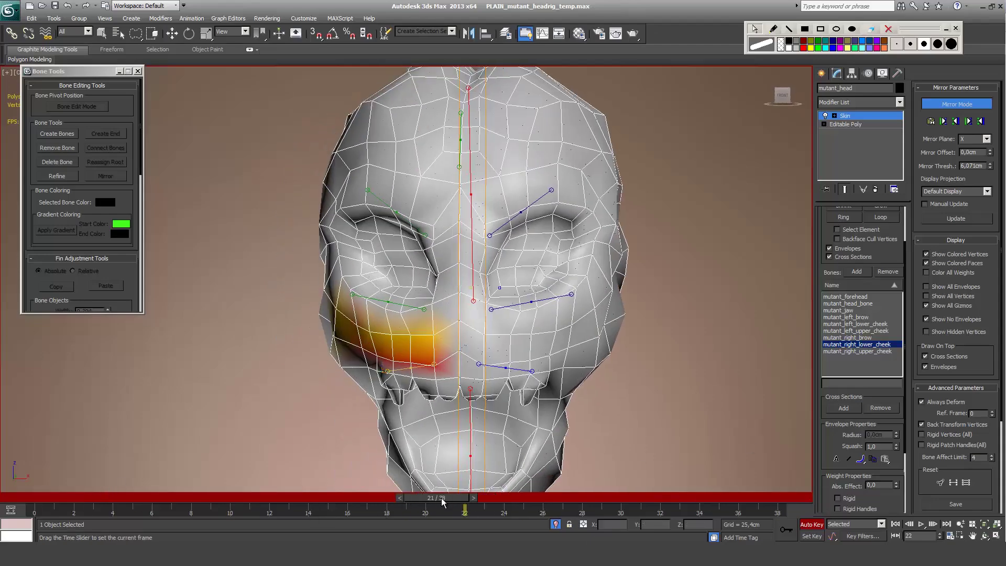
left_click_drag(442, 498, 39, 498)
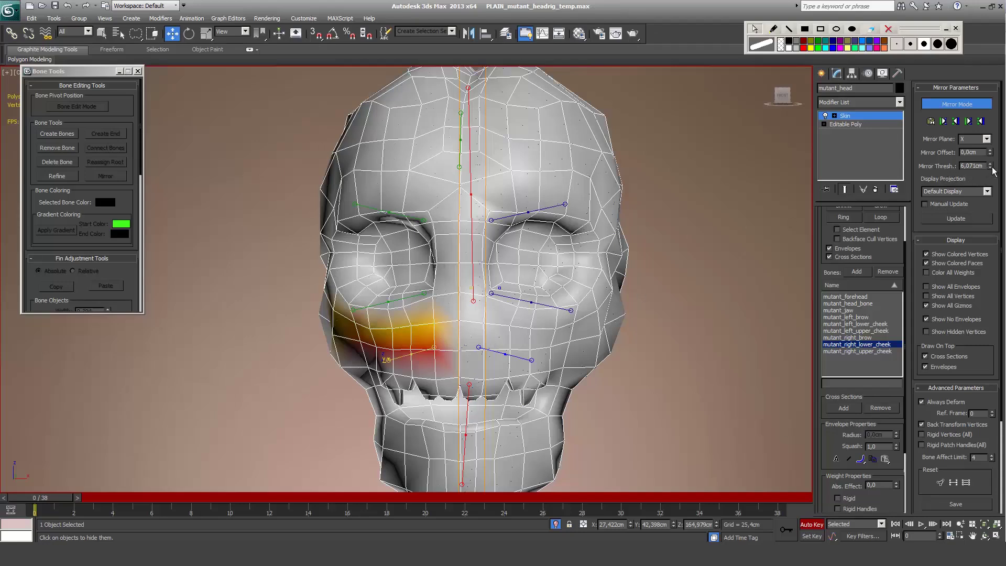
Step: Leave Mirror Mode, open the Weight Tool and set the mutant_left_upper_cheek weight to 0,5 on the center nose vertex
scroll(568, 272, "up", 3)
middle_click_drag(568, 272, 507, 255)
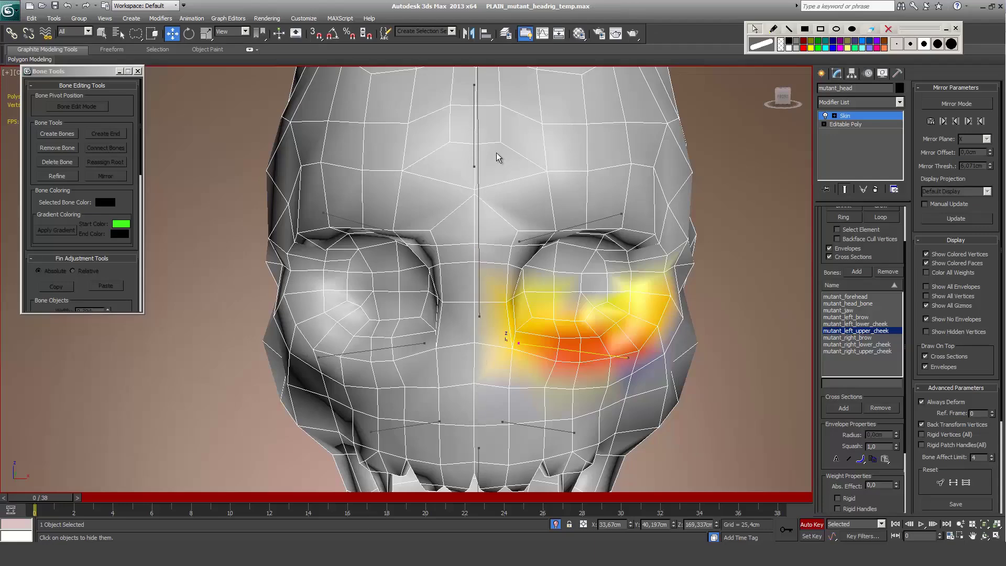
middle_click_drag(496, 153, 568, 167, "alt")
middle_click_drag(554, 247, 576, 358, "alt")
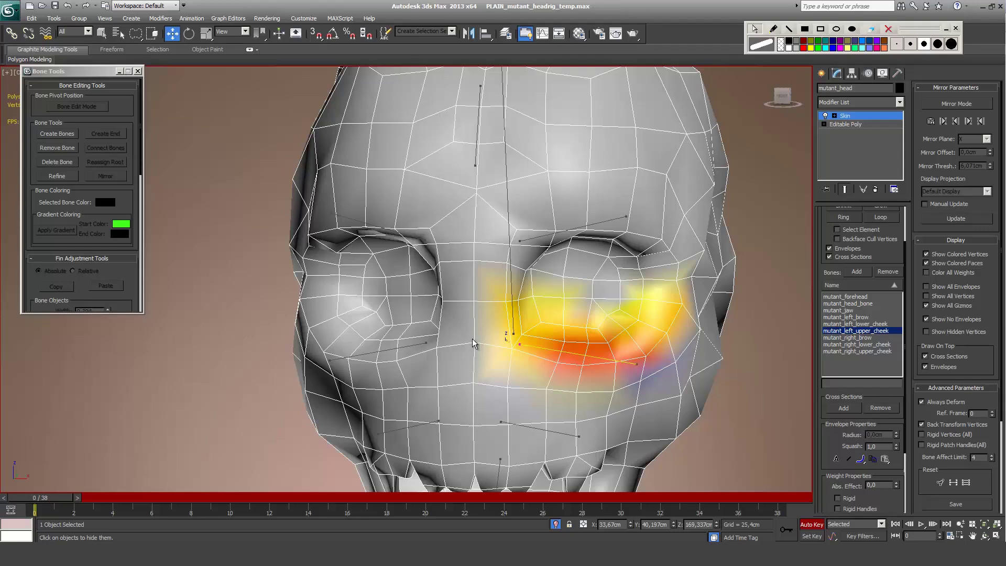
scroll(839, 455, "down", 5)
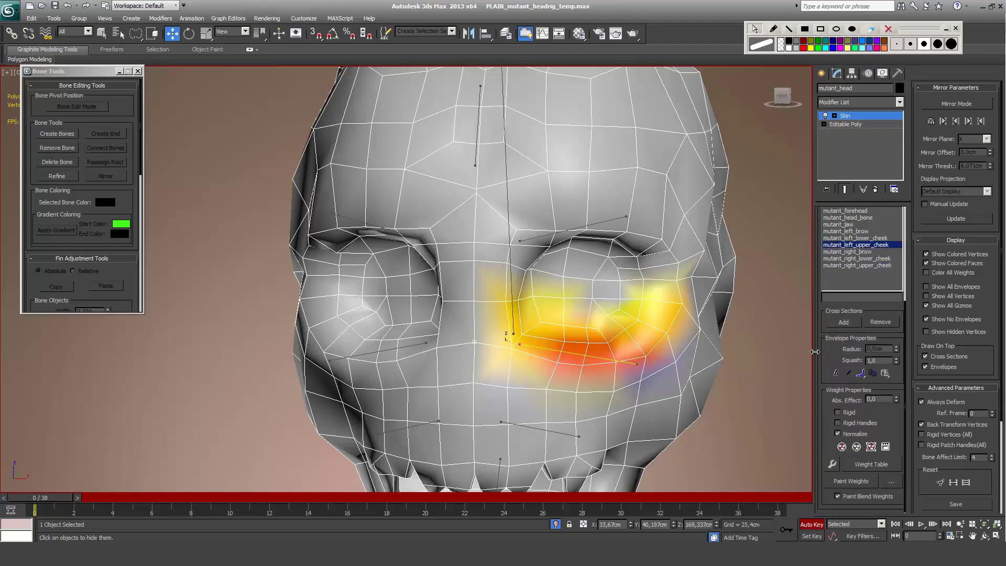
left_click(833, 464)
left_click_drag(45, 9, 755, 301)
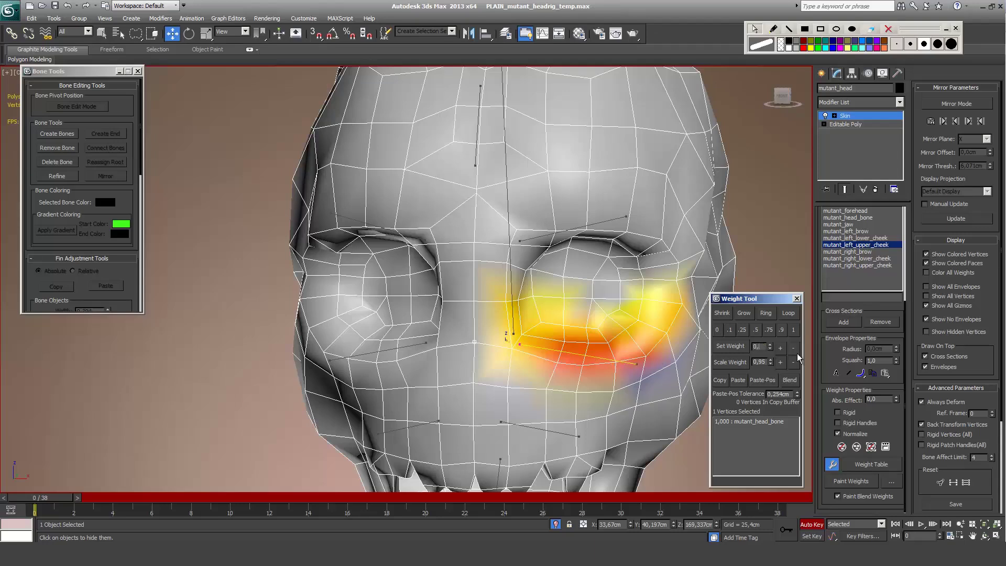
type("0,5")
left_click(724, 346)
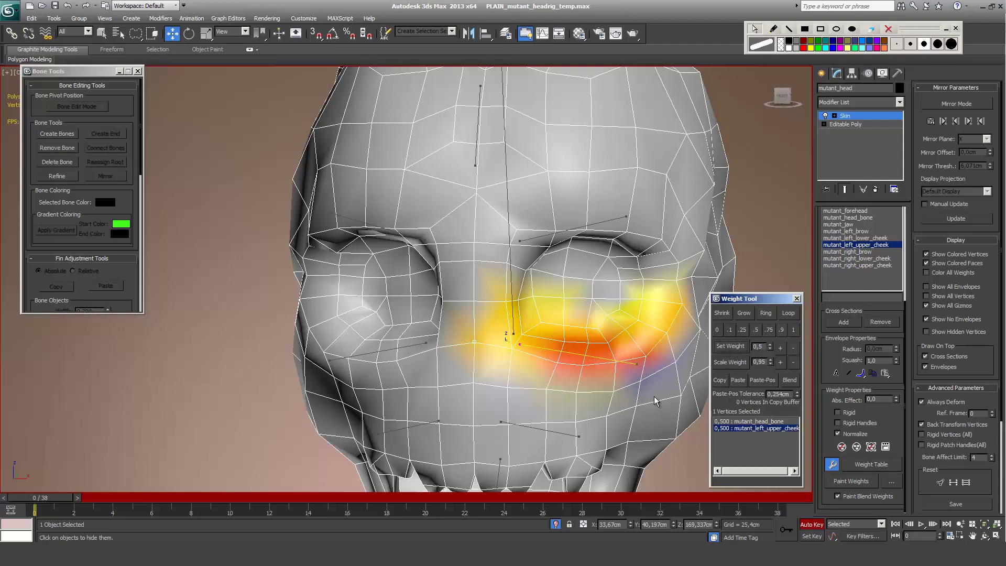
Step: Select the mutant_right_upper_cheek bone and set its weight to 0,33 on the same center nose vertex
left_click(405, 345)
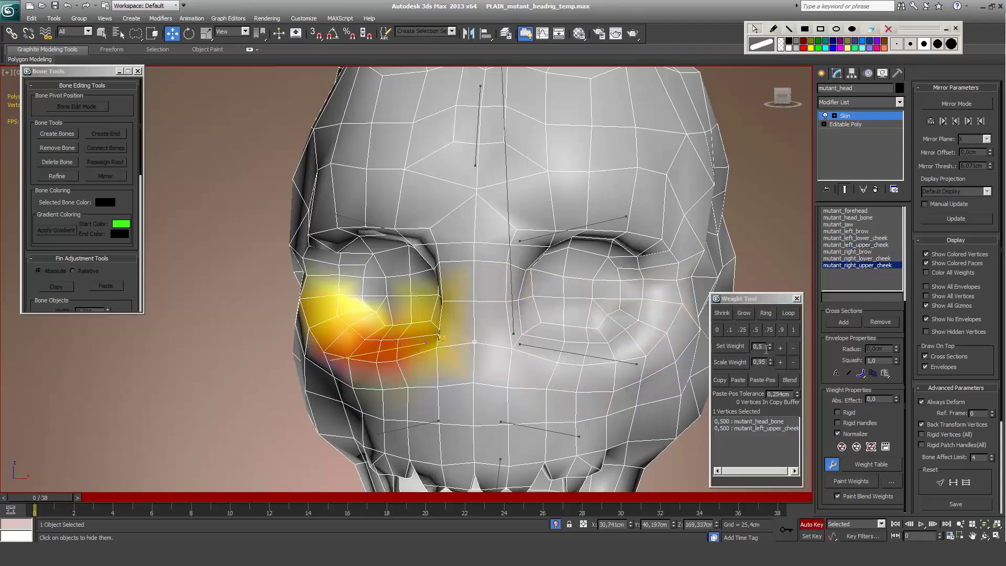
left_click(762, 346)
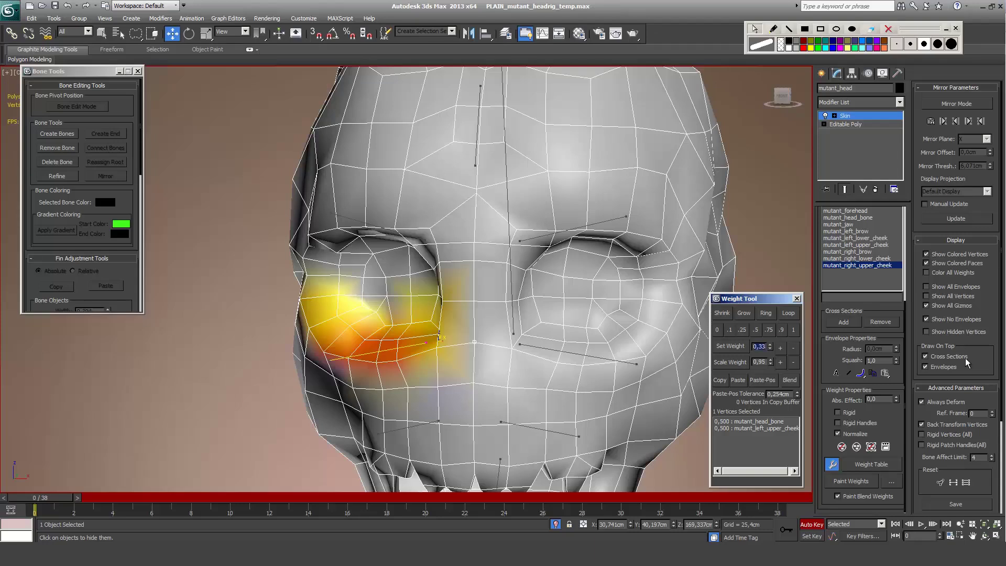
left_click(723, 346)
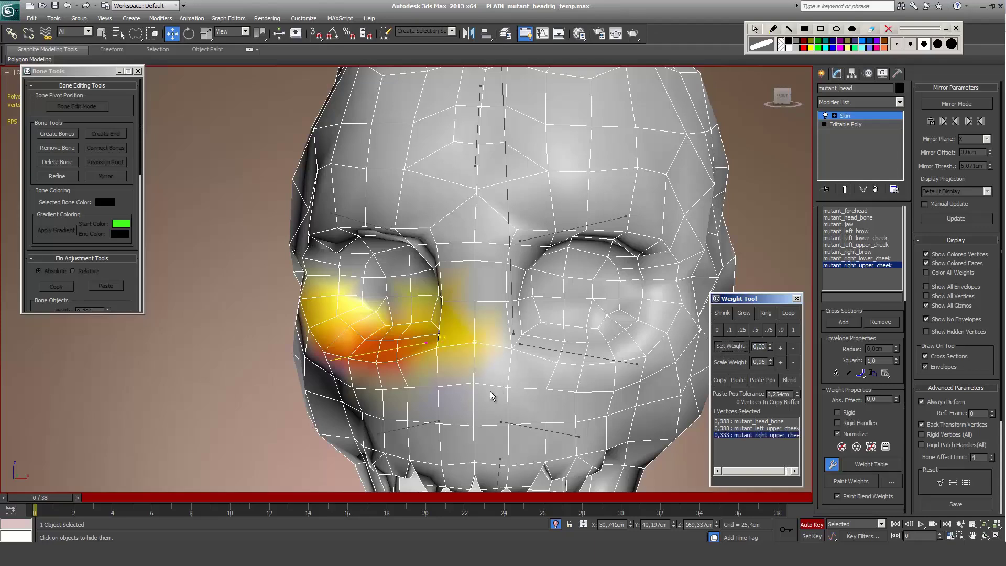
Step: Weight the center vertex between the lower cheek bones 0,5 to mutant_left_lower_cheek and 0,33 to mutant_right_lower_cheek
left_click(473, 426)
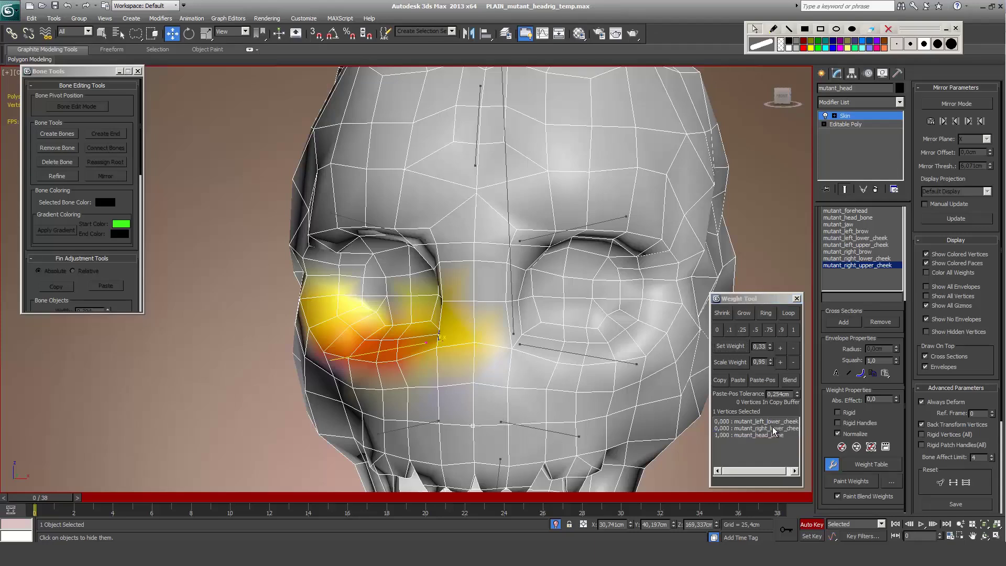
left_click(530, 426)
double_click(760, 346)
type(",5")
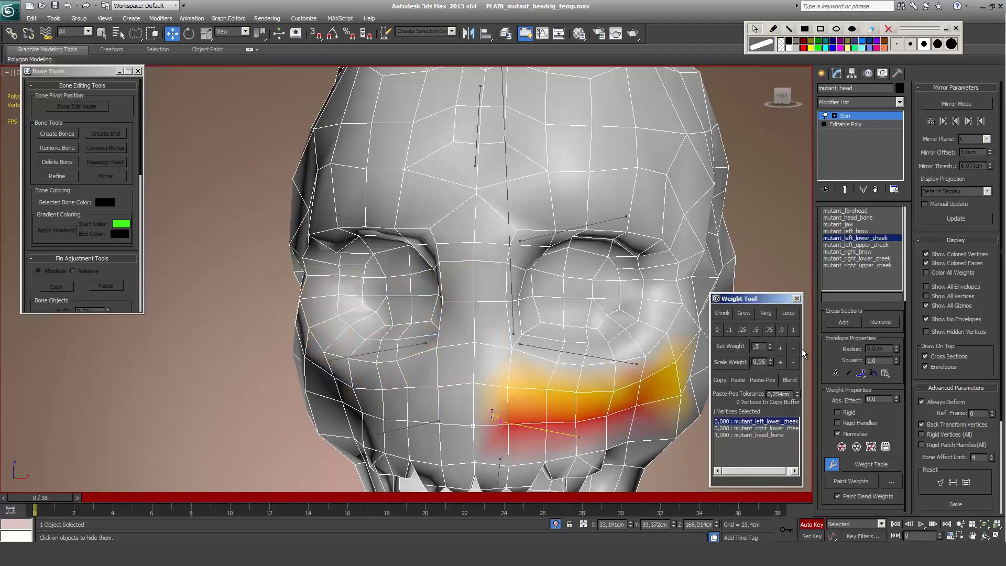
left_click(718, 347)
left_click(755, 429)
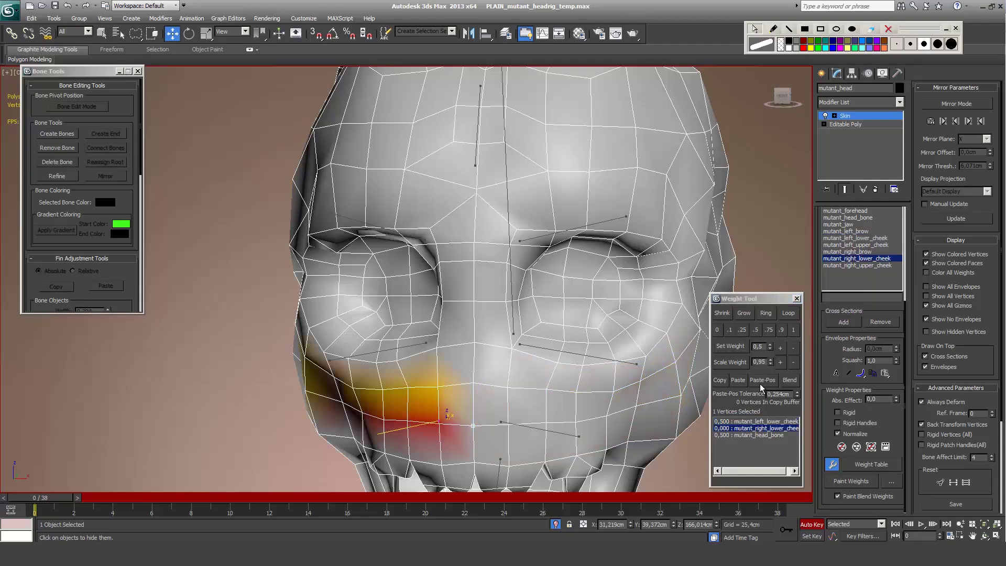
middle_click_drag(473, 381, 479, 360)
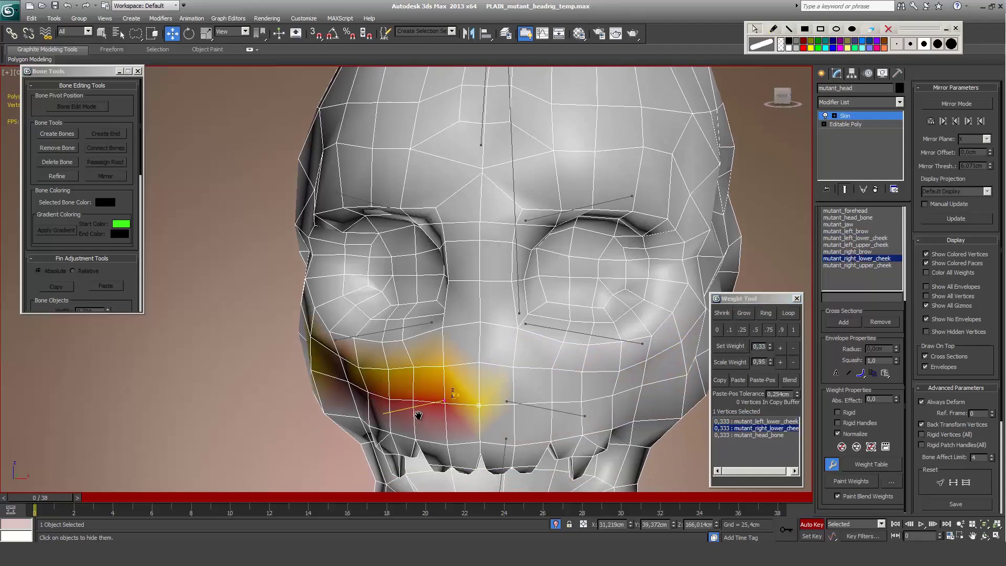
Step: Weight the center vertex between the brows 0,5 to mutant_left_brow and 0,333 to mutant_right_brow
left_click(479, 361)
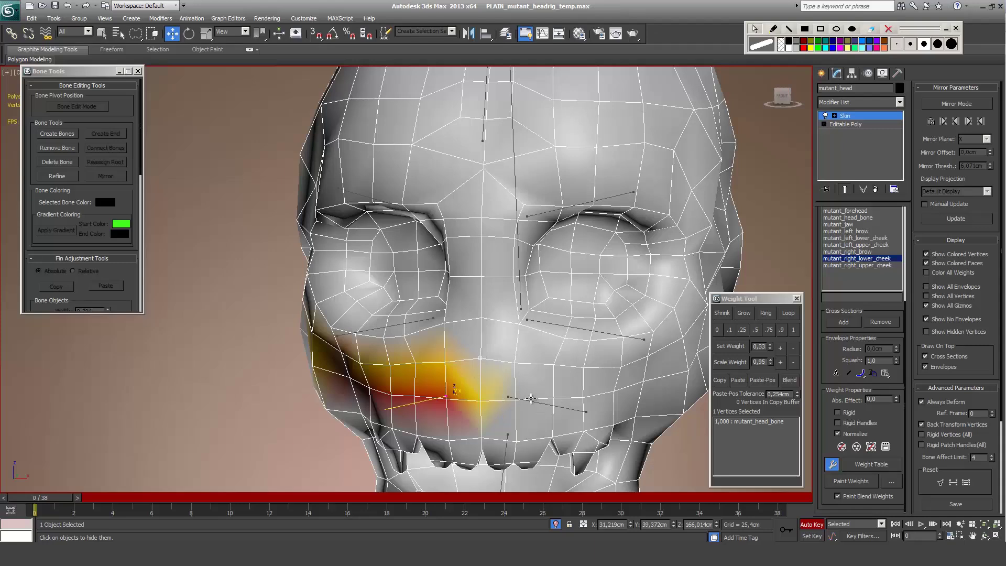
left_click(543, 214)
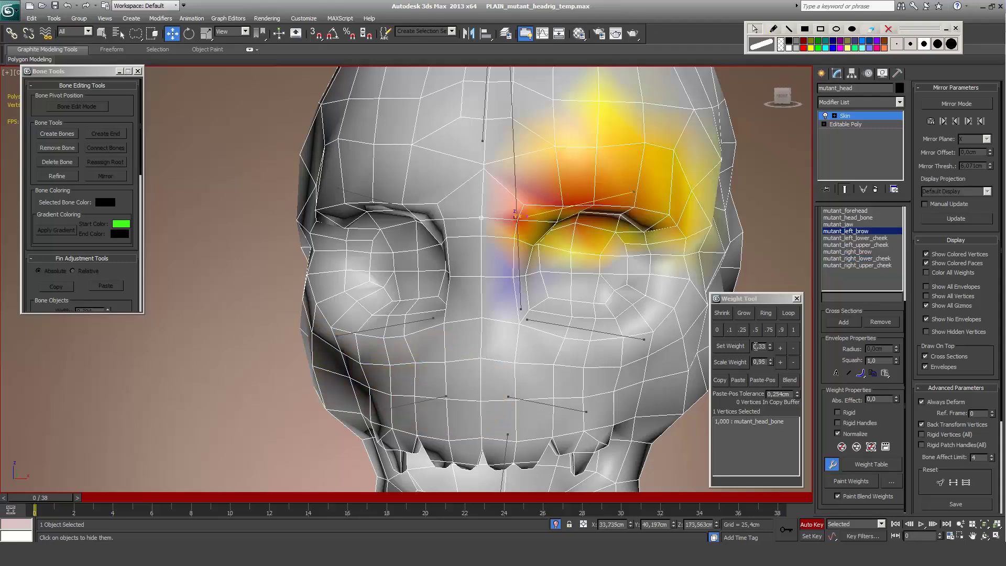
left_click_drag(756, 347, 812, 327)
type("0,5")
left_click(733, 349)
left_click(381, 199)
left_click_drag(754, 347, 830, 354)
type("0,333")
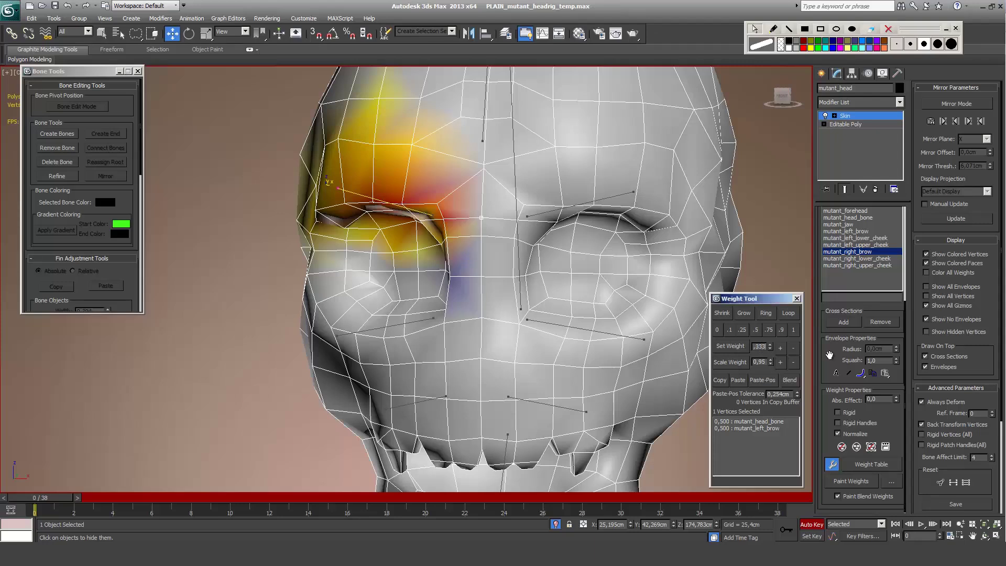
left_click(733, 349)
Step: Weight the next center vertex down the nose bridge 0,5 to mutant_left_brow and 0,33 to mutant_right_brow
left_click(481, 236)
left_click(543, 213)
left_click_drag(755, 346, 881, 341)
type(",5")
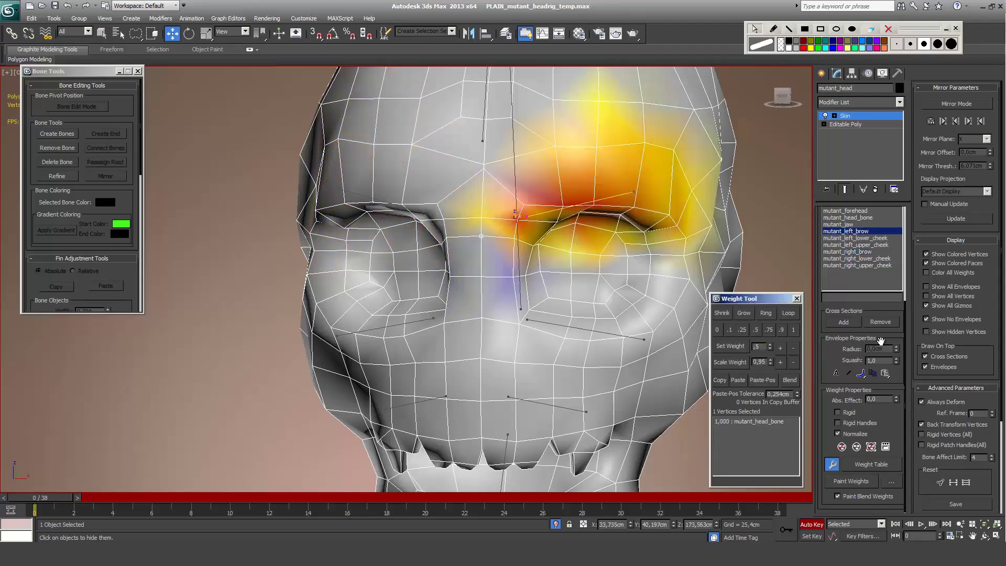
left_click(733, 346)
left_click(398, 211)
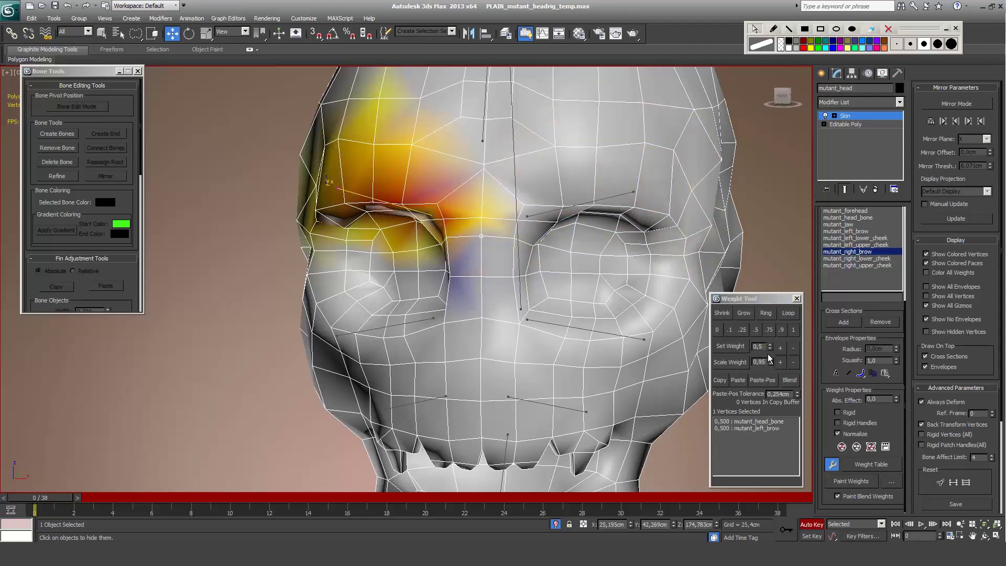
Step: Apply a 0,33 weight for both brow bones to the center vertex halfway down the nose bridge
left_click(480, 277)
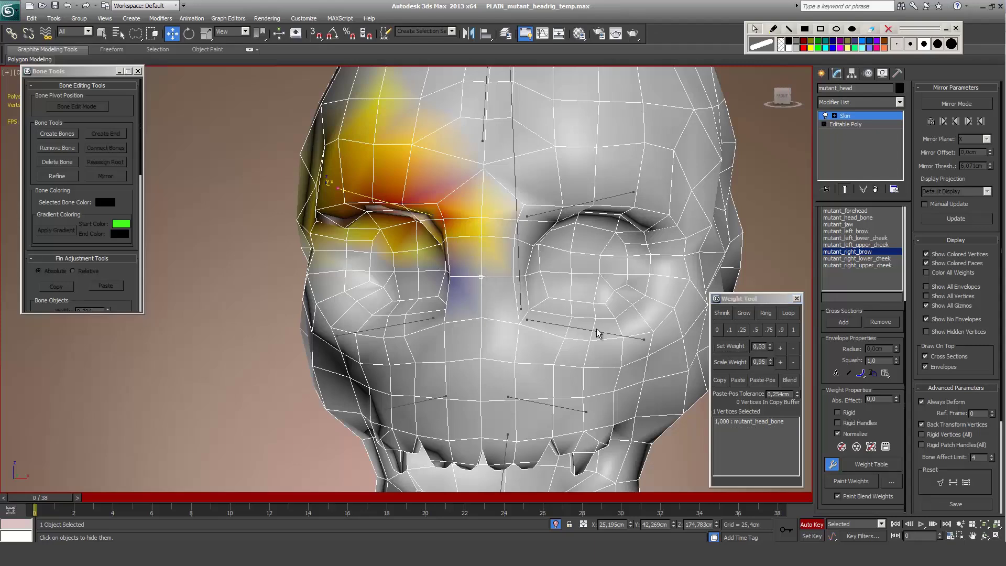
left_click(733, 347)
left_click(543, 212)
left_click(734, 347)
left_click(514, 277)
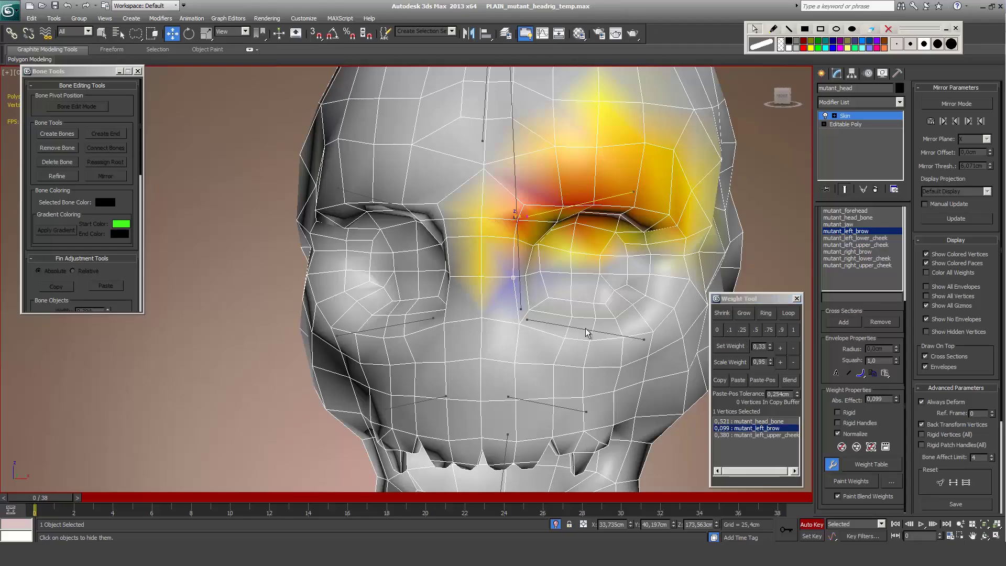
Step: At frame 22, weight the center nose vertex below the upper cheeks 0,5 to mutant_left_upper_cheek and 0,33 to mutant_right_upper_cheek
left_click_drag(44, 497, 439, 524)
key("w")
left_click(480, 357)
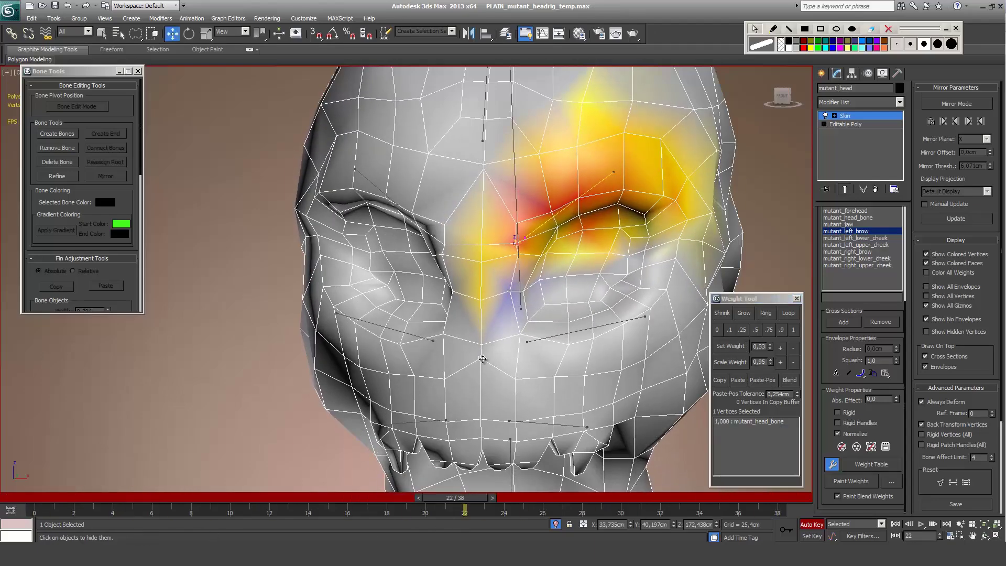
key("period")
left_click(557, 336)
left_click(759, 346)
type(",5")
left_click(737, 350)
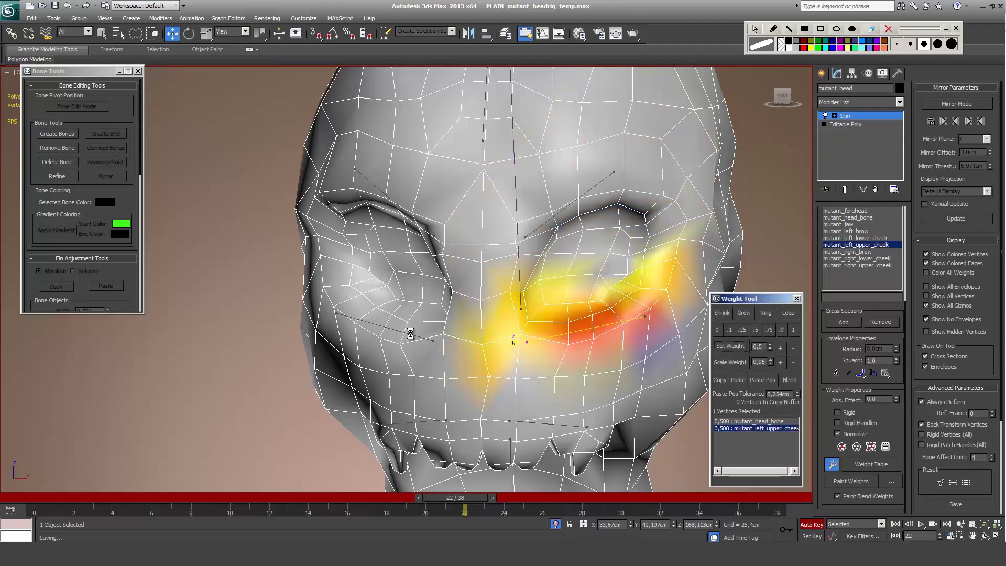
left_click(412, 334)
left_click(733, 346)
Step: At frame 21, adjust the outer brow vertices on both sides, giving mutant_head_bone a 0,56 weight beside the right brow
left_click_drag(465, 497, 34, 497)
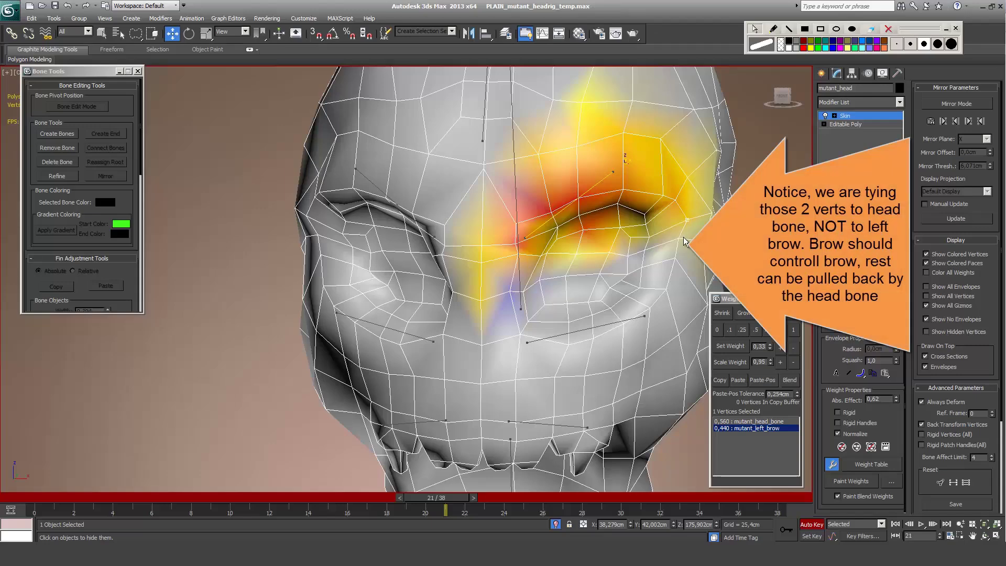
left_click(896, 401)
left_click_drag(896, 401, 896, 392)
middle_click_drag(307, 217, 446, 231, "alt")
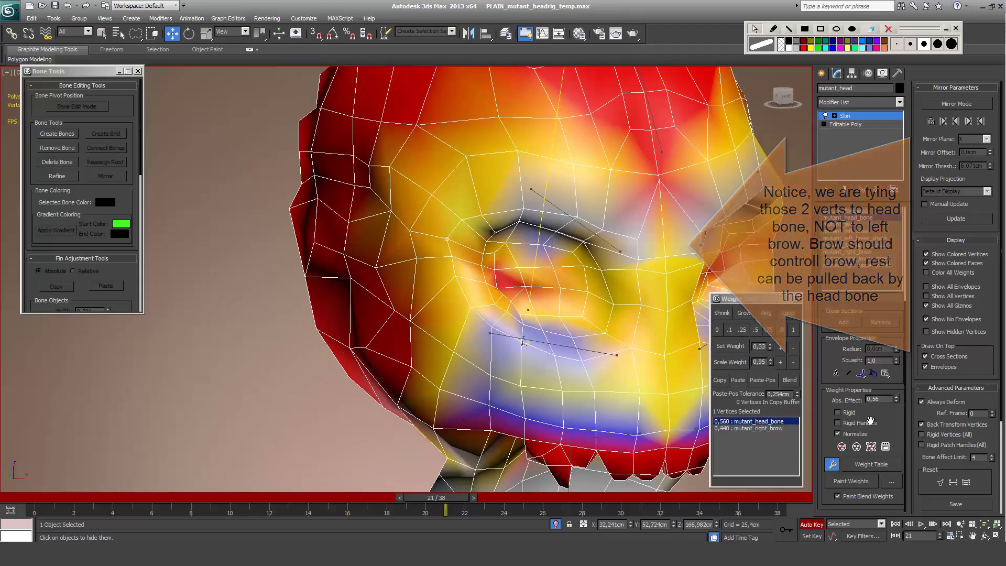
Step: Set the mutant_head_bone weight to 0,66 on the vertex at the outer corner of the right eye
left_click(449, 266)
left_click(451, 269)
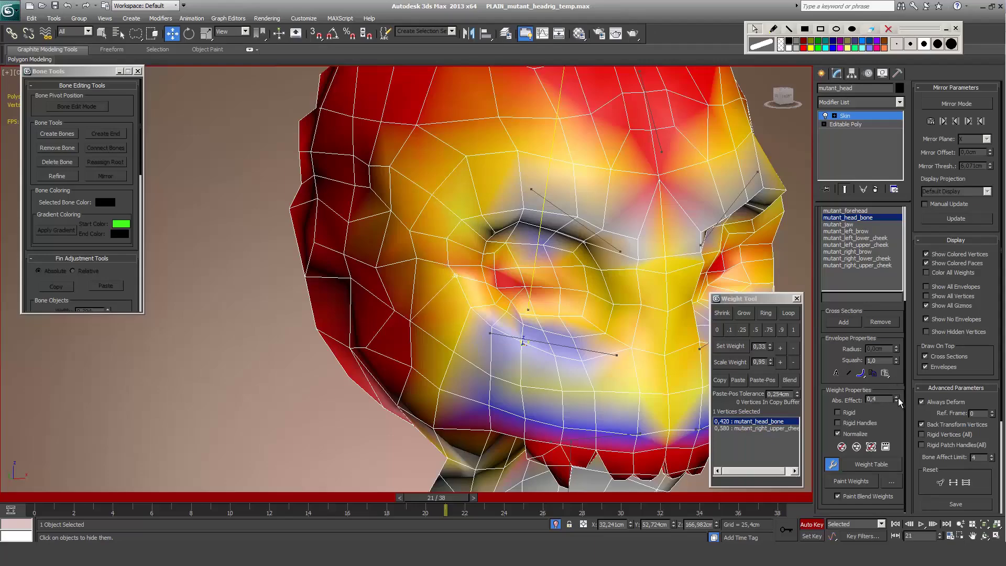
middle_click_drag(450, 270, 499, 254, "alt")
scroll(577, 326, "down", 5)
scroll(523, 292, "up", 5)
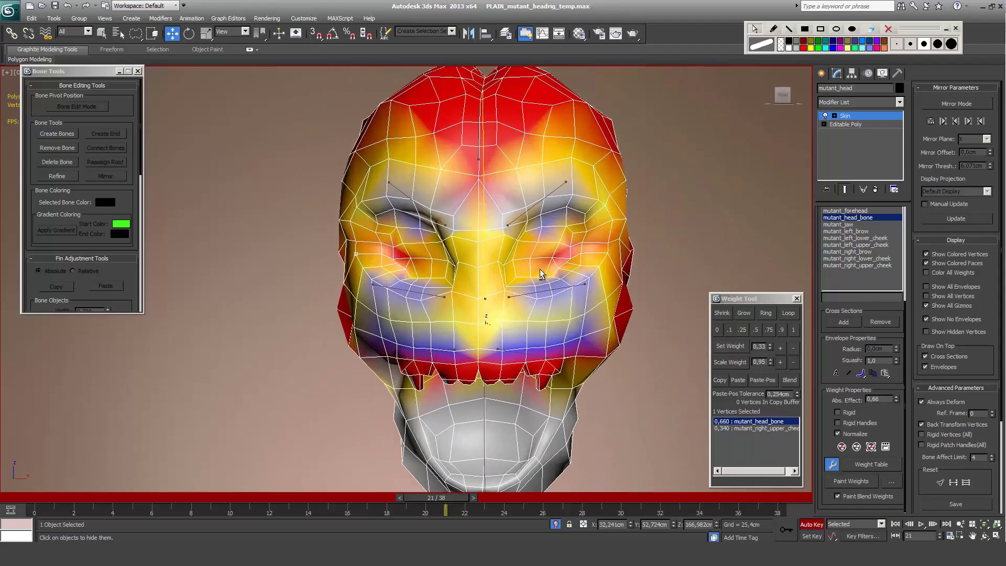
middle_click_drag(464, 115, 513, 135, "alt")
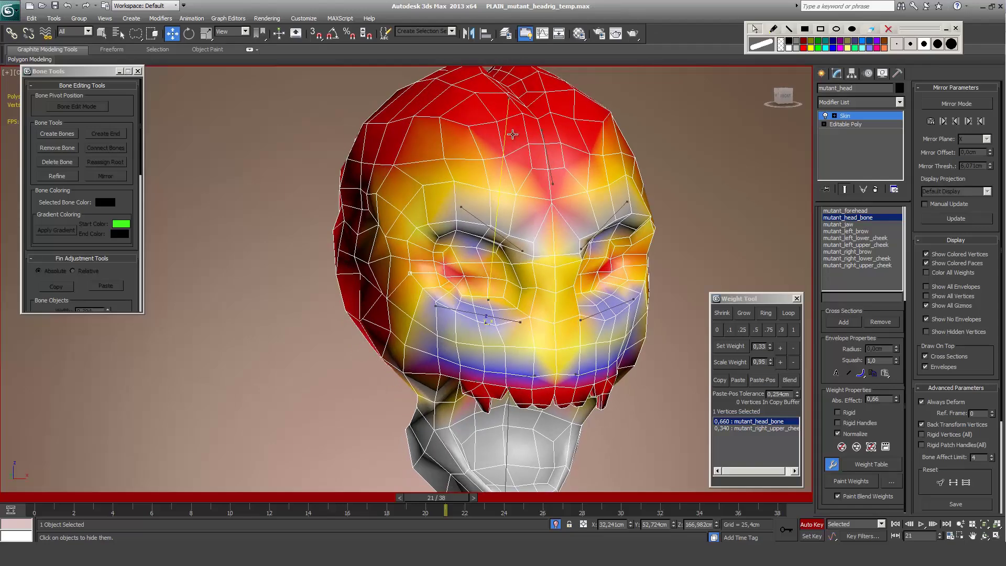
Step: Select the mutant_forehead bone and weight eight vertices across the middle of the forehead to it at 0,66
key("1")
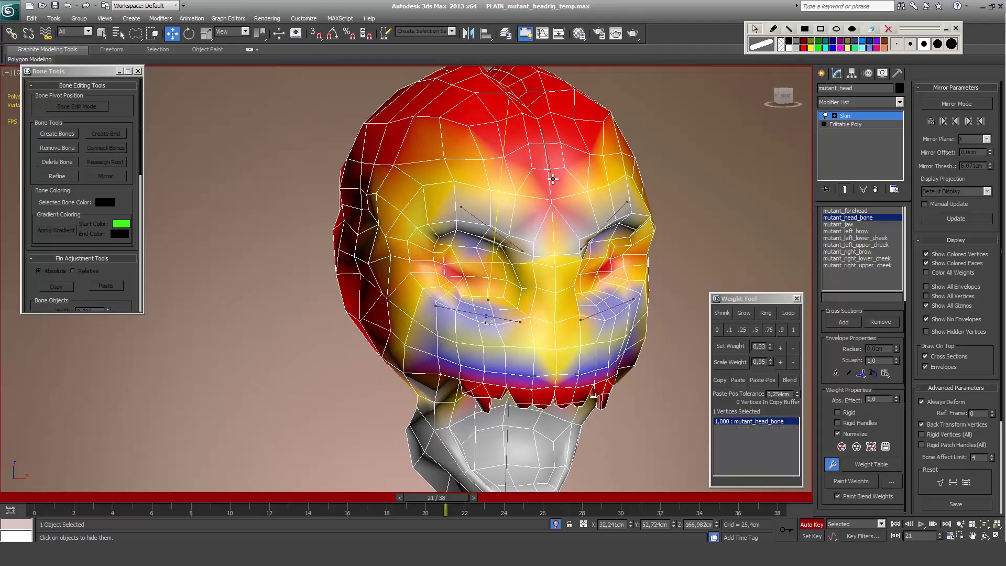
left_click(553, 179)
middle_click_drag(562, 213, 491, 234, "alt")
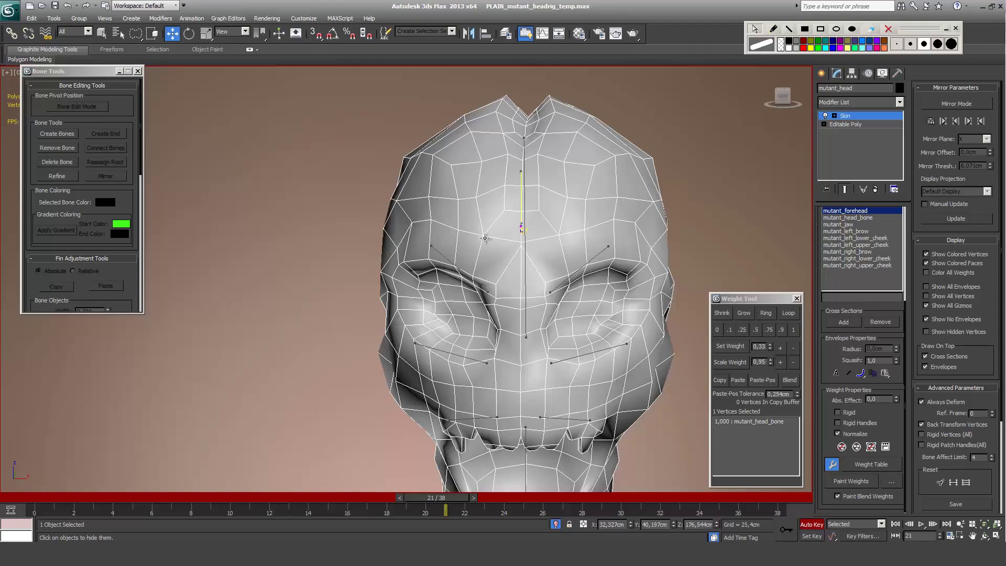
left_click(476, 198, "ctrl")
left_click(458, 200, "ctrl")
left_click(539, 209, "ctrl")
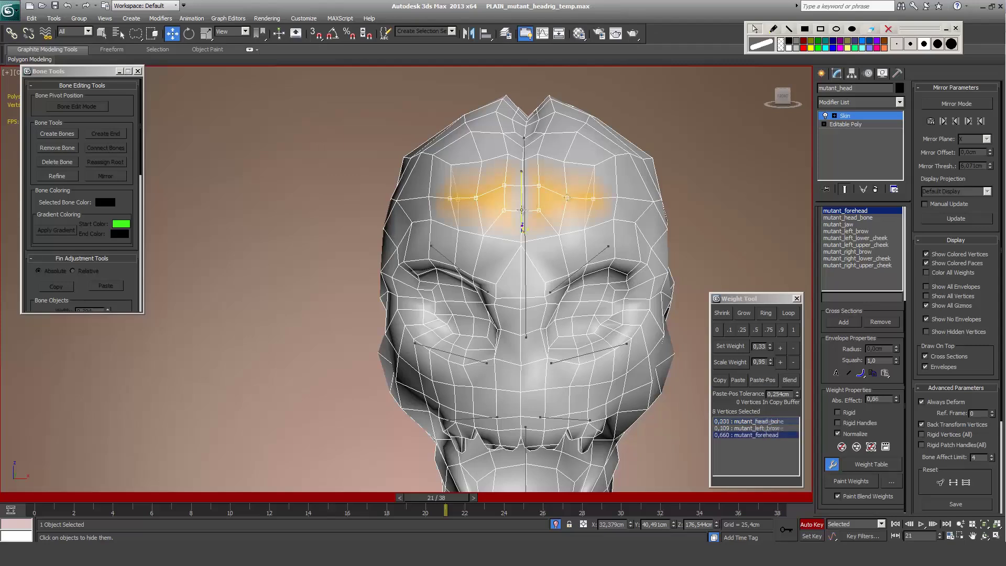
Step: Set the mutant_forehead weight to 0,86 on the two center forehead vertices along the bone
left_click(521, 210)
left_click(523, 187, "ctrl")
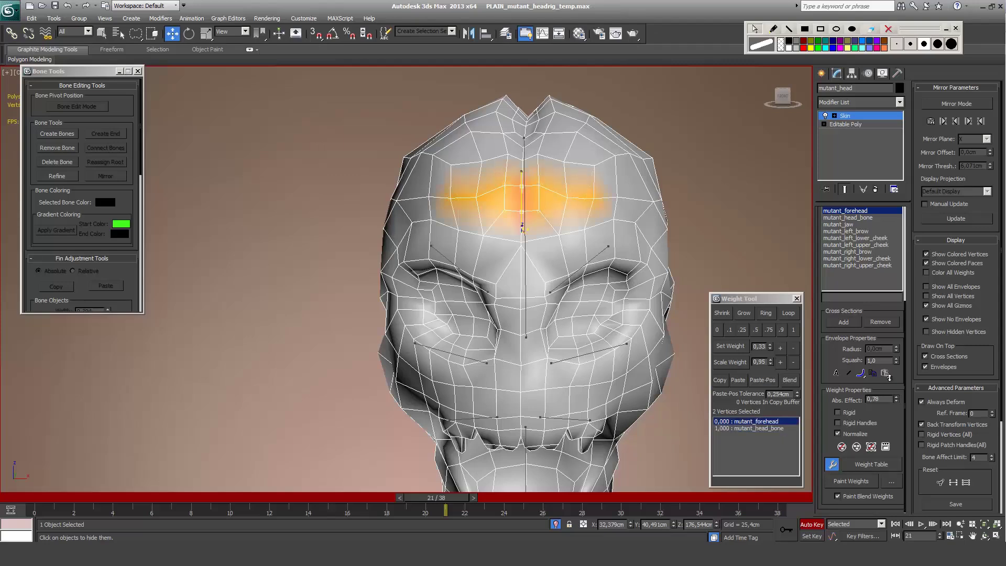
mouse_move(889, 377)
left_mouse_down()
mouse_move(896, 390)
mouse_move(896, 375)
left_mouse_up()
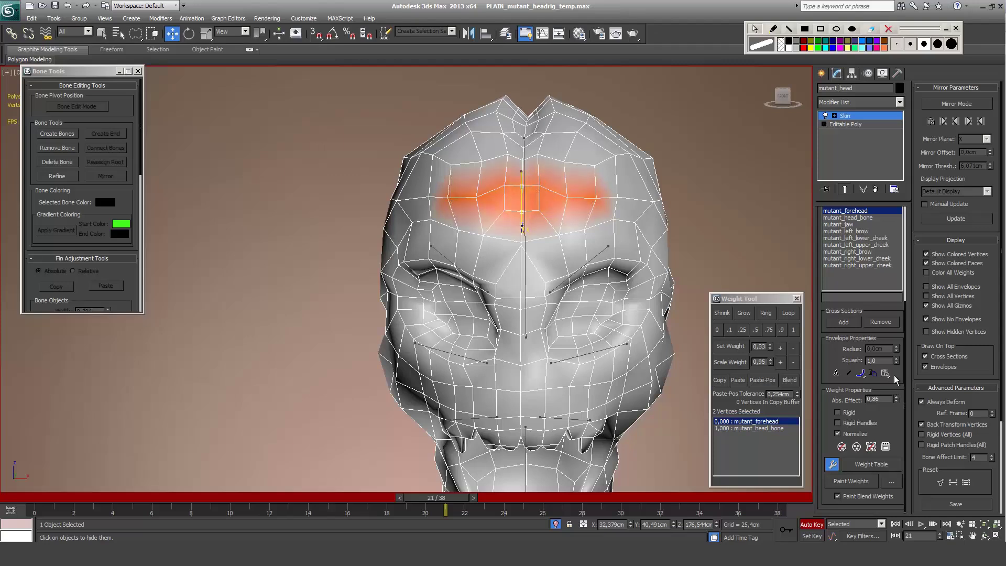
Step: Leave envelope editing and move the forehead point helper Point005 down and forward to about Y 40,3 cm, Z 177 cm at frame 21
left_click_drag(834, 334, 833, 471)
left_click(863, 226)
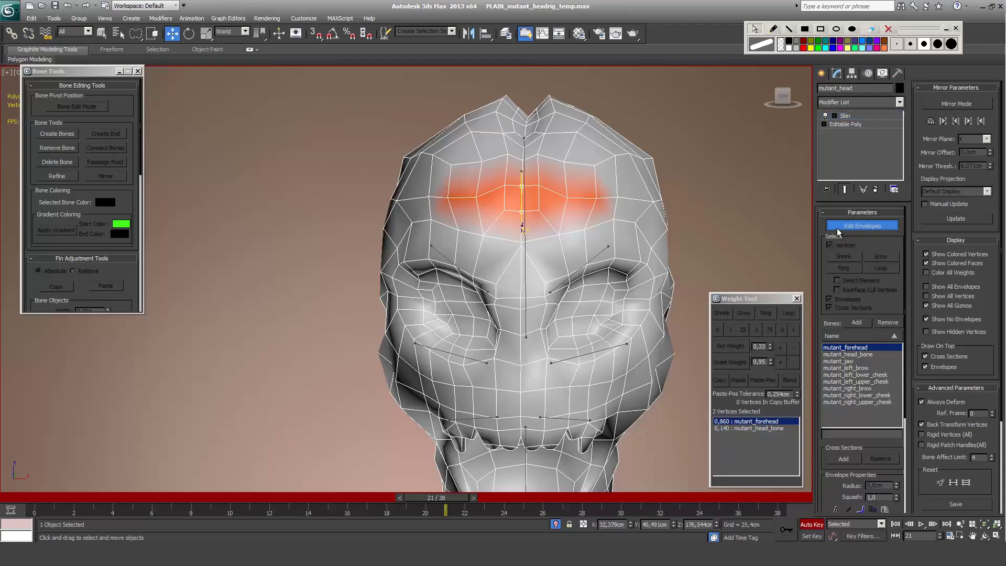
middle_click_drag(449, 148, 572, 210, "alt")
left_click(457, 167)
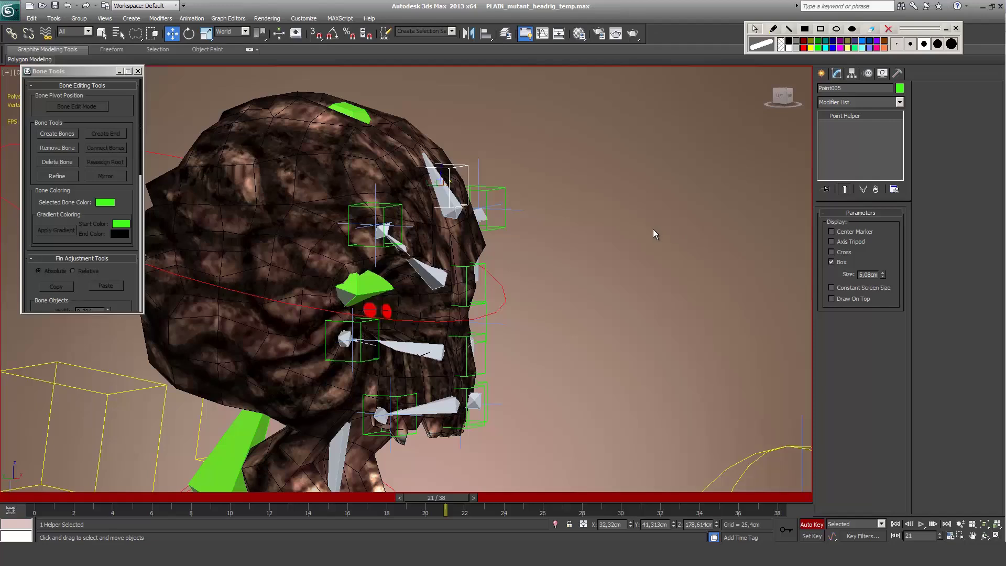
key("equal")
key("equal")
key("equal")
key("equal")
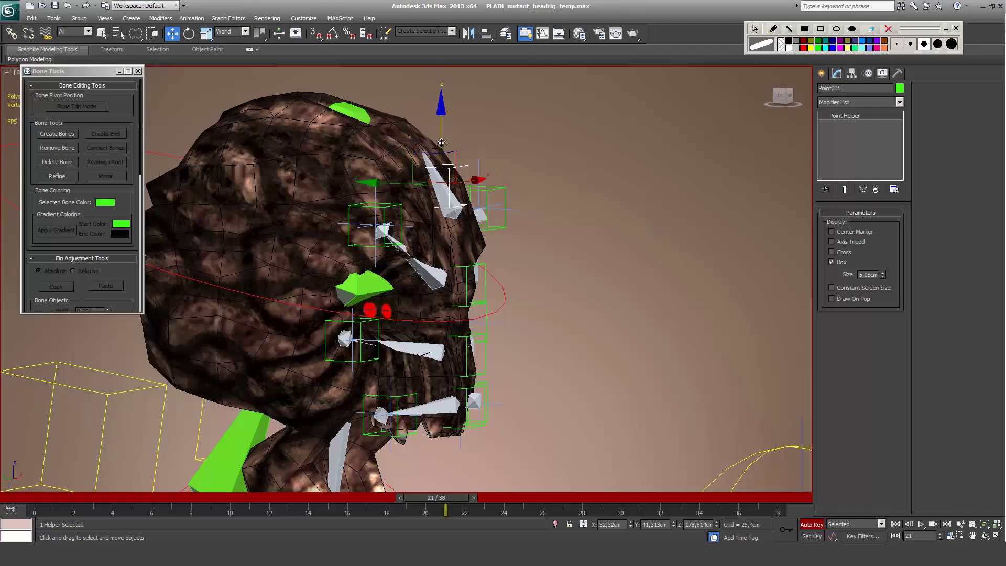
left_click_drag(441, 143, 437, 181)
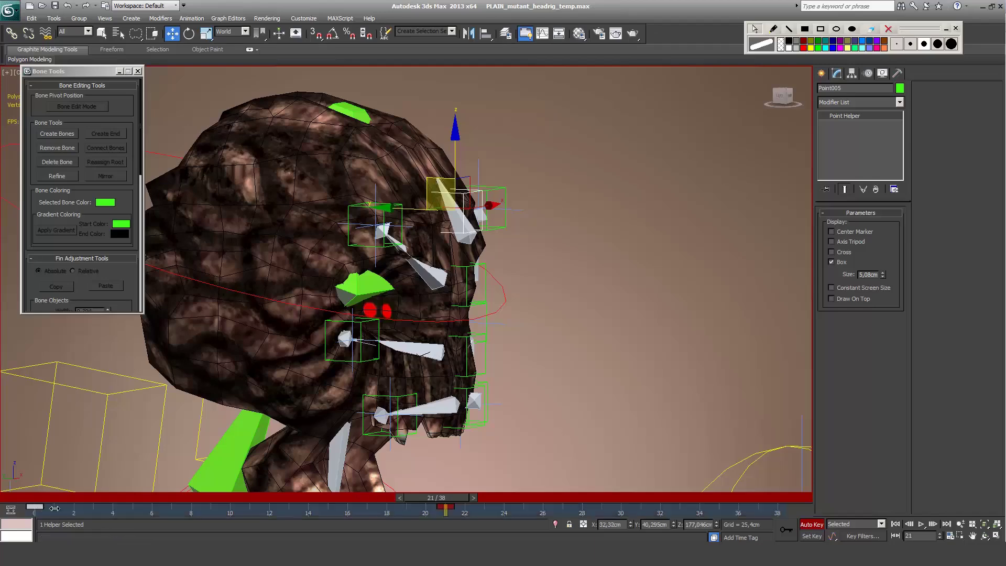
Step: Isolate the mutant_head mesh in a front view, resume editing its Skin envelopes and go to frame 20
left_click(346, 179)
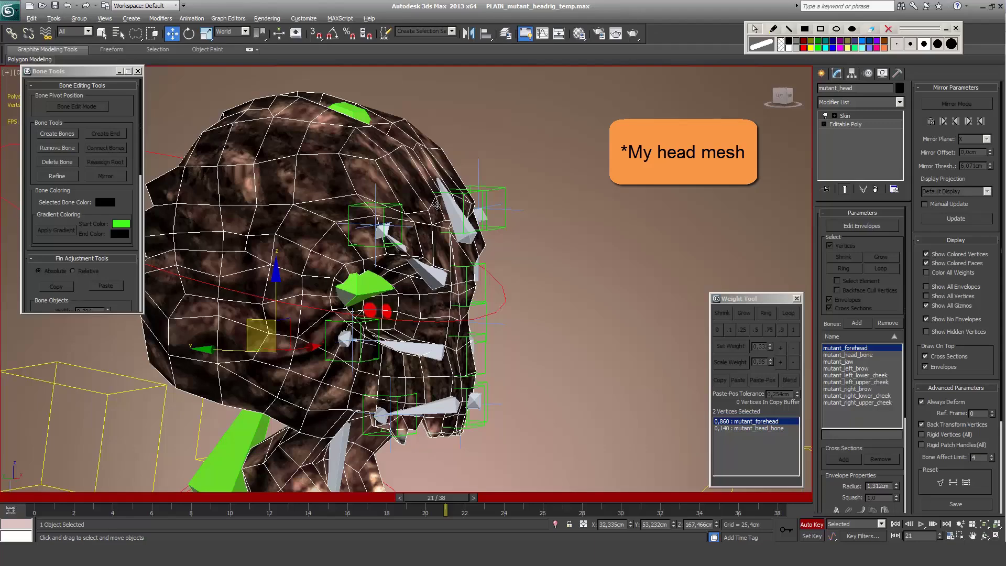
key("alt+q")
key("f")
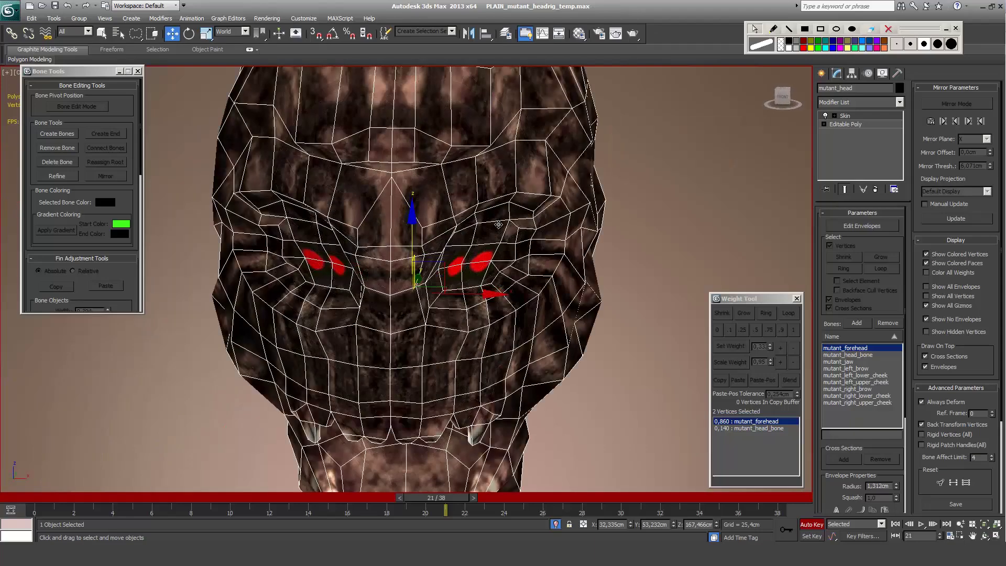
left_click(872, 227)
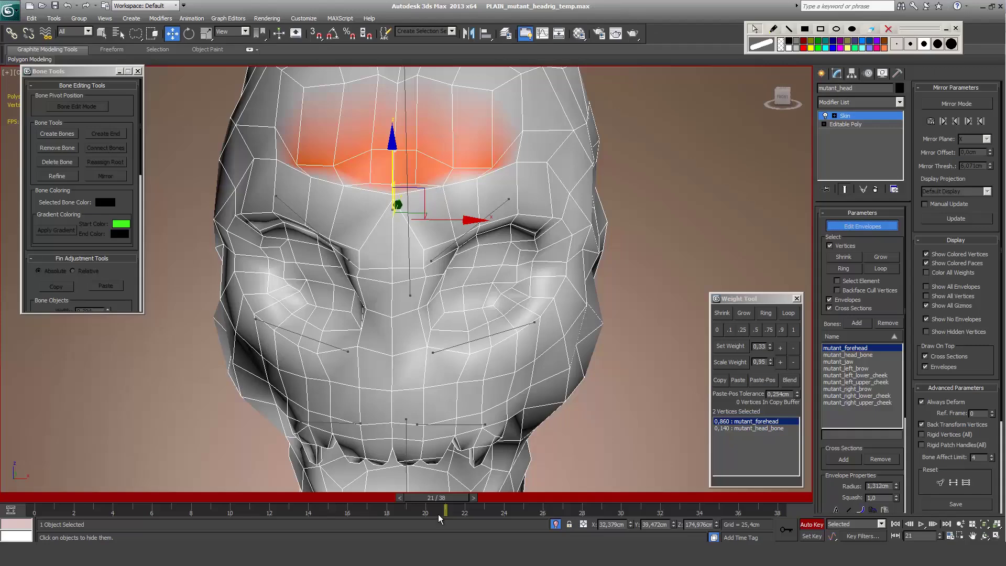
left_click_drag(435, 499, 286, 499)
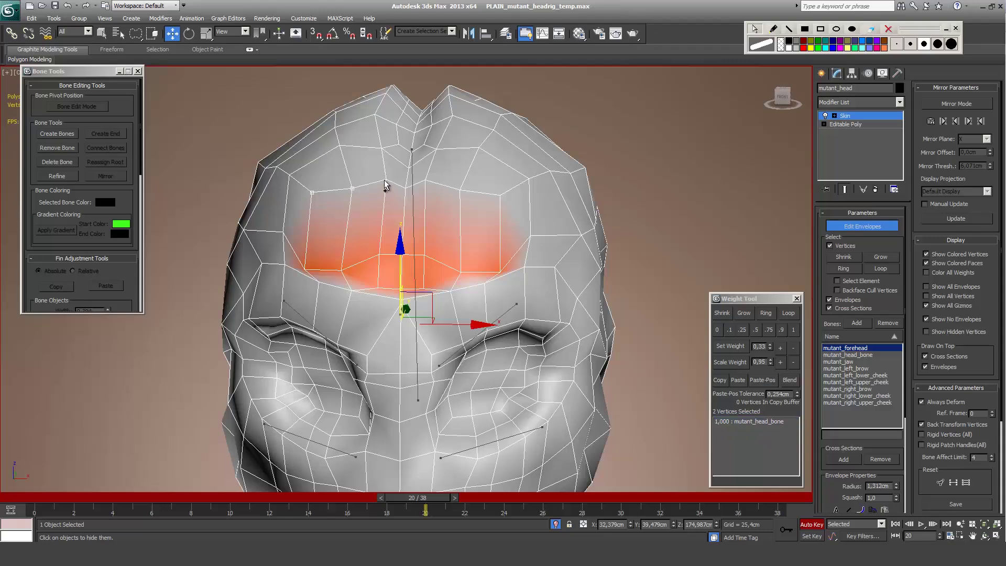
Step: Raise the mutant_forehead weight on the row of vertices above the weighted forehead strip and at its outer ends
left_click_drag(863, 489, 865, 439)
left_click_drag(896, 485, 896, 457)
left_click(530, 179)
left_click(289, 176)
left_click(531, 236)
left_click(283, 233)
Step: Blend the mutant_forehead weight into the outer forehead vertices toward the temple on the head's left side
left_click(485, 284)
left_click(525, 268)
left_click(580, 251)
left_click(548, 181)
left_click(552, 172)
middle_click_drag(308, 216, 334, 223, "alt")
Step: Raise the mutant_forehead weight on the vertices just above the right brow and on the inner vertex above the left brow
left_click(273, 271)
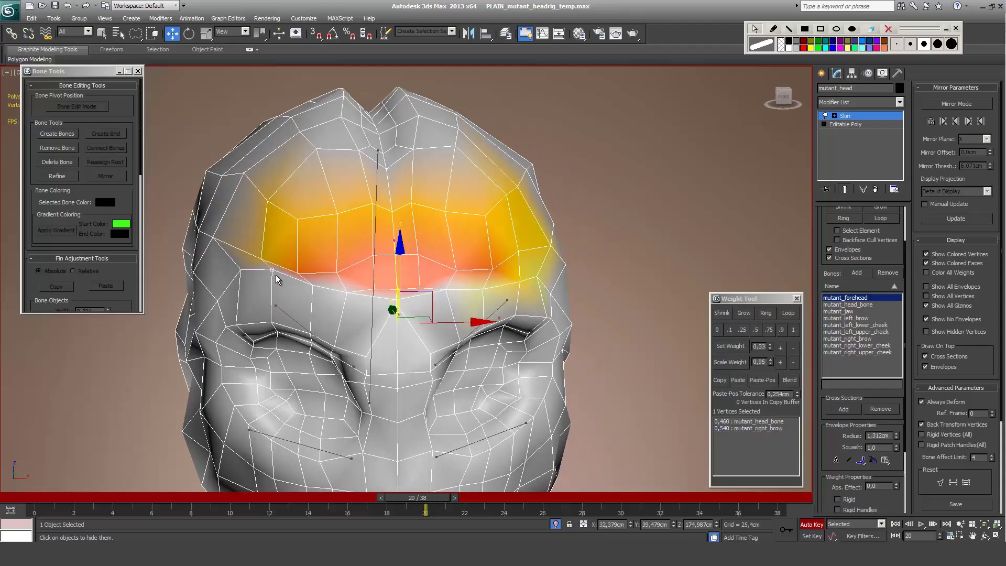
left_click_drag(897, 486, 895, 451)
left_click(312, 285)
left_click(347, 293)
left_click(449, 290, "ctrl")
Step: Set the mutant_forehead weight to 0,78 on the center vertices between the brows and 0,52 on the vertex above the left brow
left_click(392, 309)
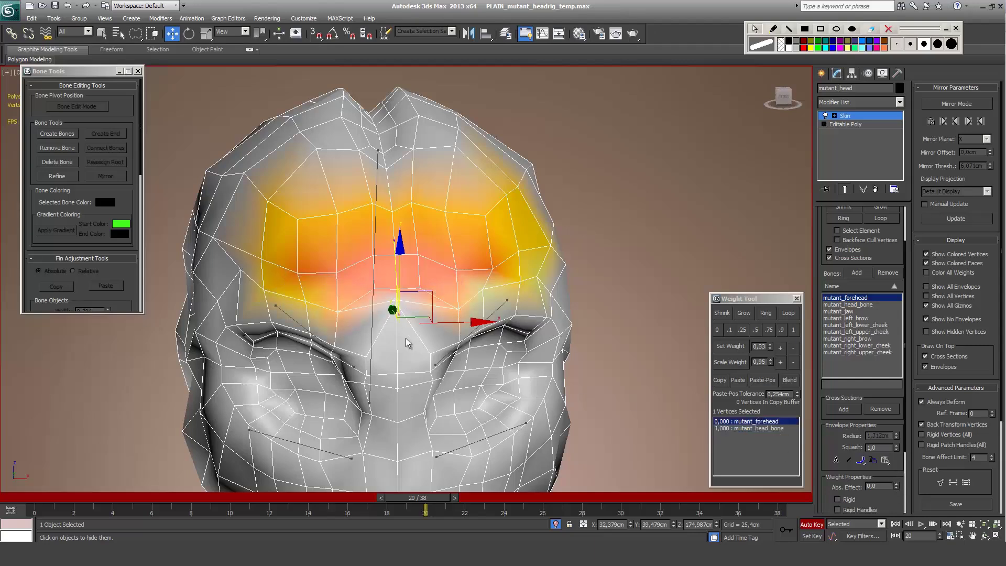
left_click_drag(897, 486, 896, 468)
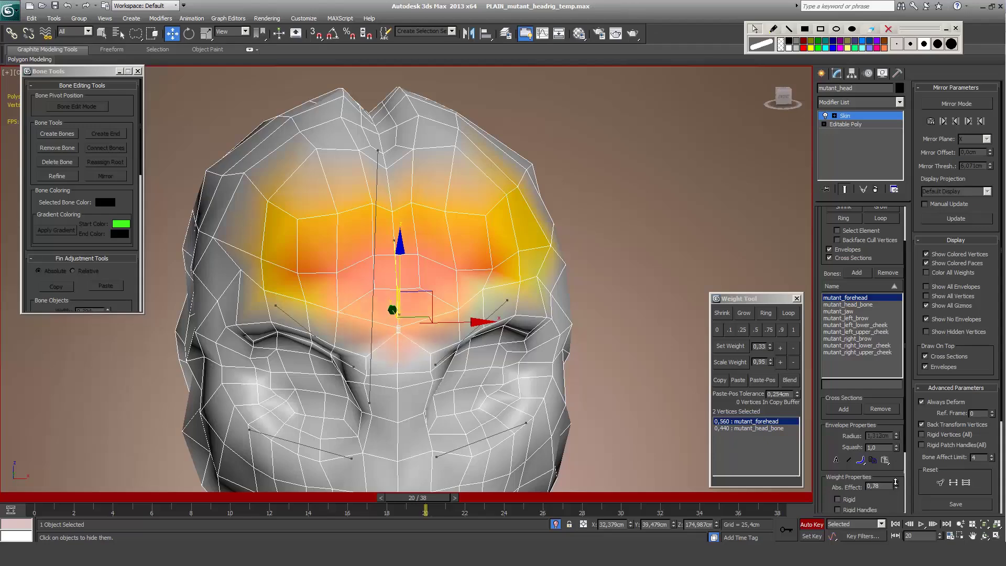
left_click(482, 291)
middle_click_drag(531, 349, 431, 202, "alt")
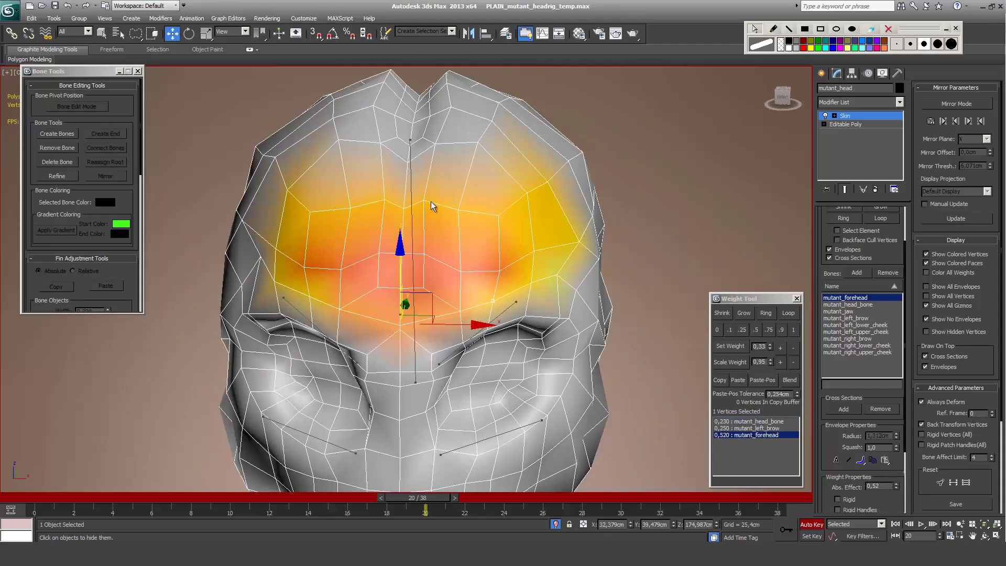
Step: Raise the mutant_forehead weight on the four vertices in the upper forehead row, two on each side of the skull's center crease
left_click(436, 143)
left_click(478, 142, "ctrl")
left_click(339, 140, "ctrl")
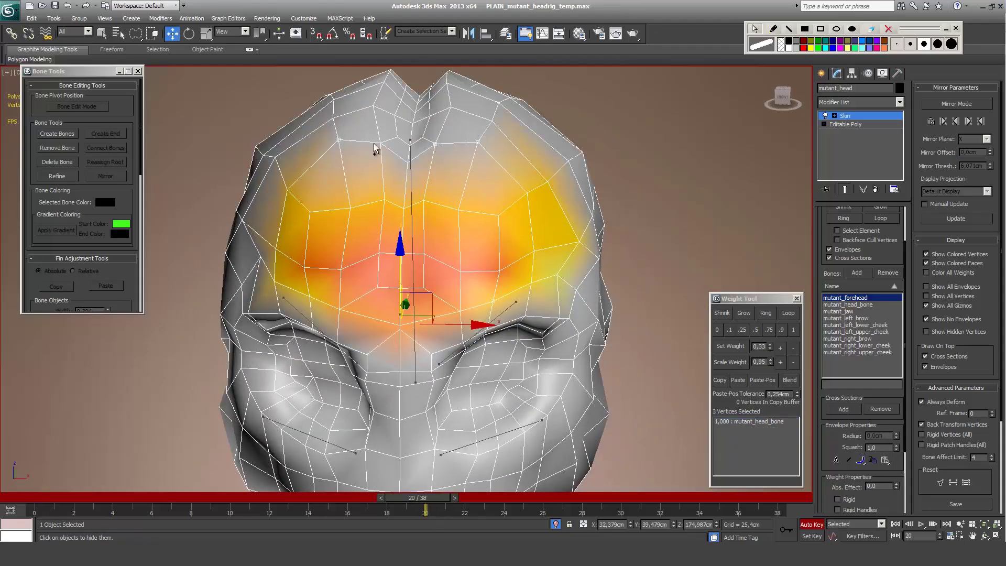
left_click(381, 143, "ctrl")
left_click_drag(896, 486, 893, 470)
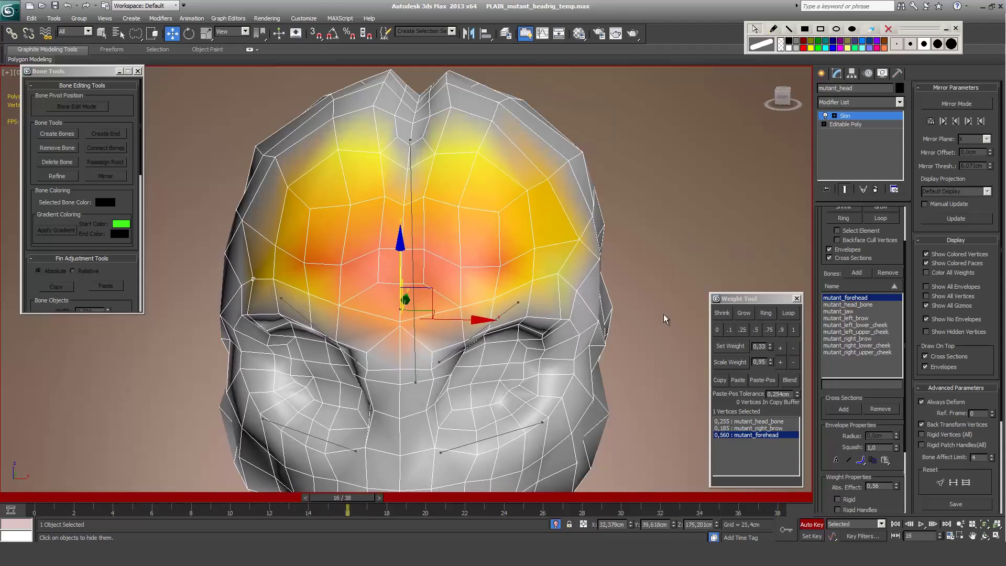
left_click(773, 29)
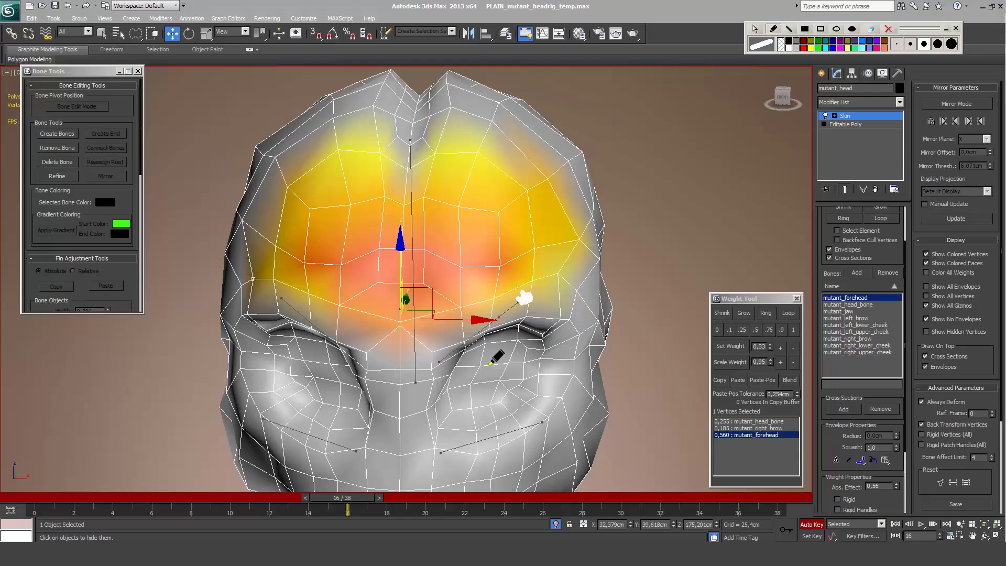
left_click(439, 367)
mouse_move(523, 374)
left_mouse_down()
mouse_move(522, 322)
mouse_move(531, 327)
mouse_move(511, 336)
left_mouse_up()
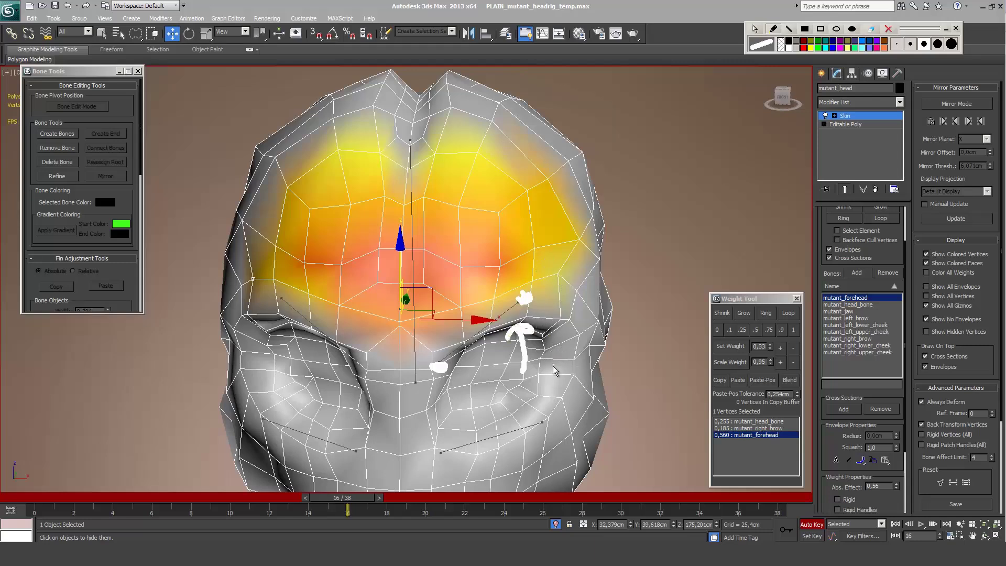
mouse_move(552, 364)
left_mouse_down()
mouse_move(582, 333)
mouse_move(555, 252)
mouse_move(533, 263)
mouse_move(537, 278)
left_mouse_up()
left_click_drag(440, 365, 524, 301)
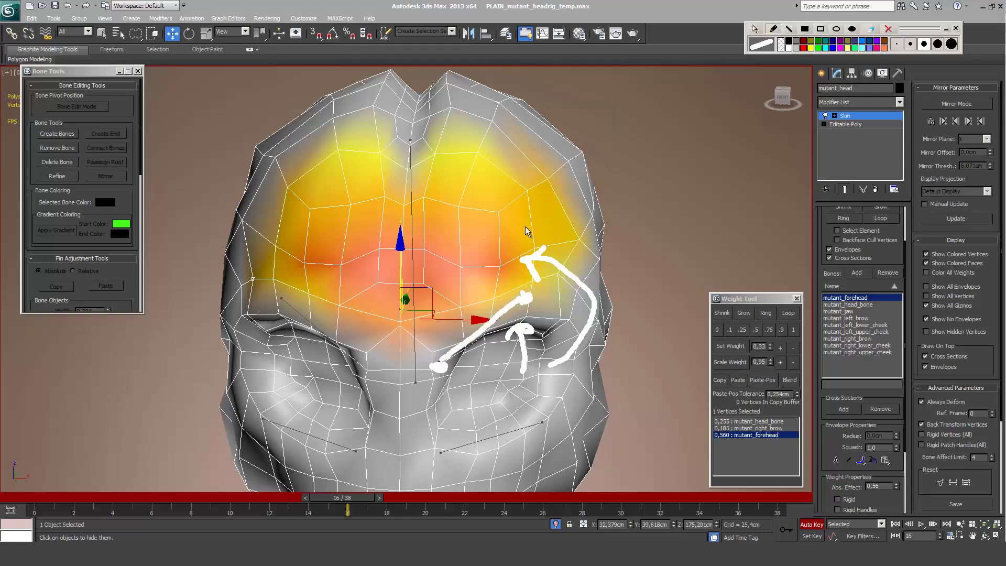
mouse_move(505, 216)
left_mouse_down()
mouse_move(506, 239)
mouse_move(514, 226)
mouse_move(574, 253)
mouse_move(580, 241)
left_mouse_up()
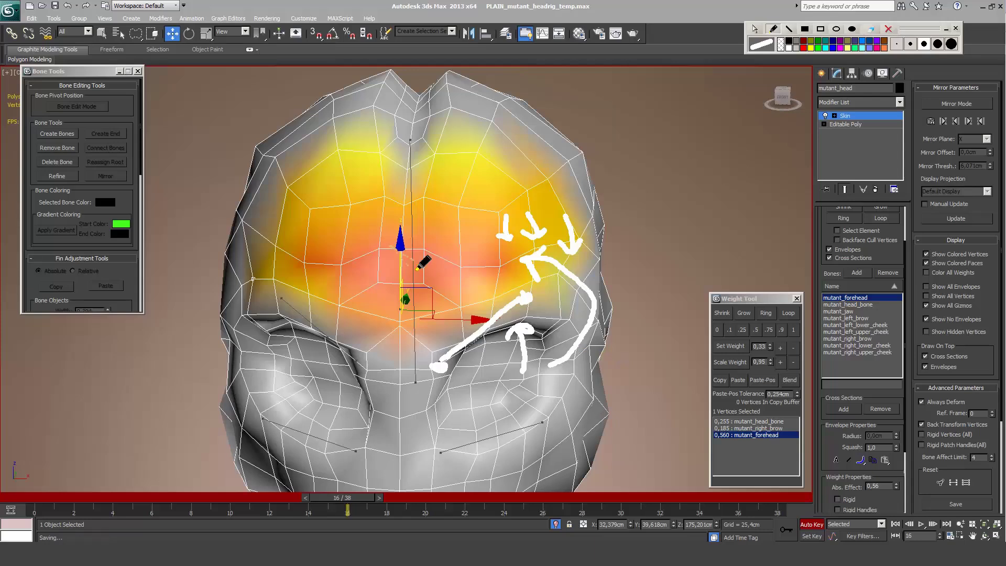
left_click_drag(400, 231, 402, 308)
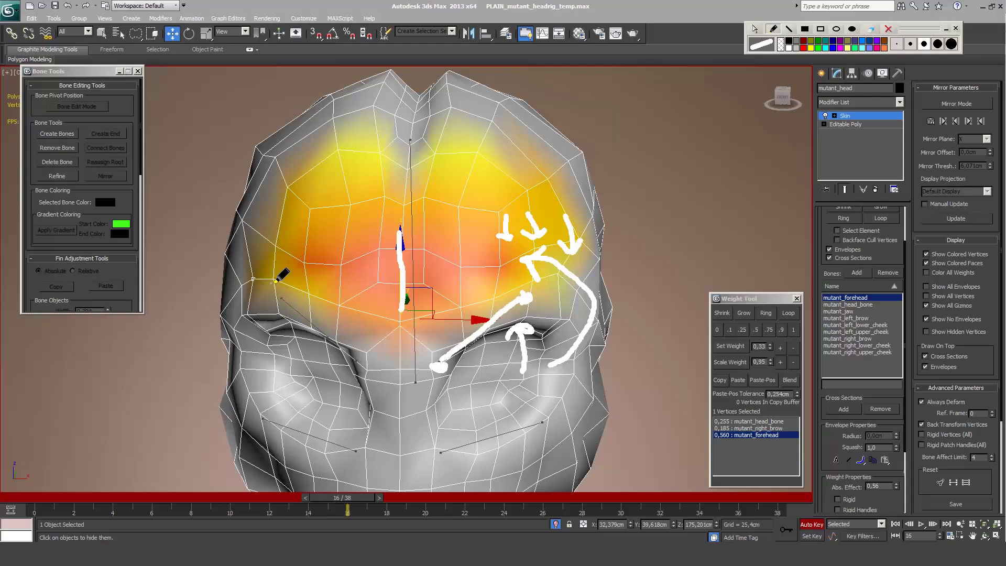
mouse_move(318, 297)
left_mouse_down()
mouse_move(278, 287)
mouse_move(237, 245)
mouse_move(239, 301)
left_mouse_up()
mouse_move(238, 231)
left_mouse_down()
mouse_move(229, 238)
mouse_move(239, 245)
mouse_move(214, 234)
left_mouse_up()
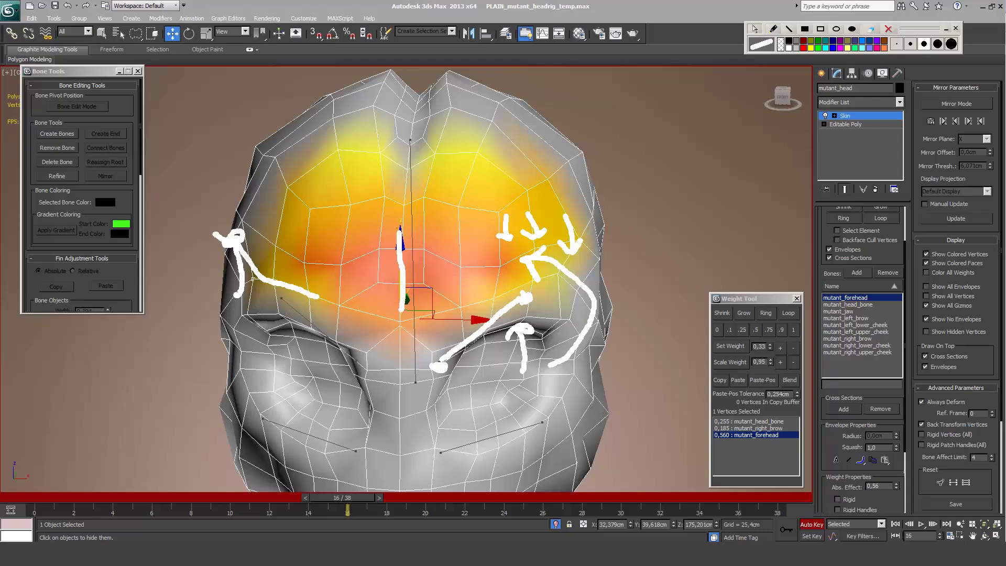
scroll(451, 289, "down", 4)
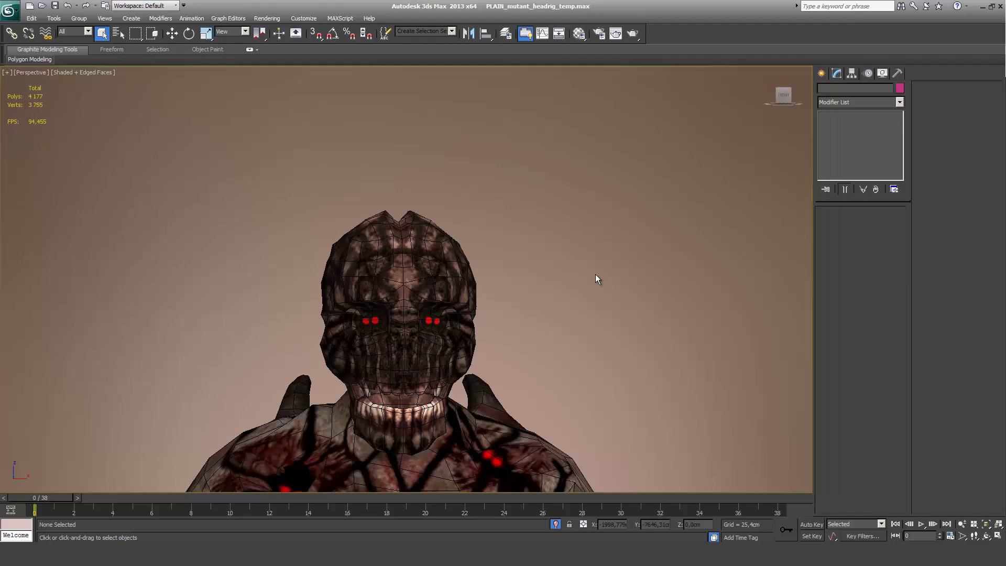
Step: Leave isolation mode and select the deforming bones from mutant_left_middle_f1_bone through mutant_left_ancle_bone plus the jaw in the scene list, skipping IK and FK controls
left_click(556, 524)
key("h")
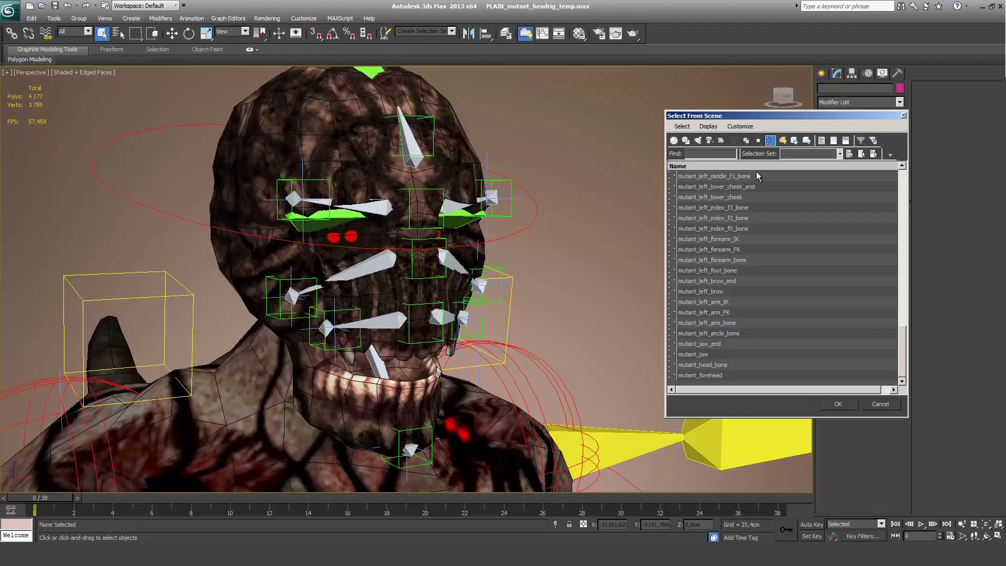
left_click_drag(755, 174, 786, 333)
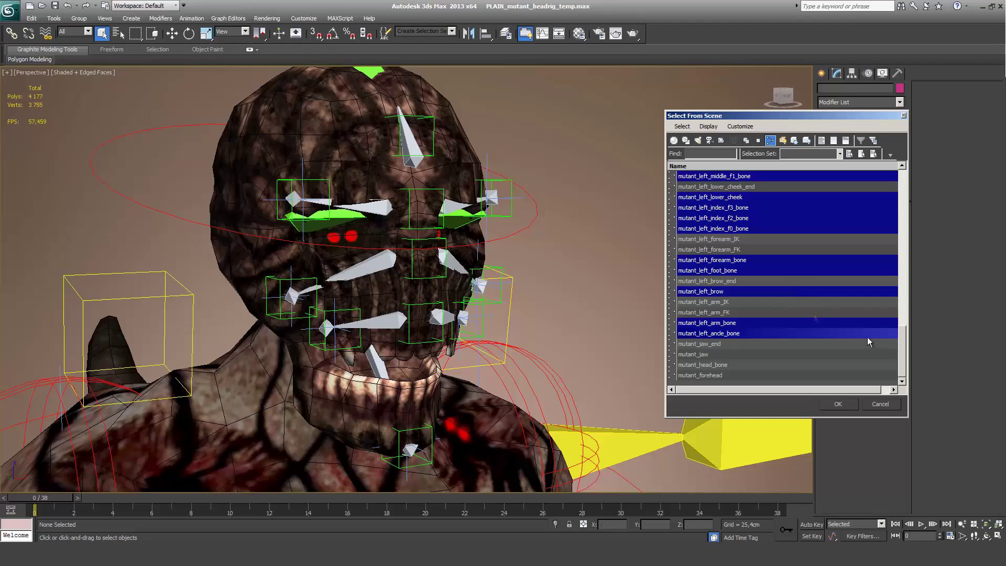
left_click(725, 343, "ctrl")
left_click(717, 355, "ctrl")
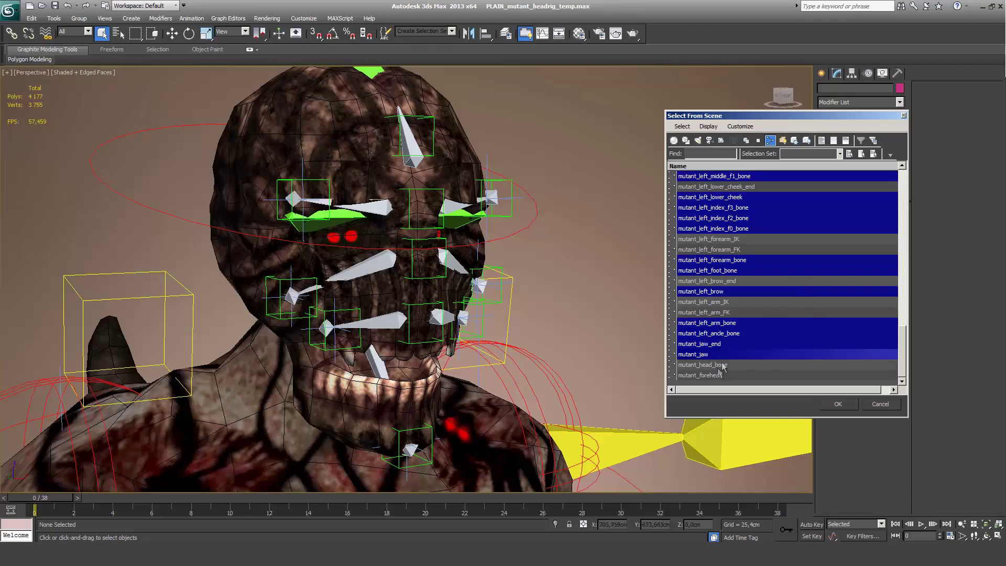
Step: Extend the scene list selection to the remaining left-side, right-side and spine bones, leaving out the IK, FK and cheek end objects
scroll(723, 365, "up", 7)
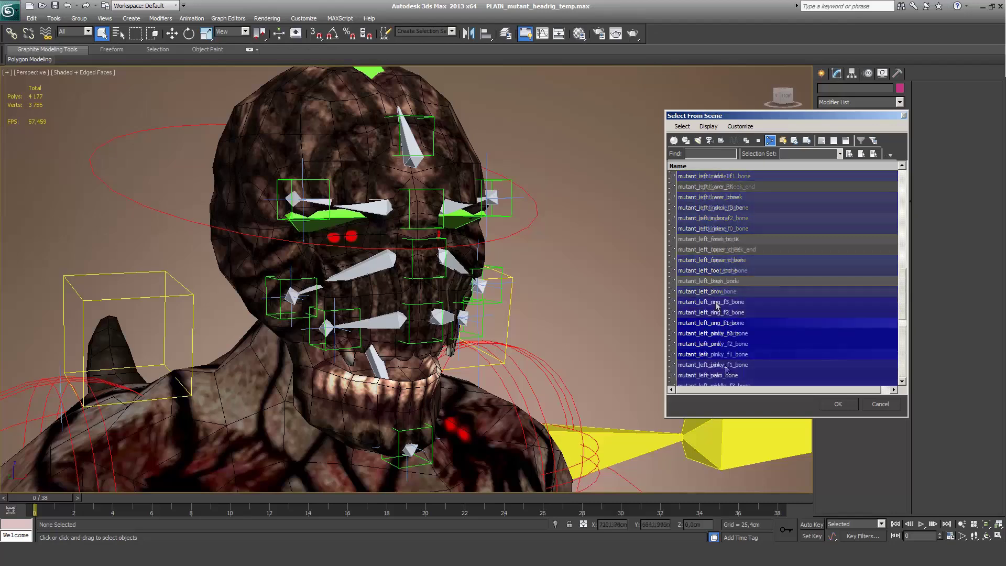
left_click(712, 291, "ctrl")
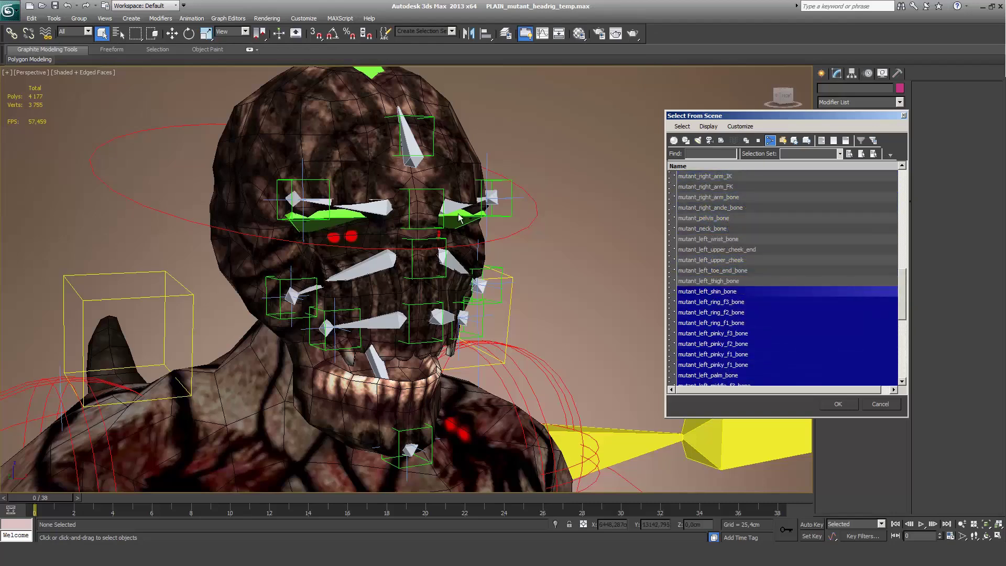
left_click(739, 282, "ctrl")
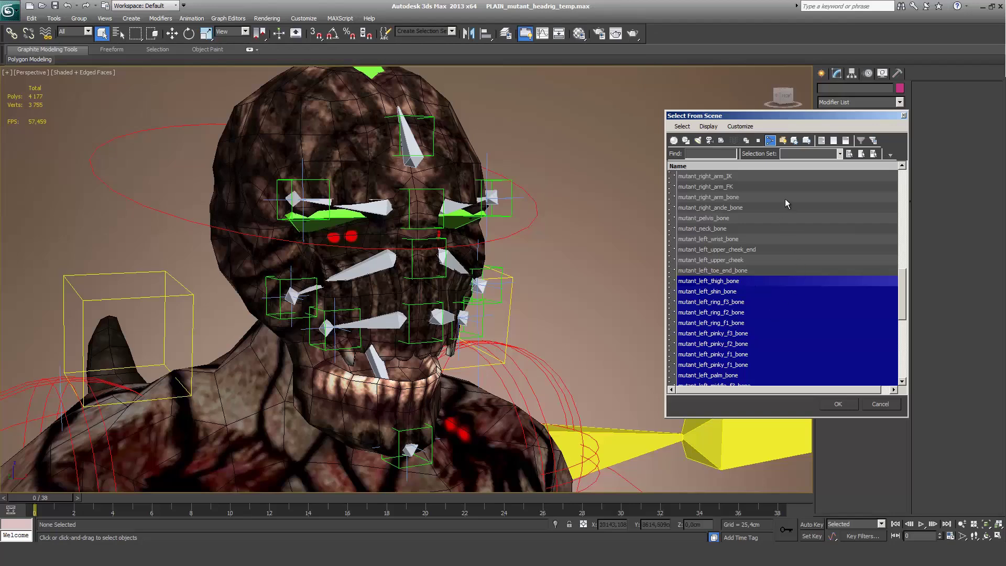
scroll(766, 247, "up", 1)
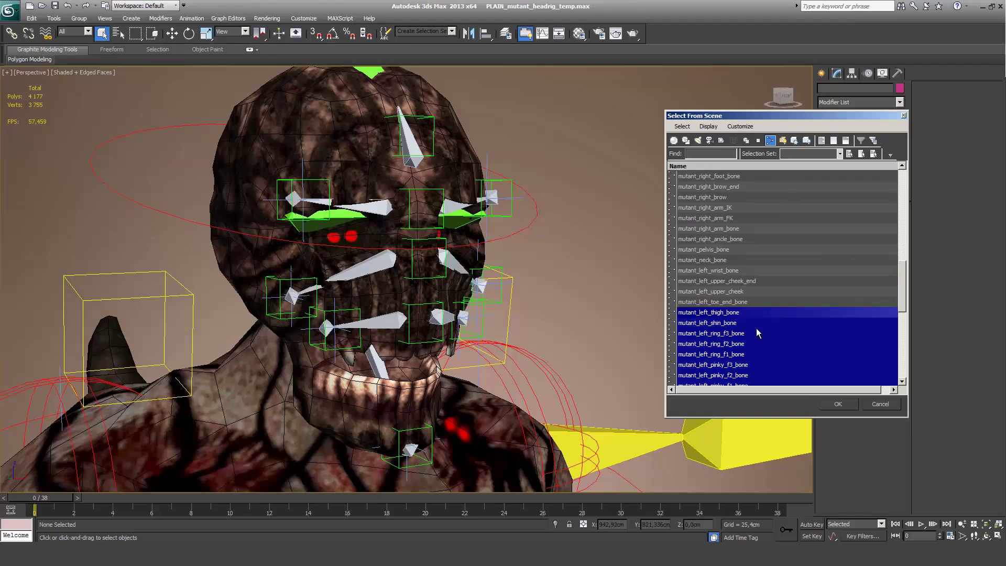
scroll(757, 328, "up", 1)
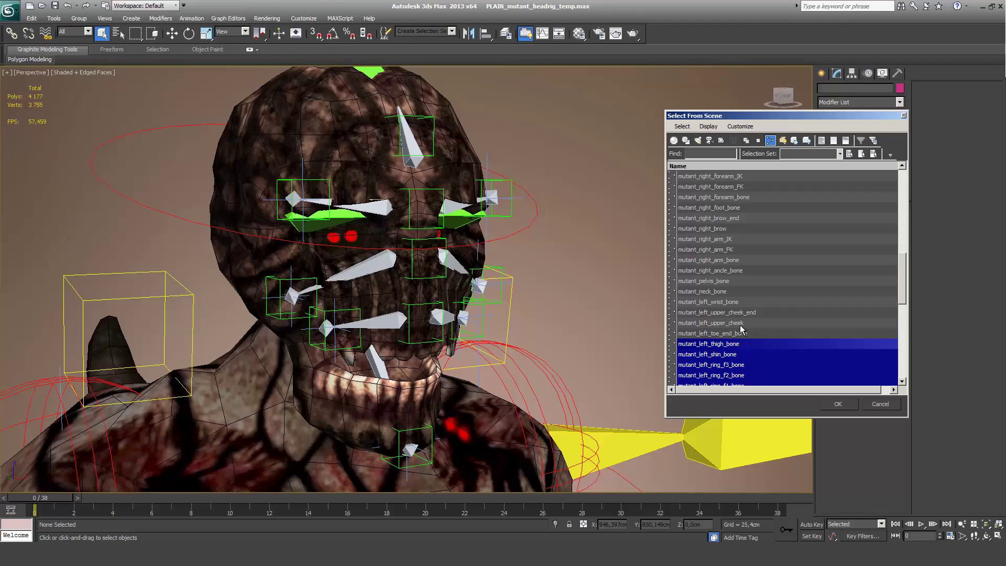
left_click_drag(757, 329, 776, 173)
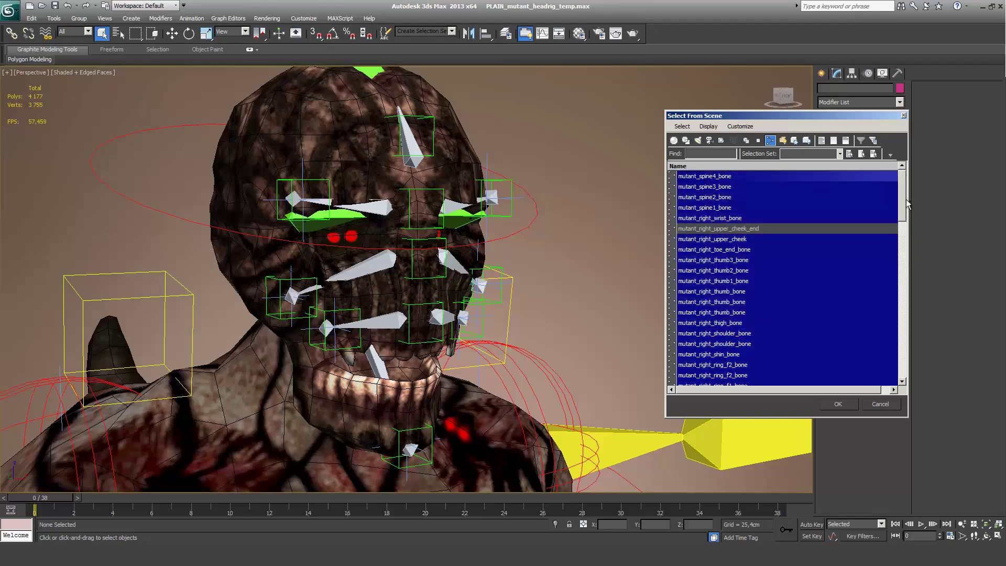
left_click_drag(907, 199, 910, 340)
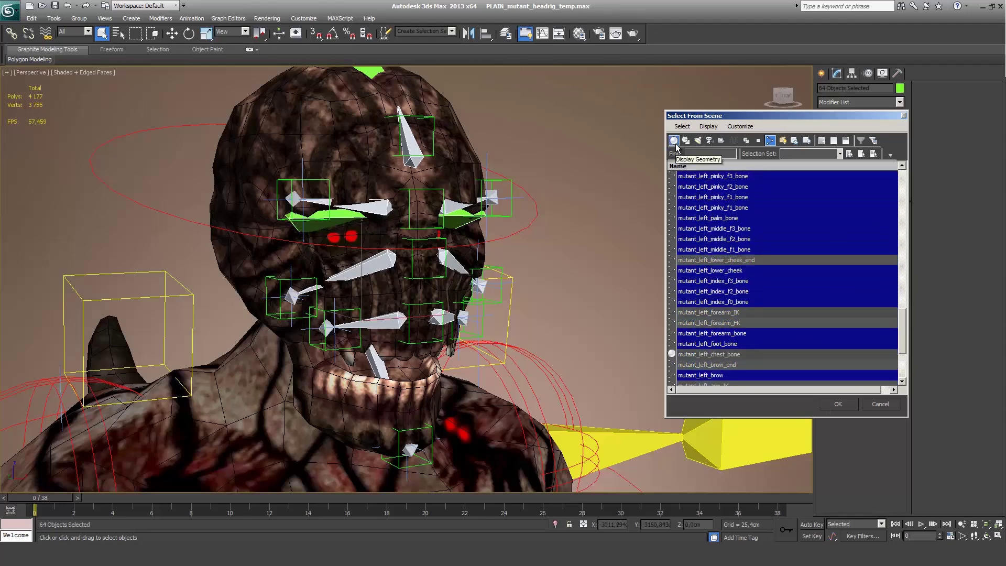
Step: Add the geometry objects, including mutant_left_chest_bone, mutant_head and mutant_body, to the bone selection and check the list before accepting it
left_click(728, 356, "ctrl")
scroll(750, 373, "down", 2)
scroll(750, 373, "down", 1)
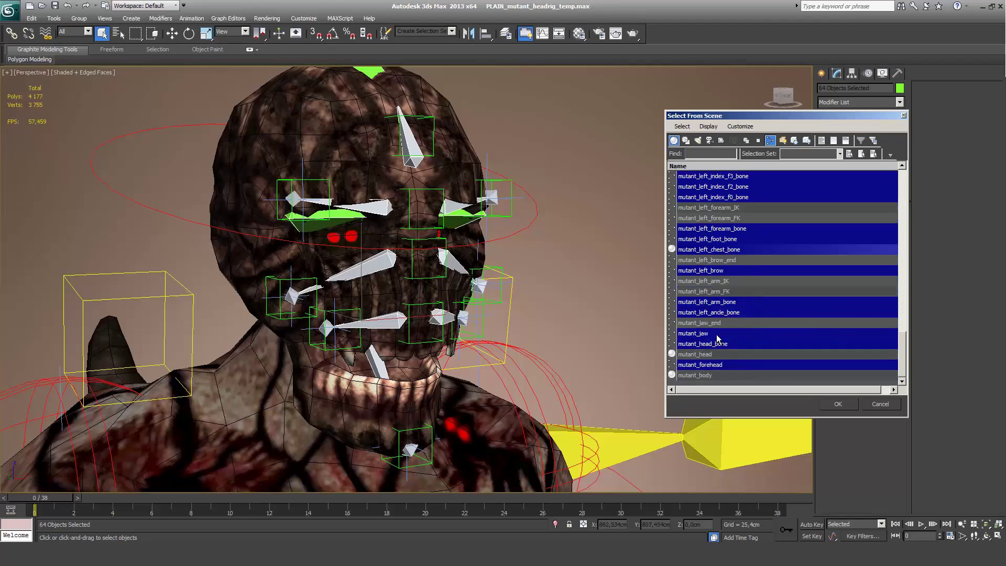
left_click(705, 355, "ctrl")
left_click(701, 377, "ctrl")
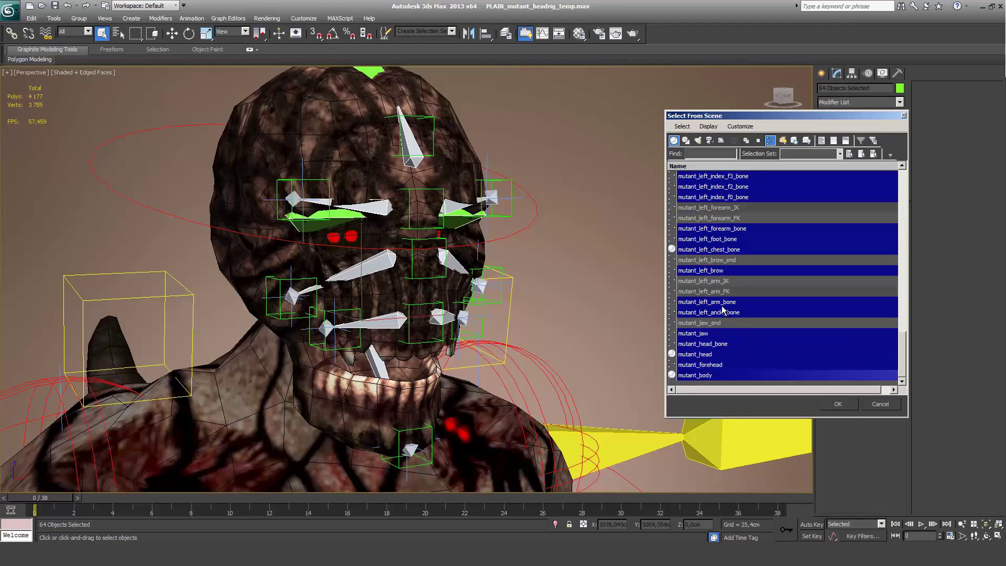
scroll(712, 307, "up", 2)
scroll(705, 299, "up", 6)
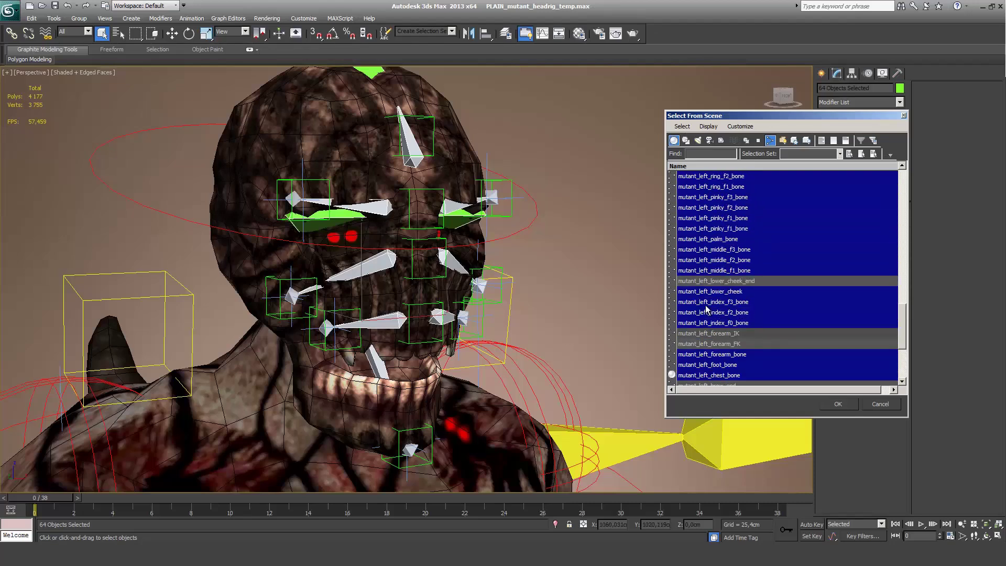
scroll(691, 226, "up", 15)
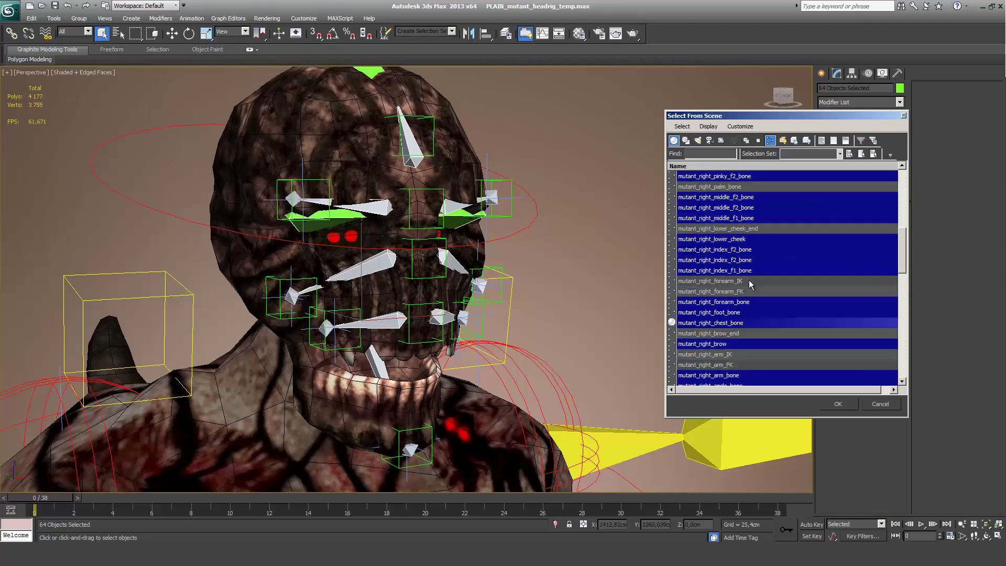
scroll(801, 314, "down", 15)
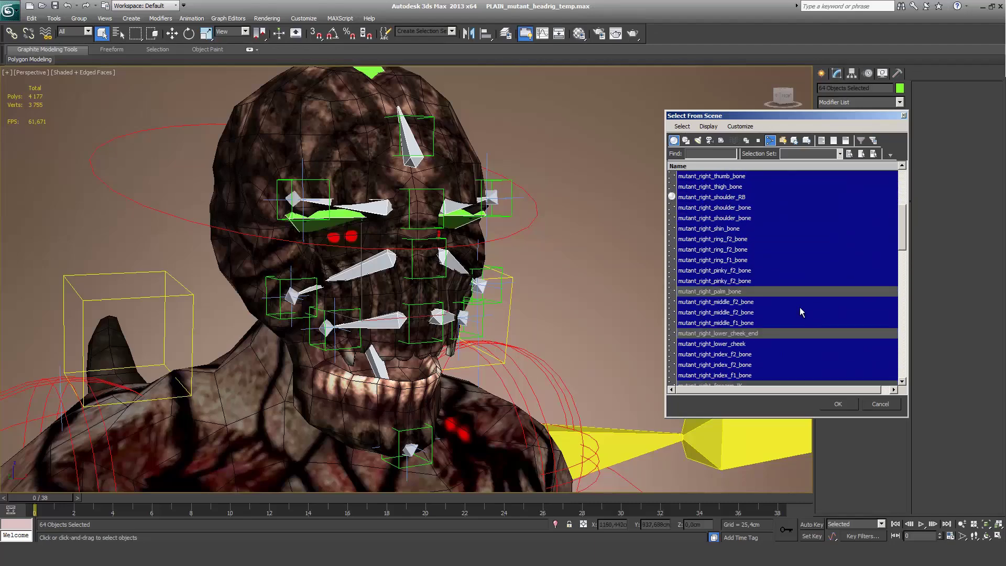
scroll(801, 311, "up", 20)
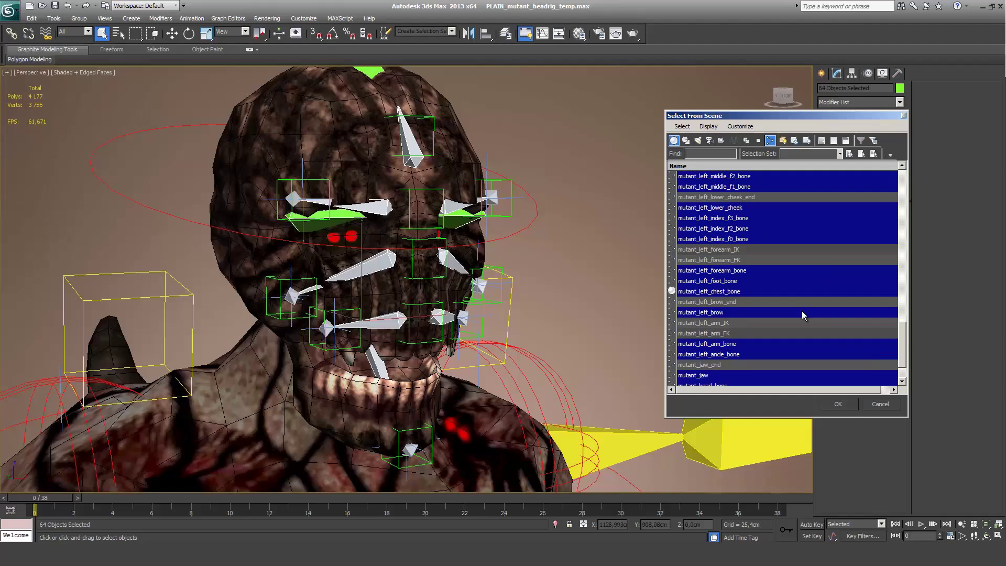
left_click(839, 404)
Step: Save the selected meshes and bones as a named selection set called FIGURE EXPORT and clear the selection
left_click(423, 31)
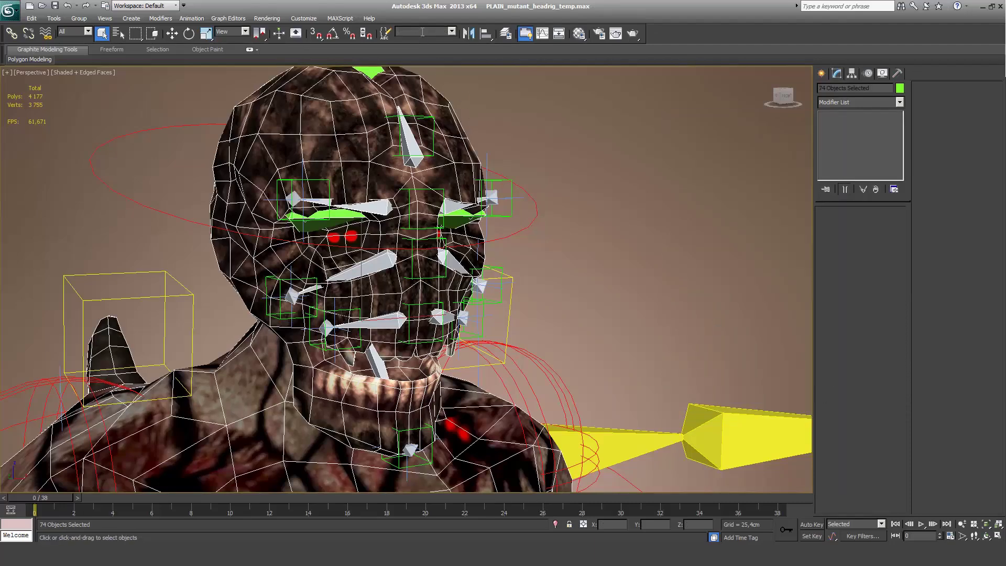
type("FIGURE EXPORT")
left_click(580, 257)
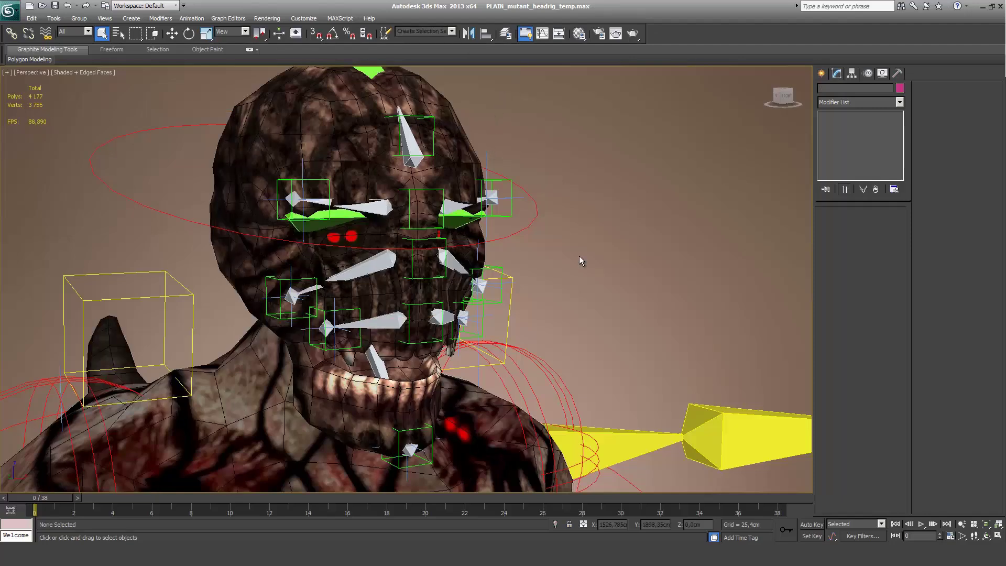
Step: Recall the FIGURE EXPORT selection set in the scene object list to check which objects it contains
key("h")
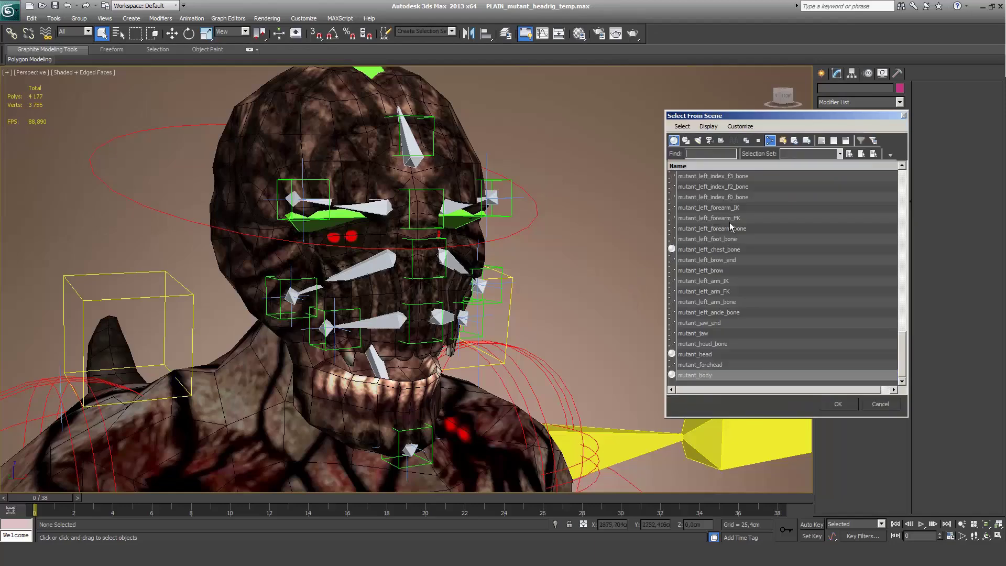
left_click(839, 154)
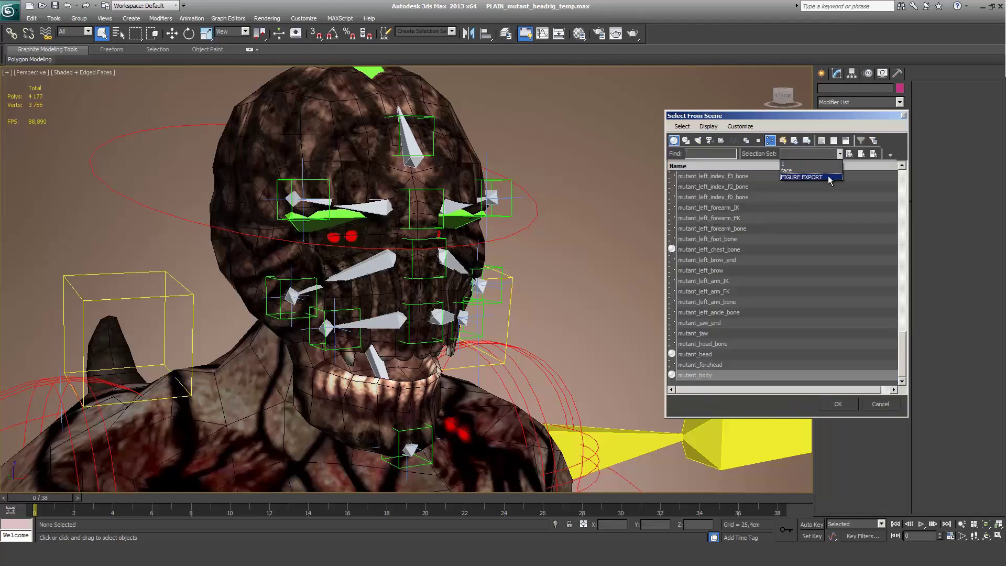
left_click(807, 178)
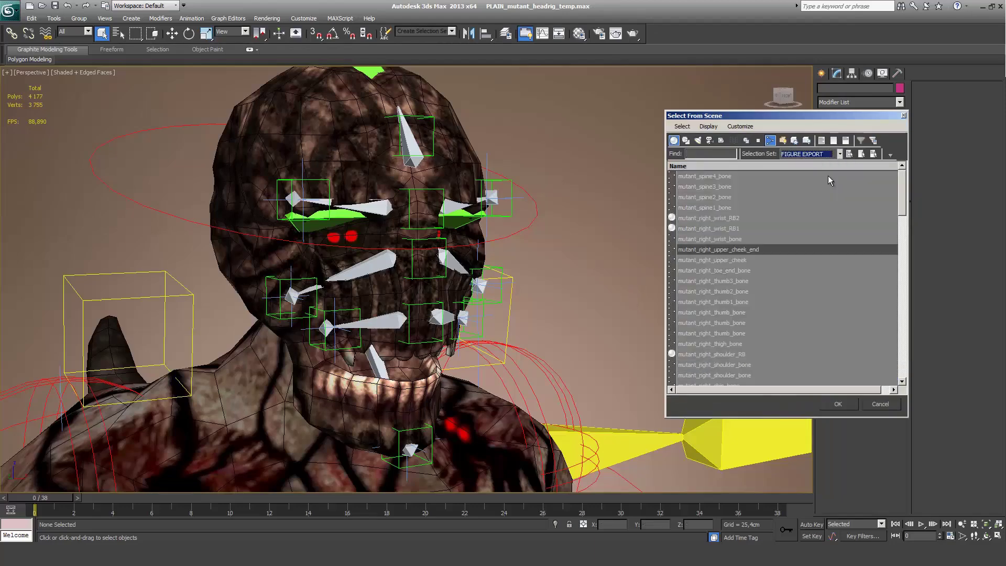
left_click(838, 404)
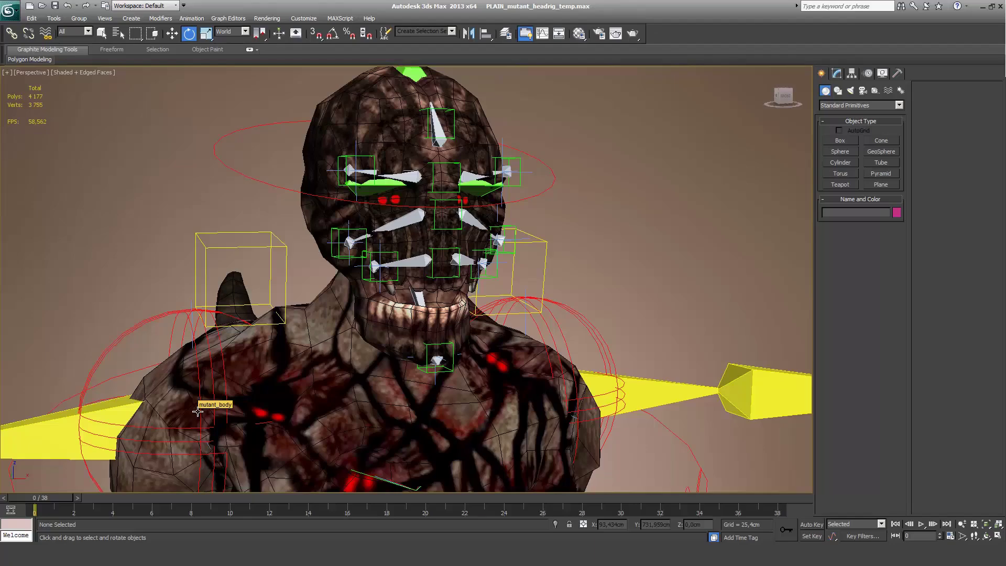
Step: Show the scene in wireframe and select the mutant_right_shoulder_RB object inside the right shoulder to inspect it
key("F3")
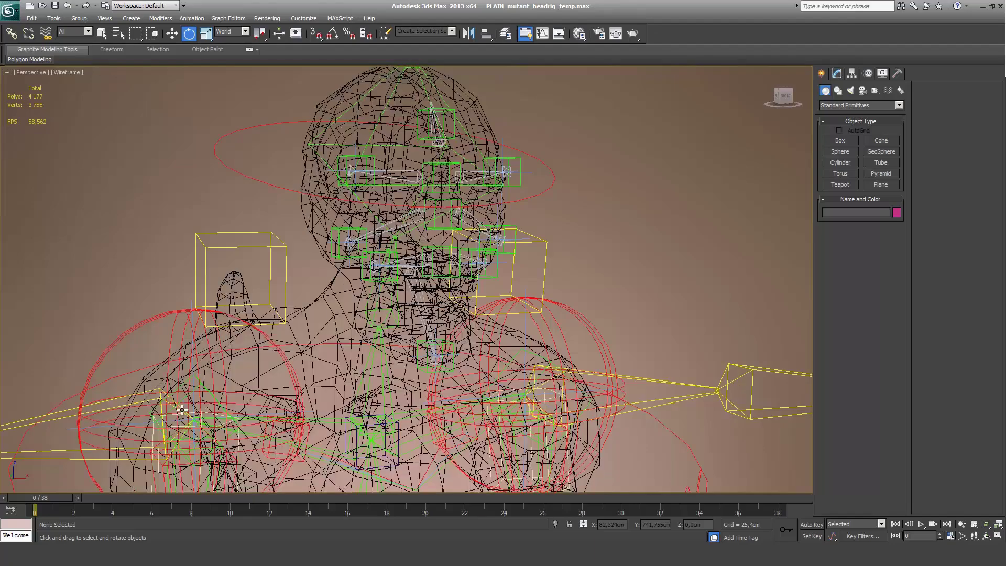
scroll(498, 286, "up", 10)
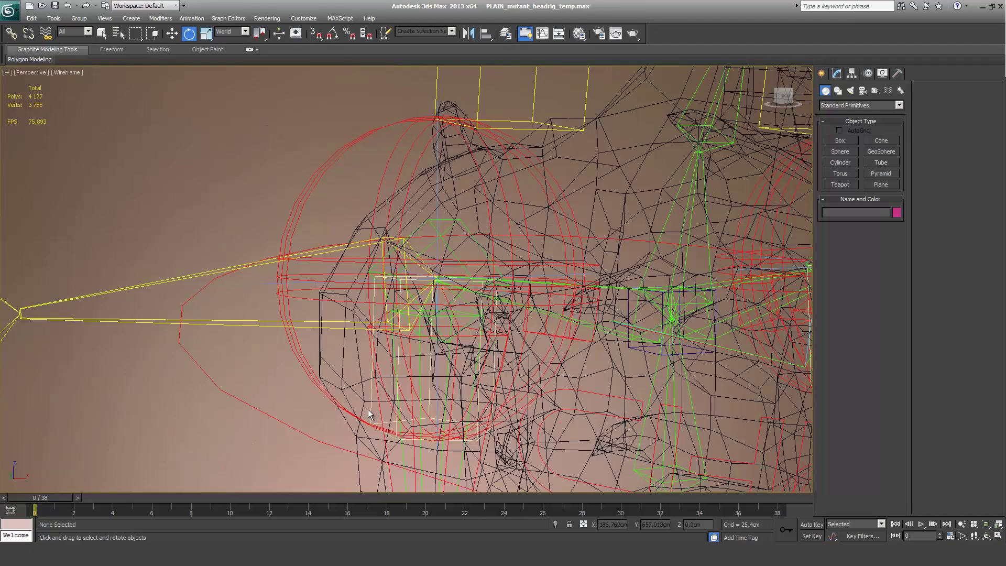
left_click(372, 413)
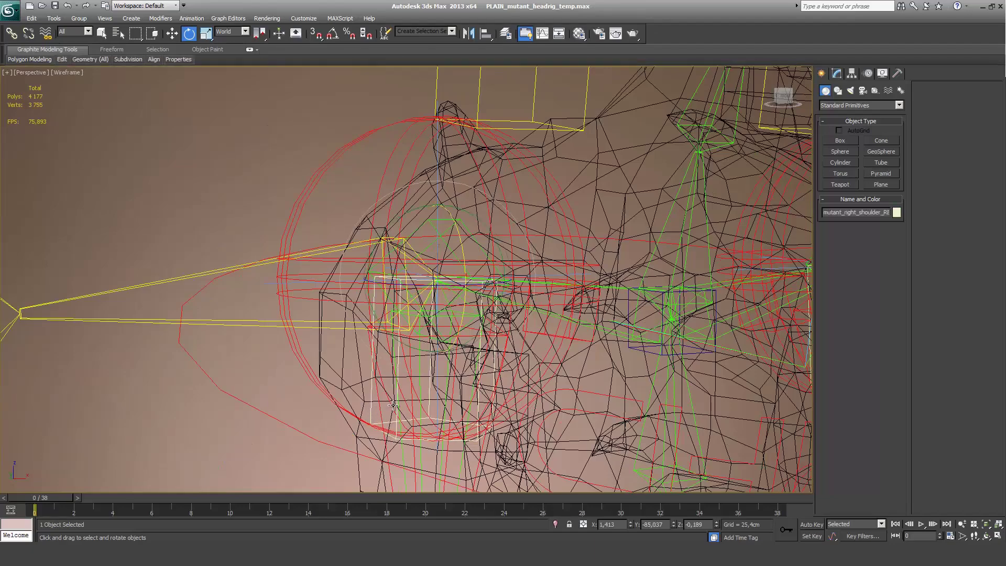
middle_click_drag(382, 417, 577, 236, "alt")
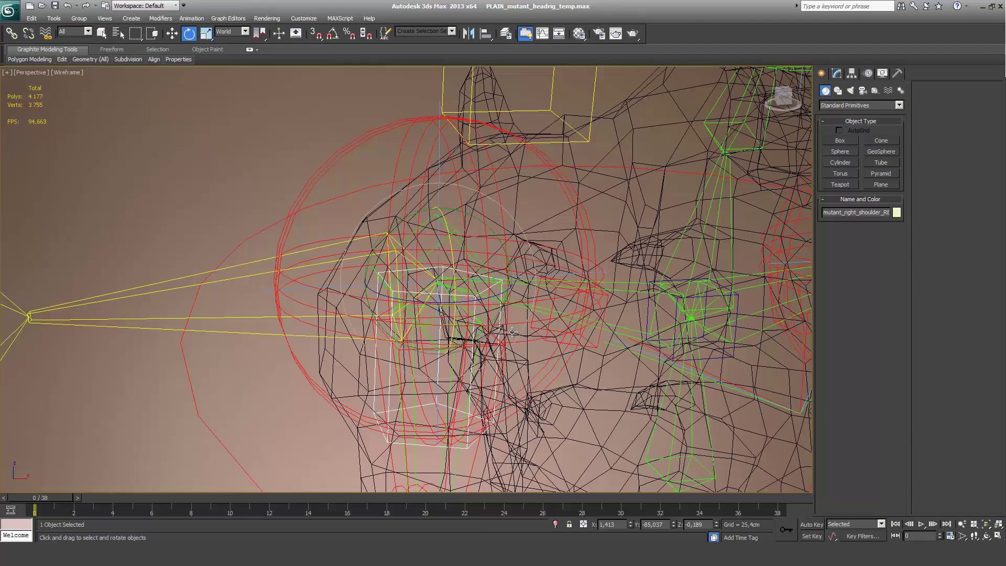
Step: Delete all vertices of the mutant_right_shoulder_RB Editable Poly and leave vertex editing
left_click(837, 74)
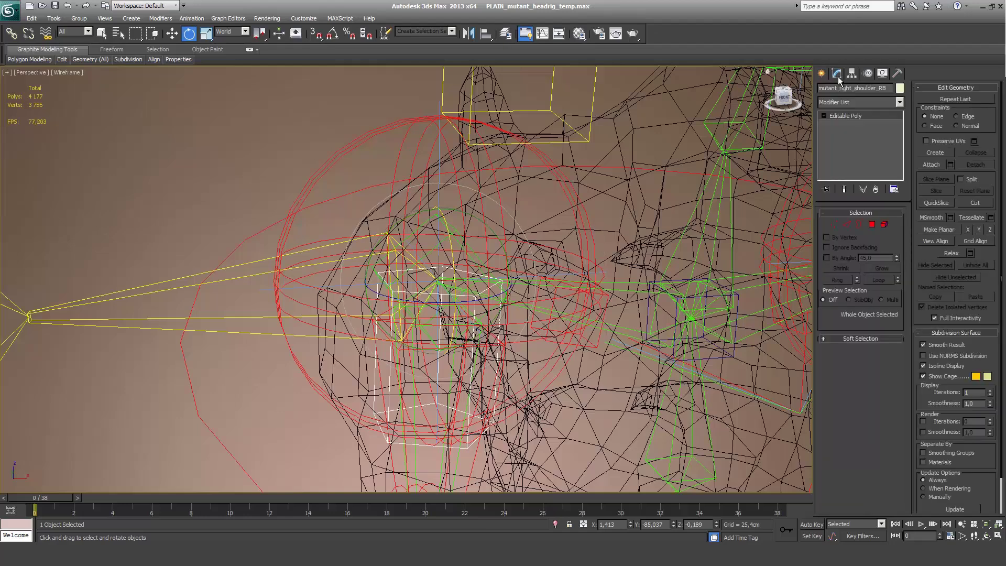
left_click(834, 225)
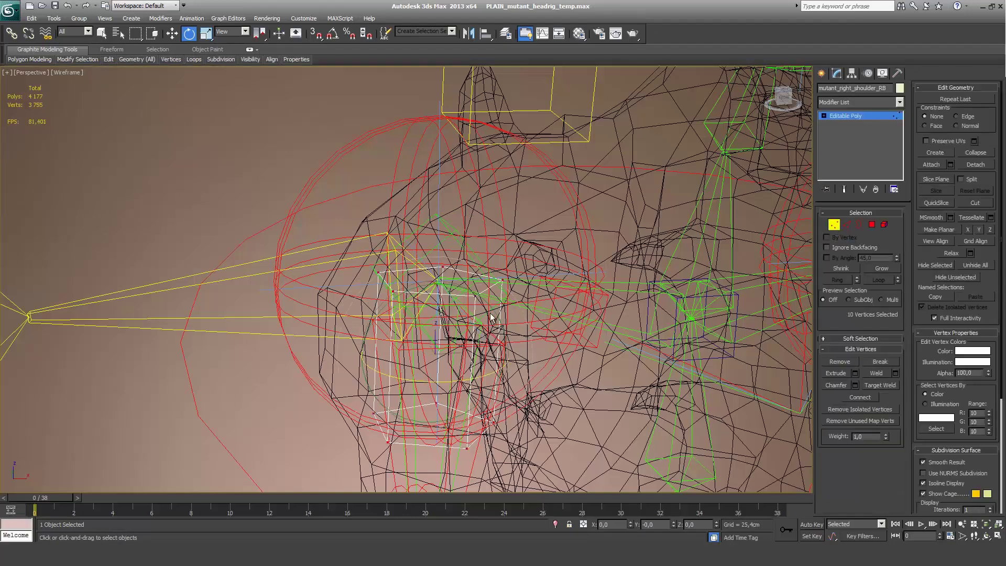
key("Delete")
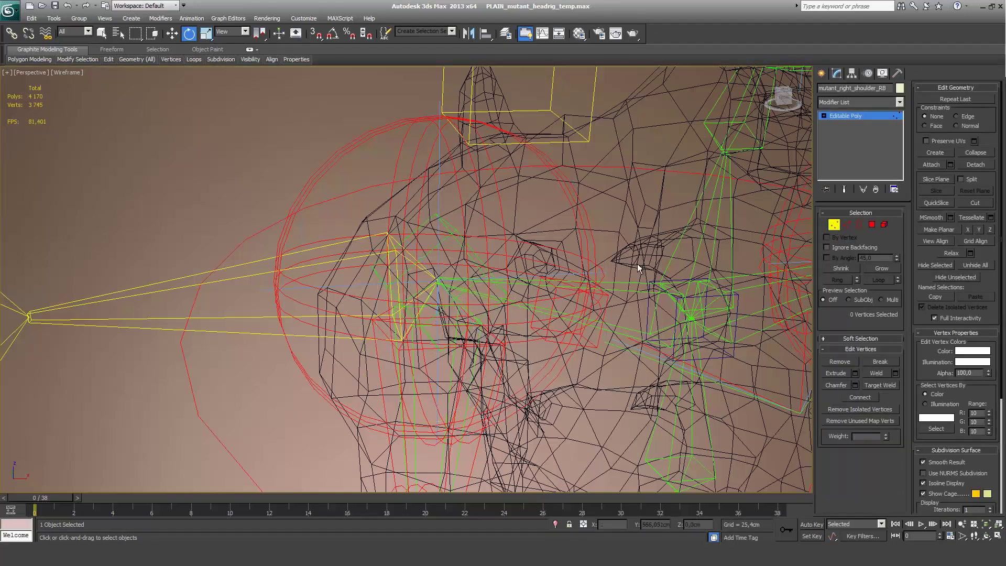
left_click(834, 225)
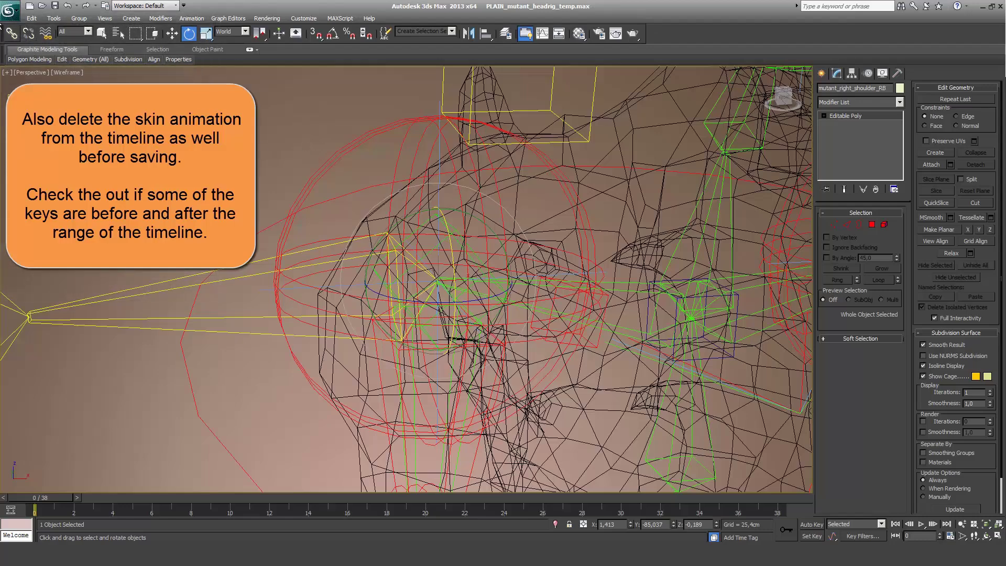
Step: Save the scene under the new name mutant in the mutant_guy folder
left_click(9, 8)
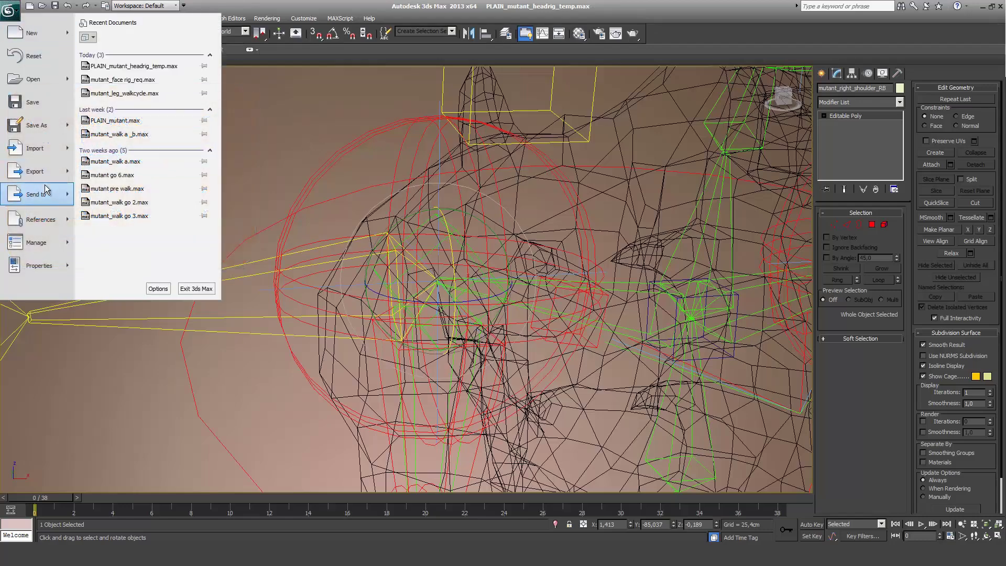
left_click(48, 125)
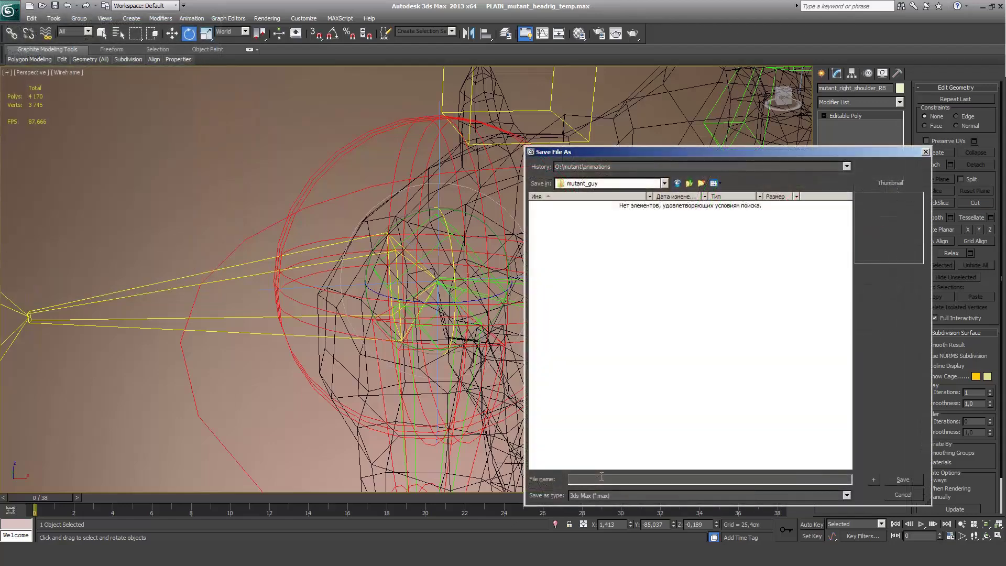
left_click(602, 478)
type("tan")
key("Return")
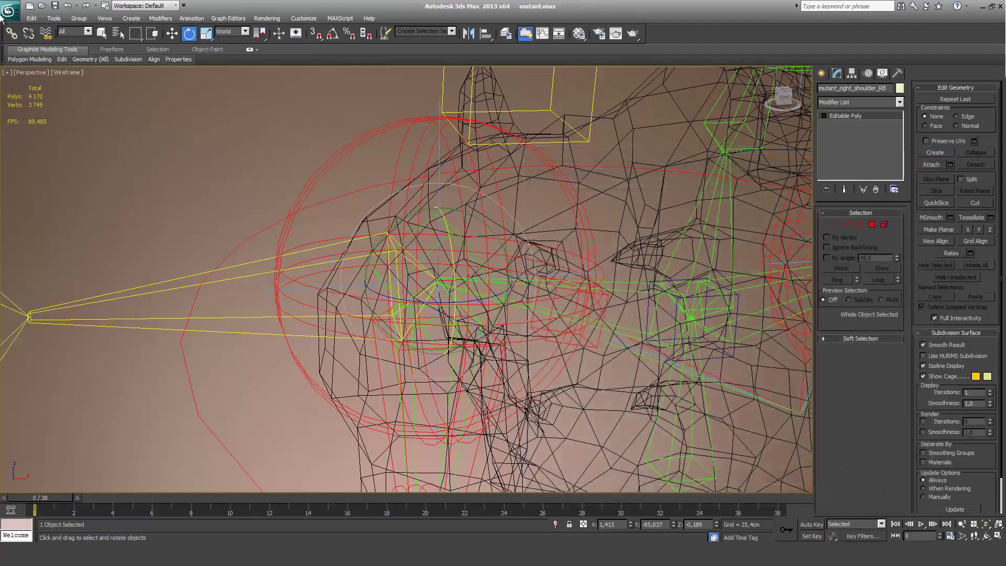
Step: Begin saving another copy of the scene by creating and opening a folder named animations inside mutant_guy
left_click(9, 11)
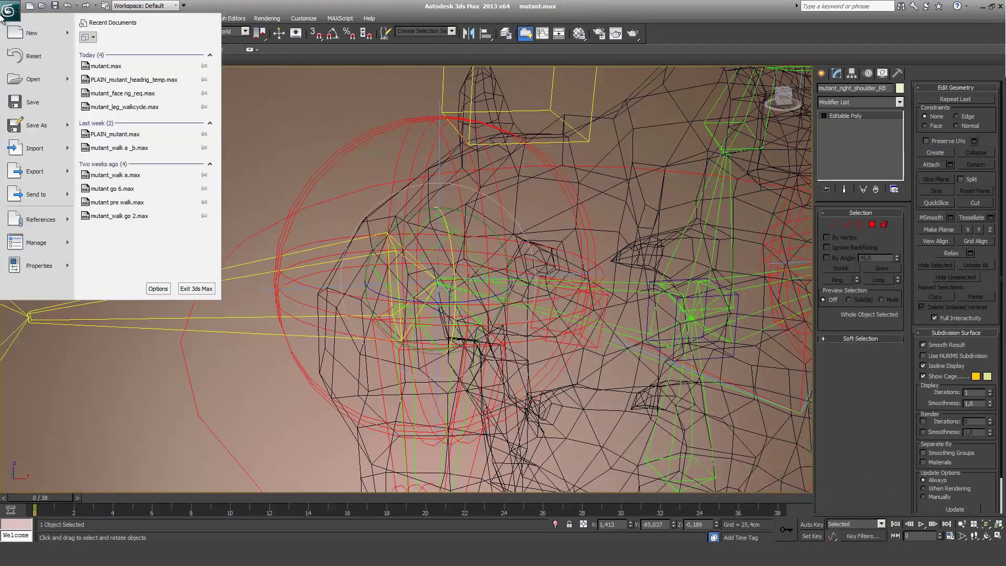
left_click(47, 120)
right_click(629, 269)
mouse_move(657, 359)
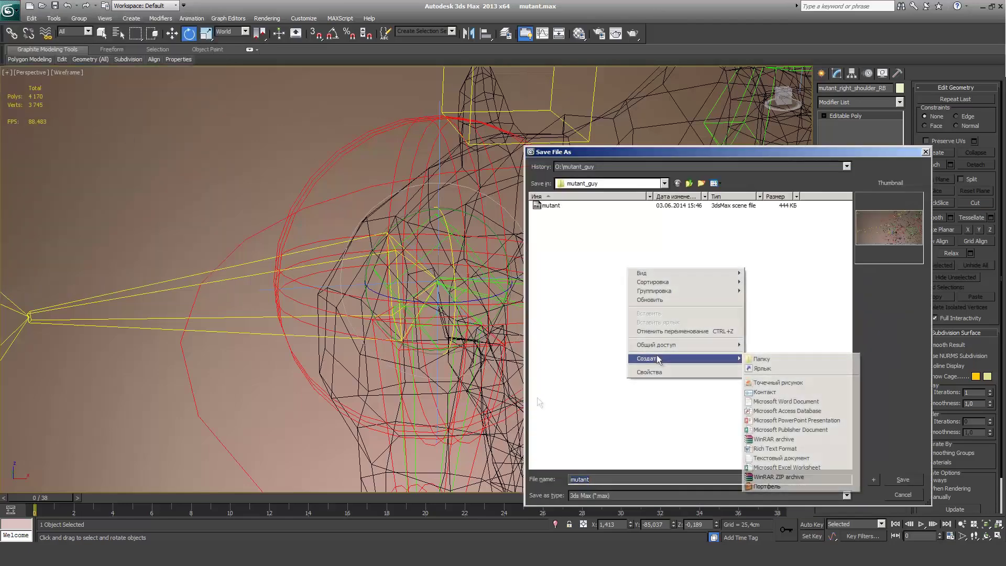
left_click(762, 359)
type("animations")
key("Return")
key("Return")
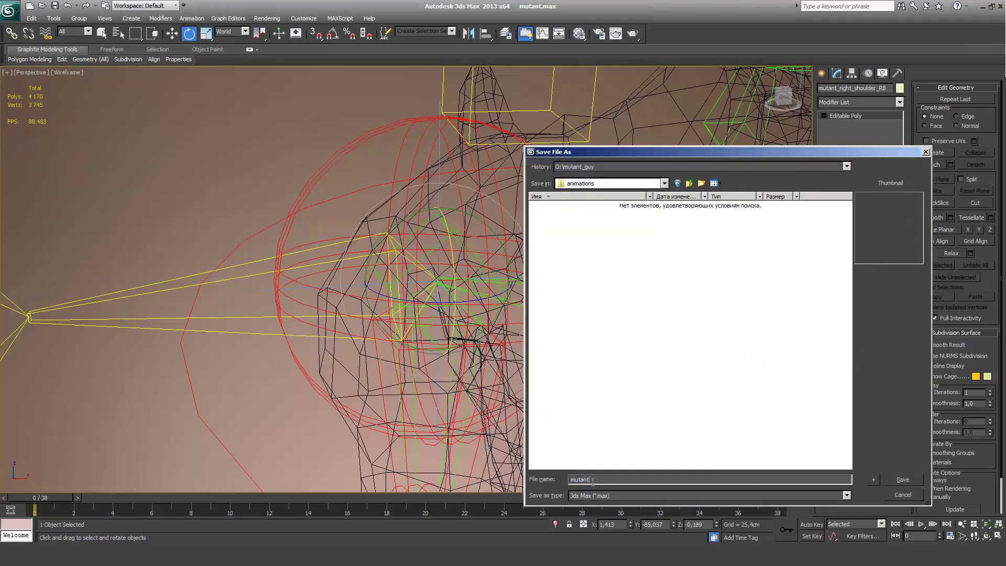
Step: Save the scene copy as mutant@walkcycle in the animations folder
double_click(593, 480)
type("mutant@walkcycle")
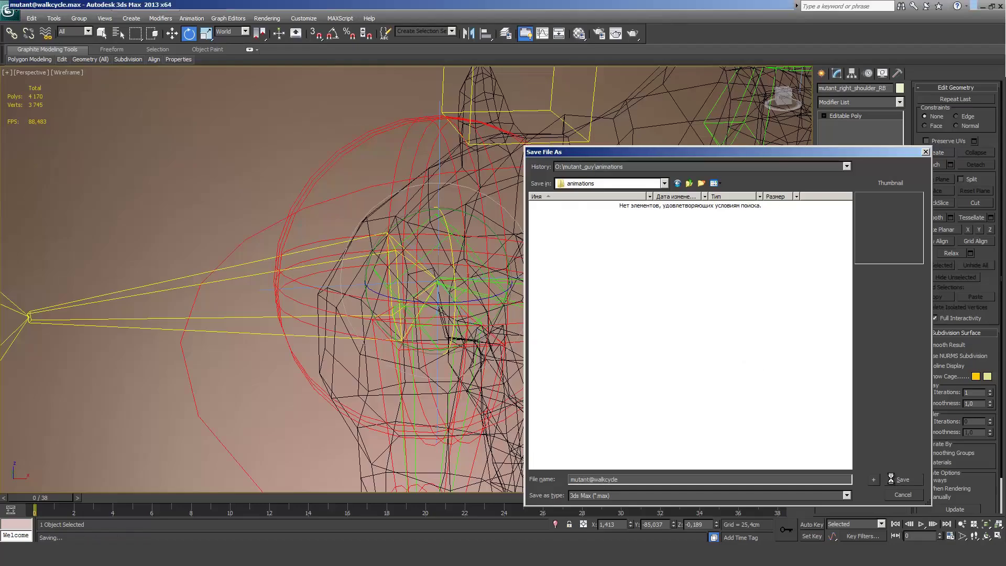
left_click(889, 478)
scroll(569, 356, "down", 15)
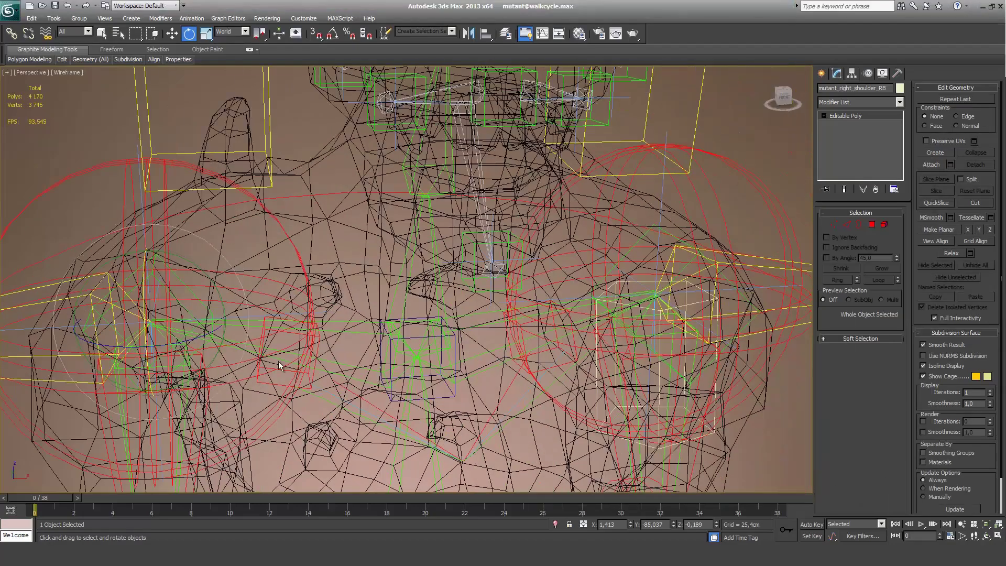
middle_click_drag(416, 332, 410, 330, "alt")
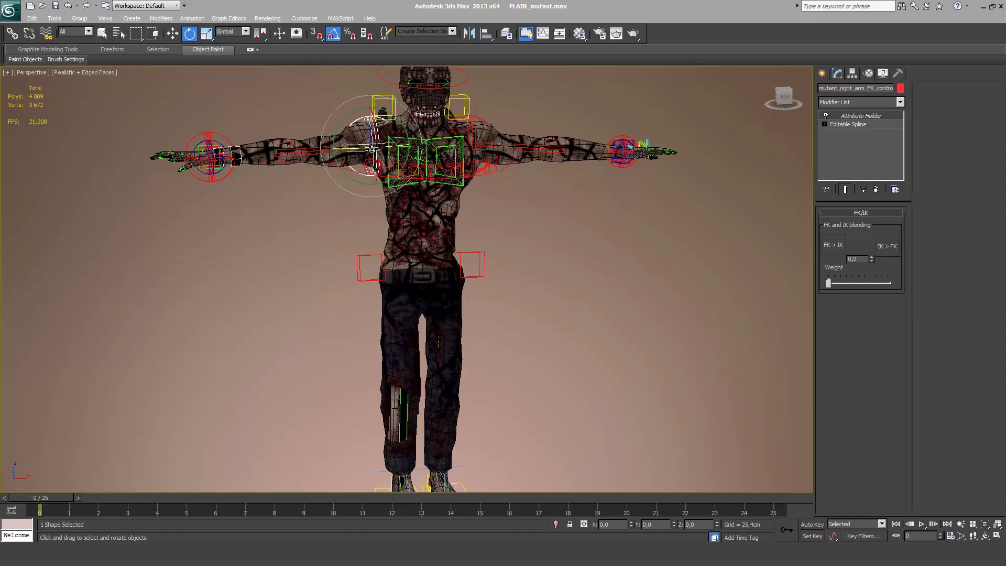
Step: Select the left and right arm FK controls at the shoulders and isolate them for a front view
left_click(472, 126)
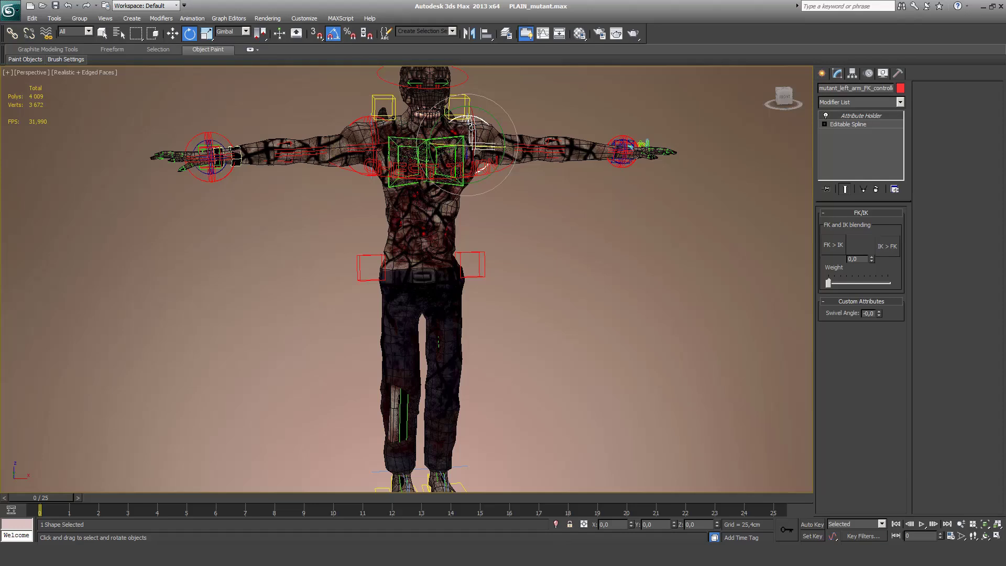
left_click(367, 136, "ctrl")
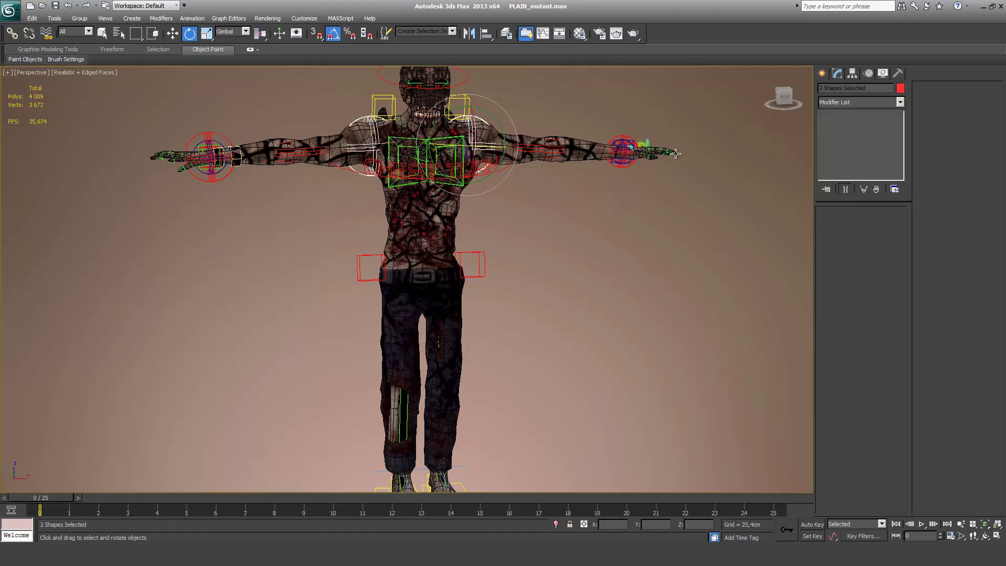
key("alt+q")
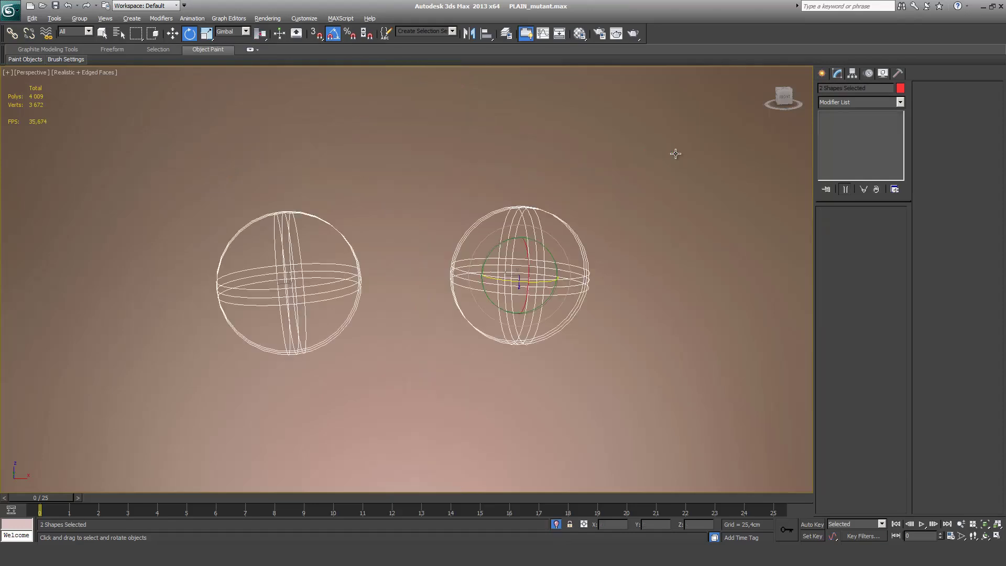
mouse_move(419, 188)
middle_mouse_down("alt")
mouse_move(451, 208)
mouse_move(534, 217)
mouse_move(584, 208)
mouse_move(559, 240)
mouse_move(455, 230)
mouse_move(408, 176)
middle_mouse_up("alt")
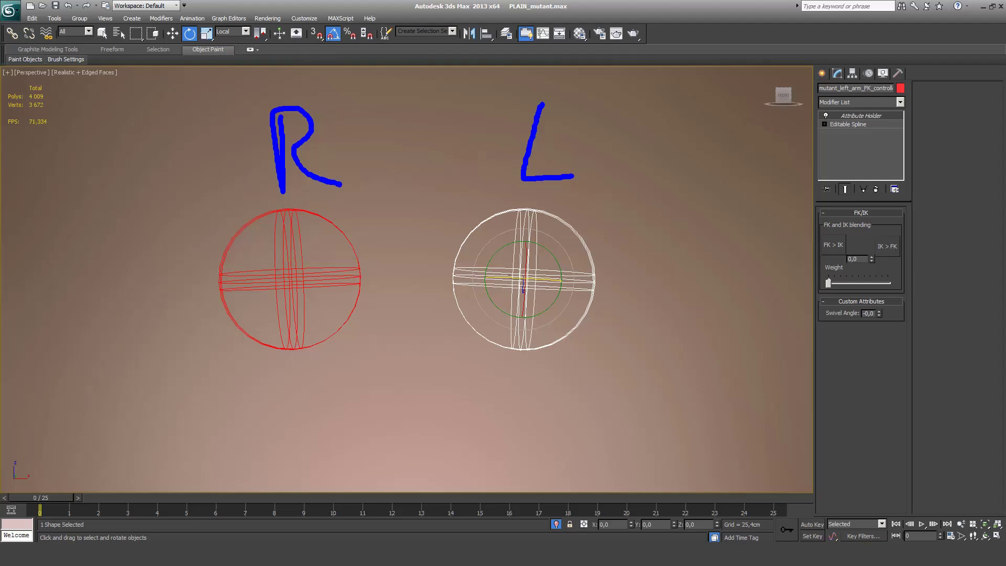
Step: Set the Move tool's reference coordinate system to Local and select the right arm FK control to inspect its axes
key("w")
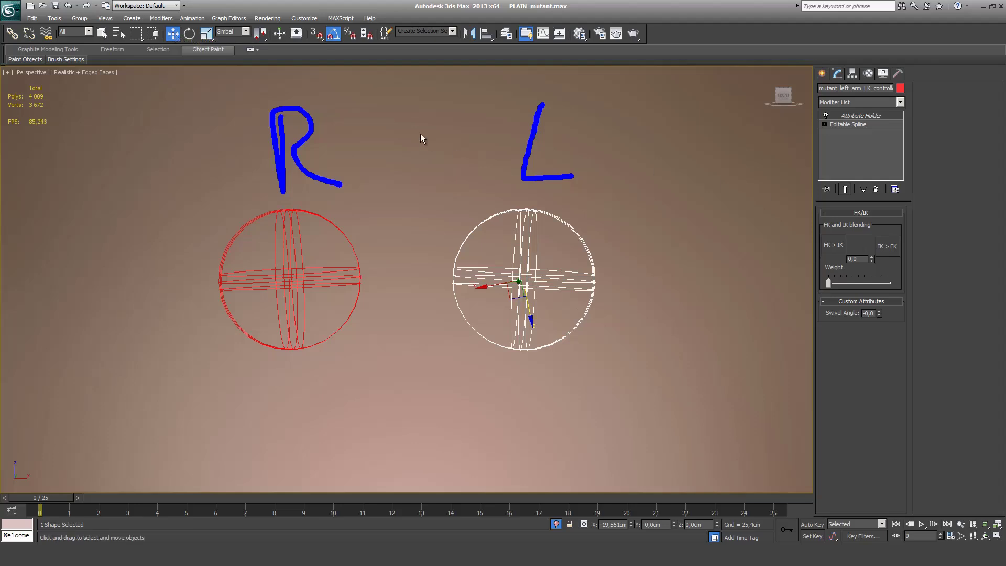
left_click(240, 32)
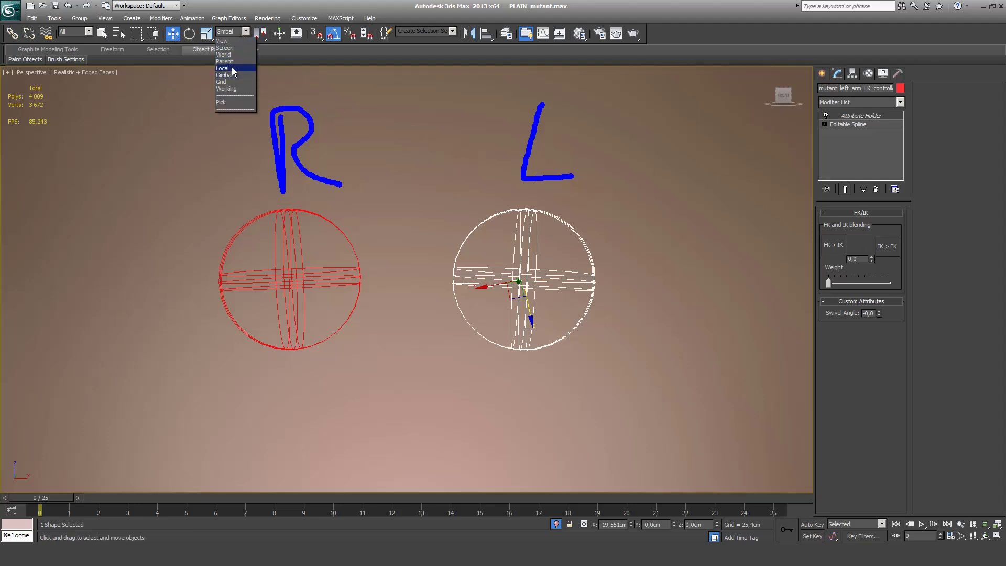
left_click(234, 68)
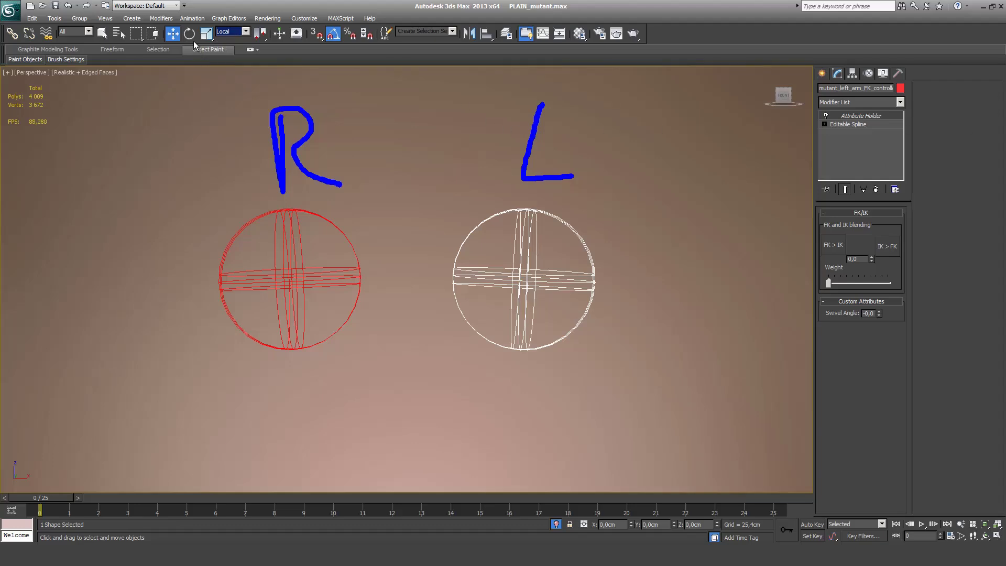
left_click(290, 236)
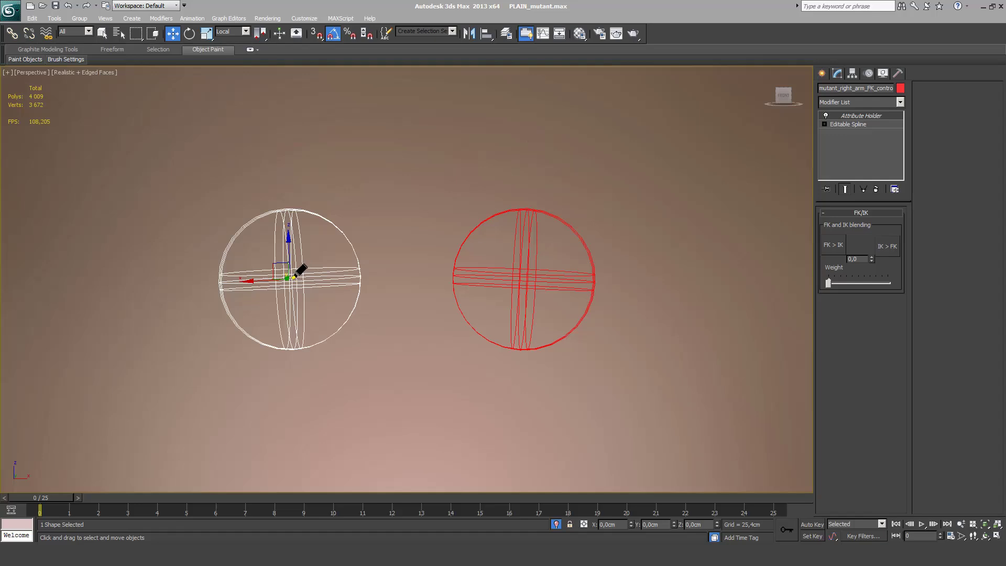
mouse_move(292, 277)
left_mouse_down()
mouse_move(240, 281)
mouse_move(252, 279)
left_mouse_up()
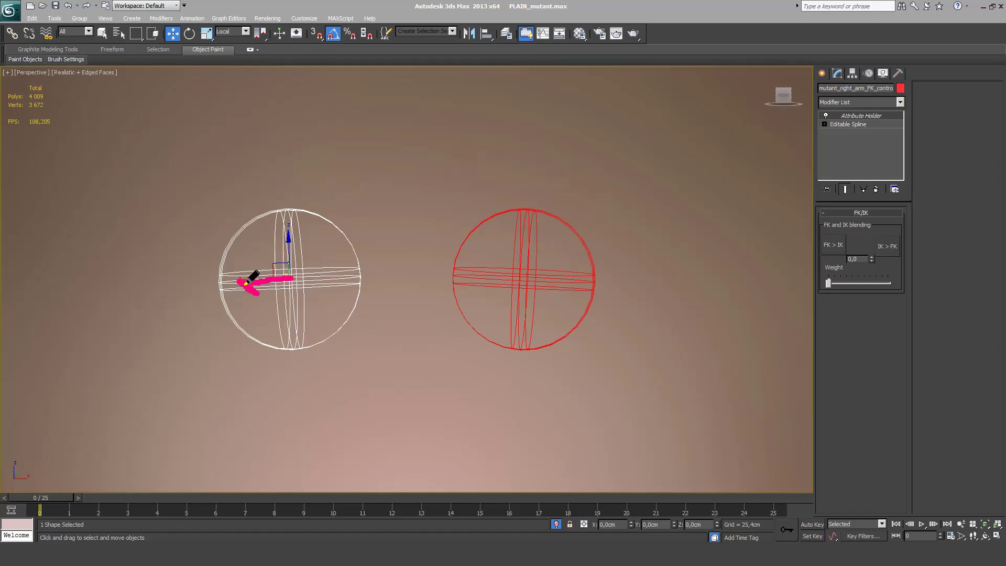
left_click(292, 231)
mouse_move(296, 240)
left_mouse_down()
mouse_move(299, 259)
mouse_move(309, 225)
mouse_move(283, 235)
left_mouse_up()
mouse_move(294, 299)
left_mouse_down()
mouse_move(325, 277)
mouse_move(317, 237)
mouse_move(309, 243)
mouse_move(329, 256)
left_mouse_up()
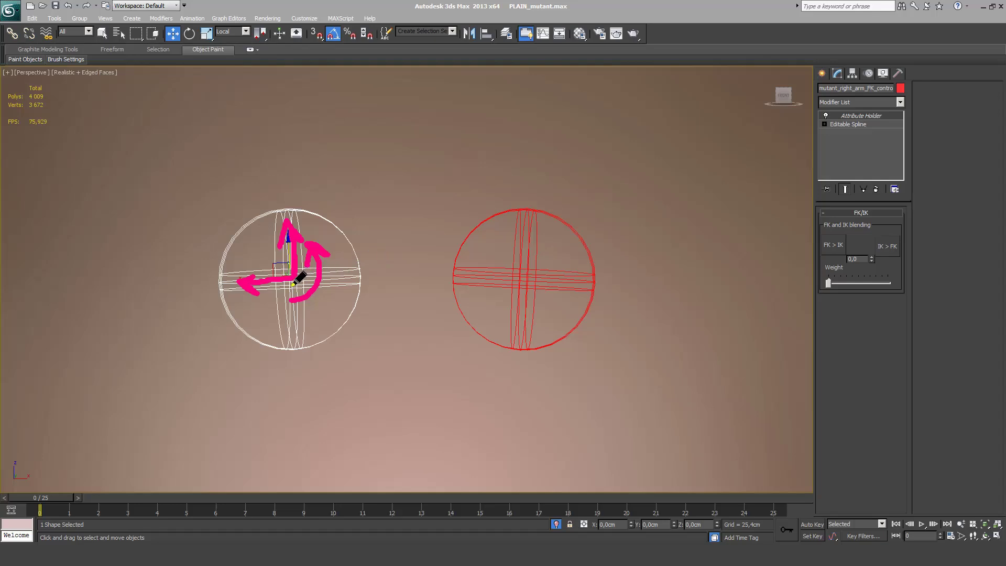
mouse_move(294, 279)
left_mouse_down()
mouse_move(56, 295)
mouse_move(102, 311)
left_mouse_up()
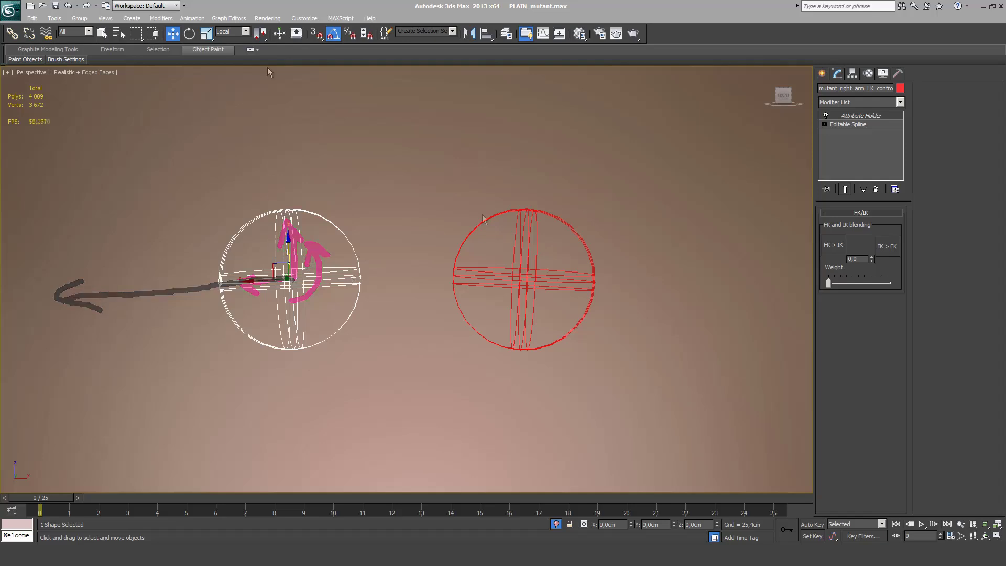
Step: Temporarily enable Affect Pivot Only to examine the right arm FK control's pivot axes, and switch to the Rotate tool
mouse_move(389, 206)
middle_mouse_down("alt")
mouse_move(463, 234)
mouse_move(452, 231)
middle_mouse_up("alt")
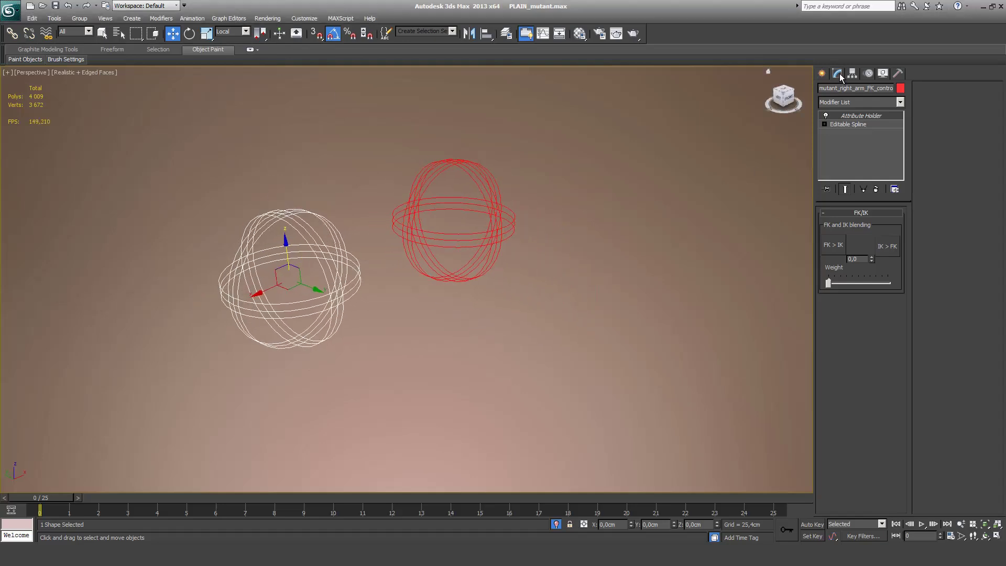
left_click(852, 74)
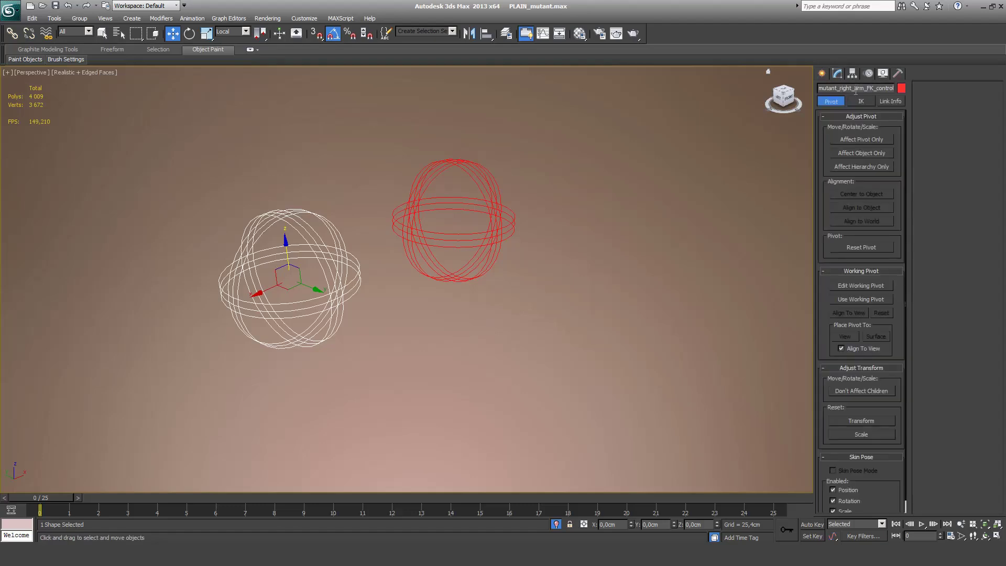
left_click(862, 140)
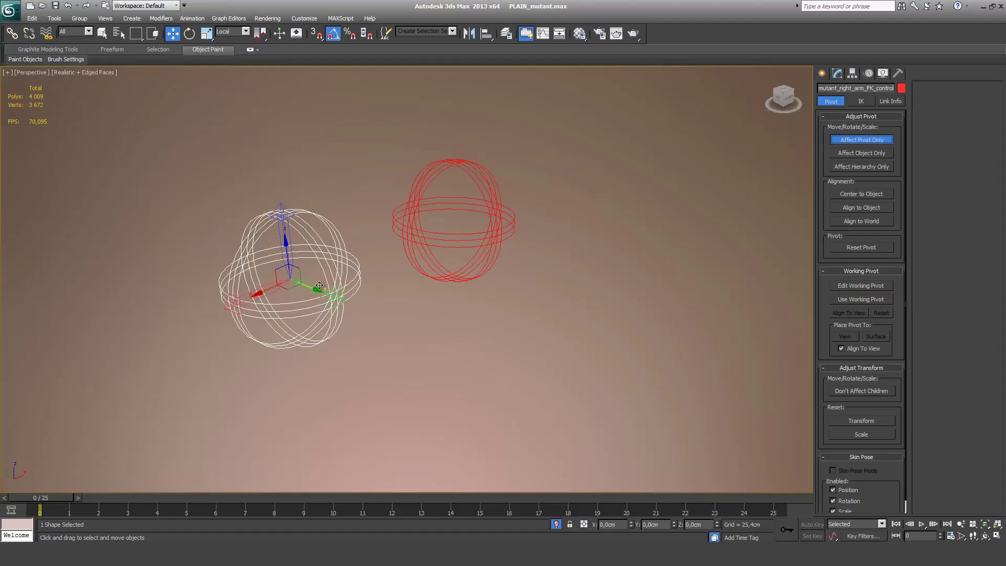
left_click(860, 140)
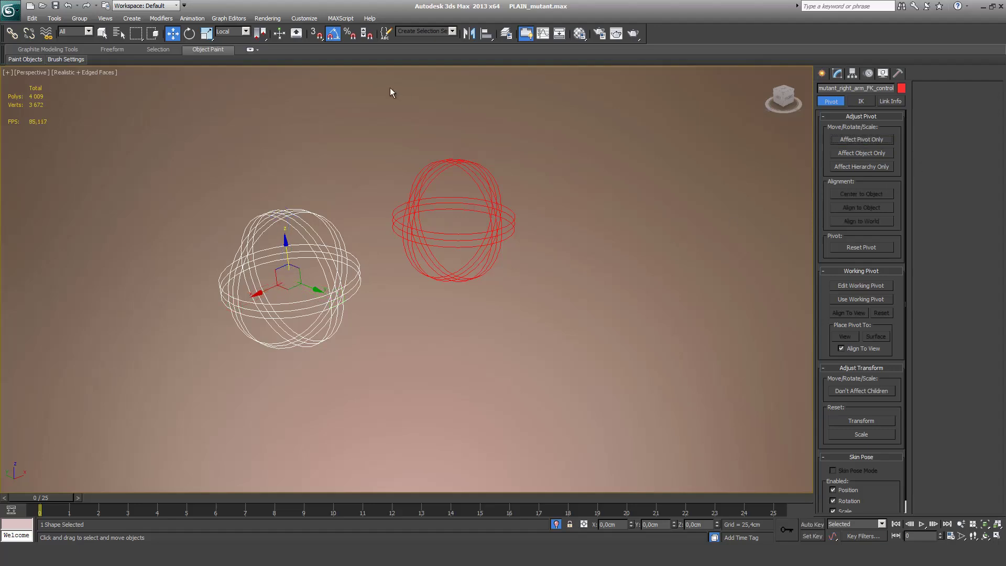
left_click(191, 35)
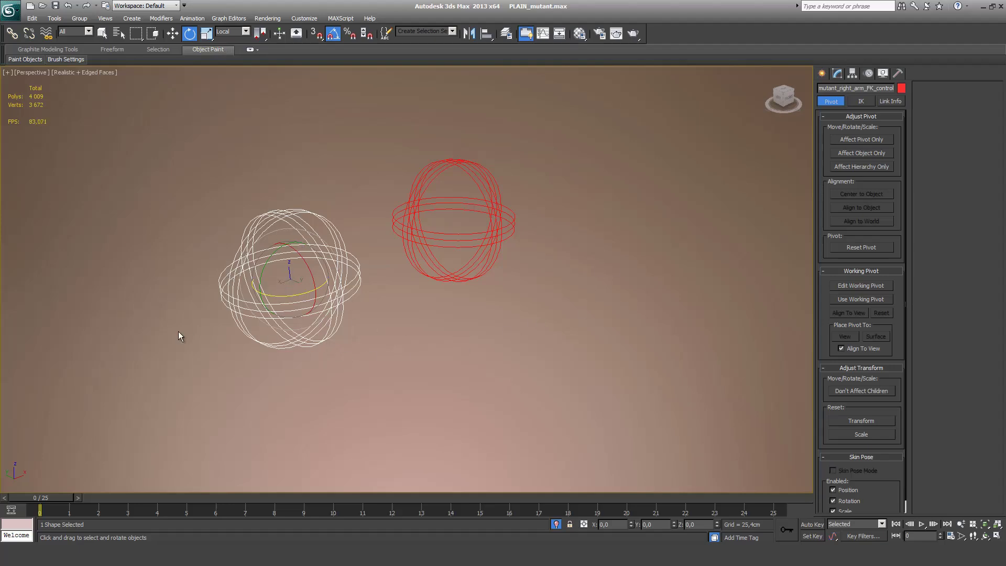
mouse_move(311, 313)
left_mouse_down()
mouse_move(301, 252)
mouse_move(287, 239)
mouse_move(278, 278)
mouse_move(236, 292)
mouse_move(216, 316)
mouse_move(231, 300)
mouse_move(242, 311)
left_mouse_up()
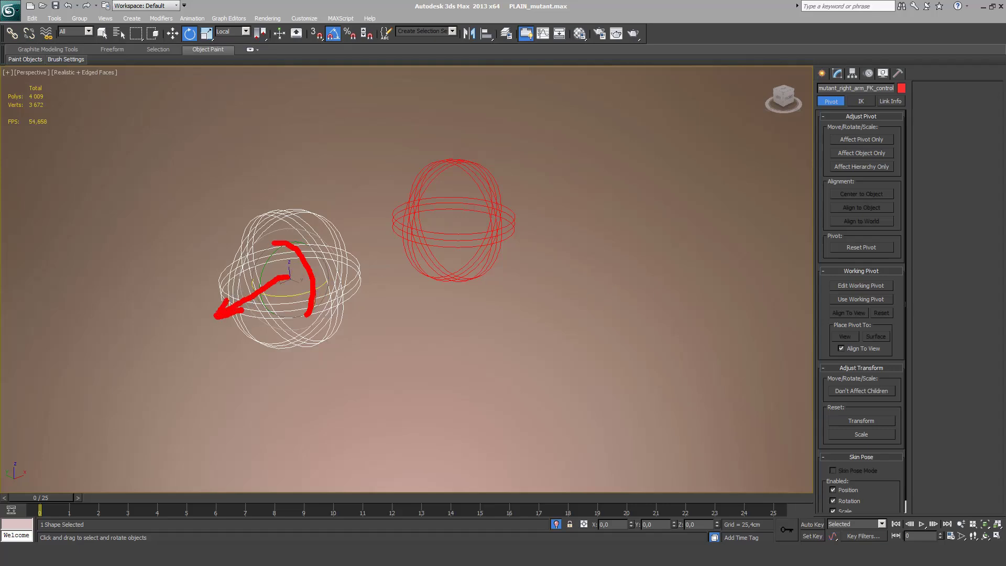
left_click_drag(287, 275, 295, 197)
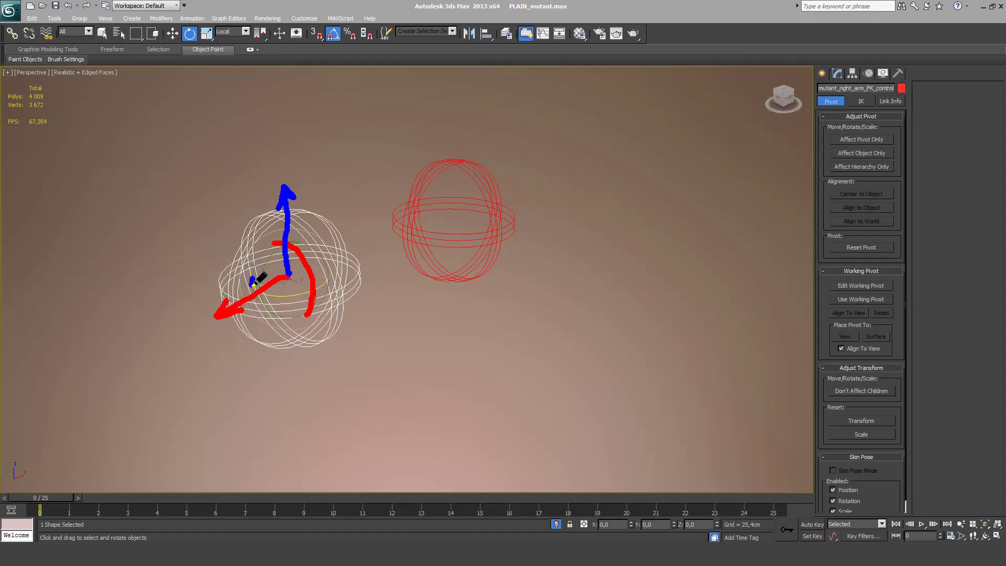
mouse_move(252, 278)
left_mouse_down()
mouse_move(293, 296)
mouse_move(326, 294)
mouse_move(334, 270)
mouse_move(321, 285)
mouse_move(345, 303)
left_mouse_up()
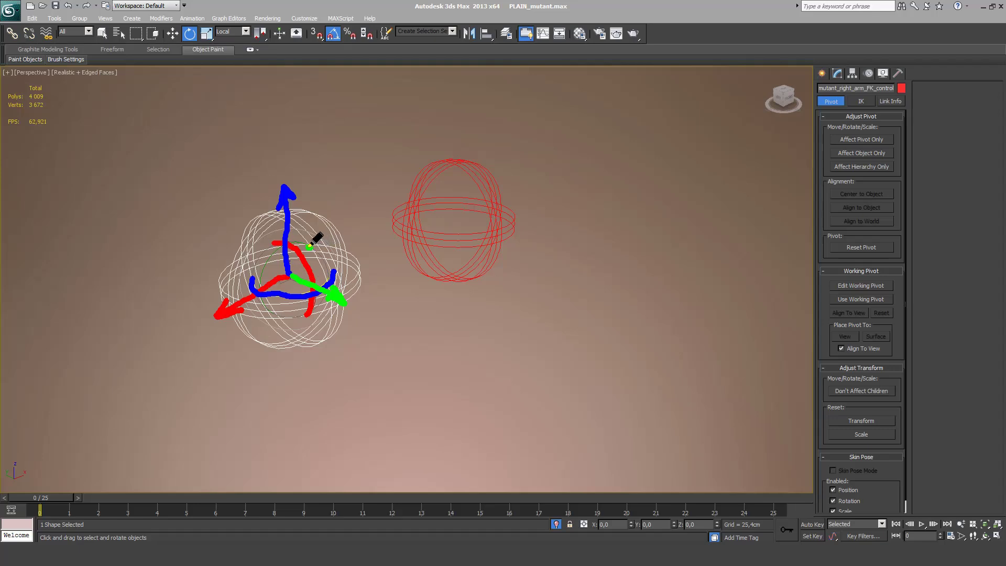
mouse_move(310, 246)
left_mouse_down()
mouse_move(278, 247)
mouse_move(261, 300)
mouse_move(286, 318)
mouse_move(306, 316)
left_mouse_up()
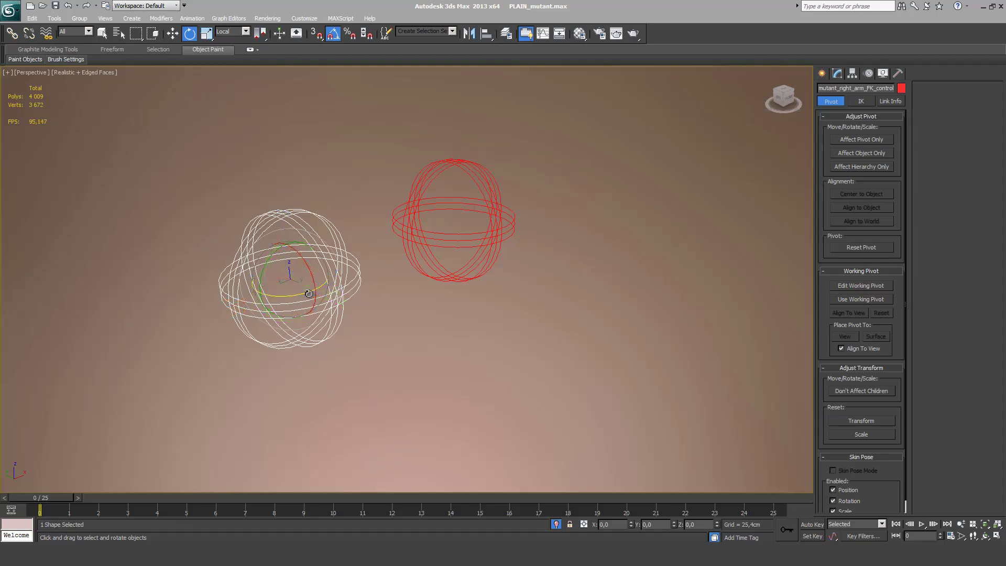
Step: End the isolation to show the whole figure again and turn on Auto Key mode for the right arm FK control
right_click(337, 144)
left_click(366, 96)
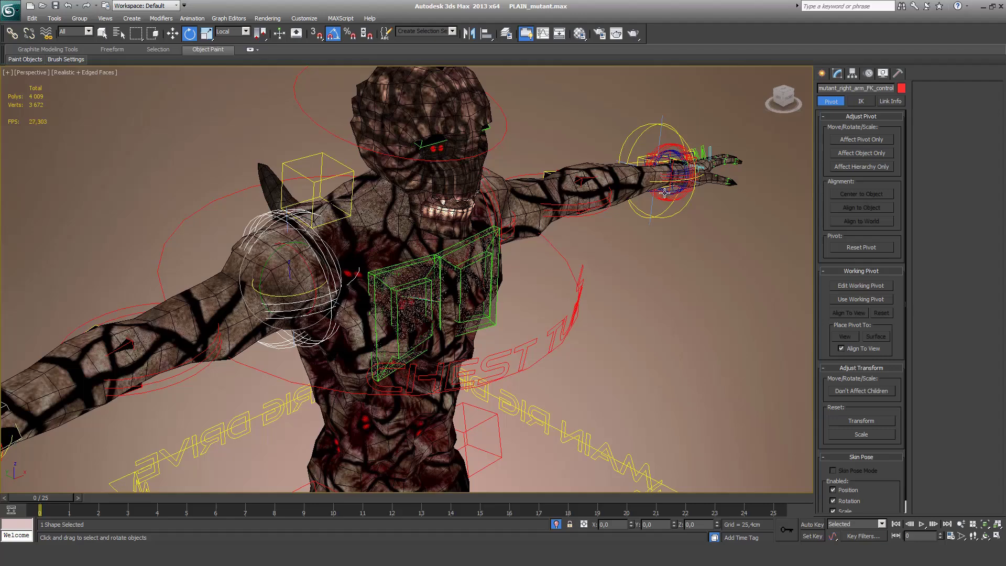
key("ctrl+s")
left_click(813, 524)
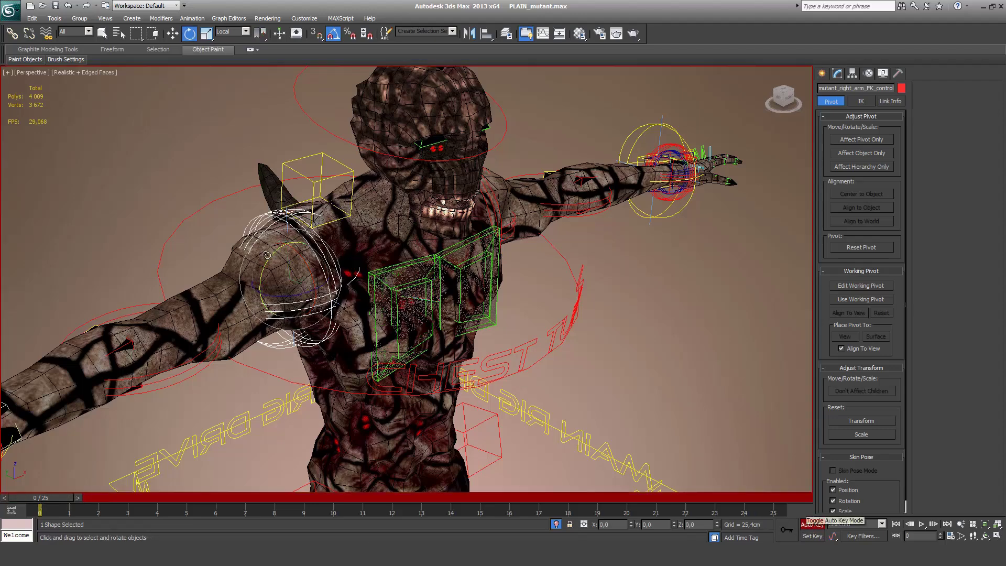
Step: Animate the right arm FK control by lowering the arm beside the body at frame 0 and swinging it across the body at frame 10
left_click_drag(270, 261, 264, 298)
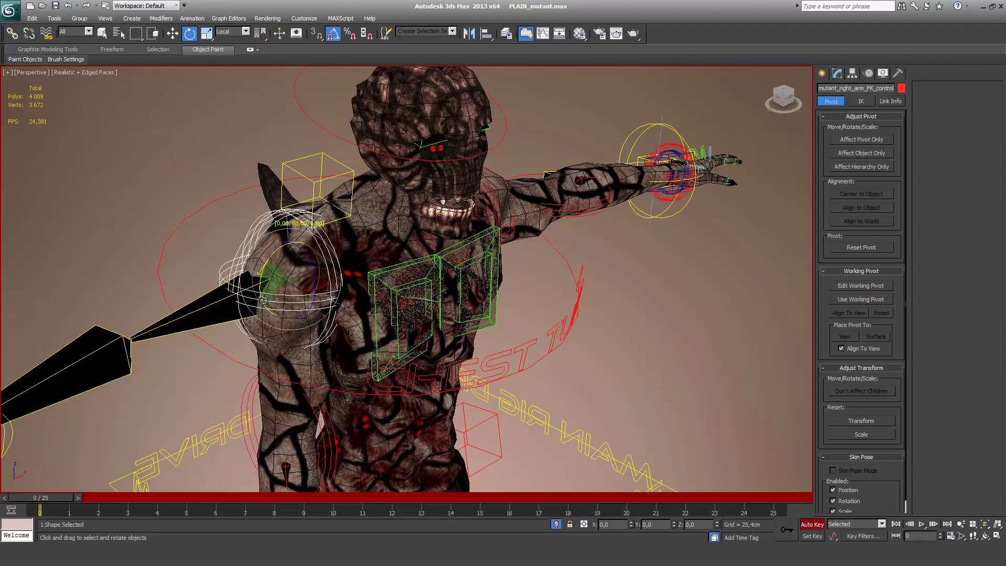
middle_click_drag(264, 298, 310, 142, "alt")
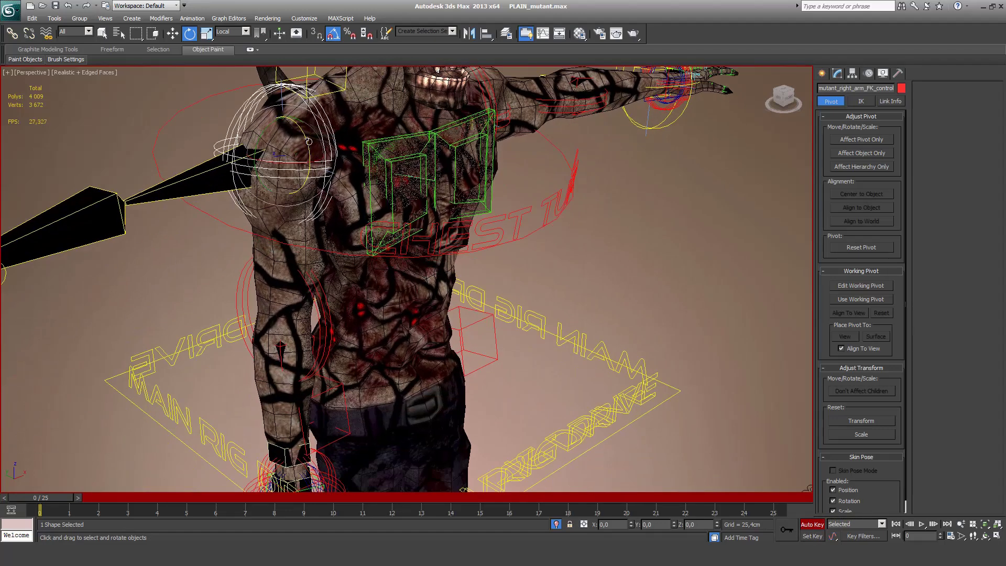
left_click_drag(309, 142, 311, 150)
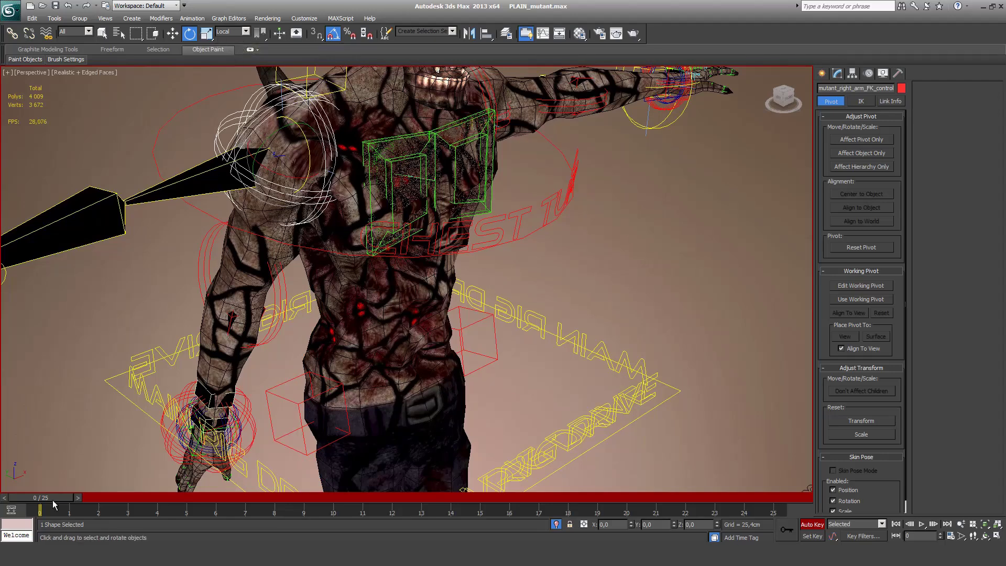
left_click_drag(53, 500, 333, 498)
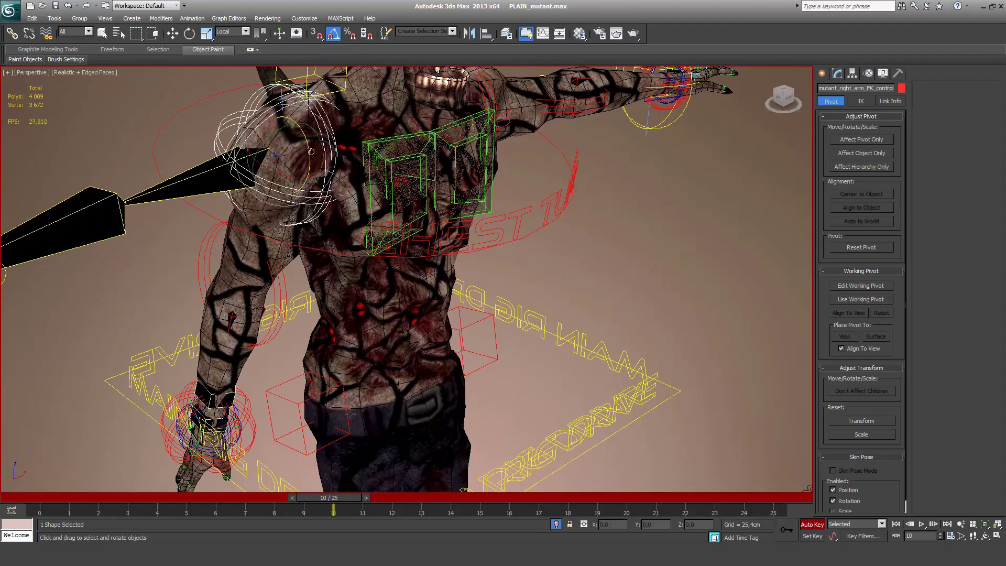
key("e")
left_click_drag(309, 153, 310, 167)
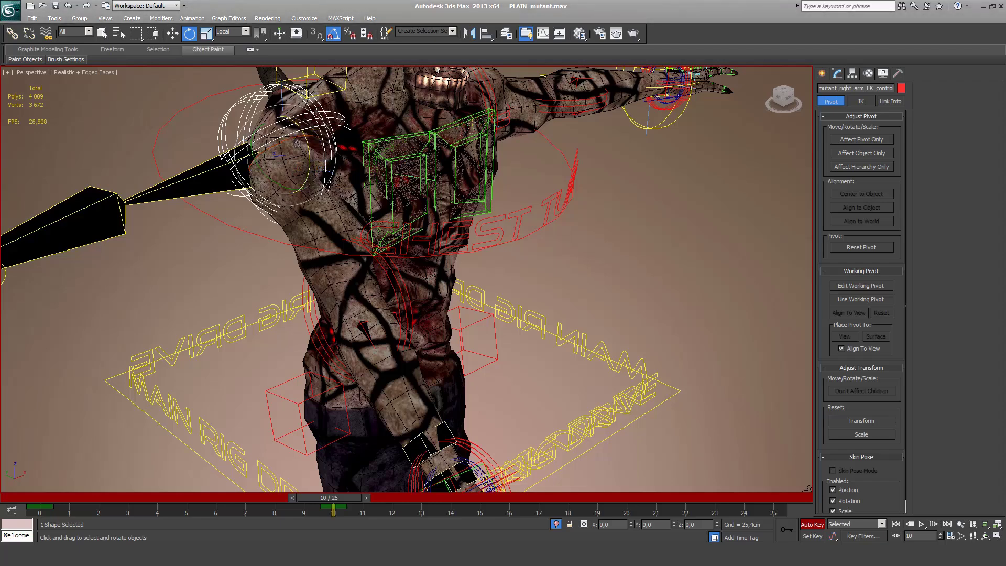
Step: Annotate the keyframes at frames 0 and 10 as 1 and 2, with arrows for the progression and the shoulder rotation
mouse_move(46, 470)
left_mouse_down()
mouse_move(53, 462)
mouse_move(55, 495)
left_mouse_up()
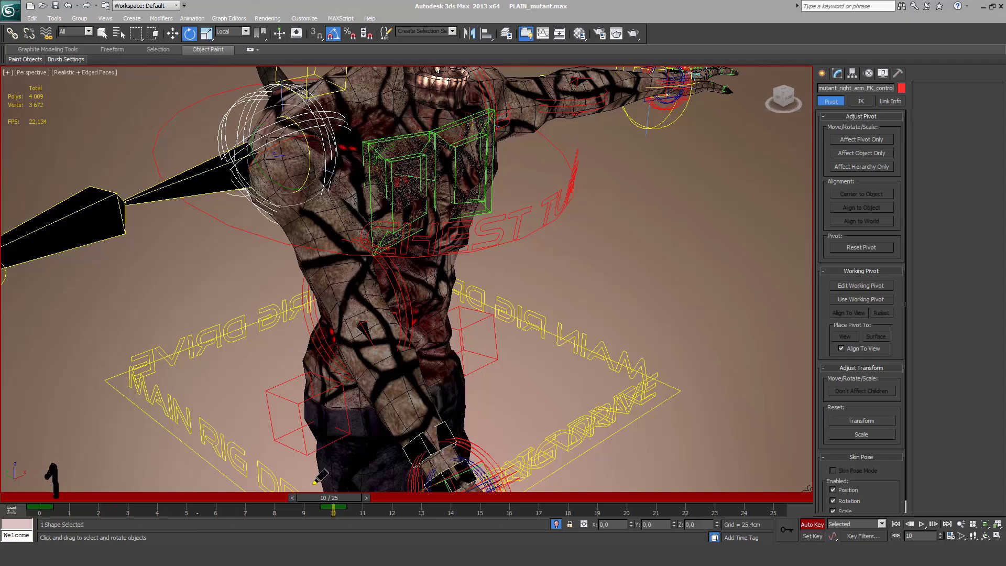
mouse_move(323, 462)
left_mouse_down()
mouse_move(346, 459)
mouse_move(349, 489)
mouse_move(374, 492)
left_mouse_up()
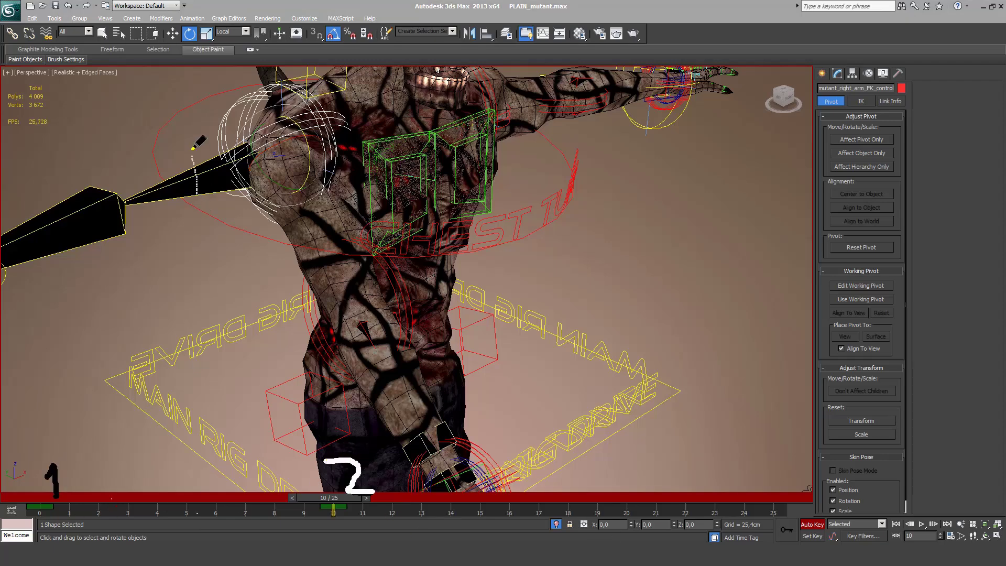
mouse_move(195, 160)
left_mouse_down()
mouse_move(247, 231)
mouse_move(280, 237)
mouse_move(262, 251)
left_mouse_up()
mouse_move(74, 475)
left_mouse_down()
mouse_move(310, 474)
mouse_move(283, 484)
mouse_move(308, 472)
left_mouse_up()
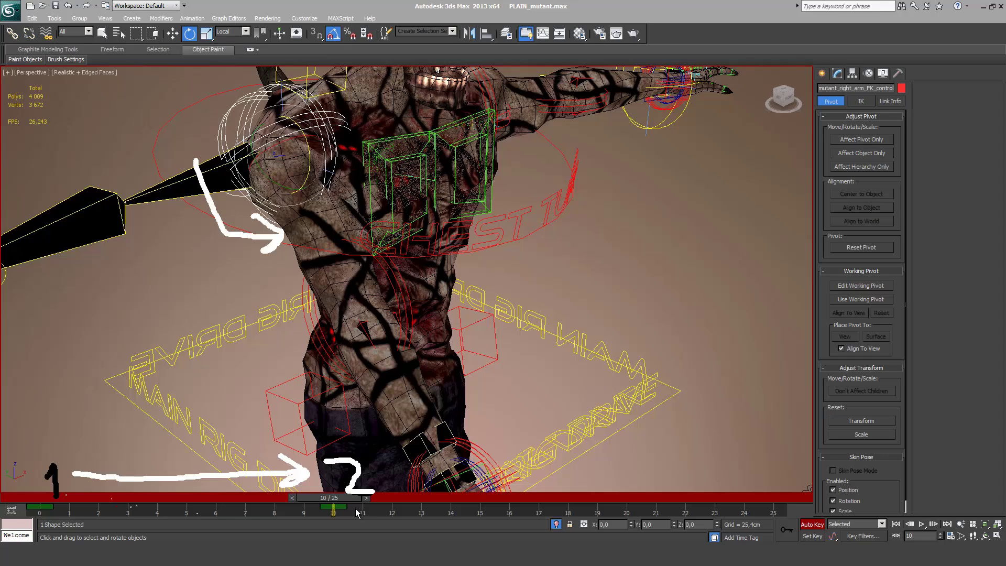
Step: Scrub the right arm animation between frames 0 and 10 while viewing the figure from above
left_click_drag(316, 497, 1, 484)
key("e")
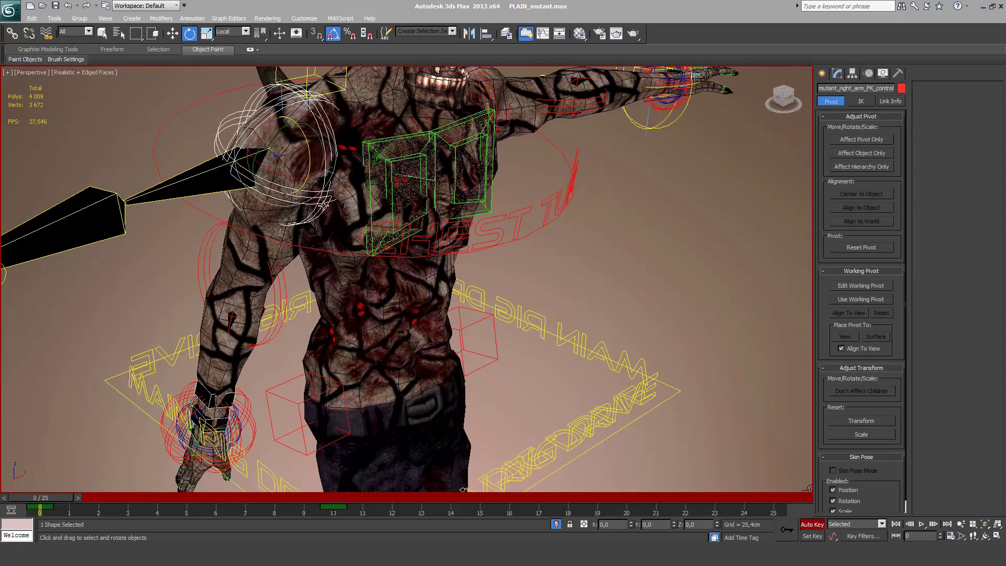
middle_click_drag(328, 219, 317, 167, "alt")
left_click_drag(315, 171, 351, 176)
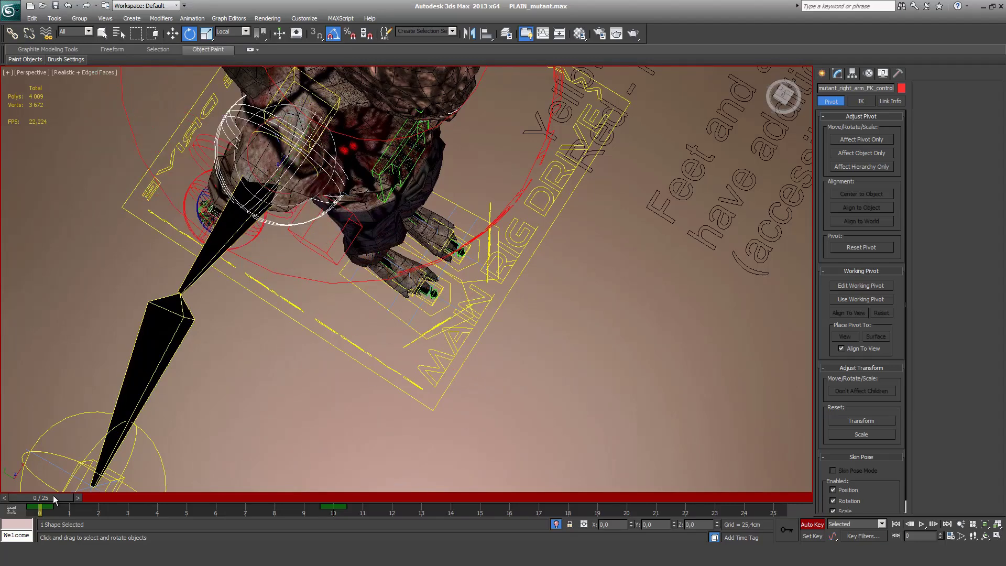
left_click_drag(58, 498, 333, 506)
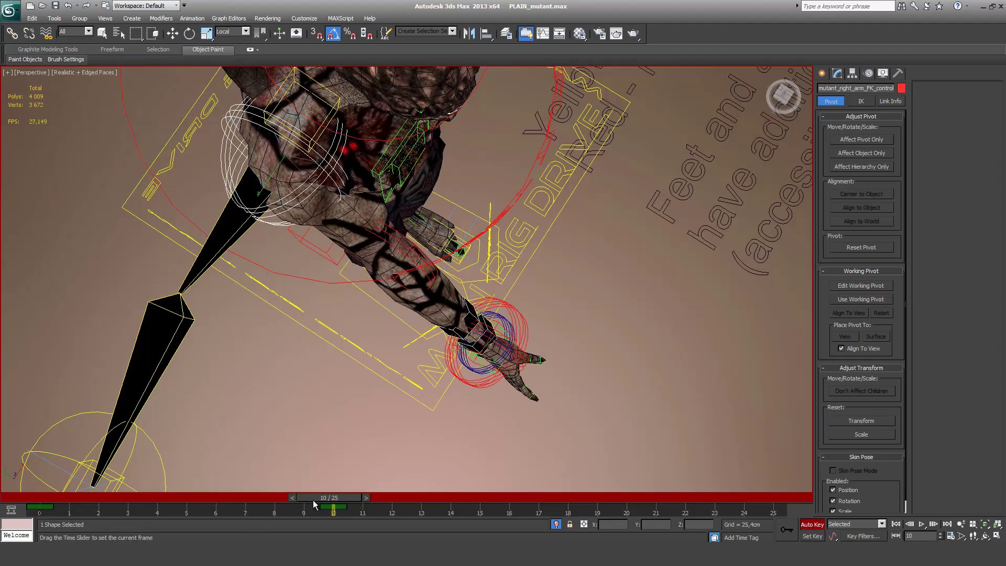
left_click_drag(313, 500, 144, 498)
key("e")
Step: Review the arm swing up to frame 15 and trace its curved motion paths with temporary on-screen strokes
middle_click_drag(252, 304, 241, 247, "alt")
key("ctrl+2")
left_click_drag(292, 285, 322, 253)
key("Home")
mouse_move(202, 342)
left_mouse_down()
mouse_move(344, 337)
mouse_move(470, 374)
mouse_move(515, 425)
left_mouse_up()
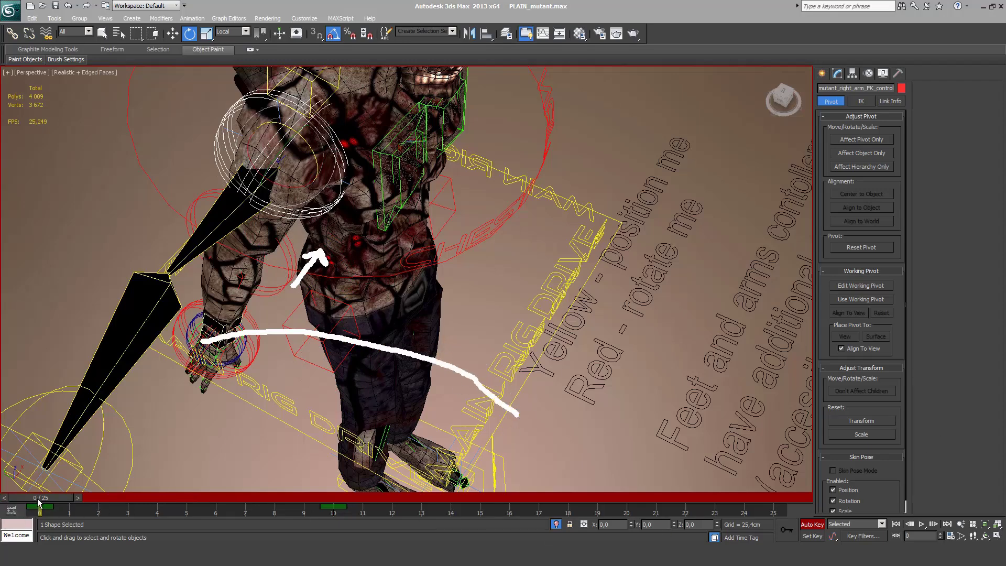
left_click_drag(38, 503, 471, 502)
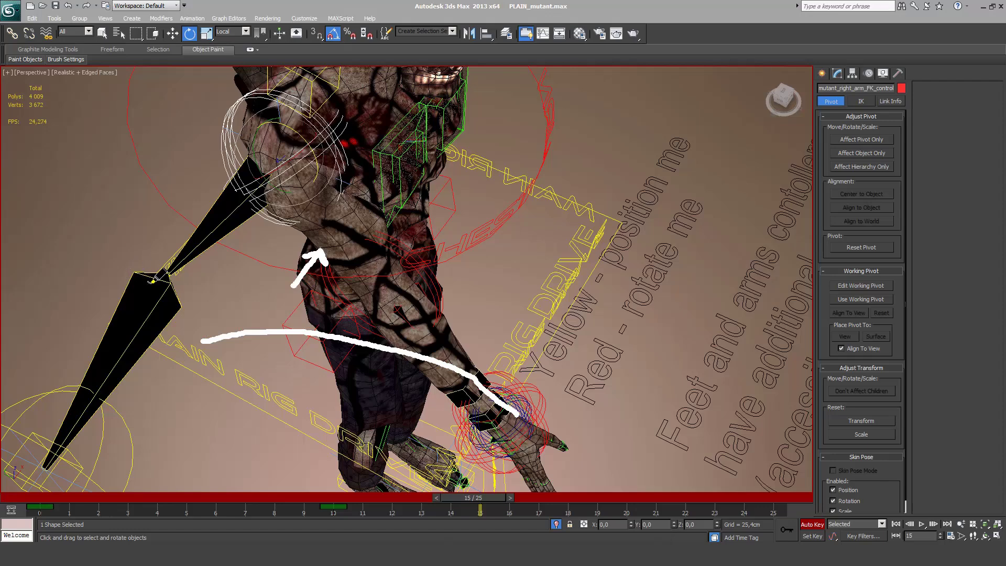
mouse_move(148, 261)
left_mouse_down()
mouse_move(270, 364)
mouse_move(546, 413)
mouse_move(639, 396)
left_mouse_up()
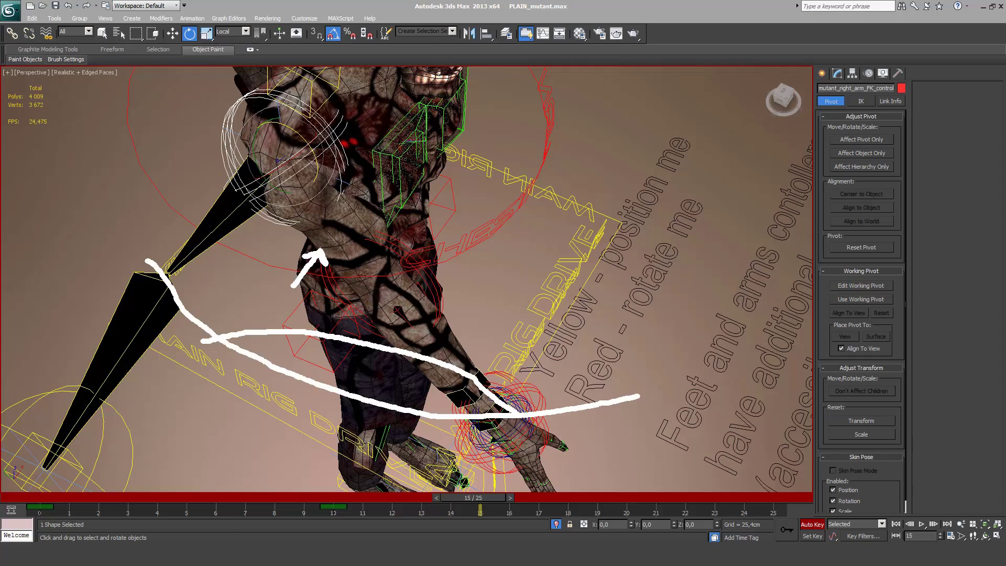
key("Escape")
Step: Set the Rotate tool's reference coordinate system to Gimbal and apply Rotation To Zero to the right arm FK control at frame 0
left_click(231, 31)
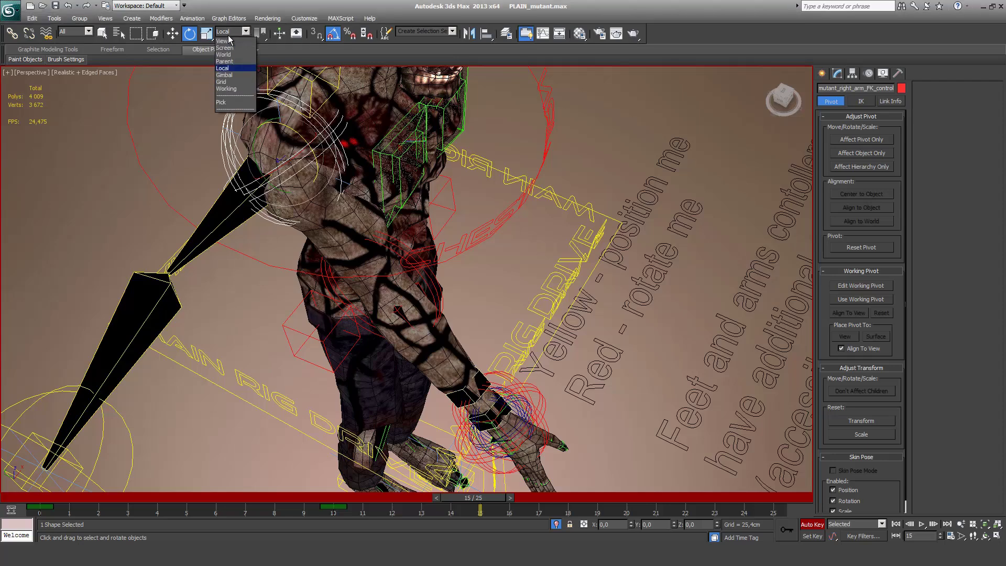
left_click(225, 75)
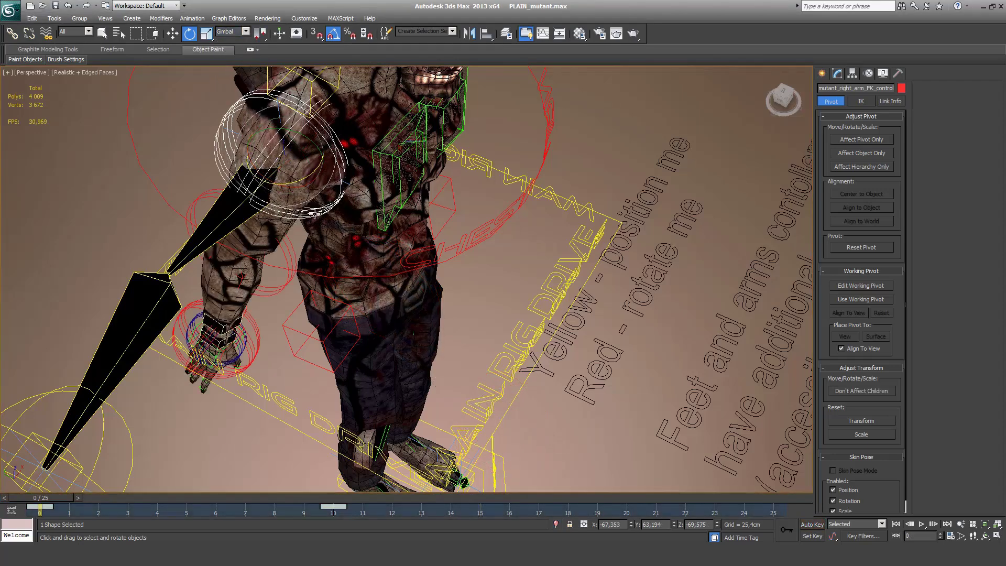
right_click(314, 231)
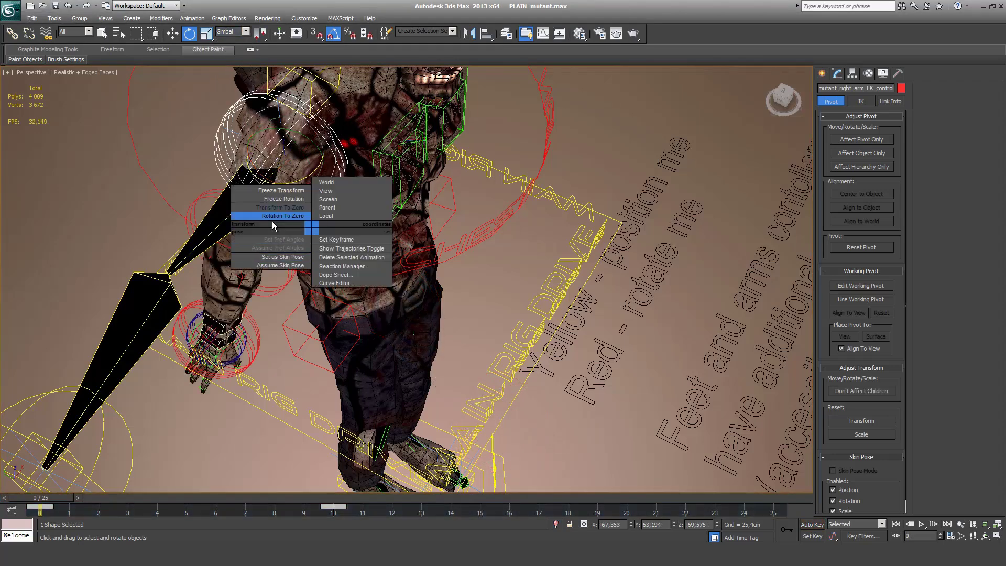
left_click(289, 210)
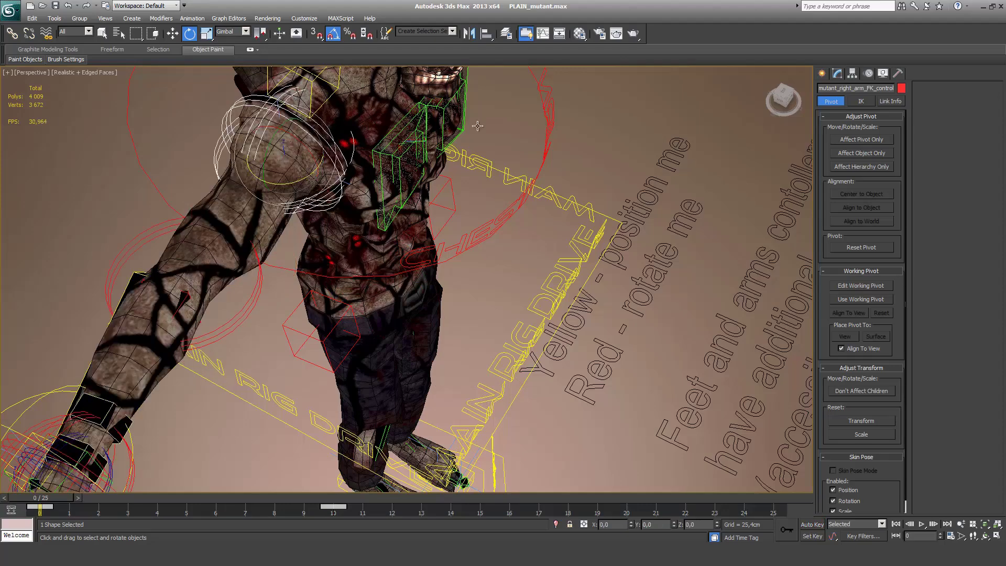
Step: Select the left and right arm FK controls together, isolate them, and view both from the front
middle_click_drag(418, 232, 408, 213, "alt")
left_click(408, 214, "ctrl")
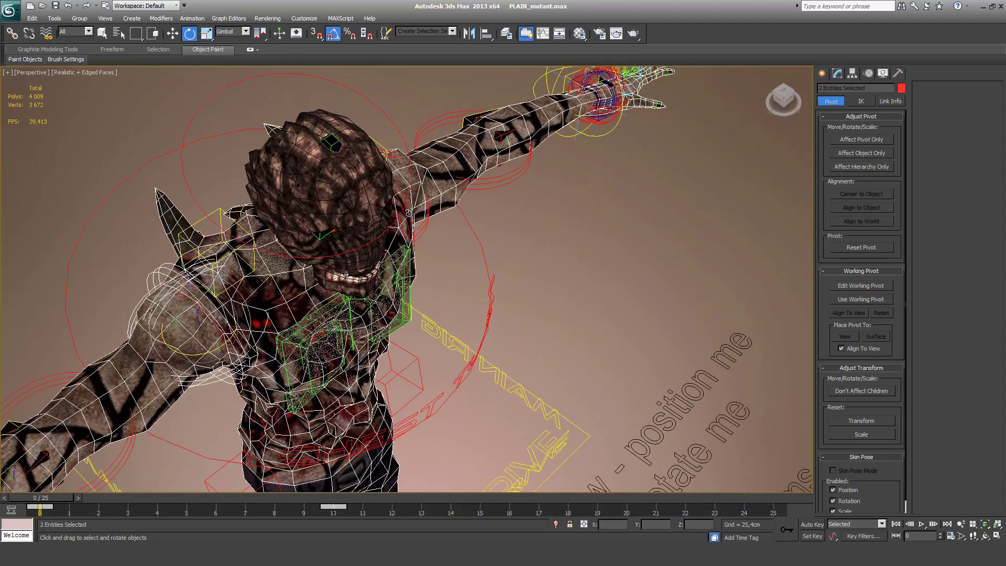
left_click(407, 220, "ctrl")
left_click(407, 221, "ctrl")
left_click(404, 225, "ctrl")
left_click(414, 248, "ctrl")
key("alt+q")
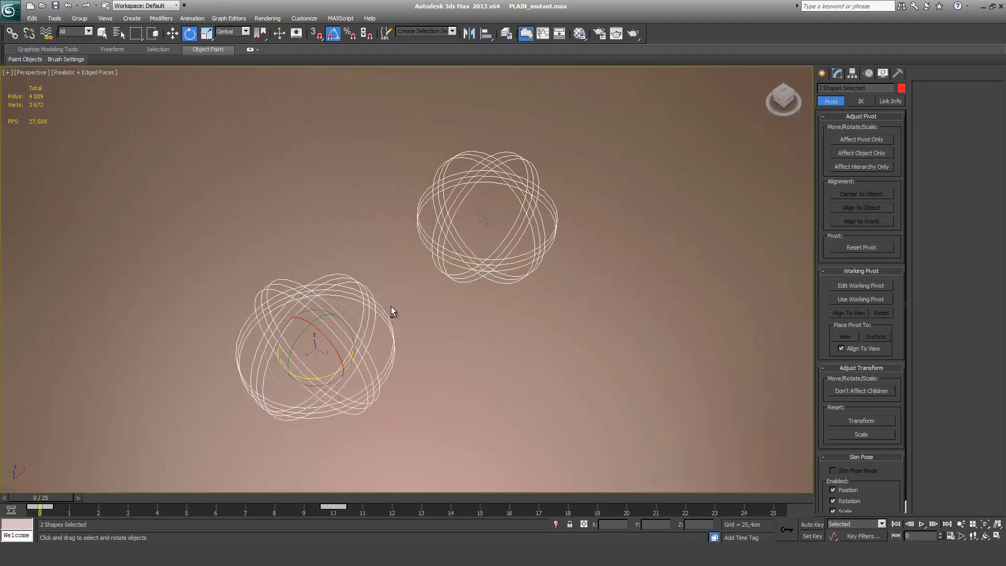
middle_click_drag(393, 342, 356, 310, "alt")
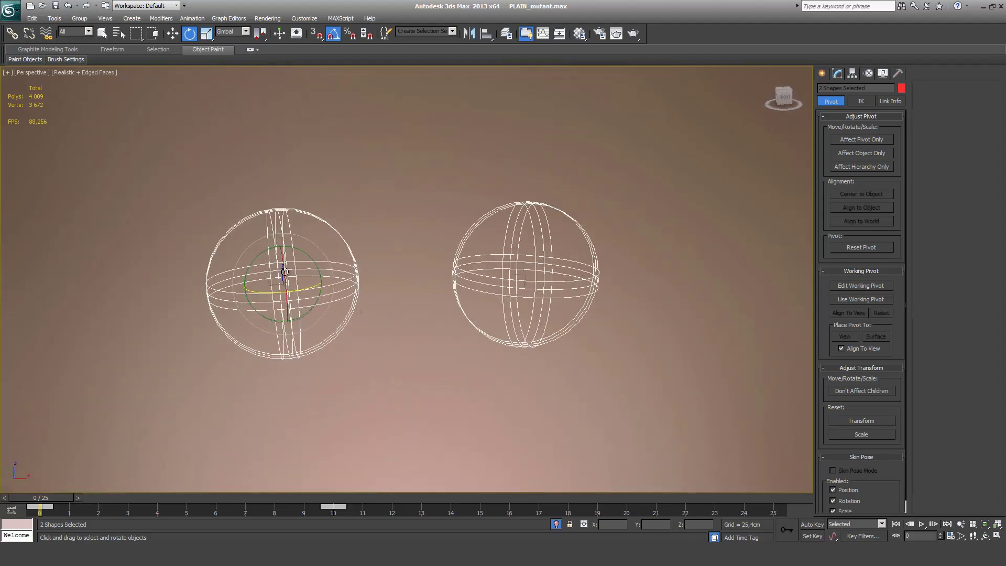
Step: Draw on-screen lines outward from the right and left arm FK controls to mark the directions of the arms
left_click(228, 33)
left_click(228, 33)
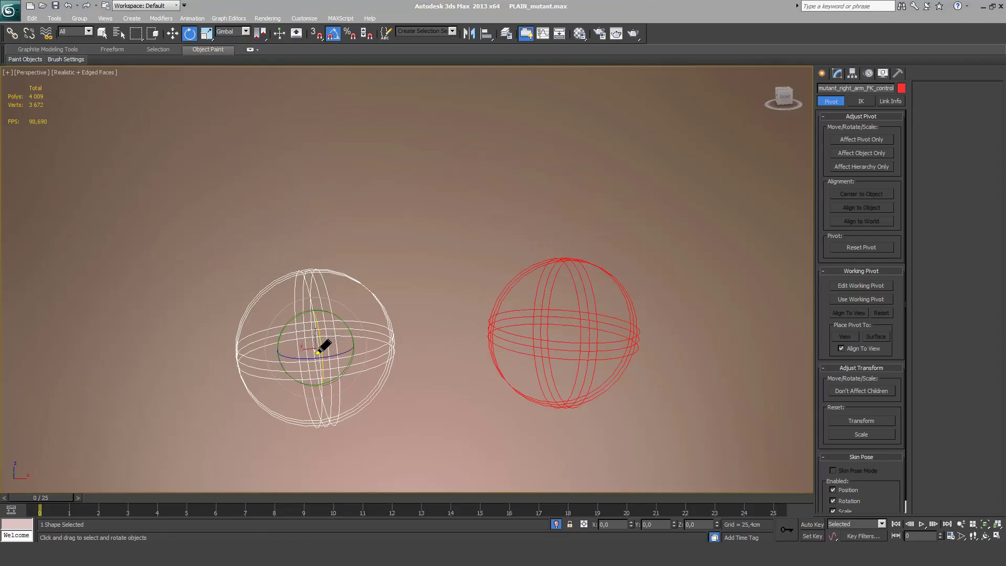
left_click_drag(316, 354, 51, 392)
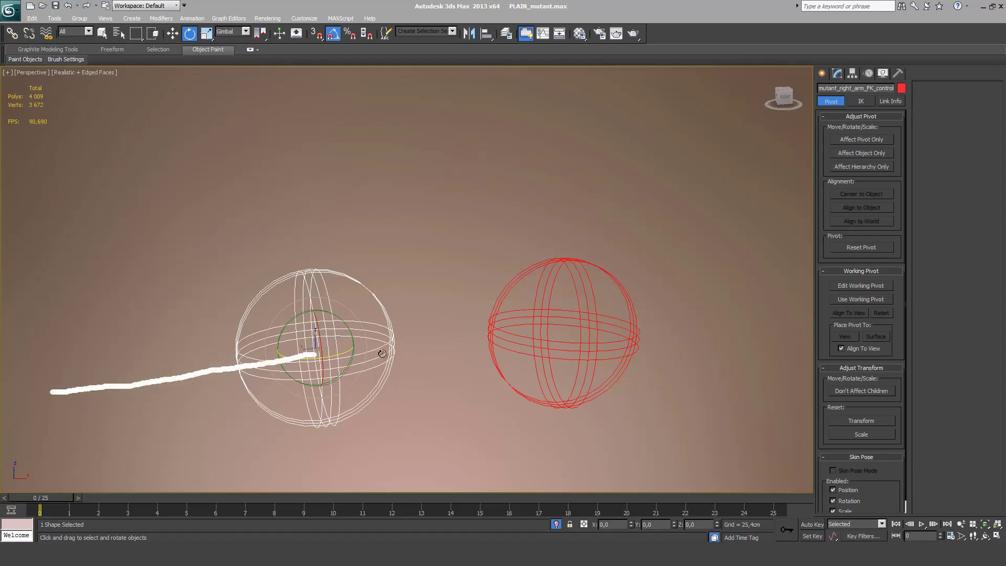
left_click_drag(557, 338, 805, 349)
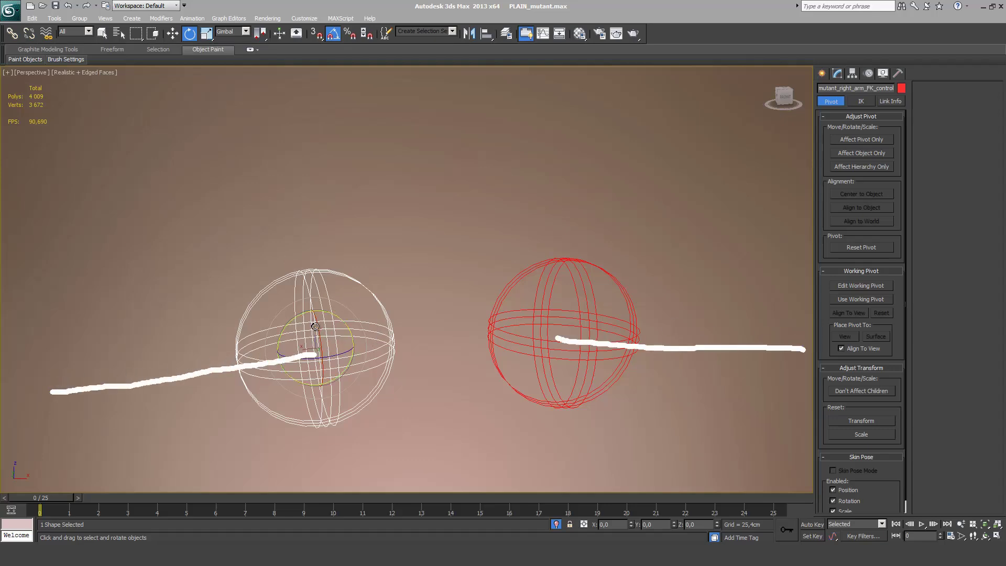
Step: Rotate the right arm FK control to -90 degrees on its Y axis using the Gimbal coordinate system
mouse_move(302, 322)
left_mouse_down()
mouse_move(270, 329)
mouse_move(292, 341)
left_mouse_up()
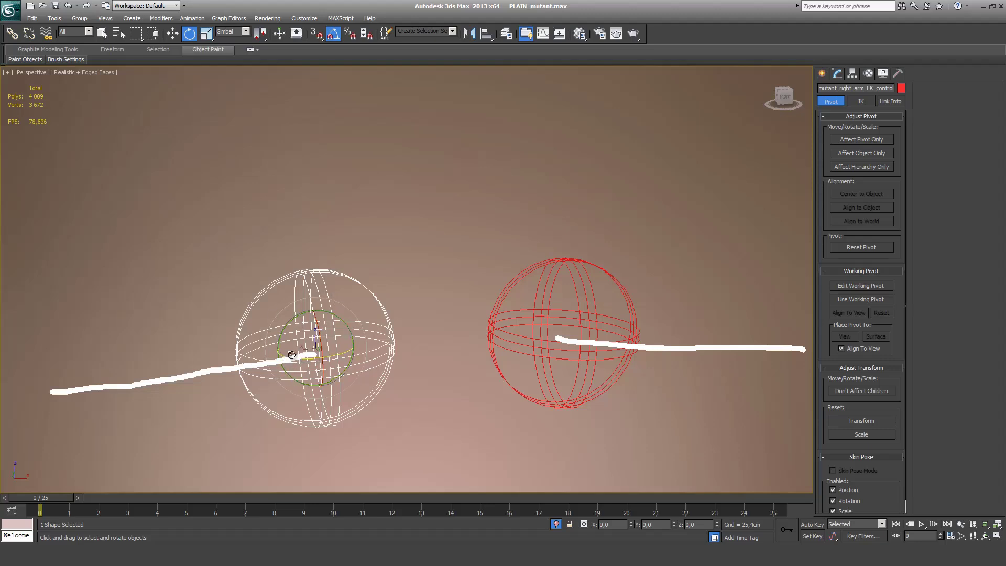
left_click_drag(298, 360, 347, 349)
left_click_drag(336, 356, 317, 329)
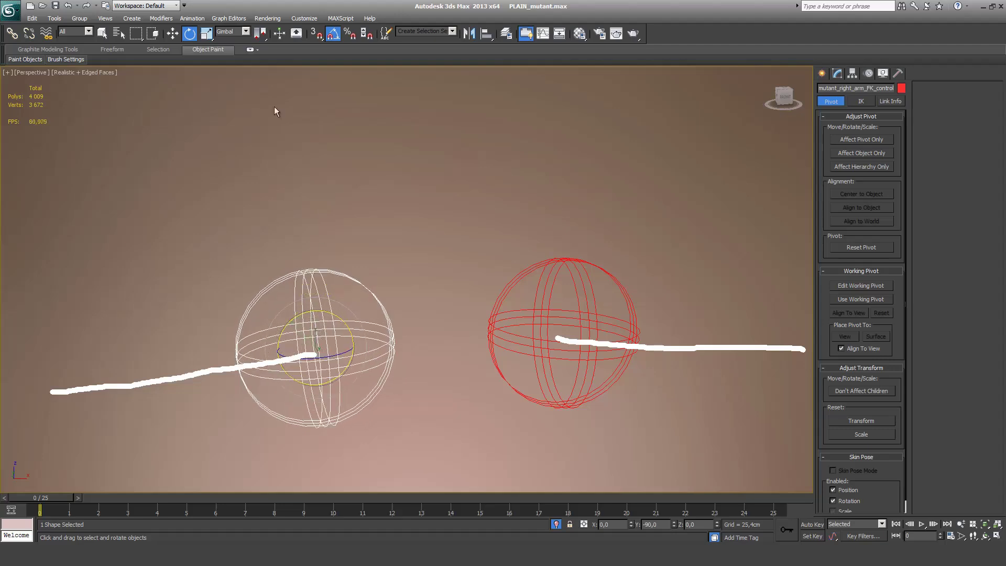
Step: Compare the right arm FK control's rotation axes under another reference coordinate system and return to Gimbal
left_click(245, 31)
left_click(231, 71)
left_click_drag(318, 344, 317, 348)
left_click(230, 30)
left_click(226, 93)
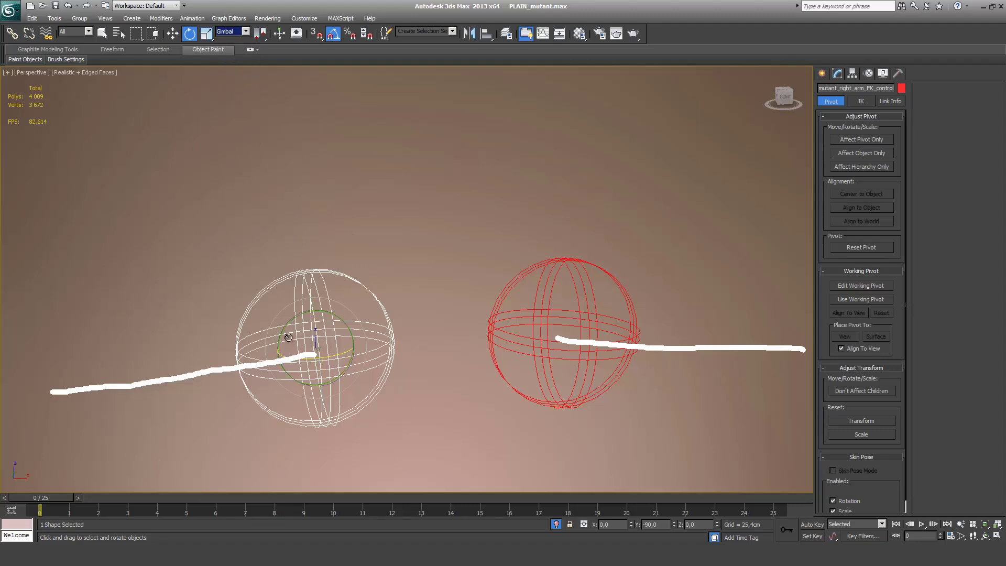
Step: Rotate the right arm FK control to 90 degrees on X, -180 on Y and -95 on Z in Gimbal mode
mouse_move(320, 357)
left_mouse_down()
mouse_move(332, 352)
mouse_move(303, 322)
mouse_move(326, 334)
mouse_move(321, 357)
mouse_move(282, 329)
mouse_move(283, 312)
mouse_move(260, 322)
mouse_move(277, 391)
left_mouse_up()
right_click(312, 326)
key("ctrl+s")
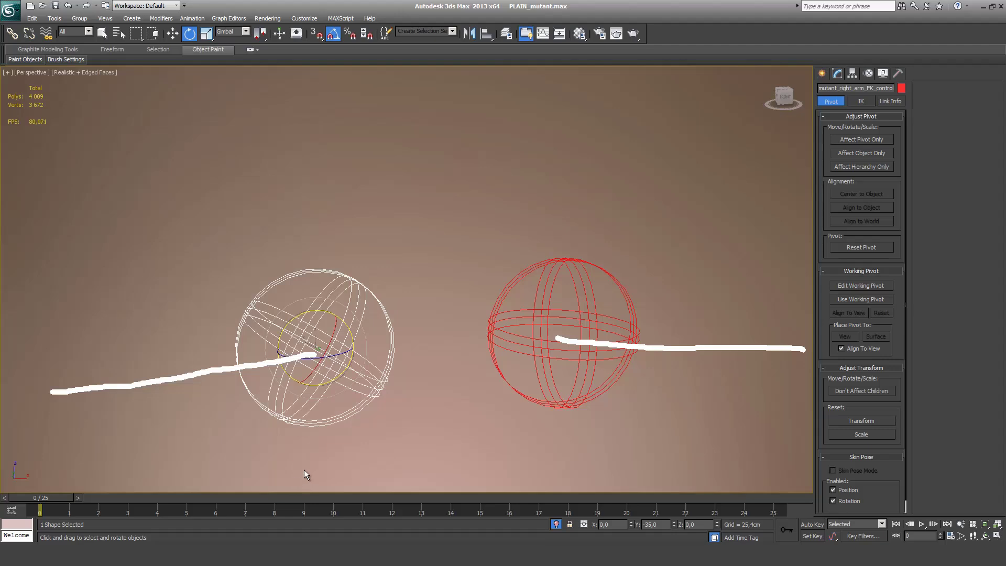
left_click_drag(330, 333, 361, 371)
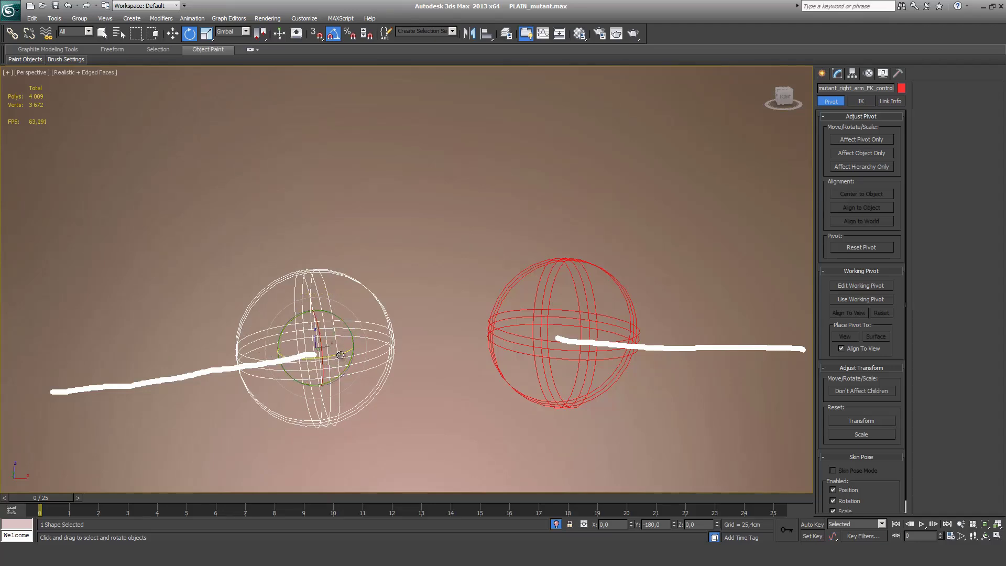
left_click_drag(338, 354, 303, 373)
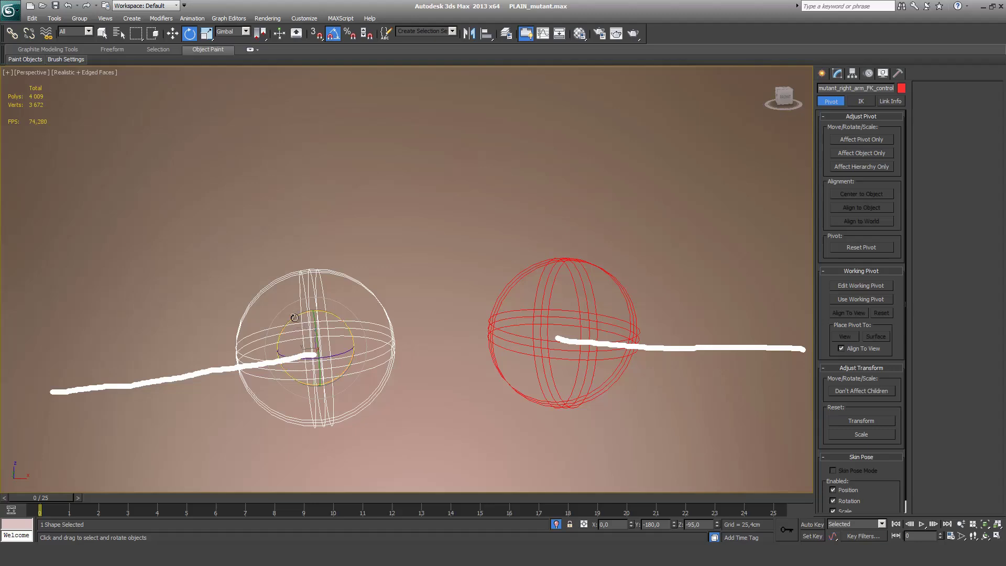
left_click_drag(295, 317, 255, 344)
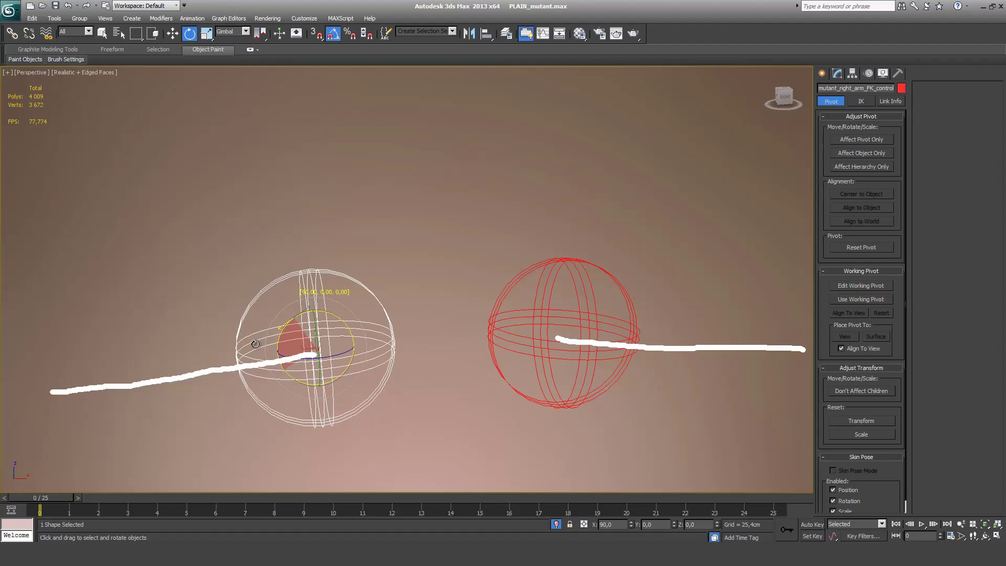
left_click_drag(255, 344, 257, 343)
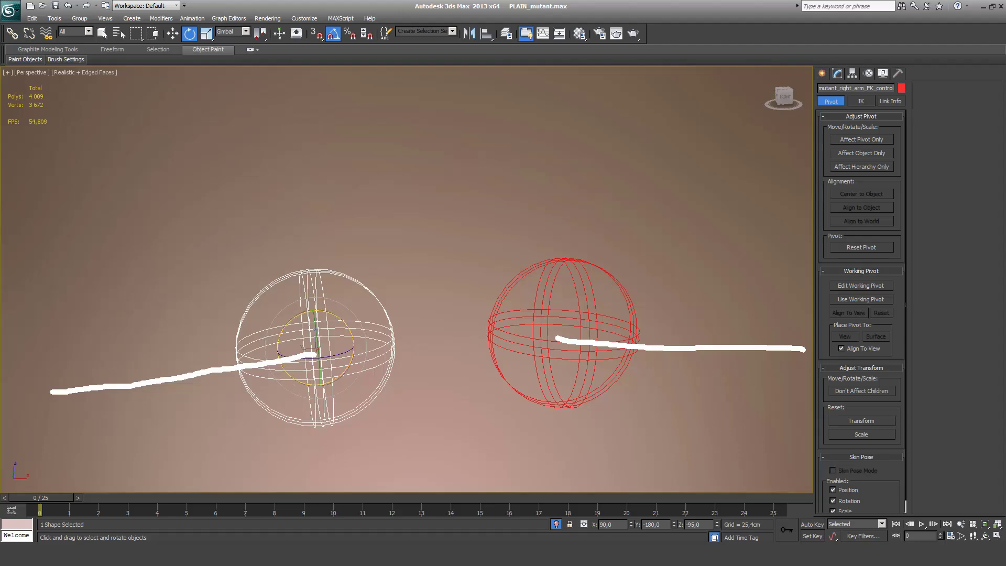
Step: Replace the drawn arm lines with one running down from the right arm FK control and rotate the control to -85 degrees on Y
key("Escape")
key("ctrl+2")
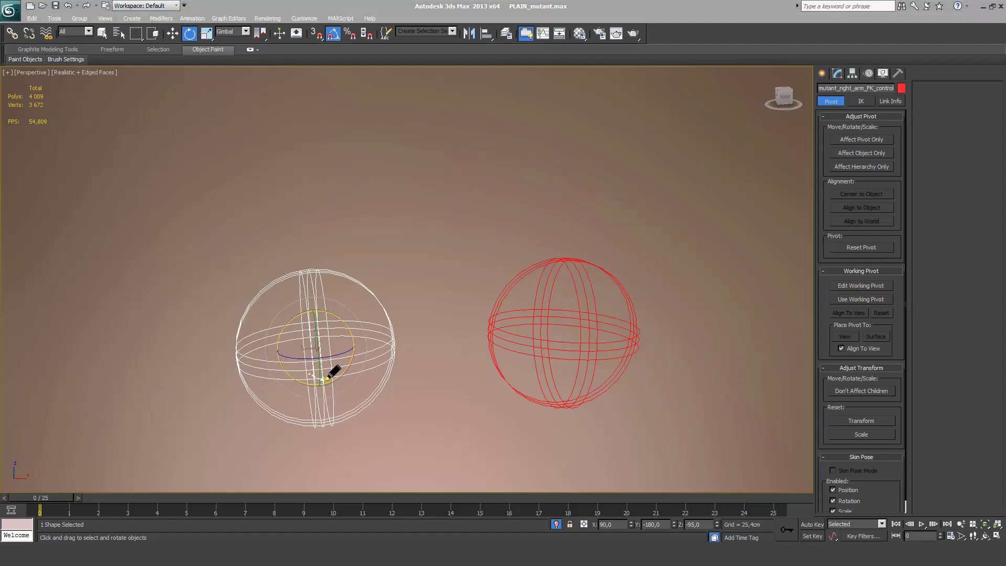
left_click_drag(321, 372, 328, 540)
key("ctrl+1")
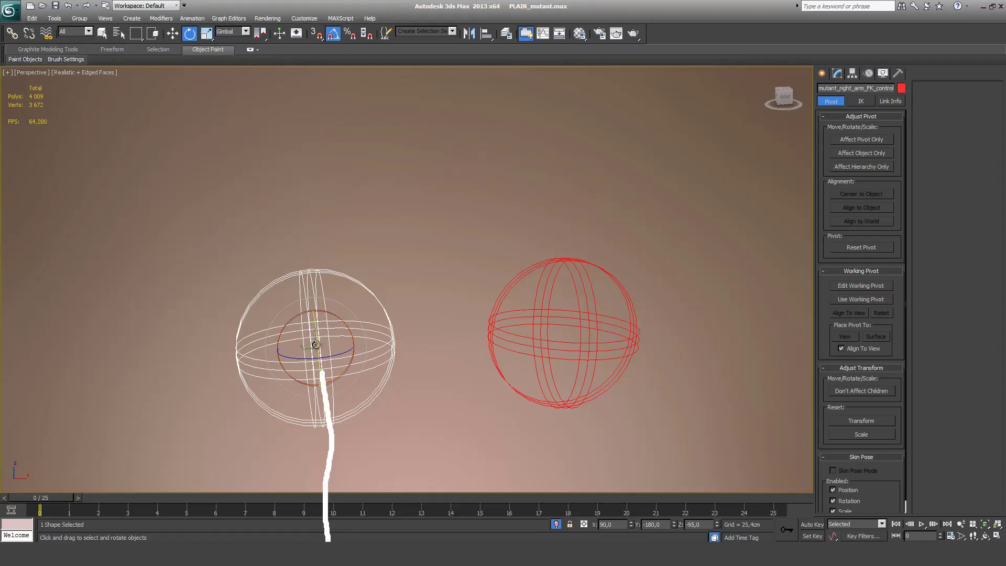
left_click_drag(316, 344, 315, 304)
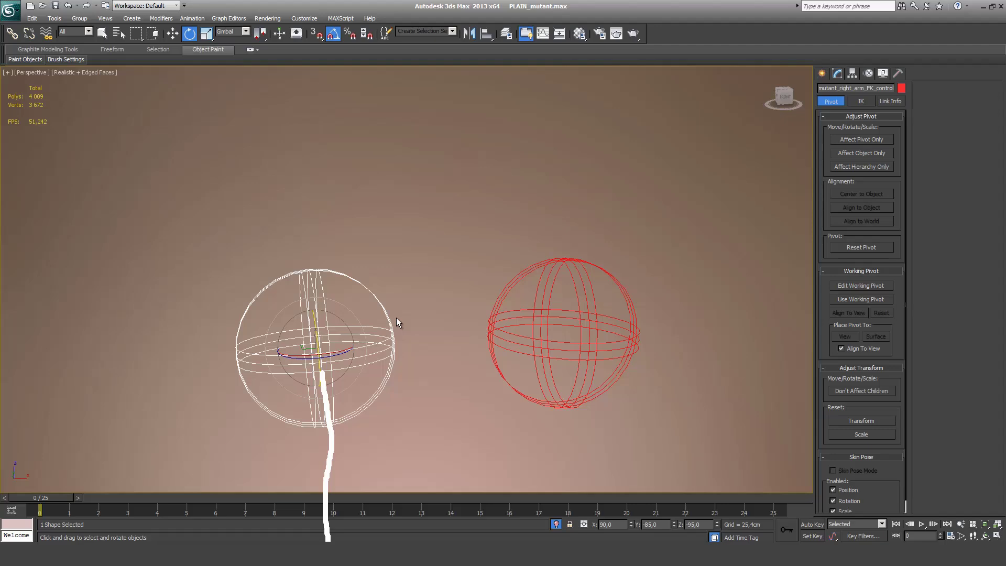
Step: Bring the hidden mutant and rig back into view and reset the right arm FK control's rotation to zero
left_click_drag(331, 362, 286, 369)
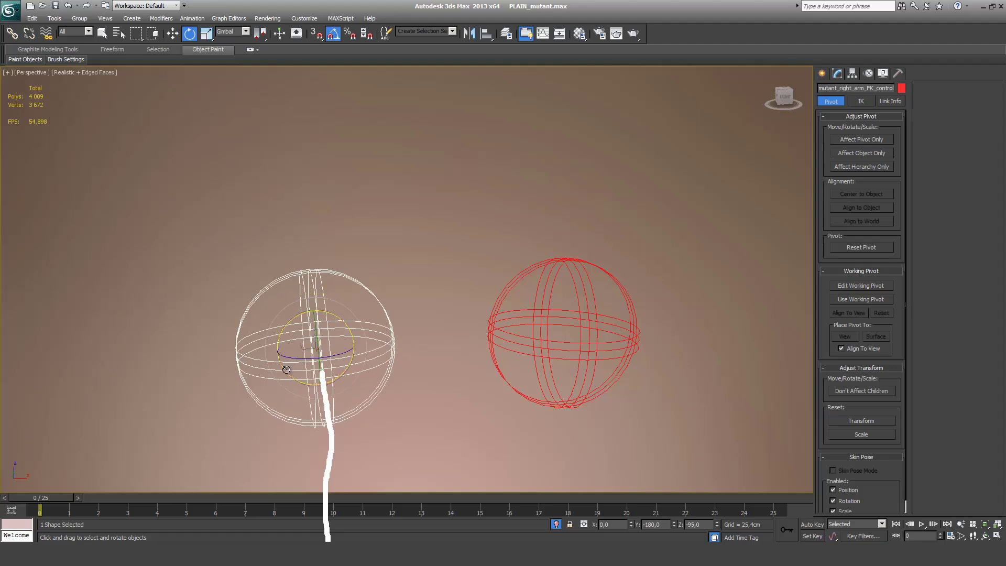
key("ctrl+z")
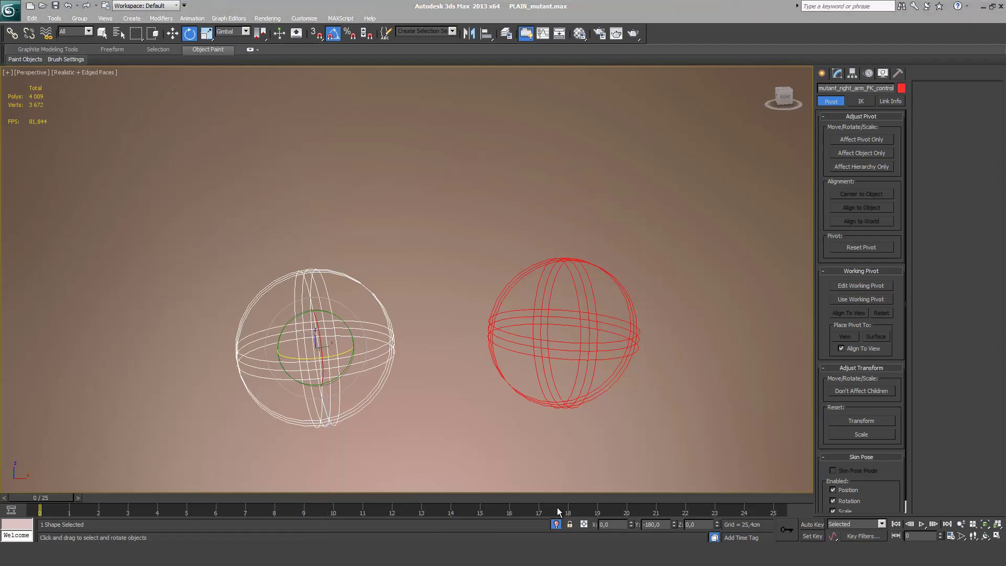
left_click(557, 525)
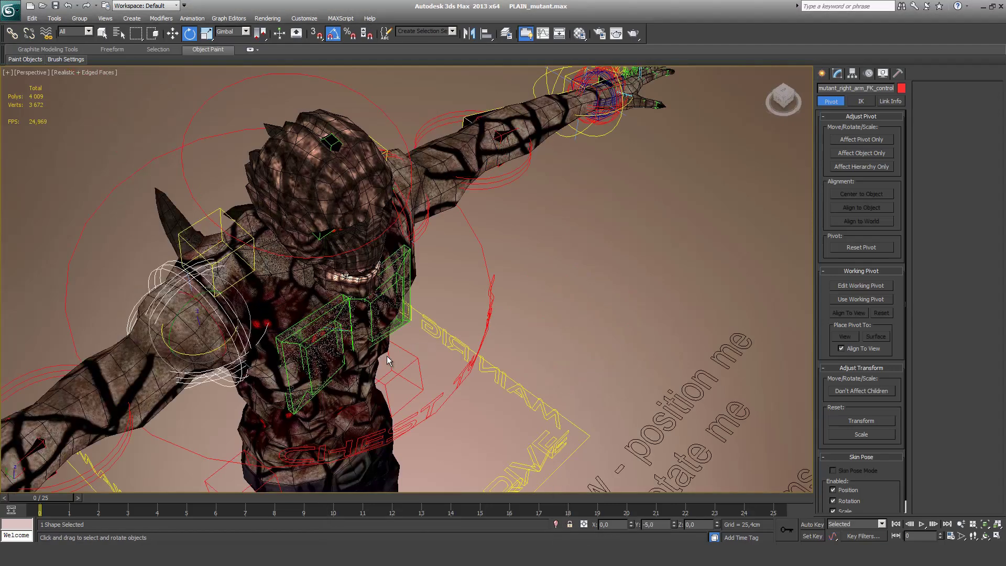
right_click(241, 337)
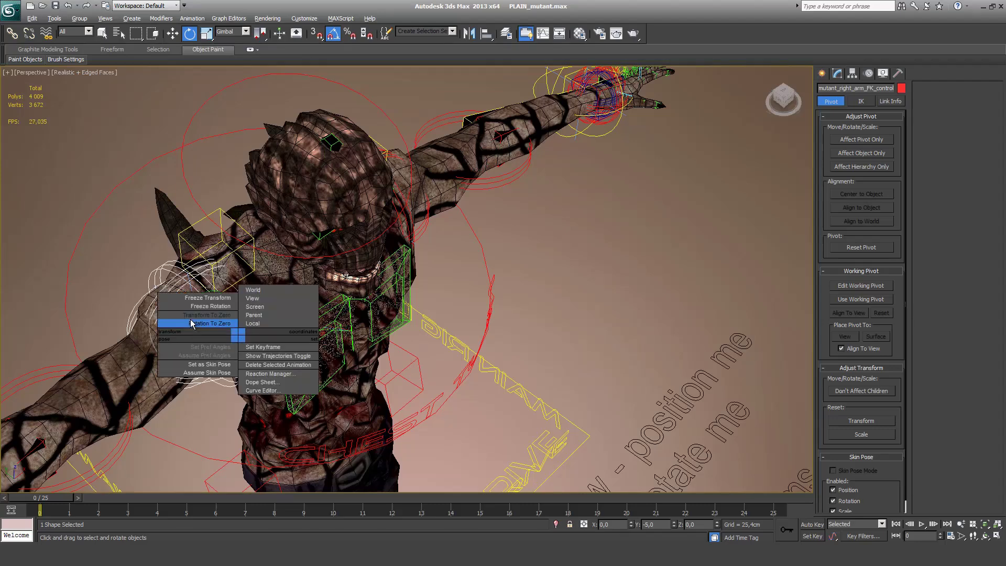
left_click(191, 318)
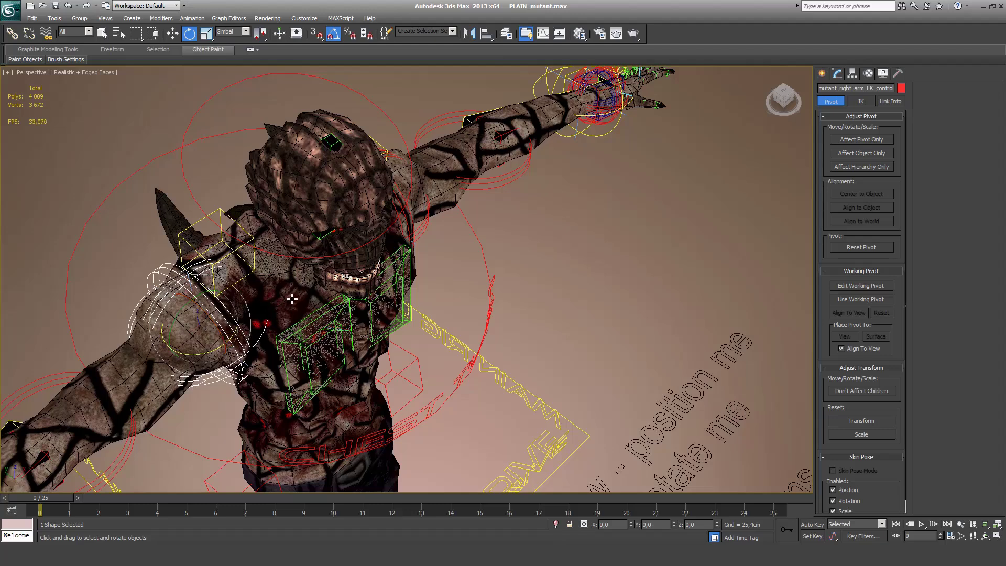
Step: Sketch arrows showing both arms swinging forward, circle both shoulder joints, and clear the sketches
scroll(571, 348, "down", 1)
middle_click_drag(550, 299, 519, 265)
scroll(519, 273, "down", 2)
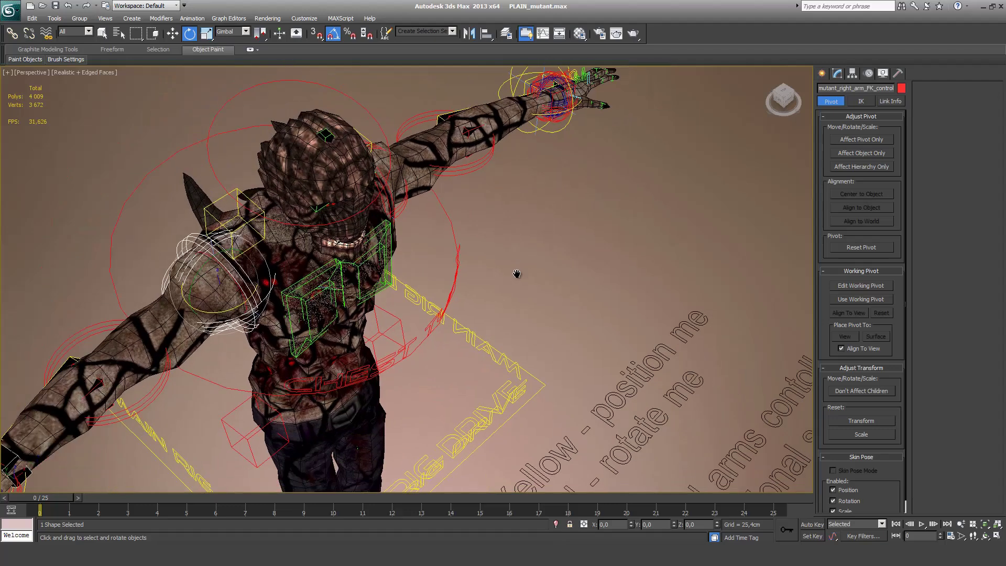
middle_click_drag(293, 370, 261, 384)
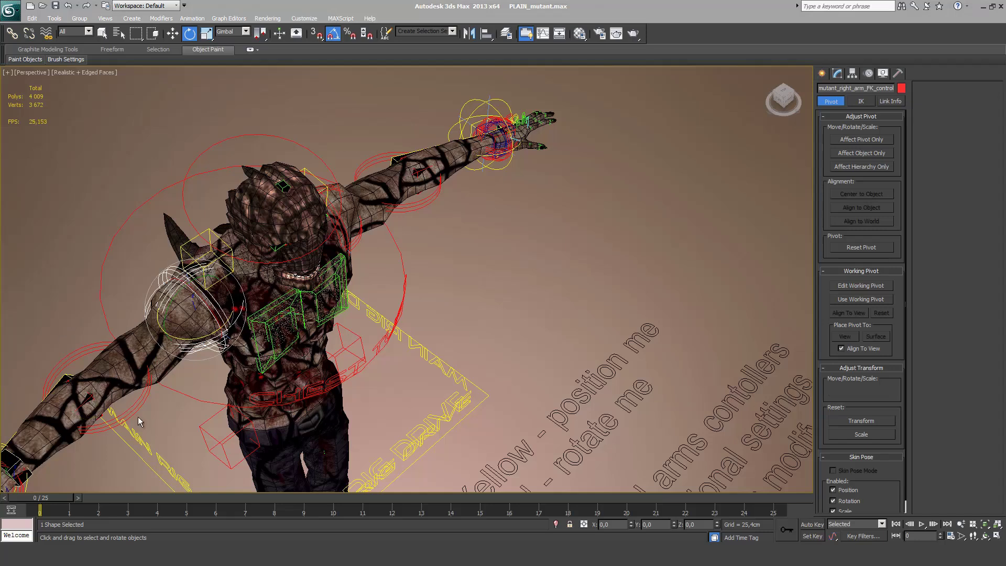
mouse_move(130, 416)
left_mouse_down()
mouse_move(163, 414)
mouse_move(231, 362)
mouse_move(217, 360)
left_mouse_up()
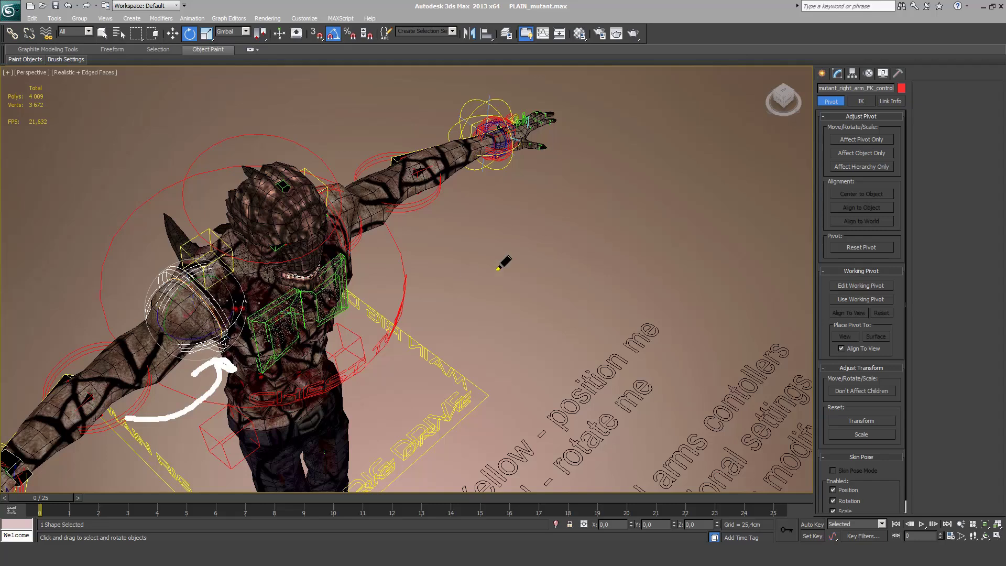
mouse_move(437, 201)
left_mouse_down()
mouse_move(442, 242)
mouse_move(357, 250)
mouse_move(373, 278)
mouse_move(369, 241)
left_mouse_up()
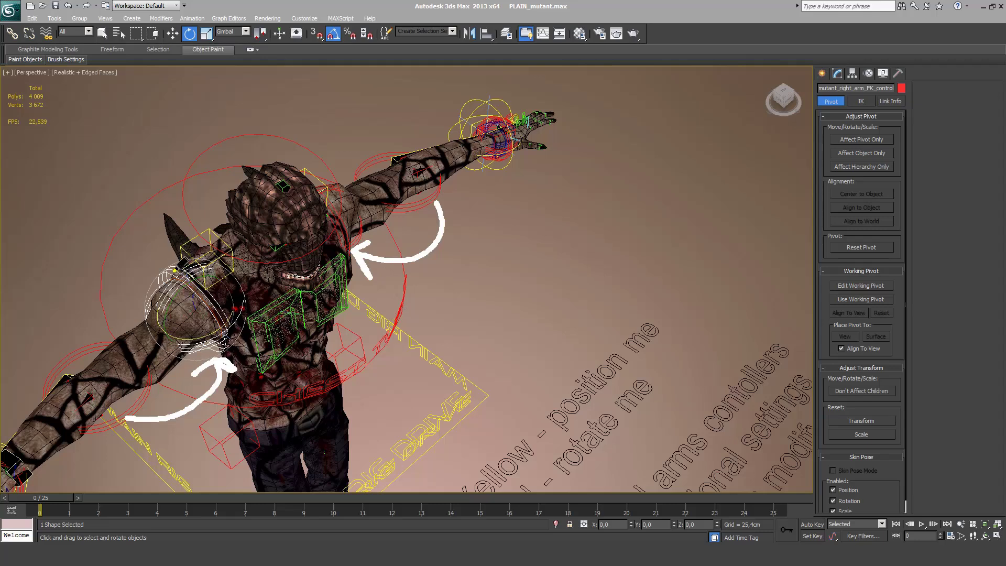
mouse_move(181, 269)
left_mouse_down()
mouse_move(209, 319)
mouse_move(168, 296)
mouse_move(190, 300)
mouse_move(135, 350)
mouse_move(189, 296)
mouse_move(145, 341)
left_mouse_up()
mouse_move(324, 207)
left_mouse_down()
mouse_move(322, 227)
mouse_move(380, 194)
left_mouse_up()
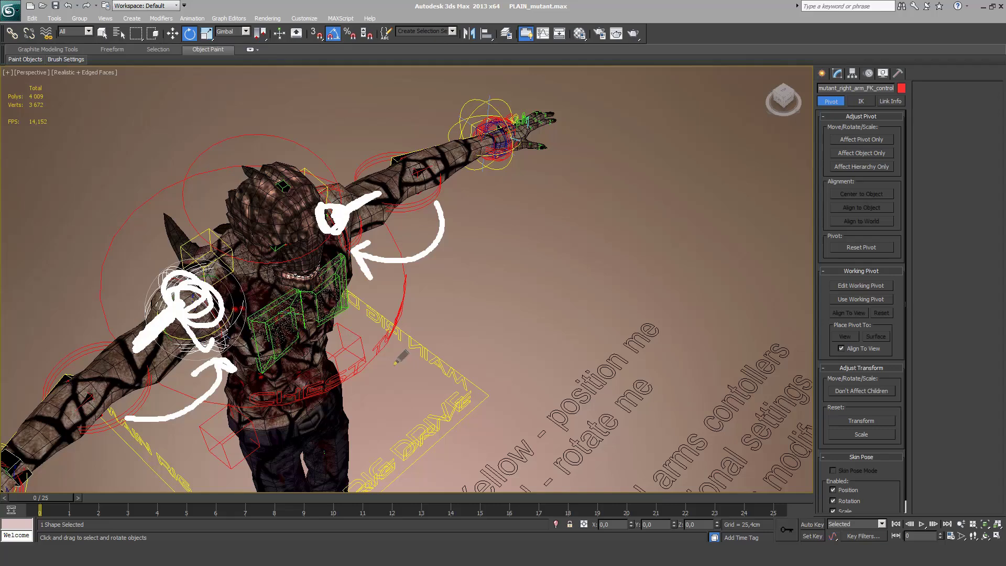
key("Escape")
right_click(332, 314)
key("Escape")
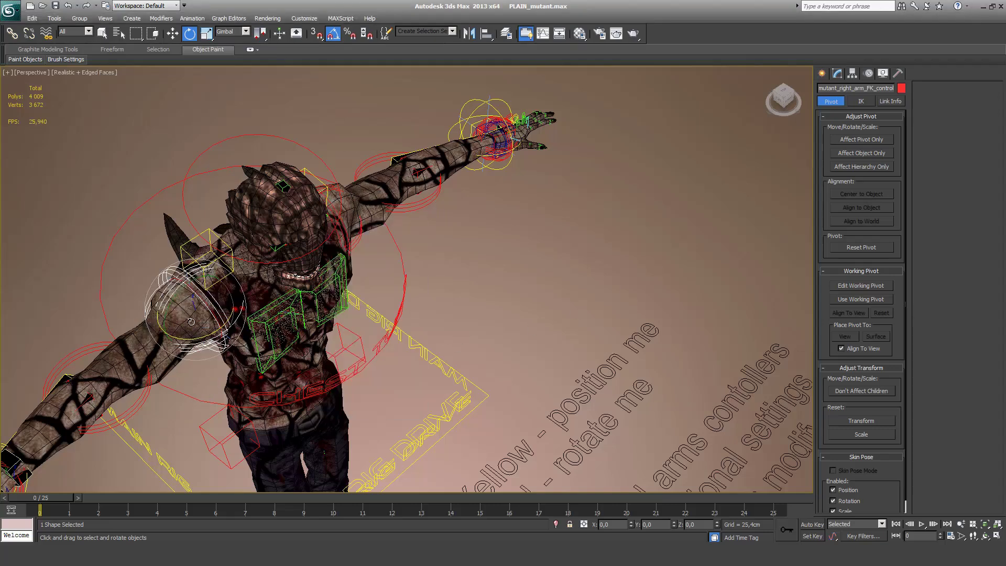
Step: Show the mutant in wireframe and delete the orientation constraint target of the right upper arm FK bone
key("F3")
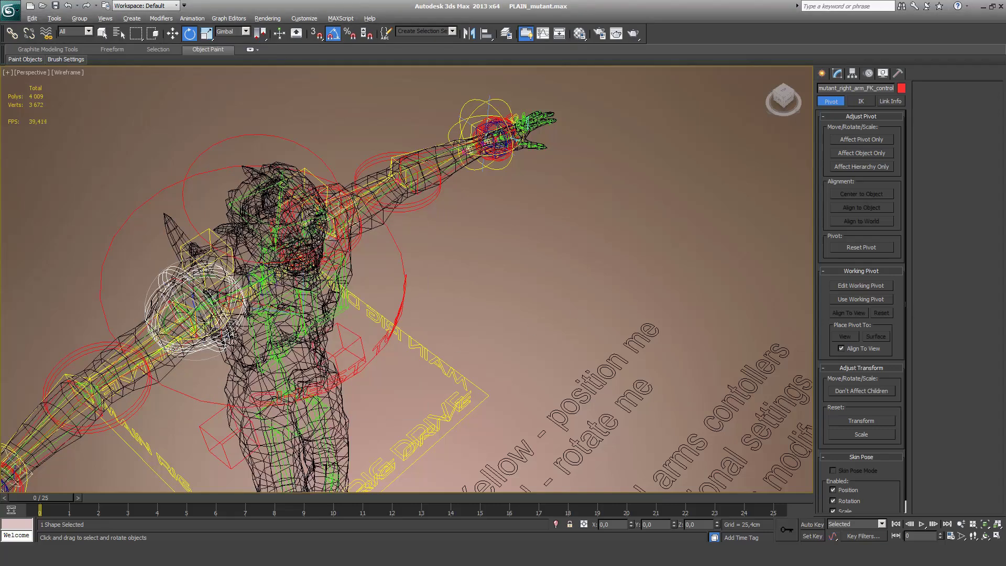
scroll(604, 247, "up", 8)
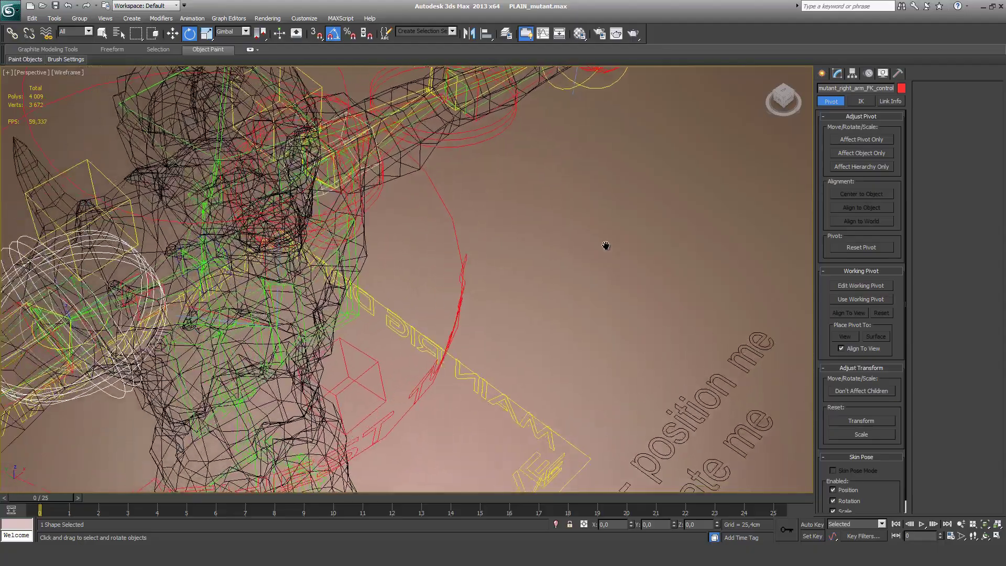
left_click(215, 383)
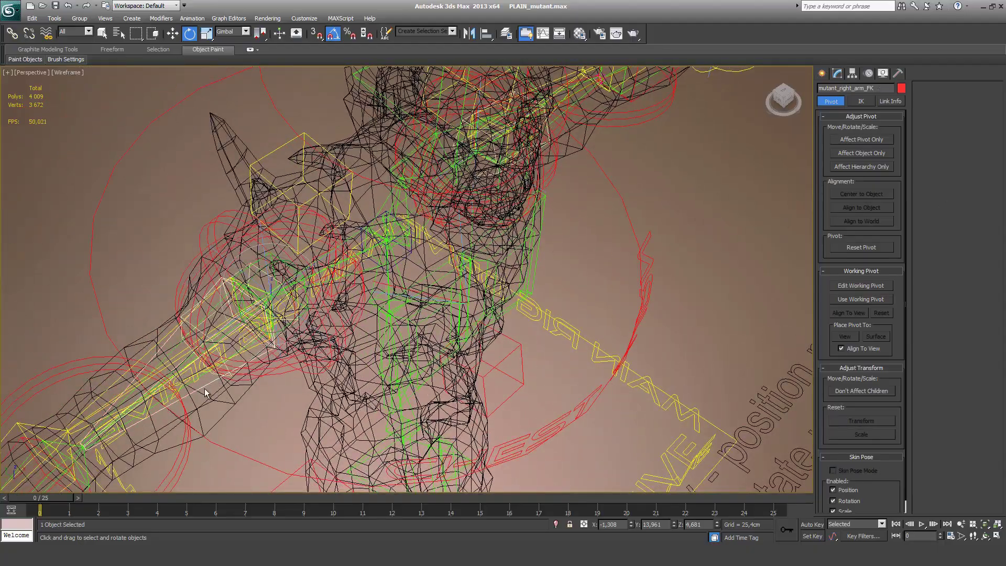
left_click(867, 74)
left_click(860, 219)
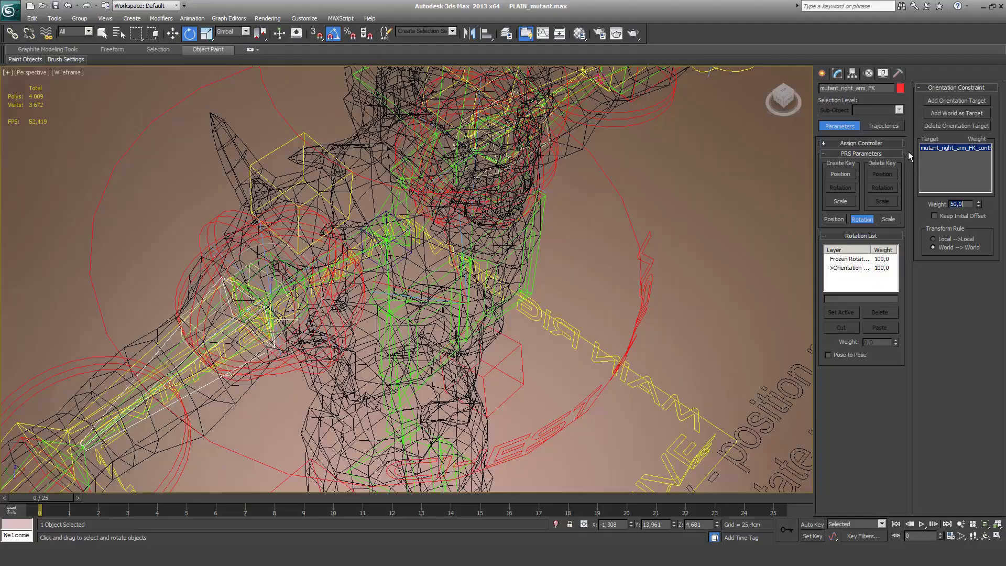
left_click(954, 128)
Step: Delete the orientation constraint target of the left upper arm FK bone
middle_click_drag(760, 168, 245, 254, "alt")
left_click(446, 286)
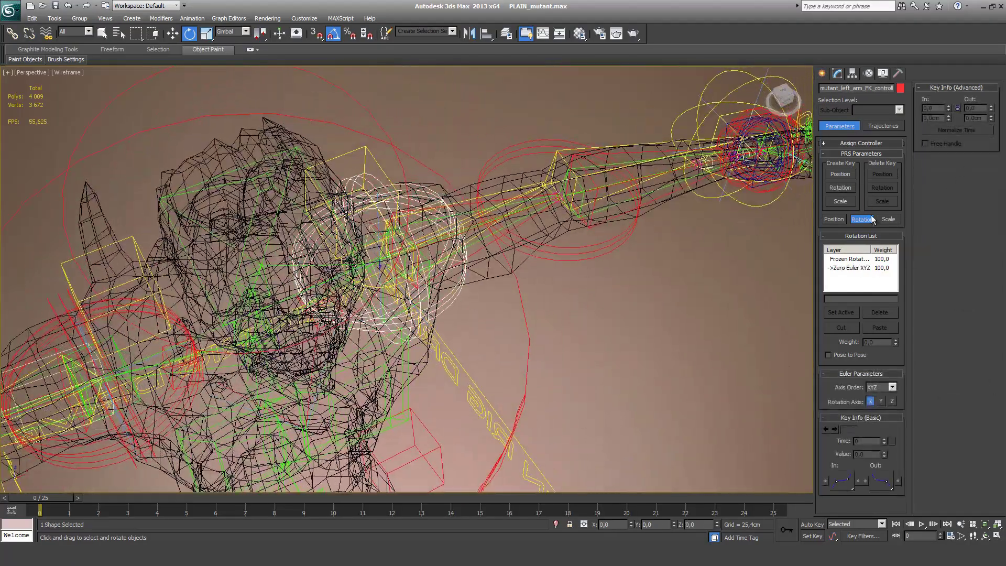
left_click(485, 291)
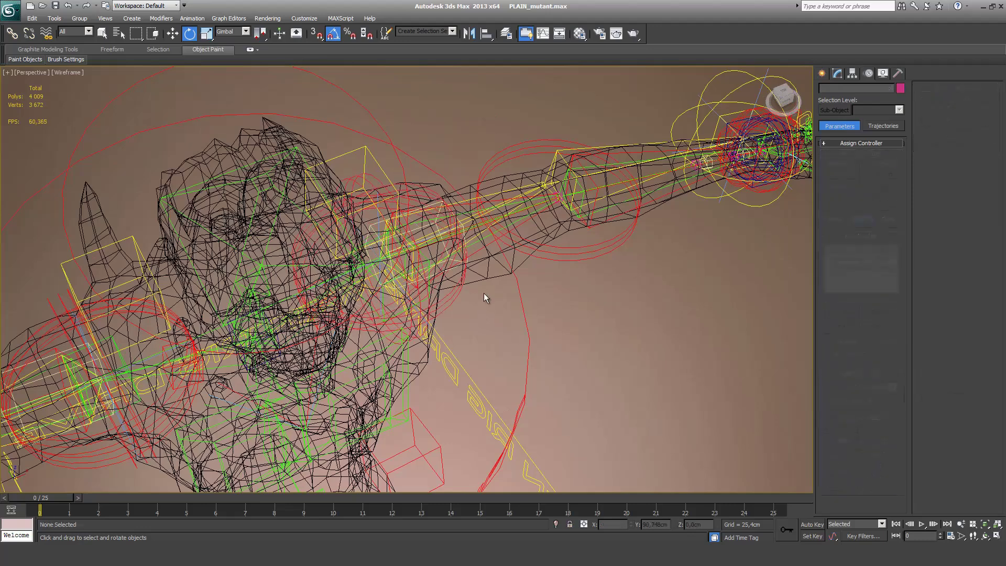
left_click(481, 252)
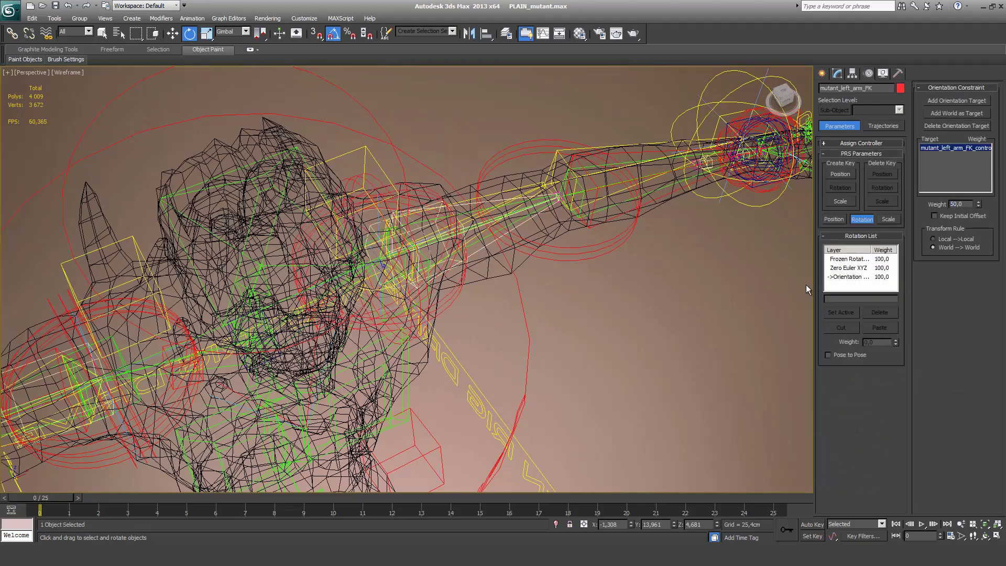
left_click(942, 125)
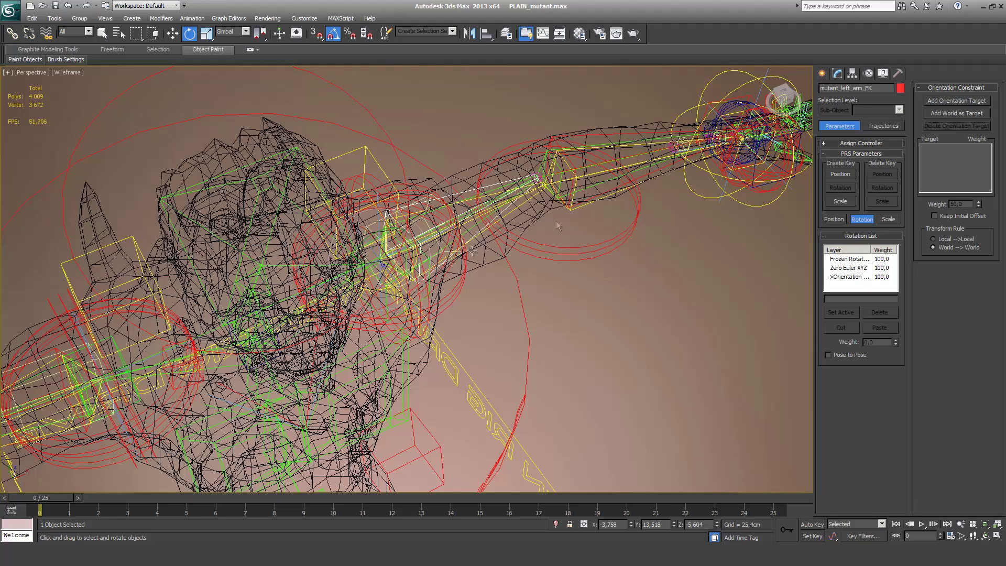
Step: Unlink both forearm FK controls and sketch a crossed-out forearm-to-arm link and an arrow from the right hand to the forearm
scroll(558, 224, "down", 6)
left_click(489, 272)
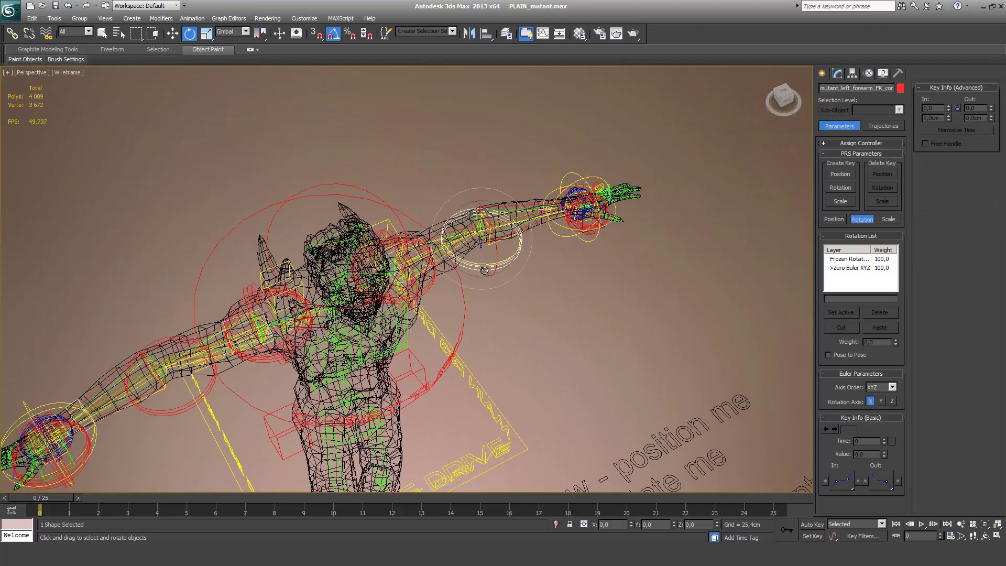
left_click(195, 401, "ctrl")
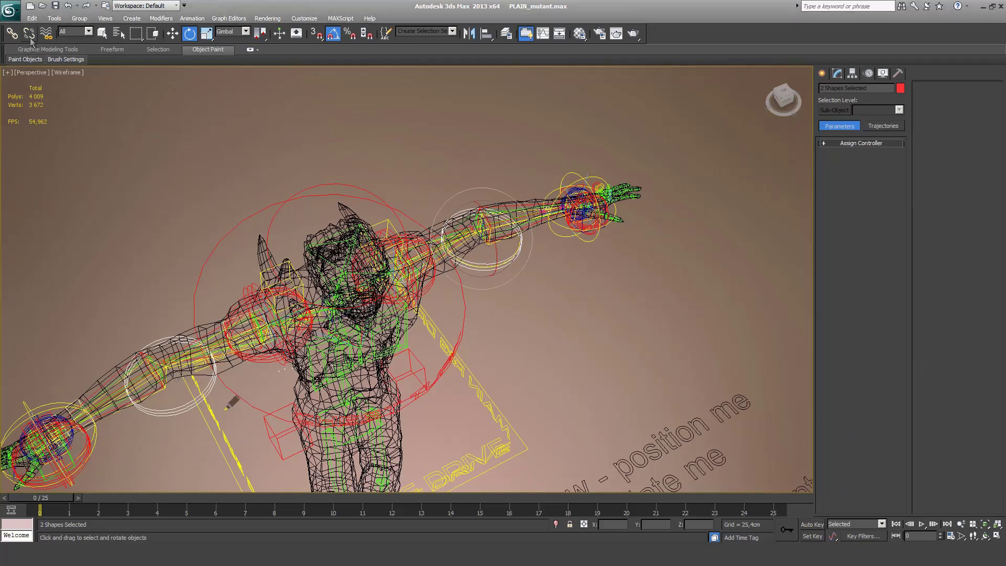
mouse_move(205, 381)
left_mouse_down()
mouse_move(244, 375)
mouse_move(234, 393)
mouse_move(257, 367)
left_mouse_up()
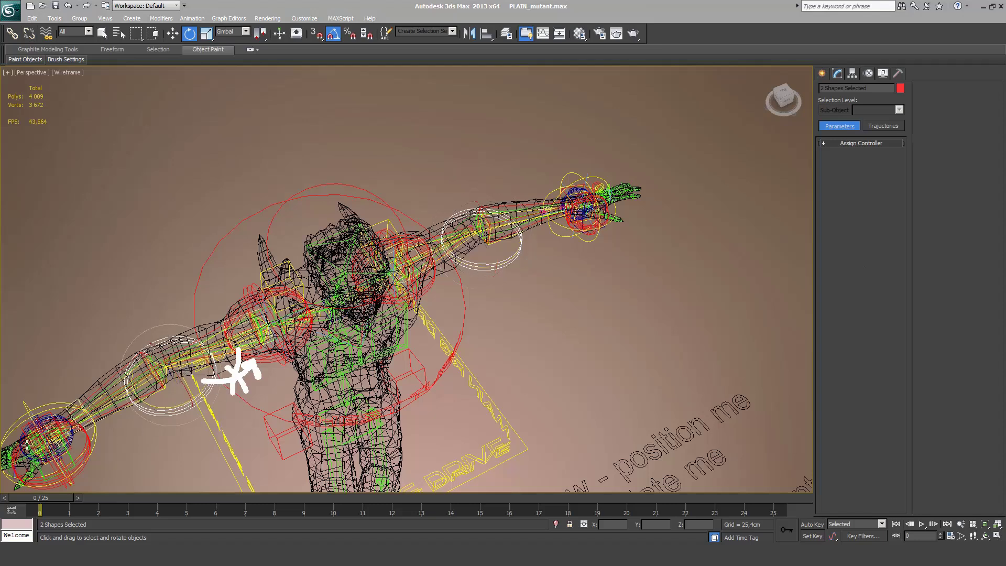
mouse_move(66, 464)
left_mouse_down()
mouse_move(101, 462)
mouse_move(158, 423)
mouse_move(169, 443)
left_mouse_up()
left_click_drag(155, 425, 138, 434)
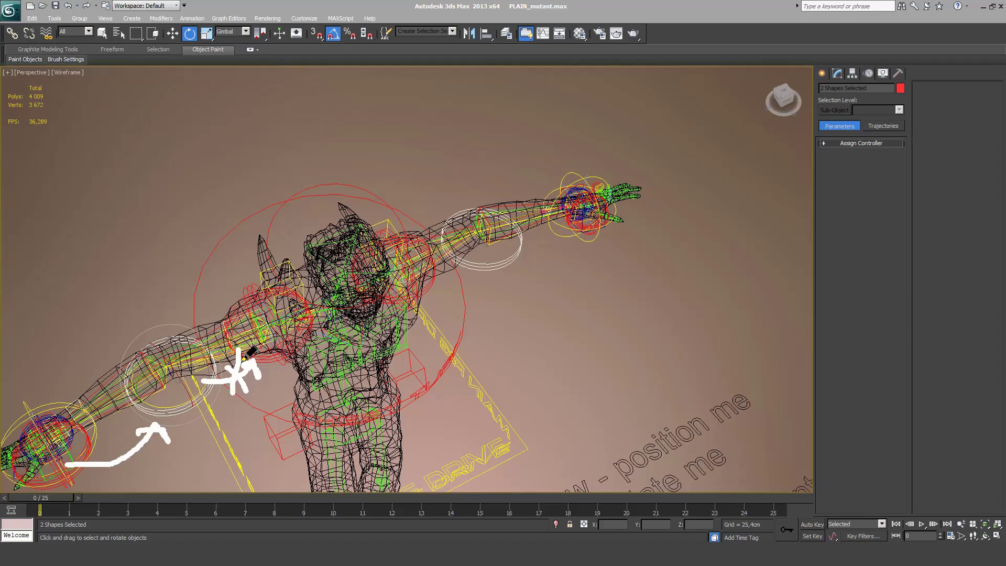
Step: Isolate the right and left arm FK controls in the perspective view
left_click(277, 357)
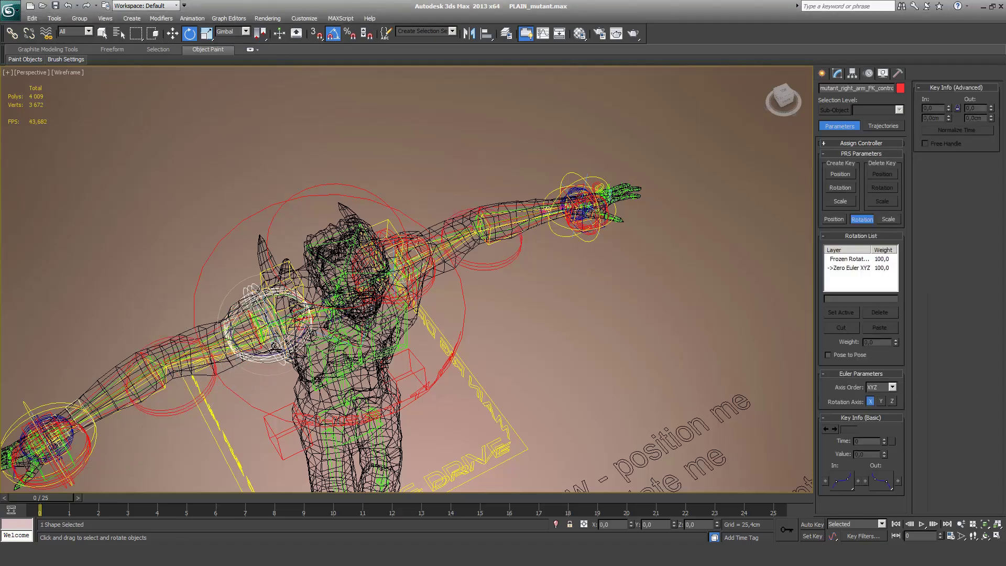
left_click_drag(275, 359, 241, 343)
left_click_drag(257, 328, 277, 356)
left_click(399, 294, "ctrl")
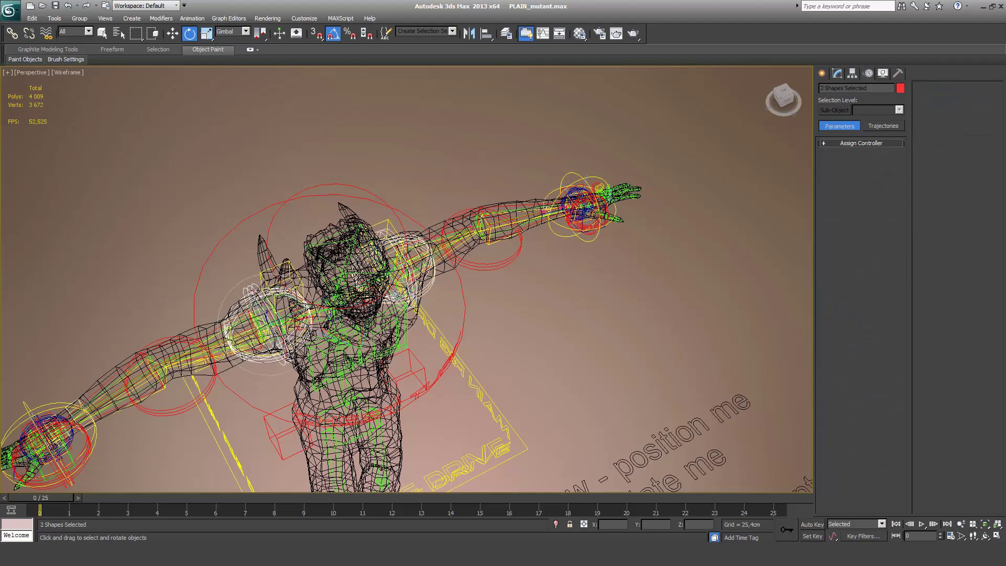
key("alt+q")
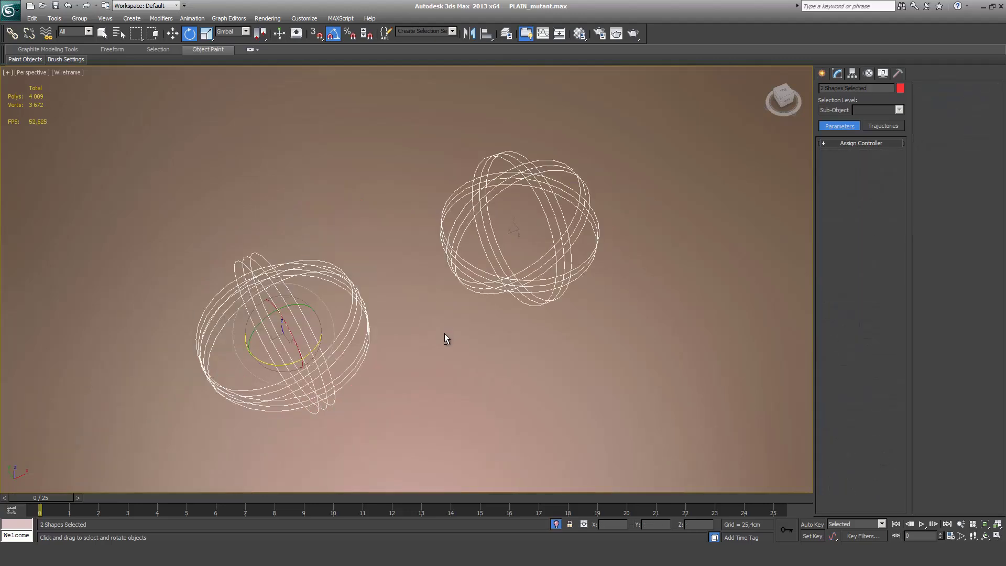
middle_click_drag(445, 333, 448, 306, "alt")
left_click(439, 335)
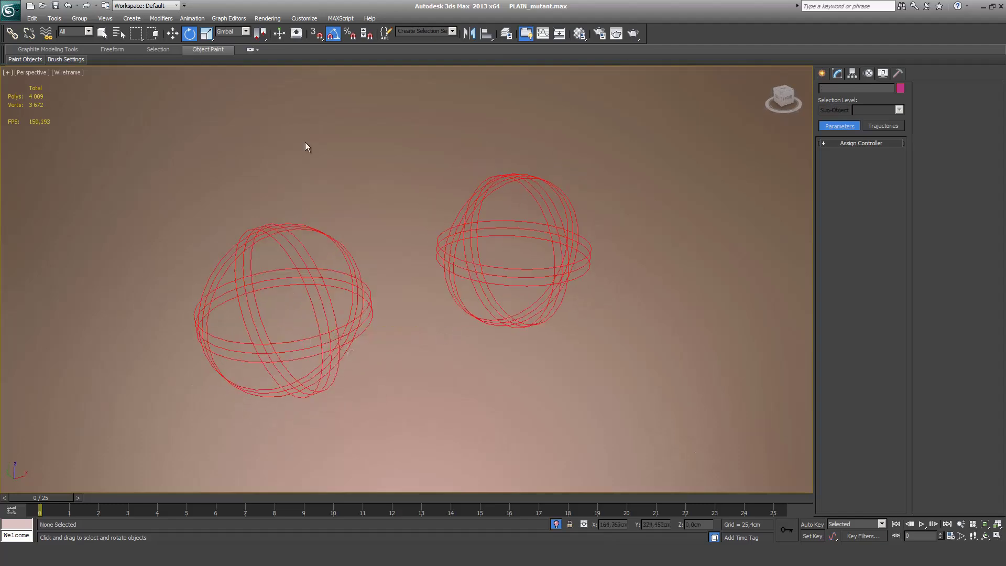
Step: Align only the right arm FK control's pivot to the World axes by setting its rotation values to zero
left_click(323, 301)
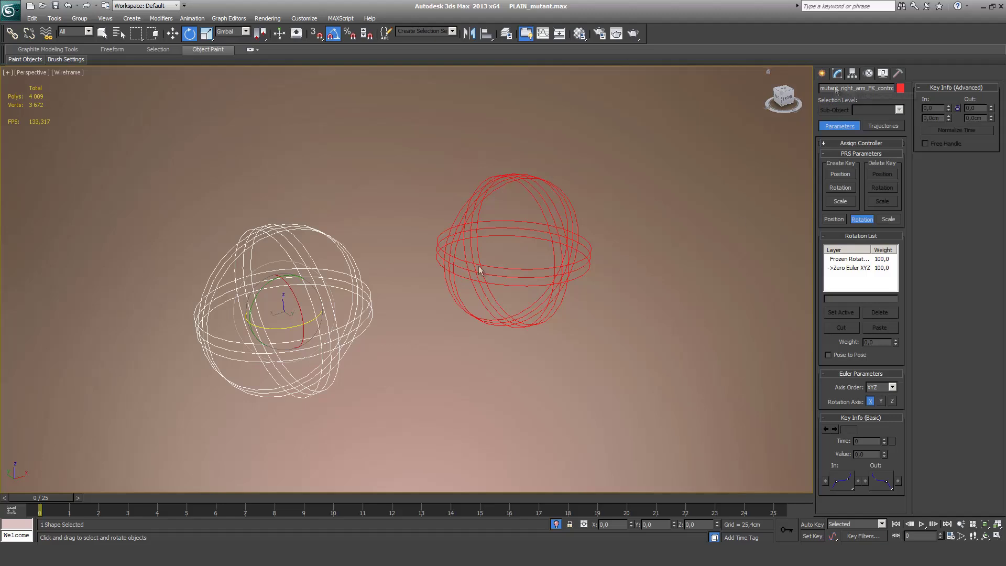
left_click(853, 73)
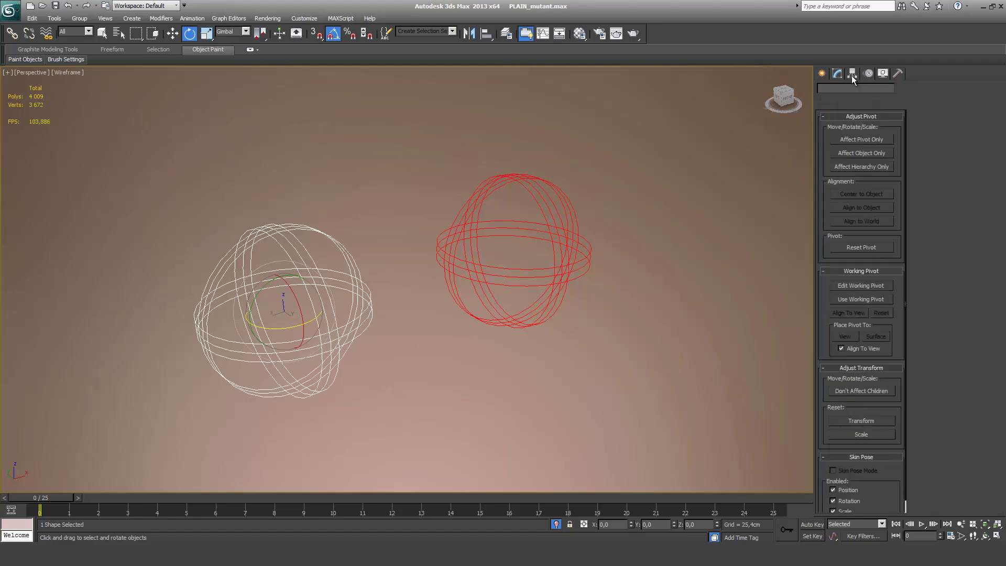
left_click(862, 140)
middle_click_drag(422, 351, 385, 336, "alt")
key("f")
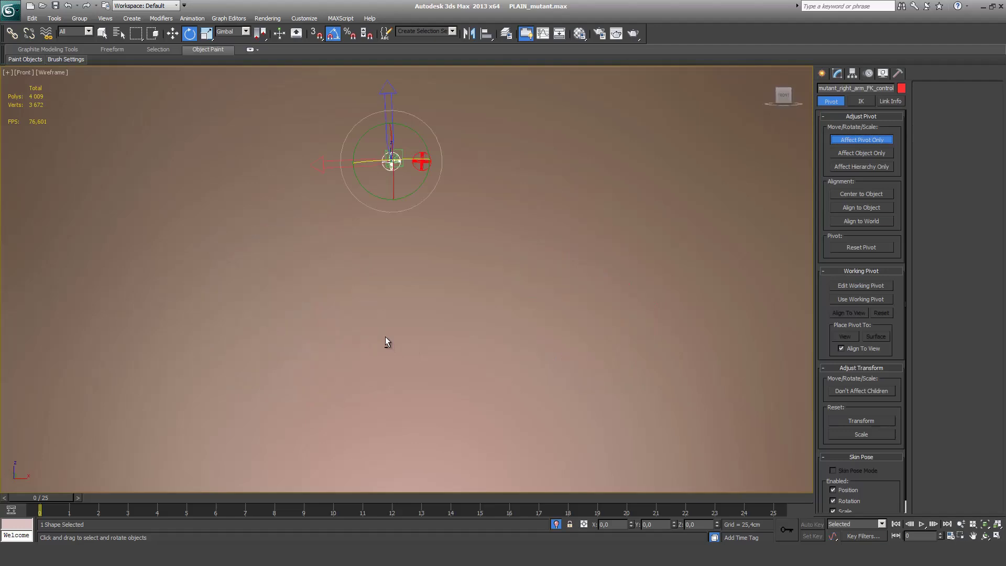
key("z")
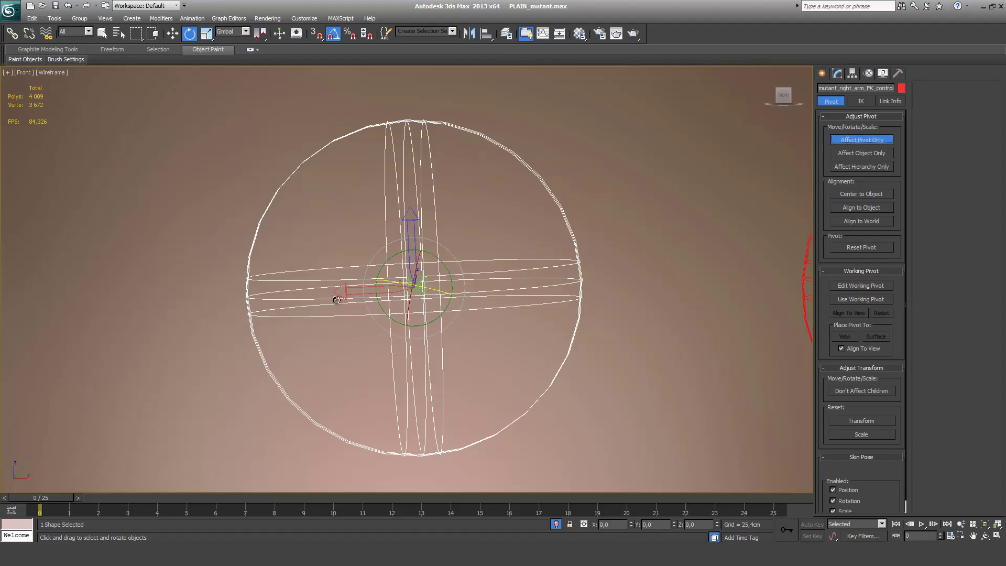
left_click(243, 33)
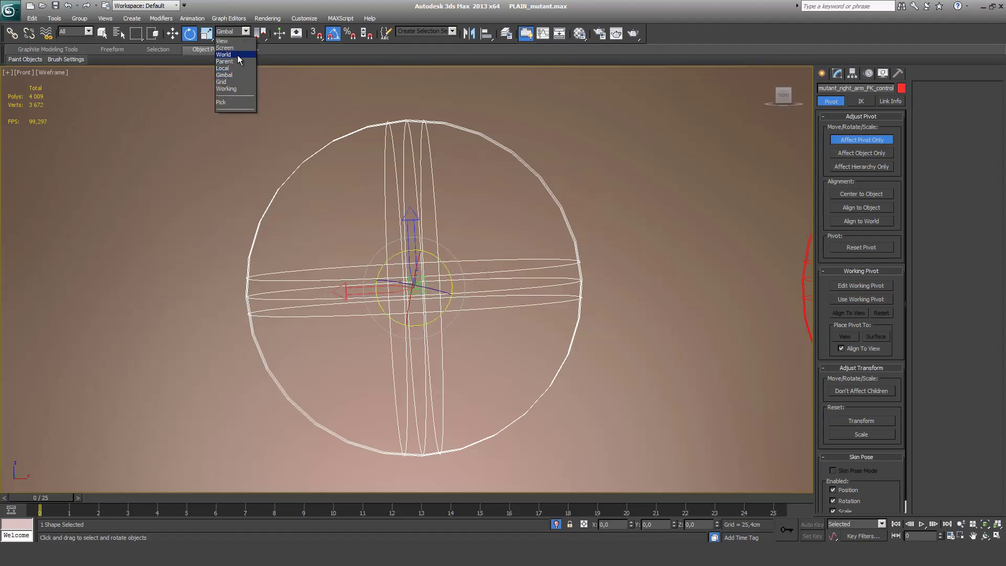
left_click(237, 55)
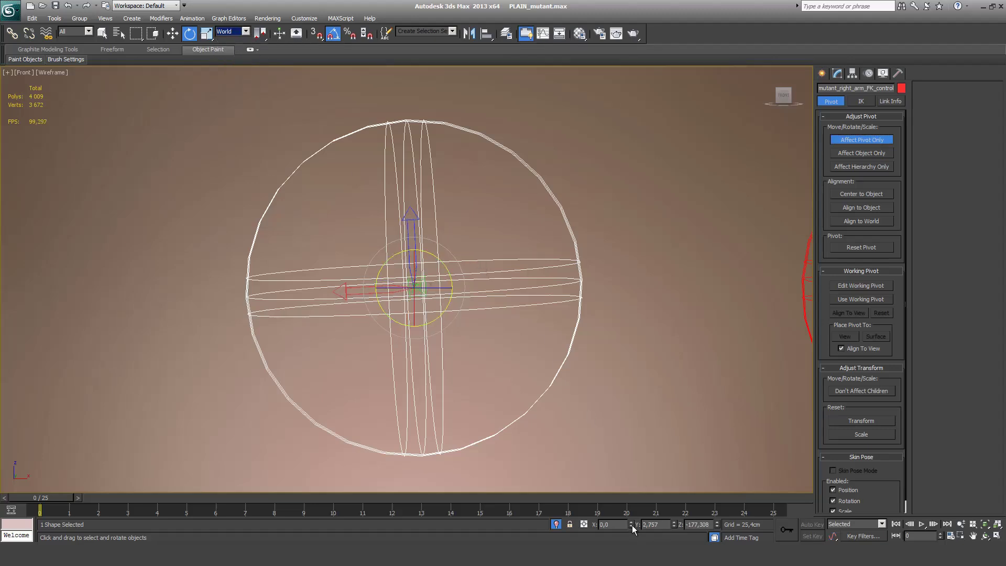
right_click(675, 524)
right_click(717, 524)
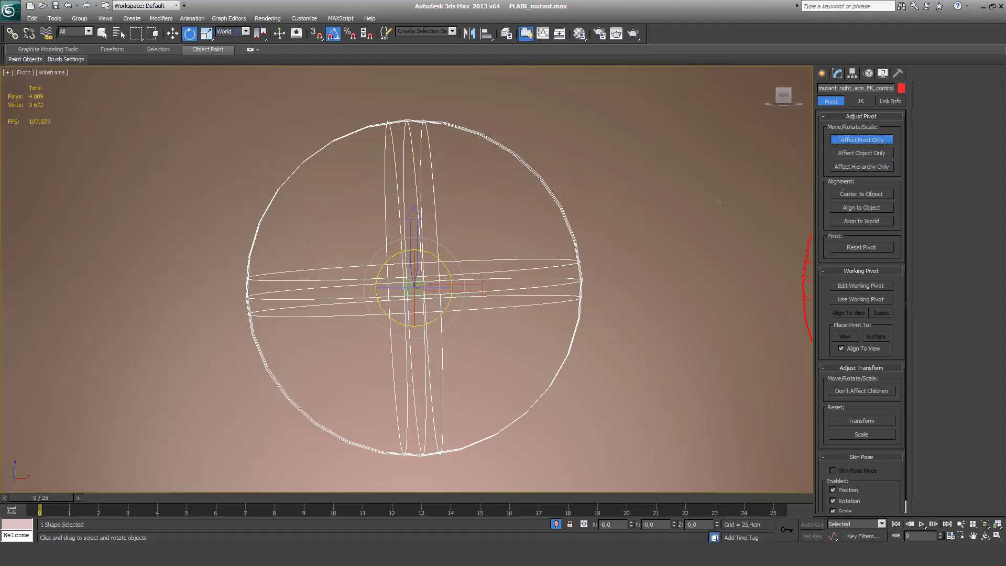
left_click(883, 140)
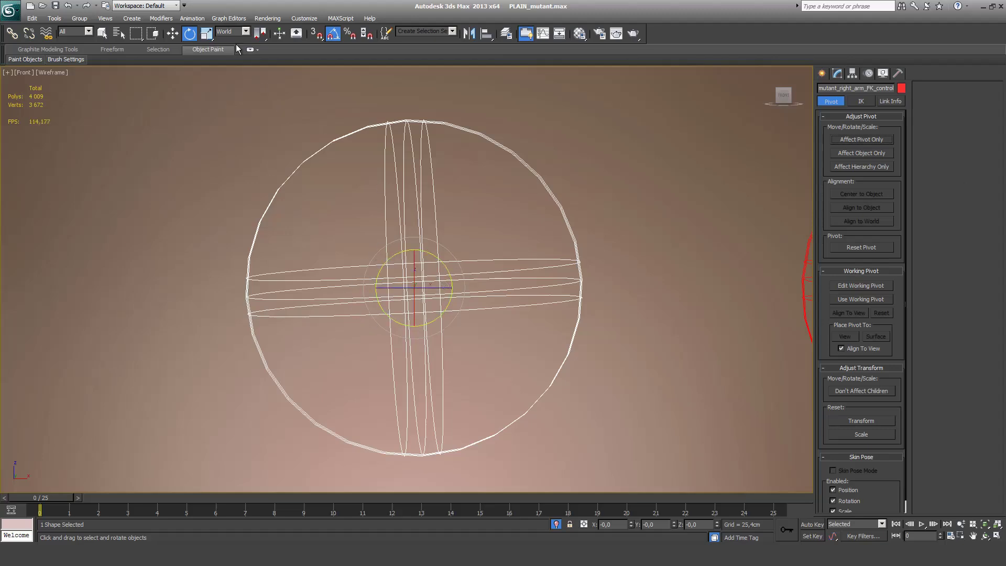
Step: Switch the reference coordinate system to Gimbal and compare the right arm FK control's Gimbal axes with its pivot
left_click(246, 32)
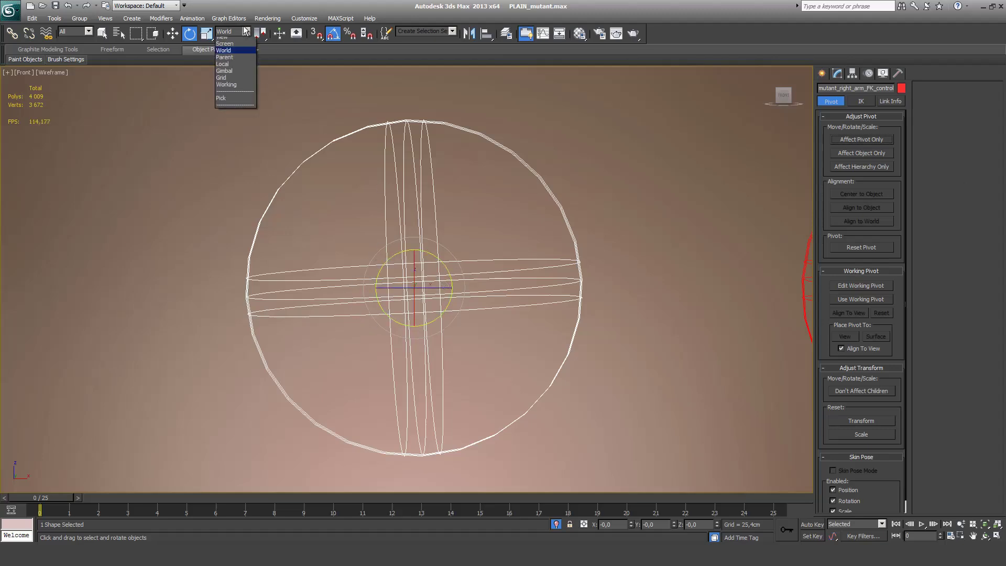
left_click(225, 75)
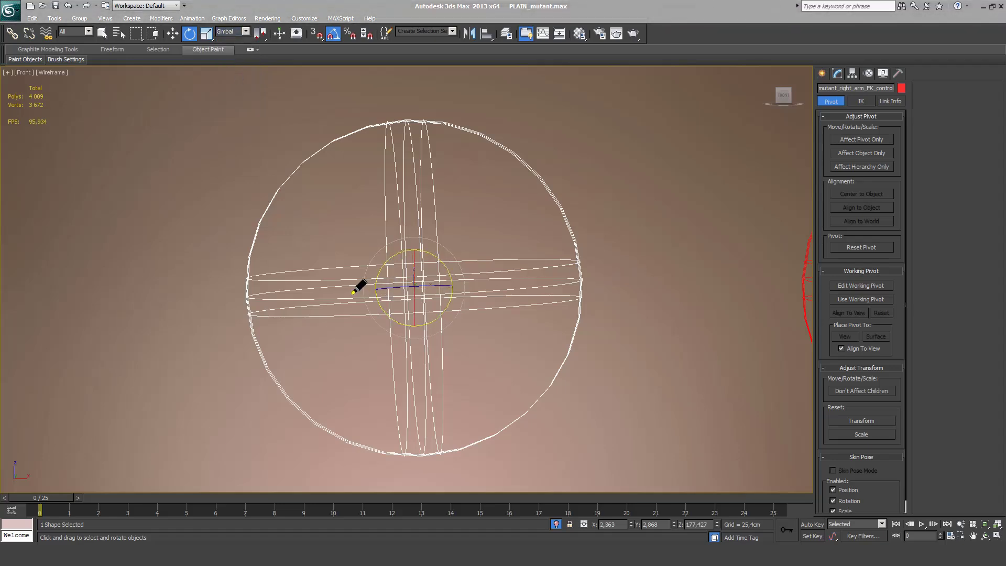
mouse_move(353, 290)
left_mouse_down()
mouse_move(468, 278)
mouse_move(685, 230)
left_mouse_up()
left_click(862, 140)
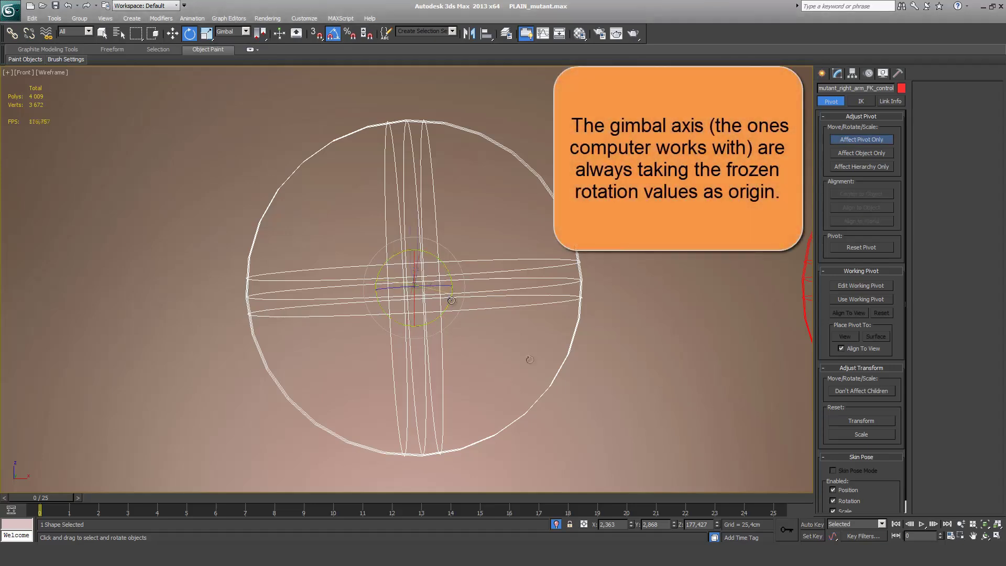
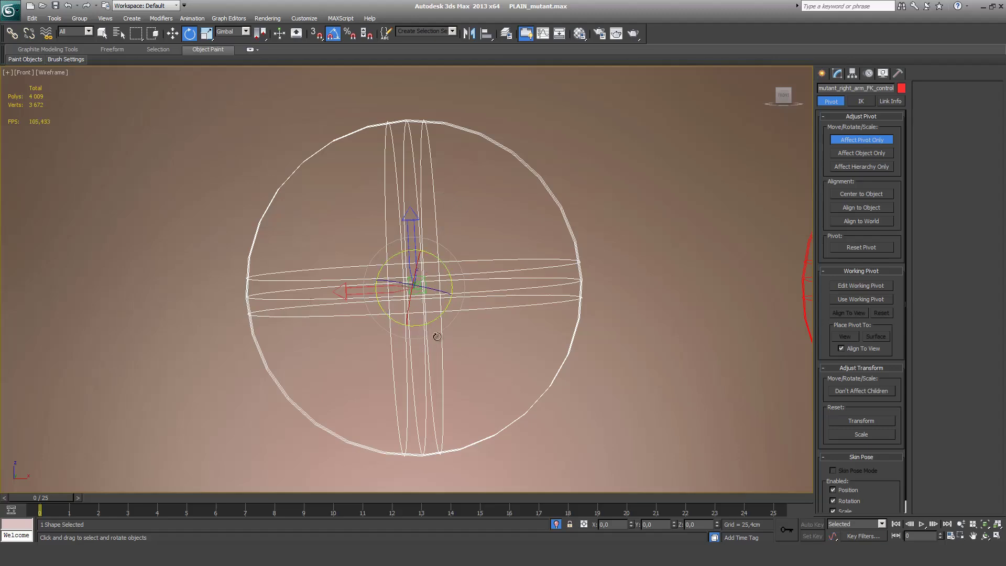
Step: Freeze the rotation of the right arm FK control so its Gimbal axes take the World-aligned pivot as origin
right_click(423, 311)
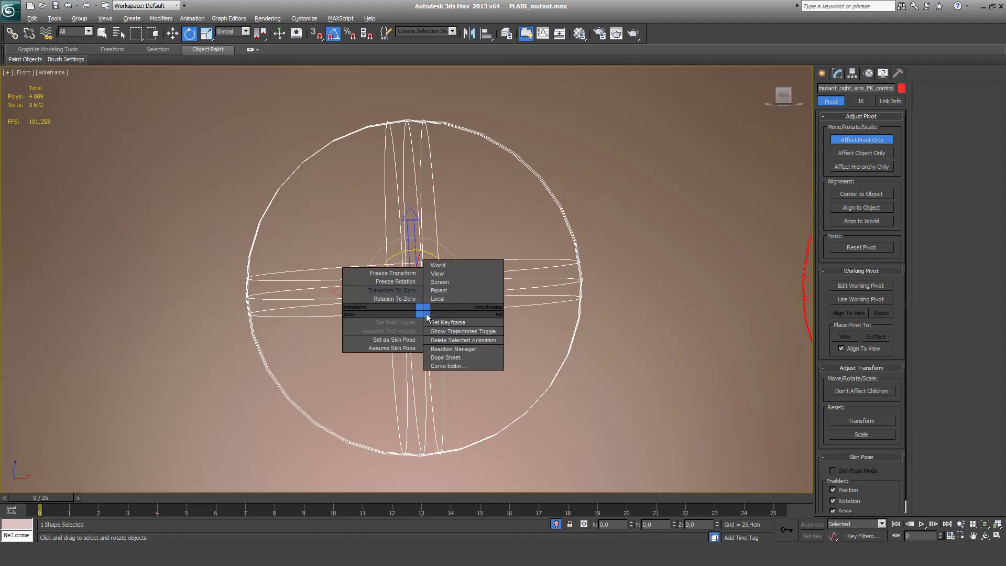
left_click(403, 284)
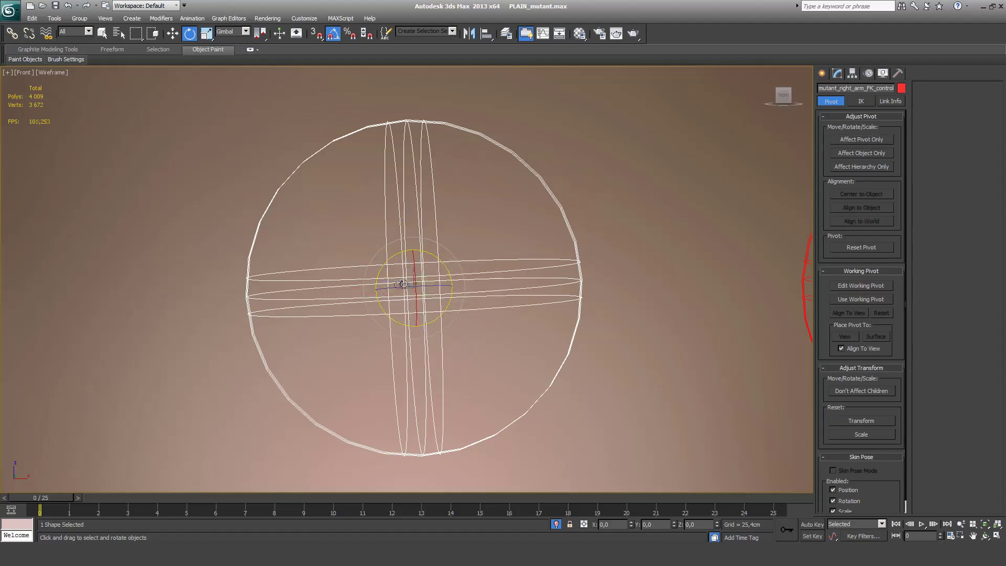
left_click(867, 140)
Step: In the perspective view, rotate the right arm FK control 90 degrees about its Gimbal Z axis
key("p")
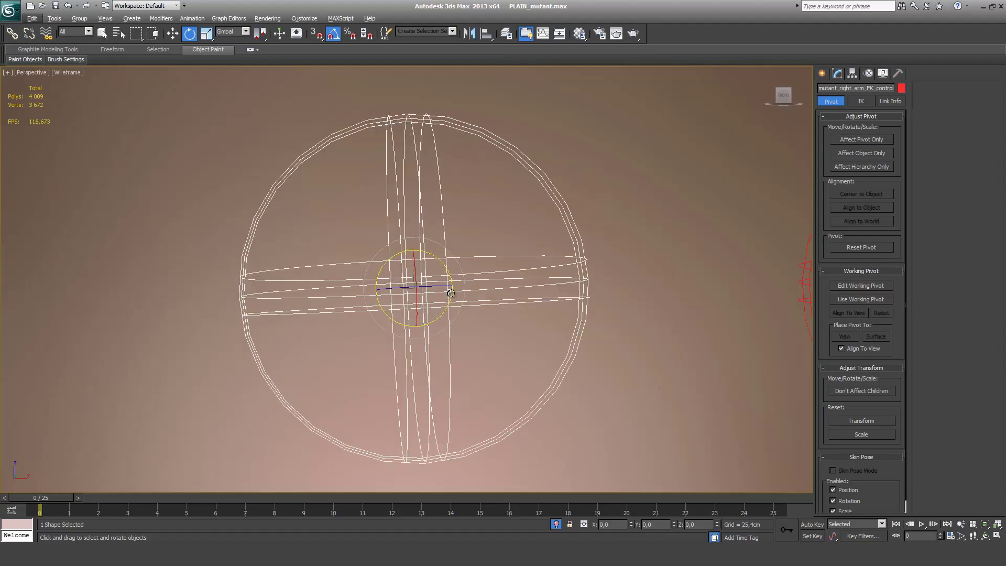
middle_click_drag(451, 294, 457, 328, "alt")
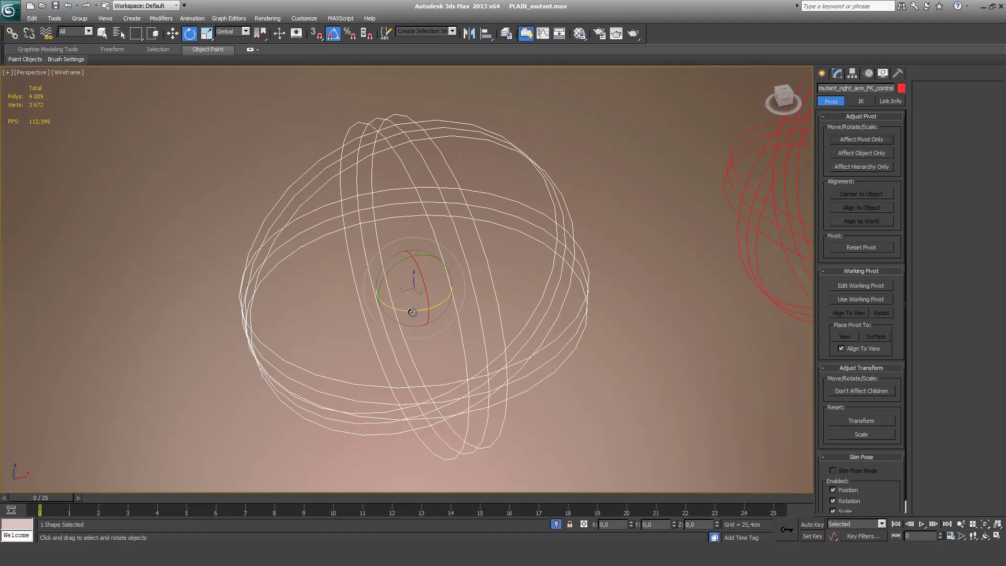
left_click_drag(412, 312, 470, 307)
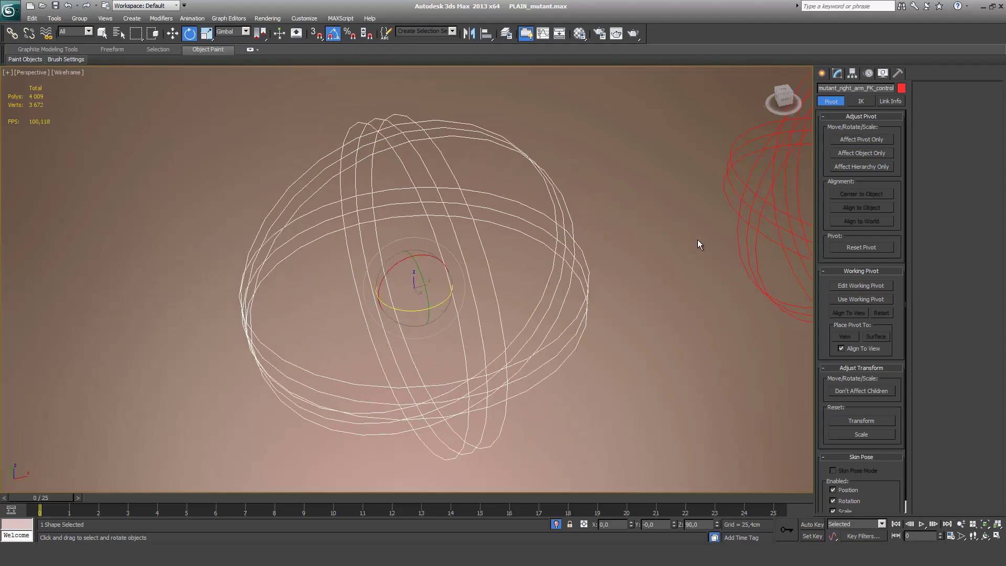
Step: Select the left arm FK control and freeze its rotation
left_click(762, 209)
key("z")
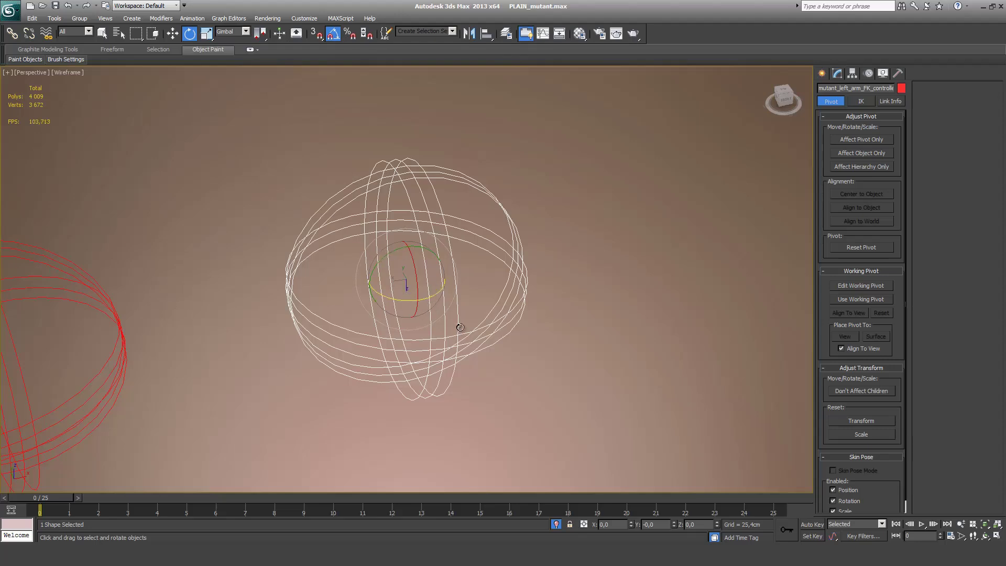
right_click(500, 298, "alt")
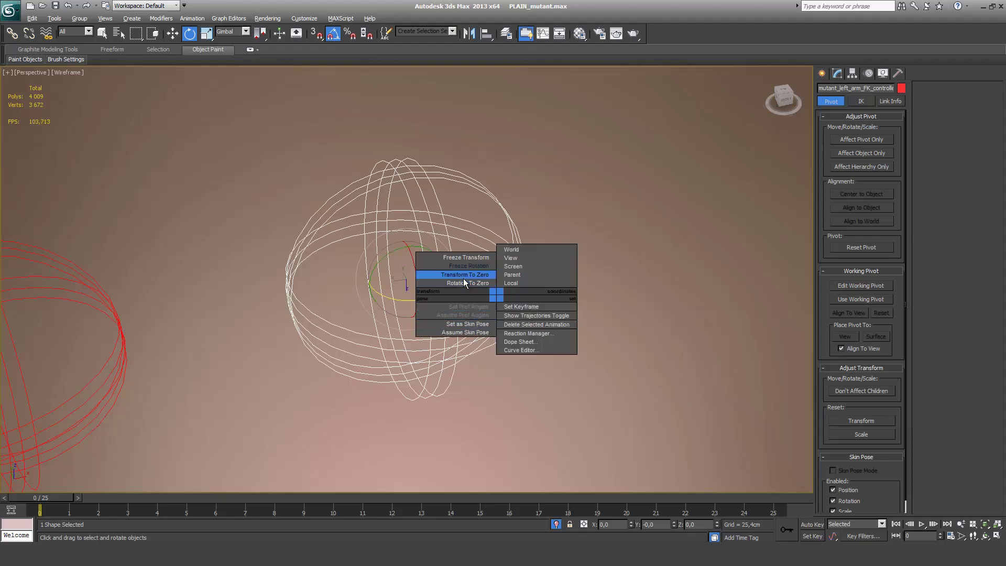
left_click(462, 265)
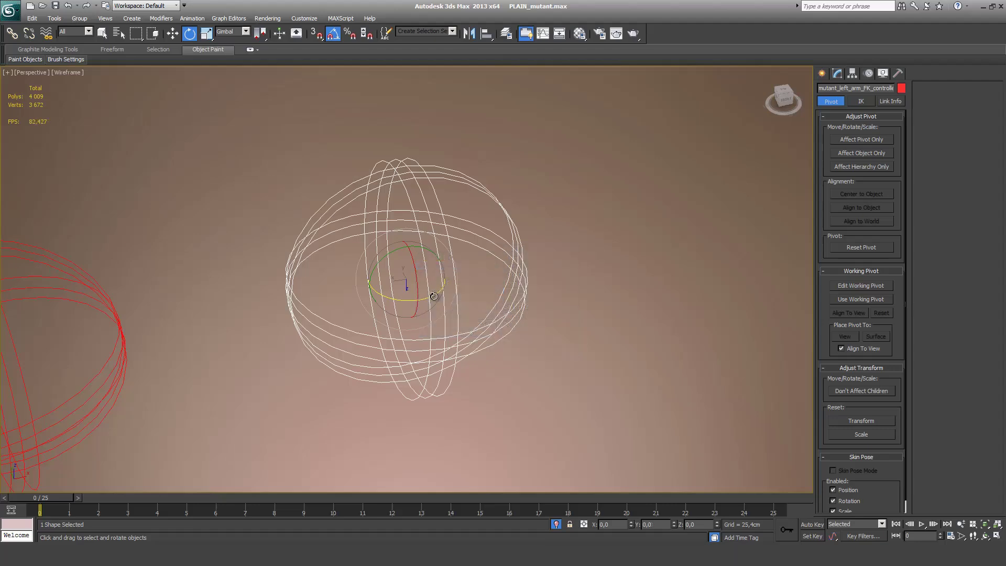
Step: Rotate the left arm FK control 90 degrees about its vertical Gimbal axis and try out its other rotation axes
left_click_drag(434, 296, 472, 288)
left_click_drag(415, 285, 415, 283)
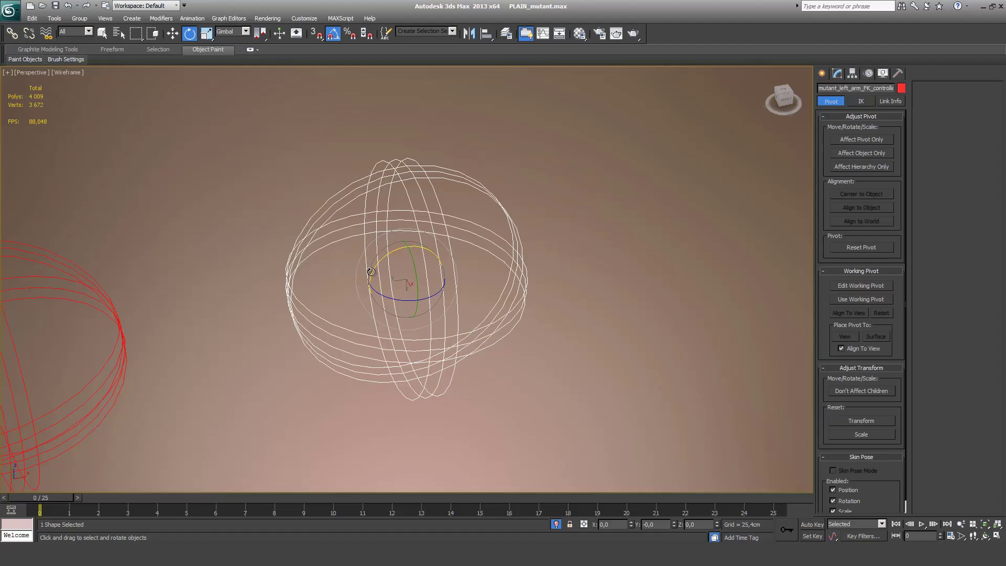
left_click_drag(371, 272, 445, 247)
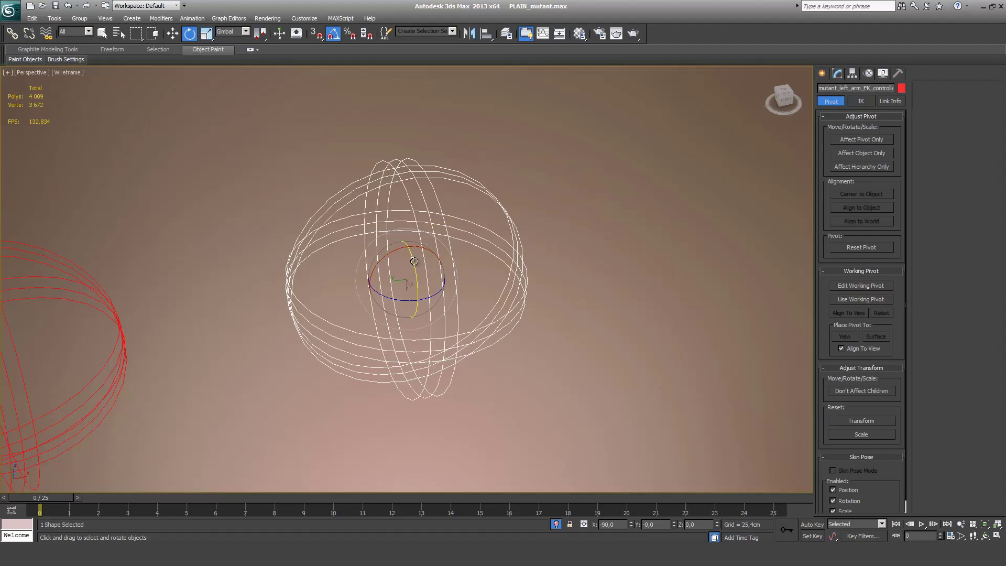
left_click_drag(414, 261, 447, 299)
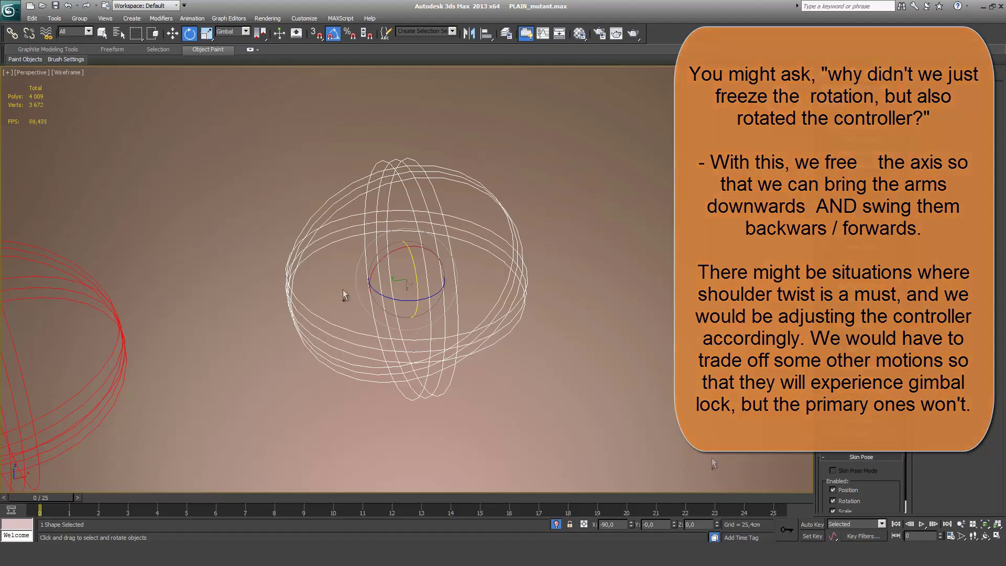
Step: Leave isolation and add the right arm FK control as orientation target of the right upper arm FK bone, keeping the initial offset
key("alt+q")
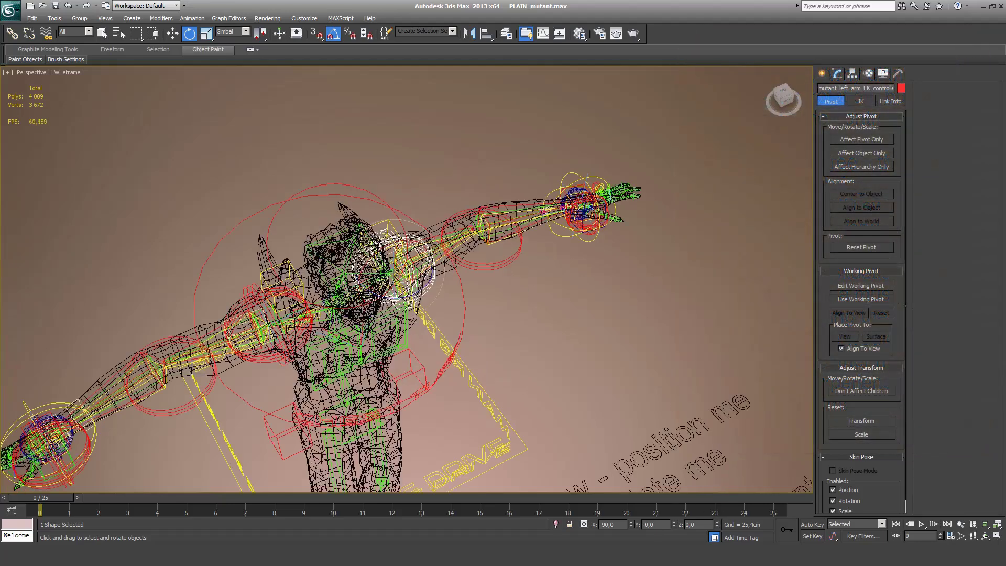
left_click(211, 331)
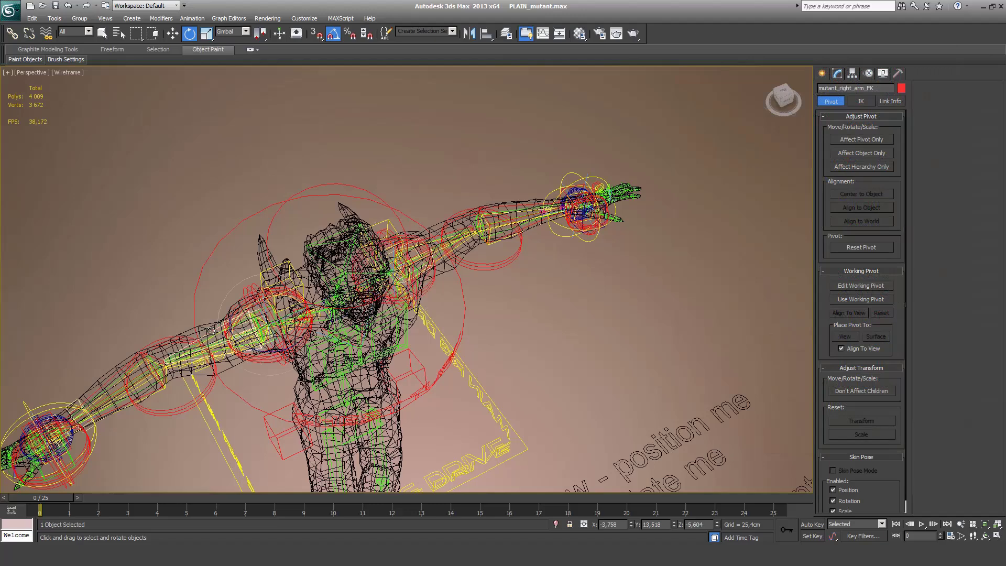
left_click(869, 73)
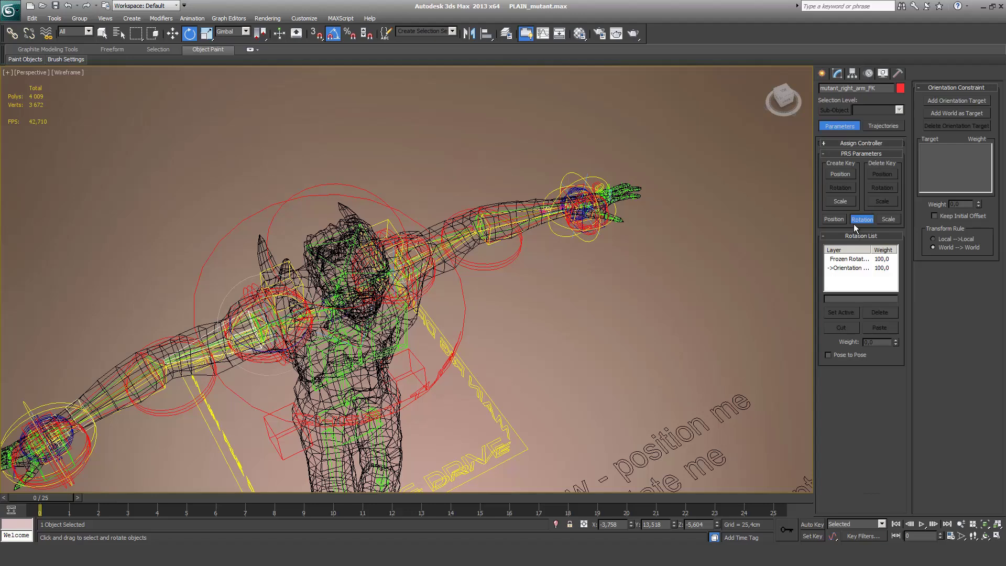
left_click(955, 99)
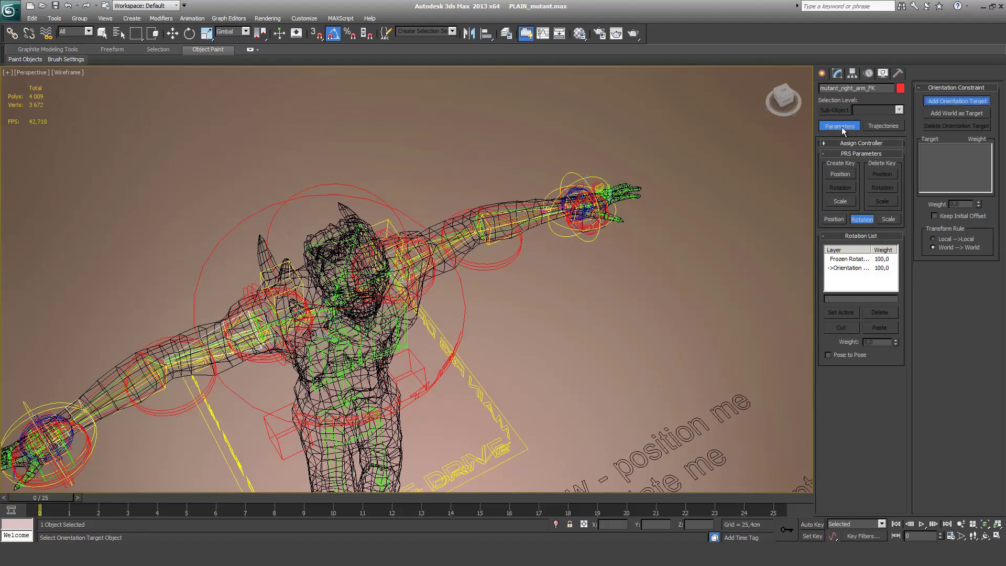
left_click(263, 355)
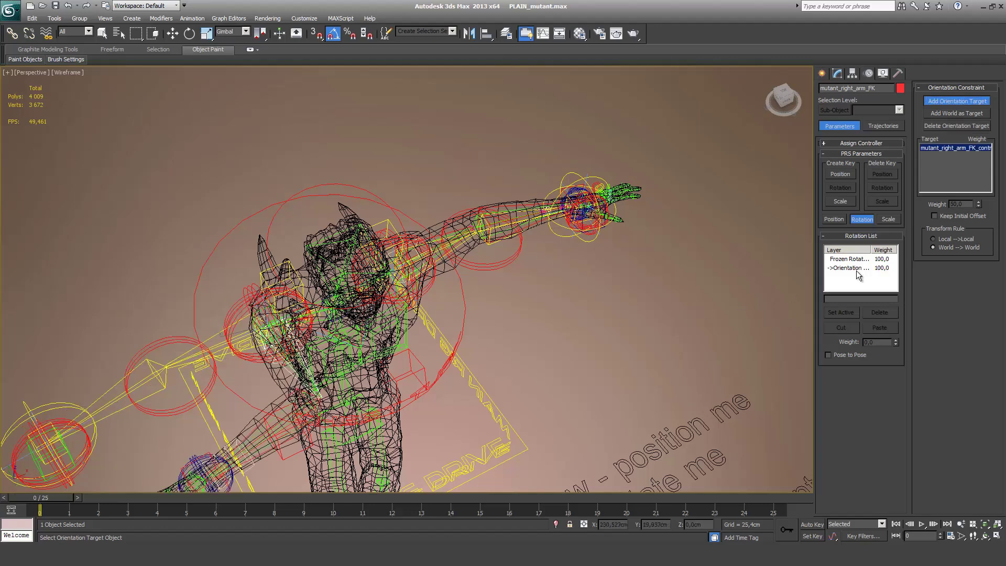
left_click(945, 217)
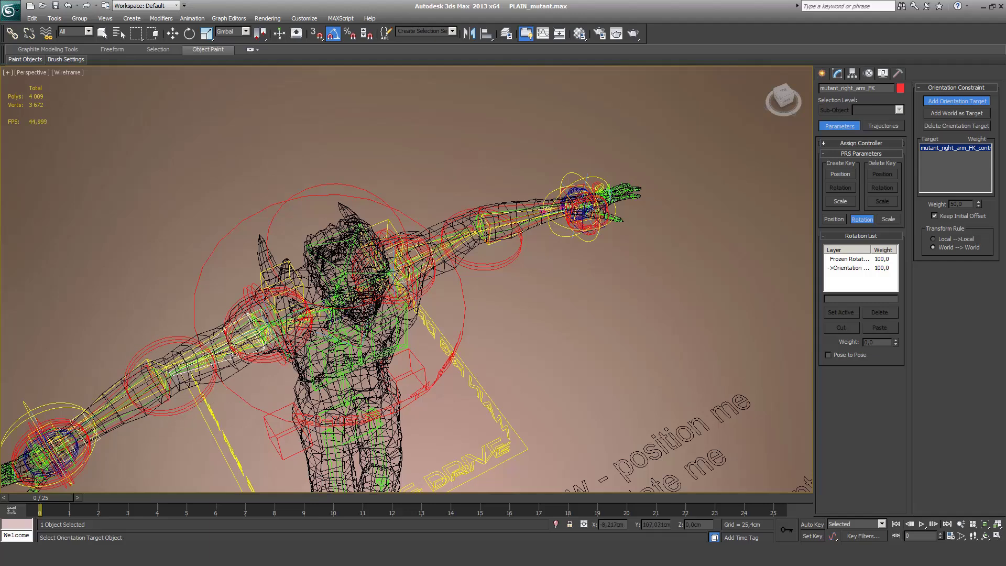
Step: Add the left arm FK control as orientation target of the left upper arm FK bone, keeping the initial offset
key("w")
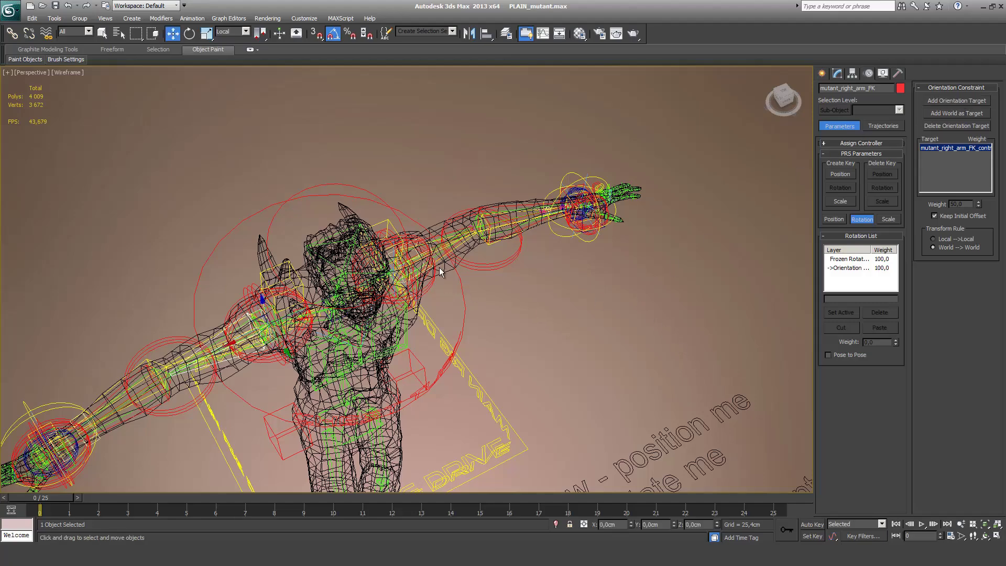
middle_click_drag(440, 260, 434, 274, "alt")
scroll(432, 275, "up", 3)
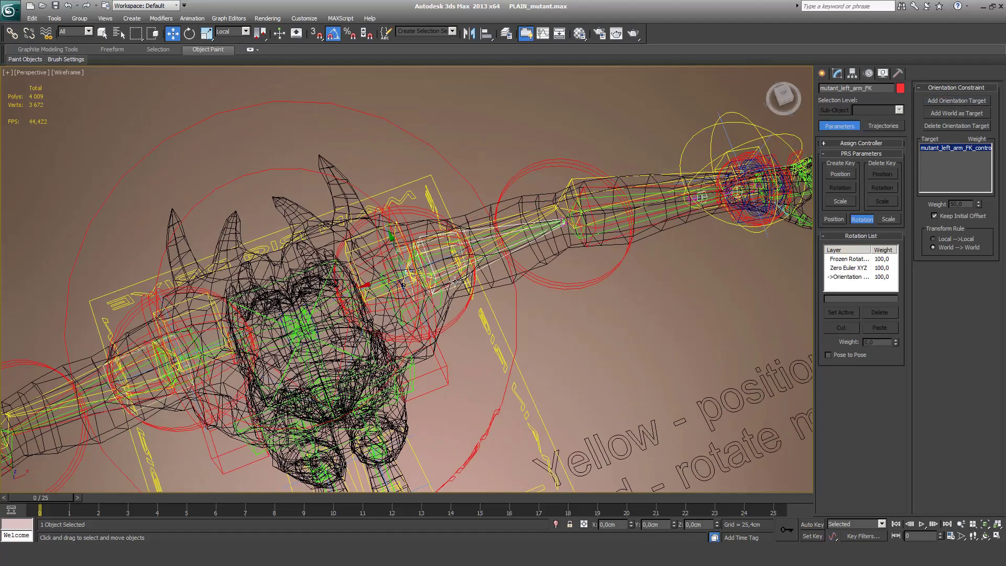
left_click(454, 281)
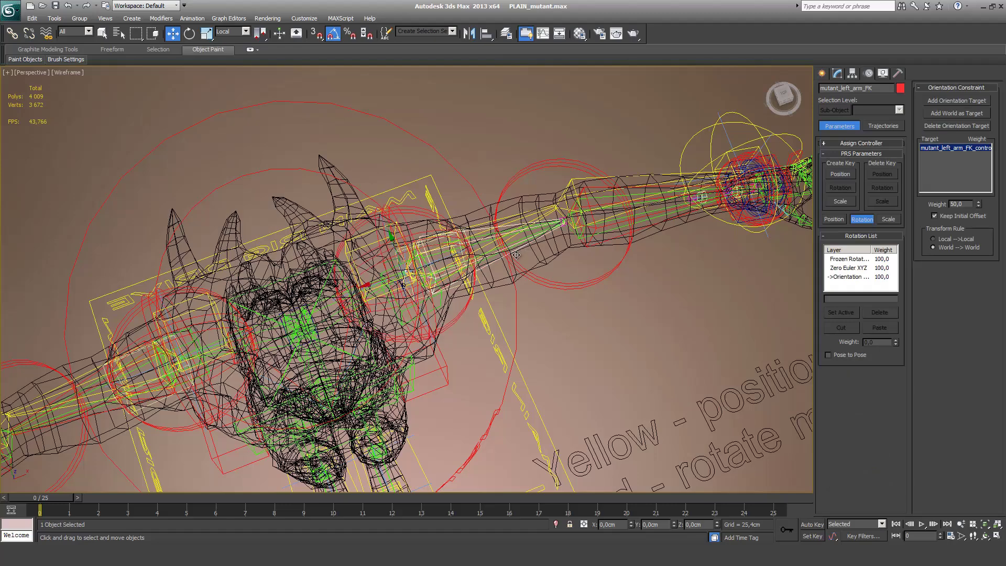
Step: Display the mutant shaded with edged faces and unlink the left upper arm FK bone
key("F3")
middle_click_drag(451, 357, 450, 293, "alt")
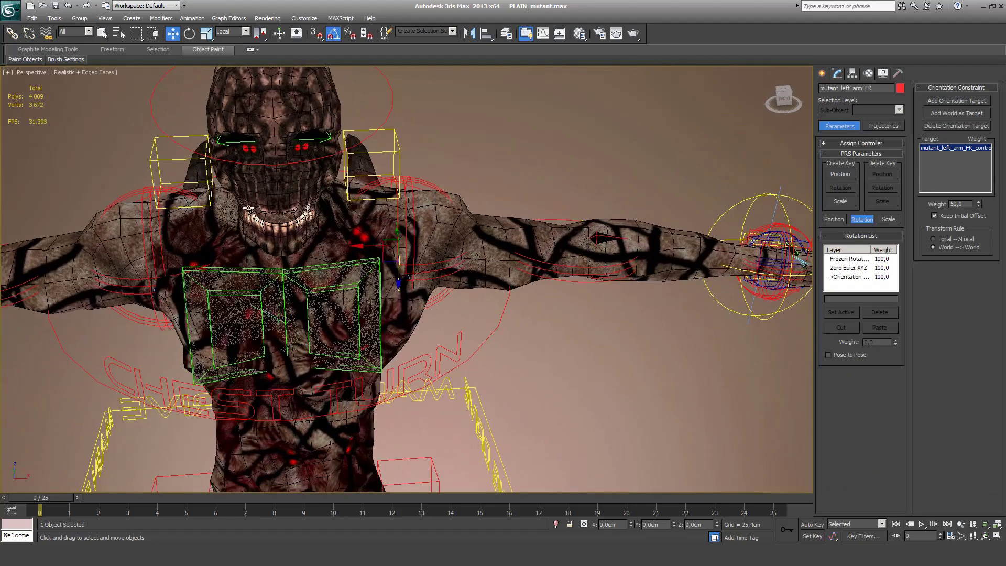
left_click(28, 39)
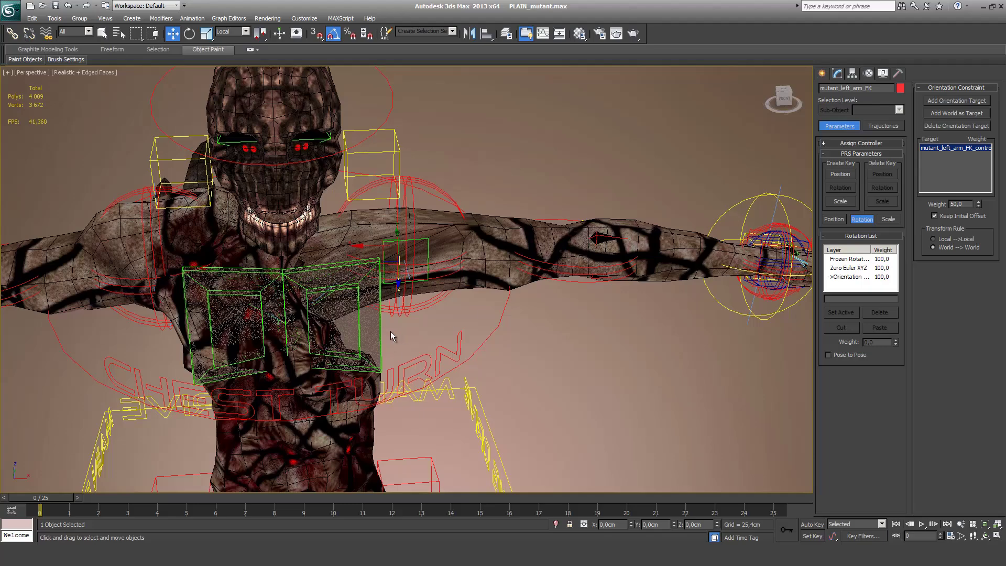
middle_click_drag(391, 331, 346, 337, "alt")
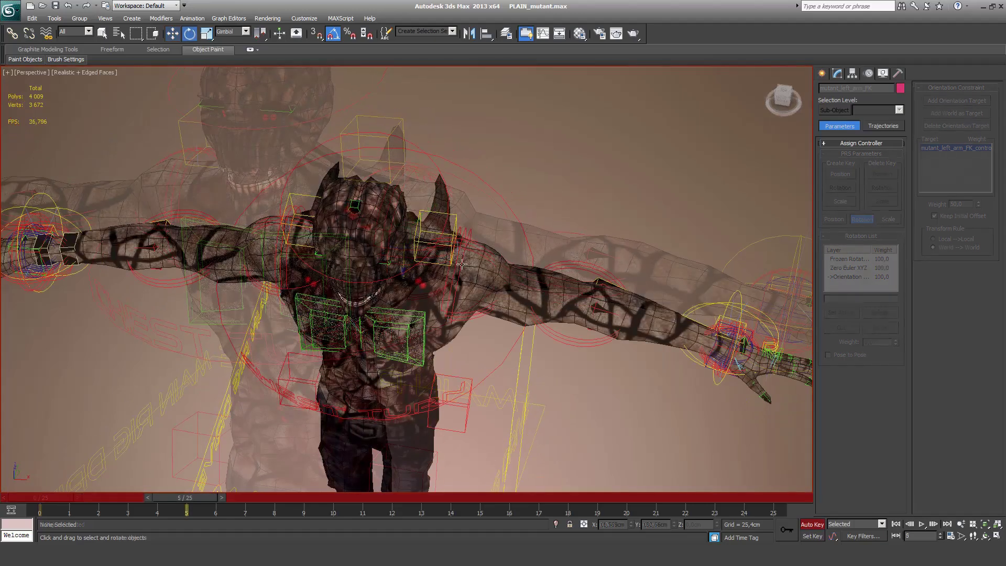
Step: Freeze the rotation of both the left and right arm FK controls
left_click(292, 275, "ctrl")
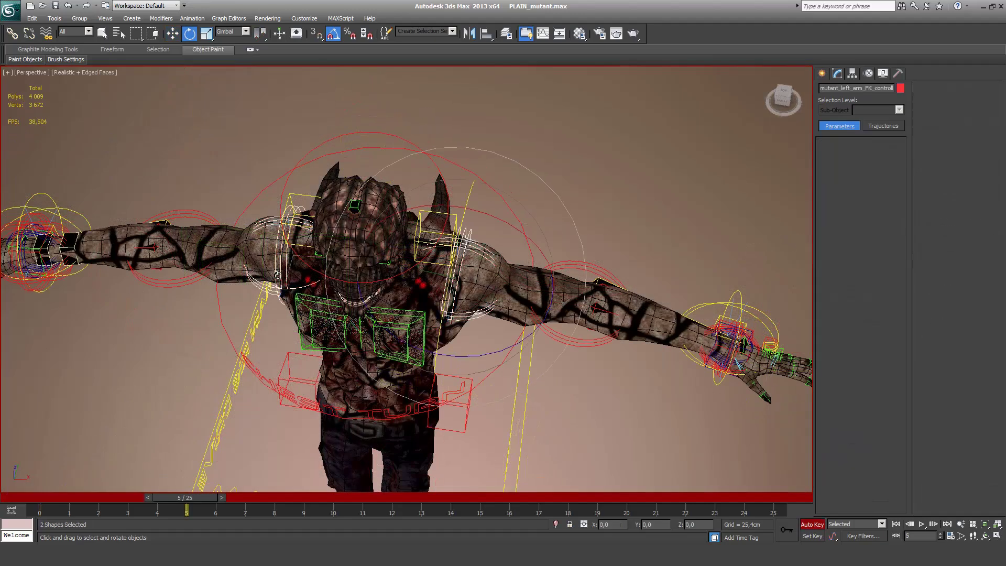
right_click(562, 159)
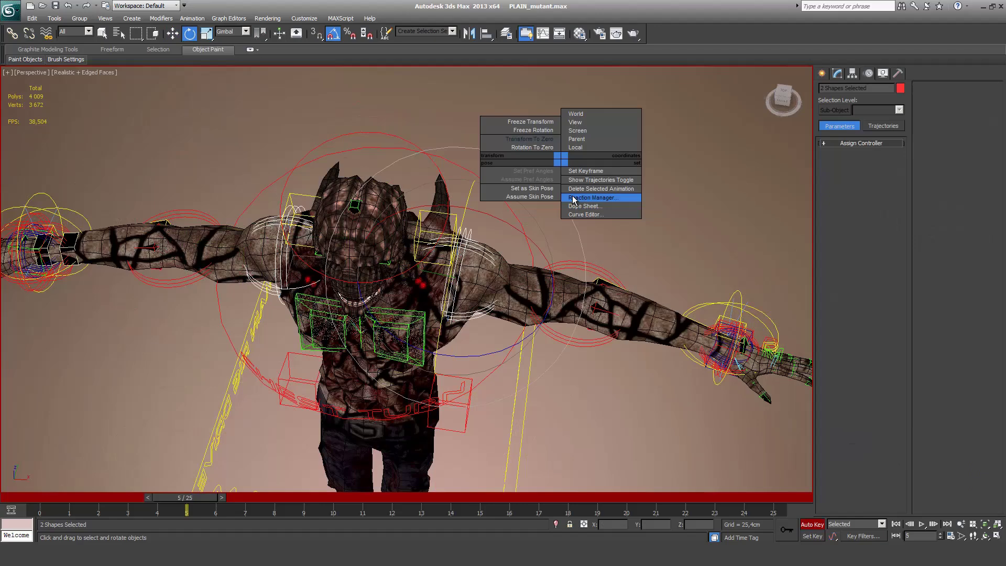
left_click(540, 130)
Step: Link the left and right forearm FK controls to the arm FK controls on their respective sides
left_click(575, 341)
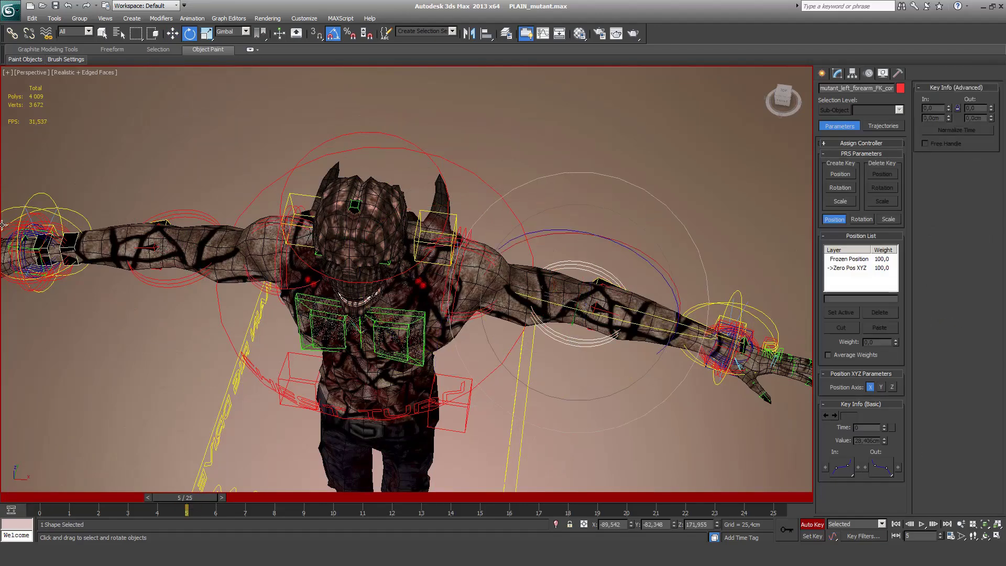
left_click(12, 33)
left_click_drag(577, 342, 476, 313)
left_click_drag(207, 283, 281, 283)
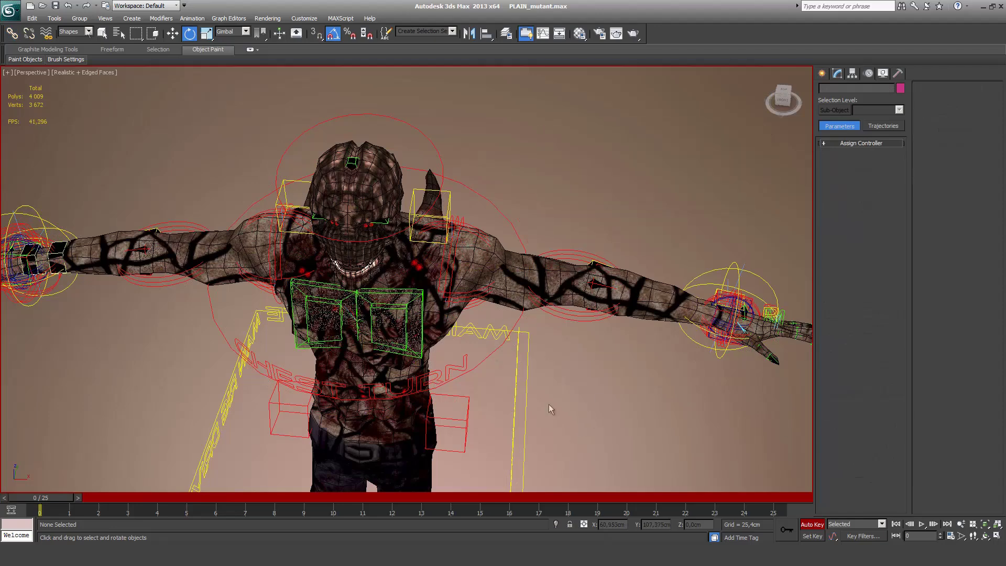
Step: With selection limited to shapes, lower the left arm by rotating its FK control to -80 degrees on X and -30 on Z
left_click(74, 32)
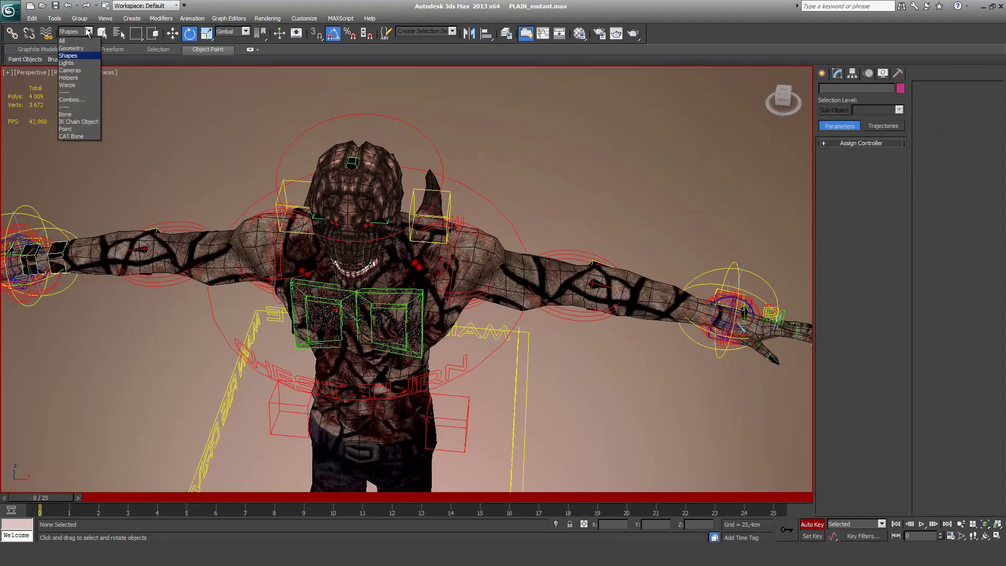
left_click(76, 57)
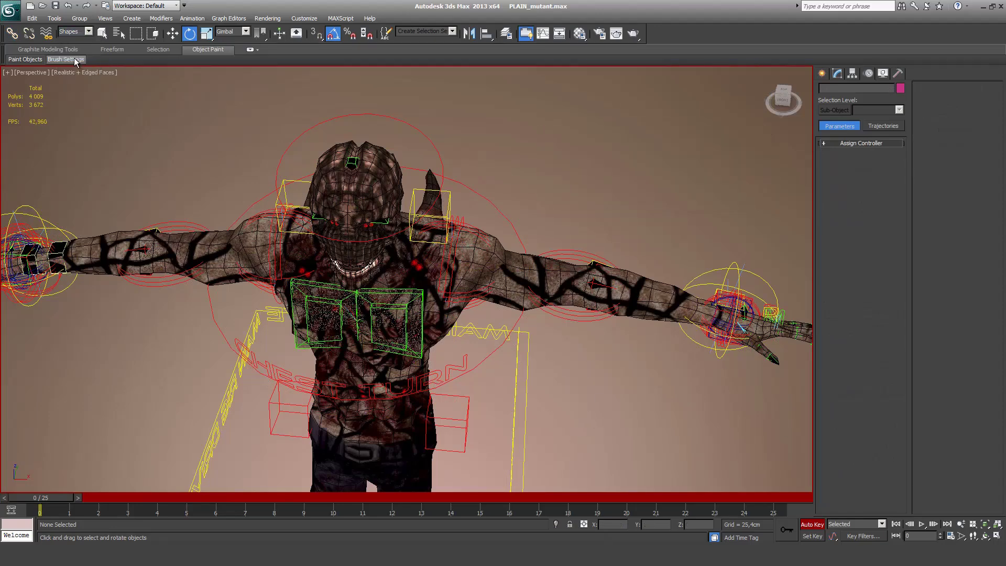
left_click(83, 33)
left_click(459, 225)
key("ctrl+d")
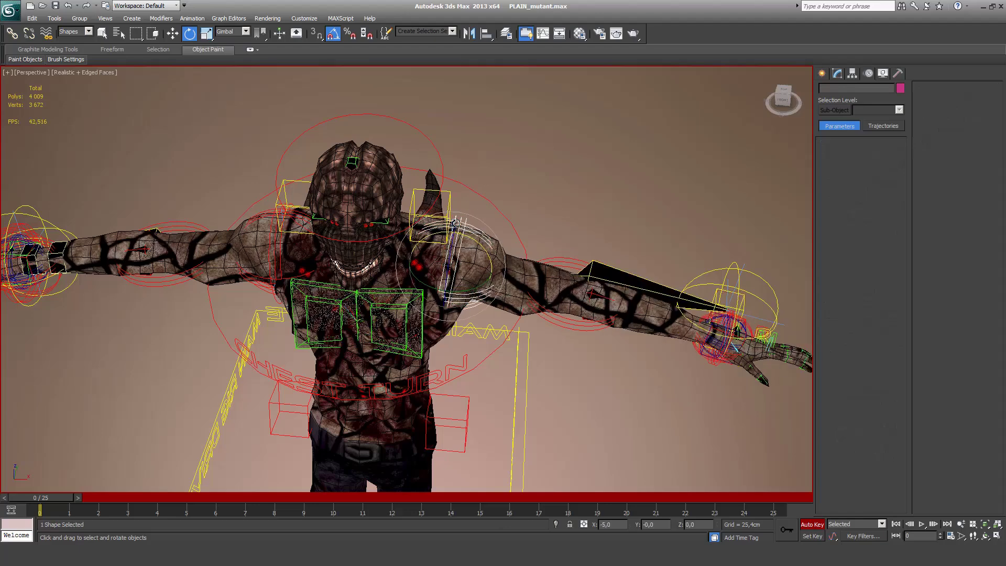
left_click_drag(455, 219, 464, 310)
middle_click_drag(464, 310, 439, 140)
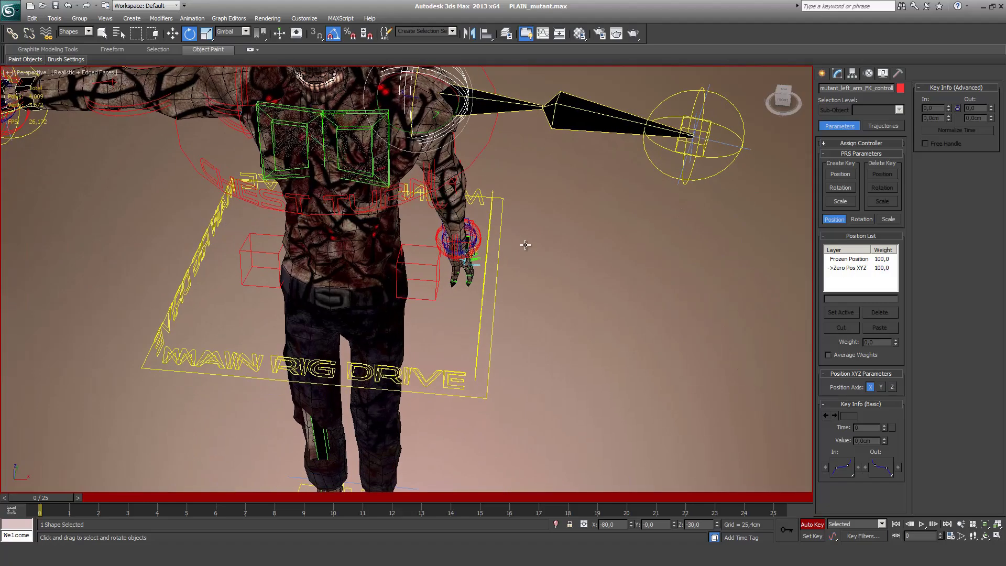
Step: At frame 10, swing the left arm FK control to 20 degrees on Z and enlarge the transform gizmo
middle_click_drag(525, 246, 471, 236, "alt")
middle_click_drag(472, 283, 475, 336)
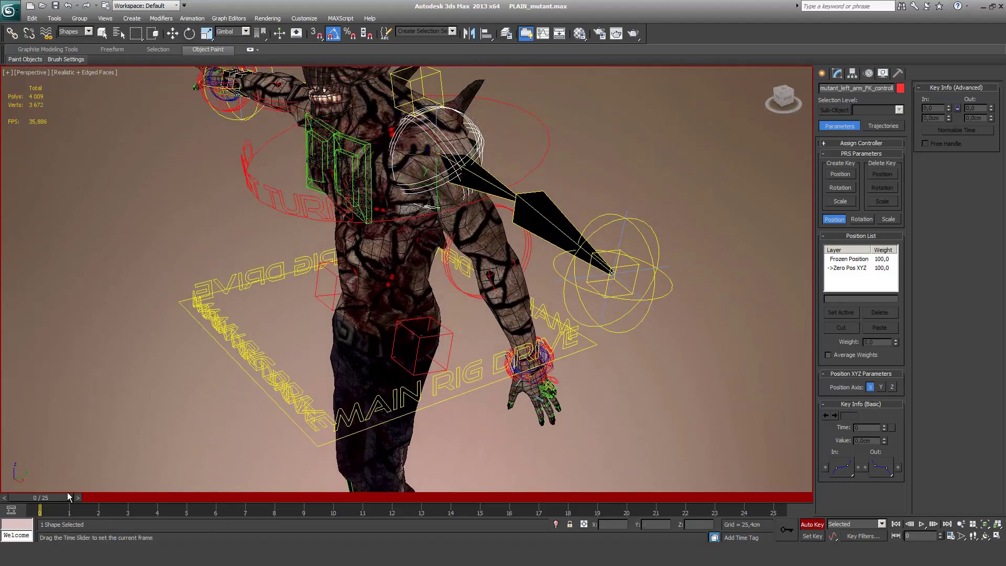
left_click_drag(58, 498, 346, 498)
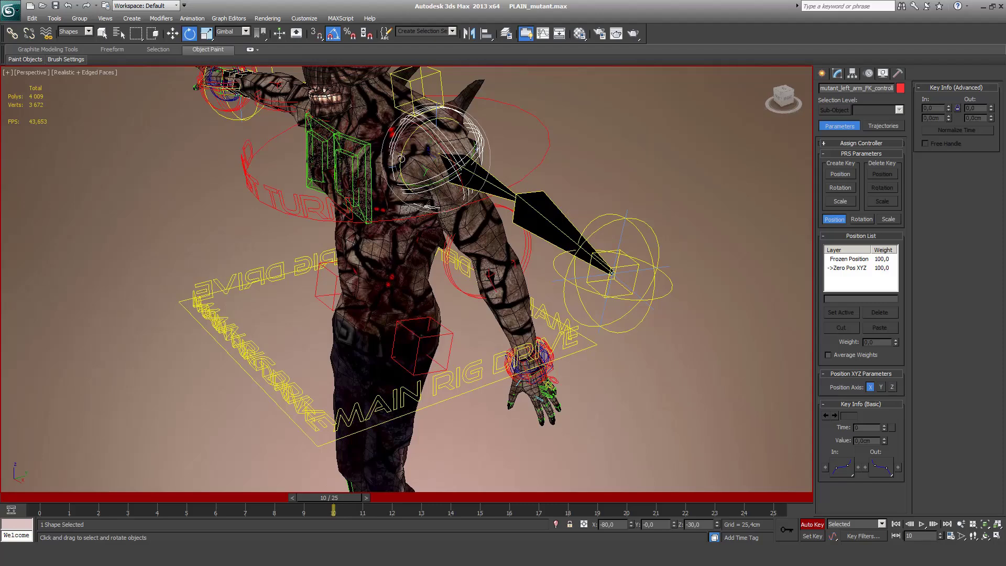
left_click_drag(409, 166, 413, 199)
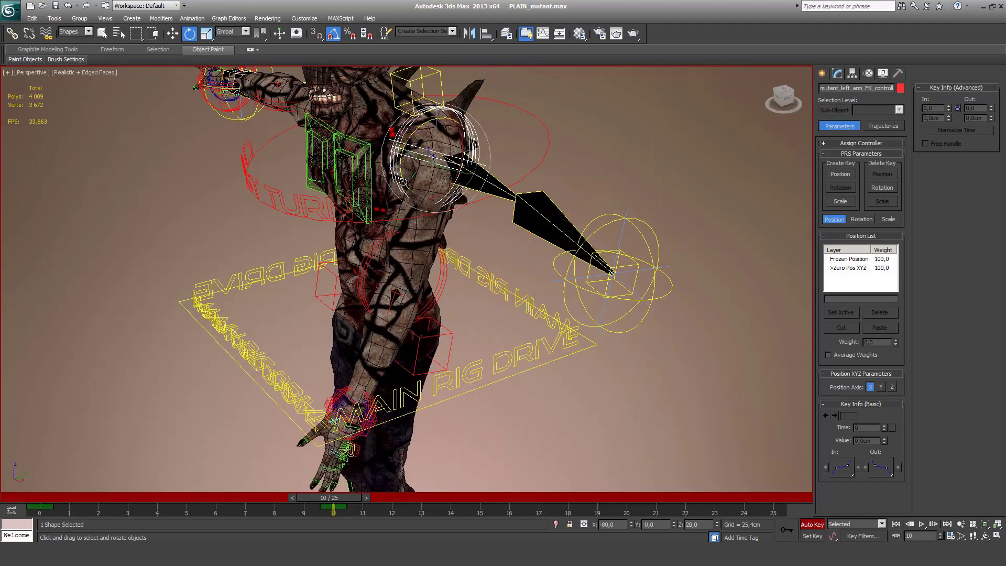
key("equal")
key("equal")
key("equal")
key("equal")
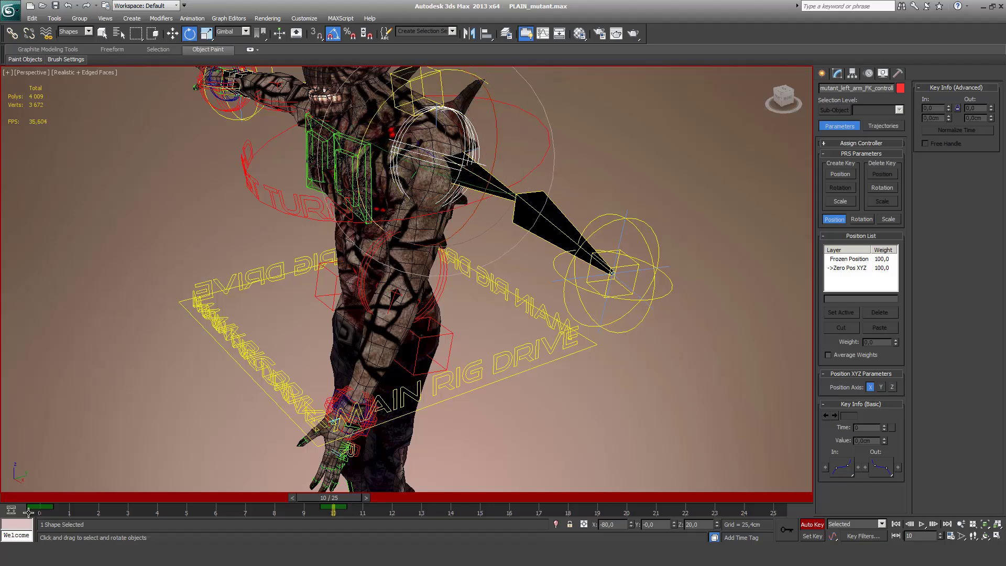
Step: Copy the left arm FK control's key from frame 0 to frame 20, and go to frame 19 in a front view
left_click_drag(40, 507, 622, 522, "shift")
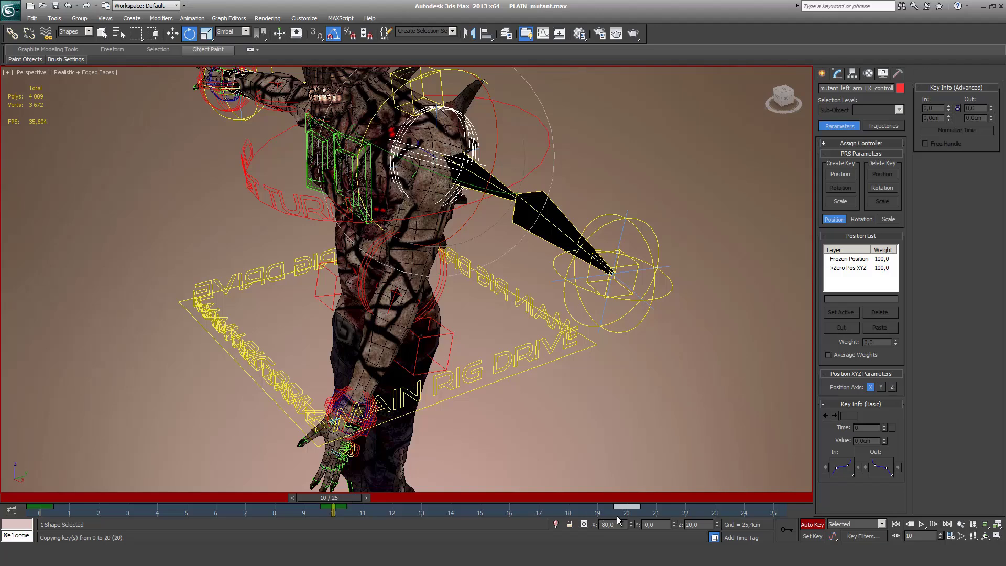
left_click_drag(332, 503, 196, 506)
key("e")
middle_click_drag(309, 405, 564, 373, "alt")
middle_click_drag(564, 373, 576, 360, "alt")
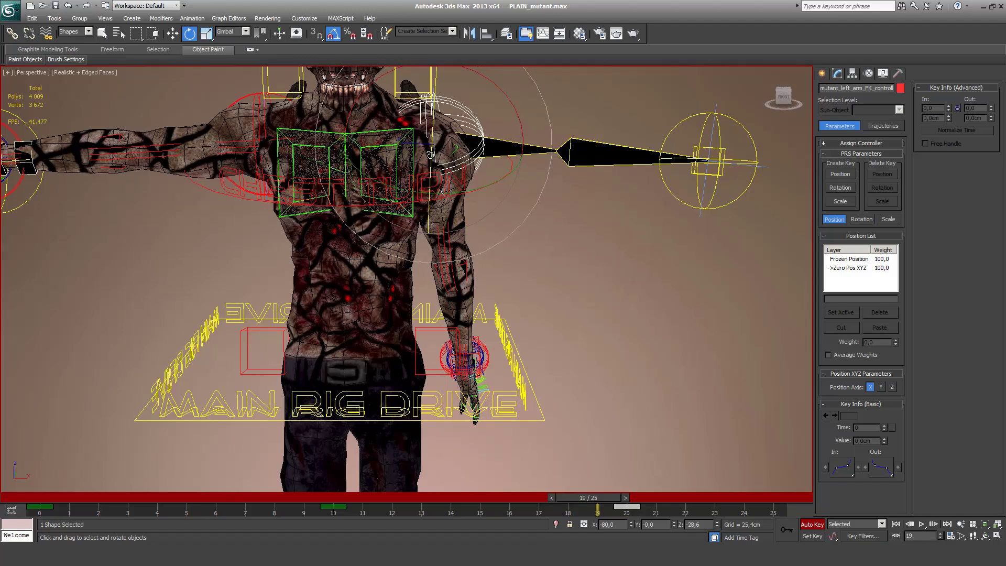
Step: At frame 19, test the left arm FK control's Gimbal rotations at 5 degrees X with -85 Y, and at 80 degrees X
left_click_drag(430, 154, 459, 86)
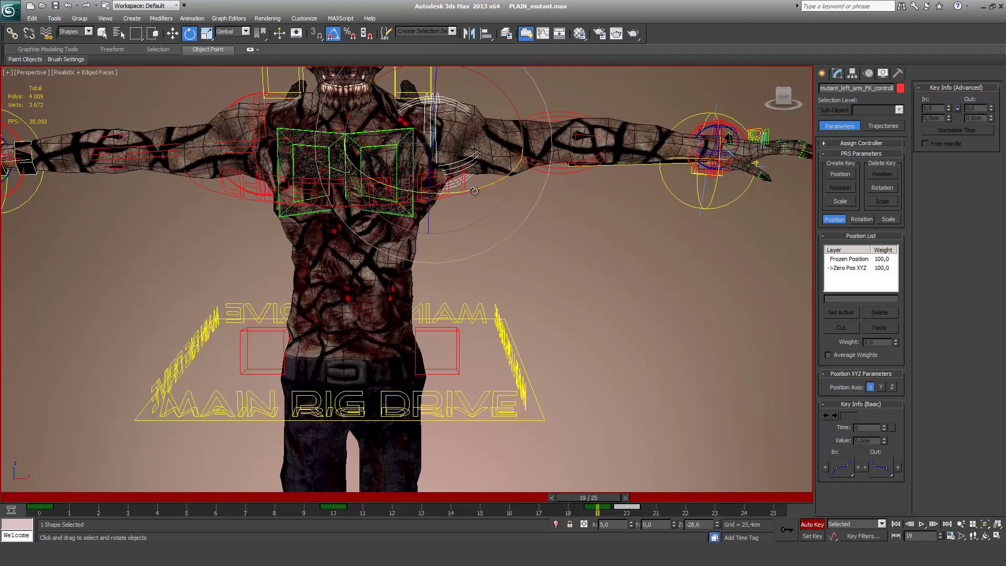
left_click_drag(474, 190, 431, 196)
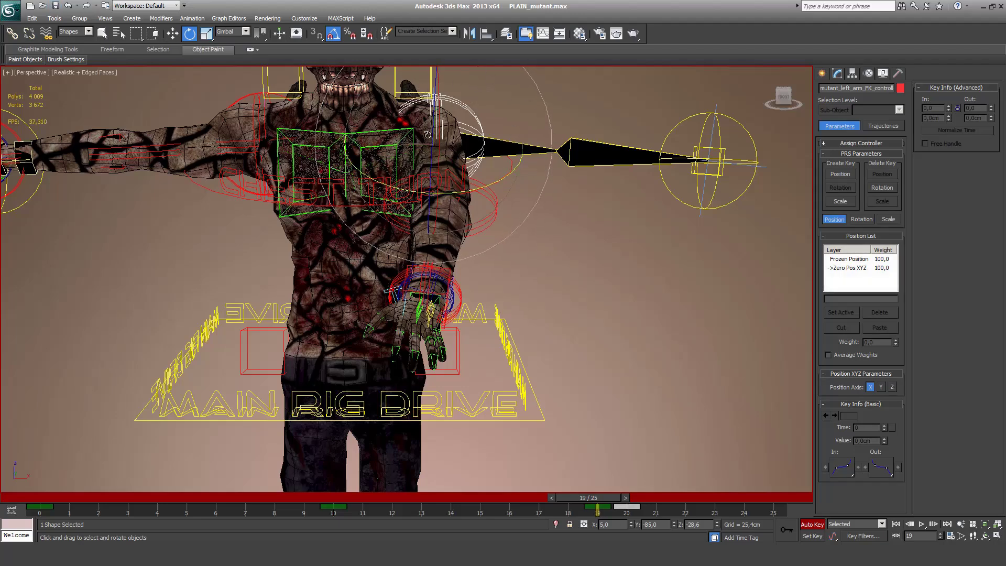
left_click(450, 280)
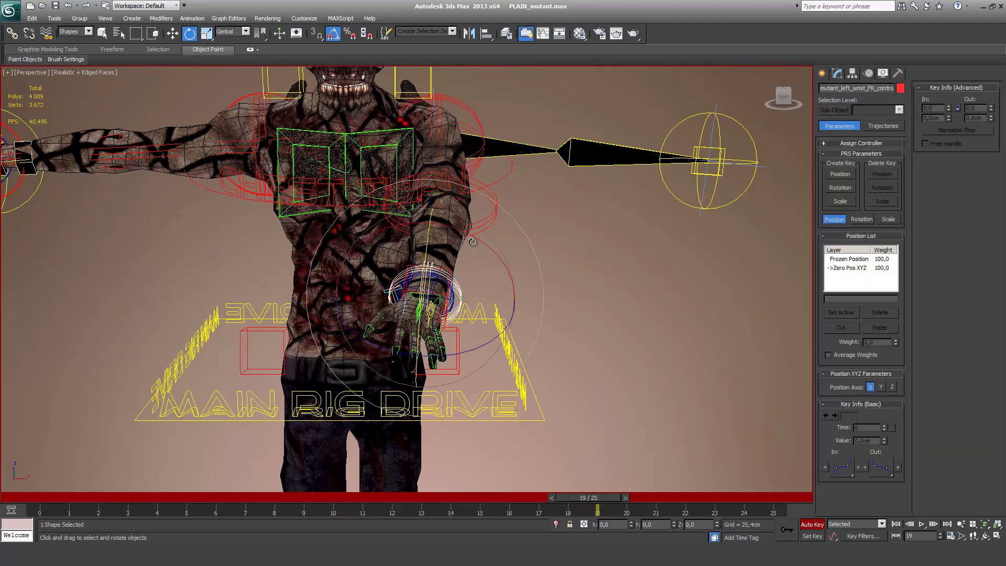
left_click_drag(474, 242, 517, 250)
left_click_drag(456, 193, 502, 186)
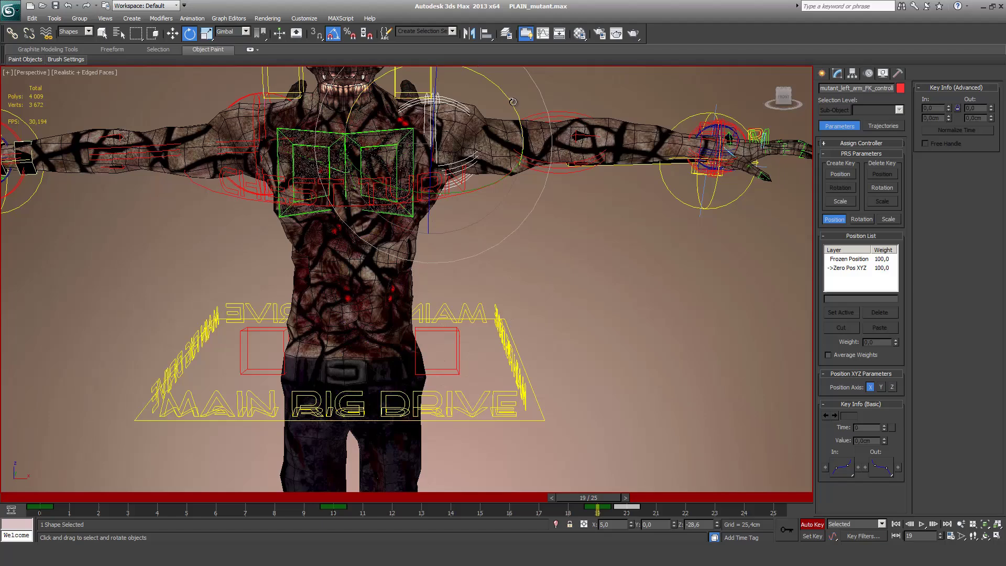
left_click_drag(513, 102, 458, 246)
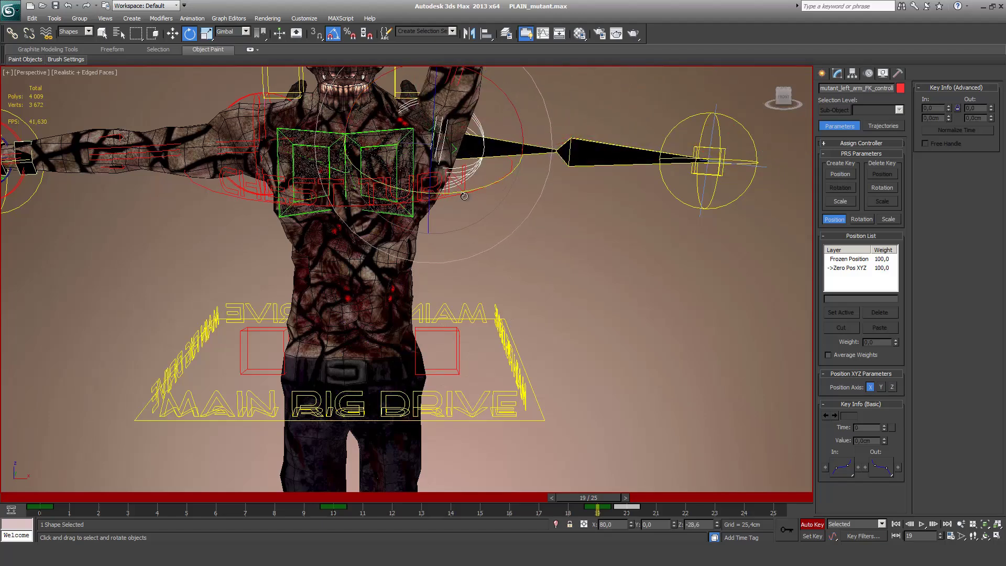
left_click_drag(464, 195, 432, 201)
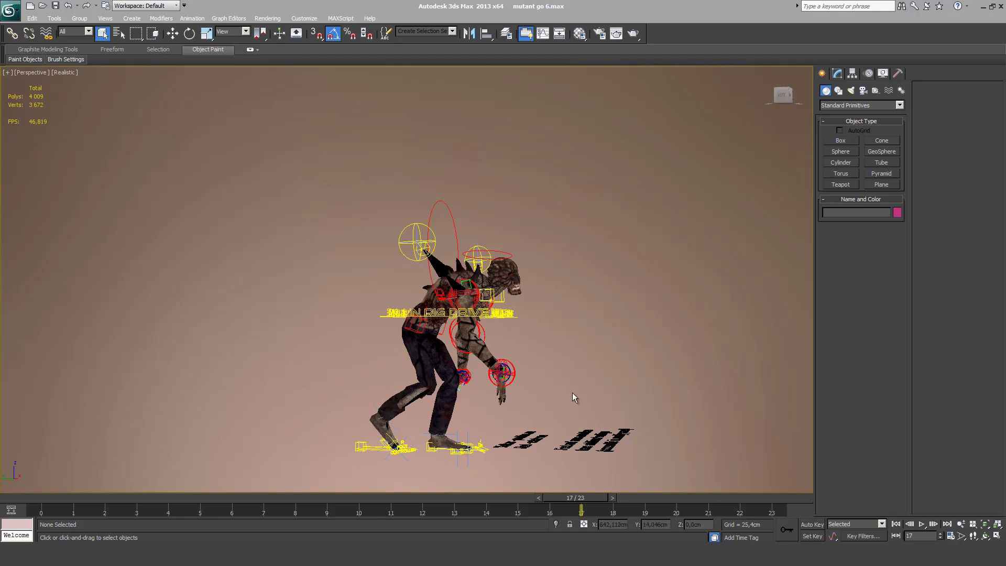
Step: Play the mutant's hunched walk cycle in mutant go 6.max and examine its motion and opening frames
middle_click_drag(573, 380, 577, 376)
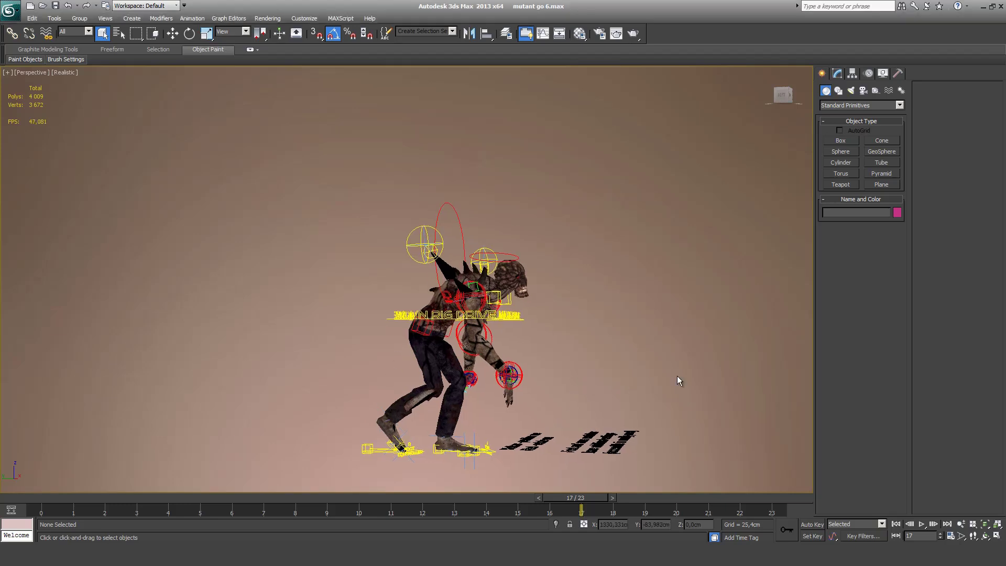
key("/")
scroll(525, 356, "up", 5)
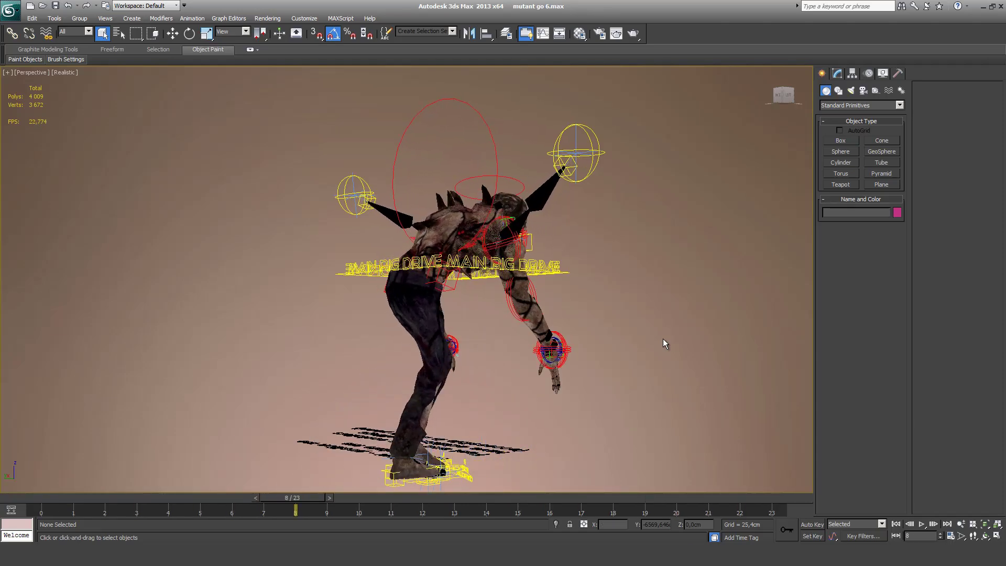
key("slash")
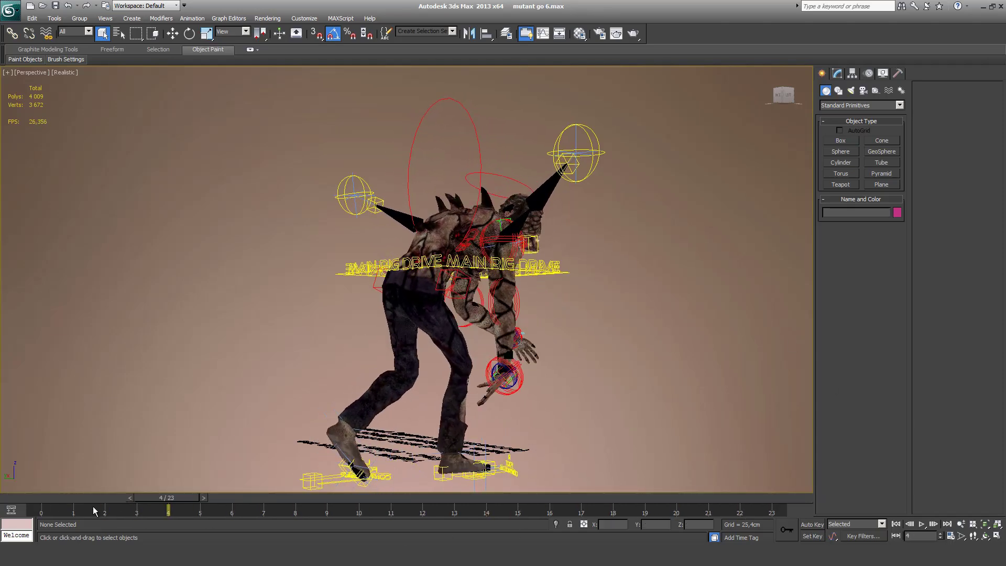
key("slash")
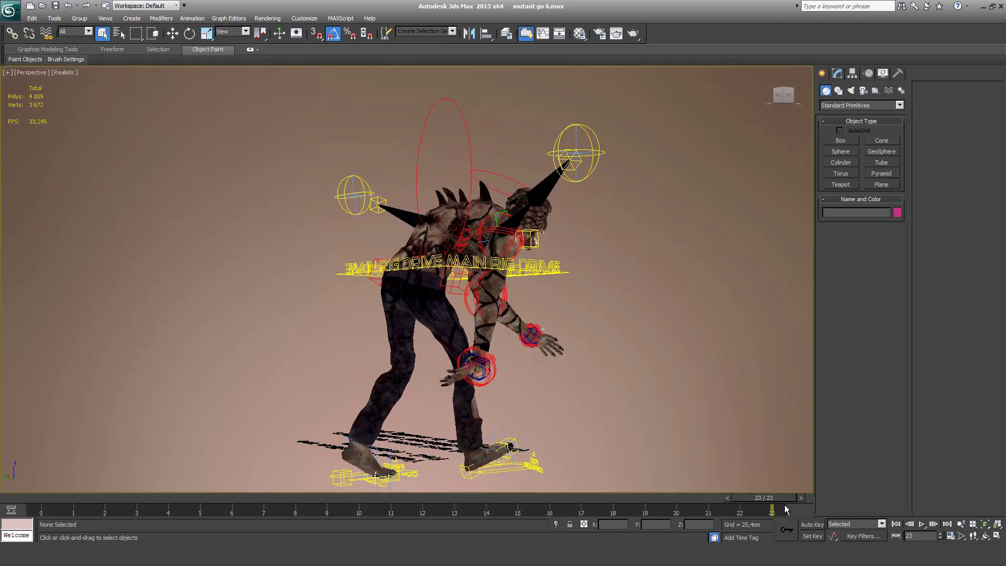
key("Home")
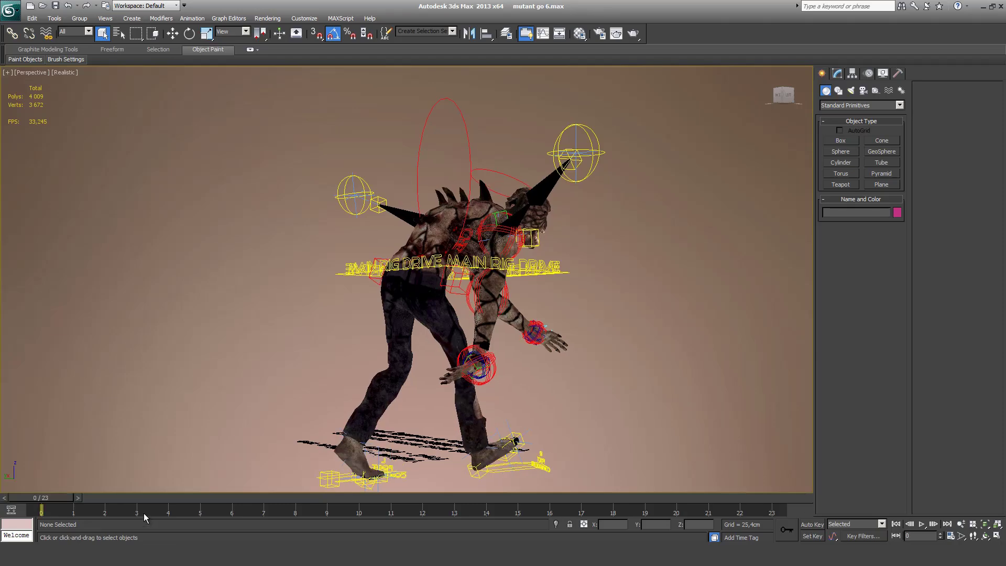
left_click(84, 504)
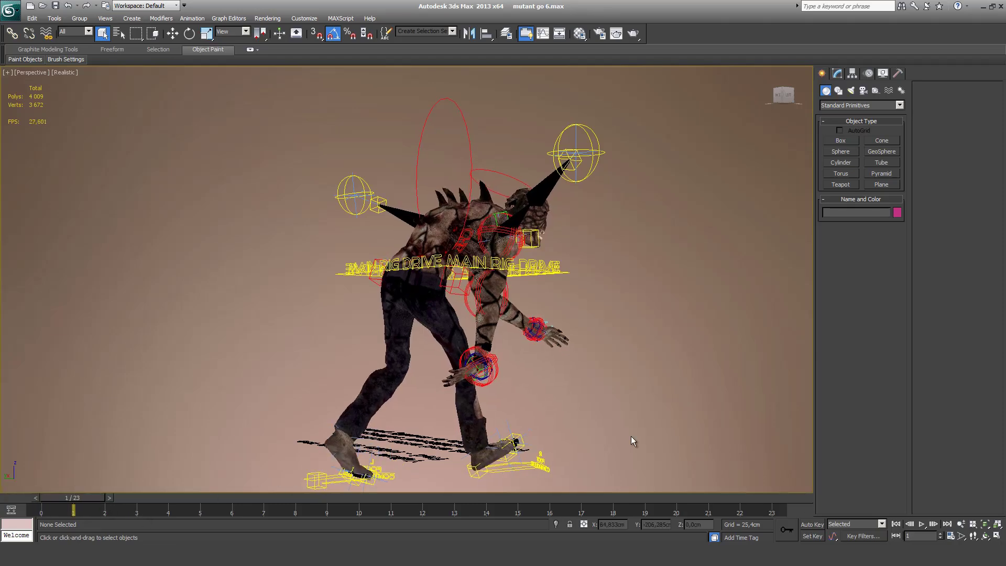
key("/")
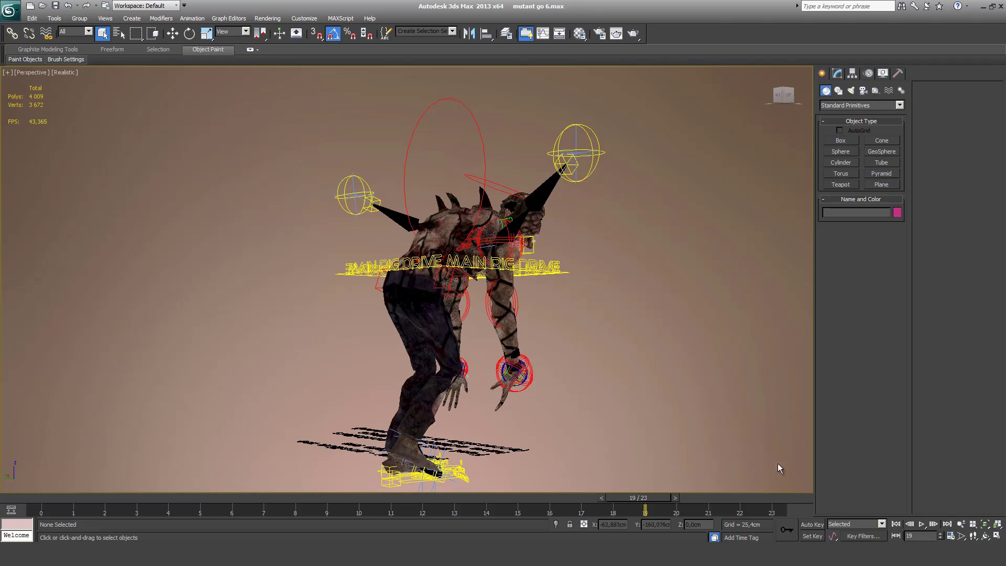
Step: Step through the walk cycle's closing frames, from 19 to 23, to examine how the loop ends
left_click(675, 498)
left_click(706, 498)
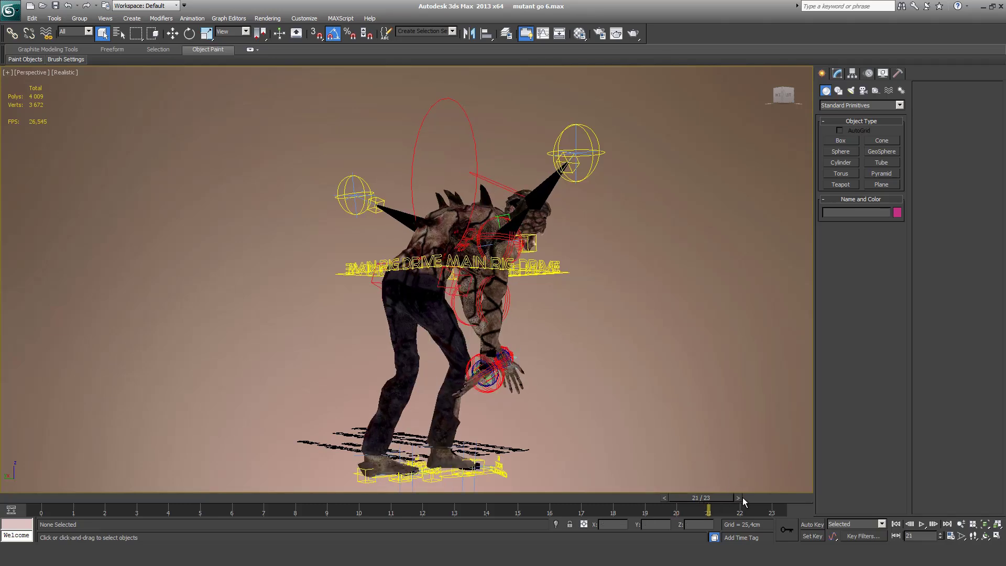
left_click(665, 498)
left_click(707, 498)
key("period")
key("period")
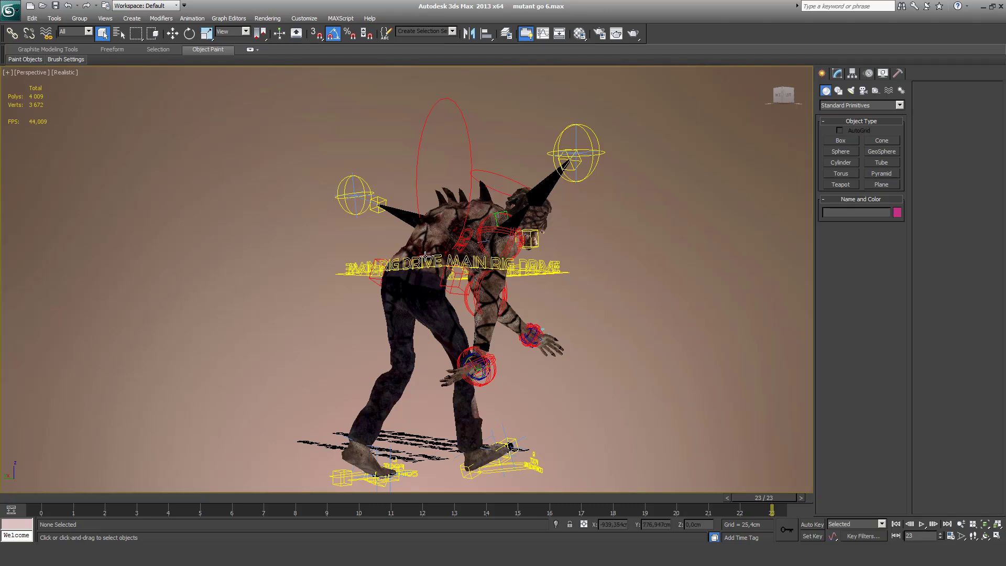
left_click(513, 236)
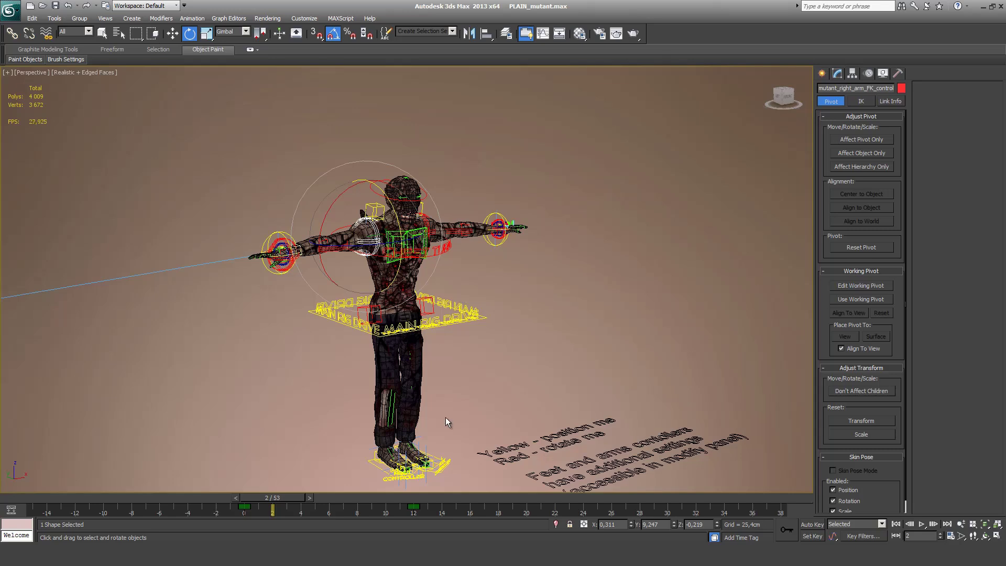
Step: Hide the Main Rig Drive shape in PLAIN_mutant.max and display the mutant in wireframe
left_click(459, 321)
right_click(448, 316)
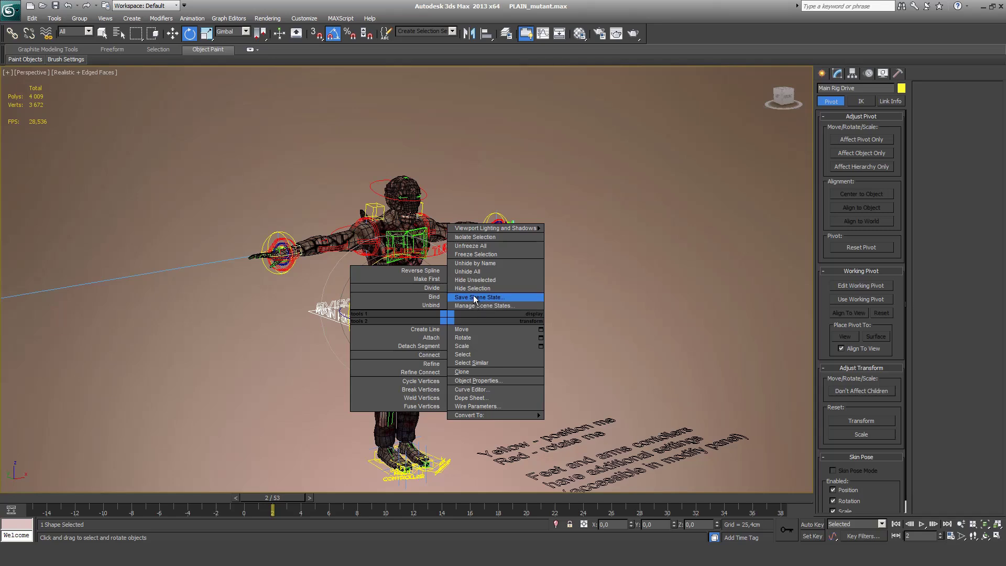
left_click(470, 289)
key("F3")
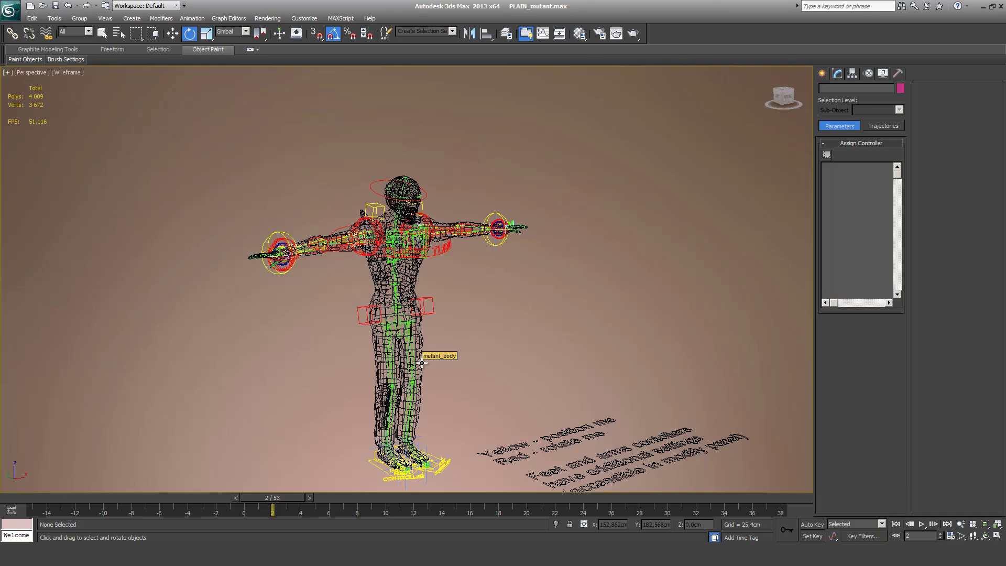
Step: Limit selection to shapes and try picking the controls around the mutant's pelvis and legs
left_click(89, 32)
left_click(76, 57)
left_click(431, 313)
left_click(407, 412)
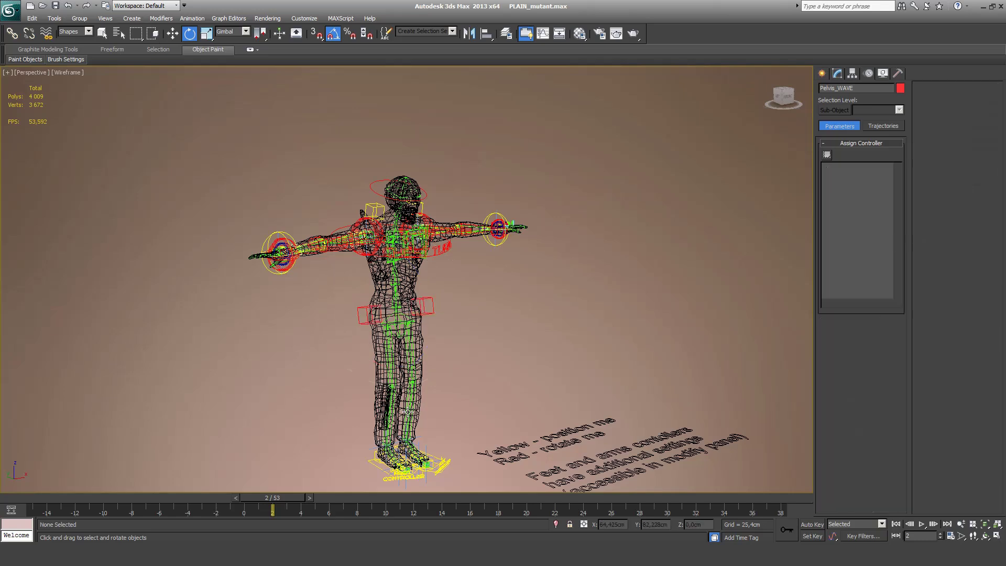
left_click_drag(433, 404, 355, 342)
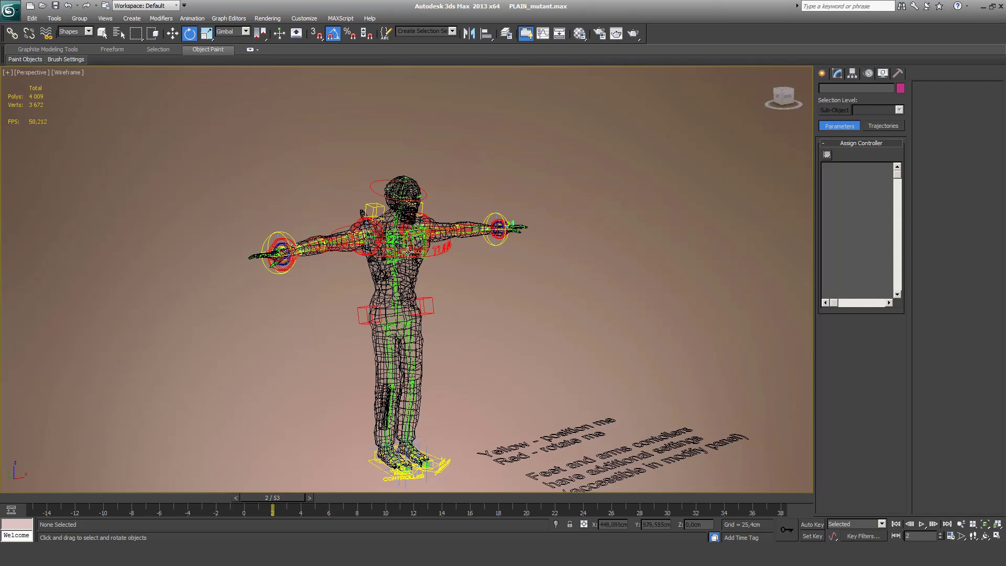
Step: Lower both arms with their FK controls, turning the right by 85 degrees and the left to -85 degrees on X
left_click(375, 237)
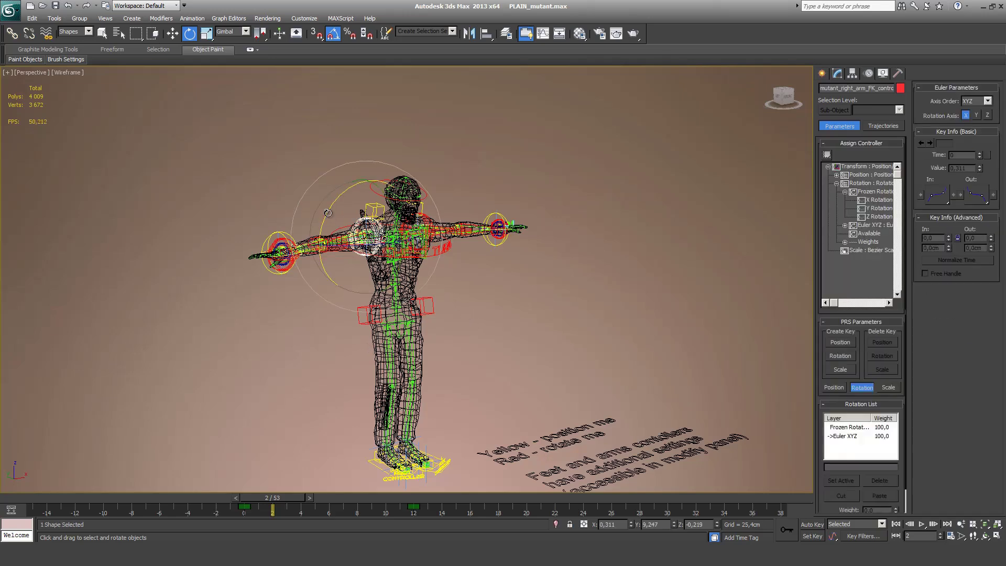
left_click_drag(328, 213, 339, 321)
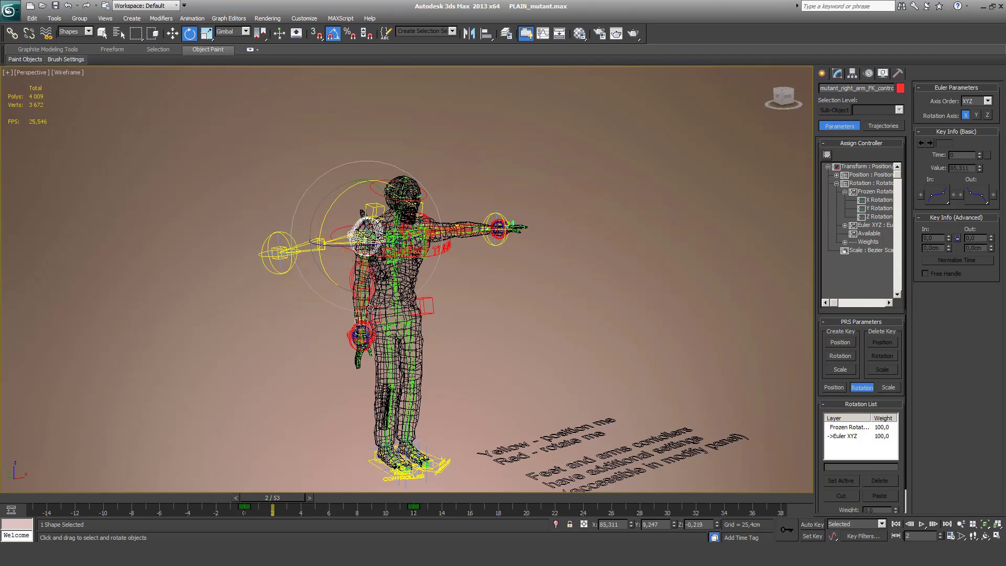
key("shift+z")
left_click(445, 224)
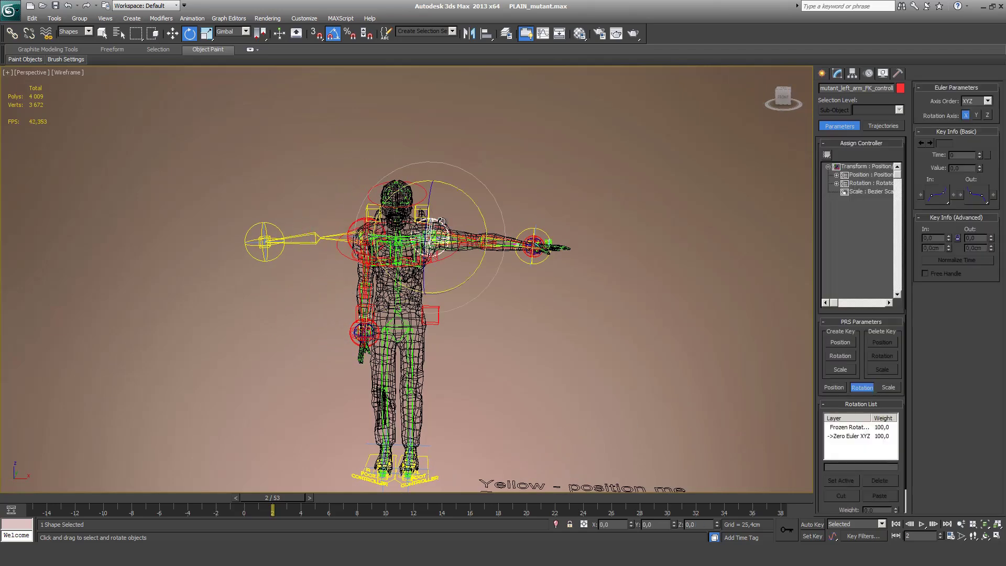
left_click_drag(480, 208, 490, 261)
key("shift+z")
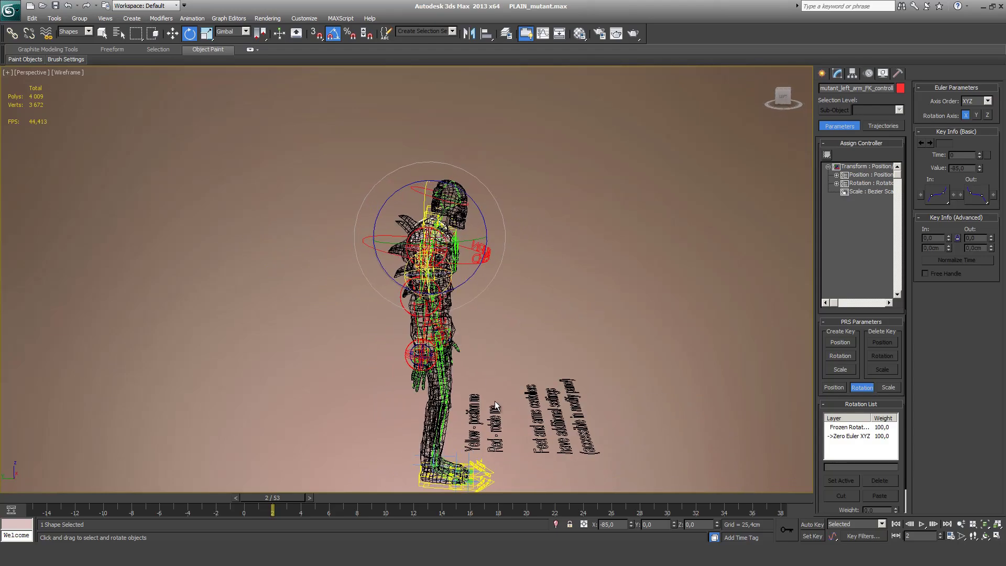
Step: With all the rig's visible shapes selected, set the active time range to frames 0 to 23 and save the scene
middle_click_drag(498, 407, 459, 259)
scroll(482, 240, "up", 3)
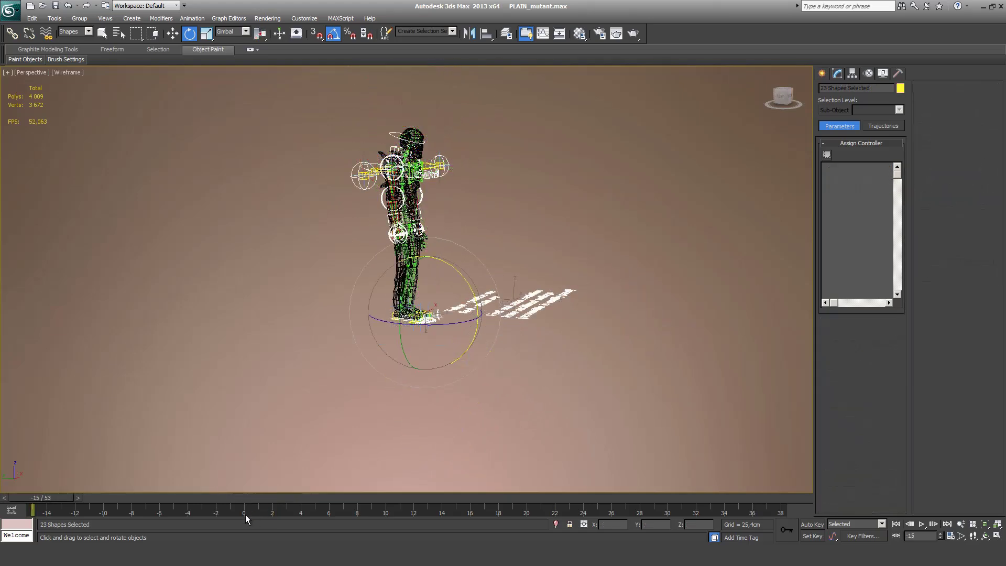
left_click_drag(243, 510, 36, 503, "ctrl+alt")
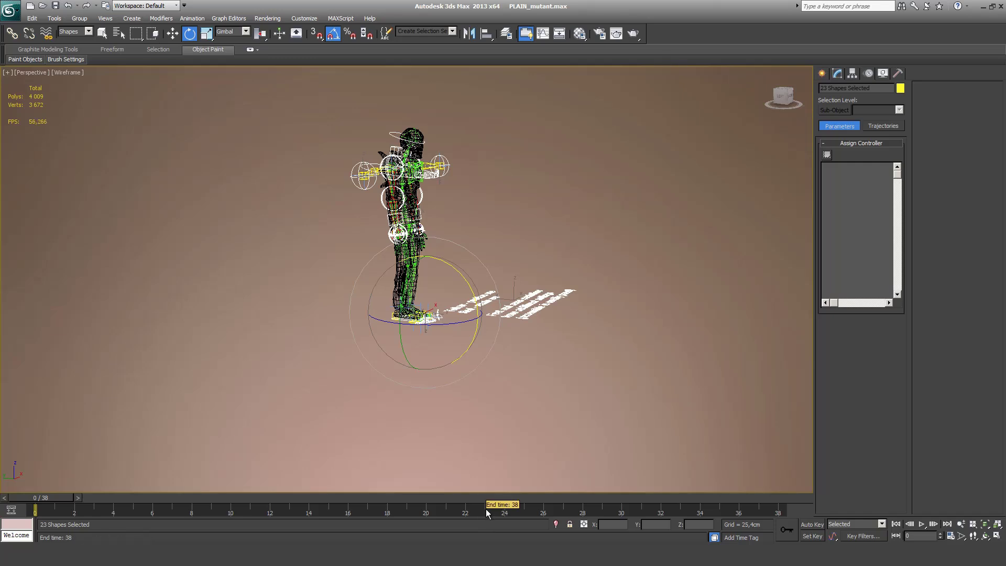
right_click_drag(486, 508, 780, 502, "ctrl+alt")
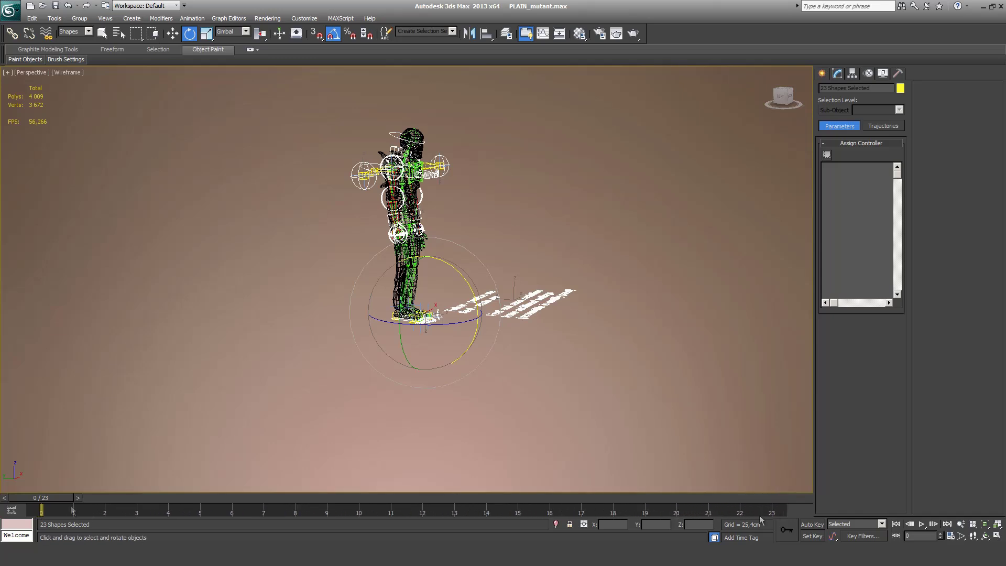
key("ctrl+s")
Step: Advance through the time range from frame 0 to frame 22 to examine the standing pose across the timeline
key("period")
key("period")
key("period")
key("period")
key("period")
key("period")
key("period")
key("period")
key("period")
key("period")
key("period")
key("period")
key("period")
key("period")
key("period")
key("period")
key("period")
key("period")
key("period")
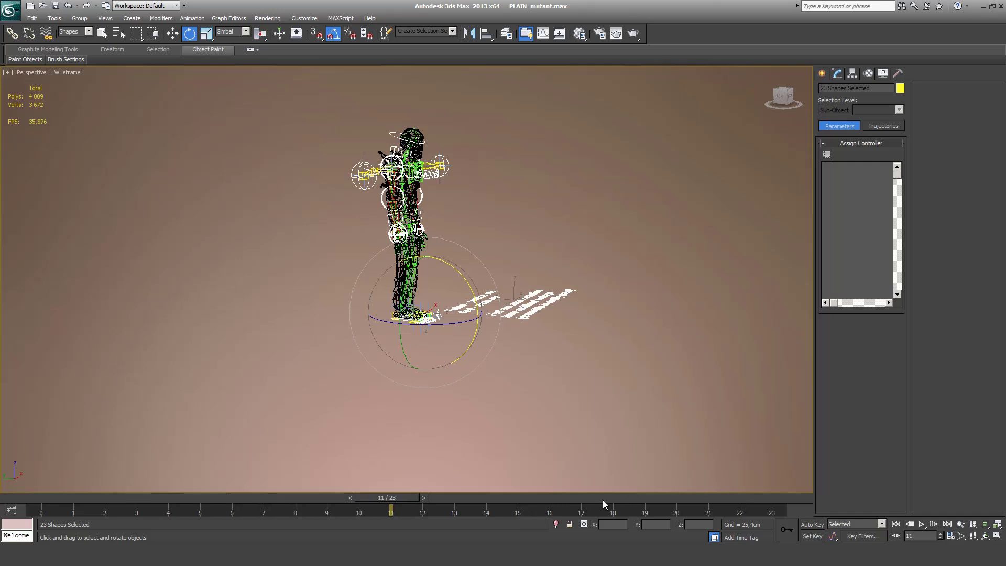
key("period")
key("period")
key("period")
key("period")
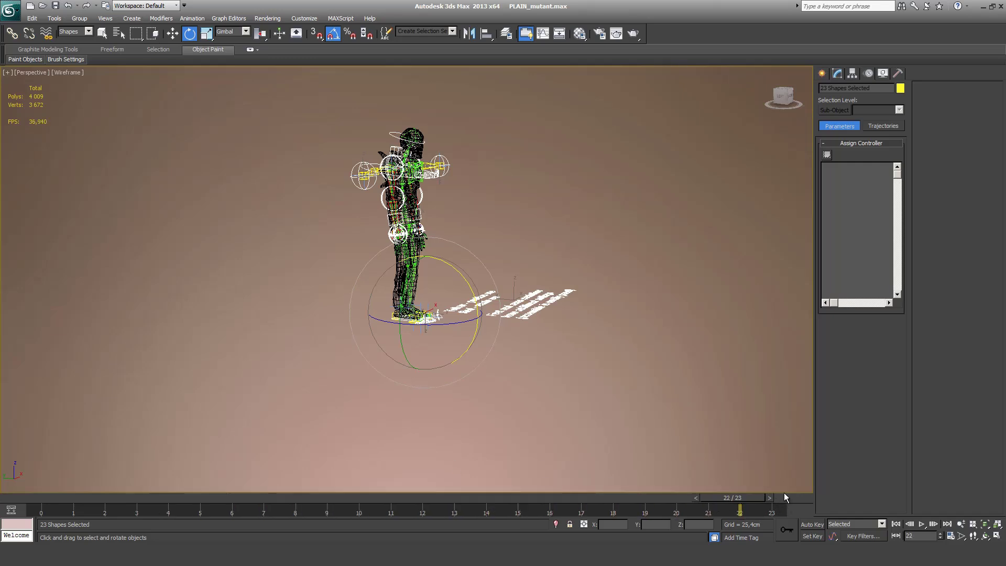
Step: Return to frame 0, open the track bar's curve editor, and review the start and end times in the time configuration
key("Home")
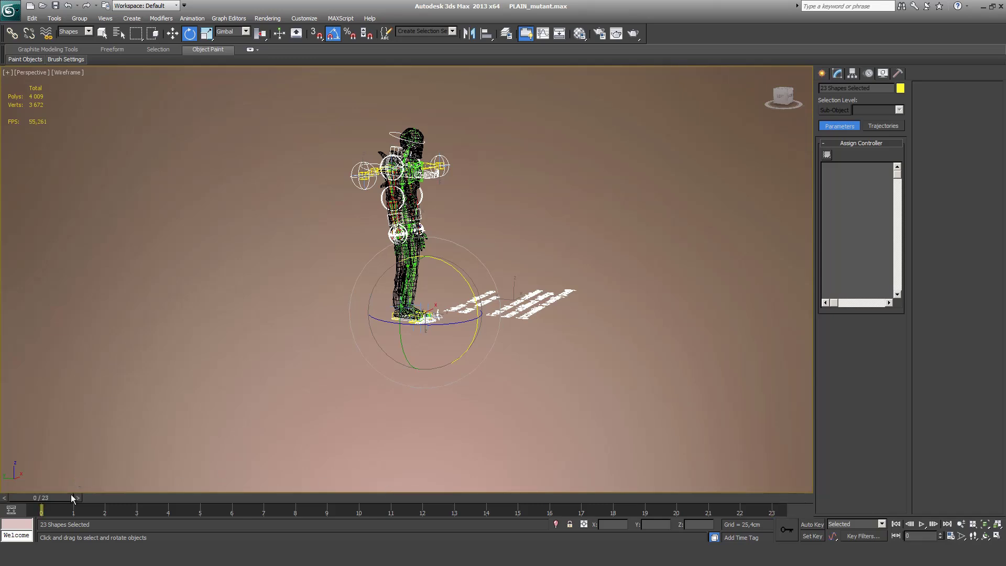
left_click(15, 512)
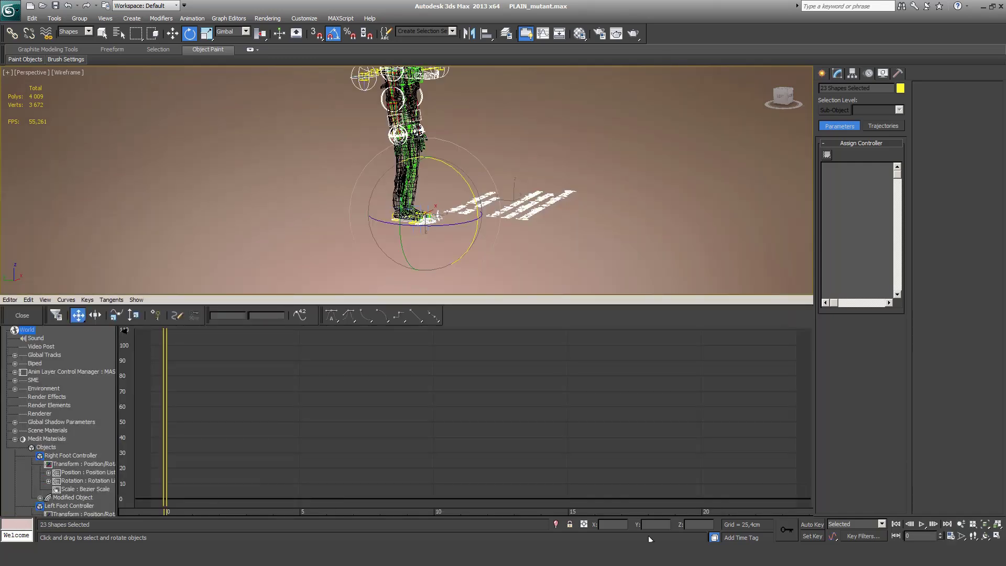
left_click(950, 536)
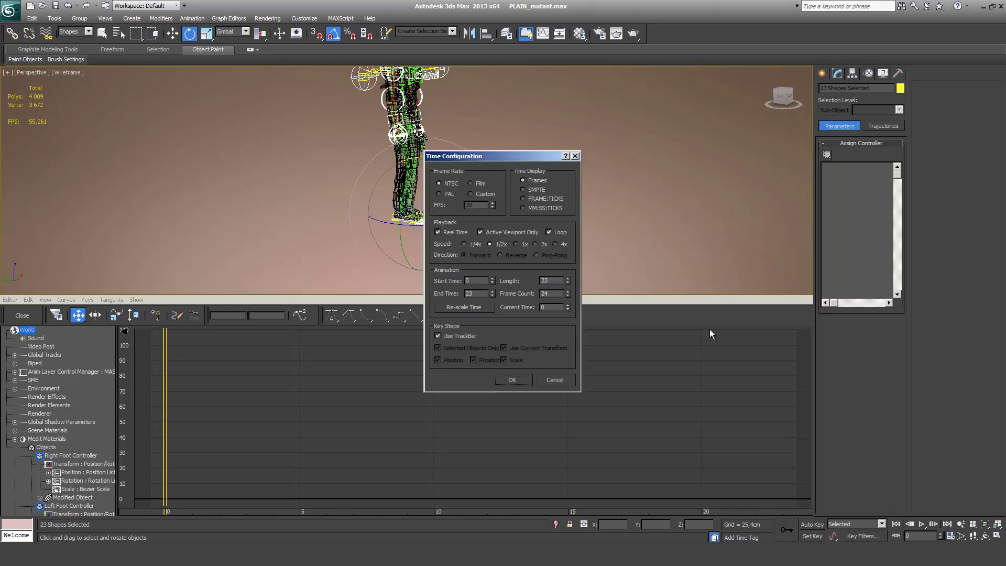
left_click(469, 291)
left_click(478, 280)
left_click(512, 380)
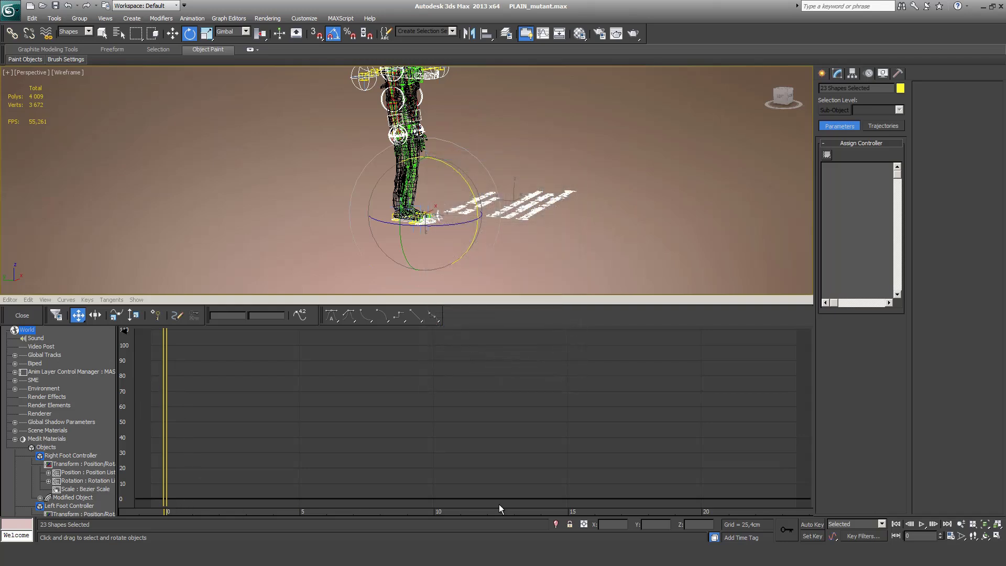
Step: Close the curve editor to scrub the timeline, and reopen it to try its current-time marker
left_click(22, 315)
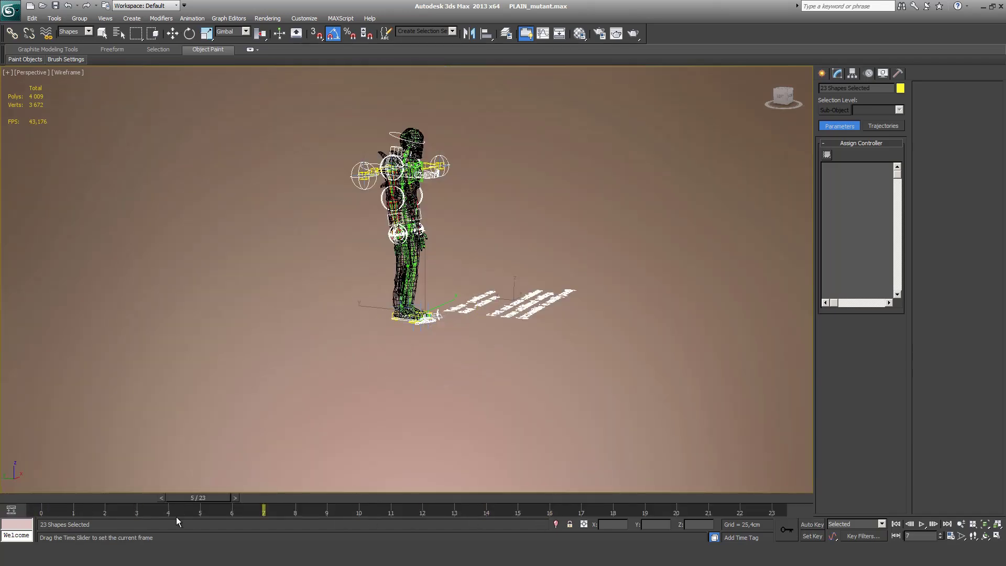
left_click(7, 514)
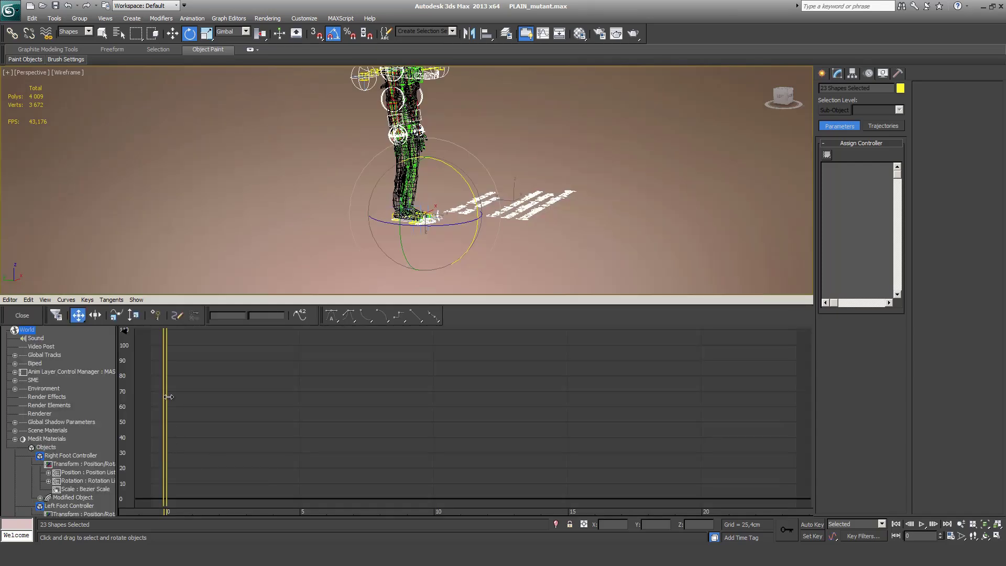
mouse_move(165, 397)
left_mouse_down()
mouse_move(549, 418)
mouse_move(118, 395)
mouse_move(157, 409)
left_mouse_up()
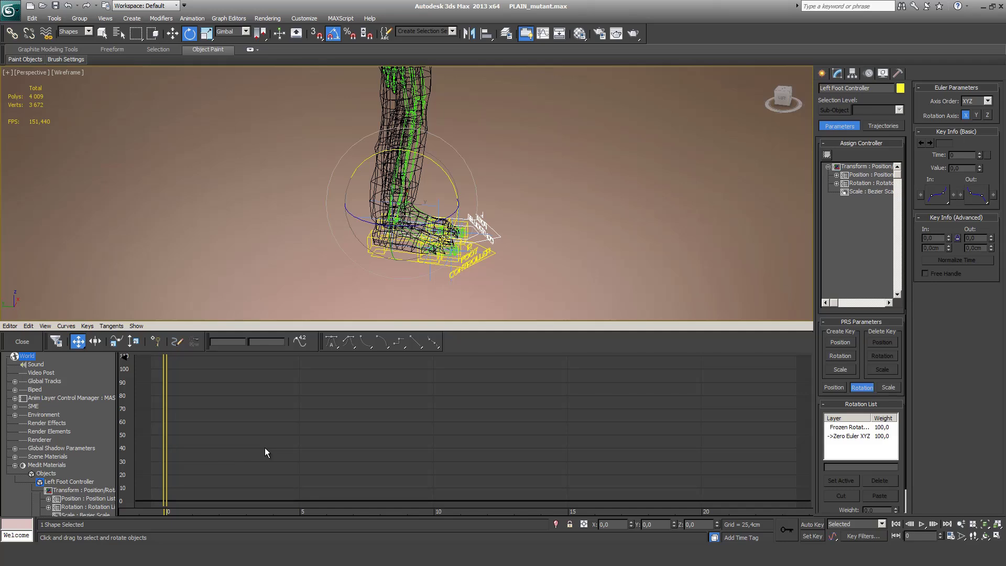
Step: Select the right foot controller and bring its transform tracks into view in the curve editor's track list
left_click(470, 262)
left_click_drag(76, 469, 79, 426)
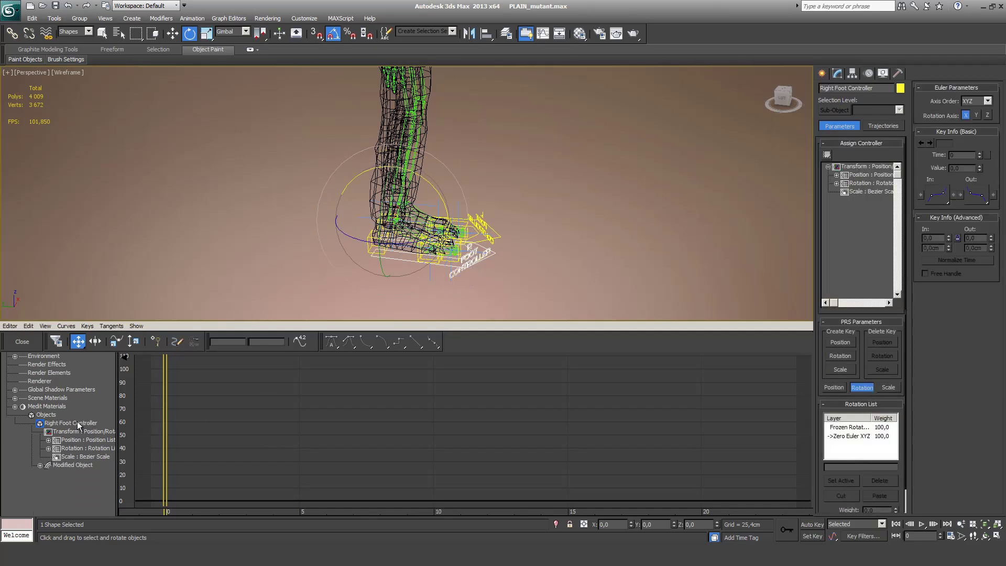
middle_click_drag(79, 426, 73, 485)
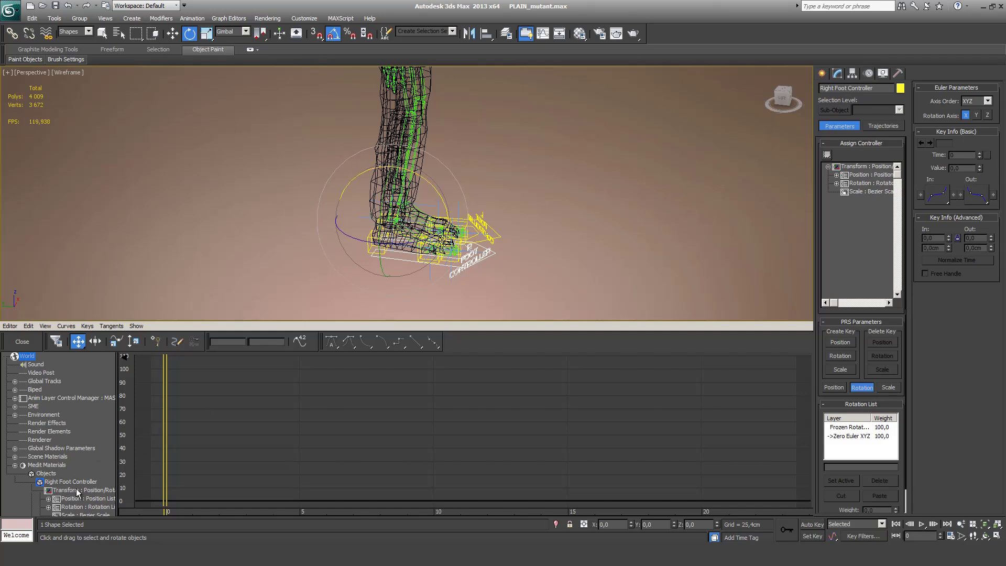
scroll(80, 490, "down", 2)
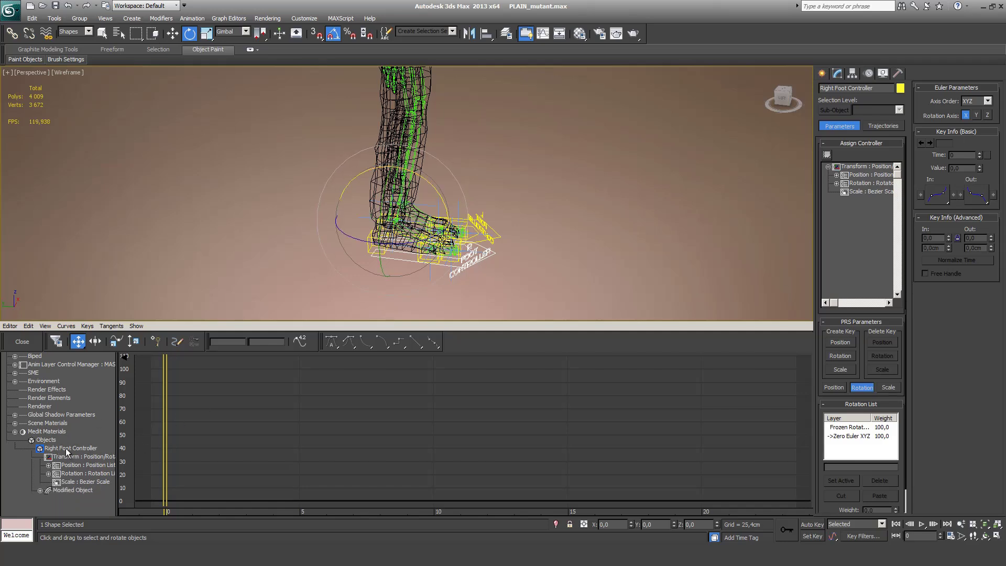
Step: Examine the right foot controller's Transform, Position, Rotation and Scale tracks and match them to its assigned controllers
left_click(67, 450)
left_click(61, 480)
left_click(63, 474)
left_click(66, 466)
left_click(68, 449)
left_click(61, 456)
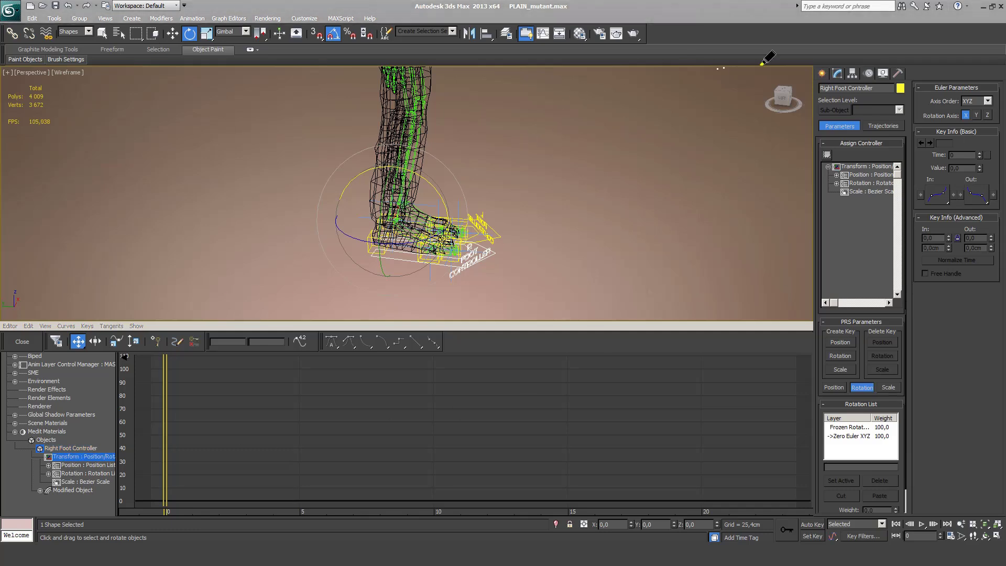
mouse_move(872, 55)
left_mouse_down()
mouse_move(871, 68)
mouse_move(872, 53)
left_mouse_up()
mouse_move(783, 168)
left_mouse_down()
mouse_move(822, 168)
mouse_move(813, 180)
mouse_move(822, 166)
left_mouse_up()
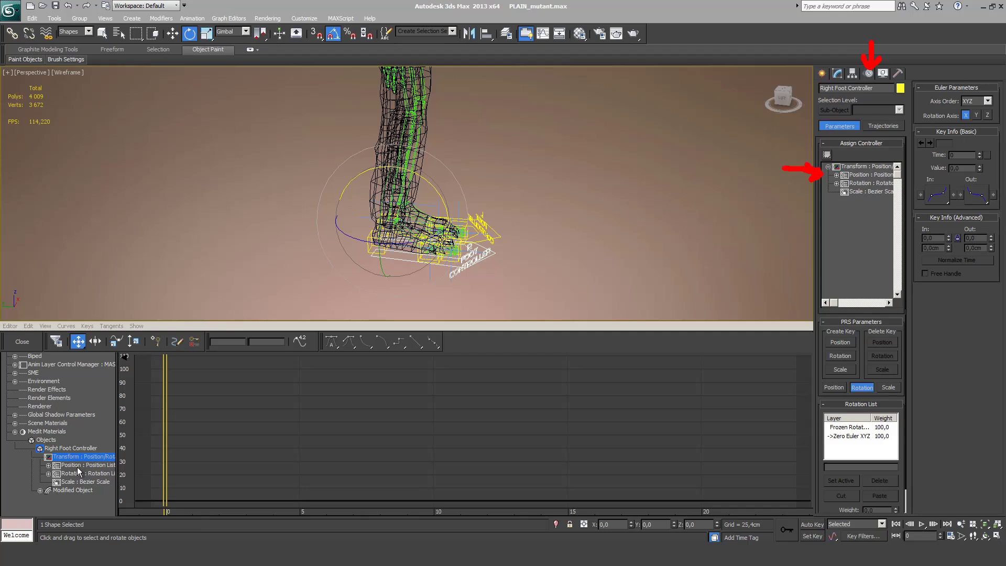
left_click(82, 483)
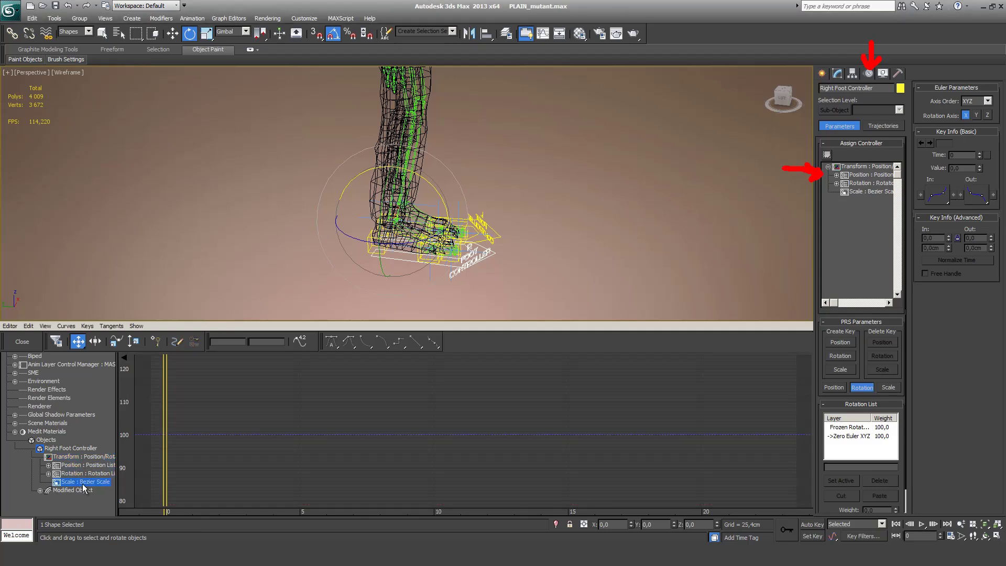
left_click(64, 460)
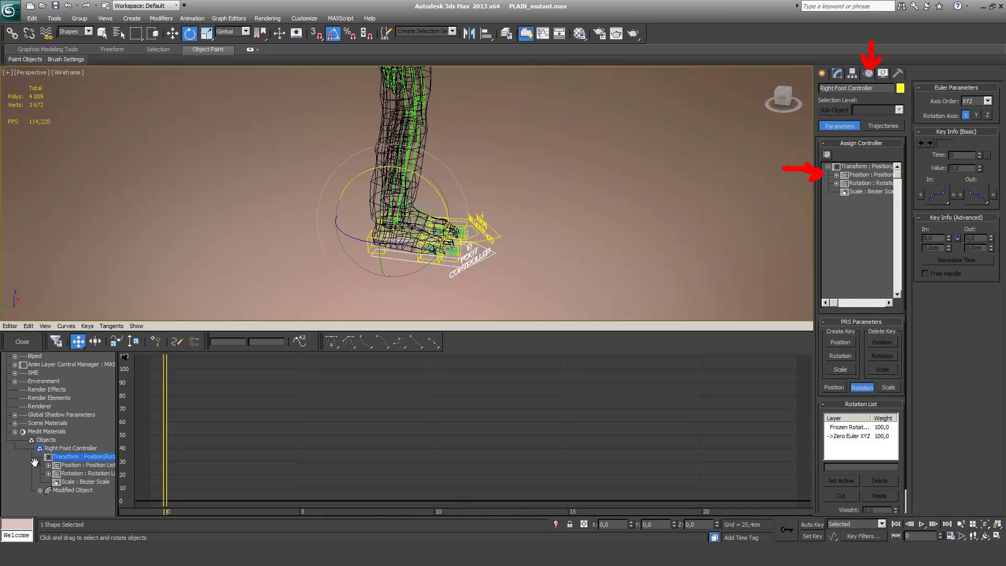
Step: Expand the right foot controller's Modified Object down to the Custom_Attributes and Heel tracks and show the sp_heel_turn curve
left_click(40, 491)
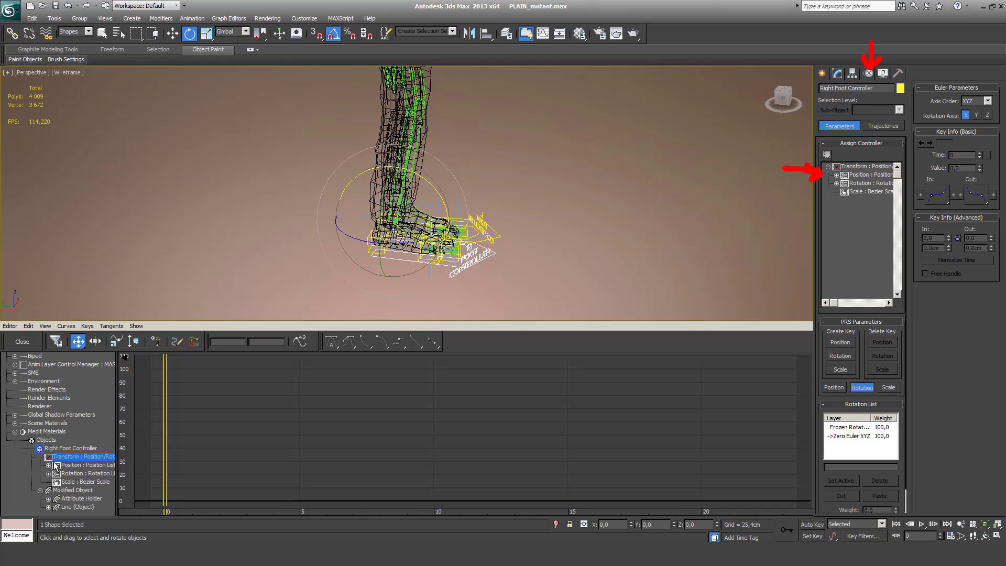
left_click(49, 499)
scroll(63, 493, "down", 1)
scroll(62, 488, "down", 2)
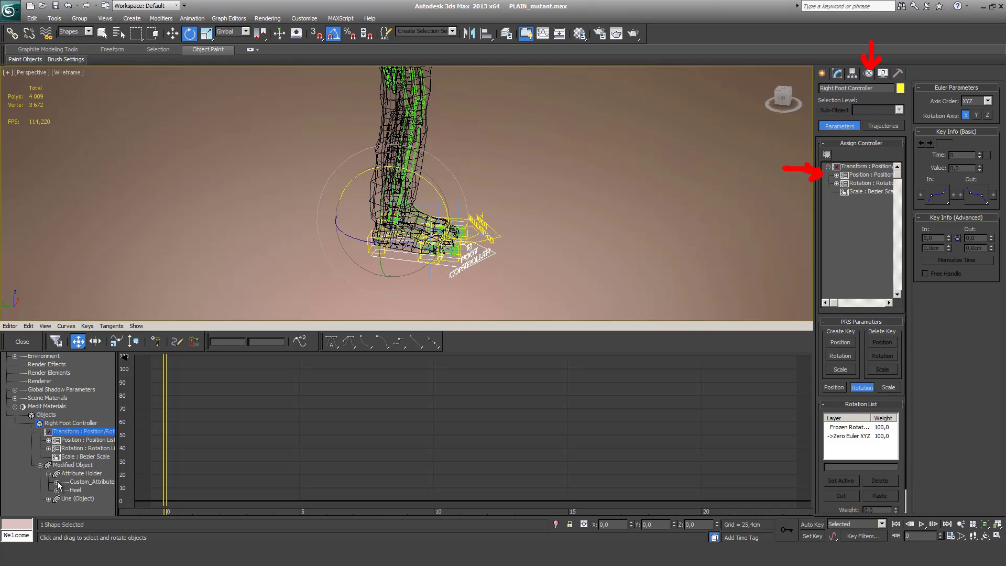
left_click(57, 483)
scroll(50, 467, "down", 3)
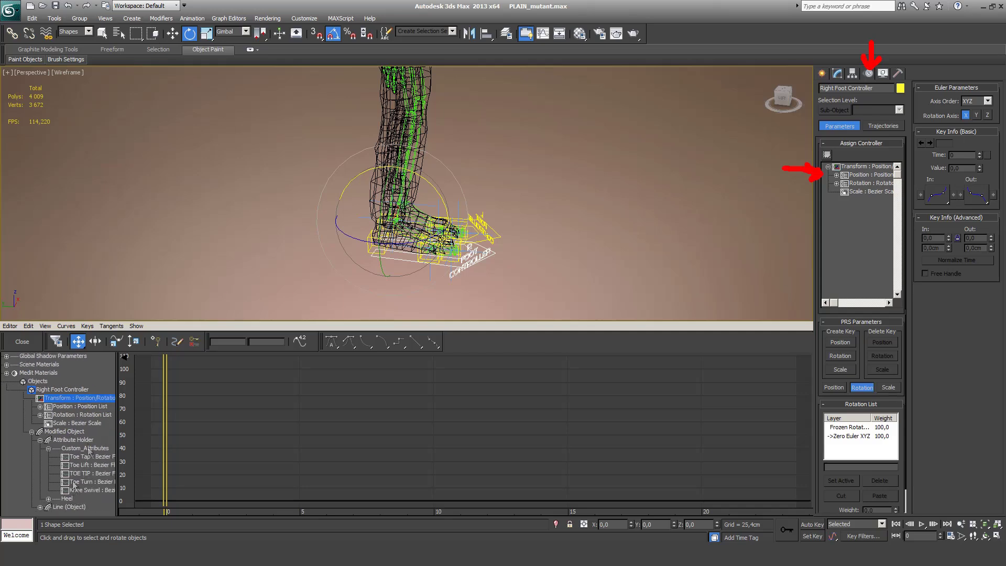
scroll(71, 493, "down", 2)
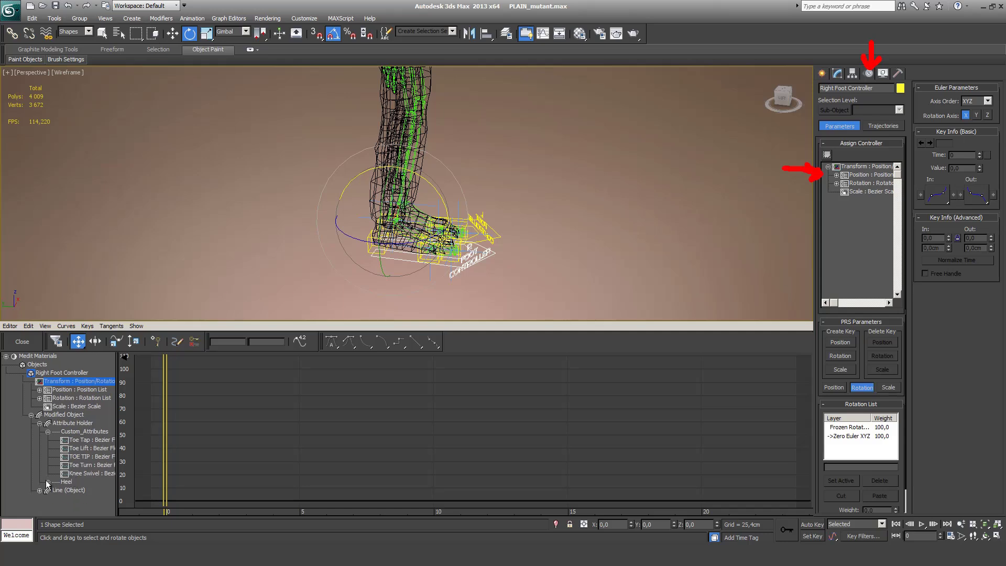
left_click(47, 481)
left_click(82, 499)
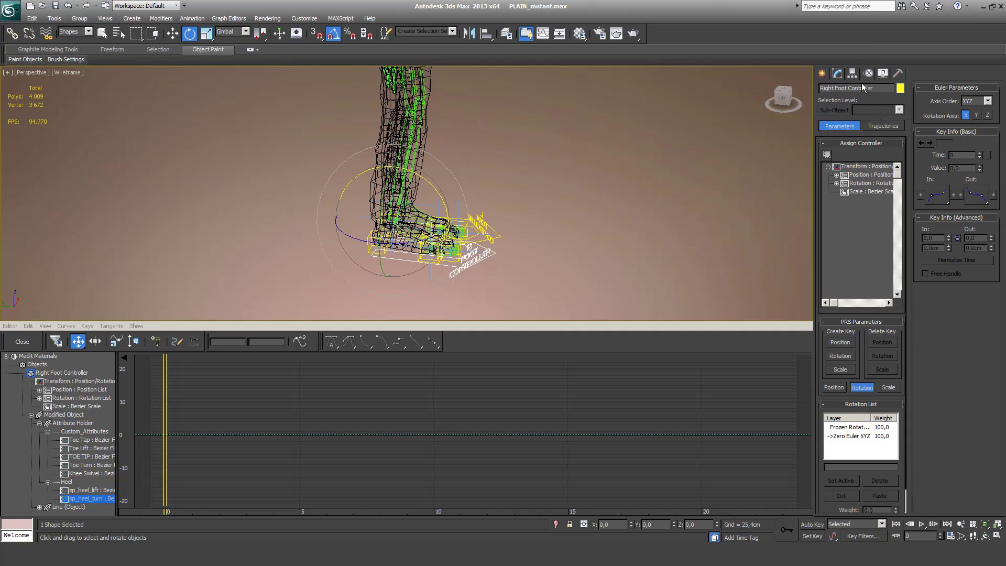
Step: Show the right foot controller's modifier parameters and compare its Custom Attributes and Heel Attributes with the tracks in the curve editor
left_click(839, 74)
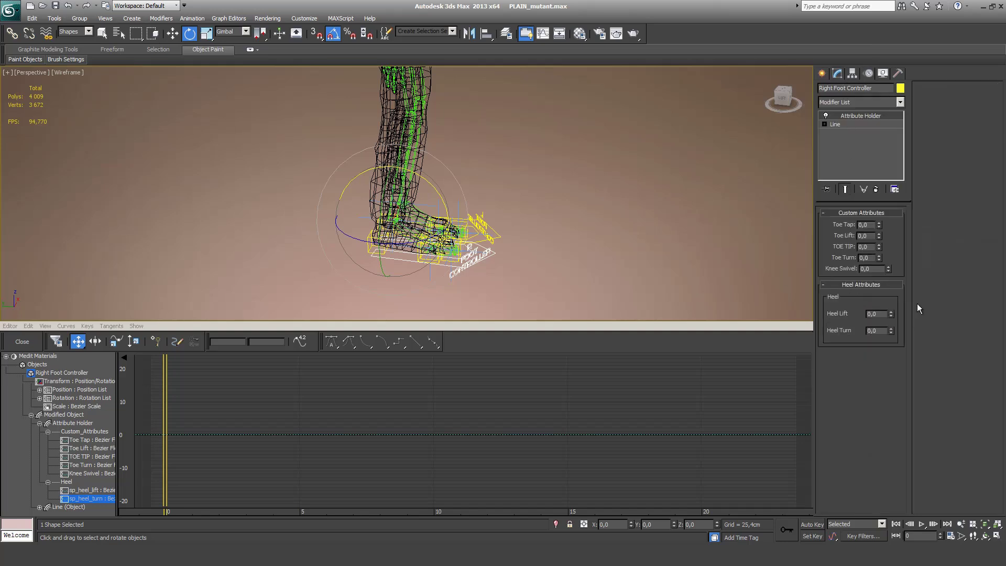
key("ctrl+shift+d")
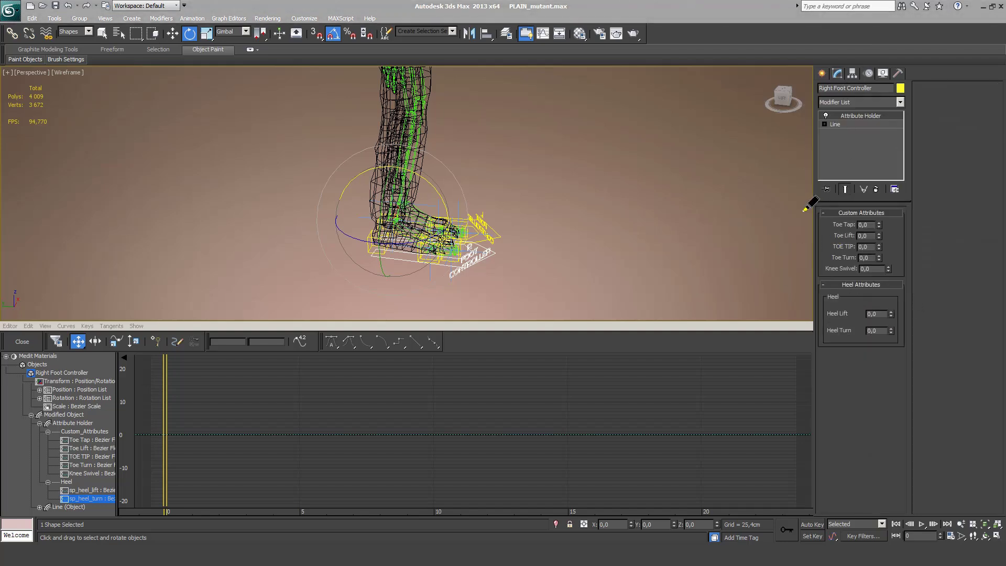
mouse_move(806, 212)
left_mouse_down()
mouse_move(832, 213)
mouse_move(811, 243)
mouse_move(817, 260)
mouse_move(831, 229)
left_mouse_up()
mouse_move(47, 433)
left_mouse_down()
mouse_move(60, 434)
mouse_move(79, 473)
mouse_move(109, 444)
left_mouse_up()
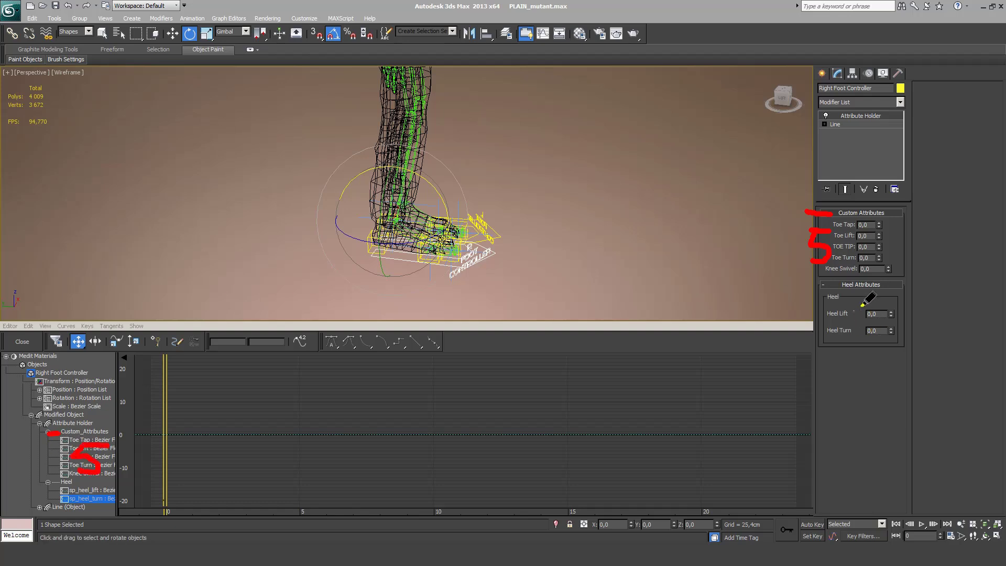
left_click_drag(813, 285, 837, 287)
left_click_drag(55, 481, 67, 482)
left_click_drag(78, 490, 109, 505)
left_click_drag(871, 317, 892, 336)
key("Escape")
Step: Select the right and left arm FK controls and freeze their lowered pose as the new zero pose
mouse_move(482, 147)
middle_mouse_down()
mouse_move(479, 261)
mouse_move(480, 230)
mouse_move(422, 196)
middle_mouse_up()
left_click(402, 149)
middle_click_drag(525, 148, 506, 147, "alt")
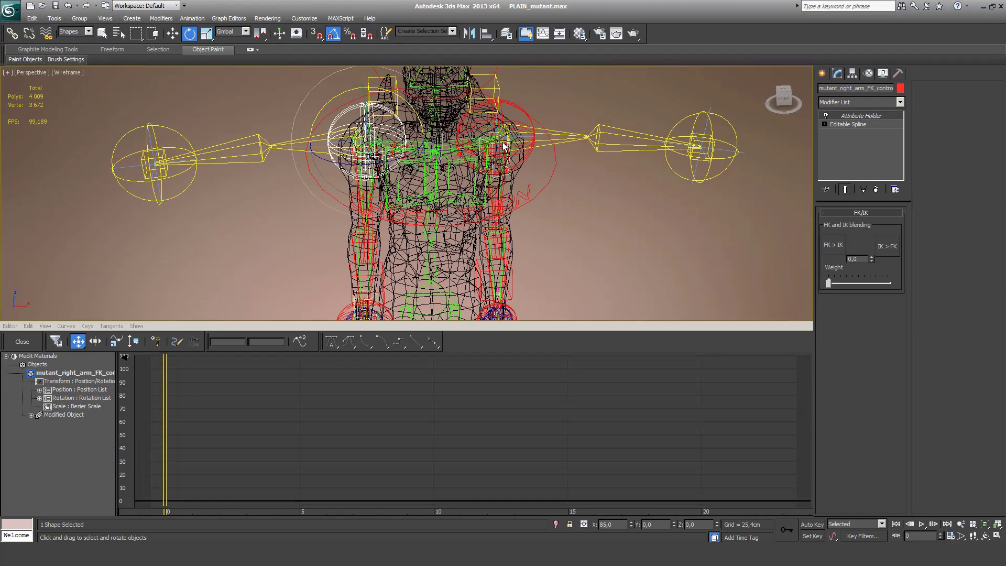
left_click(532, 155, "ctrl")
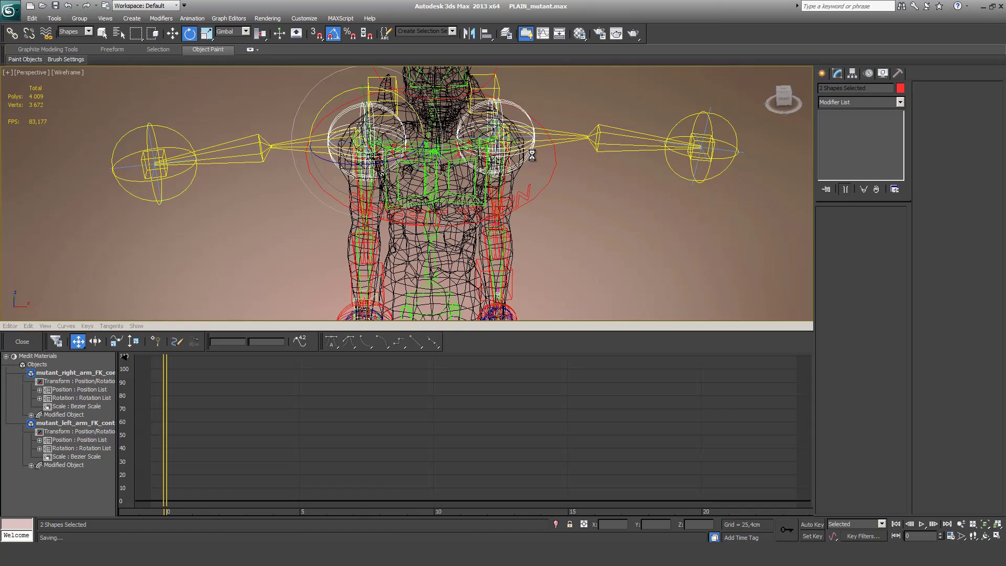
right_click(278, 188, "alt")
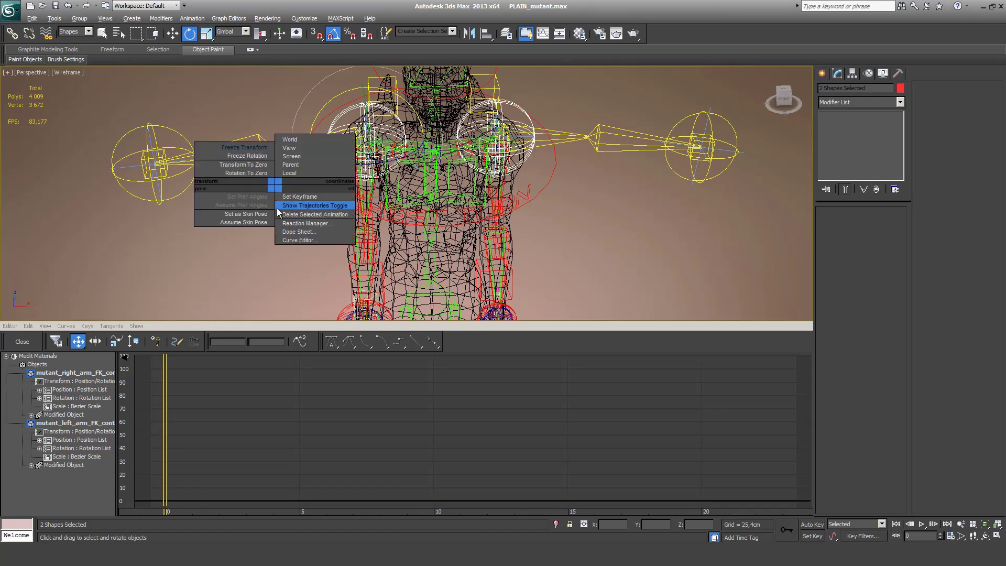
left_click(258, 151)
left_click(556, 331)
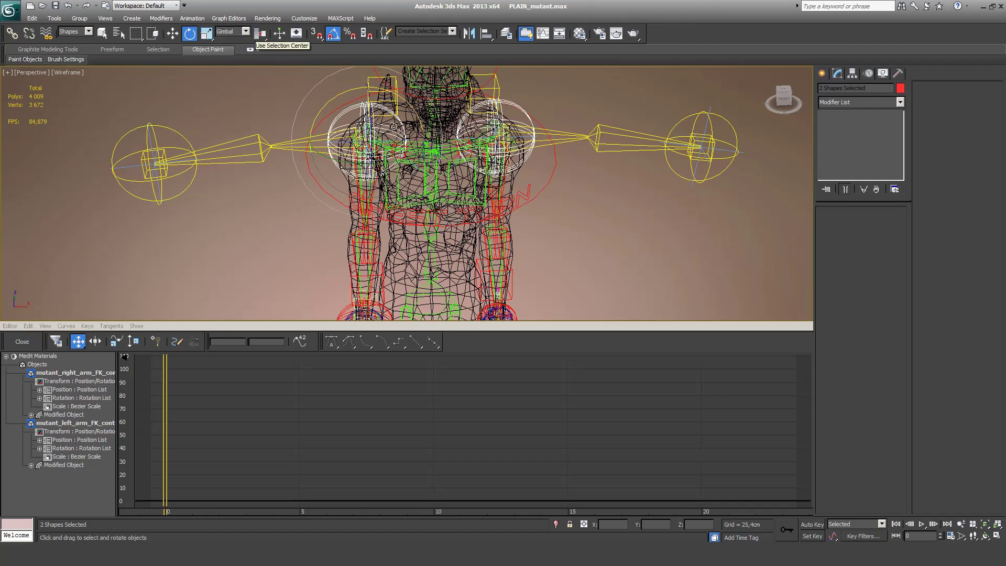
Step: Select the right and left arm FK controls in turn and try rotating each from its frozen pose
left_click(345, 131)
middle_click_drag(345, 131, 378, 160, "alt")
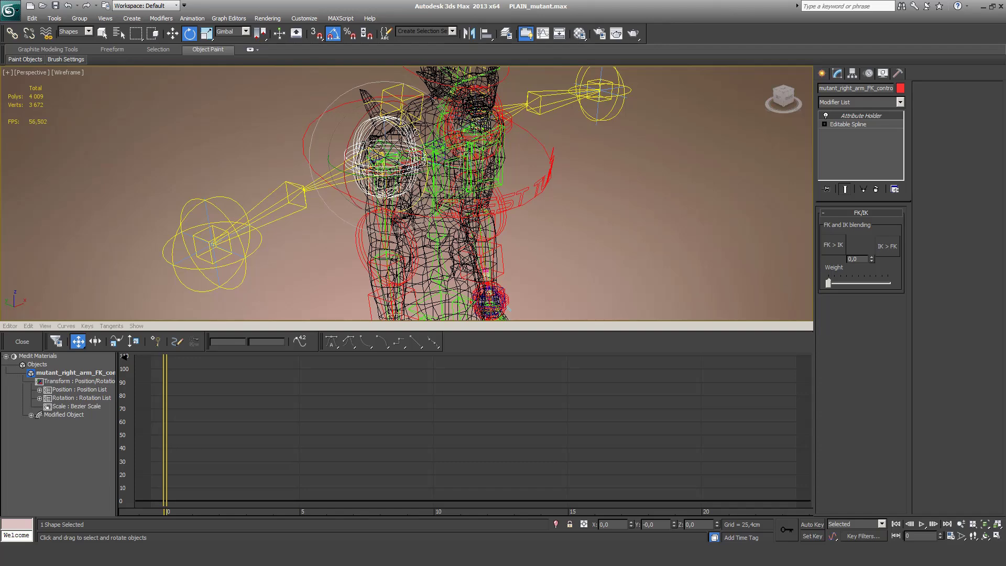
mouse_move(419, 135)
left_mouse_down()
mouse_move(422, 86)
mouse_move(425, 140)
left_mouse_up()
left_click(516, 126)
left_click_drag(521, 132, 519, 112)
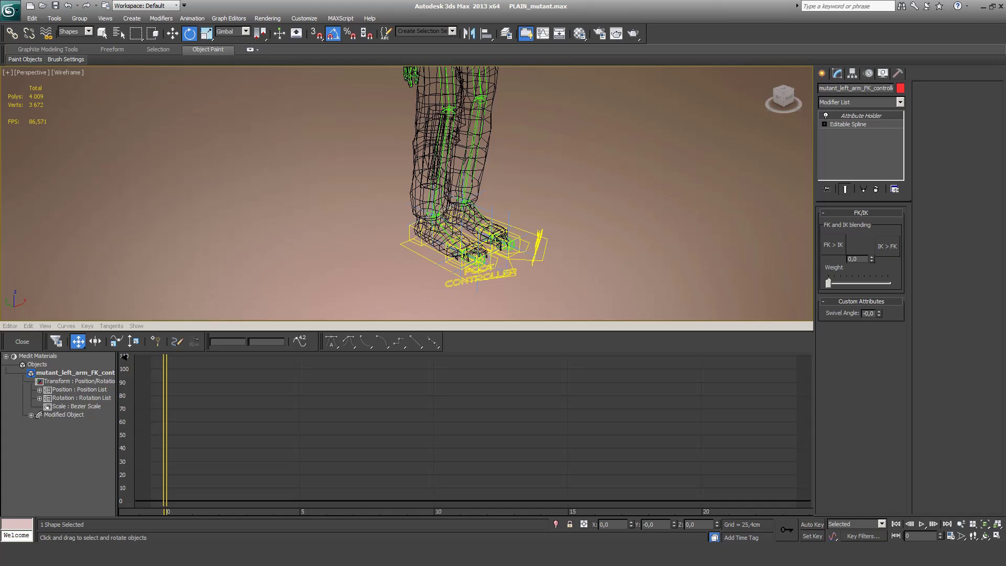
Step: Select the right foot controller and set the Move tool's reference coordinate system to Gimbal
middle_click_drag(377, 231, 421, 206, "alt")
left_click(543, 293)
middle_click_drag(543, 292, 504, 273, "alt")
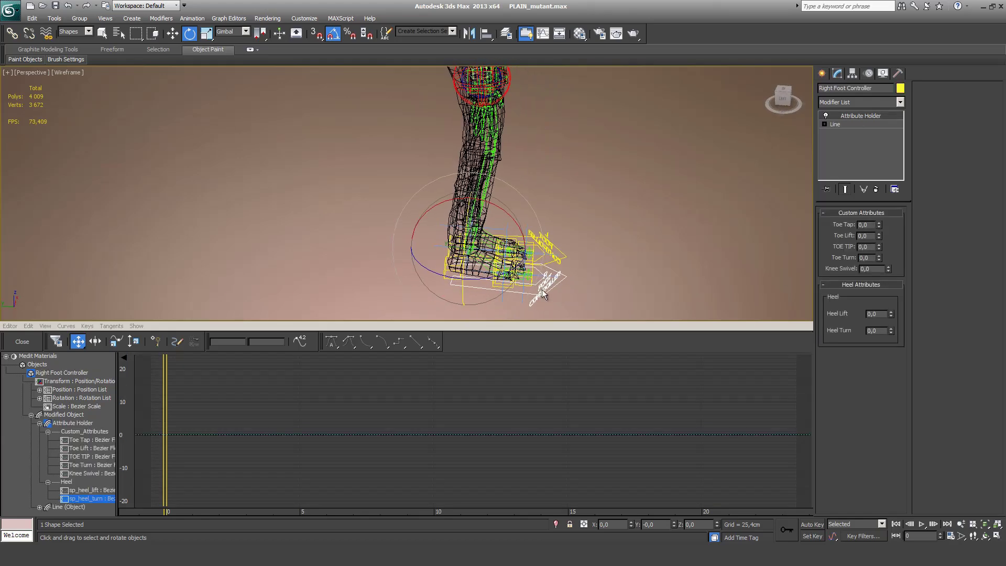
key("w")
left_click(235, 32)
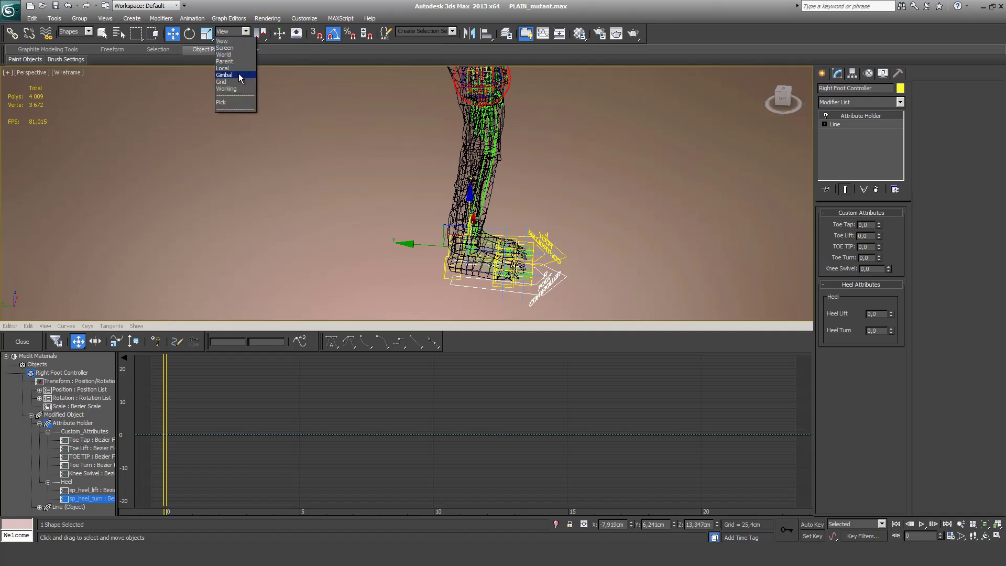
left_click(239, 75)
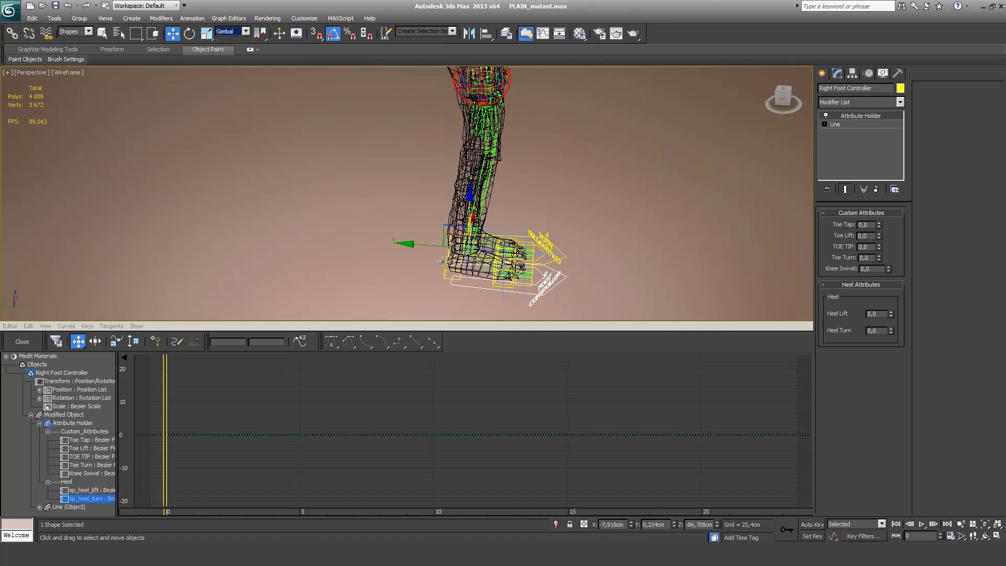
Step: Try moving the right foot controller backwards along its Y axis, and undo the moves
mouse_move(420, 245)
left_mouse_down()
mouse_move(377, 243)
mouse_move(416, 244)
left_mouse_up()
left_click_drag(410, 243, 419, 233)
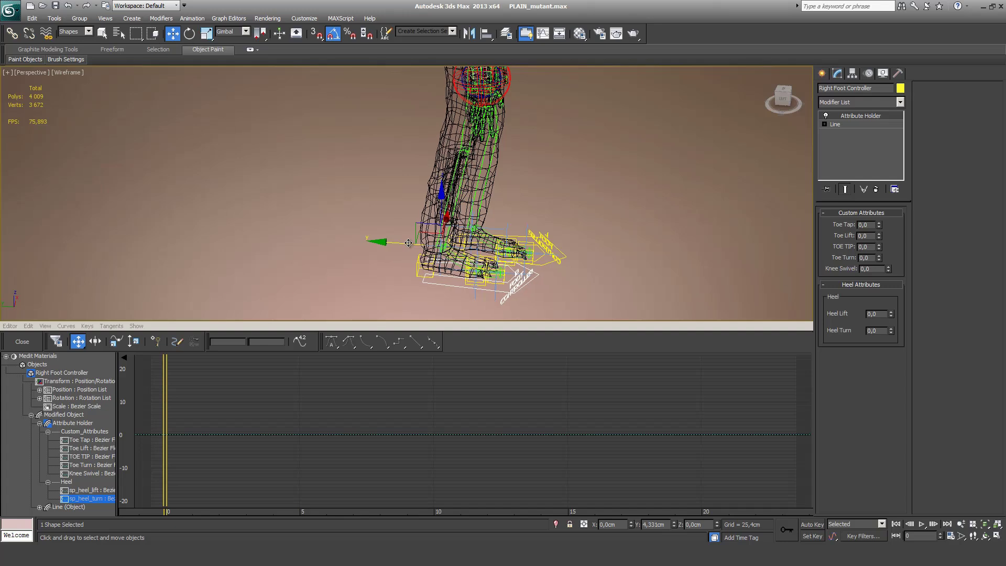
key("ctrl+z")
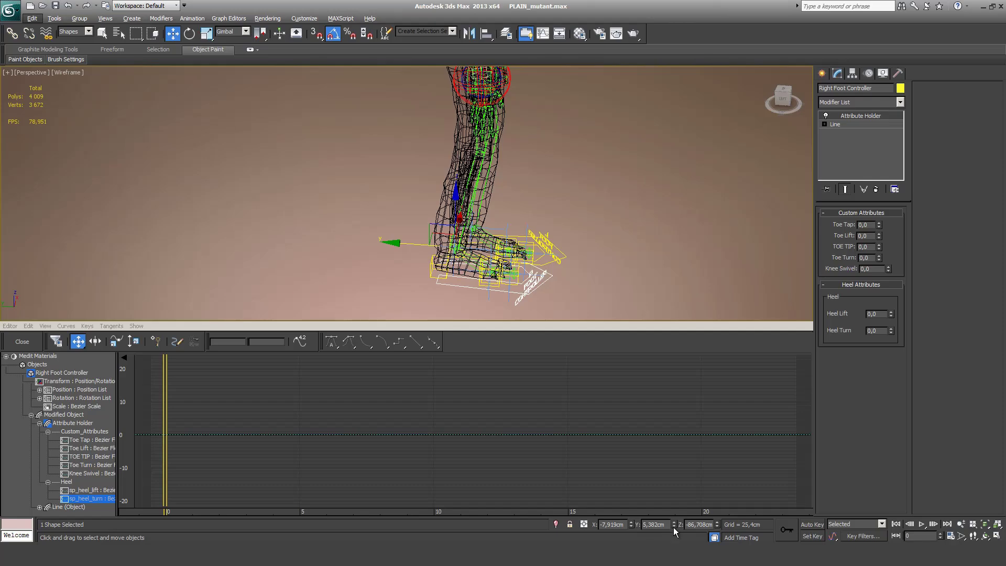
left_click_drag(674, 524, 744, 222)
key("ctrl+z")
Step: Turn the viewport to an orthographic left side view of the mutant
middle_click_drag(744, 222, 569, 199, "alt")
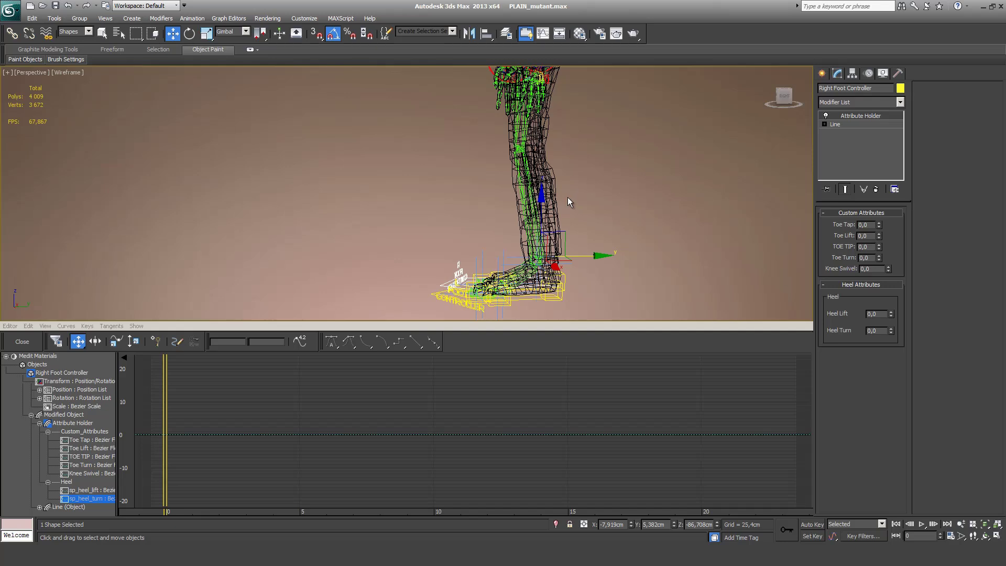
key("shift+z")
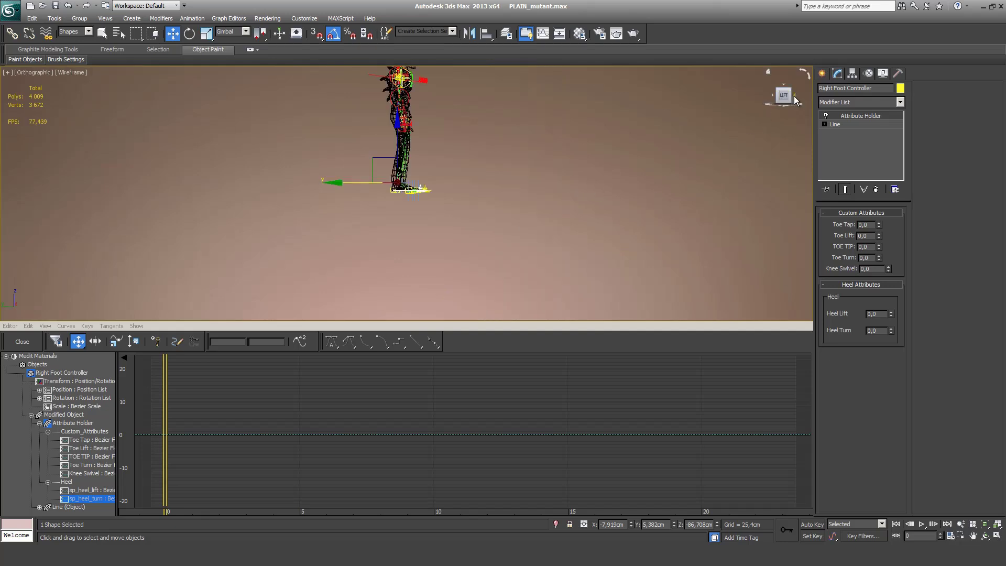
Step: Turn the orthographic view from the mutant's left side to its right side and frame the legs and feet
left_click(794, 100)
left_click(794, 100)
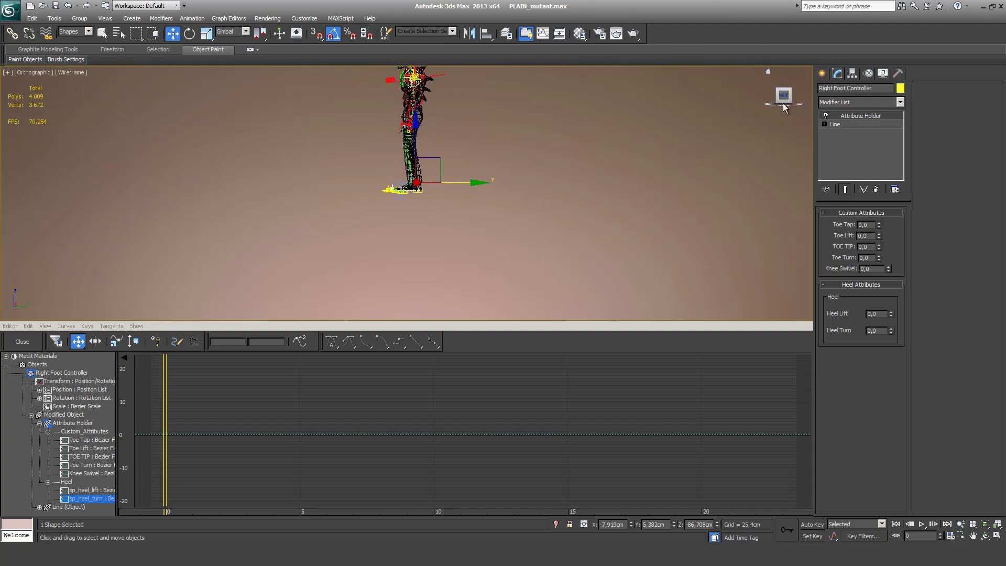
scroll(385, 132, "up", 5)
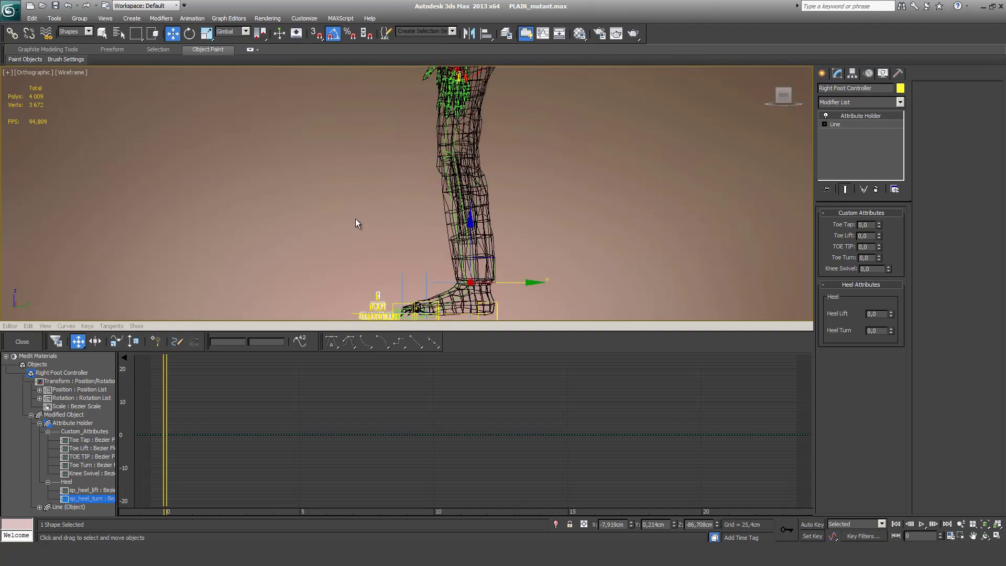
Step: Select the Right Foot Controller track in the curve editor, turn on Auto Key and go to frame 12
left_click(58, 373)
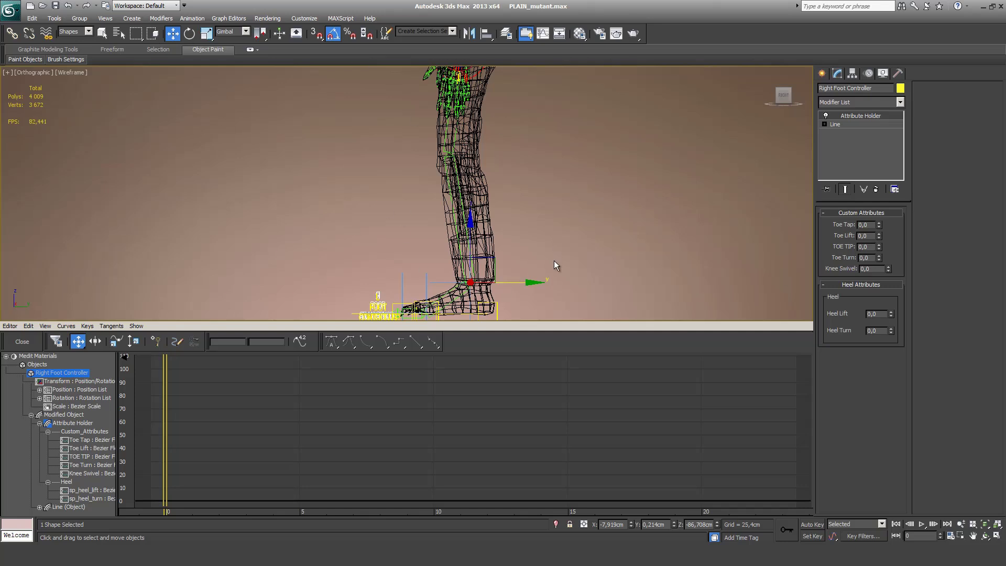
left_click(819, 524)
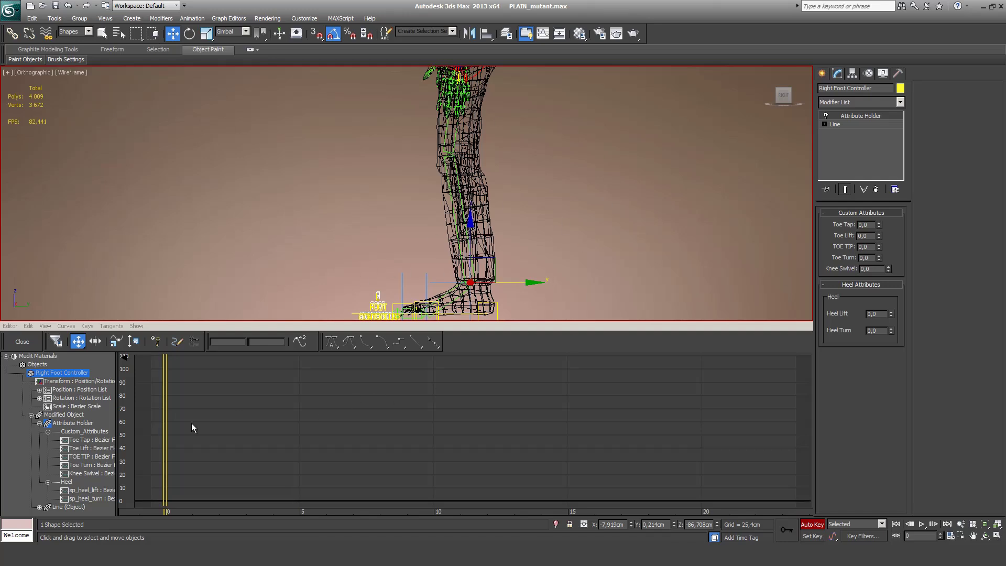
mouse_move(168, 437)
left_mouse_down()
mouse_move(469, 417)
mouse_move(491, 412)
mouse_move(426, 398)
mouse_move(474, 394)
mouse_move(490, 378)
left_mouse_up()
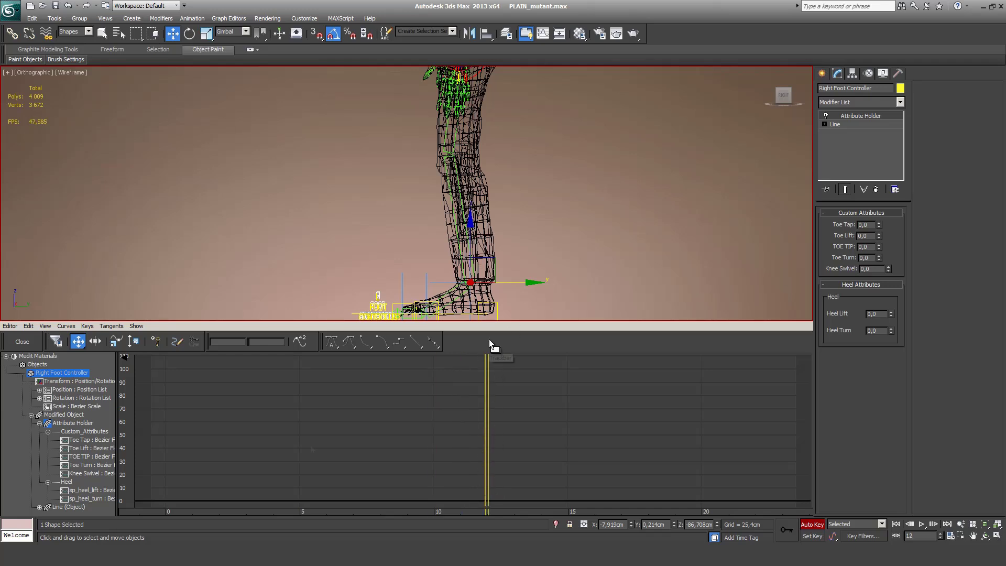
left_click(22, 342)
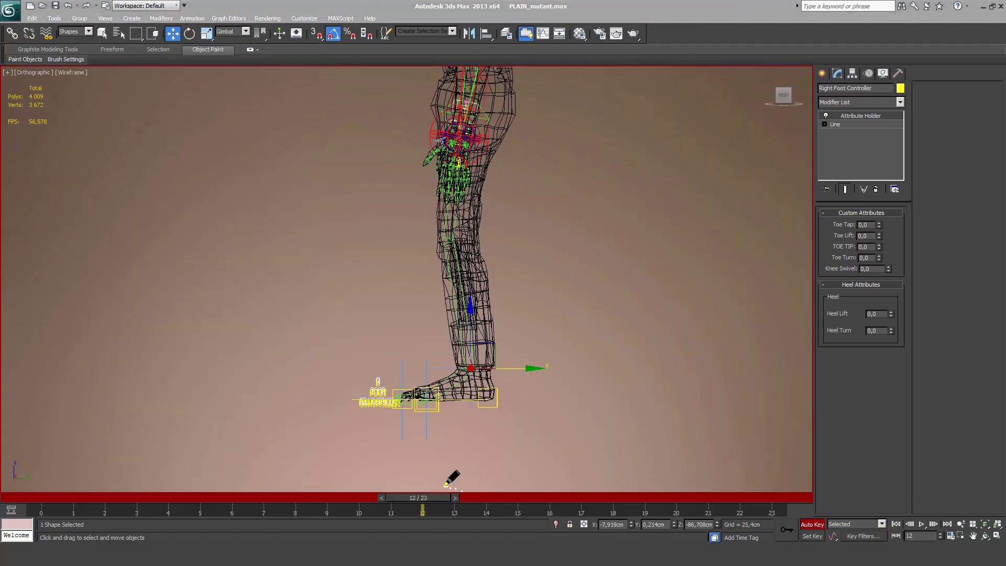
left_click_drag(426, 468, 423, 492)
left_click(69, 492)
left_click(134, 489)
left_click(178, 487)
left_click(203, 494)
left_click(234, 489)
left_click(266, 488)
left_click(300, 484)
left_click(330, 488)
left_click(353, 485)
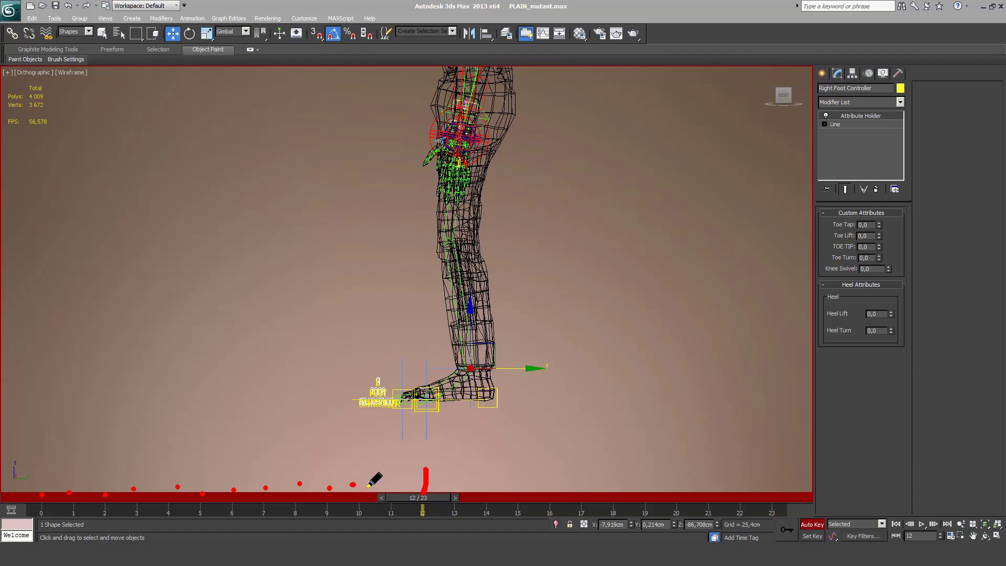
left_click(394, 490)
left_click(484, 493)
left_click(509, 493)
left_click(546, 493)
left_click(579, 492)
left_click(609, 491)
left_click(646, 483)
left_click(676, 488)
left_click(706, 492)
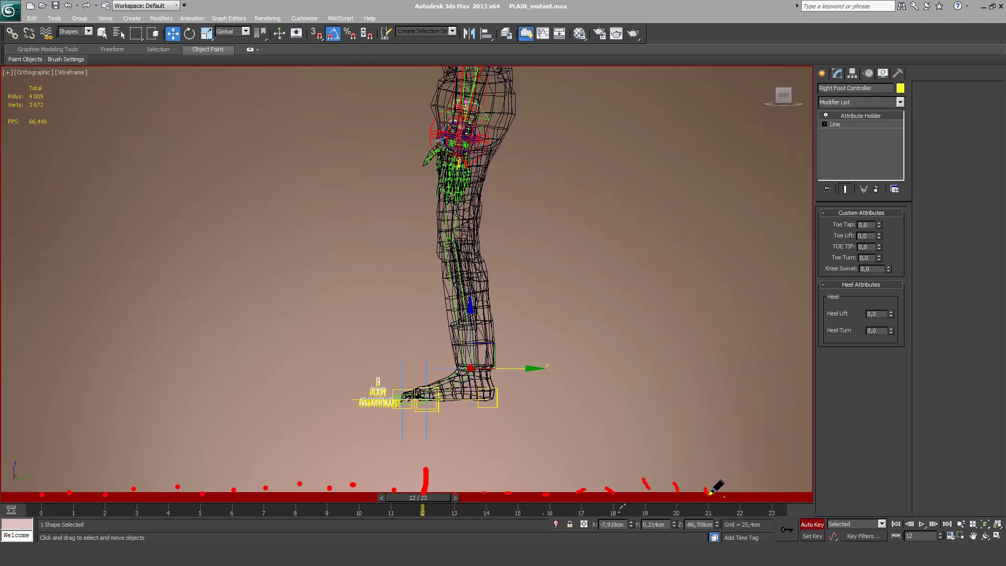
left_click(739, 485)
left_click(773, 482)
left_click_drag(803, 476, 803, 489)
left_click(11, 510)
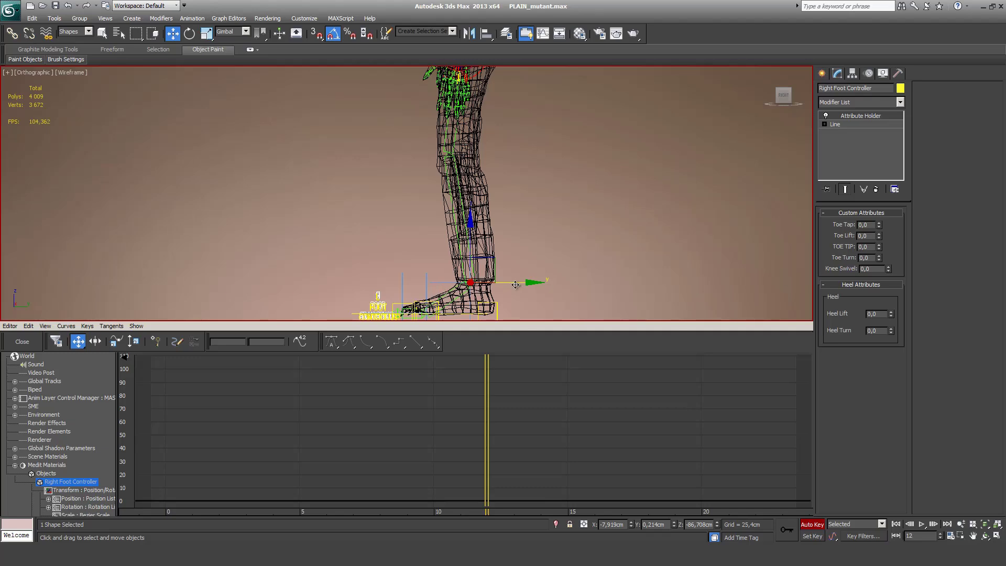
Step: At frame 12, move the right foot controller backwards along Y to about 48.4 cm and the left one forwards to about -27.4 cm
left_click_drag(515, 285, 671, 265)
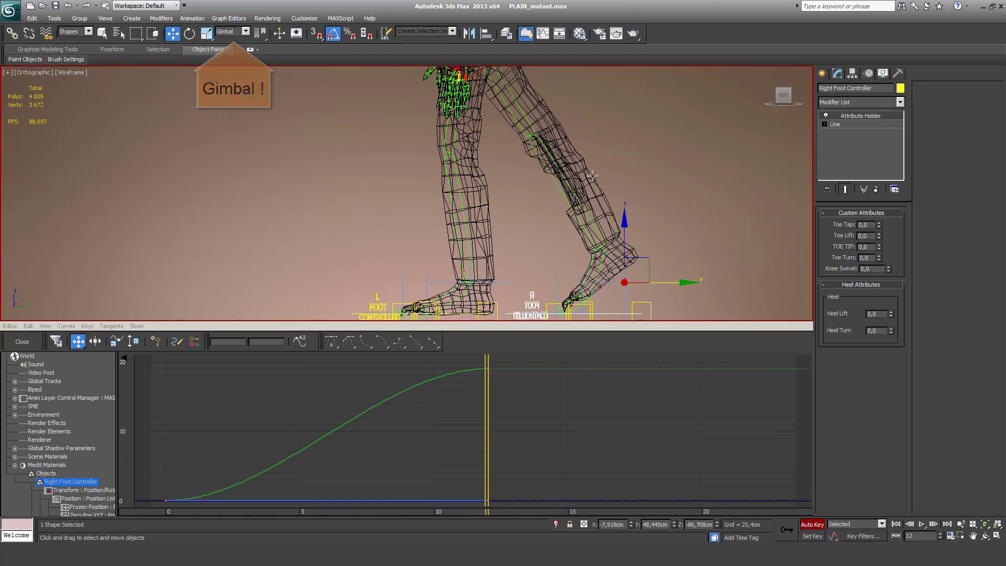
scroll(593, 176, "down", 4)
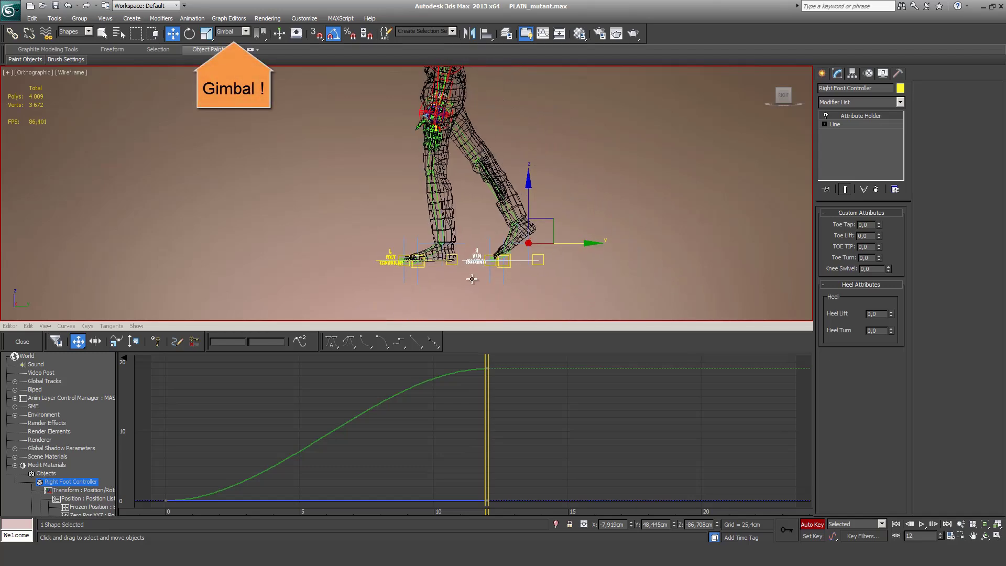
left_click(429, 260)
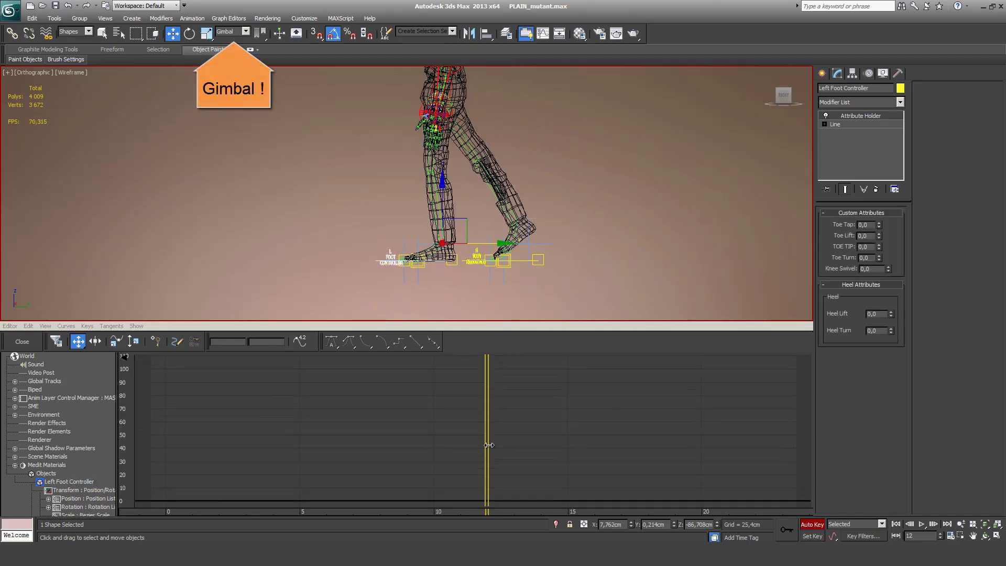
left_click_drag(482, 242, 434, 241)
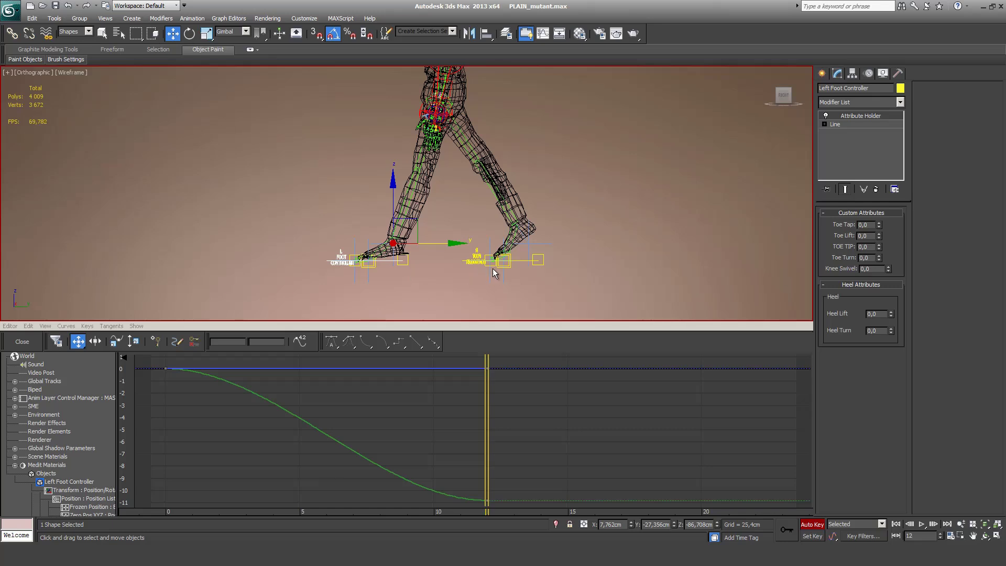
Step: Select both foot controllers and show only their Y Position curves in the curve editor
left_click(518, 261, "ctrl")
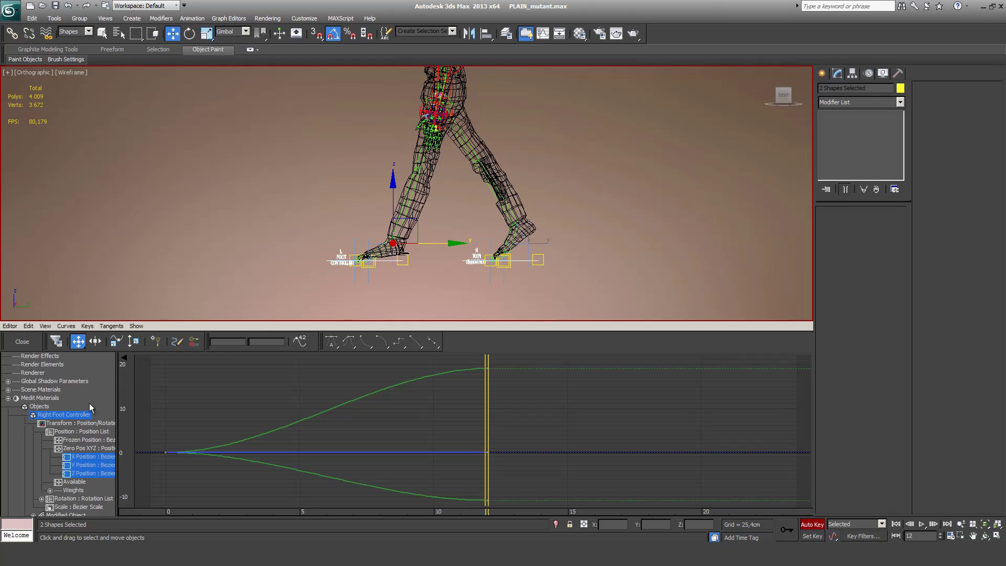
middle_click_drag(90, 474, 86, 407)
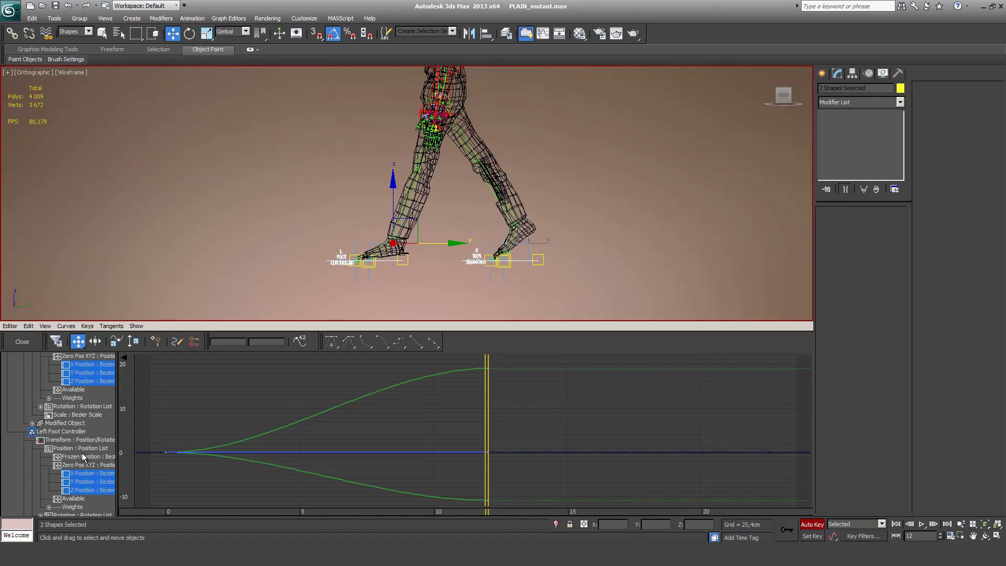
left_click(80, 483)
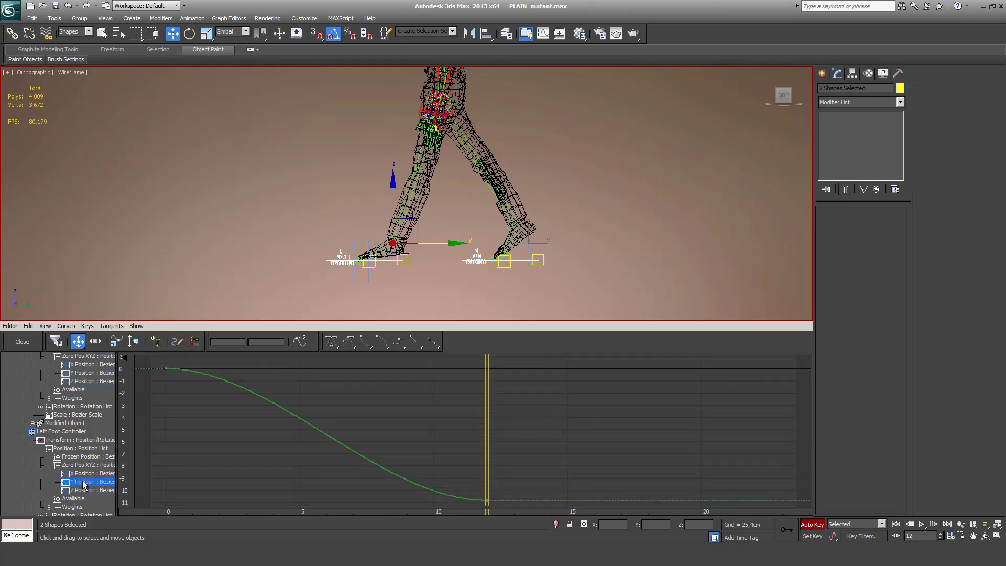
scroll(66, 393, "up", 3)
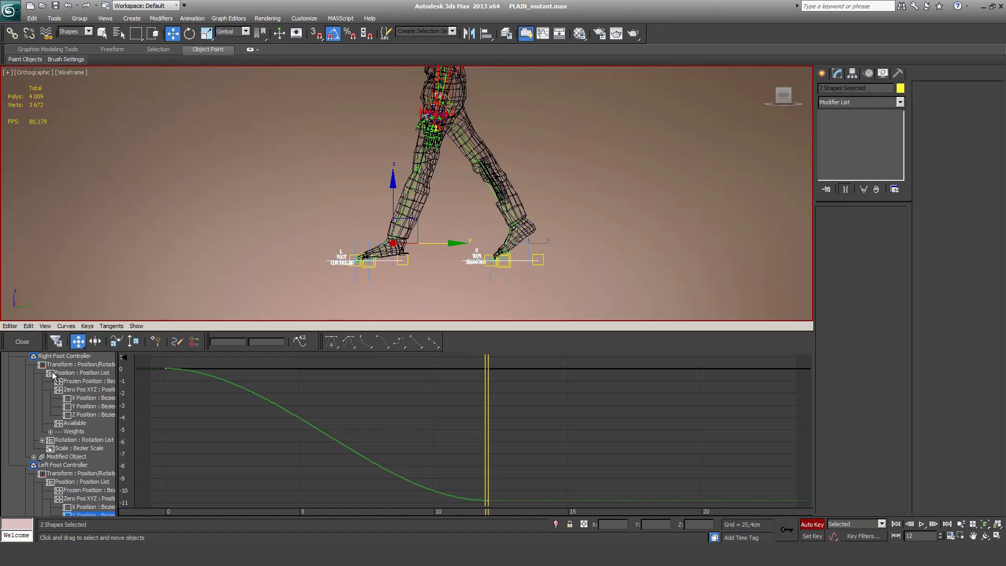
left_click(80, 407, "ctrl")
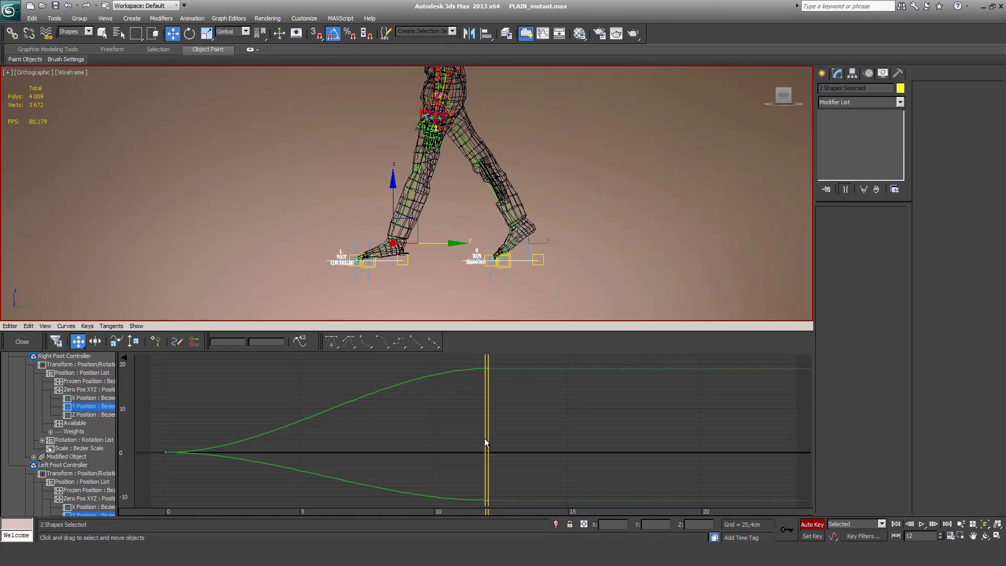
left_click_drag(485, 439, 481, 406)
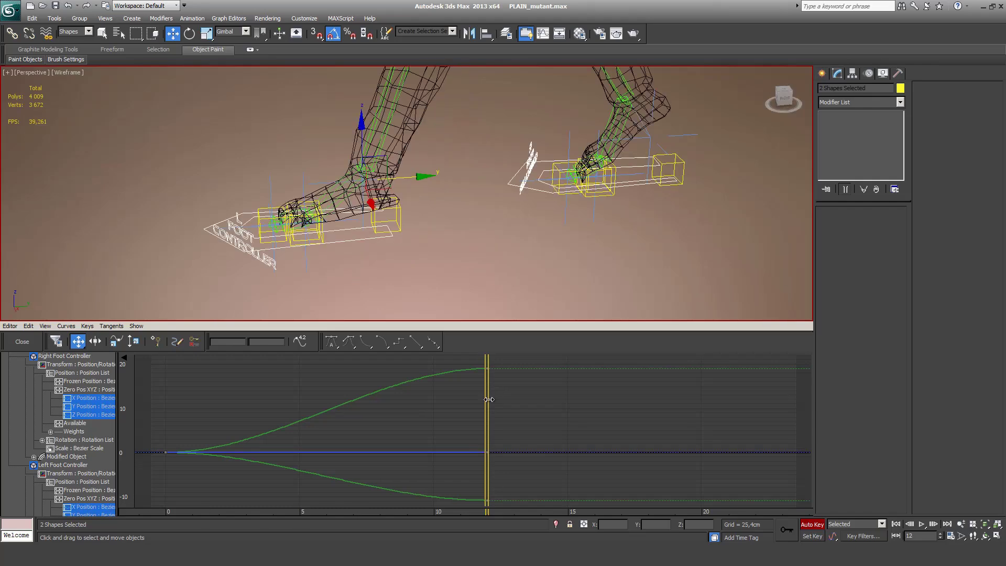
mouse_move(489, 399)
left_mouse_down()
mouse_move(361, 415)
mouse_move(168, 413)
mouse_move(482, 394)
left_mouse_up()
Step: Copy the value of the right foot controller's Y Position key at frame 12
left_click(522, 188)
left_click(486, 370)
right_click(485, 370)
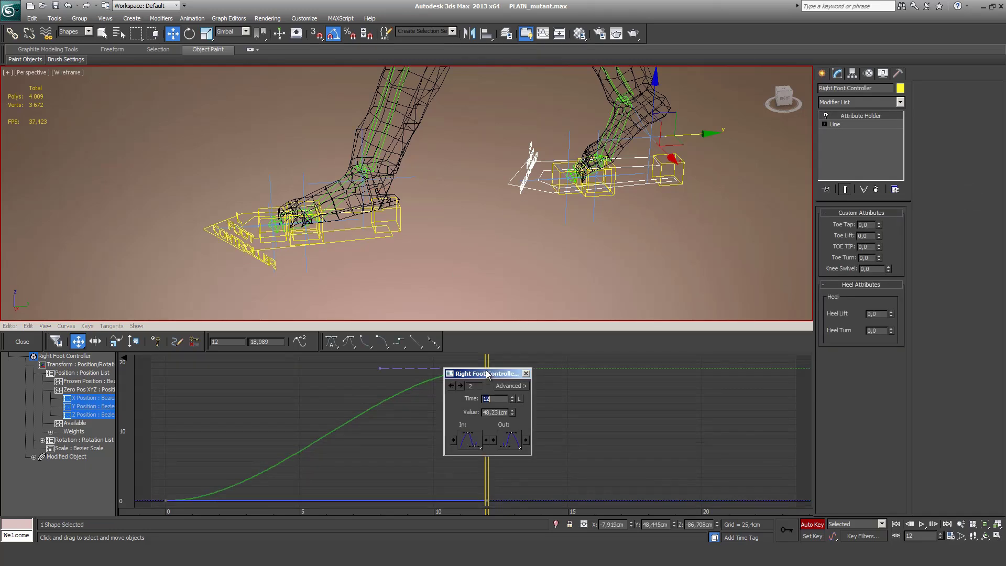
double_click(493, 412)
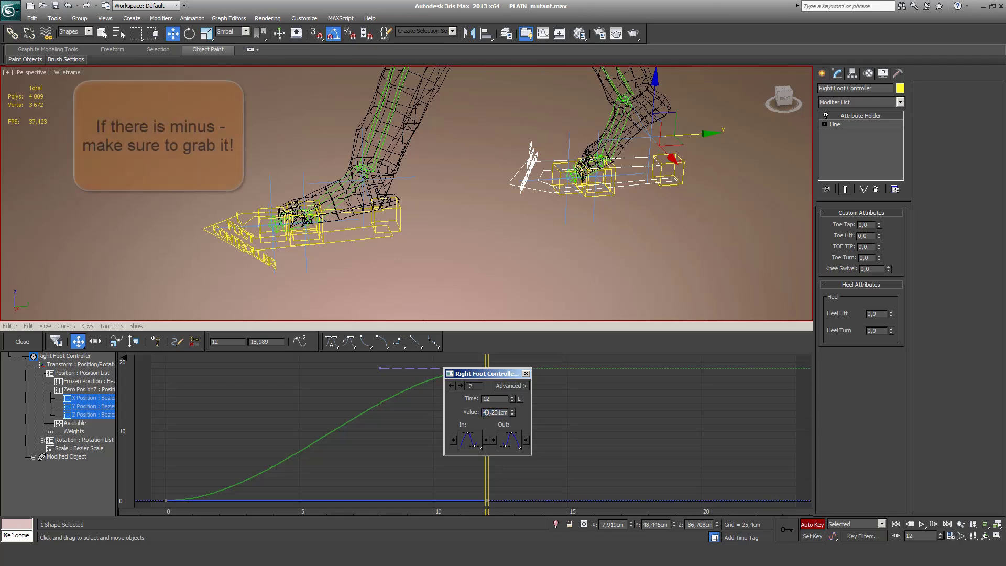
left_click(526, 374)
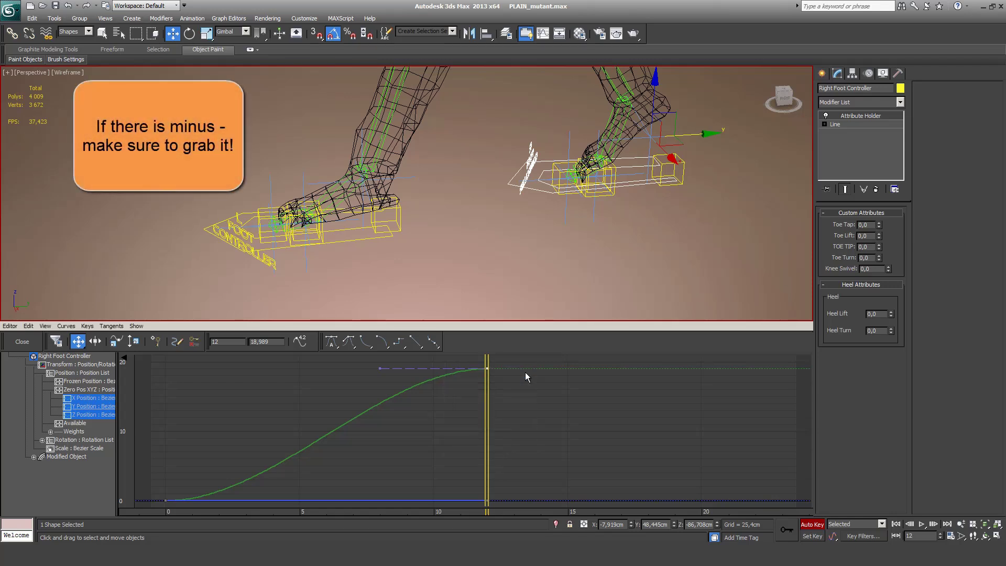
Step: Set the left foot controller's Y Position key at frame 0 to 48,231cm
left_click(361, 240)
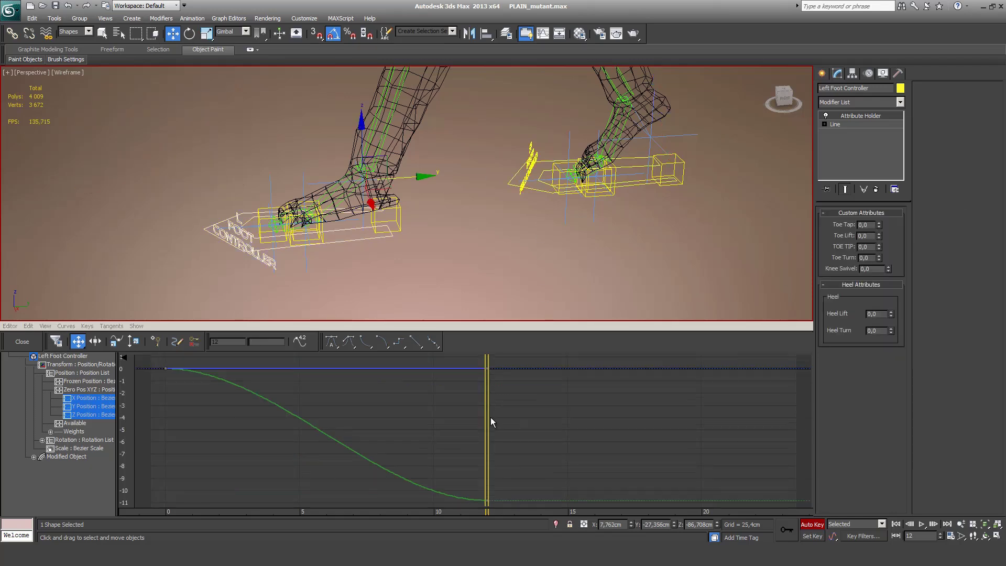
left_click_drag(491, 417, 163, 414)
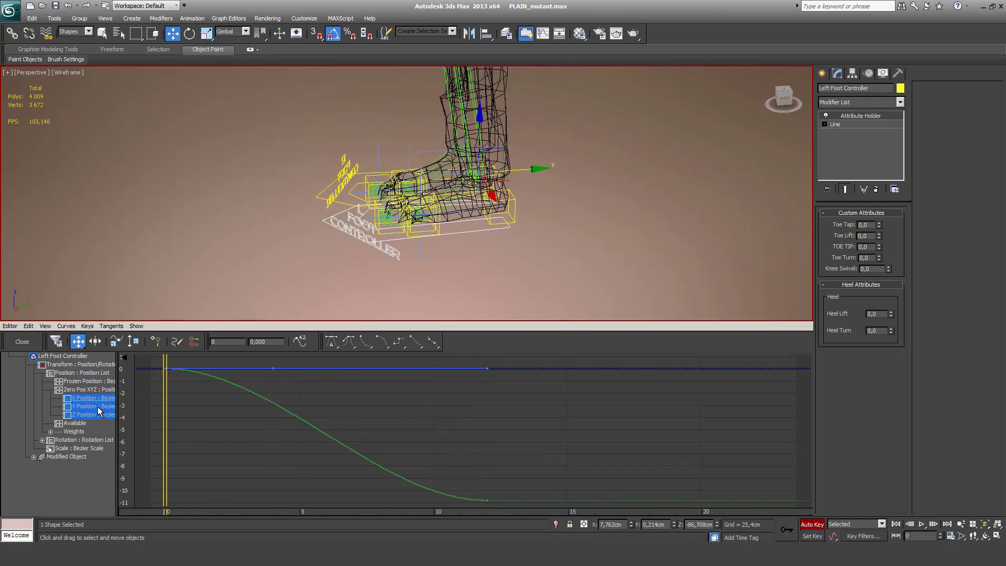
left_click(99, 406)
right_click(166, 369)
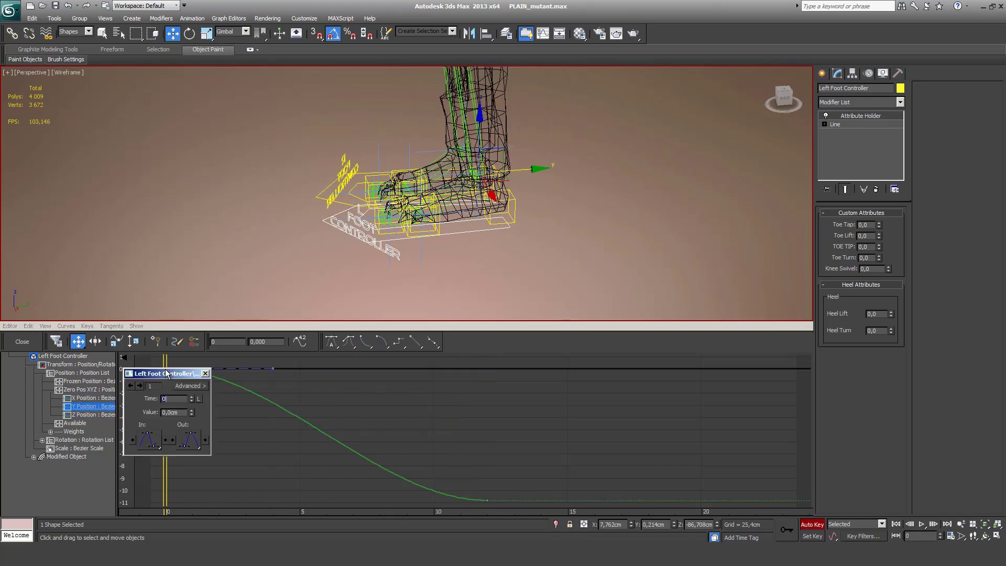
left_click_drag(188, 413, 118, 394)
type("-48,231cm")
key("Return")
Step: Go to frame 12 and copy the value of the left foot controller's Y Position key there
left_click(488, 500)
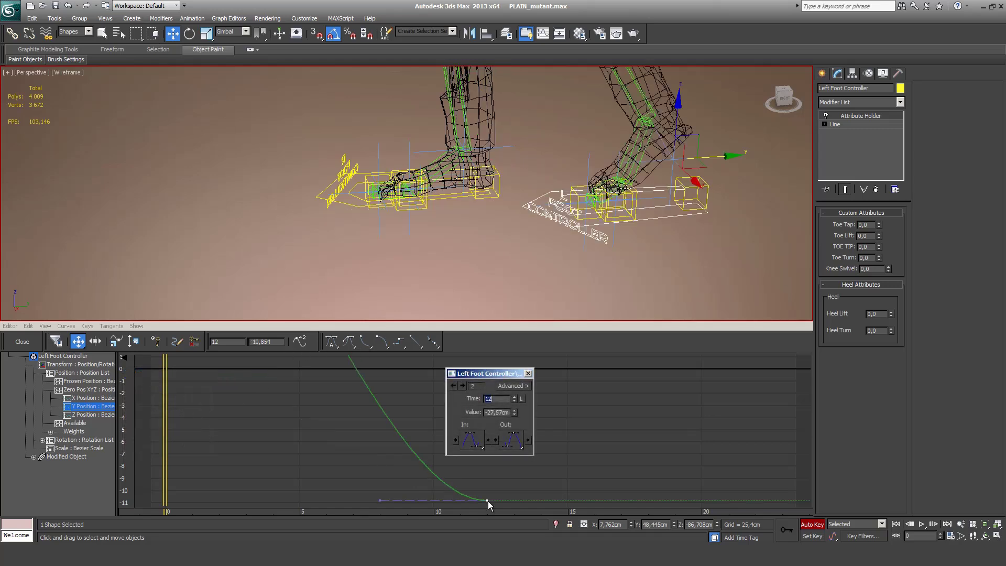
left_click(487, 512)
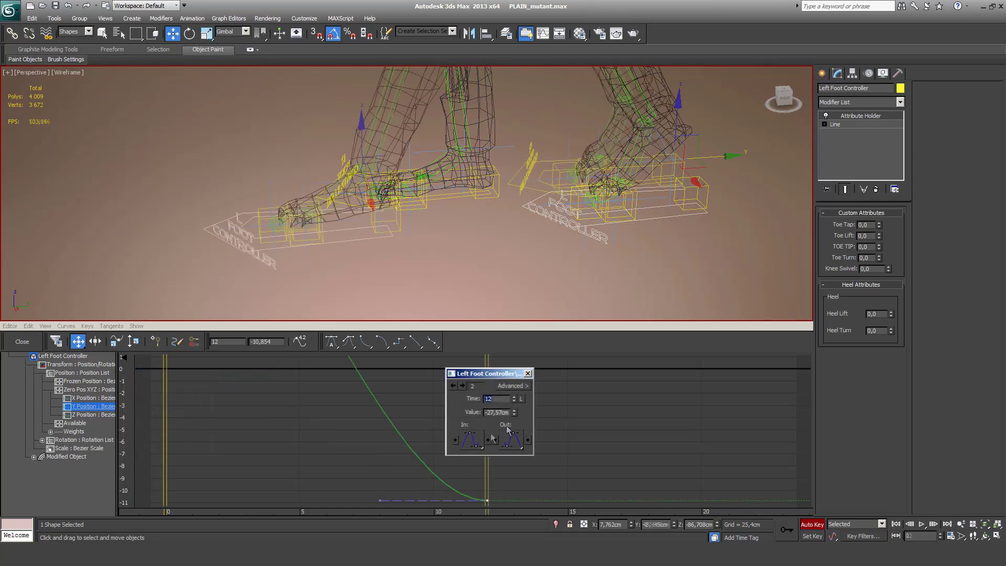
left_click(486, 413)
left_click_drag(486, 414, 535, 415)
key("ctrl+c")
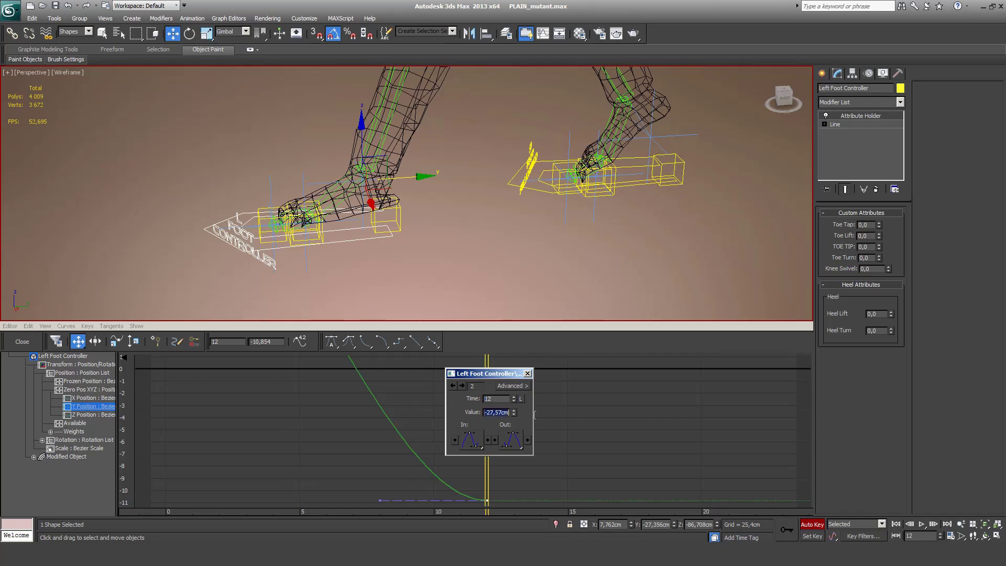
key("Escape")
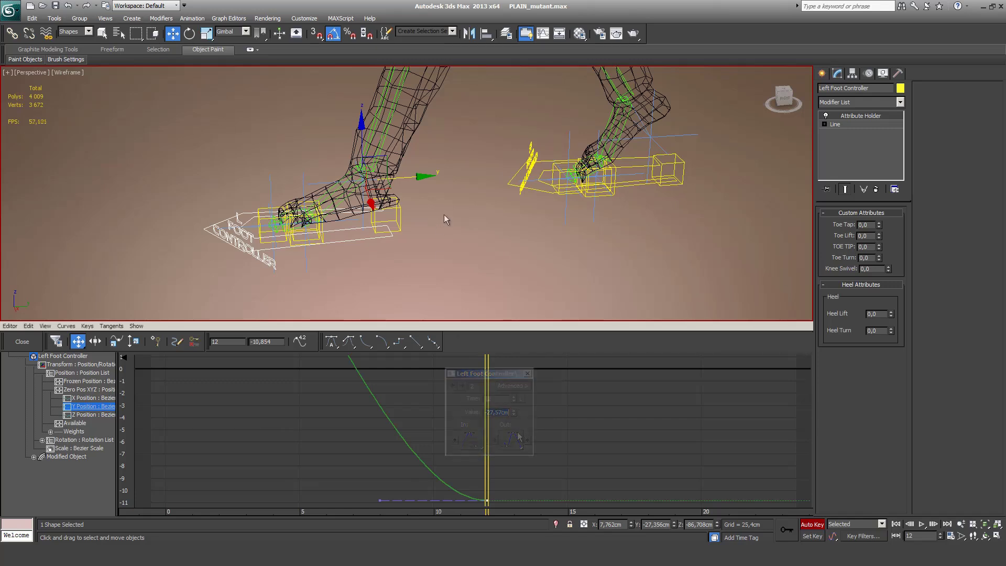
Step: Set the right foot controller's Y Position key at frame 0 to the copied value of -27,57cm
left_click(539, 194)
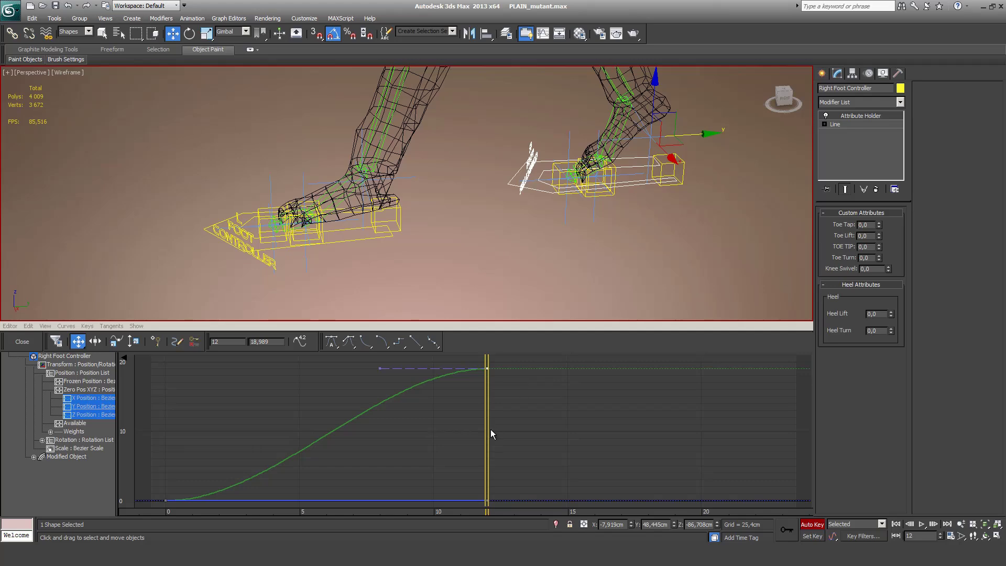
left_click_drag(491, 429, 180, 507)
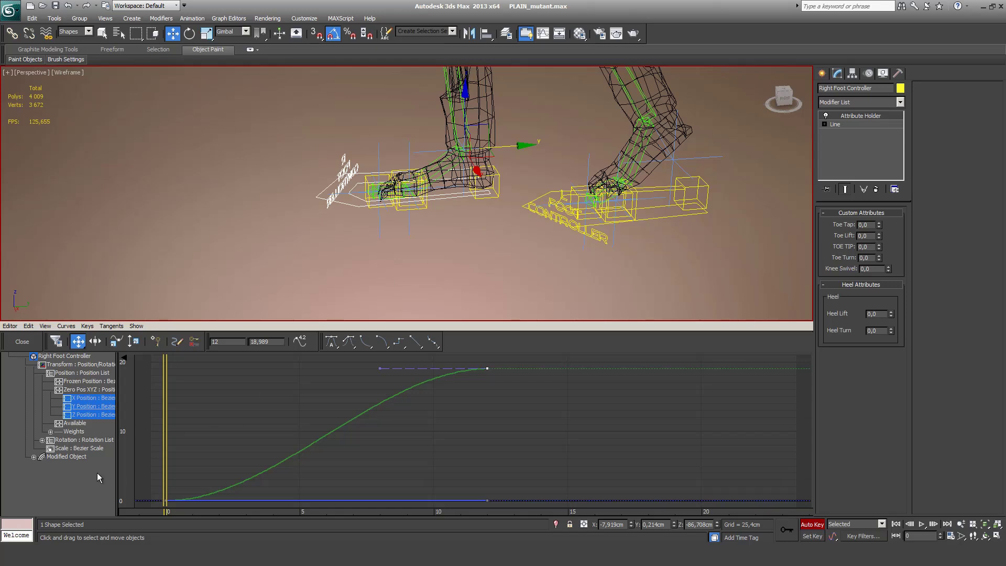
left_click(81, 407)
right_click(166, 500)
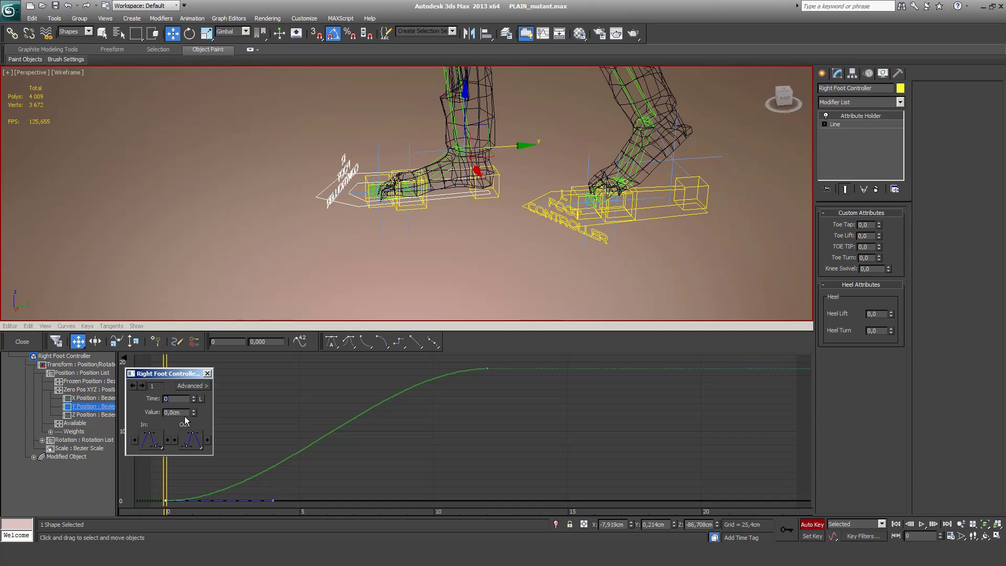
left_click_drag(183, 413, 111, 397)
key("ctrl+v")
key("Return")
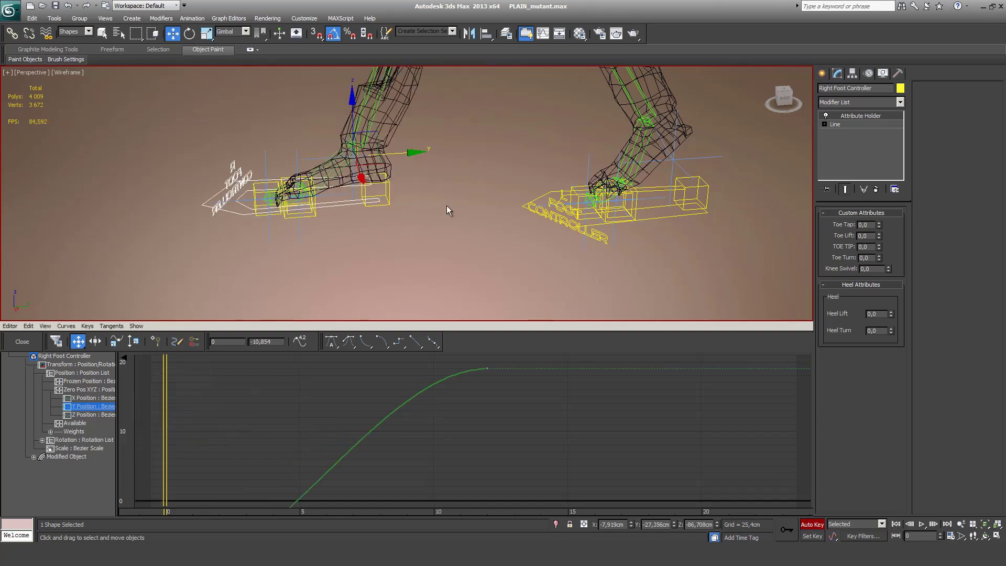
Step: Add the left foot controller to the selection and display the Y Position curves of both feet together
left_click(553, 230, "ctrl")
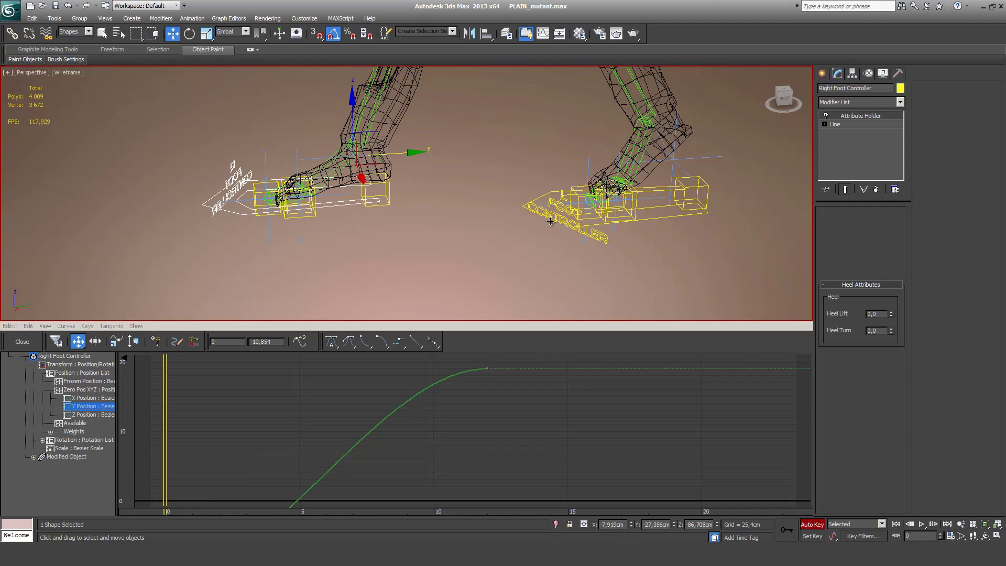
left_click(91, 406)
scroll(80, 472, "down", 1)
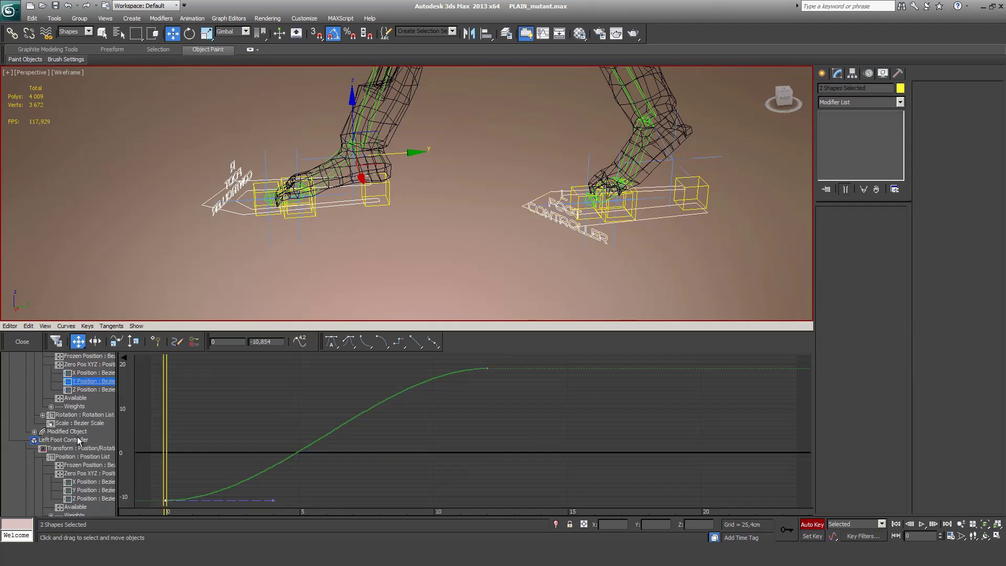
left_click(84, 491, "ctrl")
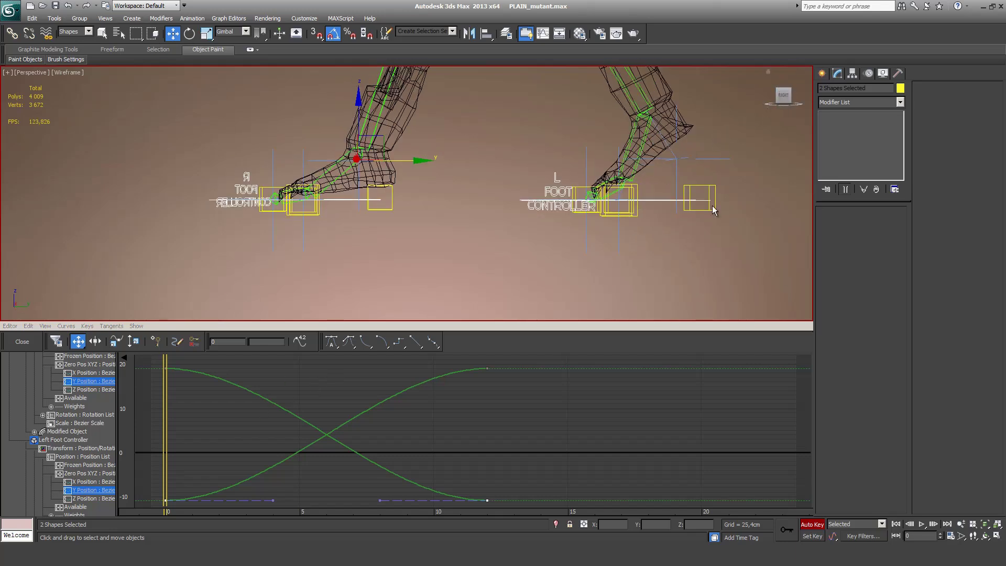
Step: Switch to an orthographic side view of the whole mutant, scrub the step between frames 0 and 12, and return to frame 0
key("u")
middle_click_drag(531, 180, 514, 241)
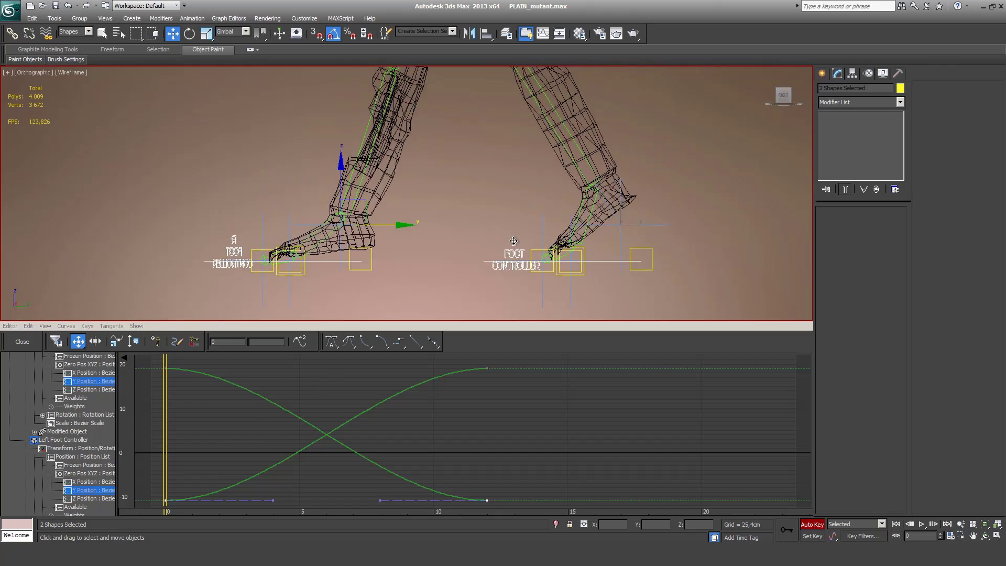
scroll(514, 211, "down", 8)
middle_click_drag(506, 197, 493, 250)
scroll(472, 265, "up", 2)
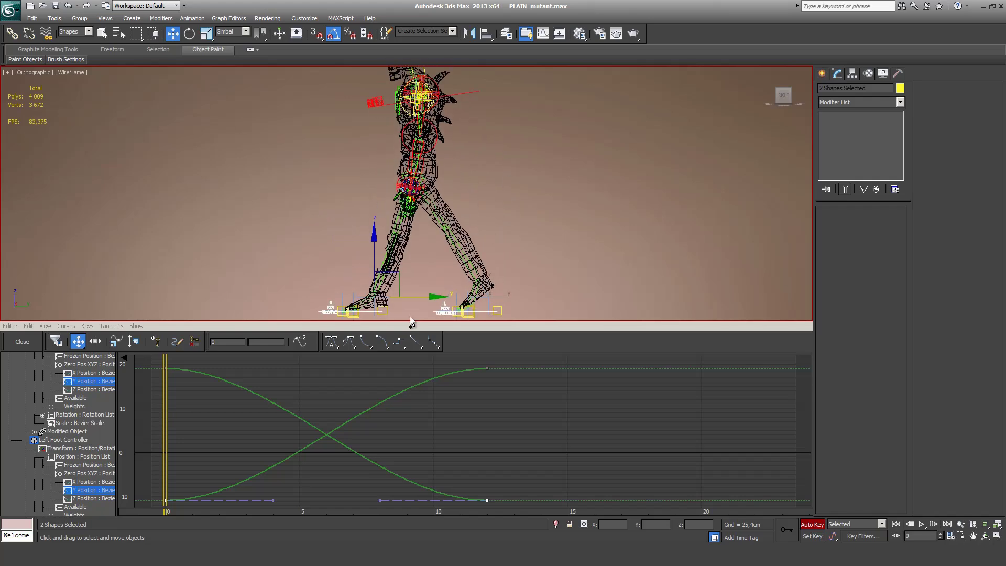
left_click_drag(168, 430, 366, 451)
left_click_drag(218, 419, 484, 428)
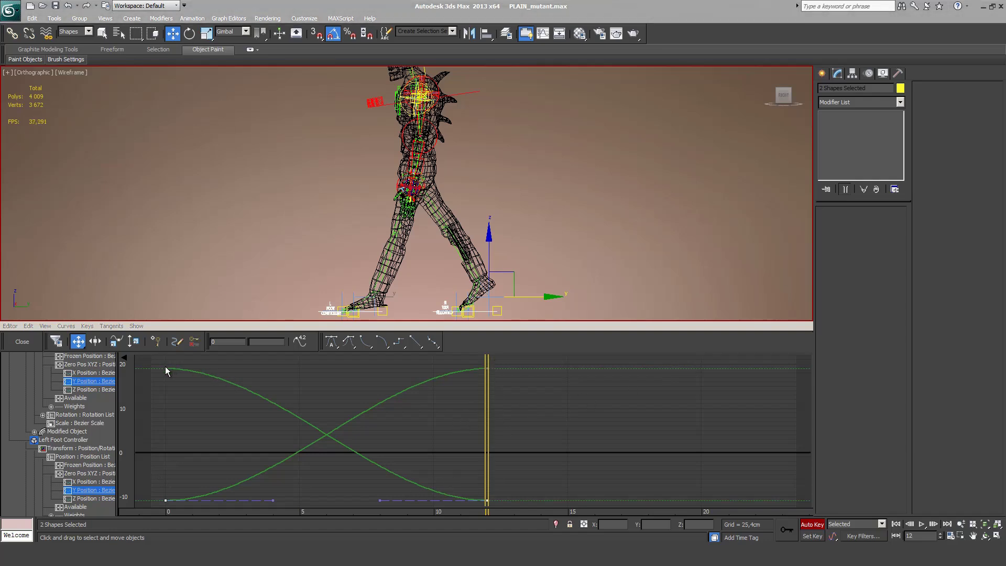
key("Home")
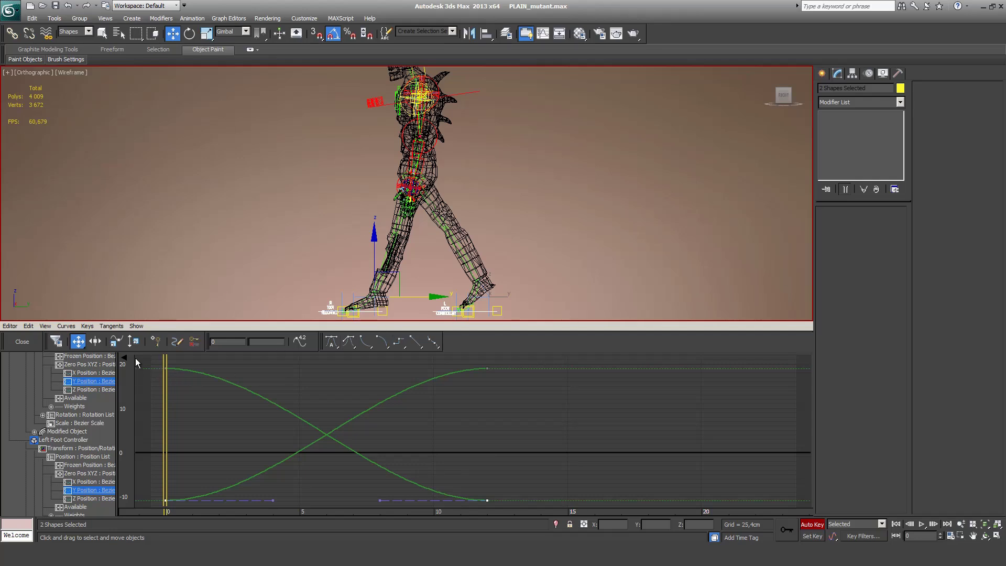
Step: Copy the frame 0 Y Position keys of both foot controllers to frame 24
left_click_drag(194, 531, 182, 519)
left_click_drag(165, 499, 798, 484, "shift")
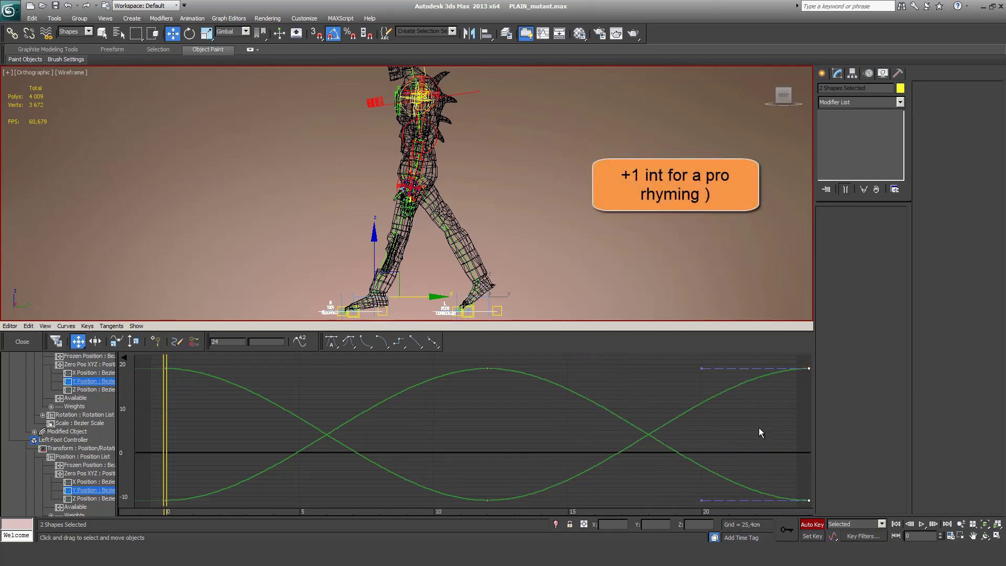
Step: Try the last foot keys at frame 23 with playback and return them to frame 24
scroll(759, 428, "down", 3)
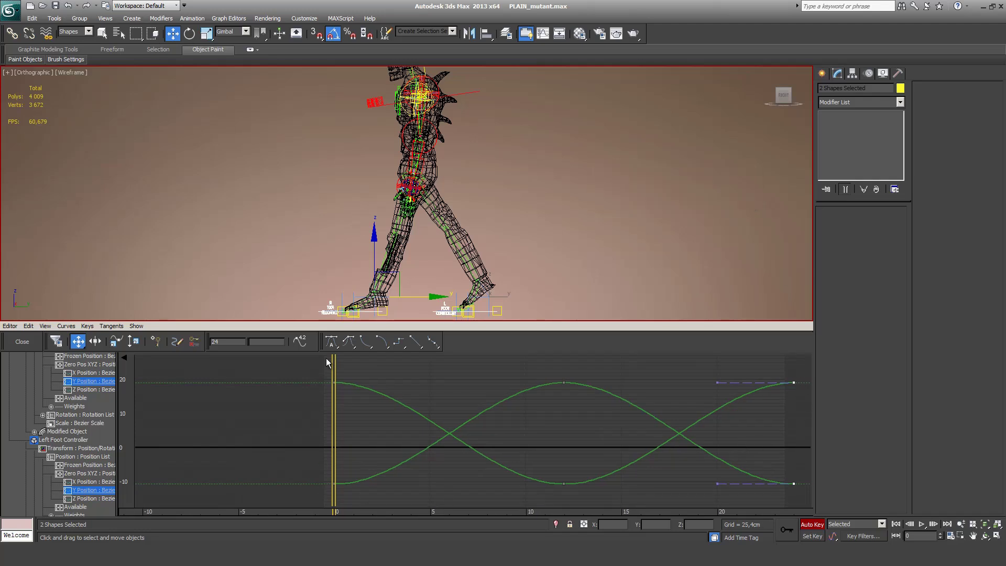
left_click_drag(795, 484, 775, 484)
key("/")
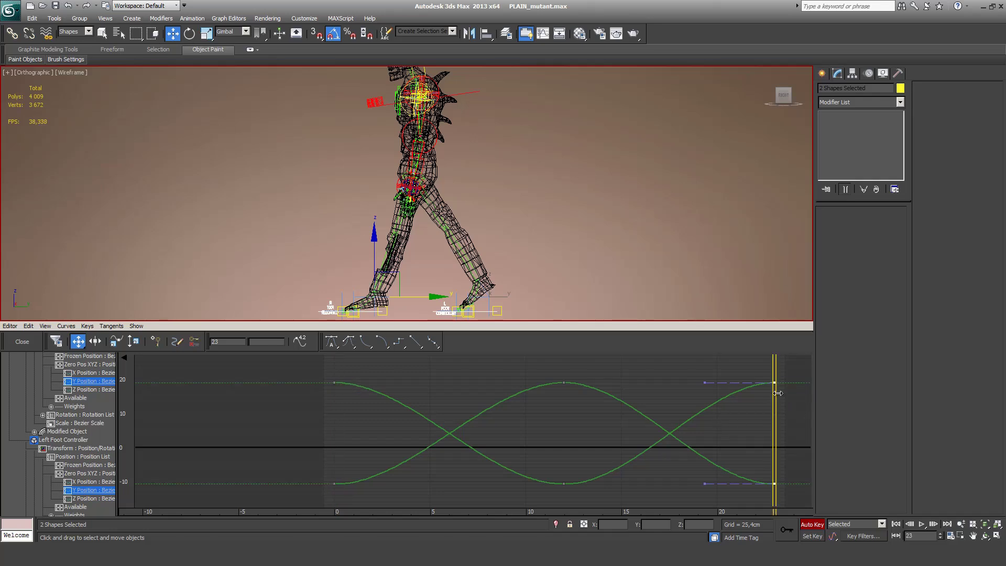
left_click_drag(776, 382, 794, 382)
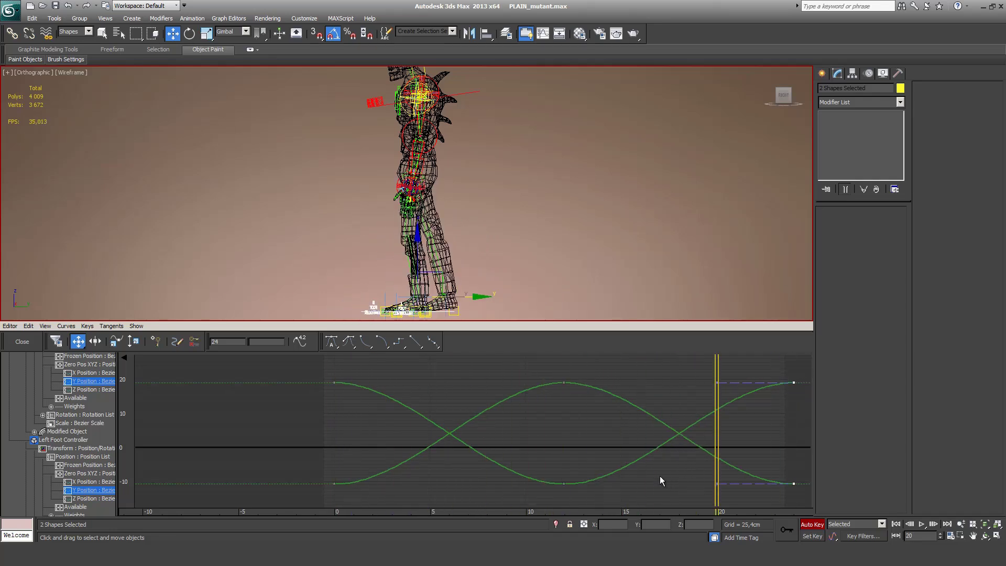
Step: Set the tangents of all Y Position keys on both foot curves to linear
left_click_drag(300, 367, 309, 413)
left_click_drag(321, 373, 804, 496)
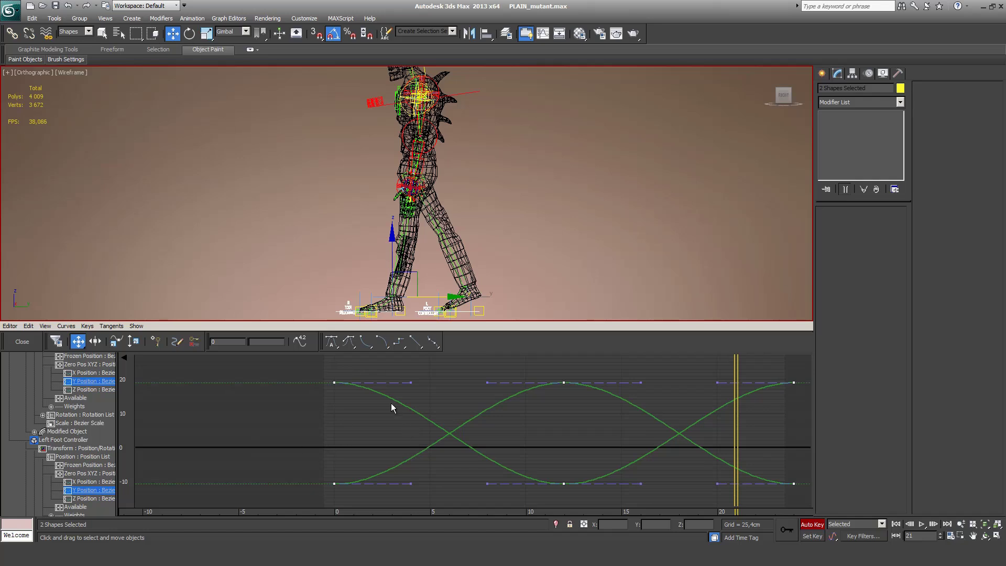
left_click(415, 345)
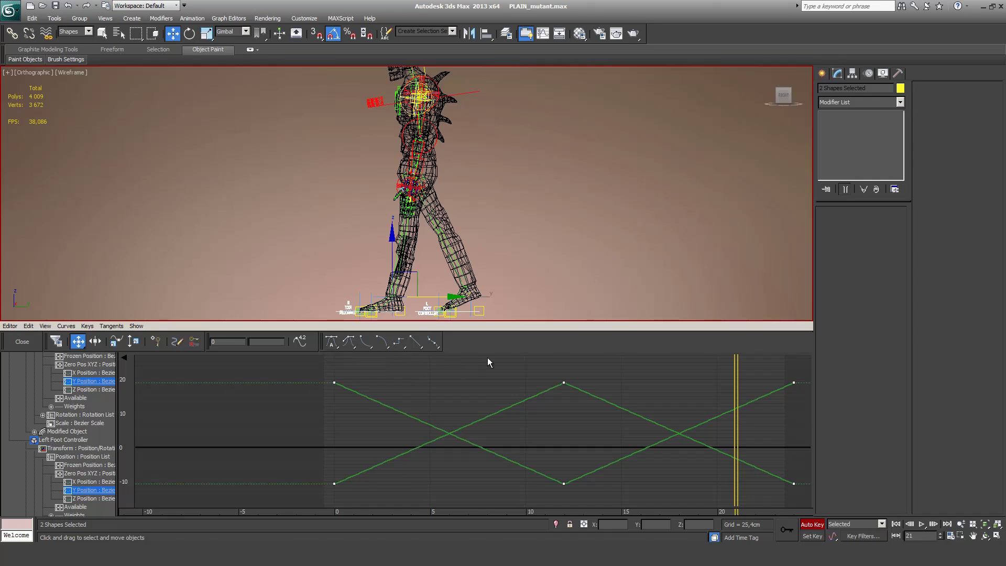
Step: Undock the Key Tangents toolbar from the curve editor and close it
right_click(443, 336)
mouse_move(489, 434)
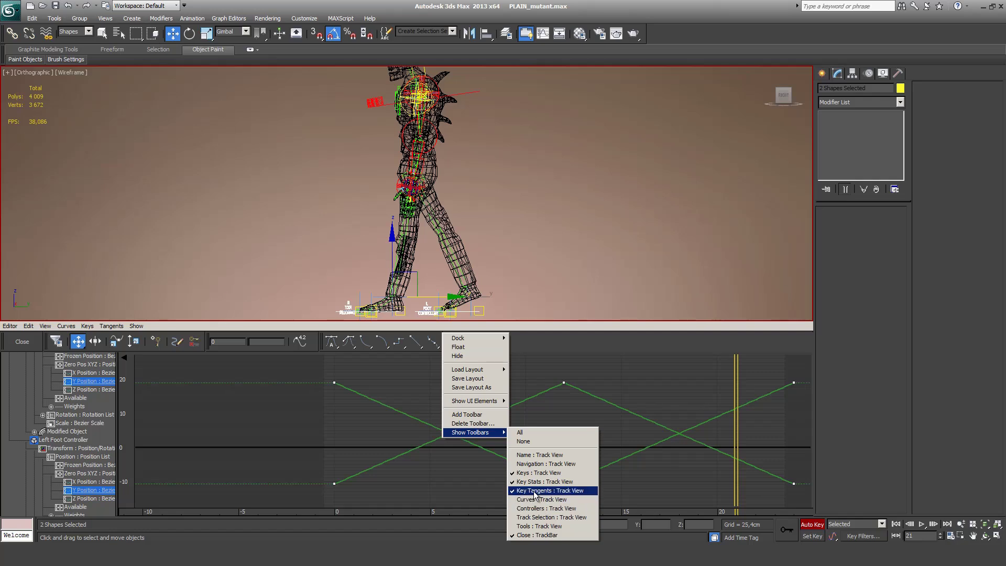
left_click(544, 509)
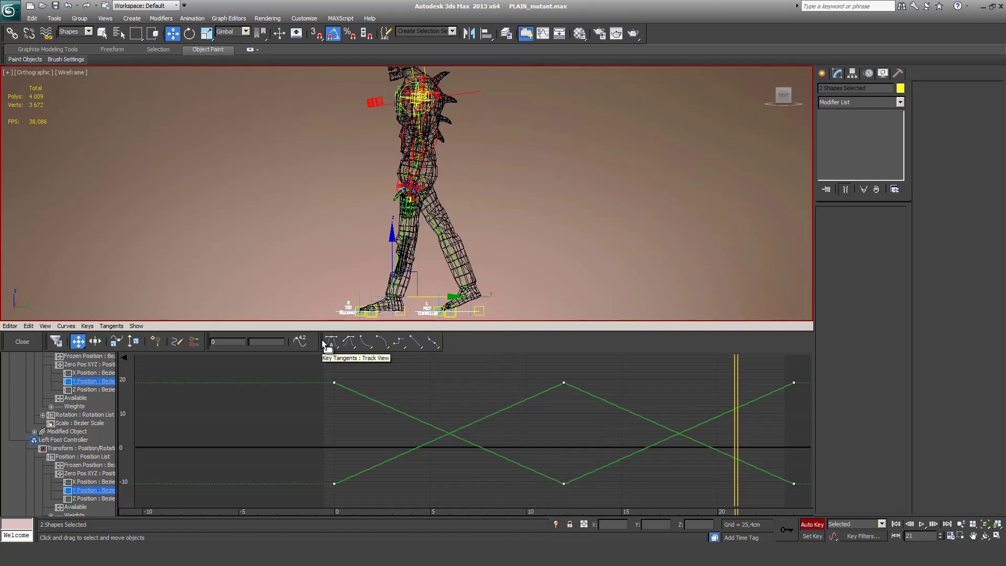
left_click_drag(323, 344, 538, 270)
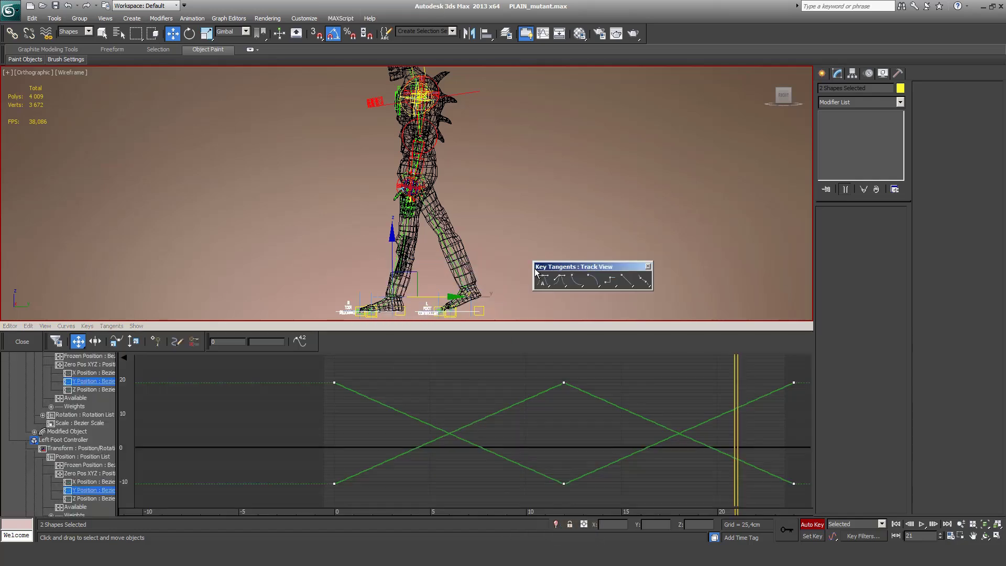
left_click(649, 267)
Step: Show the Key Tangents : Track View toolbar again and dock it back in the curve editor
right_click(333, 332)
right_click(386, 330)
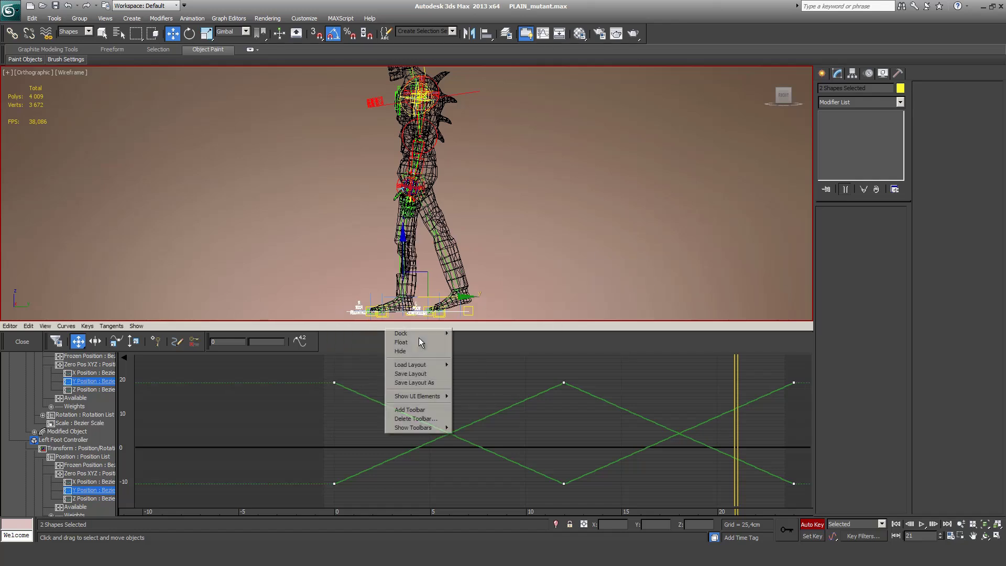
mouse_move(420, 429)
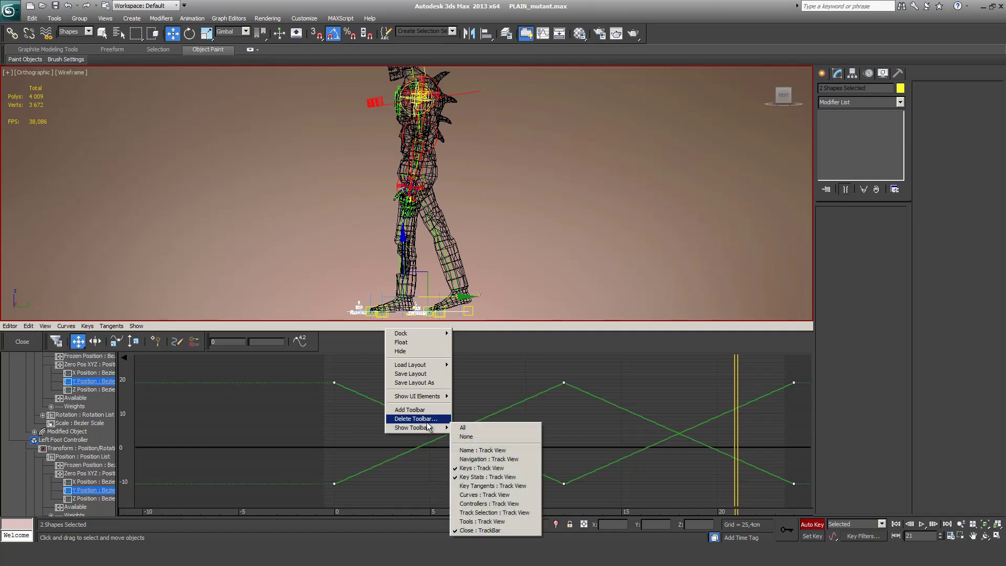
left_click(485, 486)
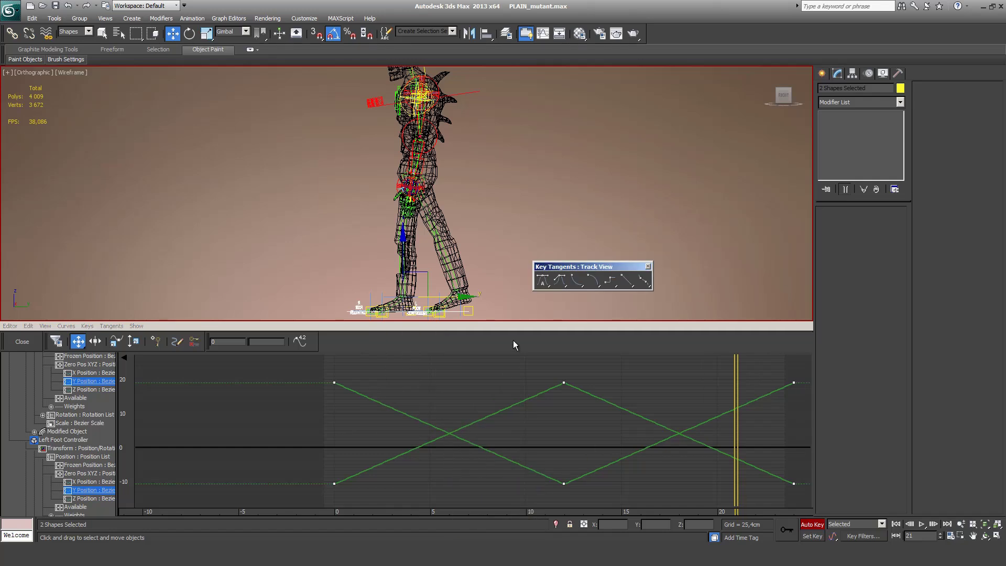
left_click_drag(557, 266, 351, 346)
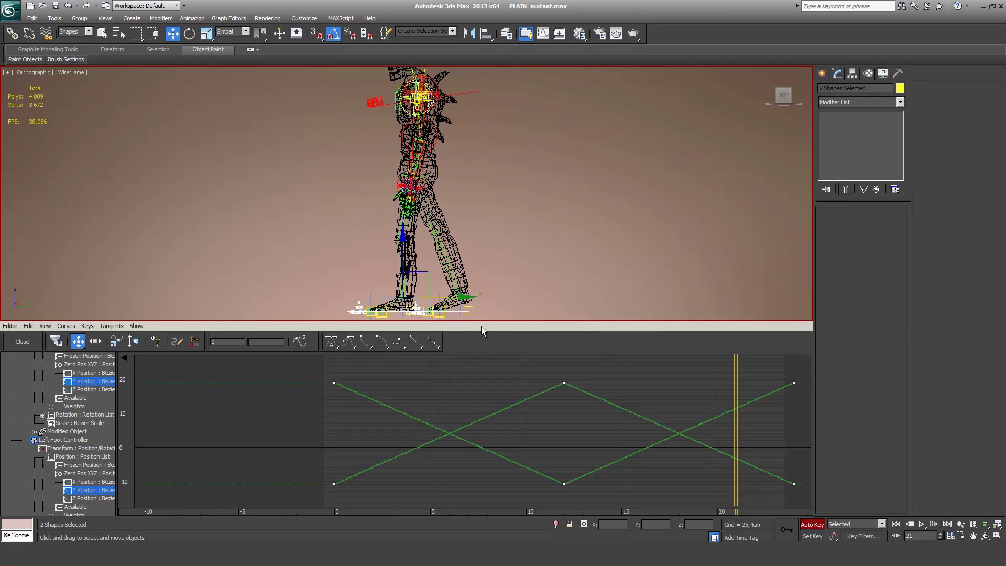
Step: Float the Trackbar curve editor as a separate enlarged window and move it to the second monitor
left_click_drag(481, 326, 607, 236)
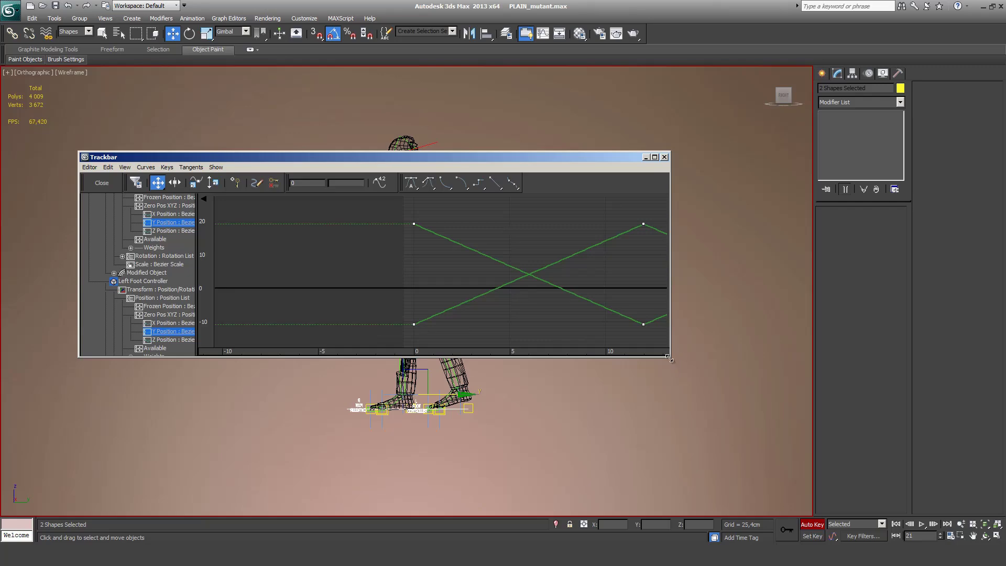
left_click_drag(671, 359, 888, 561)
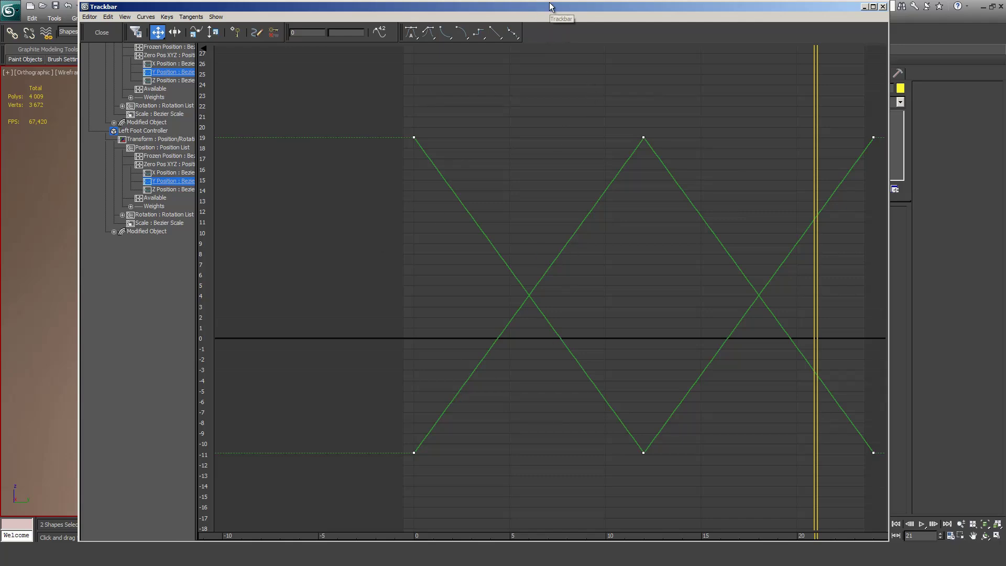
left_click_drag(549, 2, 781, 105)
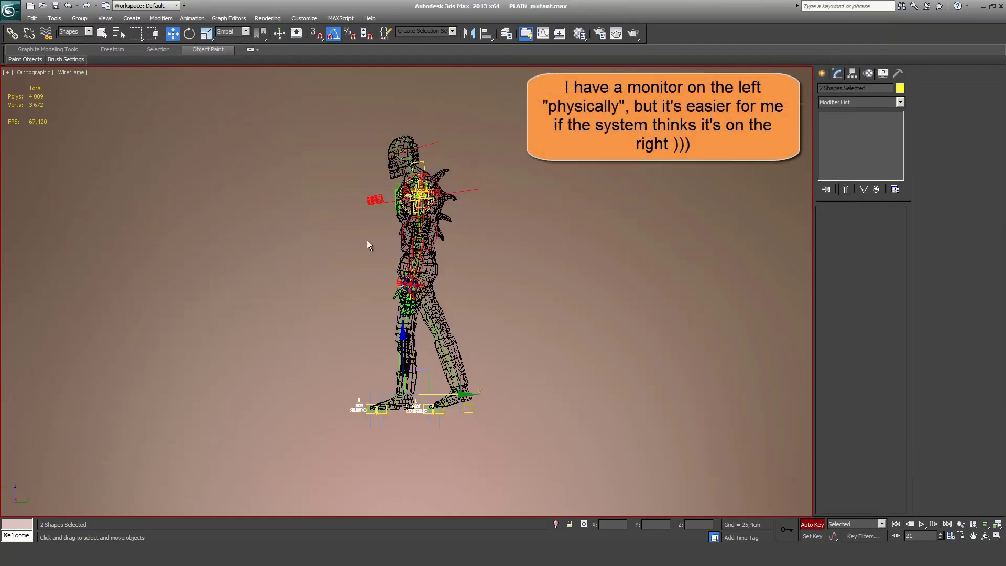
Step: Bring the floating Trackbar curve editor back, dock it below the viewport and enlarge its height
left_click_drag(1005, 226, 403, 270)
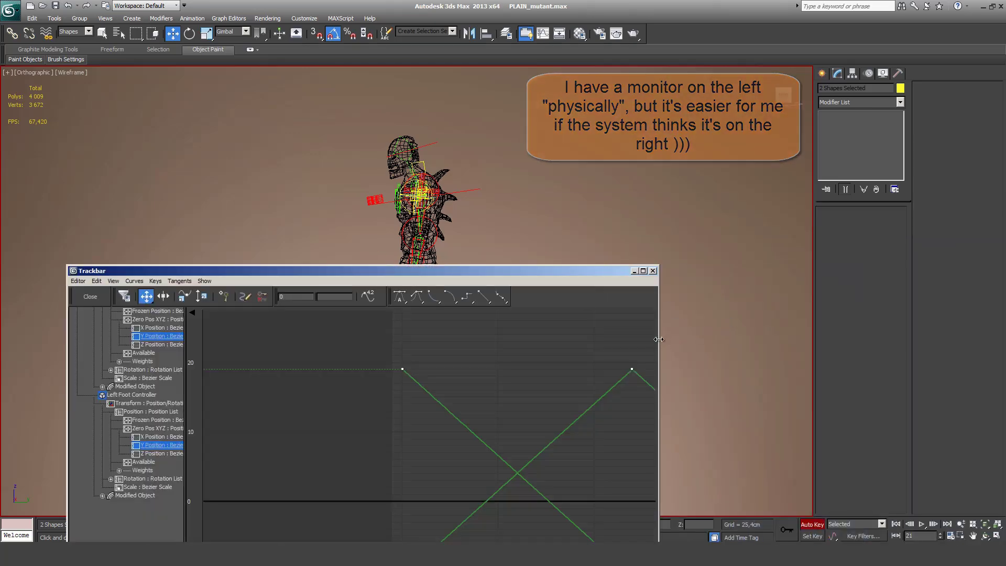
left_click_drag(660, 338, 872, 330)
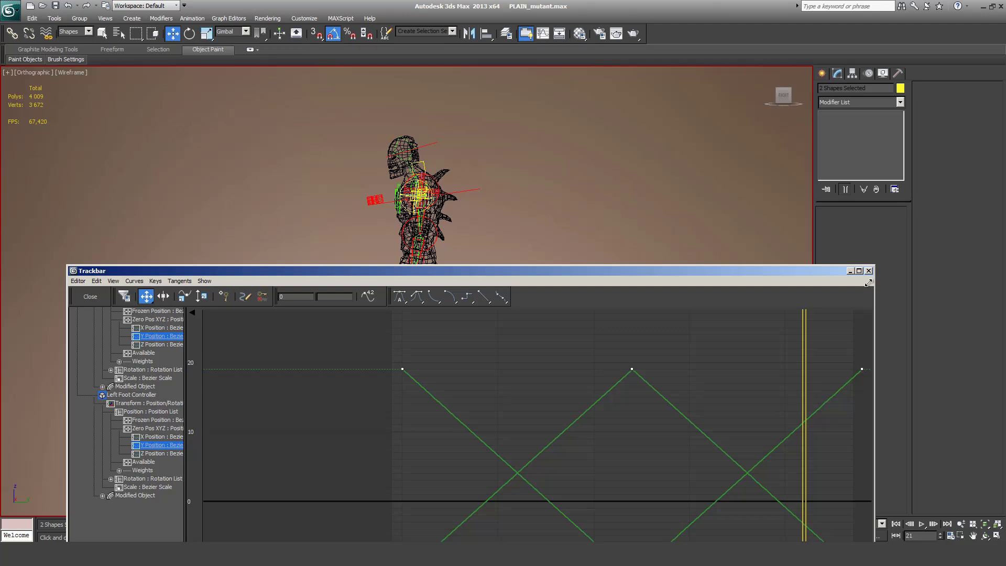
left_click_drag(867, 271, 616, 515)
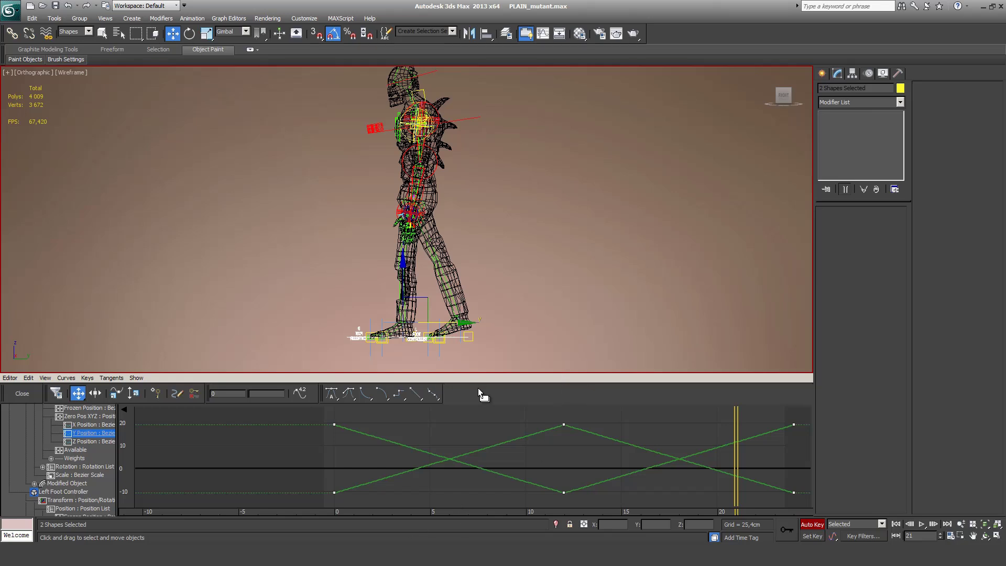
left_click_drag(481, 384, 490, 341)
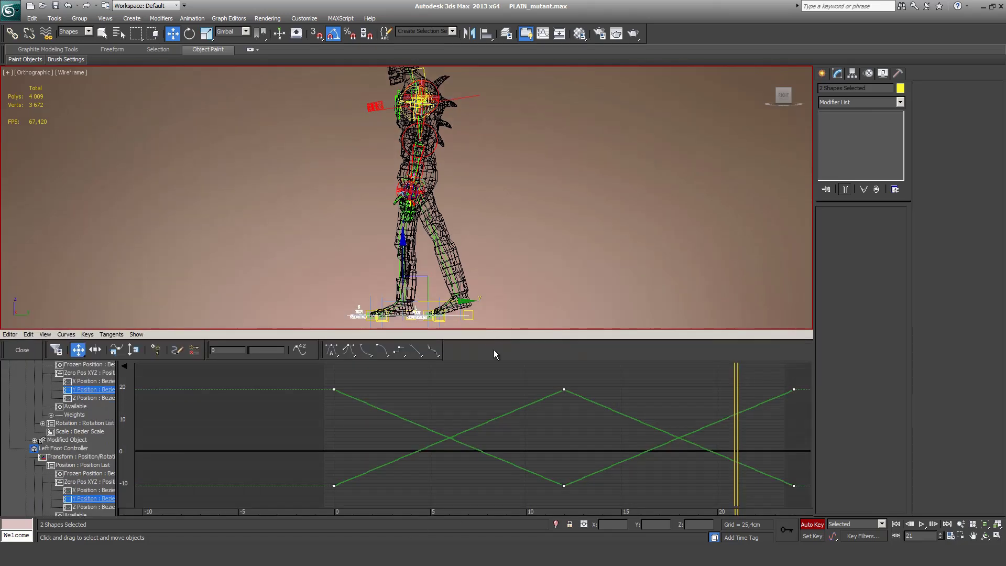
Step: Scrub and step through the walk cycle frame by frame to examine the foot motion with linear curves
left_click_drag(734, 417, 526, 435)
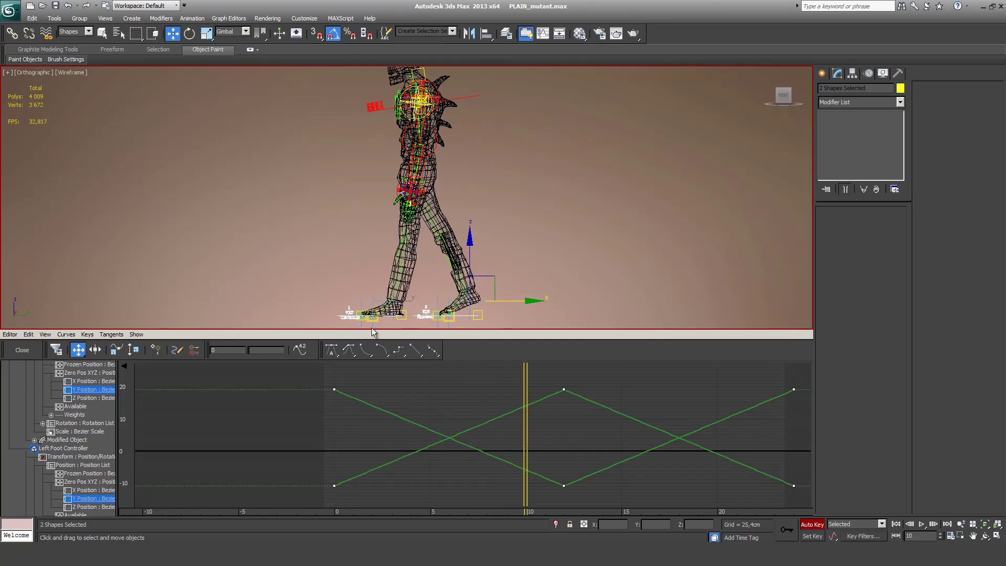
key("period")
key("period")
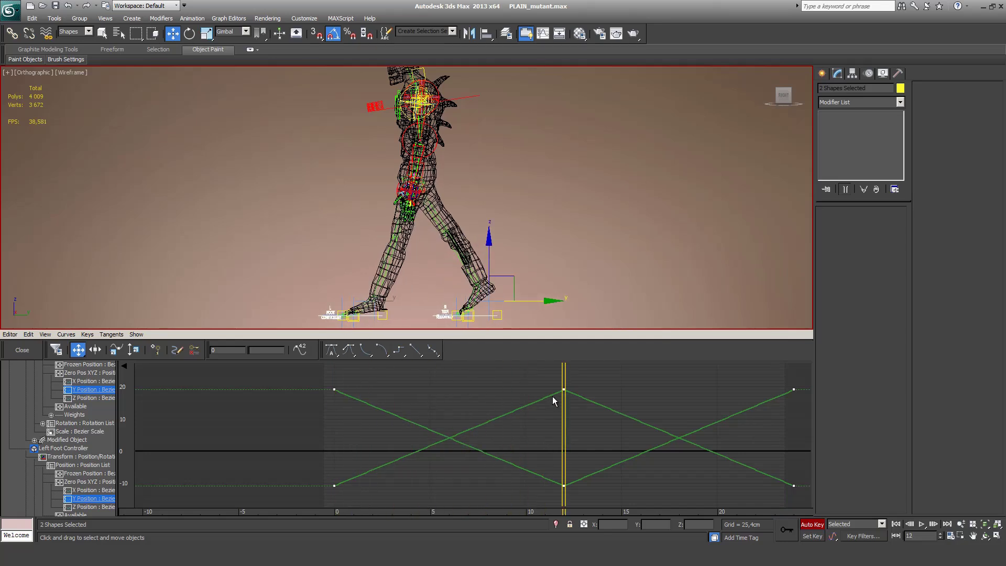
key("period")
key("period")
key("period")
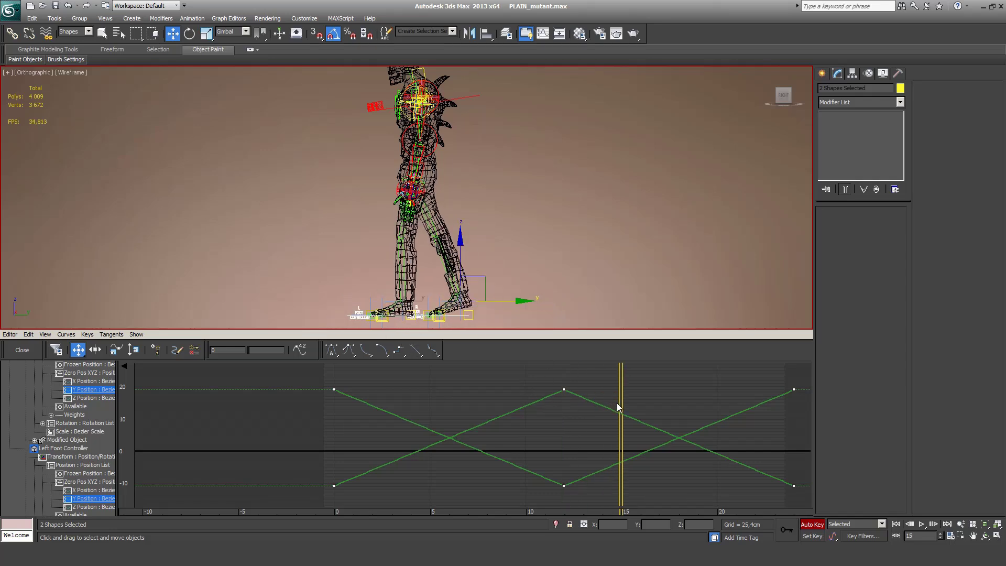
key("period")
key("period")
key("period")
key("period")
key("period")
key("period")
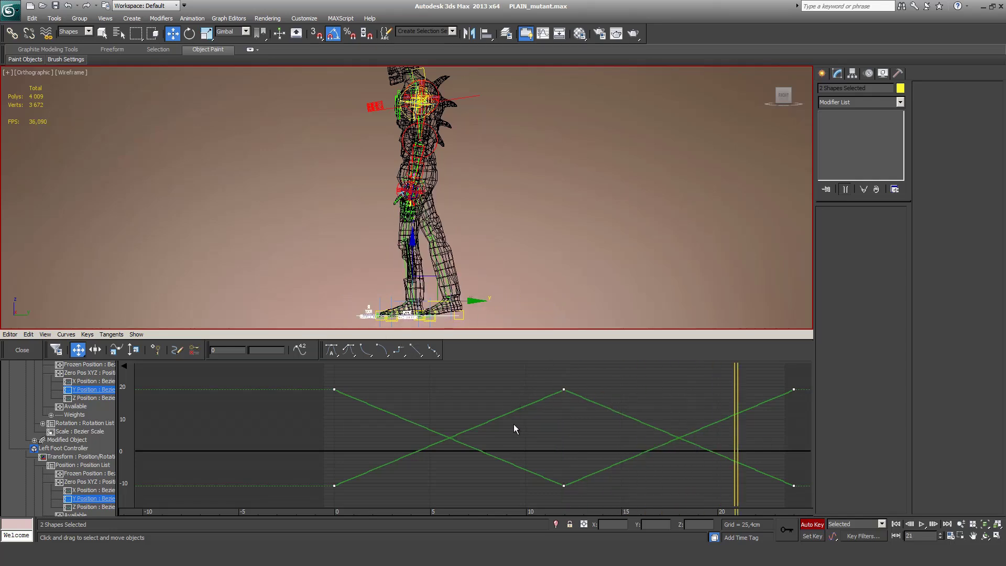
key("period")
key("period")
key("period")
key("period")
key("period")
key("period")
key("period")
key("period")
key("period")
key("period")
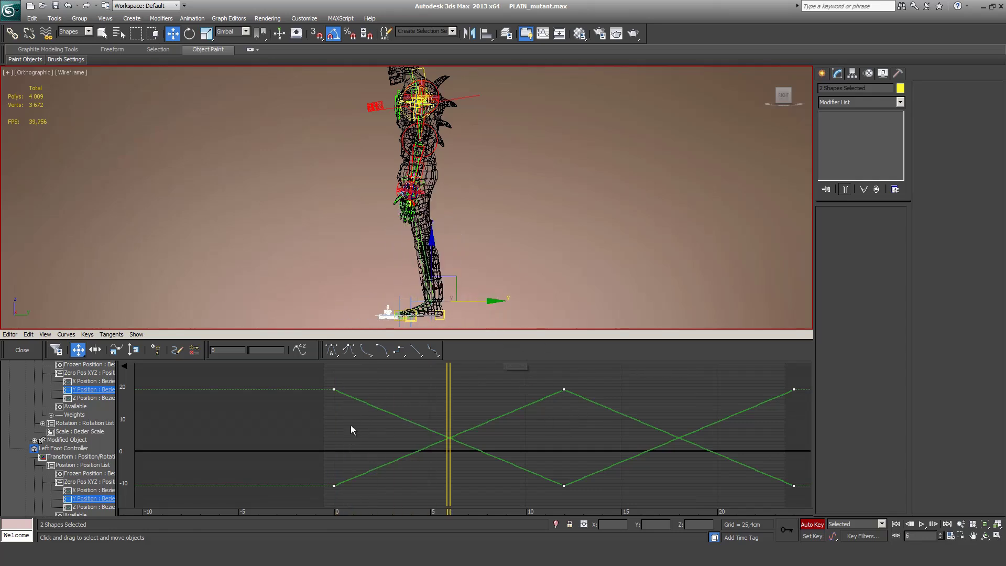
Step: Try shifting all foot Y Position keys six frames earlier, check the motion in playback, and undo the shift
left_click_drag(309, 379, 678, 487)
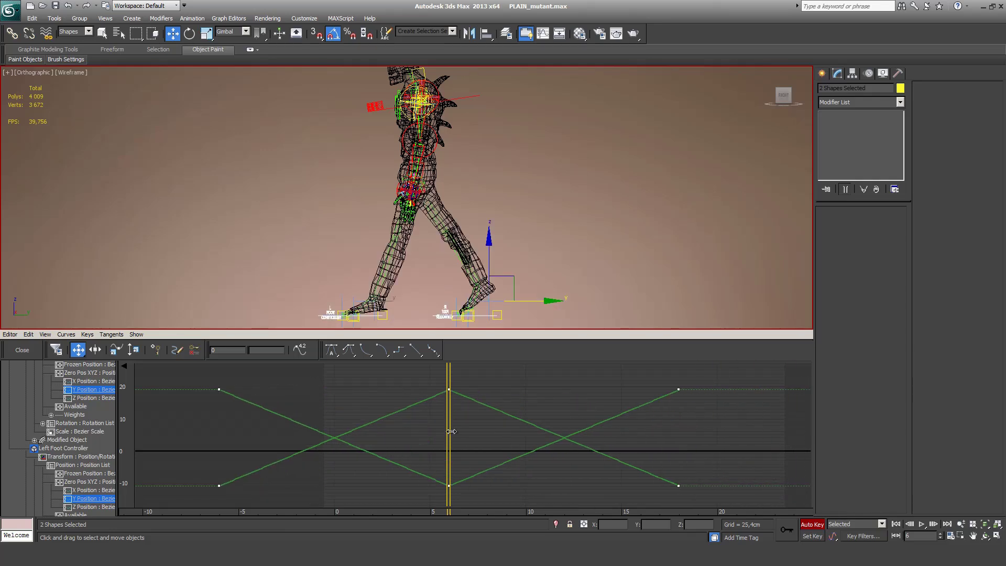
left_click_drag(451, 432, 314, 415)
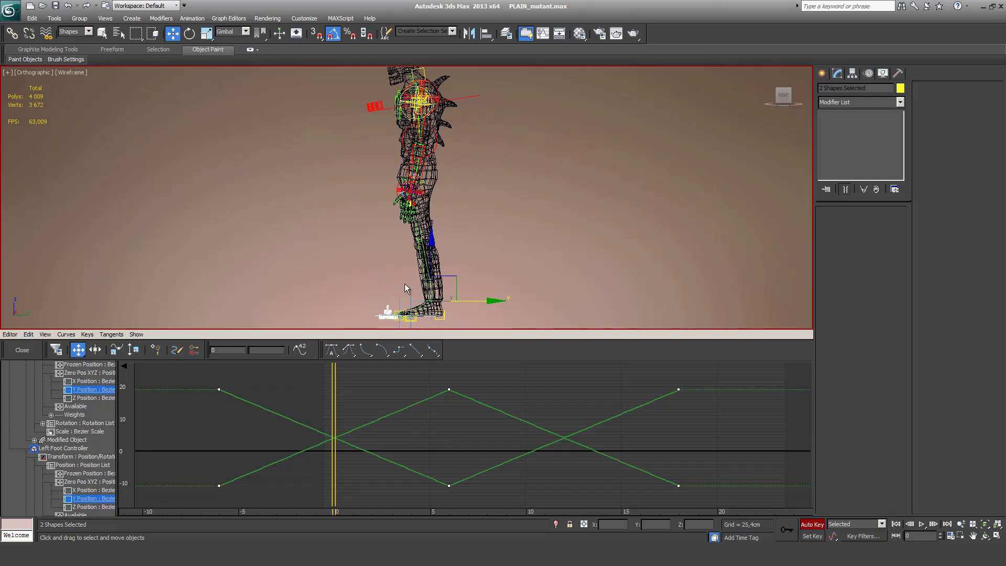
key("slash")
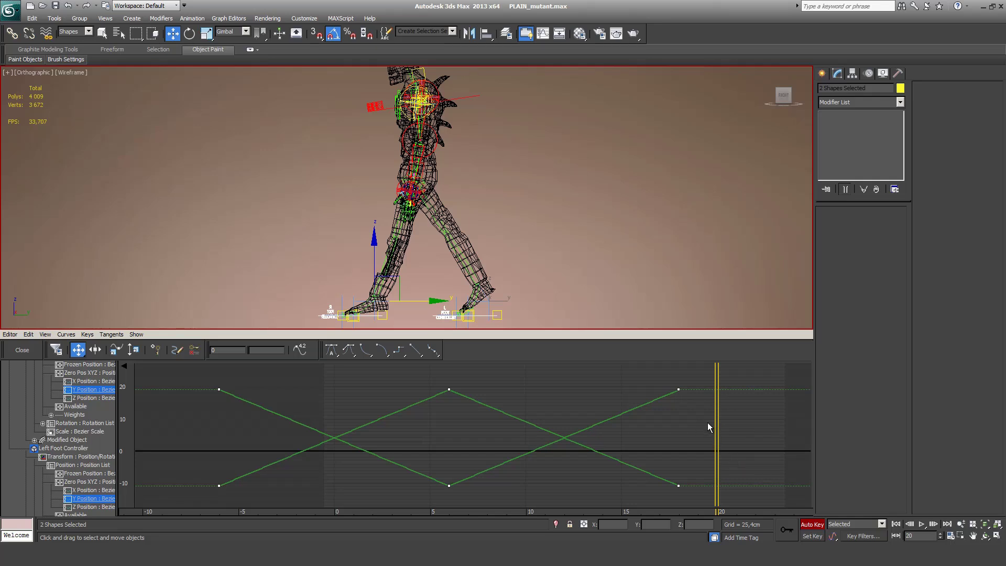
key("period")
key("period")
key("comma")
key("comma")
key("ctrl+z")
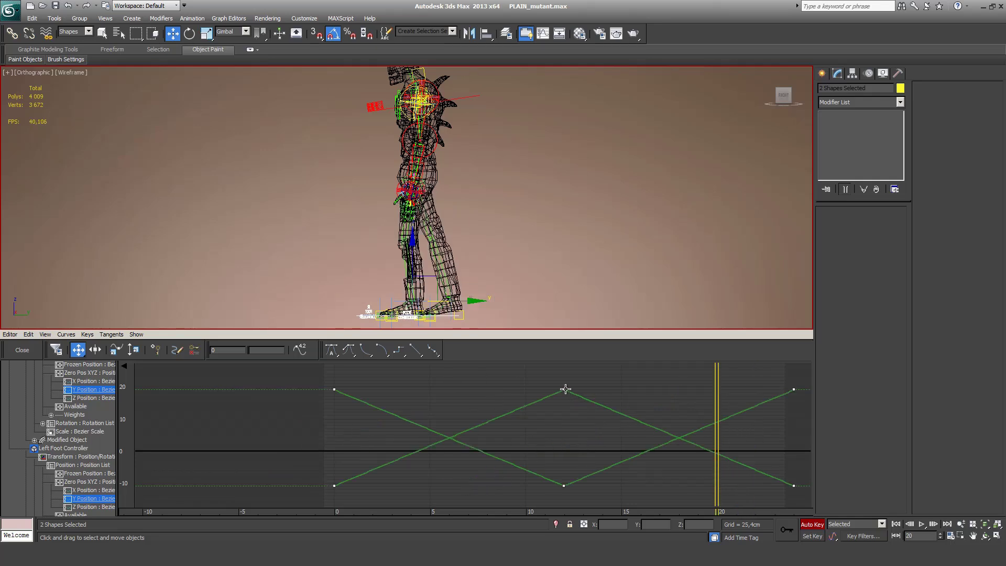
mouse_move(566, 389)
left_mouse_down()
mouse_move(502, 391)
mouse_move(622, 394)
mouse_move(552, 386)
left_mouse_up()
key("ctrl+z")
Step: Set the out-of-range type of both feet's Y Position curves to Cycle before and after the key range
left_click(29, 335)
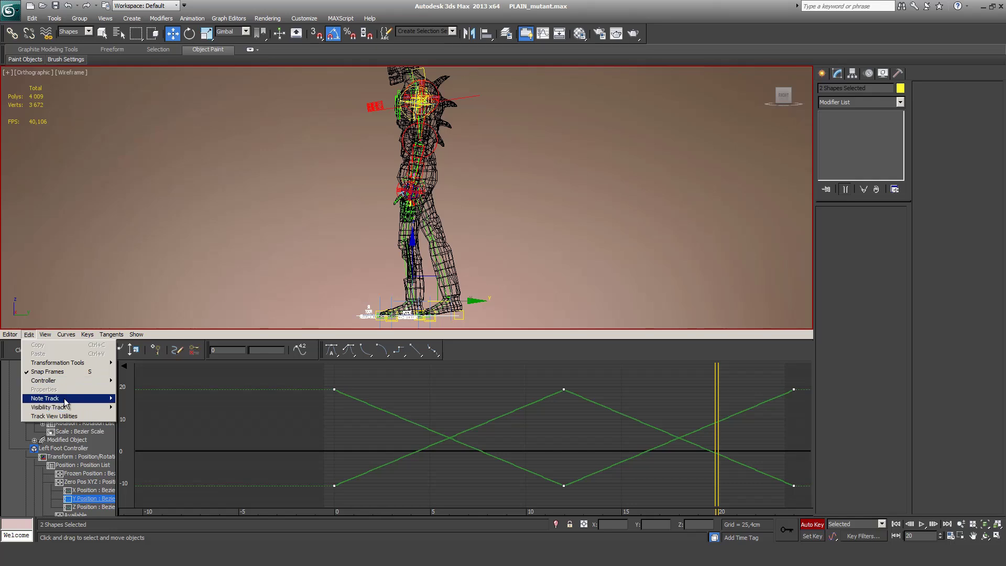
mouse_move(61, 382)
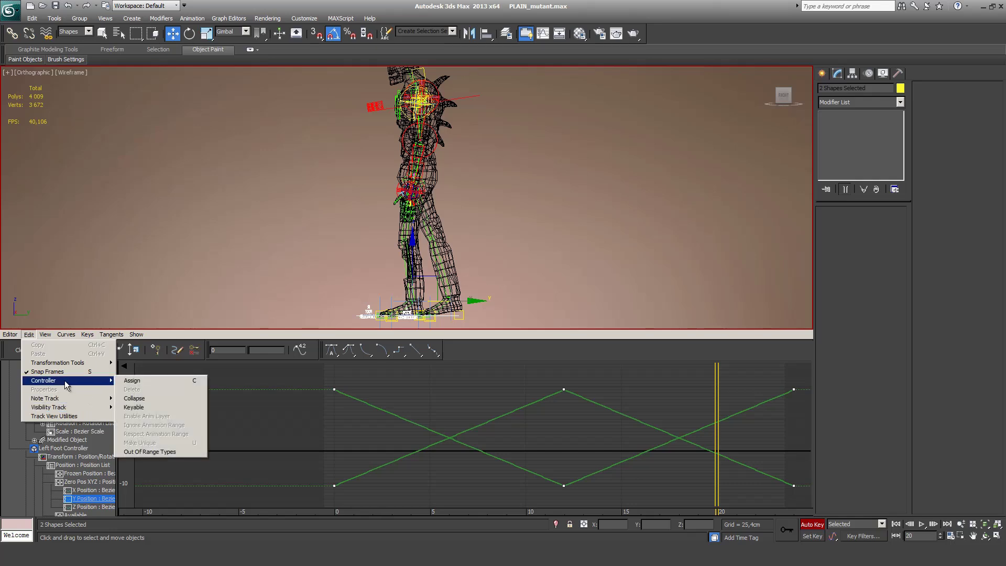
left_click(145, 450)
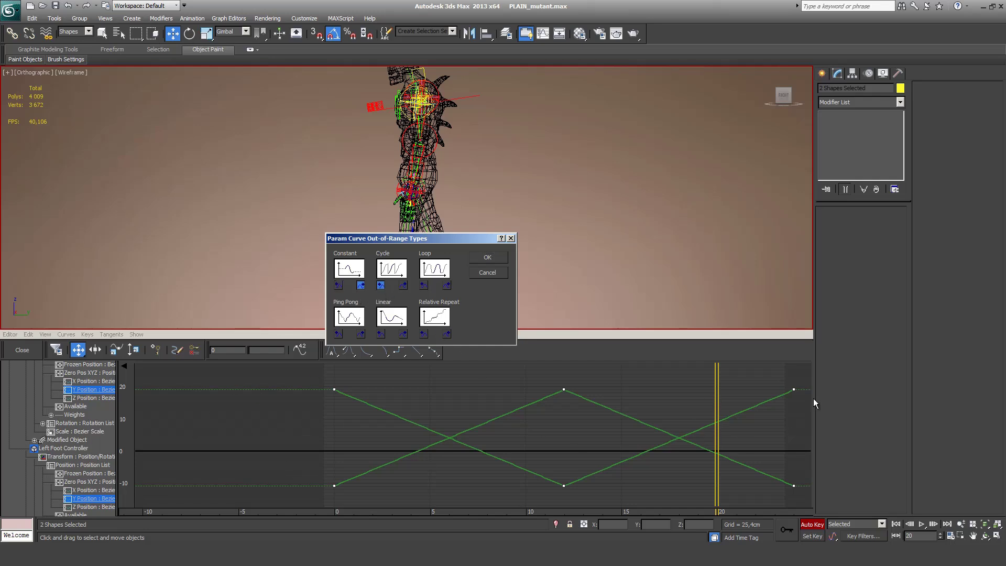
left_click(403, 286)
left_click(437, 268)
left_click(344, 326)
left_click(393, 269)
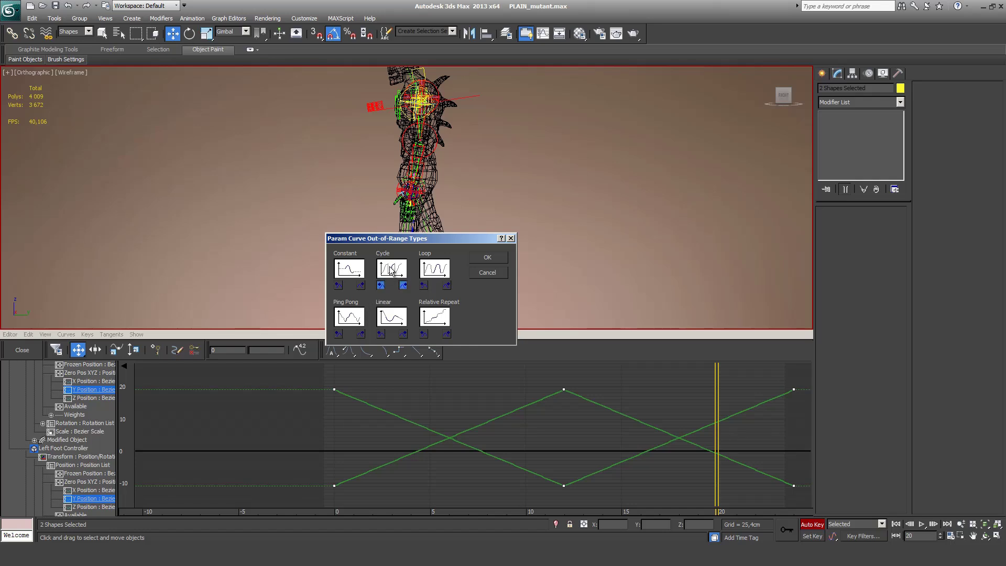
left_click(480, 258)
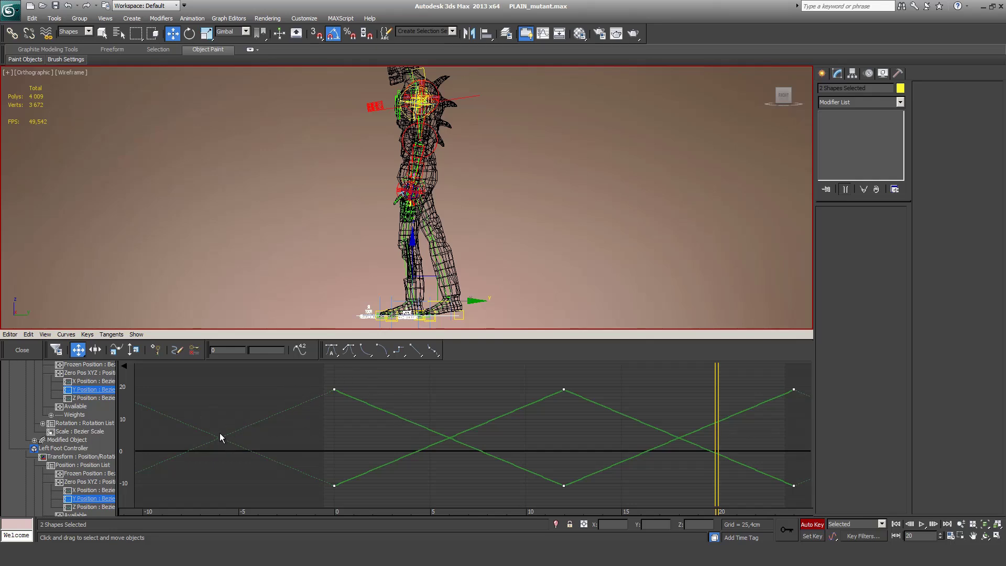
middle_click_drag(577, 432, 479, 421)
scroll(471, 422, "down", 4)
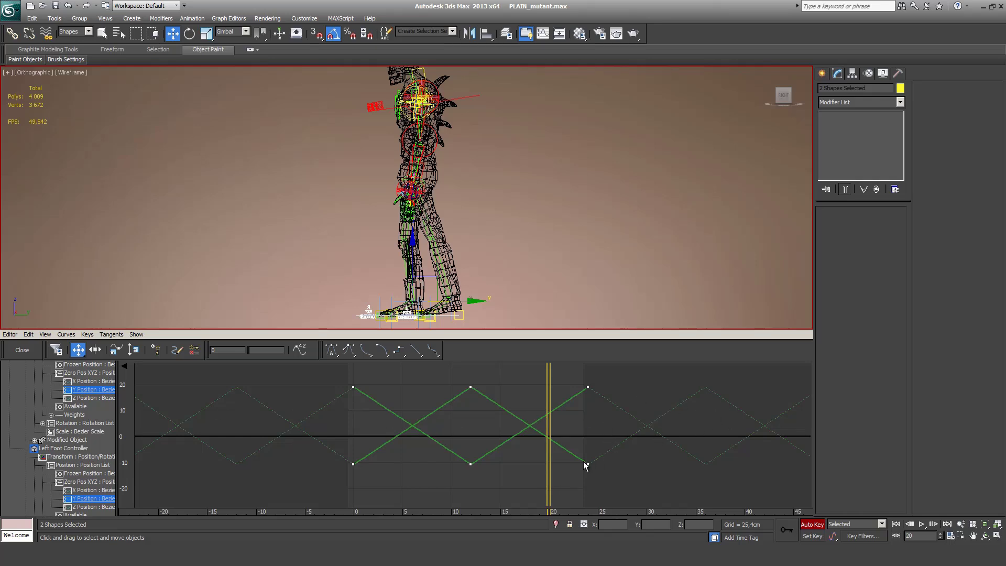
Step: Try sliding all foot Y Position keys to much earlier frames, return them to frames 0, 12 and 24, and check the looping playback
left_click_drag(587, 465, 267, 436)
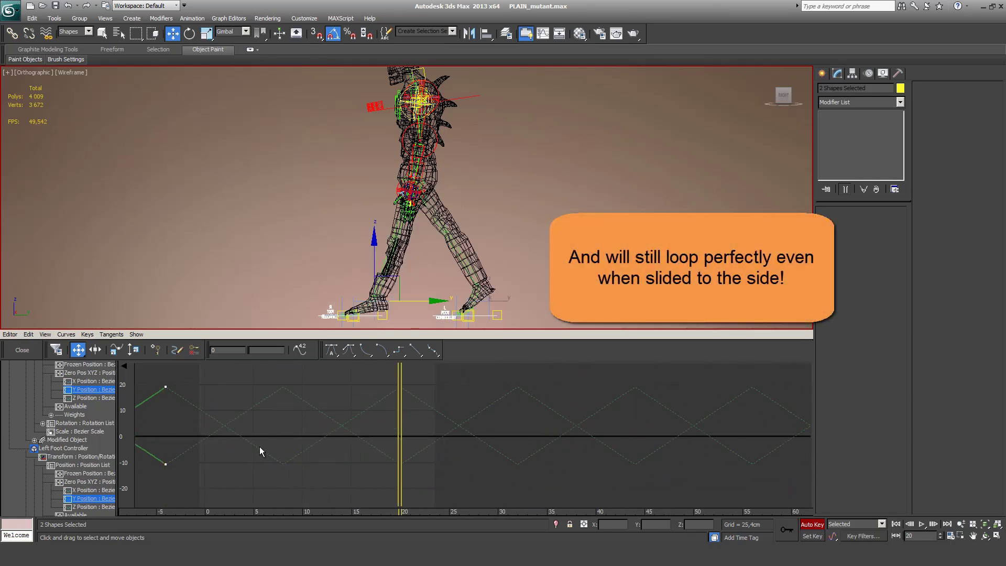
left_click_drag(384, 474, 583, 444)
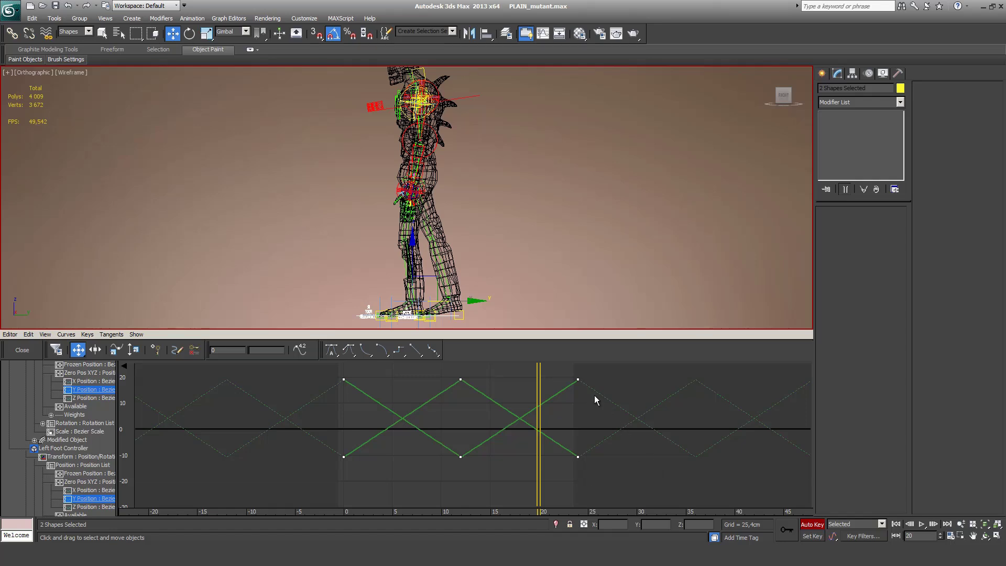
left_click_drag(535, 416, 572, 413)
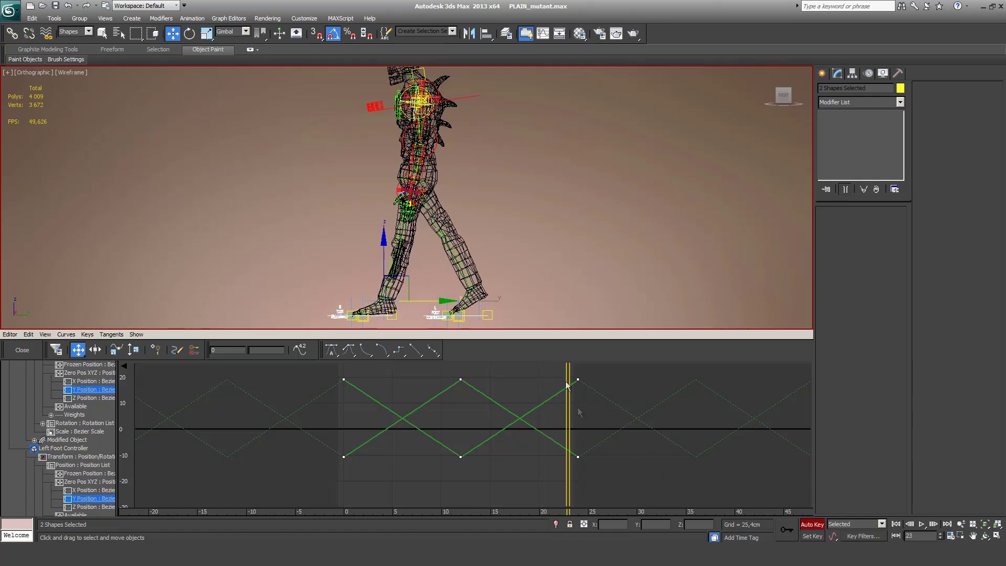
key("slash")
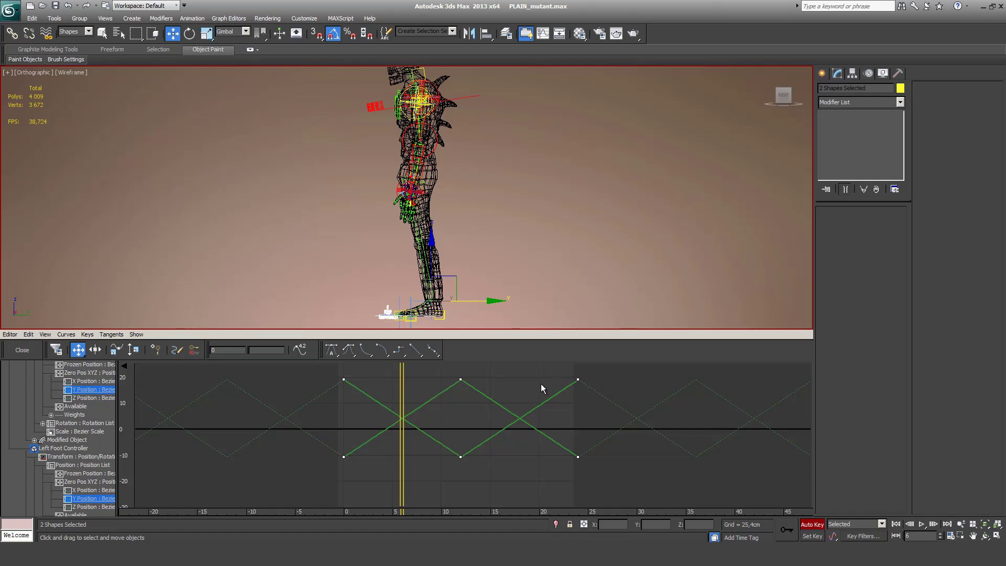
Step: Shift the upper Y Position keys of both feet three frames later, to frames 3, 15 and 27
middle_click_drag(542, 389, 477, 429, "ctrl+alt")
left_click_drag(191, 381, 768, 367)
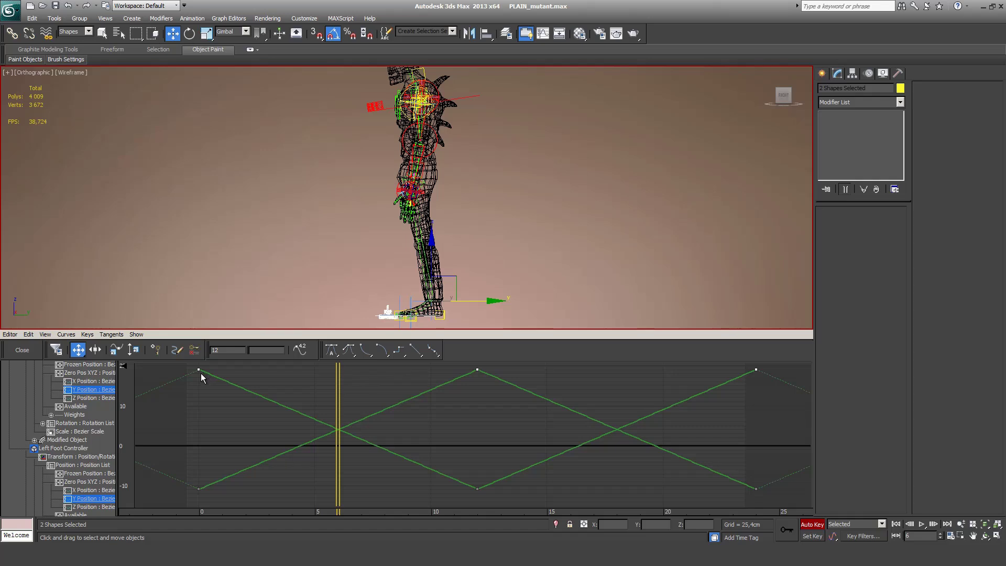
left_click_drag(200, 372, 263, 373)
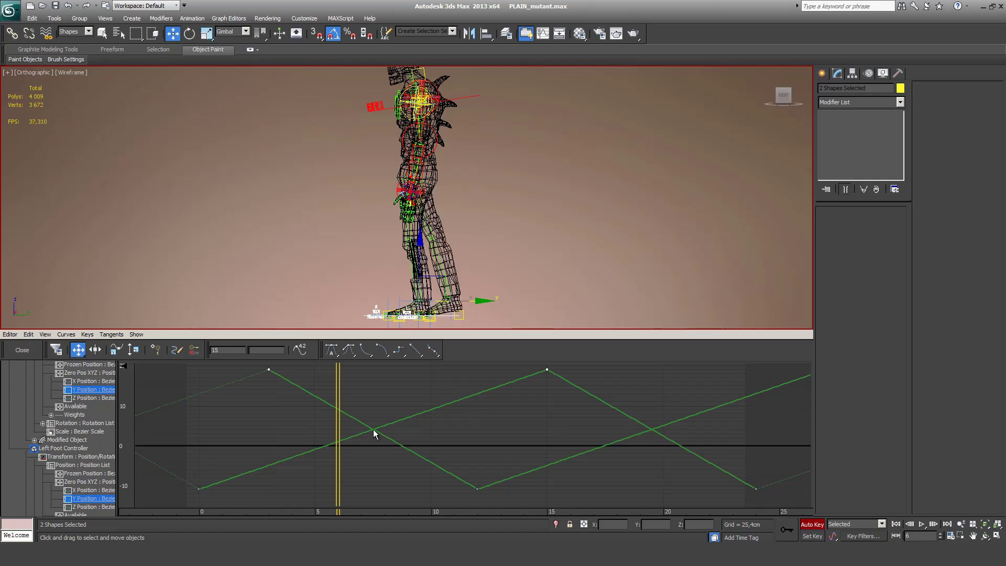
mouse_move(355, 427)
left_mouse_down()
mouse_move(676, 429)
mouse_move(658, 411)
mouse_move(628, 412)
left_mouse_up()
mouse_move(366, 437)
left_mouse_down()
mouse_move(374, 439)
mouse_move(367, 469)
mouse_move(373, 461)
left_mouse_up()
left_click_drag(372, 430, 656, 428)
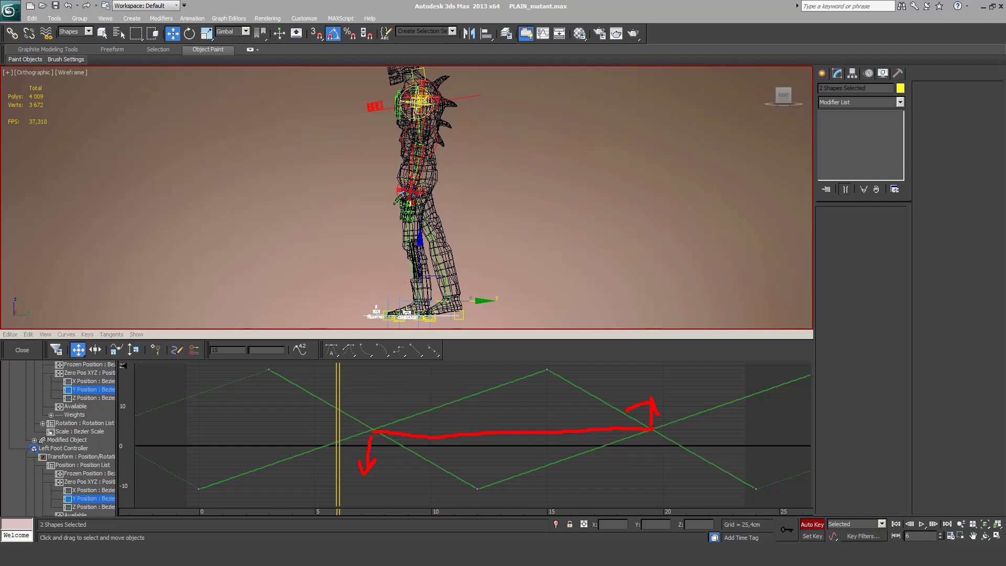
key("Escape")
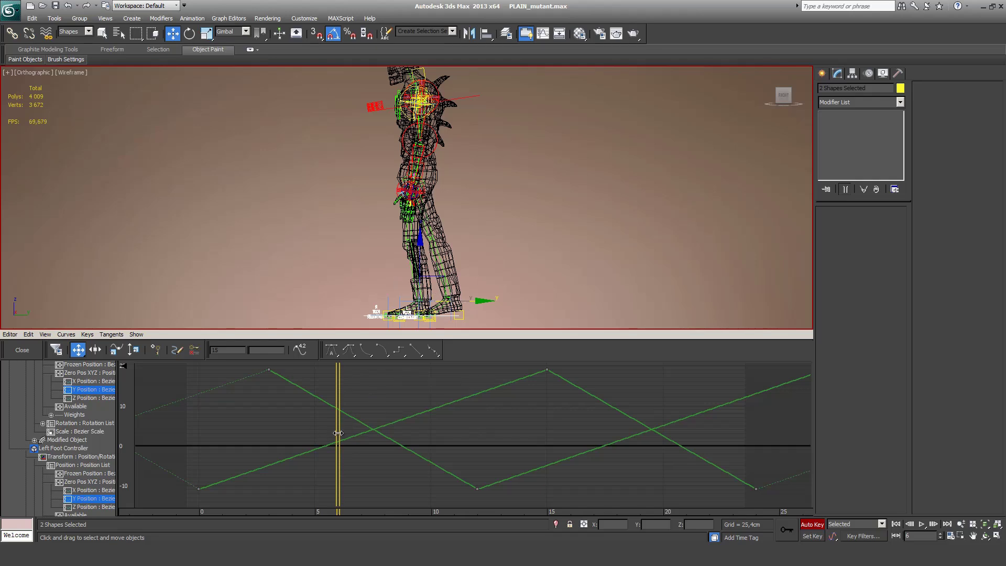
Step: Step through the first half of the walk up to frame 12 to examine the foot motion with the shifted peaks
key(".")
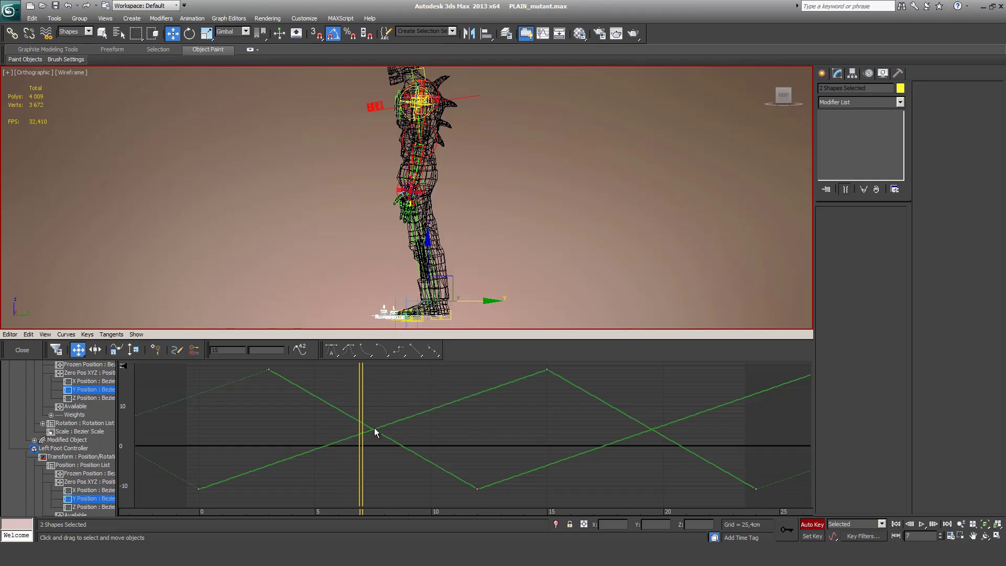
key(".")
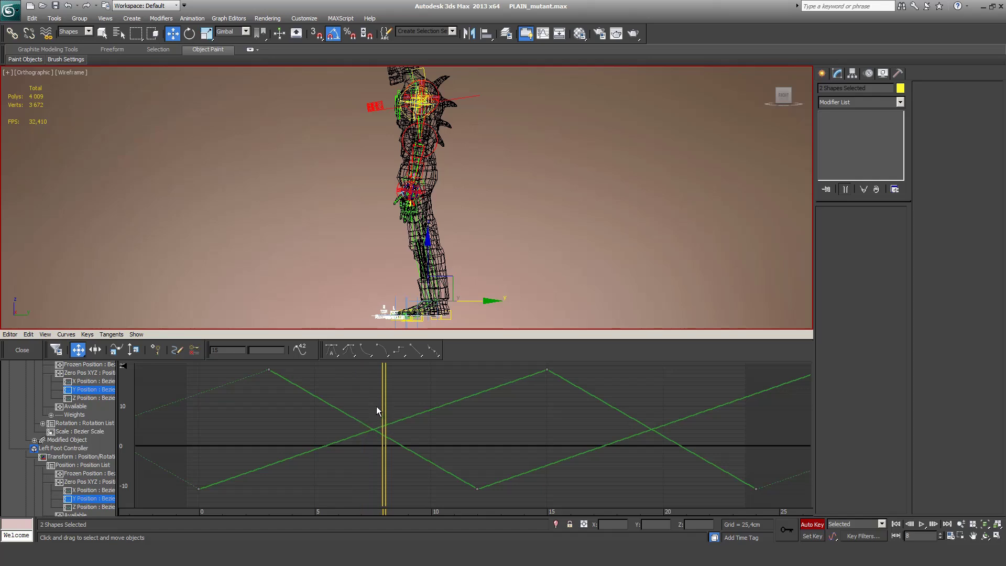
scroll(373, 407, "down", 2)
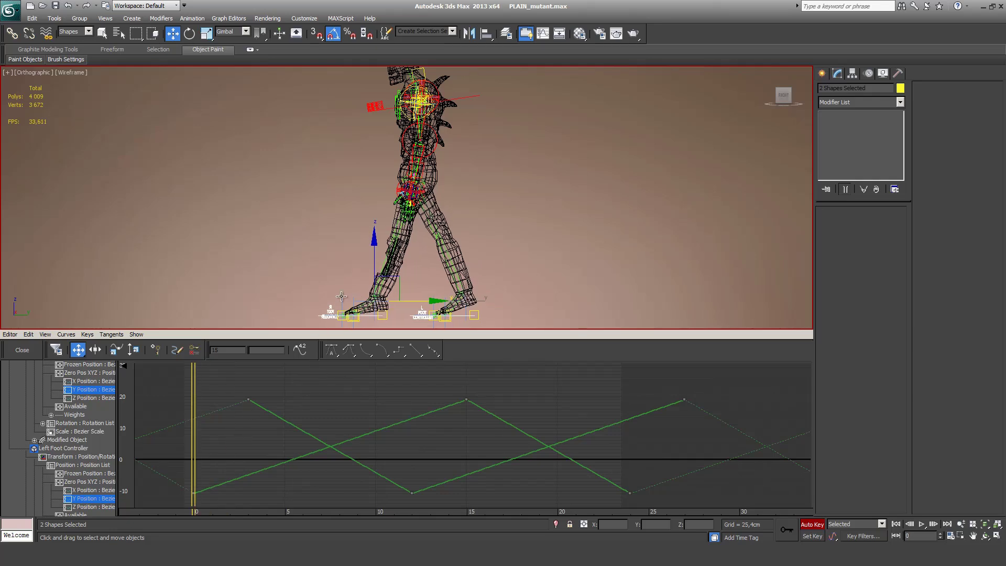
key(".")
key(".")
key(".")
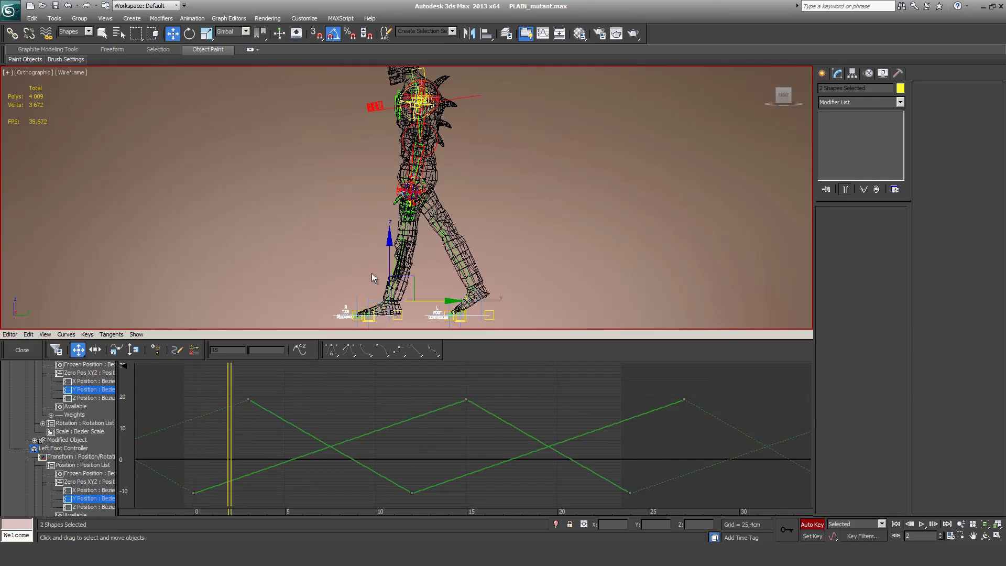
left_click(501, 313)
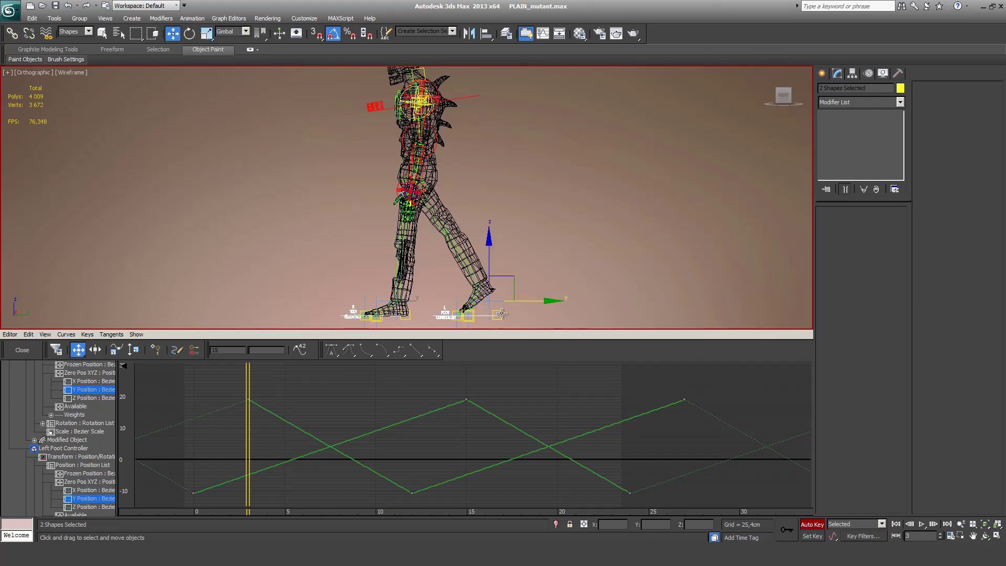
key(".")
key(".")
key(".")
key(".")
key(".")
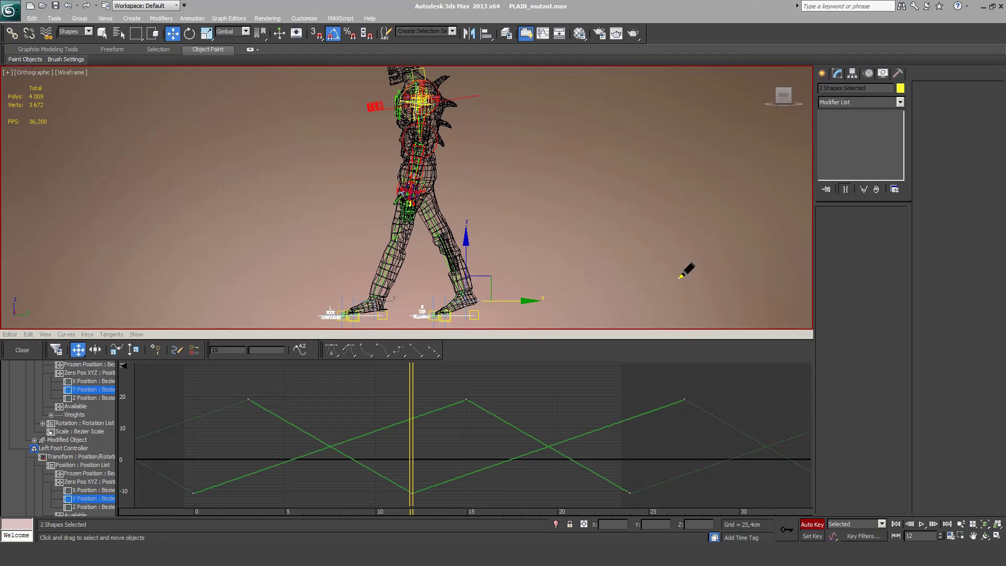
mouse_move(705, 350)
left_mouse_down()
mouse_move(740, 346)
mouse_move(728, 361)
mouse_move(754, 361)
left_mouse_up()
mouse_move(645, 343)
left_mouse_down()
mouse_move(659, 354)
mouse_move(687, 342)
left_mouse_up()
left_click_drag(602, 341, 612, 351)
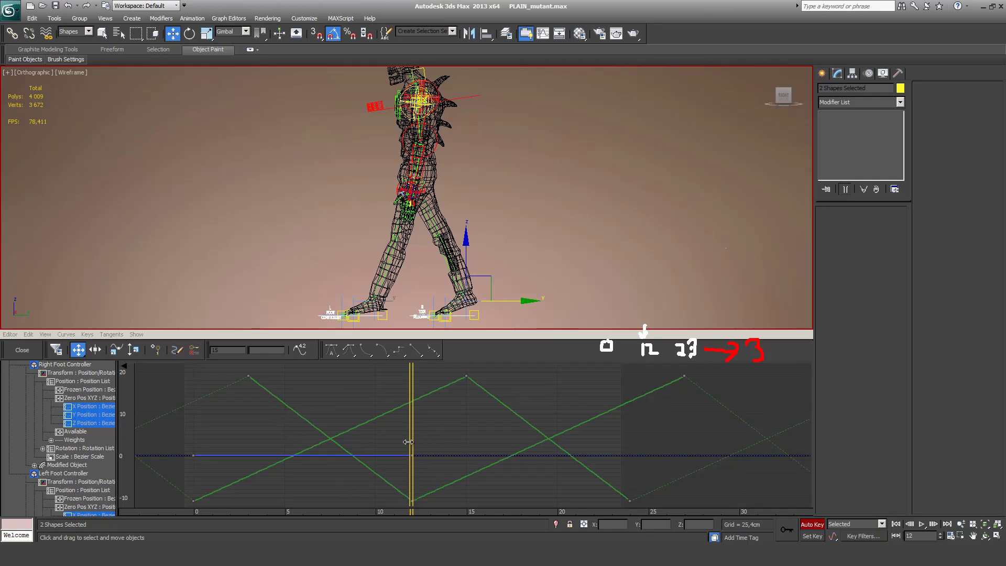
Step: Step back and forth between frames 10 and 13 to examine how the front foot reverses direction at frame 12
key("comma")
key("comma")
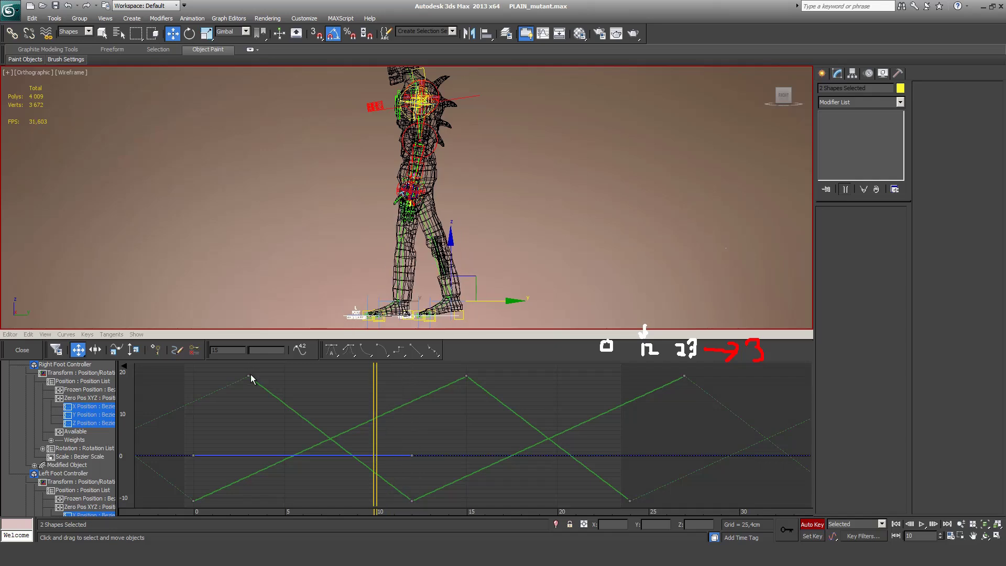
mouse_move(376, 472)
left_mouse_down()
mouse_move(388, 486)
mouse_move(373, 451)
mouse_move(388, 464)
left_mouse_up()
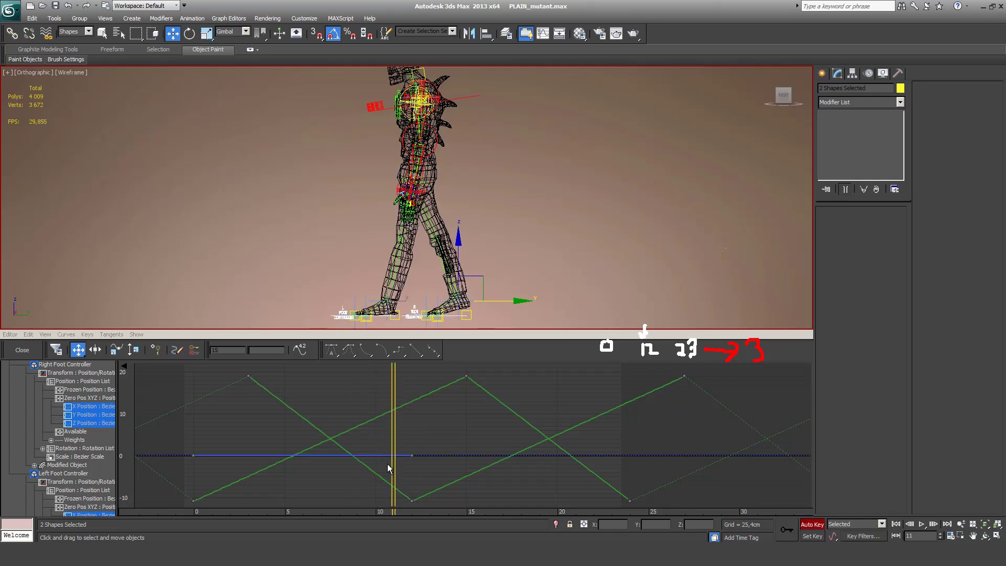
key("period")
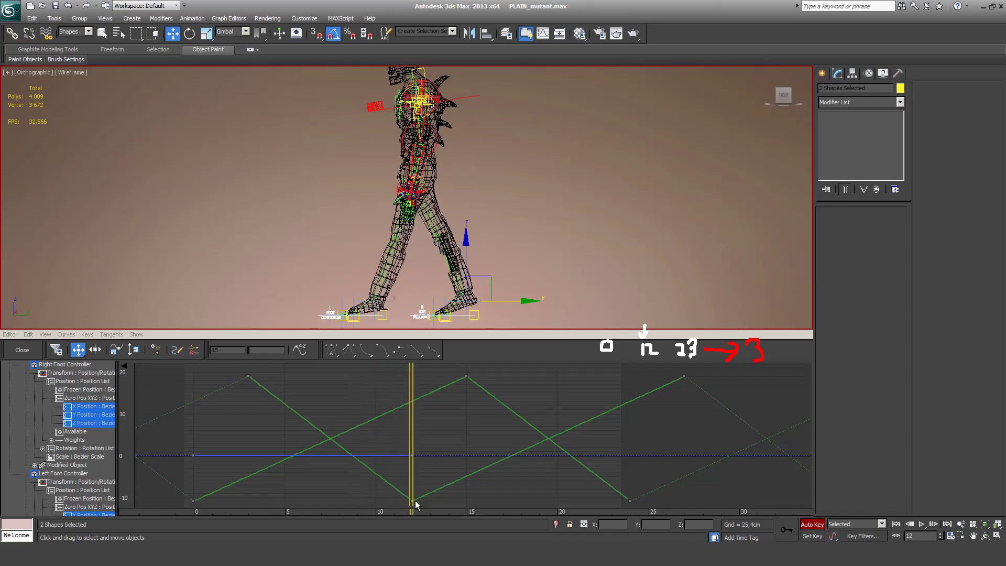
key("period")
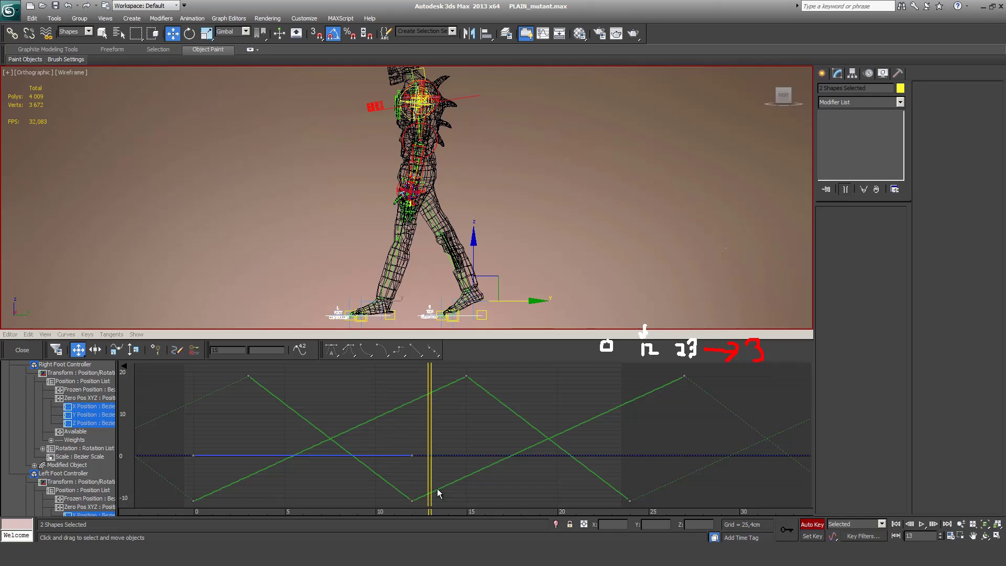
key("comma")
key("period")
key("comma")
key("comma")
key("comma")
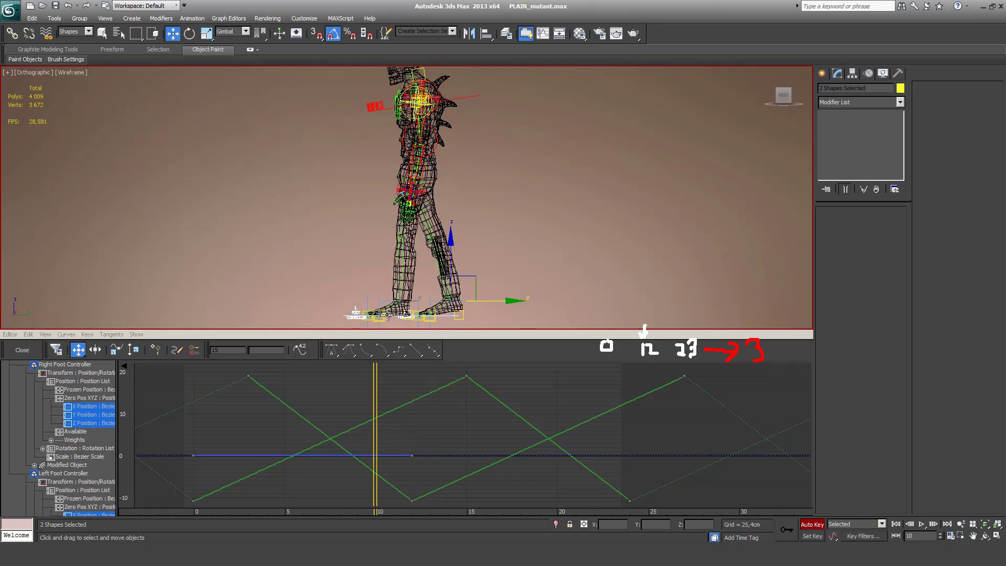
key("period")
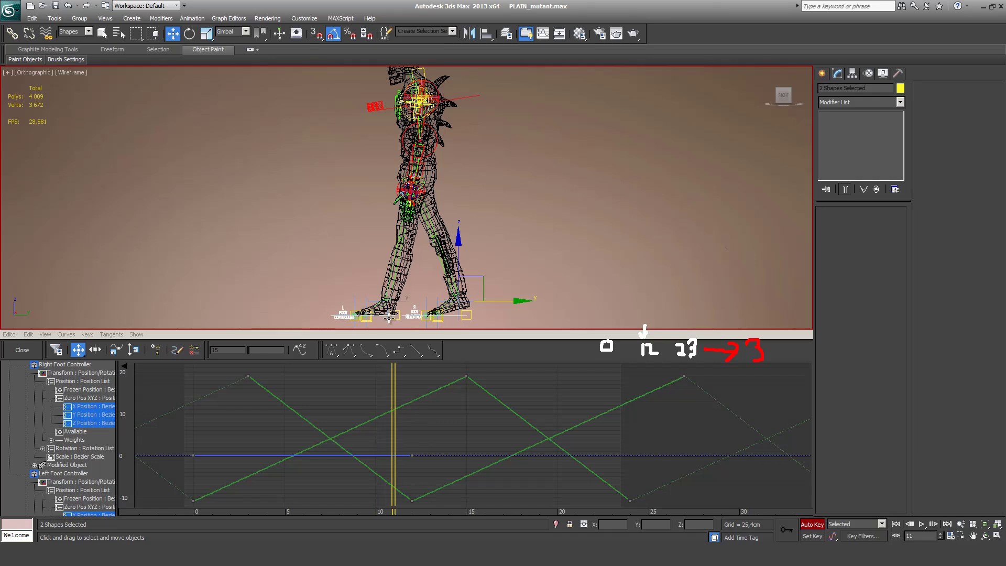
key("period")
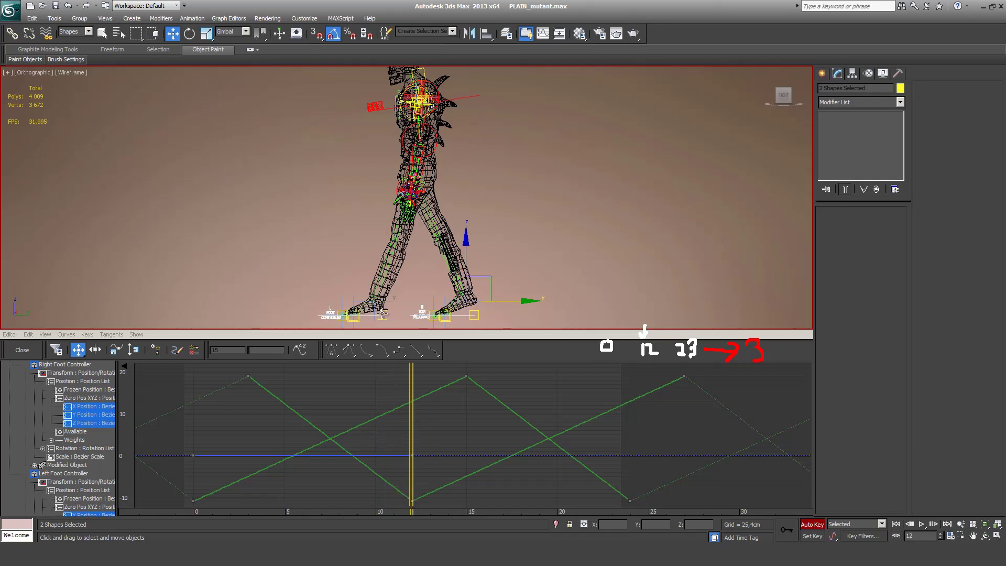
key("period")
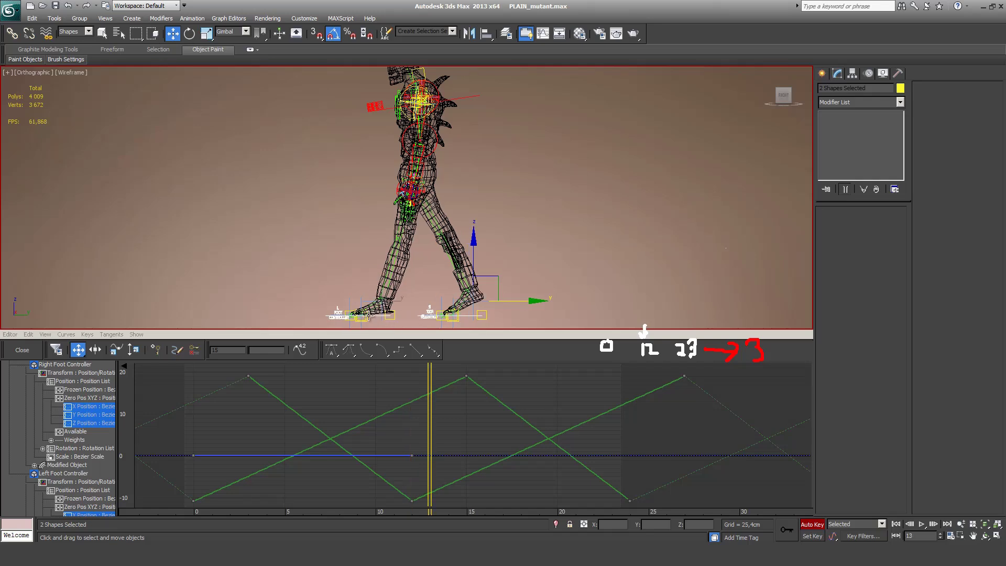
key("comma")
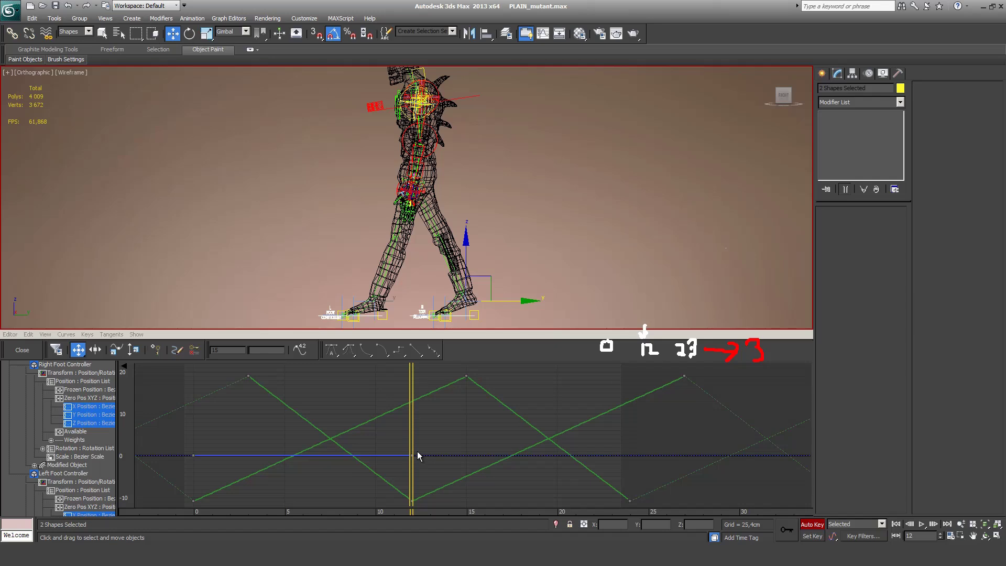
Step: Advance frame by frame from 12 through the rest of the cycle to examine both feet's forward and backward travel
left_click_drag(418, 455, 430, 429)
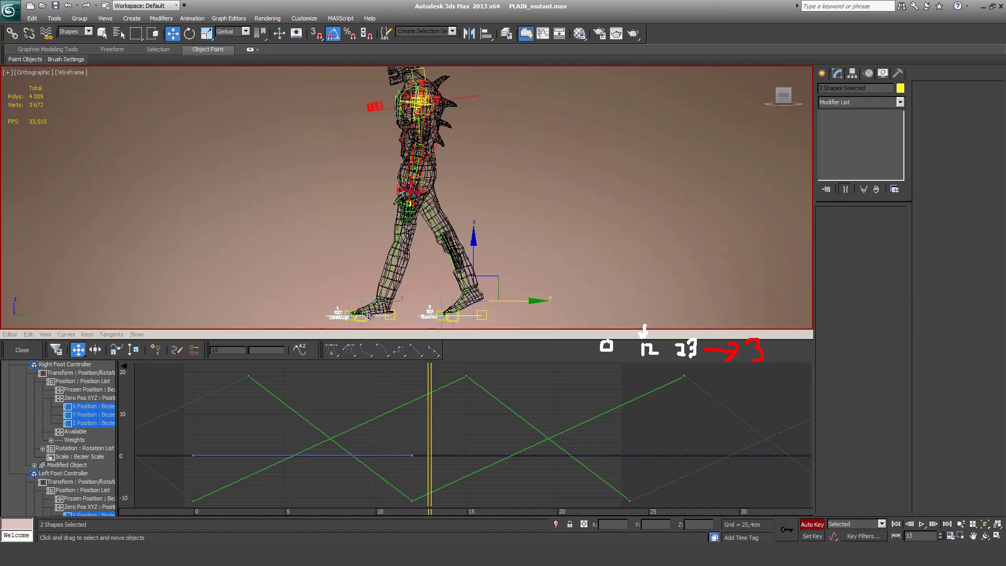
key("period")
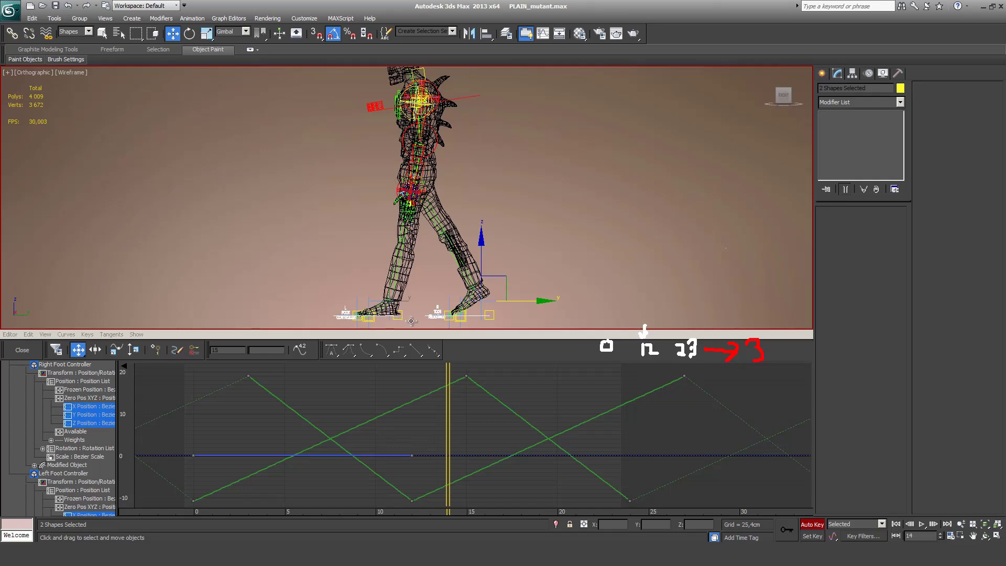
left_click_drag(448, 384, 464, 383)
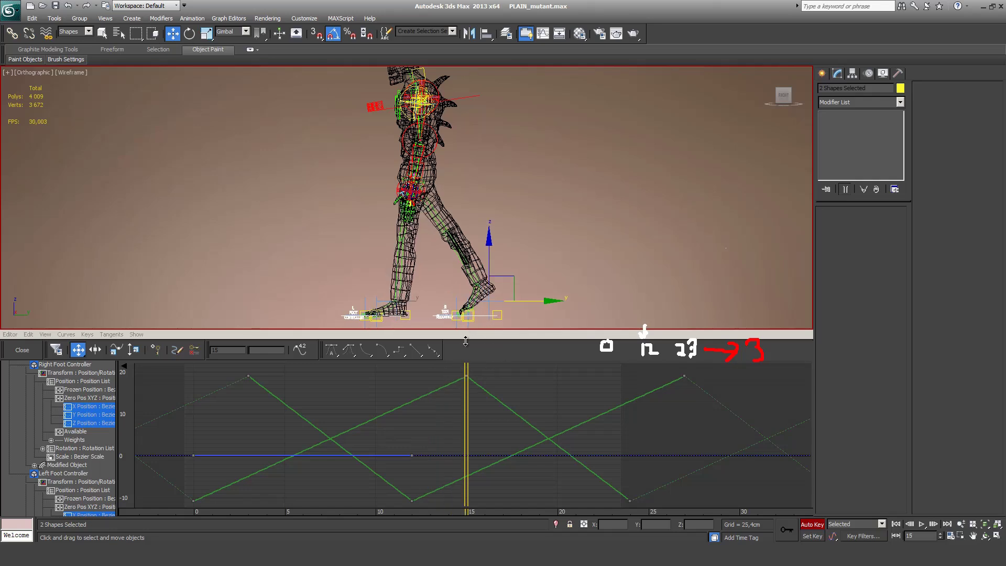
key("period")
key("period")
key("period")
key("period")
key("period")
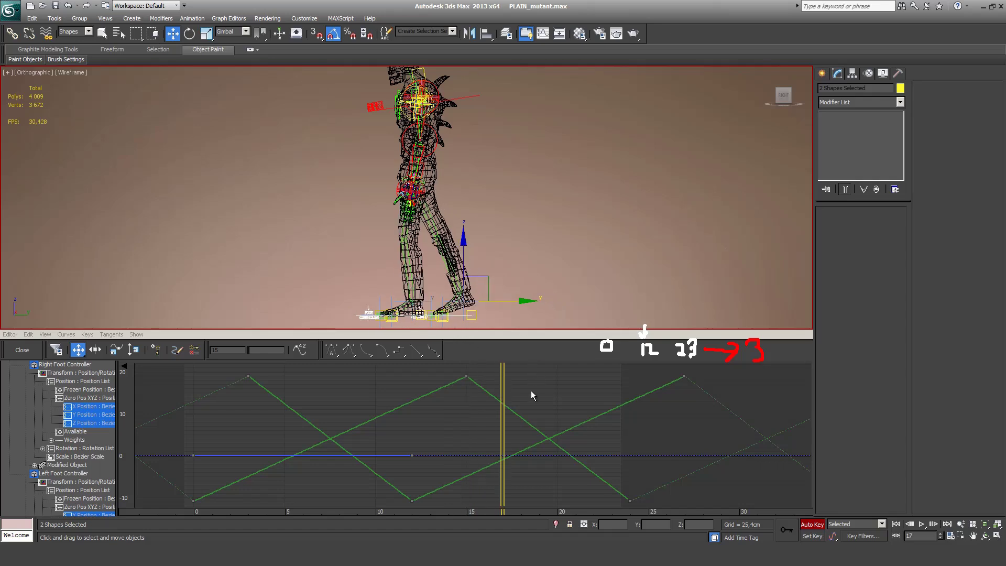
key("period")
key("period")
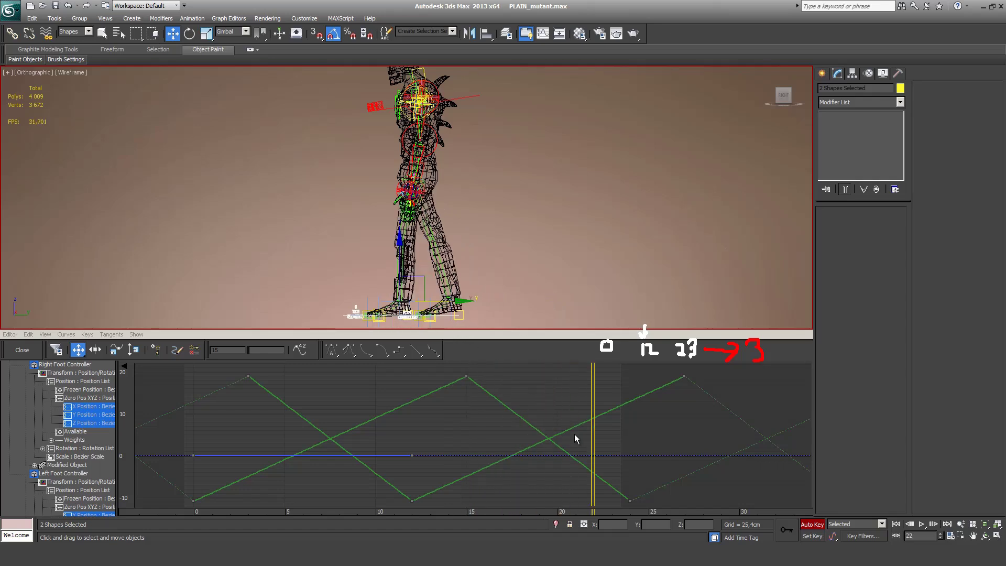
key("period")
Step: Return to frame 0 and step through the opening frames to examine the back foot's motion around its peak at frame 3
key("Home")
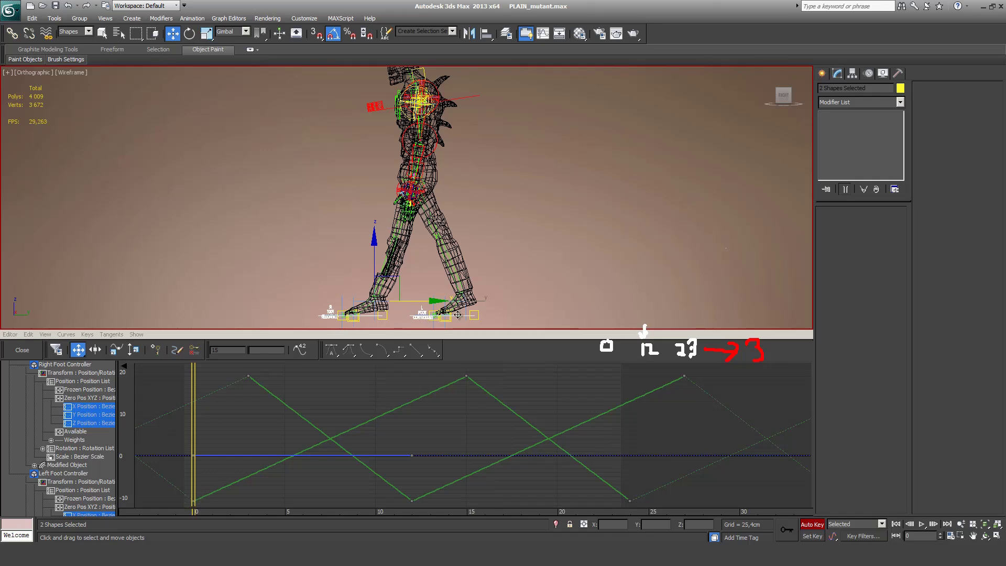
key("period")
key("period")
key("period")
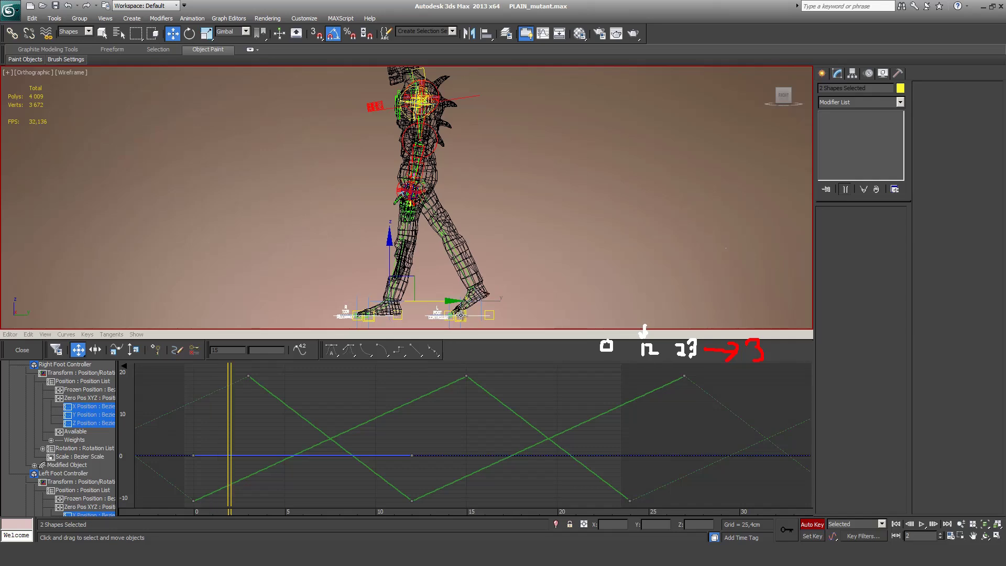
key("period")
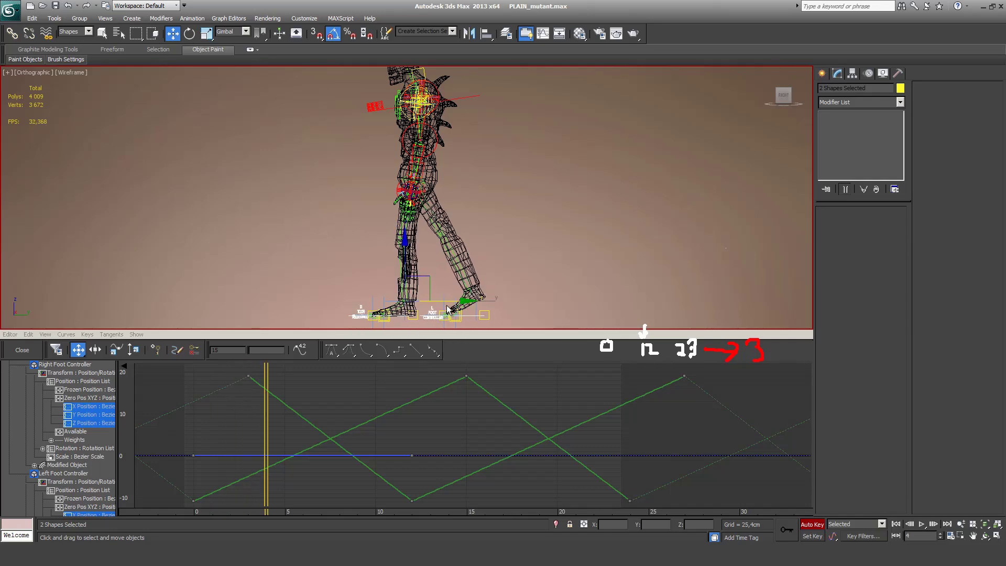
key("period")
key("Home")
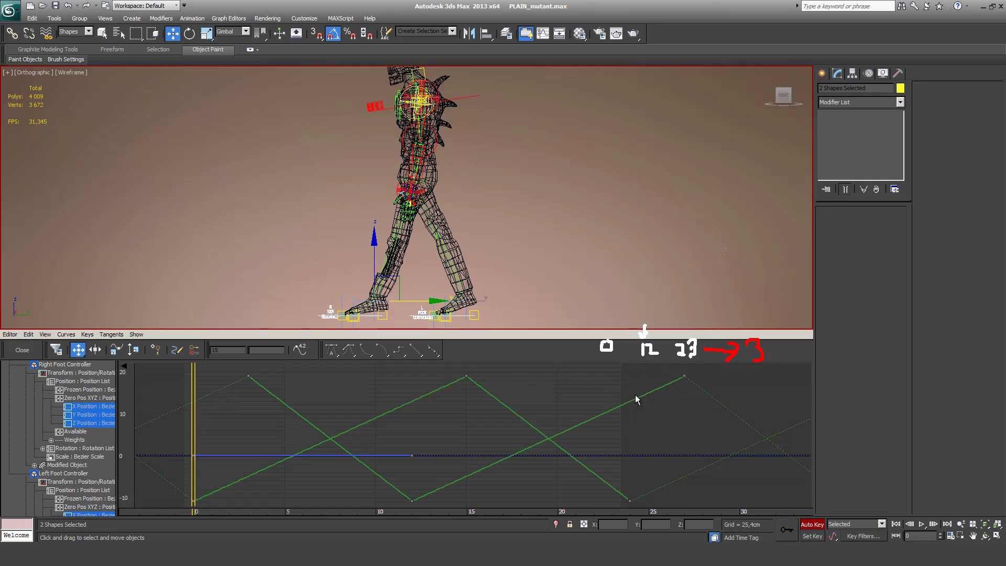
Step: Lower the left foot's last Y Position key at frame 27, and copy its frame 3 peak key to frame 27
left_click(683, 382)
left_click_drag(683, 378, 684, 407)
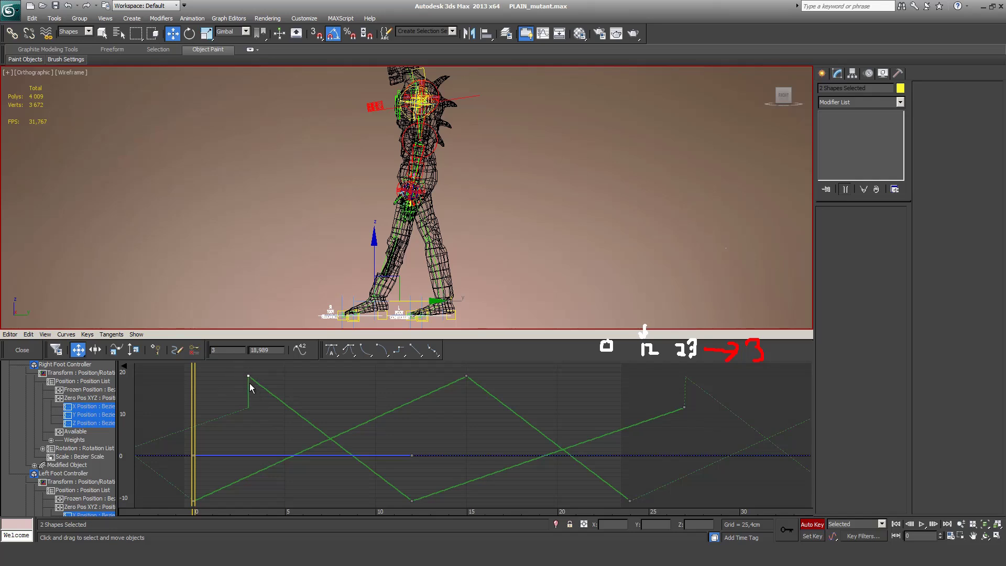
left_click_drag(249, 376, 685, 401, "shift")
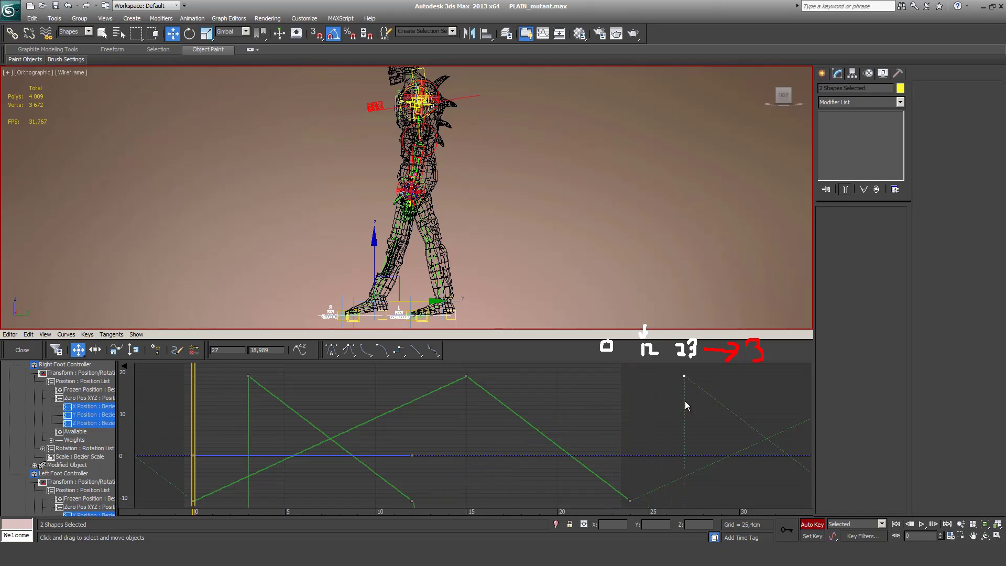
Step: Set the left foot's Y Position key at frame 27 to linear tangents
middle_click_drag(607, 488, 414, 436, "ctrl+alt")
middle_click_drag(414, 437, 658, 472)
middle_click_drag(658, 471, 518, 455)
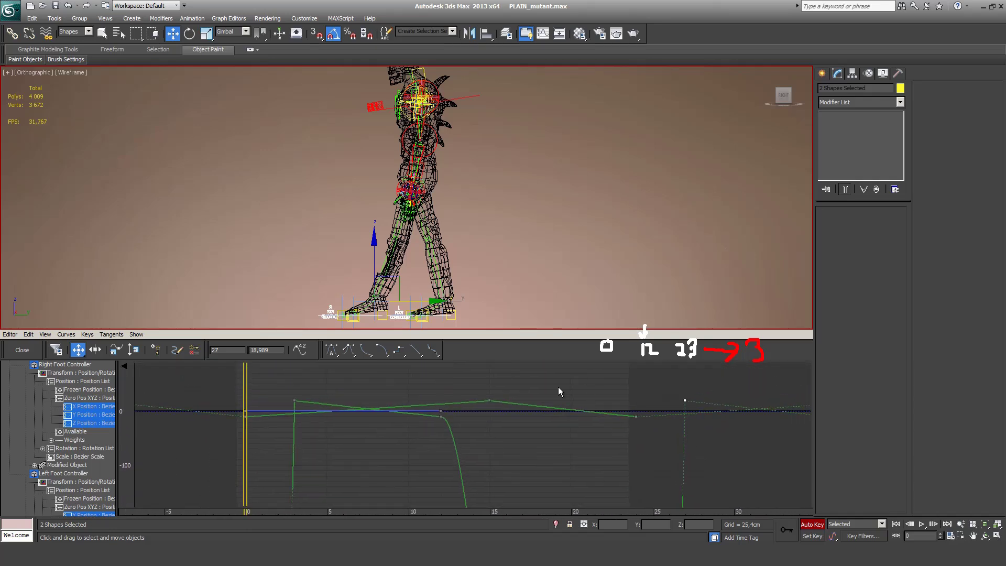
left_click(417, 351)
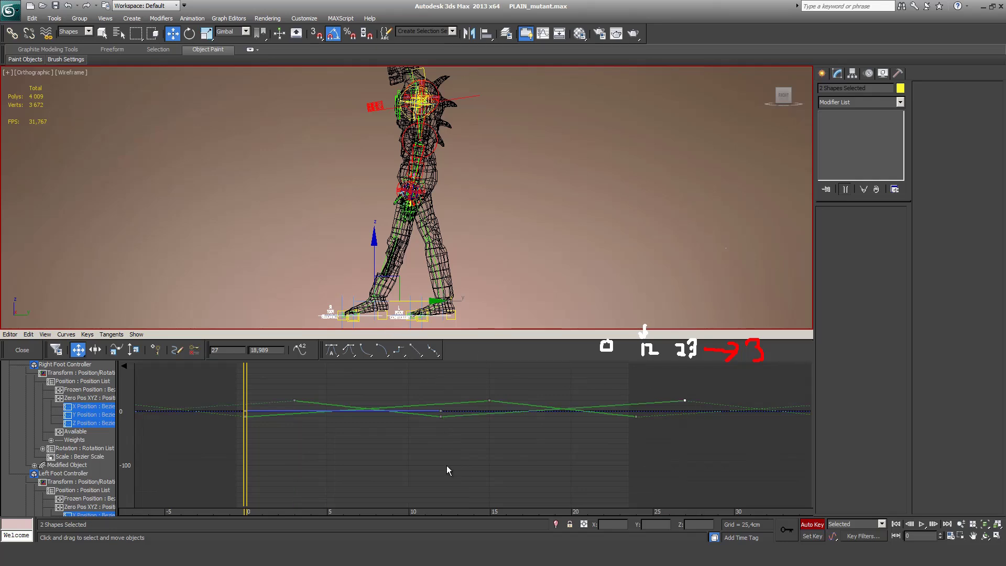
mouse_move(449, 470)
middle_mouse_down("ctrl+alt")
mouse_move(433, 426)
mouse_move(456, 418)
mouse_move(438, 402)
mouse_move(443, 461)
middle_mouse_up("ctrl+alt")
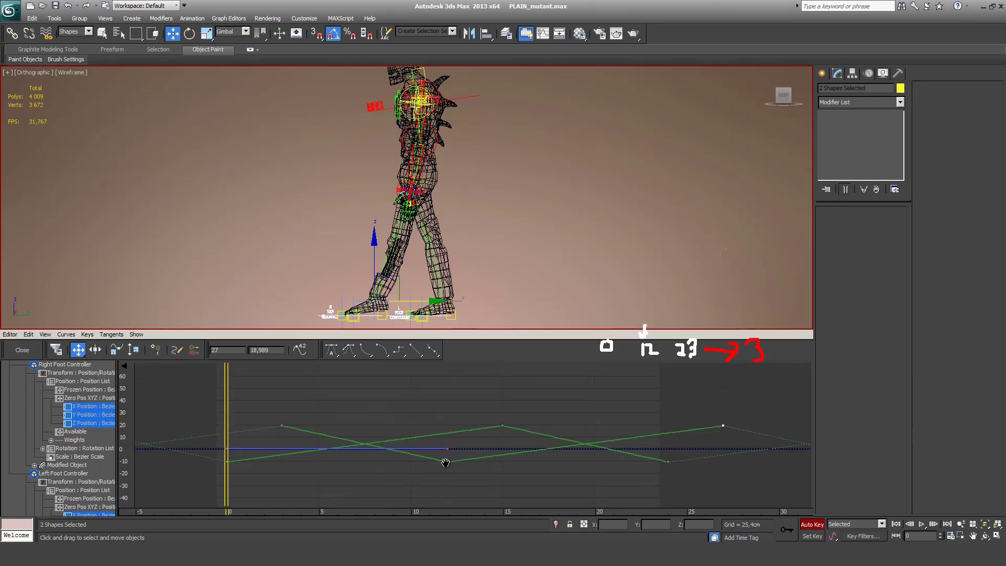
Step: Play the walk cycle from frame 3 to examine the feet, and stop at frame 12
left_click_drag(225, 371, 206, 366)
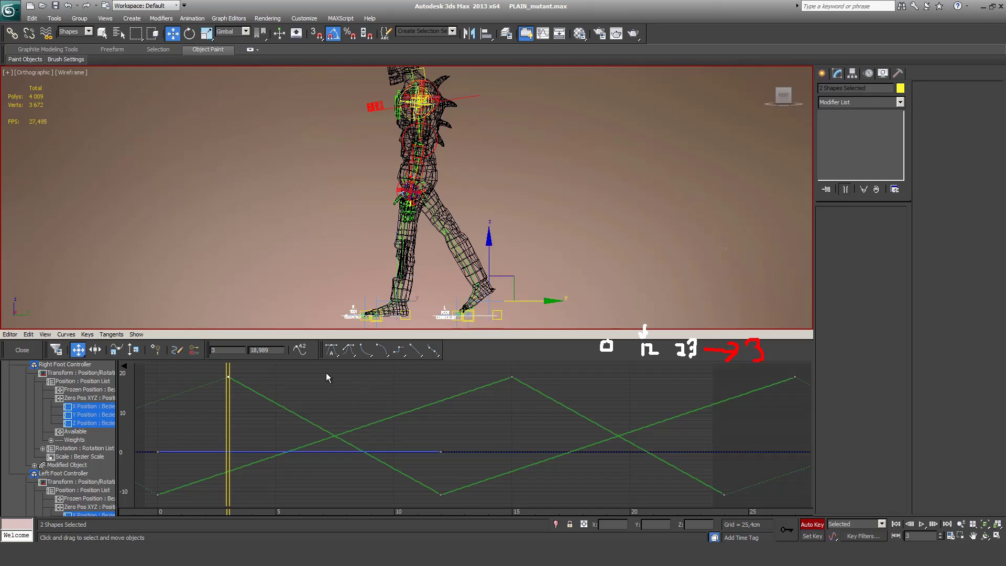
key("slash")
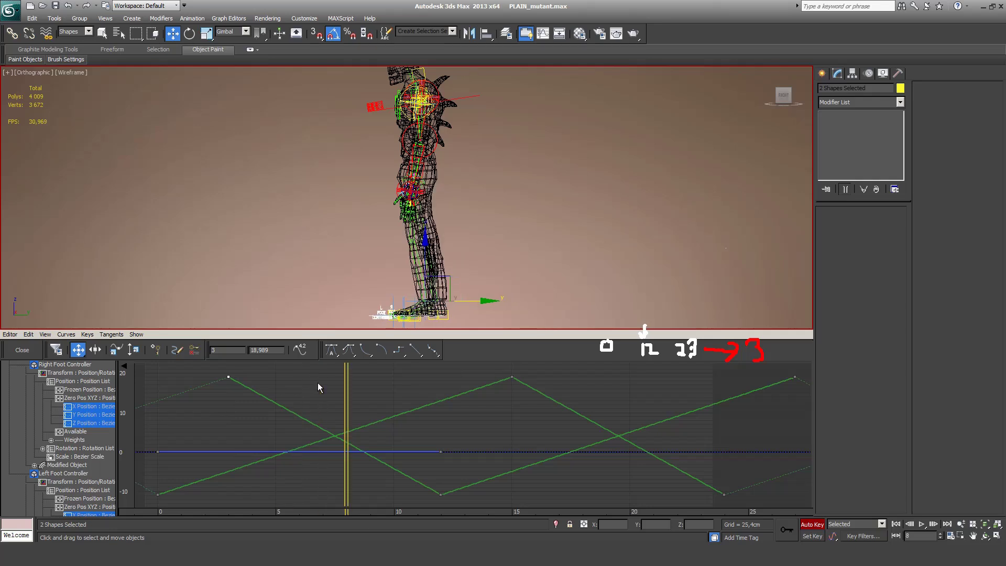
key("slash")
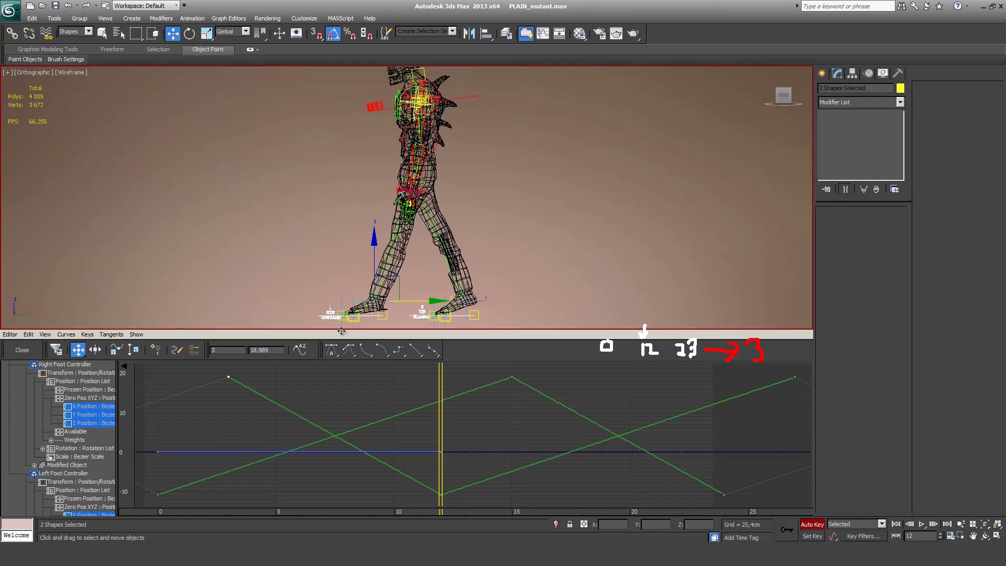
Step: Add keys at frames 11 and 13 on the left foot's Y Position curve, around its low point
right_click(427, 487)
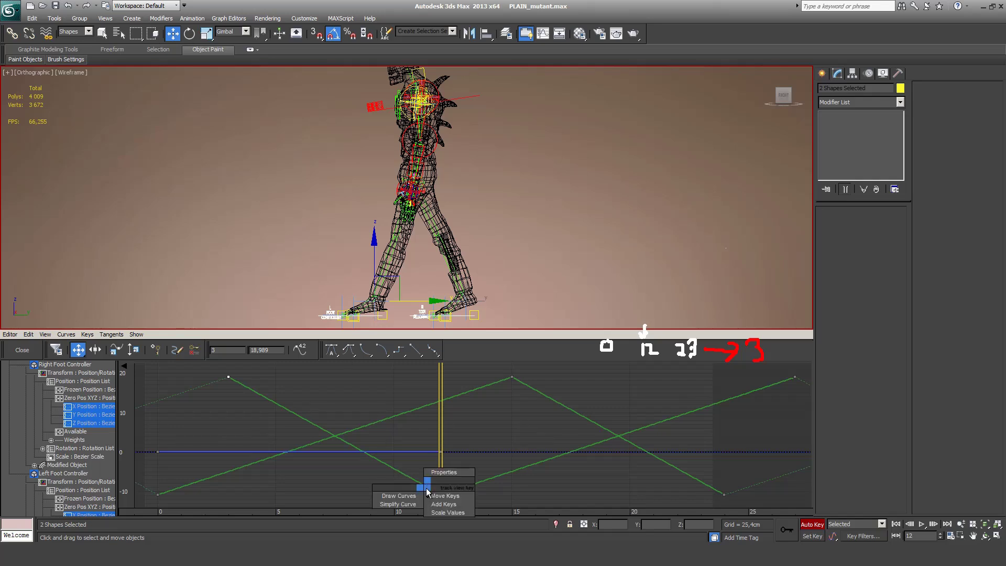
left_click(449, 505)
left_click(417, 481)
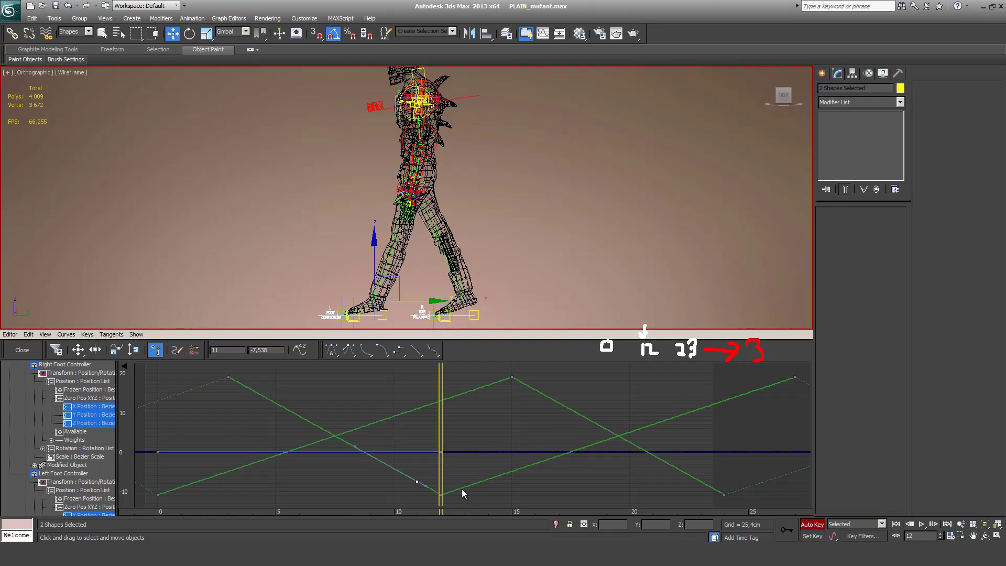
left_click(463, 490)
Step: Select the left foot's new Y Position keys at frames 11 and 13 and give them linear tangents
right_click(518, 459)
left_click(538, 469)
left_click_drag(409, 474, 474, 502)
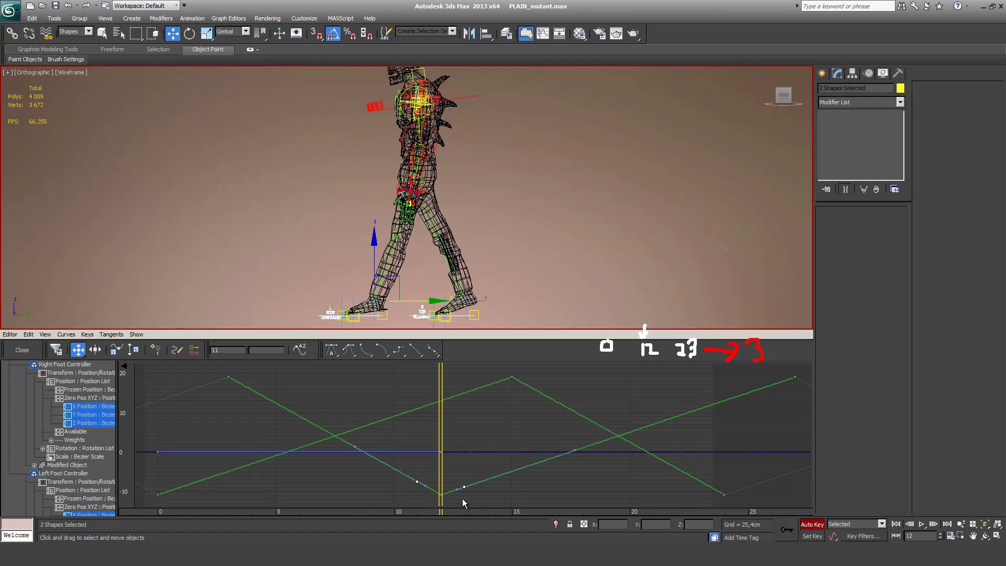
left_click(416, 354)
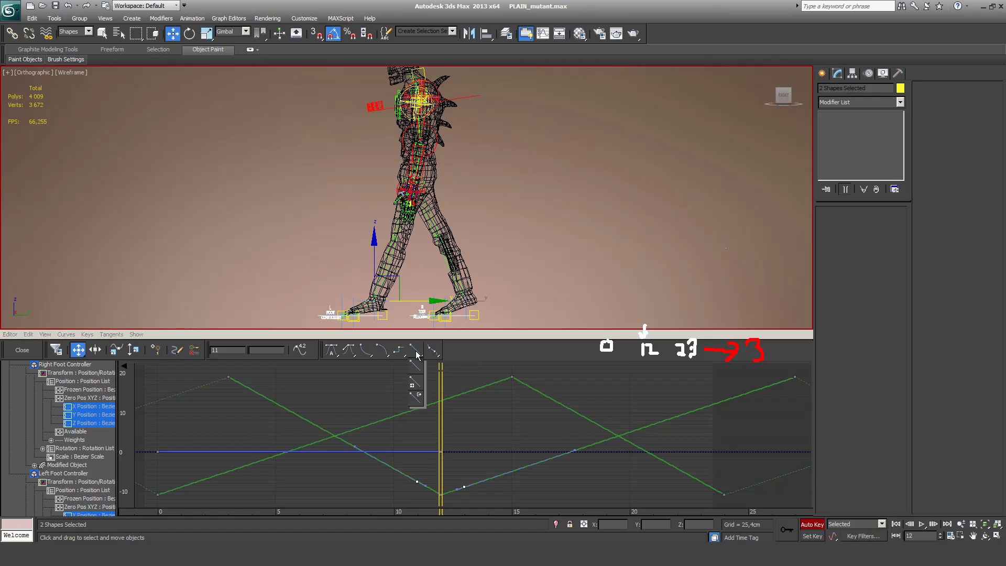
left_click(416, 350)
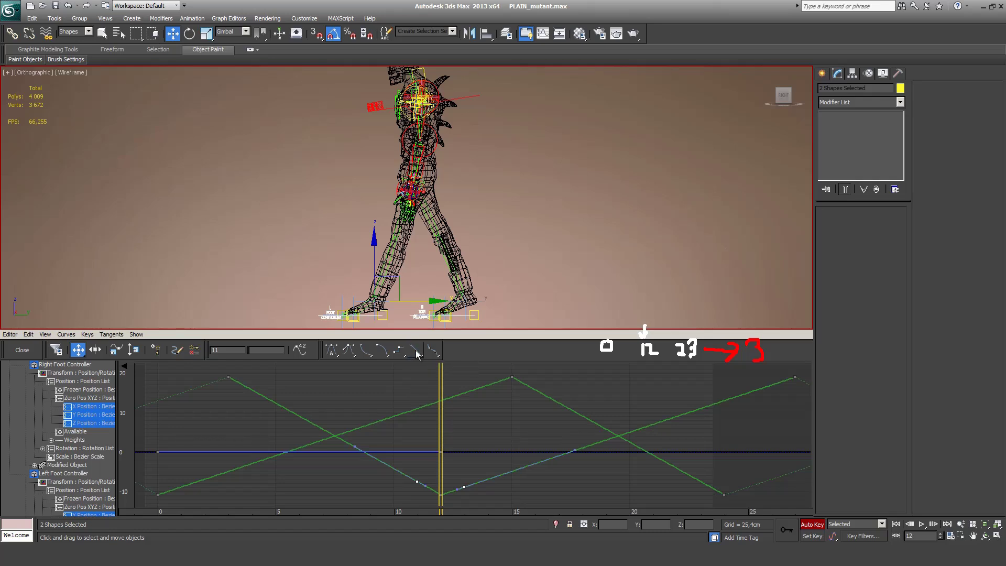
Step: Give the left foot's frame 12 key custom tangents and raise it to about -9.261
left_click(440, 494)
left_click(350, 359)
left_click_drag(440, 495, 440, 488)
scroll(432, 455, "up", 5)
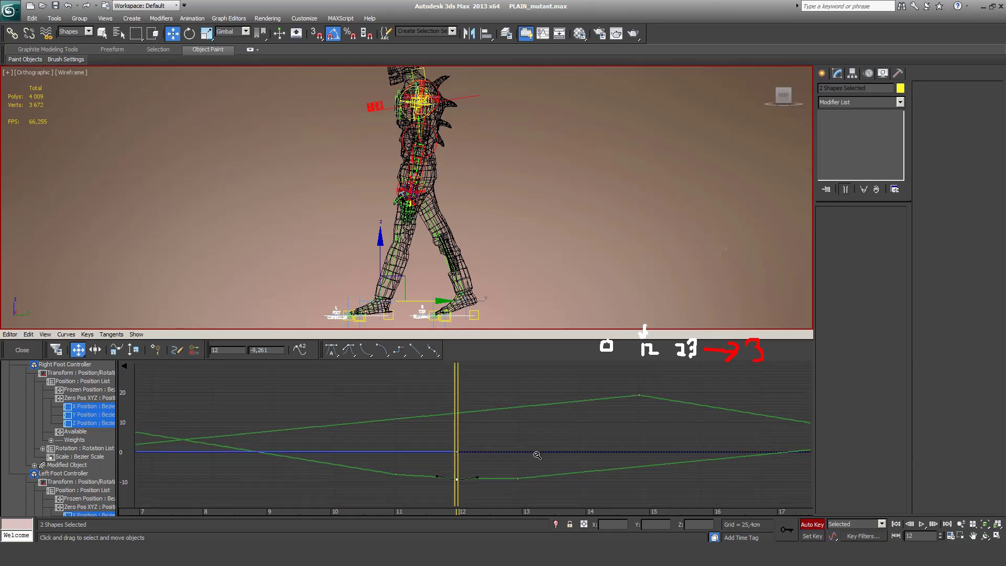
Step: Flatten both tangent handles of the left foot's frame 12 key, and lower the key to about -9.479
scroll(477, 446, "up", 6)
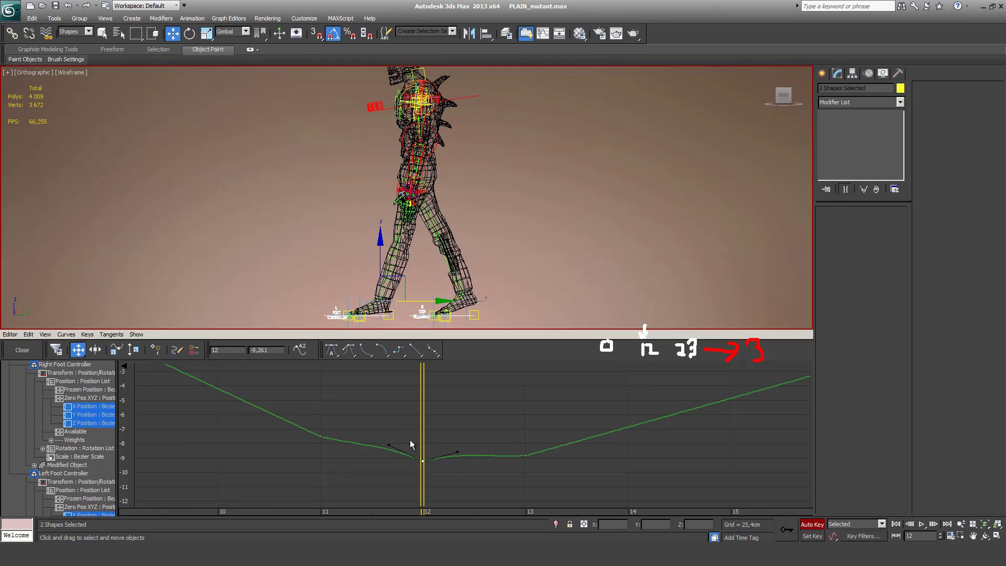
left_click_drag(453, 454, 461, 458)
left_click_drag(387, 444, 377, 456)
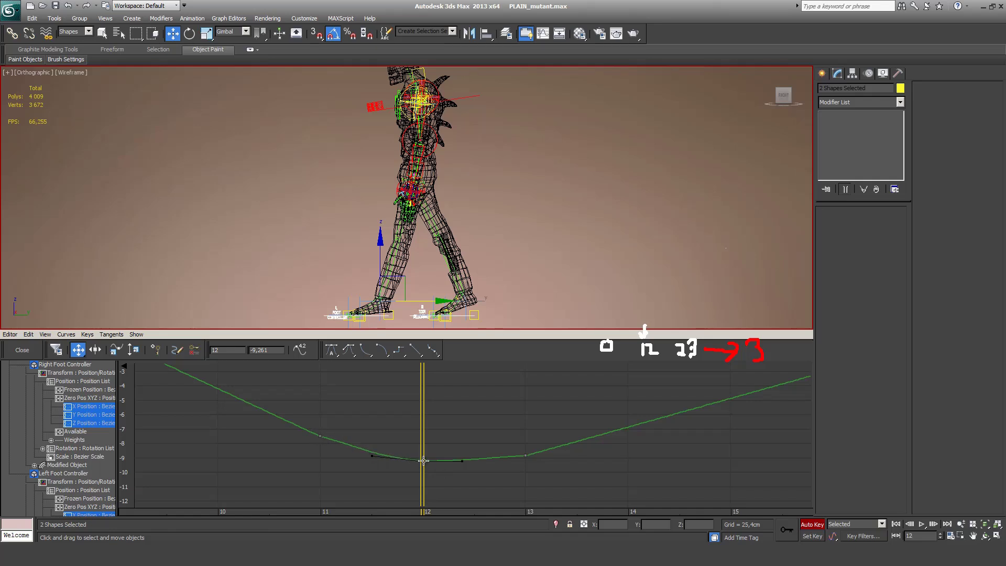
left_click_drag(423, 461, 425, 464)
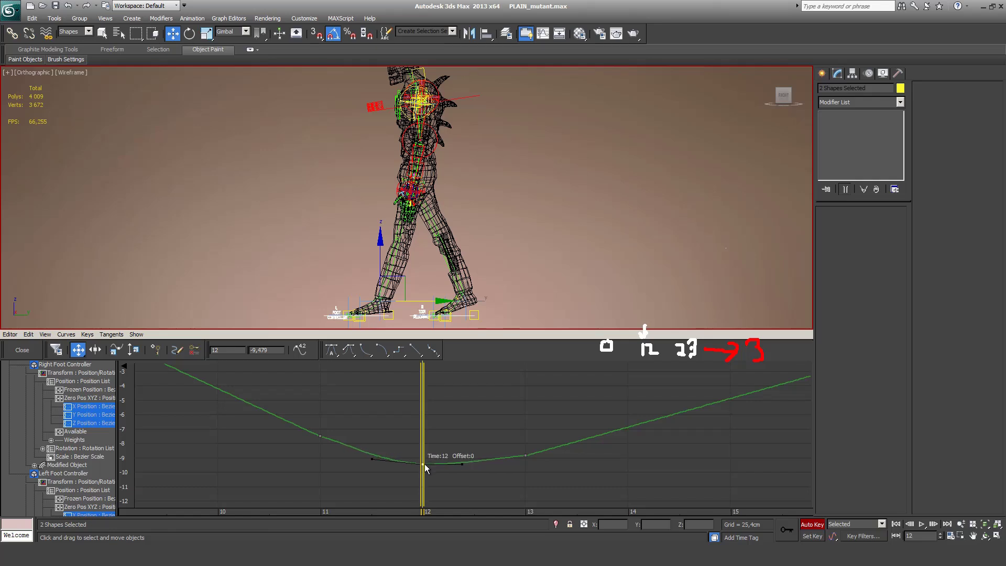
Step: Go to frame 23 and isolate the Right Foot Controller's Y Position curve
middle_click_drag(425, 464, 402, 474, "ctrl+alt")
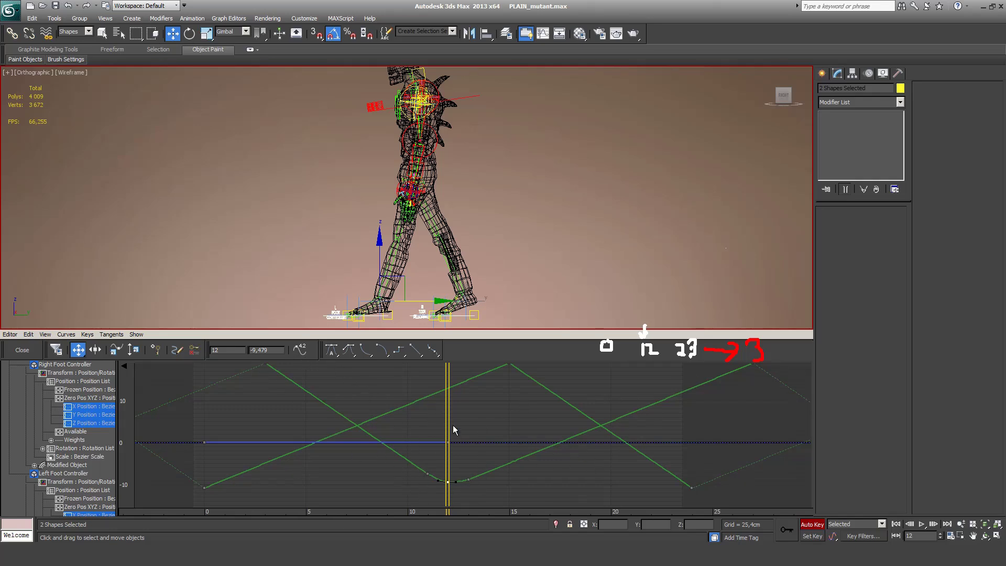
left_click_drag(450, 426, 641, 467)
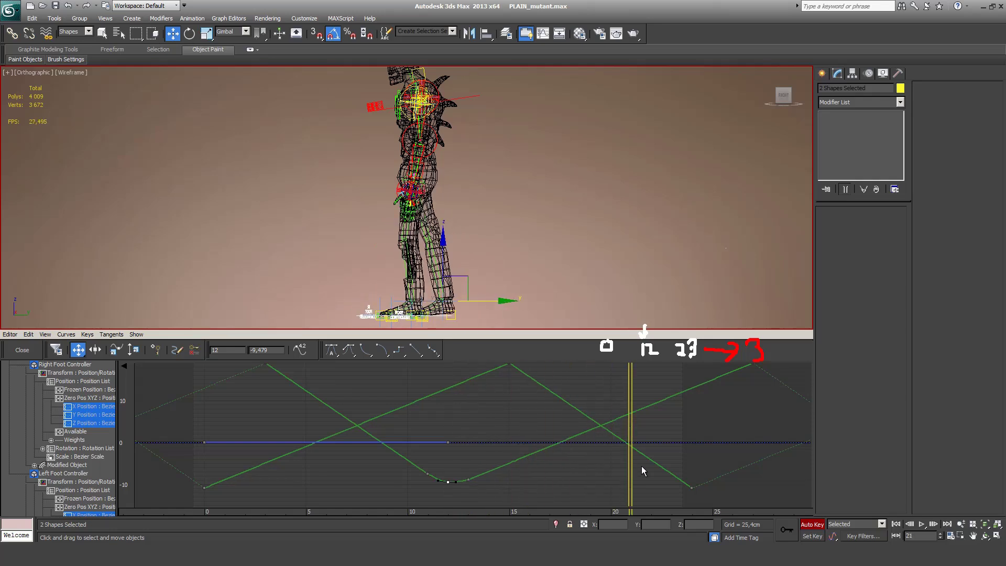
key("period")
key("period")
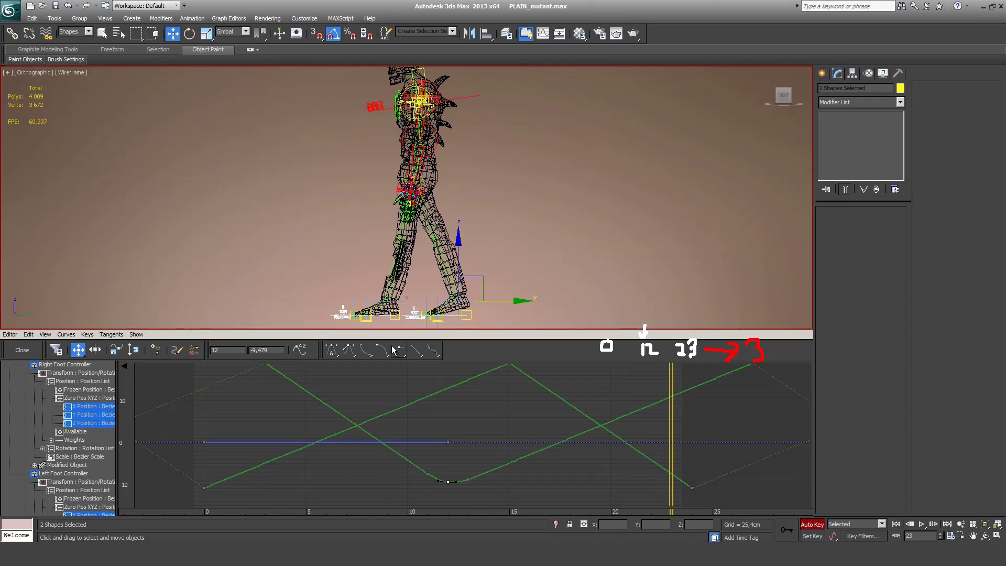
left_click(343, 314)
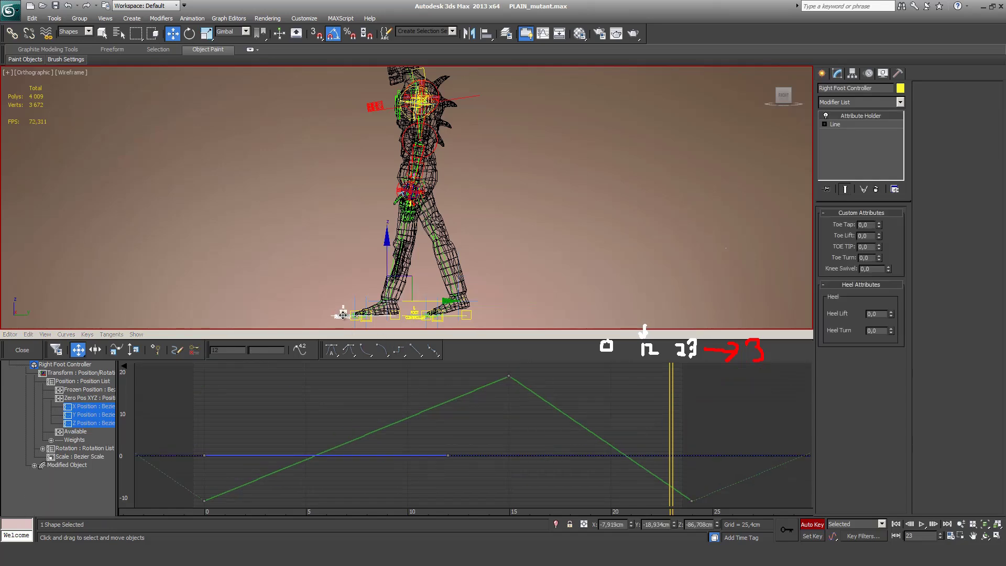
left_click(95, 415)
Step: Add keys at frames 23 and 1 on the right foot's Y Position curve
key("a")
right_click(641, 482)
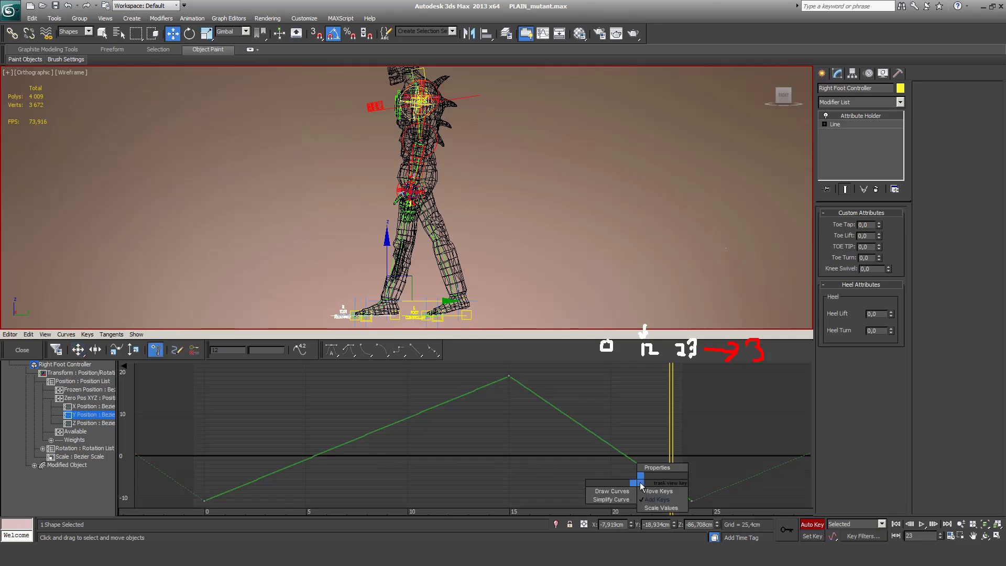
left_click(658, 500)
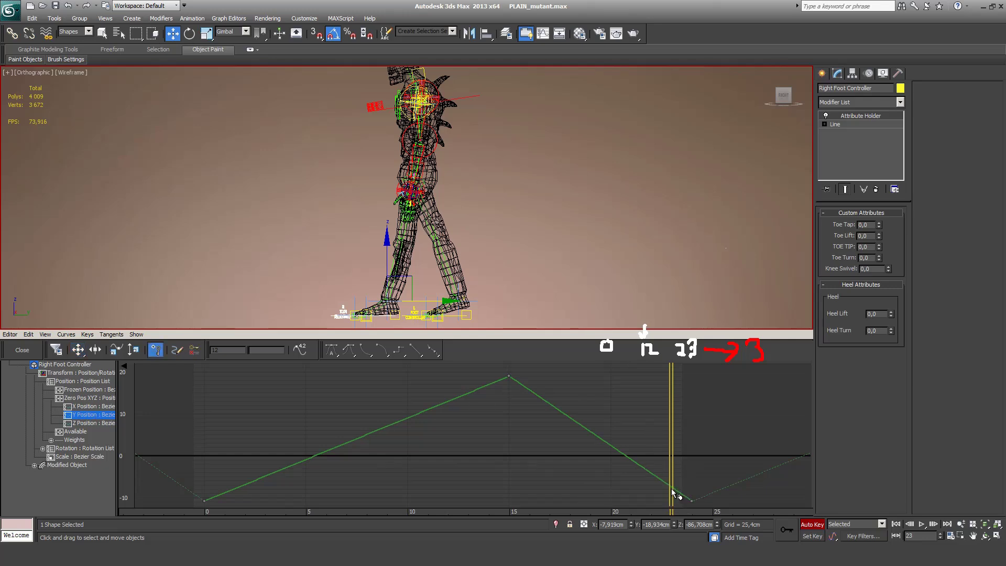
left_click(672, 488)
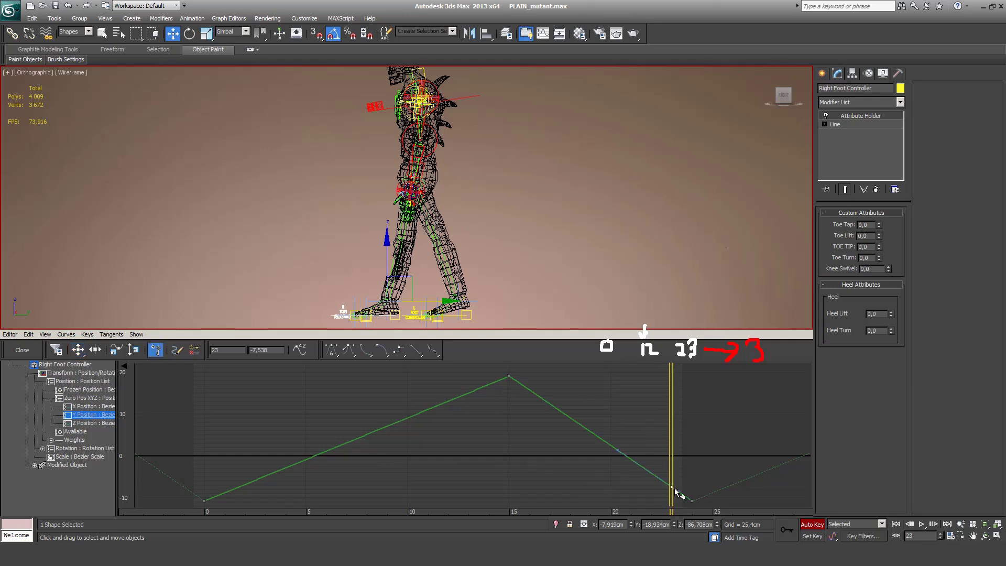
left_click(224, 492)
Step: Select the right foot's new Y Position keys at frames 1 and 23 and give them linear tangents
right_click(305, 492)
left_click(318, 497)
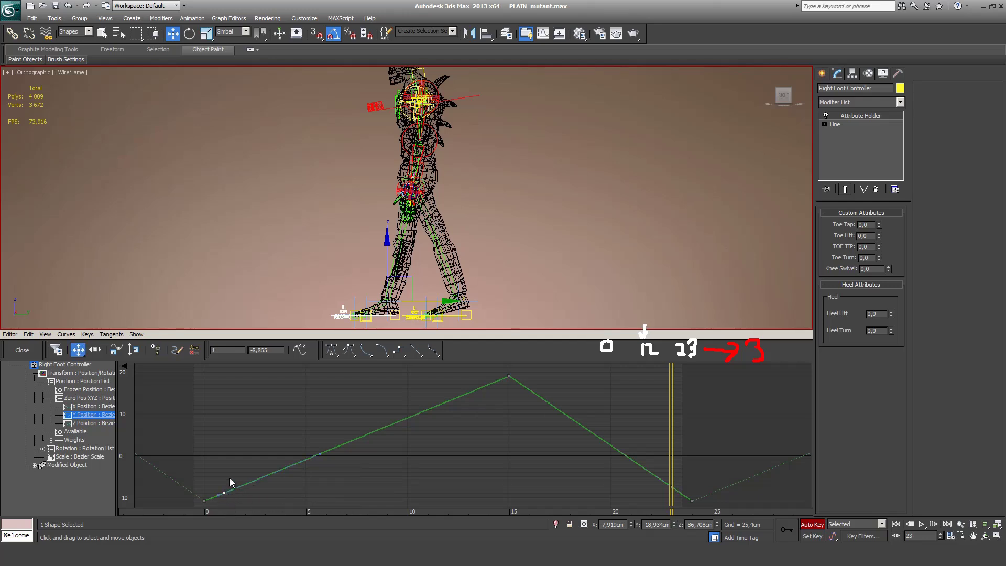
left_click_drag(652, 472, 678, 498)
left_click(414, 352)
Step: Raise the right foot's first and last Y Position keys at frames 0 and 24 together to about -8.976
left_click(205, 501)
left_click_drag(688, 509, 687, 510, "ctrl")
left_click_drag(204, 501, 199, 493)
left_click_drag(679, 475, 709, 508)
Step: Flatten the incoming tangent handle of the right foot's frame 24 key, and raise the key to about -8.609
middle_click_drag(687, 494, 615, 444, "ctrl+alt")
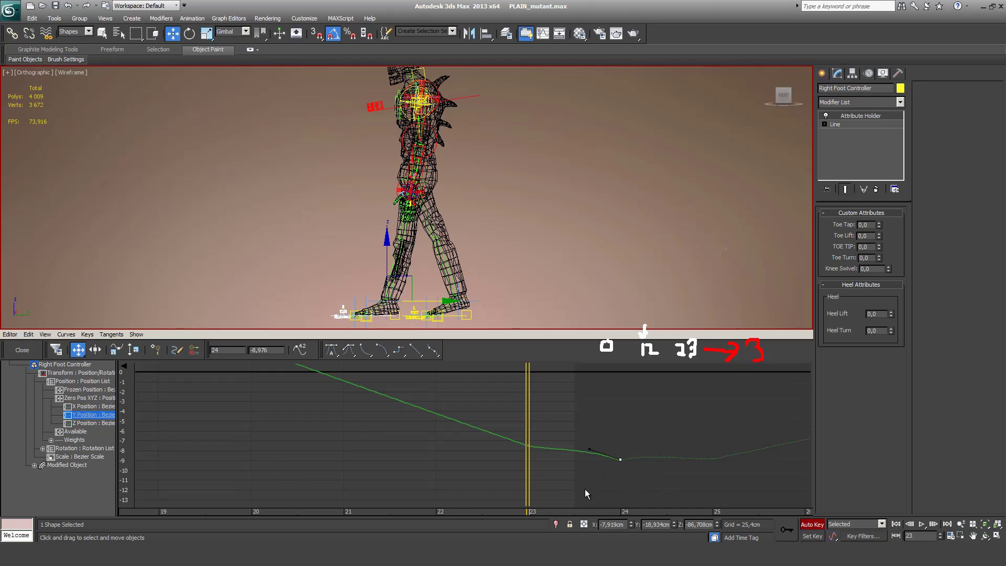
middle_click_drag(590, 485, 582, 463, "ctrl+alt")
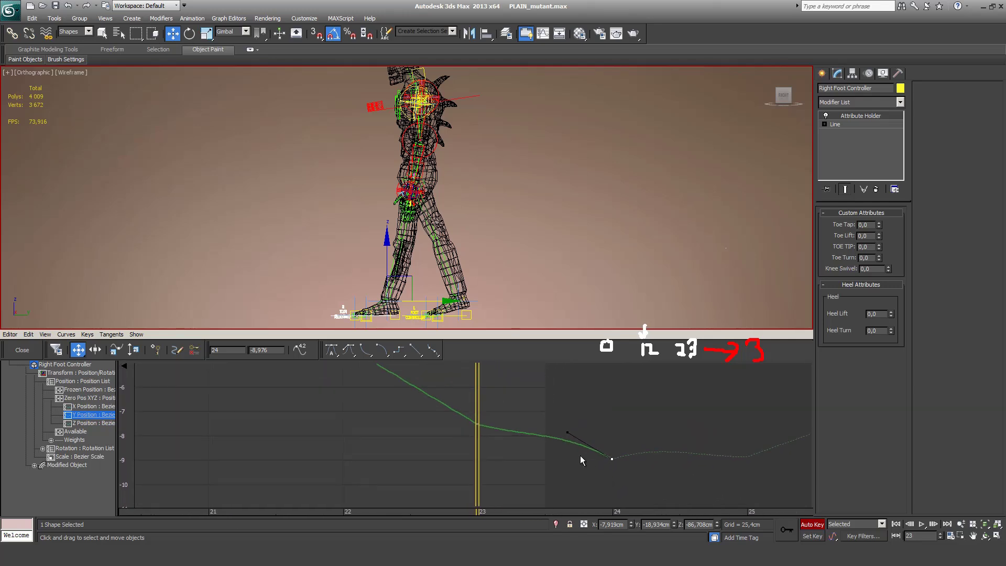
left_click_drag(567, 433, 536, 458)
left_click_drag(612, 459, 611, 450)
middle_click_drag(561, 457, 567, 462)
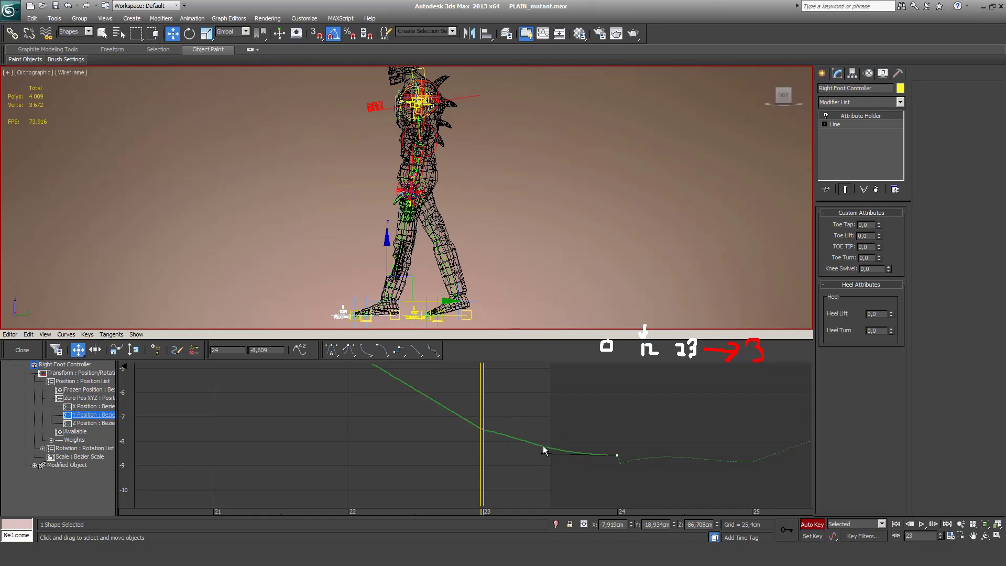
Step: Adjust the right foot's frame 0 key to about -9.279 and round the curve between frames 0 and 1
middle_click_drag(478, 433, 289, 446, "ctrl+alt")
middle_click_drag(363, 462, 684, 462)
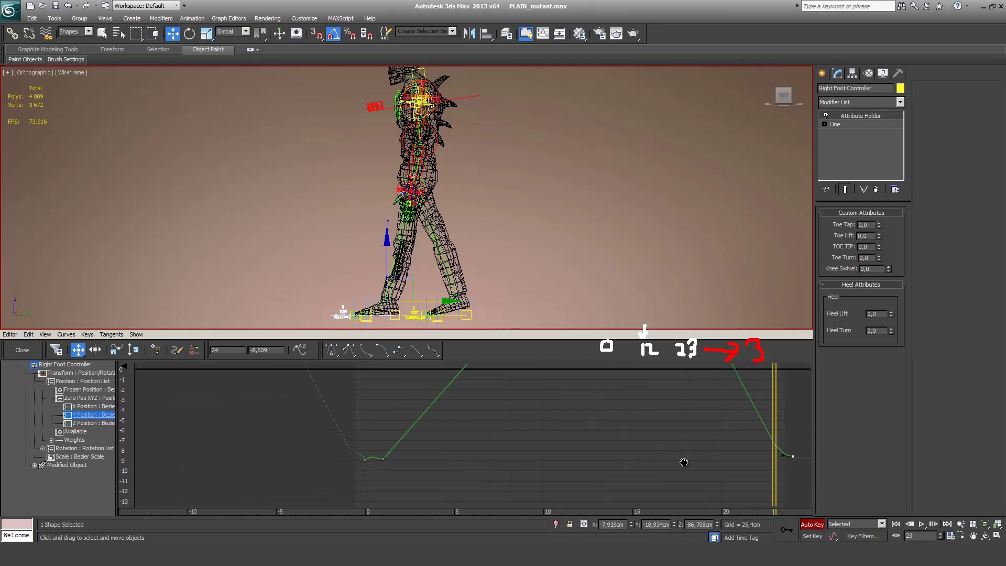
middle_click_drag(436, 434, 506, 420)
scroll(382, 488, "up", 5)
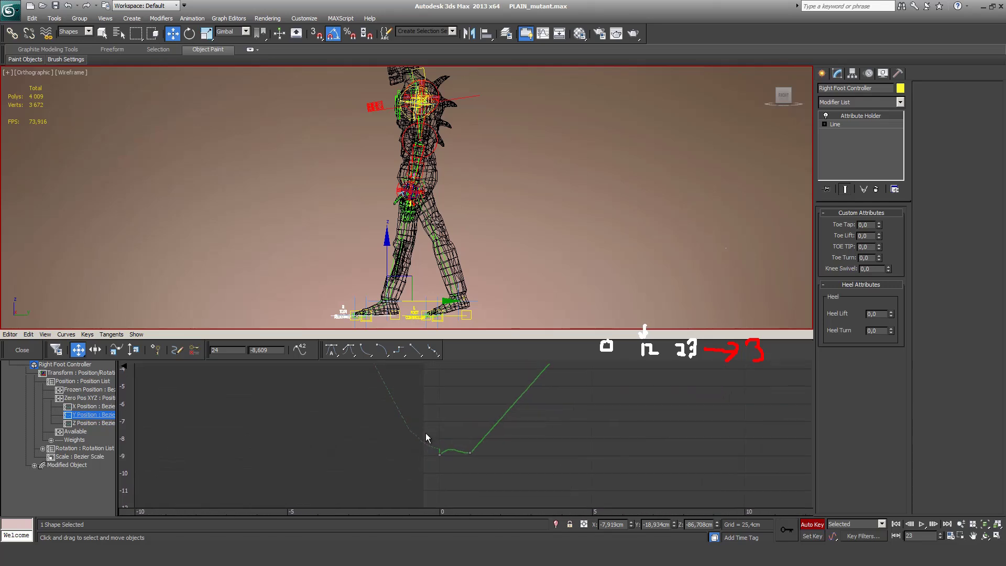
scroll(433, 446, "up", 5)
left_click_drag(443, 462, 494, 470)
Step: Lower the right foot's frame 24 key to meet the start of the repeated curve
scroll(555, 434, "down", 5)
middle_click_drag(556, 434, 185, 417)
middle_click_drag(637, 445, 324, 408)
scroll(493, 406, "up", 4)
middle_click_drag(470, 402, 474, 450)
scroll(496, 435, "up", 1)
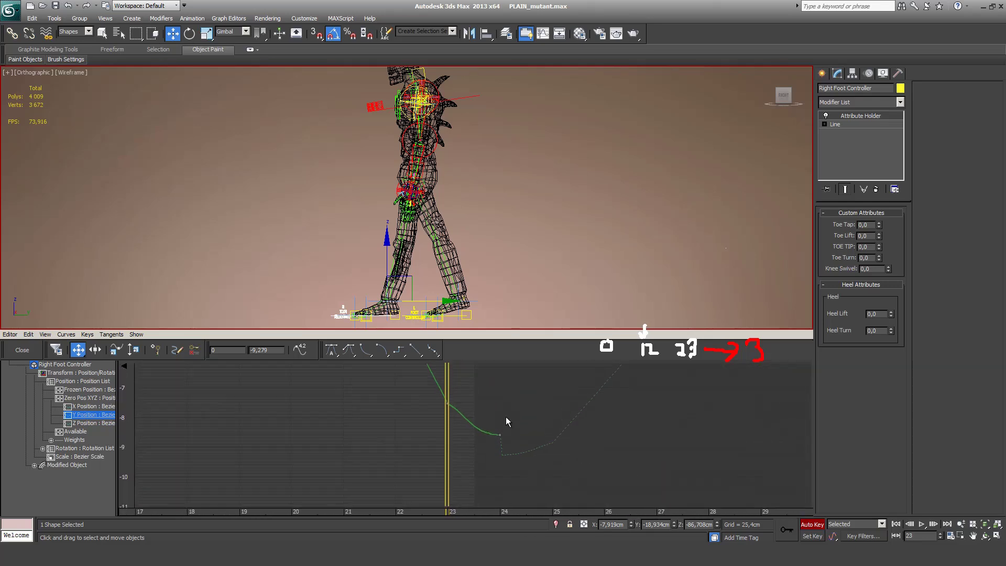
left_click(500, 435)
left_click_drag(500, 438, 499, 454)
Step: Give the right foot's frame 23 key custom tangents
middle_click_drag(449, 413, 398, 465)
left_click(397, 457)
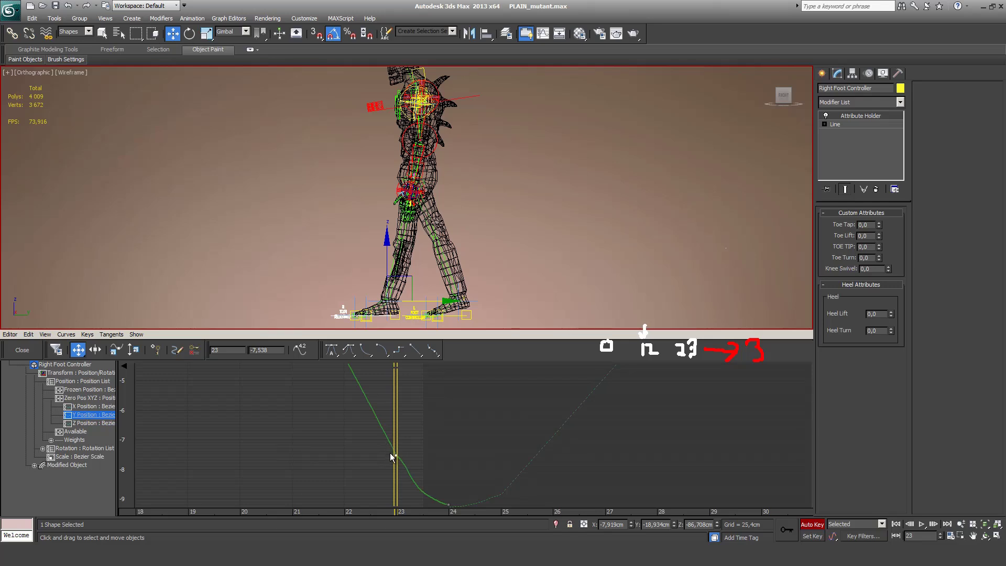
left_click(350, 356)
Step: Adjust the outgoing tangent handle of the right foot's frame 23 key to smooth the curve into frame 24
middle_click_drag(358, 401, 137, 362)
scroll(378, 444, "down", 1)
scroll(378, 440, "down", 1)
scroll(536, 451, "down", 2)
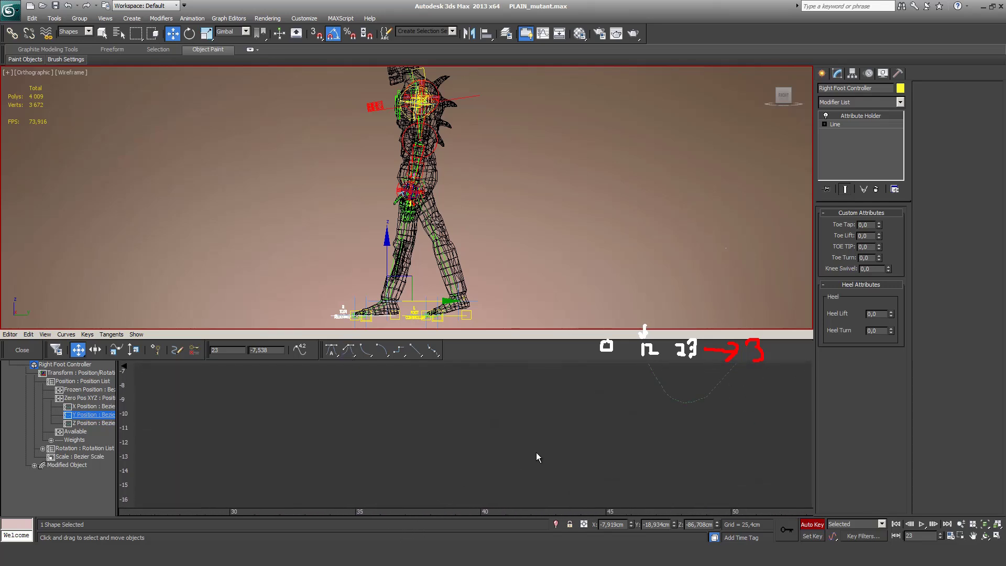
scroll(669, 439, "down", 2)
middle_click_drag(246, 391, 387, 432)
middle_click_drag(358, 394, 426, 504)
middle_click_drag(397, 439, 423, 395)
scroll(409, 438, "up", 1)
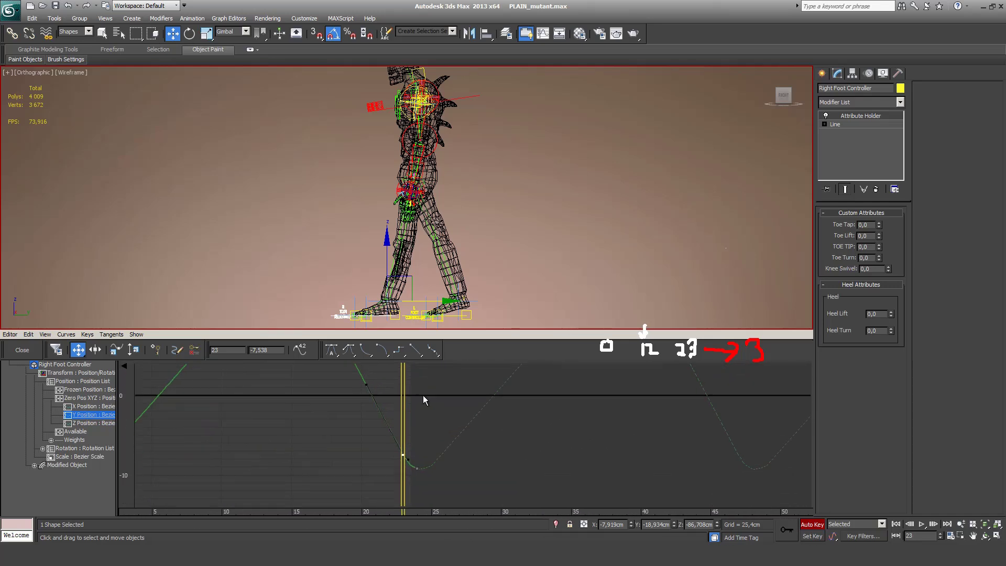
scroll(427, 467, "up", 4)
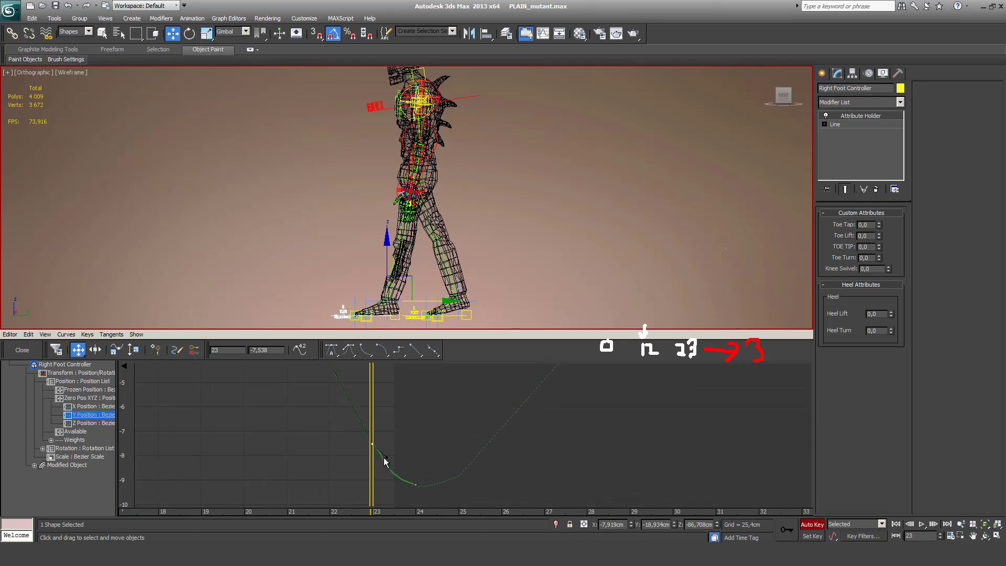
left_click_drag(387, 458, 384, 461)
scroll(382, 456, "down", 5)
scroll(380, 449, "down", 3)
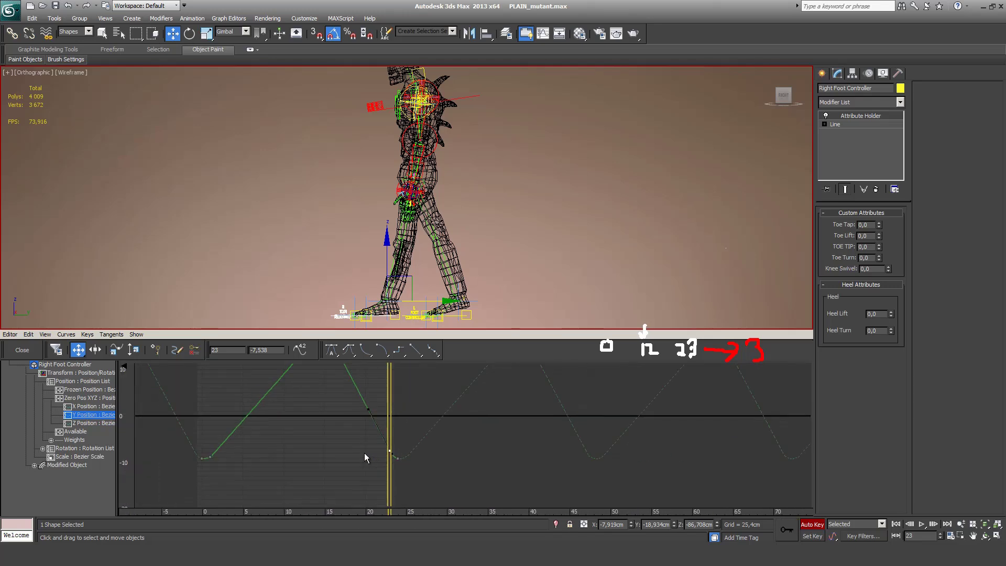
middle_click_drag(320, 440, 353, 454)
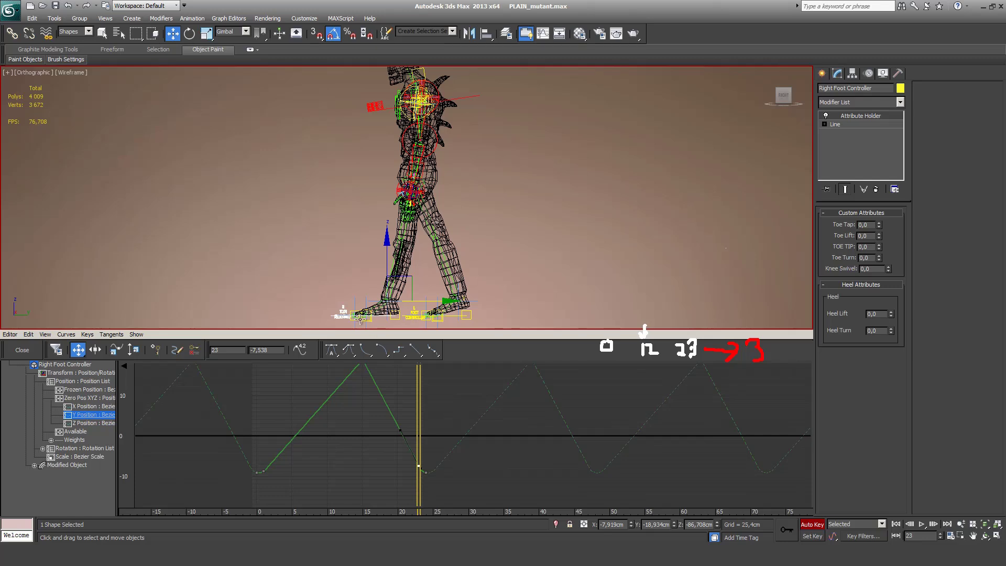
Step: Step back and forth through the frames around the loop point and into the next stride to check the right foot's motion
key("period")
key("period")
key("period")
key("comma")
key("comma")
key("comma")
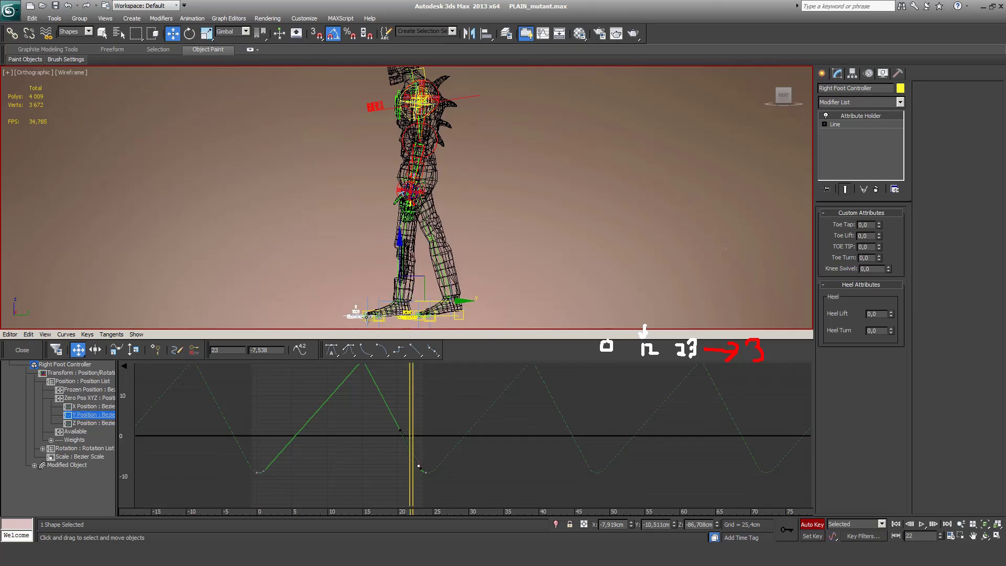
key("period")
key("period")
key("comma")
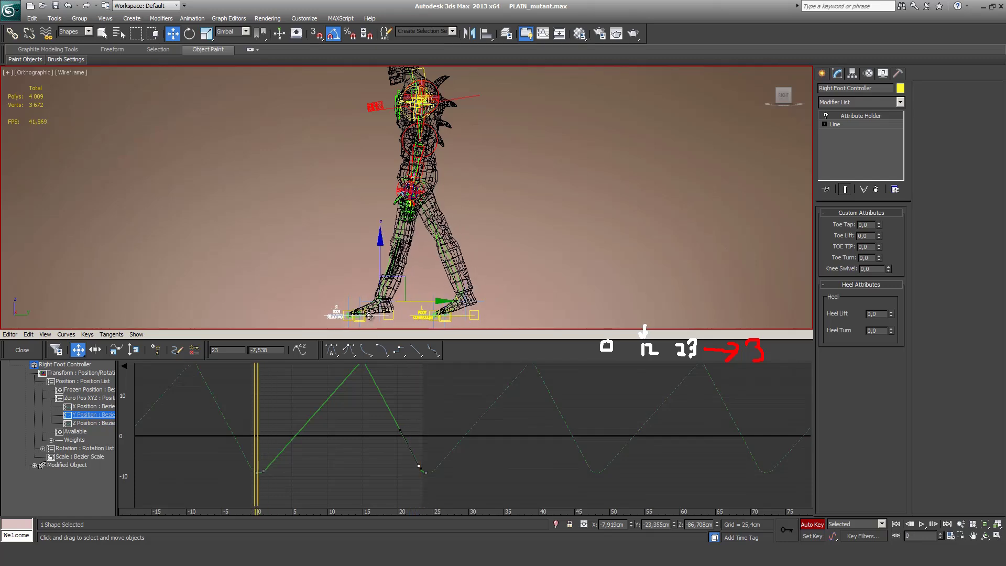
key("period")
key("comma")
key("period")
key("period")
key("comma")
key("comma")
key("comma")
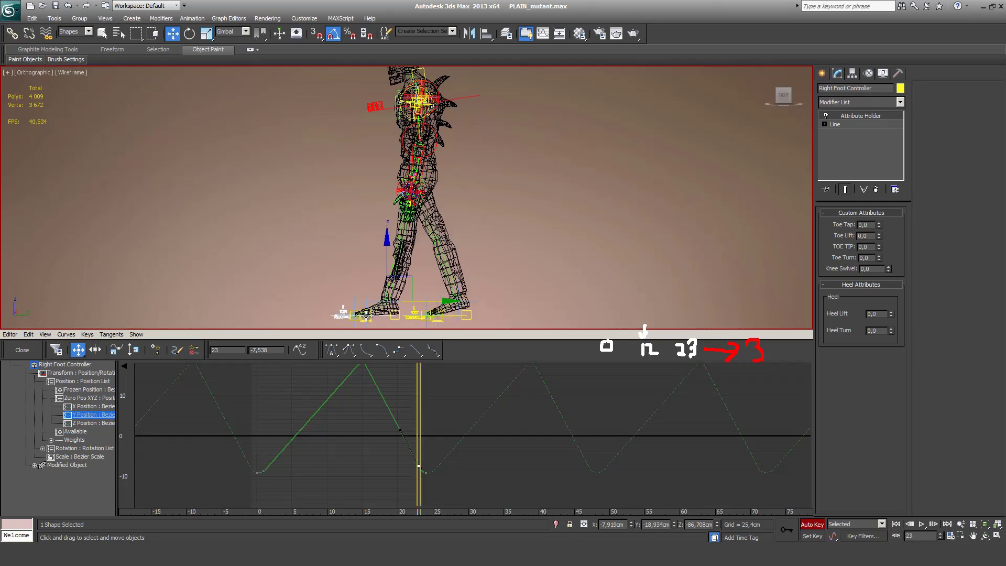
key("period")
key("period")
key("period")
key("period")
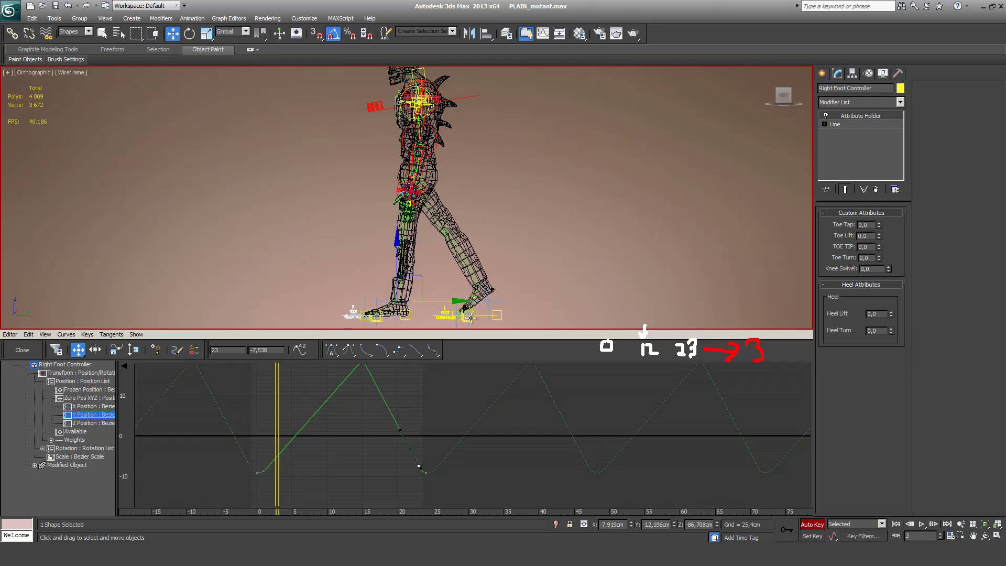
key("period")
key("period")
key("comma")
key("comma")
key("period")
key("period")
key("comma")
key("period")
key("period")
key("period")
key("period")
key("period")
key("period")
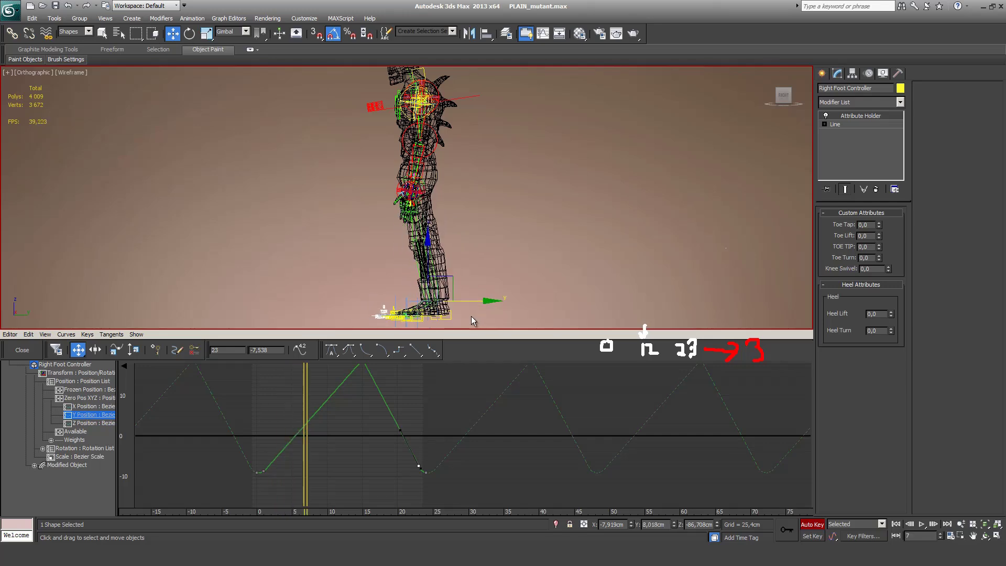
key("period")
key("period")
Step: Select the left foot controller and step through the frames around frame 12 to check its direction change
left_click(343, 314)
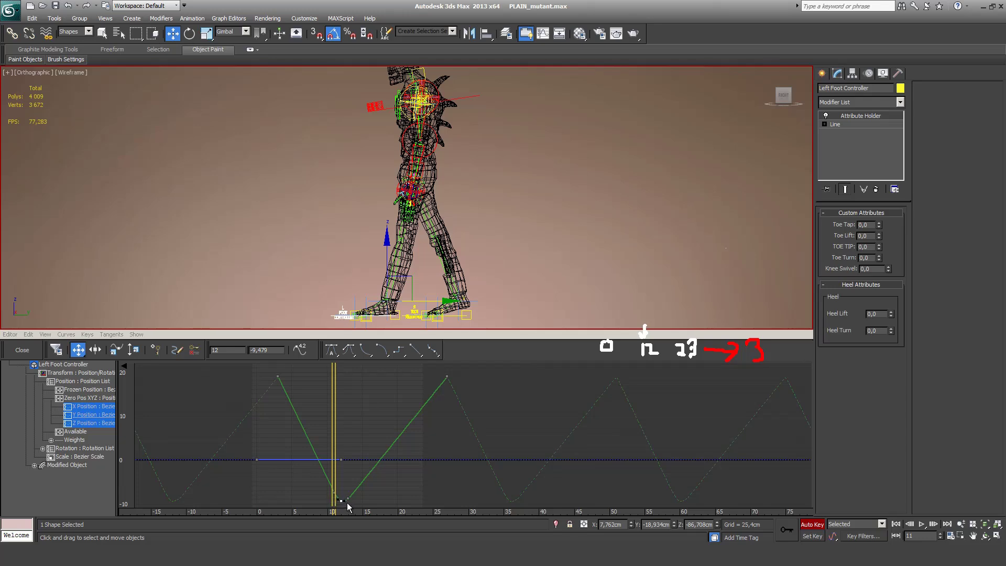
key("period")
key("period")
key("comma")
key("comma")
key("period")
key("period")
key("period")
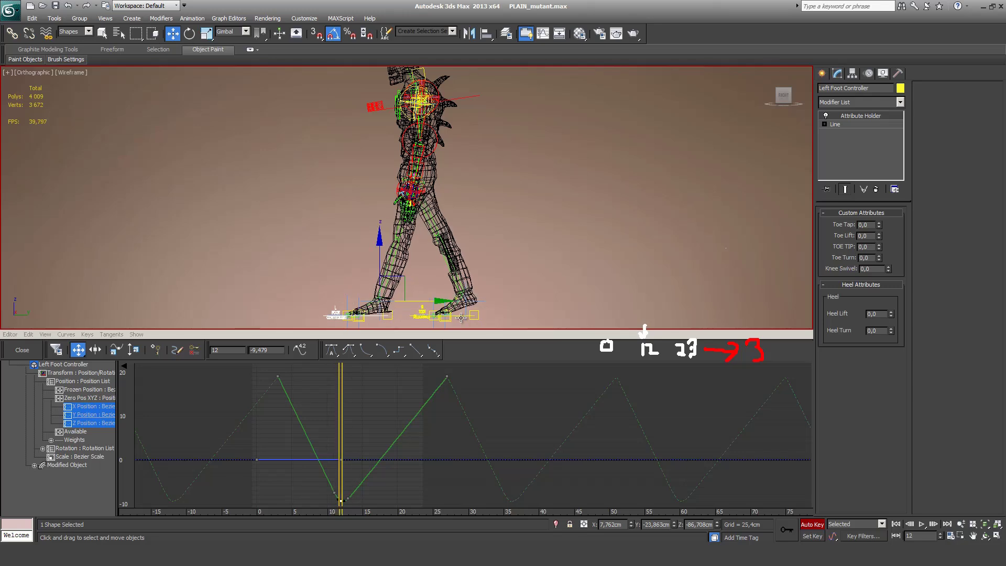
Step: Select both foot controllers together and display only their Y Position curves for comparison
left_click(422, 315, "ctrl")
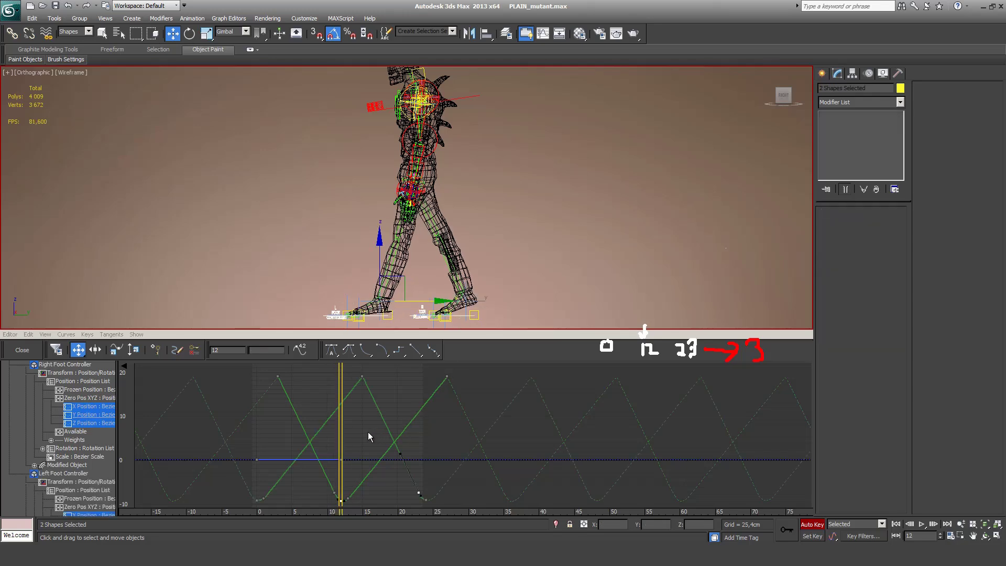
middle_click_drag(367, 432, 345, 418, "ctrl+alt")
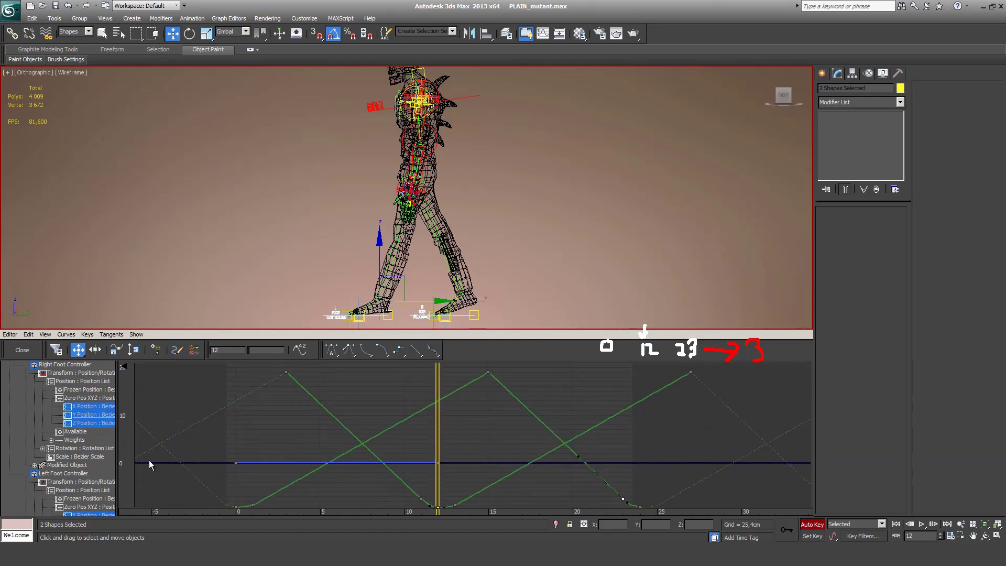
left_click(83, 415)
scroll(82, 453, "down", 2)
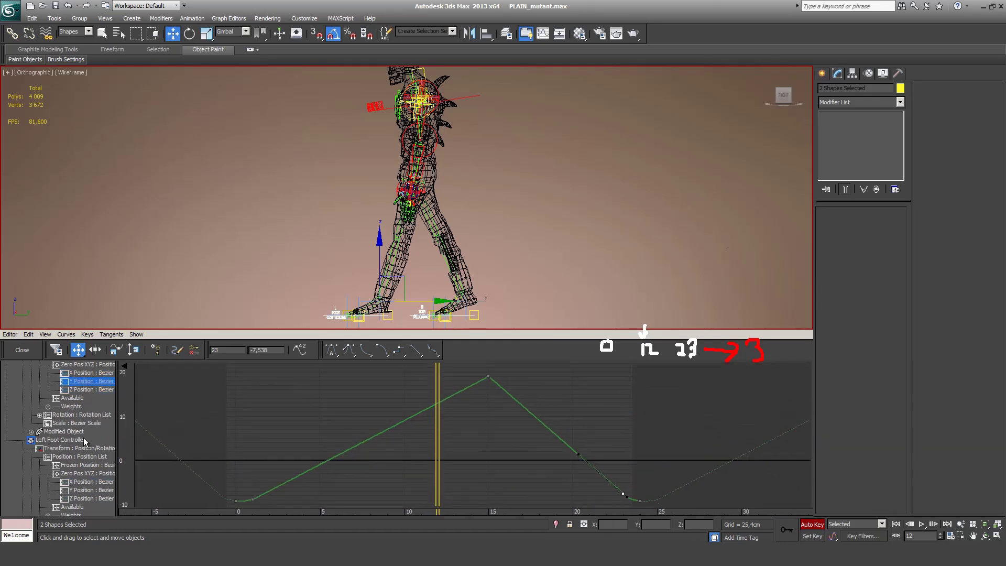
left_click(93, 493, "ctrl")
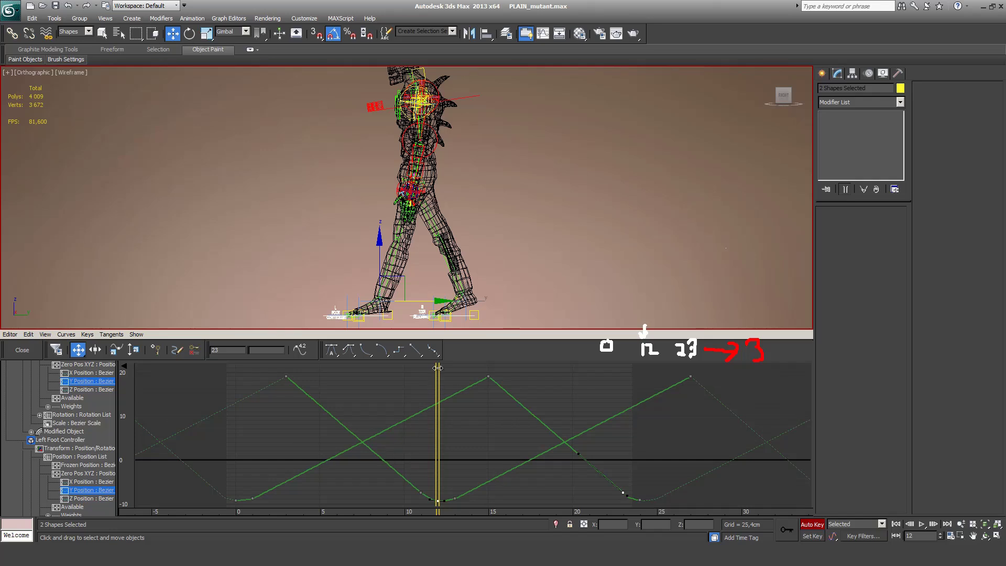
Step: Expand the right foot controller's custom attributes and display its TOE TIP curve together with its Y Position curve
left_click(474, 315)
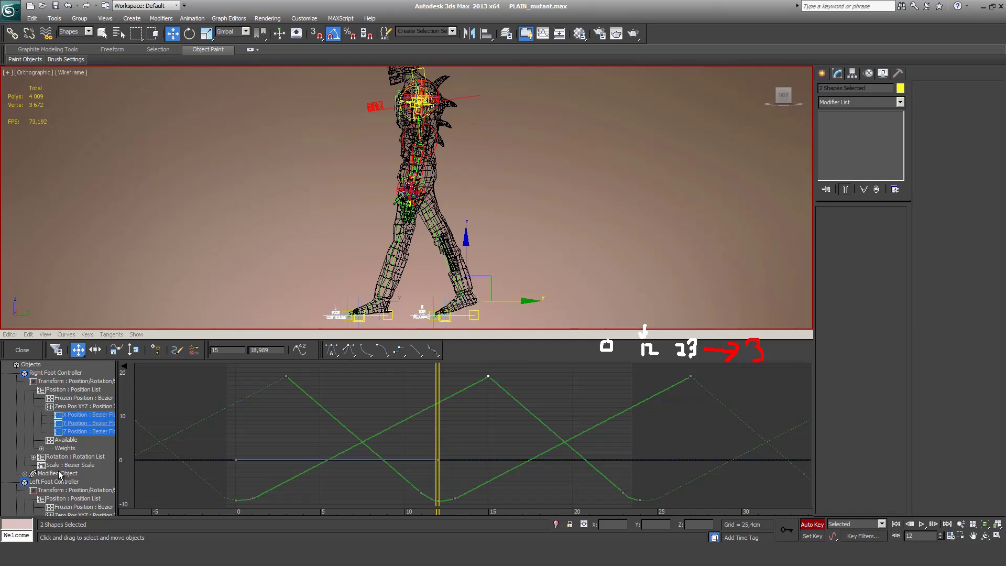
left_click(25, 473)
left_click(33, 481)
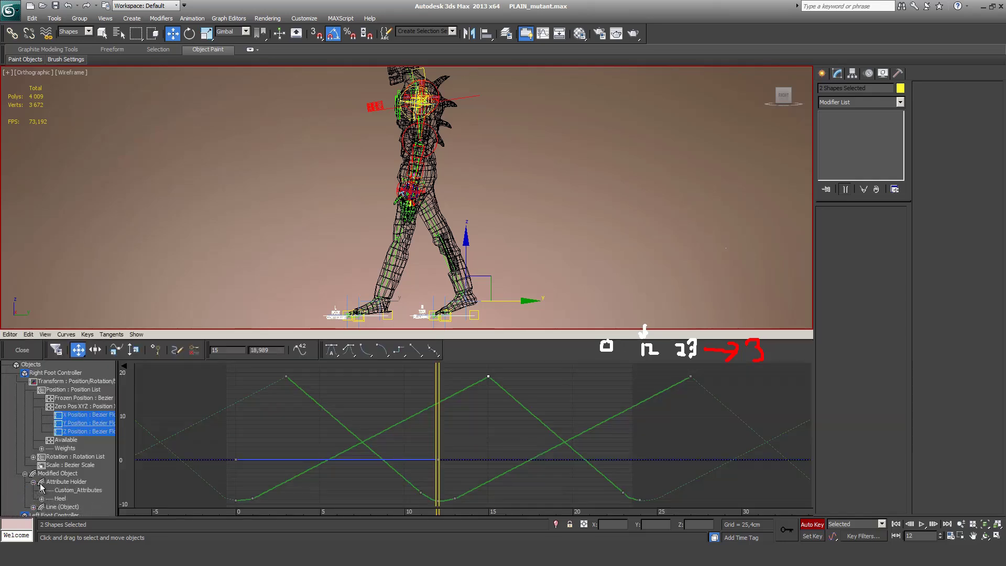
left_click(42, 490)
scroll(68, 493, "down", 1)
left_click(70, 490)
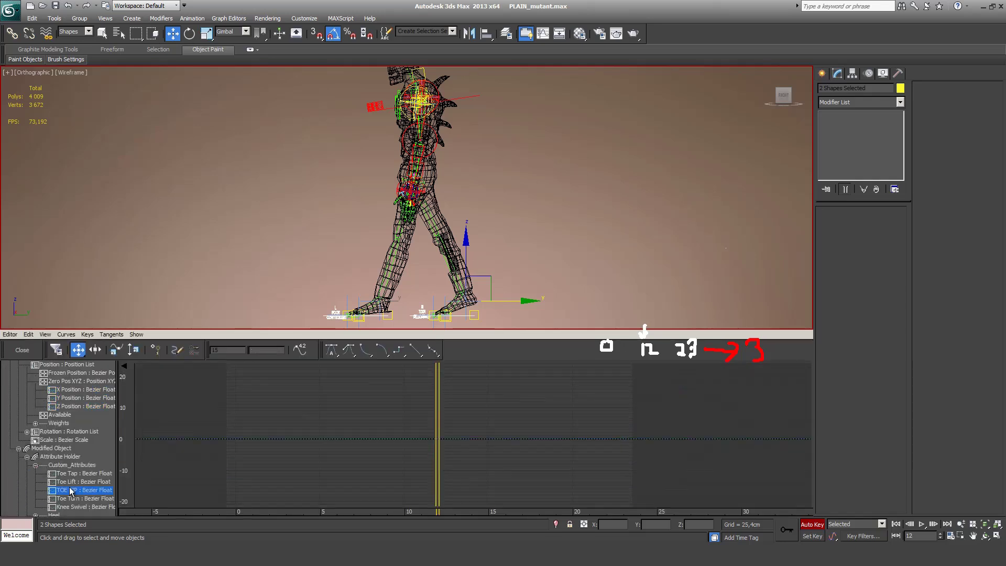
left_click(70, 399)
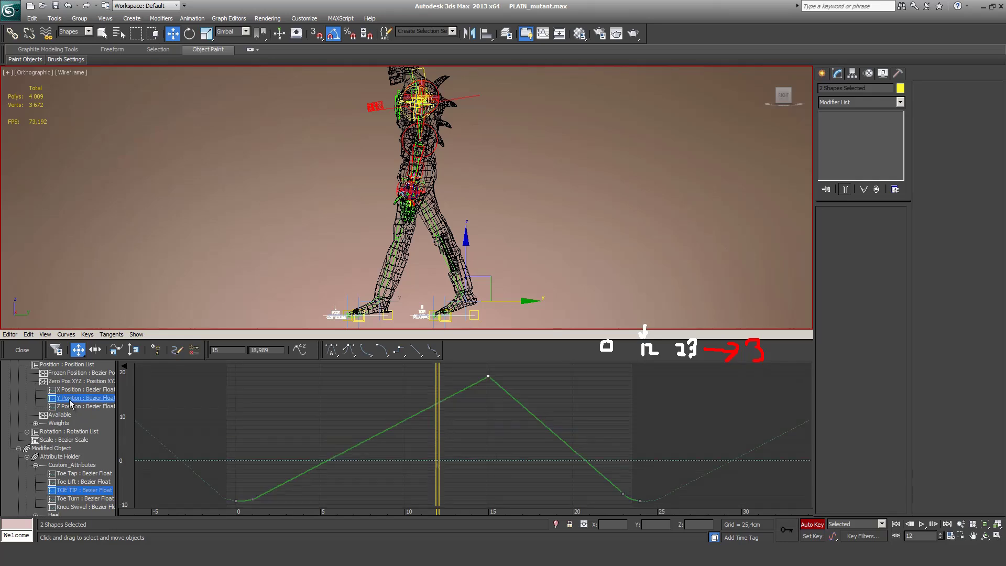
Step: Add a TOE TIP key with value 0 at frame 0 and copy it to frame 24
right_click(438, 460)
left_click(448, 477)
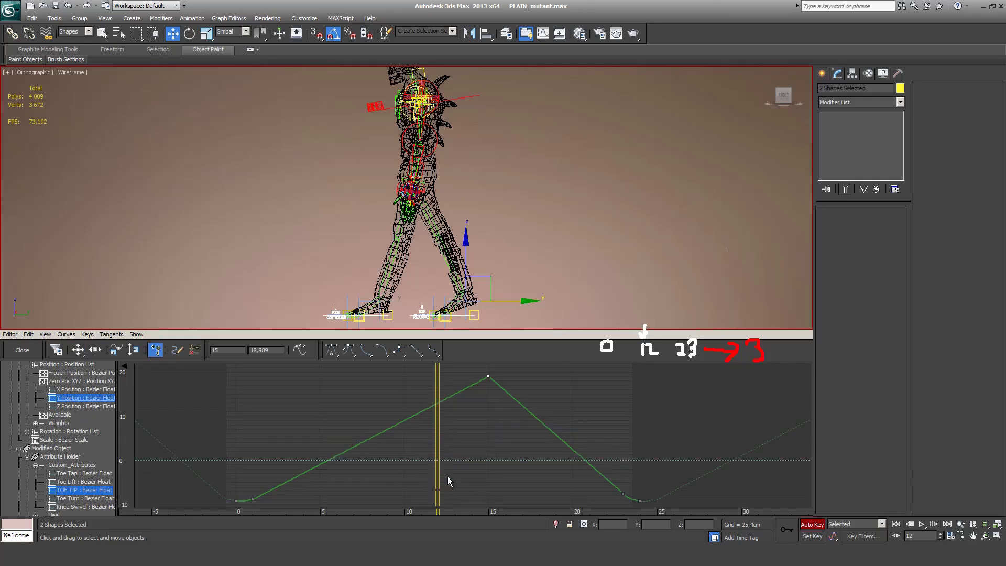
left_click(234, 460)
right_click(255, 471)
left_click(249, 476)
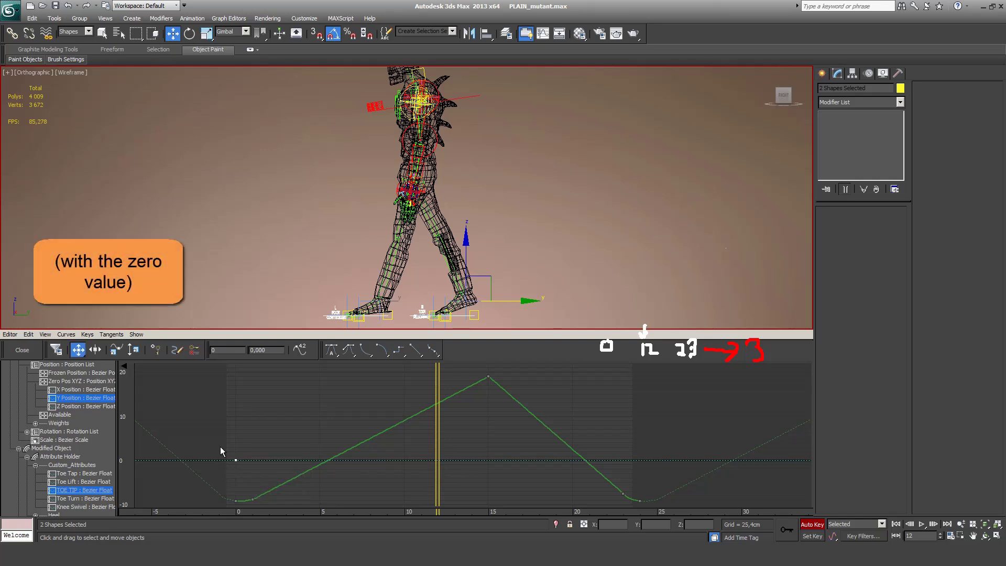
left_click_drag(237, 460, 644, 462)
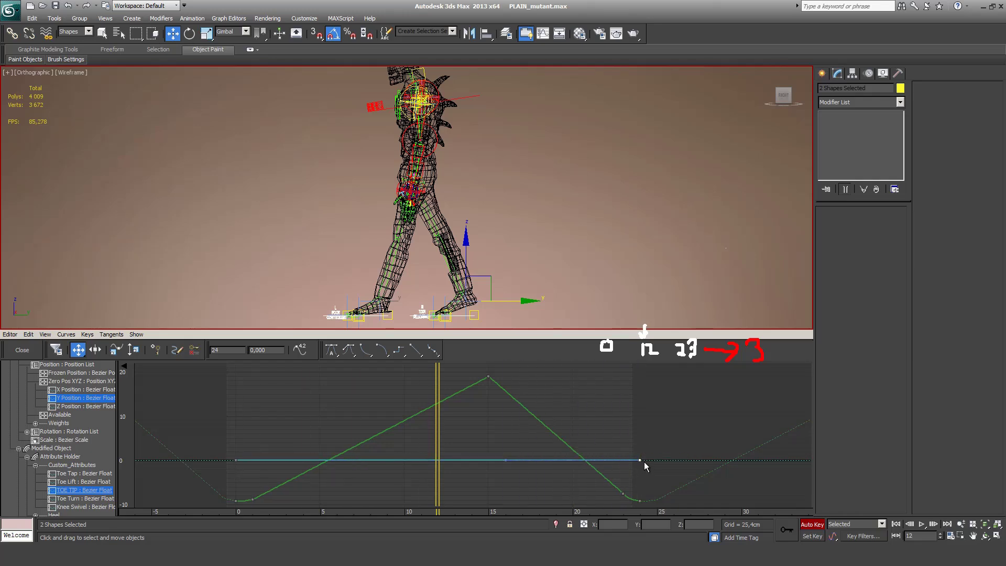
Step: Copy the right foot's frame 0 TOE TIP key to frame 12 and raise the copy to about 2.965
key("period")
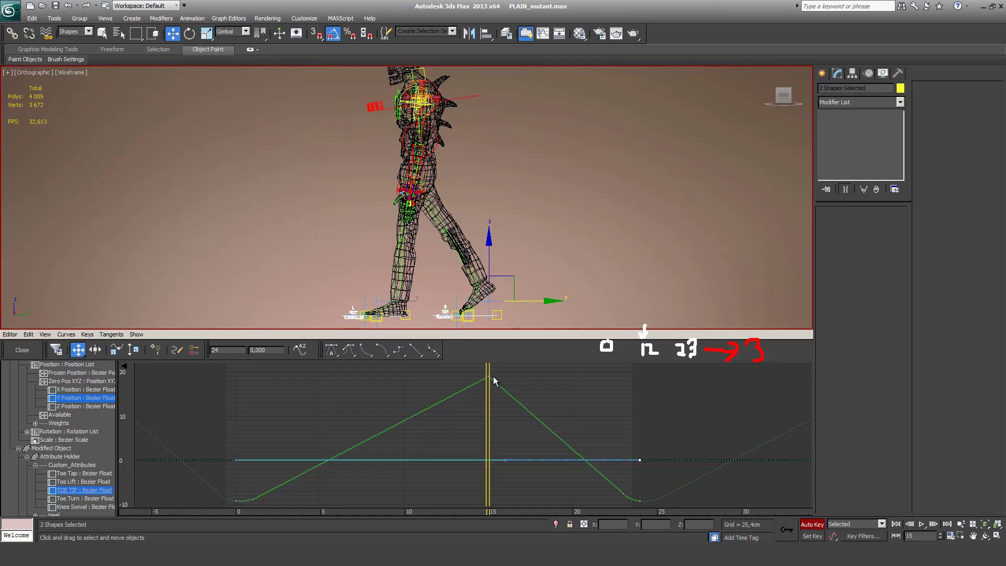
key("comma")
key("comma")
key("comma")
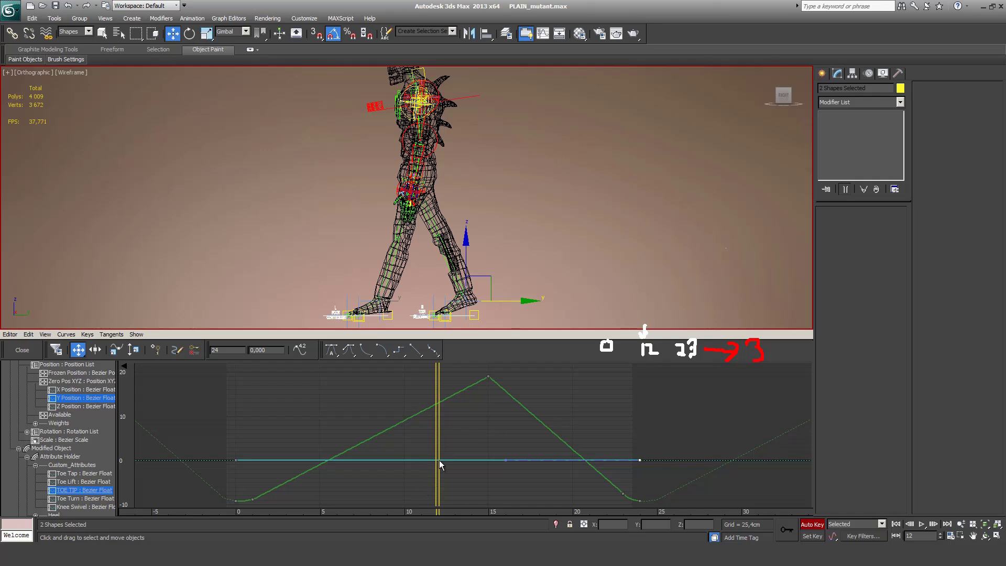
left_click(237, 464)
left_click_drag(238, 463, 438, 446, "shift")
left_click(443, 452)
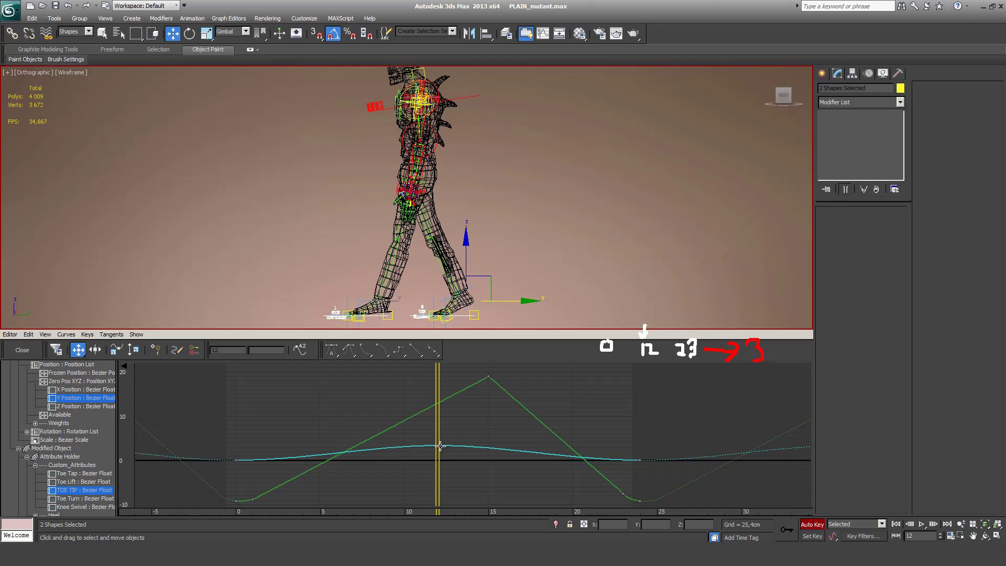
left_click_drag(441, 446, 438, 448)
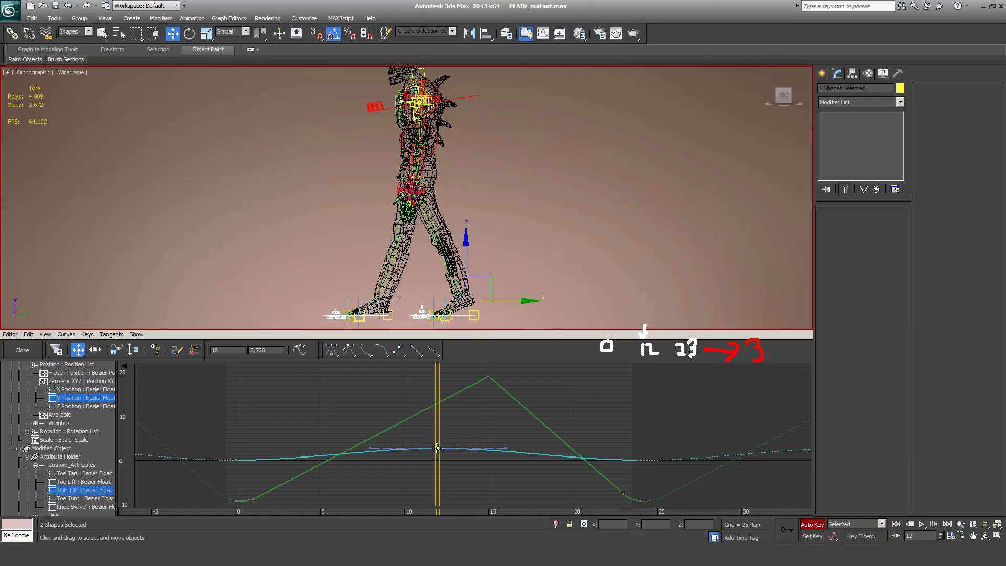
left_click_drag(437, 448, 438, 458)
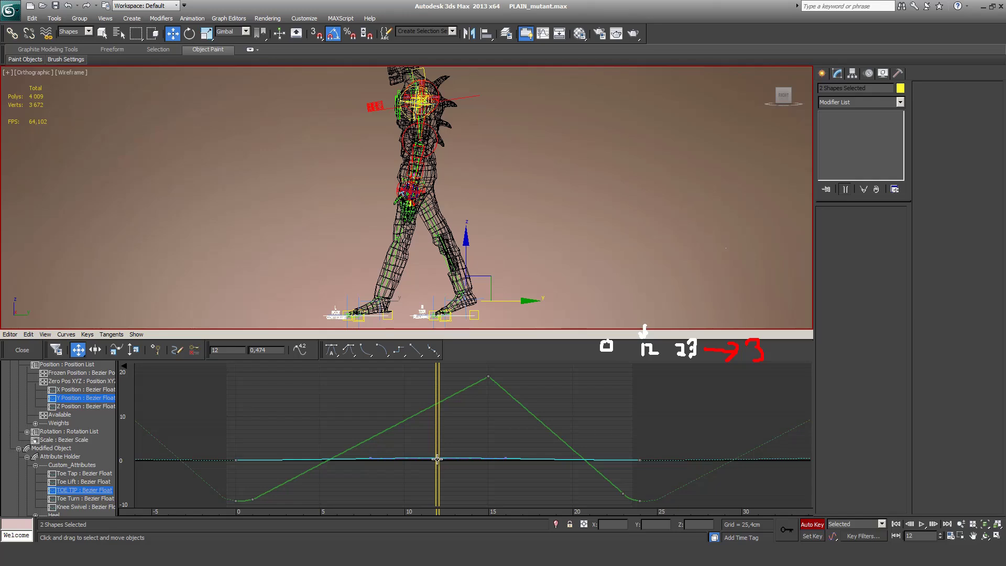
left_click_drag(437, 460, 439, 448)
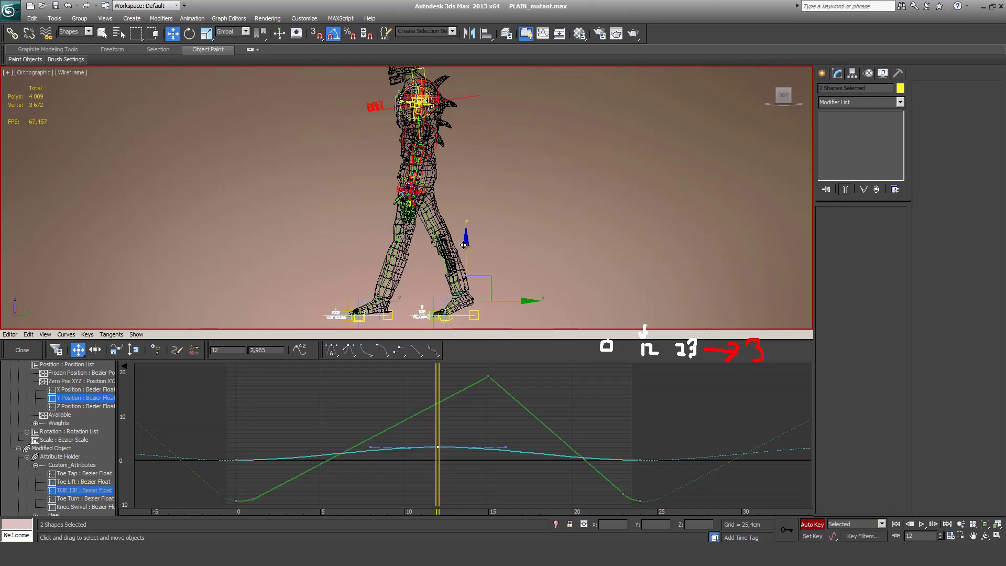
Step: Copy the zero-value TOE TIP key to frames 9 and 15, and scrub between them to check the toe movement
left_click_drag(464, 245, 453, 245)
left_click_drag(444, 432, 387, 444)
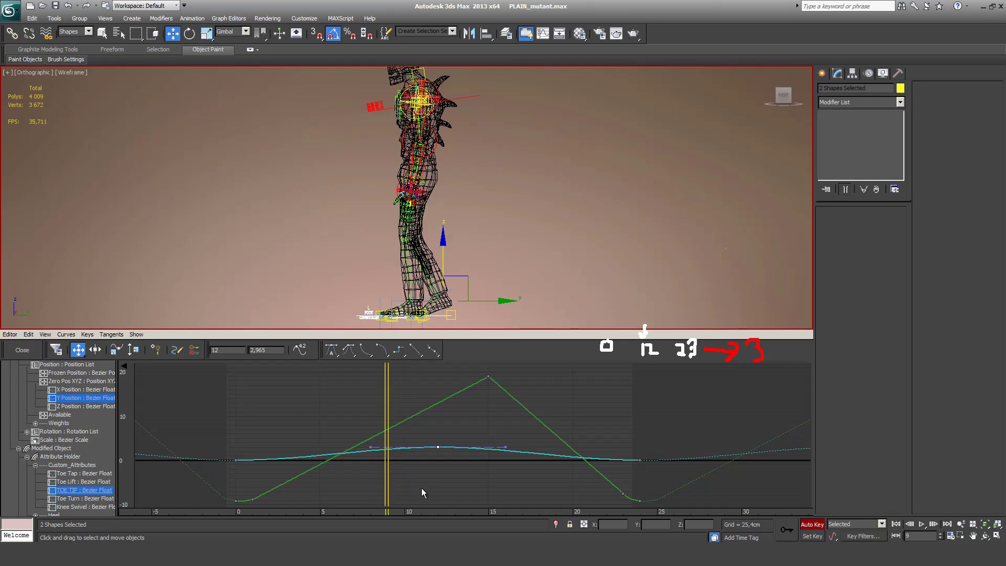
left_click(237, 460)
left_click_drag(238, 460, 489, 472)
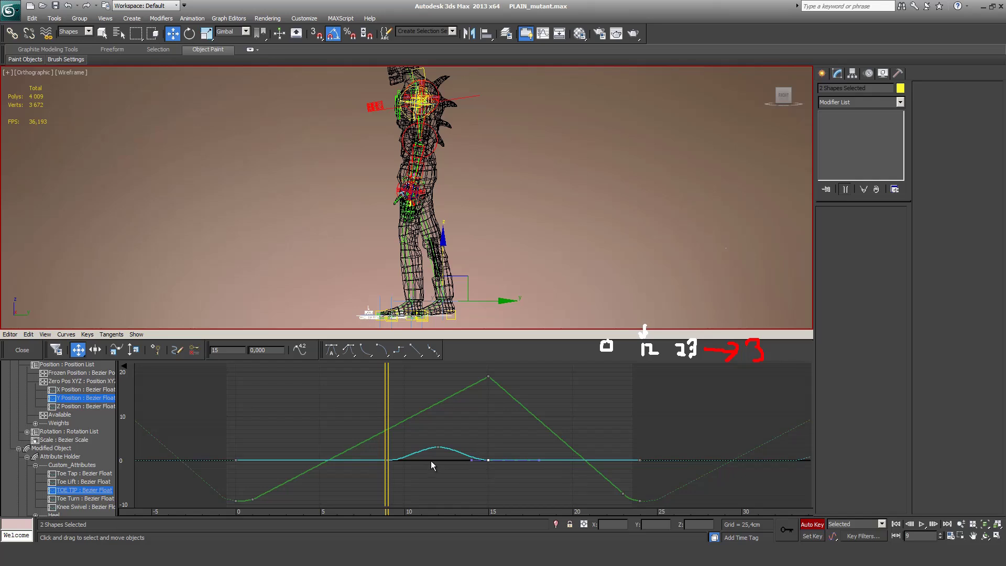
left_click_drag(388, 479, 482, 463)
left_click_drag(427, 426, 504, 488)
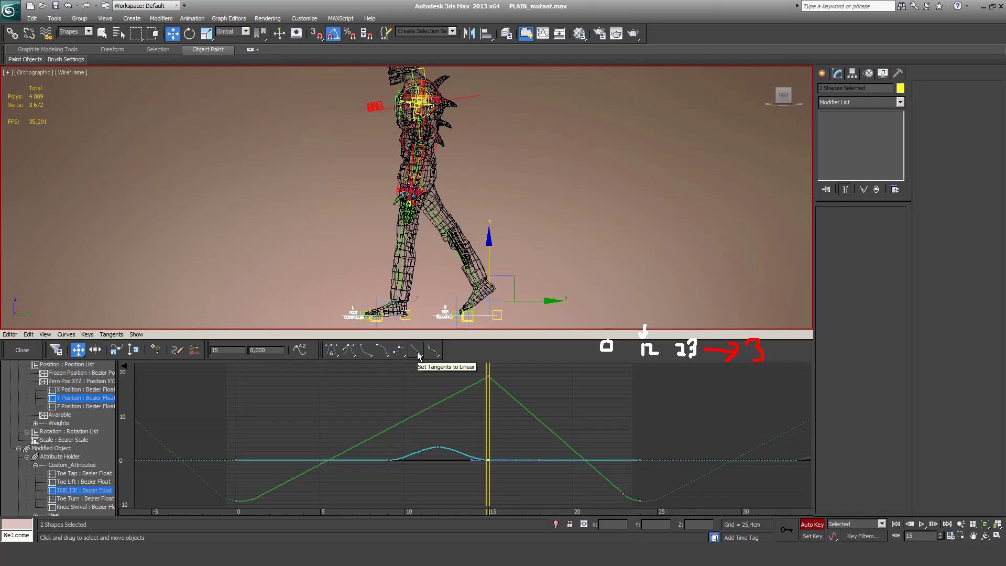
Step: Make the TOE TIP key at frame 15 linear and give the frame 12 key custom tangents, lowering its handles to form a sharp peak
left_click(438, 447)
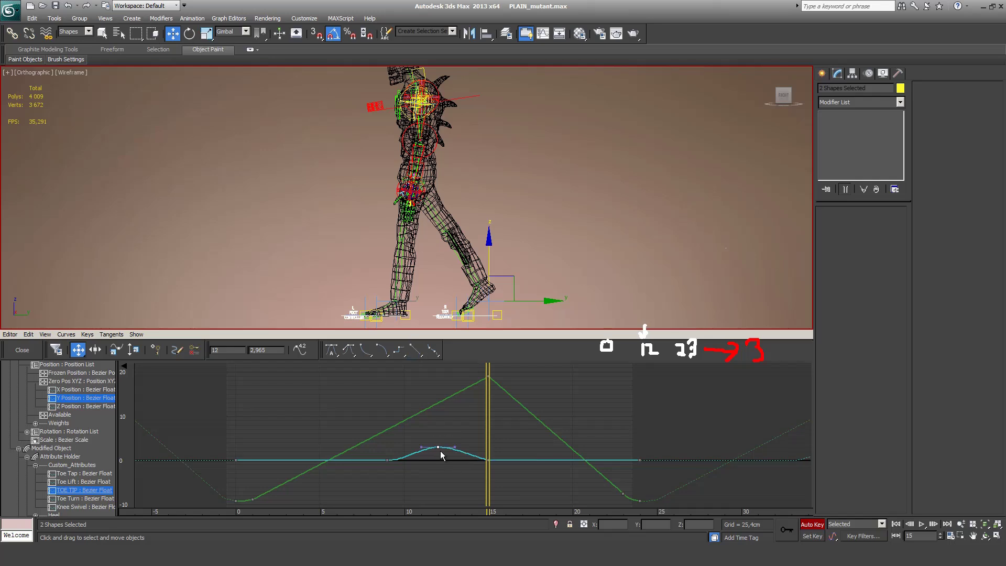
left_click(349, 350)
scroll(454, 450, "up", 5)
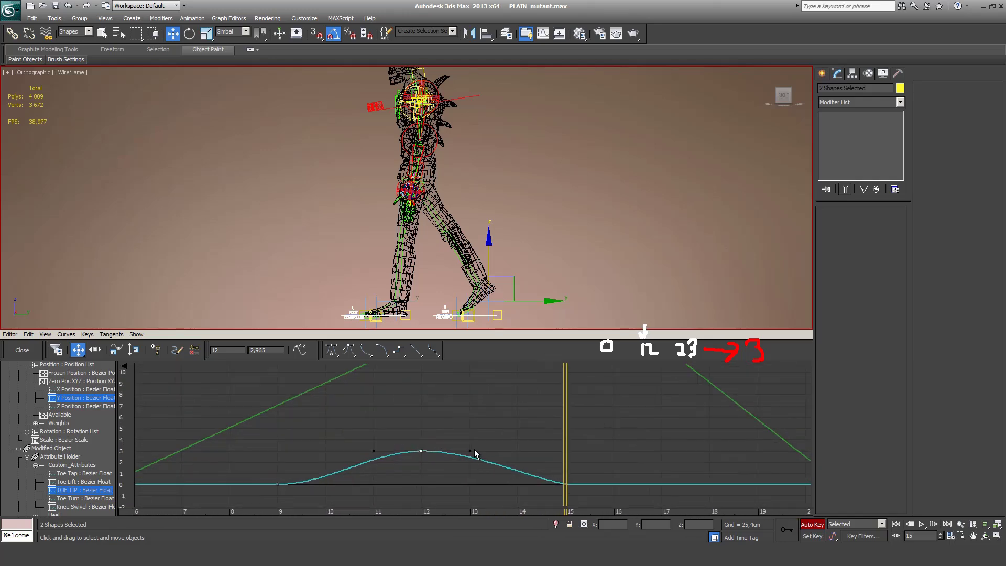
left_click_drag(471, 451, 477, 466)
left_click_drag(565, 461, 236, 476)
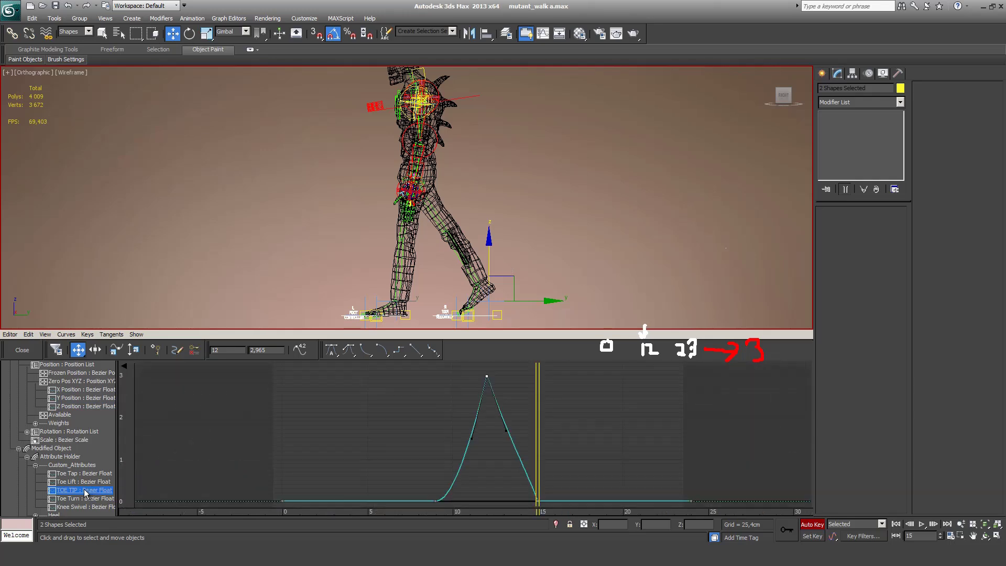
Step: Copy the Right Foot Controller's TOE TIP track and locate the Left Foot Controller in the track list
left_click(71, 490)
right_click(86, 493)
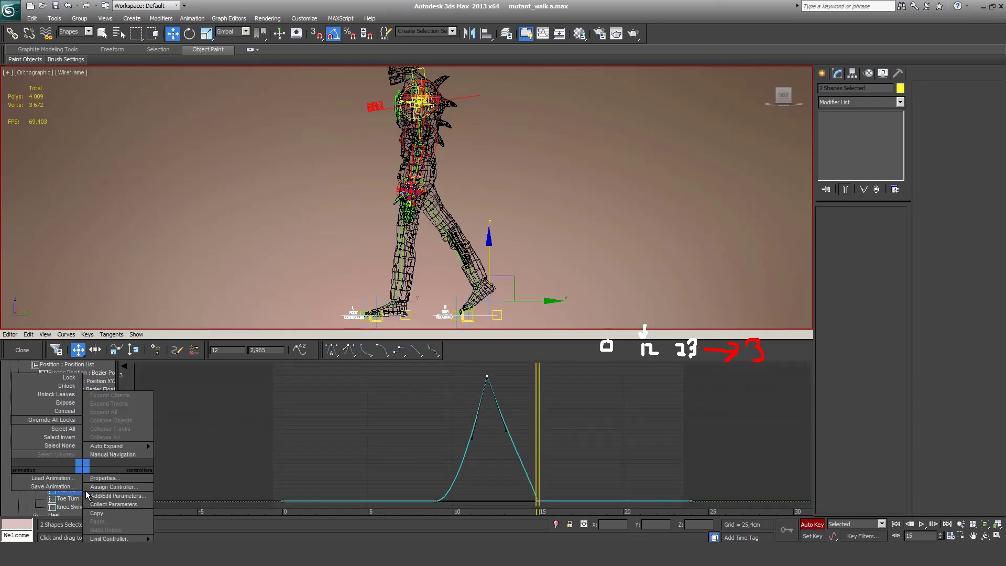
left_click(107, 535)
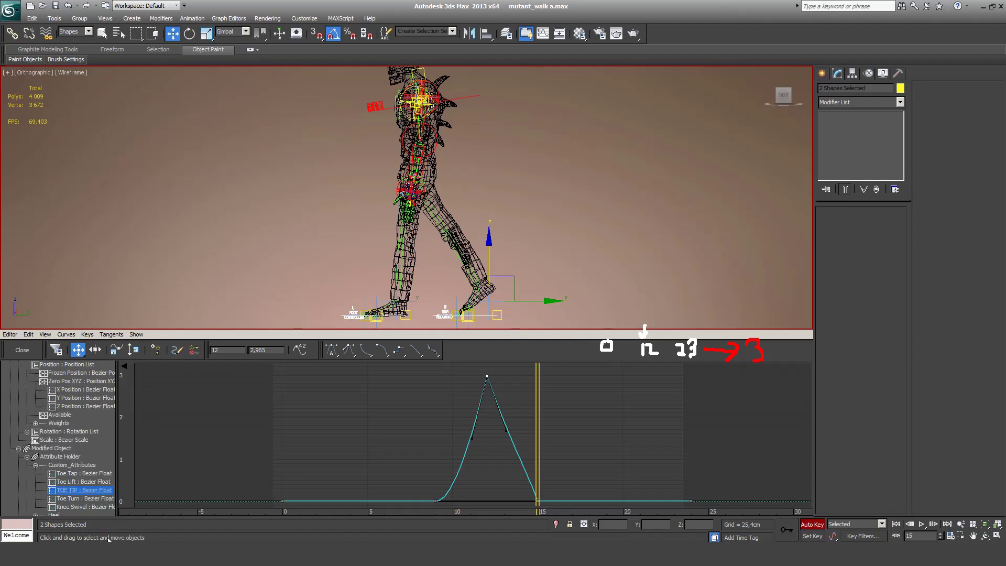
scroll(48, 419, "up", 3)
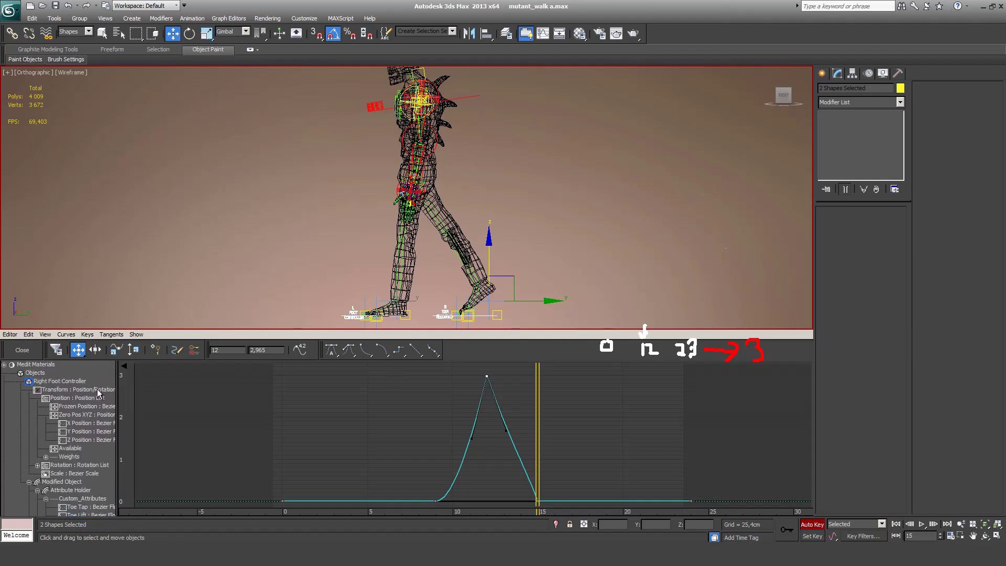
scroll(53, 447, "down", 5)
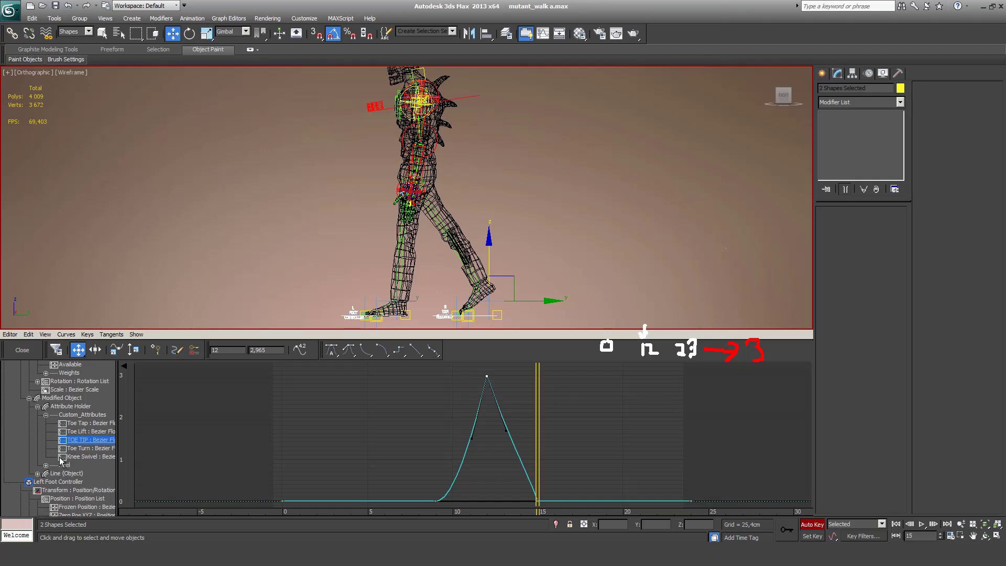
scroll(61, 460, "down", 5)
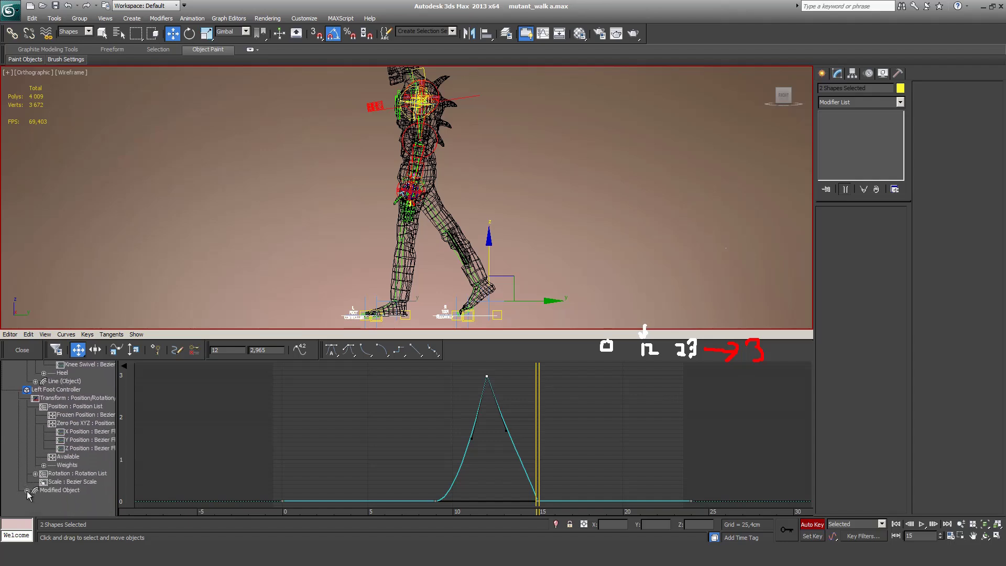
Step: Expand the Left Foot Controller's custom attributes and paste the copied track onto its TOE TIP as a copy
left_click(28, 491)
left_click(36, 499)
middle_click_drag(44, 493, 40, 465)
left_click(39, 475)
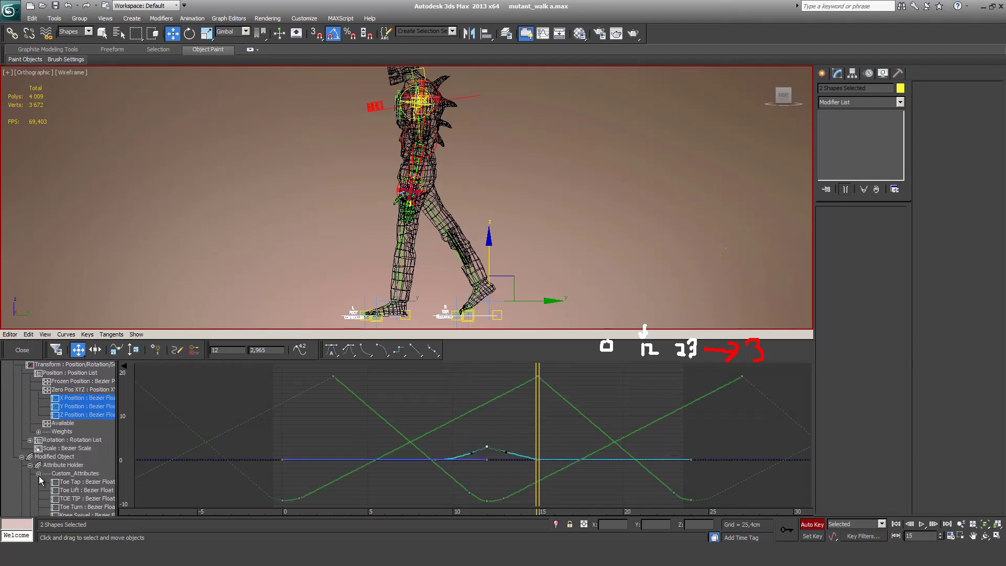
left_click(60, 500)
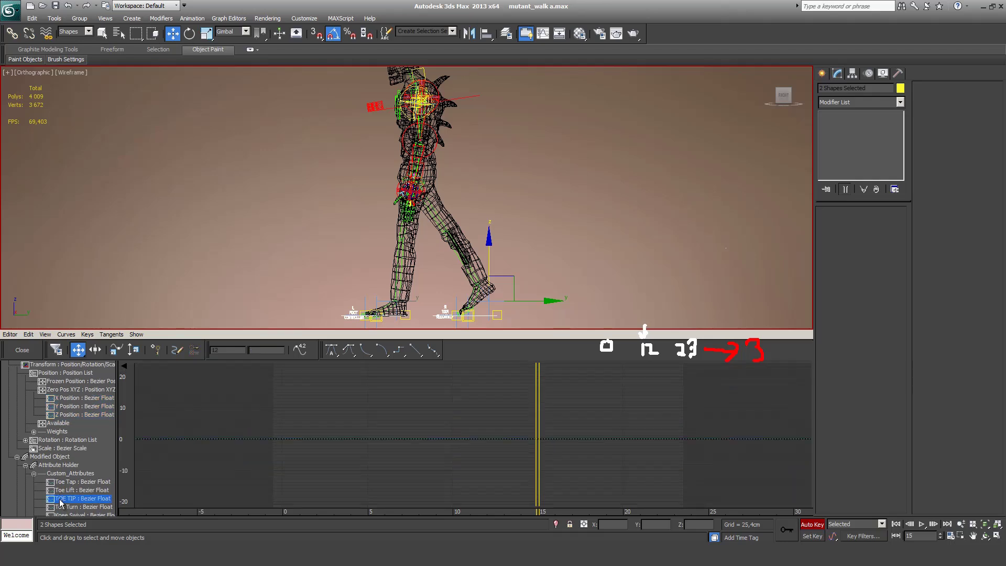
right_click(60, 503)
left_click(110, 519)
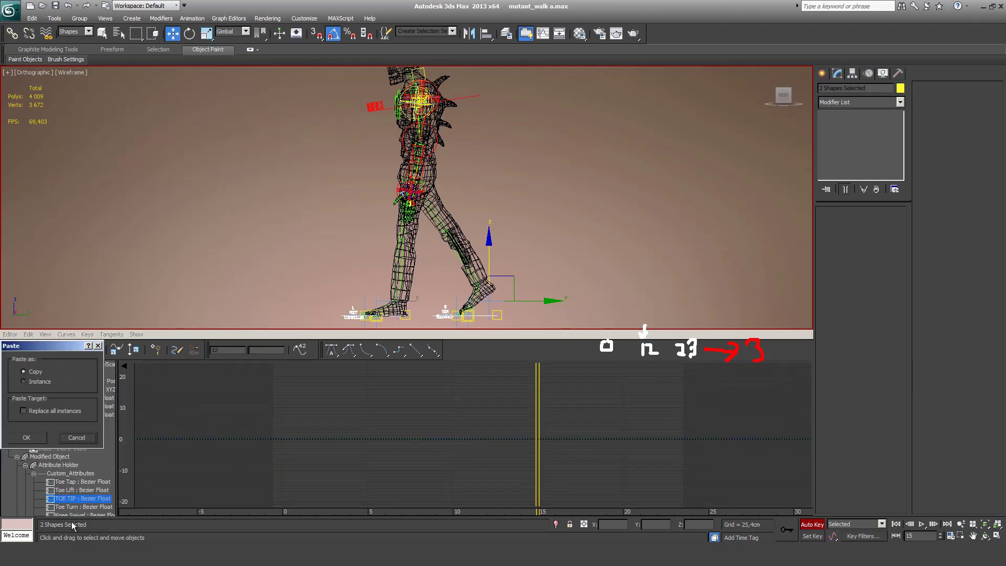
left_click(35, 435)
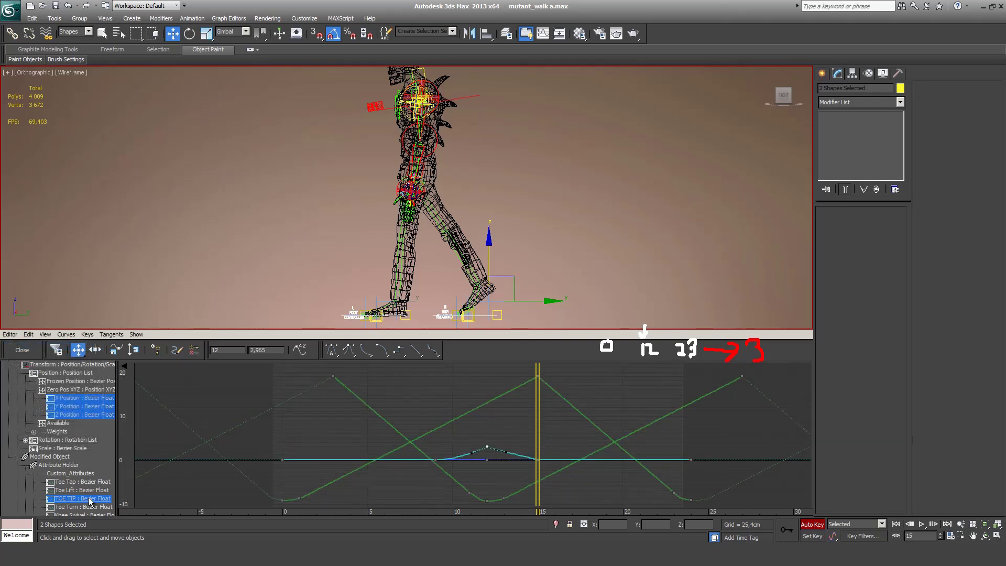
Step: Show only the left foot's TOE TIP curve and select all its keys
left_click(105, 501)
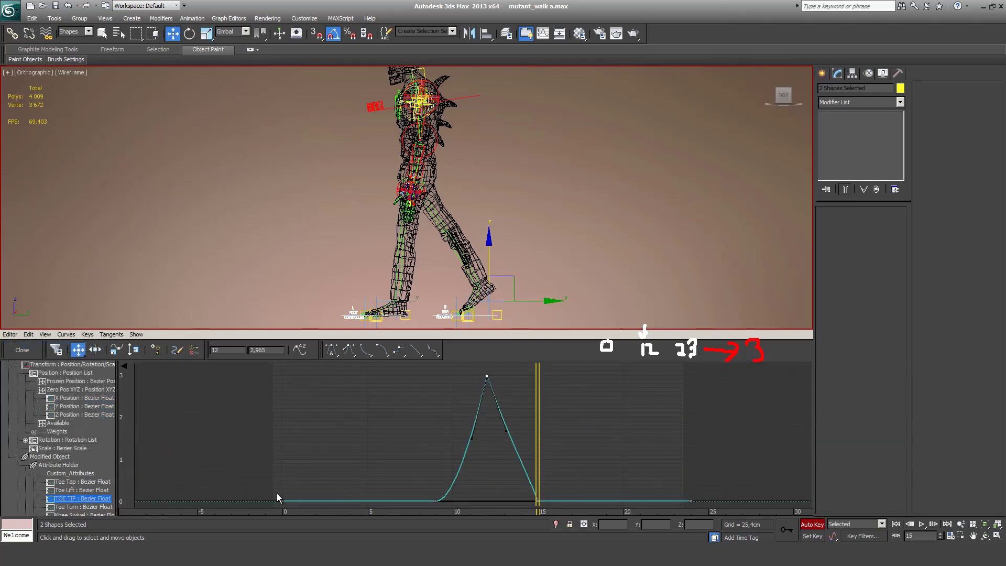
left_click(522, 457)
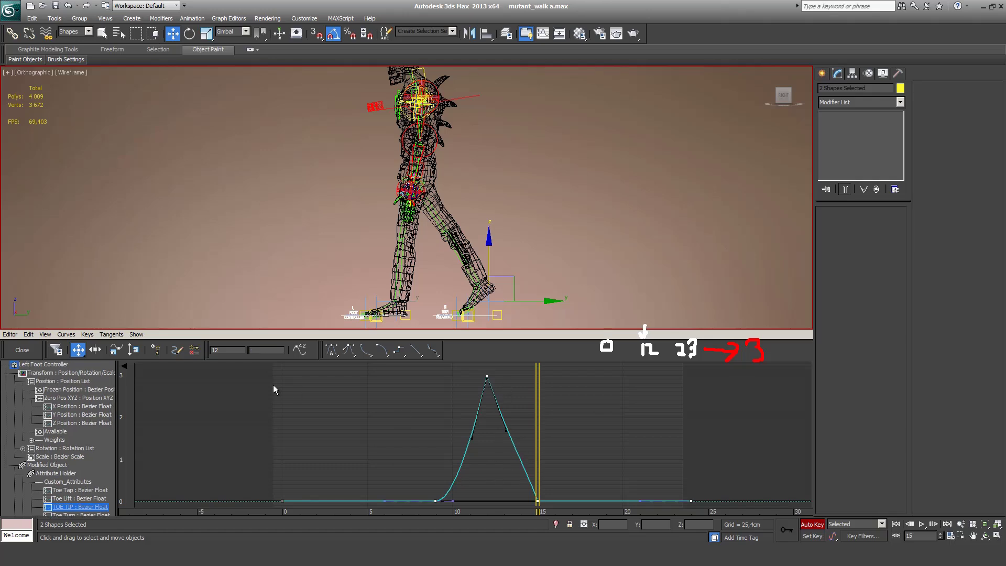
left_click_drag(275, 381, 622, 500)
left_click_drag(499, 488, 547, 434)
left_click(29, 335)
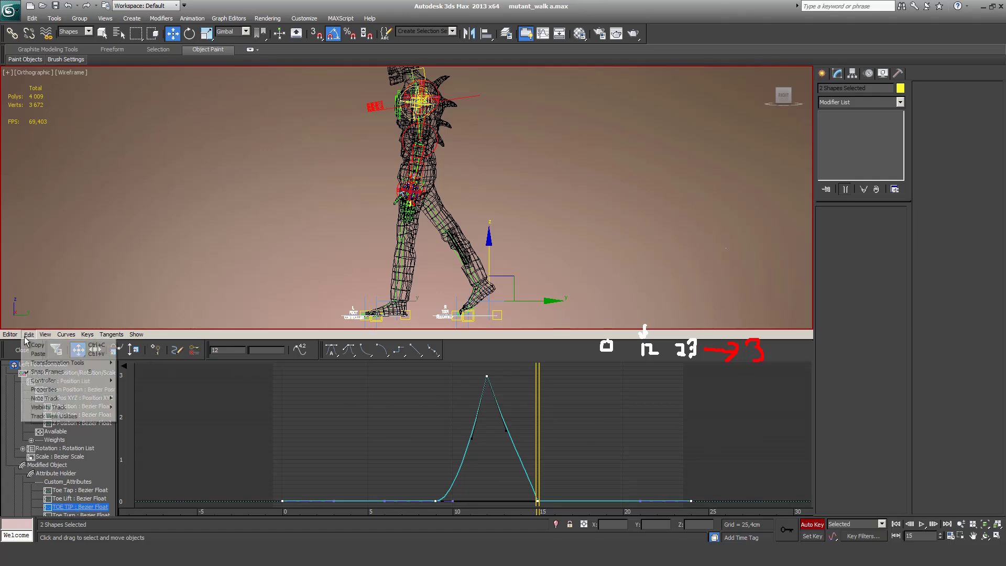
mouse_move(63, 380)
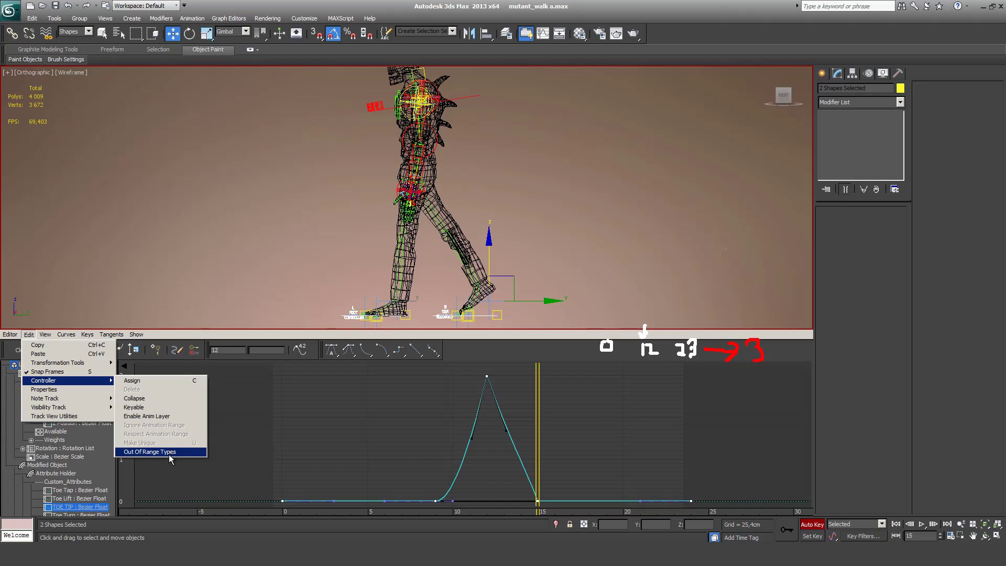
left_click(131, 483)
Step: Expand the left foot's Heel attributes and select all its custom attribute tracks from Toe Tap to sp_heel_turn
scroll(84, 474, "down", 2)
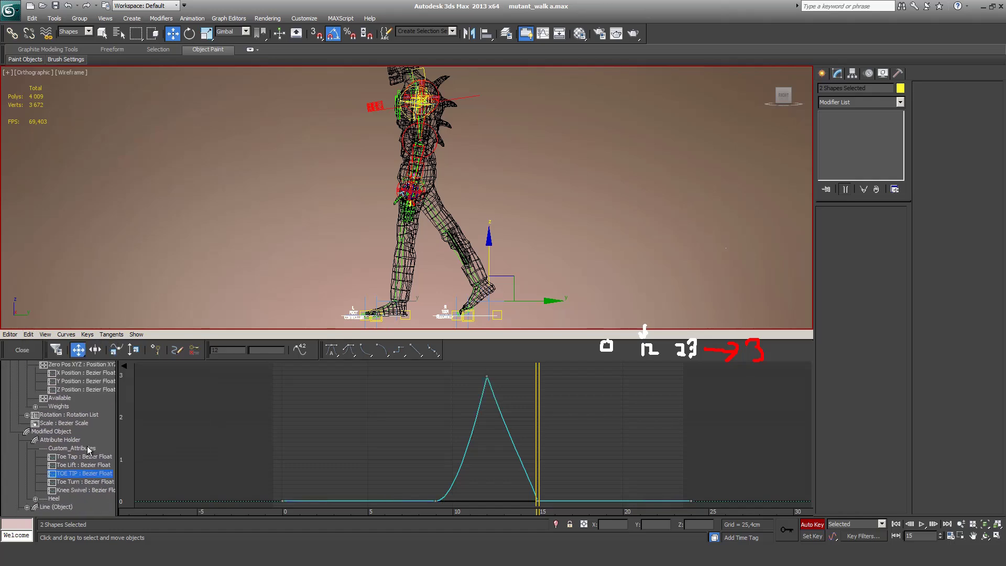
left_click(35, 499)
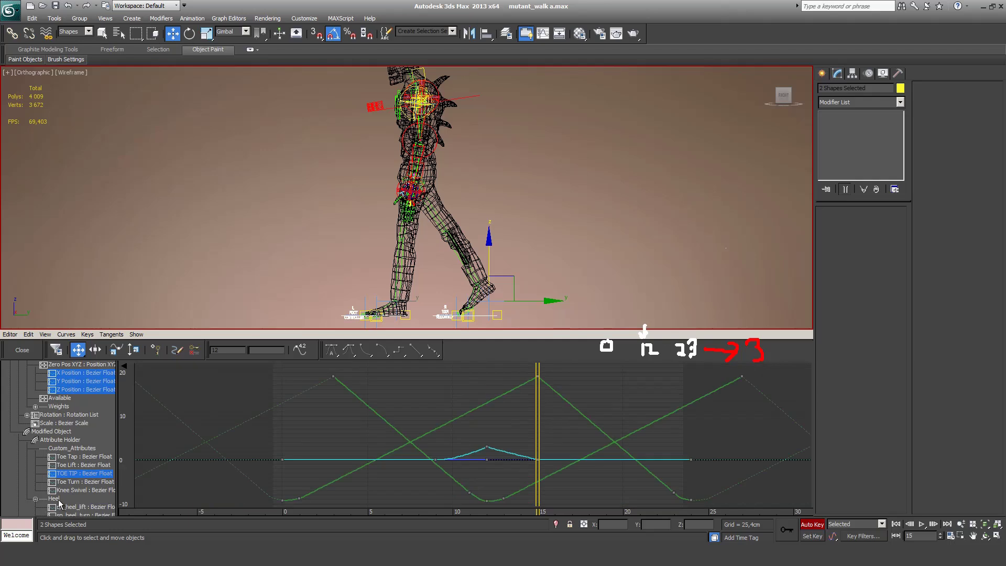
scroll(71, 451, "down", 1)
left_click(70, 433)
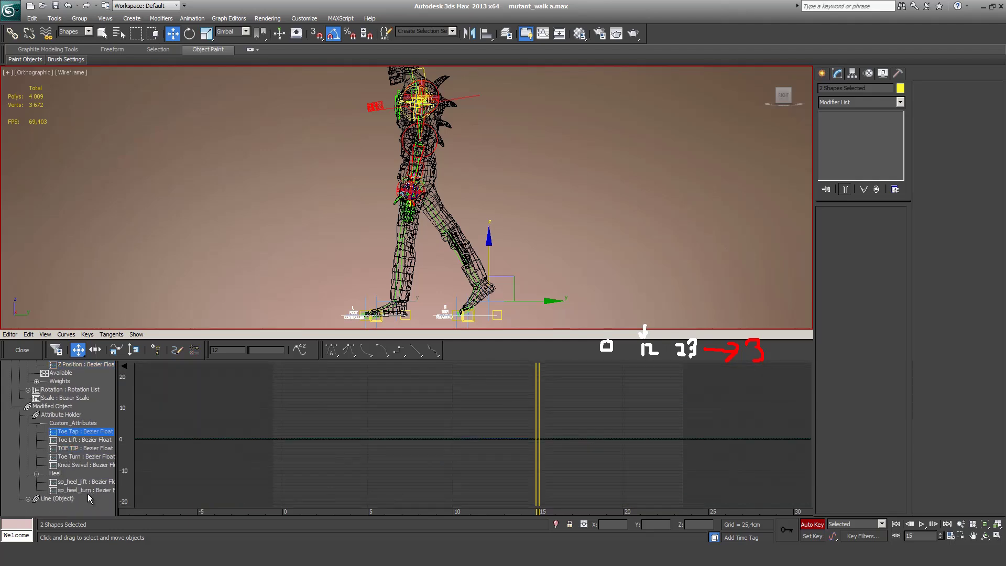
left_click(85, 492, "shift")
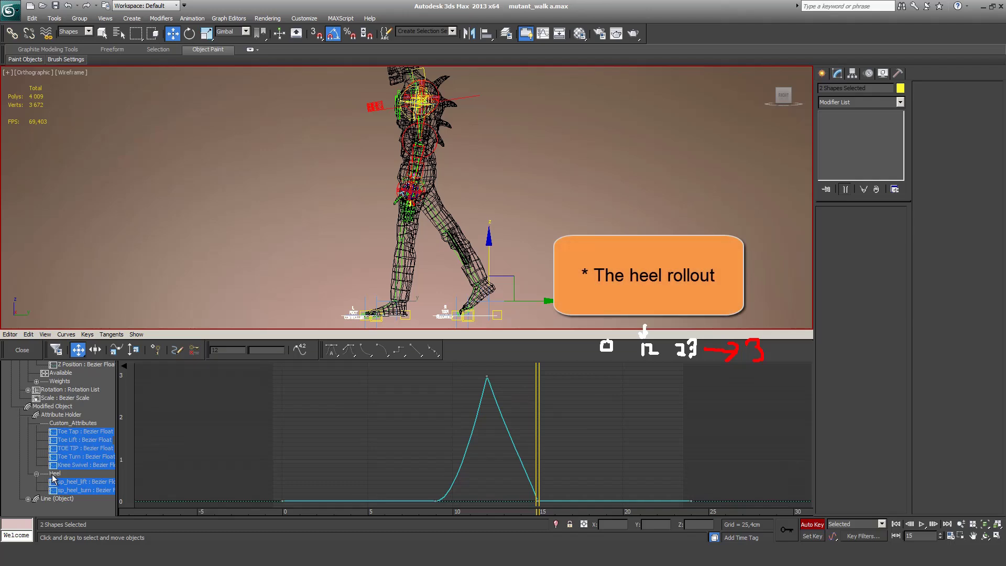
Step: Add the Left Foot Controller's X, Y and Z Position tracks to the selection
scroll(51, 471, "down", 4)
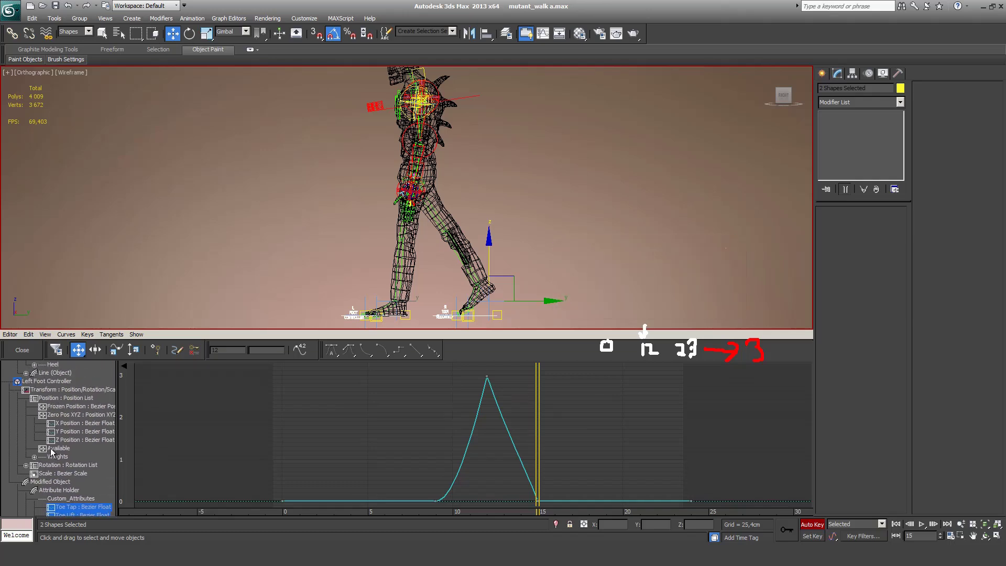
scroll(51, 452, "up", 5)
left_click(78, 499)
left_click(73, 483, "shift")
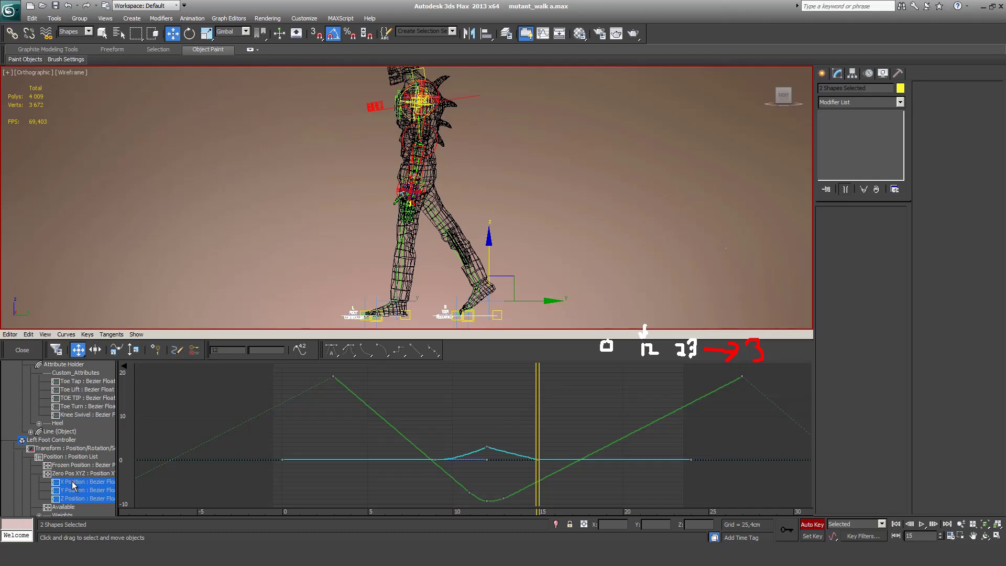
scroll(33, 486, "up", 2)
scroll(81, 474, "up", 2)
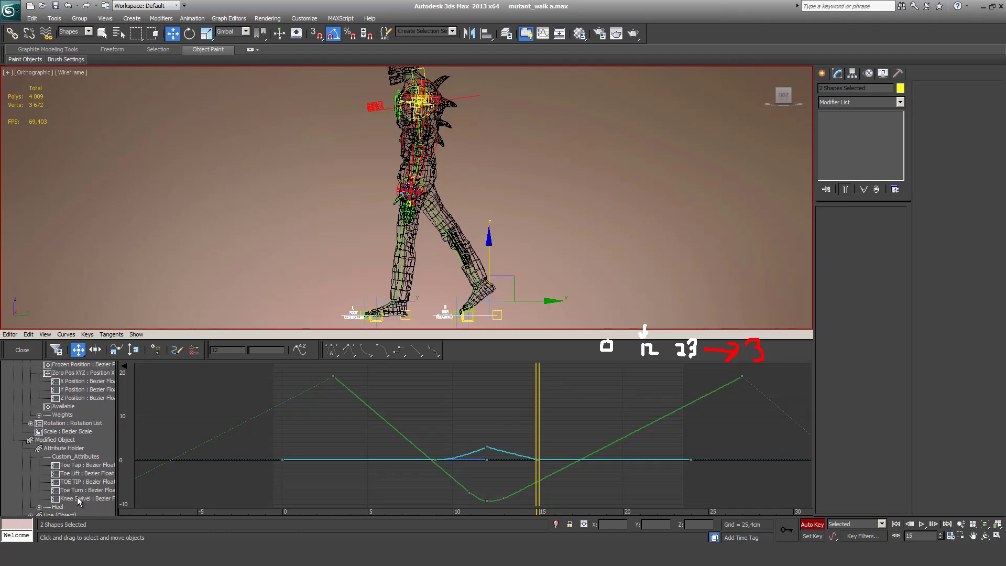
Step: Add the right foot's Toe Tap to Knee Swivel tracks, both Heel tracks and its X, Y and Z Position tracks to the selection
left_click(79, 500)
left_click(71, 491, "shift")
left_click(73, 465, "shift")
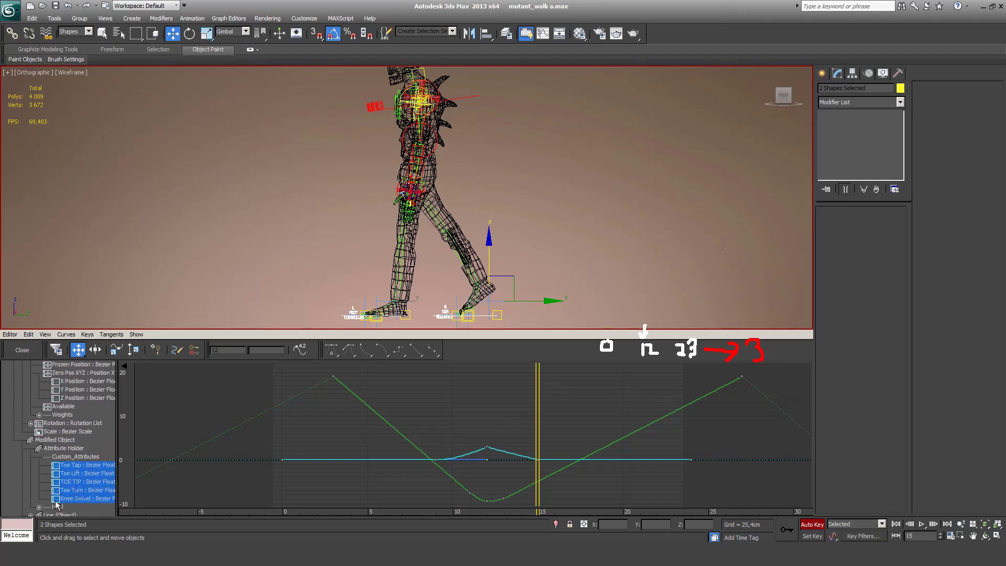
left_click(39, 507)
scroll(58, 492, "down", 2)
left_click(64, 491, "ctrl")
scroll(43, 476, "up", 2)
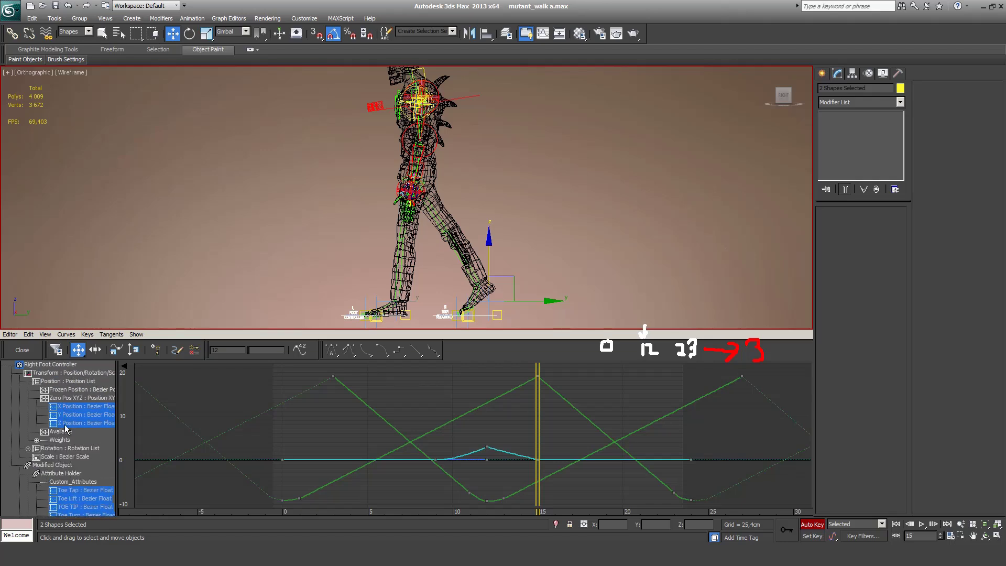
Step: Set the out-of-range type of all selected foot tracks to Cycle in both directions
left_click(29, 335)
mouse_move(63, 380)
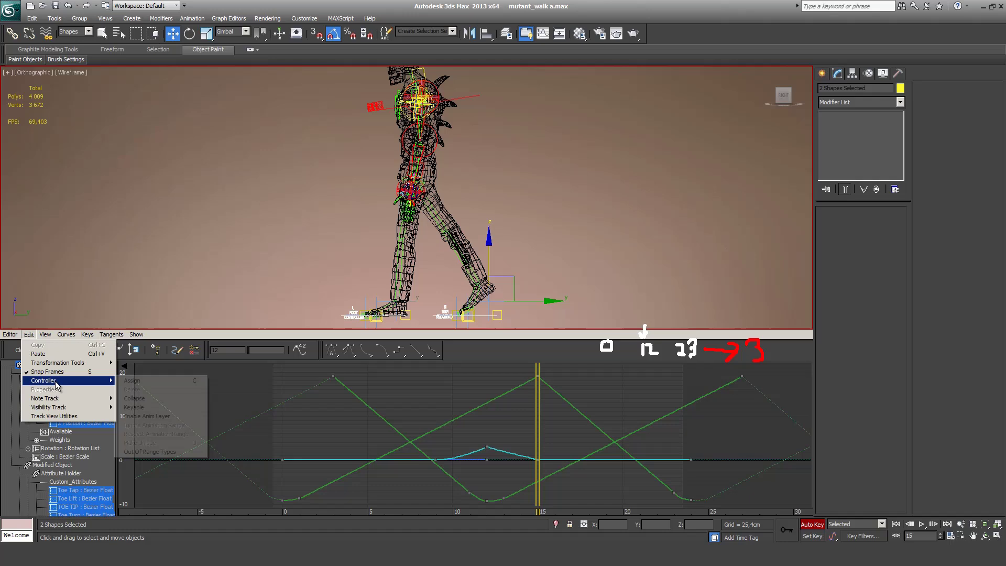
left_click(173, 452)
left_click(71, 381)
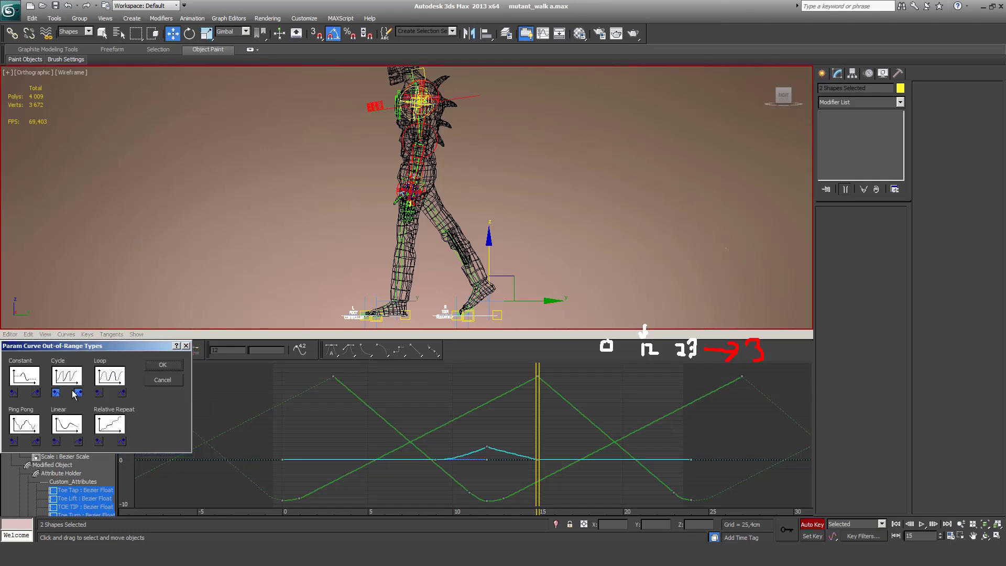
left_click(163, 365)
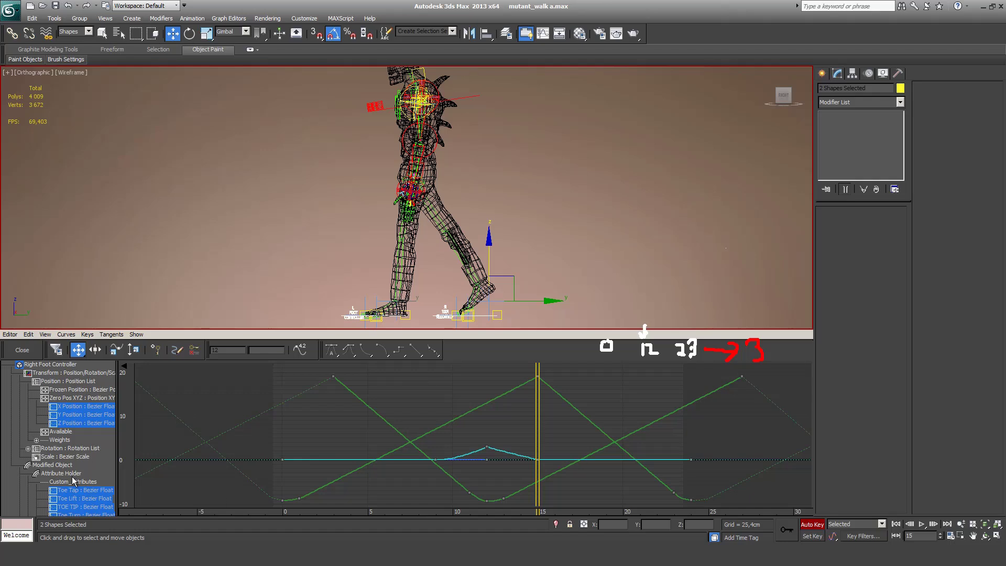
Step: Shift all of the left foot's TOE TIP keys 12 frames earlier, so the peak sits at frame 0 and the following zero key at frame 3
scroll(86, 472, "down", 4)
scroll(86, 409, "down", 6)
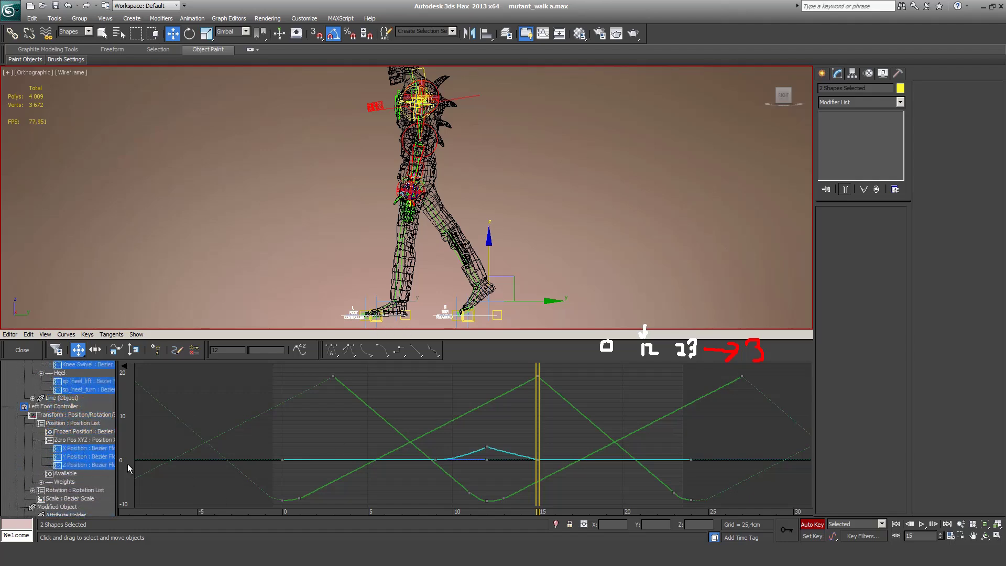
scroll(93, 374, "down", 2)
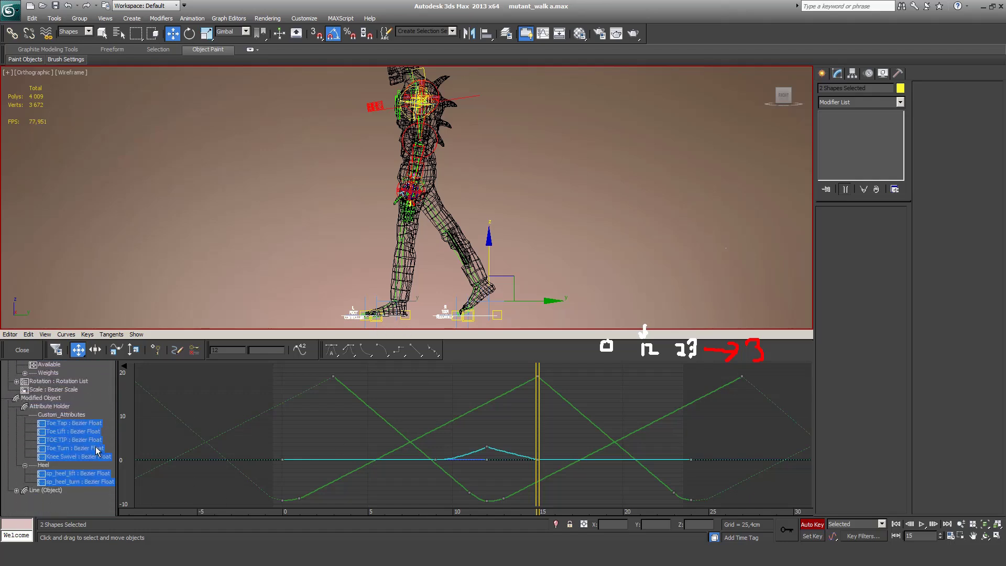
left_click(78, 441)
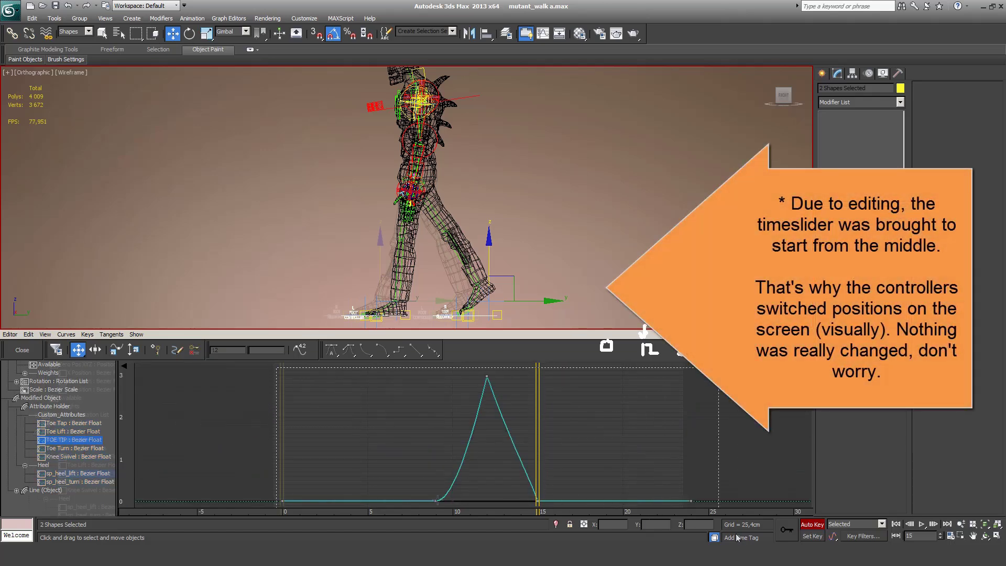
left_click_drag(434, 500, 258, 484)
key("/")
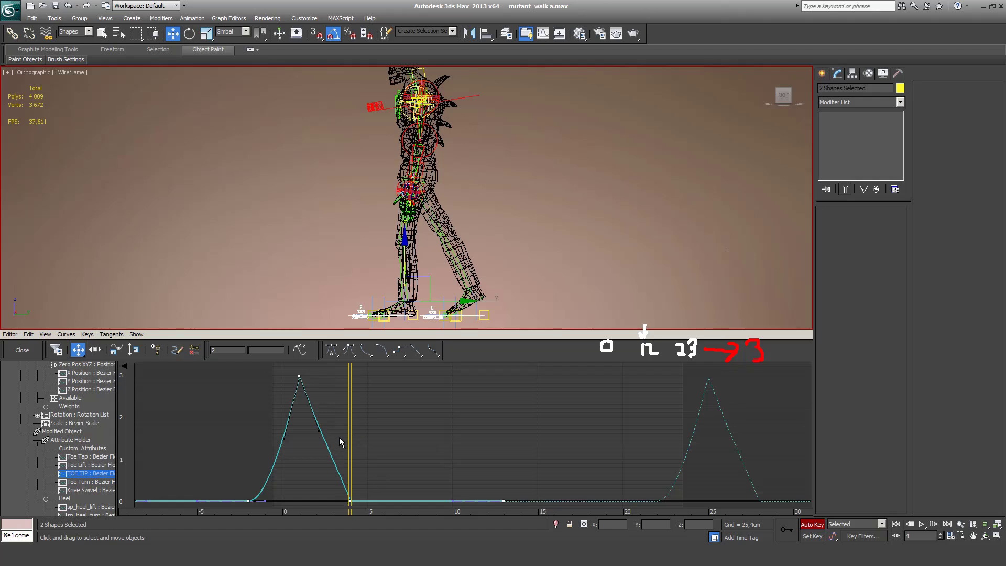
key("comma")
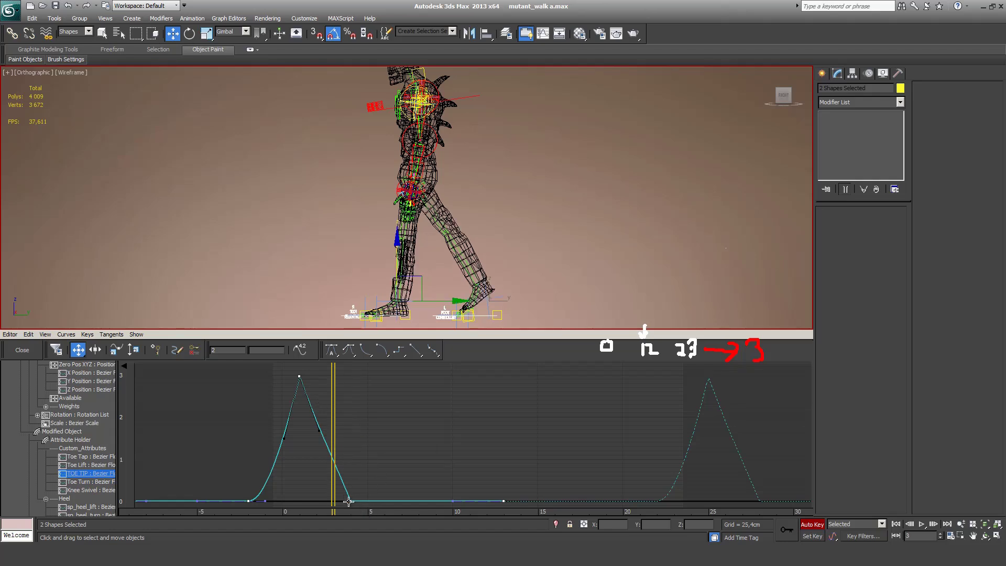
left_click_drag(348, 502, 333, 507)
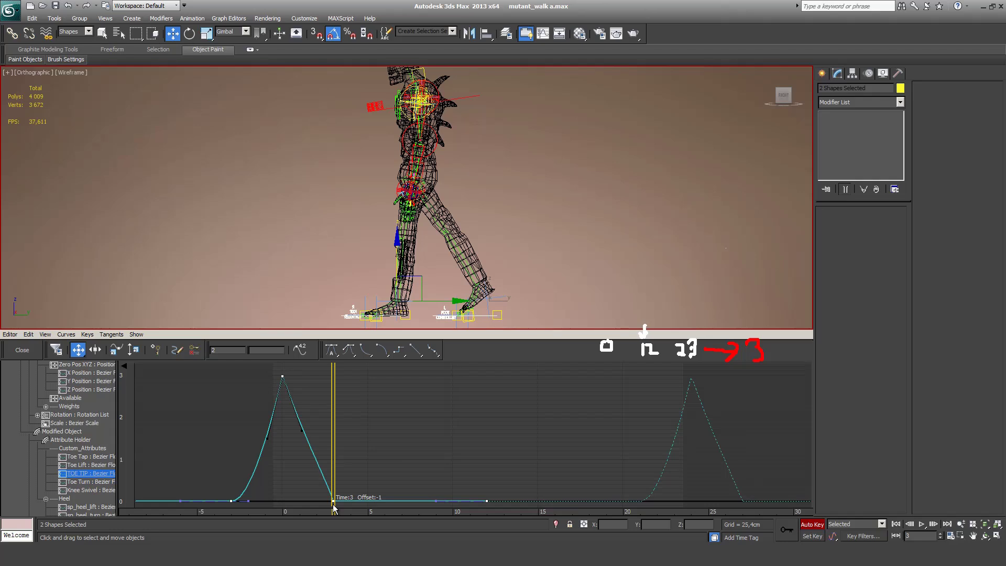
Step: Step through the first frames of the walk to check the left foot's toe movement against its TOE TIP curve
key("comma")
key("comma")
key("comma")
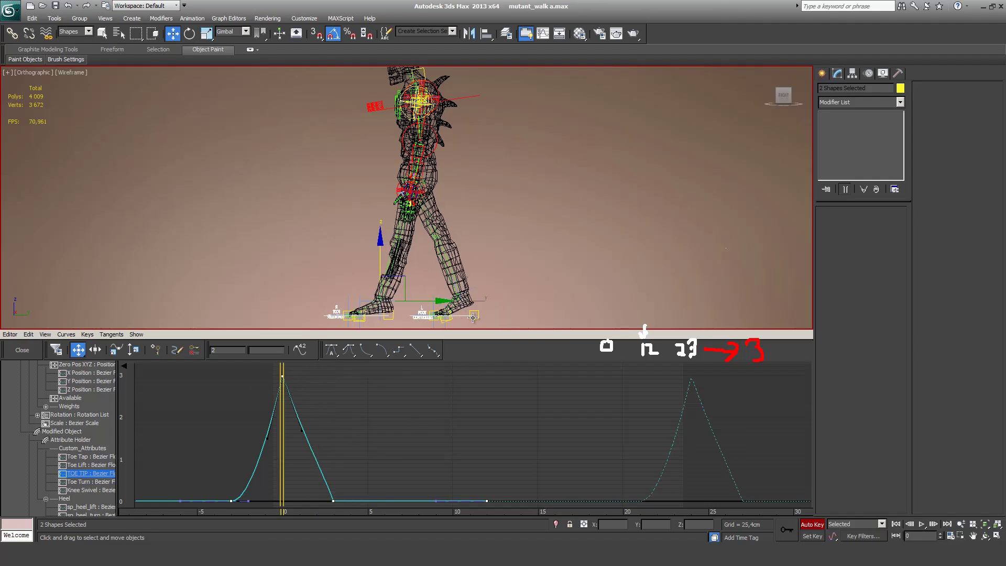
key("period")
key("period")
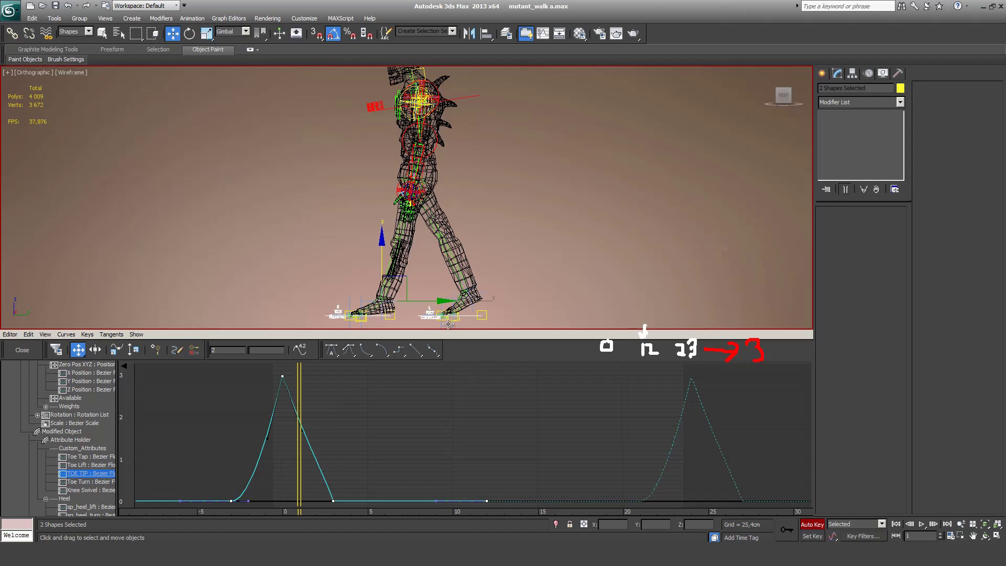
key("period")
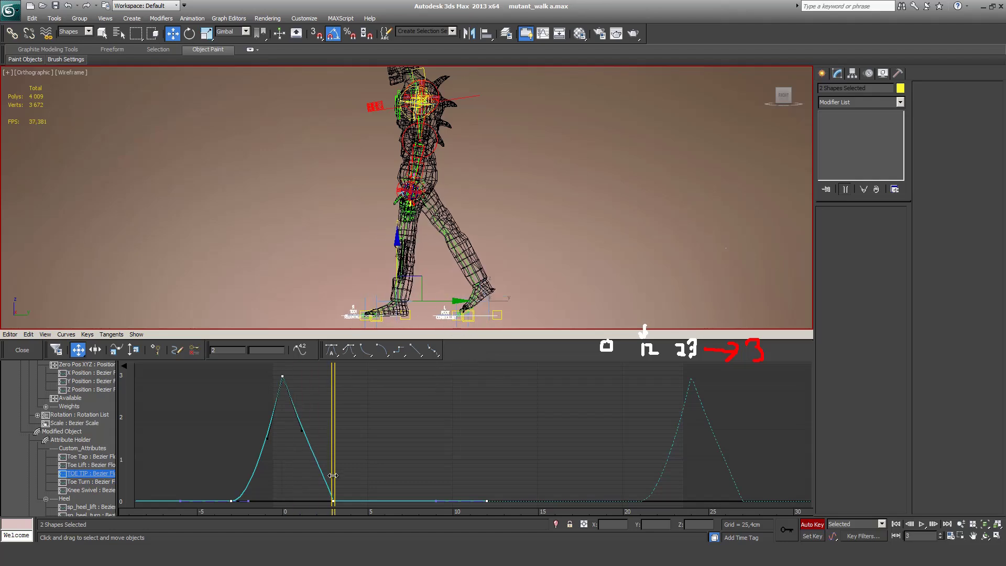
key("period")
key("period")
key("period")
key("period")
key("period")
key("period")
key("period")
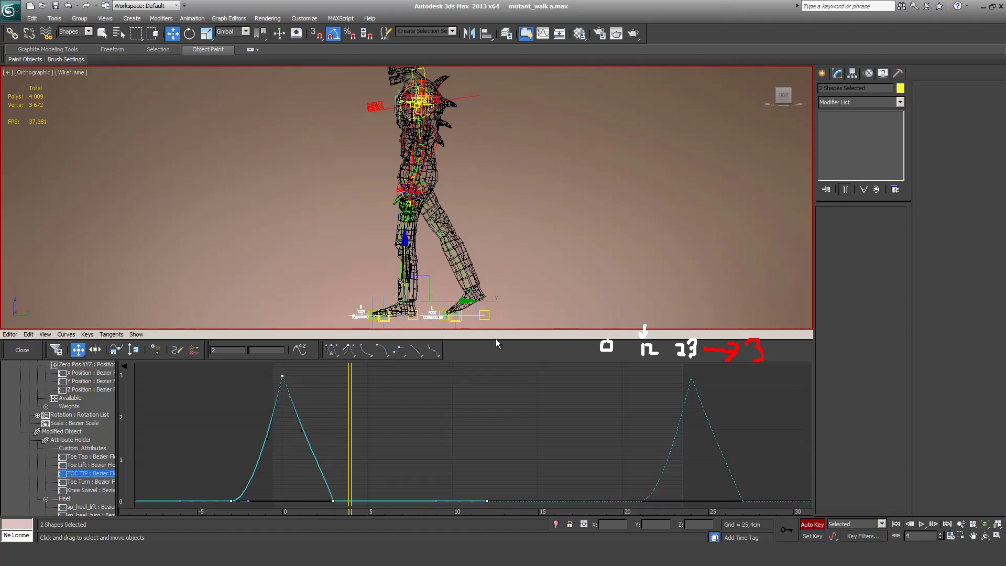
Step: Step forward frame by frame from frame 4 to frame 22, return to the first frame and play the walk to check both feet
key("period")
key("period")
key("period")
key("period")
key("period")
key("period")
key("period")
key("period")
key("period")
key("period")
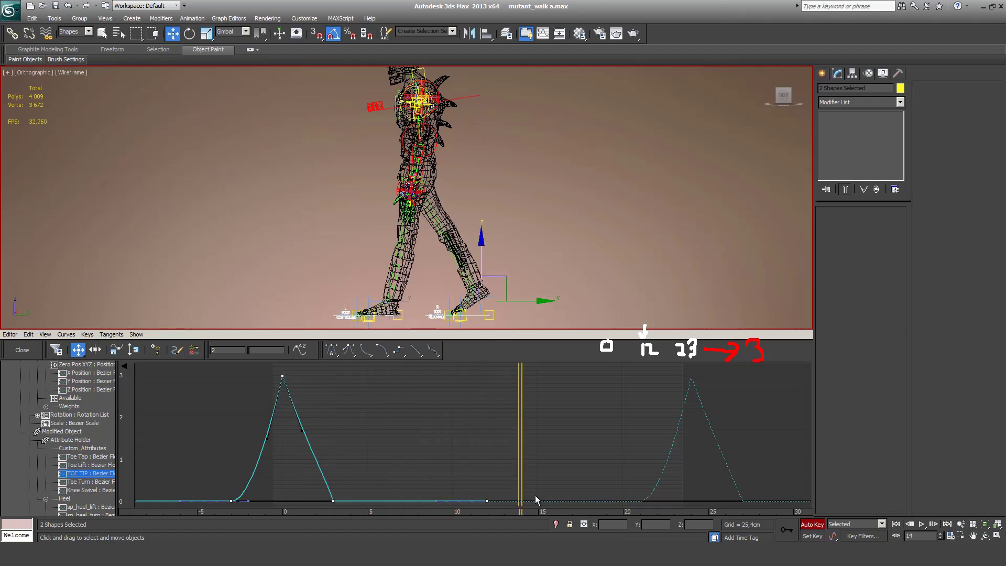
key("period")
key("period")
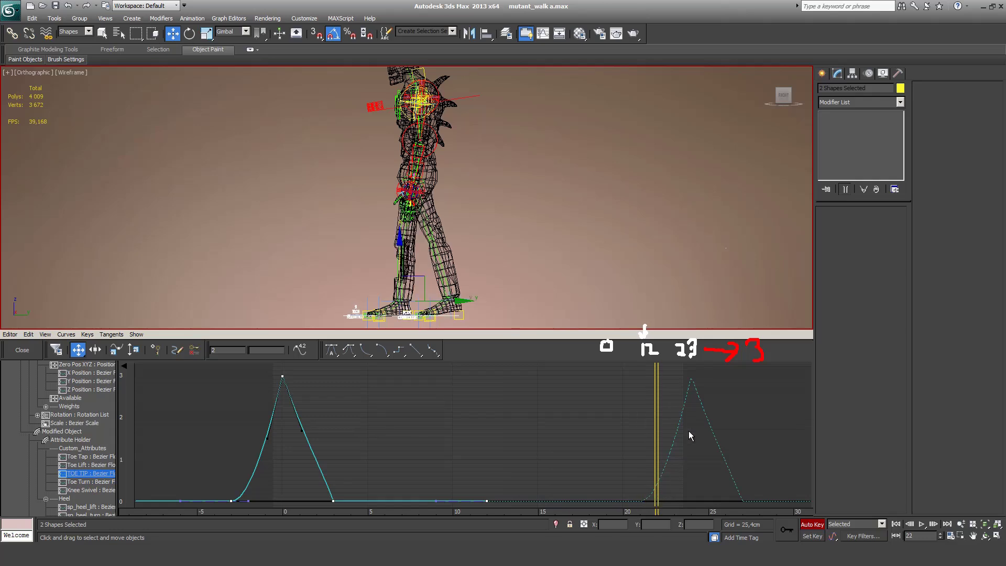
key("Home")
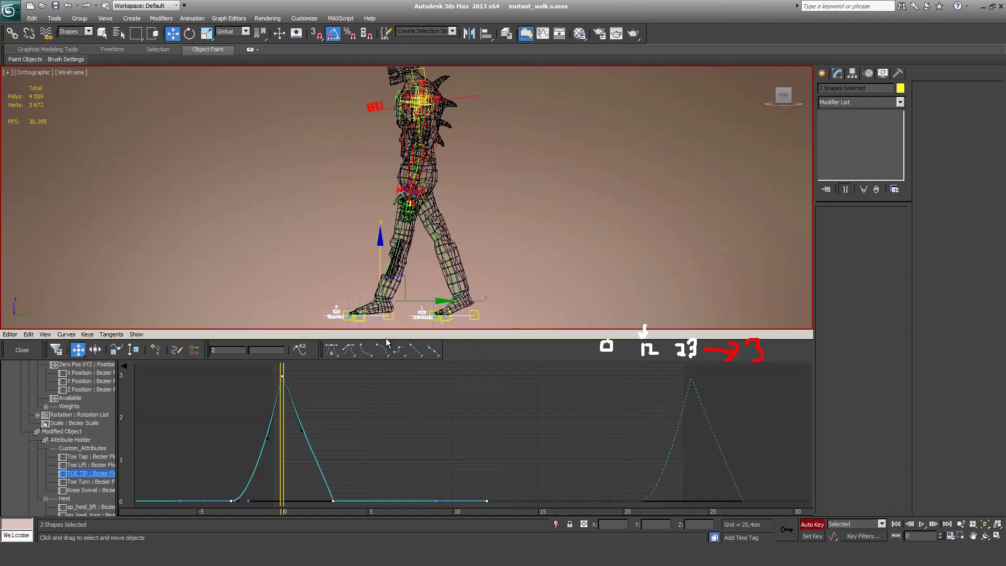
key("slash")
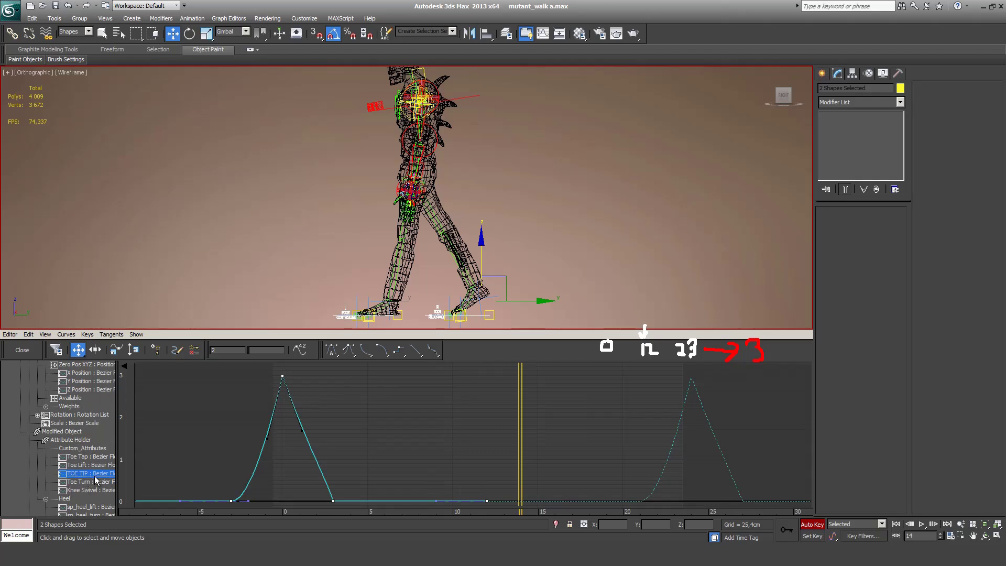
Step: Display the right foot's TOE TIP curve alongside the left's and scrub and play the walk to compare their peaks at frames 0 and 12
scroll(83, 461, "down", 3)
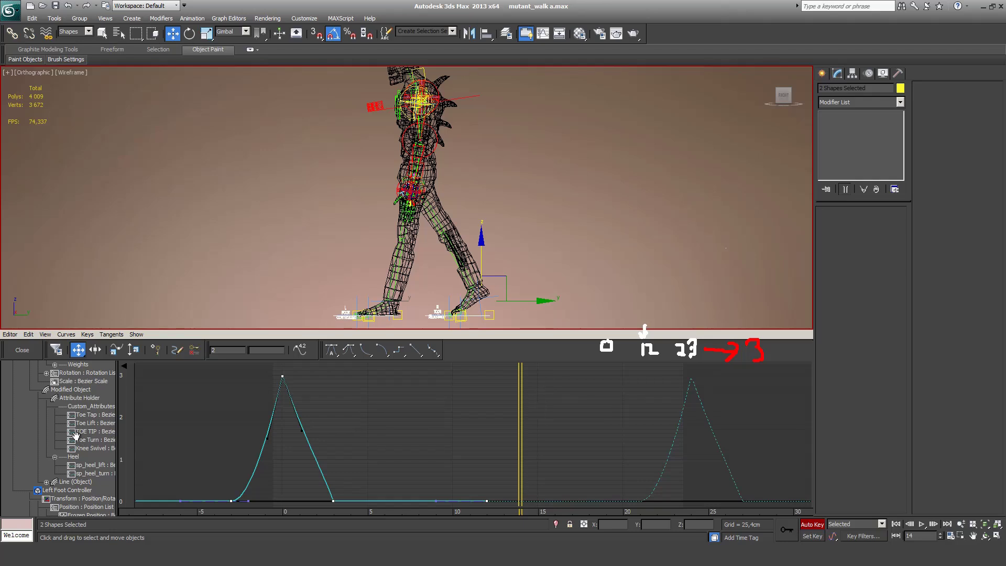
left_click(89, 431)
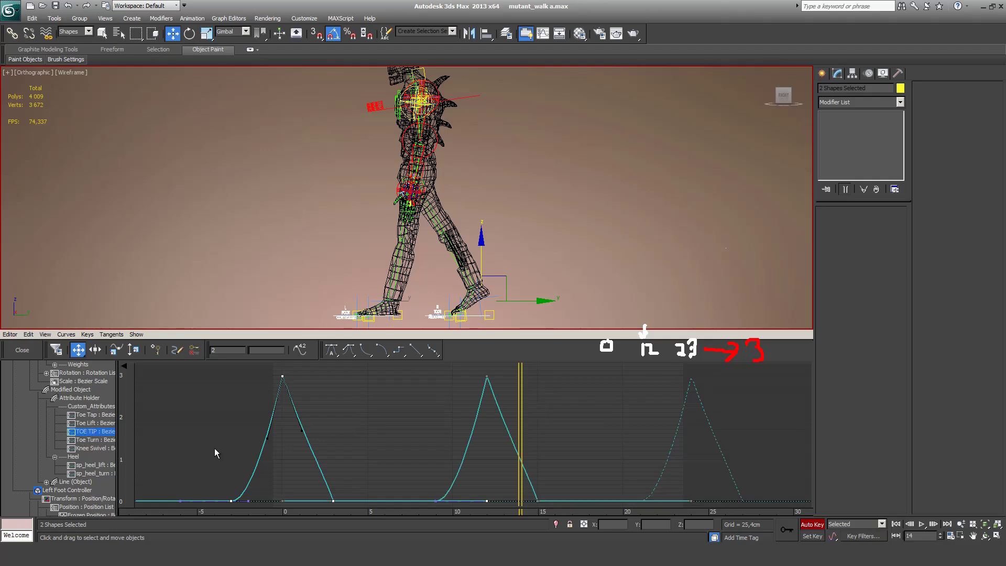
mouse_move(521, 404)
left_mouse_down()
mouse_move(379, 395)
mouse_move(301, 376)
mouse_move(486, 399)
left_mouse_up()
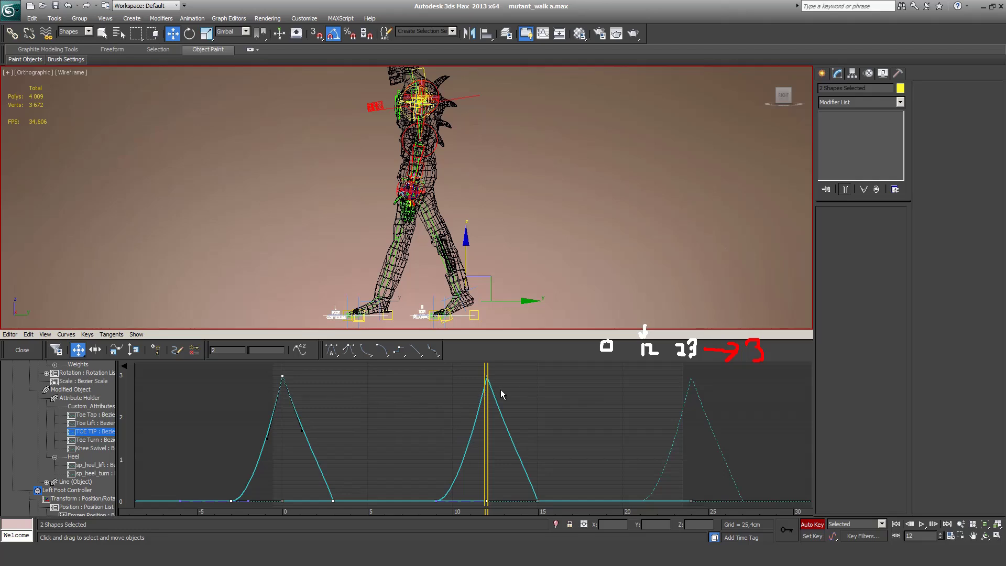
left_click_drag(487, 380, 659, 434)
key("slash")
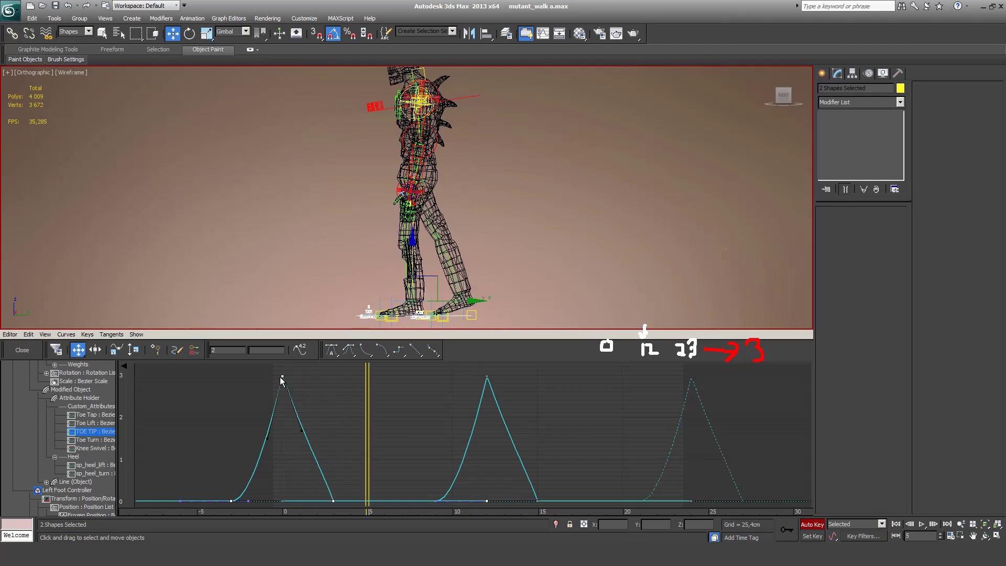
key("slash")
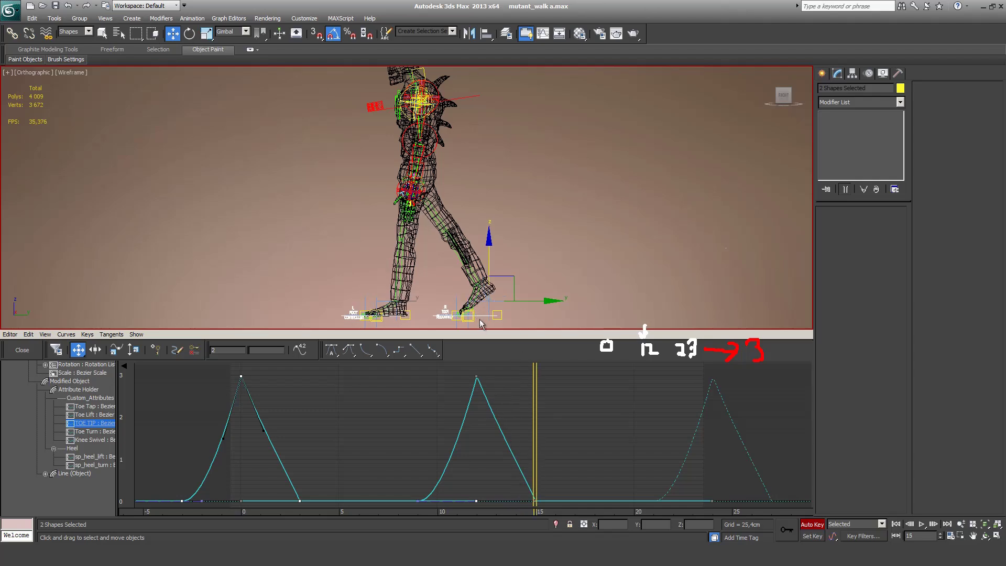
Step: Select the Right Foot Controller, go to frame 12 and show only its Toe Lift and TOE TIP curves
left_click(479, 320)
left_click_drag(535, 468, 515, 468)
key("comma")
key("comma")
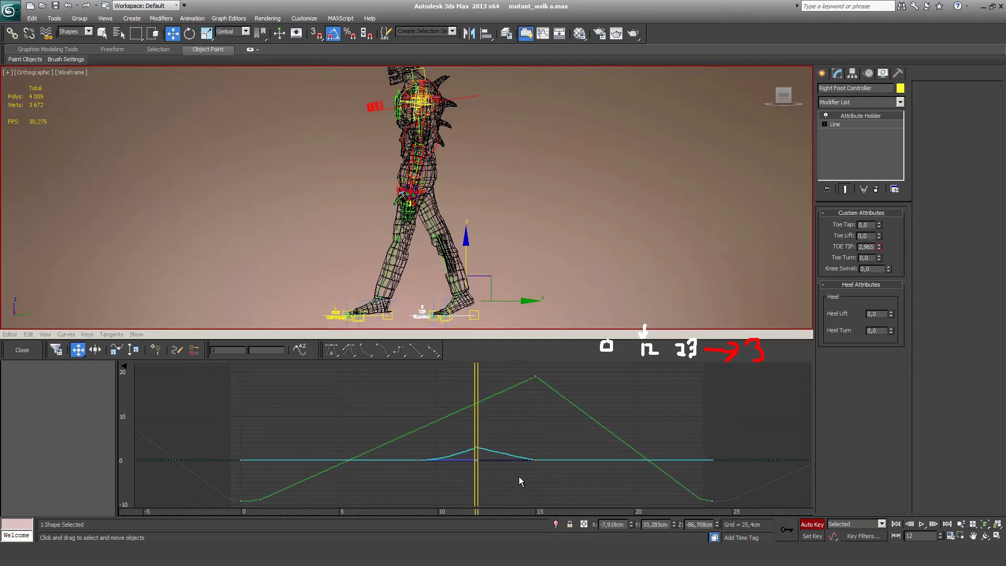
mouse_move(485, 461)
middle_mouse_down("ctrl+alt")
mouse_move(477, 461)
mouse_move(486, 423)
mouse_move(494, 458)
mouse_move(494, 445)
middle_mouse_up("ctrl+alt")
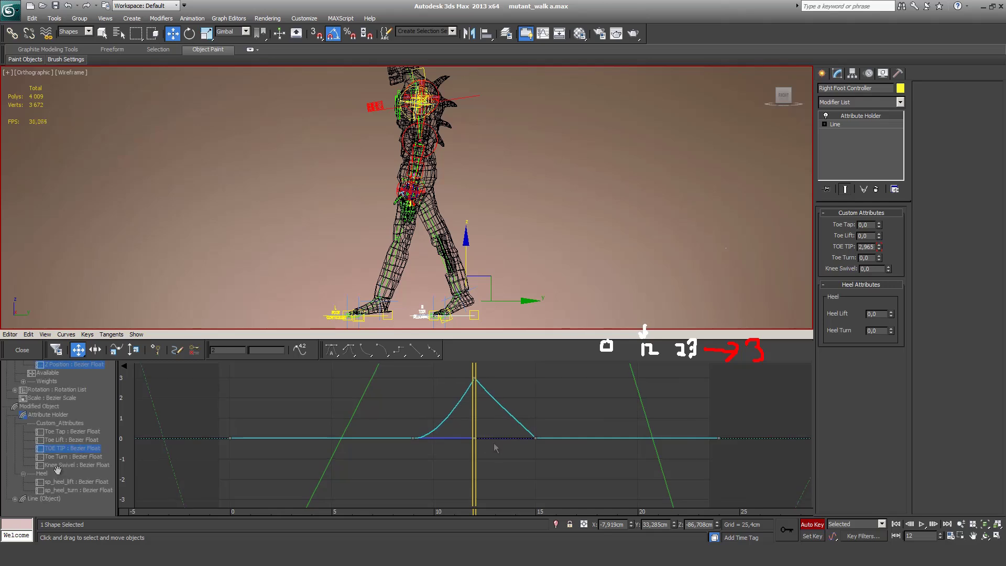
left_click(56, 440)
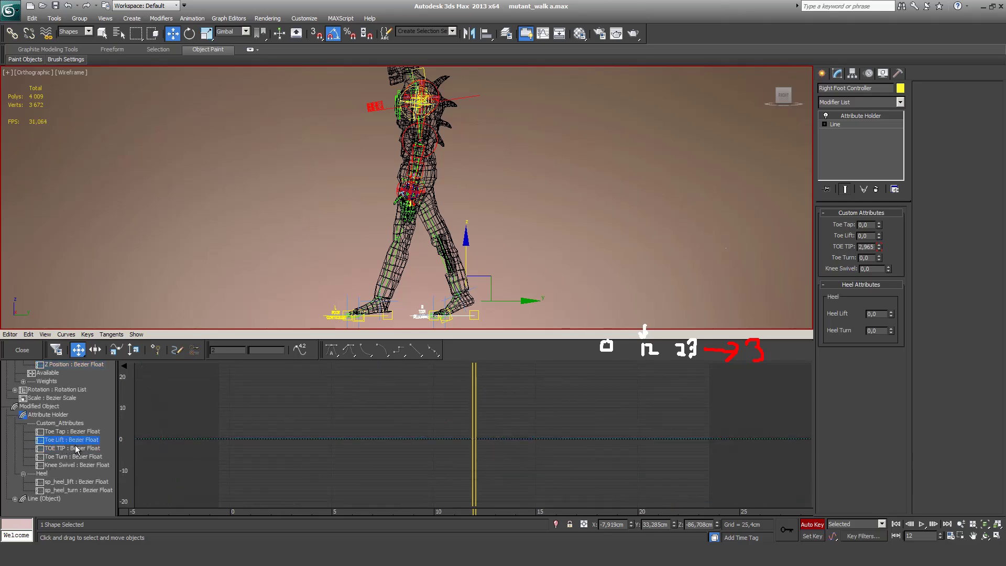
left_click(72, 450, "ctrl")
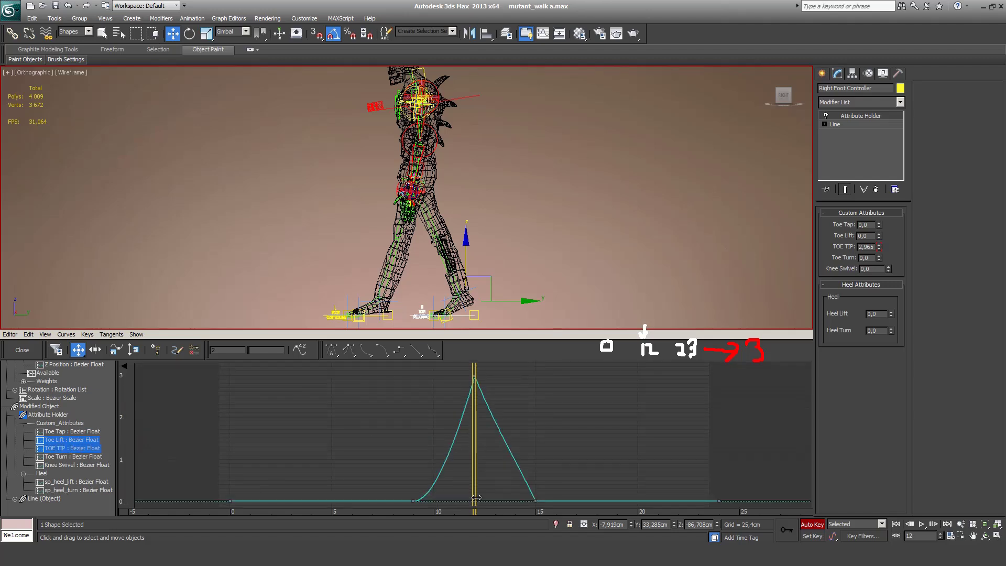
Step: Add a zero key at frame 12 on the right foot's Toe Lift track and copy it to frame 15, isolating that track
right_click(475, 502)
left_click(496, 520)
left_click(476, 502)
right_click(492, 489)
left_click(505, 489)
left_click(480, 499)
left_click_drag(500, 500, 530, 498)
left_click(53, 449, "ctrl")
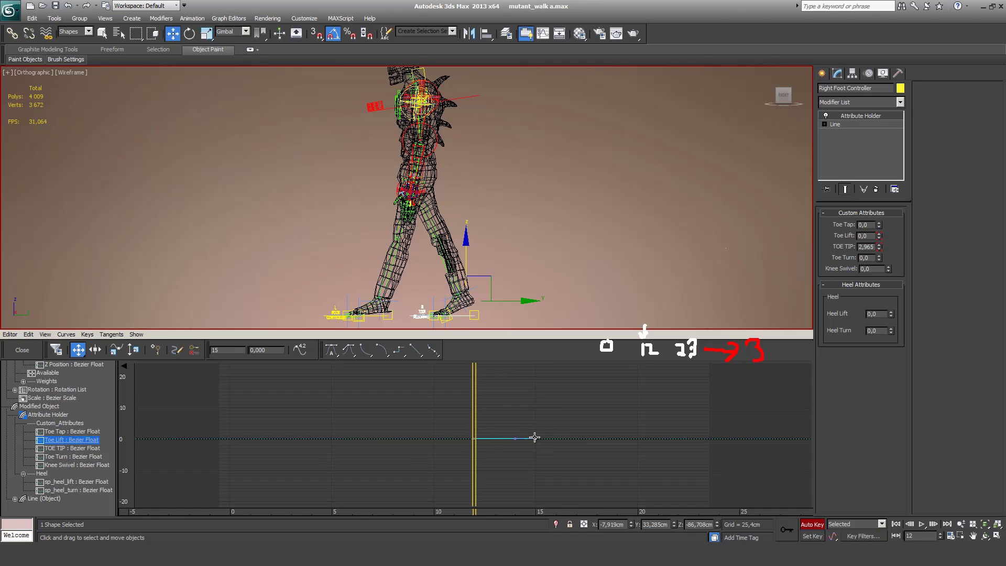
Step: Raise the Toe Lift key at frame 15 to about 11.6 and copy the zero key to frames 18, 0 and 24
left_click_drag(535, 438, 541, 402)
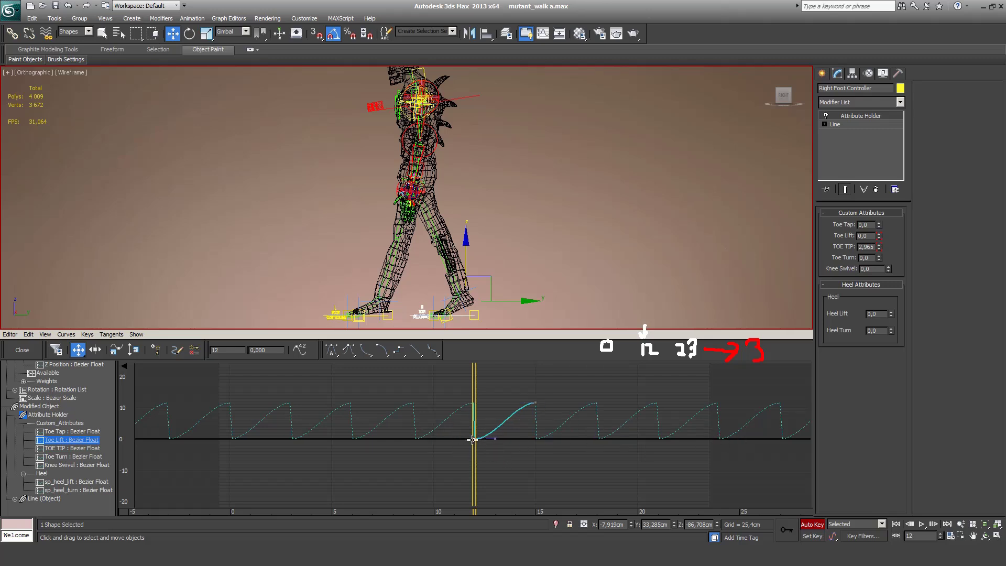
left_click_drag(473, 439, 596, 438)
left_click_drag(492, 455, 492, 455)
left_click_drag(332, 433, 230, 438)
left_click(597, 438)
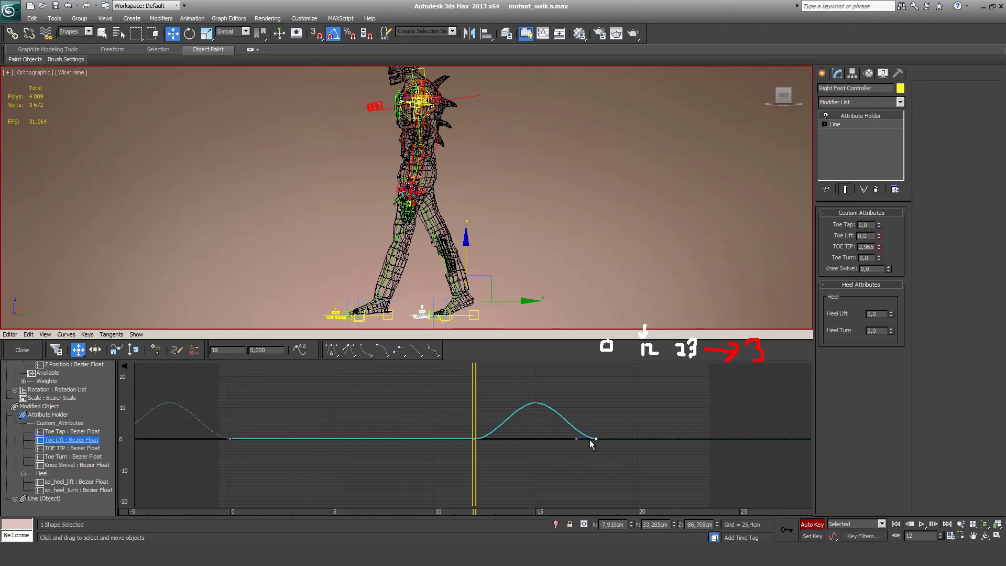
left_click_drag(597, 439, 712, 449)
left_click_drag(733, 388, 225, 488)
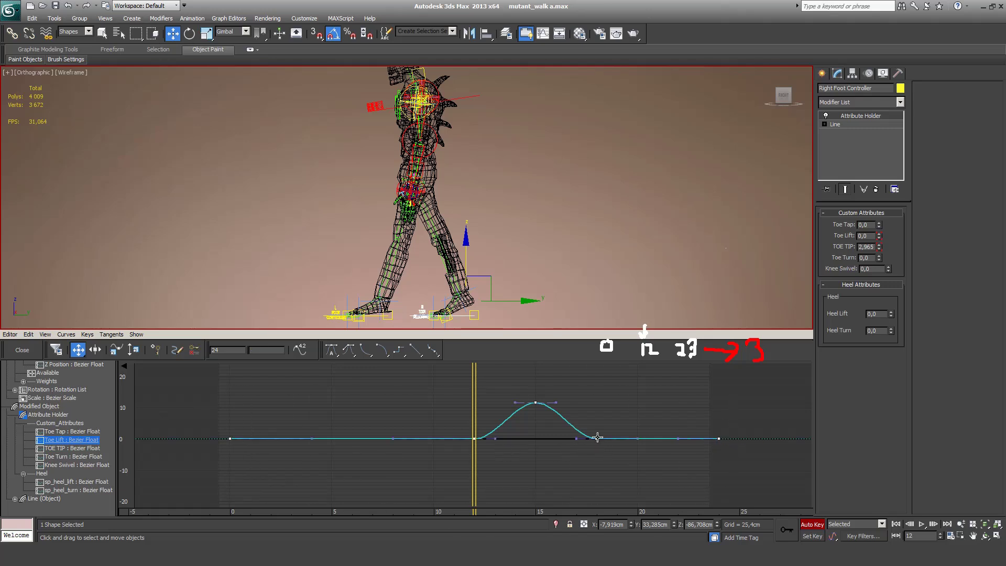
Step: Step back and forth between frames 12 and 15 to examine the right foot's toe lift against its curve
left_click_drag(598, 438, 647, 435)
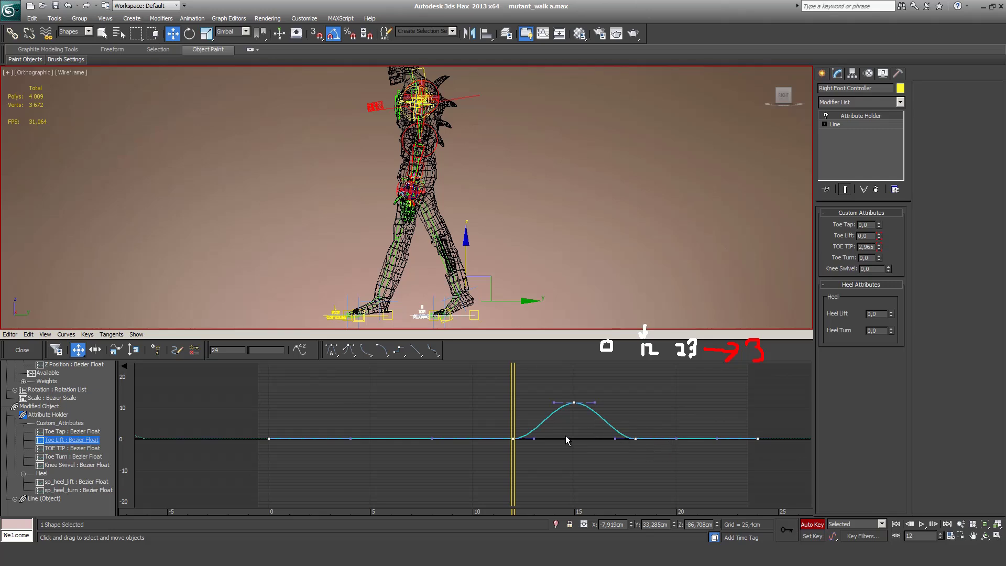
key("period")
key("period")
key("comma")
key("comma")
key("period")
key("period")
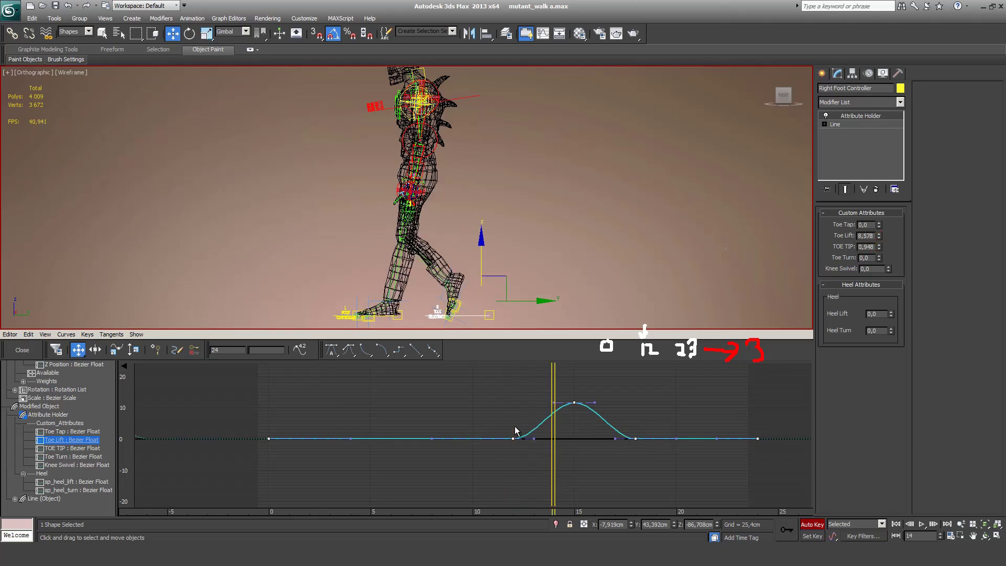
key("period")
key("comma")
key("comma")
key("comma")
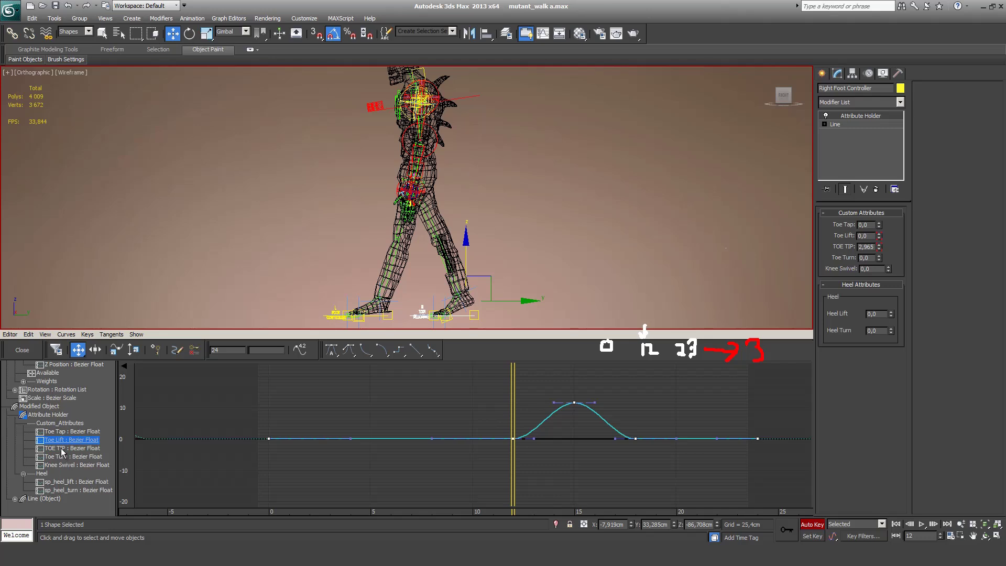
Step: Display the TOE TIP and Y Position curves with Toe Lift and step from frame 12 to 18 to compare their timing
left_click(62, 449, "ctrl")
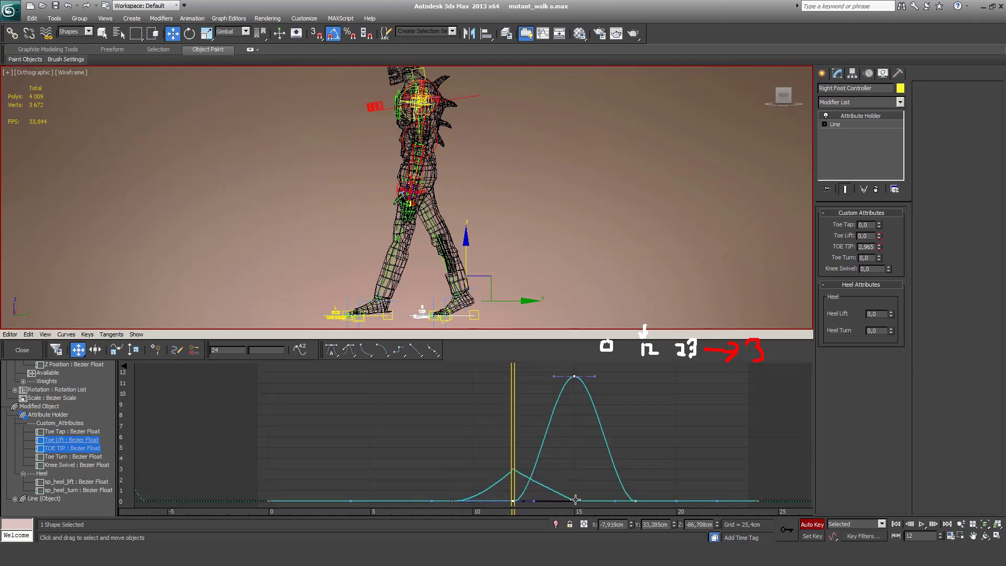
key("period")
key("period")
key("period")
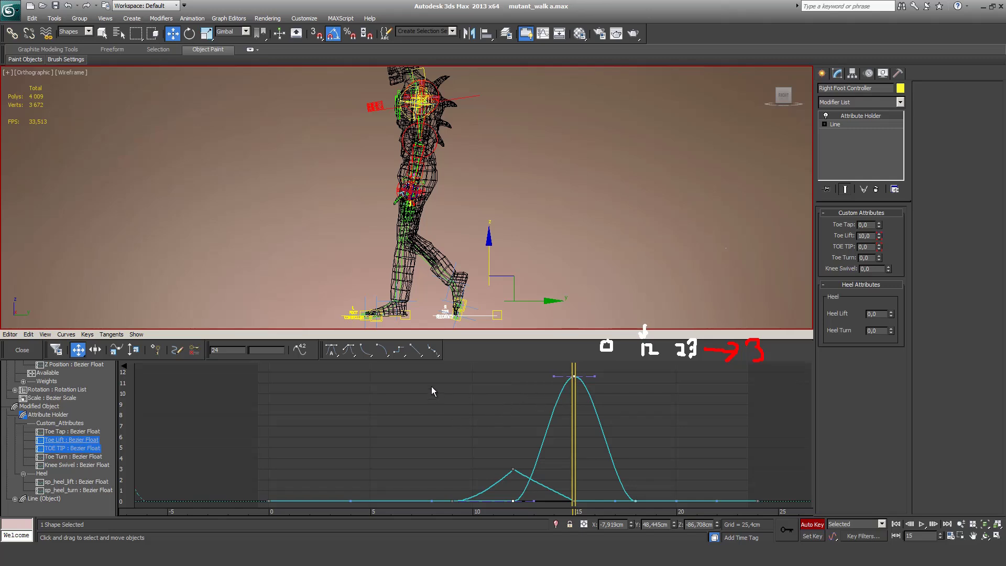
scroll(62, 433, "up", 3)
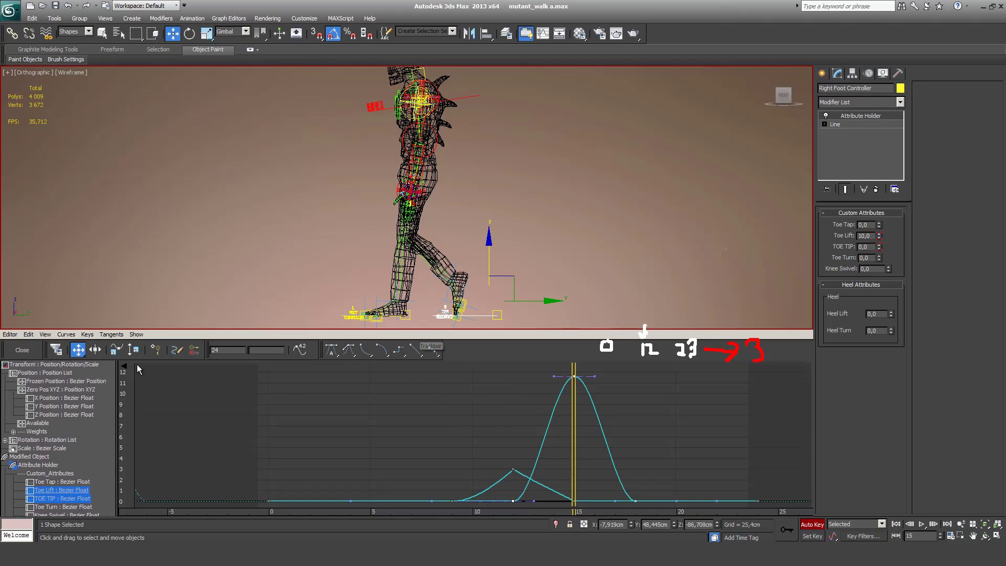
left_click(58, 407, "ctrl")
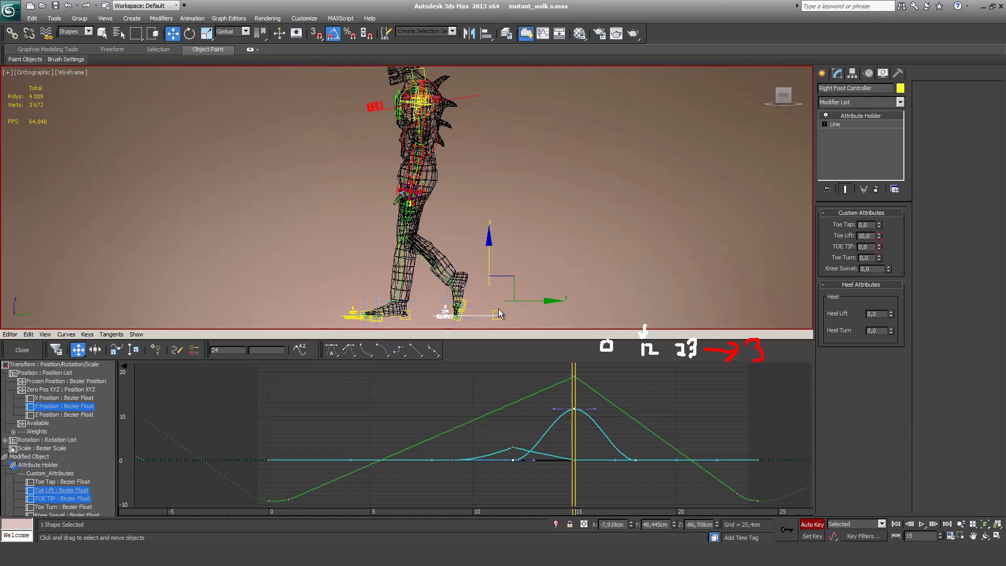
key("period")
key("period")
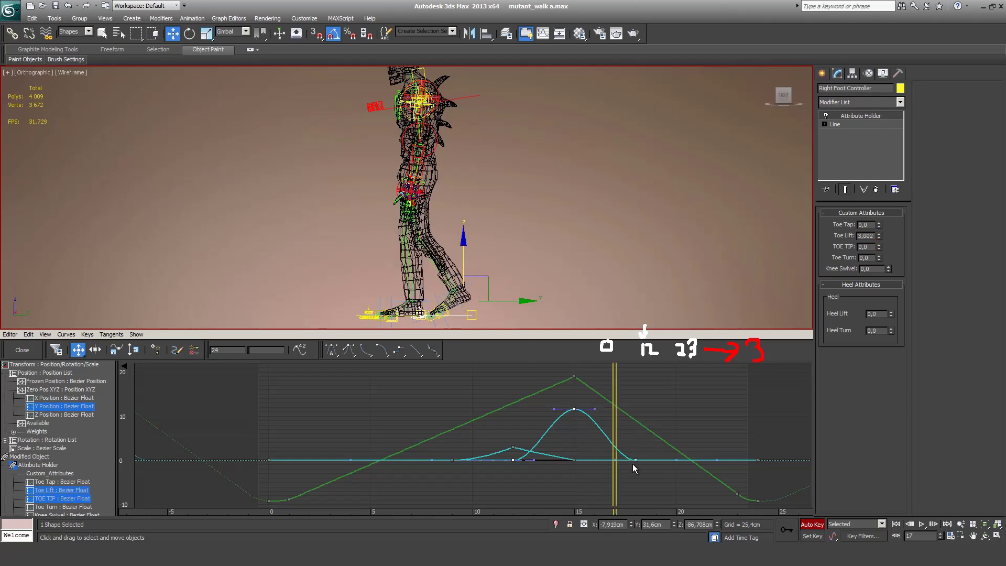
key("period")
key("comma")
key("period")
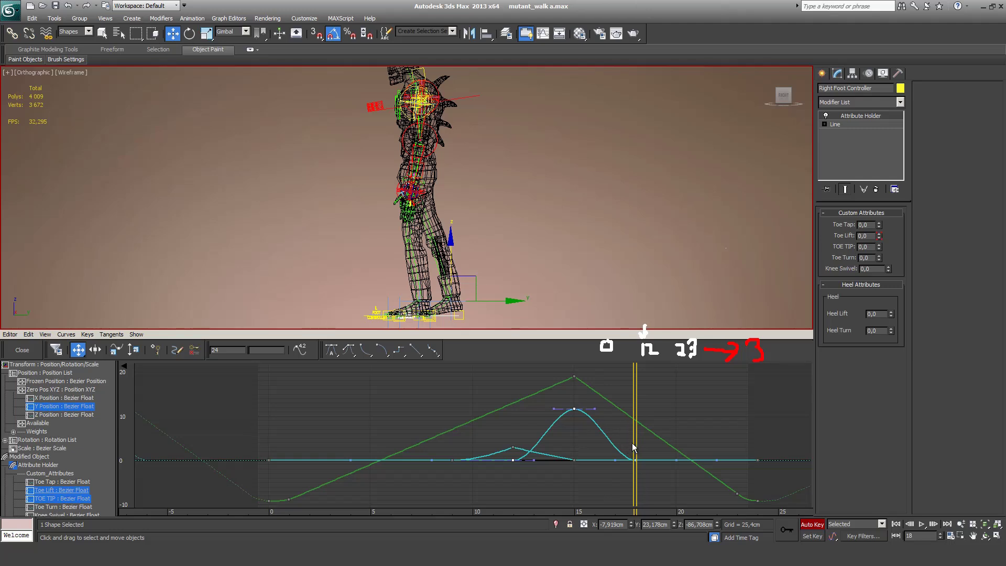
Step: Review frames 12 to 15 again and lower the right foot's Toe Lift peak at frame 15 to 5.65
left_click_drag(636, 434, 514, 465)
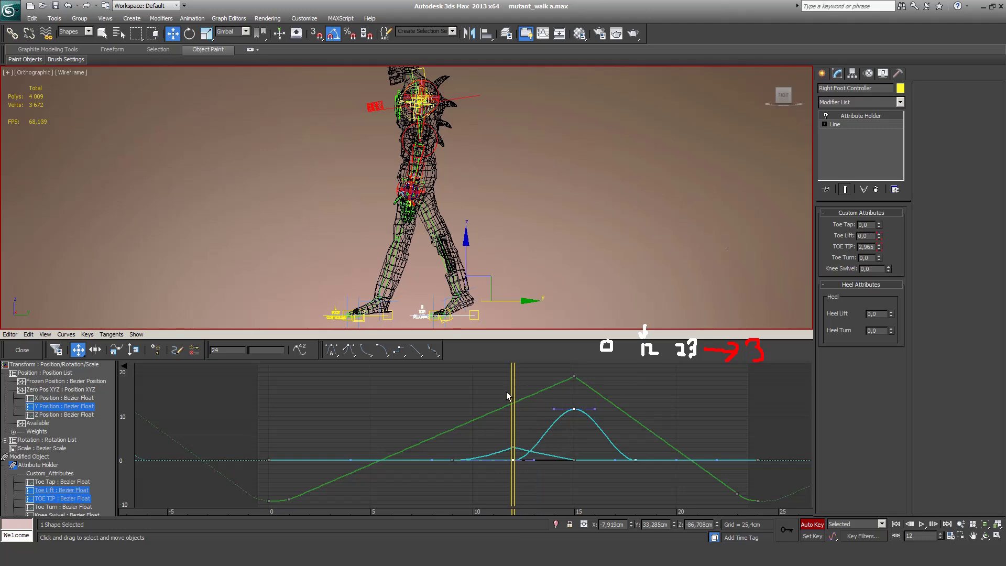
key("period")
key("period")
key("period")
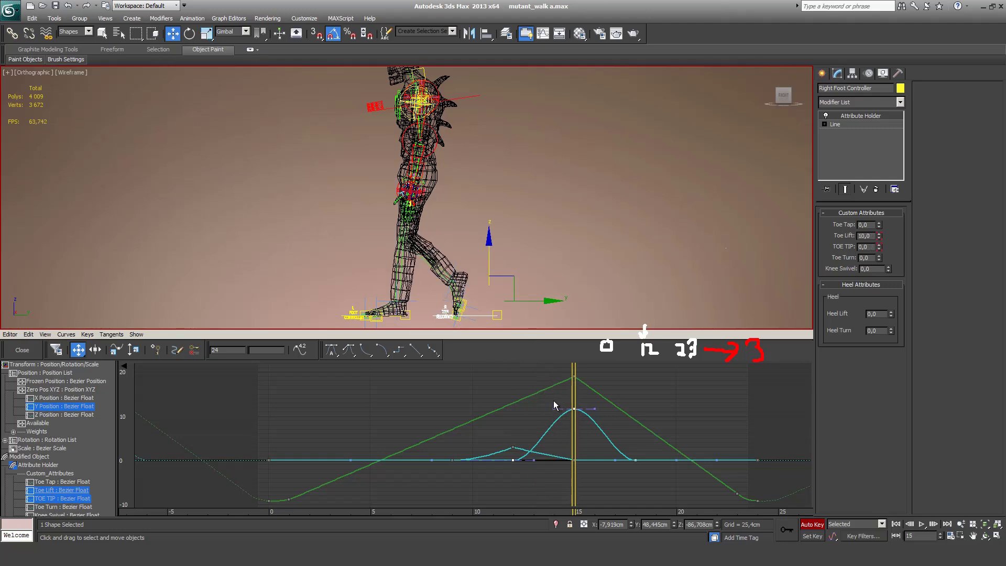
left_click_drag(553, 400, 574, 435)
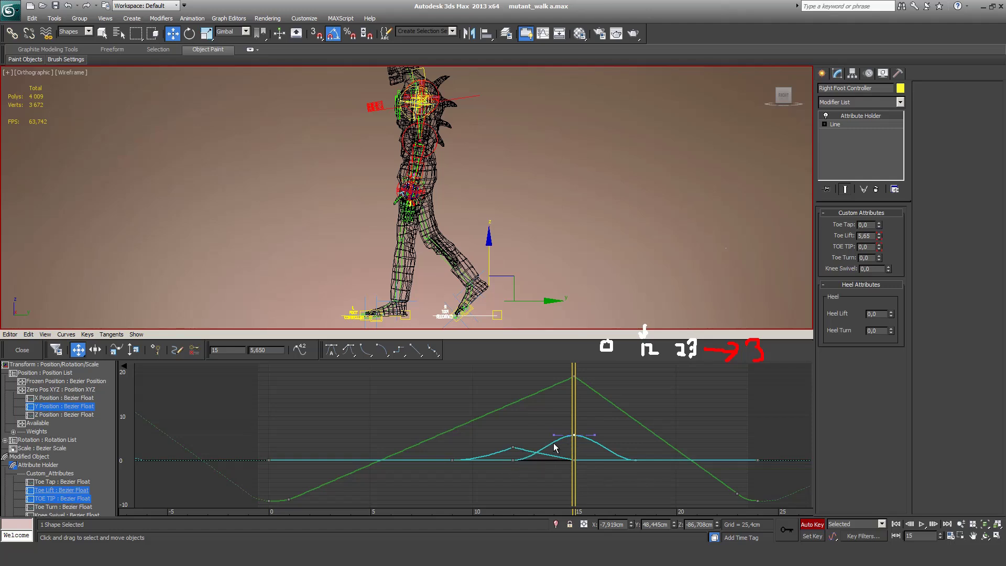
Step: Set the Toe Lift key at frame 12 to linear tangents and angle the peak's incoming handle downward for a straight rise
left_click(512, 461)
left_click(416, 350)
scroll(554, 434, "up", 4)
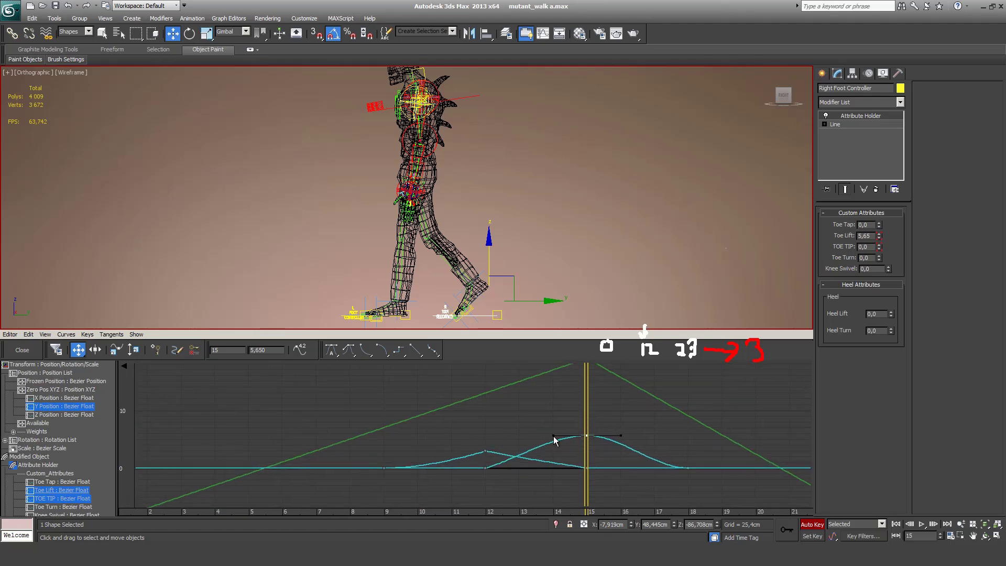
left_click_drag(554, 440, 545, 454)
Step: Move the zero key that ends the Toe Lift fall to frame 21 and scrub the frames back to 15 to check the foot
key("period")
key("period")
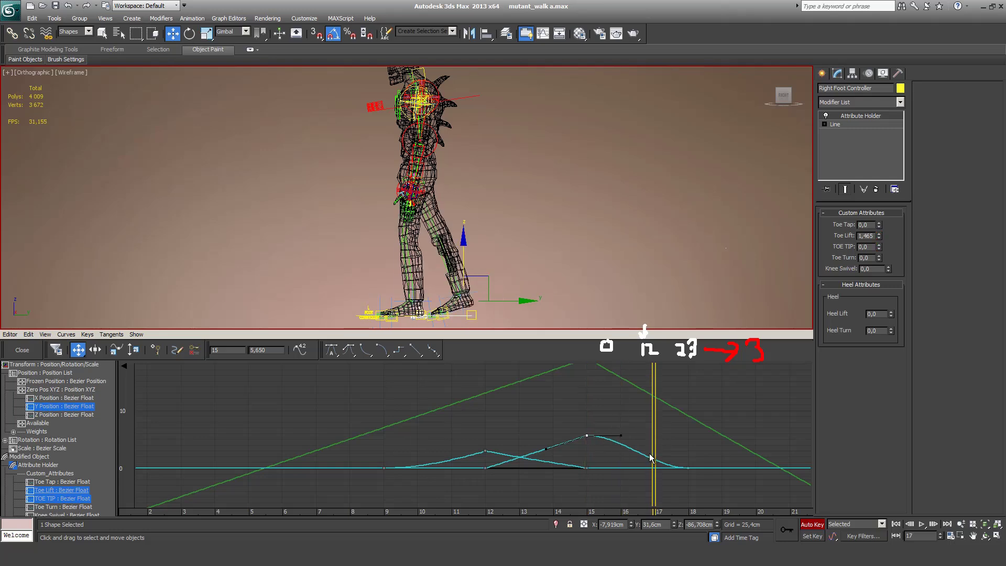
left_click(690, 470)
middle_click_drag(693, 468, 545, 457)
left_click_drag(549, 456, 627, 458)
left_click_drag(515, 409, 632, 431)
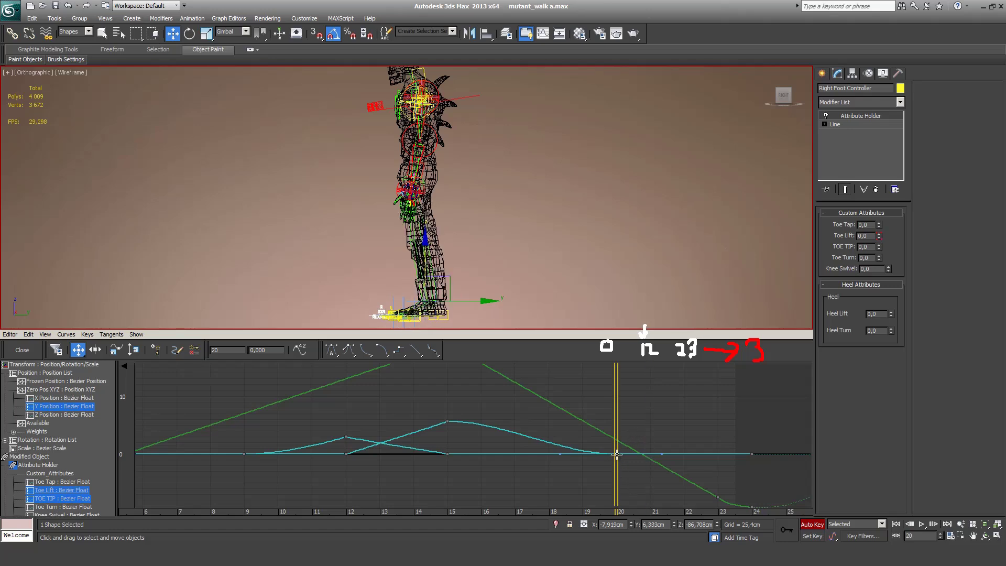
left_click_drag(617, 455, 455, 411)
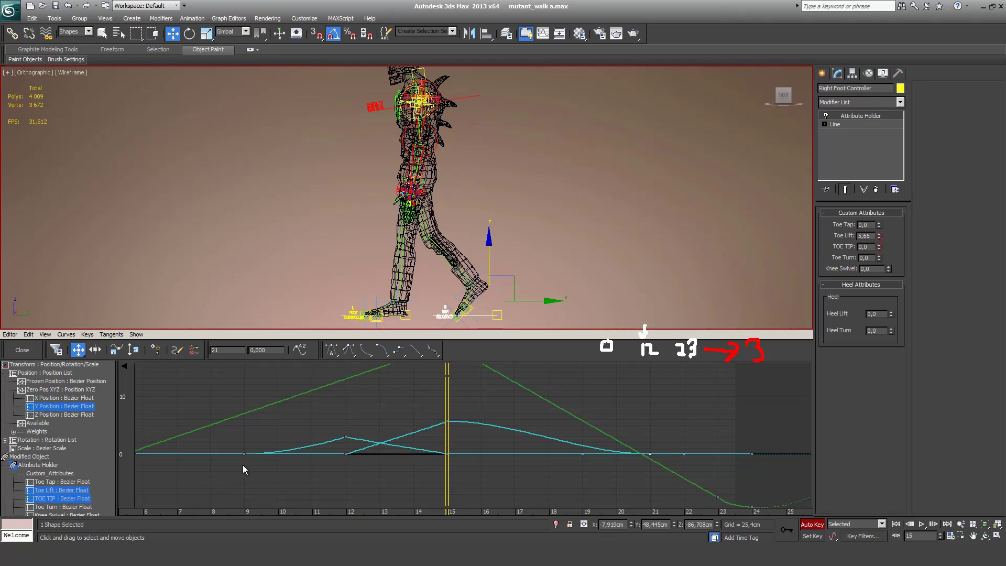
Step: Isolate the right foot's Toe Lift curve in the graph
middle_click_drag(307, 448, 335, 443)
middle_click_drag(193, 452, 231, 440)
middle_click_drag(623, 458, 501, 458)
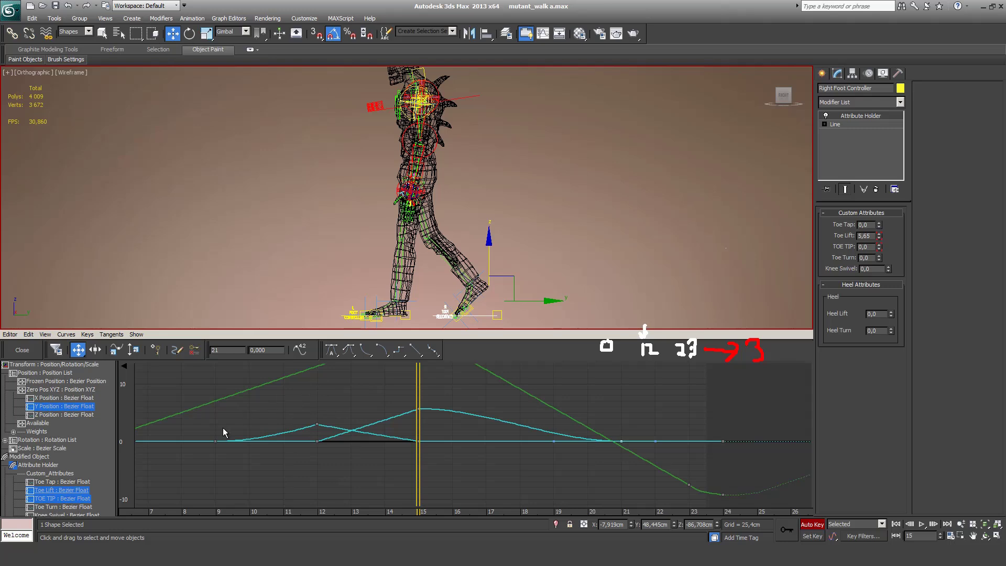
left_click(67, 490)
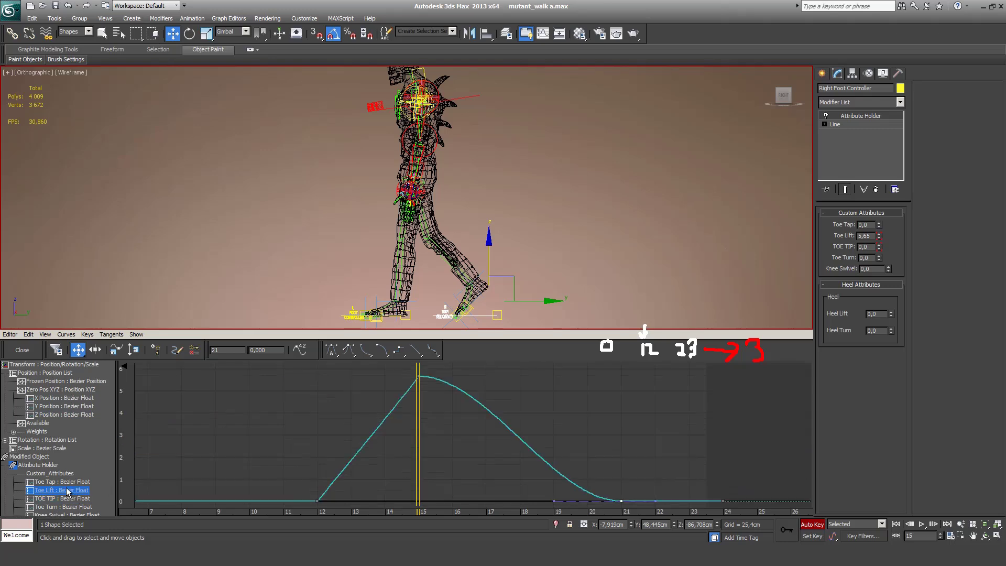
Step: Copy the right foot's Toe Lift controller and paste it onto the left foot's Toe Lift track
right_click(56, 493)
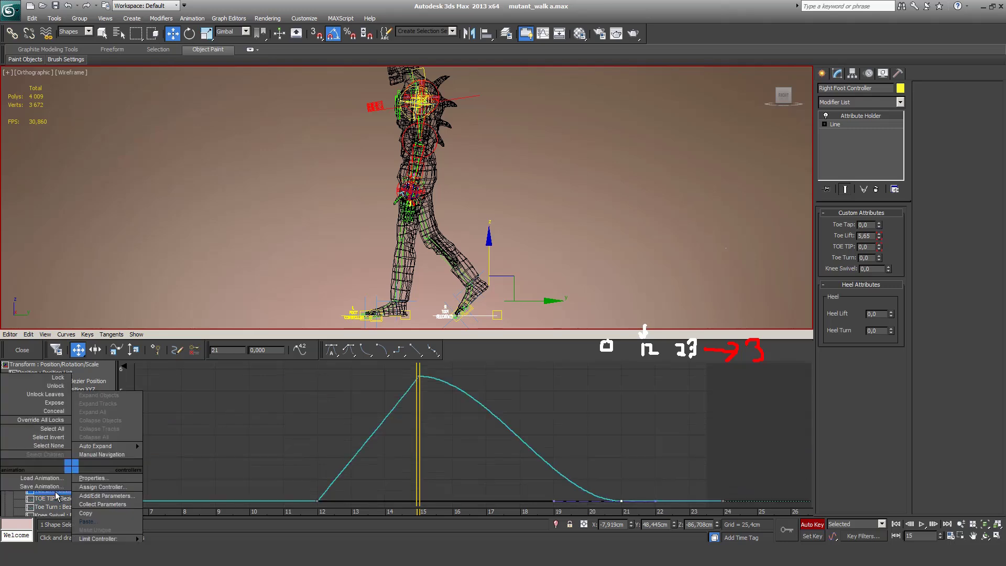
left_click(100, 514)
left_click(347, 317)
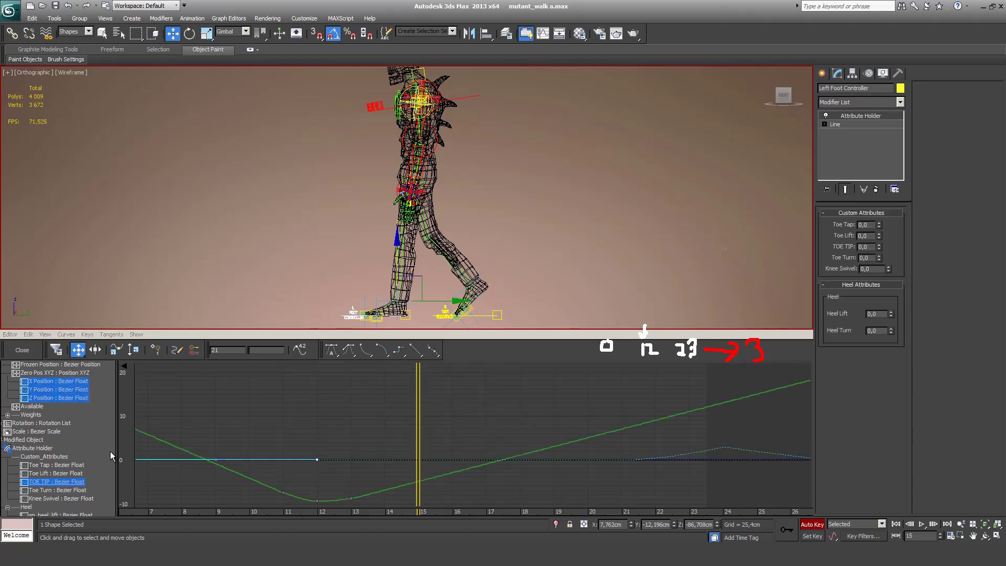
left_click(53, 481)
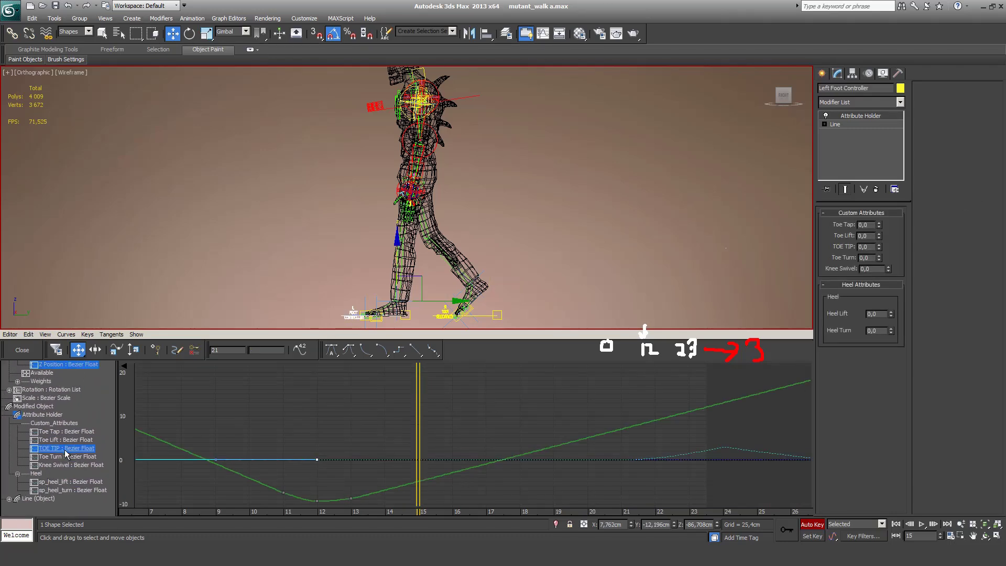
left_click(56, 441)
right_click(56, 444)
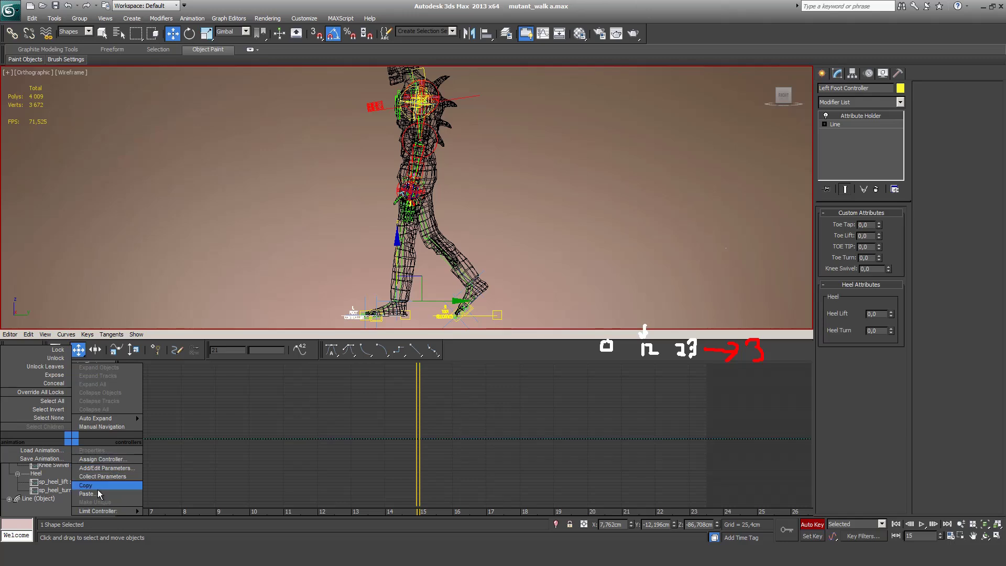
left_click(87, 492)
left_click(26, 438)
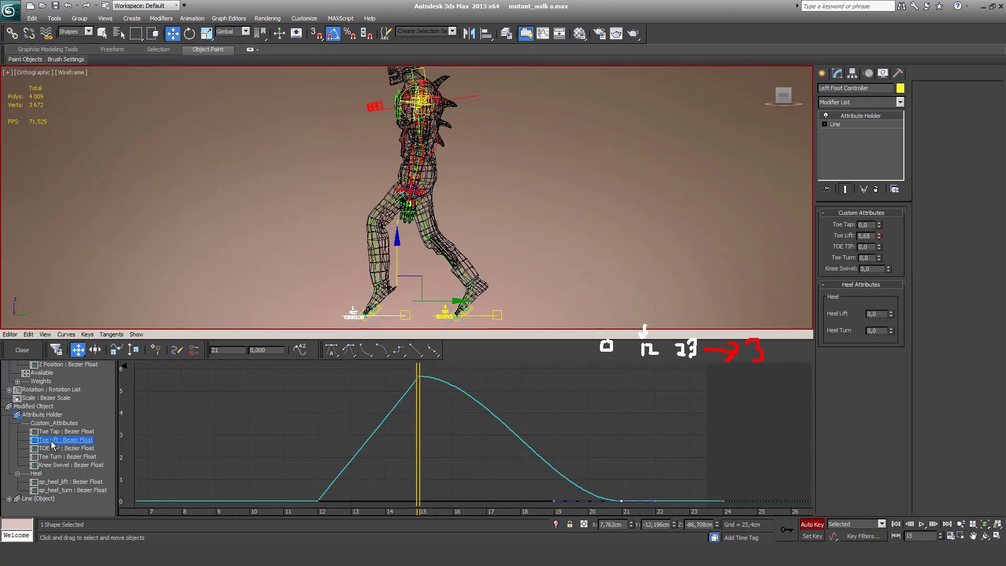
Step: Shift all of the left foot's Toe Lift keys 12 frames earlier so the rise starts at frame 0
middle_click_drag(419, 398, 480, 461)
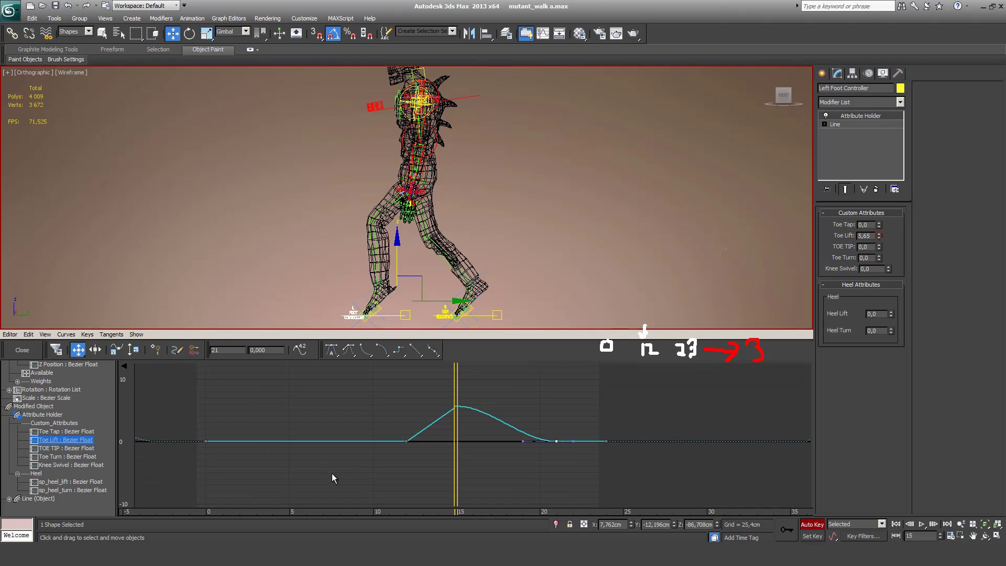
middle_click_drag(332, 473, 442, 454)
left_click_drag(267, 376, 681, 487)
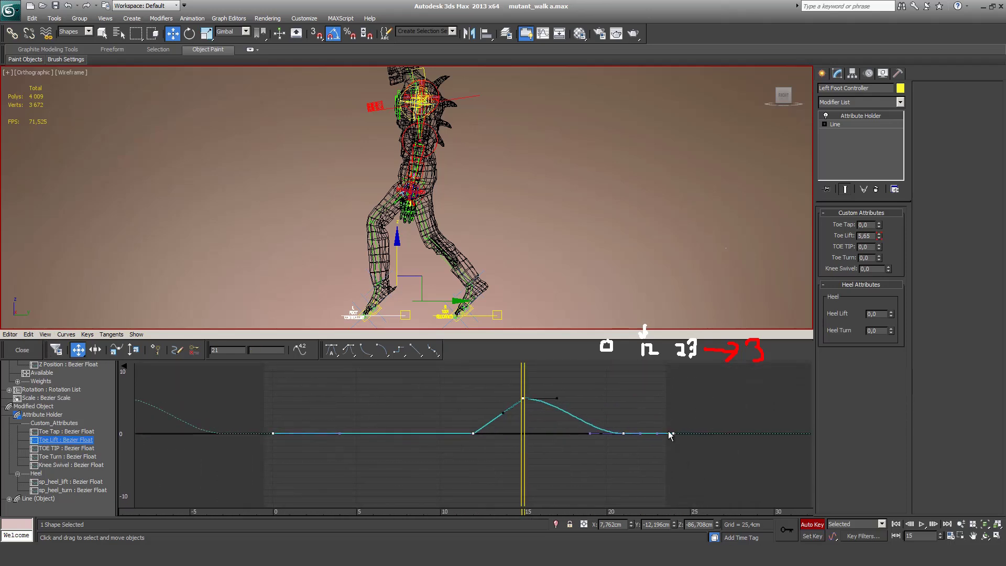
left_click_drag(675, 432, 474, 433)
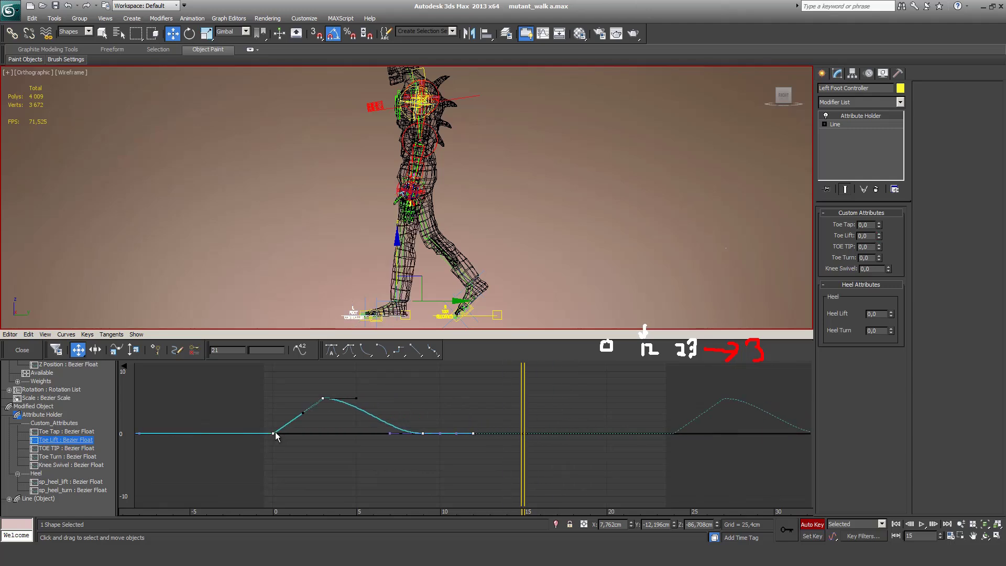
Step: Go to frame 3, step through the following frames and play the walk to check the left foot's toe lift
left_click_drag(524, 394, 328, 393)
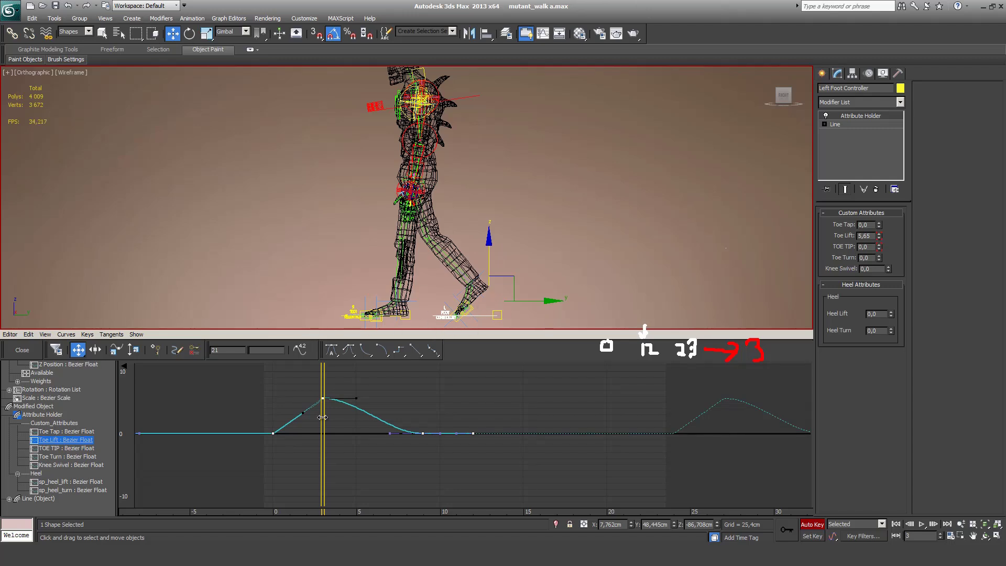
key("period")
key("period")
key("period")
key("period")
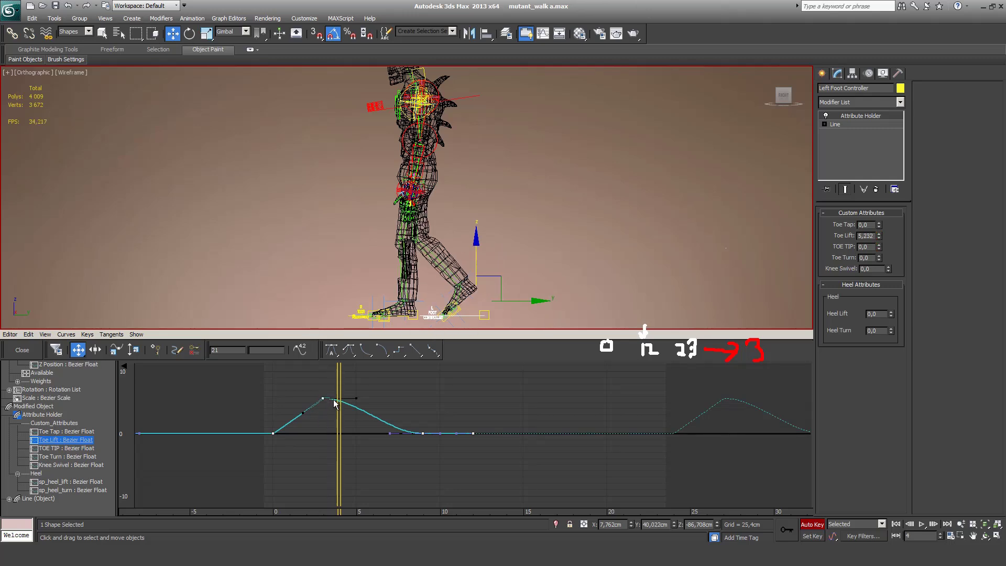
key("comma")
key("comma")
key("period")
key("period")
key("period")
key("period")
key("period")
key("period")
key("period")
key("period")
key("slash")
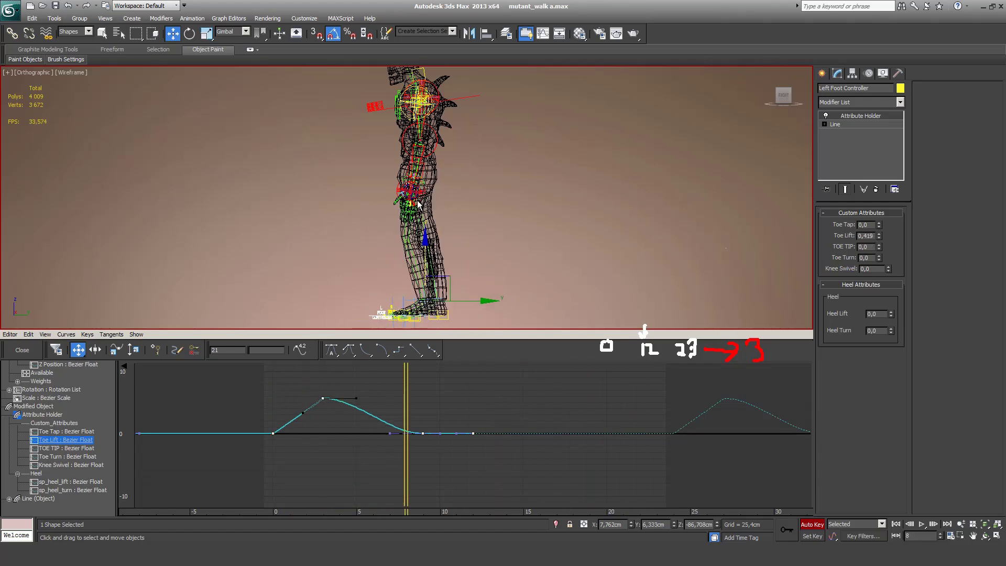
key("slash")
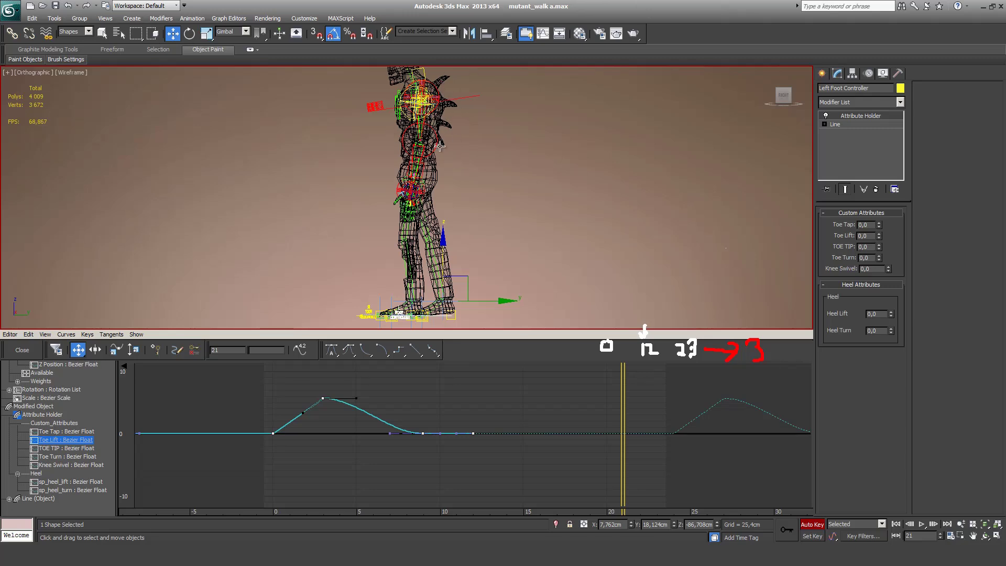
key("/")
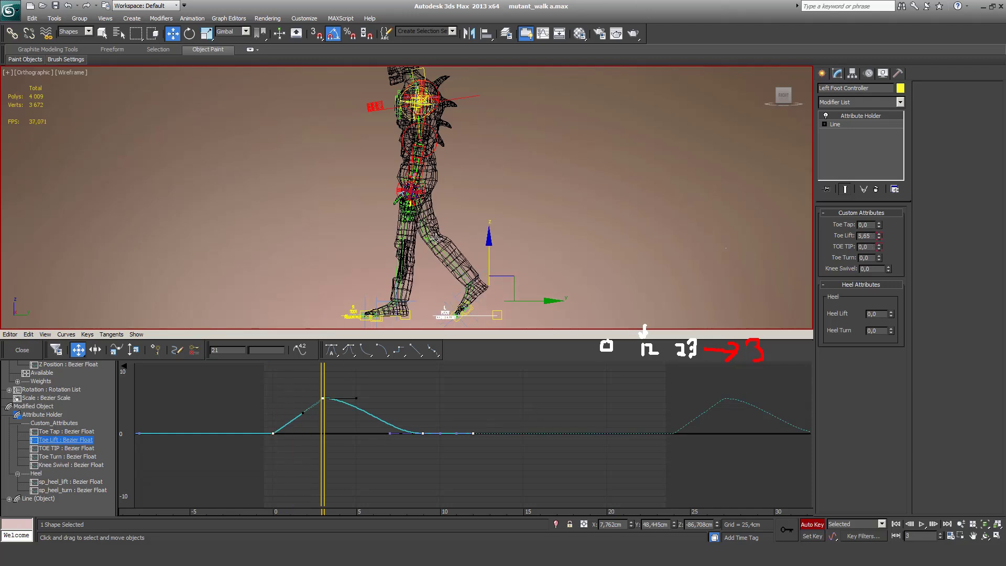
Step: Try lowering the left foot's Toe Lift peak at frame 3 to 4.809 with a playback check, and undo it
left_click_drag(308, 385, 323, 408)
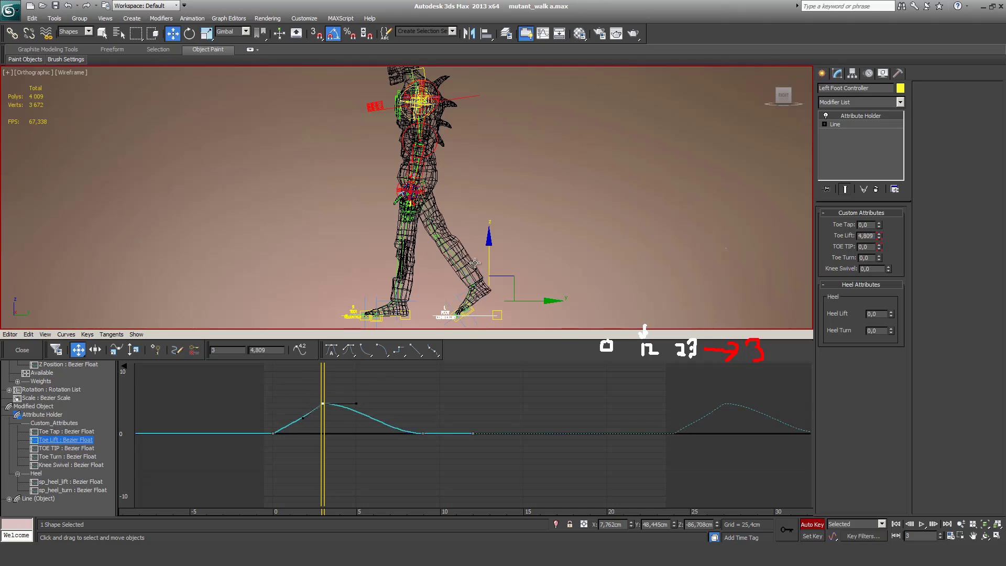
key("/")
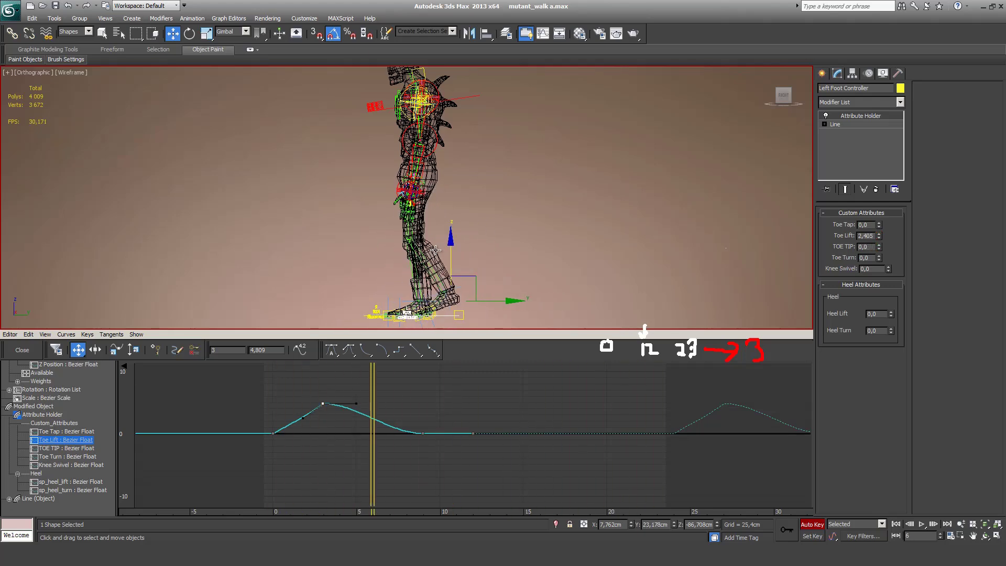
key("ctrl+z")
key("ctrl+z")
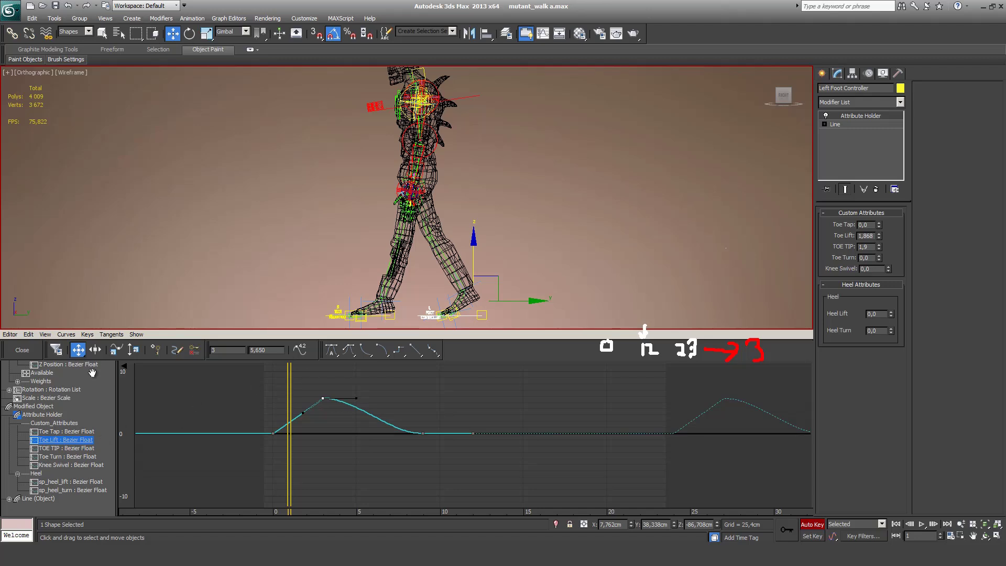
Step: Show the left foot's Y Position curve alongside Toe Lift and raise its peak keys at frames 3 and 27 to 19.944
scroll(82, 425, "up", 4)
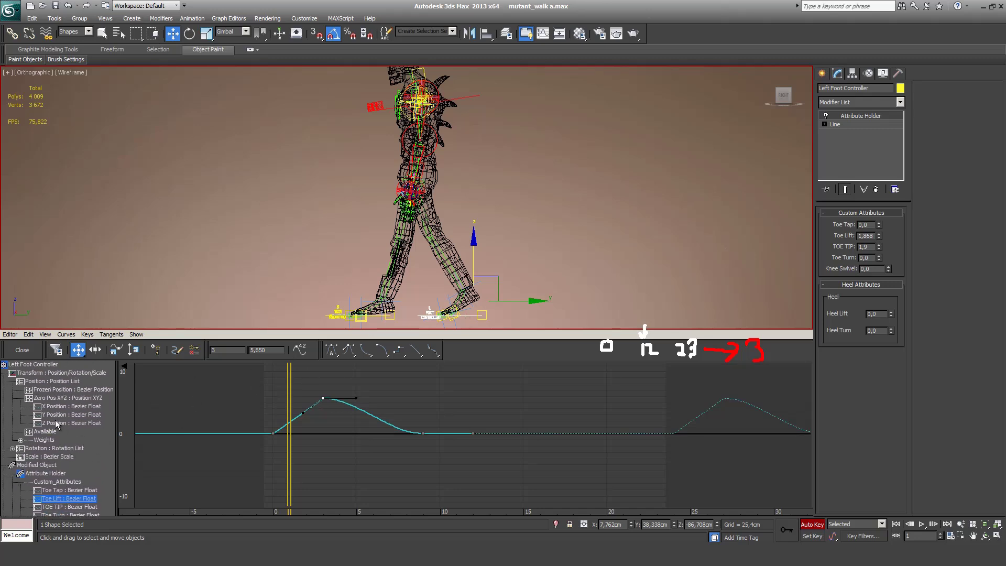
left_click(63, 415, "ctrl")
left_click_drag(313, 372, 772, 403)
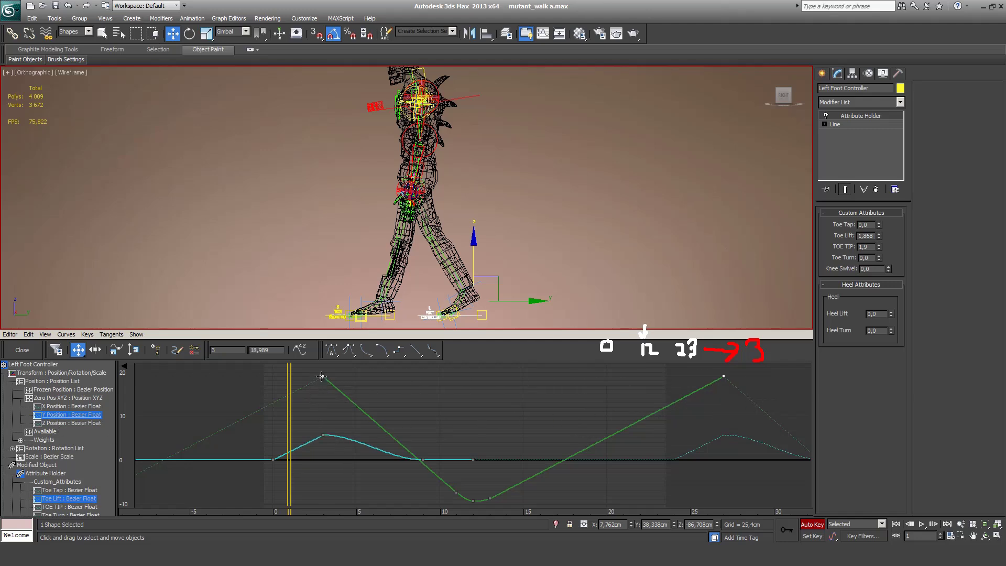
left_click_drag(322, 379, 322, 376)
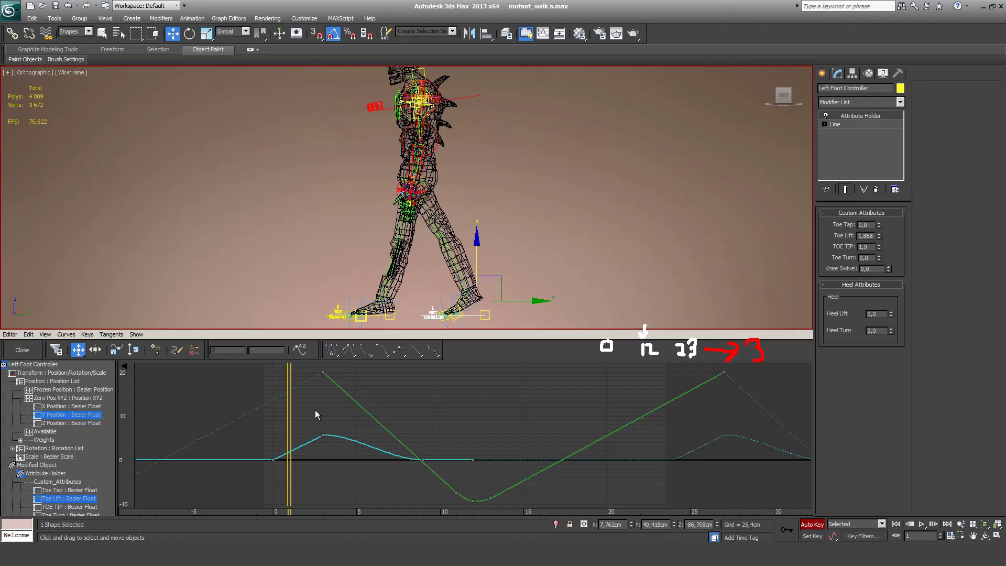
Step: Raise the left foot's Toe Lift peak at frame 3 to 6.006
left_click_drag(333, 445, 325, 434)
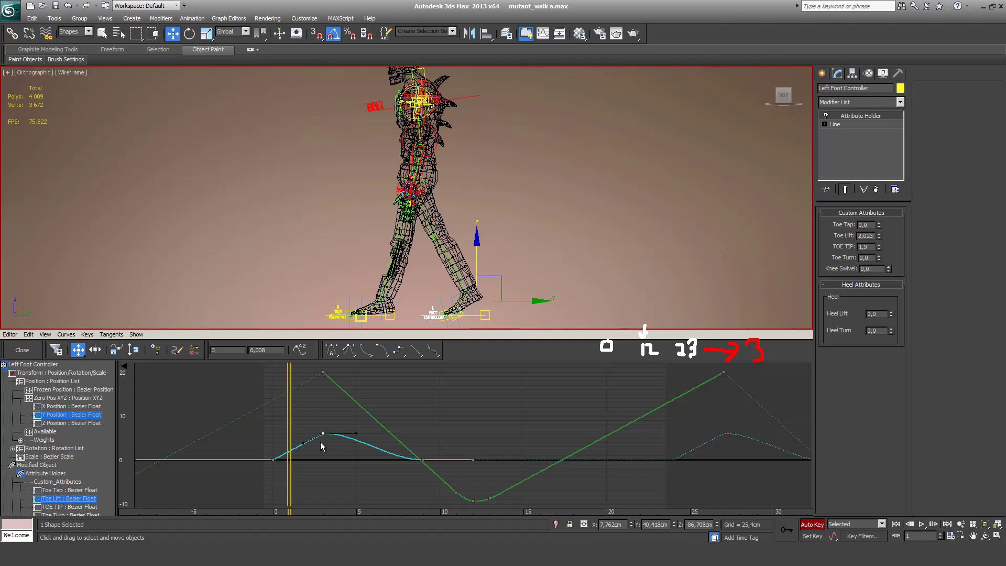
key("ctrl+z")
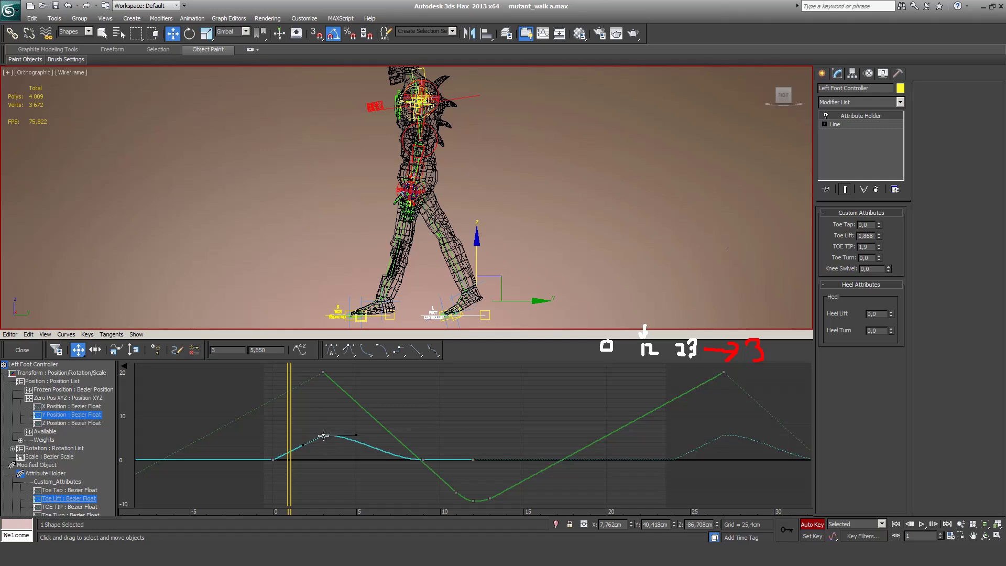
right_click(324, 436)
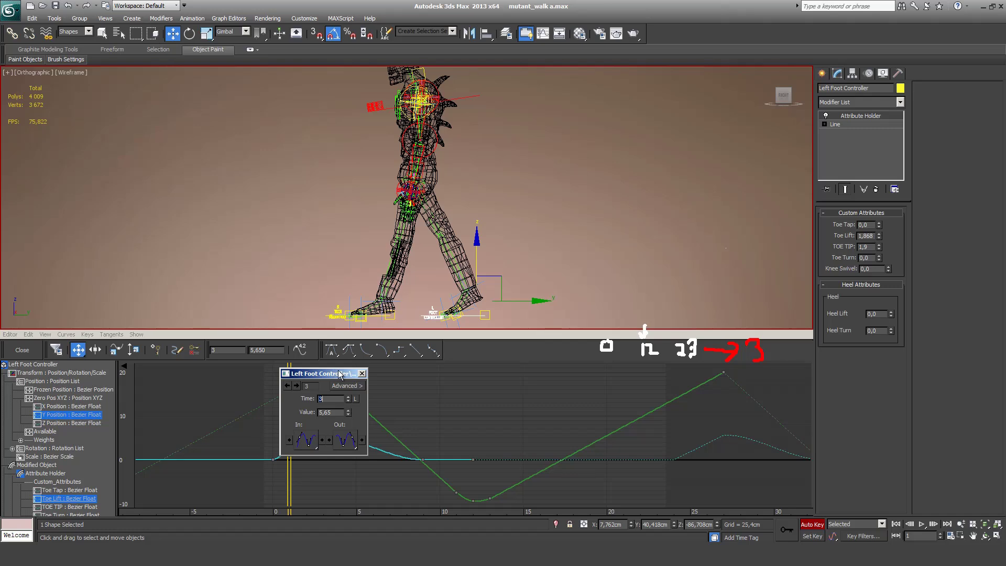
left_click_drag(341, 374, 407, 379)
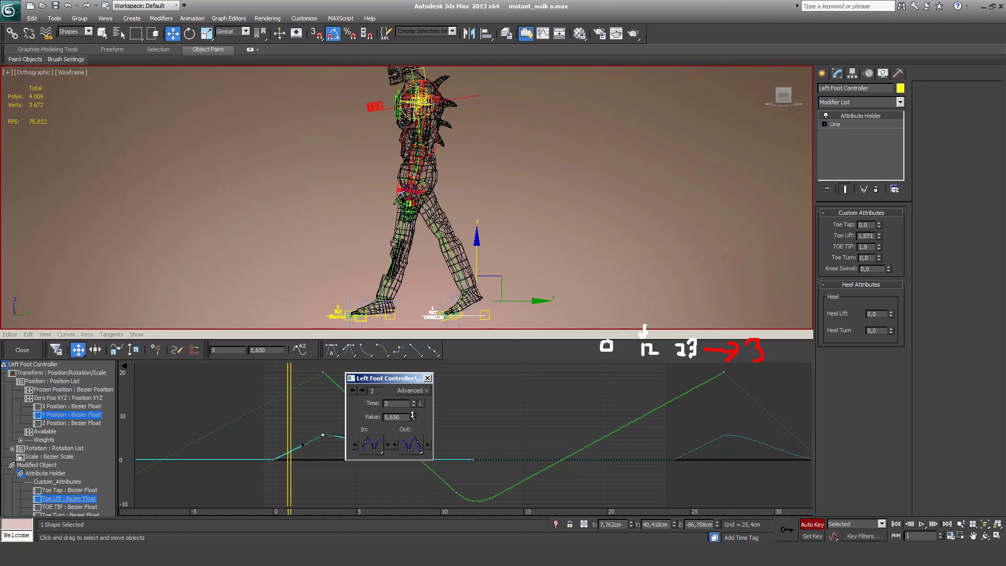
left_click_drag(413, 415, 416, 406)
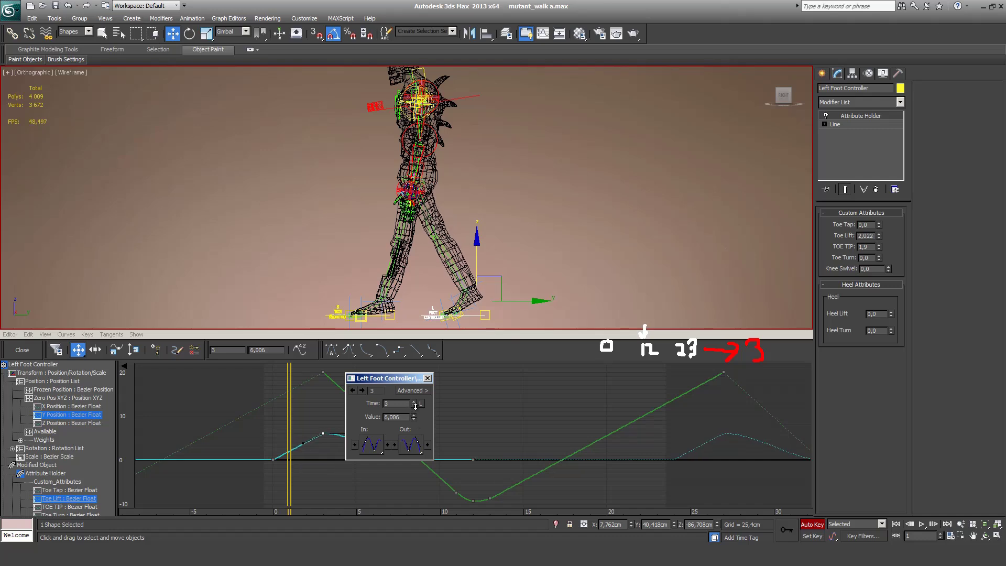
left_click(428, 378)
Step: Copy the Y Position value from the left foot's key at frame 3 to the right foot's peak key at frame 15
left_click_drag(317, 367, 503, 390)
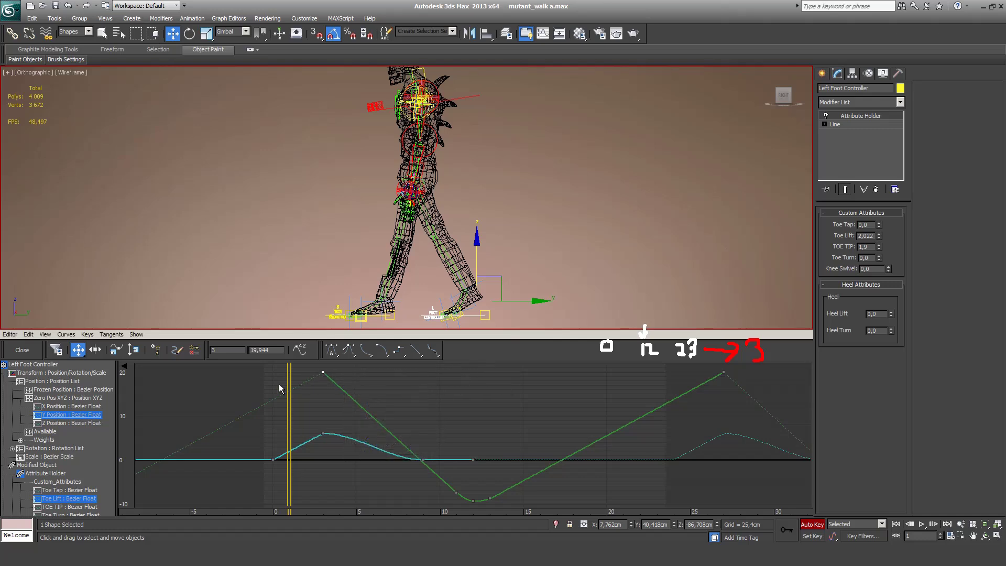
right_click(322, 374)
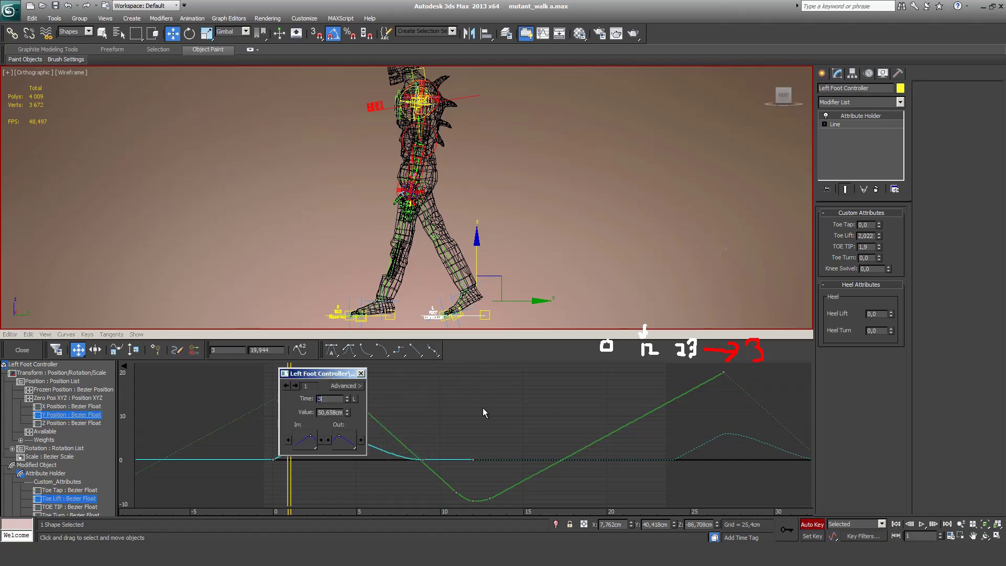
key("Tab")
left_click(361, 374)
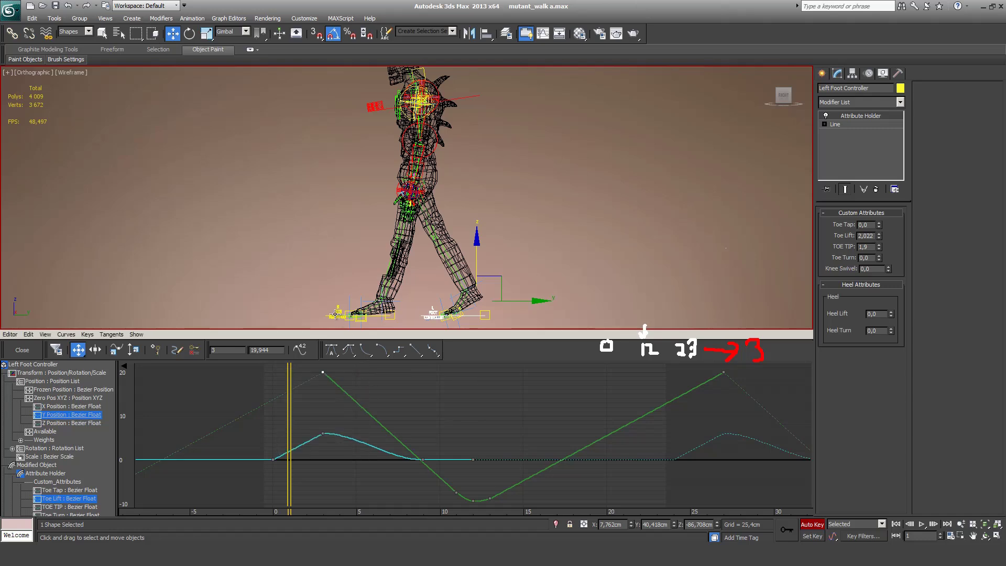
left_click(336, 313)
left_click(61, 416)
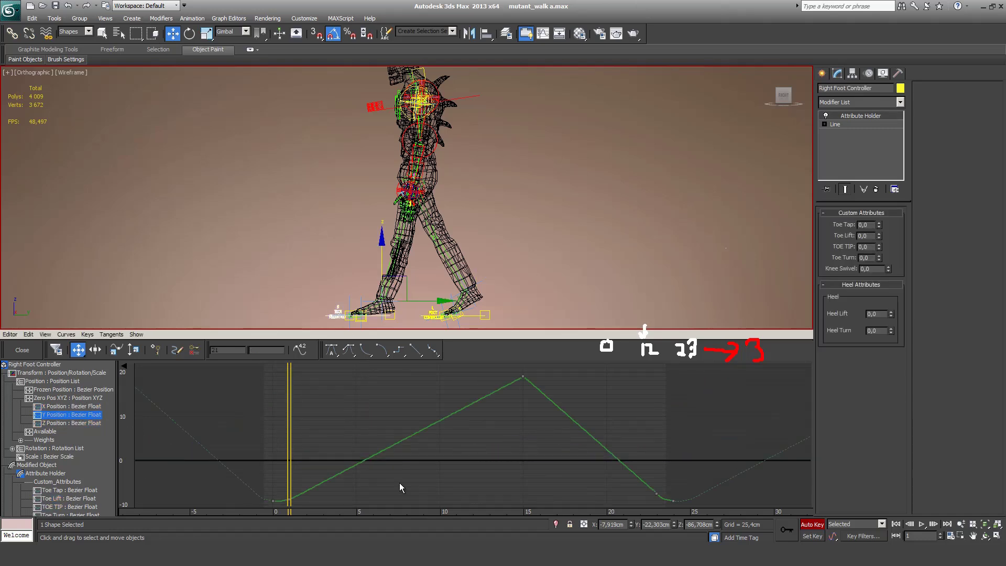
left_click_drag(289, 435, 525, 425)
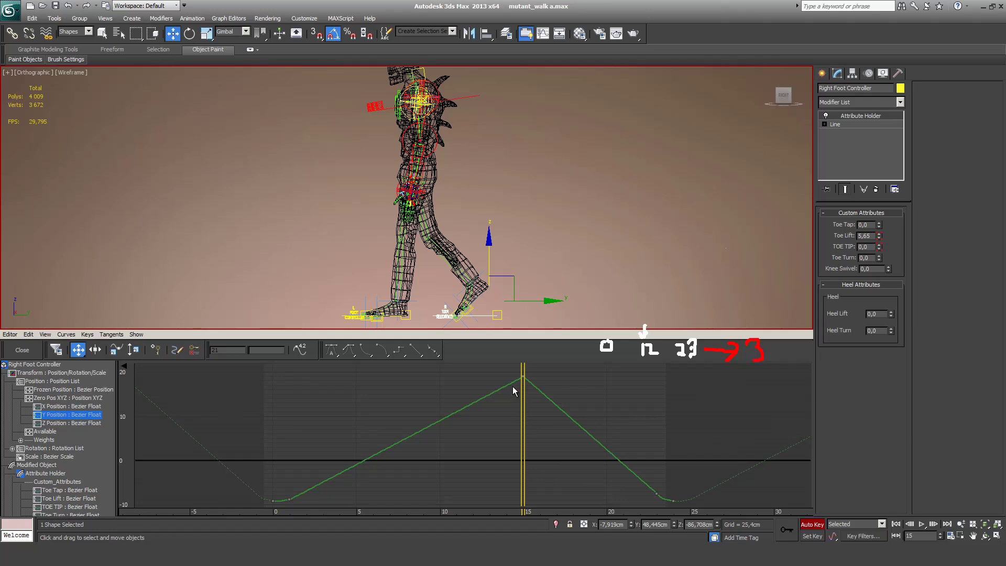
right_click(522, 376)
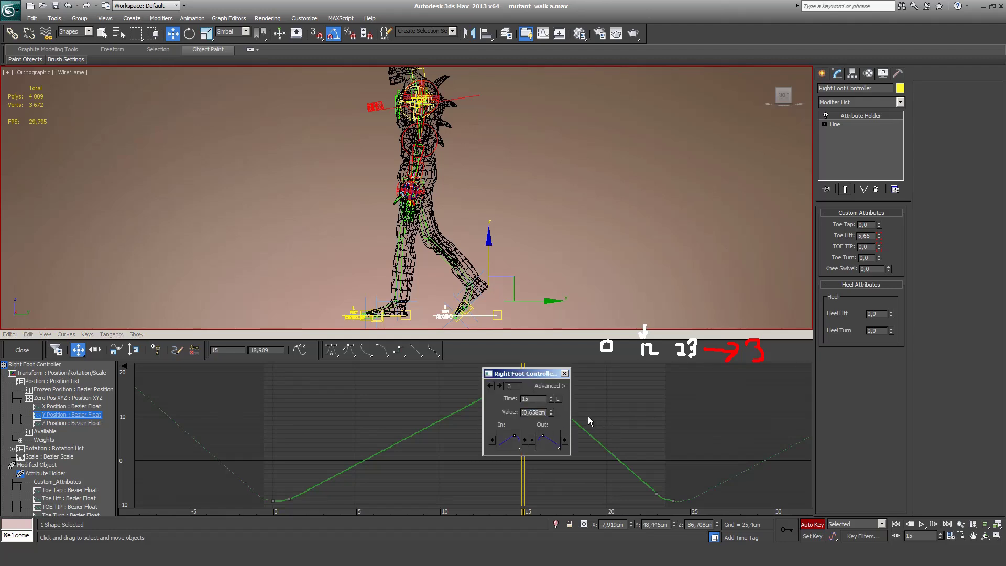
key("Return")
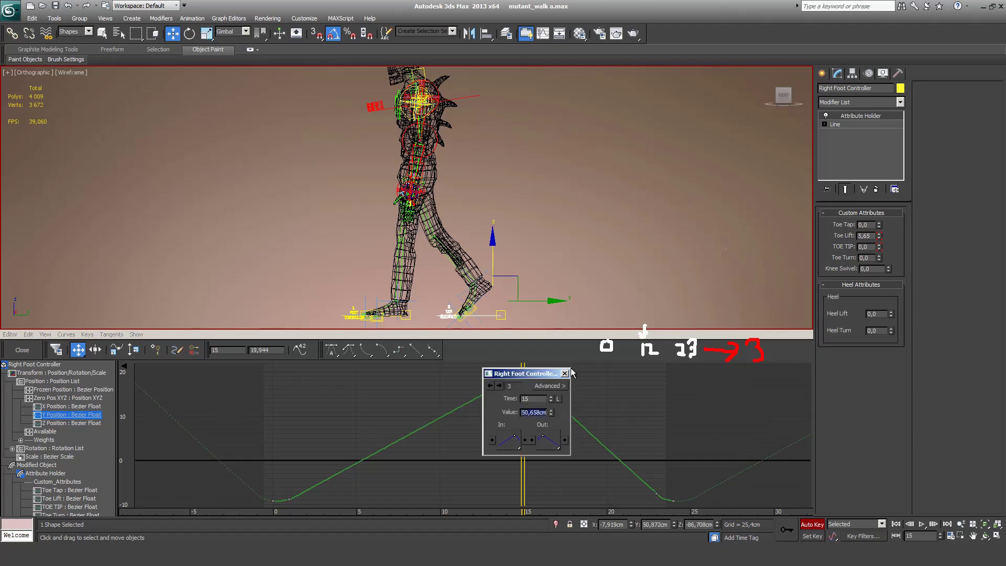
left_click(565, 373)
Step: Copy the left foot's Toe Lift value at frame 3 to the right foot's key at frame 15, and lower that key to 5.225
left_click(349, 317)
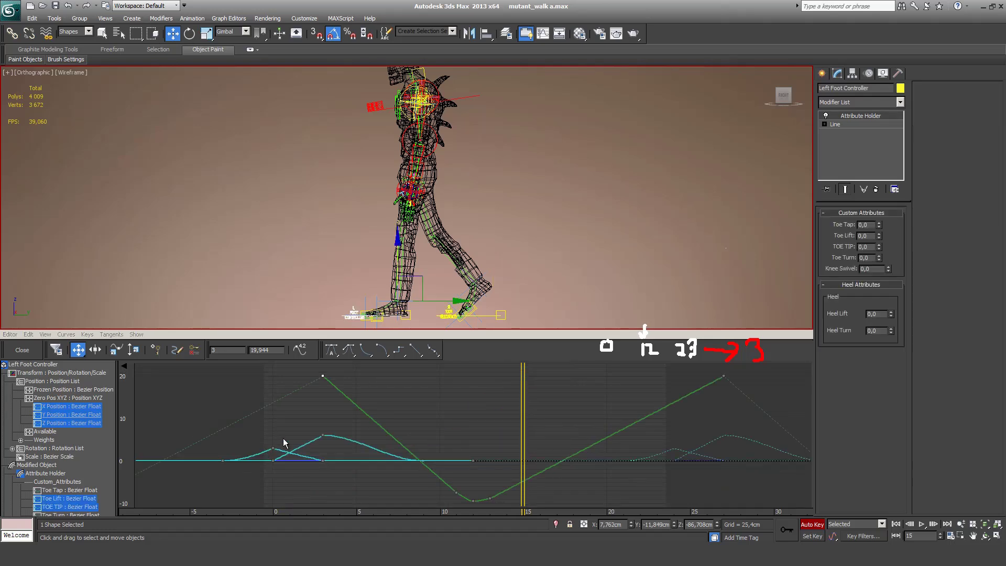
left_click_drag(313, 429, 341, 443)
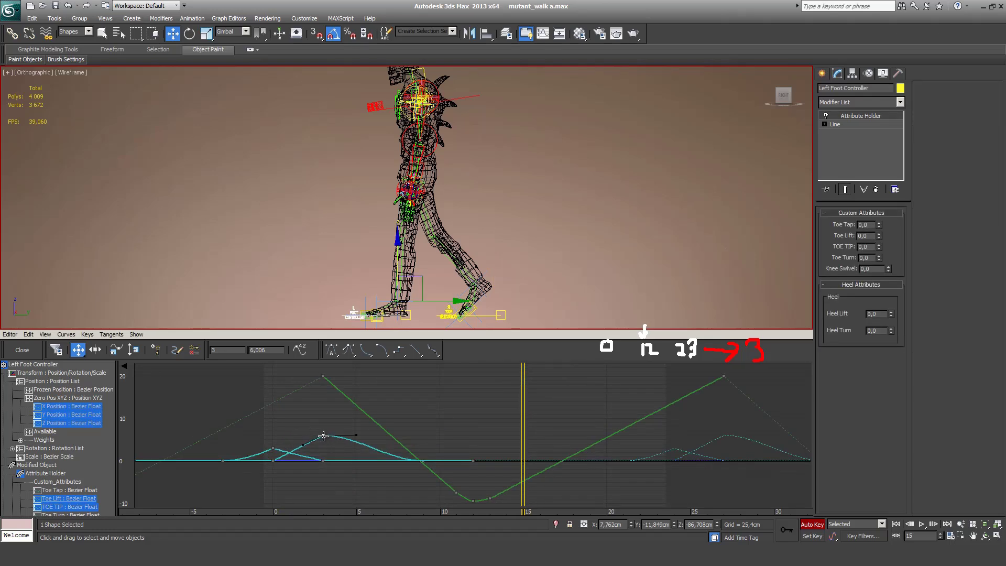
right_click(323, 436)
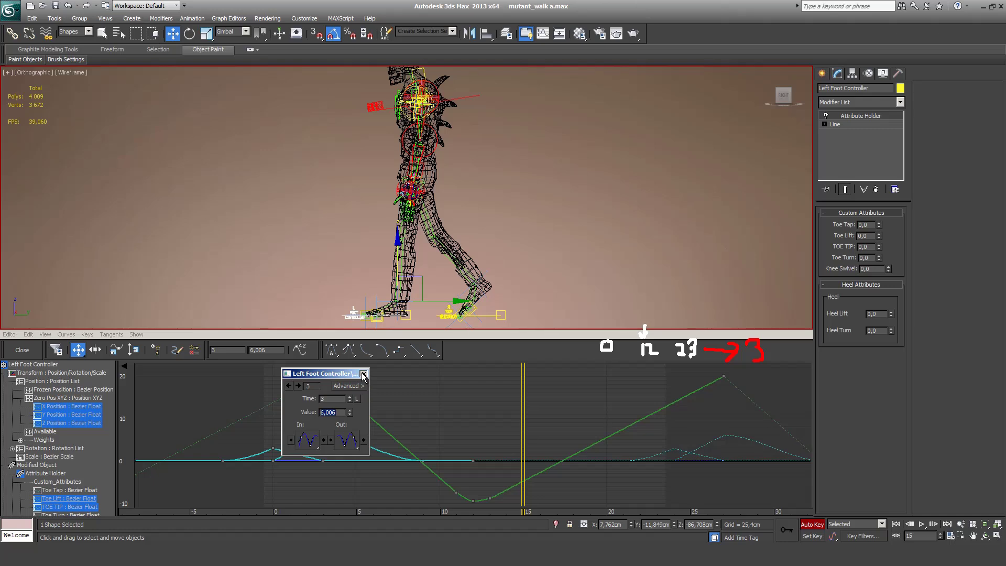
left_click(401, 307)
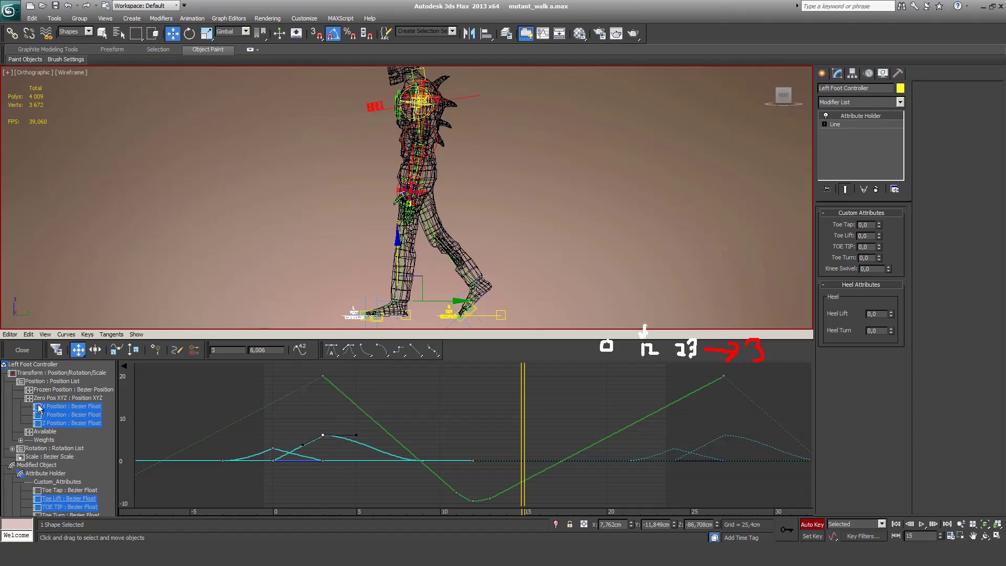
left_click(498, 315)
left_click(522, 437)
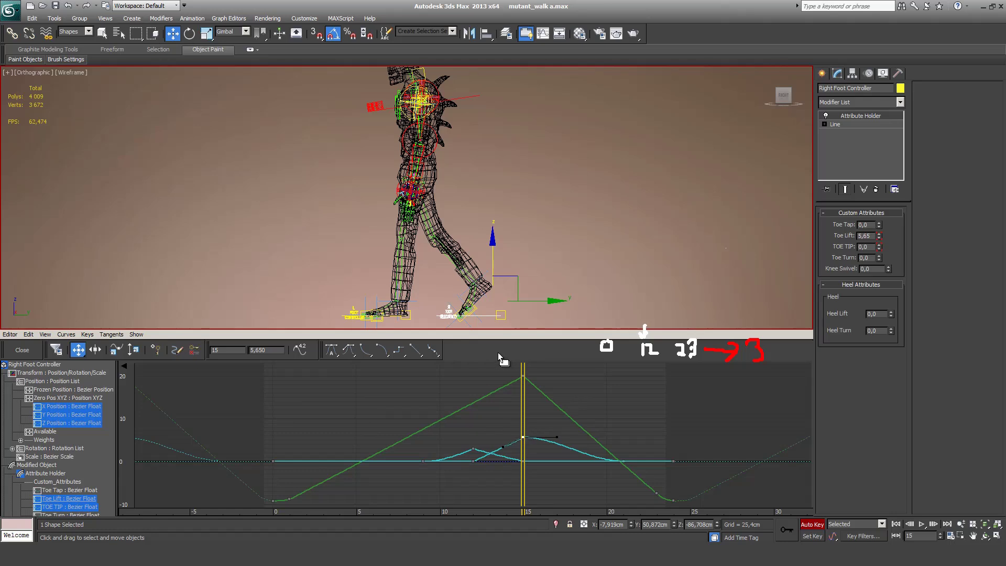
right_click(533, 447)
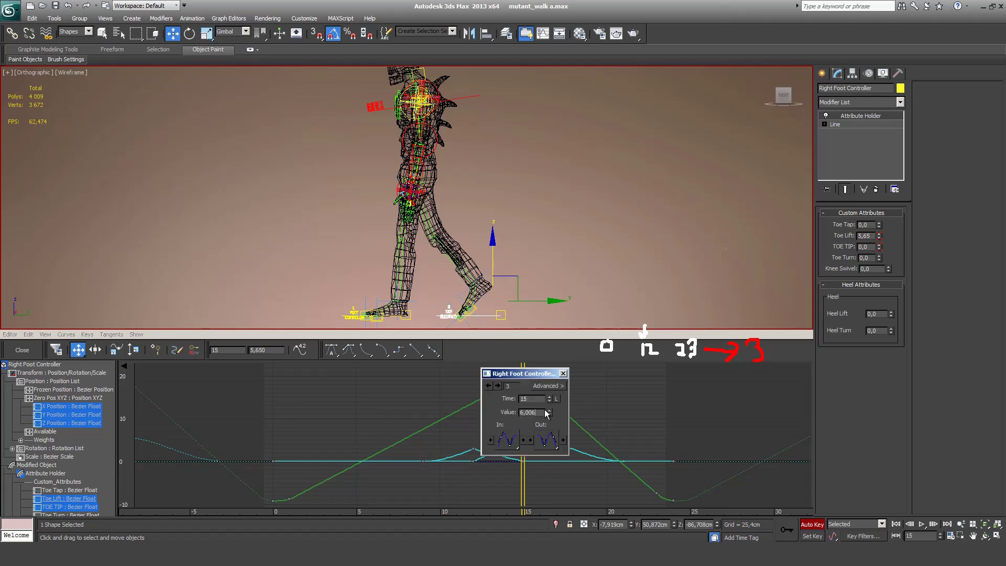
key("Return")
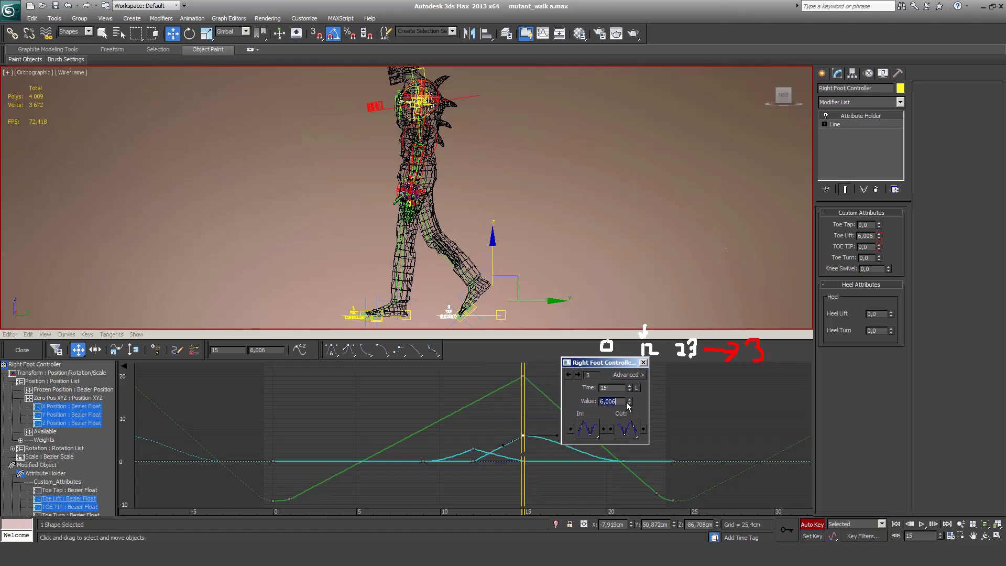
left_click_drag(631, 405, 641, 468)
left_click(643, 363)
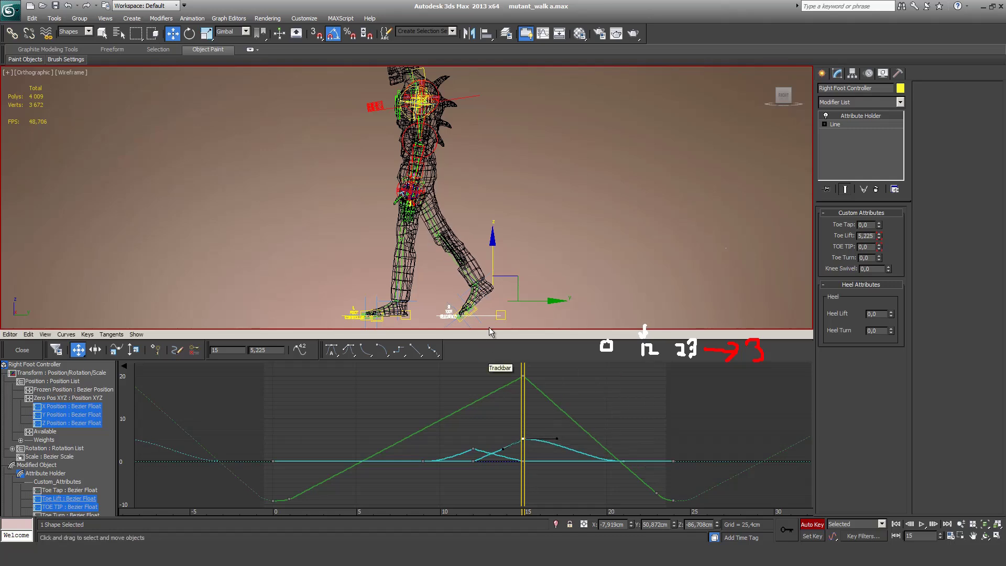
Step: Step back and forth through the walk cycle, examining the right foot's lift-off between frames 10 and 15
key("period")
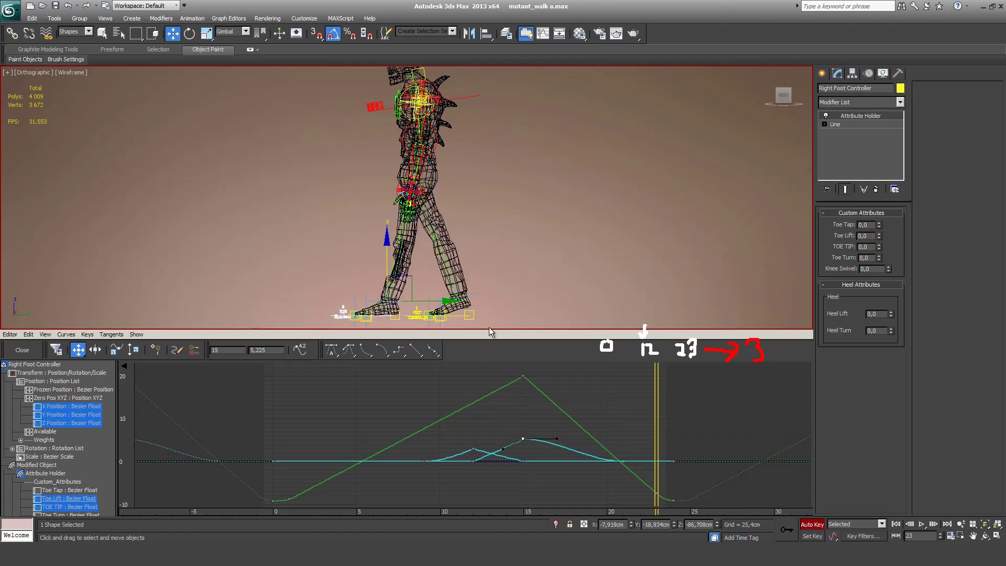
key("comma")
key("comma")
key("comma")
key("comma")
key("comma")
key("comma")
key("comma")
key("comma")
key("comma")
key("comma")
key("comma")
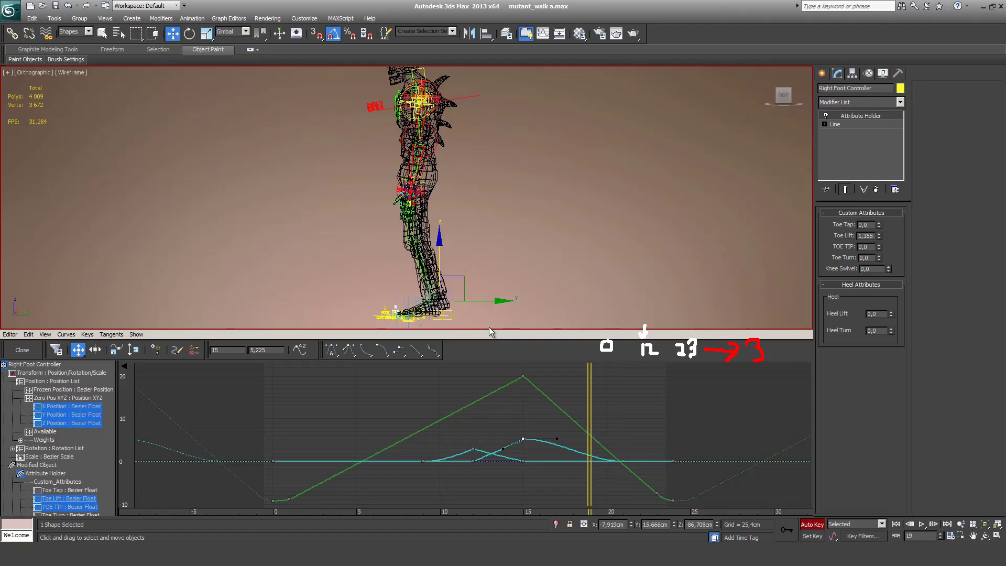
key("comma")
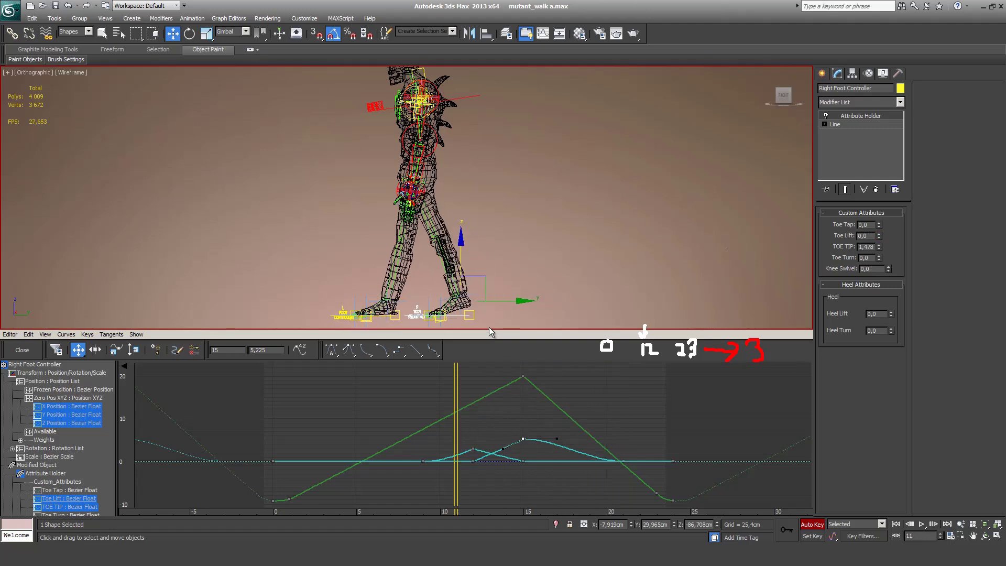
key("comma")
key("period")
key("comma")
key("comma")
key("period")
key("period")
key("period")
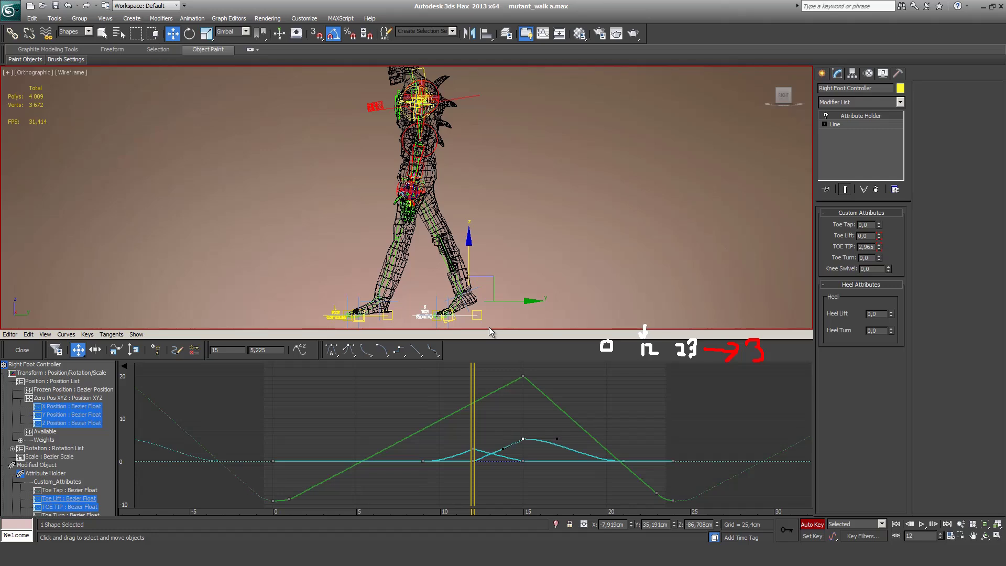
key("period")
key("period")
key("period")
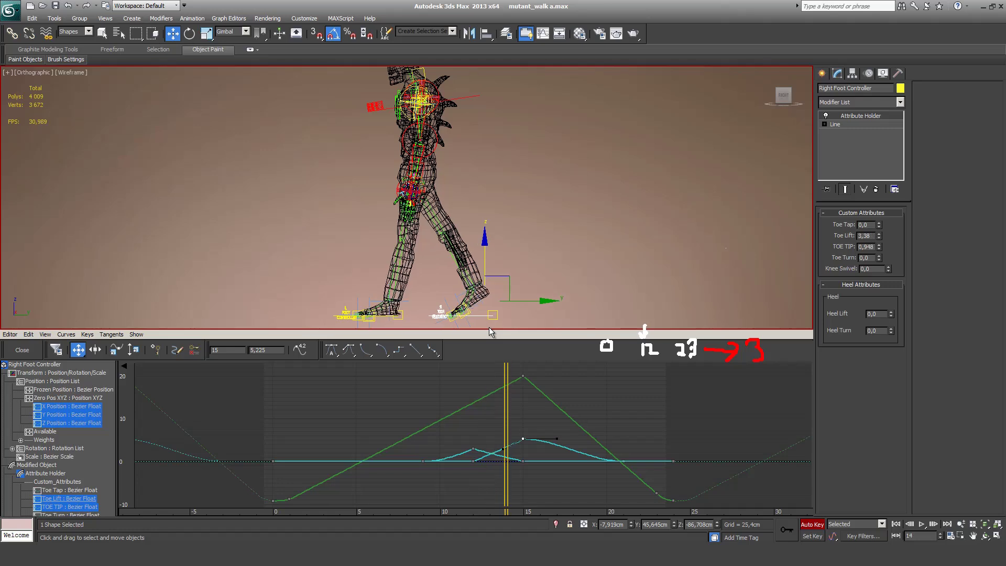
key("comma")
key("period")
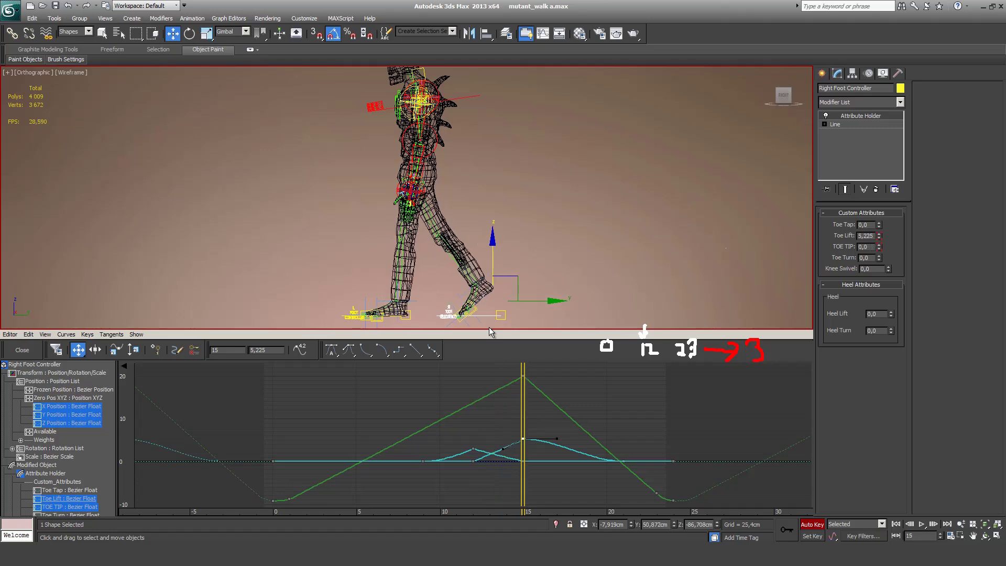
Step: Step back from frame 15 to the early frames and forward again to examine how the right heel and toe leave the ground
key("comma")
key("comma")
key("comma")
key("comma")
key("comma")
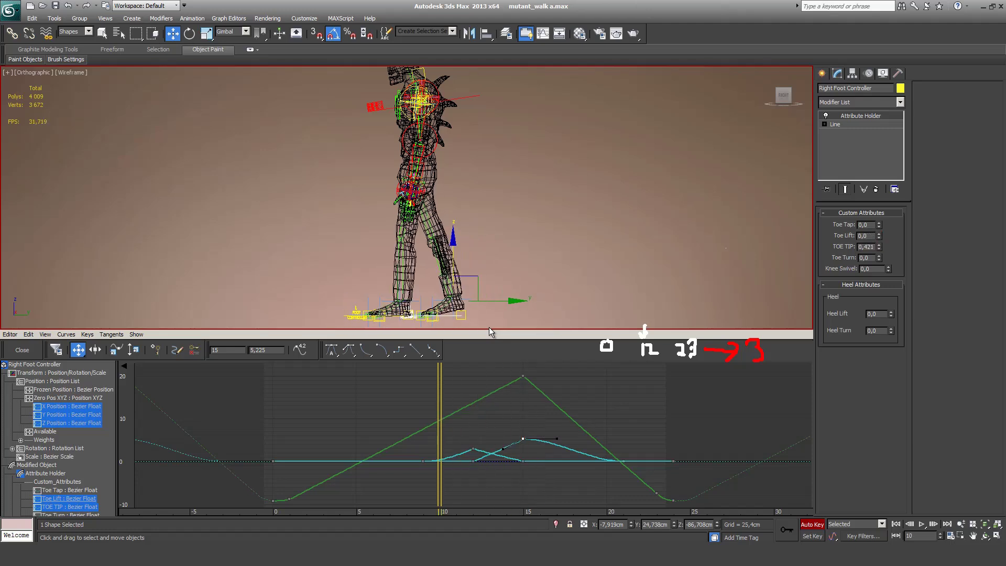
key("comma")
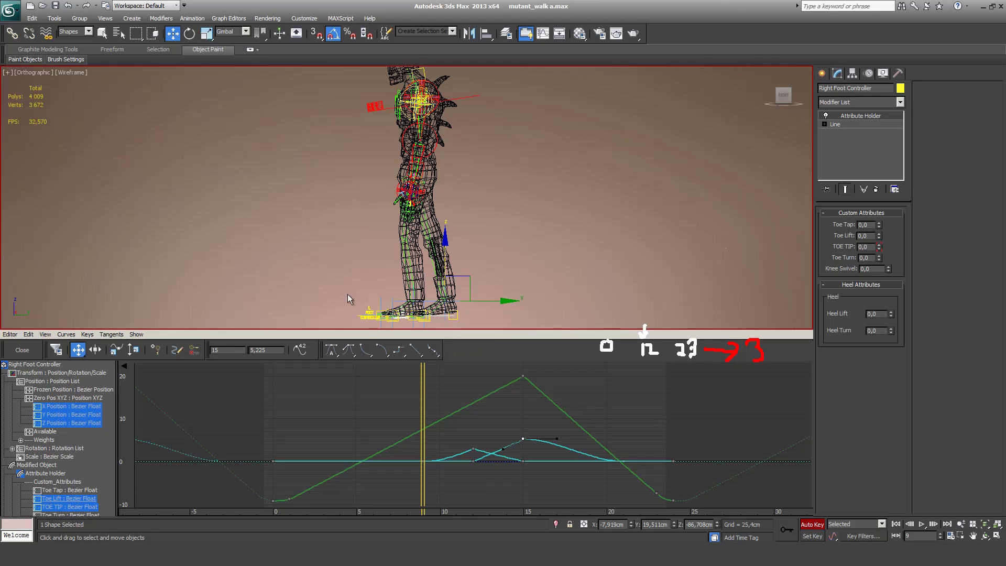
key("comma")
key("comma")
key("comma")
key("comma")
key("comma")
key("period")
key("period")
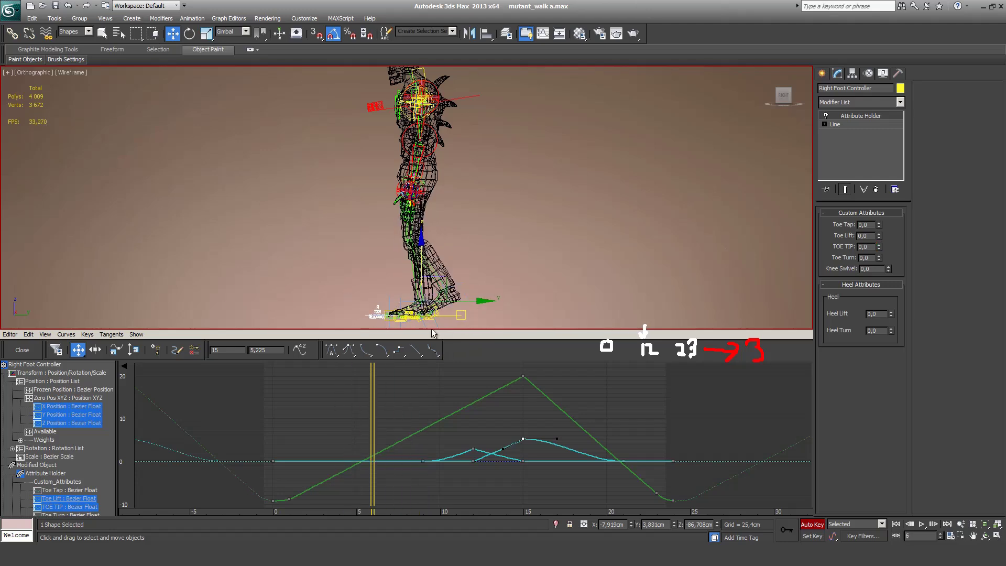
key("period")
key("period")
key("period")
key("period")
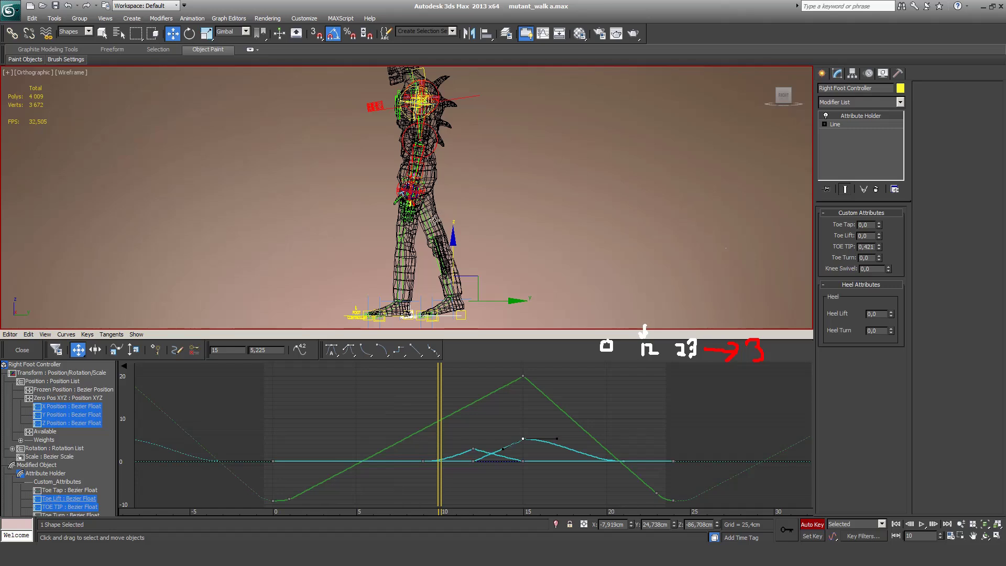
key("period")
key("period")
key("period")
key("period")
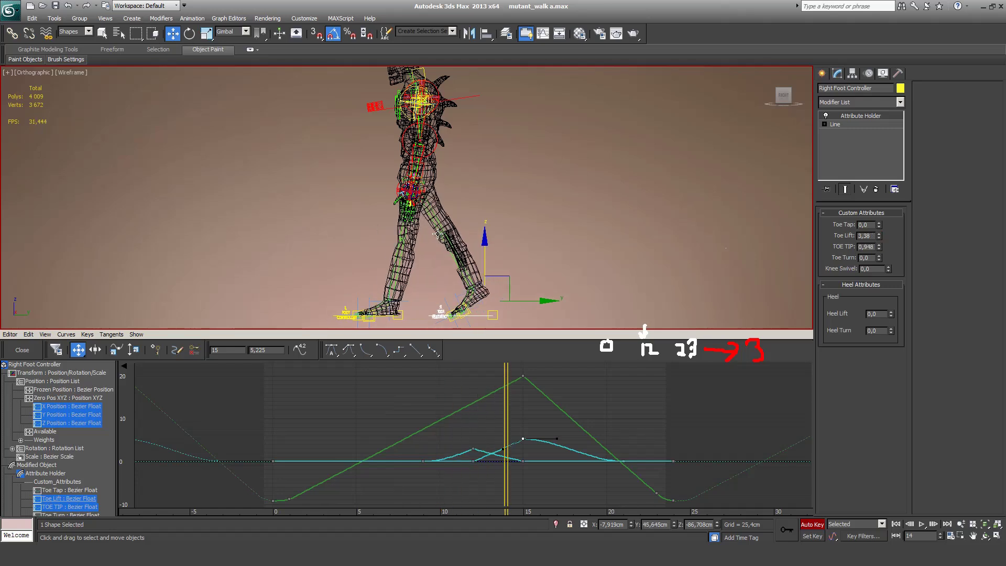
key("period")
key("period")
key("period")
key("period")
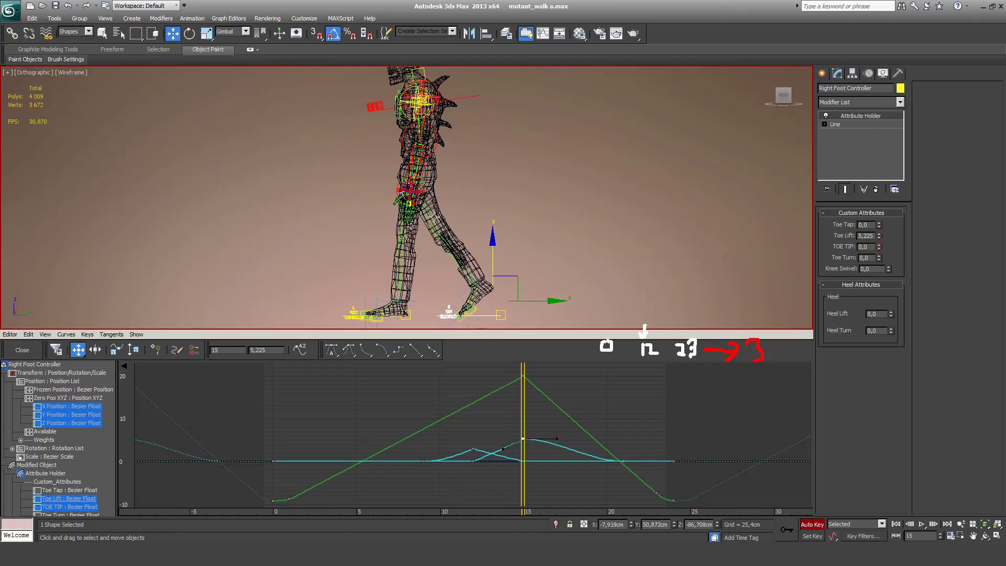
Step: Step through the right foot's forward swing from frame 15 past the loop point to the cycle's first frames
key("comma")
key("comma")
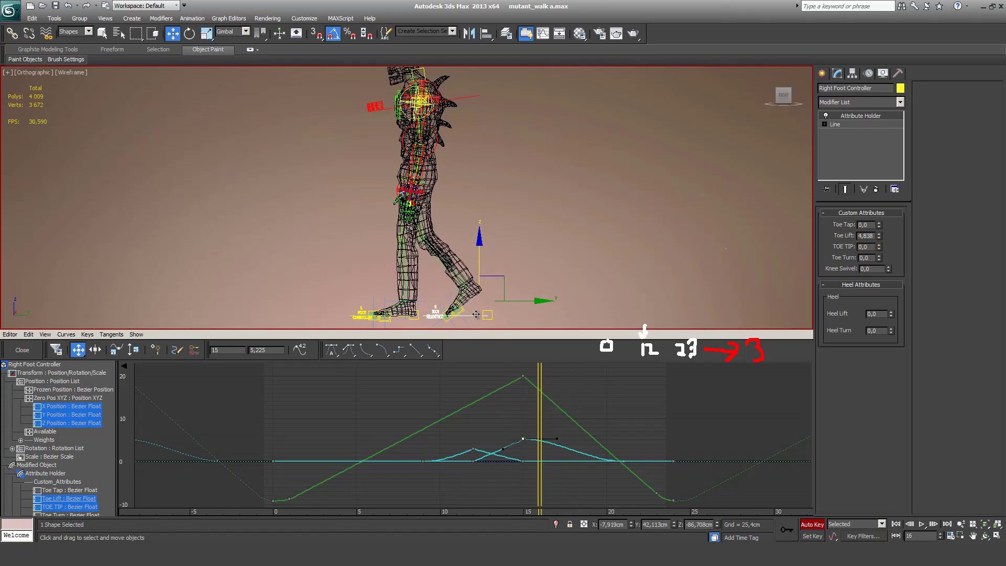
key("comma")
key("period")
key("period")
key("period")
key("period")
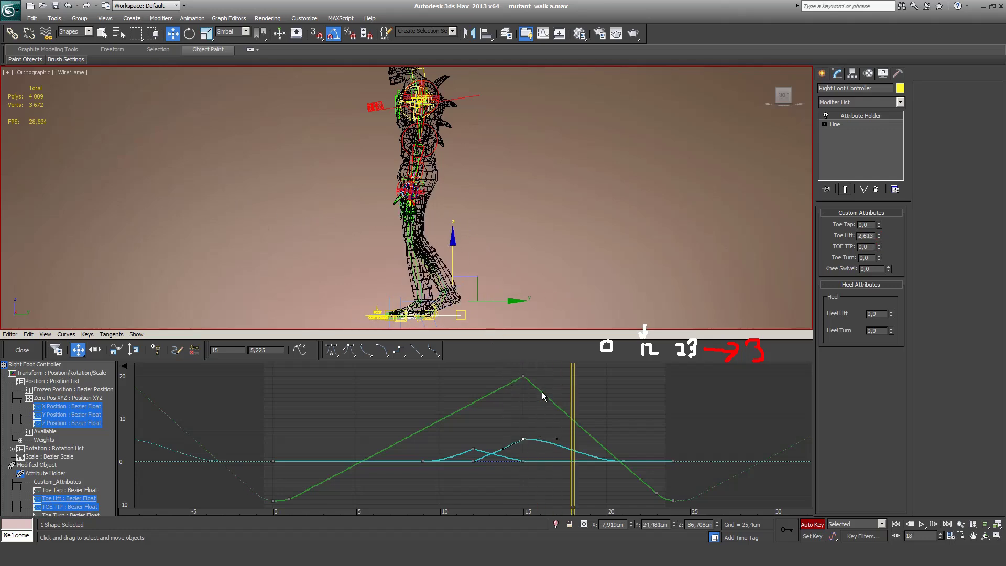
key("period")
key("period")
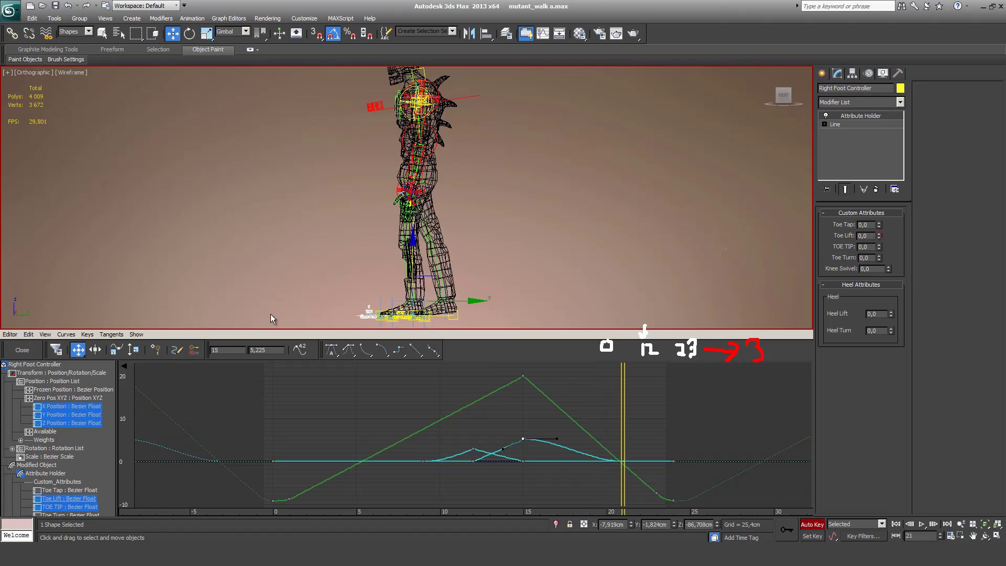
key("period")
key("period")
key("period")
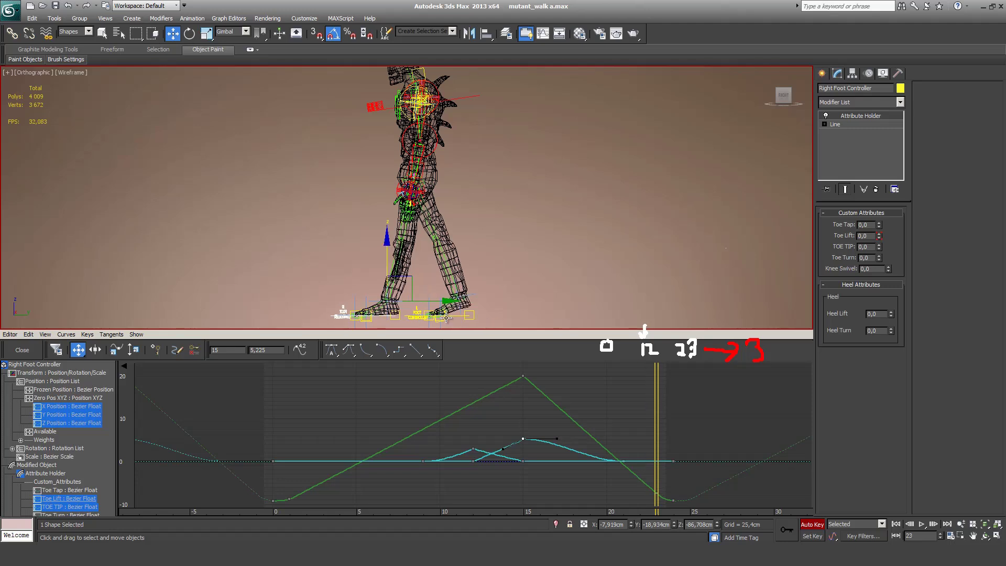
key("period")
key("period")
key("period")
key("comma")
Step: Lower the left foot's Toe Lift peak at frame 3 to 5.265
left_click(481, 315)
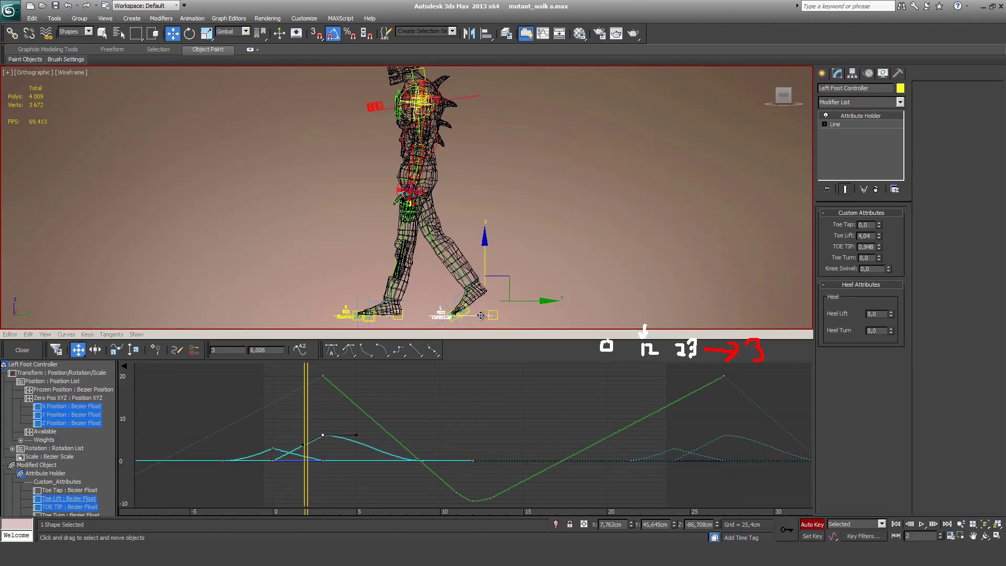
key("period")
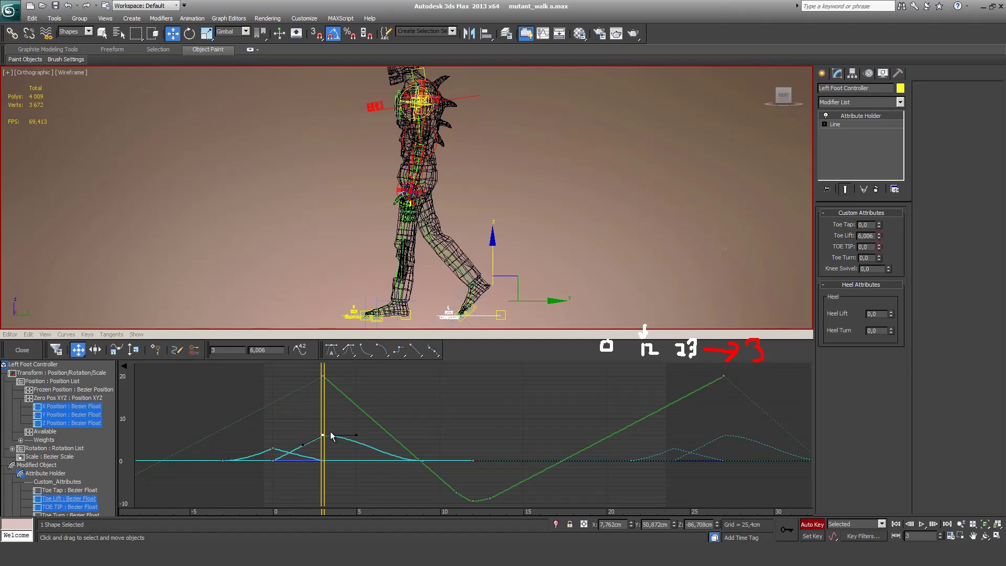
left_click_drag(324, 436, 324, 439)
key("comma")
key("period")
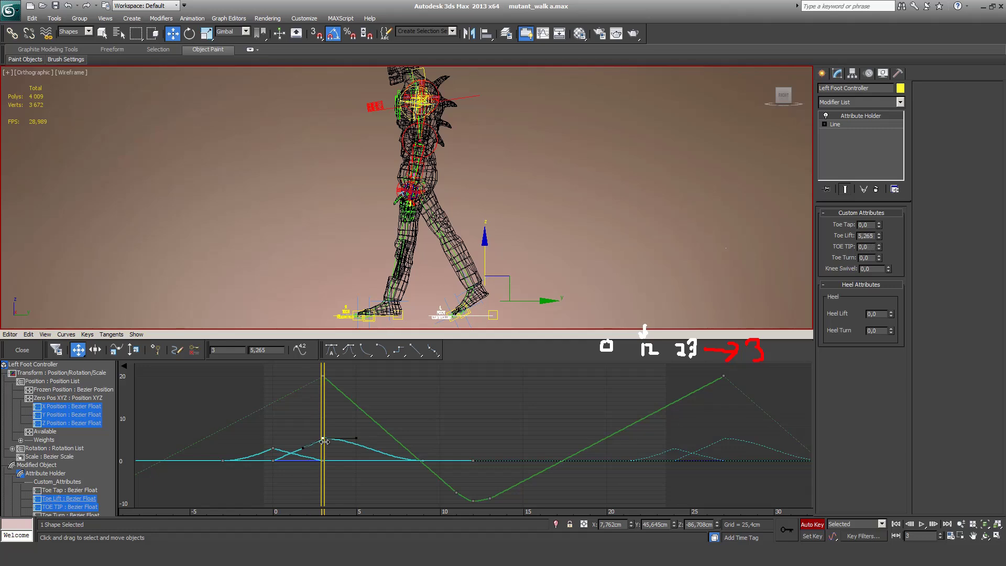
Step: Step through the frames around the loop point, from frame 22 to frame 3, to check the left foot's toe lift
key("comma")
key("End")
key("comma")
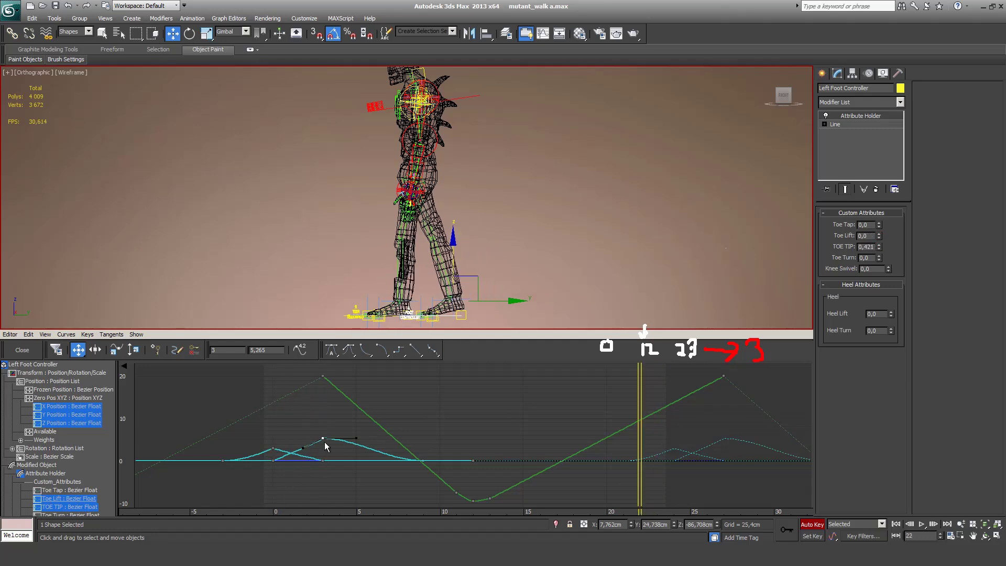
key("Home")
key("period")
key("period")
key("period")
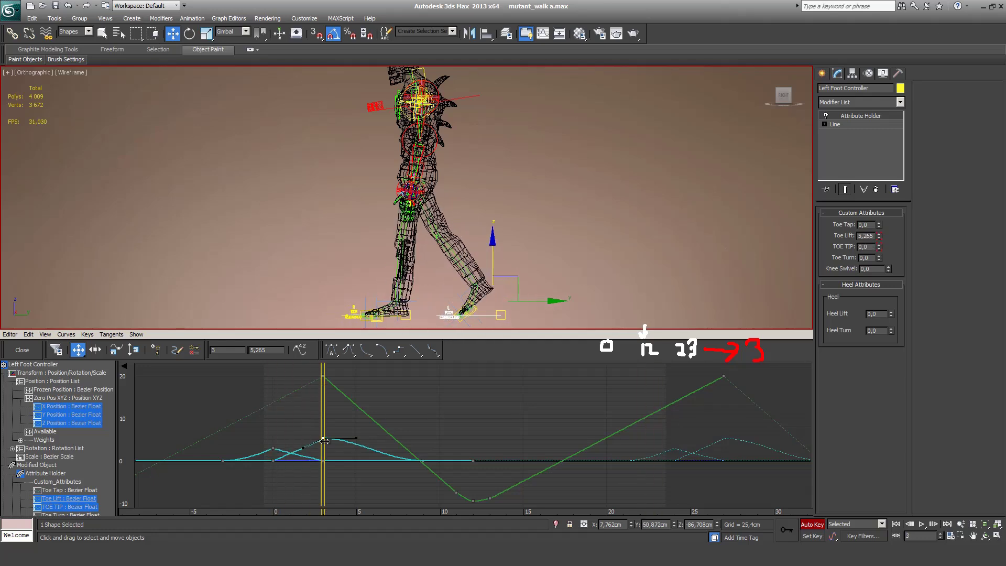
key("period")
key("period")
key("period")
key("slash")
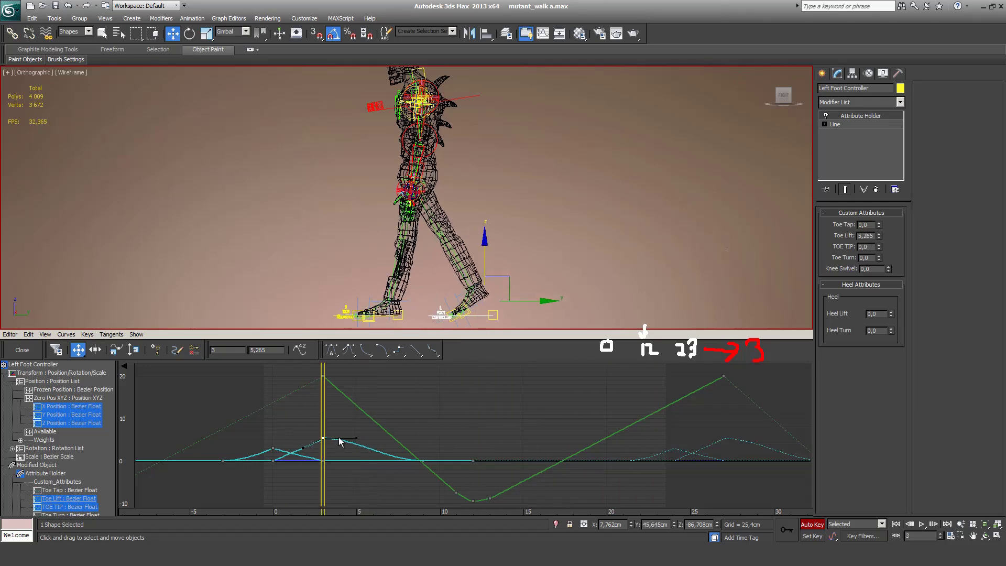
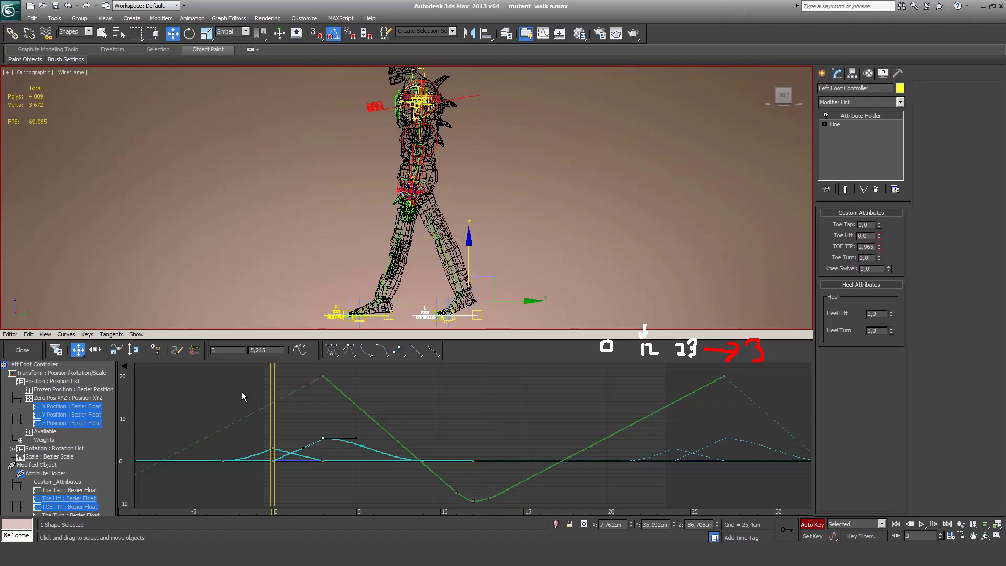
Step: Scrub from frame 0 to 11 and step on to frame 15 to examine the left foot's landing against the right foot's lift-off
left_click_drag(272, 396, 456, 409)
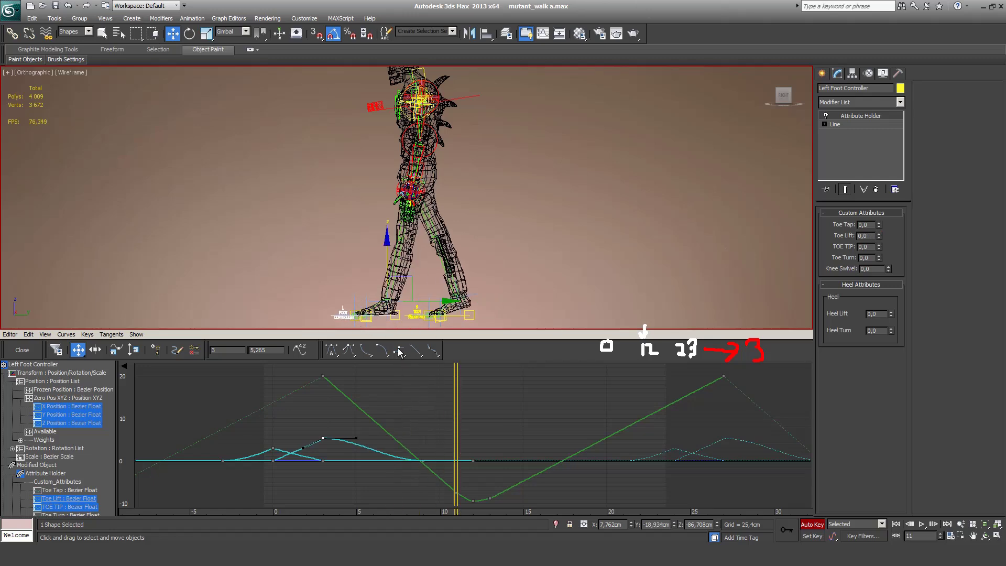
key("period")
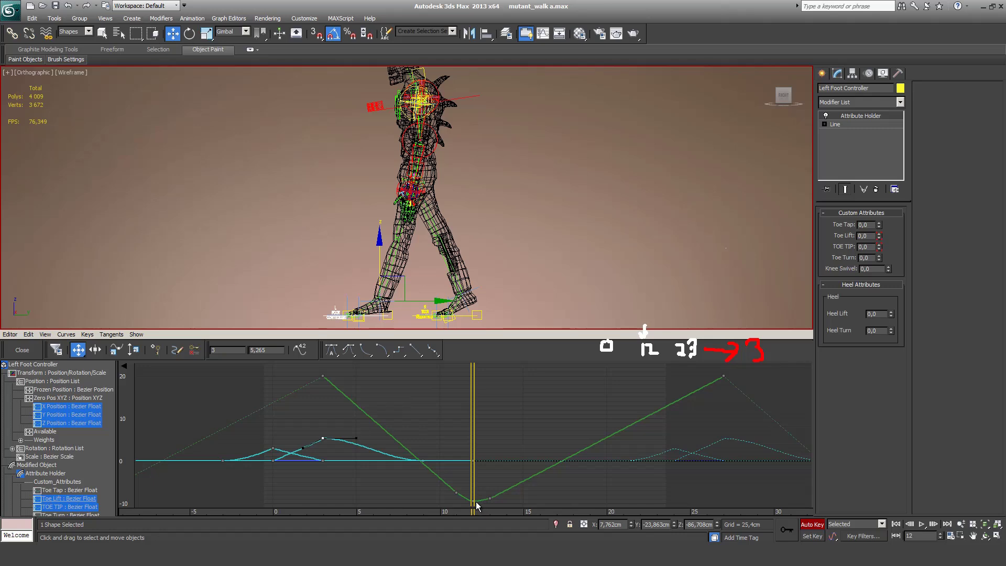
key("period")
key("period")
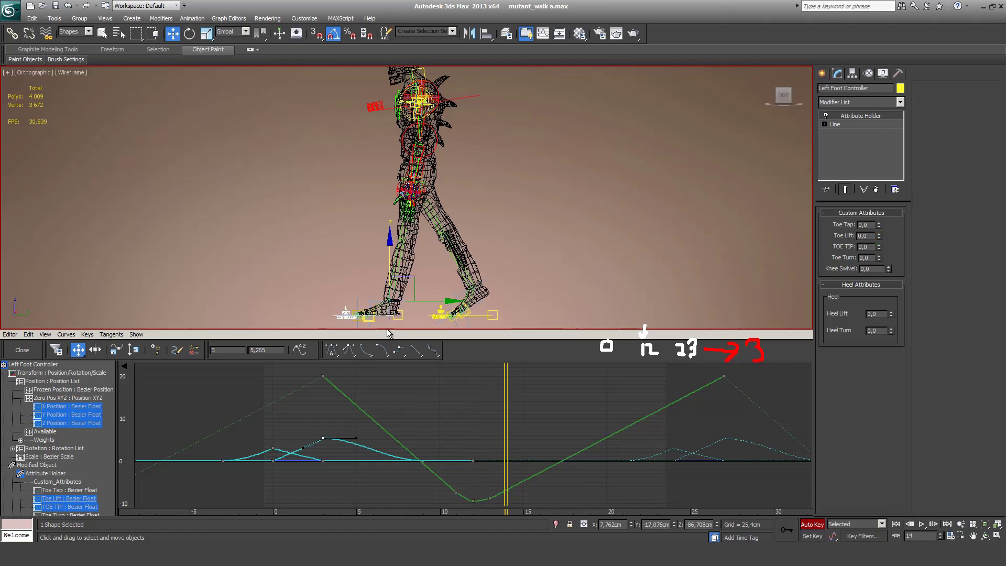
key("period")
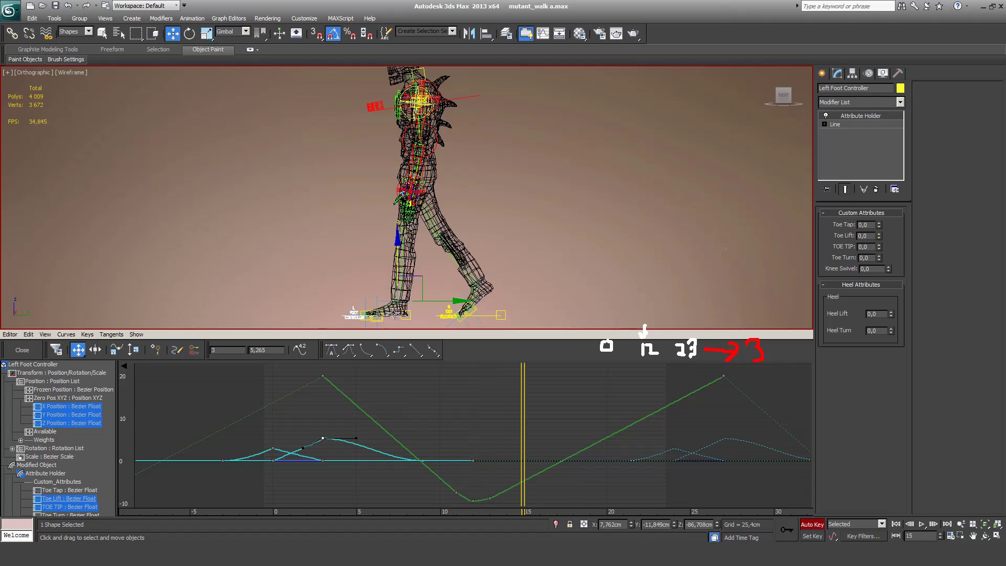
Step: Step backward from frame 15 to frame 3 to examine the left foot's swing from landing to lift-off
key("comma")
key("comma")
key("comma")
key("comma")
key("comma")
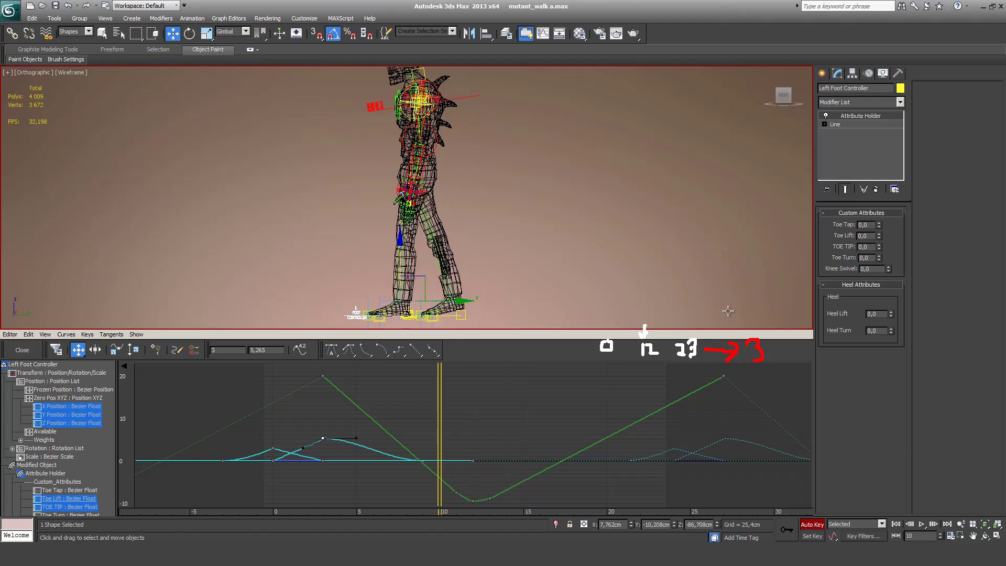
key("comma")
key("comma")
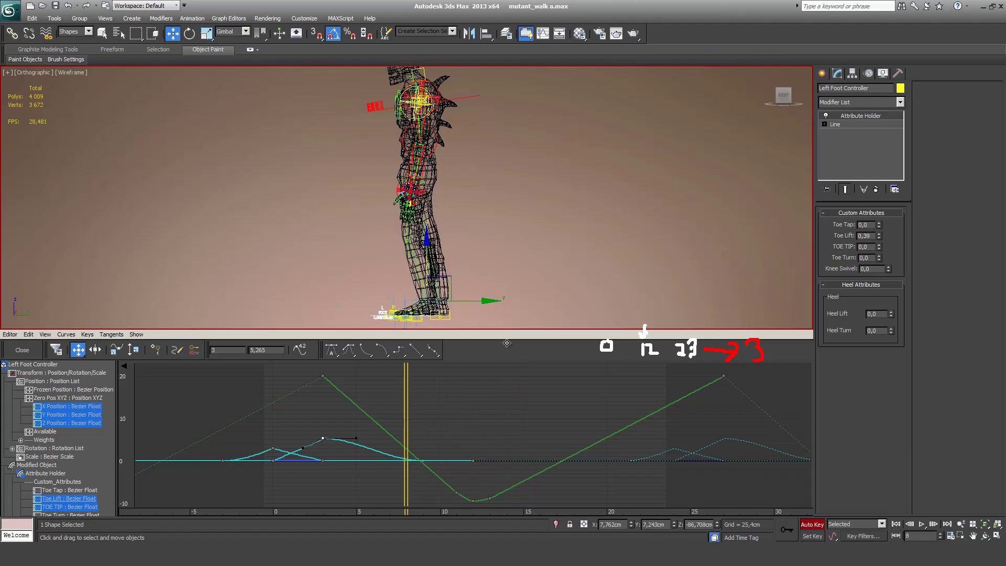
key("comma")
key("comma")
key("comma")
key("comma")
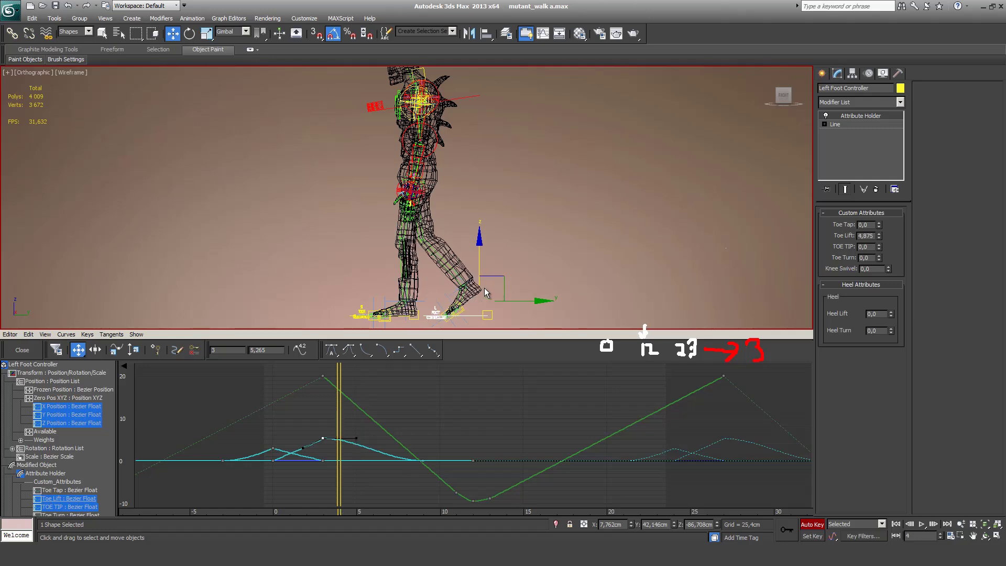
key("comma")
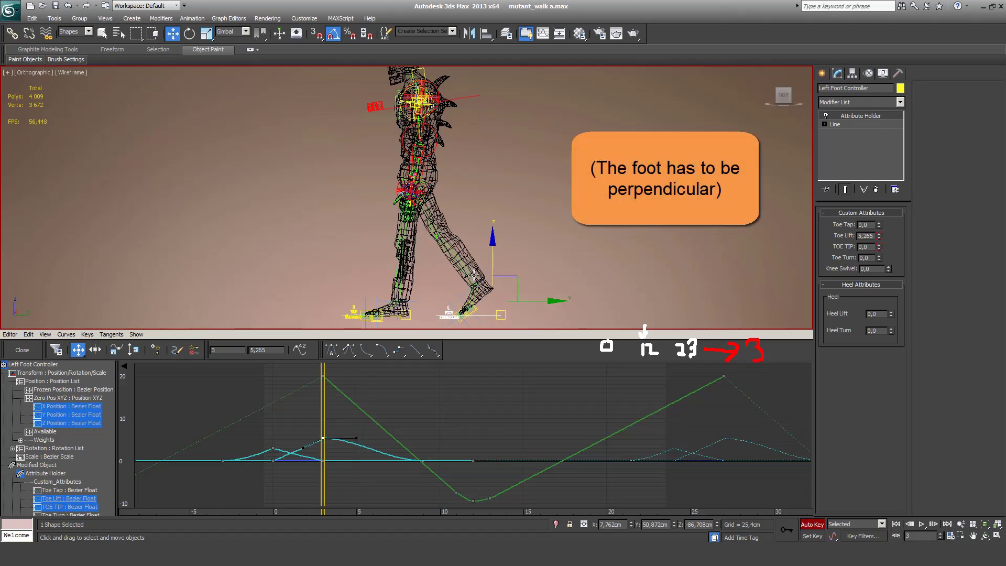
Step: Step and scrub between frames 3 and 9 in a perspective view to examine how the left foot's toe lift settles
key("period")
key("period")
key("period")
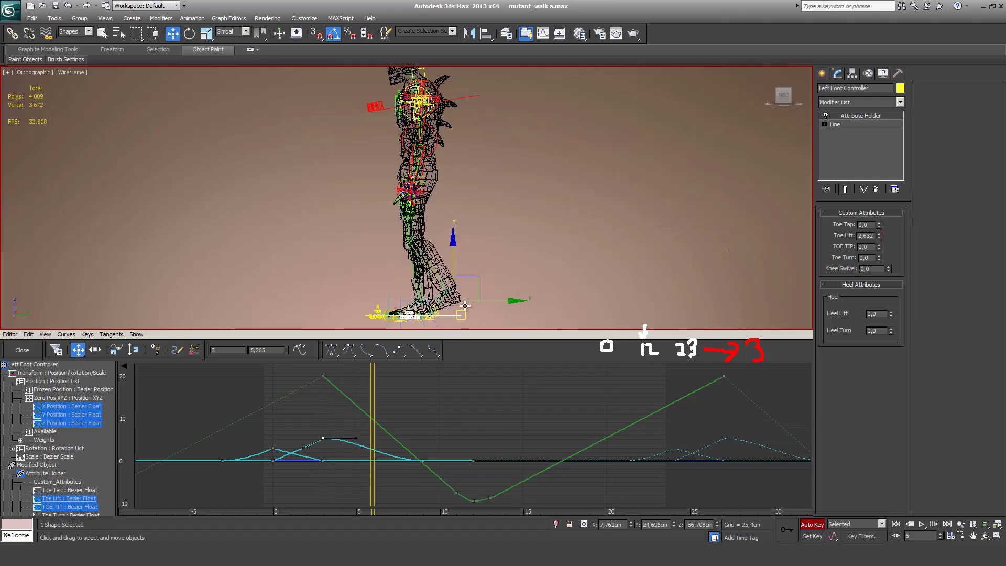
key("period")
key("period")
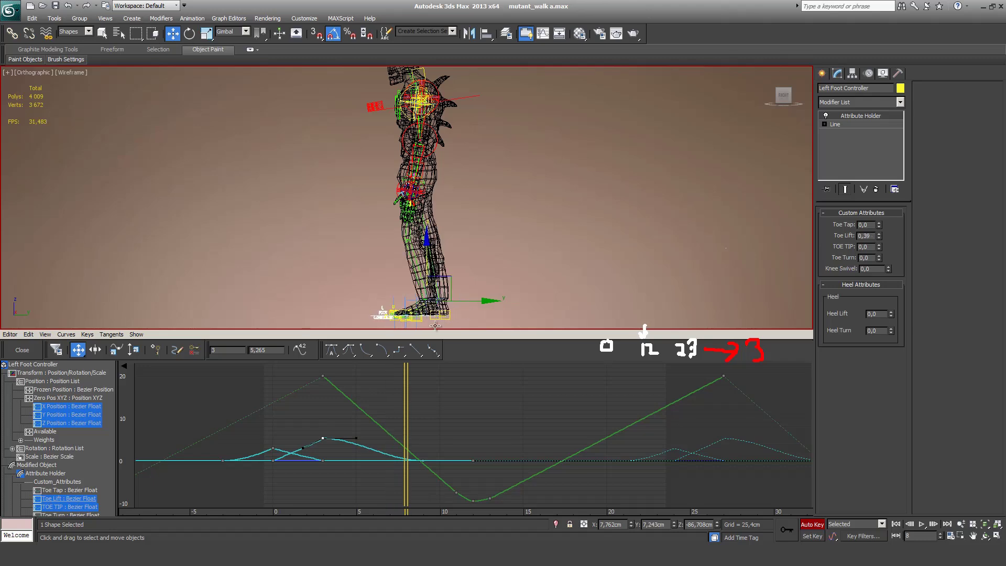
key("comma")
key("comma")
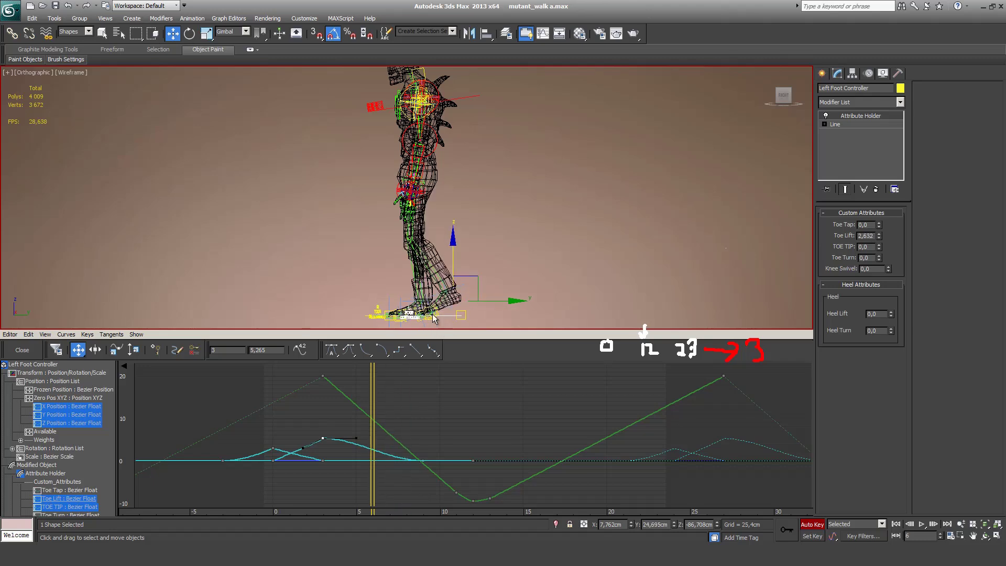
key("period")
scroll(406, 165, "up", 4)
key("p")
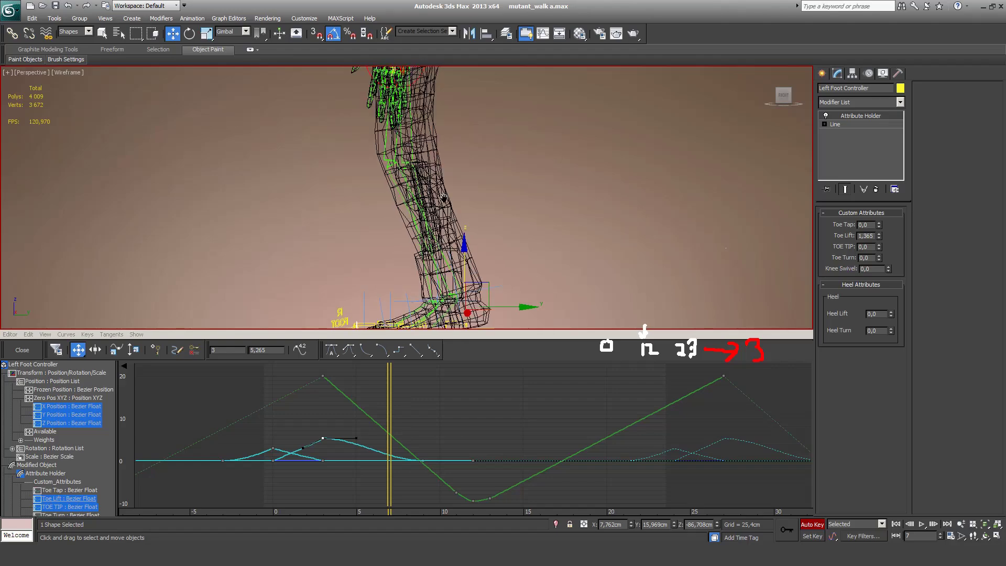
middle_click_drag(419, 170, 502, 272, "alt")
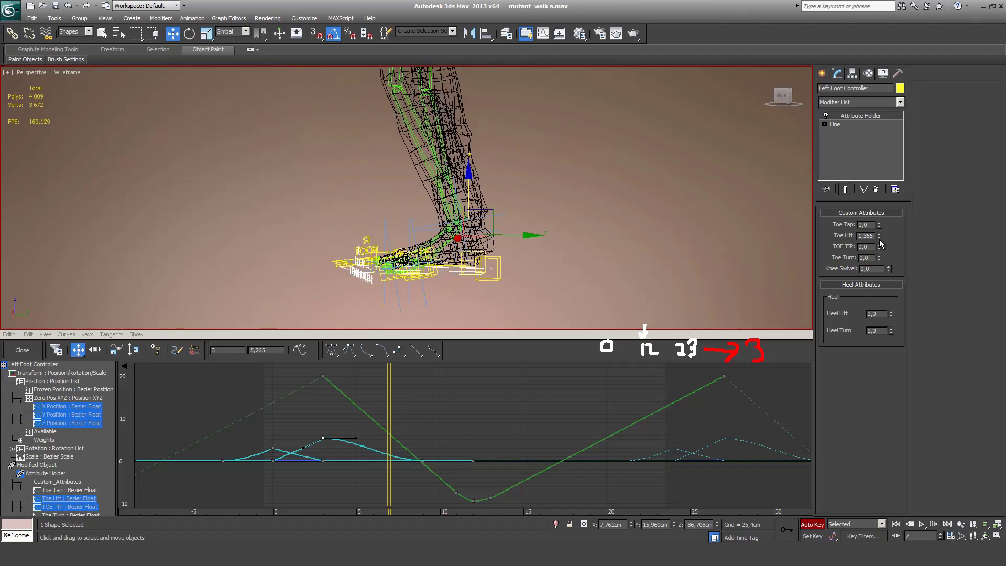
left_click_drag(880, 239, 884, 243)
middle_click_drag(643, 281, 550, 314, "alt")
left_click_drag(392, 401, 416, 398)
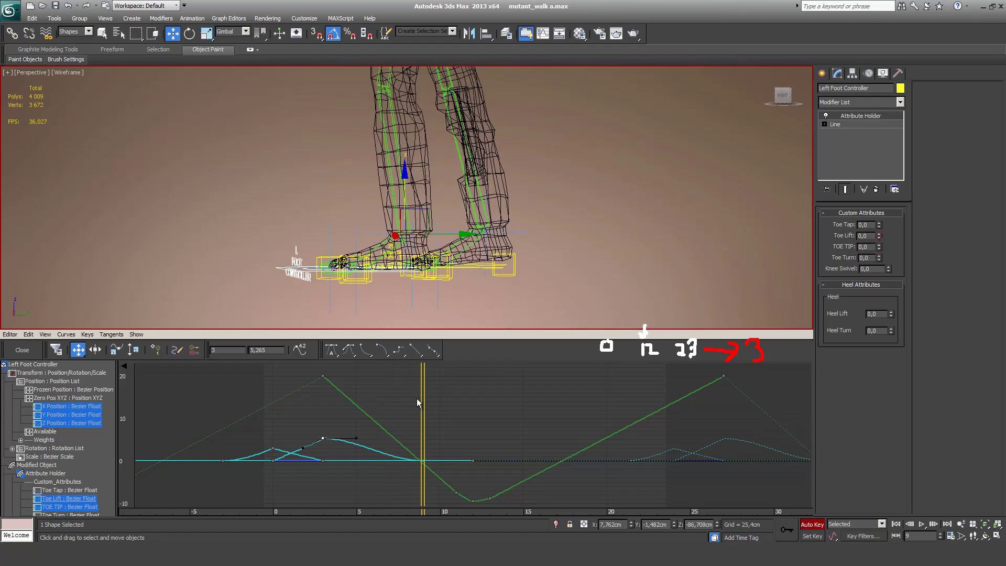
Step: Try a Heel Lift of 4.4 on the left foot at frame 5 and undo it
scroll(472, 236, "down", 5)
middle_click_drag(472, 235, 409, 318, "alt")
scroll(477, 187, "up", 5)
key(".")
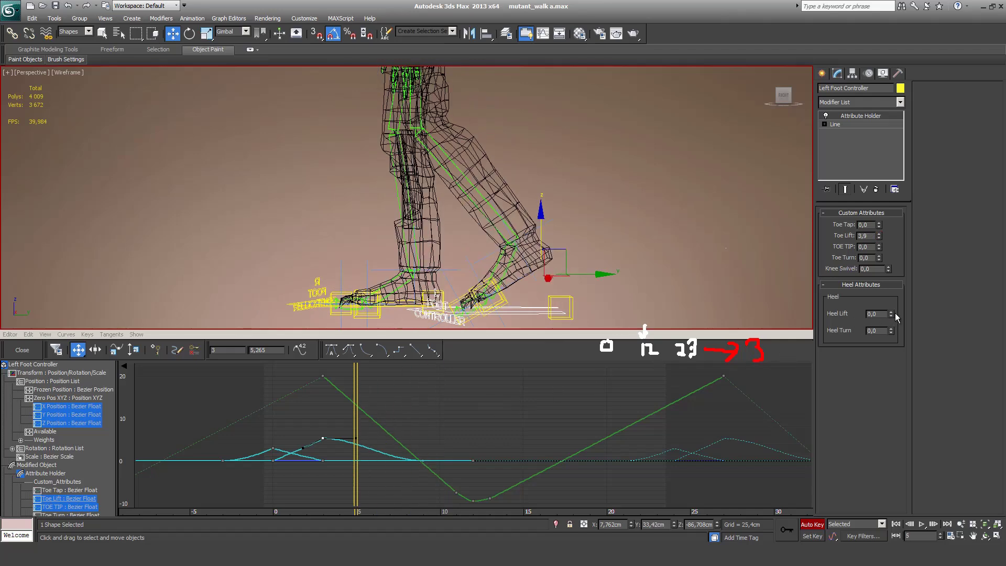
left_click_drag(892, 313, 917, 283)
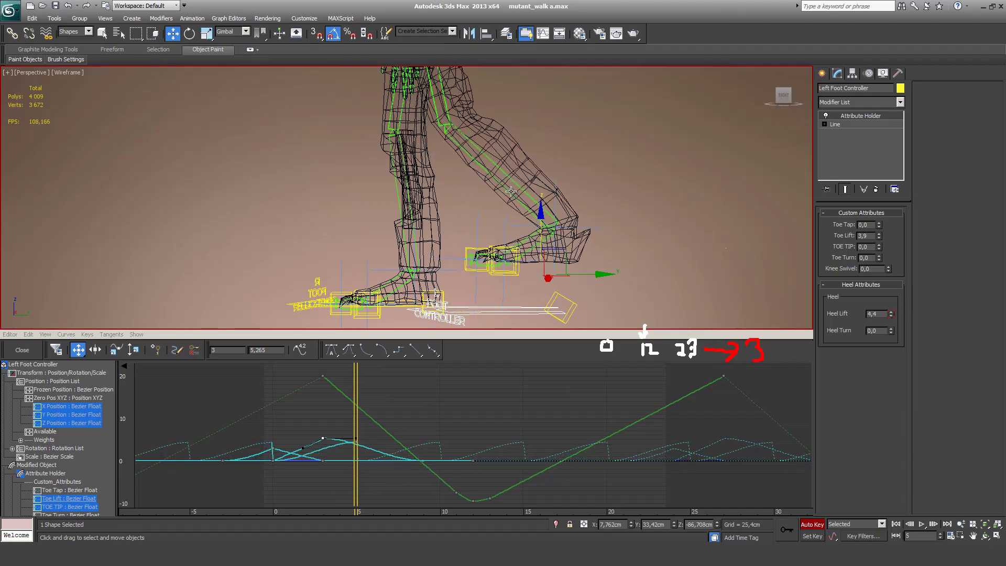
key("ctrl+z")
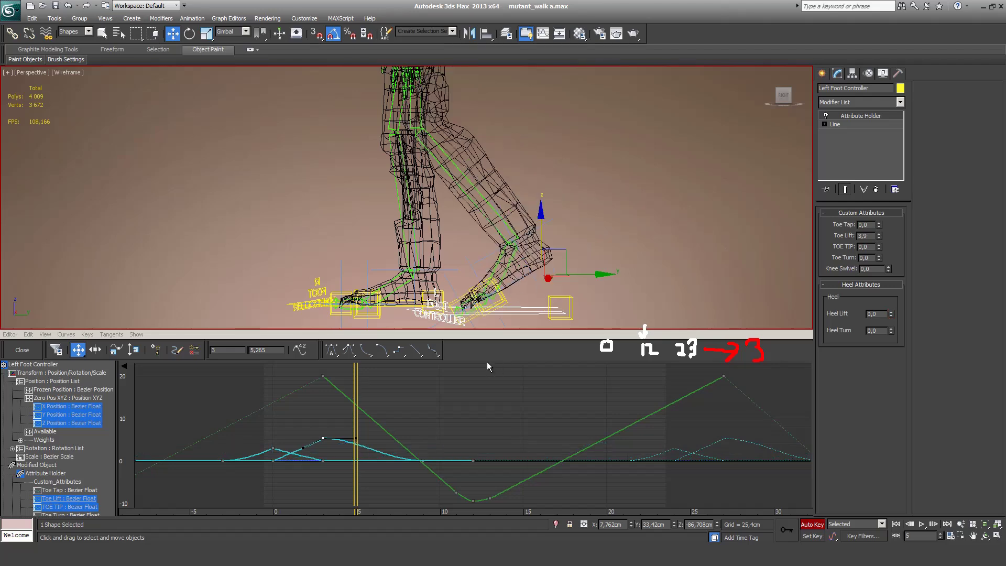
Step: Key the left foot's Heel Lift at 0 on frame 8, where the foot is almost flat
key("period")
key("period")
key("period")
key("period")
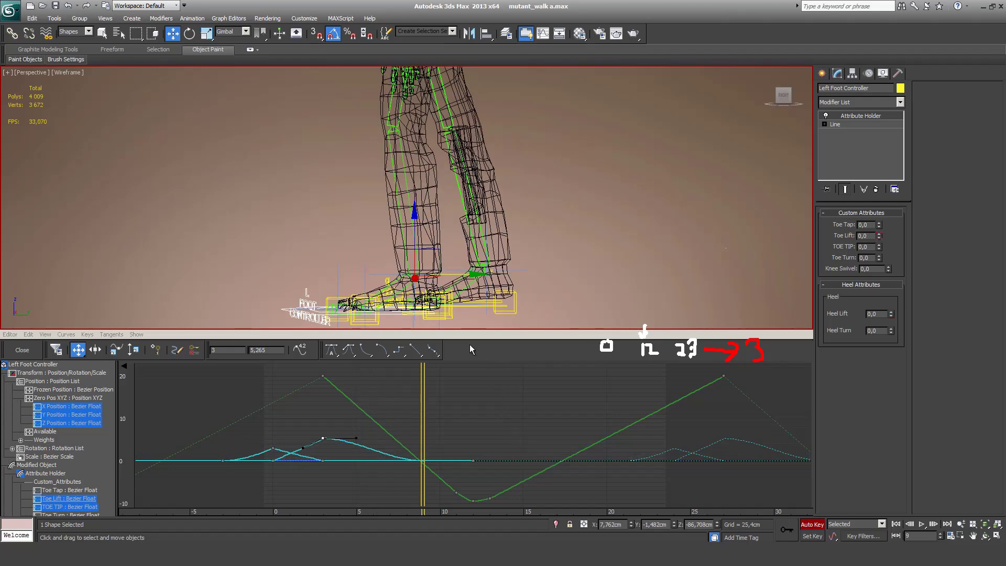
key("comma")
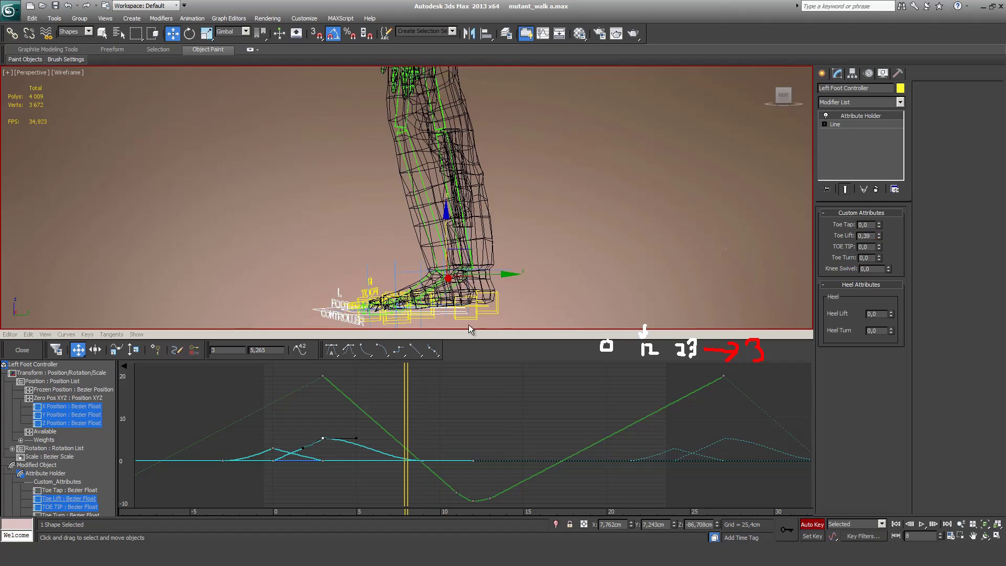
key("period")
key("comma")
left_click(892, 316)
left_click(892, 312)
Step: Show only the left foot's heel lift and Y Position curves in the curve editor
scroll(60, 486, "down", 1)
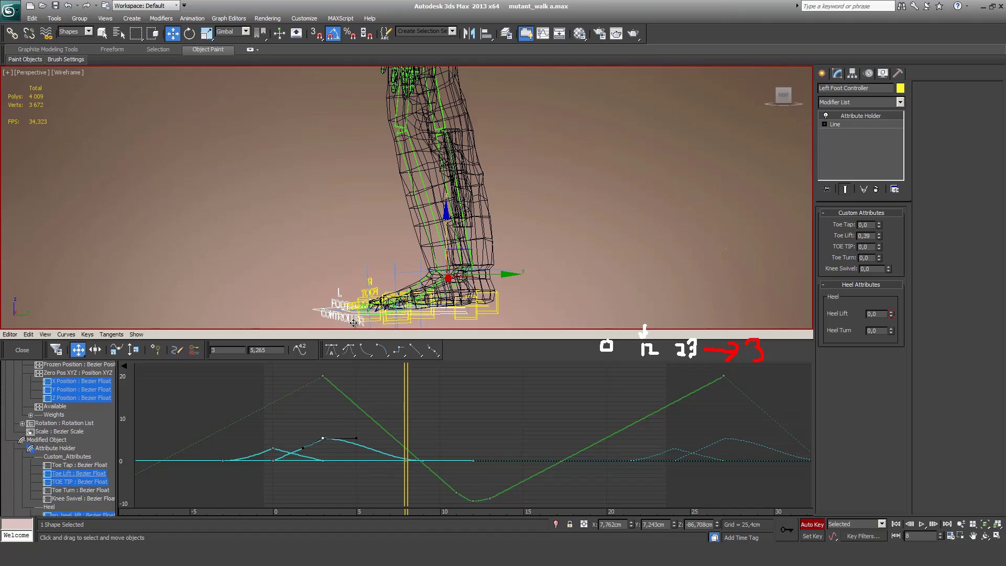
scroll(89, 505, "down", 1)
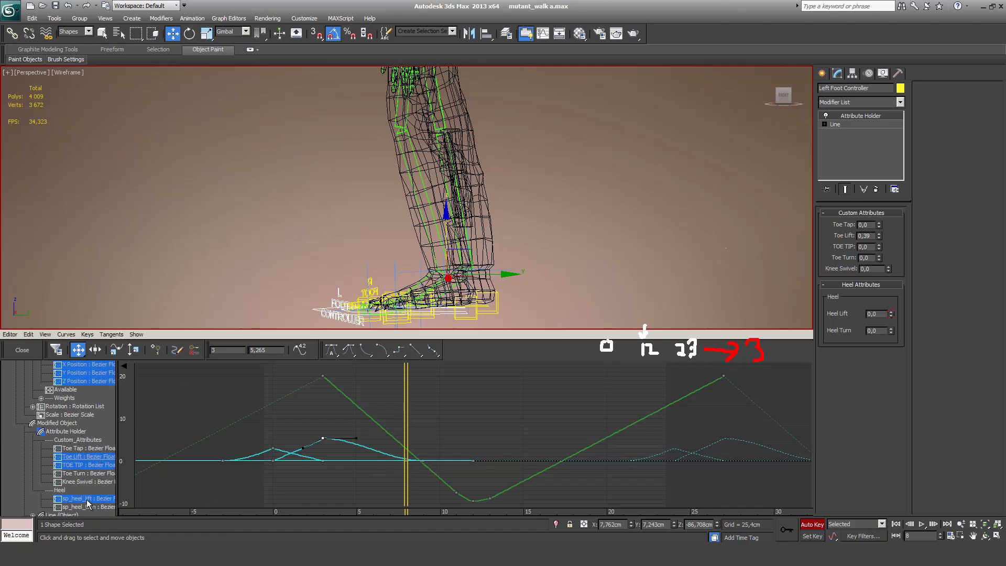
left_click(87, 503)
scroll(74, 445, "up", 1)
left_click(76, 390, "ctrl")
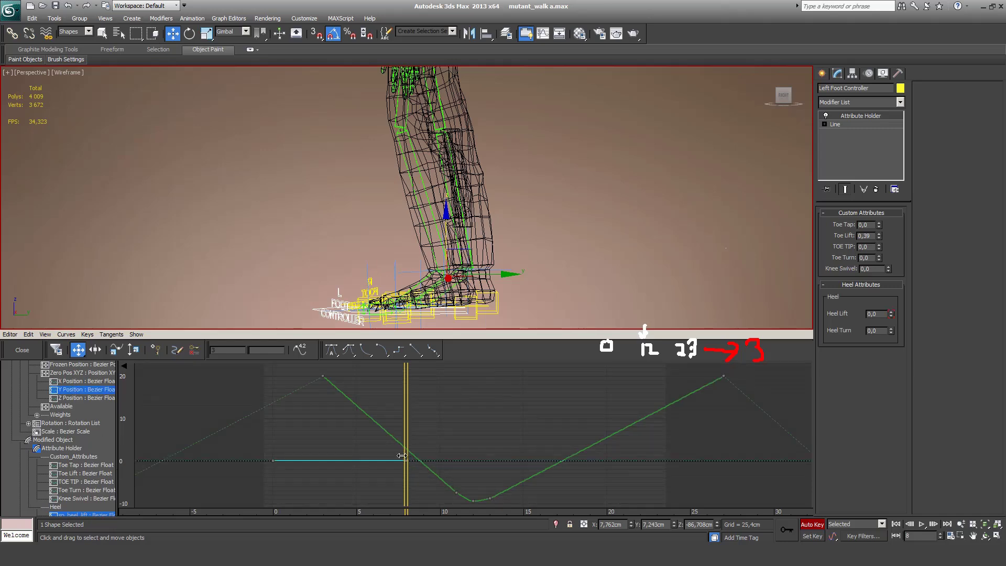
Step: Copy the frame 8 Heel Lift key to frame 12 and raise the copy to 2.963
left_click_drag(430, 473, 431, 472)
key(".")
left_click_drag(393, 453, 419, 467)
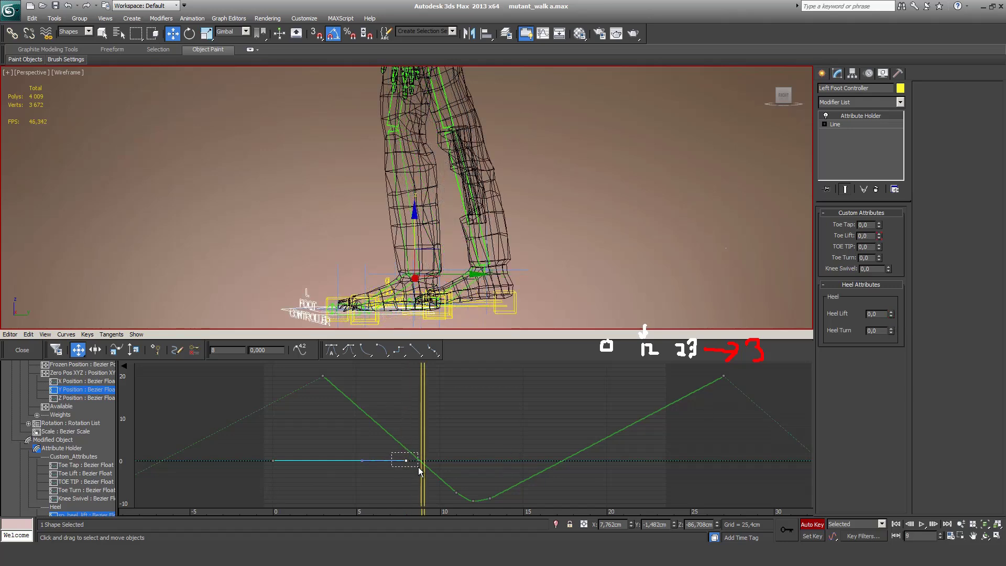
left_click_drag(409, 461, 475, 463)
key("period")
key("period")
key("period")
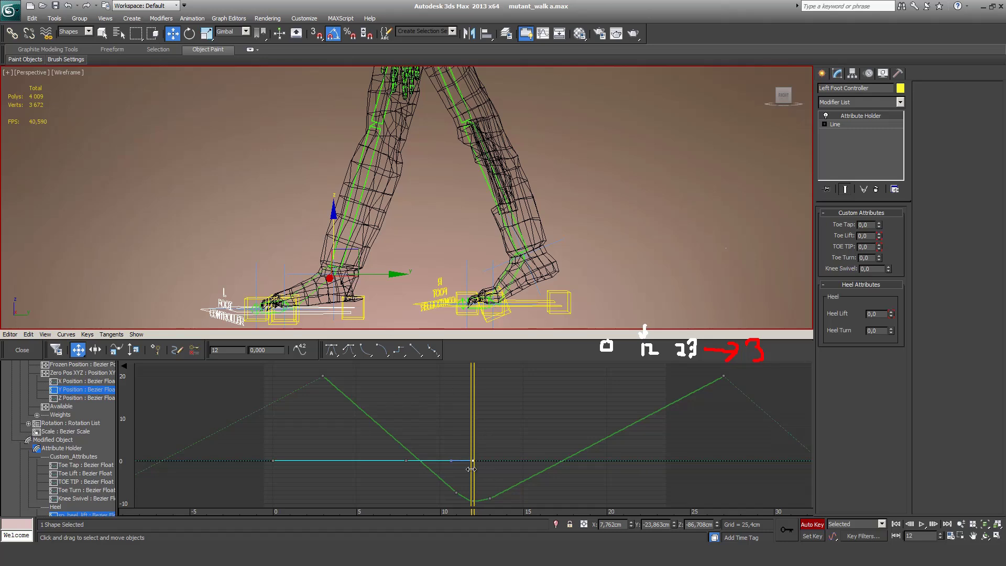
mouse_move(477, 460)
left_mouse_down()
mouse_move(474, 439)
mouse_move(474, 450)
left_mouse_up()
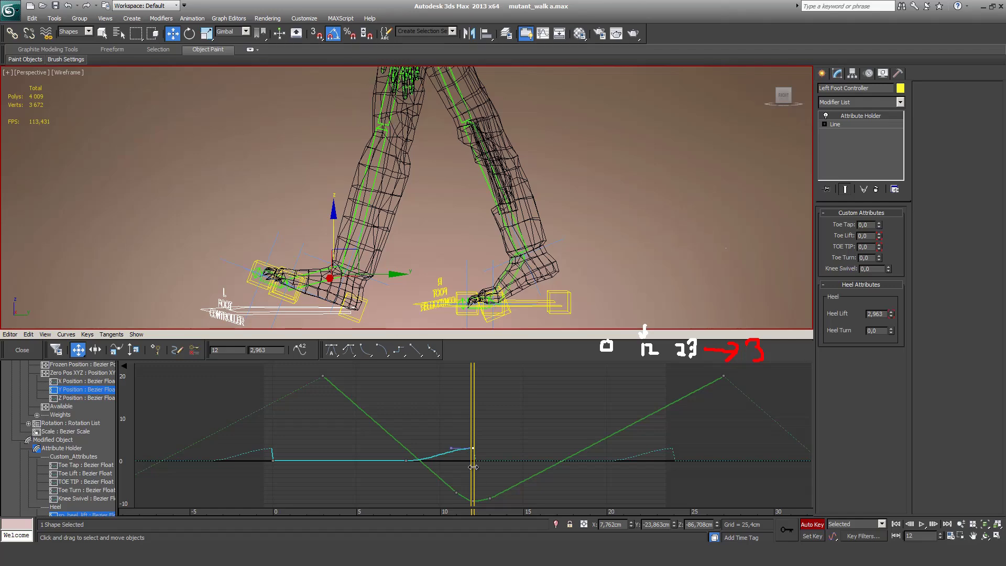
Step: Try raising the frame 12 Heel Lift key to 4.197 and undo the change
left_click_drag(473, 447, 472, 439)
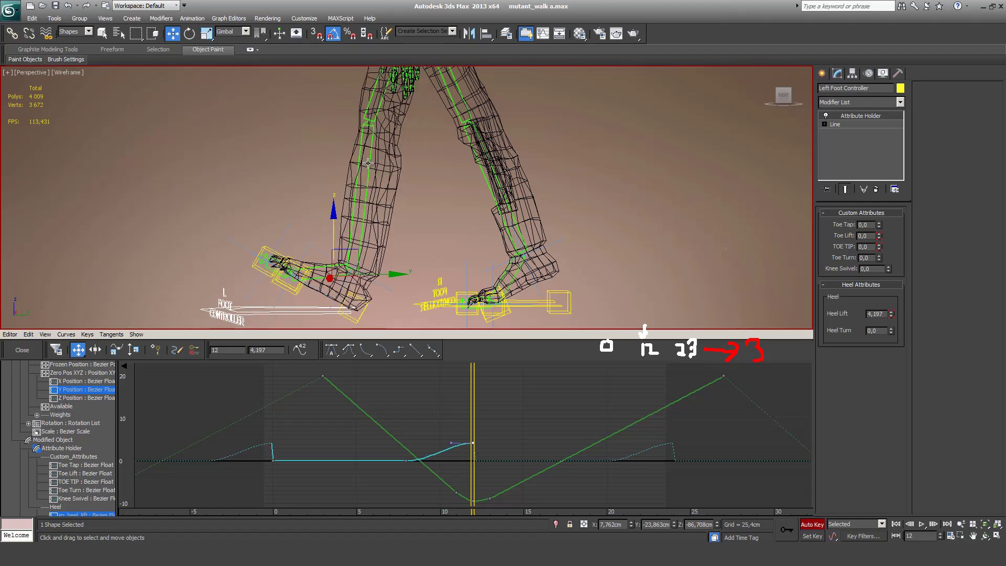
middle_click_drag(375, 158, 381, 178)
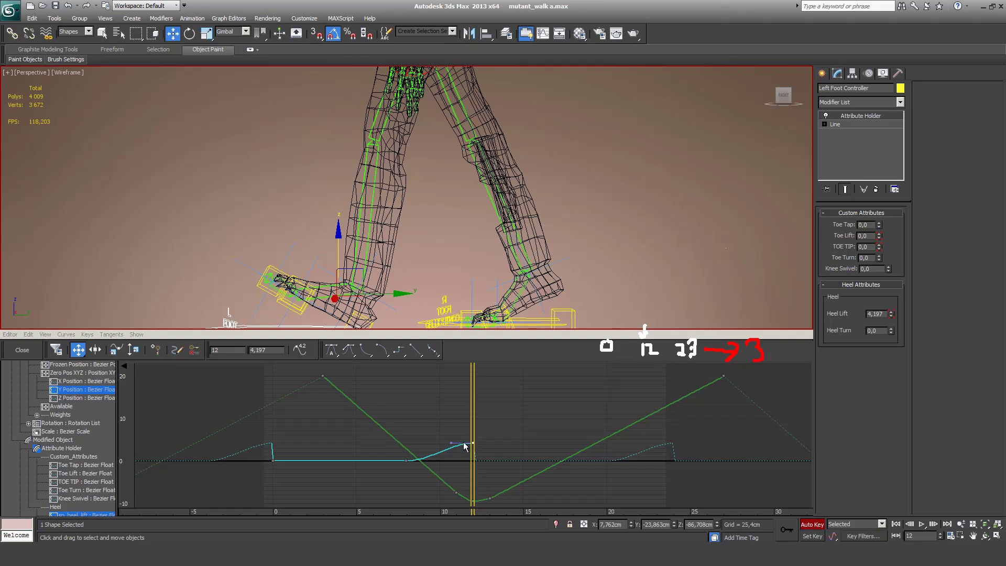
key("ctrl+z")
key("shift+z")
key("ctrl+z")
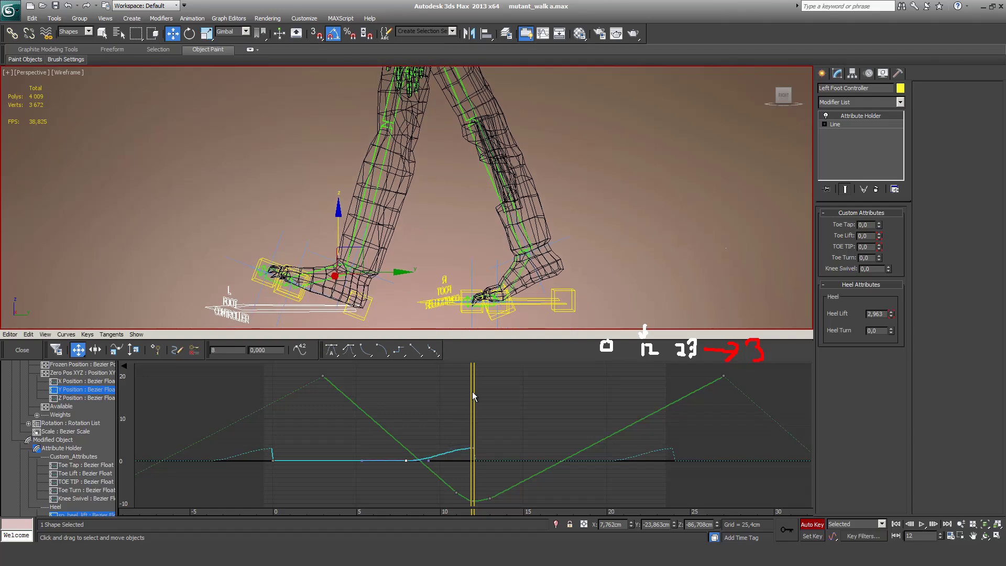
Step: Copy the zero Heel Lift key from frame 8 to frames 15 and 24
left_click_drag(477, 392, 532, 390)
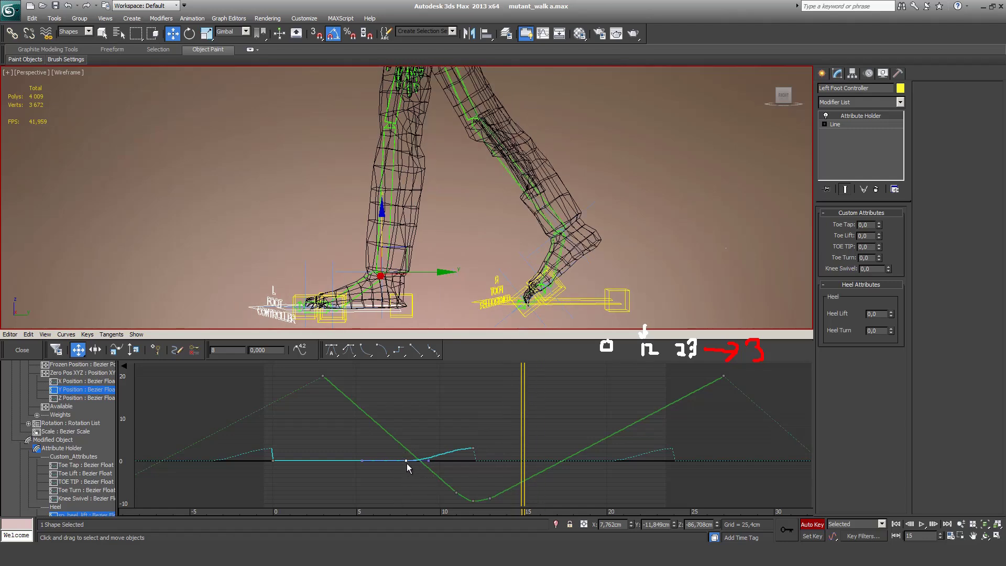
left_click_drag(408, 460, 673, 461, "shift")
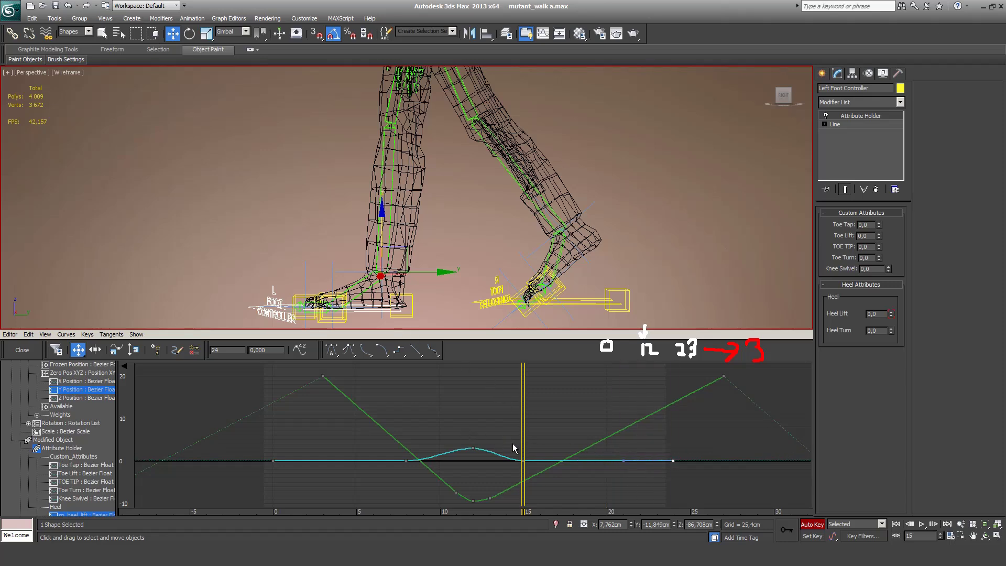
Step: Tilt the incoming tangent of the frame 12 Heel Lift key downward so the curve rises almost straight from frame 8
key("/")
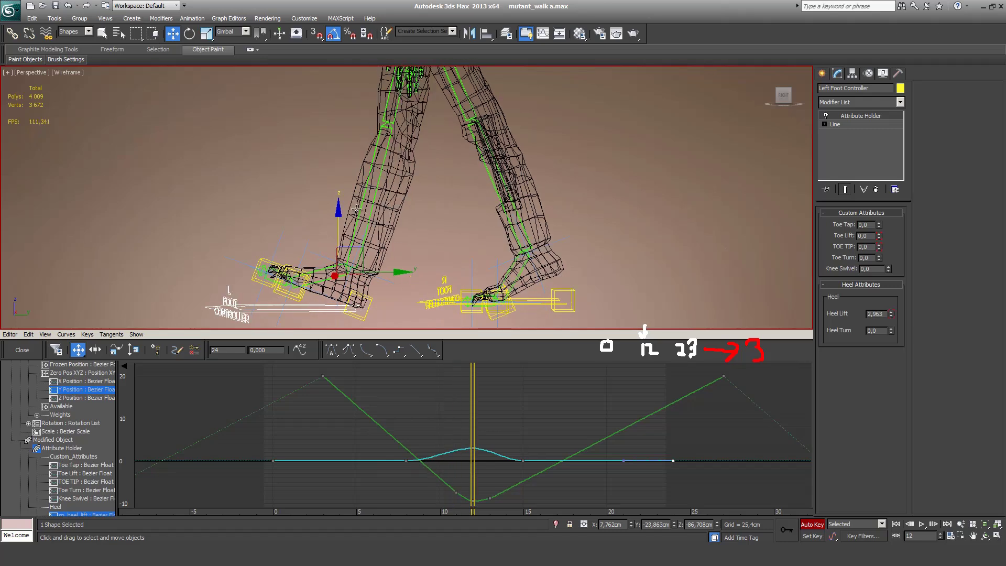
left_click_drag(421, 479, 422, 479)
left_click_drag(484, 455, 459, 442)
left_click_drag(451, 447, 448, 457)
scroll(440, 460, "up", 5)
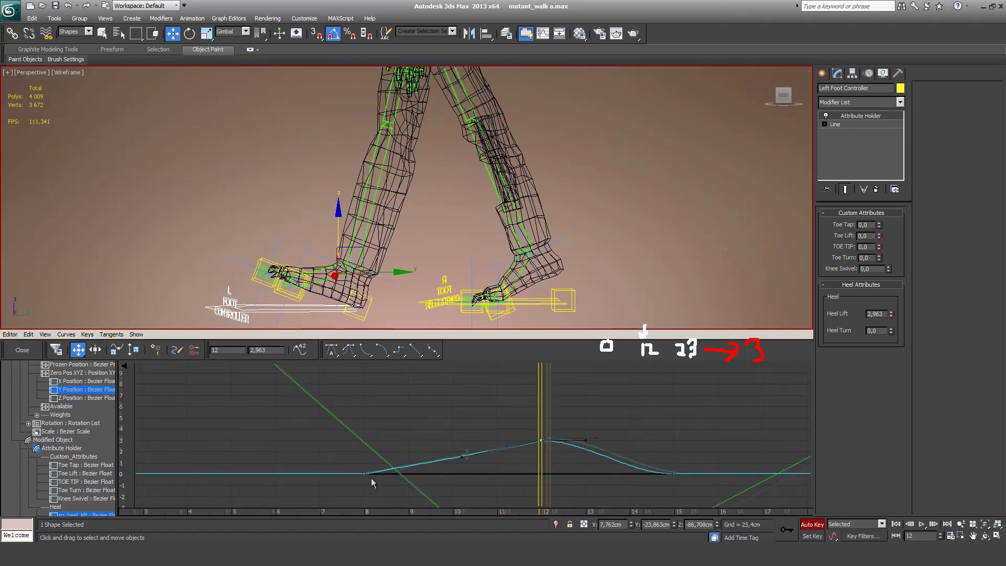
scroll(371, 480, "up", 1)
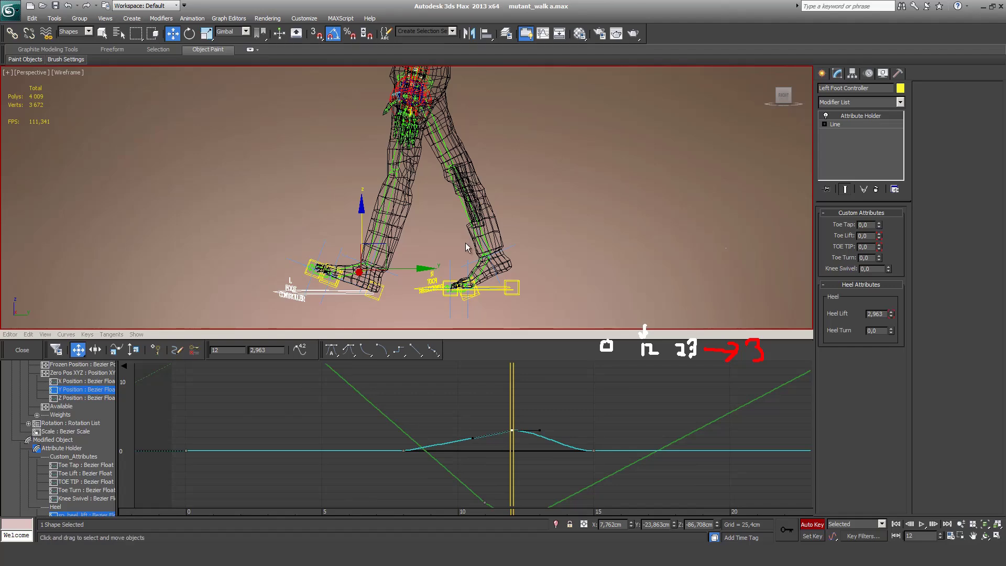
Step: Step back and forth between frames 8 and 12 to examine the left foot's heel lift before landing
key("comma")
key("comma")
key("comma")
key("comma")
key("period")
key("period")
key("period")
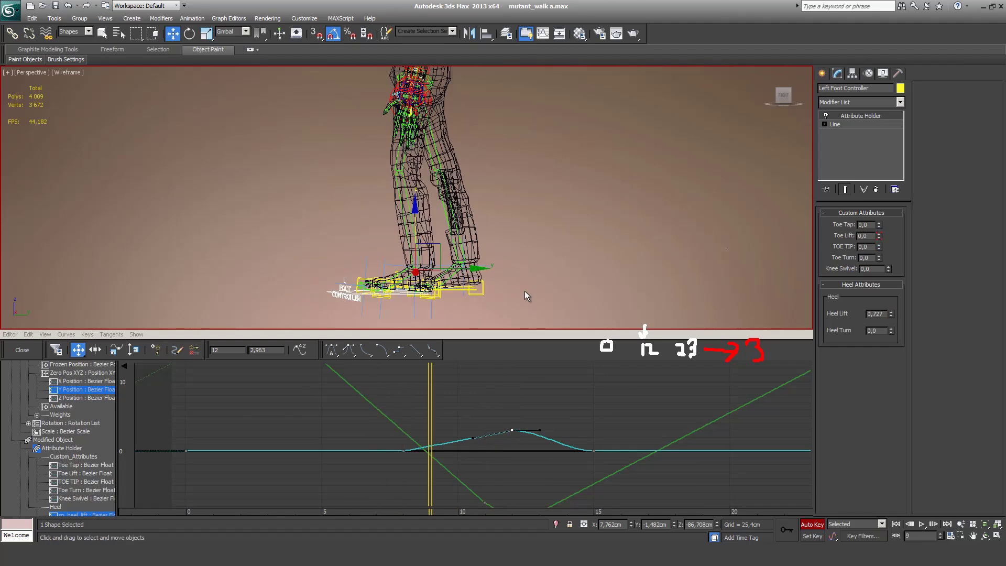
key("comma")
key("comma")
key("period")
key("period")
key("period")
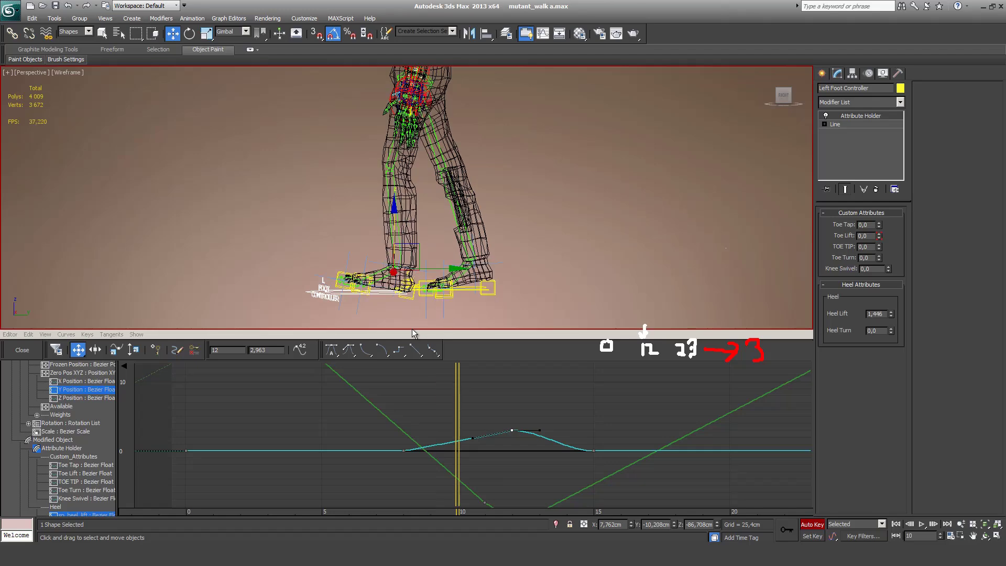
key("comma")
key("comma")
key("comma")
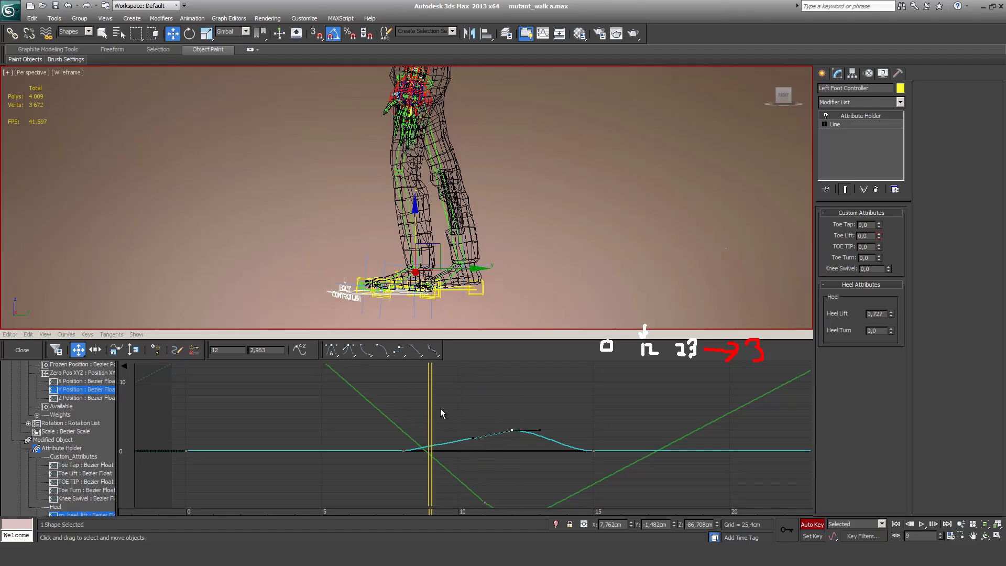
key("comma")
key("period")
Step: Show only the left foot's Toe Lift curve and move its zero key from frame 9 to frame 12
scroll(90, 473, "down", 3)
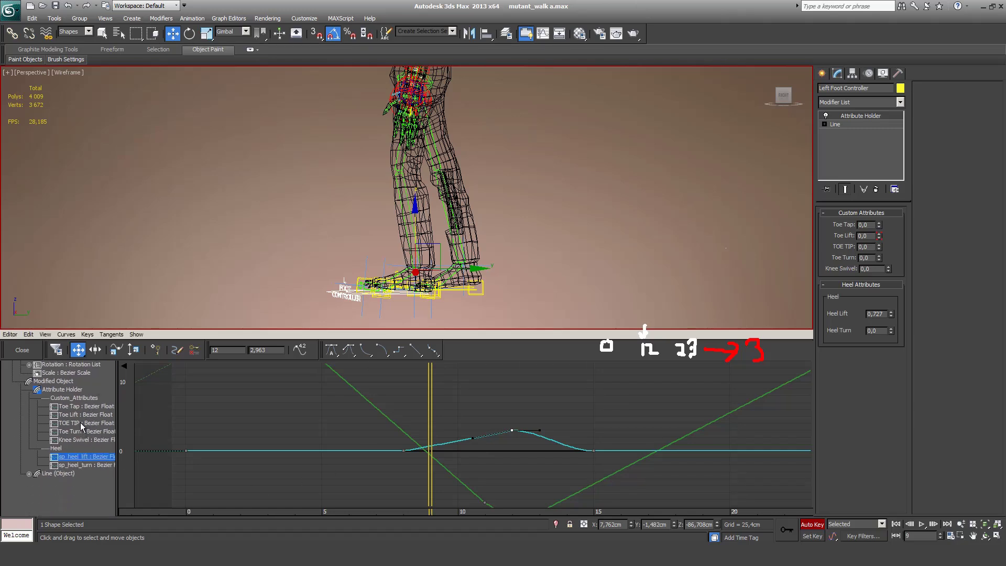
left_click(77, 416)
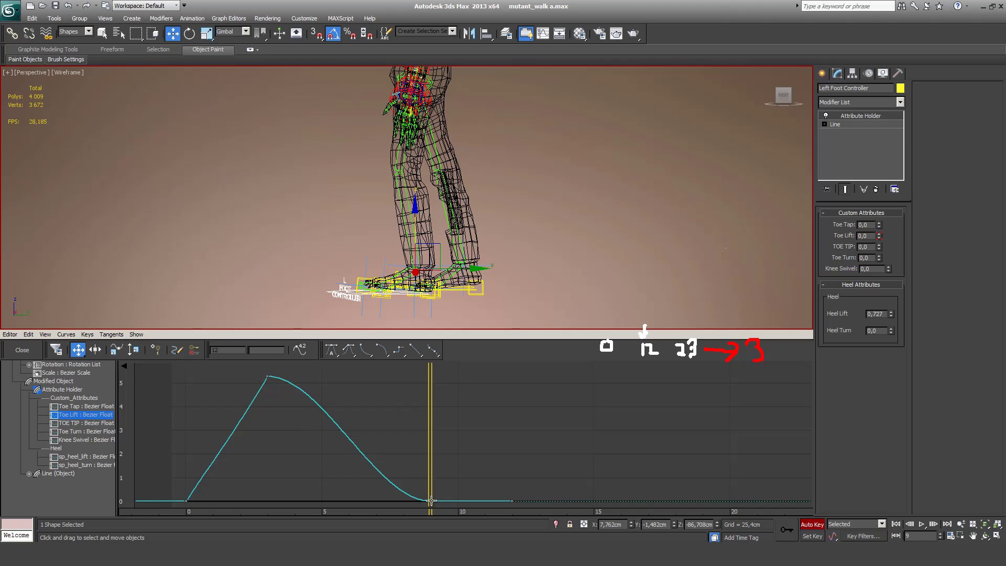
left_click_drag(414, 485, 506, 502)
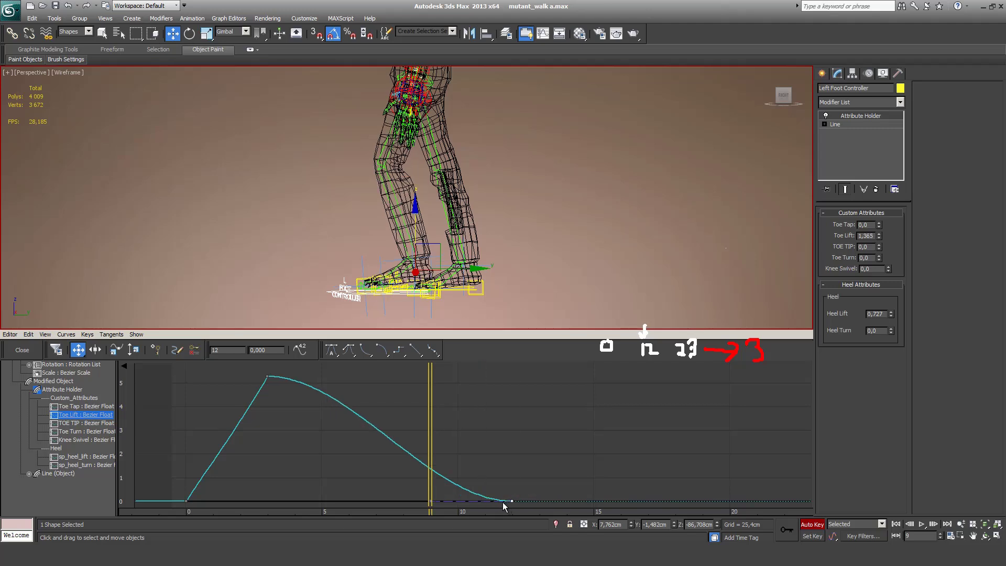
Step: Display the left foot's Heel Lift curve together with Toe Lift and step between frames 8 and 12 to examine their overlap
left_click(83, 457, "ctrl")
left_click_drag(430, 490, 459, 473)
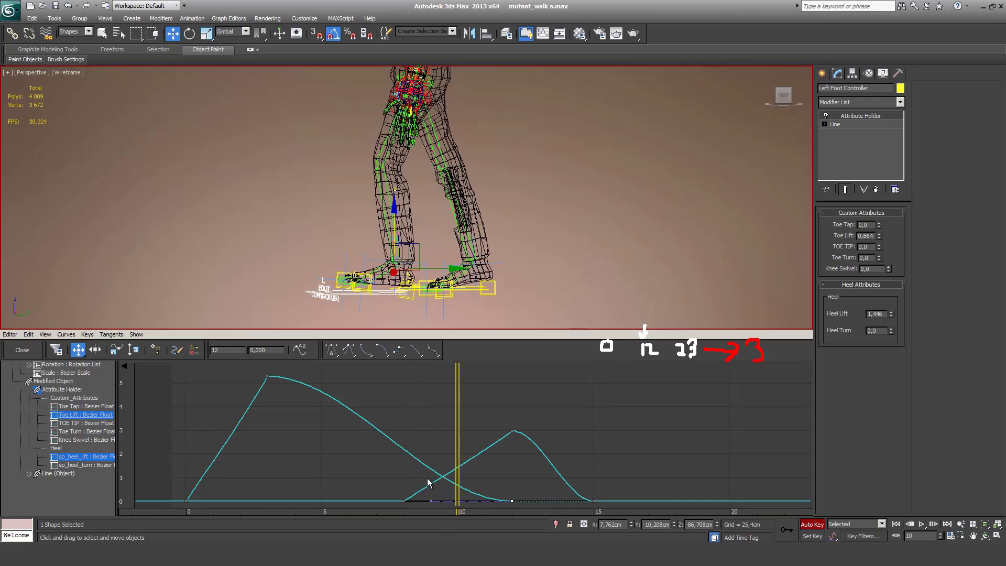
key("comma")
key("period")
key("comma")
key("comma")
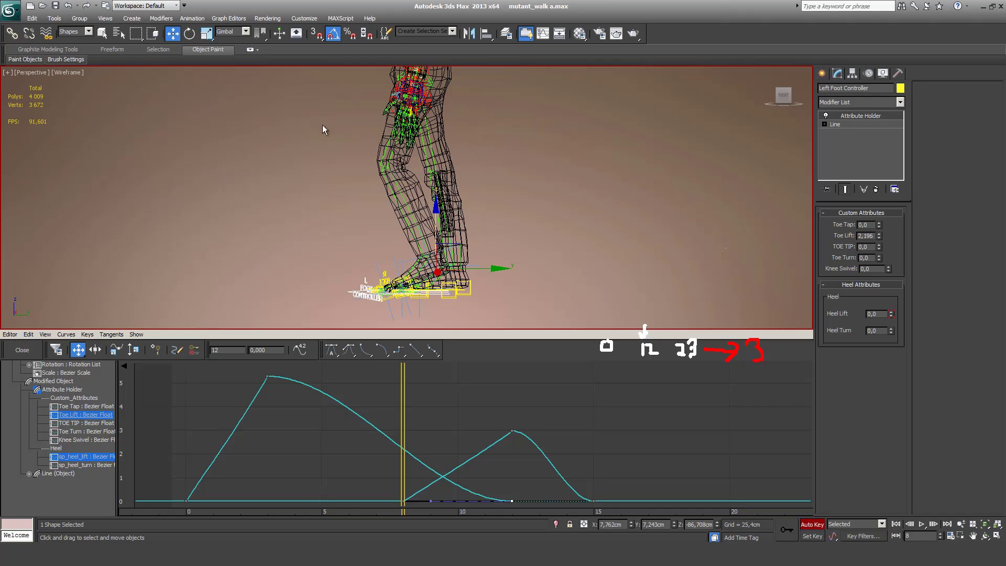
key("period")
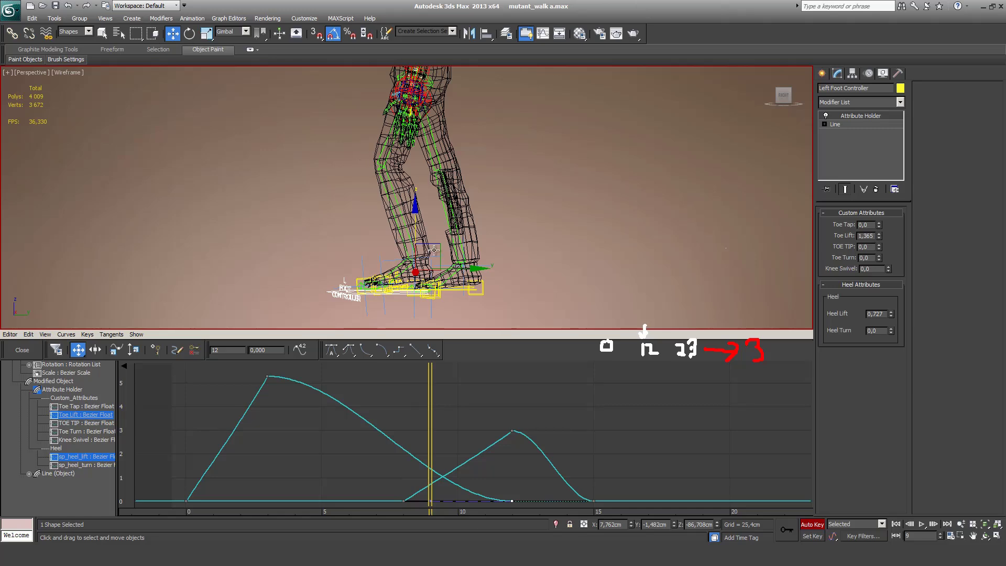
key("period")
key("period")
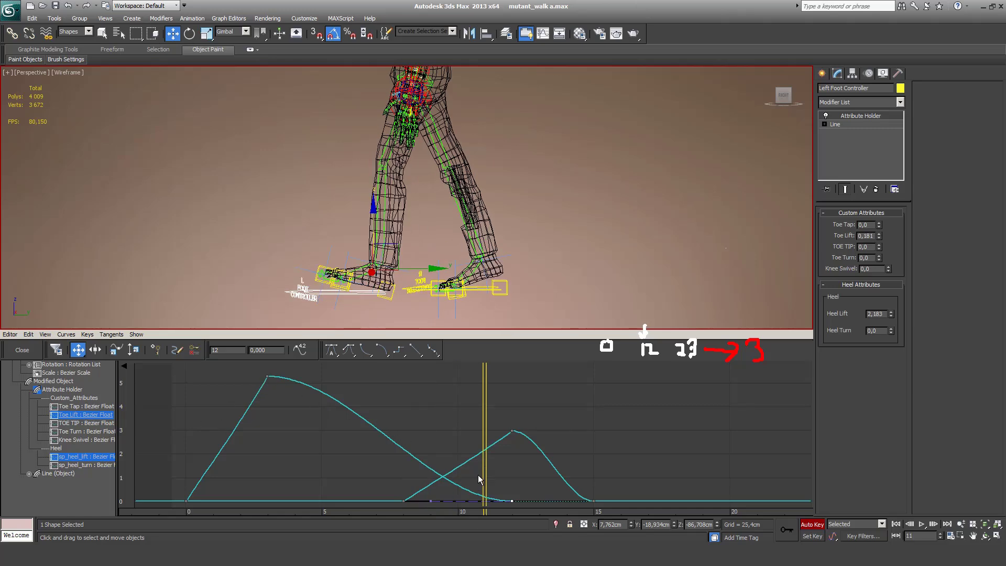
key("period")
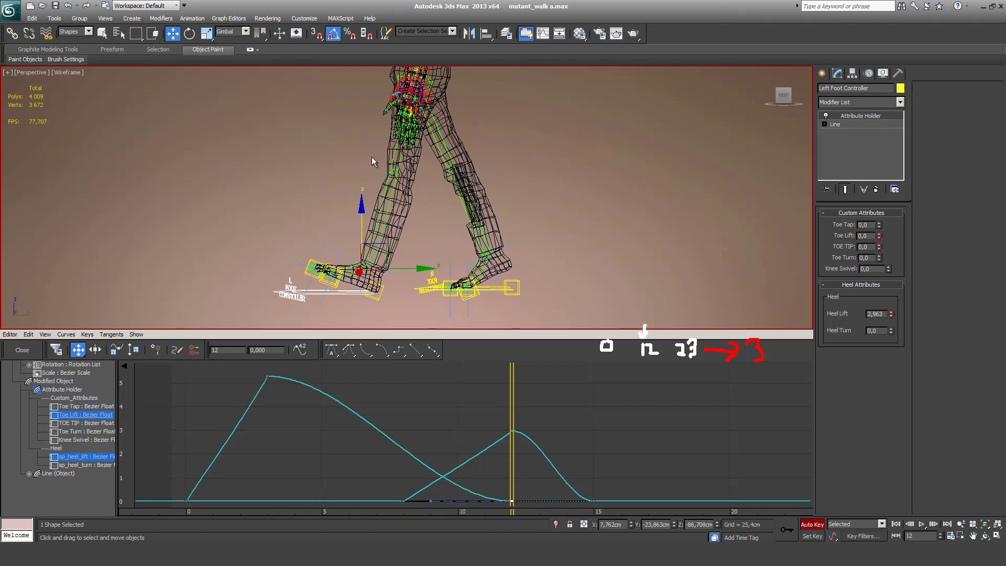
Step: Raise the left foot's Heel Lift key at frame 12 to 3.206, leaving the Toe Lift key there at zero
left_click(513, 433)
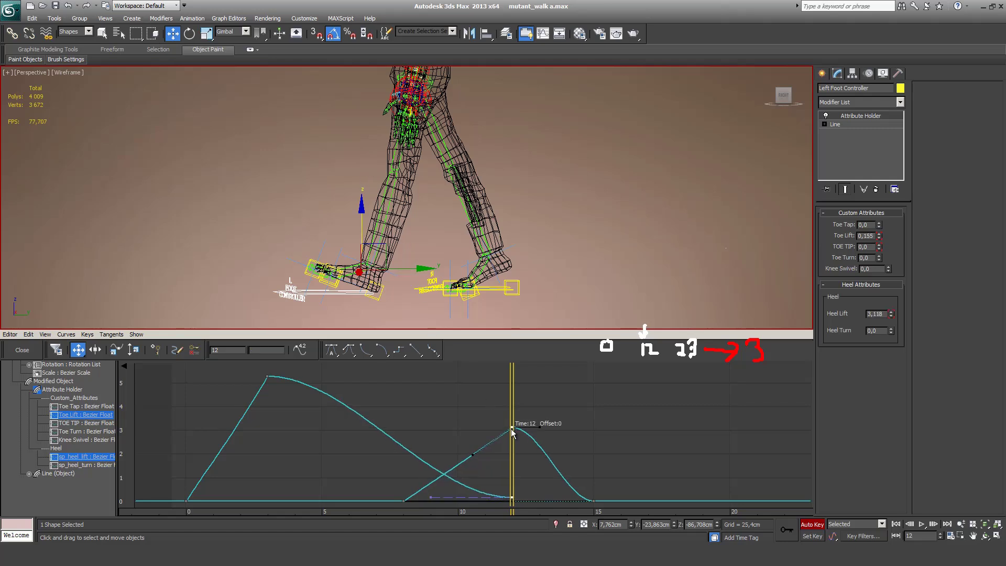
left_click_drag(516, 434, 513, 426)
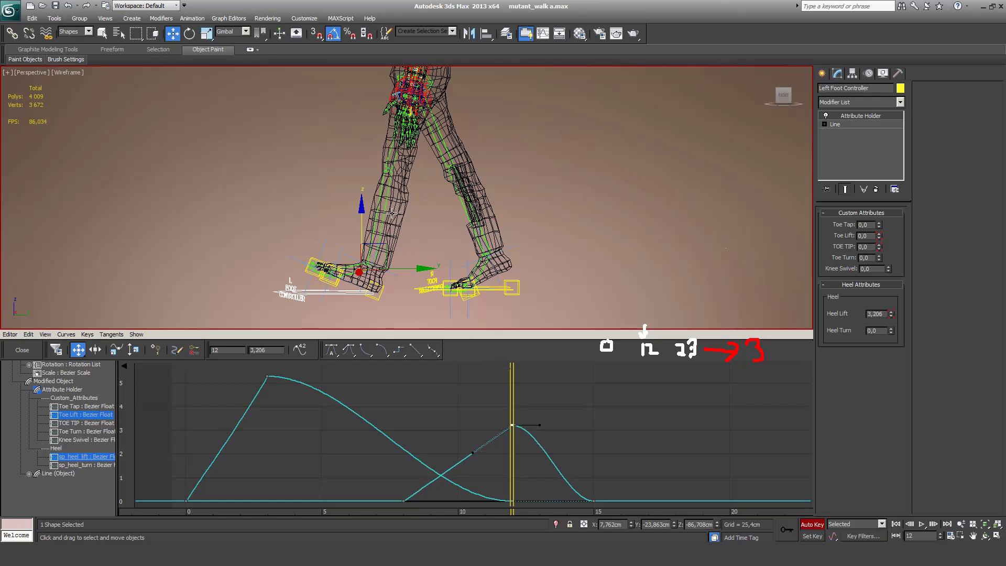
key("/")
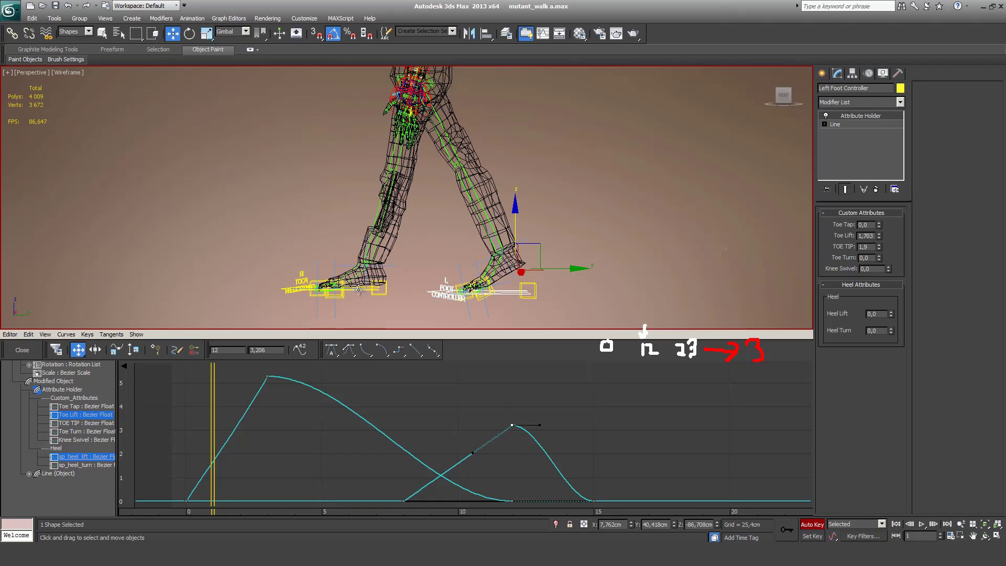
left_click(267, 377)
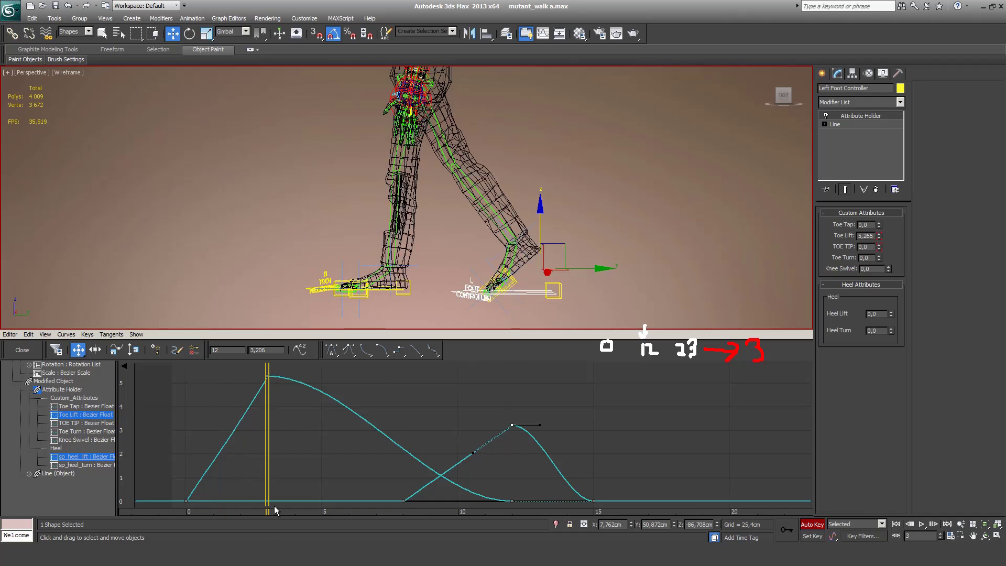
left_click_drag(275, 505, 411, 496)
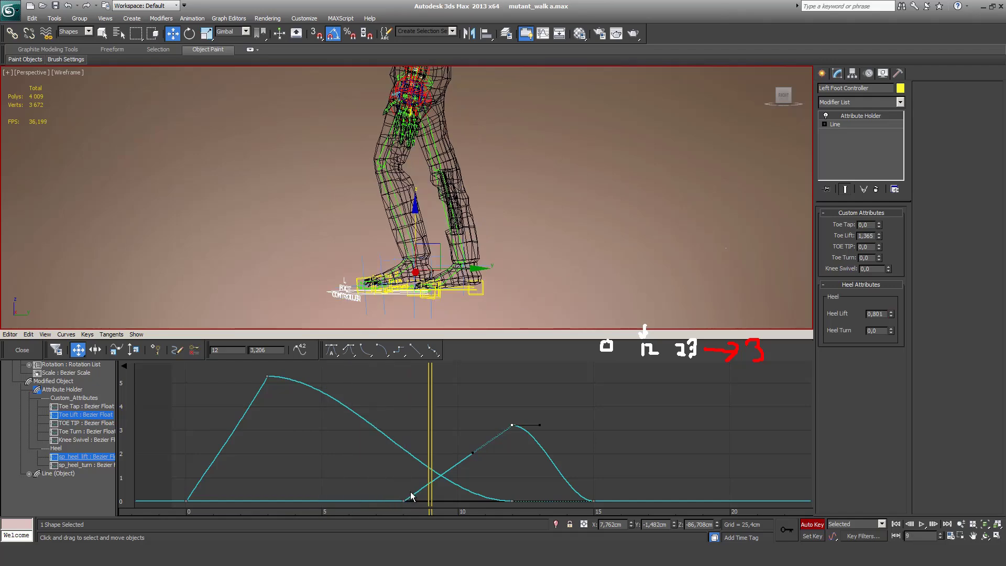
key("period")
key("period")
key("period")
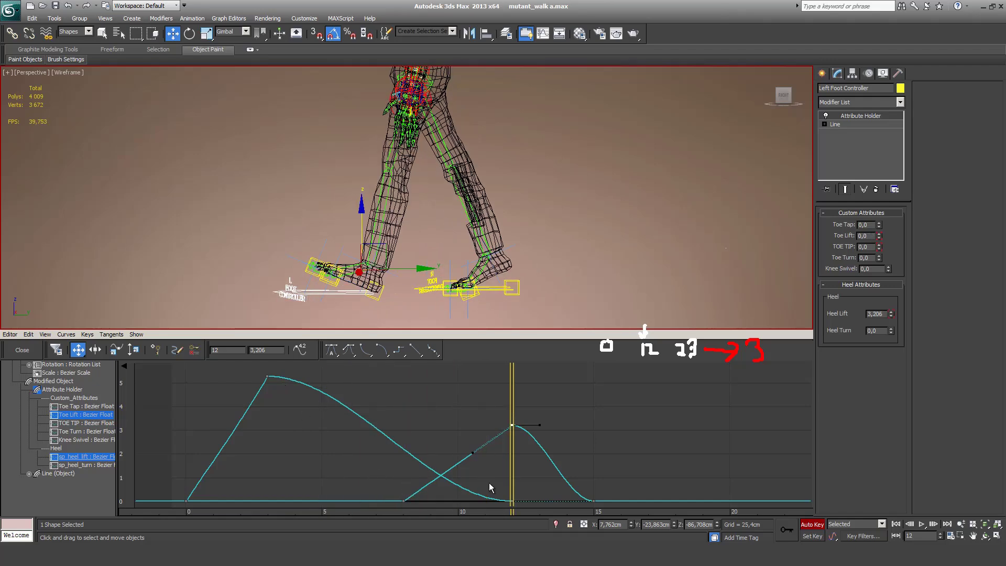
Step: Show only the right foot's Toe Lift curve and move its zero key from frame 21 to frame 24
left_click(490, 293)
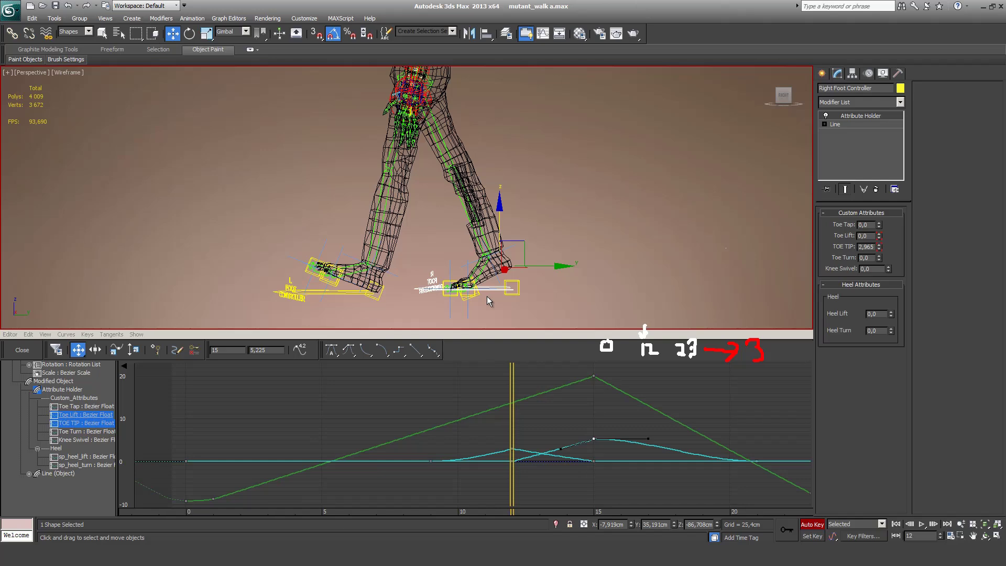
left_click(76, 416)
key("period")
key("period")
key("period")
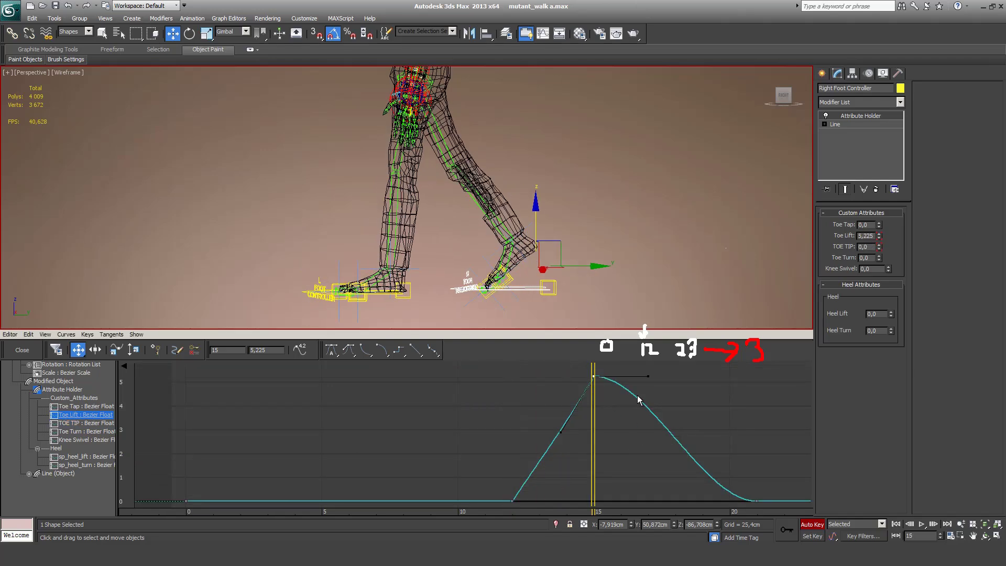
middle_click_drag(718, 469, 617, 474)
key("slash")
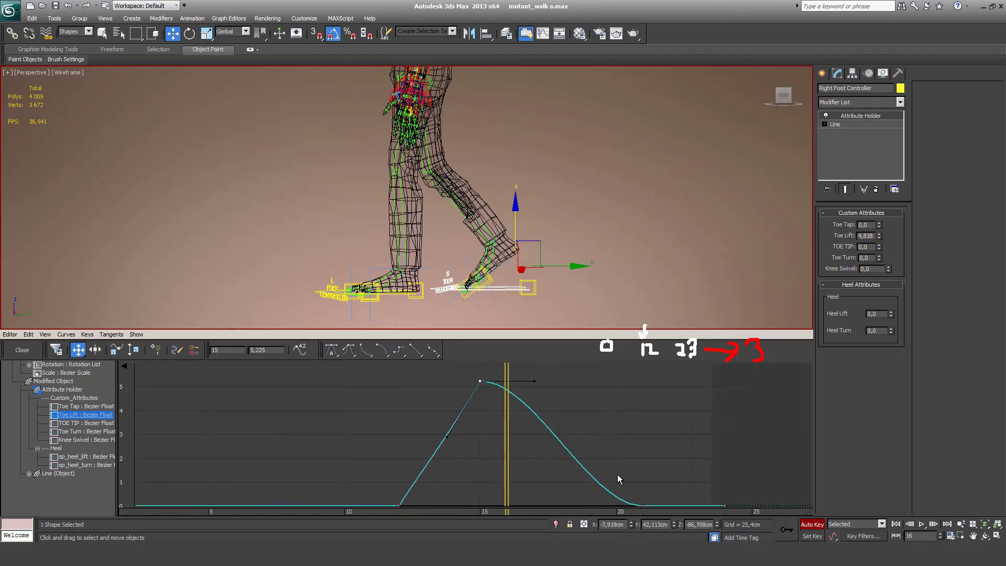
left_click(643, 506)
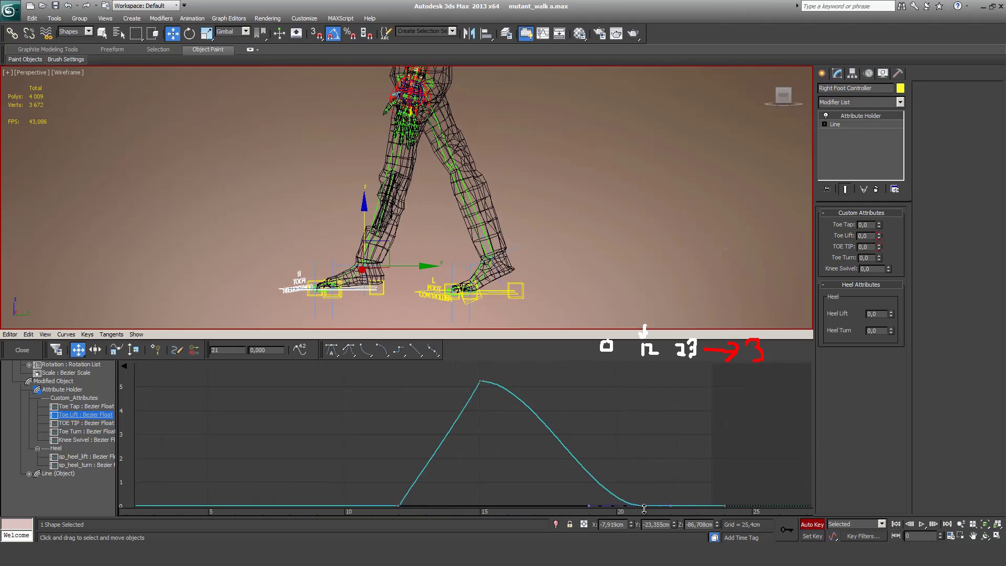
left_click_drag(643, 507, 725, 507)
middle_click_drag(336, 386, 445, 379)
key("/")
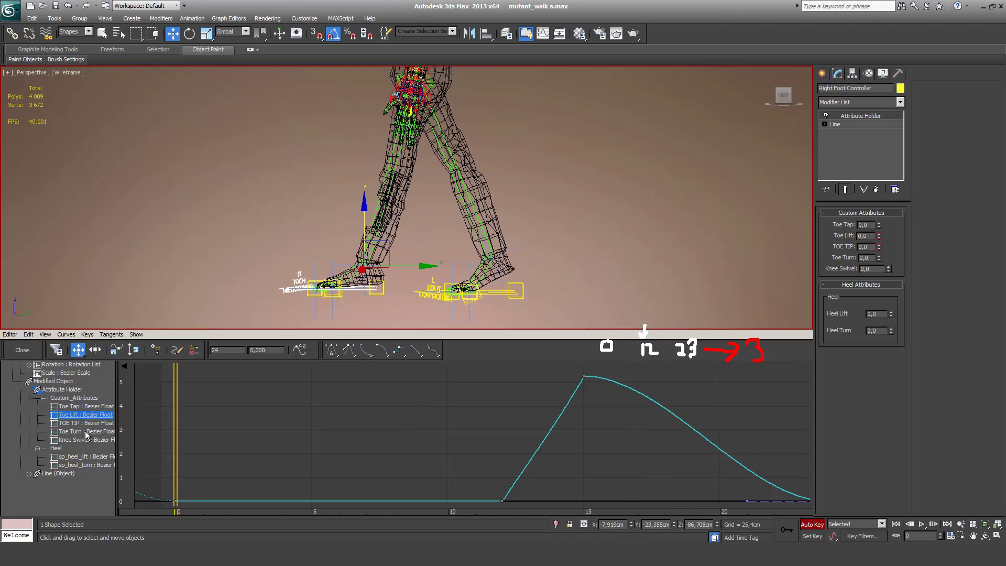
Step: Add a zero key at frame 0 on the right foot's Heel Lift curve and copy it to frame 24
left_click(79, 456)
right_click(186, 444)
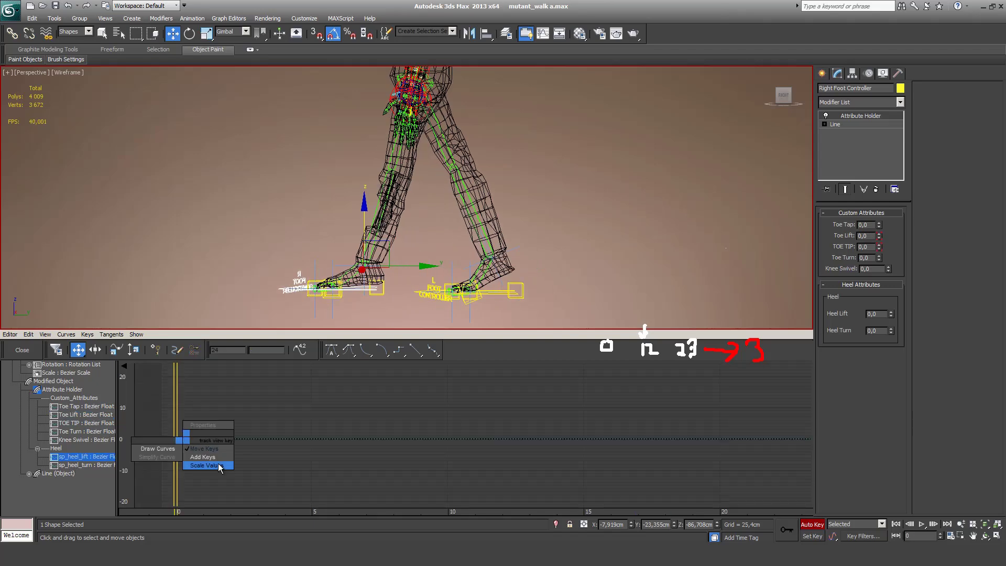
left_click(213, 458)
left_click(176, 439)
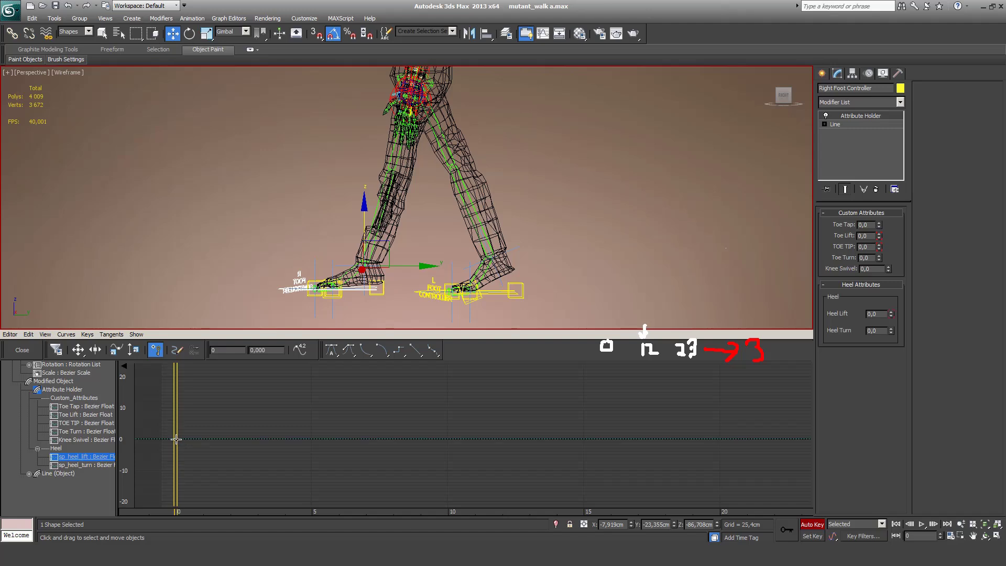
right_click(176, 439)
left_click(237, 439)
left_click_drag(175, 441, 798, 456, "shift")
scroll(686, 454, "down", 2)
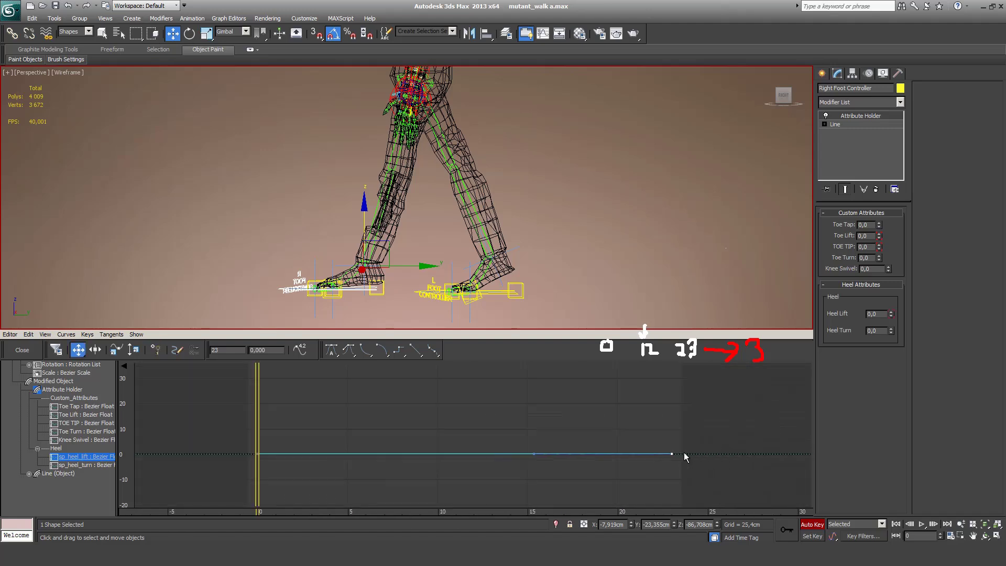
left_click_drag(671, 454, 689, 454)
Step: Copy the right foot's zero Heel Lift key to frames 21 and 4
left_click_drag(272, 437, 634, 427)
left_click(257, 454)
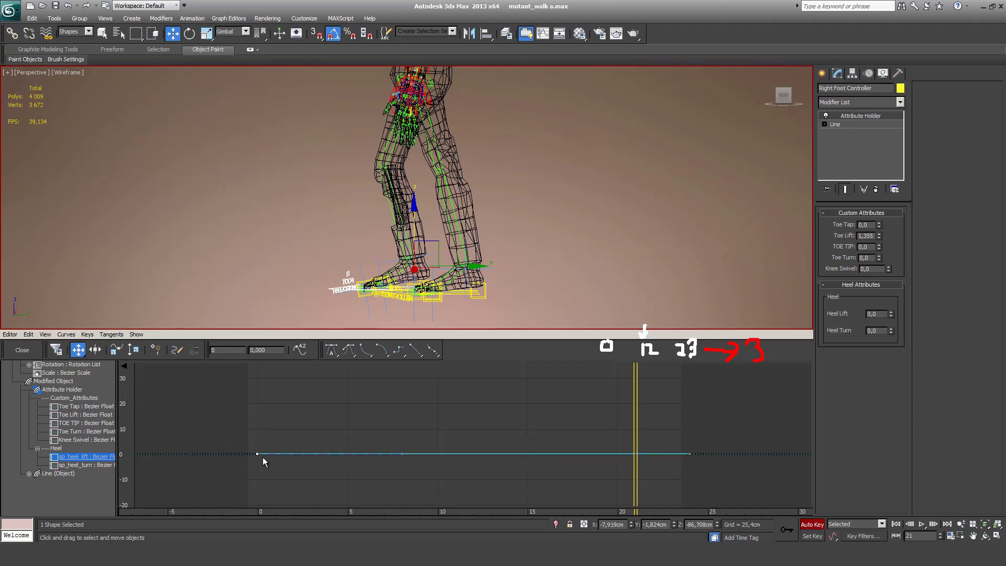
left_click_drag(258, 454, 637, 468, "shift")
left_click_drag(672, 422, 730, 470)
left_click_drag(604, 423, 325, 461)
Step: Raise the right foot's Heel Lift keys at frames 0 and 24 together to 7.844
left_click(258, 454)
left_click_drag(711, 473, 695, 436, "ctrl")
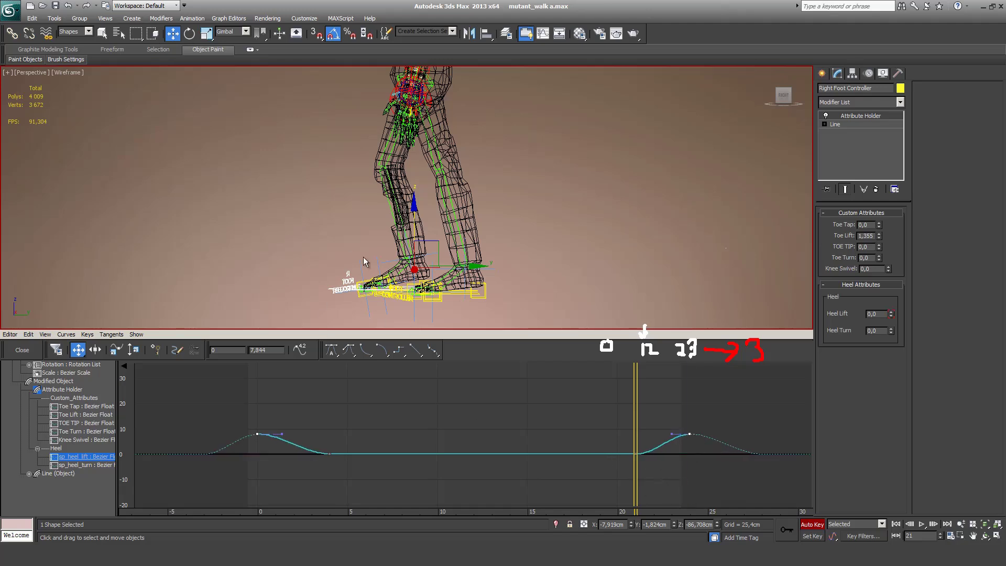
key("/")
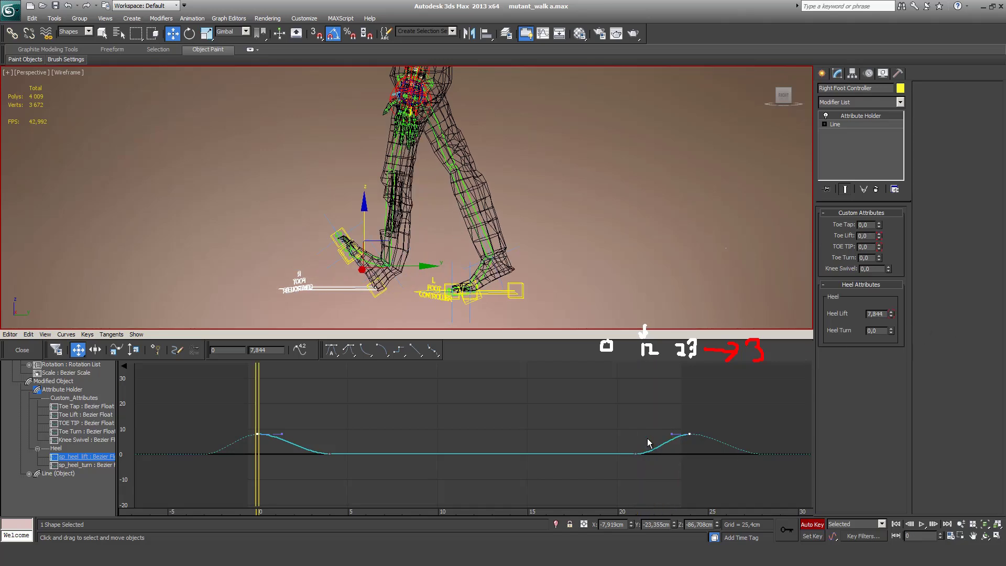
right_click(257, 434)
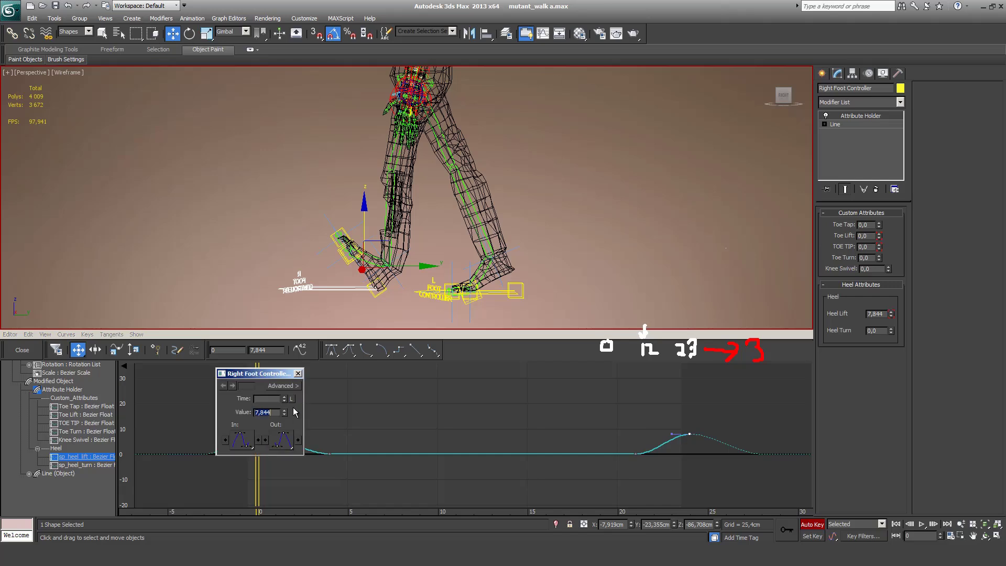
left_click(301, 371)
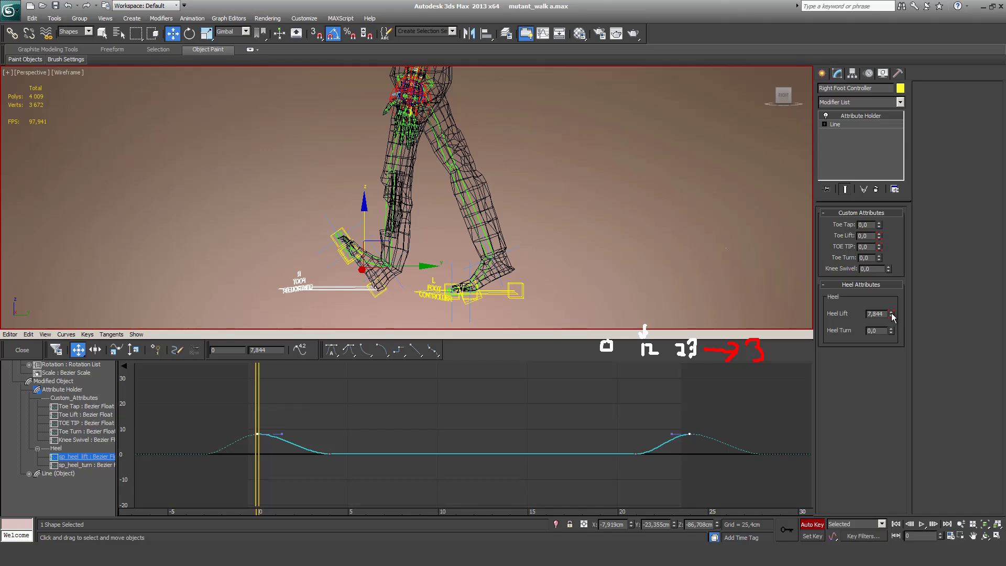
Step: Set the right foot's Heel Lift to 3.194 at frame 0 and match the frame 24 key to that value
left_click_drag(893, 317, 883, 486)
left_click_drag(257, 443, 257, 446)
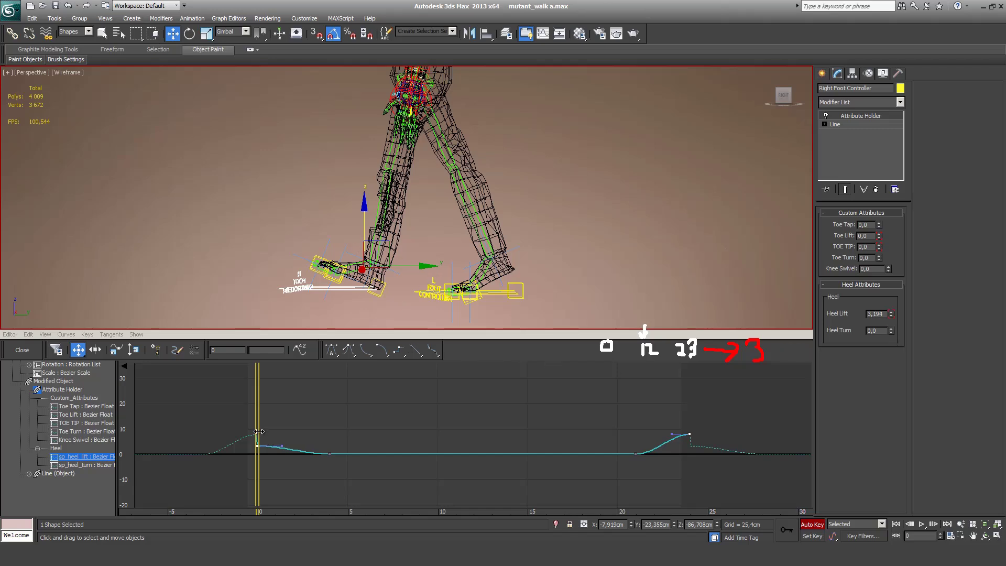
scroll(273, 438, "up", 1)
mouse_move(273, 437)
middle_mouse_down("ctrl+alt")
mouse_move(308, 446)
mouse_move(266, 423)
mouse_move(258, 431)
middle_mouse_up("ctrl+alt")
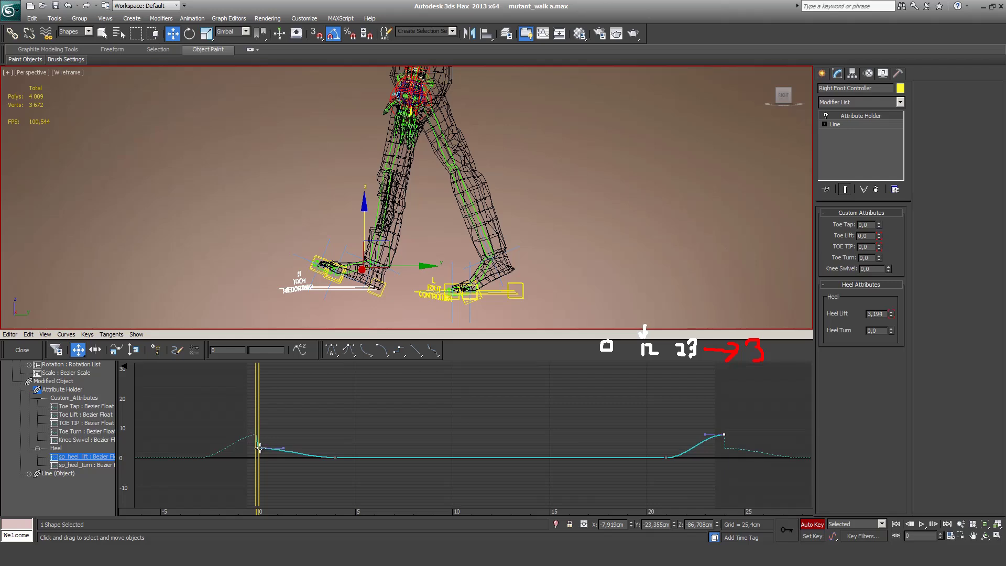
left_click(257, 447)
left_click_drag(267, 452, 726, 468)
key(".")
key("slash")
Step: Display the right foot's Y Position curve alongside Heel Lift and scrub through the cycle to examine the foot's travel
scroll(72, 490, "up", 3)
scroll(72, 490, "up", 1)
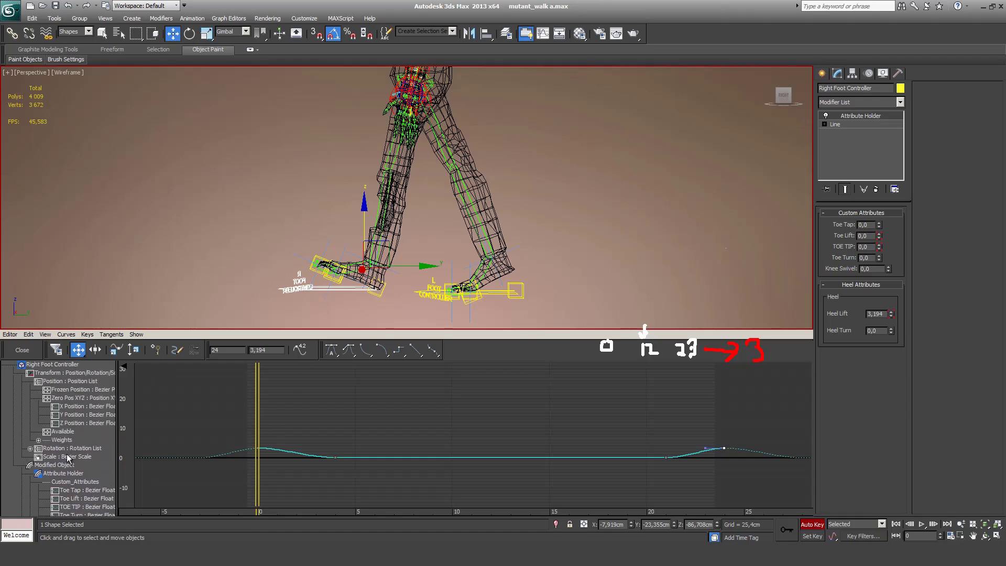
left_click(68, 415)
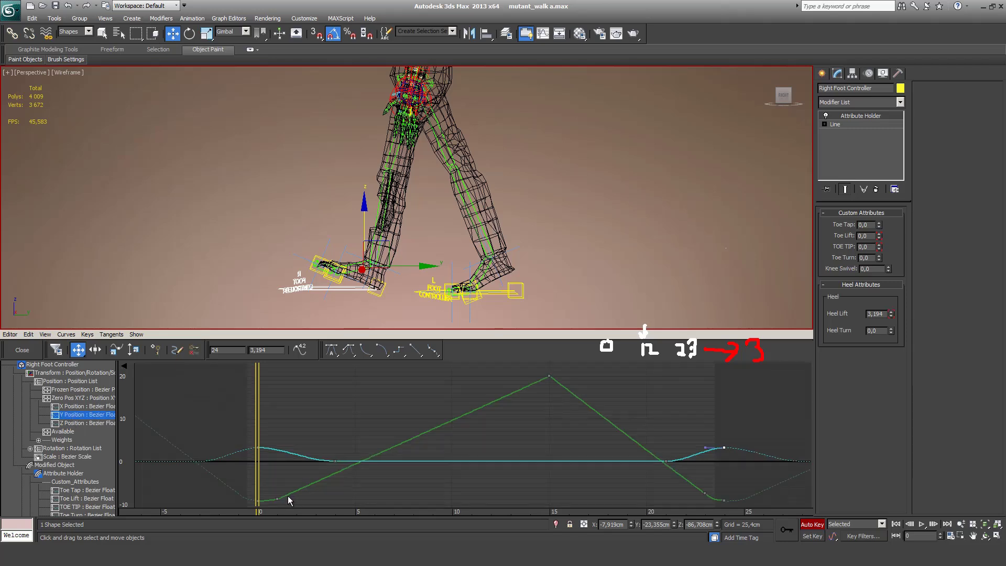
left_click_drag(262, 507, 296, 493)
left_click_drag(394, 445, 504, 354)
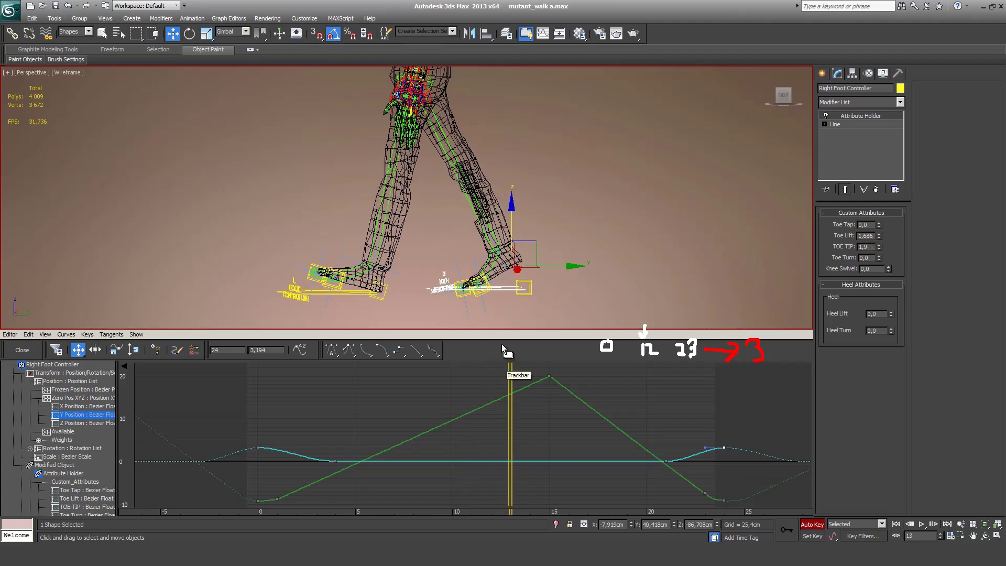
left_click(553, 385)
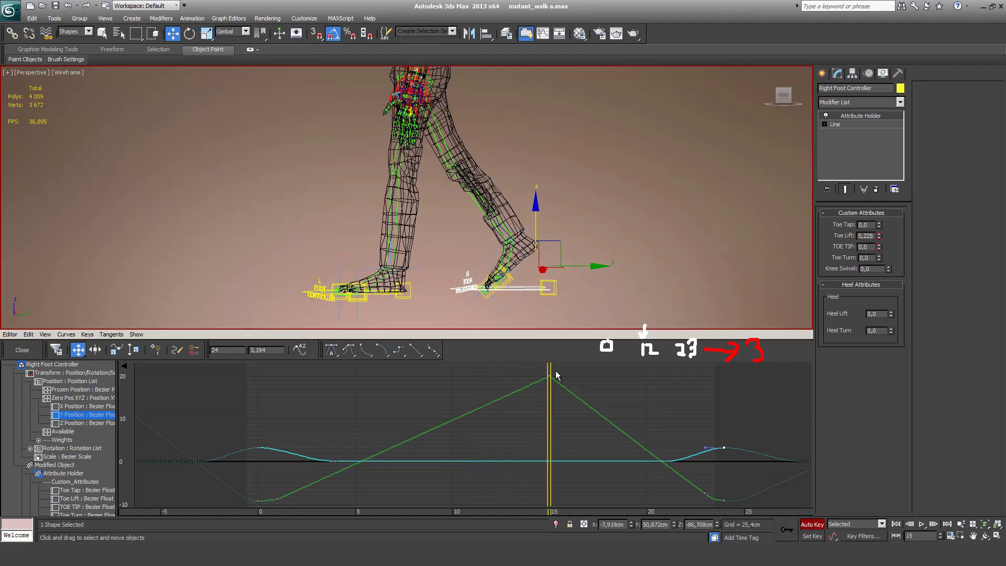
left_click(565, 391)
left_click_drag(550, 373, 709, 502)
key("Home")
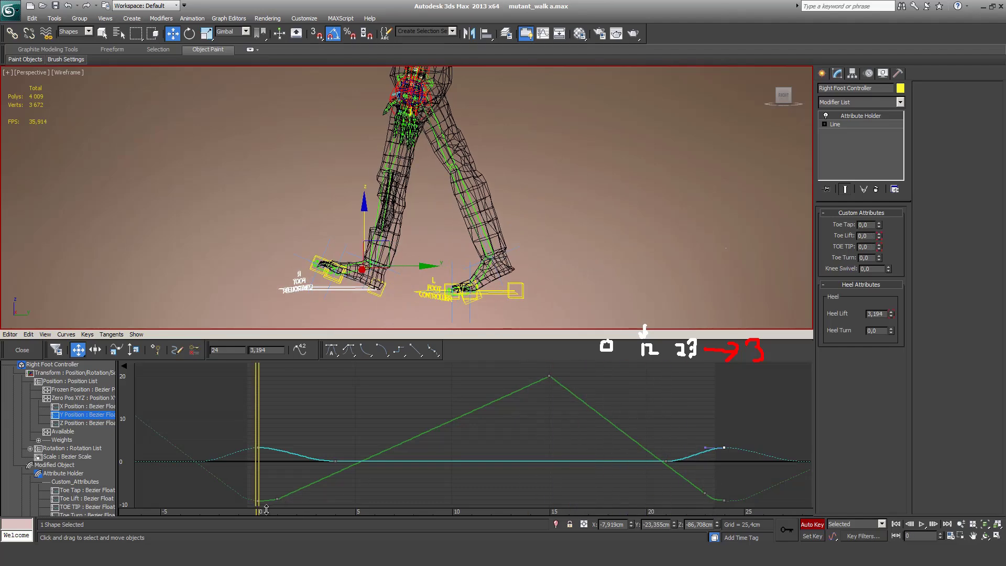
Step: Step forward and back through the frames from 0 to about 16 to examine the right foot's movement around its rearmost position
key("period")
key("period")
key("period")
key("period")
key("period")
key("period")
key("period")
key("period")
key("period")
key("period")
key("period")
key("period")
key("period")
key("period")
key("period")
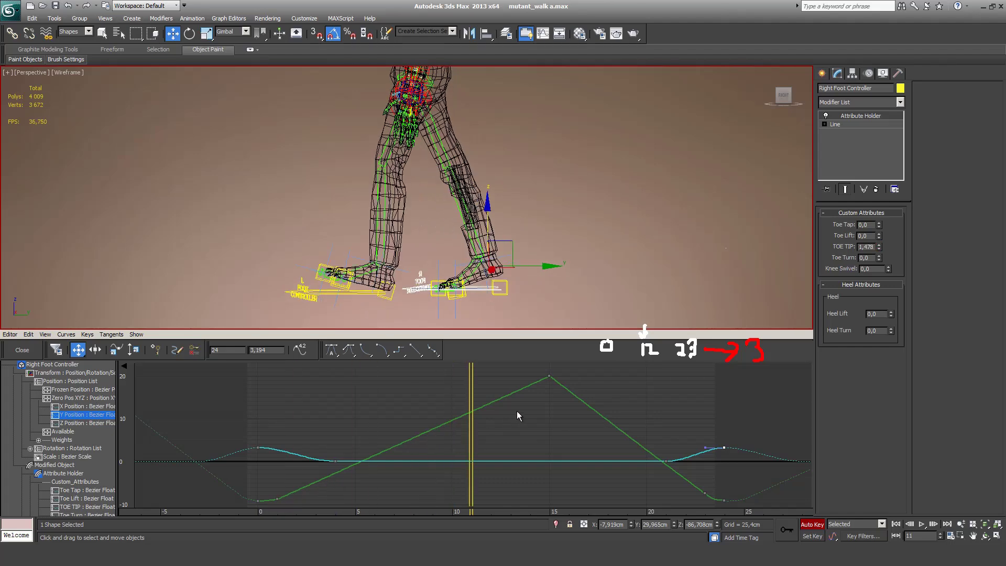
key("period")
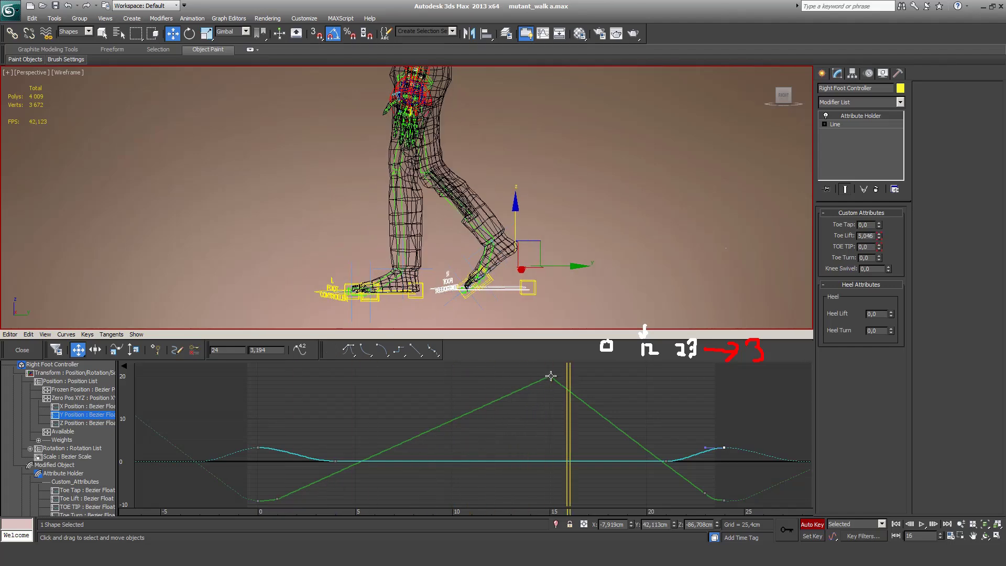
key("period")
key("comma")
key("comma")
key("comma")
key("comma")
key("comma")
key("comma")
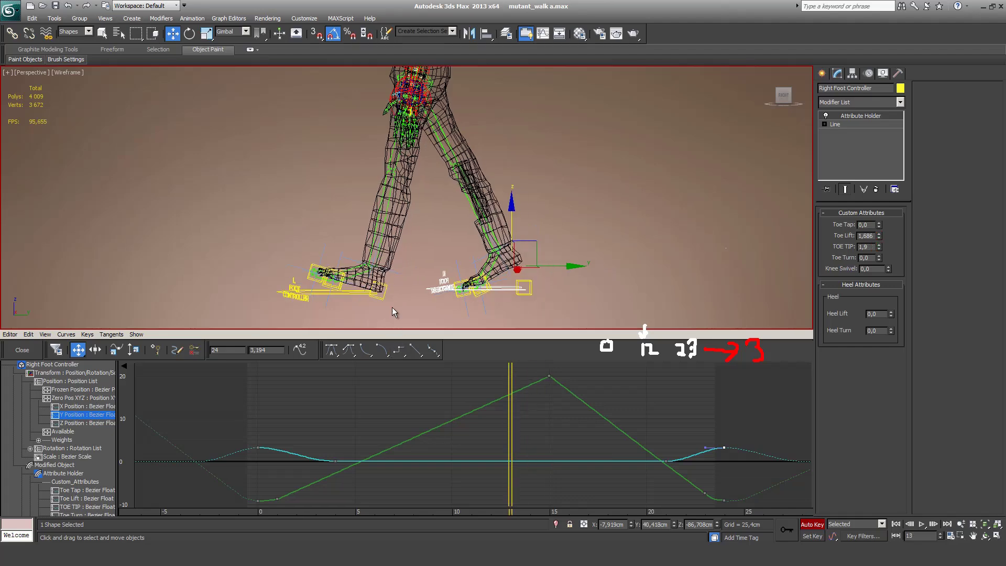
left_click_drag(471, 394, 248, 392)
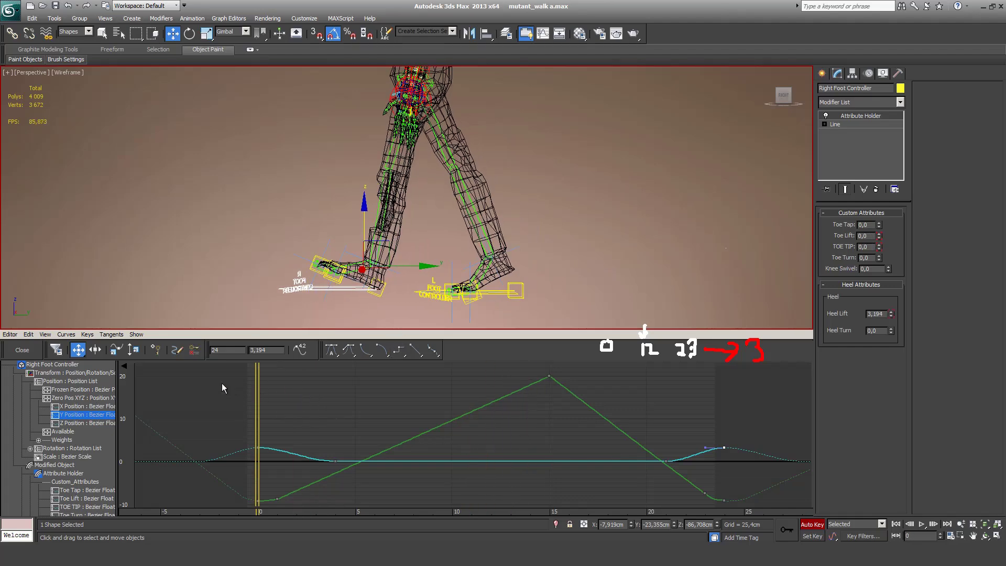
Step: Step frame by frame through the walk cycle from frame 23 over the loop point to frame 17 to examine both feet's contact and lift
key("comma")
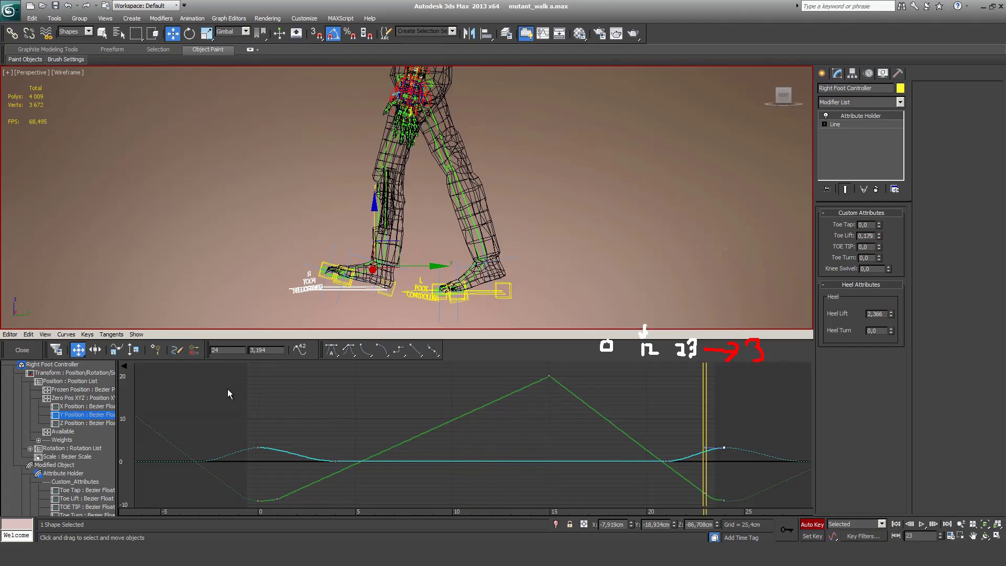
key("period")
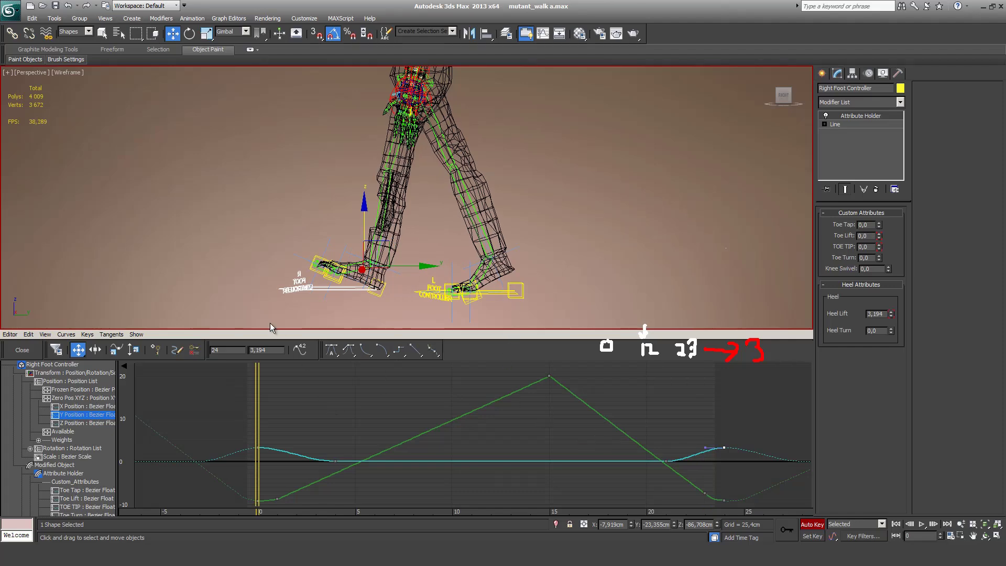
key("period")
key("period")
key("period")
key("period")
key("period")
key("period")
key("period")
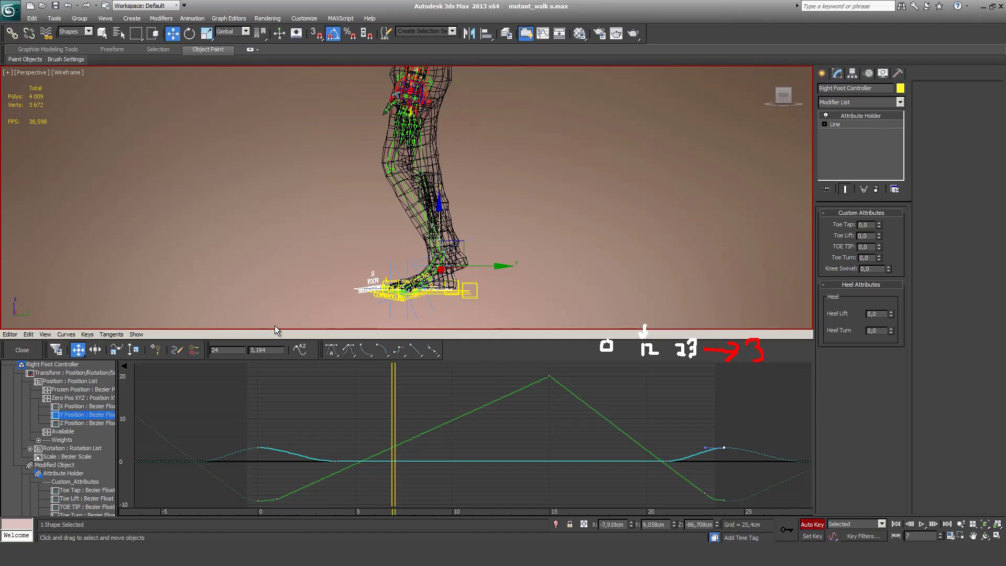
key("period")
key("period")
key("period")
key("period")
key("period")
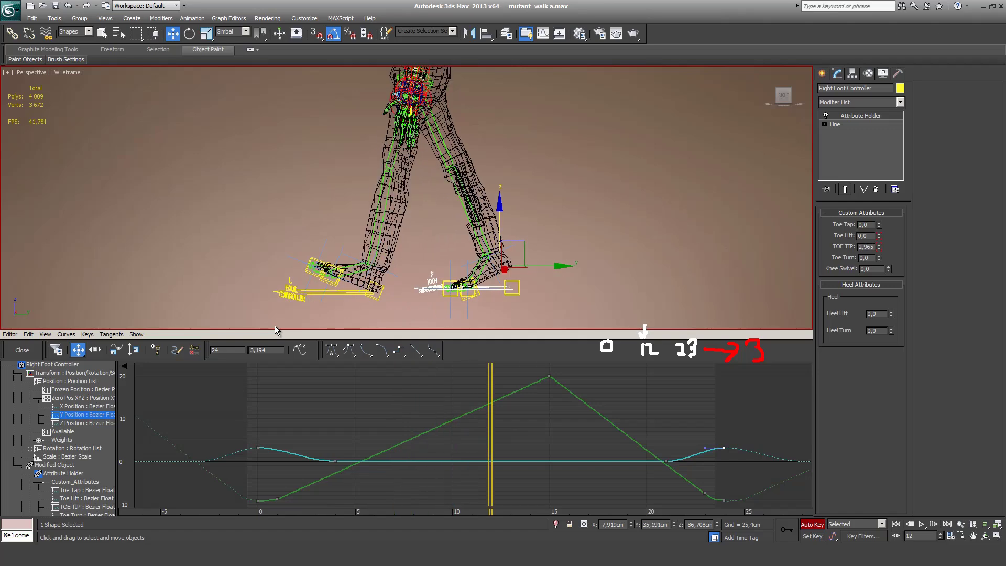
key("period")
key("period")
key("period")
key("period")
key("period")
key("period")
key("period")
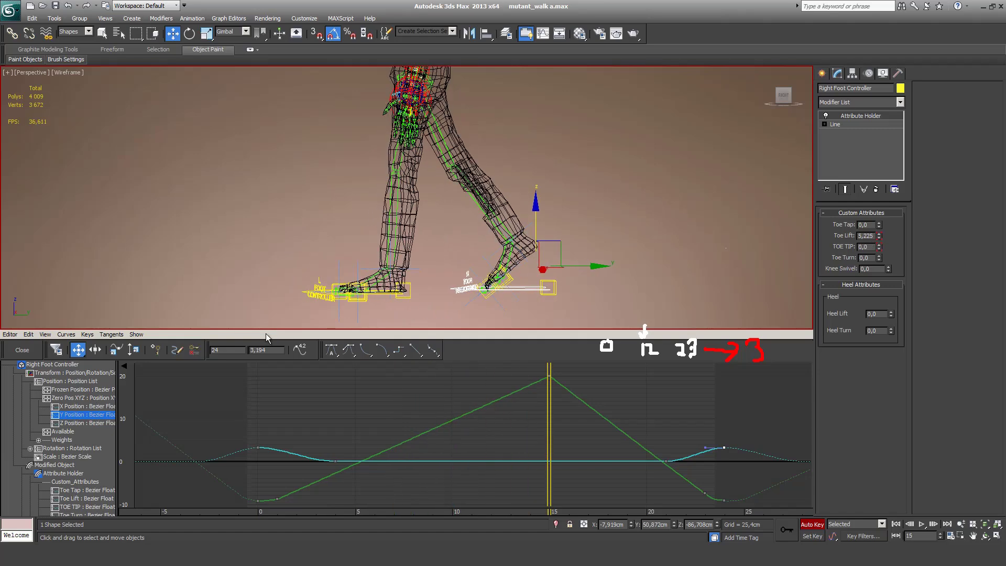
key("period")
key("period")
key("period")
key("period")
key("period")
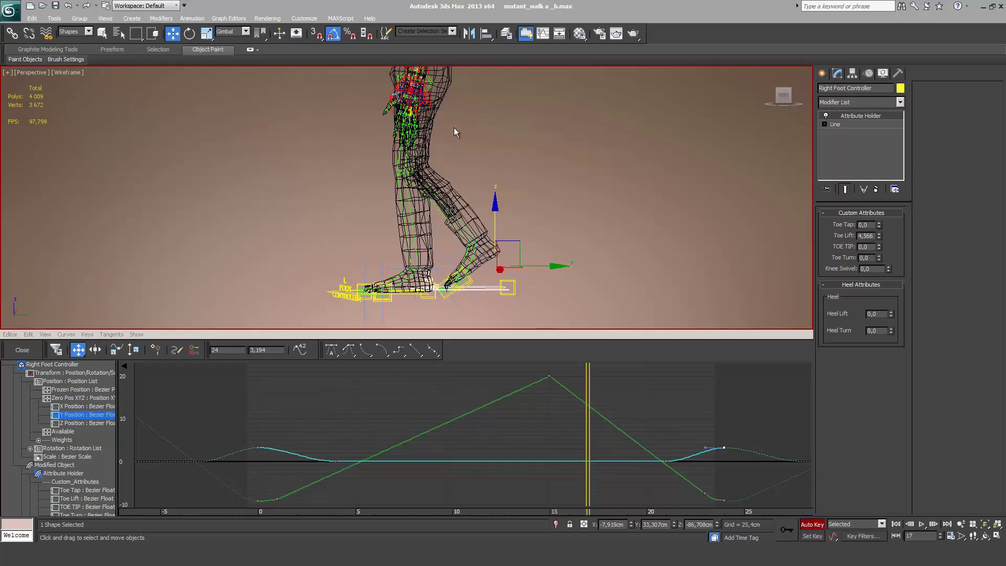
Step: Select the Pelvis_WAVE controller and rotate it 15 degrees about Y at frame 0
middle_click_drag(454, 127, 420, 147, "alt")
left_click(421, 146)
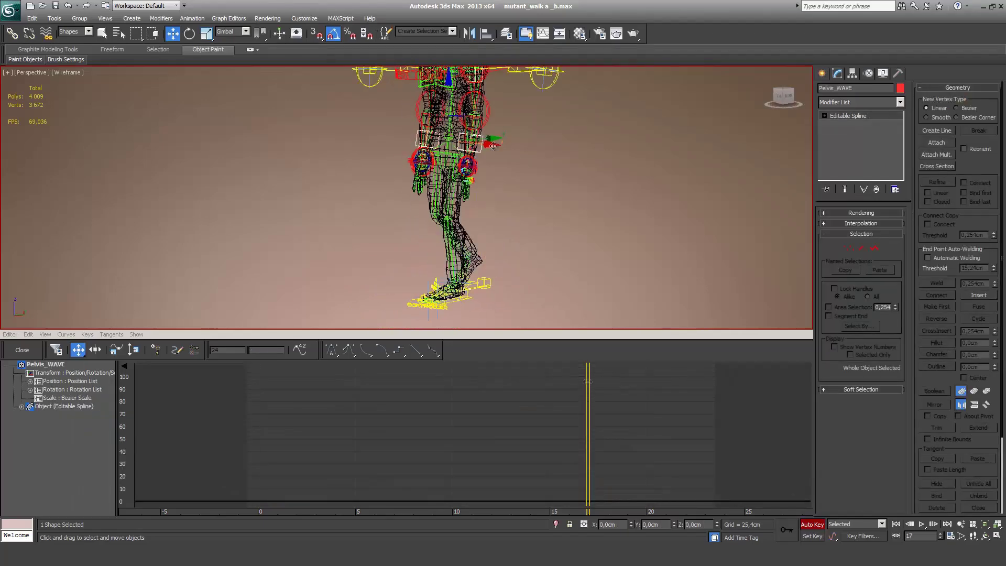
key("comma")
left_click_drag(568, 415, 464, 381)
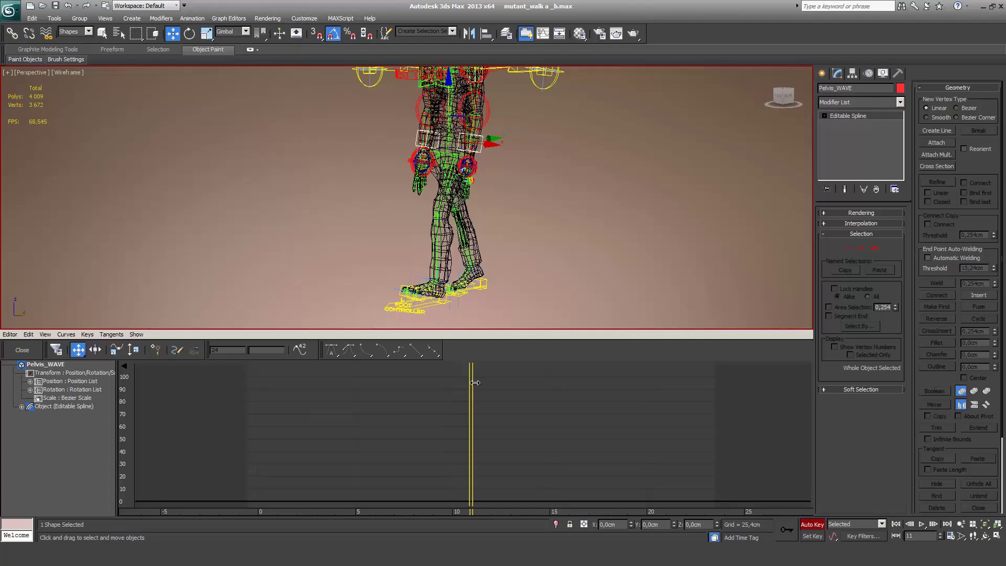
left_click_drag(475, 383, 219, 394)
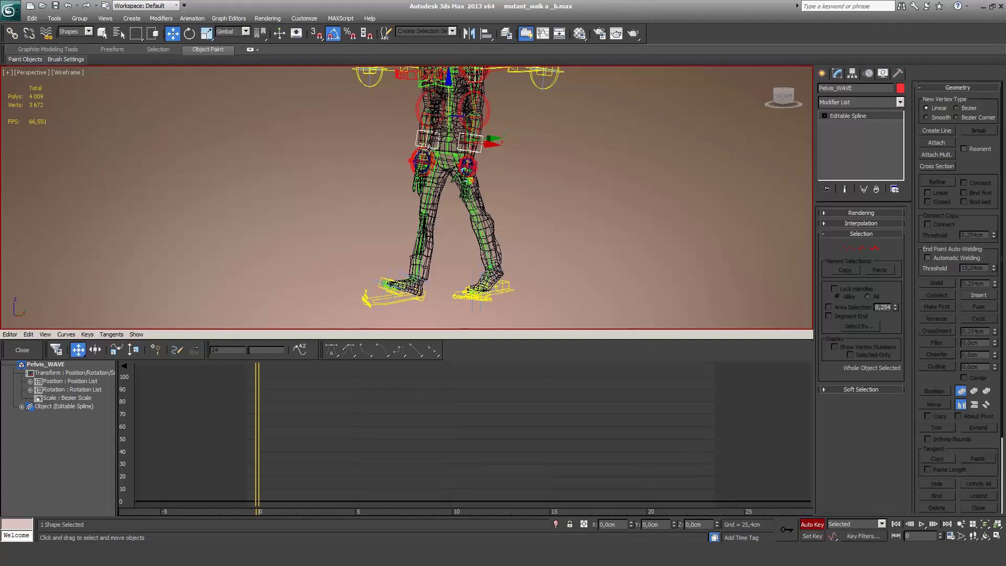
key("e")
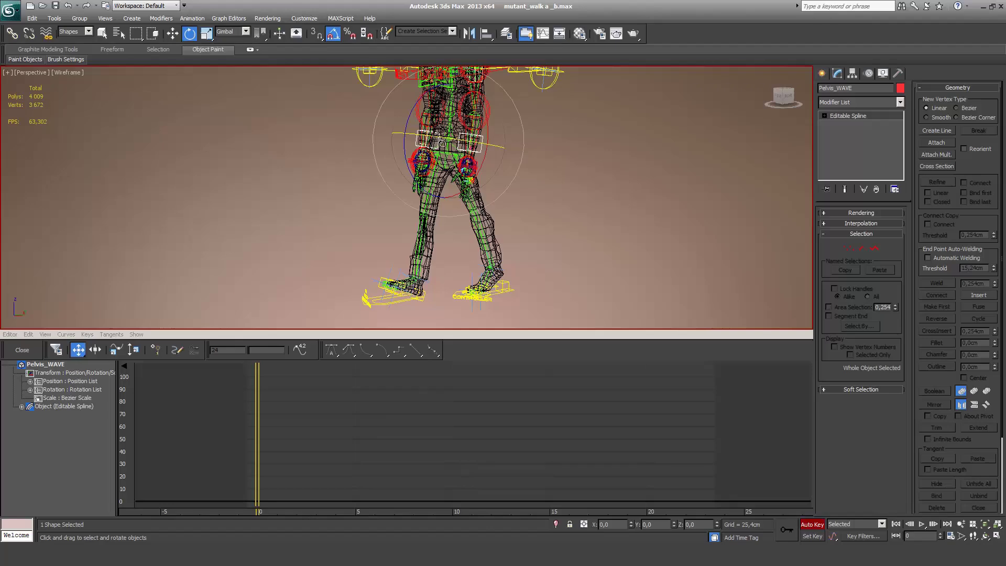
left_click_drag(443, 140, 461, 154)
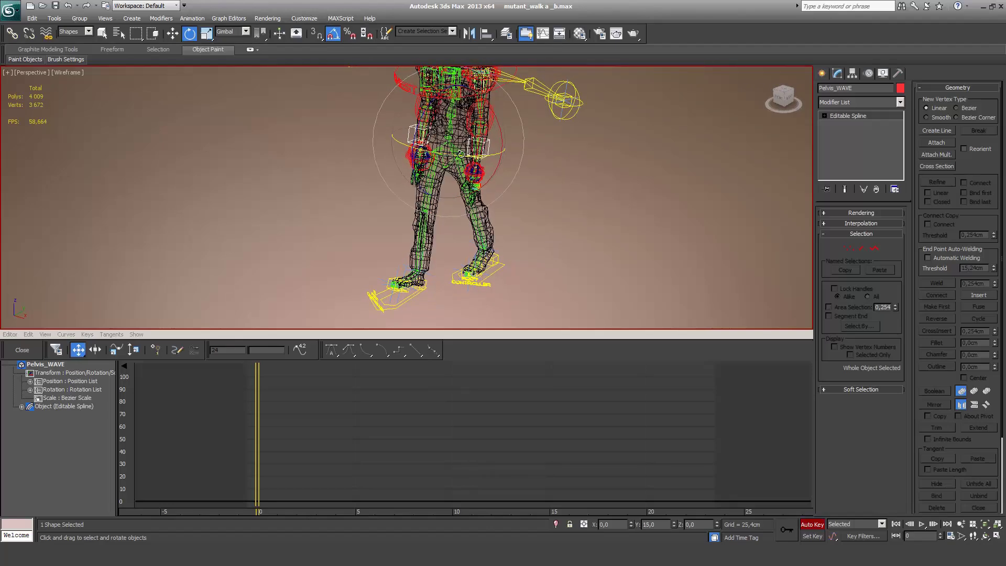
Step: Display the Y Rotation curve of Pelvis_WAVE's Zero Euler XYZ controller in the curve editor
left_click(30, 389)
left_click(58, 406)
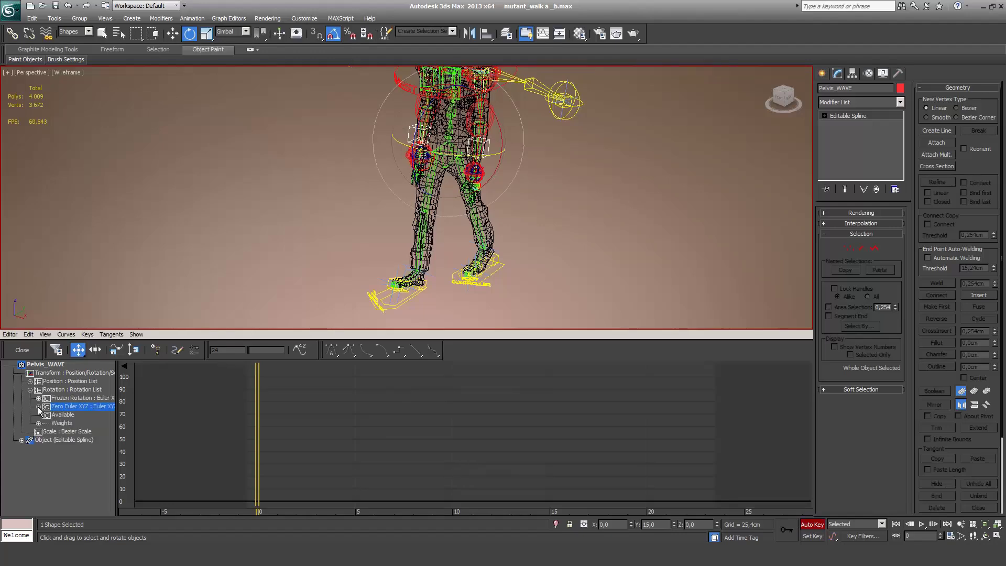
left_click(39, 406)
left_click(79, 423)
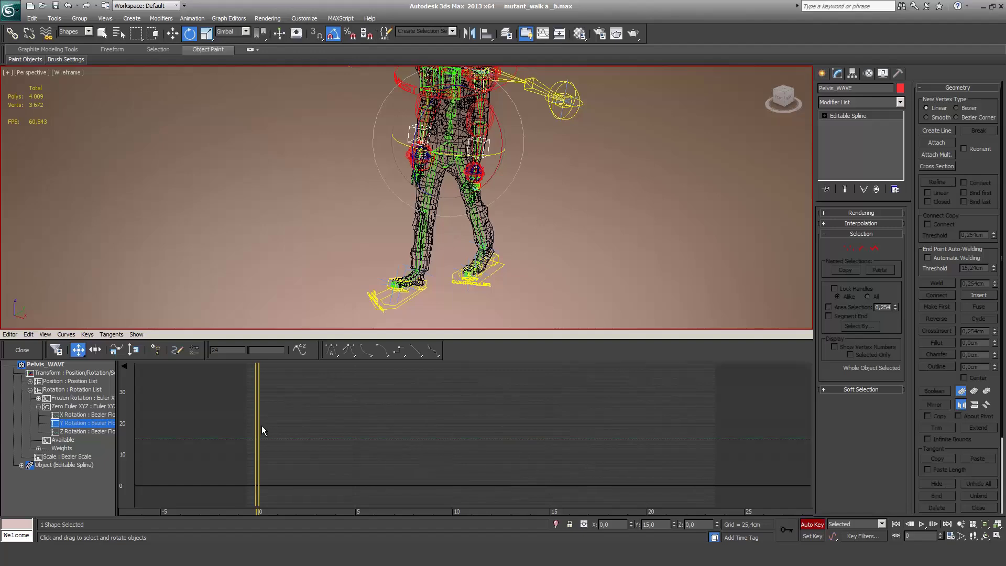
Step: Key the pelvis's Y rotation at -15 degrees on frame 12, copy the frame 0 key to frame 24, and play back
left_click_drag(263, 426, 493, 424)
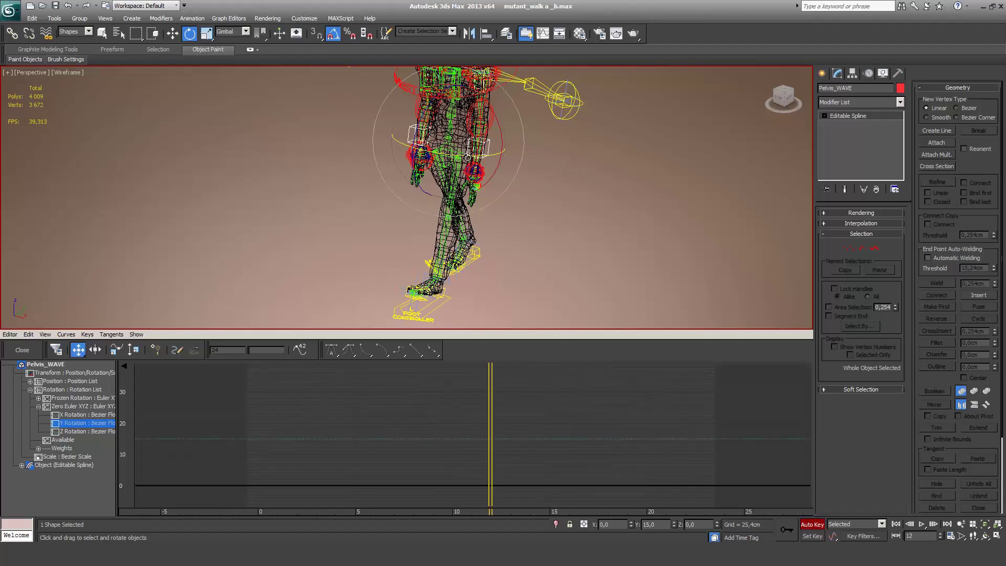
left_click_drag(468, 157, 457, 153)
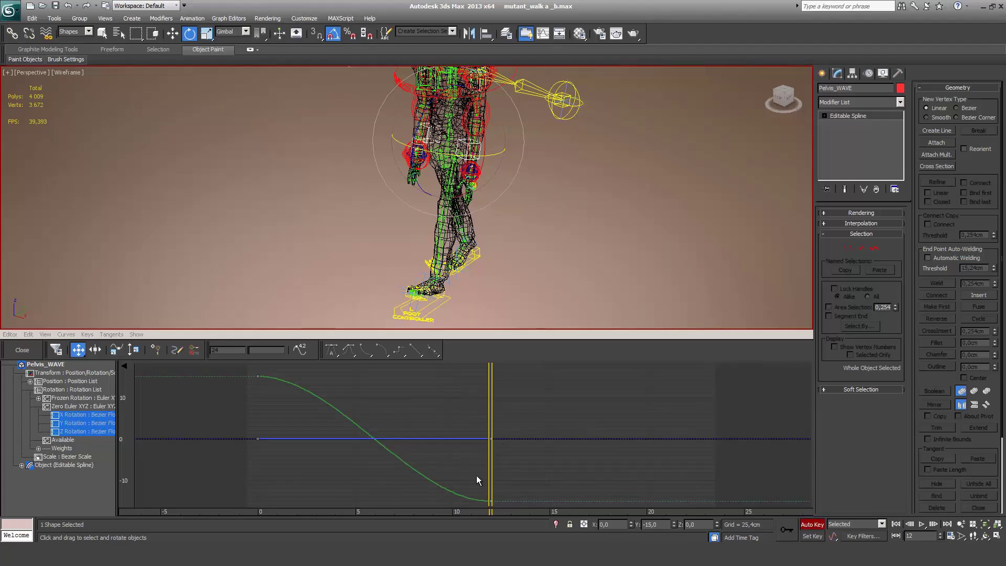
mouse_move(249, 370)
left_mouse_down()
mouse_move(285, 400)
mouse_move(718, 404)
left_mouse_up()
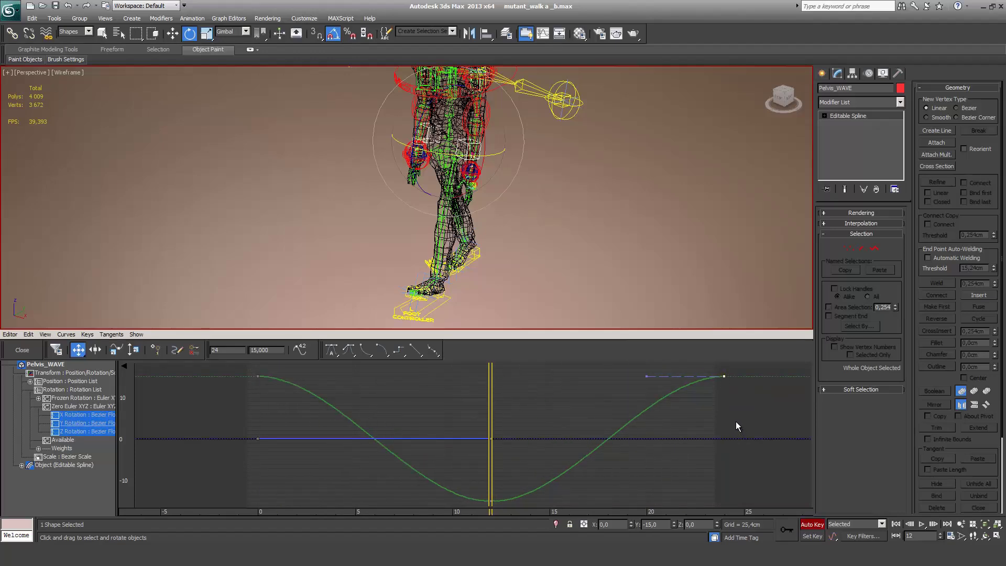
key("slash")
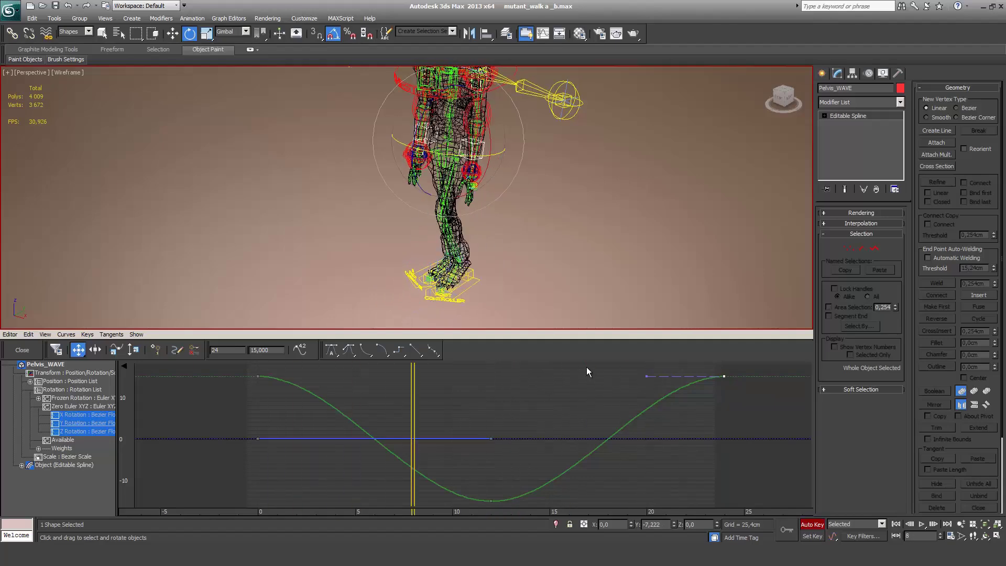
left_click(550, 389)
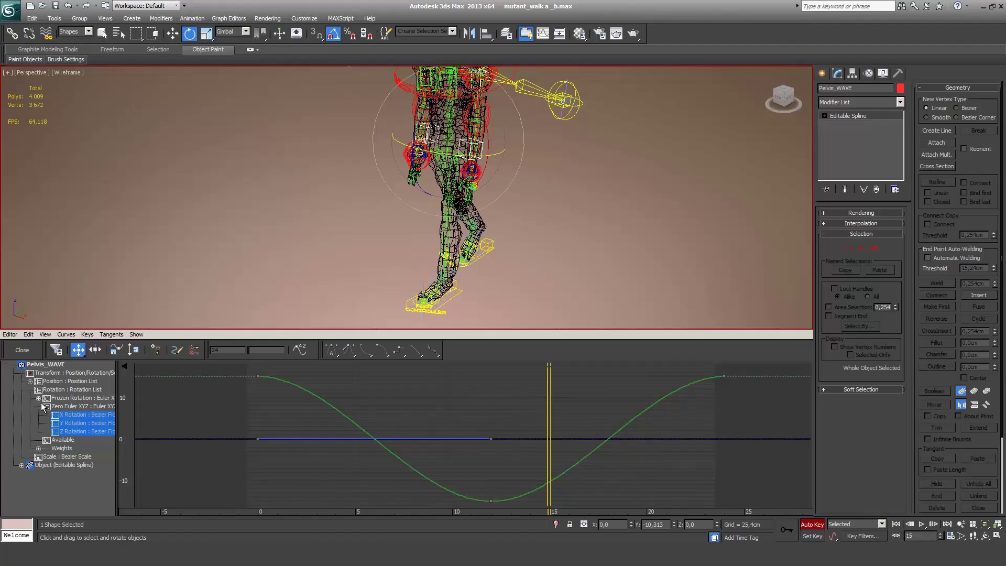
Step: Apply a repeating out-of-range type to the pelvis controller's X, Y and Z position and rotation tracks
left_click(30, 382)
left_click(39, 399)
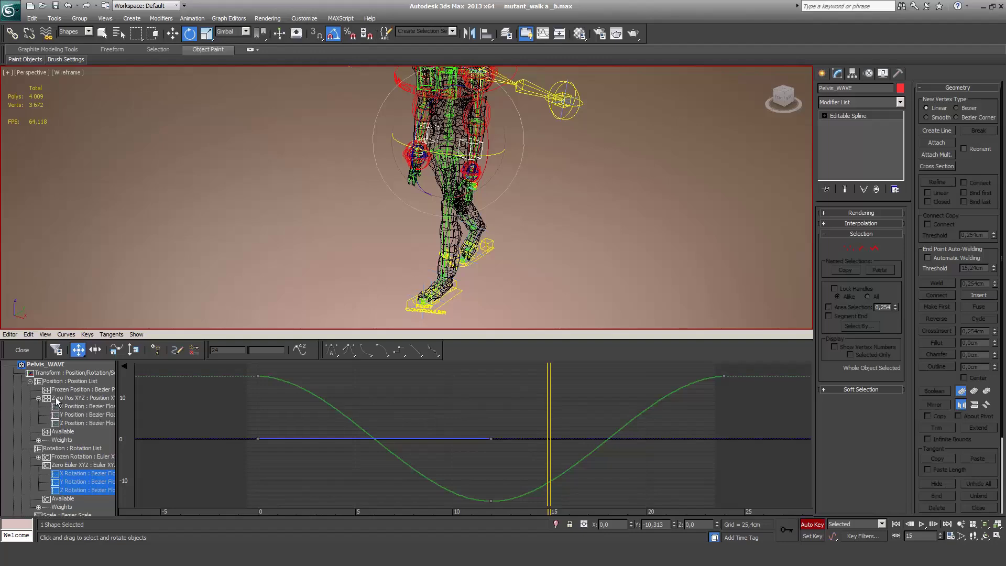
left_click(64, 407, "ctrl")
left_click(63, 423, "ctrl")
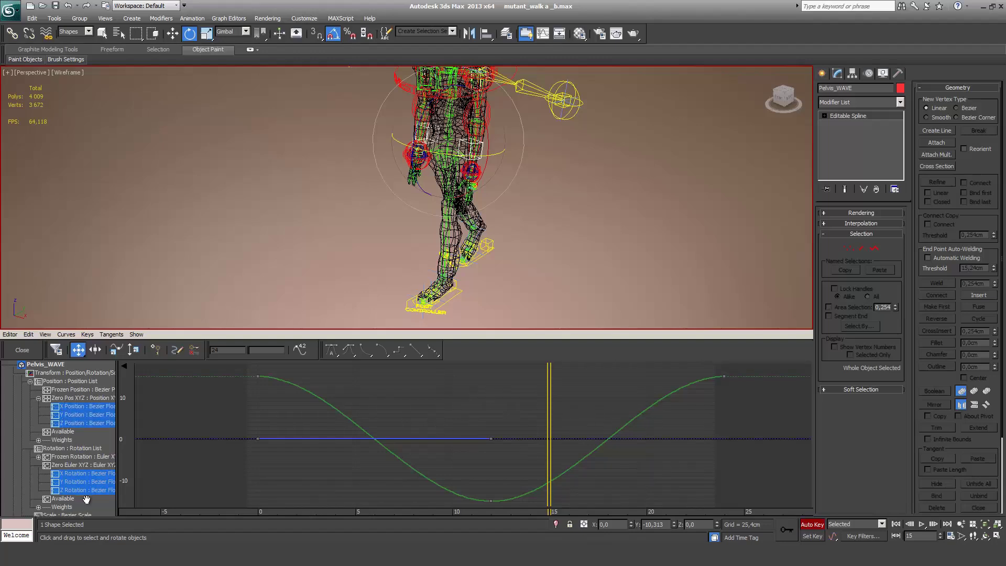
left_click(28, 334)
mouse_move(77, 381)
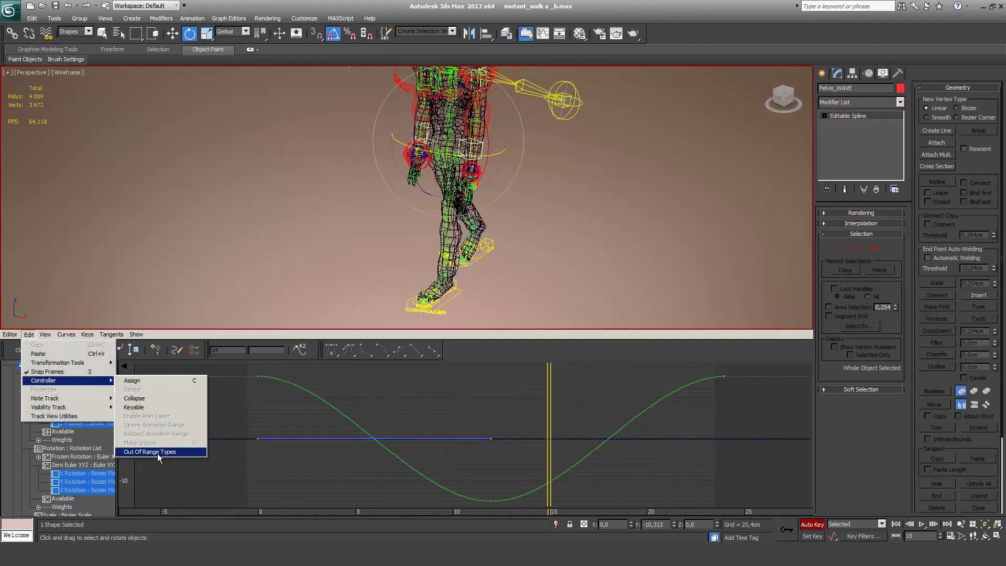
left_click(164, 452)
left_click(77, 385)
left_click(167, 363)
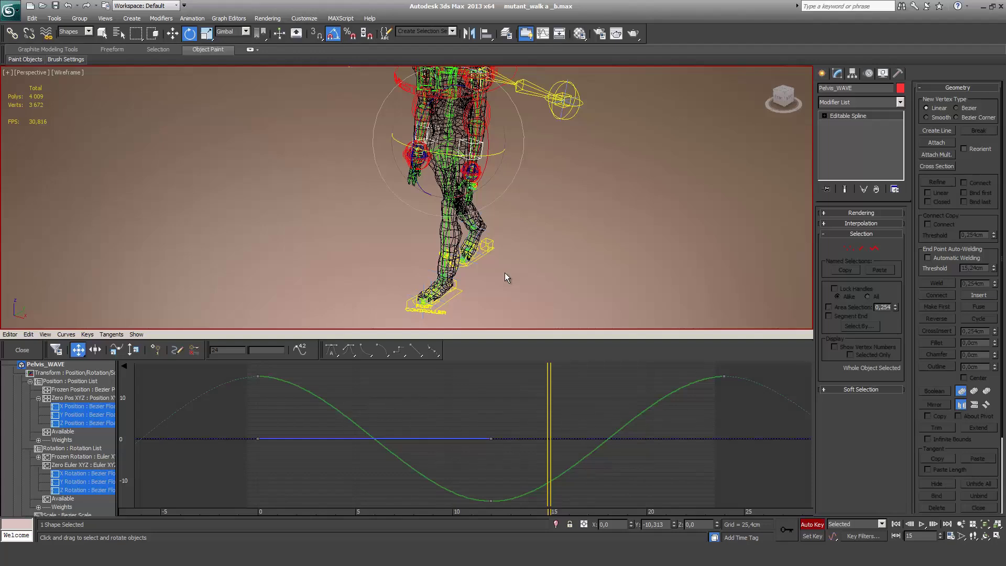
Step: Offset the pelvis's Y rotation keys two frames later, to frames 2, 14 and 26, and play back the walk
left_click(493, 502)
left_click_drag(490, 502, 549, 501)
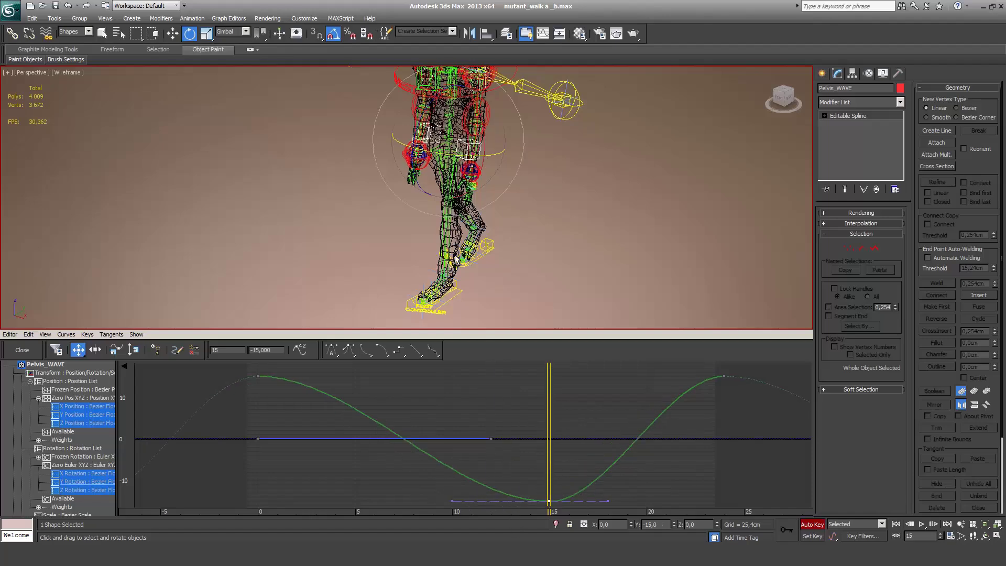
key("slash")
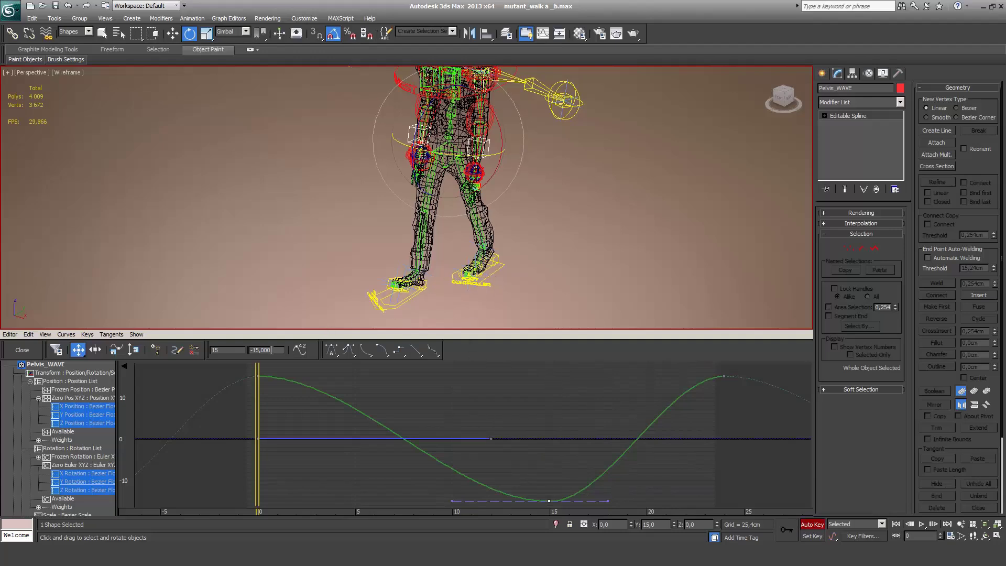
left_click_drag(244, 370, 731, 379)
left_click(549, 501)
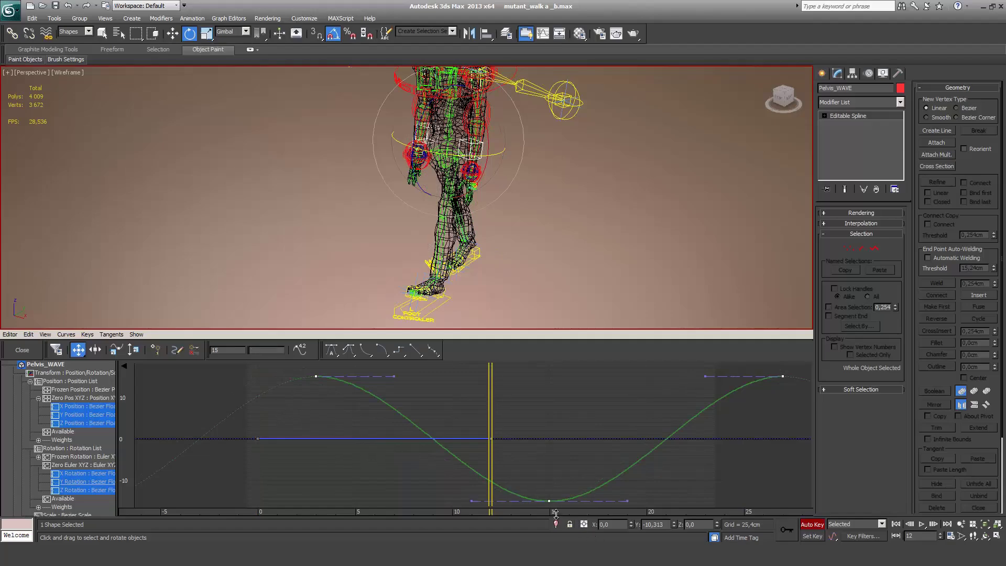
left_click_drag(549, 501, 530, 500)
key("/")
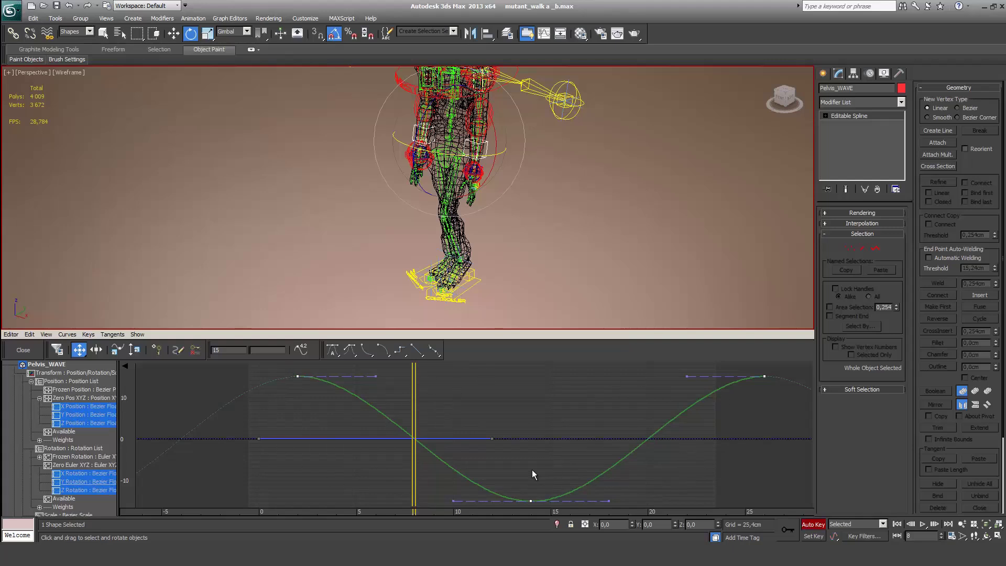
Step: Try raising the pelvis's frame 14 Y rotation key to about 0.1 and compare the hip motion in playback
left_click_drag(518, 486, 529, 439)
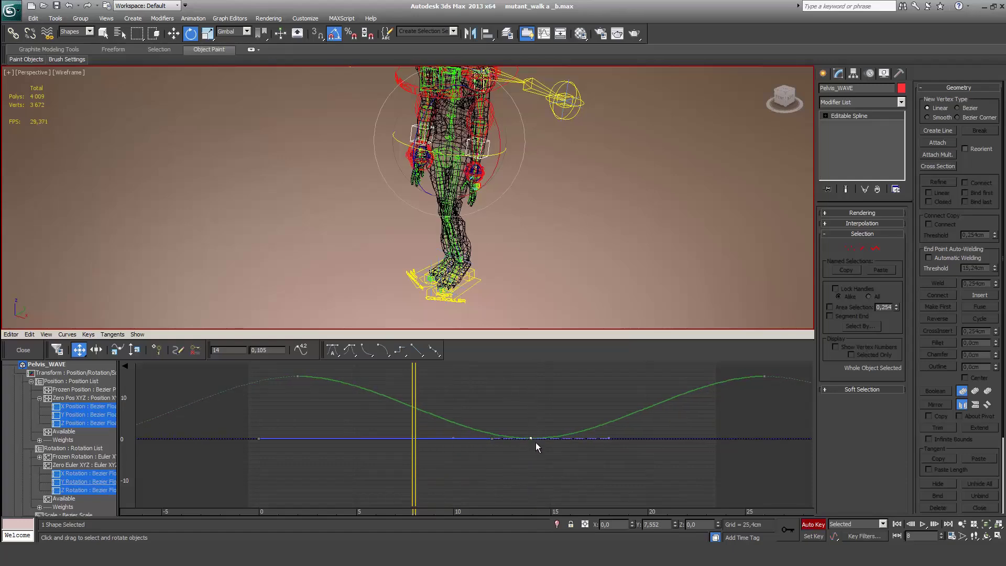
key("slash")
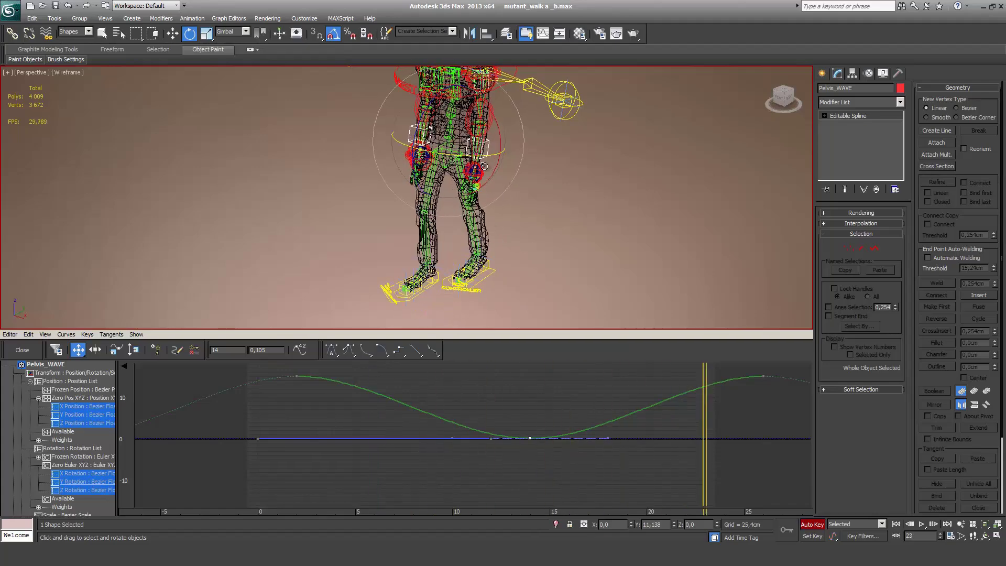
key("slash")
key("comma")
key("comma")
key("comma")
key("comma")
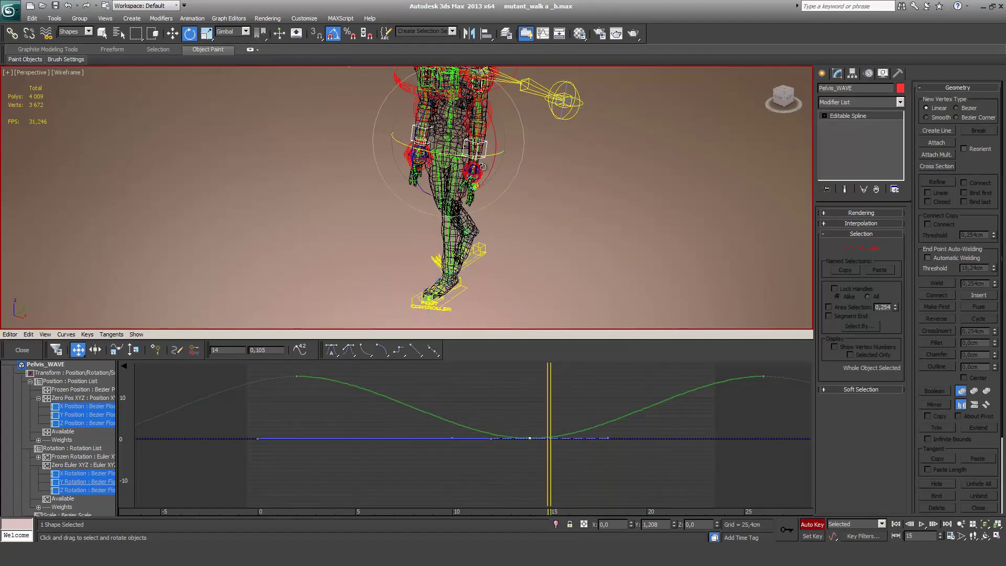
key("slash")
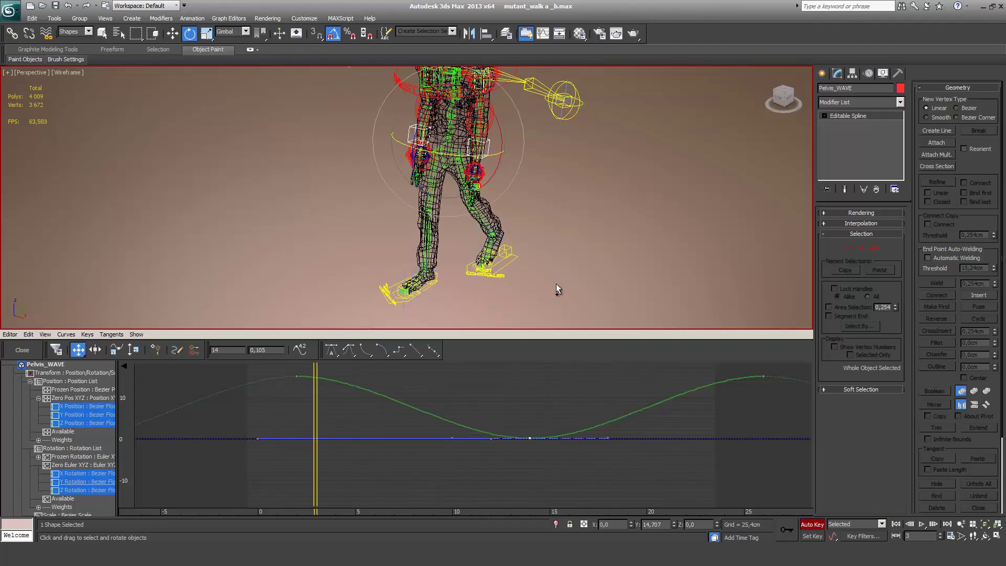
left_click_drag(530, 438, 529, 452)
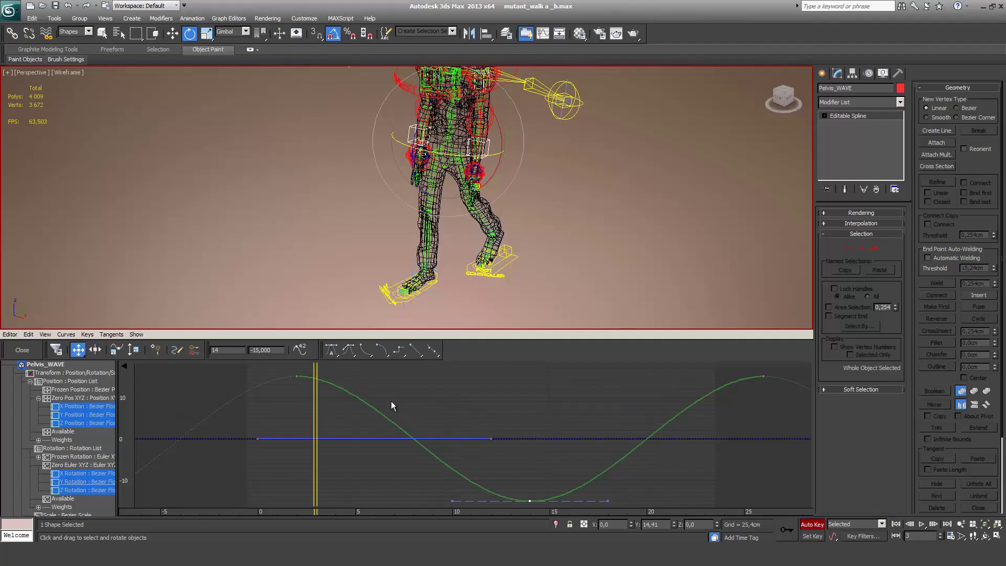
Step: Play back the walk and inspect it from the Left view with the character framed
key("slash")
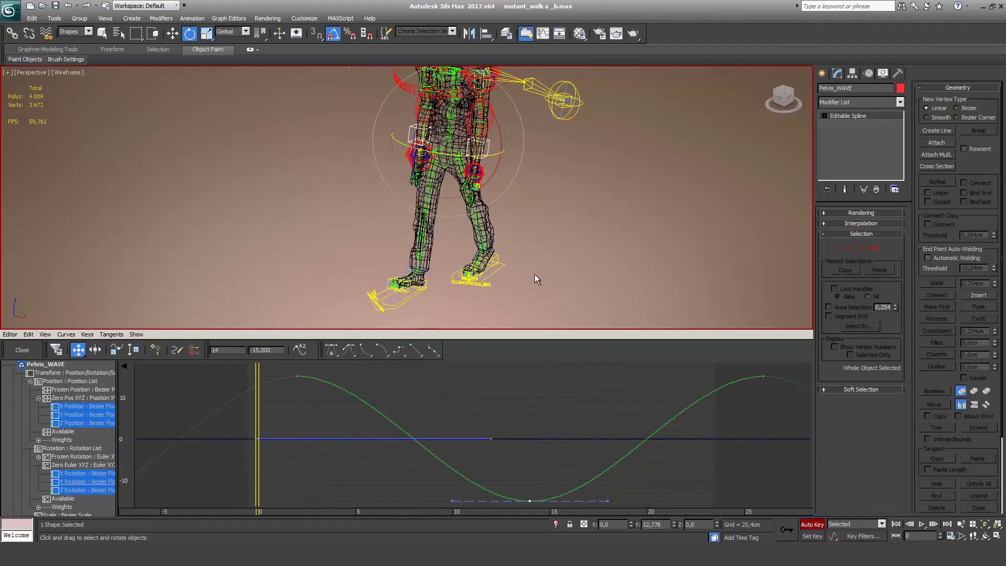
key("l")
key("z")
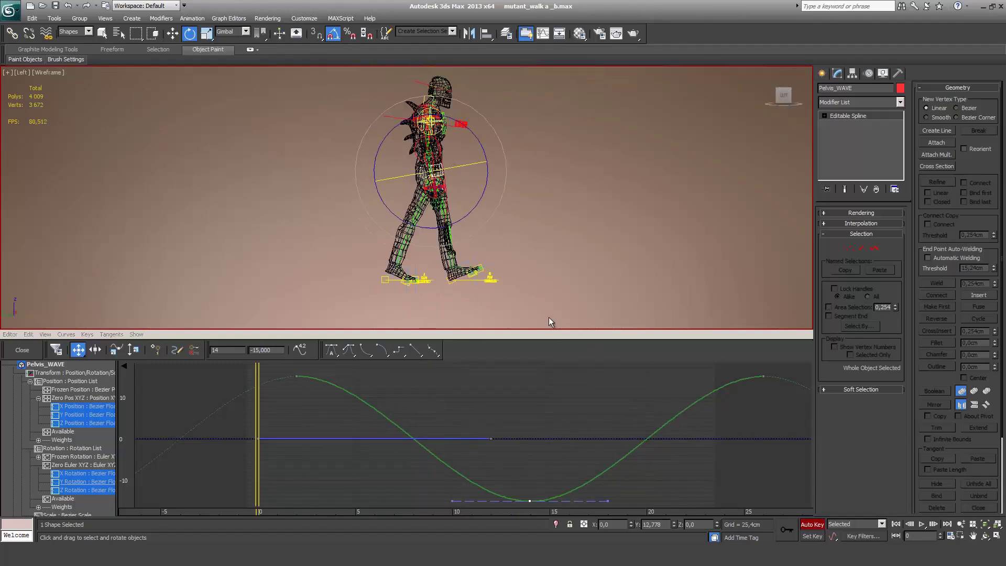
key("period")
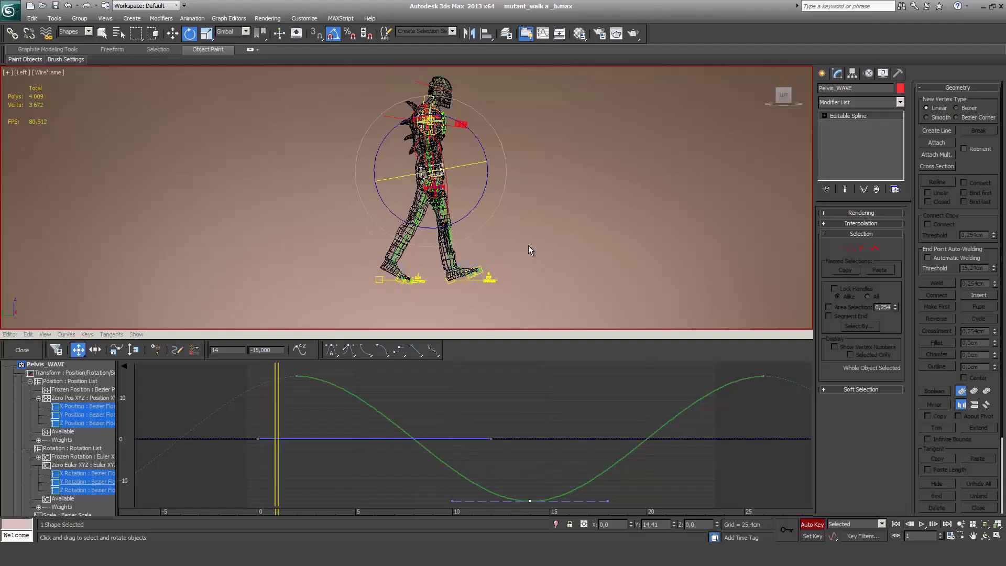
key("slash")
key("slash")
Step: Select the left foot controller and examine the foot's roll frame by frame from frame 0 to 4
left_click(381, 280)
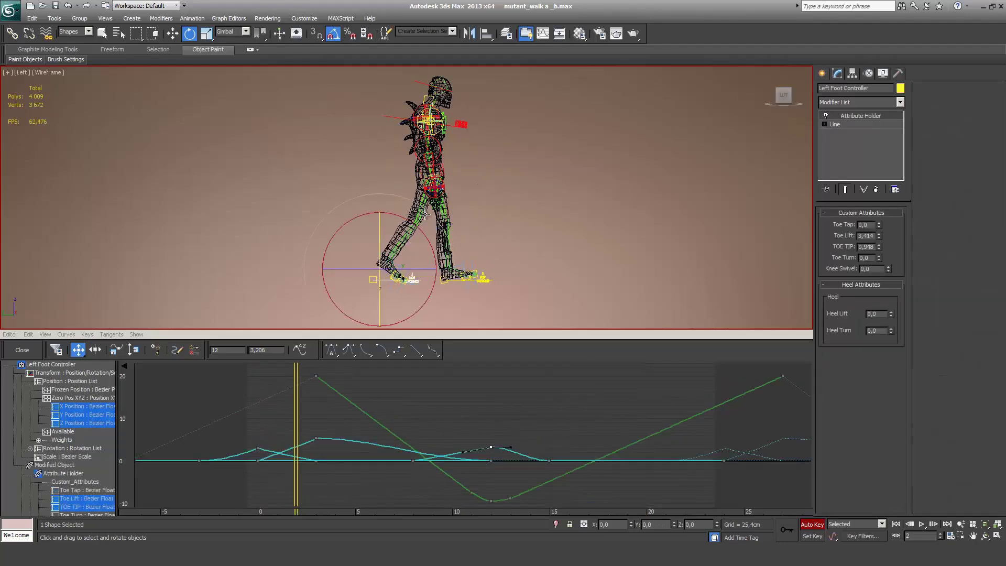
key("Home")
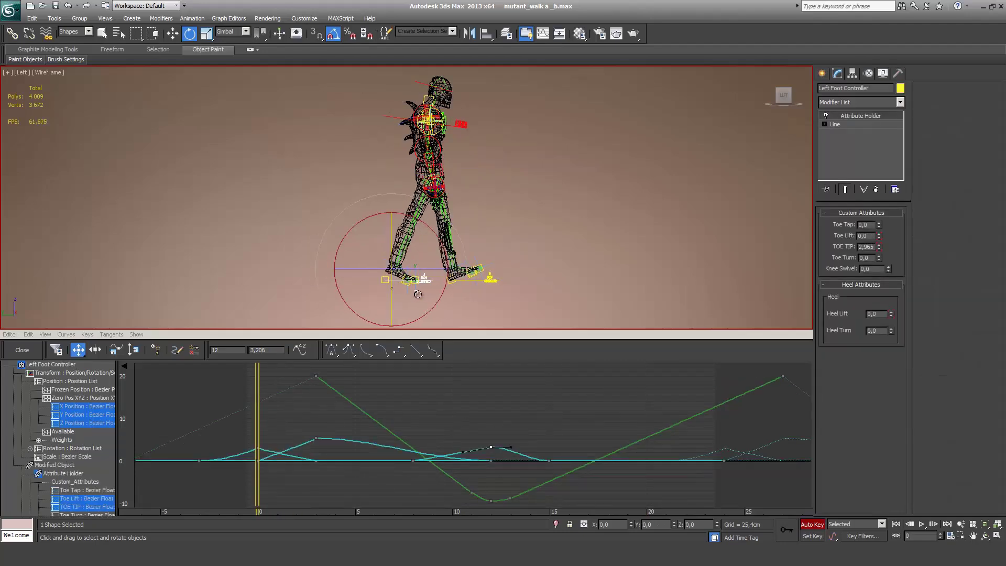
key("period")
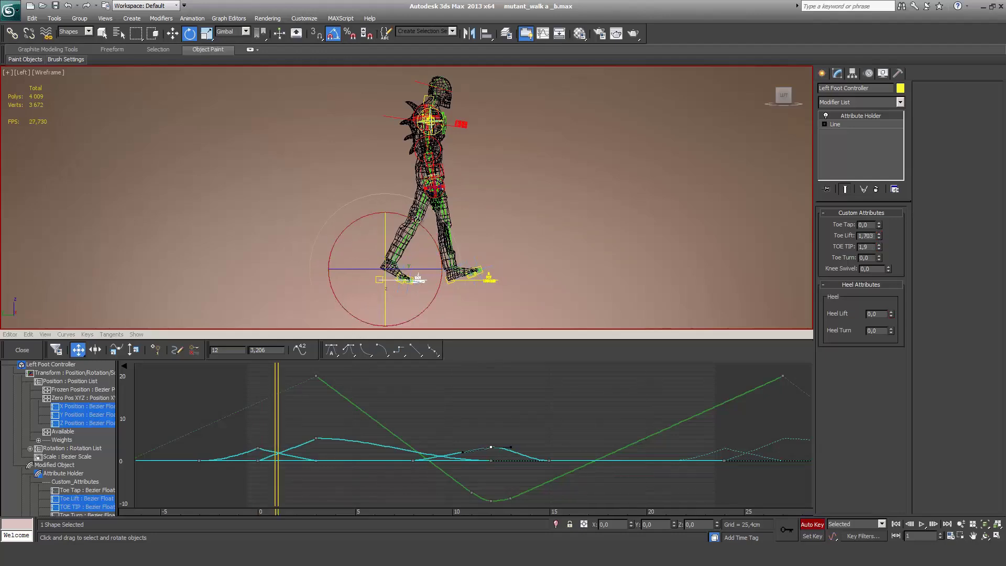
key("period")
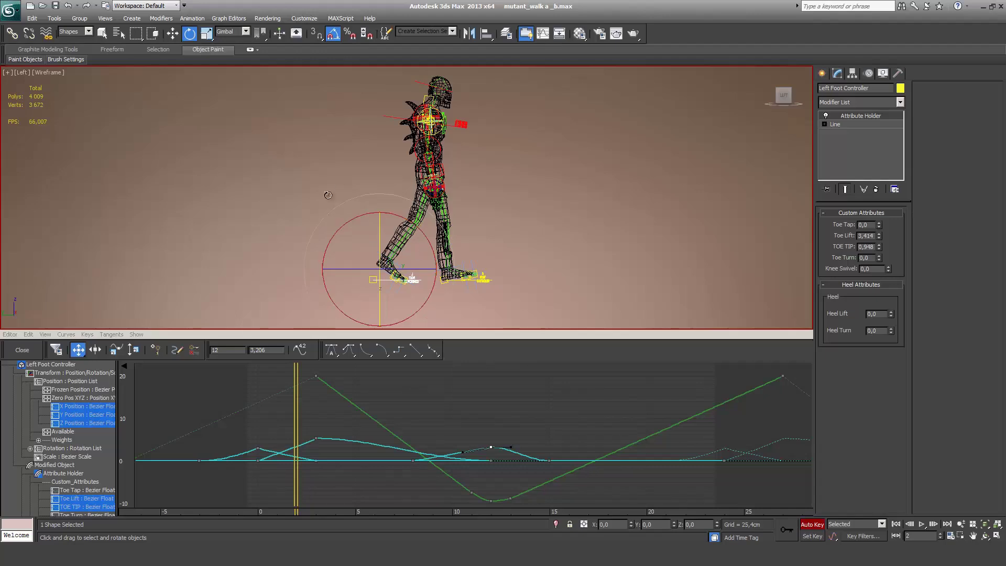
key("period")
key("period")
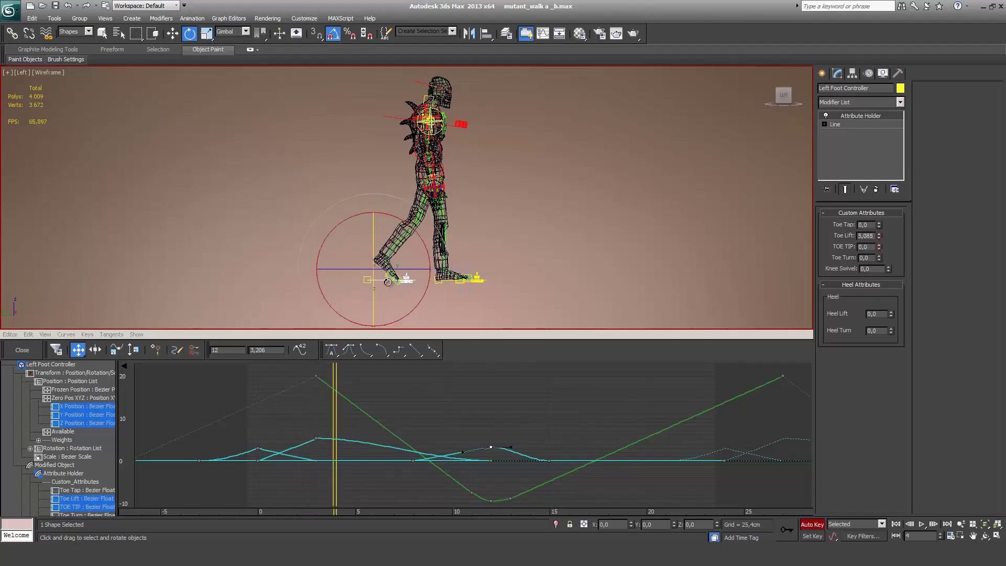
key("comma")
key("comma")
key("comma")
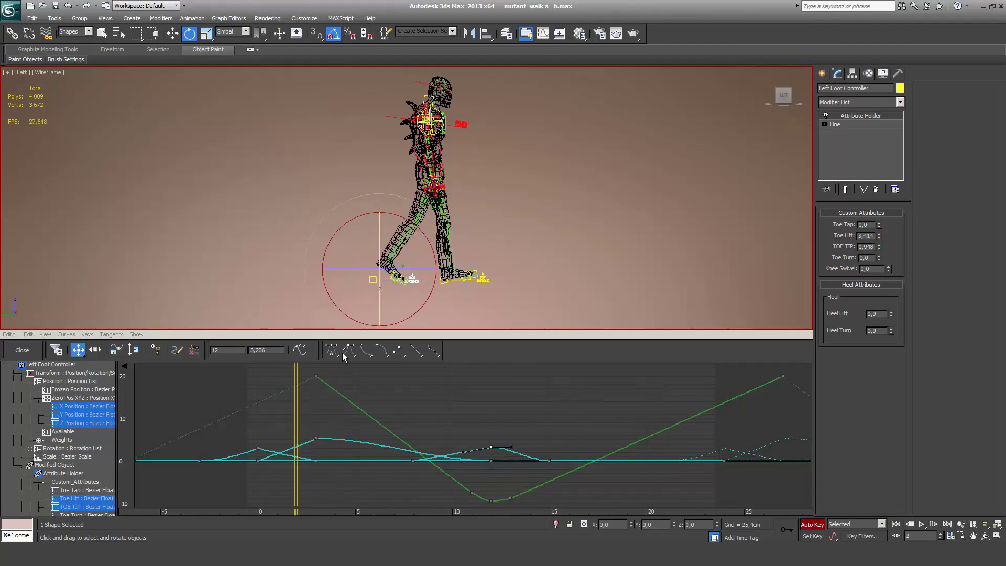
Step: Isolate the left foot's Toe Lift curve and lower its frame 3 peak key to just under 5
scroll(108, 397, "down", 2)
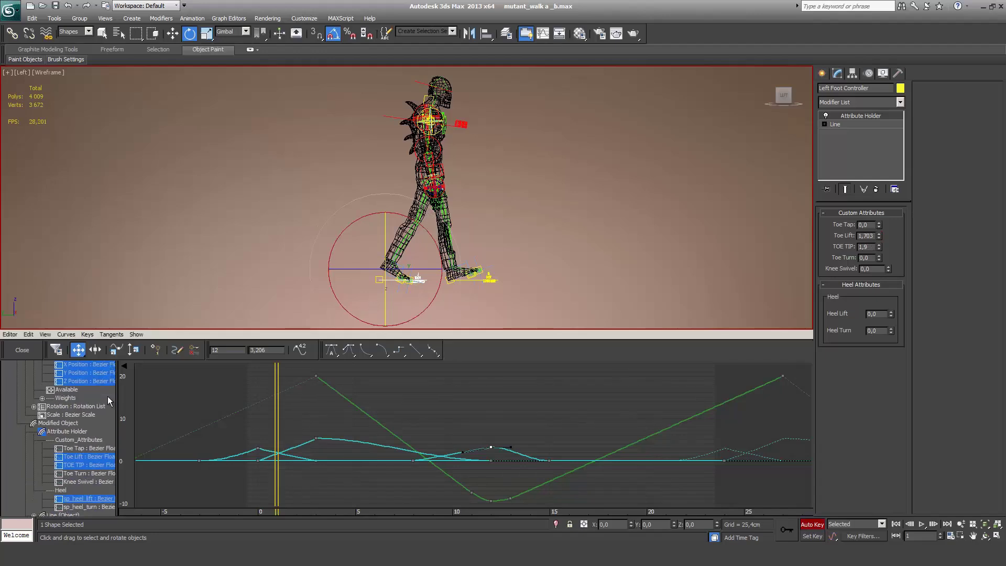
left_click(89, 458)
key("period")
key("period")
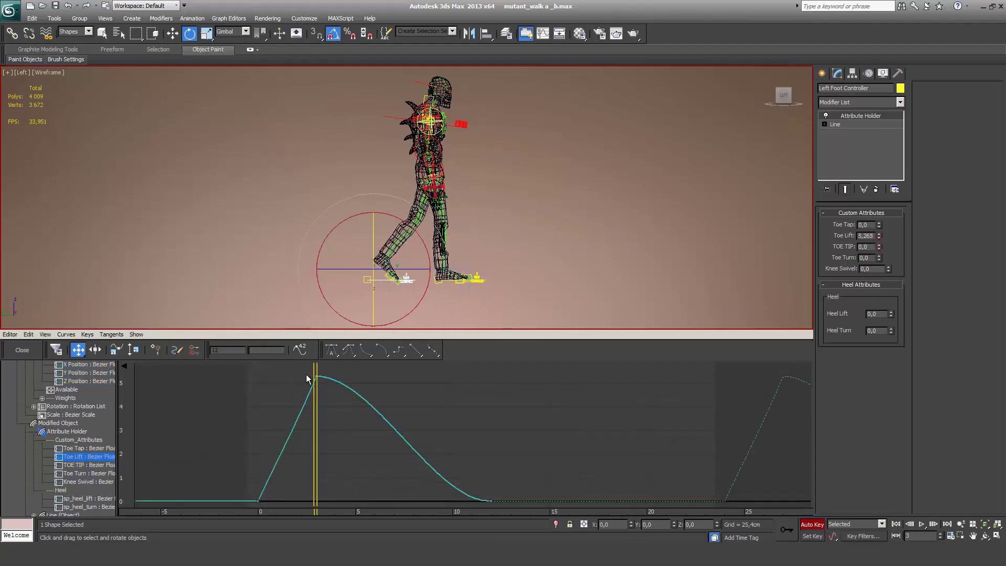
left_click_drag(306, 374, 318, 391)
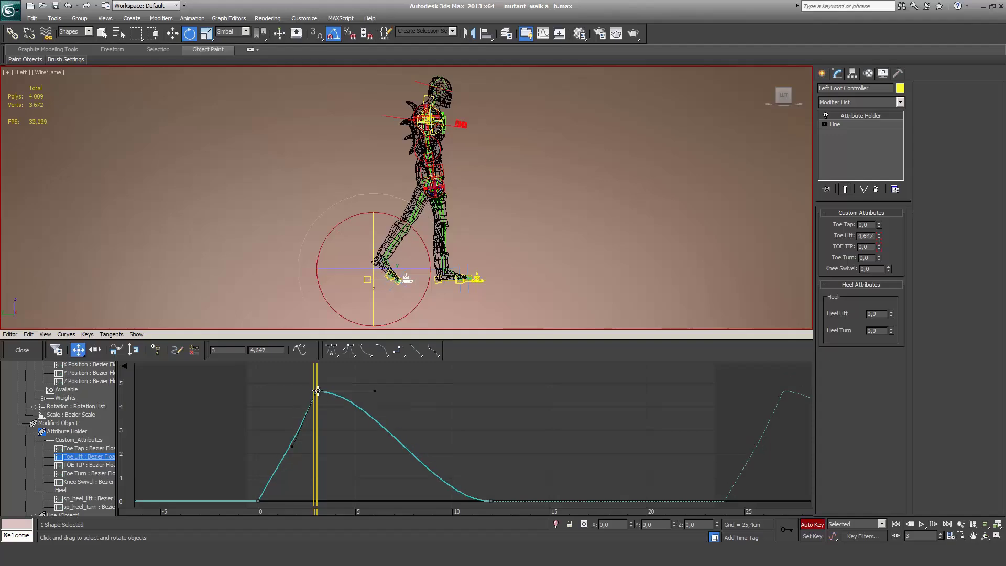
key("slash")
left_click_drag(314, 391, 316, 387)
Step: Isolate the right foot controller's Toe Lift curve and lower its frame 15 peak key to about 4.79
left_click(402, 279)
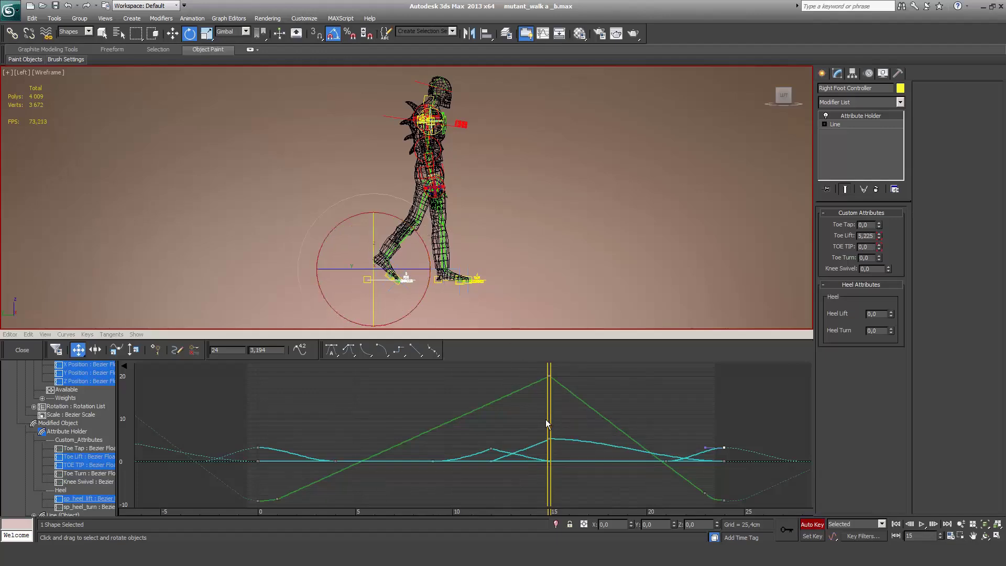
left_click(84, 457)
left_click(549, 382)
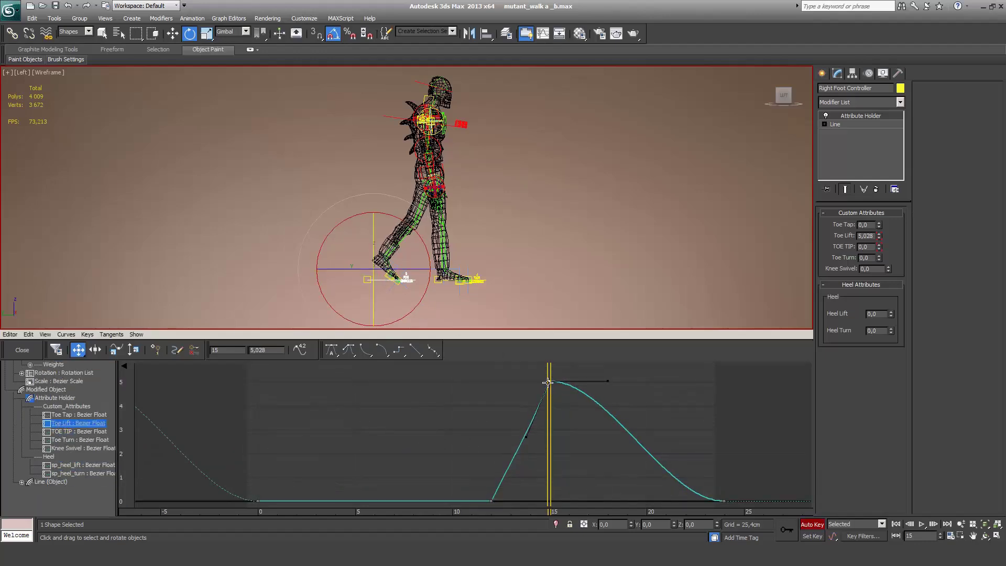
left_click_drag(548, 382, 549, 387)
key("comma")
key("comma")
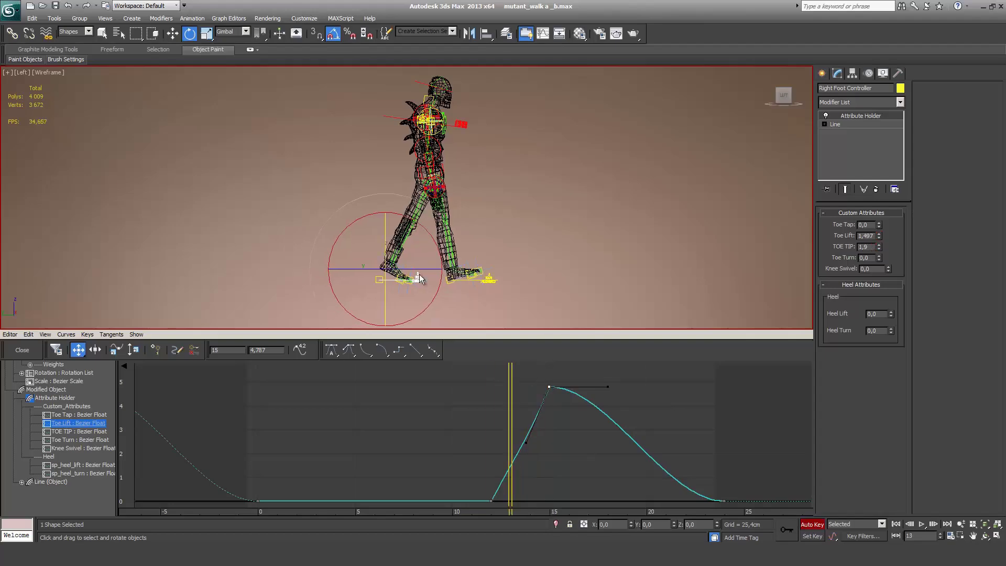
Step: Play back the walk and lower the right foot's frame 15 Toe Lift key further to about 2.33
key("/")
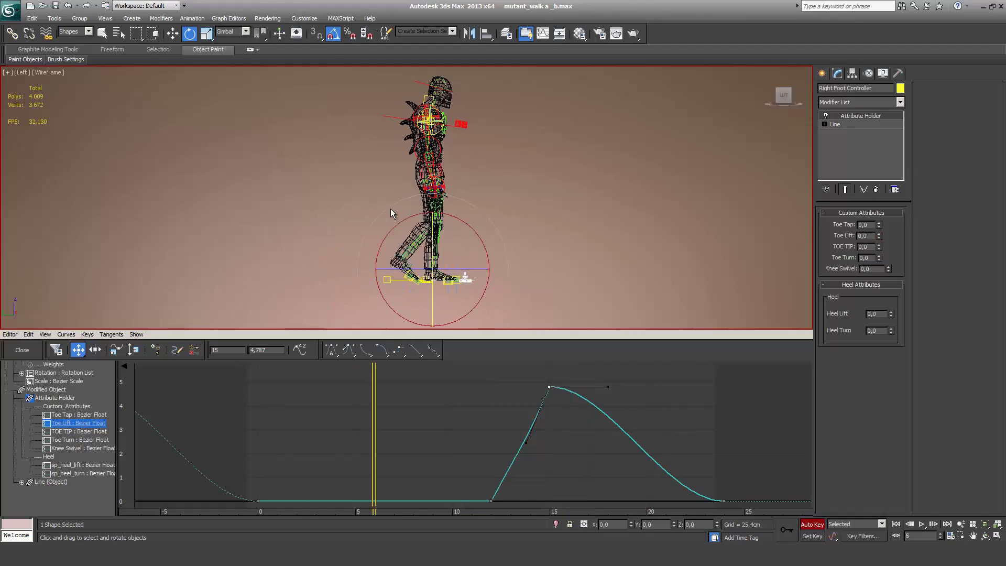
left_click_drag(549, 385, 551, 443)
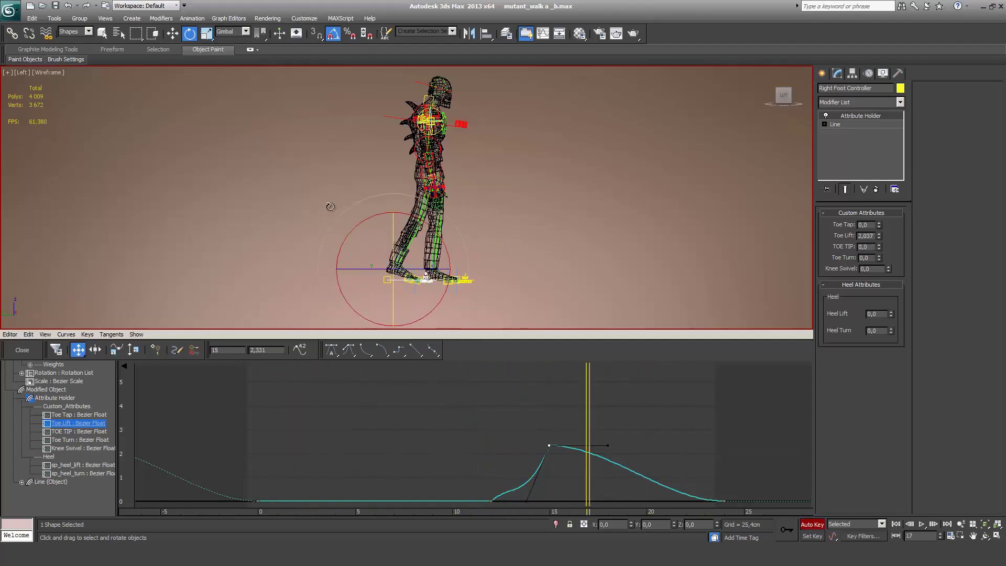
Step: Raise the right foot's frame 15 Toe Lift key back up to about 4.79
left_click_drag(549, 445, 549, 387)
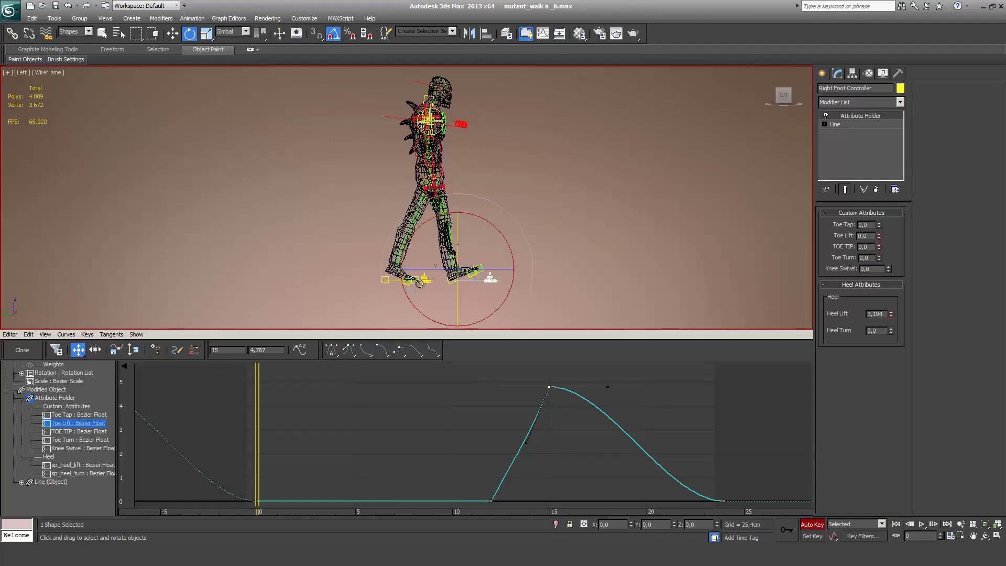
Step: Examine the motion of both feet and legs from the side and the front, frame by frame from frame 0 to 20
left_click(420, 283)
key("w")
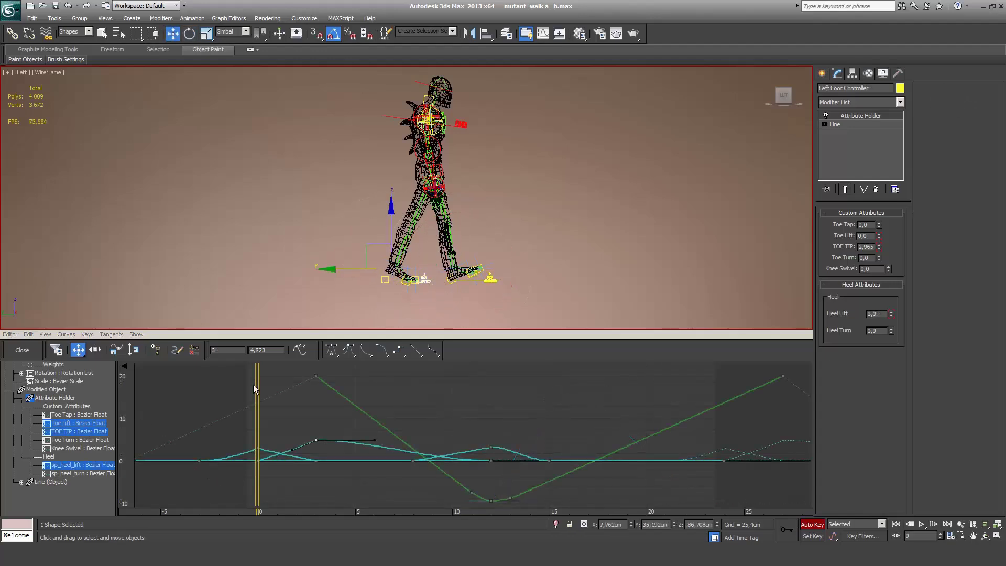
left_click_drag(255, 385, 307, 389)
left_click_drag(327, 269, 338, 270)
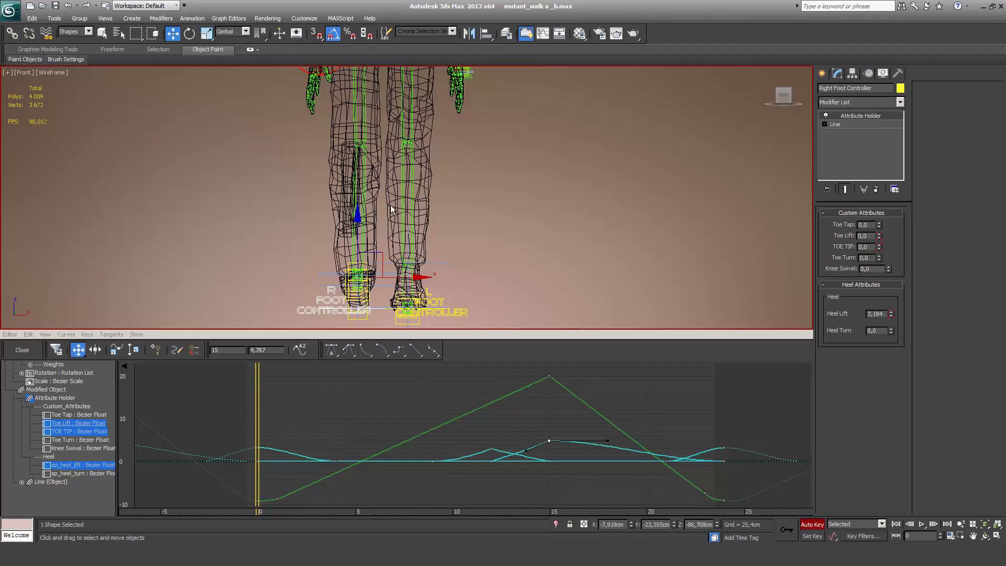
key("period")
key("period")
key("period")
key("period")
key("period")
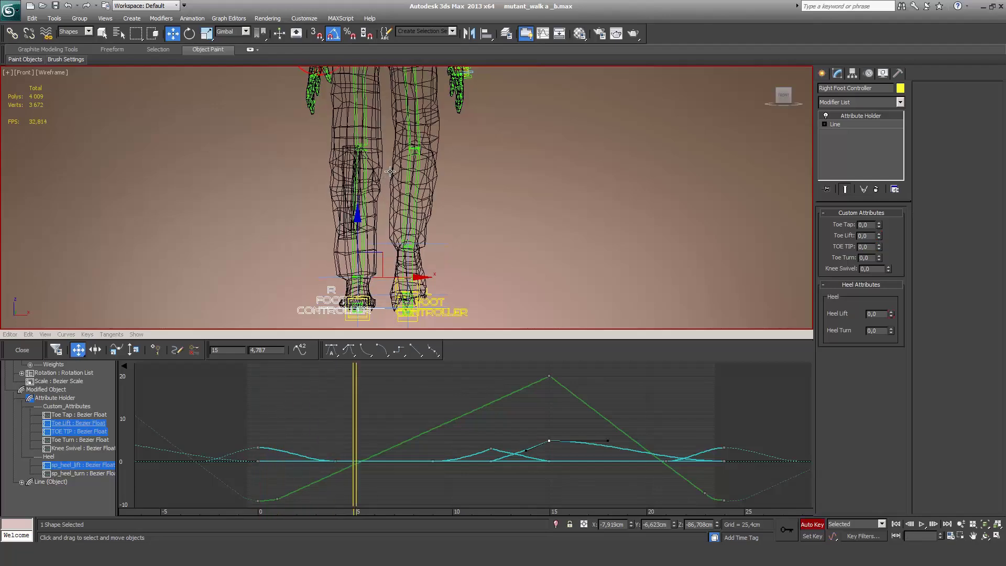
key("period")
key("period")
key("period")
key("period")
key("period")
key("period")
key("period")
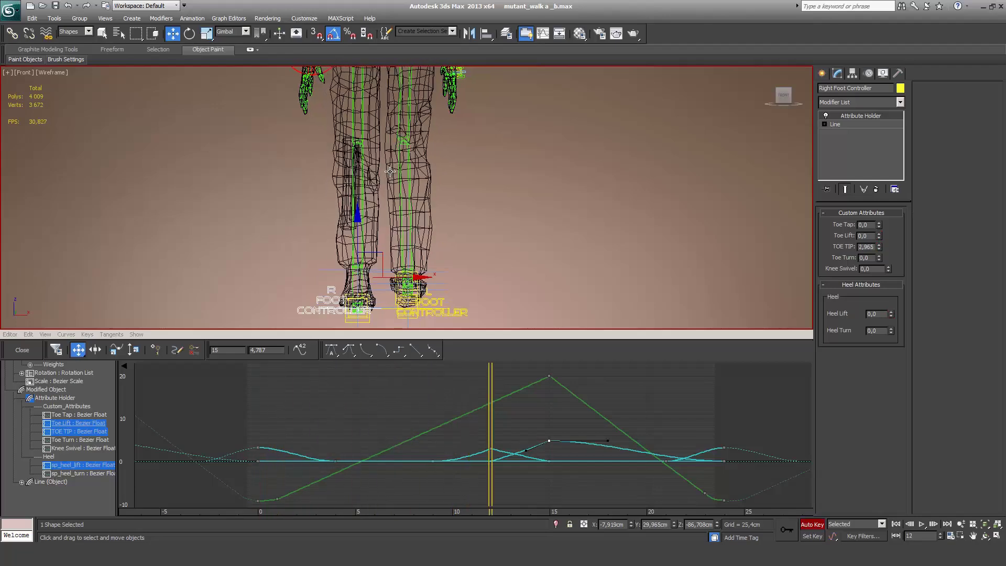
key("period")
key("period")
key("period")
key("period")
key("period")
key("period")
key("period")
key("period")
Step: Select the Pelvis_WAVE controller and isolate its Z Position curve
middle_click_drag(390, 171, 427, 232, "alt")
middle_click_drag(363, 212, 365, 184, "alt")
left_click(330, 151)
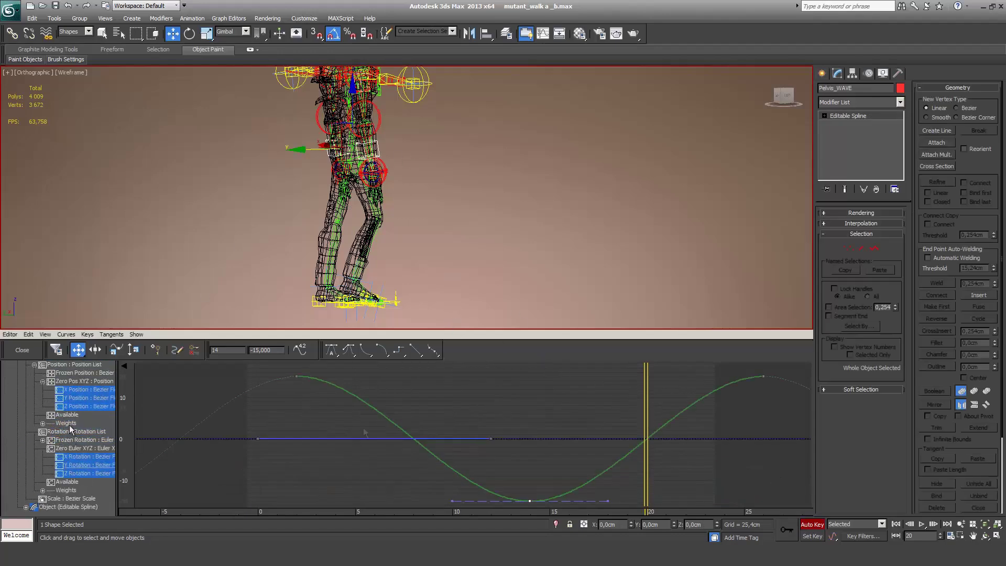
left_click(91, 408)
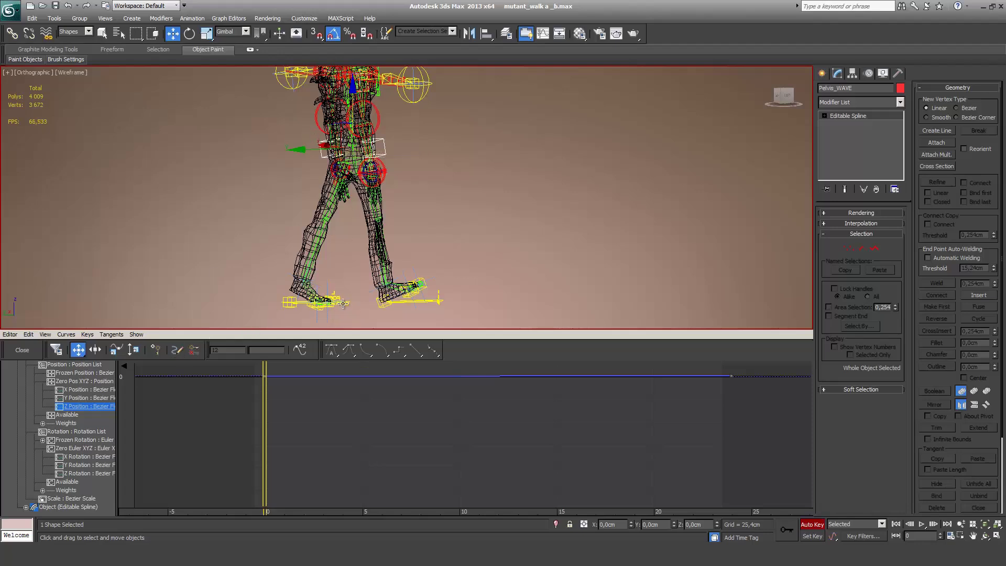
Step: Add a key at frame 3 on the pelvis Z Position curve and lower it to about -0.427
key(".")
key(".")
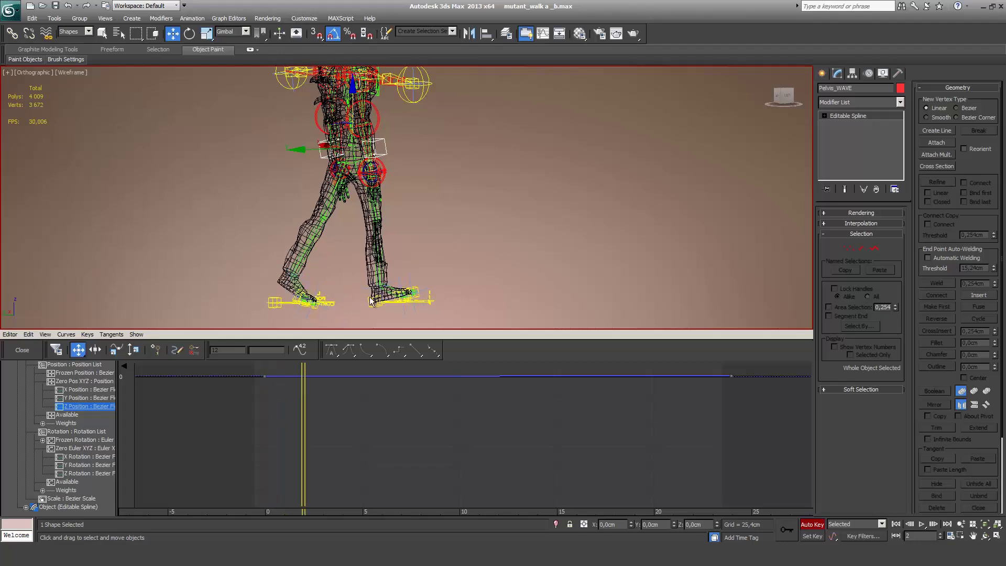
key(".")
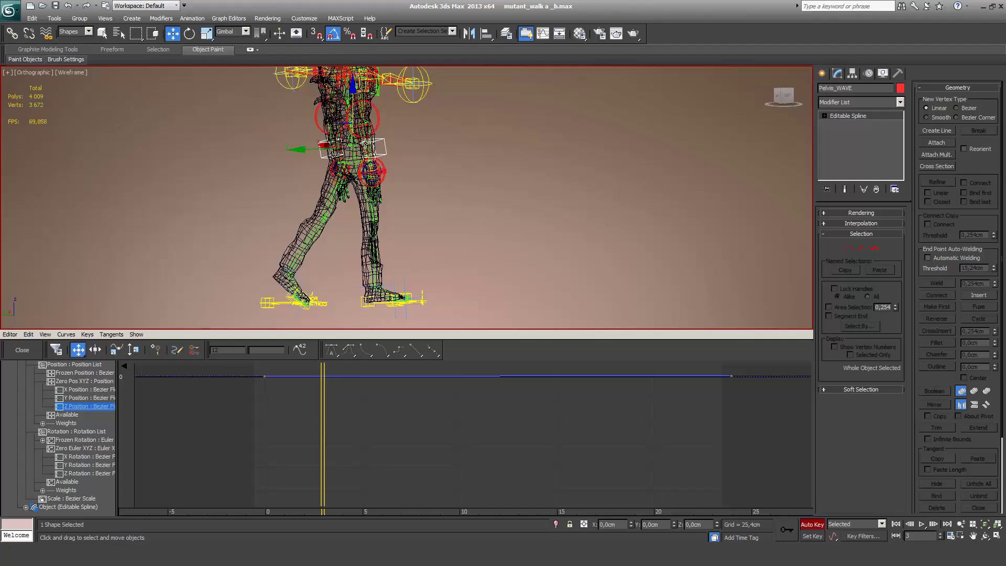
right_click(333, 378)
left_click(350, 395)
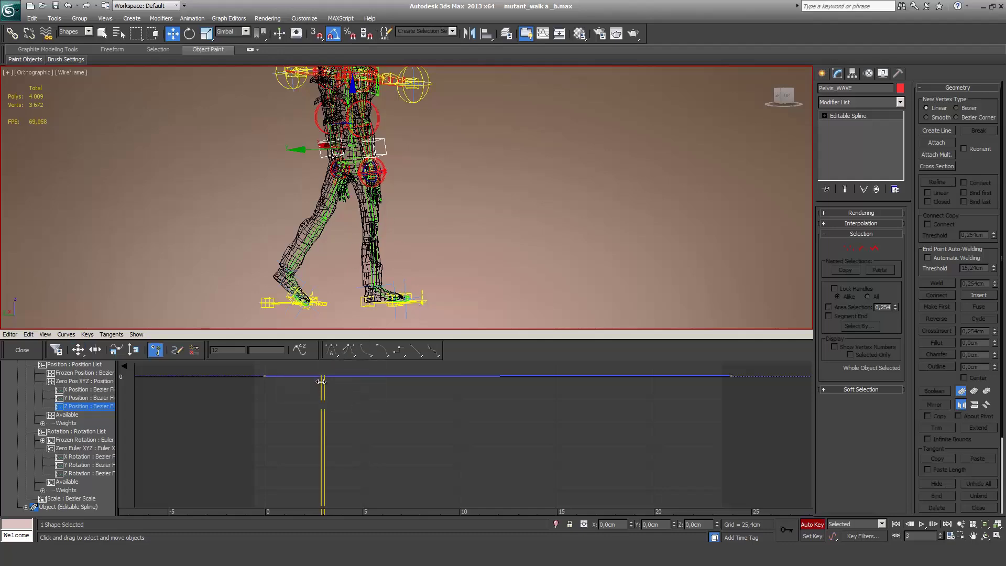
left_click(323, 377)
right_click(335, 390)
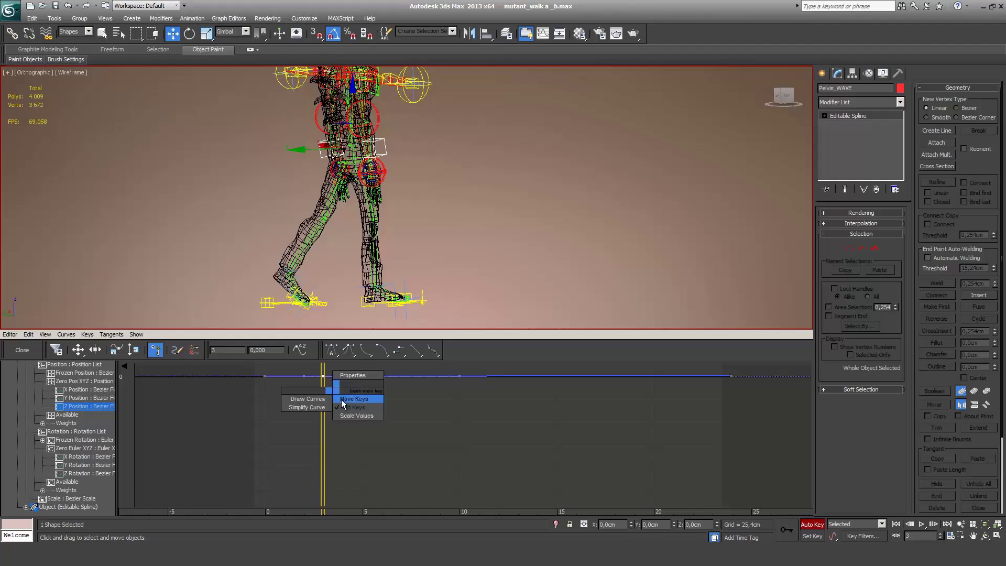
left_click(302, 398)
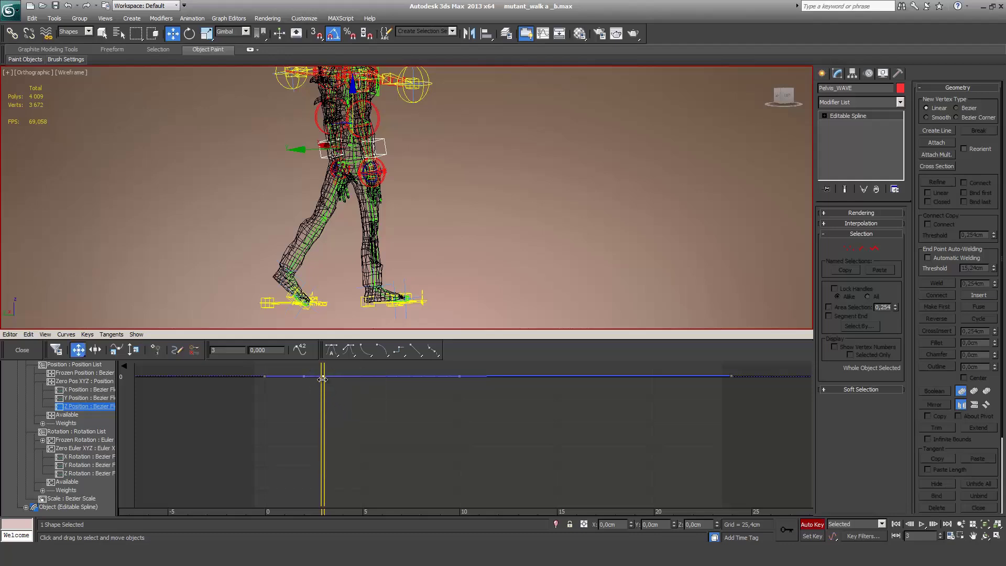
left_click_drag(323, 377, 323, 474)
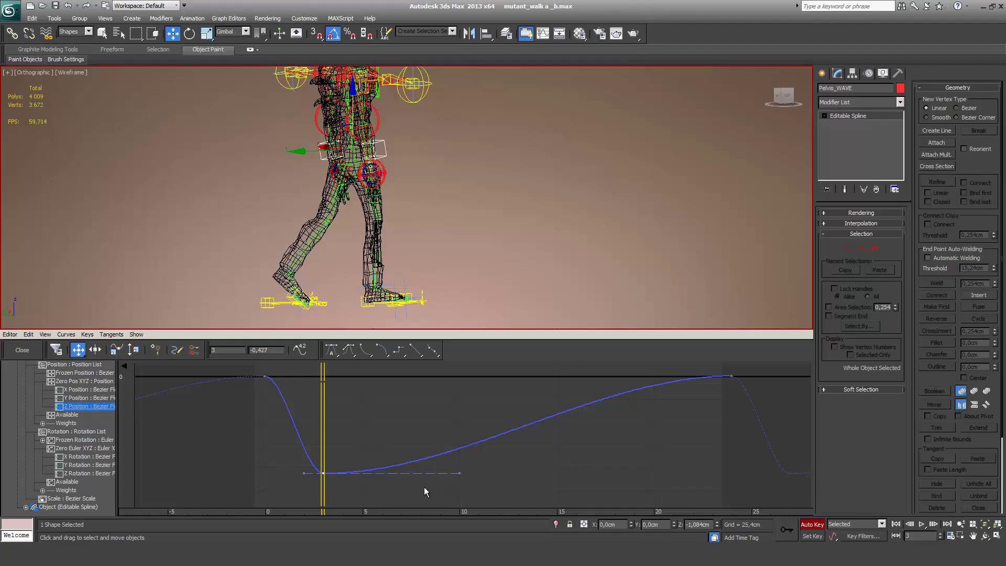
Step: Copy the pelvis Z Position keys from frames 0 and 3 to frames 12 and 15, and play back the walk
left_click(265, 376)
left_click_drag(270, 377, 498, 377, "shift")
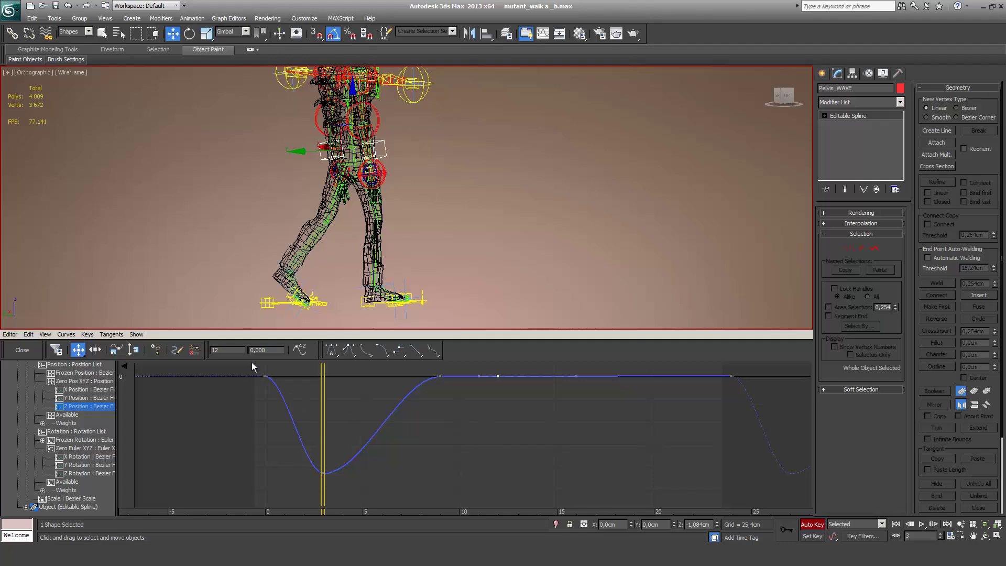
left_click_drag(253, 364, 460, 499)
left_click_drag(324, 473, 563, 480, "shift")
key("slash")
key("slash")
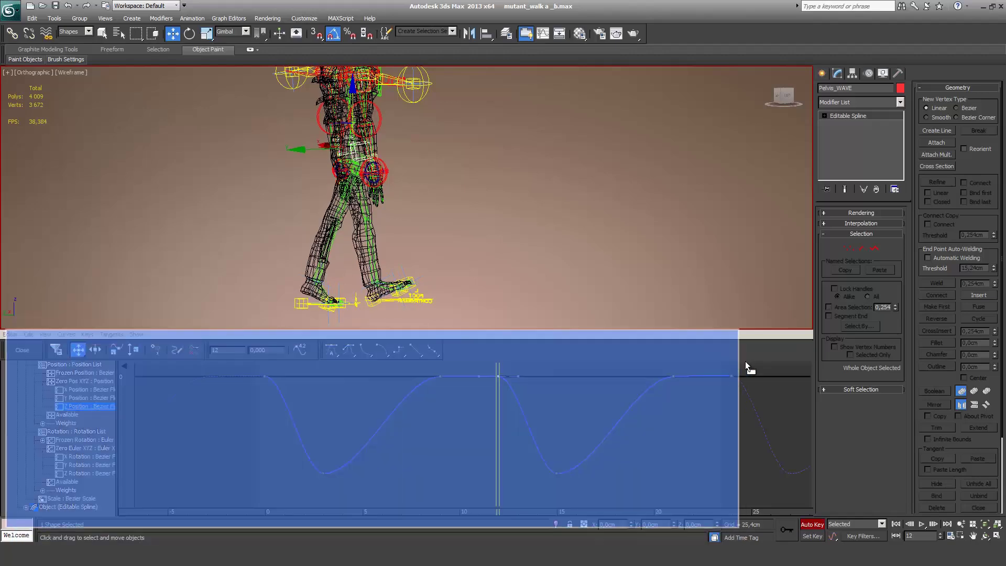
Step: Shift the pelvis Z Position curve's high keys one frame earlier and its low keys one frame later, and play back the walk
left_click_drag(745, 361, 734, 517)
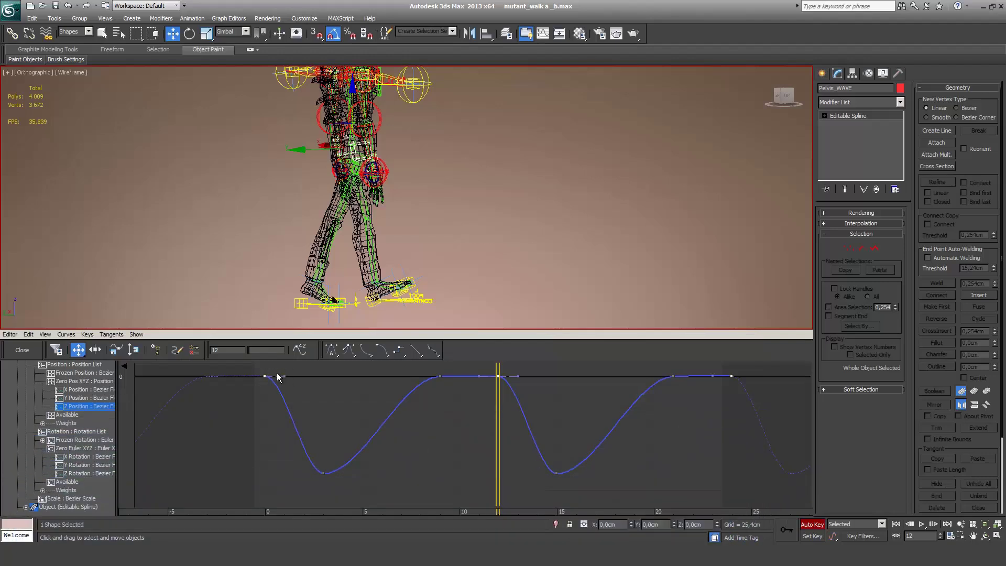
left_click_drag(265, 376, 250, 379)
key("slash")
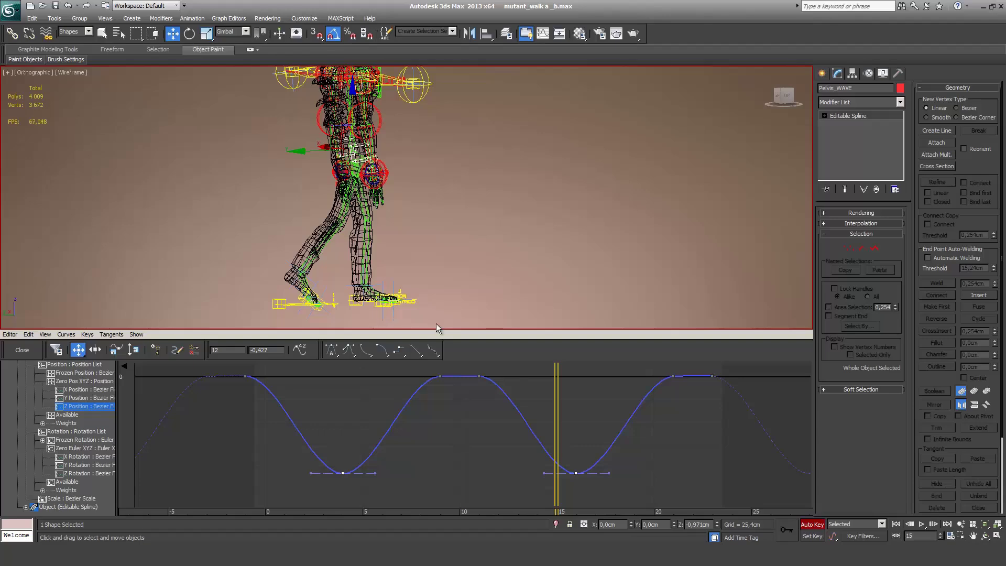
Step: Select the left foot controller and examine the foot contacts from the left side, frame by frame starting at frame 12
left_click(414, 303)
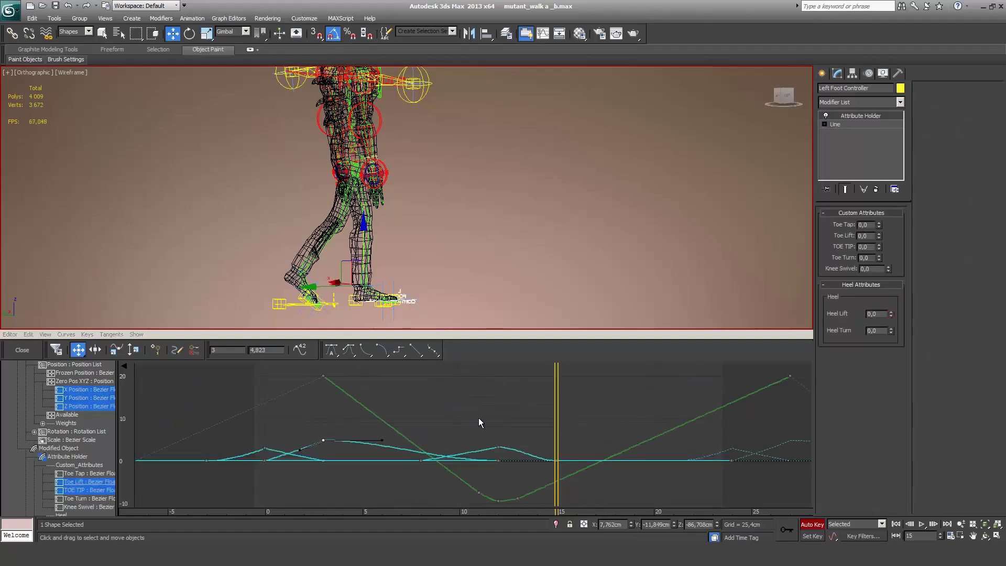
key("l")
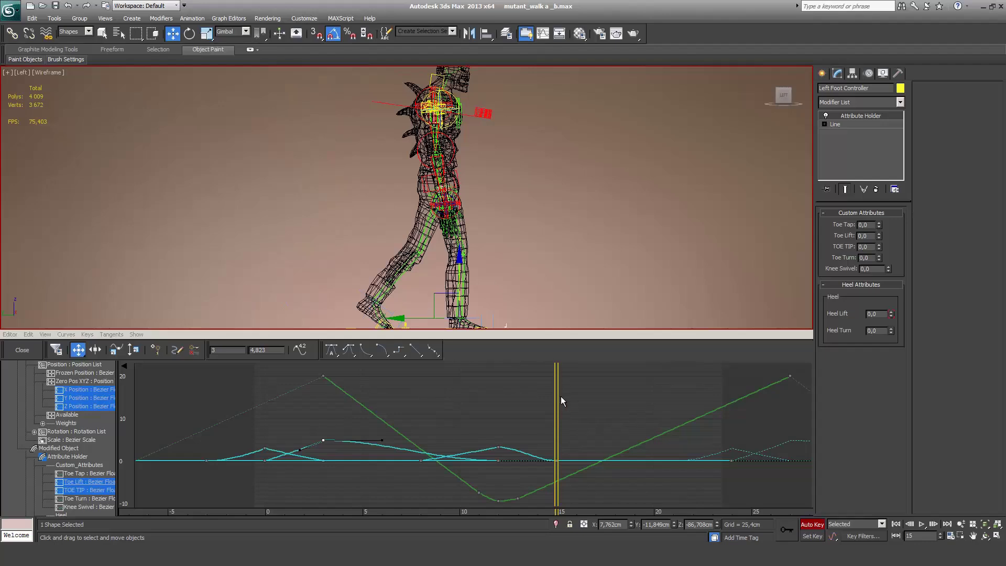
left_click_drag(557, 396, 505, 398)
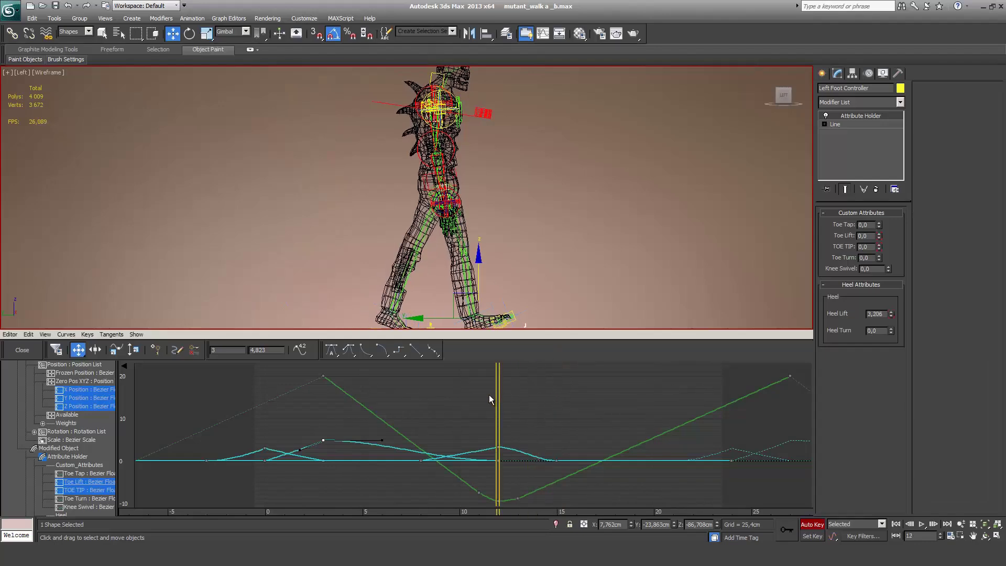
middle_click_drag(501, 304, 498, 277)
key("period")
key("period")
key("period")
key("period")
key("period")
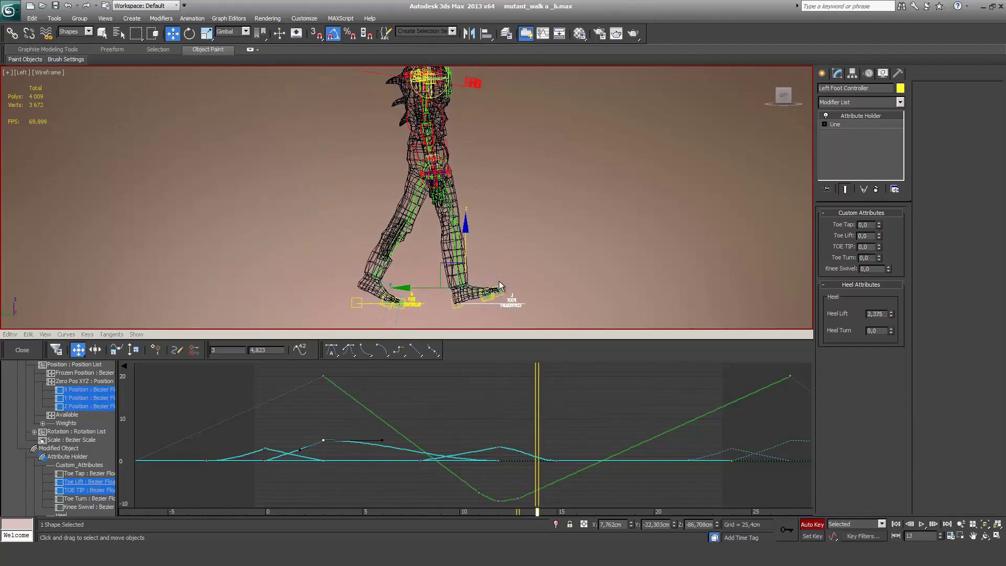
key("period")
key("period")
key("period")
key("period")
key("period")
key("period")
key("period")
key("period")
key("period")
key("period")
key("period")
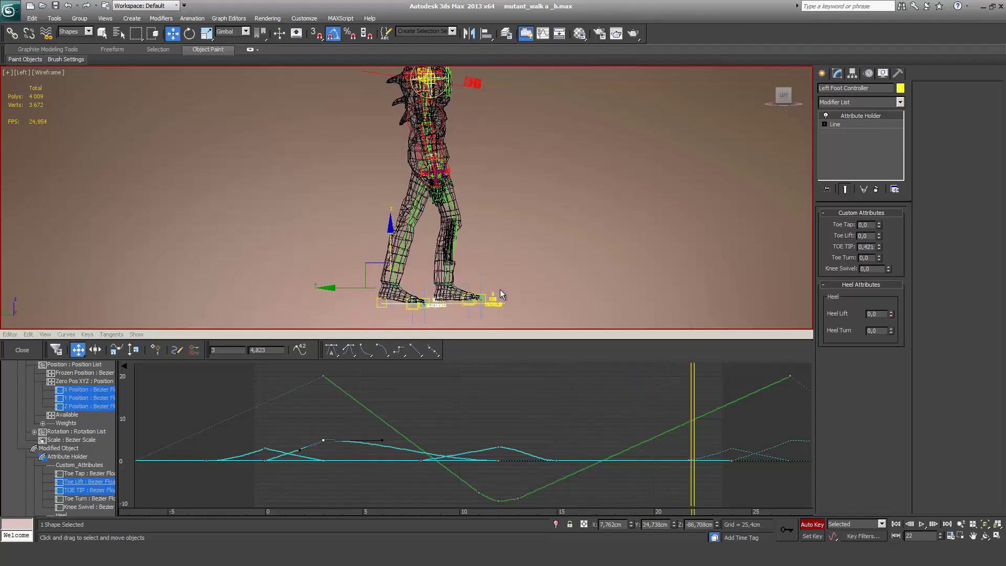
key("comma")
key("comma")
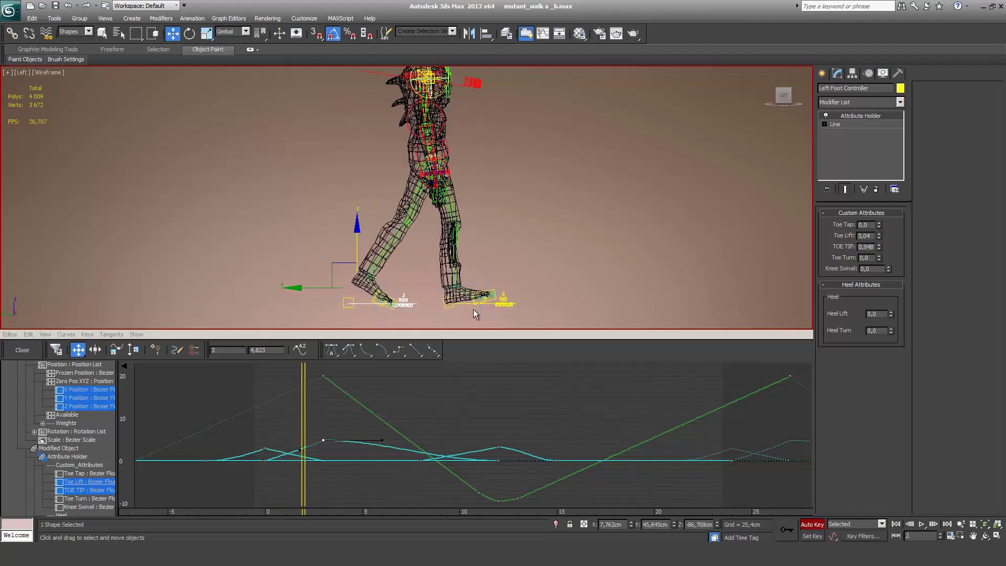
Step: Isolate the Y Position curves of both foot controllers and slightly lower all the keys at the bottoms of the curves
left_click(517, 307, "ctrl")
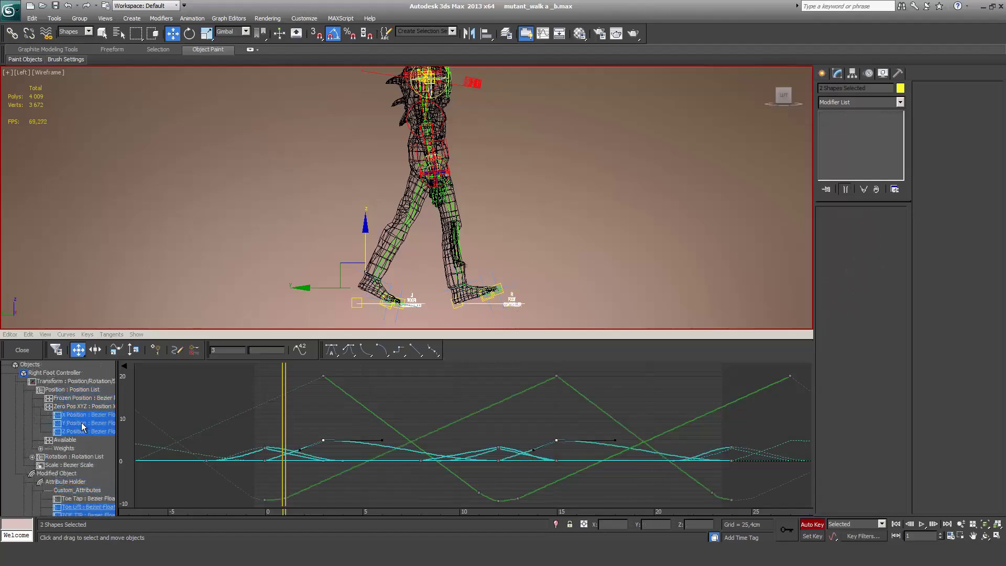
left_click(83, 423)
scroll(79, 472, "down", 5)
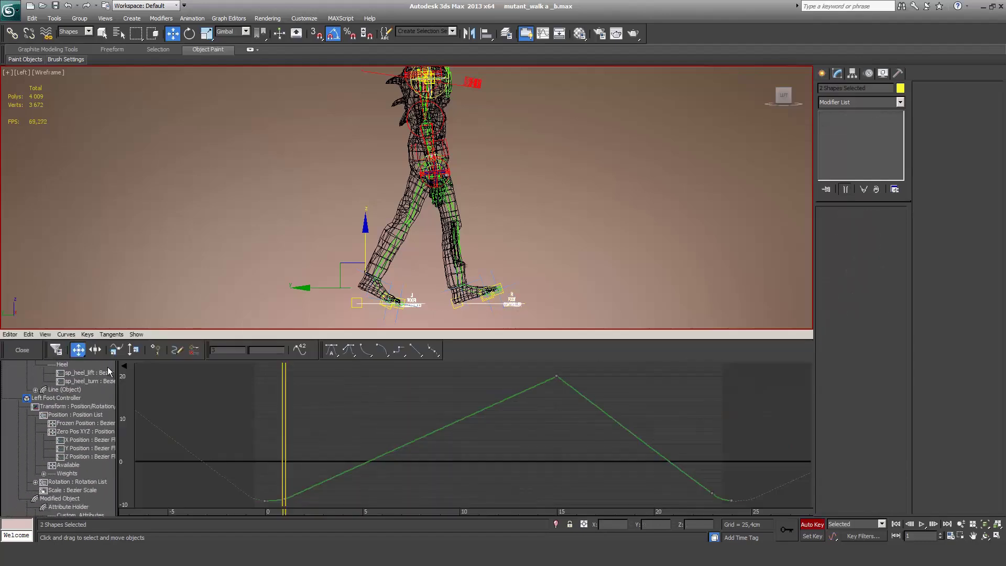
left_click(87, 440, "ctrl")
key("comma")
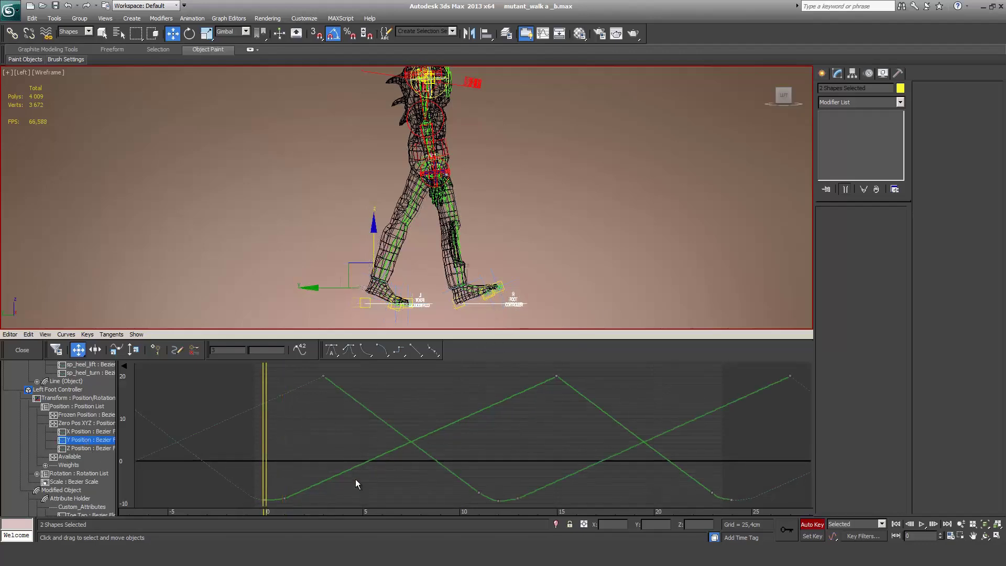
left_click_drag(300, 484, 735, 504)
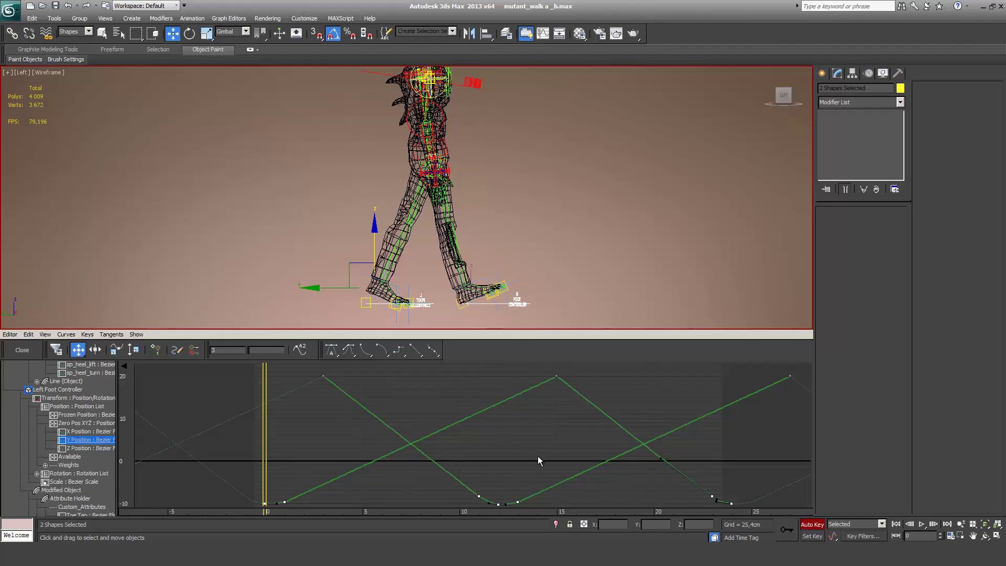
key("/")
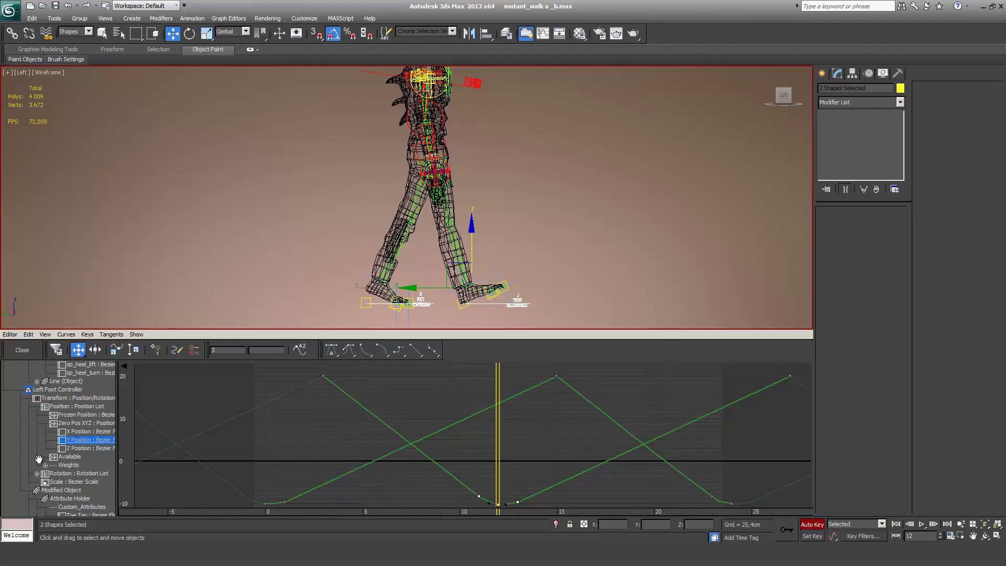
Step: Isolate the left foot's Toe Lift and heel lift curves and move the Toe Lift end key from frame 12 to frame 18
left_click(519, 302)
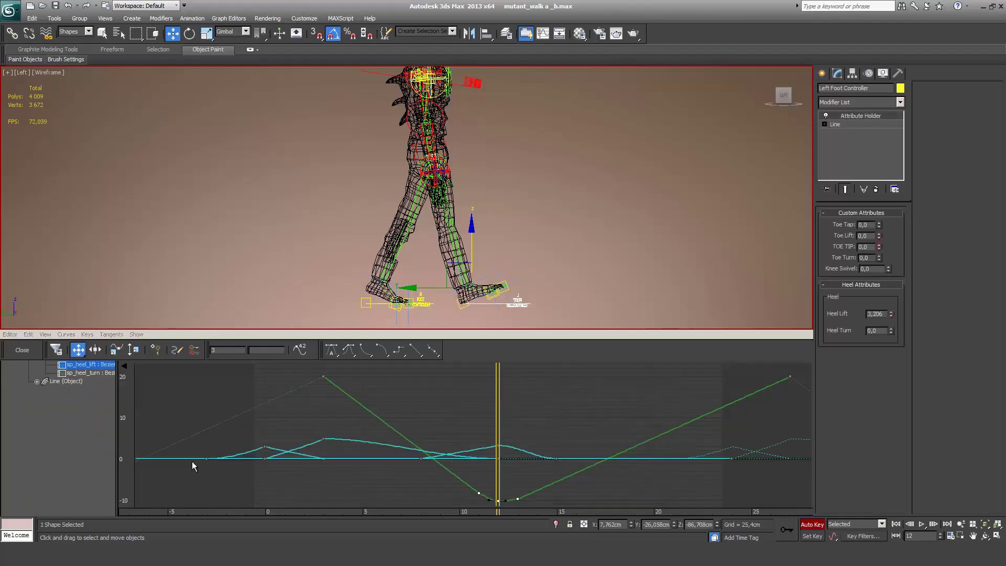
scroll(108, 467, "up", 3)
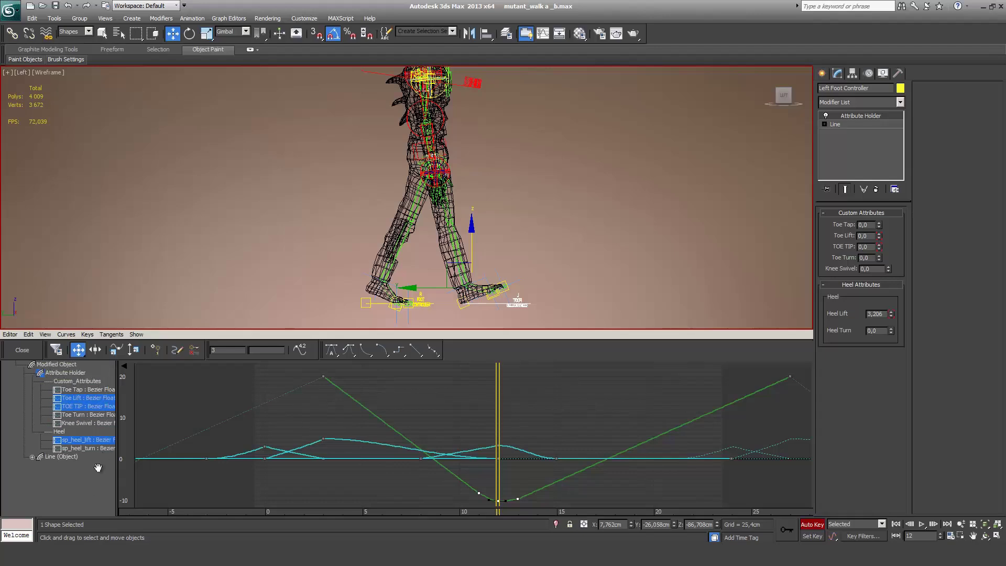
left_click(89, 406, "ctrl")
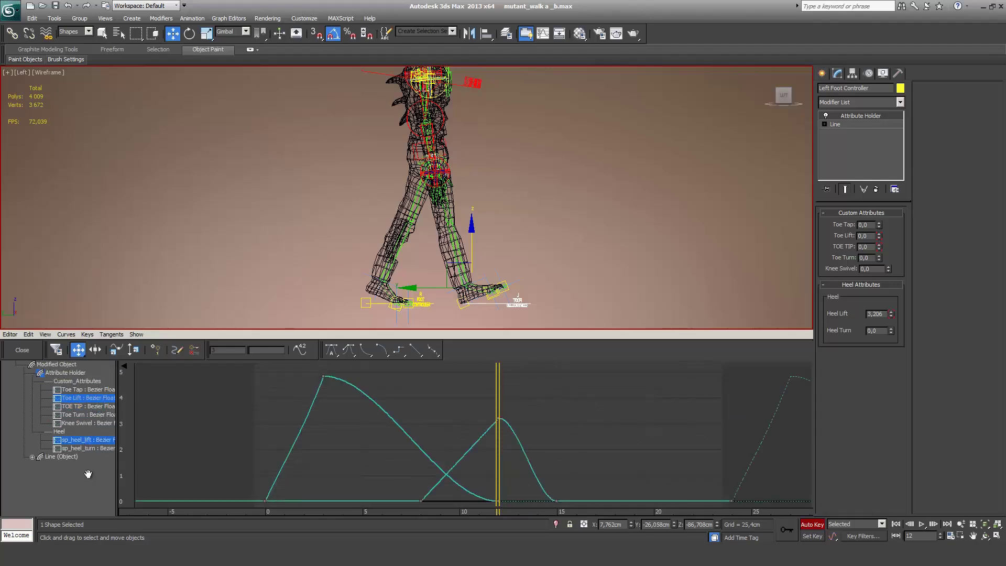
left_click(498, 501)
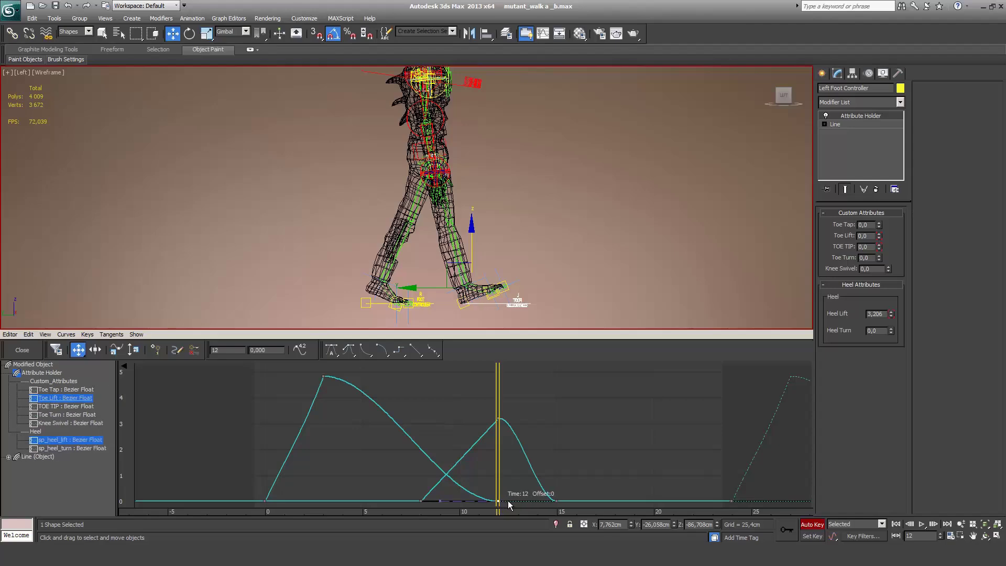
left_click_drag(507, 501, 615, 501)
left_click_drag(498, 374, 517, 391)
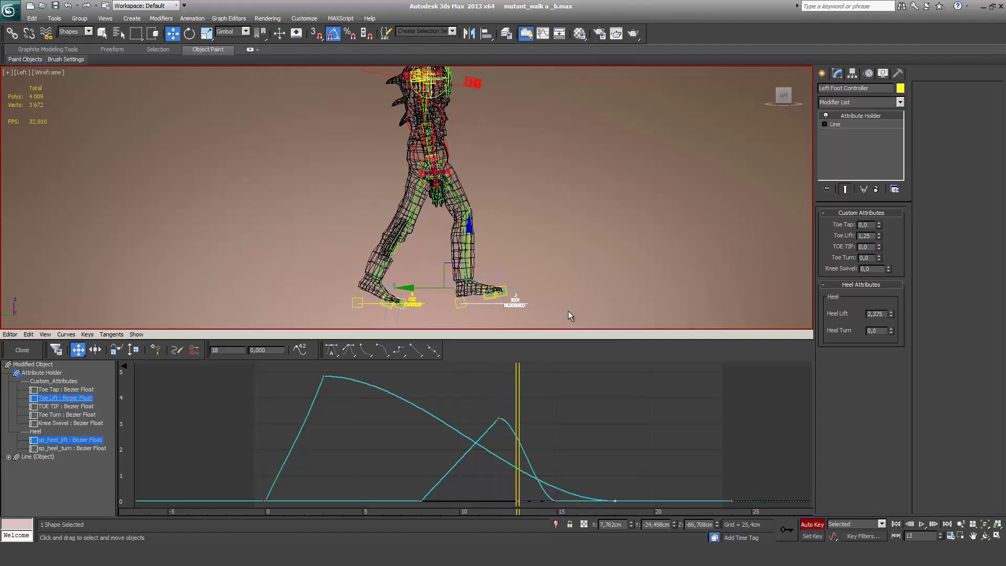
left_click(505, 376)
Step: Display the left foot's Y Position curve as well and lower its keys at frames 11 to 13, reaching about -13 at frame 12
scroll(16, 483, "up", 4)
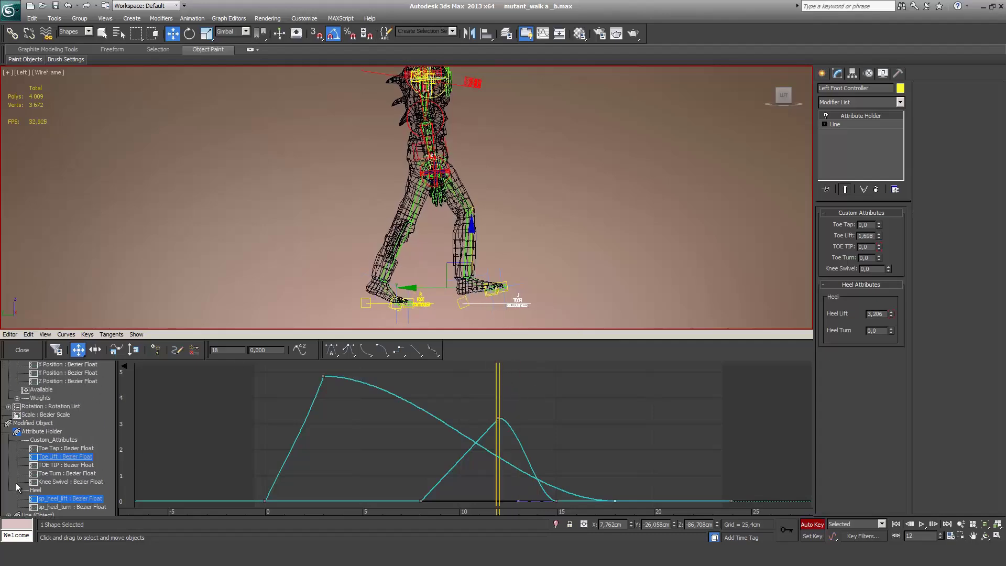
left_click(72, 408, "ctrl")
left_click_drag(440, 448, 500, 493)
mouse_move(480, 455)
left_mouse_down()
mouse_move(287, 413)
mouse_move(496, 444)
mouse_move(488, 443)
left_mouse_up()
left_click_drag(477, 494, 477, 492)
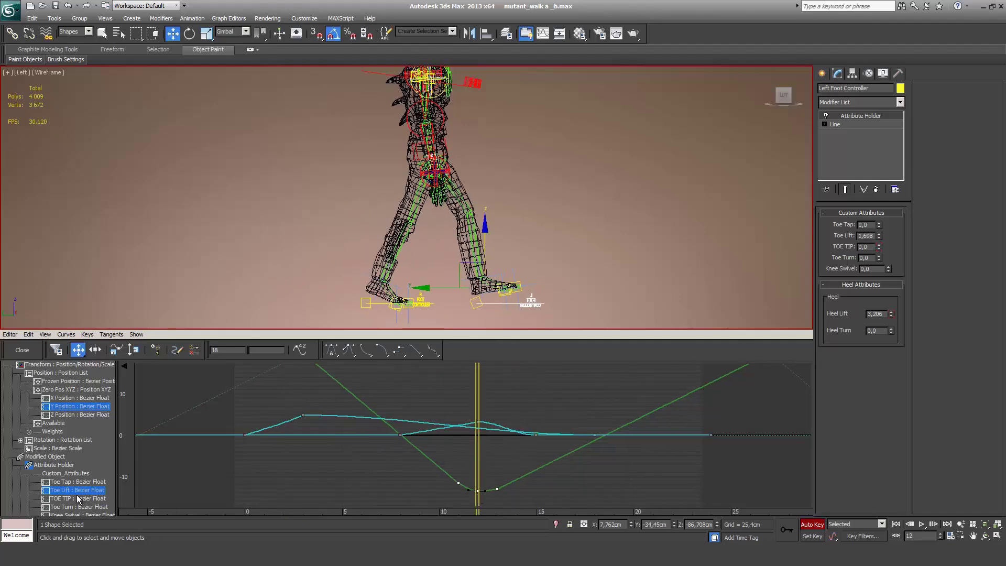
Step: Add the left foot's heel lift curve to the displayed curves and raise its peak key at frame 12 to about 4.3
scroll(84, 472, "down", 3)
left_click(88, 490, "ctrl")
scroll(476, 426, "up", 6)
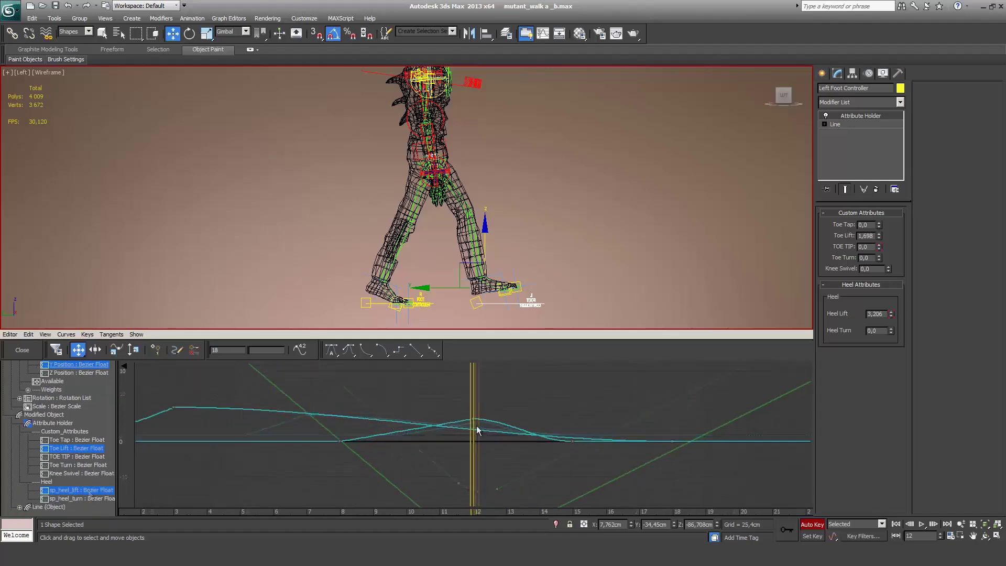
middle_click_drag(478, 435, 463, 417)
left_click(464, 412)
left_click_drag(464, 411, 464, 390)
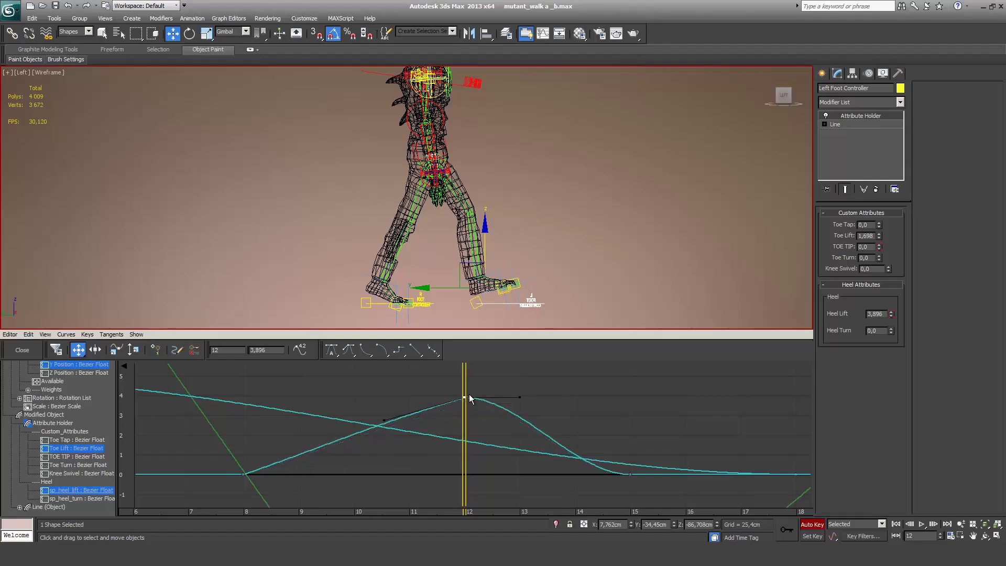
Step: Move the end keys of the left foot's Toe Lift and heel lift curves to frame 16, where both return to zero
middle_click_drag(654, 419, 583, 411)
left_click_drag(684, 427, 793, 494)
left_click_drag(725, 467, 542, 444)
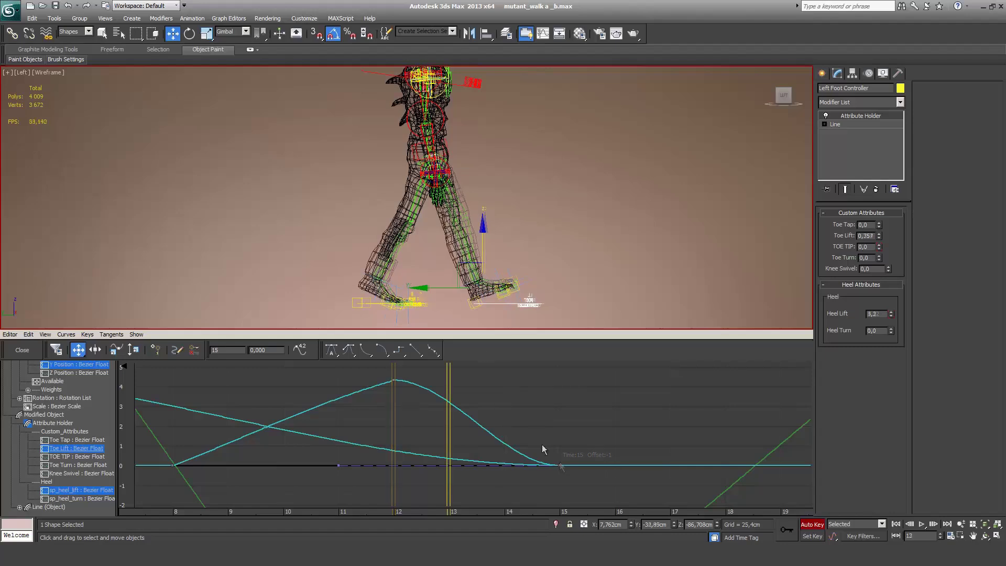
key("period")
key("period")
middle_click_drag(558, 442, 520, 413)
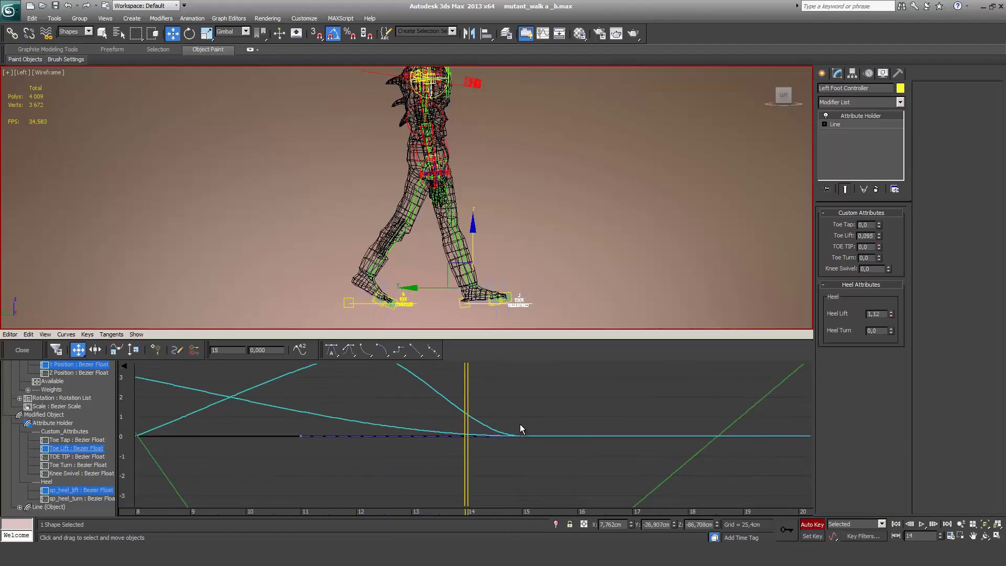
left_click_drag(538, 462, 539, 463)
left_click_drag(523, 436, 556, 440)
Step: Try extending the left foot's isolated Toe Lift curve to end at frame 18, play the walk, and undo the change
left_click(82, 449)
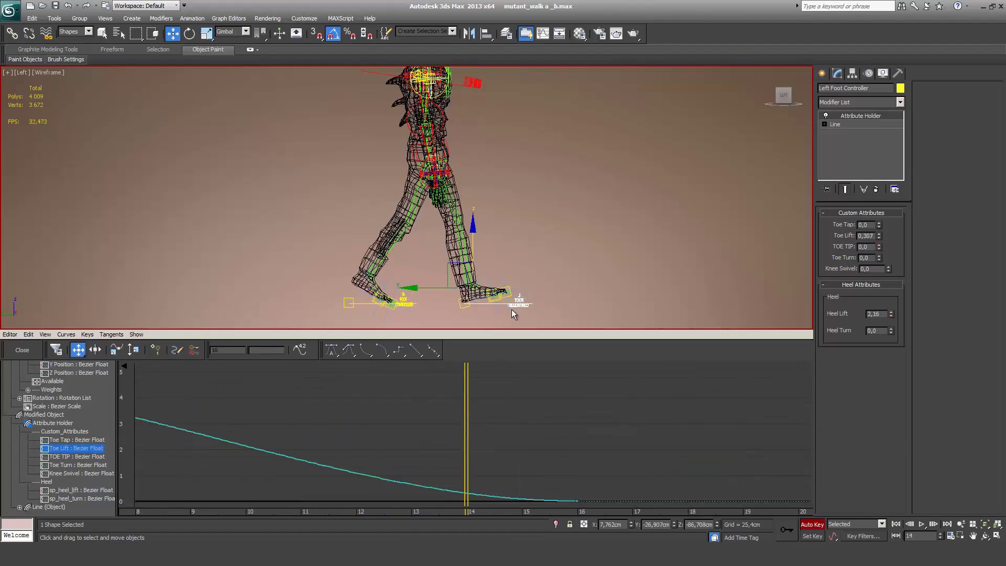
middle_click_drag(456, 454, 422, 417)
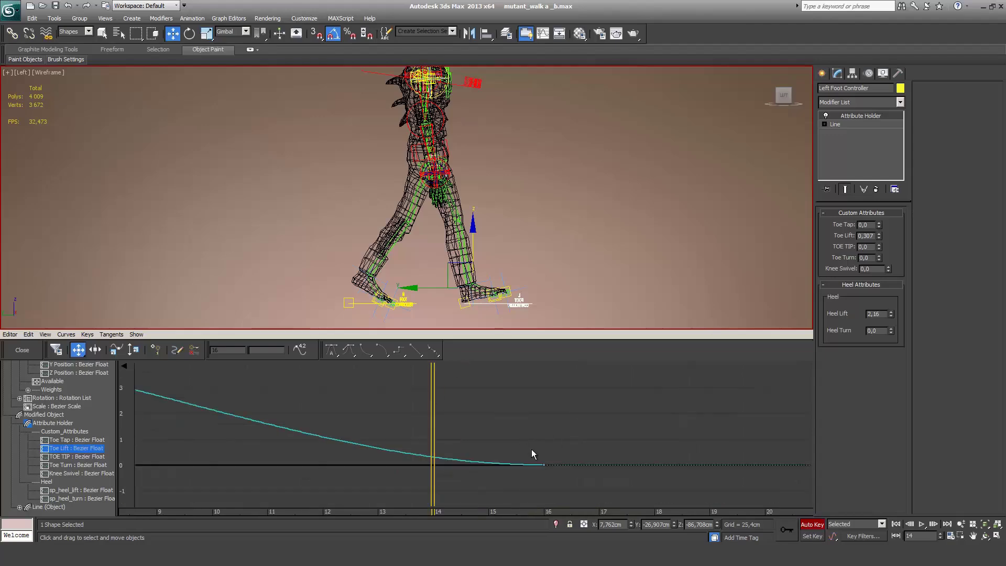
left_click_drag(544, 465, 648, 464)
key("/")
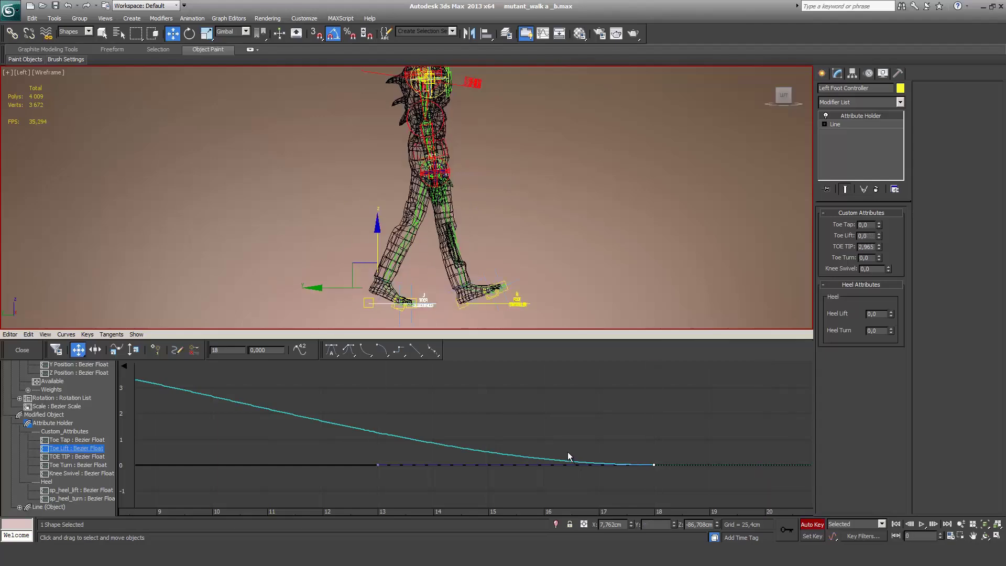
scroll(558, 433, "down", 3)
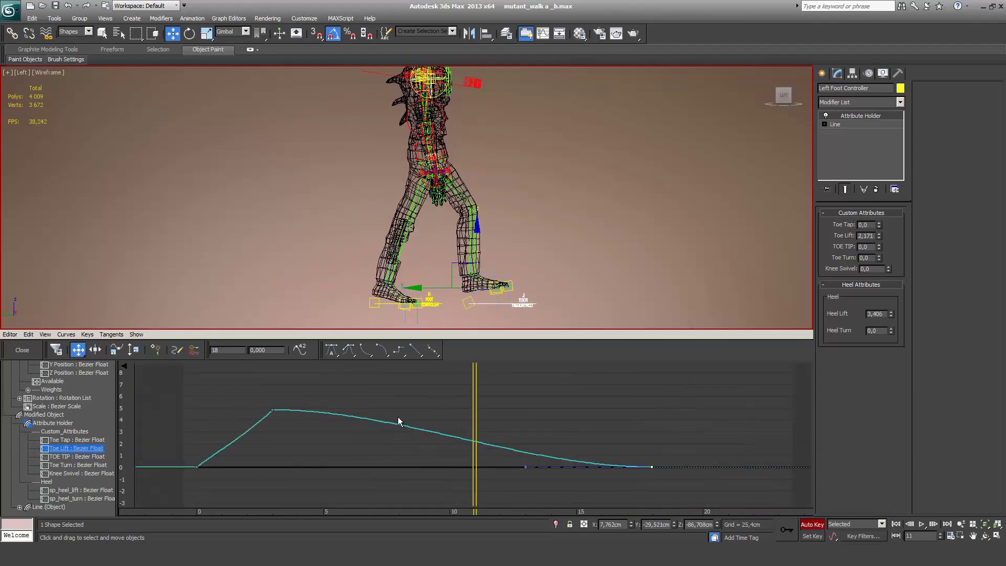
key("ctrl+z")
Step: Isolate the left foot's heel lift curve, move its end key from frame 16 to frame 18, and play the animation
left_click(82, 490)
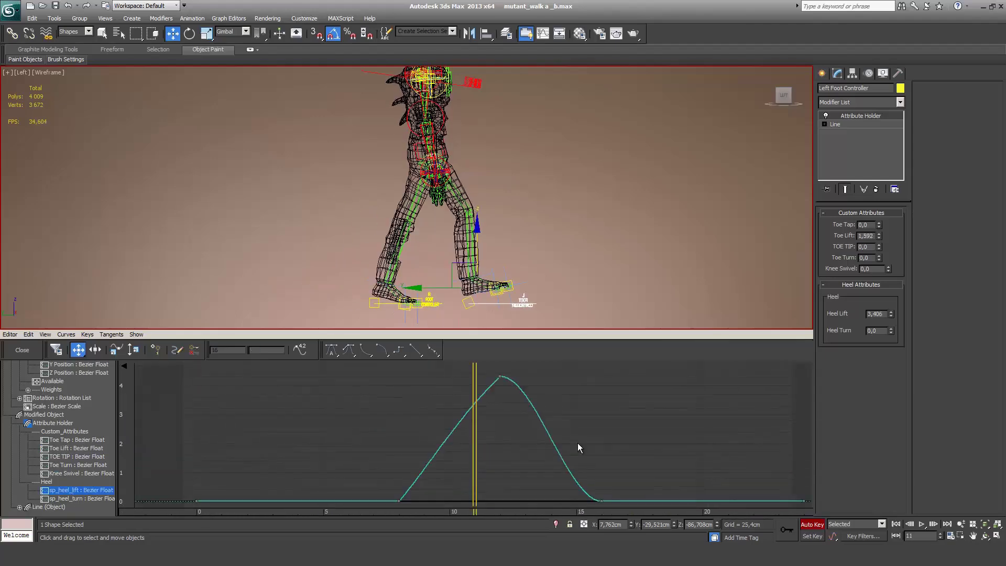
left_click(651, 501)
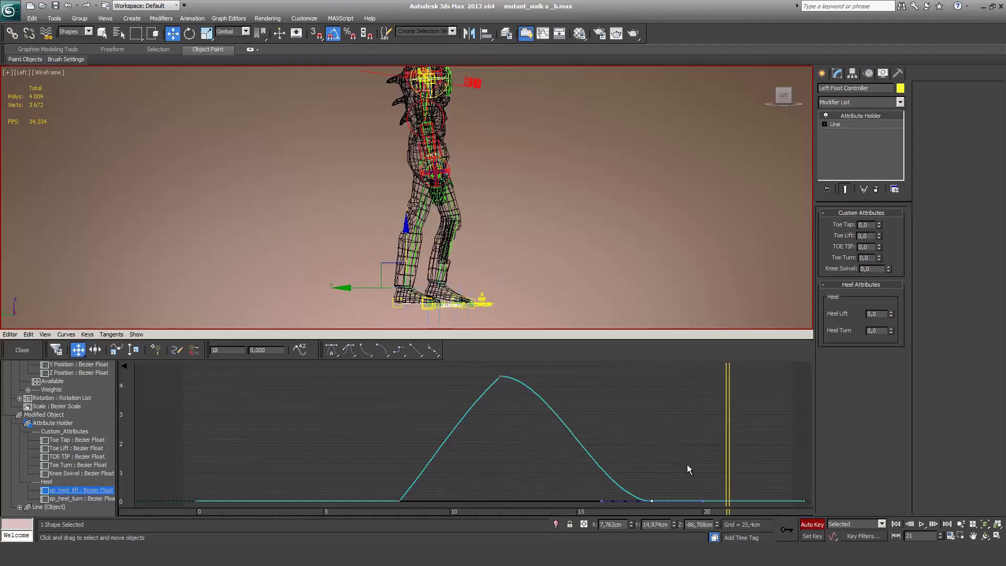
key("slash")
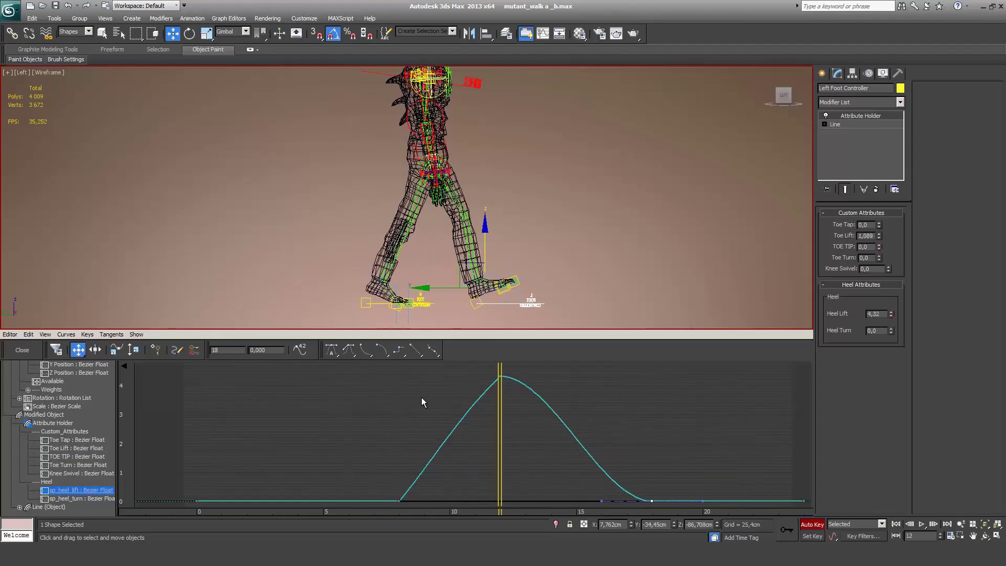
Step: Isolate the left foot's Y Position curve, lower its keys at frames 11 to 13 to about -15, and play the animation
middle_click_drag(407, 501, 418, 437)
scroll(419, 437, "down", 1)
middle_click_drag(16, 416, 20, 509)
left_click(74, 457)
left_click_drag(438, 440, 549, 504)
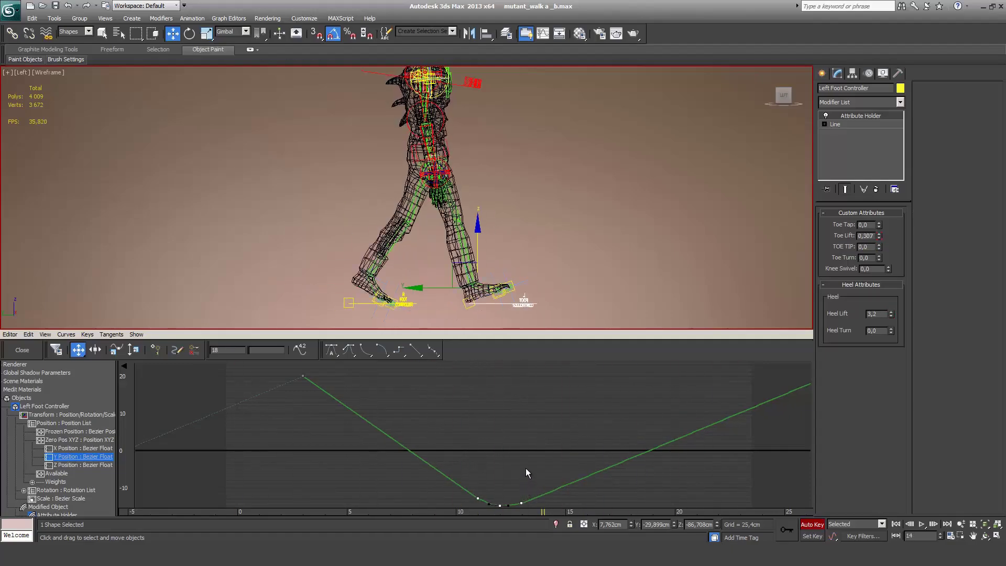
key("slash")
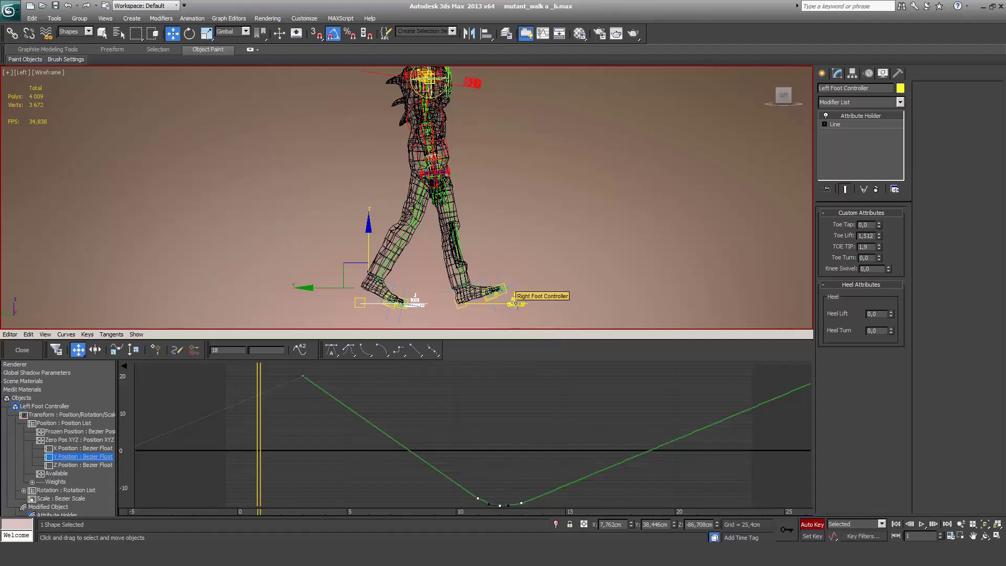
Step: Select the right foot controller and lower its bottom Y Position keys at both ends of the cycle to about -14
left_click(517, 303)
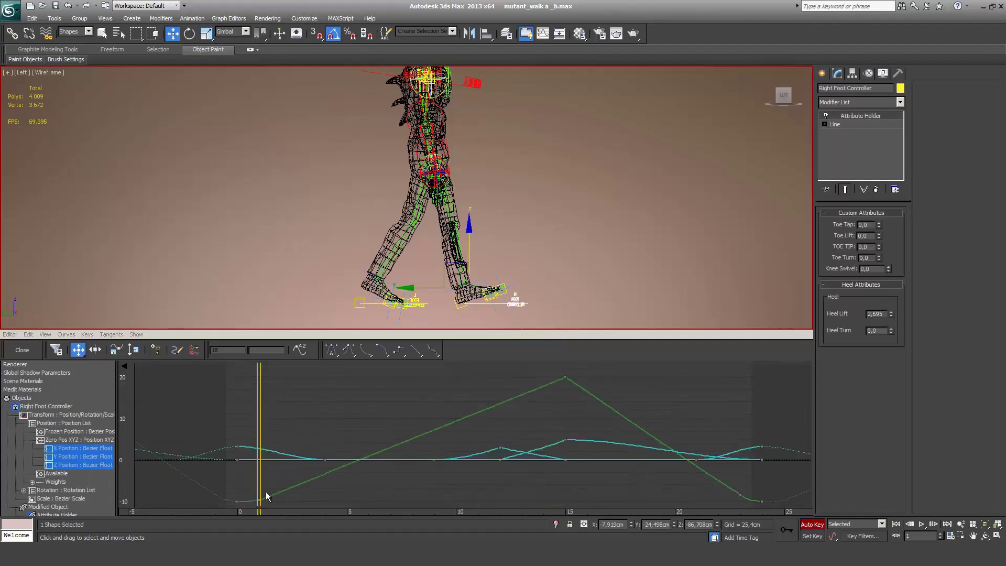
key("Home")
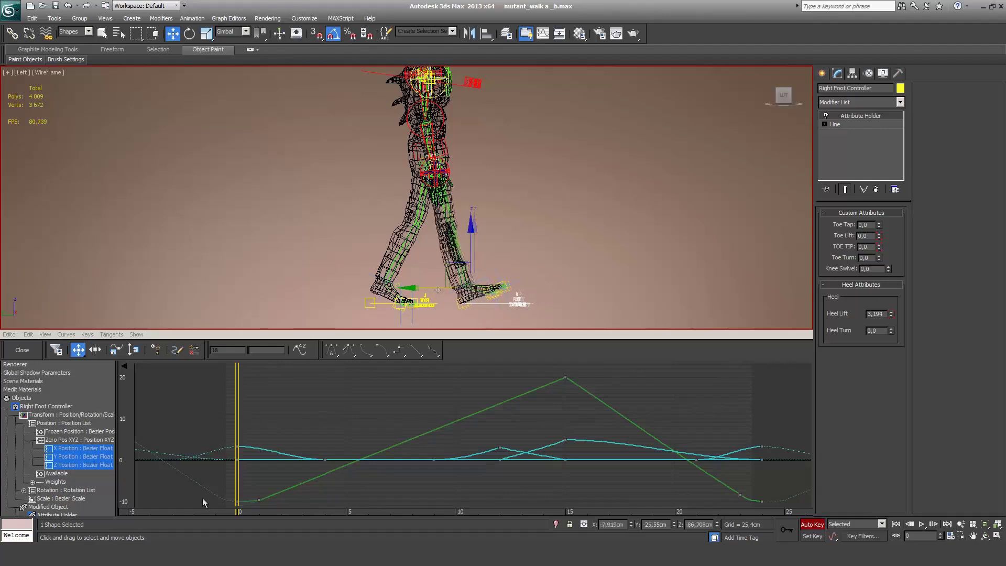
left_click_drag(215, 486, 787, 521)
middle_click_drag(600, 476, 581, 446)
left_click_drag(743, 470, 743, 490)
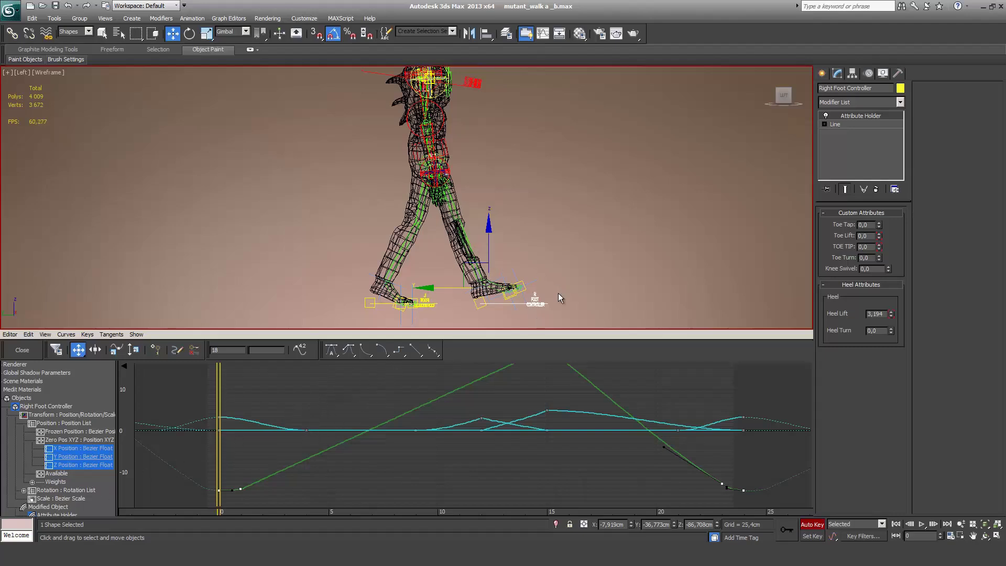
Step: Isolate the right foot's Toe Lift and heel lift curves and move the Toe Lift end keys to frames 2 and 26
scroll(106, 486, "down", 5)
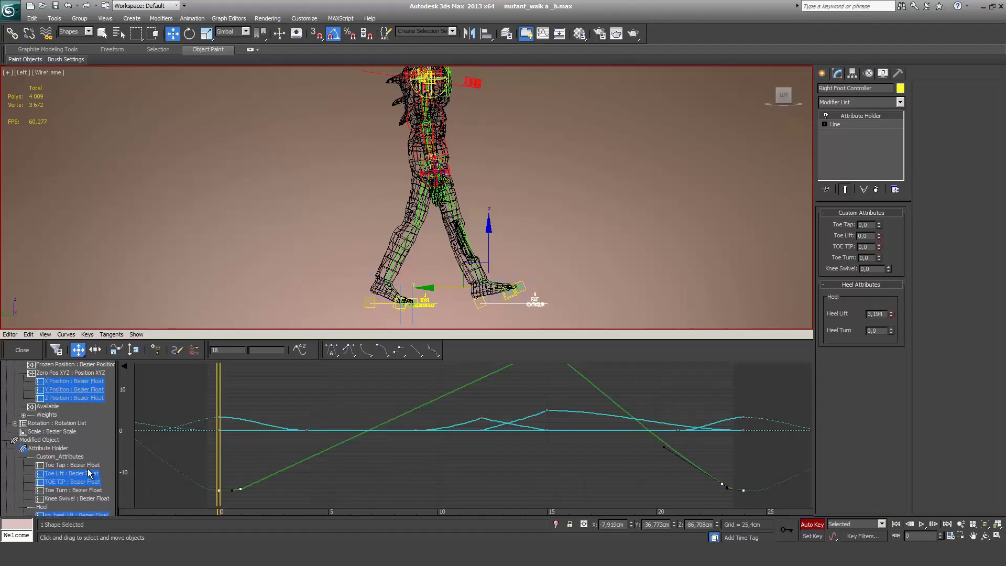
left_click(59, 457)
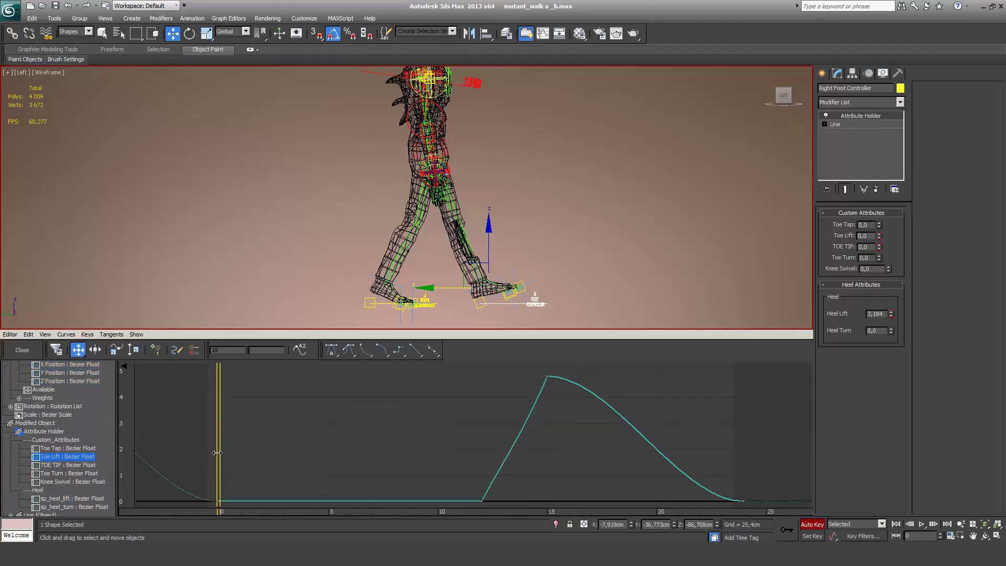
left_click_drag(3, 482, 5, 475)
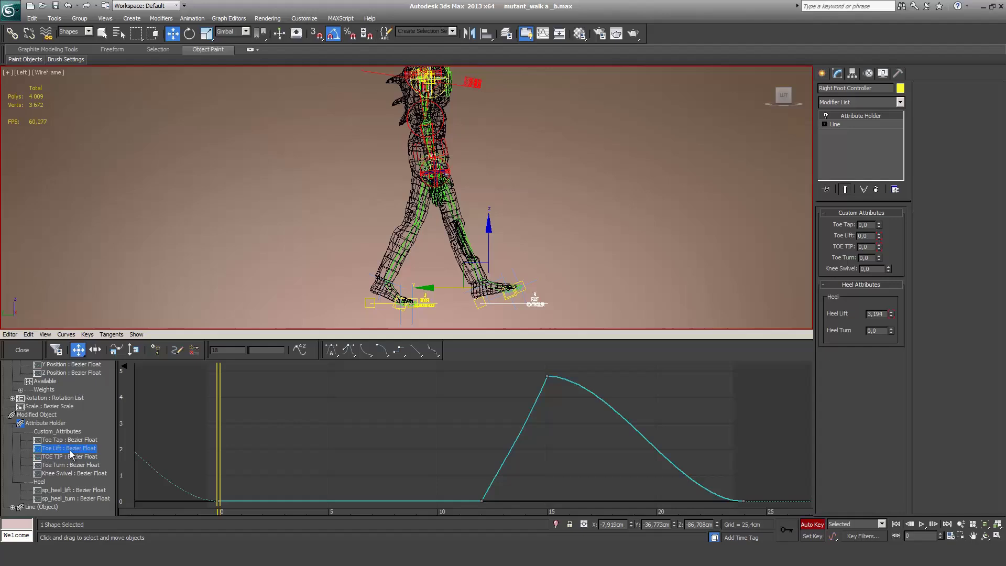
left_click(59, 491, "ctrl")
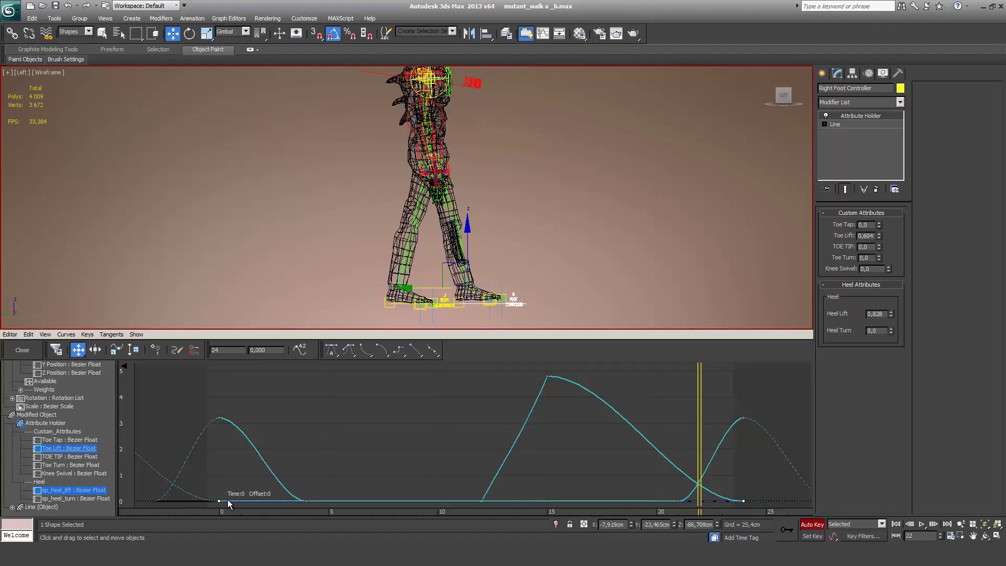
left_click_drag(228, 501, 261, 502)
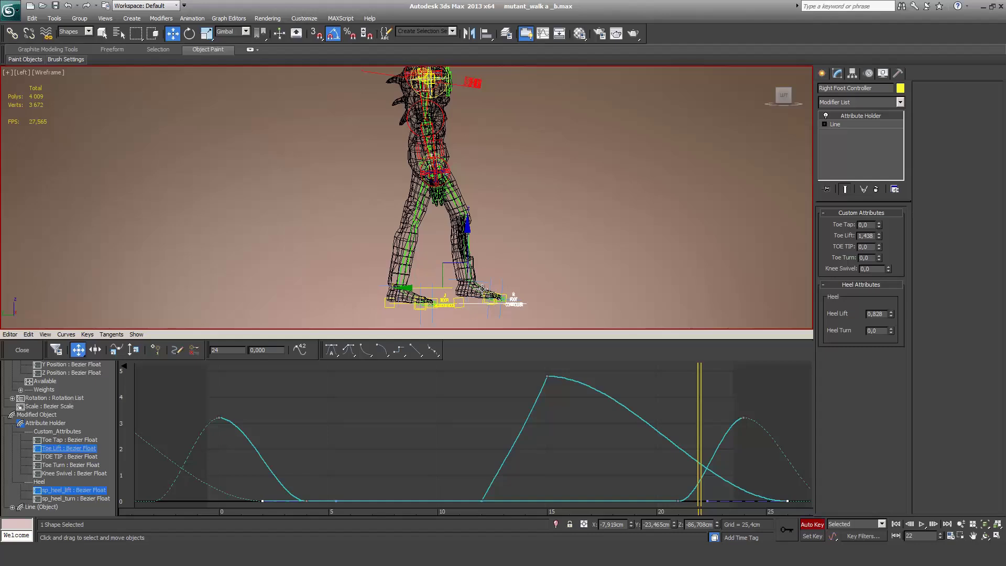
Step: Raise the right foot's heel lift peak keys at frames 0 and 24 to 4.48
key("Home")
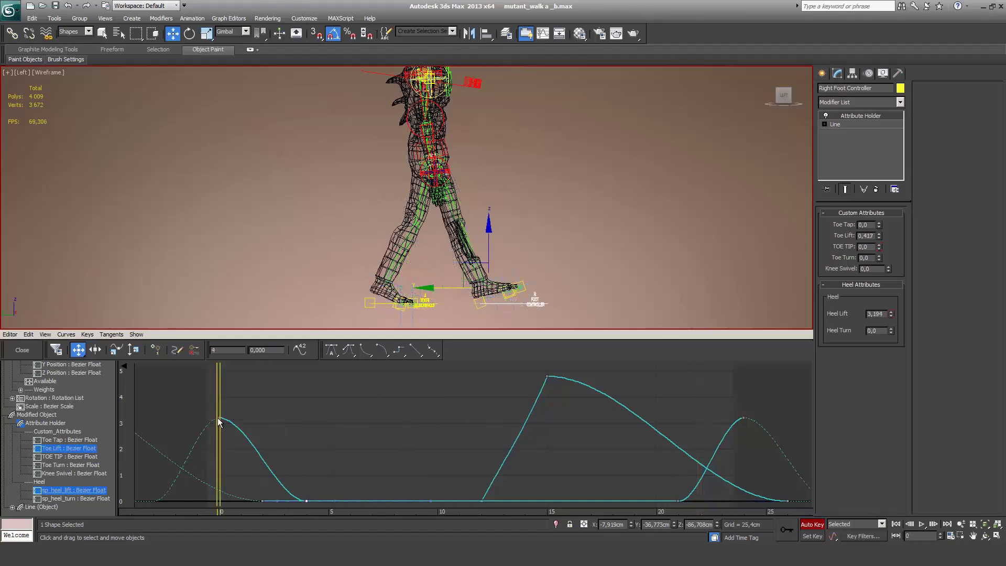
left_click(220, 418)
left_click_drag(239, 433, 240, 434)
left_click_drag(661, 373, 744, 385)
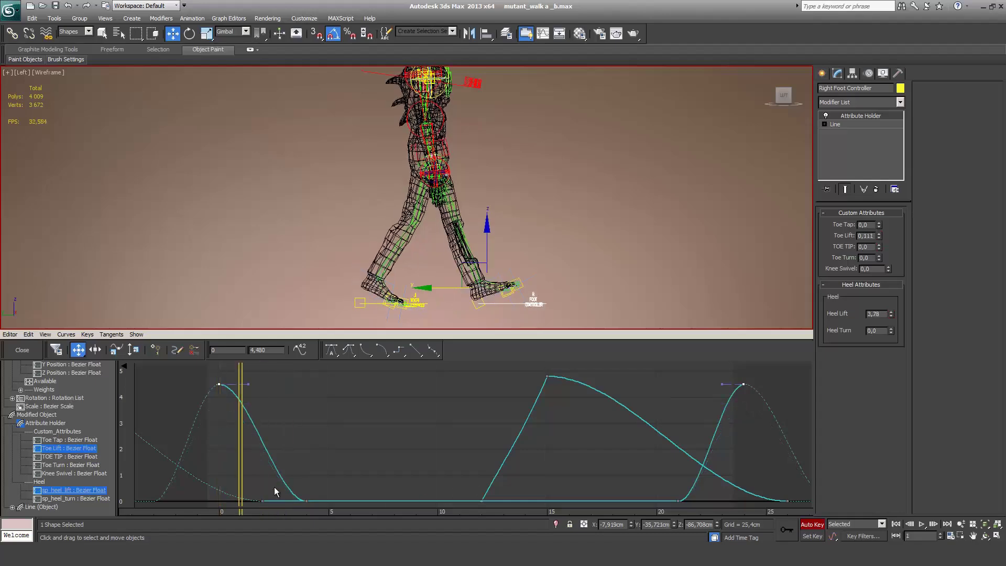
Step: Shift the right foot's Toe Lift end keys to frames 5 and 29 and play the animation
key("comma")
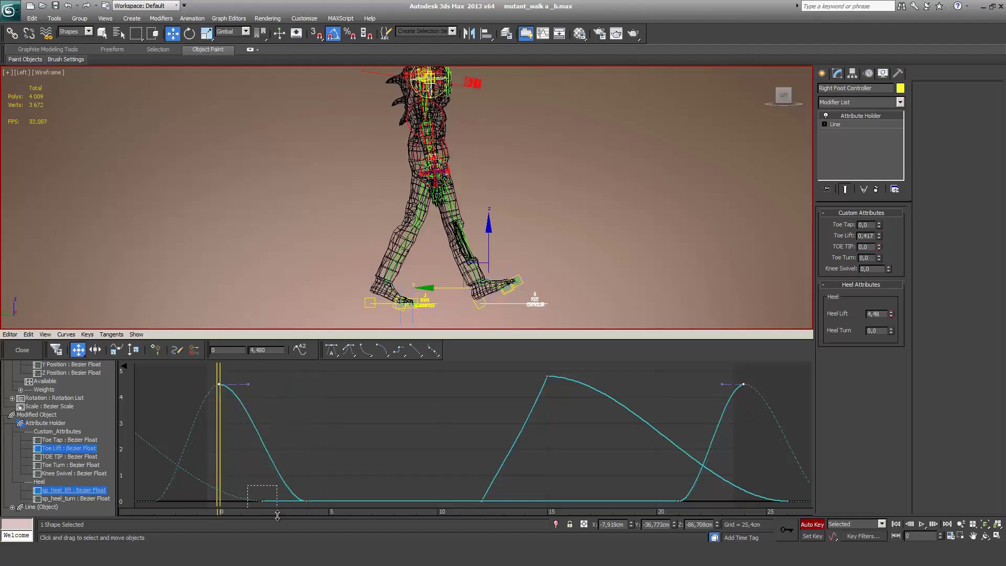
left_click_drag(277, 515, 277, 515)
middle_click_drag(643, 483, 609, 483)
key("slash")
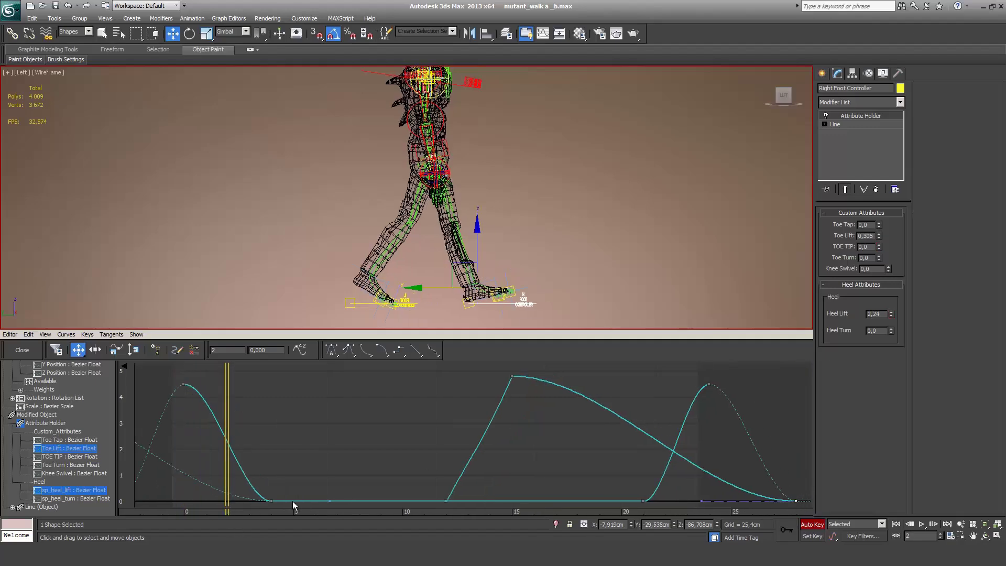
left_click_drag(801, 509, 802, 503)
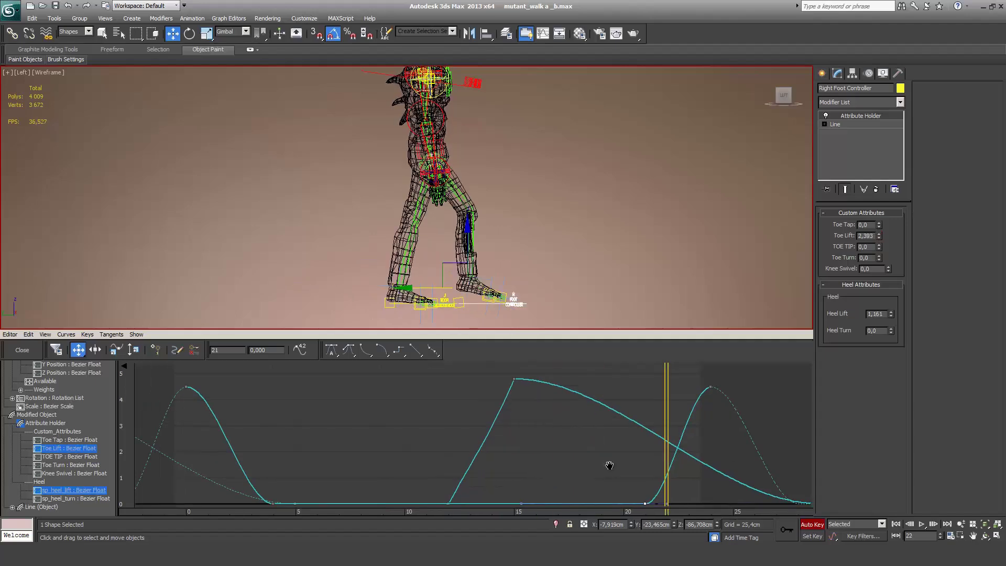
Step: Try moving the right foot's heel lift start key from frame 21 to frame 19, and undo it
middle_click_drag(607, 465, 656, 458)
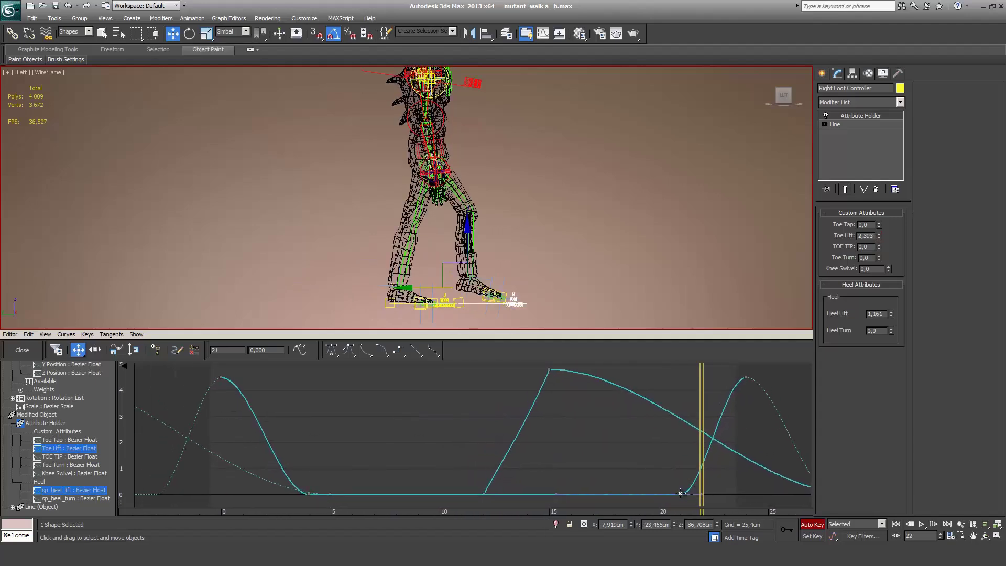
left_click_drag(681, 494, 639, 495)
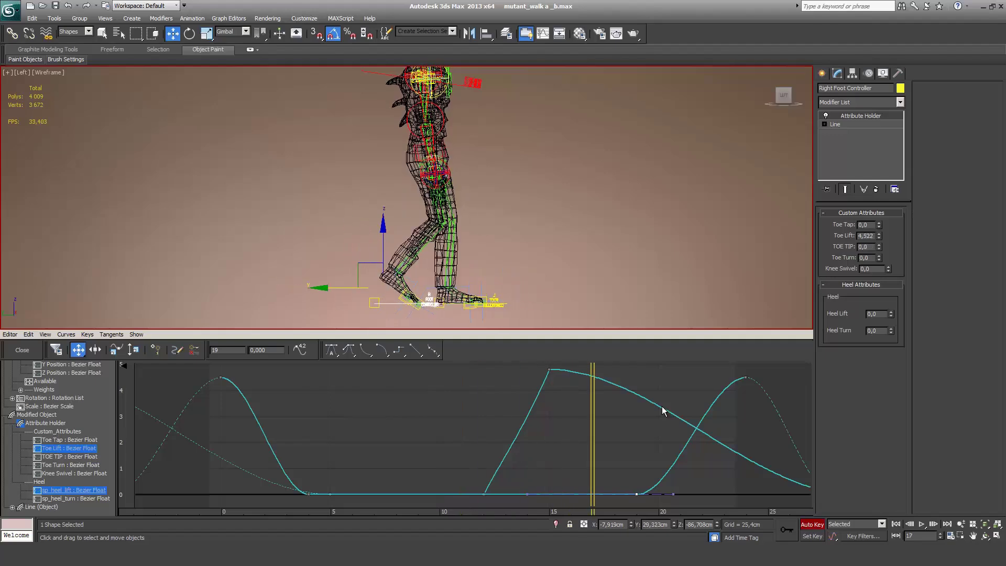
key("ctrl+z")
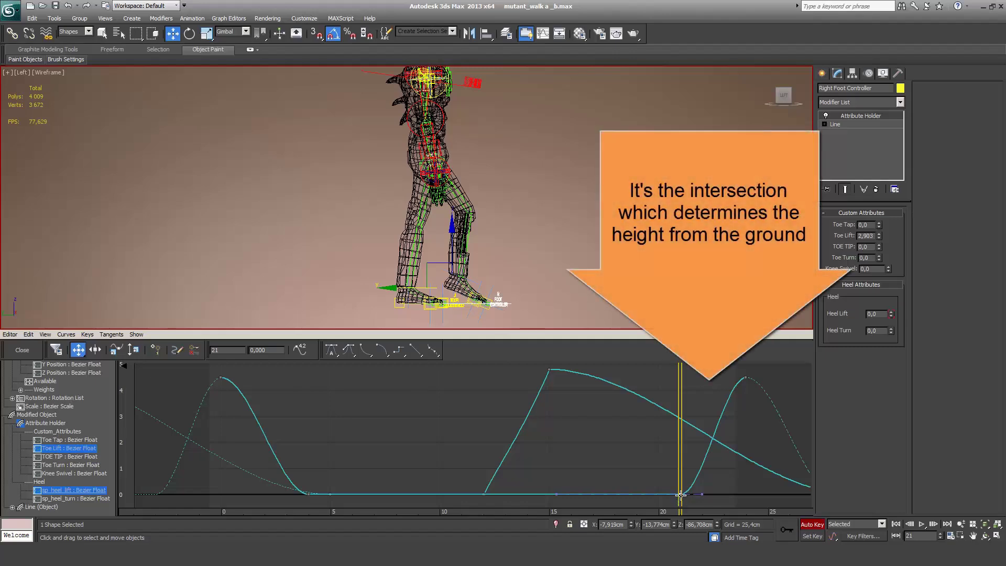
Step: Move the right foot's heel lift start key from frame 21 to frame 18 and play the animation
left_click_drag(680, 495, 627, 498)
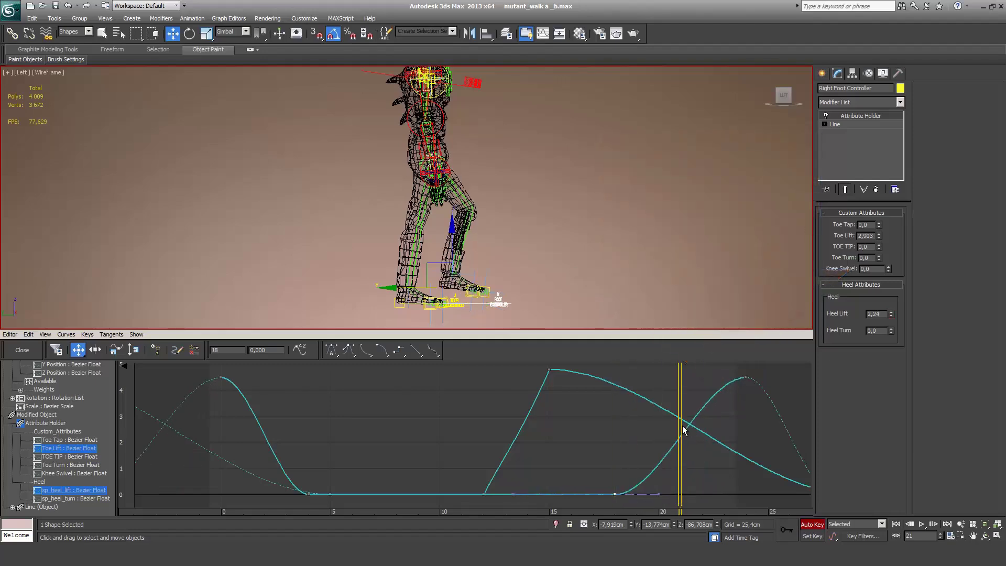
key("/")
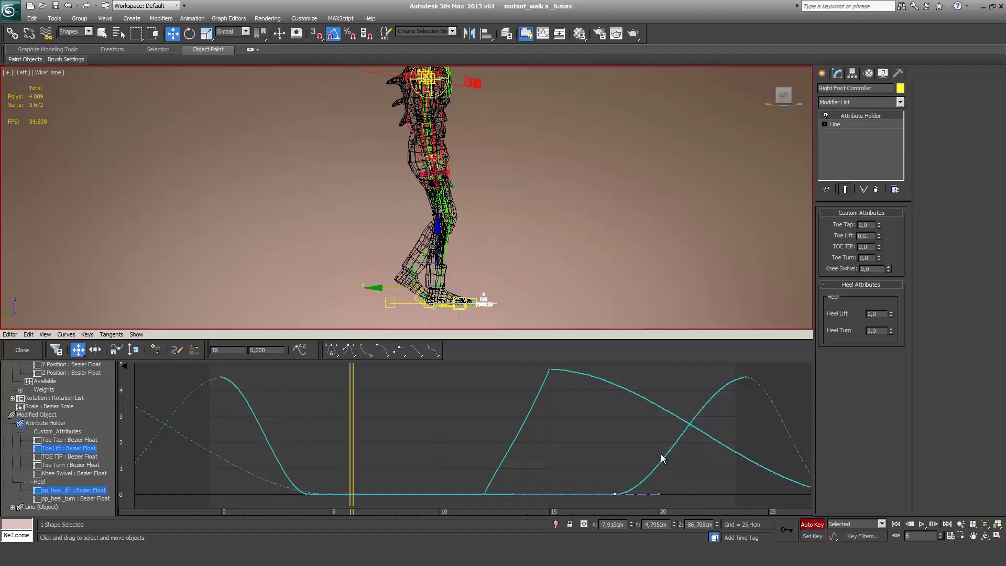
key("/")
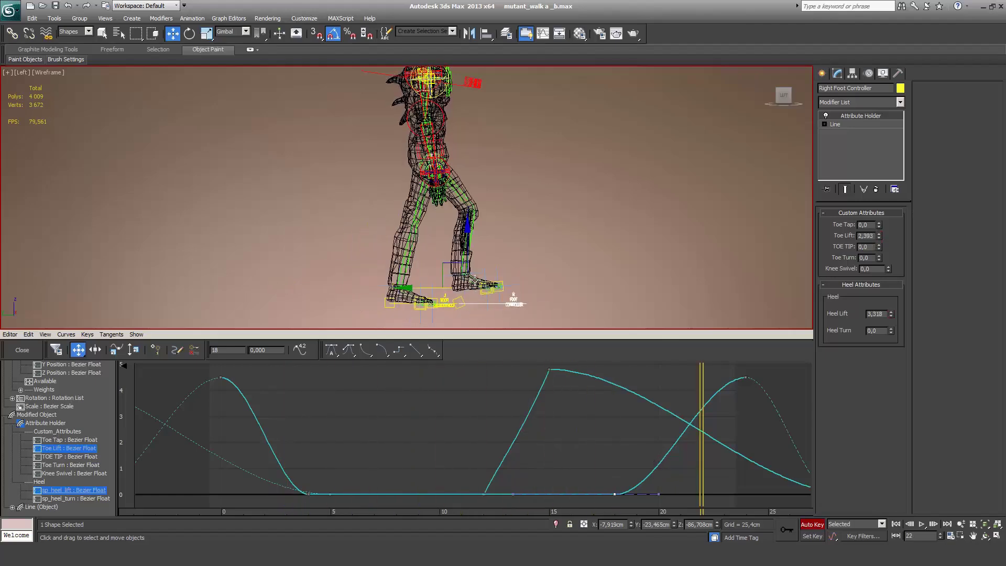
Step: Move the right foot's Toe Lift end keys back to frames 2 and 26 and check its intersection with the heel lift curve at frame 21
left_click(463, 289)
left_click(61, 449)
left_click_drag(357, 515, 346, 509)
middle_click_drag(468, 505, 380, 486)
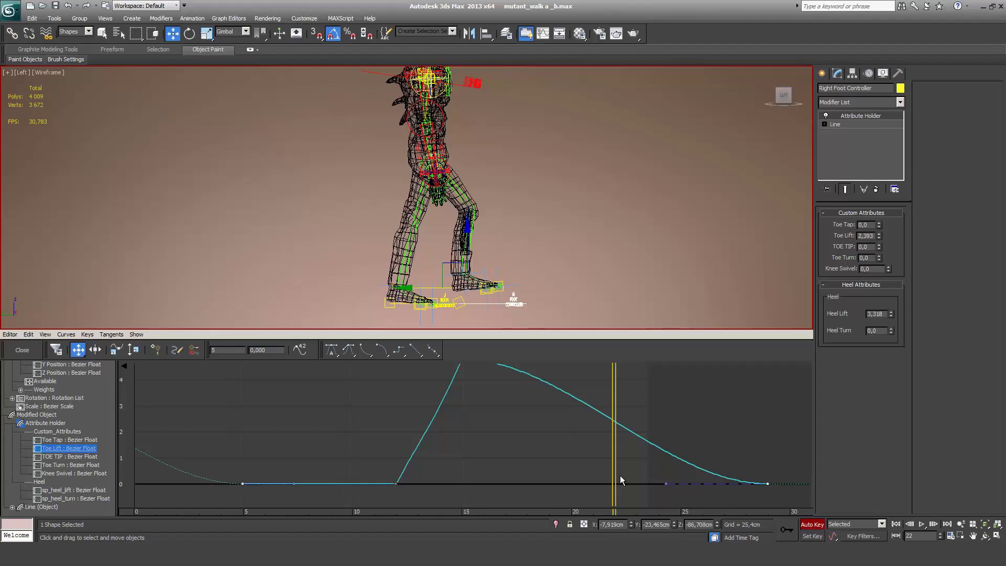
middle_click_drag(669, 469, 672, 477)
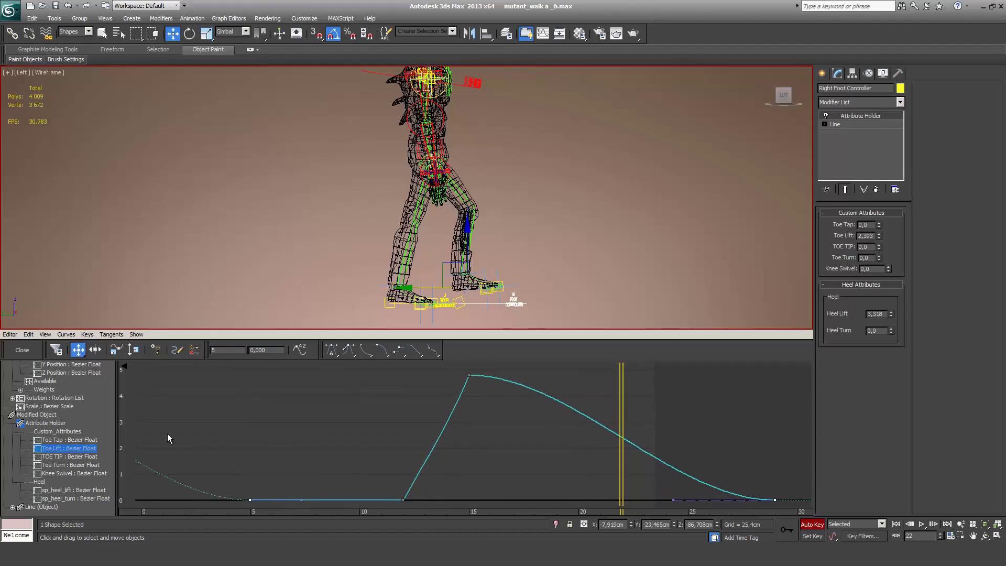
left_click(71, 492, "ctrl")
left_click_drag(774, 500, 722, 506)
left_click_drag(622, 443, 601, 444)
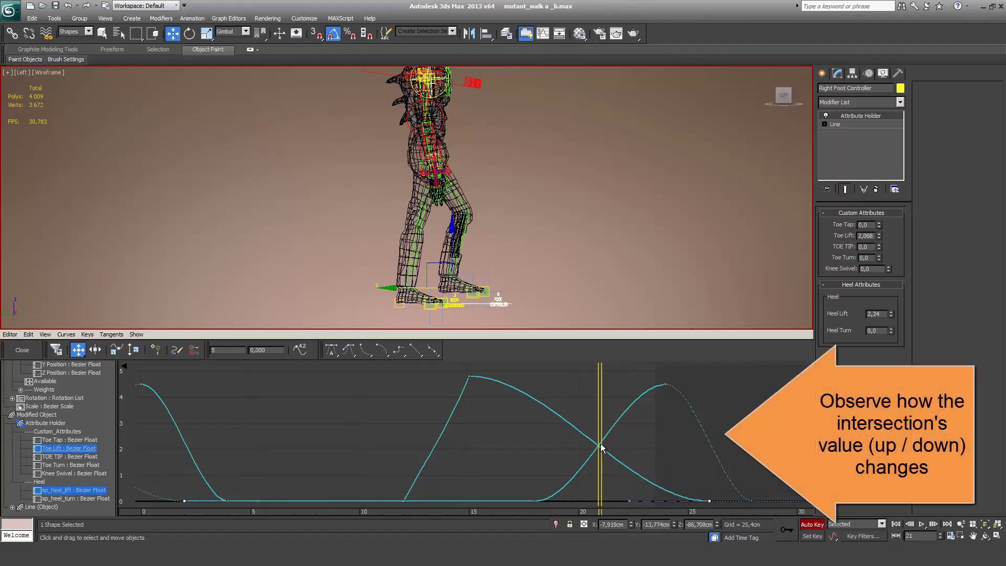
Step: Try moving the right foot's Toe Lift end key at frame 26 to a higher frame, and undo the move
left_click_drag(711, 500, 735, 500)
key("ctrl+z")
left_click_drag(602, 463, 674, 452)
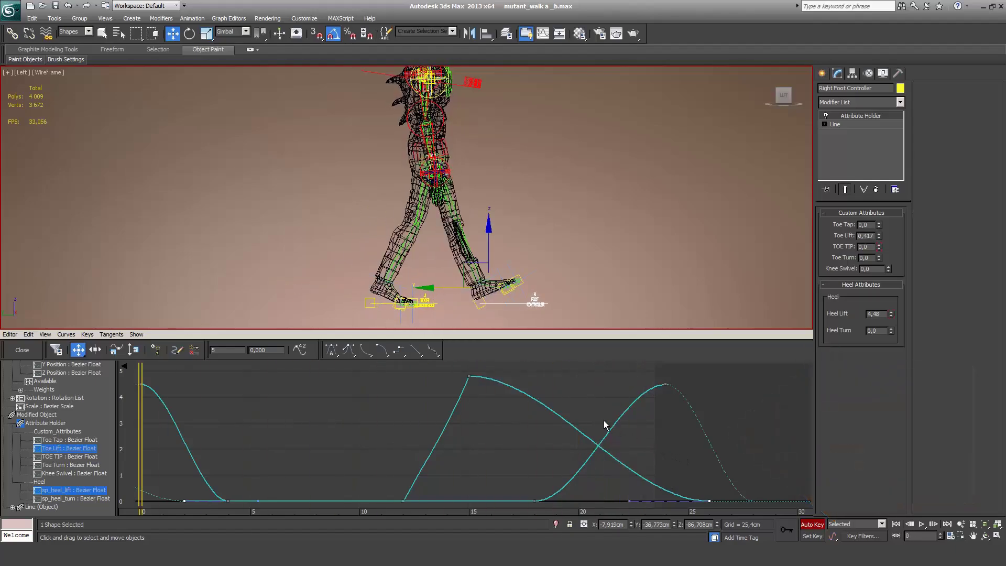
Step: Try slightly raising the right foot's Y Position keys at both ends of the walk cycle curve
middle_click_drag(233, 388, 286, 388)
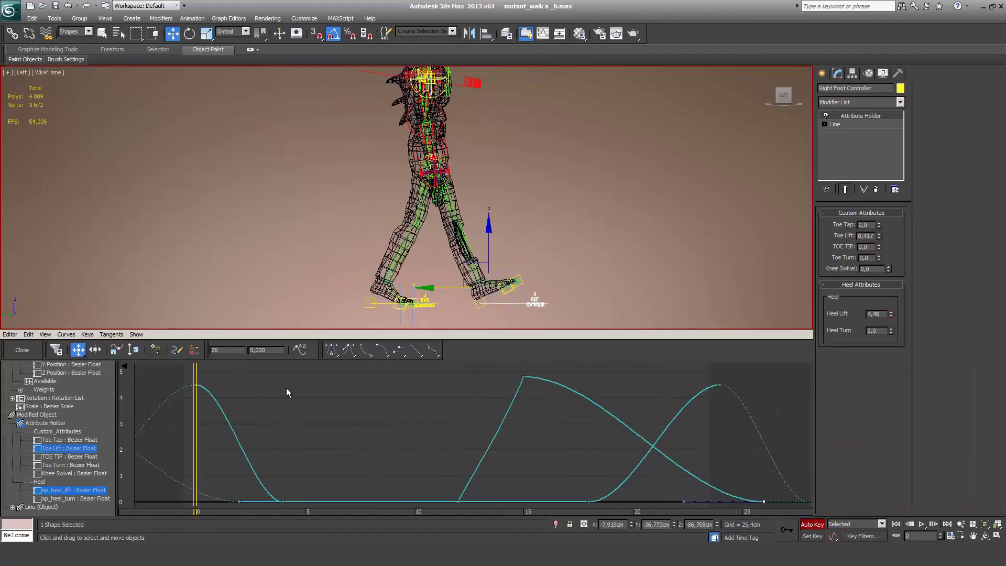
scroll(62, 443, "up", 3)
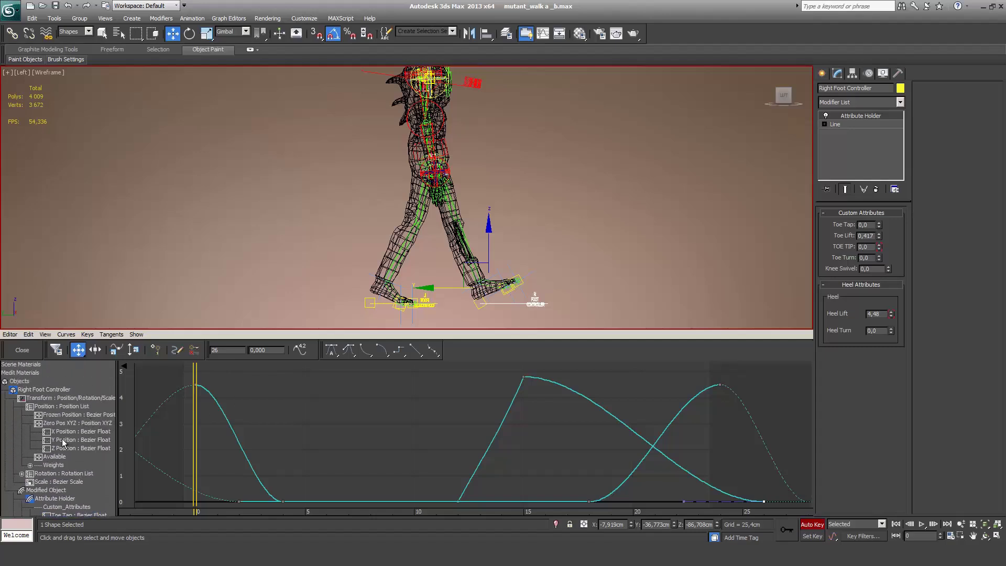
left_click(62, 441)
left_click_drag(161, 474, 350, 515)
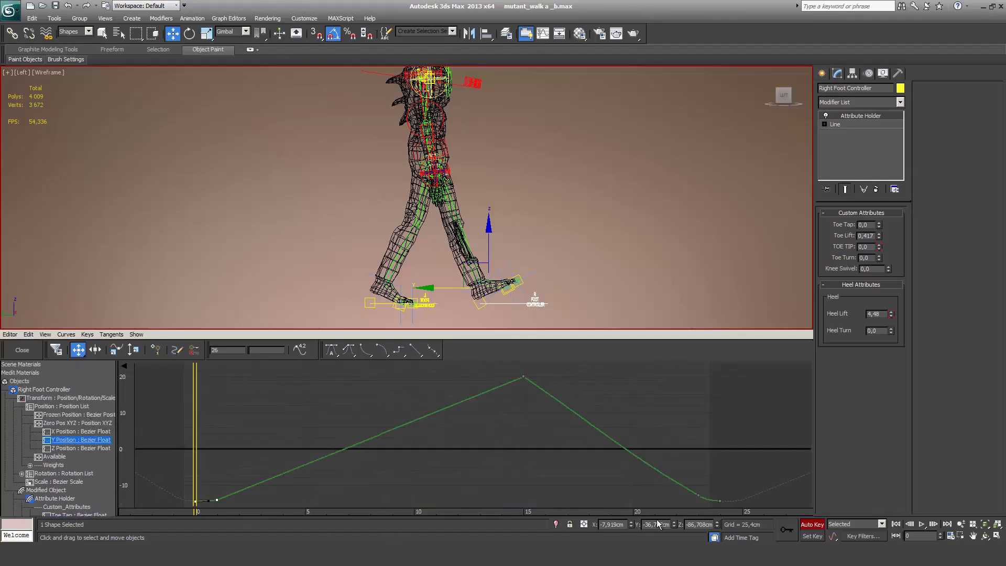
left_click_drag(650, 468, 787, 516, "ctrl")
left_click_drag(720, 501, 719, 496)
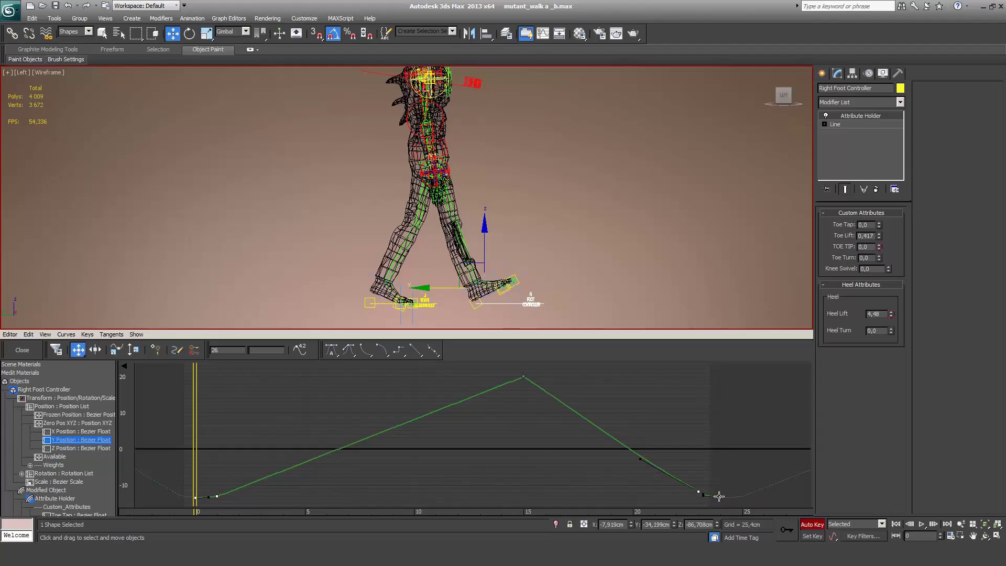
Step: Play the walk to check the foot's stride, and undo the raise of the Y Position end keys
key("period")
key("period")
key("period")
key("period")
key("period")
key("period")
key("period")
key("period")
key("period")
key("period")
key("period")
key("period")
key("period")
key("period")
key("period")
key("period")
key("period")
key("period")
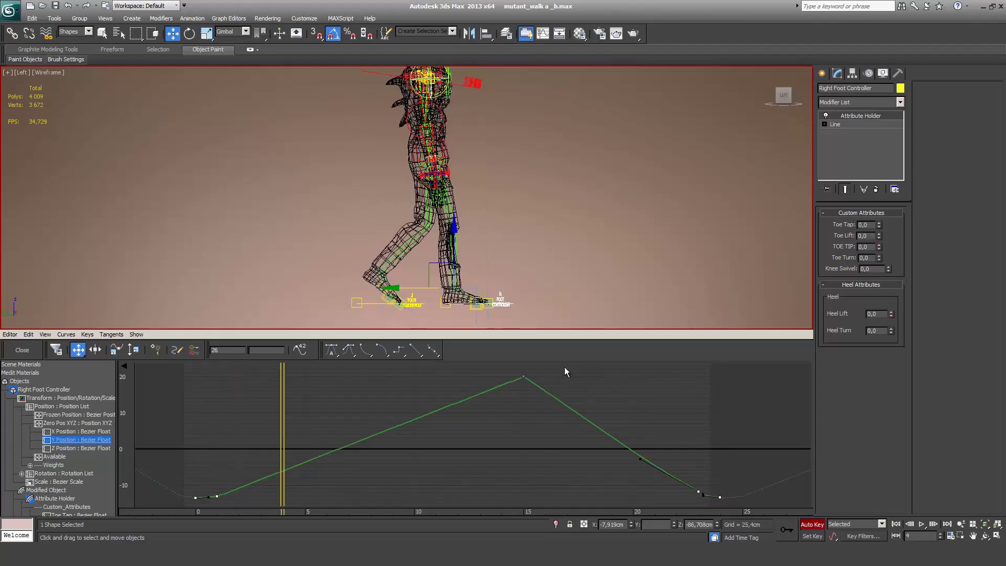
key("period")
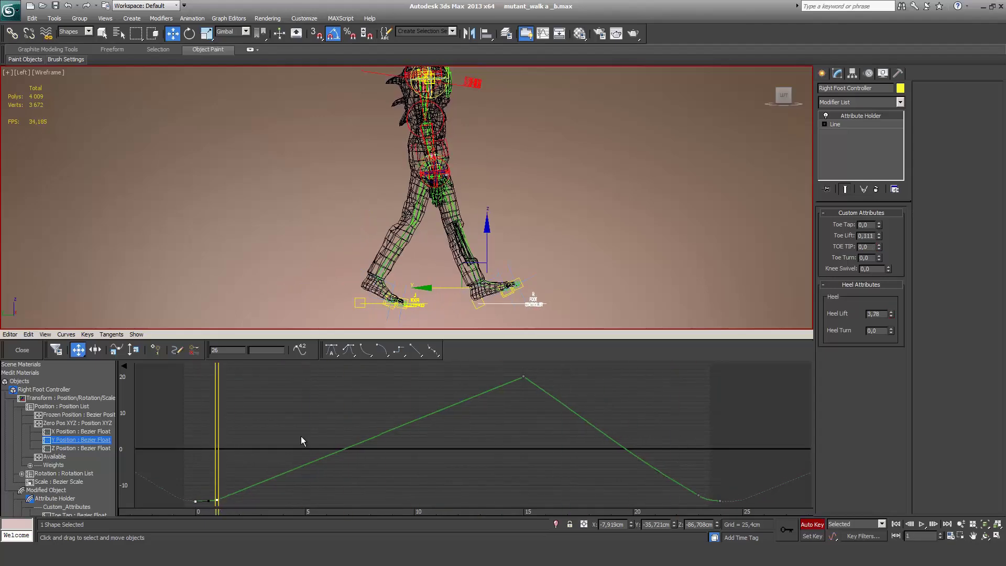
key("period")
key("period")
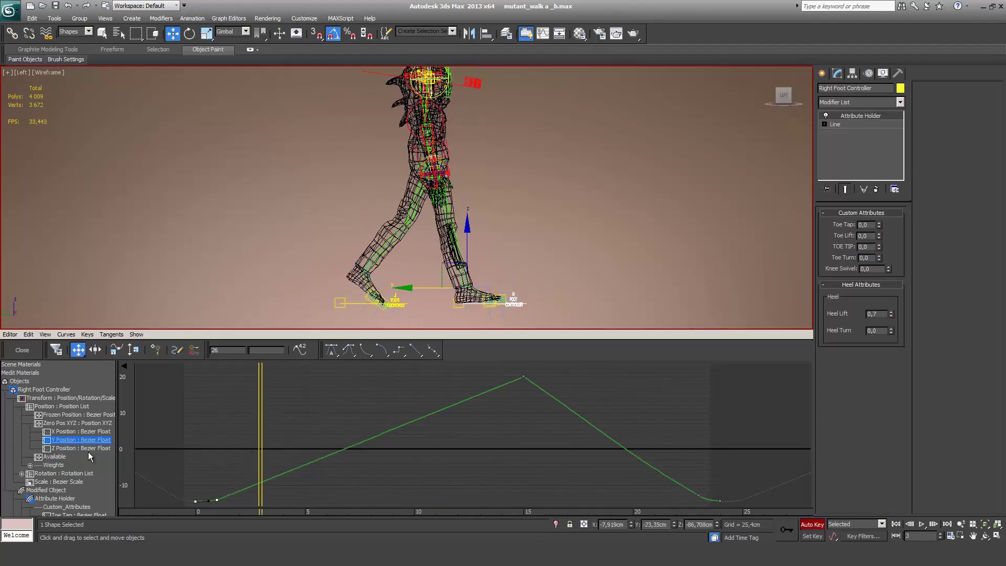
Step: Show the right foot's Toe Lift and heel lift curves together and step through the frames around frame 22
scroll(84, 445, "down", 3)
left_click(65, 449)
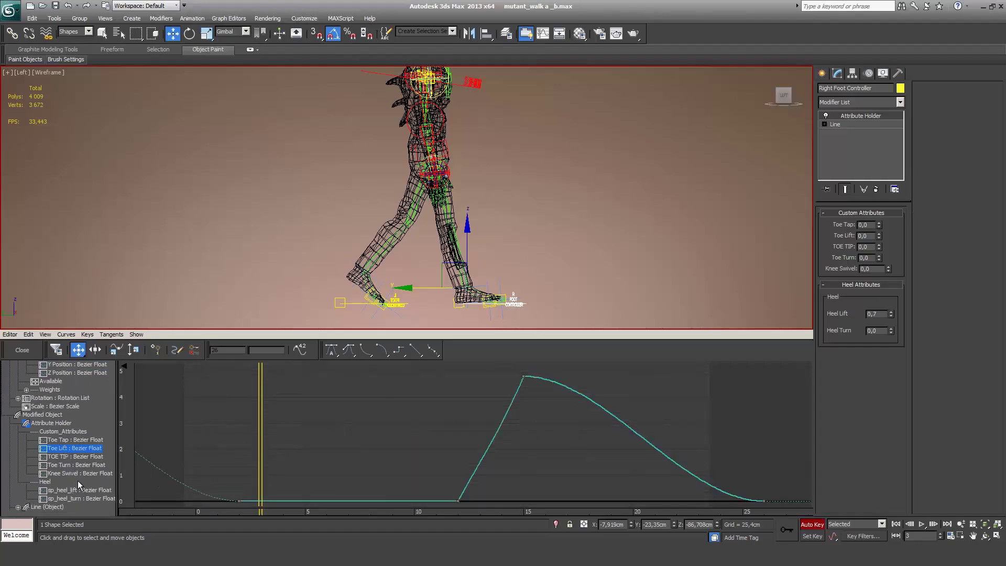
left_click(73, 491, "ctrl")
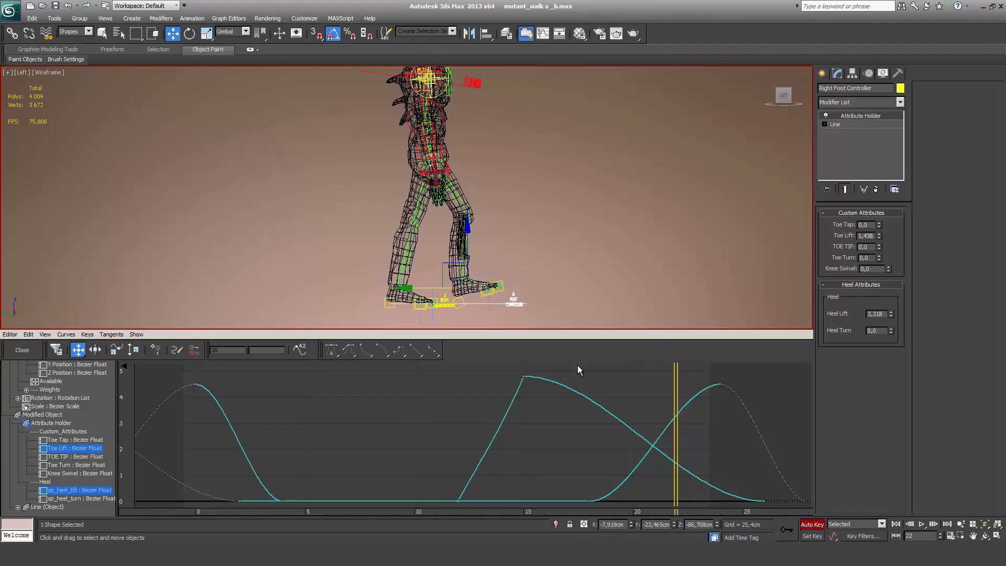
key("comma")
key("comma")
key("period")
key("period")
key("period")
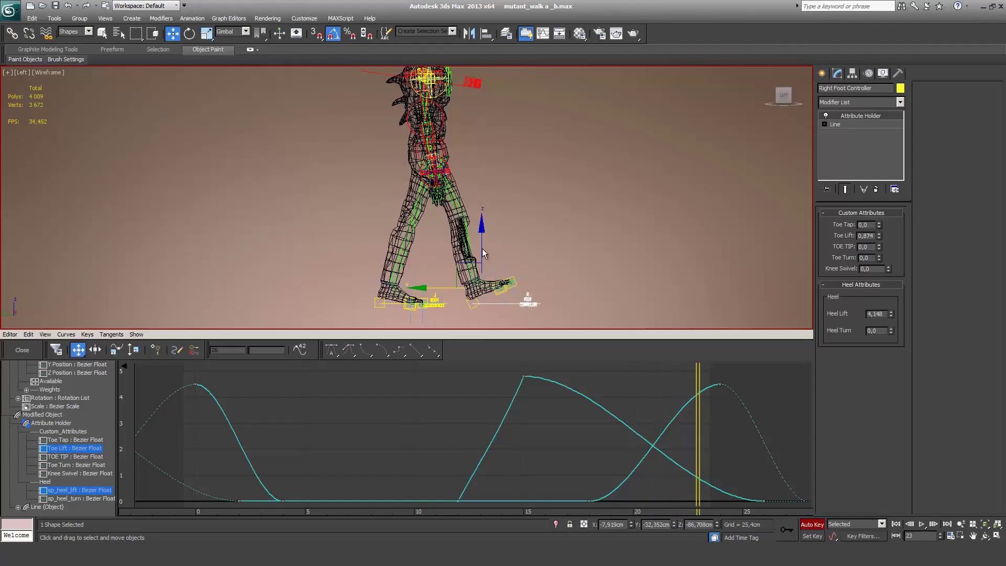
Step: Step forward and backward through the walk cycle to examine the right foot's ground contact around the loop point
key("Home")
key("period")
key("period")
key("period")
key("period")
key("period")
key("period")
key("period")
key("period")
key("period")
key("period")
key("period")
key("period")
key("period")
key("period")
key("period")
key("period")
key("period")
key("period")
key("period")
key("period")
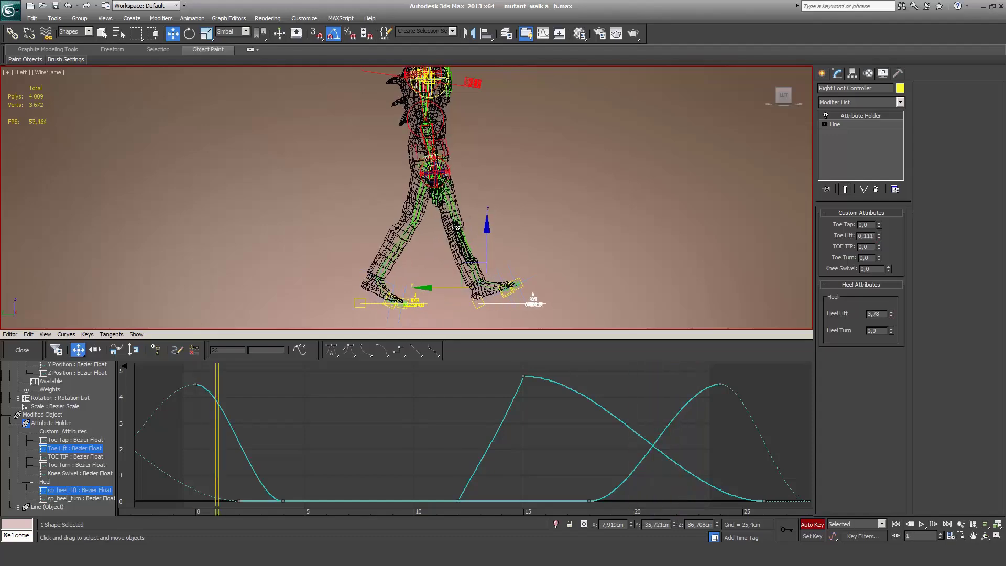
key("period")
key("period")
key("period")
key("period")
key("period")
key("period")
key("period")
key("period")
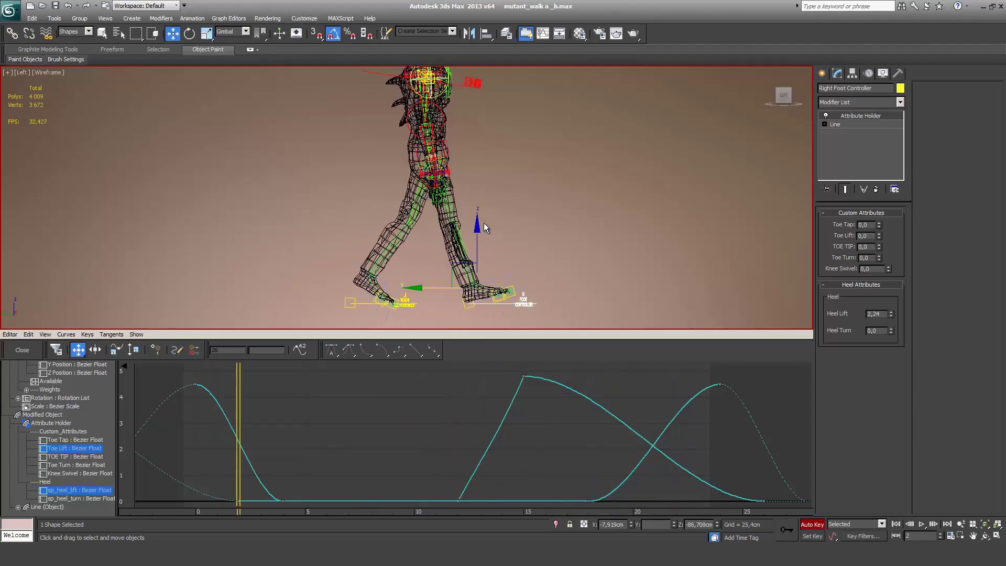
key("comma")
key("comma")
key("comma")
key("comma")
key("comma")
key("comma")
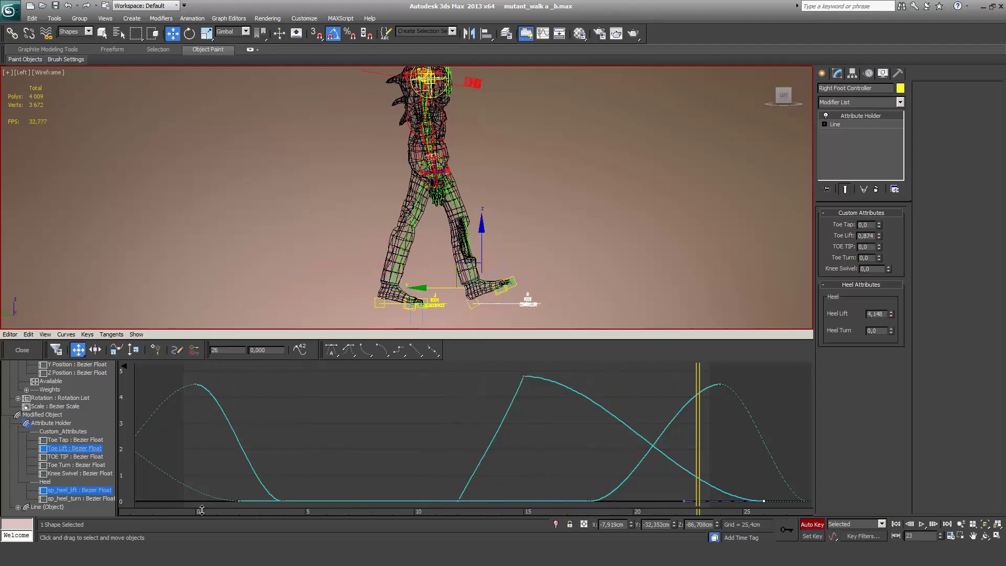
Step: Shift the right foot's Toe Lift end keys to frames 4 and 28 and play through the walk cycle
key("comma")
key("comma")
key("comma")
key("comma")
key("comma")
key("comma")
key("comma")
key("comma")
key("comma")
key("comma")
key("comma")
key("comma")
key("comma")
key("comma")
key("comma")
key("comma")
key("comma")
key("comma")
key("comma")
key("comma")
key("period")
key("period")
key("period")
key("period")
key("period")
key("period")
key("period")
key("period")
key("period")
key("period")
key("period")
key("period")
key("period")
key("period")
key("period")
key("period")
key("period")
key("period")
key("period")
key("period")
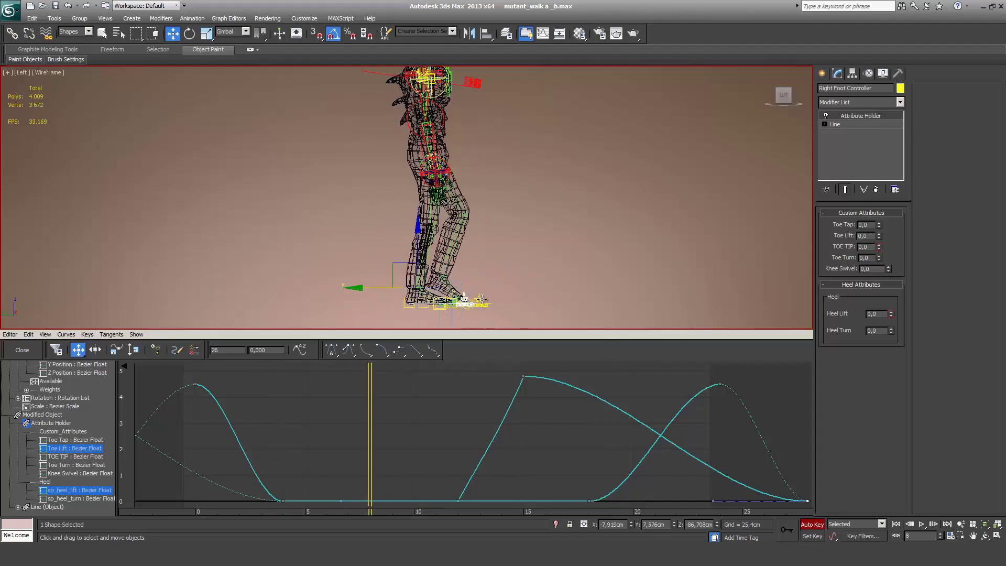
key("period")
key("period")
key("period")
key("period")
key("period")
key("period")
key("period")
key("period")
key("period")
key("period")
key("period")
key("period")
key("period")
key("period")
key("period")
key("period")
key("period")
key("period")
key("period")
key("period")
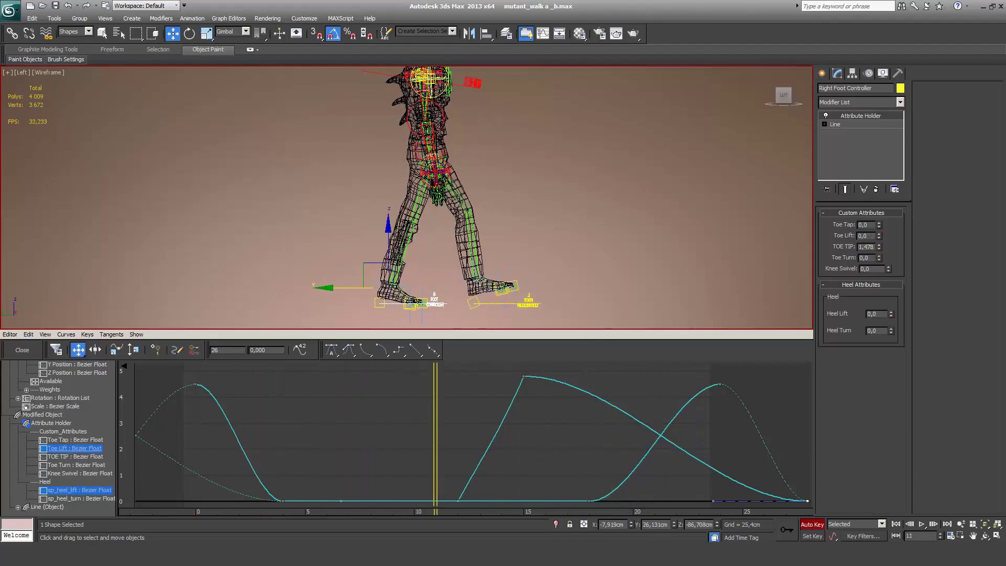
key("period")
key("period")
key("period")
key("period")
key("period")
key("period")
key("period")
key("period")
key("period")
key("period")
key("period")
key("period")
key("period")
key("period")
key("period")
key("period")
key("period")
key("period")
key("period")
key("period")
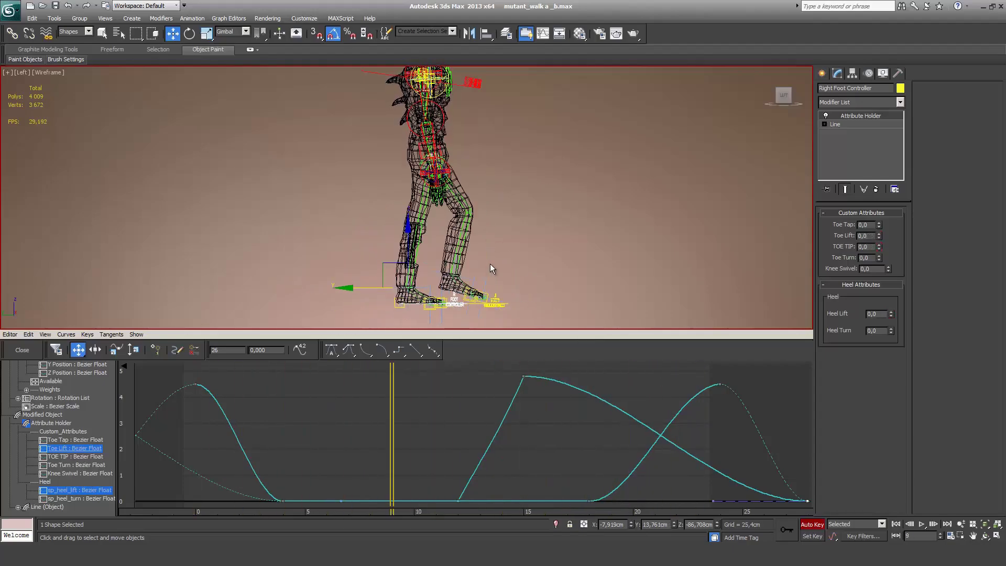
Step: Step through the walk cycle and back and forth around frame 4 to examine the right foot's landing
key("period")
key("period")
key("period")
key("period")
key("period")
key("period")
key("period")
key("period")
key("period")
key("period")
key("period")
key("period")
key("period")
key("period")
key("period")
key("period")
key("period")
key("period")
key("period")
key("period")
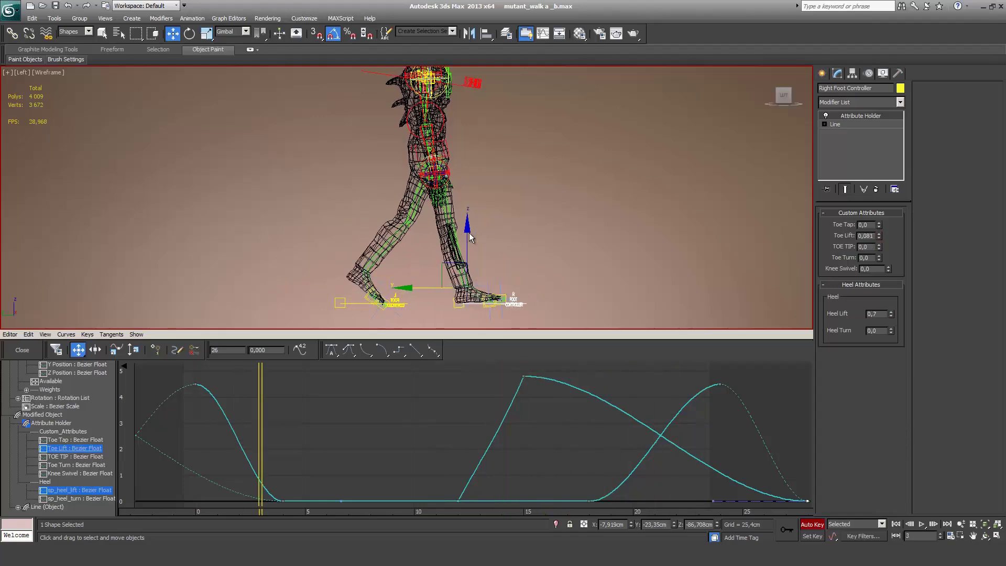
key("period")
key("period")
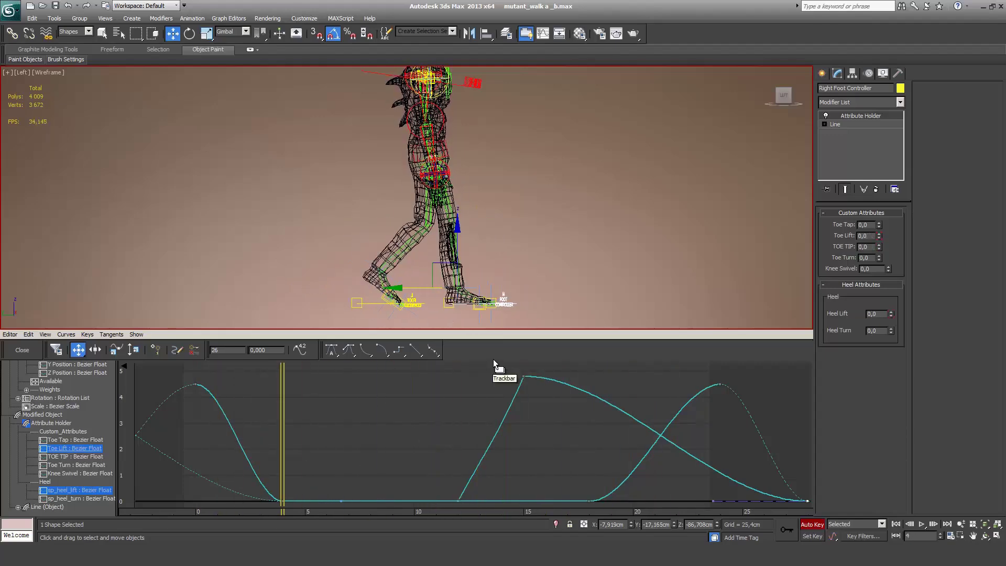
key("period")
key("comma")
key("comma")
key("period")
key("comma")
key("period")
Step: Move the right foot's sp_heel_lift zero key to frame 5 and play the walk
left_click(78, 490)
left_click(282, 502)
left_click_drag(282, 504, 307, 502)
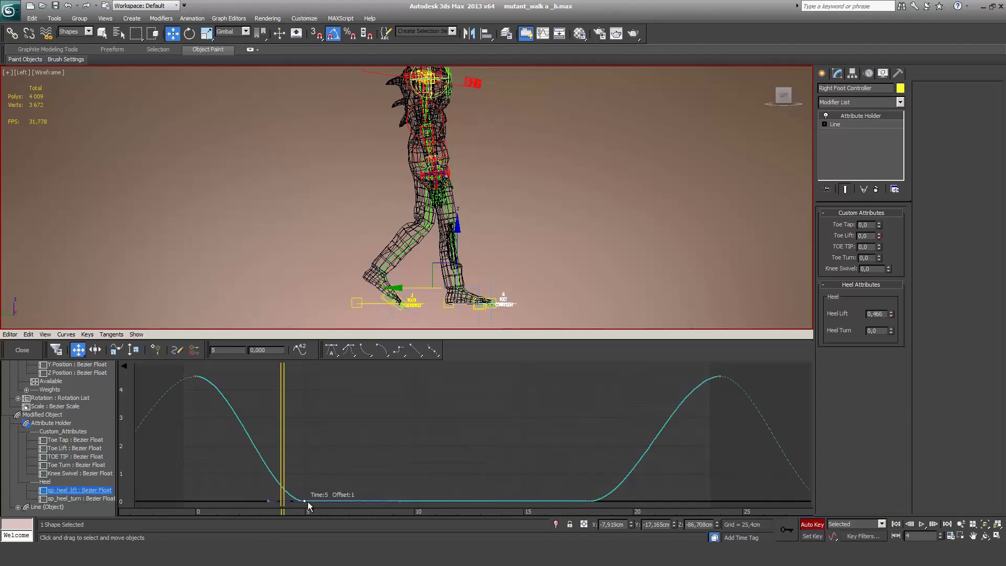
key("slash")
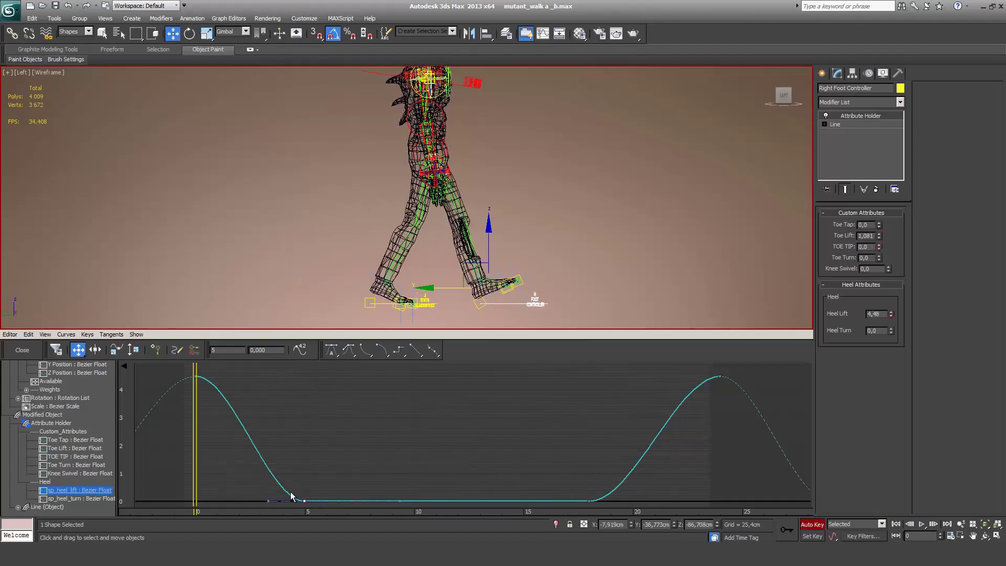
Step: Compare the left foot's heel lift curve, and make the right foot's heel lift rise between frames 18 and 24 linear
left_click(501, 304)
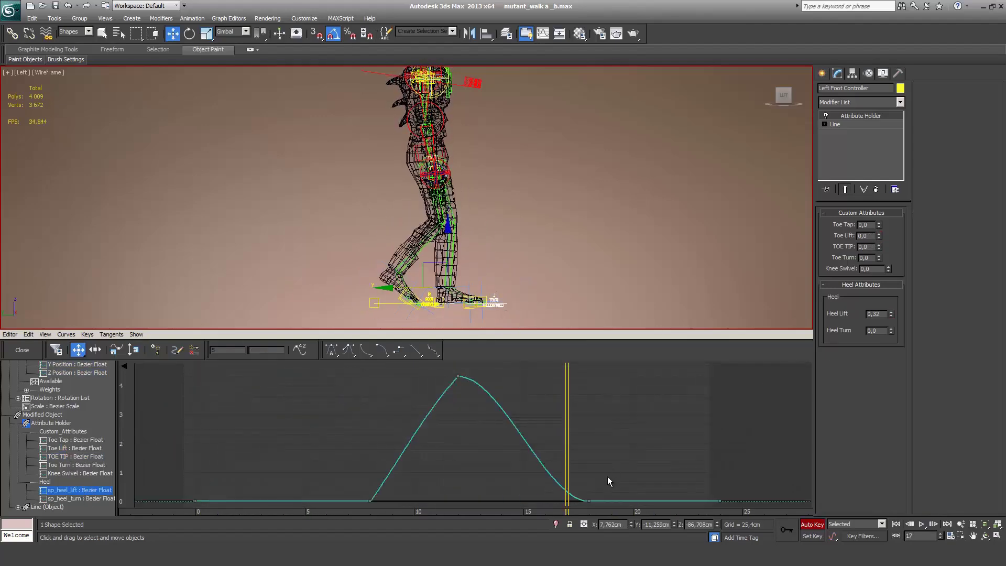
left_click(390, 303)
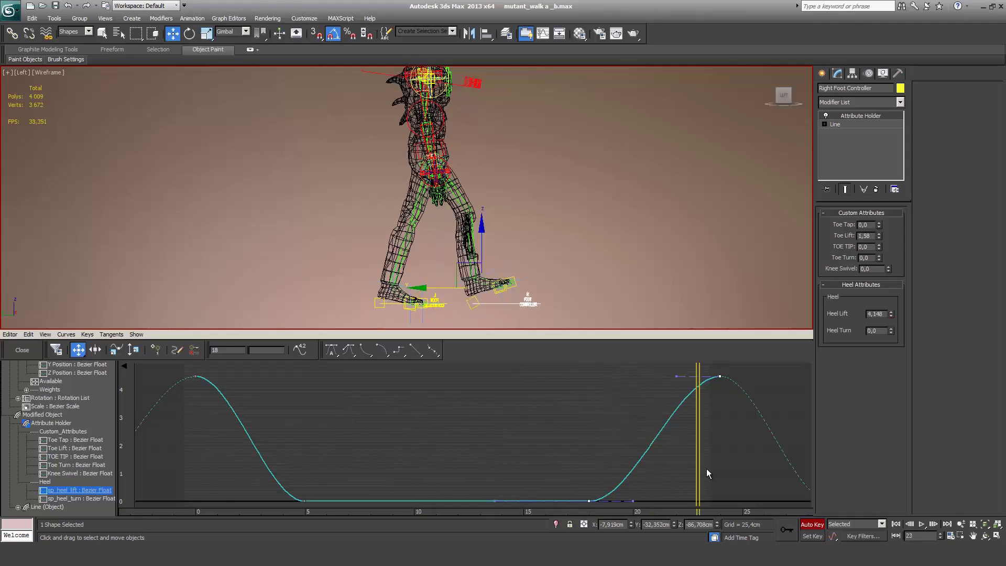
left_click(417, 350)
left_click(722, 377)
left_click_drag(725, 377, 725, 375)
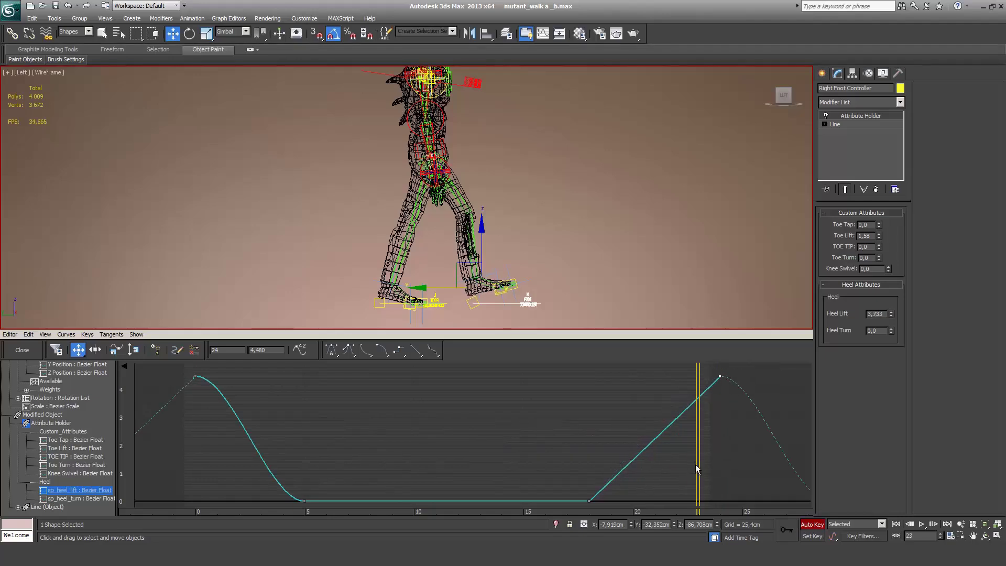
left_click_drag(696, 465, 482, 451)
Step: Make the left foot's heel lift rise linear between its keys at frames 8 and 12
left_click(508, 308)
key("comma")
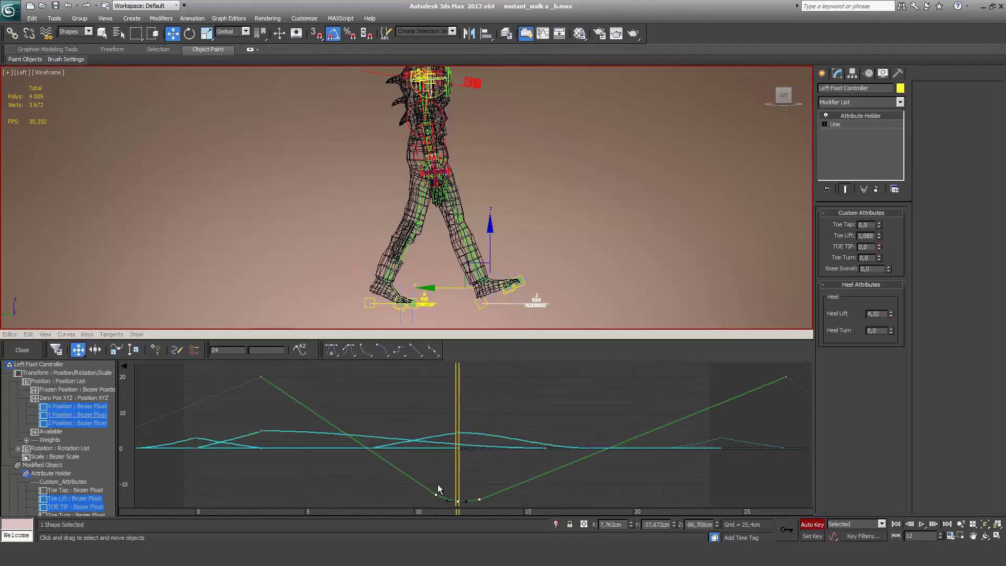
scroll(74, 445, "down", 3)
left_click(73, 499)
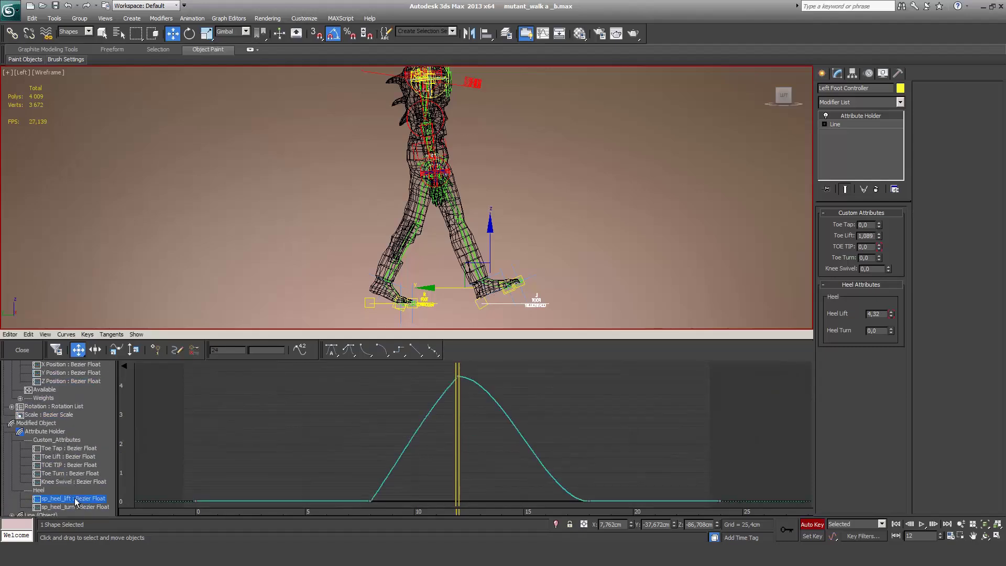
key("comma")
key("comma")
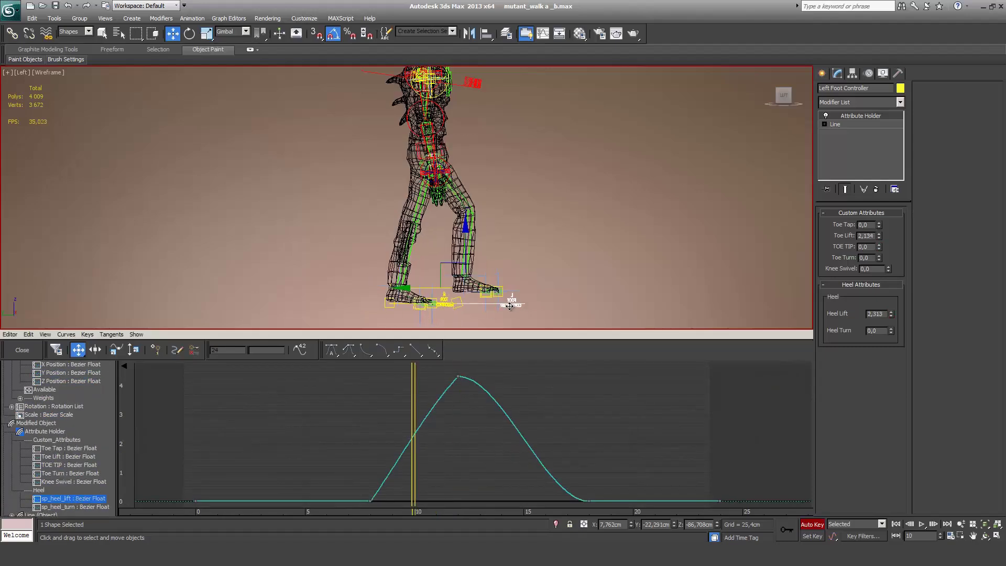
key("period")
key("period")
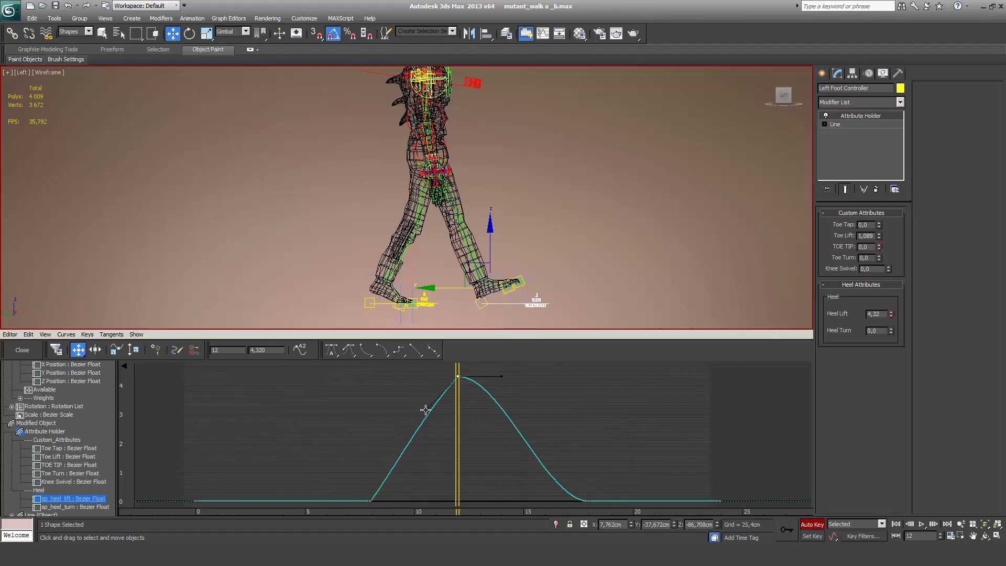
left_click(371, 500)
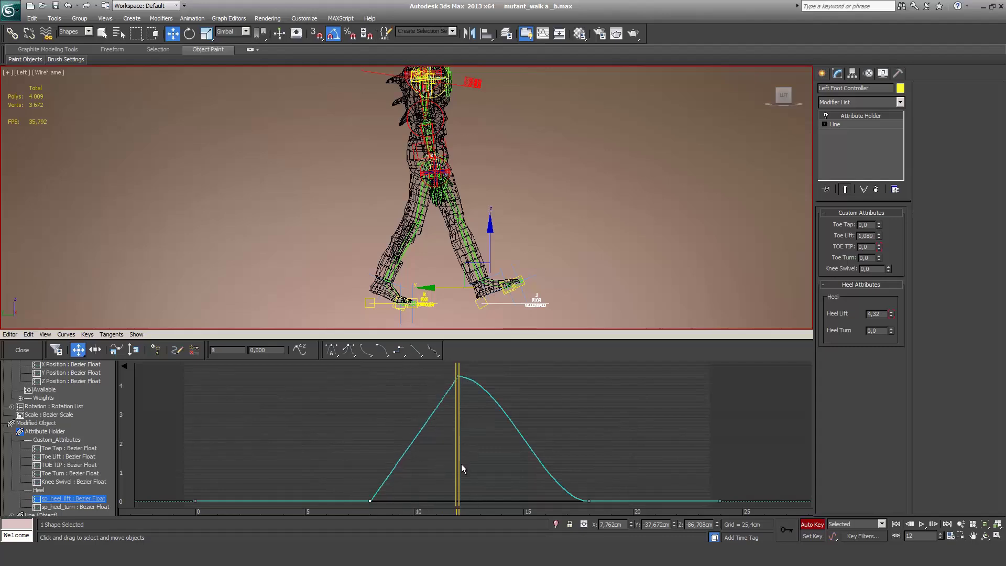
Step: Step through the full walk cycle to examine the left foot's heel motion leading up to frame 12
key("comma")
key("comma")
key("comma")
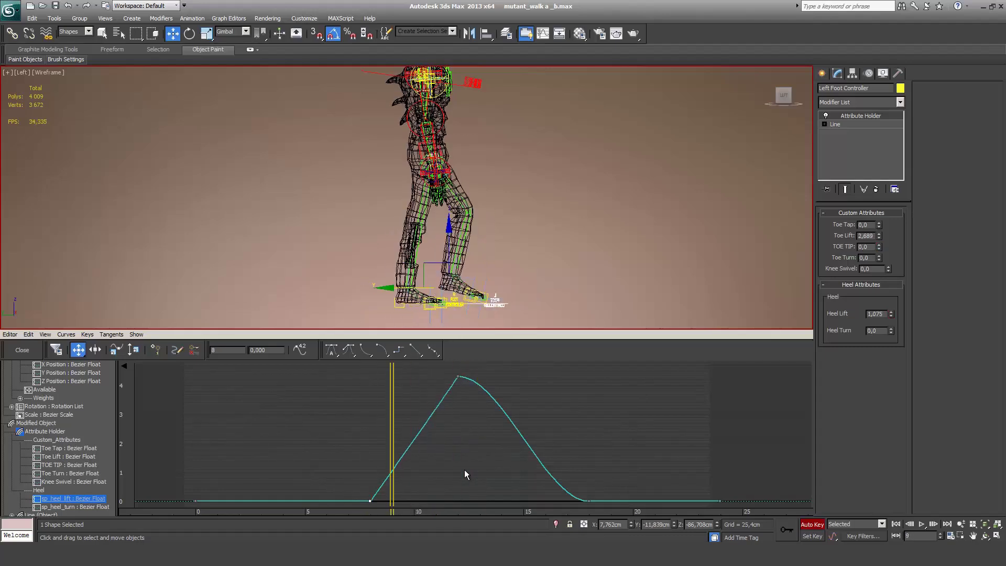
key("period")
key("period")
key("period")
key("period")
key("period")
key("period")
key("period")
key("period")
key("period")
key("period")
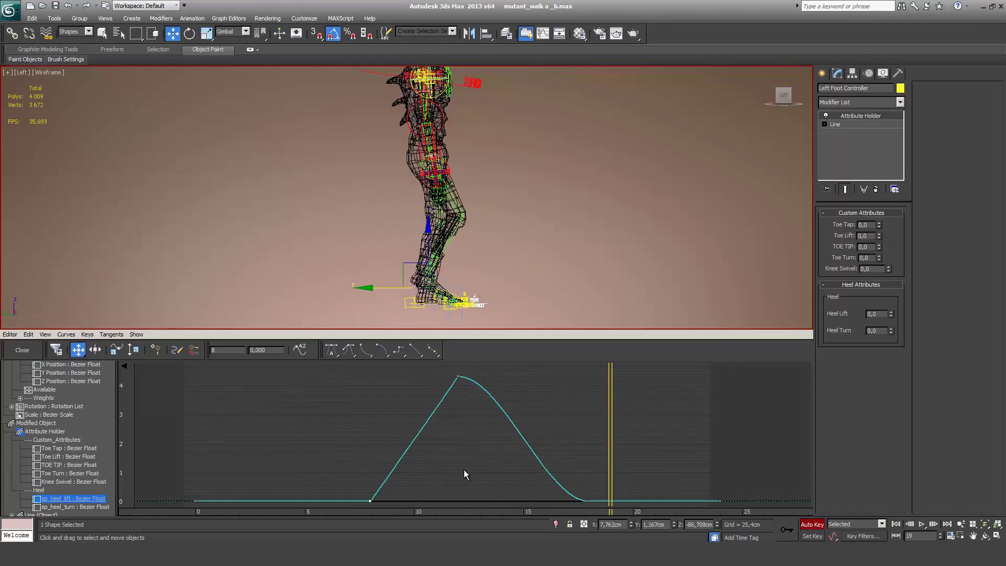
key("period")
key("period")
key("period")
key("period")
key("period")
key("period")
key("period")
key("period")
key("period")
key("period")
key("period")
key("period")
key("period")
key("period")
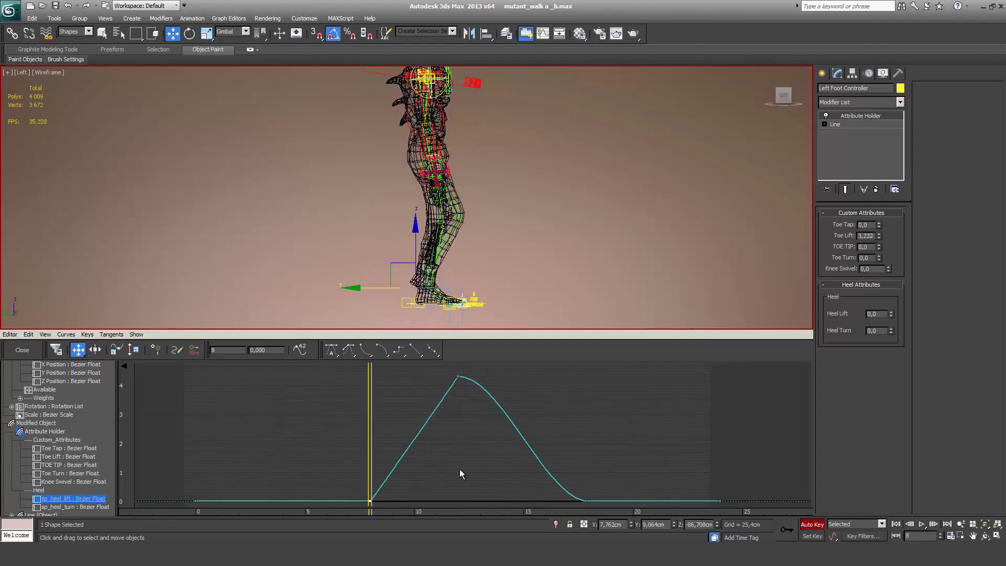
key("period")
key("period")
key("period")
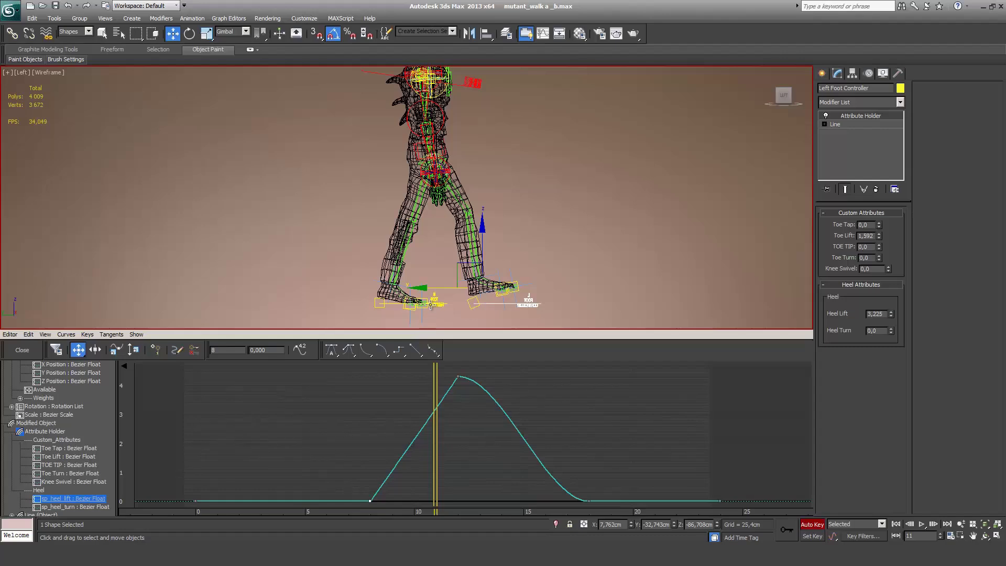
key("period")
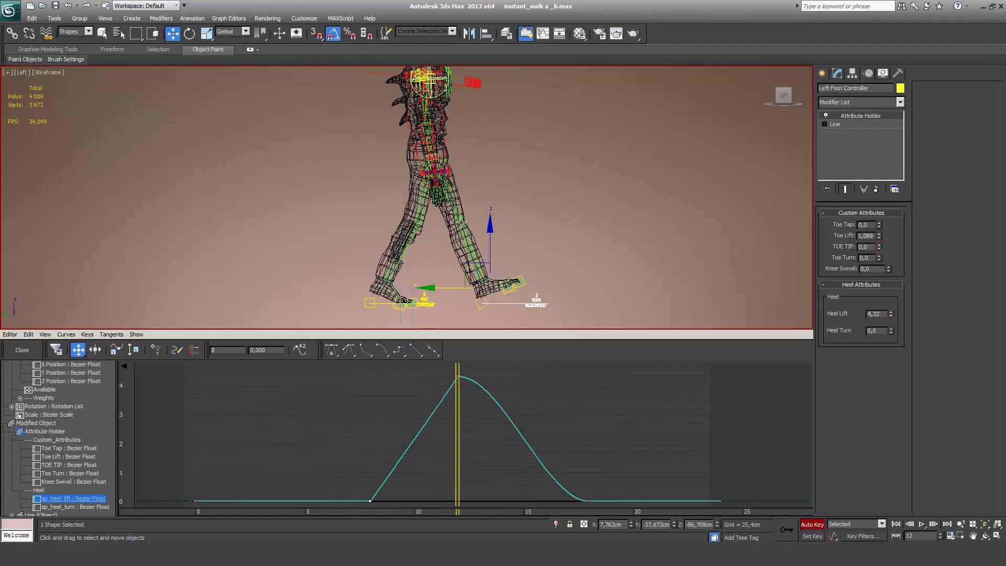
Step: Select the right foot controller and step between frames 10 and 16 to examine how its toes leave the ground
left_click(430, 304)
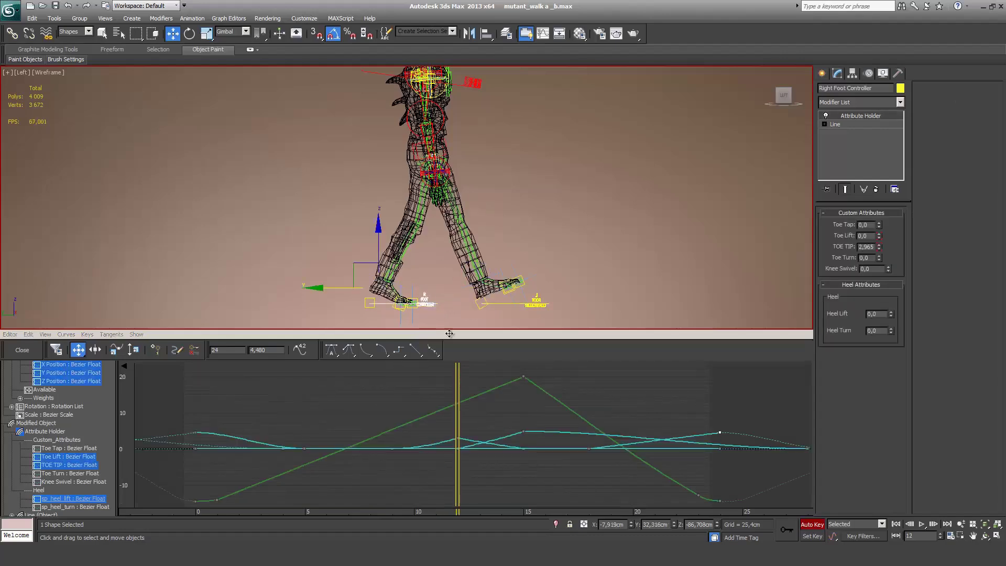
key("comma")
key("comma")
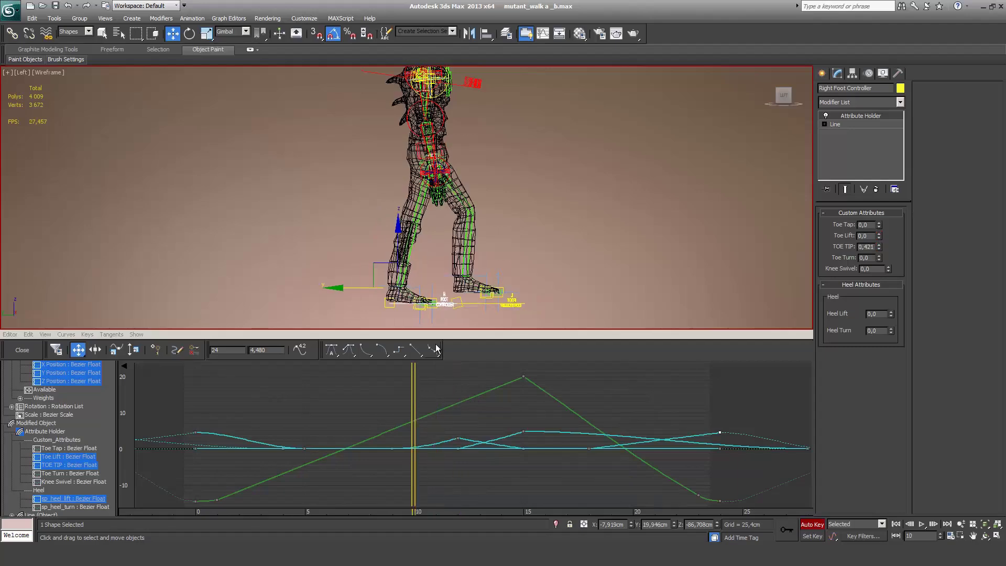
key("period")
key("period")
key("comma")
key("period")
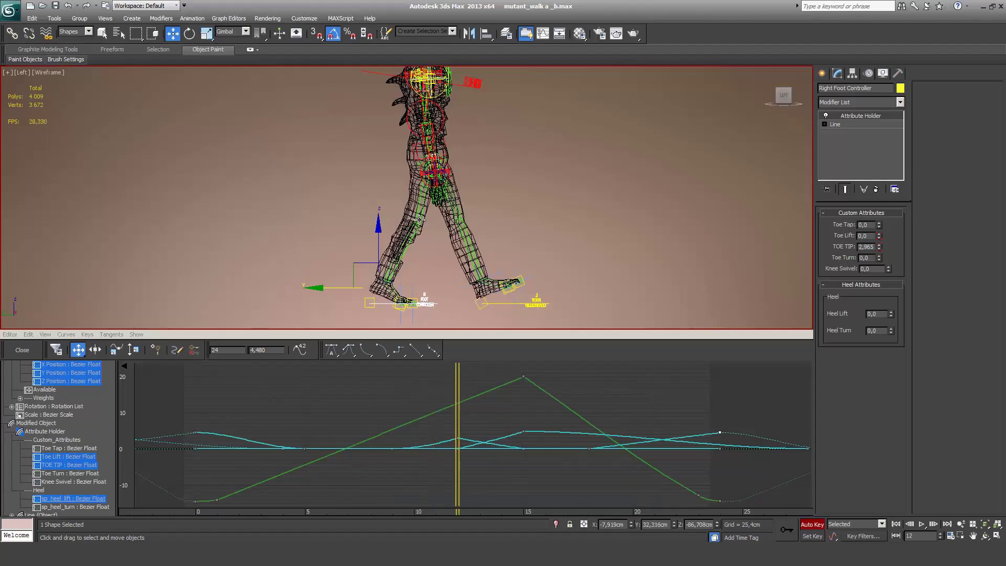
key("period")
key("period")
key("period")
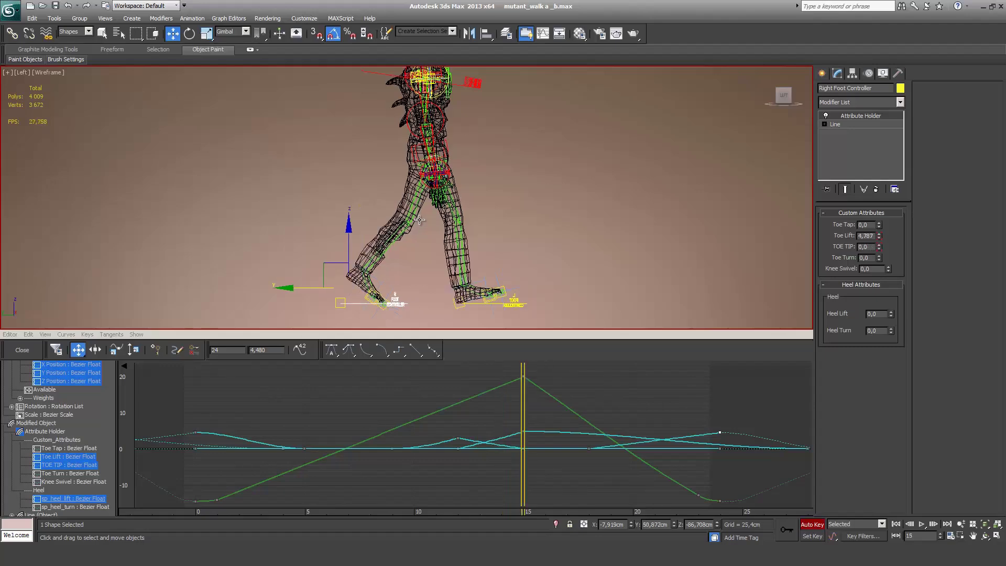
key("period")
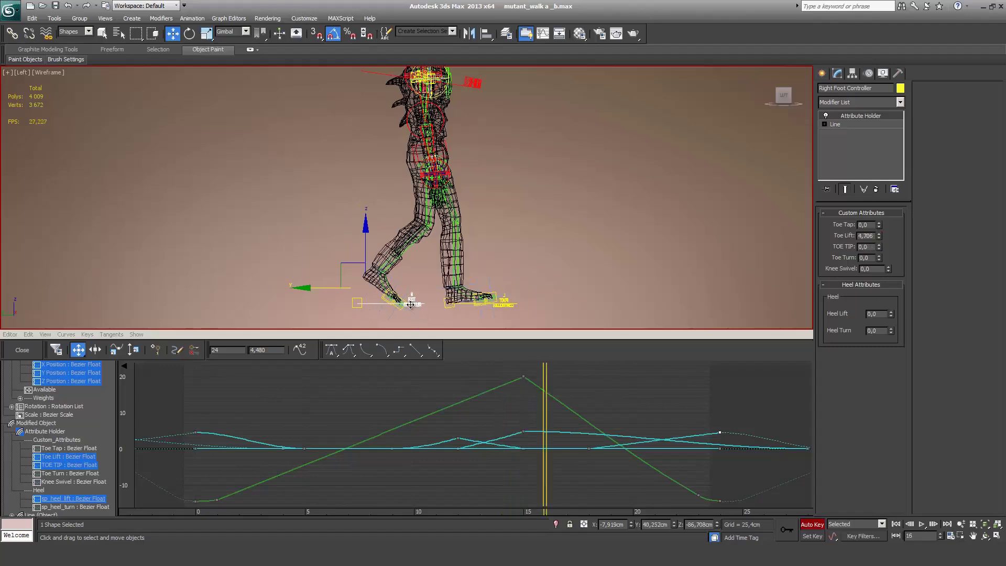
key("comma")
key("comma")
key("comma")
key("comma")
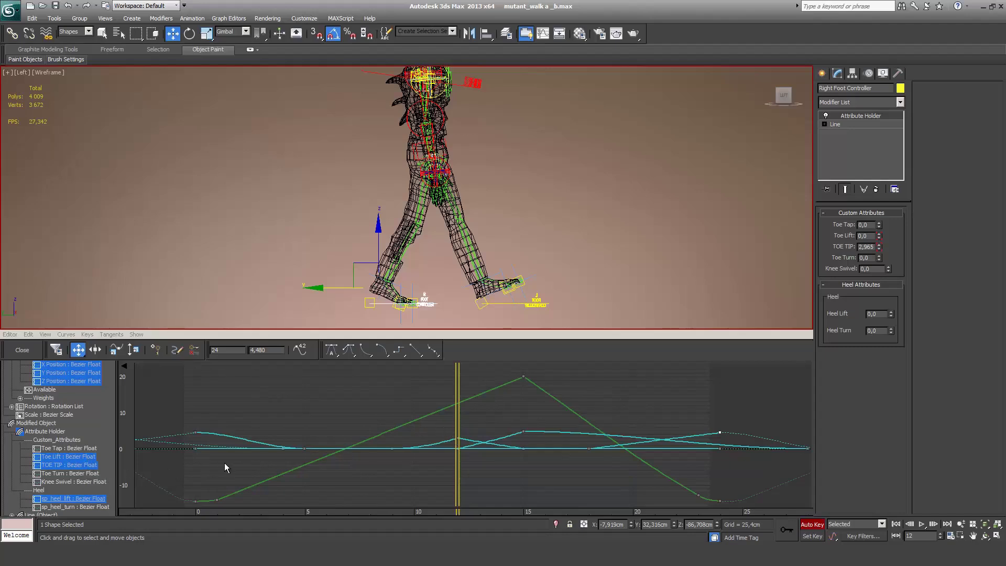
Step: Lower the right foot's TOE TIP key at frame 12 to 2.43, adjust its incoming tangent handle, and play the walk
left_click(50, 465)
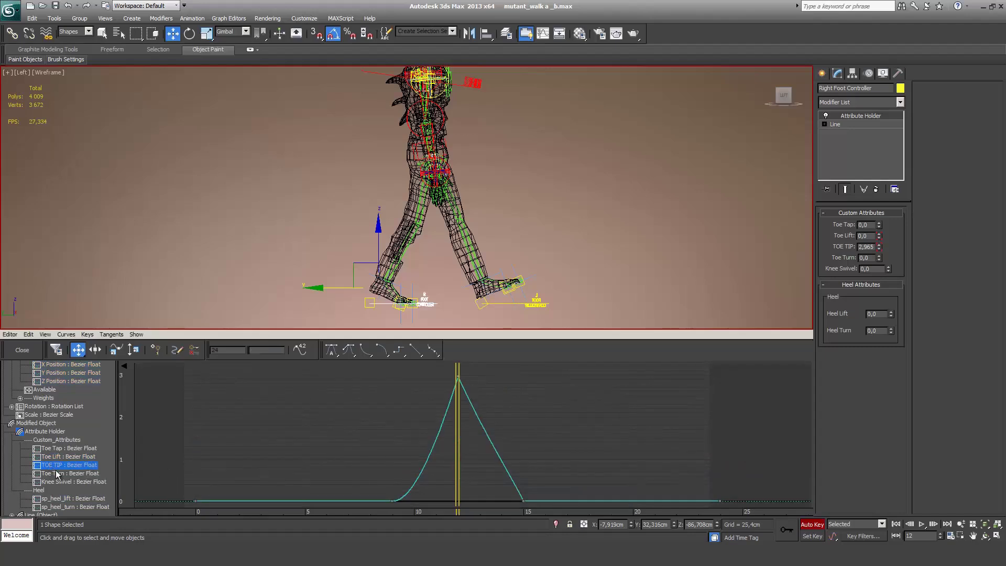
left_click_drag(458, 379, 458, 402)
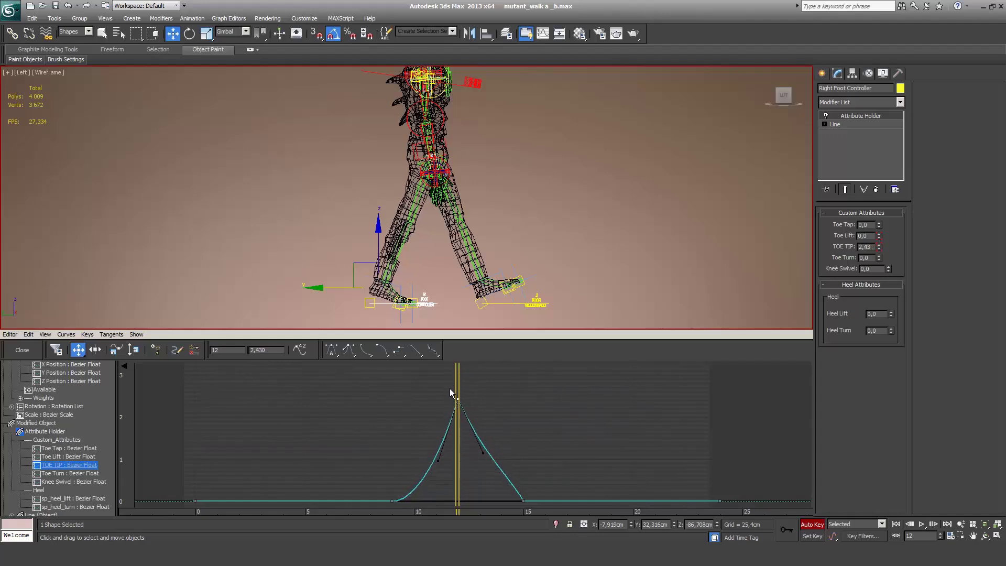
left_click_drag(441, 462, 433, 462)
key("/")
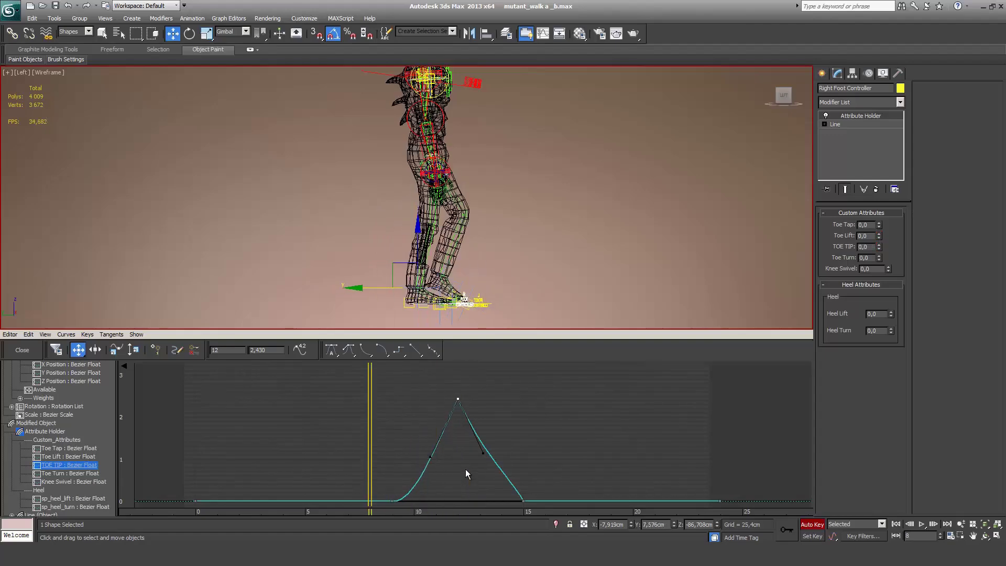
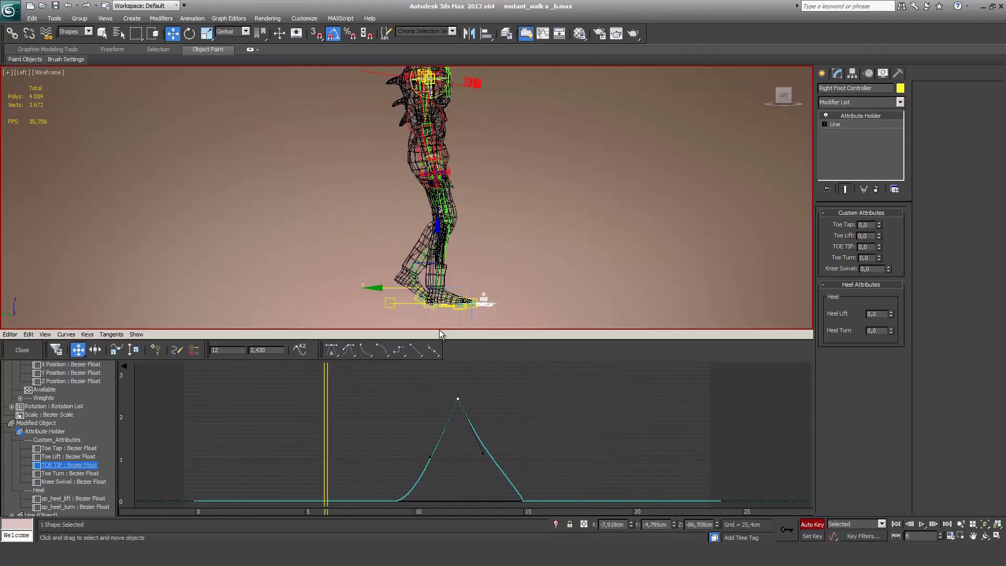
Step: Lower the left foot's TOE TIP key at frame 0 to 2.542
left_click(388, 304)
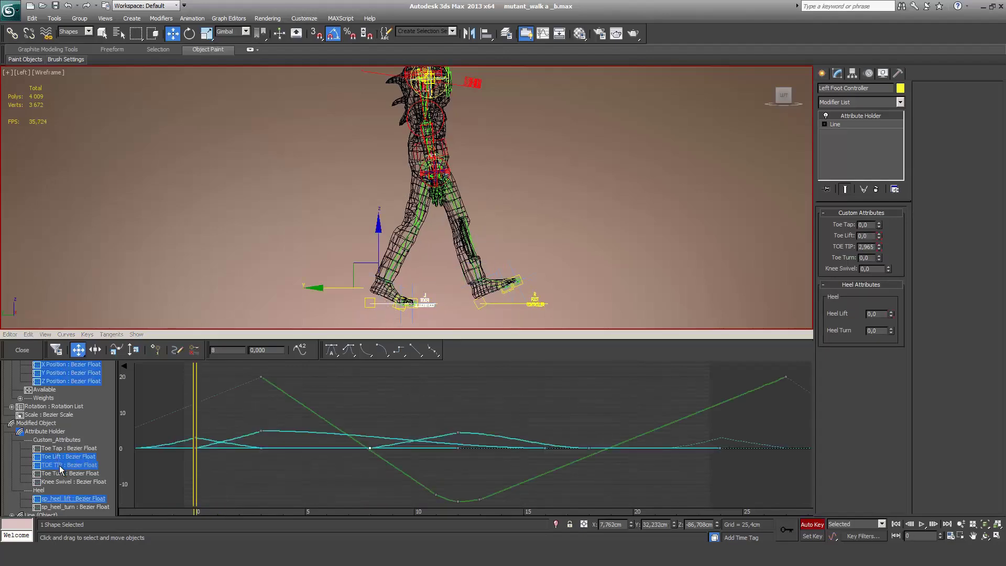
left_click(64, 465)
middle_click_drag(292, 426, 361, 414)
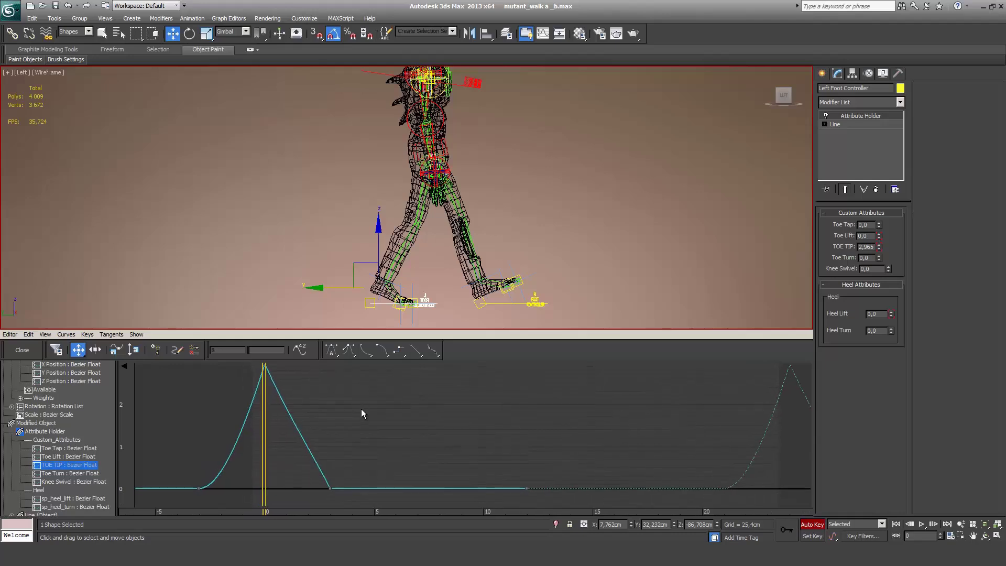
key(".")
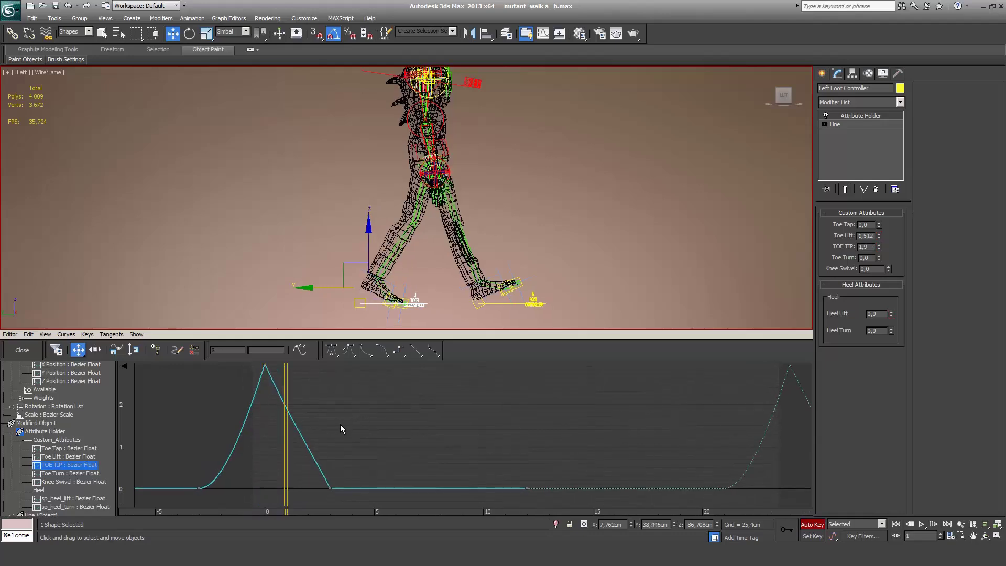
key(".")
key(".")
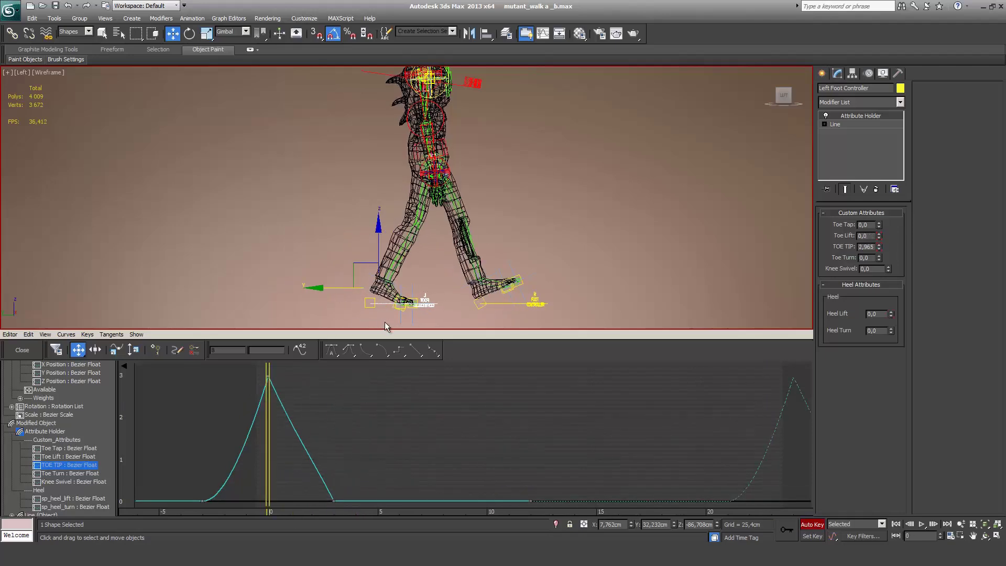
key(".")
left_click_drag(267, 380, 267, 397)
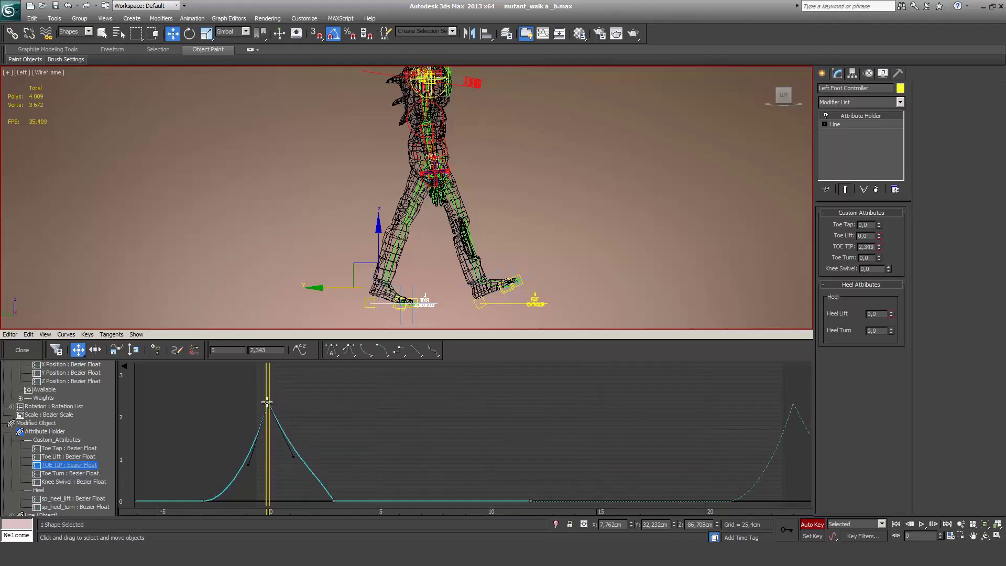
Step: Step through the full walk cycle and past the loop point to examine the left foot's toe push-off
key(".")
key(".")
key(".")
key(".")
key(".")
key(".")
key(".")
key(".")
key(".")
key(".")
key(".")
key(".")
key(".")
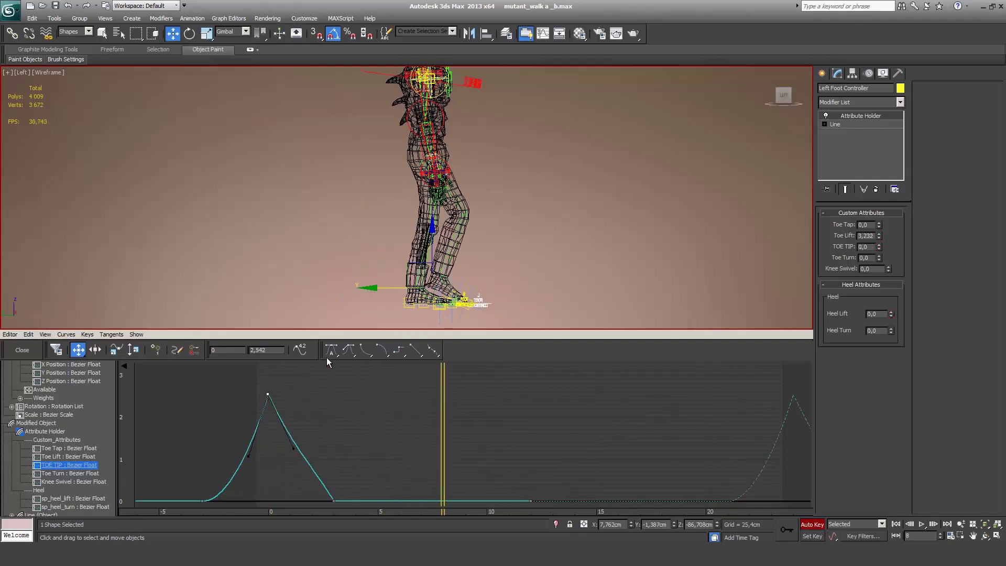
key(".")
key(".")
key(".")
key(".")
key(".")
key(".")
key(".")
key(".")
key(".")
key(".")
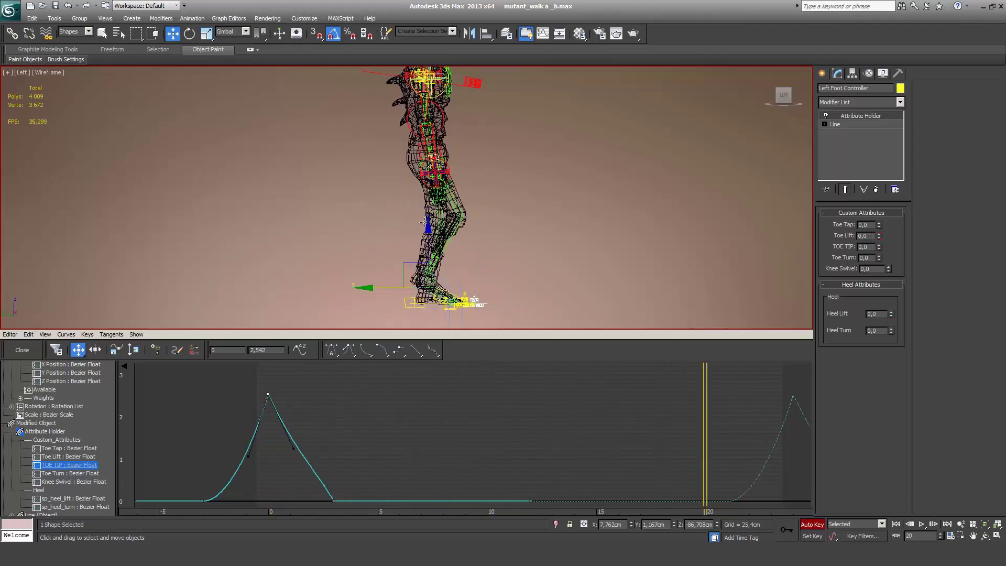
key(".")
key(".")
key(".")
key(".")
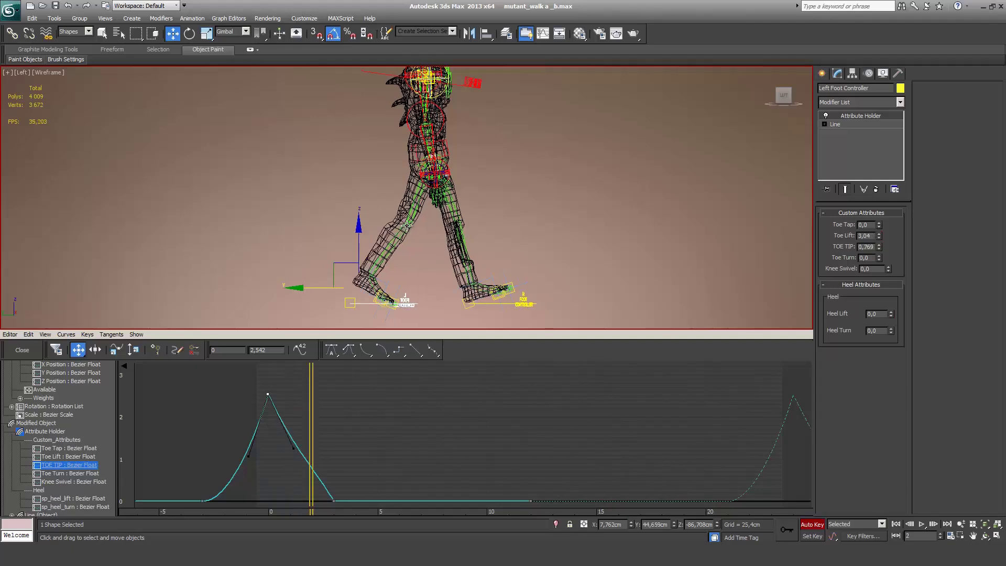
Step: Lower the left foot's TOE TIP key at frame 0 to 2.443, checking the push-off frame by frame
key(".")
key(".")
key(".")
key(".")
key(".")
key(".")
key(".")
key(".")
key(".")
key(".")
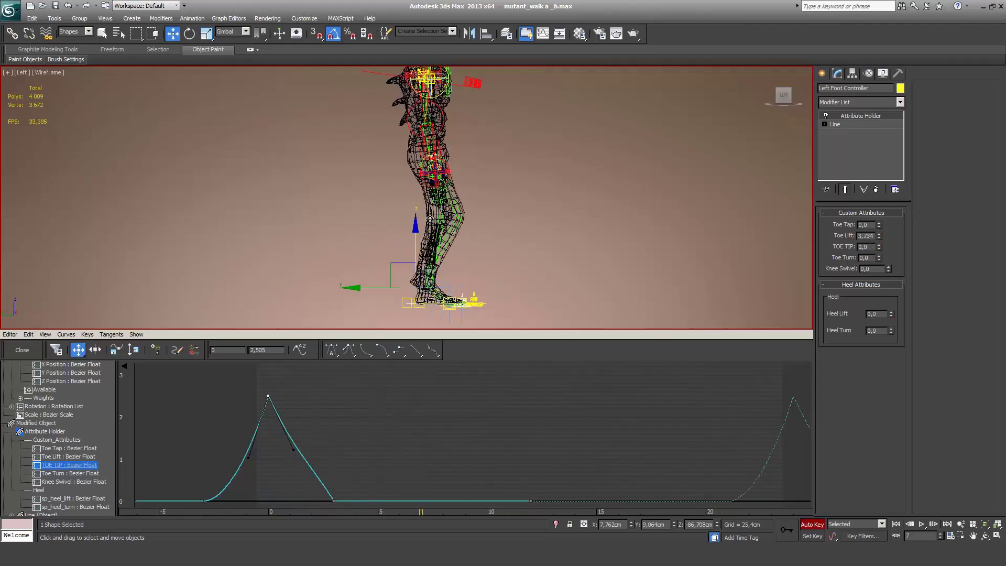
key(".")
key(".")
key(".")
key(".")
key(".")
key(".")
key(".")
key(".")
key(".")
key(".")
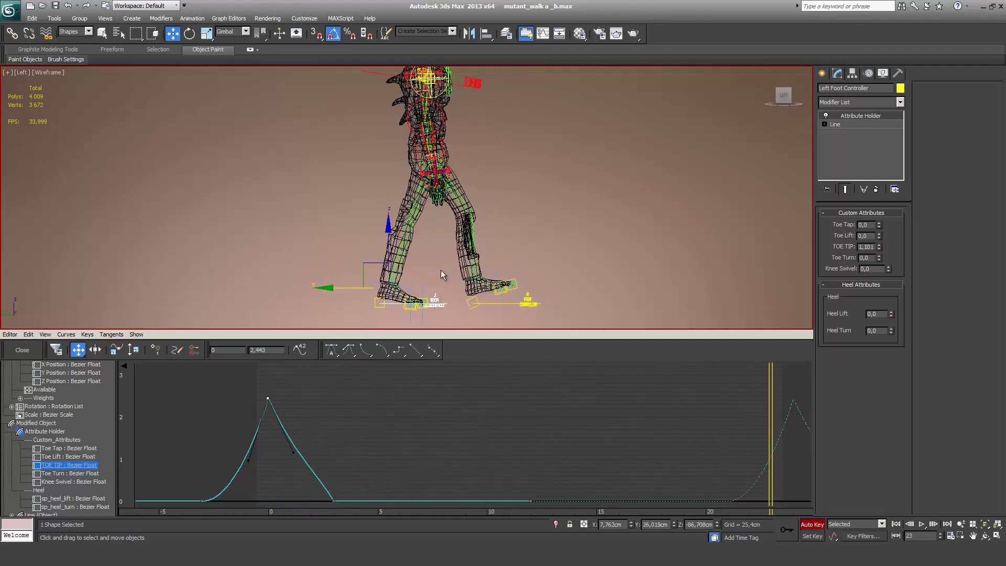
Step: Step repeatedly through the looping walk cycle to examine both feet's ground contact and the left foot's push-off around frame 3
key(".")
key(".")
key(".")
key(".")
key(".")
key(".")
key(".")
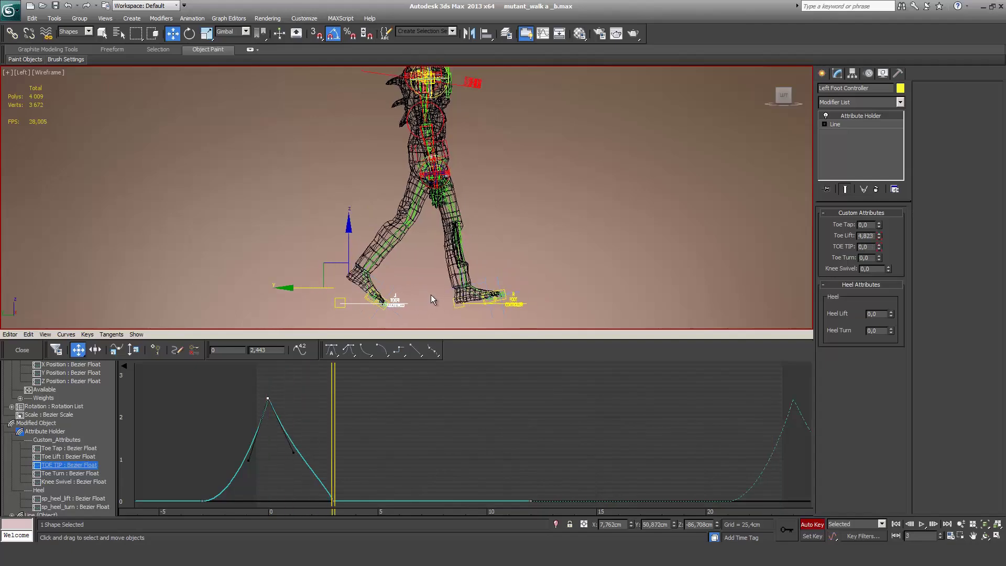
key(".")
key(".")
key(".")
key(".")
key(".")
key(".")
key(".")
key(".")
key(".")
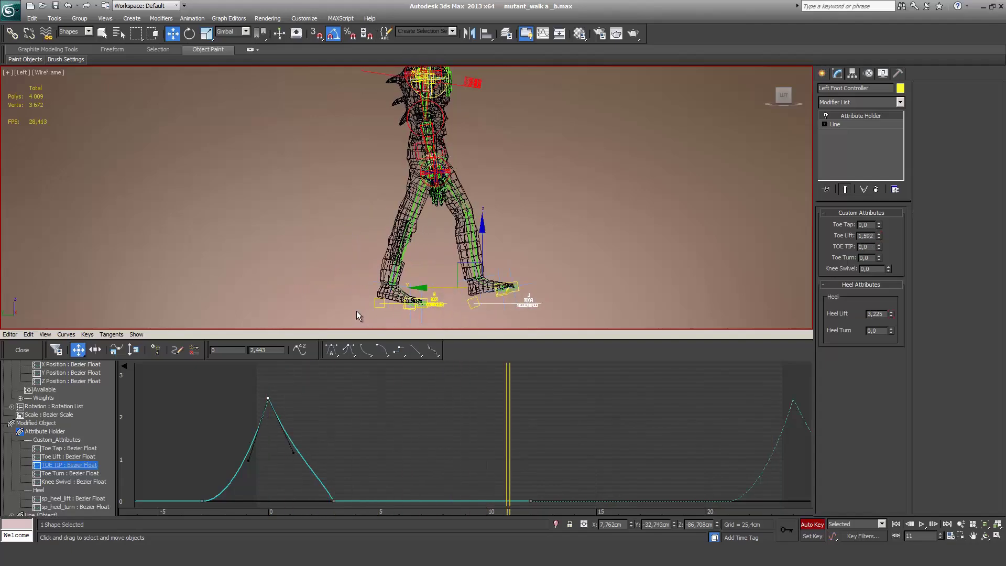
key(".")
key(".")
key(".")
key(".")
key(".")
key(".")
key(".")
key(".")
key(".")
key(".")
key(".")
key(".")
key(".")
key(".")
key(".")
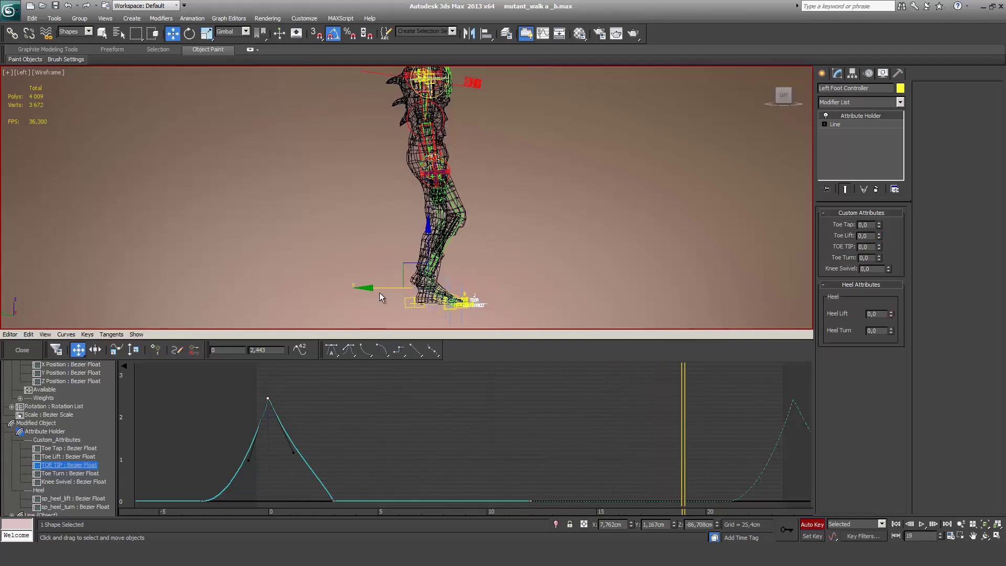
key(".")
key(".")
key(".")
key(".")
key(".")
key(".")
key(".")
key(".")
key(".")
key(".")
key(".")
key(".")
key(".")
key(".")
key(".")
key(".")
key(".")
key(".")
key(".")
key(".")
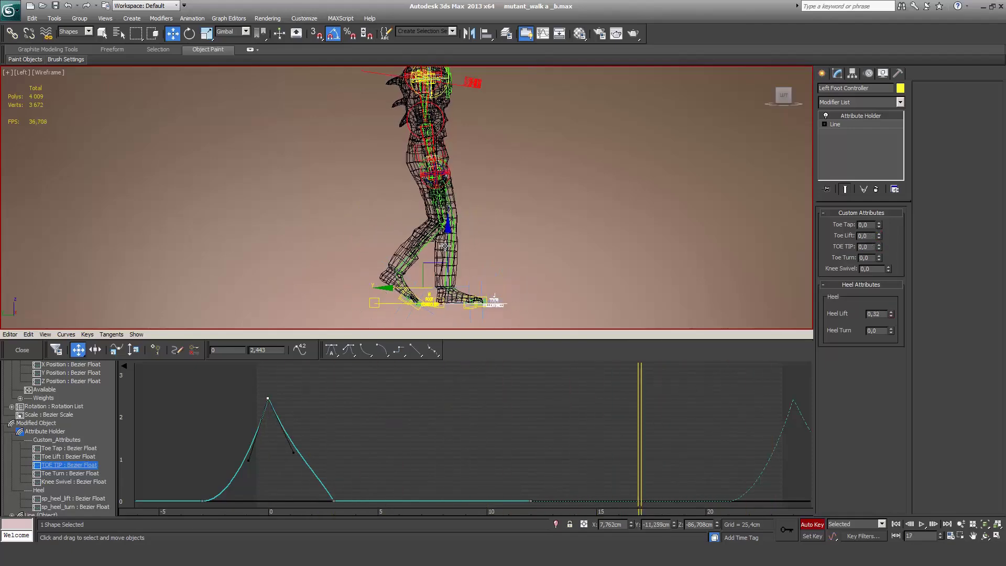
key(".")
key(".")
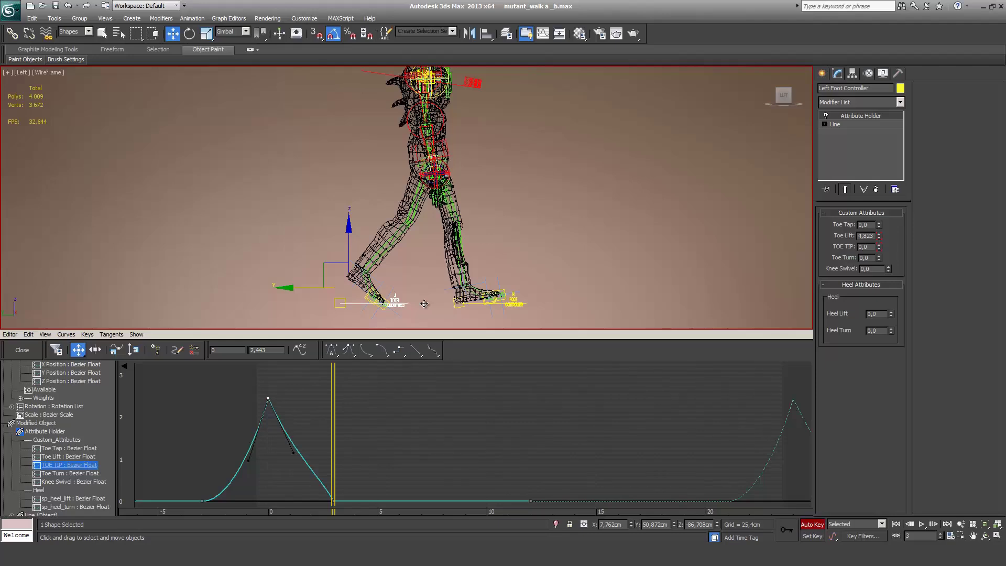
Step: Try exaggerating the left foot's push-off at frame 3 by moving its controller farther back and raising Toe Lift to 10
left_click(425, 304)
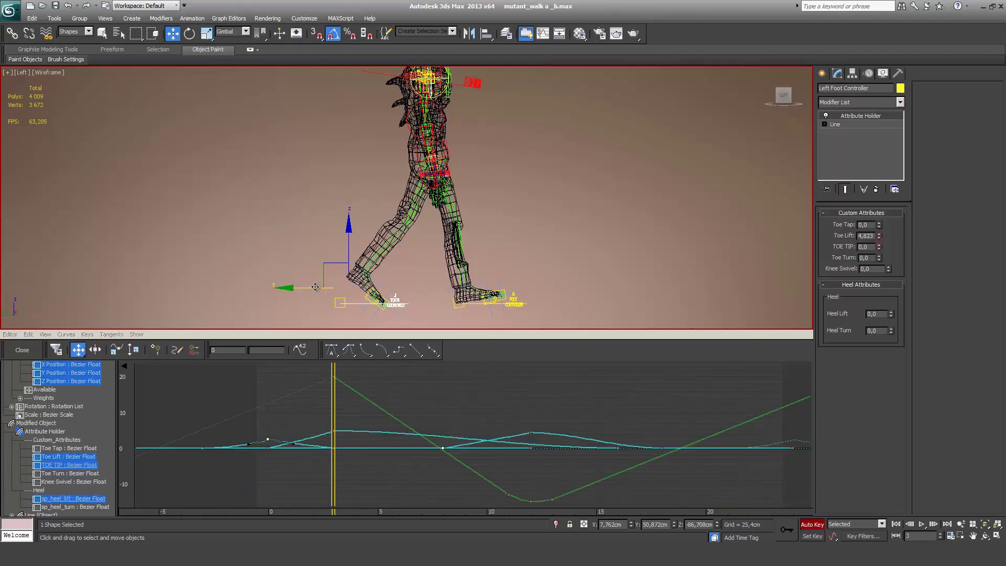
left_click_drag(316, 288, 323, 304)
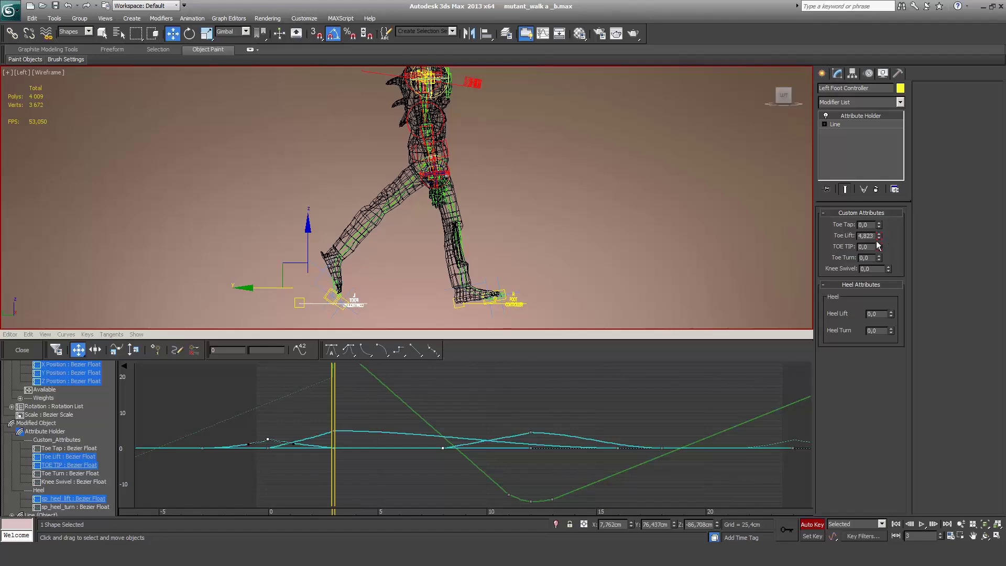
left_click_drag(881, 241, 877, 190)
left_click_drag(265, 287, 278, 287)
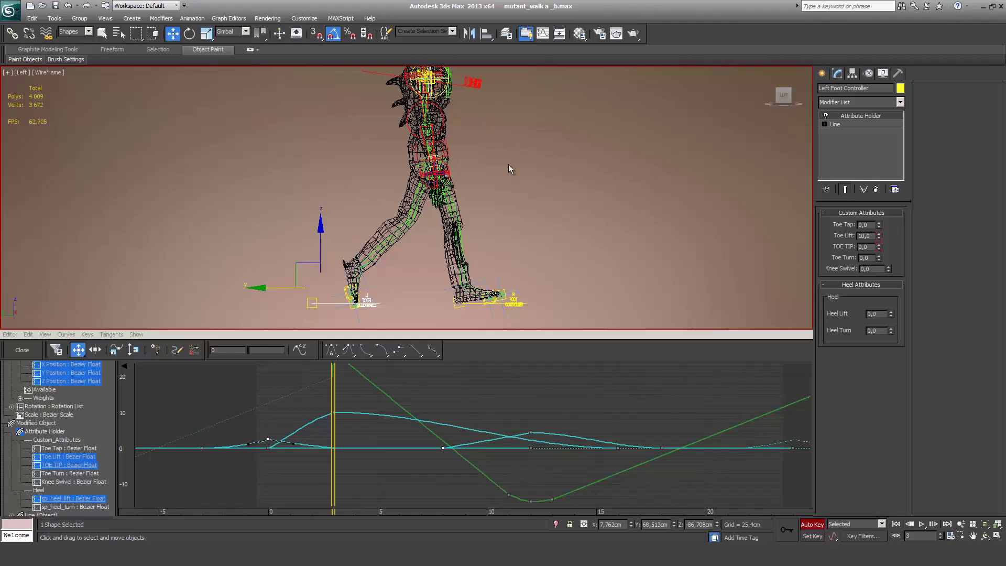
Step: Play the walk cycle and inspect the character's legs and upper body from several angles
key("/")
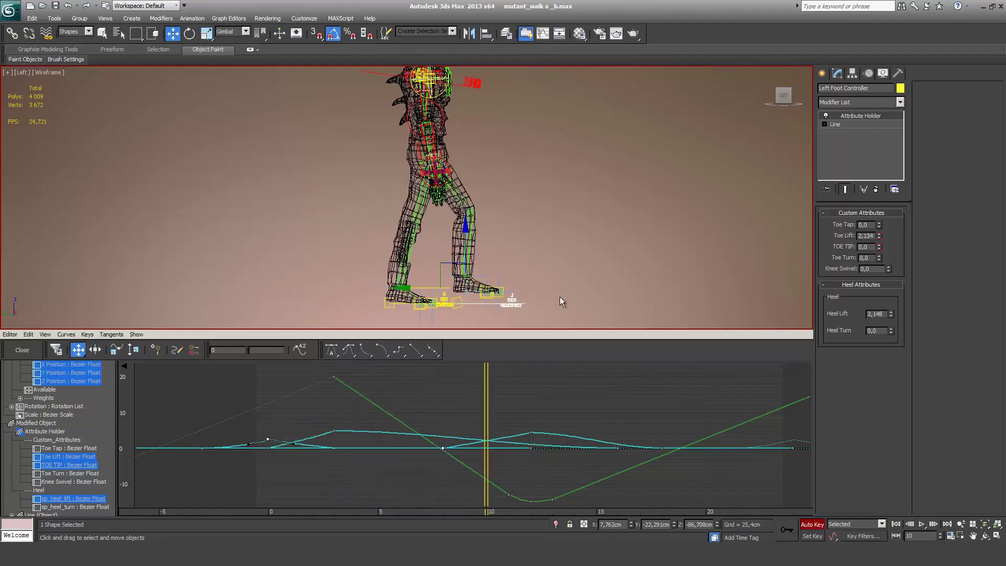
key("/")
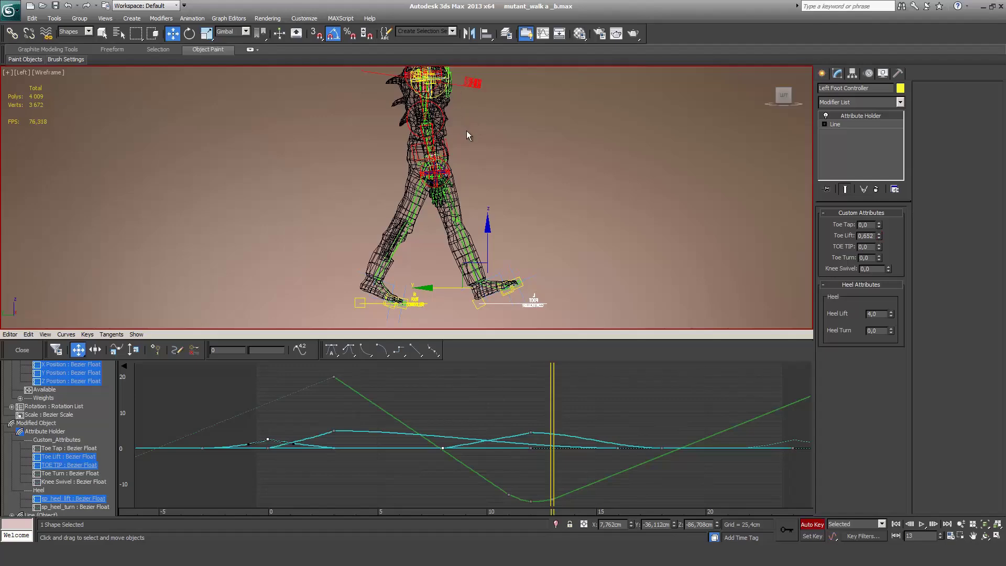
middle_click_drag(468, 131, 440, 180, "alt")
scroll(439, 180, "up", 4)
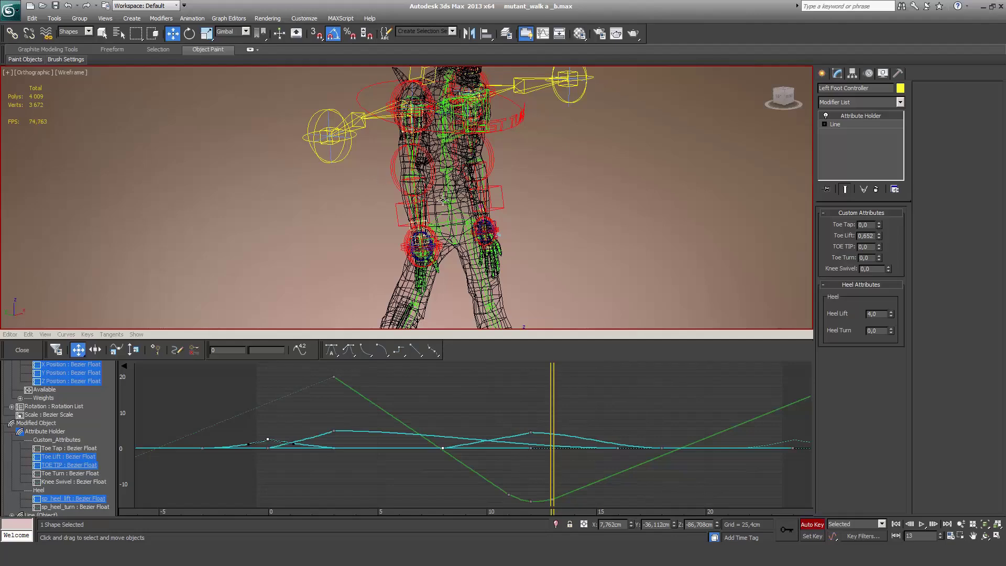
scroll(428, 196, "down", 3)
middle_click_drag(429, 197, 532, 173, "alt")
scroll(528, 196, "up", 2)
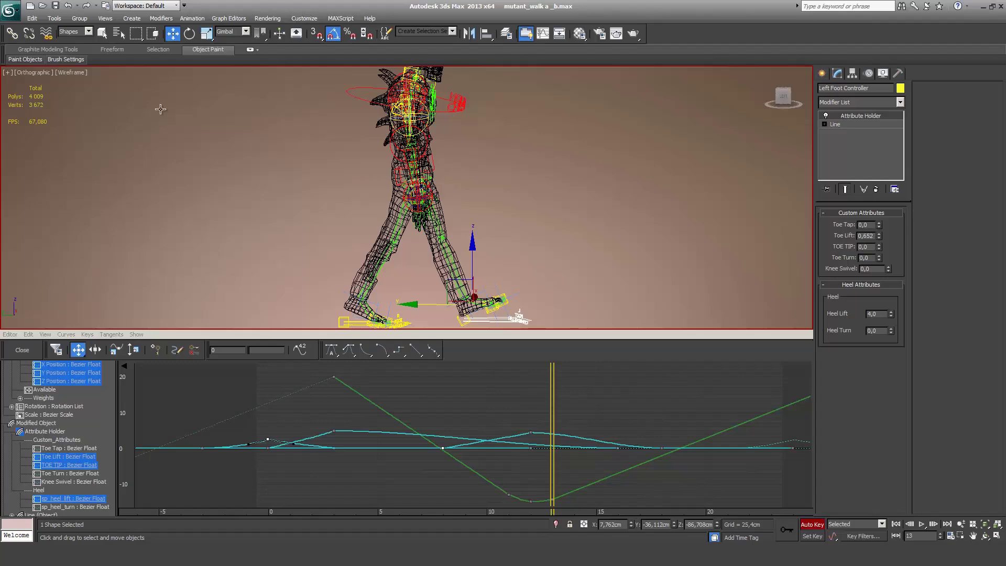
Step: Save the scene under the new file name mutant_leg_walkcycle
left_click(10, 9)
left_click(42, 131)
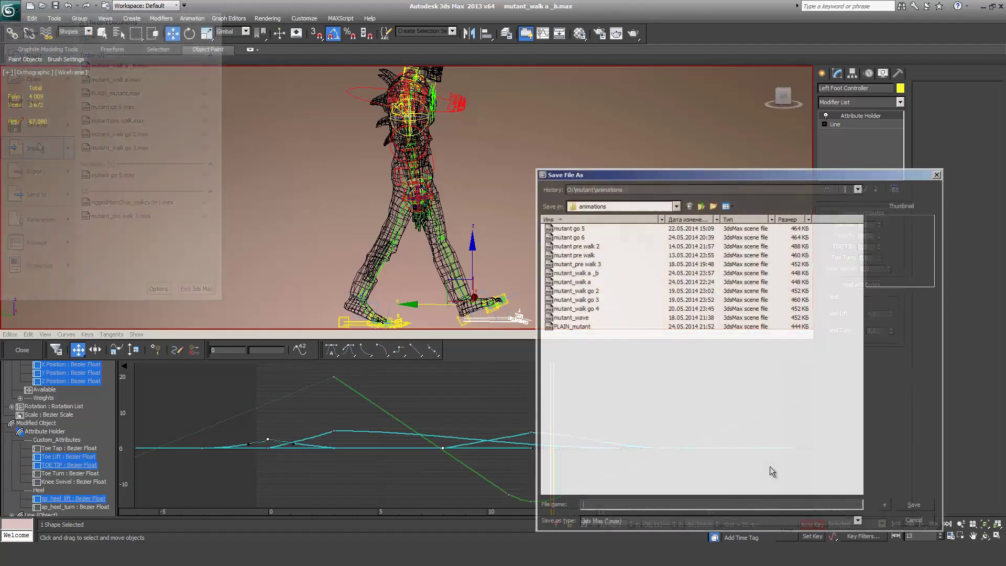
type("mutant_leg")
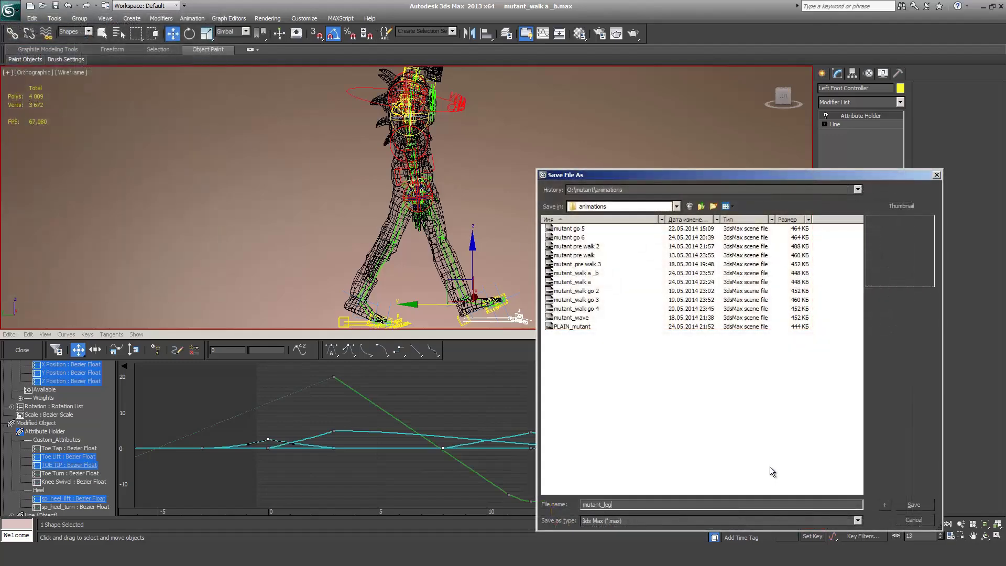
type("_walkcycle")
key("Return")
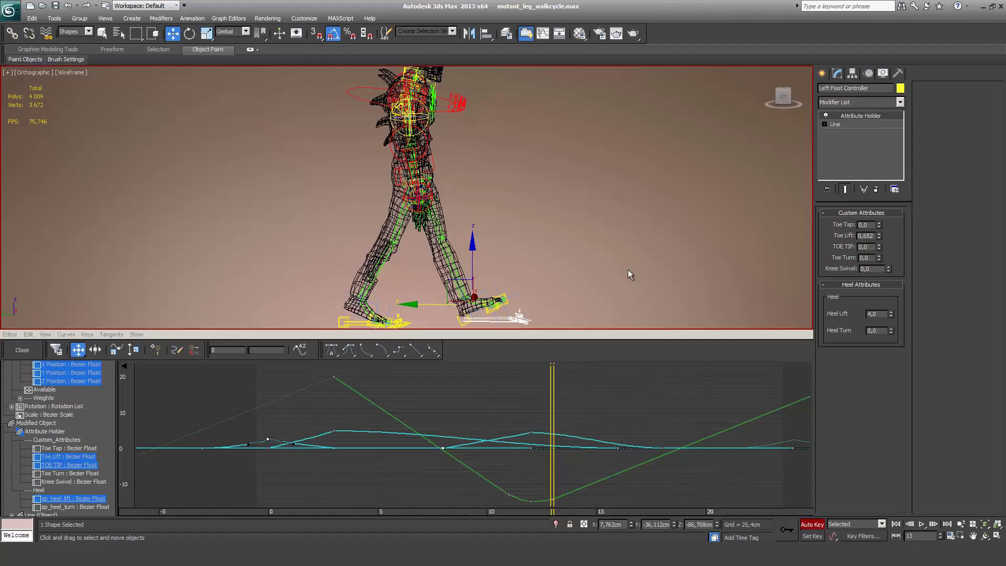
Step: Turn off Auto Key, isolate the Pelvis_WAVE controller's Z Position curve, and lower the pelvis so its frame 13 height is -6.734 cm
left_click(398, 170)
left_click(811, 525)
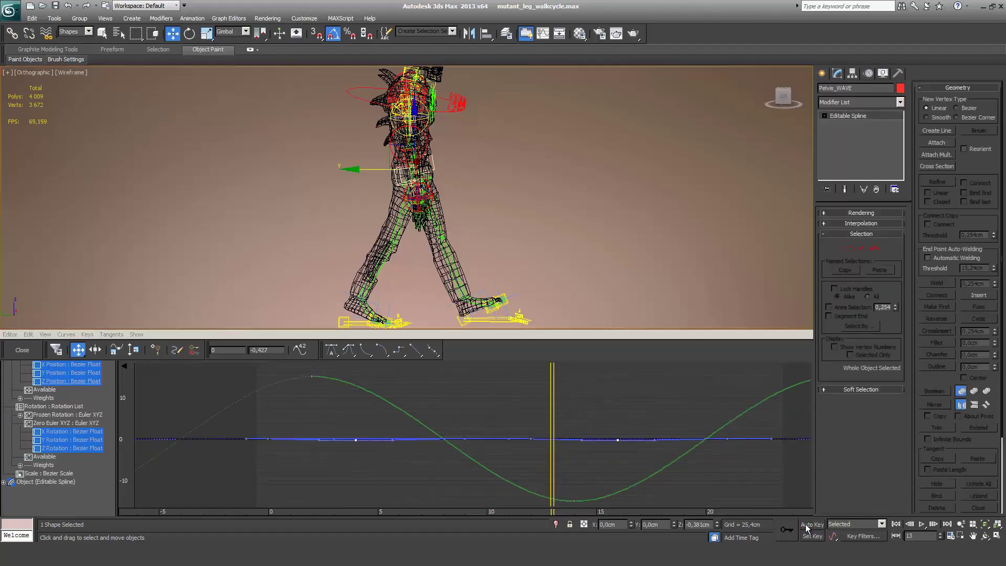
scroll(487, 389, "up", 4)
scroll(496, 445, "down", 5)
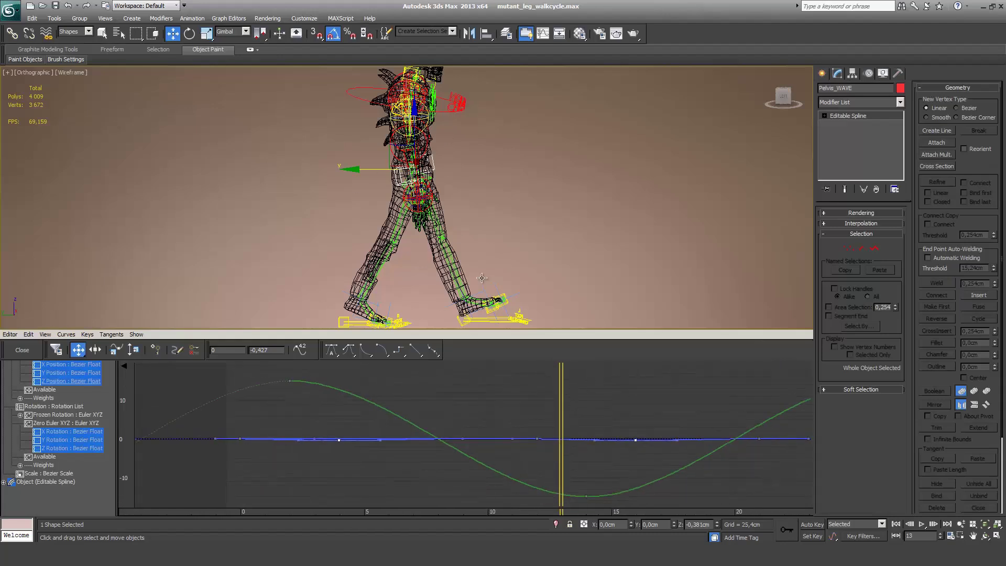
left_click(66, 382)
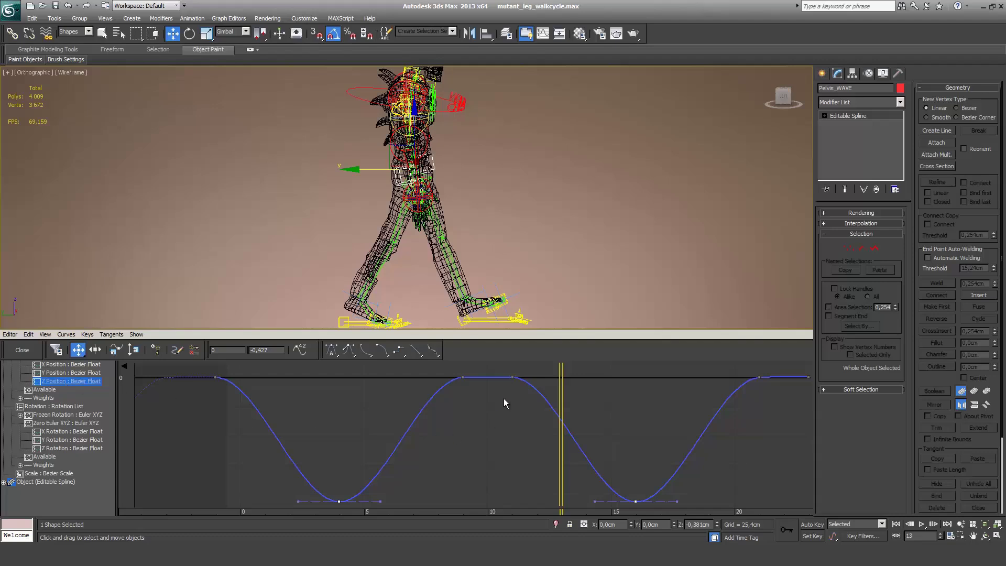
middle_click_drag(505, 404, 477, 471, "ctrl+alt")
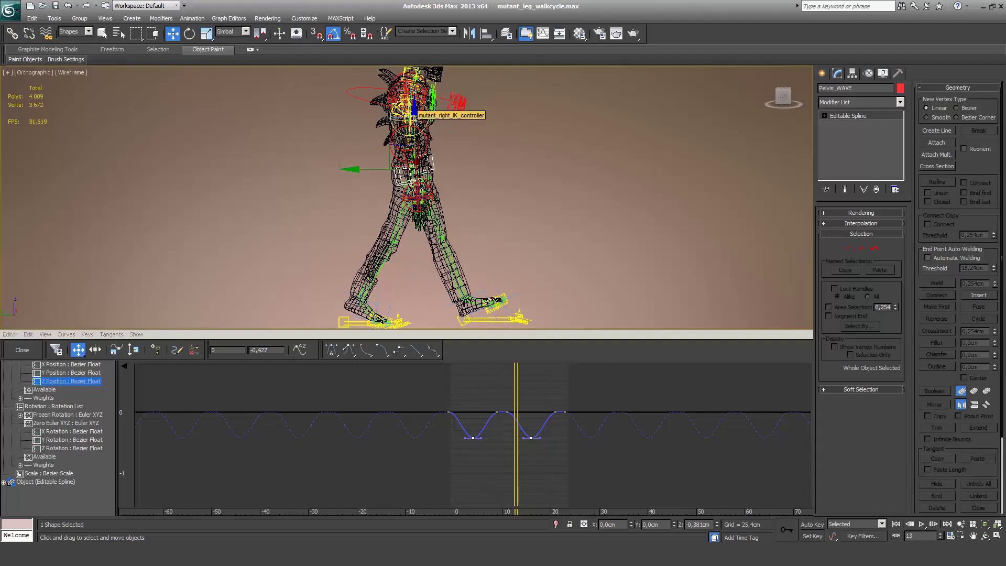
left_click_drag(417, 122, 417, 132)
middle_click_drag(552, 498, 494, 404)
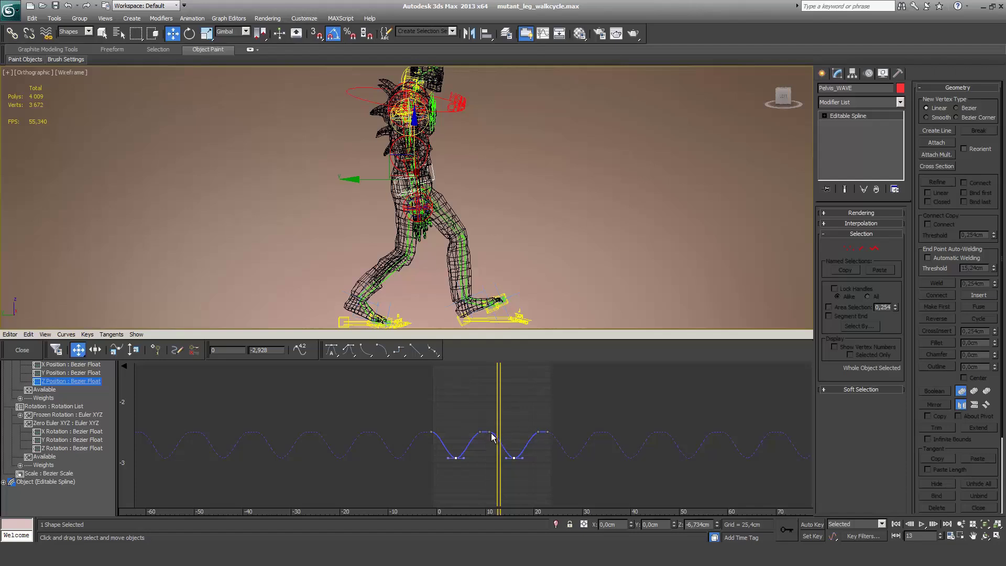
middle_click_drag(505, 417, 511, 456)
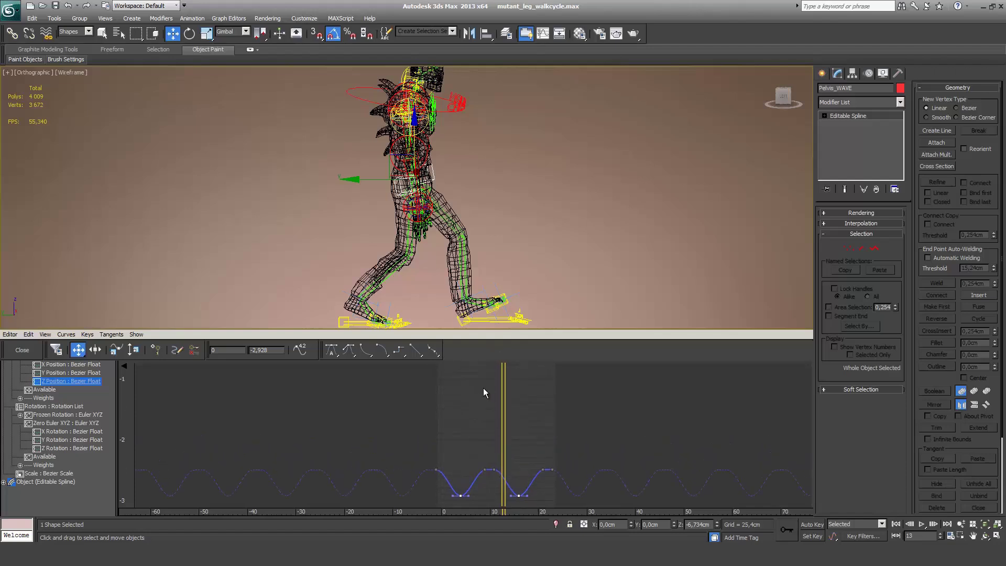
Step: Step from frame 13 to 23 to examine the walk with the lowered pelvis
key("period")
key("period")
key("period")
key("period")
key("period")
key("period")
key("period")
key("period")
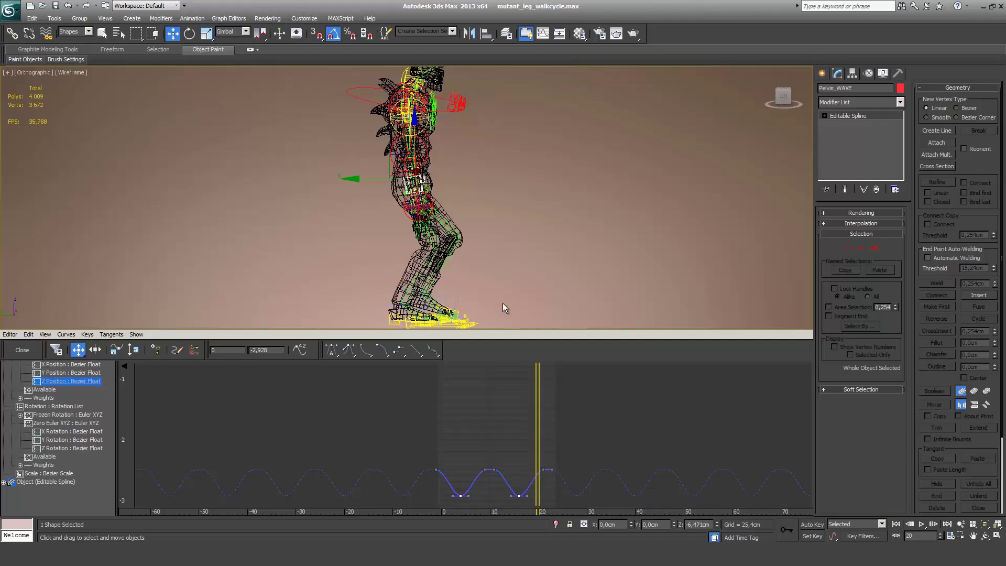
key("period")
key("period")
Step: Select the Chest_turn controller and rotate it to bend the upper body forward
left_click(460, 102)
key("e")
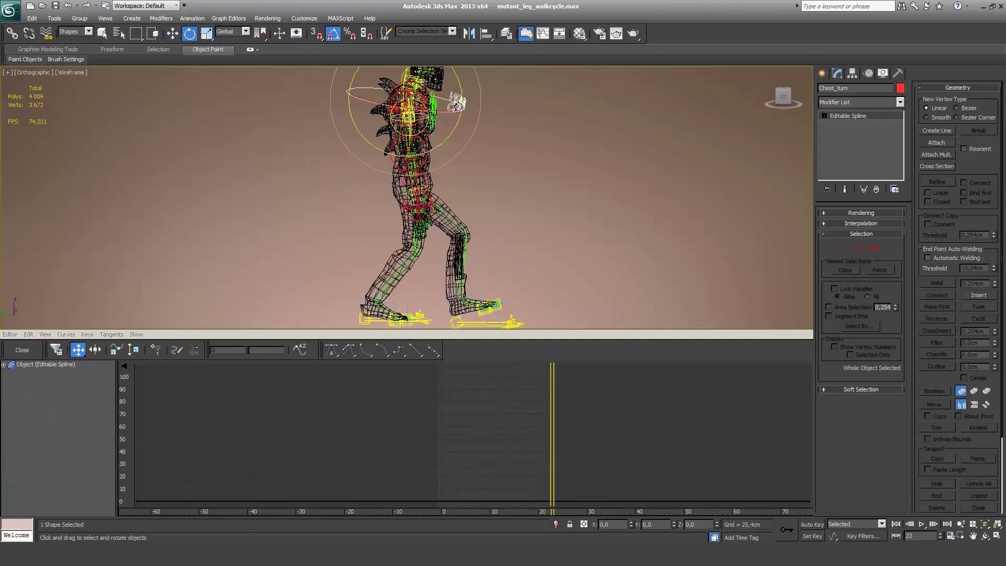
middle_click_drag(507, 159, 517, 188)
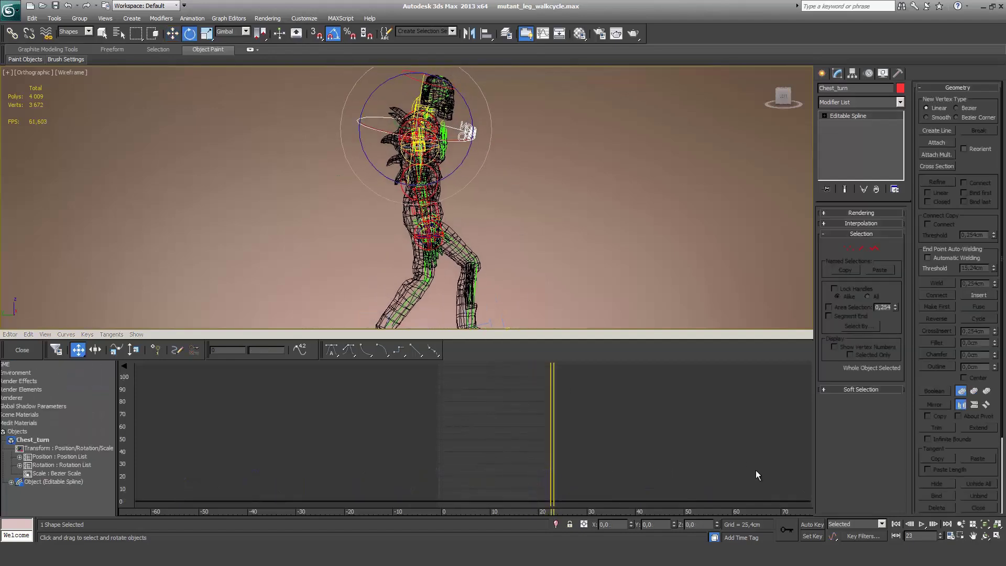
left_click_drag(468, 108, 485, 138)
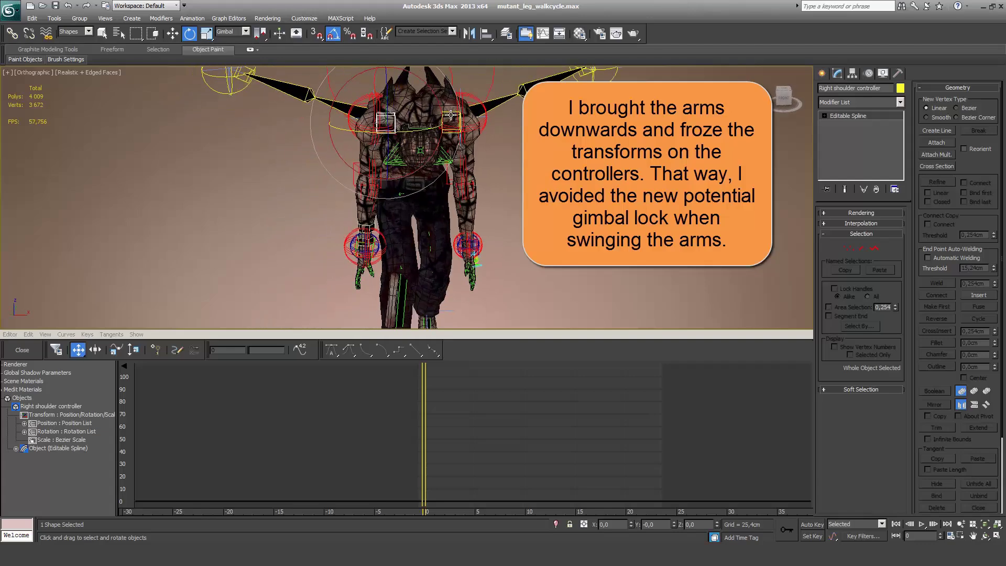
Step: Select both shoulder controllers and move them down and slightly forward
left_click(451, 115, "ctrl")
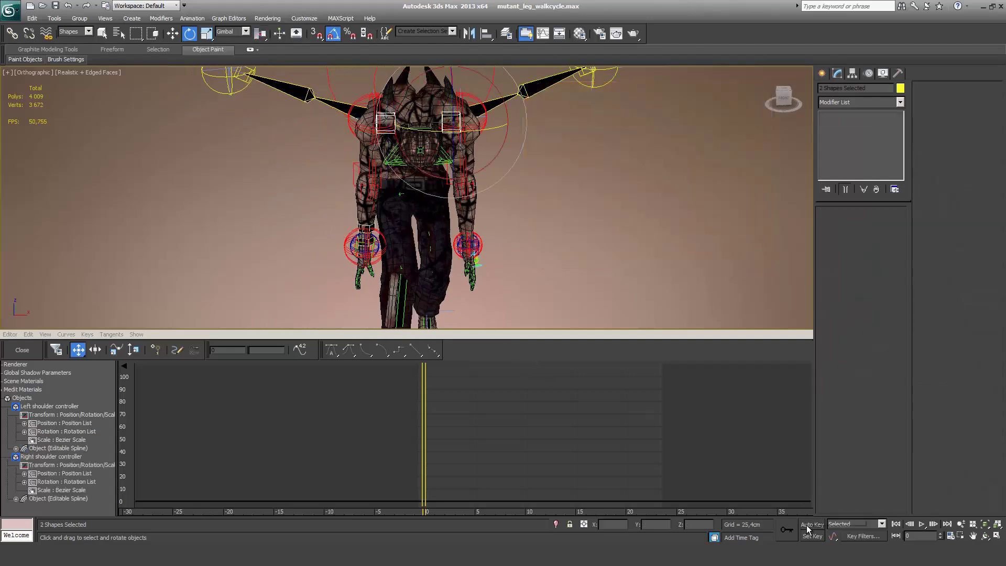
middle_click_drag(453, 231, 504, 231, "alt")
key("w")
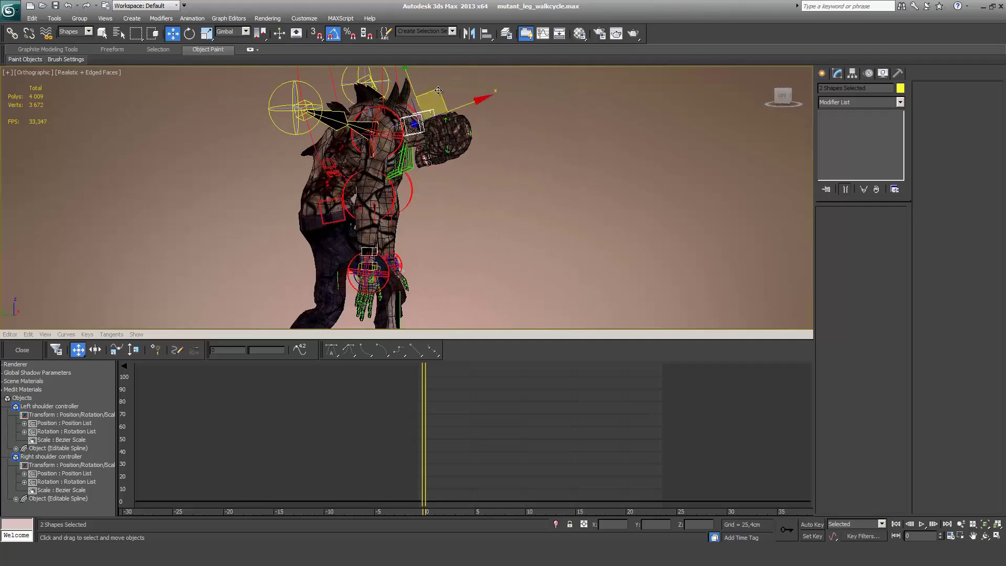
left_click_drag(438, 90, 445, 112)
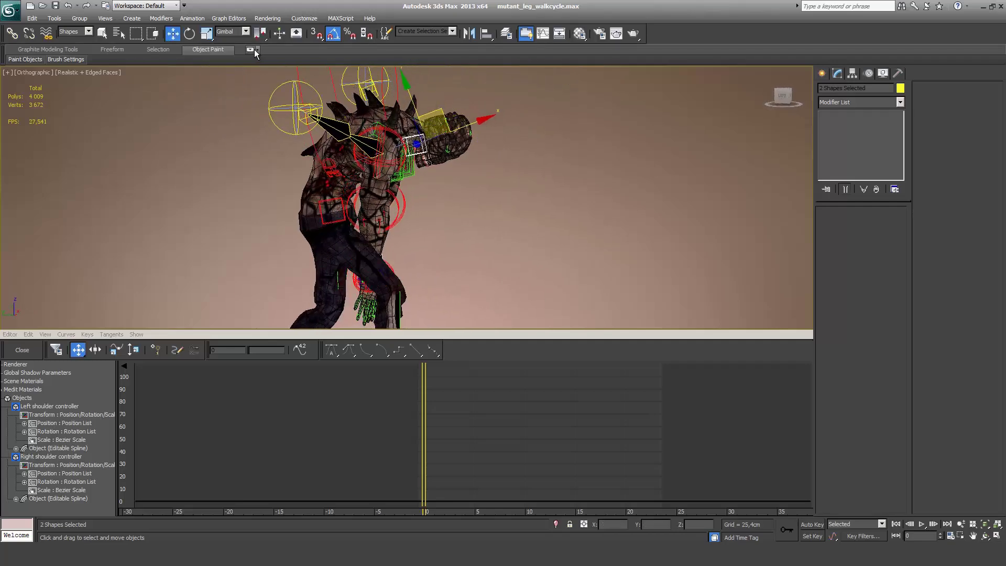
Step: Rotate the left arm's FK controller to 25 degrees on X and 15 degrees on Z
middle_click_drag(474, 131, 494, 158, "alt")
left_click(494, 158)
key("e")
left_click_drag(503, 168, 505, 177)
left_click_drag(528, 145, 524, 116)
Step: Switch the rotation reference coordinate system to World and adjust the left arm's FK rotation
left_click(244, 31)
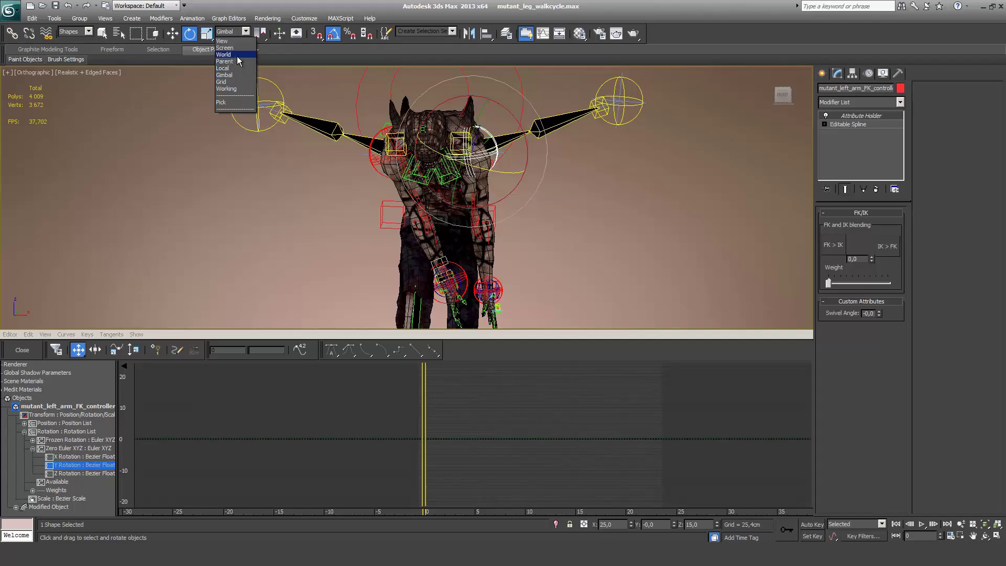
left_click(237, 55)
left_click_drag(486, 149, 379, 159)
Step: Rotate the right arm's FK controller outward so the arm hangs straight down beside the body
left_click(372, 165)
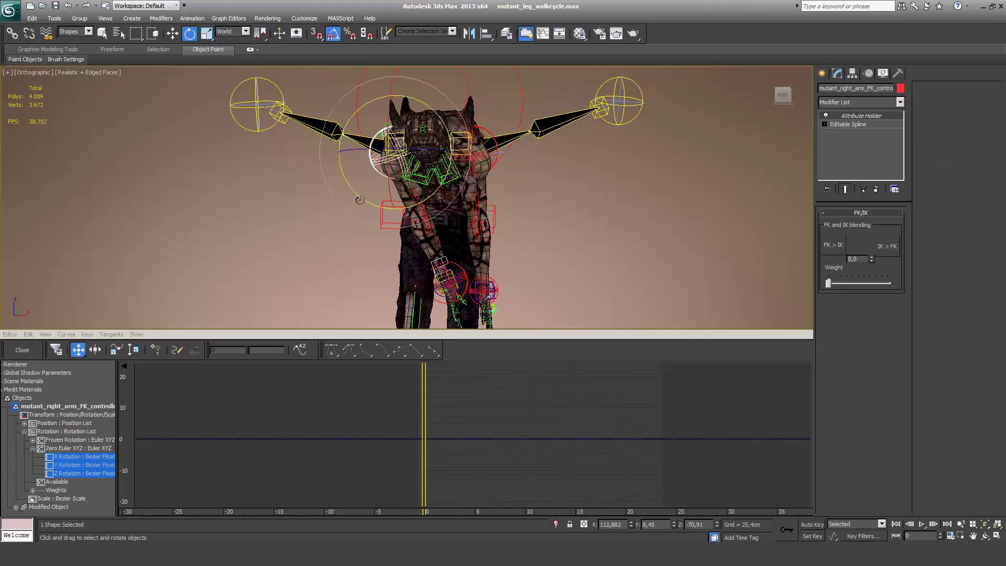
left_click_drag(360, 199, 372, 182)
left_click_drag(369, 146, 360, 152)
Step: Fine-tune the left arm's FK rotation so the arm hangs beside the body
middle_click_drag(361, 153, 516, 184, "alt")
left_click(495, 180)
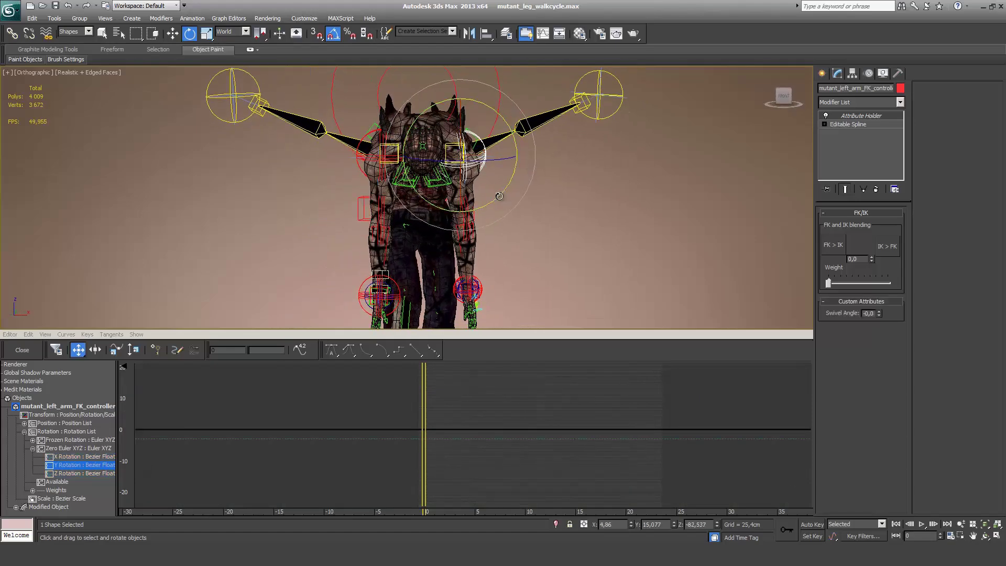
left_click_drag(505, 197, 498, 197)
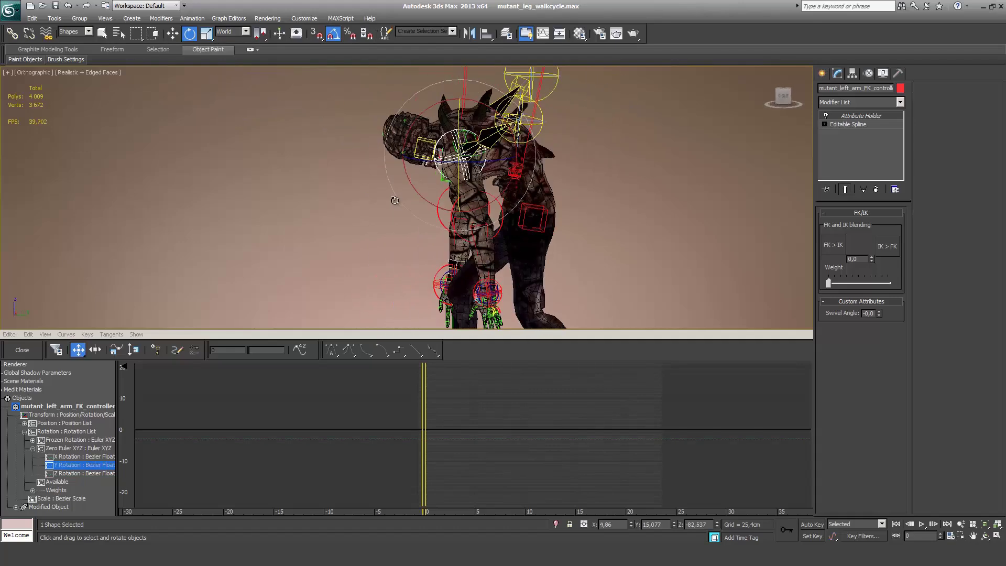
Step: Rotate the right arm's FK controller about 5 degrees so the arm hangs slightly outward from the body
middle_click_drag(500, 199, 540, 165, "alt")
left_click(541, 166)
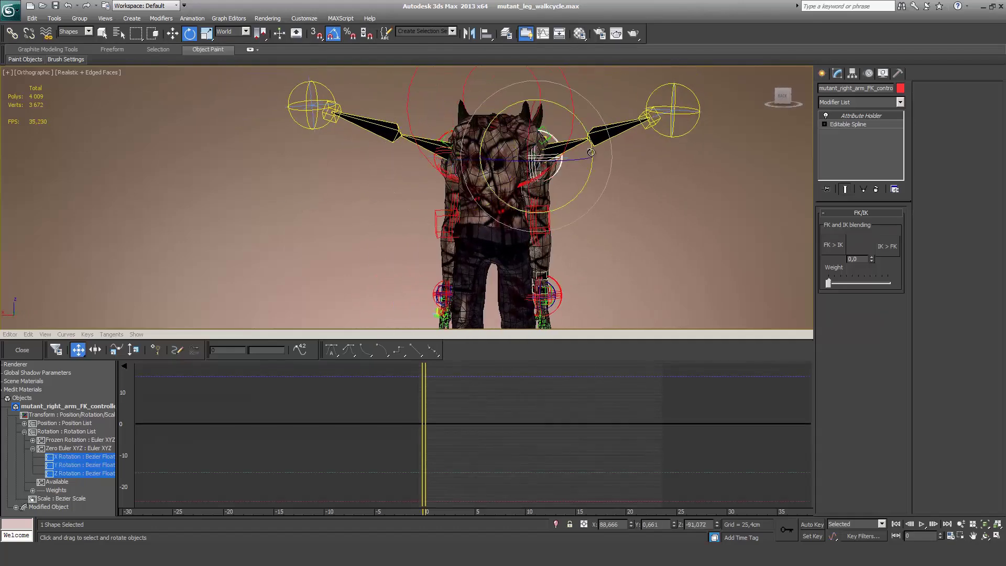
left_click_drag(592, 153, 582, 135)
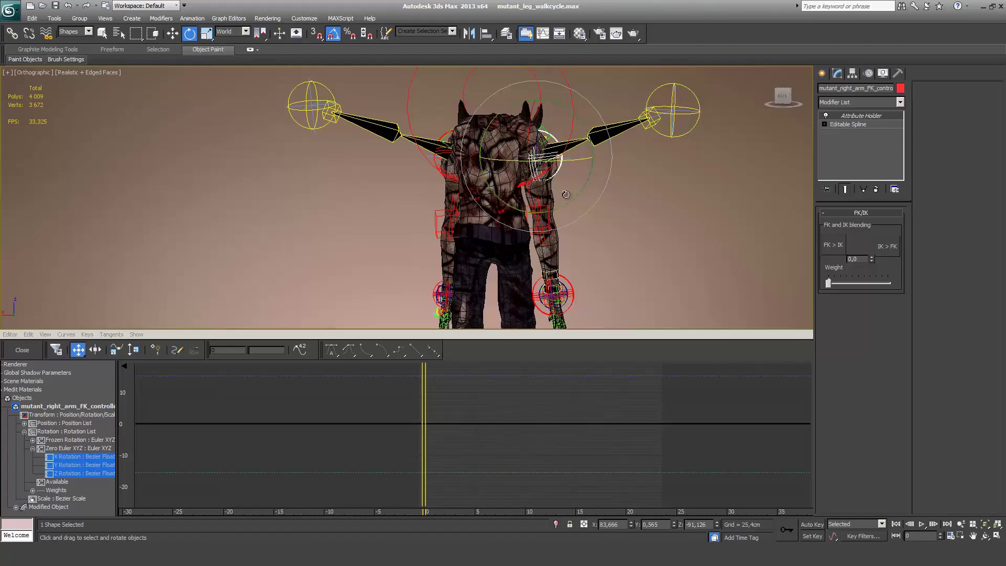
middle_click_drag(524, 199, 492, 179, "alt")
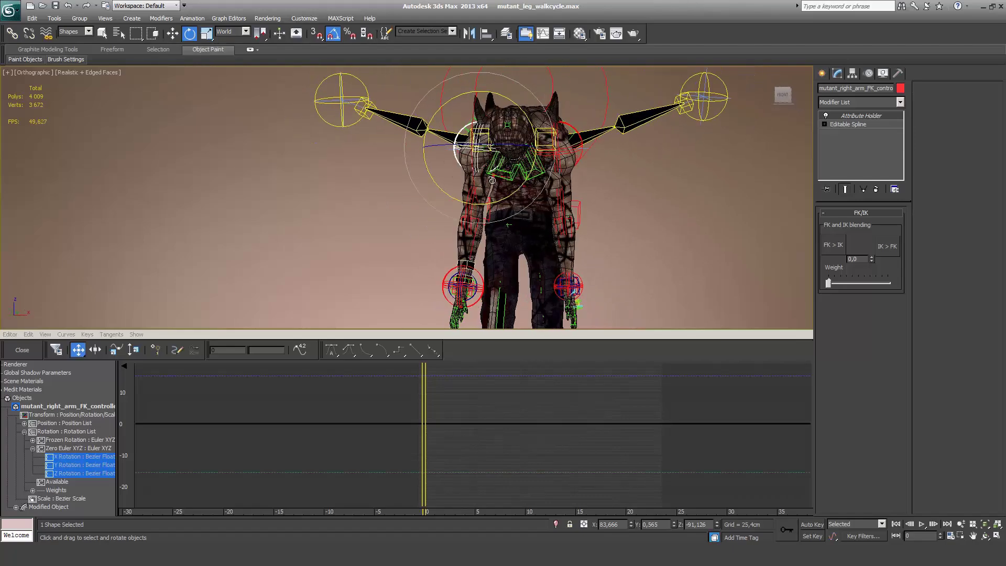
Step: Freeze the rotation of the right arm's FK controller and switch the rotation reference coordinate system to Gimbal
right_click(445, 151)
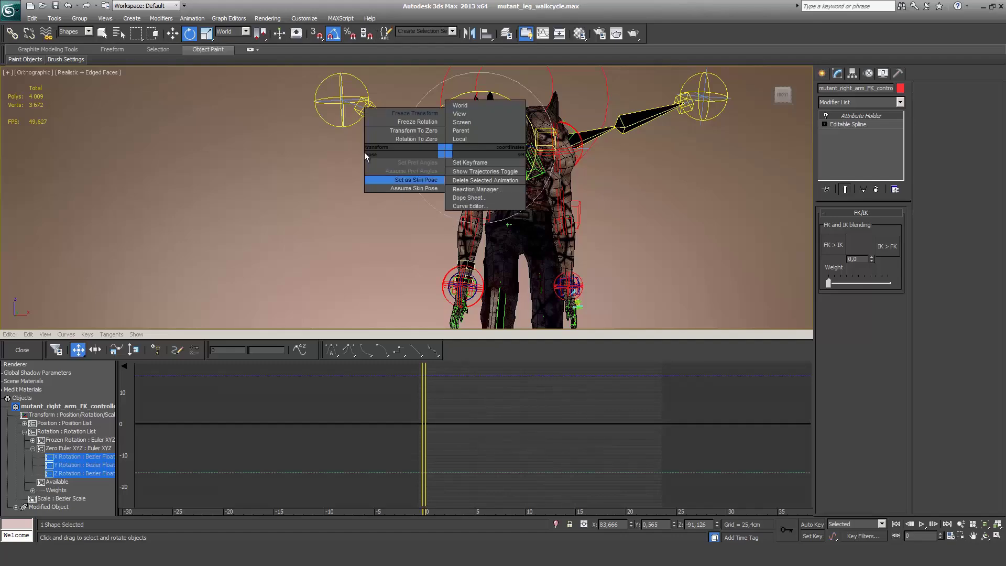
left_click(415, 121)
left_click(230, 32)
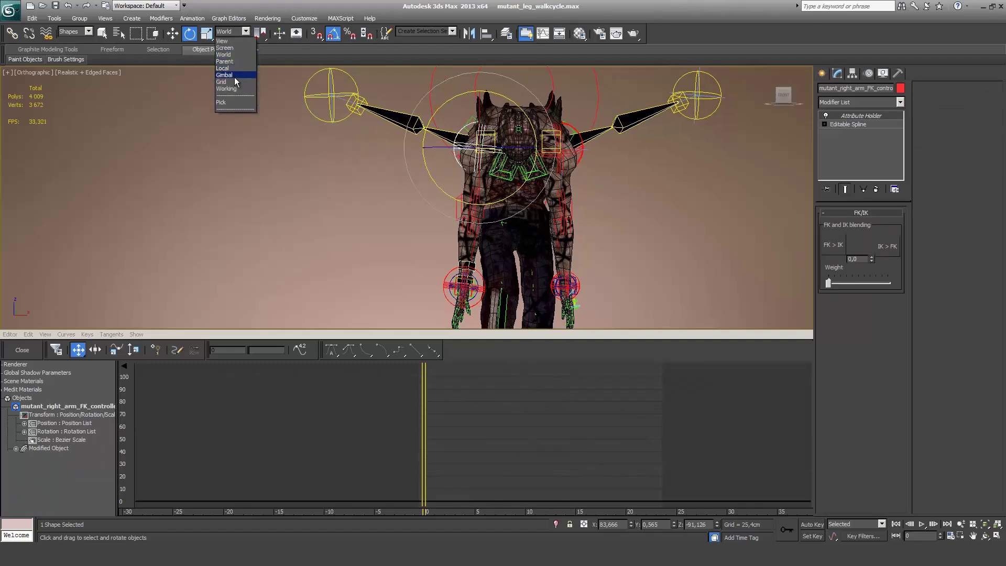
left_click(224, 75)
middle_click_drag(524, 252, 544, 295, "alt")
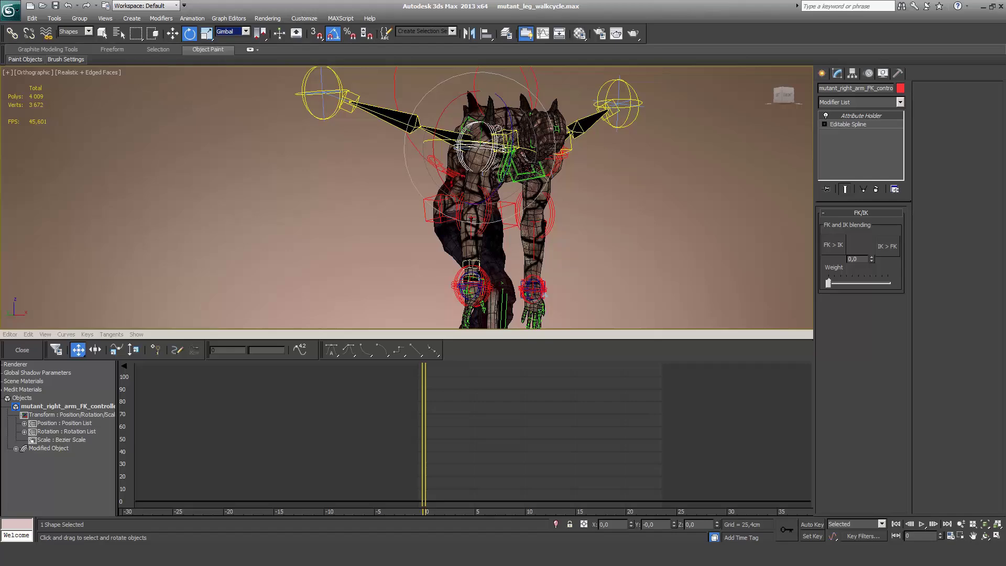
Step: Freeze the rotation of the left arm's FK controller
middle_click_drag(481, 160, 562, 201, "alt")
left_click(542, 190)
right_click(562, 202)
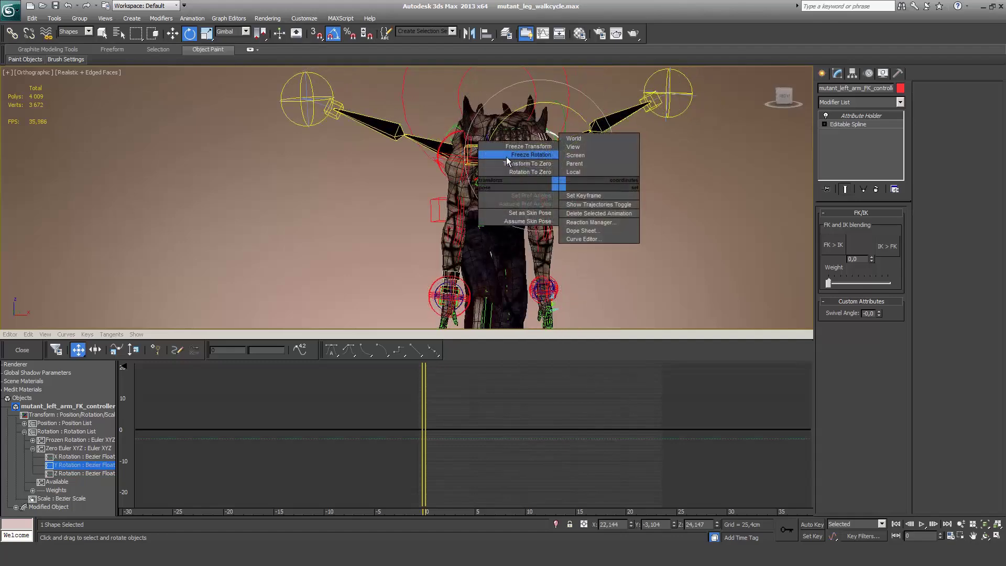
left_click(506, 156)
Step: Show the right arm FK controller's Keyframe XYZ rotation tracks, enable Auto Key and swing the arm back to -40 degrees on Z at frame 0
middle_click_drag(506, 157, 462, 230, "alt")
left_click(468, 143)
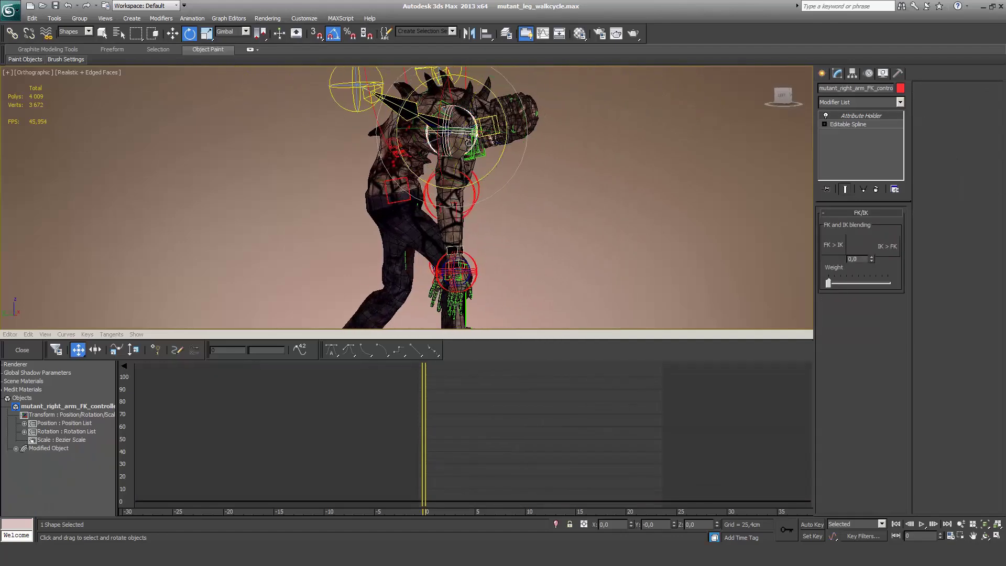
left_click(24, 432)
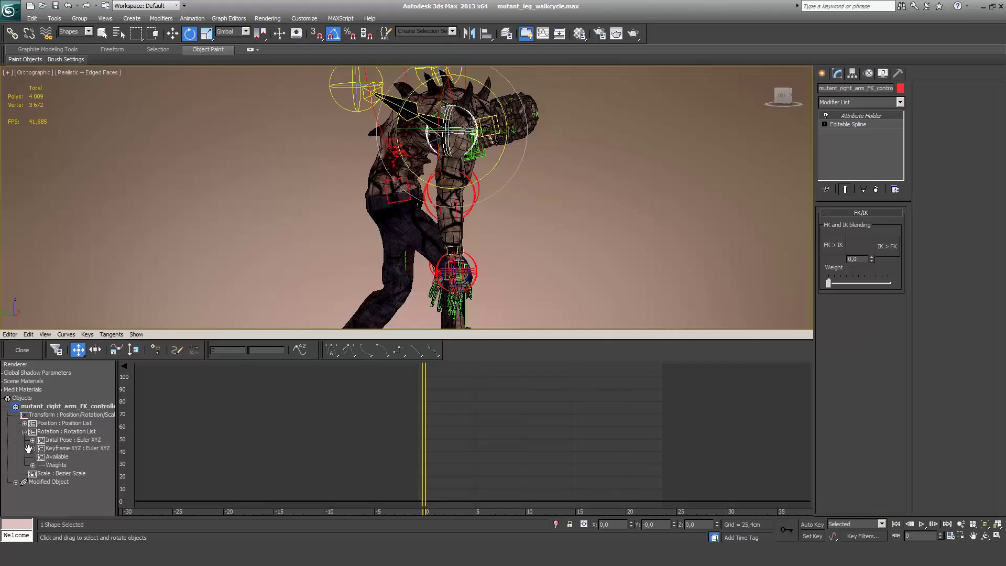
left_click(31, 448)
left_click(64, 474)
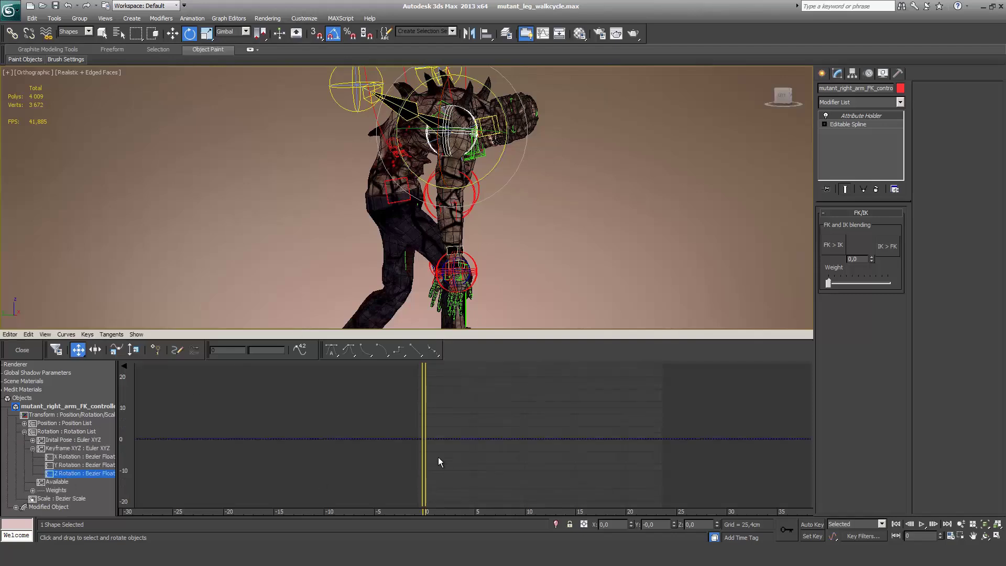
left_click(814, 526)
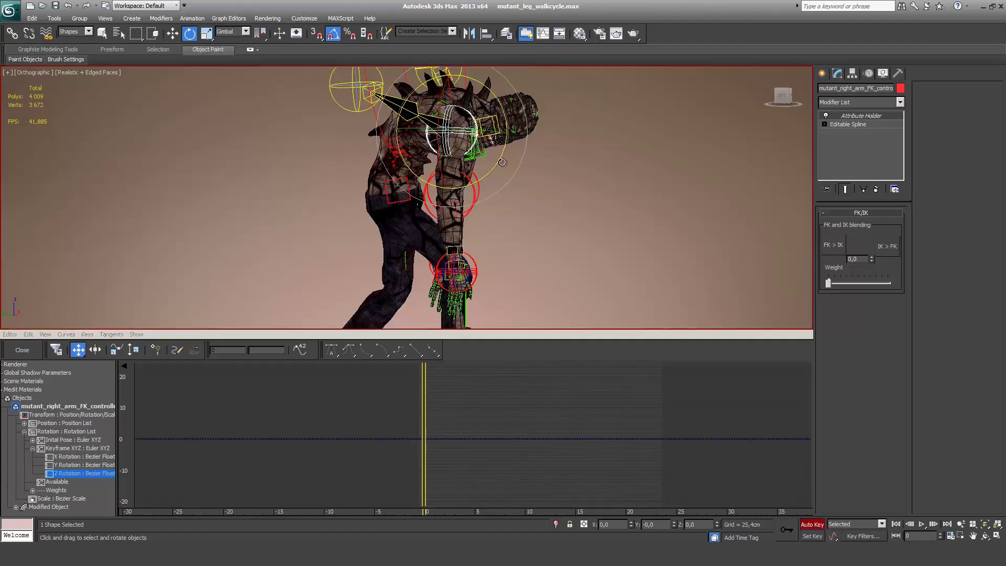
left_click_drag(495, 166, 430, 333)
Step: At frame 13, swing the right arm's FK controller forward to 35 degrees on Z
left_click_drag(420, 456, 548, 453)
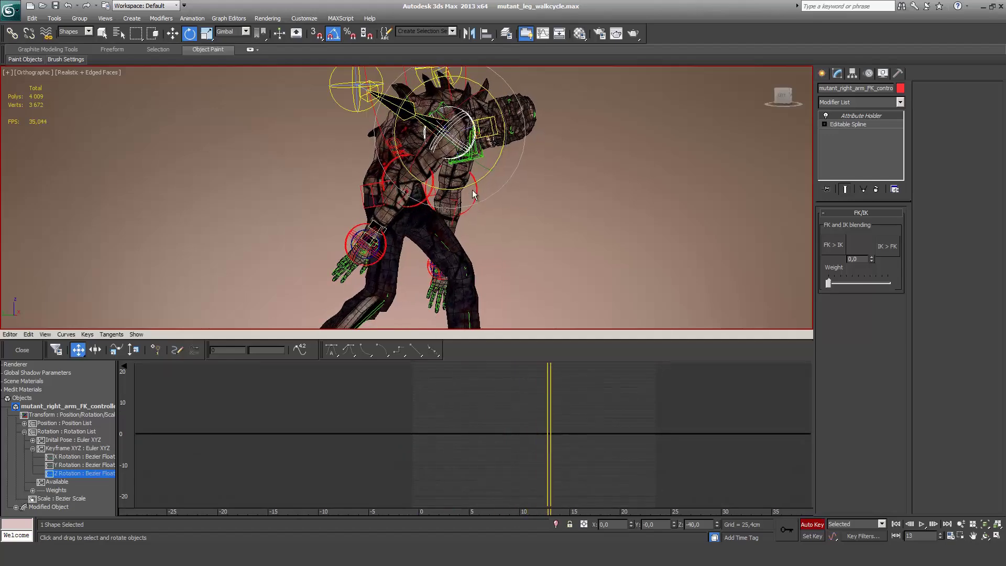
left_click_drag(481, 220, 490, 165)
middle_click_drag(490, 166, 479, 204, "alt")
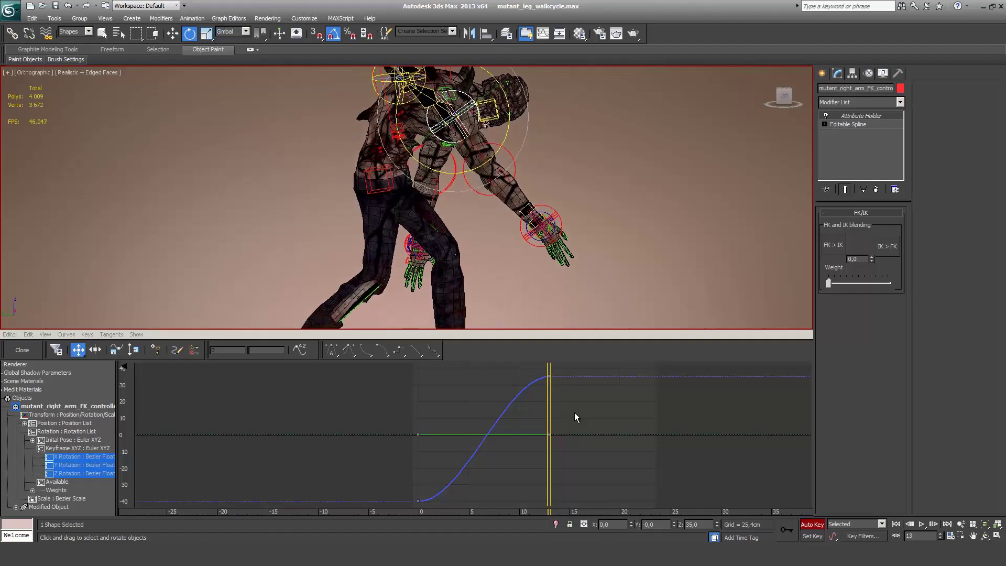
Step: Set the right arm's Z-rotation keys to about 19 at frame 13 and about -34.3 at frames 0 and 24
left_click_drag(549, 376, 550, 402)
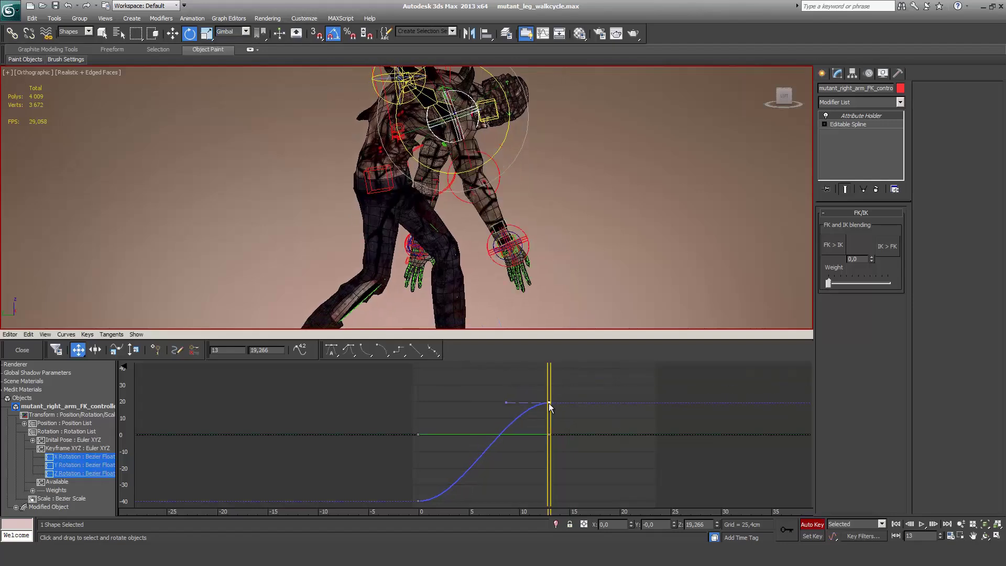
left_click_drag(549, 405, 551, 404)
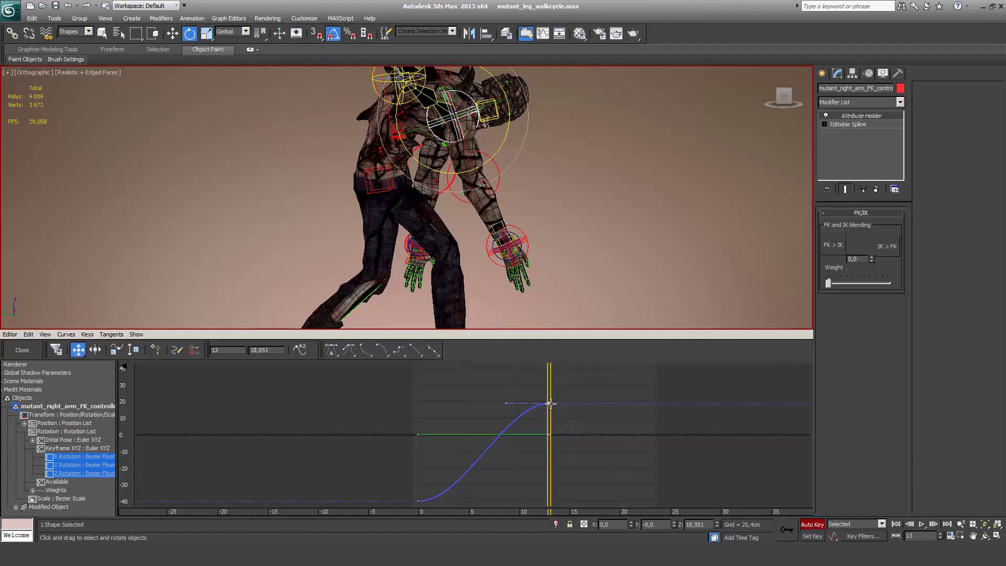
key("/")
left_click_drag(390, 491, 656, 503)
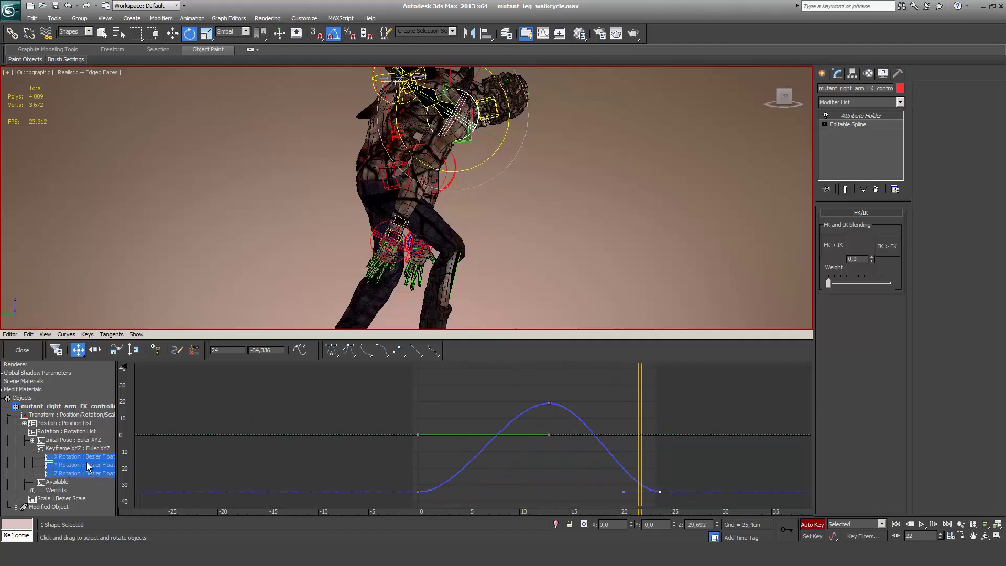
Step: Set the out-of-range type of the right arm's keyframe rotation tracks to Cycle
left_click(29, 335)
mouse_move(84, 381)
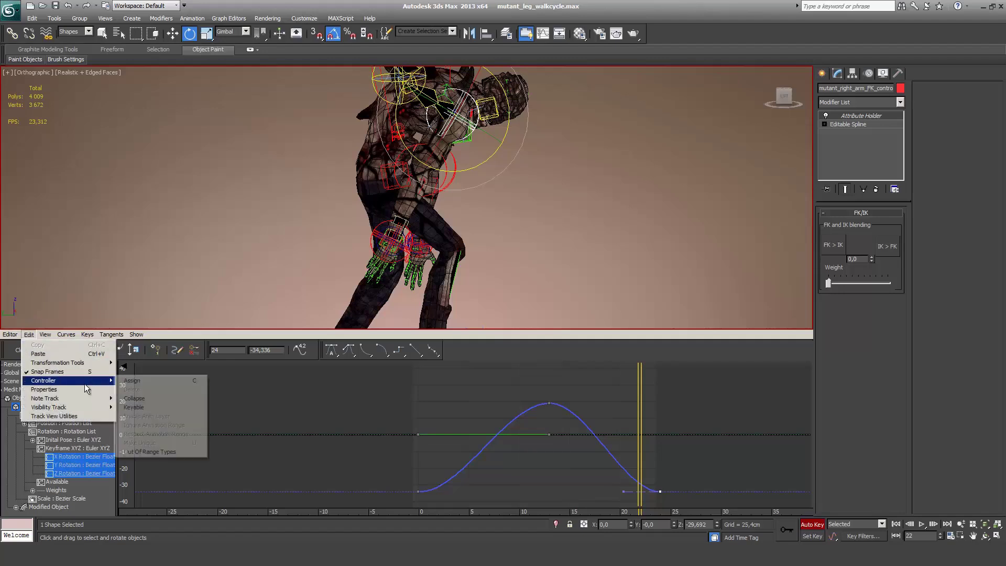
left_click(176, 452)
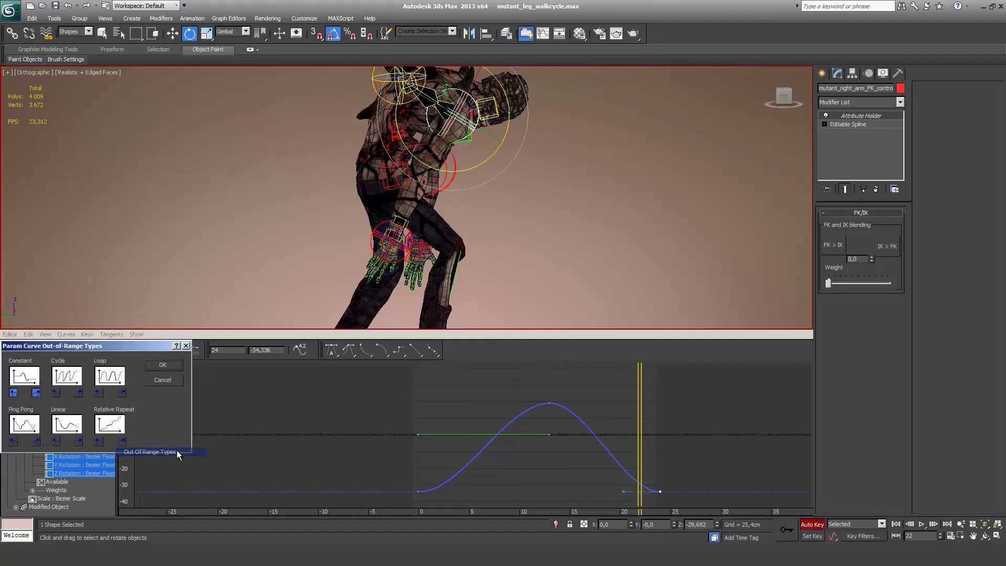
left_click(65, 376)
left_click(162, 367)
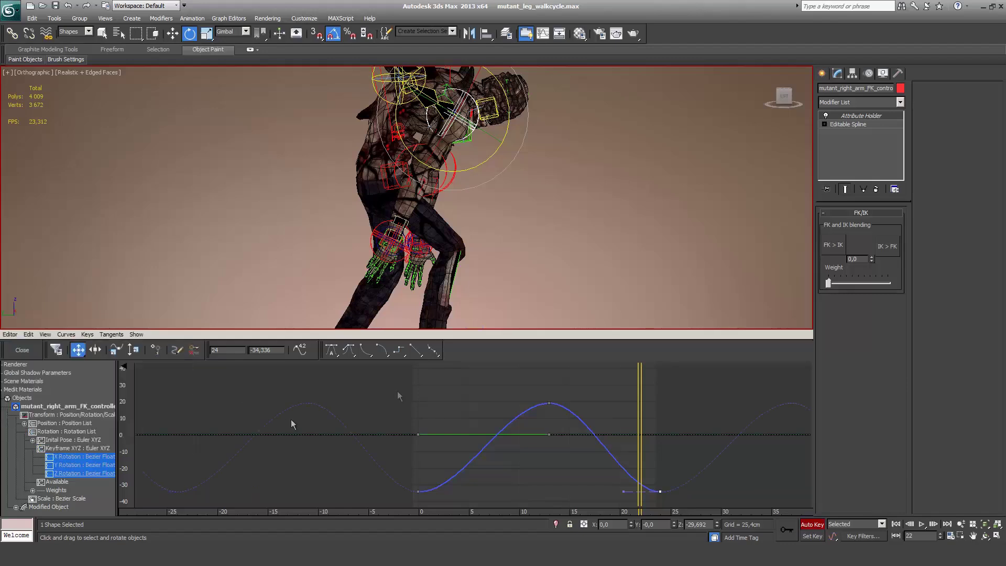
Step: Shift the right arm's three Z-rotation keys to frames 1, 14 and 25, and check the arm swing against the walk
left_click_drag(404, 475, 516, 508)
left_click(549, 403, "ctrl")
mouse_move(674, 464)
left_mouse_down("ctrl")
mouse_move(646, 495)
mouse_move(691, 491)
mouse_move(652, 498)
mouse_move(563, 412)
mouse_move(470, 392)
left_mouse_up("ctrl")
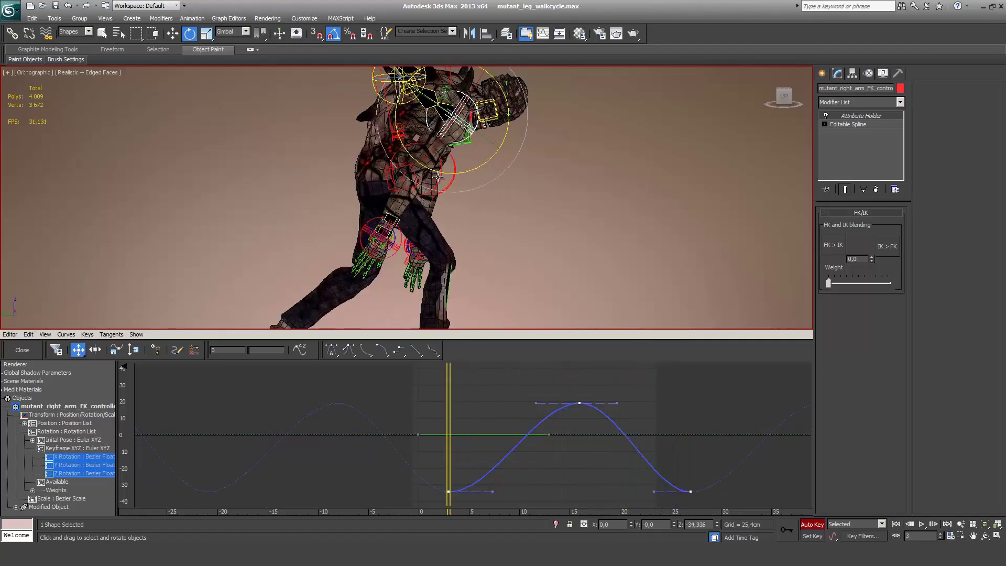
key("period")
key("comma")
left_click_drag(581, 403, 560, 406)
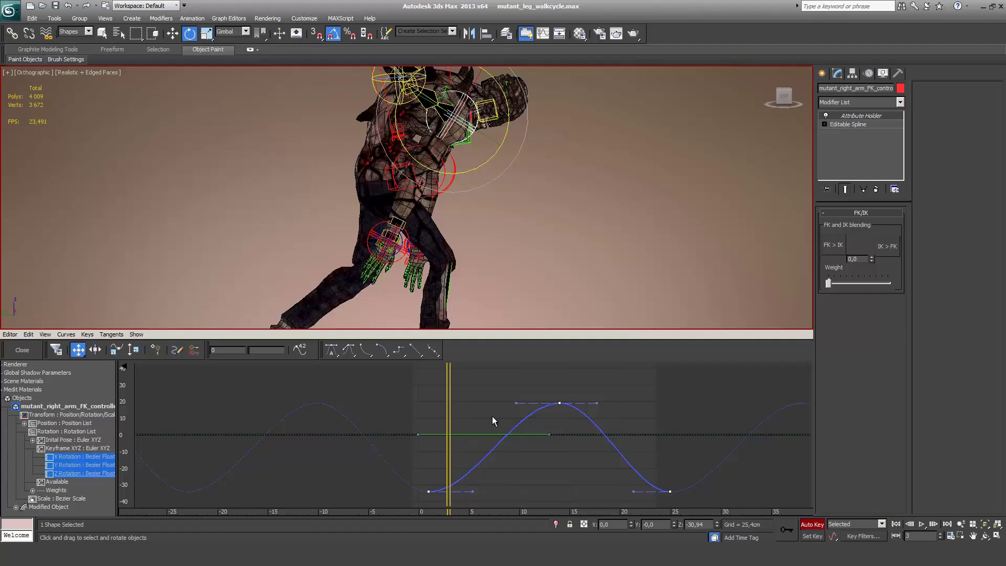
key("period")
key("period")
key("period")
key("period")
key("period")
key("slash")
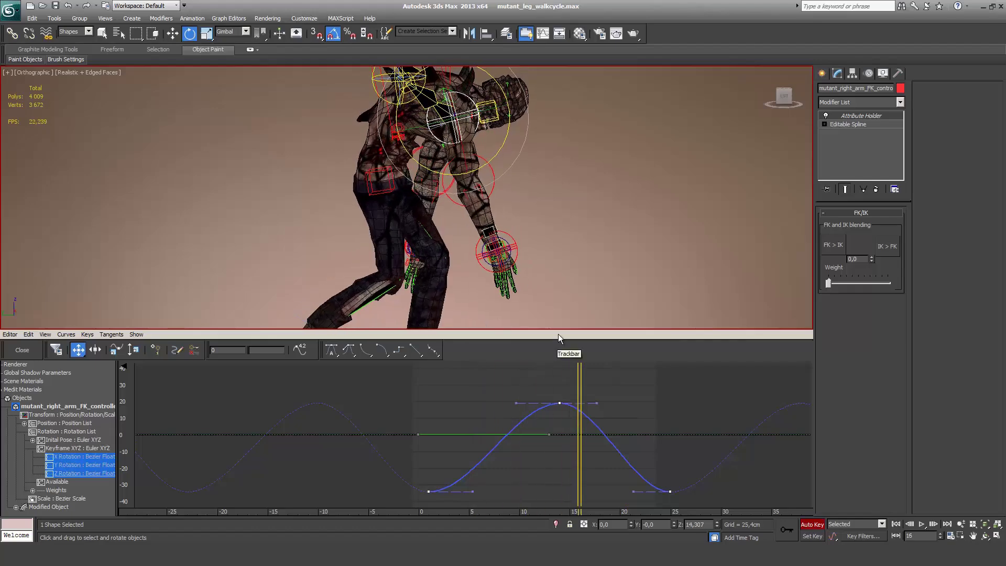
Step: Copy the Z Rotation track of the right arm's FK controller from its Keyframe XYZ rotation
middle_click_drag(558, 334, 572, 243, "alt")
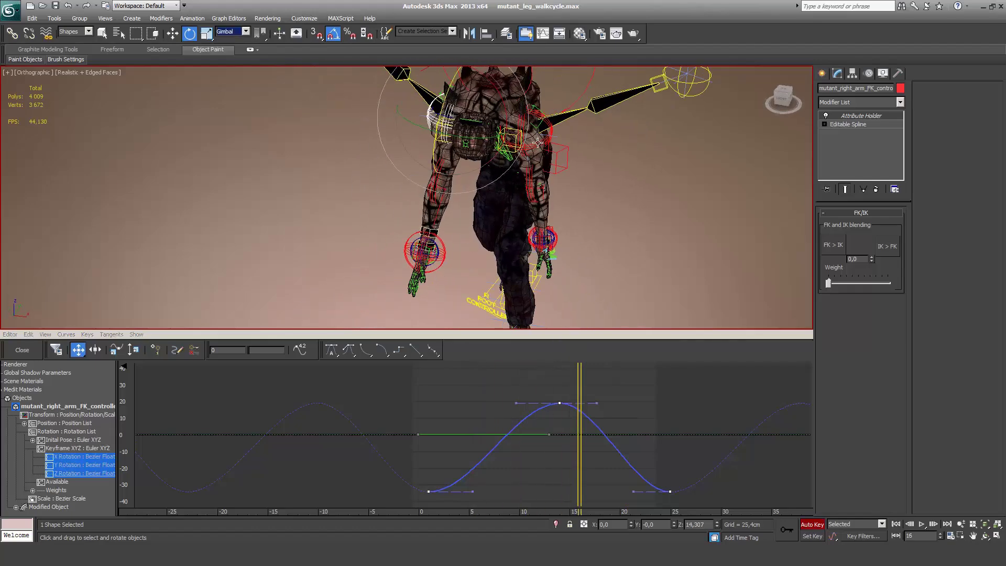
middle_click_drag(531, 141, 522, 130, "alt")
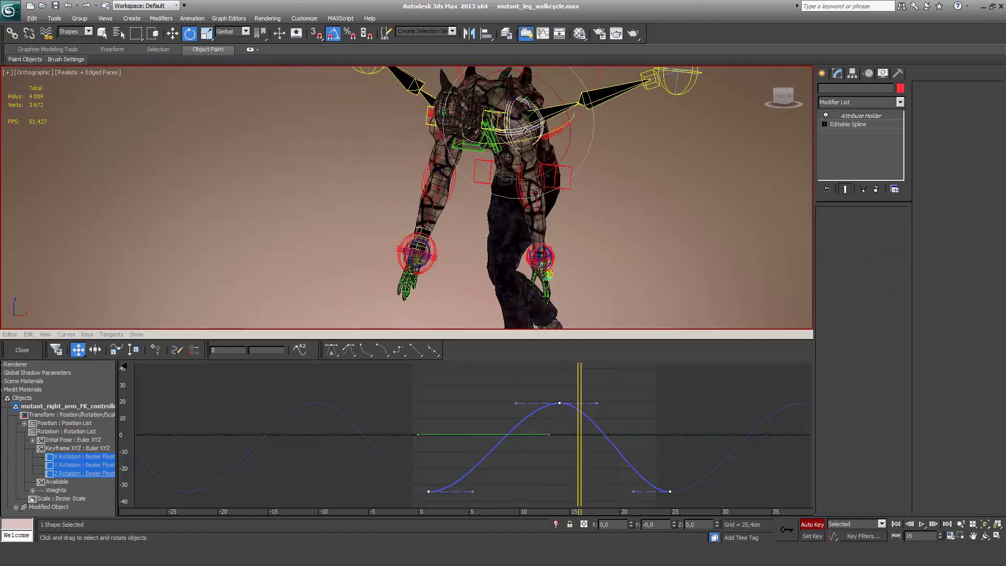
left_click(487, 112)
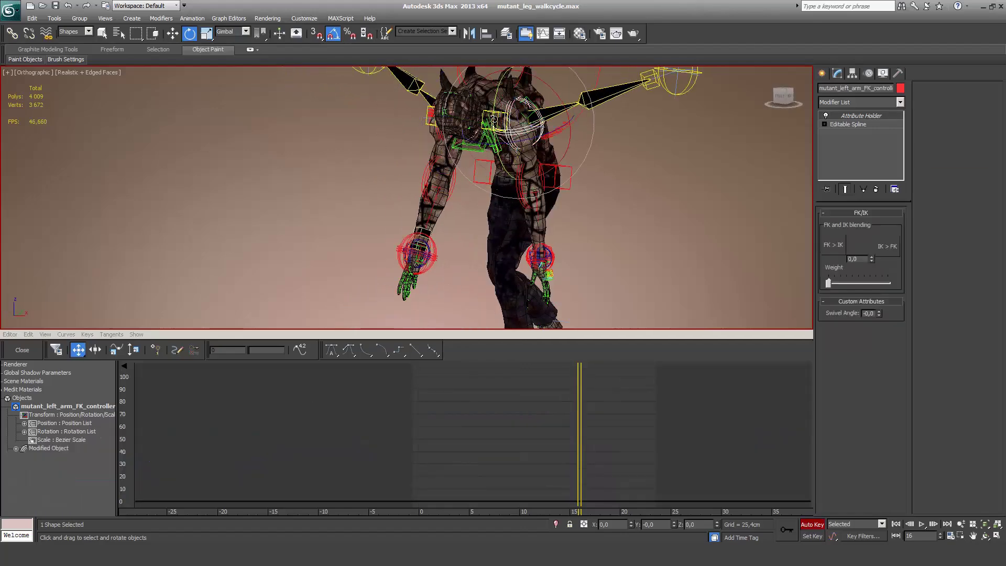
middle_click_drag(495, 117, 449, 149, "alt")
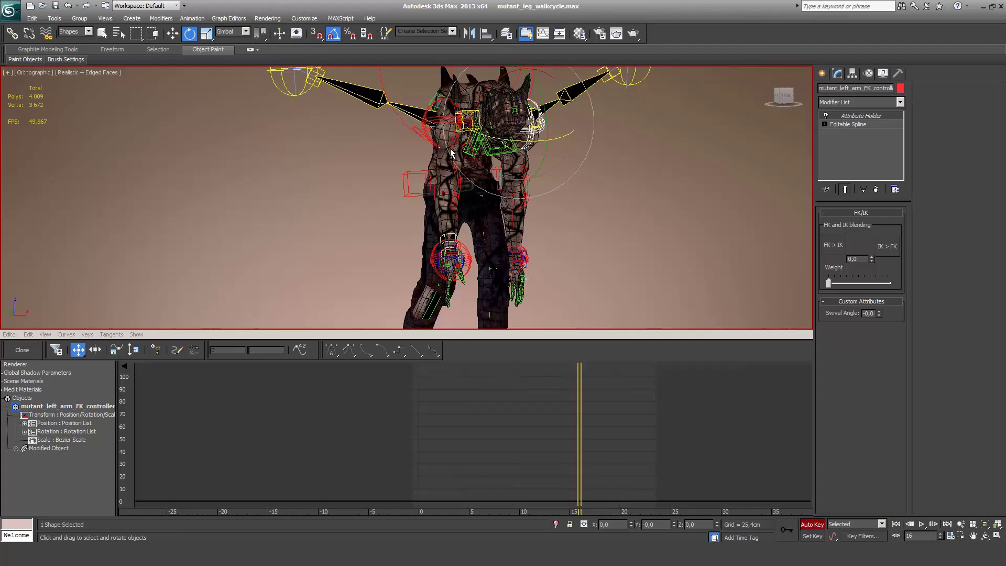
left_click(450, 120)
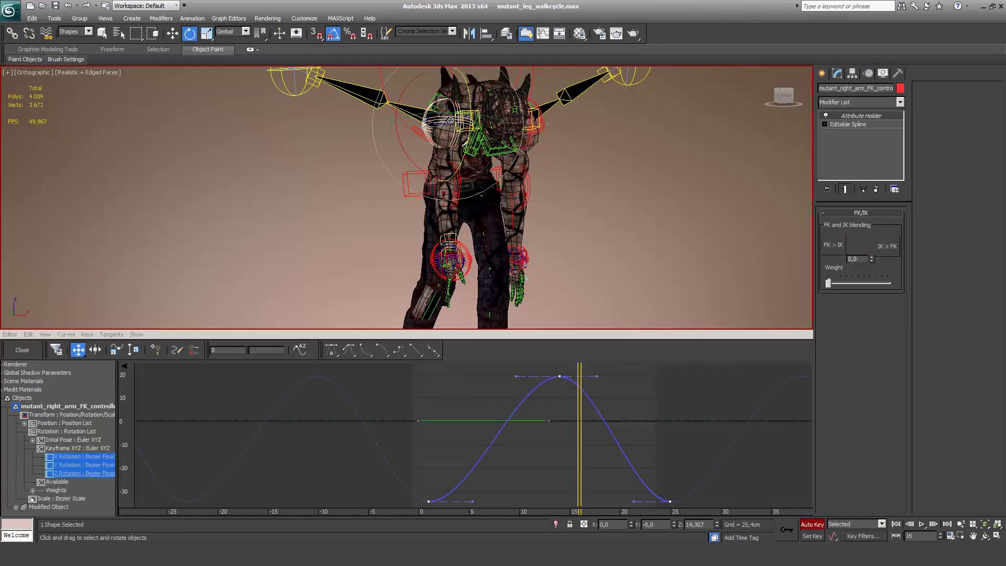
right_click(71, 467)
left_click(109, 522)
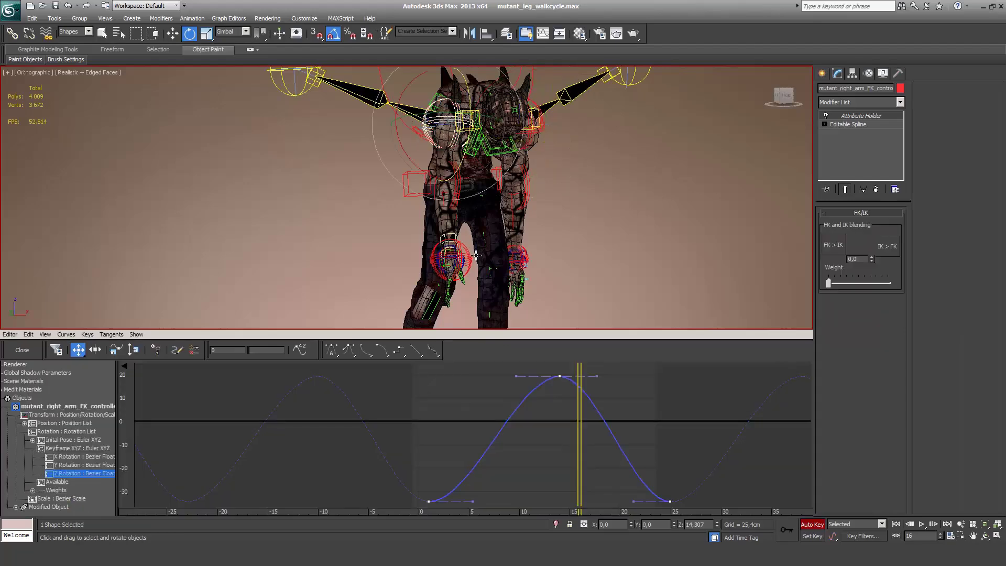
Step: Paste the copied rotation track as a copy onto the Keyframe XYZ Y Rotation track of the left arm's FK controller
left_click(526, 172)
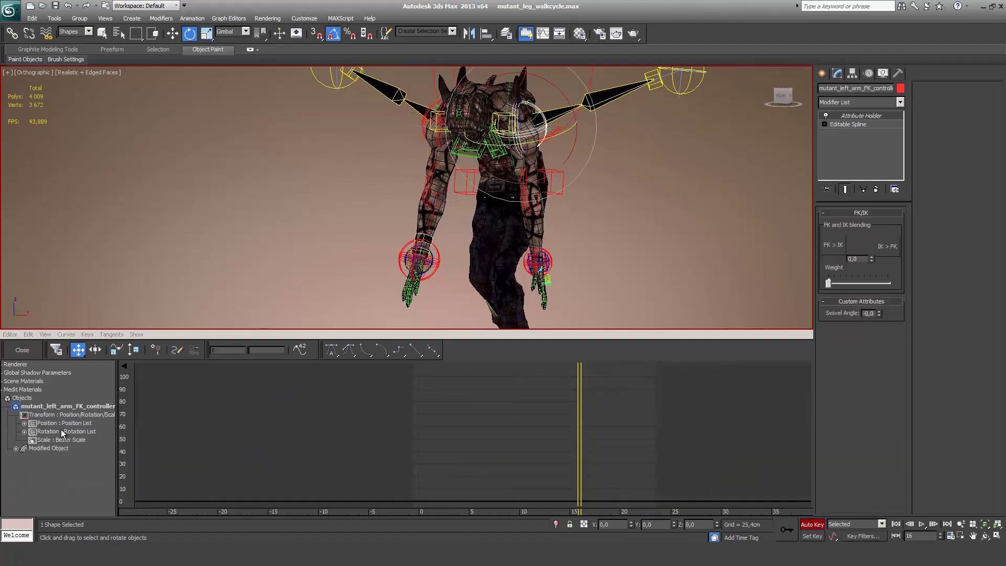
left_click(24, 431)
left_click(33, 448)
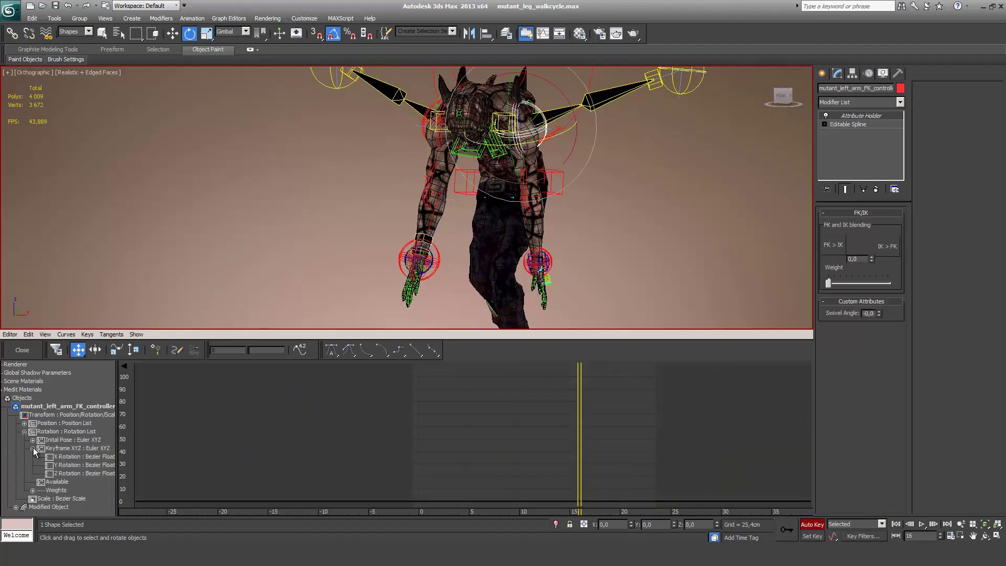
left_click(62, 473)
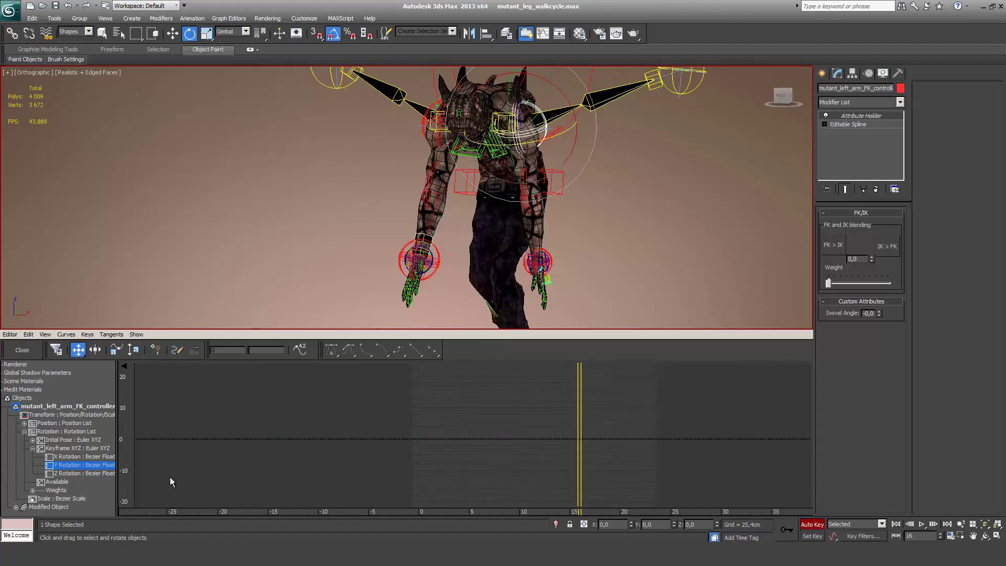
right_click(92, 464)
left_click(132, 518)
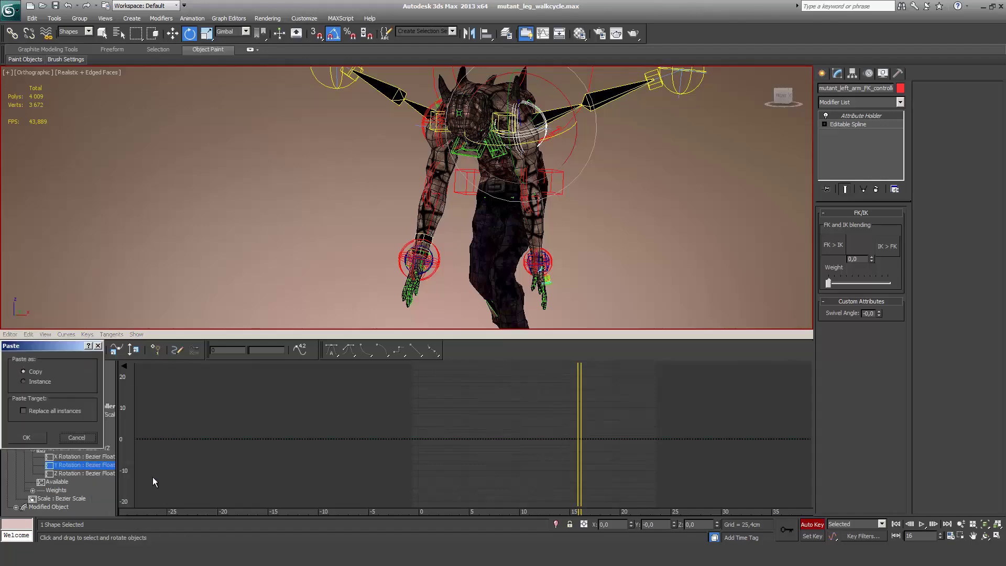
left_click(36, 441)
Step: Turn off Auto Key and rotate the left arm's FK controller on Y to about -195.7 degrees at frame 16, offsetting its whole curve
key("n")
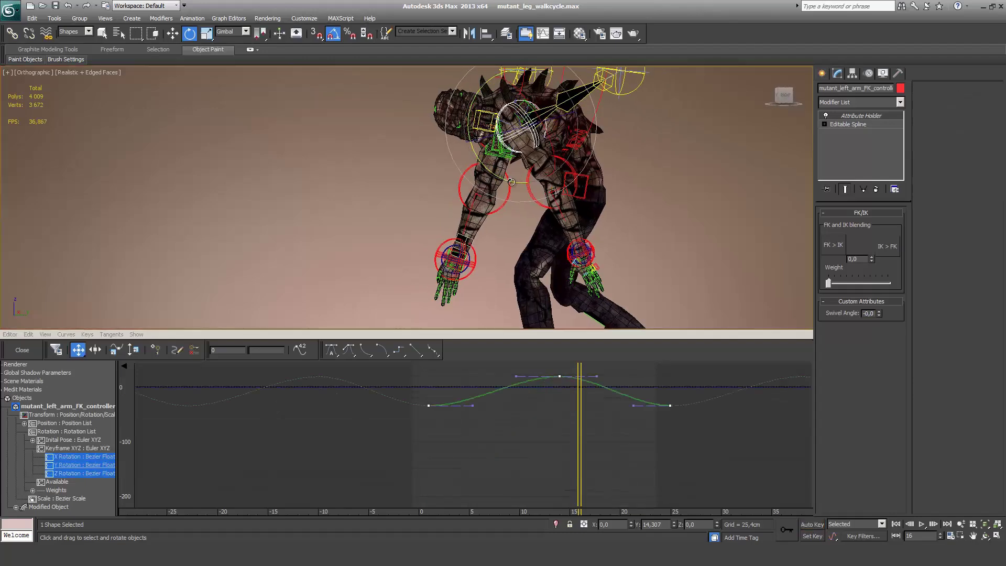
left_click_drag(512, 182, 427, 219)
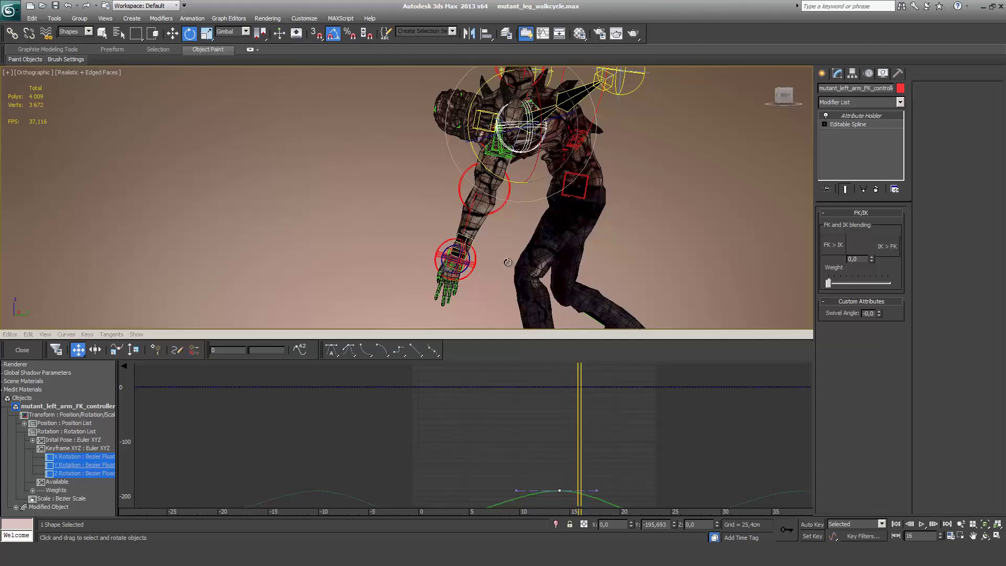
middle_click_drag(490, 402, 492, 378)
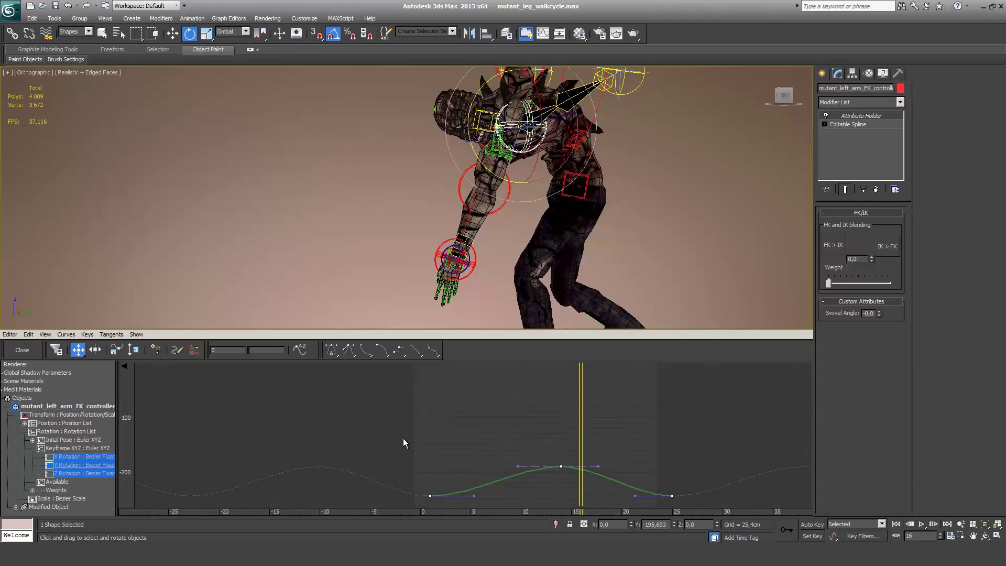
Step: Raise the left arm's three Y-rotation keys together so the curve swings around zero, starting at about -37 degrees, and play the walk
left_click_drag(403, 439, 676, 508)
middle_click_drag(670, 467, 625, 462)
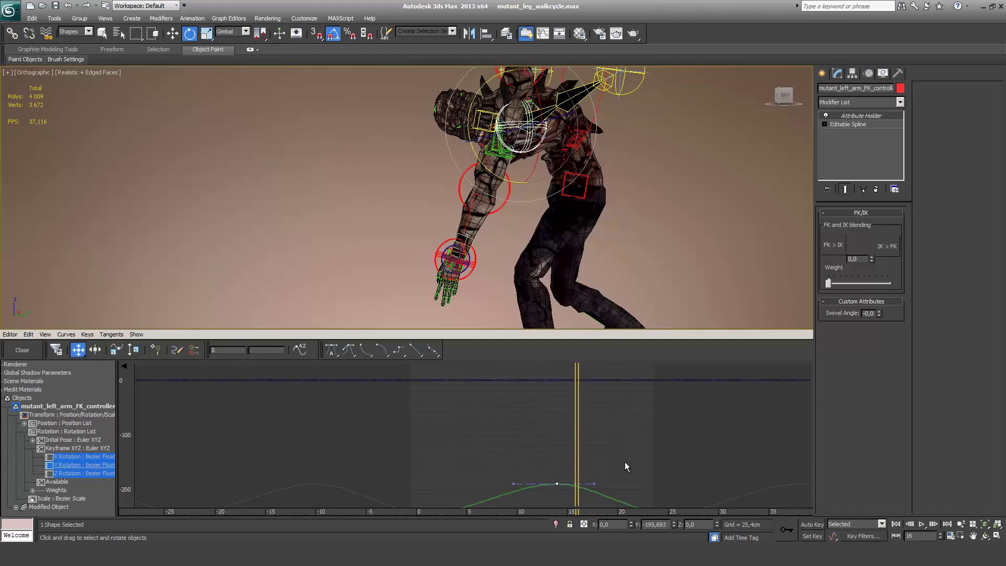
left_click_drag(556, 484, 557, 371)
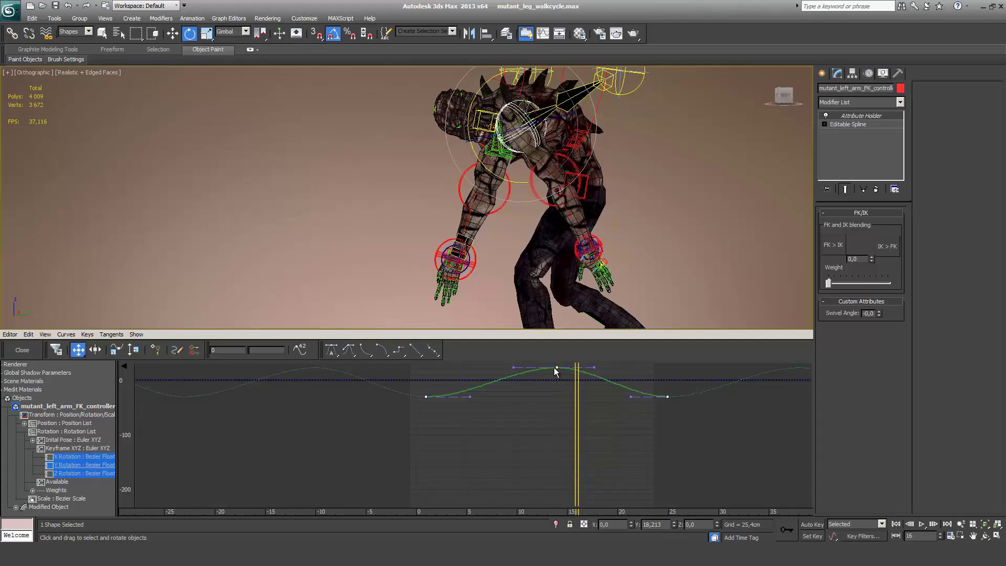
middle_click_drag(549, 408, 548, 425)
left_click_drag(558, 385, 557, 387)
key("slash")
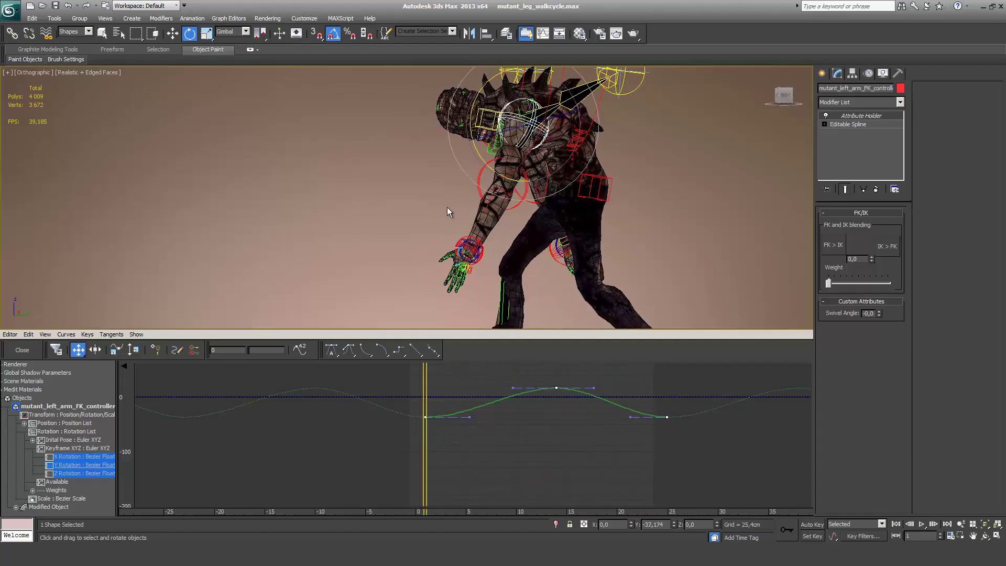
Step: Select the right forearm's FK controller and show the Z Rotation track of its Zero Euler XYZ rotation
middle_click_drag(448, 207, 491, 211, "alt")
left_click(492, 211)
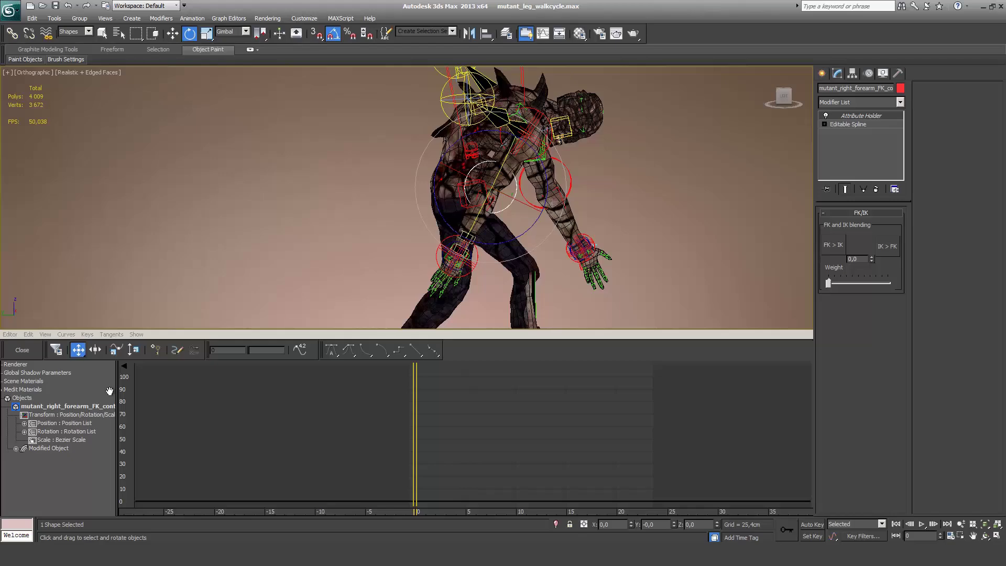
middle_click_drag(498, 262, 526, 249, "alt")
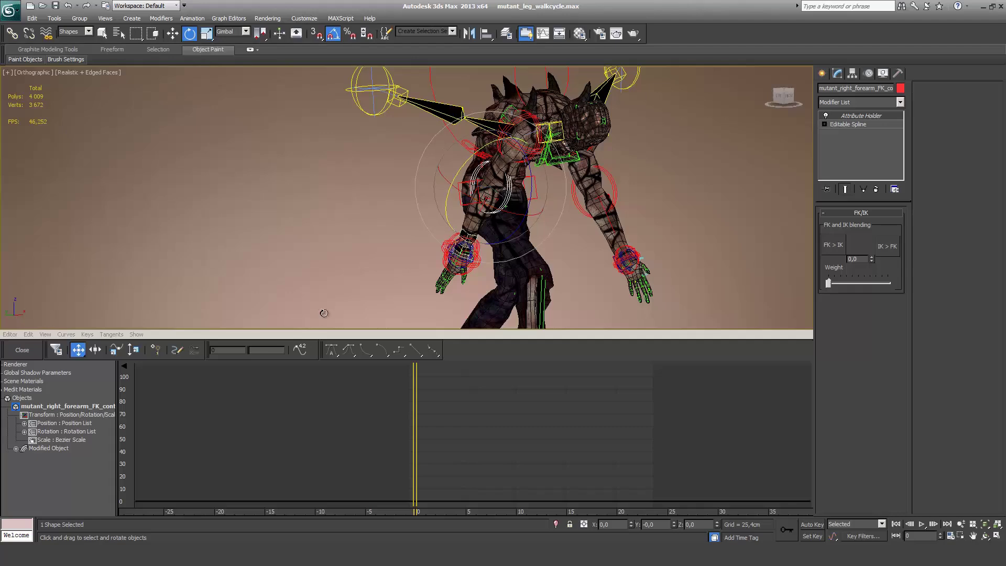
left_click(24, 432)
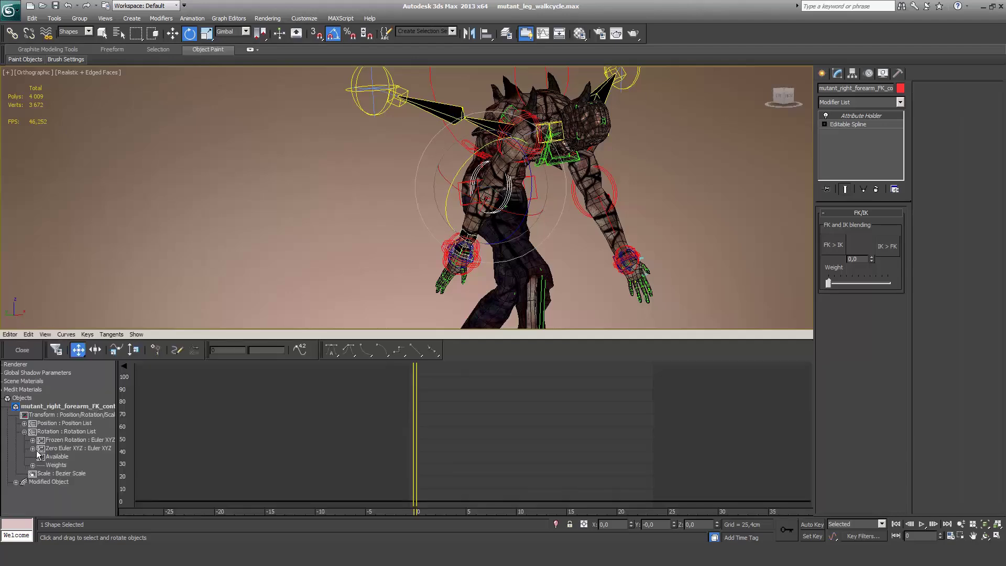
left_click(32, 449)
left_click(64, 474)
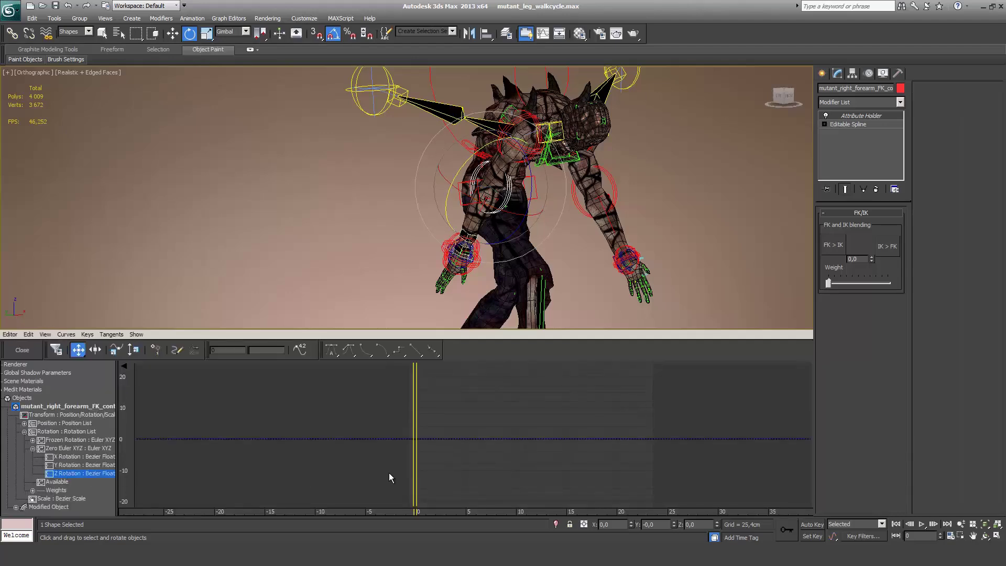
middle_click_drag(406, 266, 461, 268, "alt")
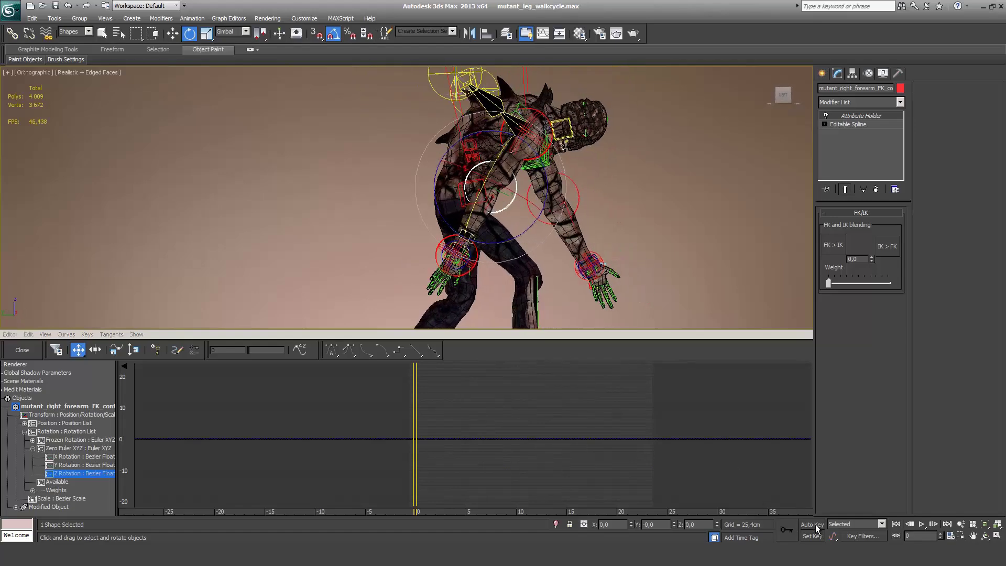
Step: With Auto Key on, rotate the right forearm's FK controller 35 degrees on Z at frame 14
left_click(813, 525)
left_click_drag(418, 408, 538, 413)
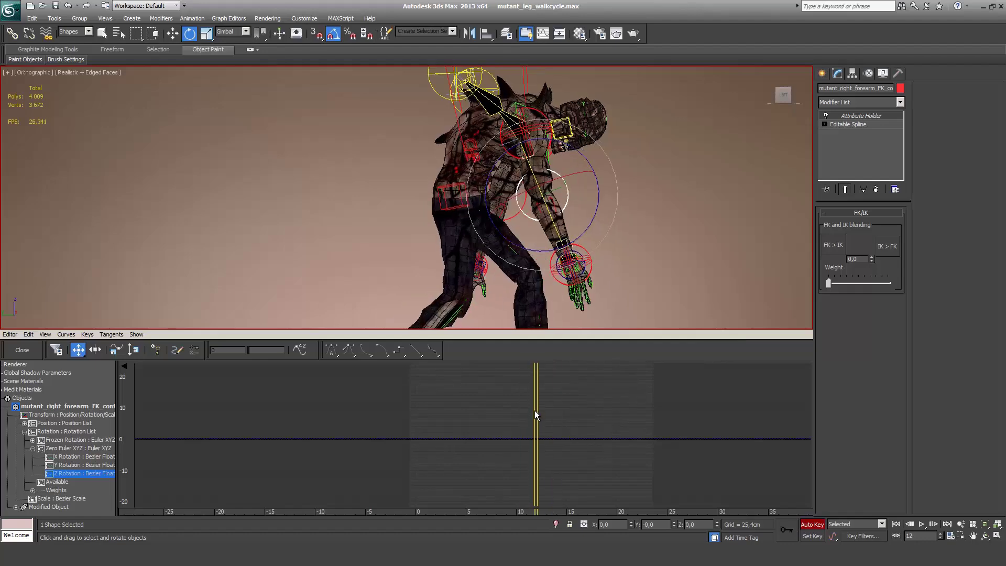
left_click_drag(537, 410, 525, 411)
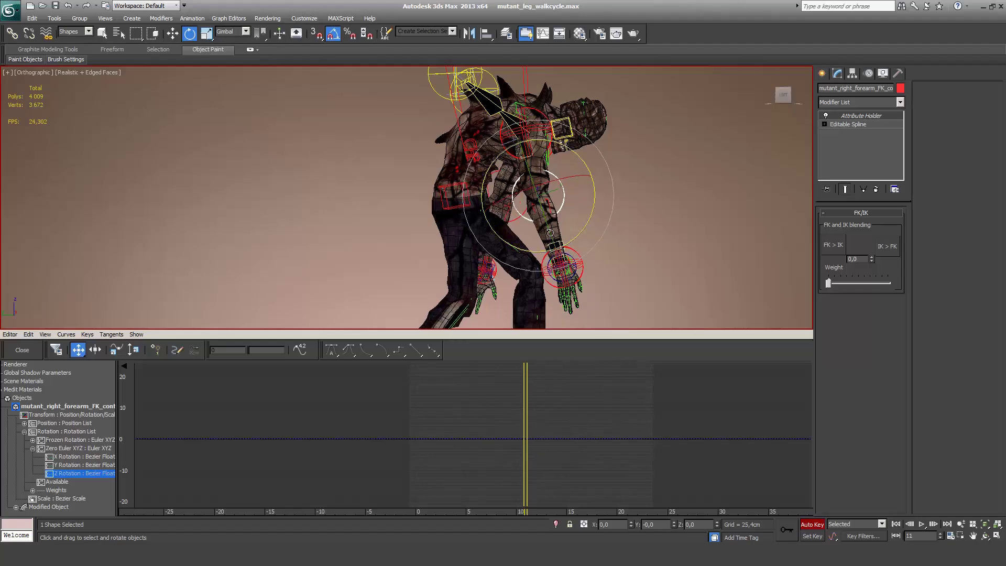
key("period")
key("period")
key("period")
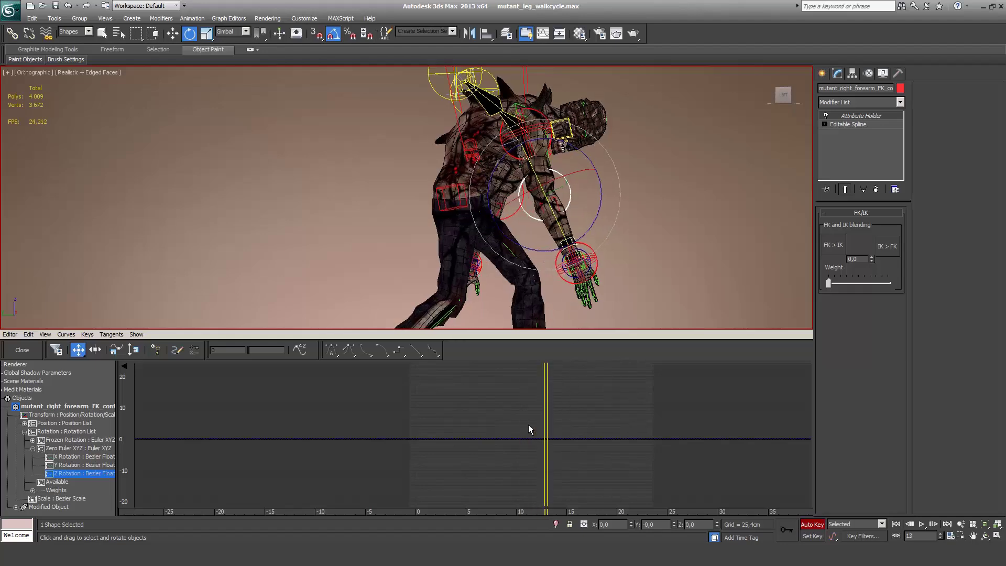
left_click_drag(604, 224, 603, 194)
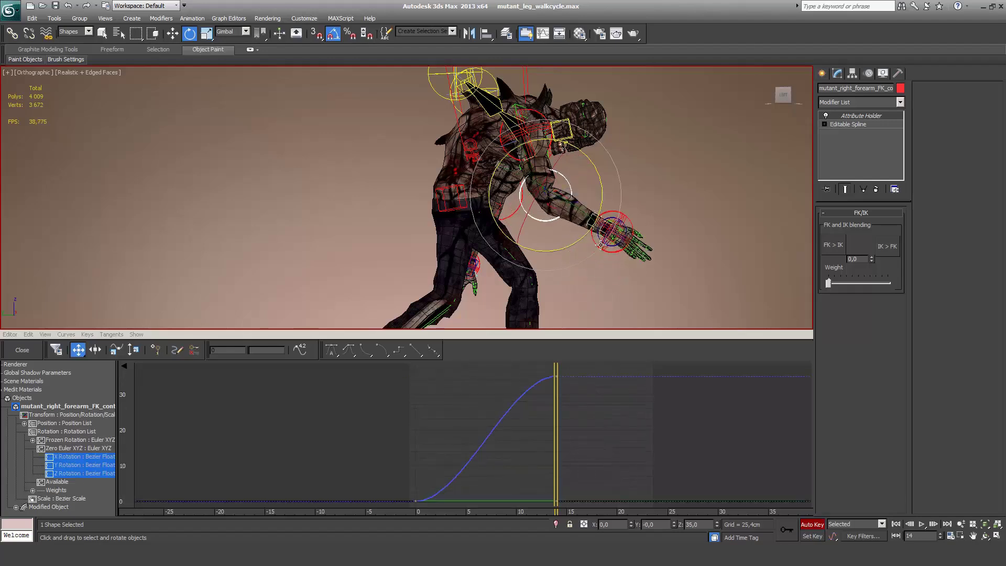
Step: Copy the right forearm's first Z-rotation key to frame 24 and play the resulting bend
mouse_move(556, 430)
left_mouse_down()
mouse_move(364, 441)
mouse_move(576, 401)
mouse_move(557, 401)
left_mouse_up()
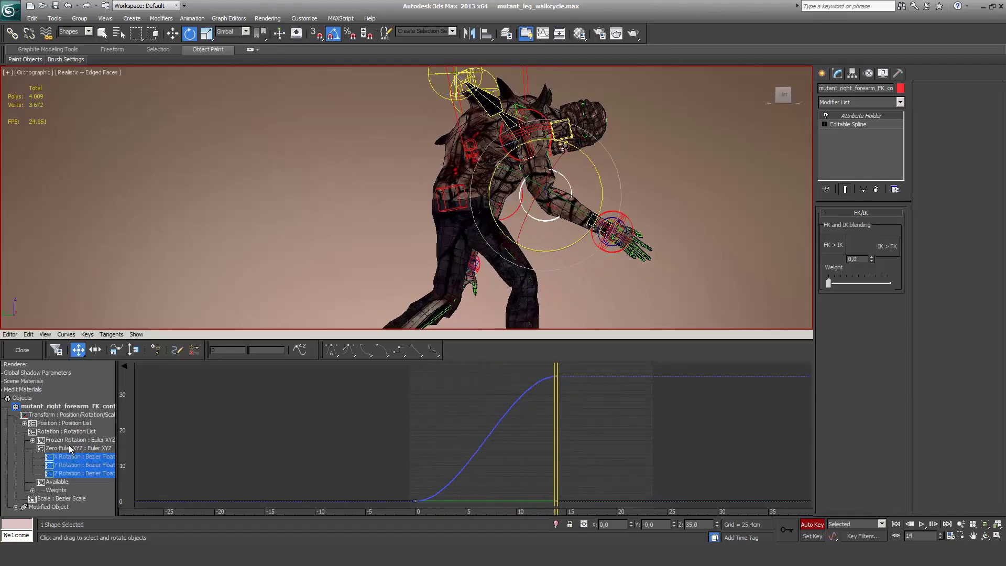
left_click(59, 473)
left_click_drag(382, 448, 658, 501)
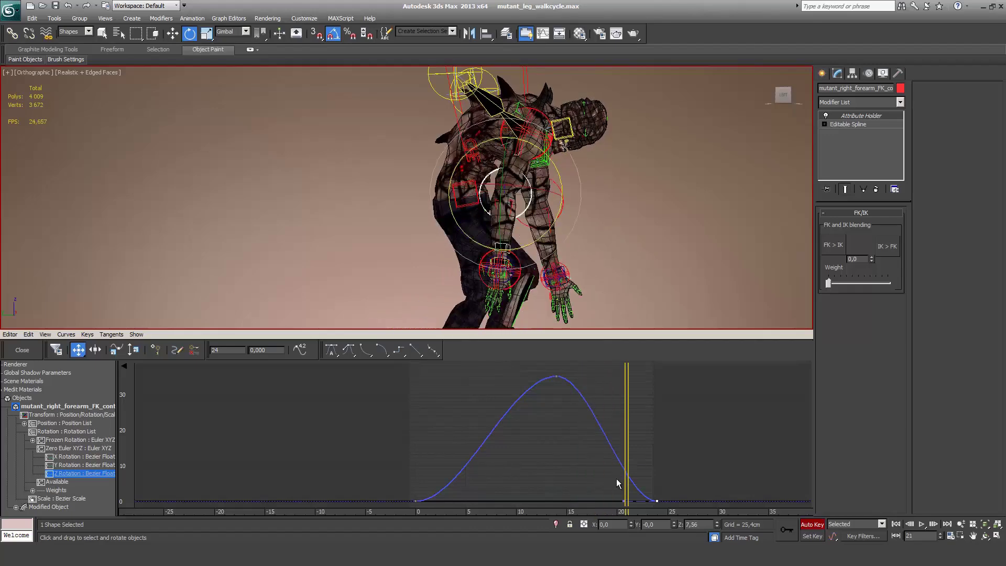
key("slash")
Step: Lower the right forearm's Z-rotation keys at frames 0 and 24 to about -10.9 degrees and play the animation
middle_click_drag(406, 444, 406, 401)
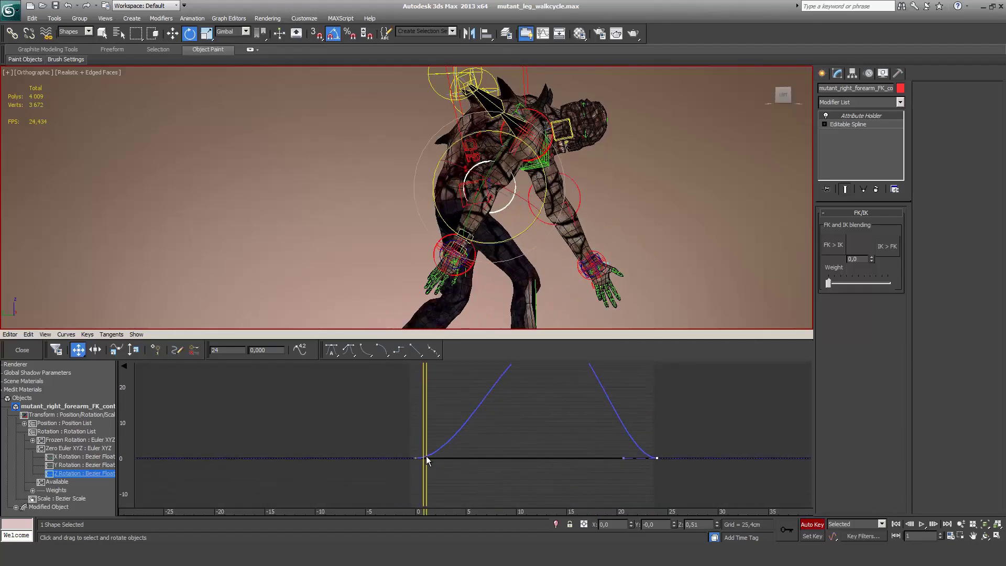
left_click_drag(453, 458, 699, 470)
left_click_drag(657, 460, 633, 434)
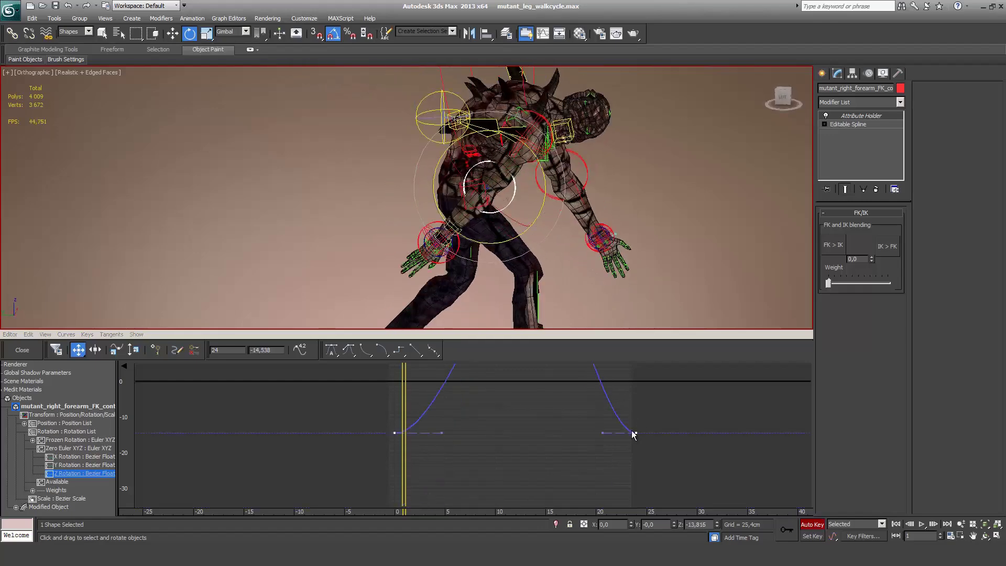
left_click_drag(521, 273, 558, 275)
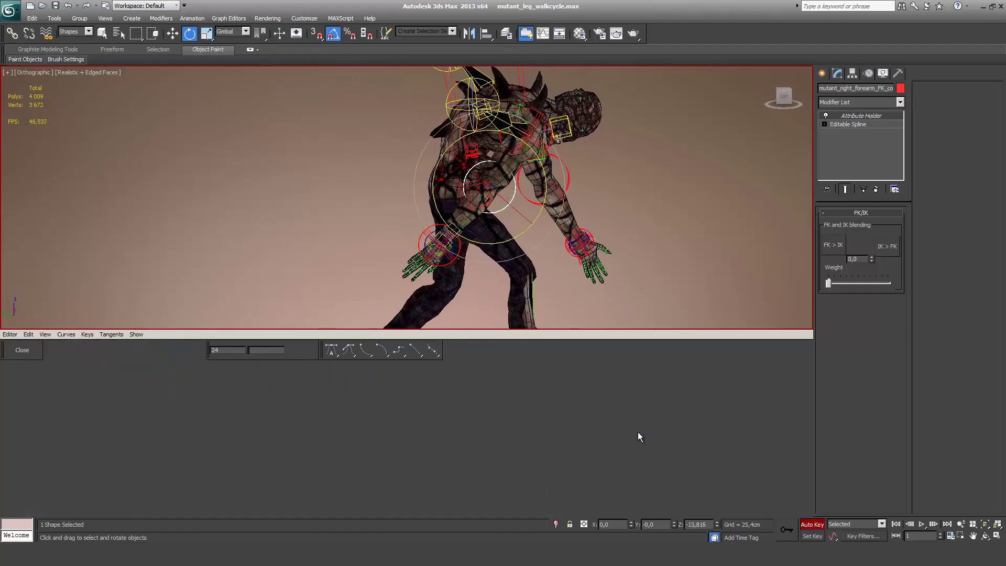
middle_click_drag(508, 217, 541, 229, "alt")
left_click_drag(541, 229, 527, 210)
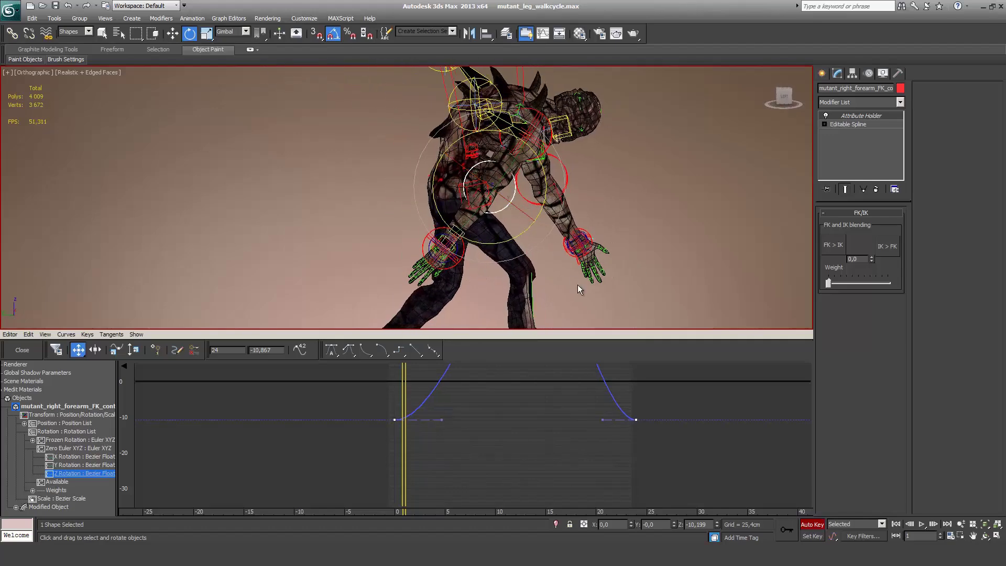
key("/")
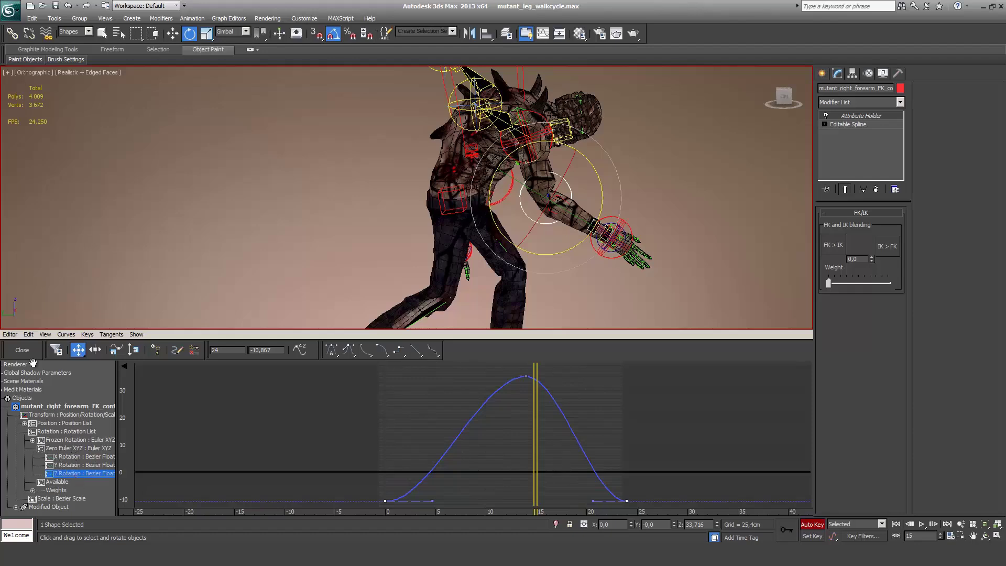
Step: Set the out-of-range type of the right forearm's Z Rotation curve to Cycle
left_click(30, 335)
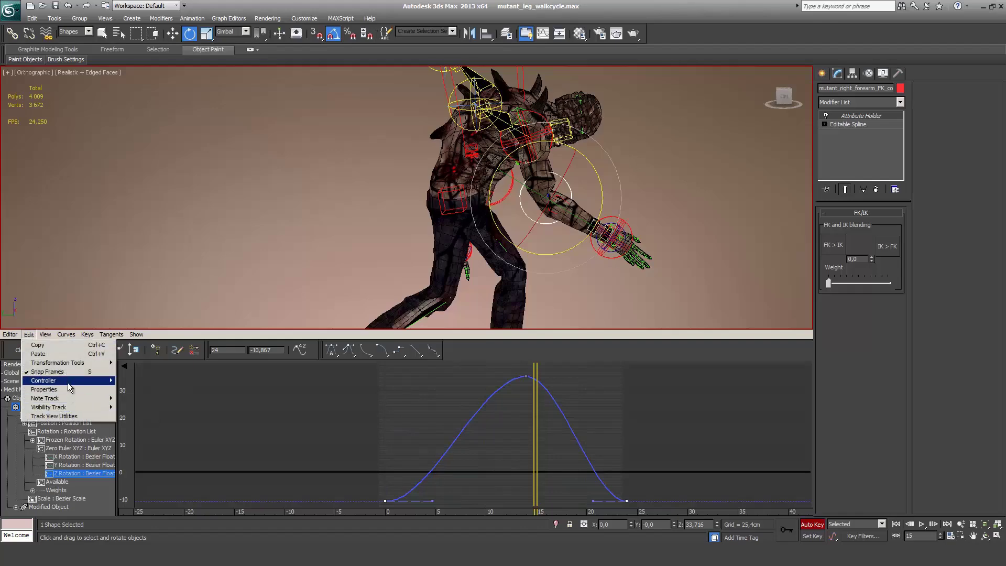
mouse_move(103, 391)
left_click(147, 452)
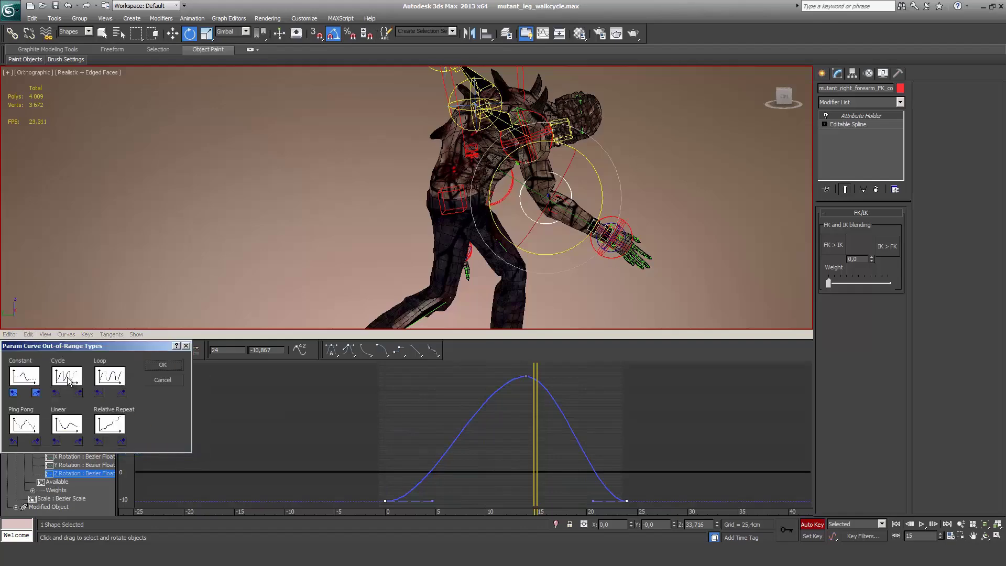
left_click(68, 378)
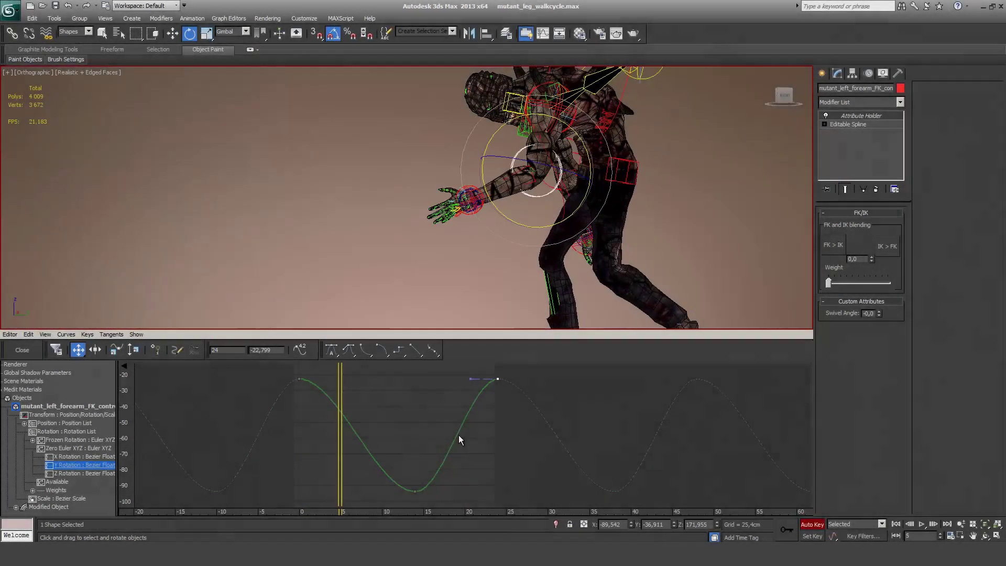
Step: Lower the left forearm's Y keys at frames 0 and 24 to about -57.9 degrees and the right forearm's frame-14 Z key to about 21.9
left_click_drag(497, 378, 493, 434)
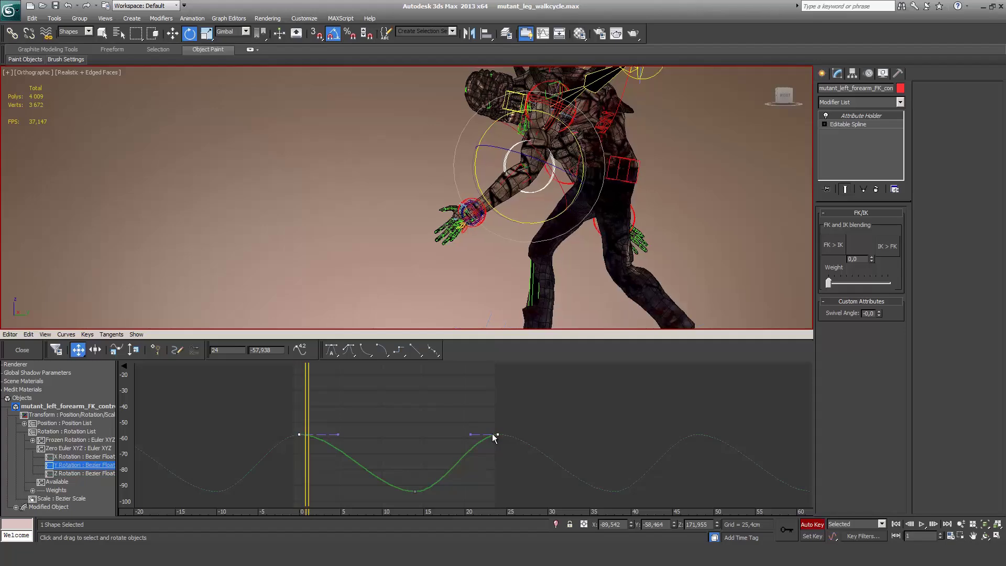
left_click(495, 163)
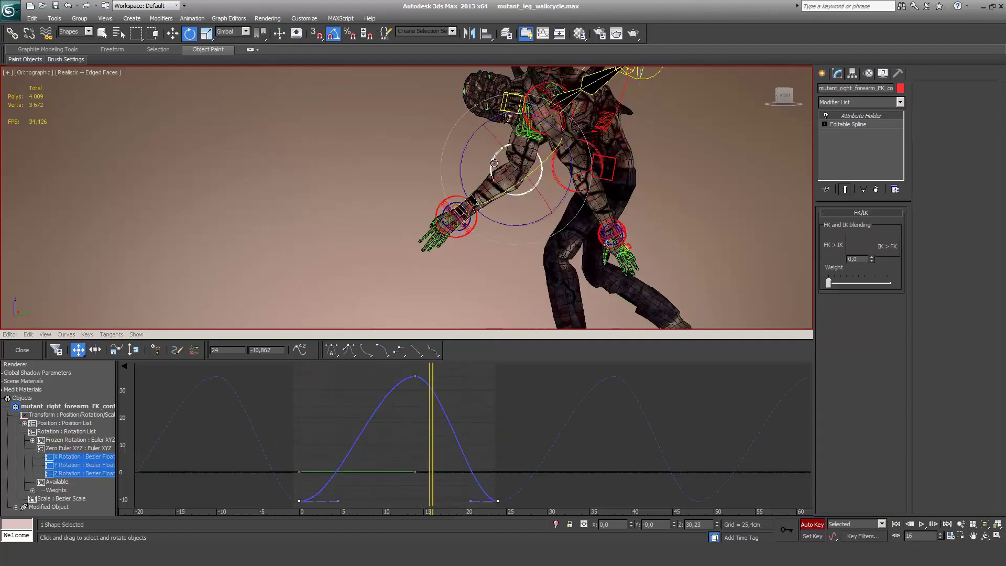
left_click_drag(390, 364, 410, 412)
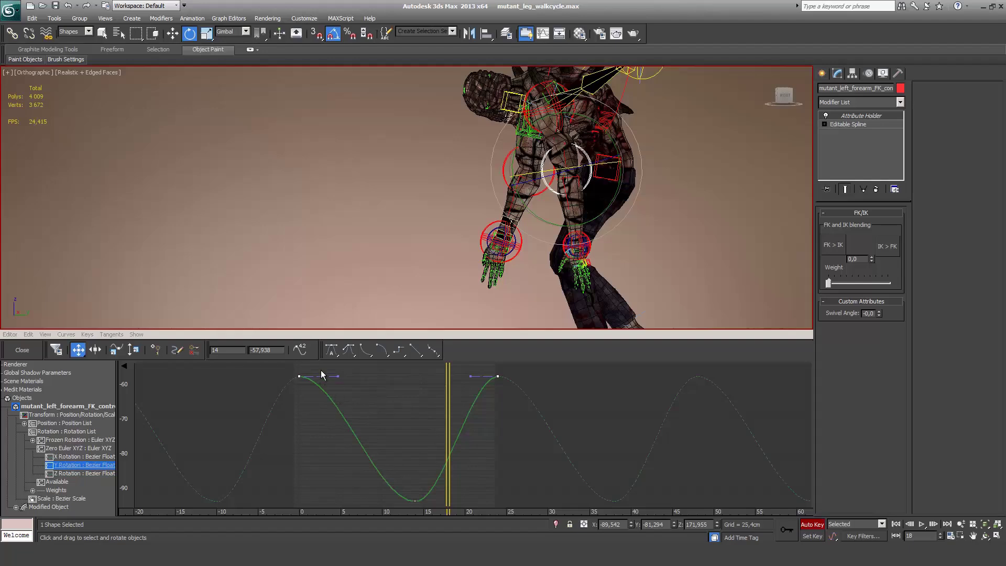
Step: Delay the left forearm's three Y-rotation keys to frames 3, 17 and 27, checking the motion in playback
key("comma")
key("comma")
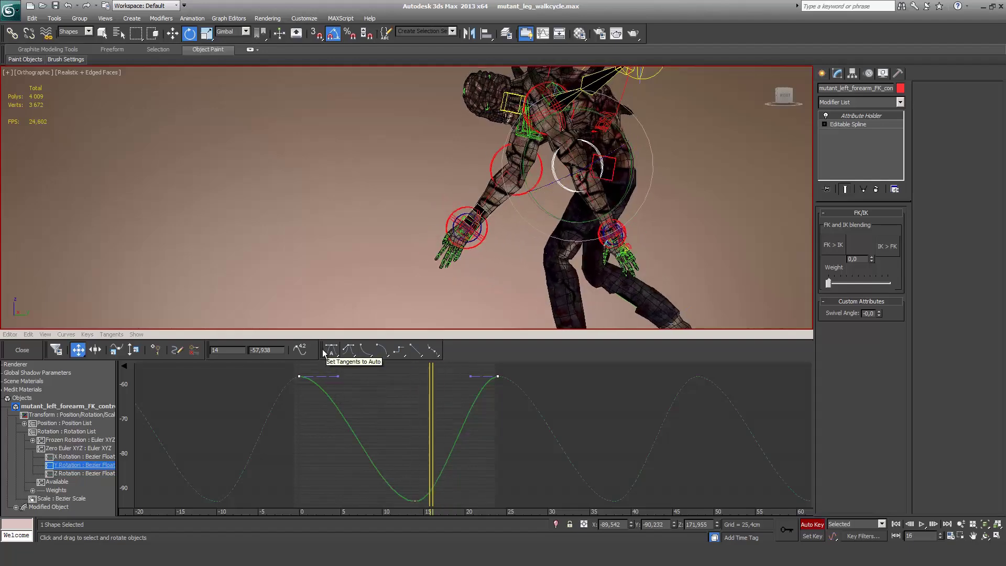
left_click_drag(287, 369, 610, 512)
key("comma")
key("comma")
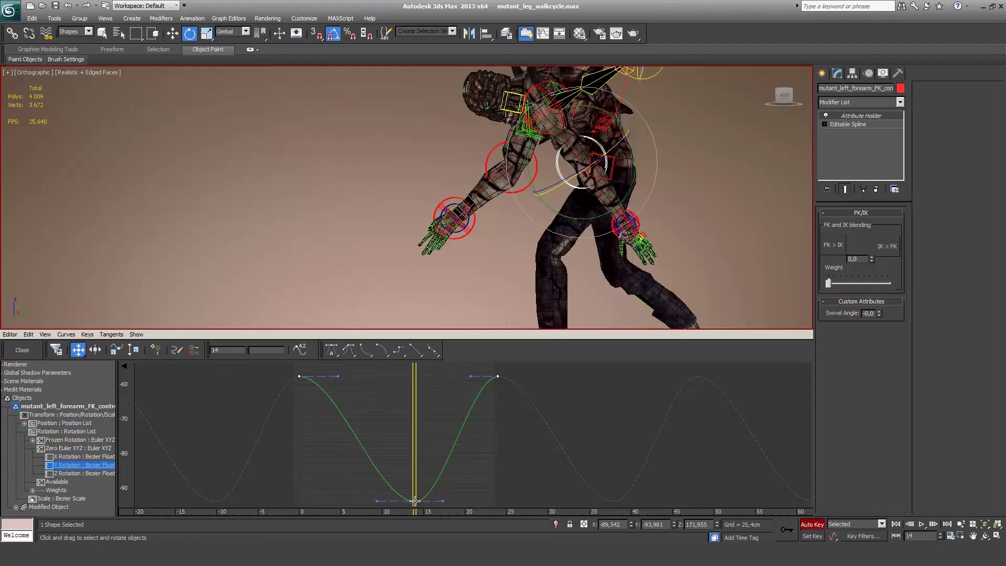
left_click_drag(420, 501, 430, 503)
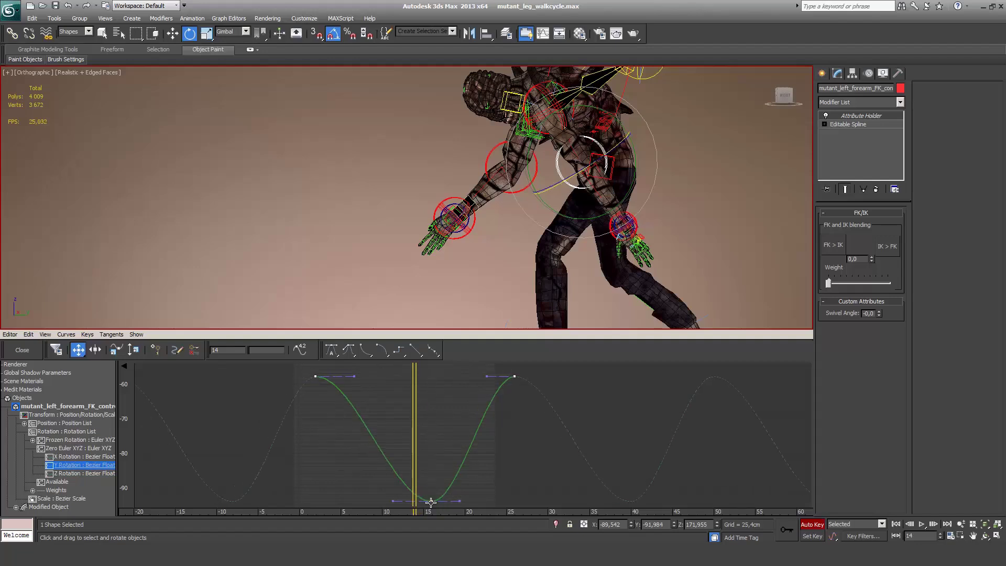
key("slash")
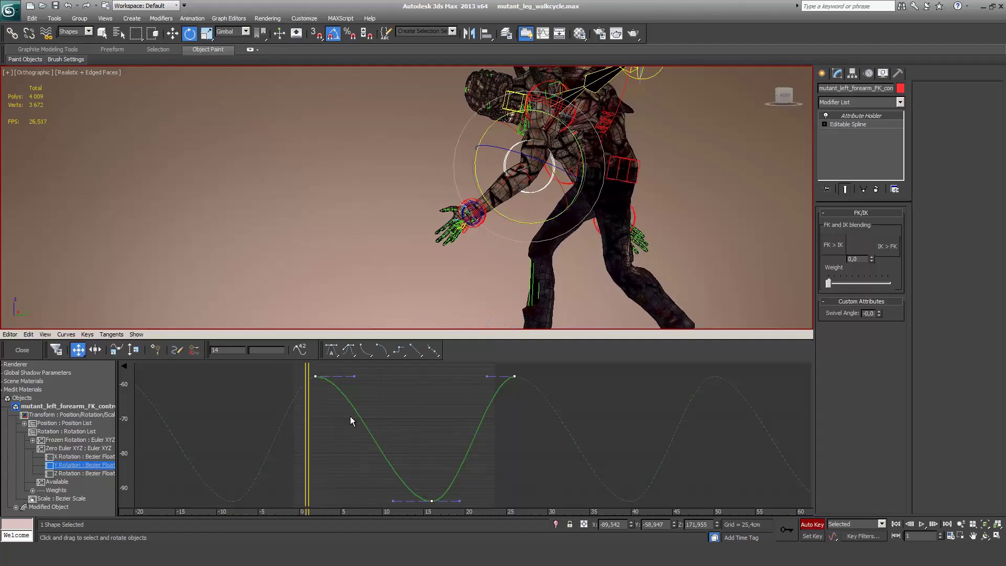
left_click_drag(314, 377, 326, 376)
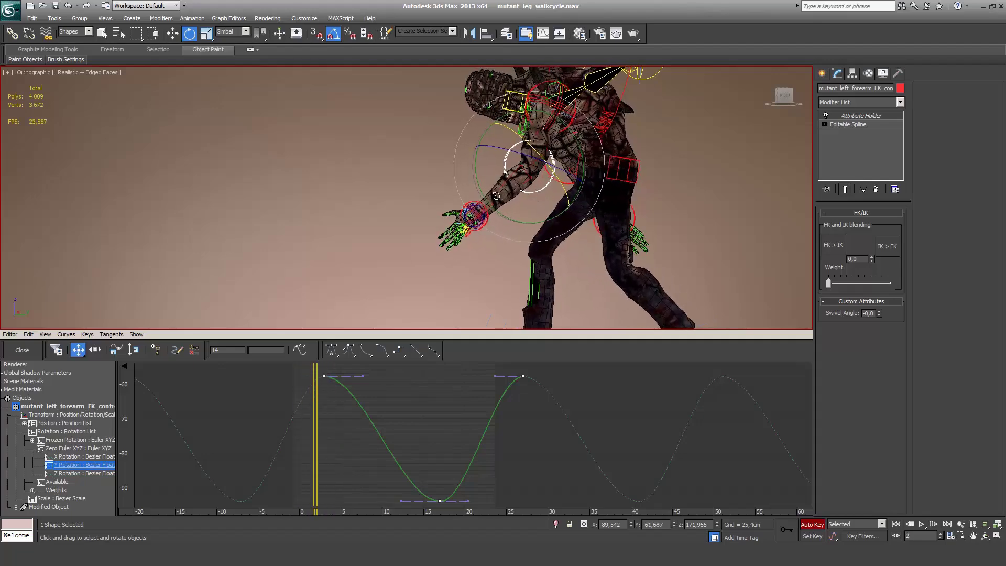
Step: Delay the right forearm's Z-rotation keys to frames 5, 19 and 29, and shift the left forearm's Y-rotation keys to match
middle_click_drag(503, 200, 484, 164, "alt")
left_click(482, 164)
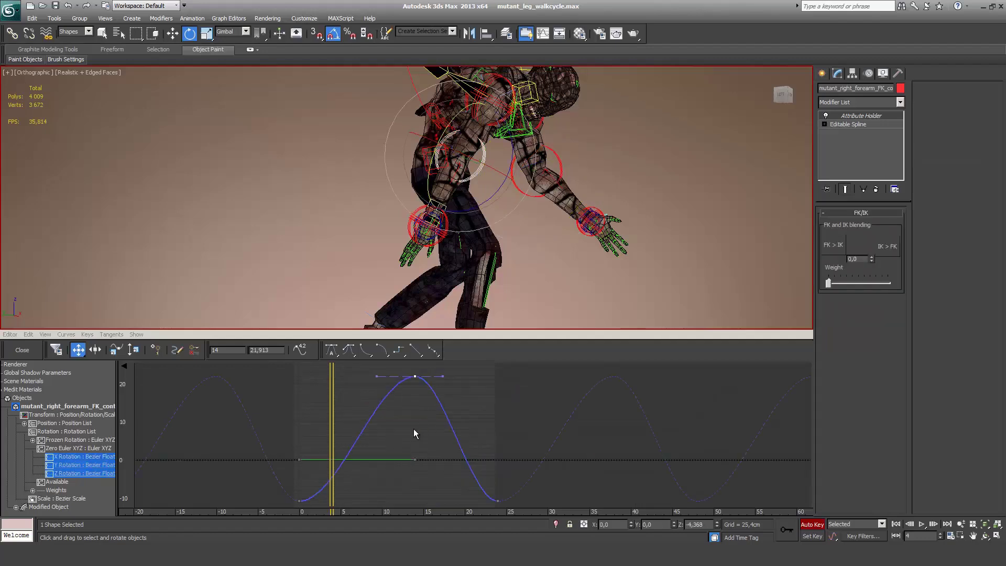
left_click_drag(269, 481, 550, 536)
left_click_drag(498, 501, 552, 504)
key(".")
key("slash")
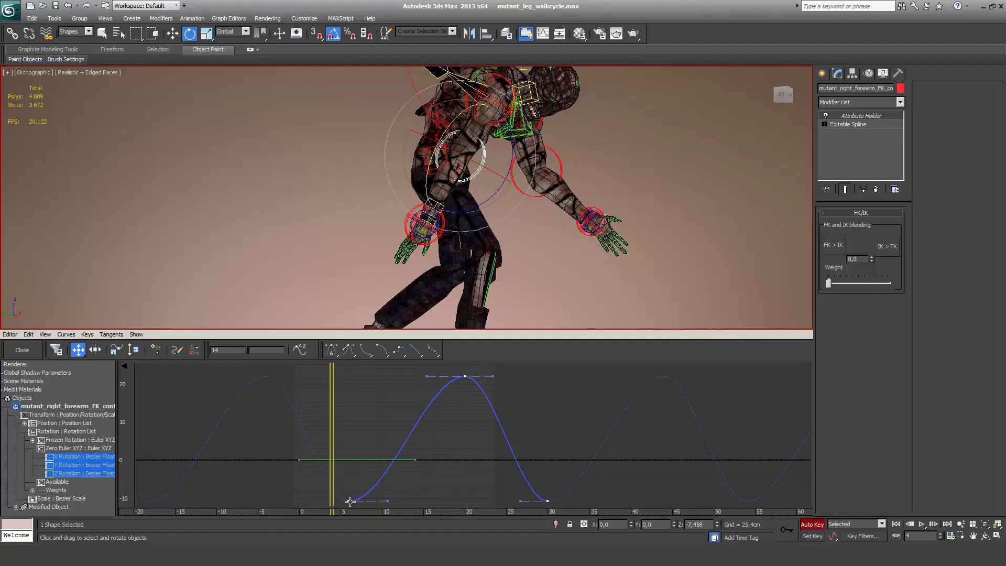
left_click_drag(350, 501, 341, 502)
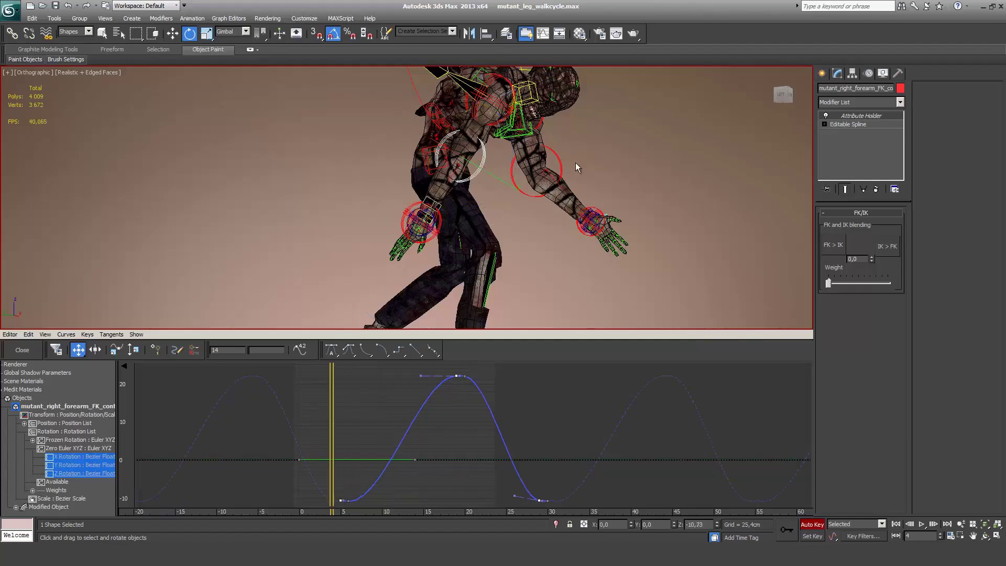
left_click(561, 164)
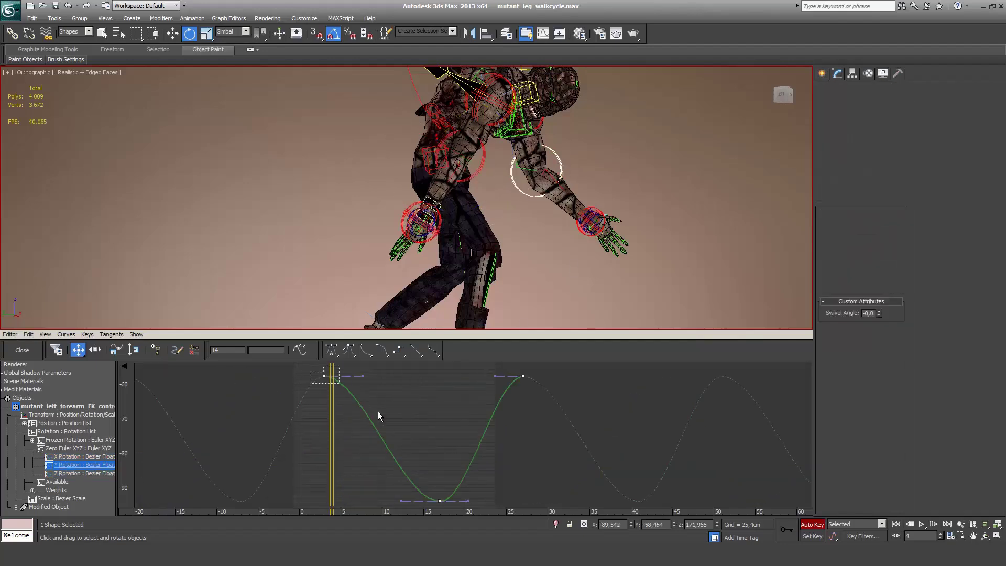
left_click_drag(324, 376, 342, 378)
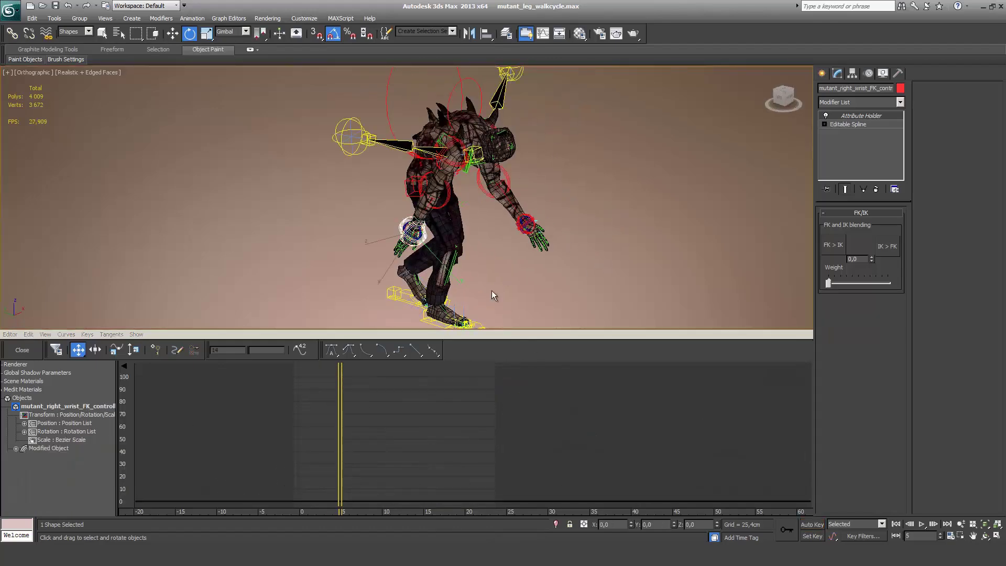
Step: Rotate the right wrist FK control to -85 degrees about its X axis, using the Gimbal coordinate system
scroll(503, 289, "up", 3)
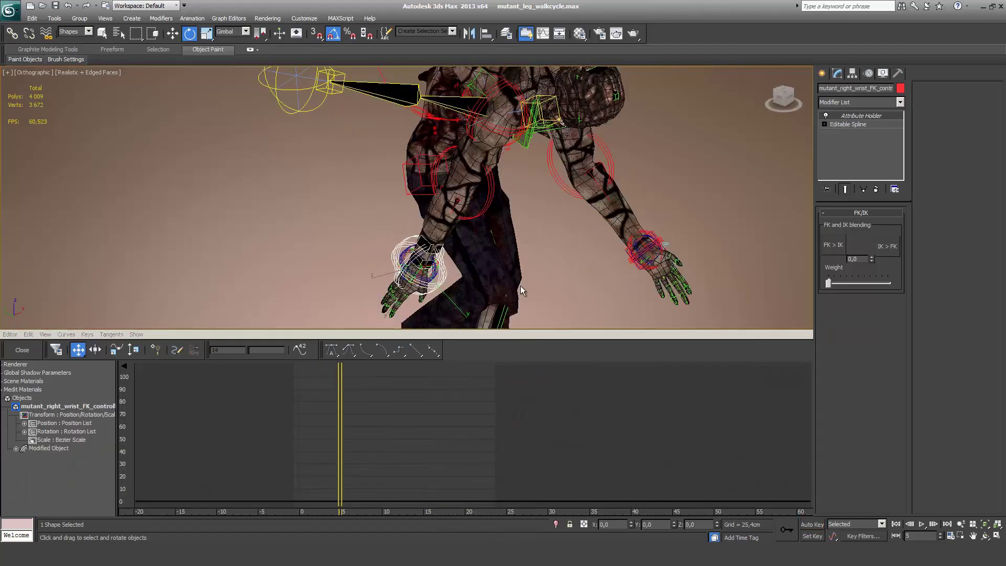
scroll(520, 285, "down", 3)
scroll(405, 168, "up", 3)
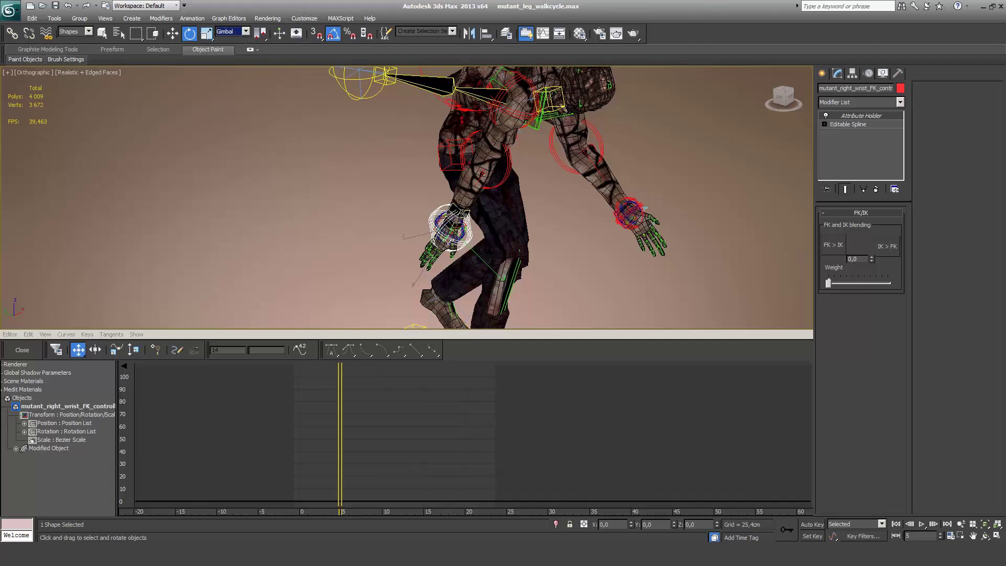
left_click(445, 230)
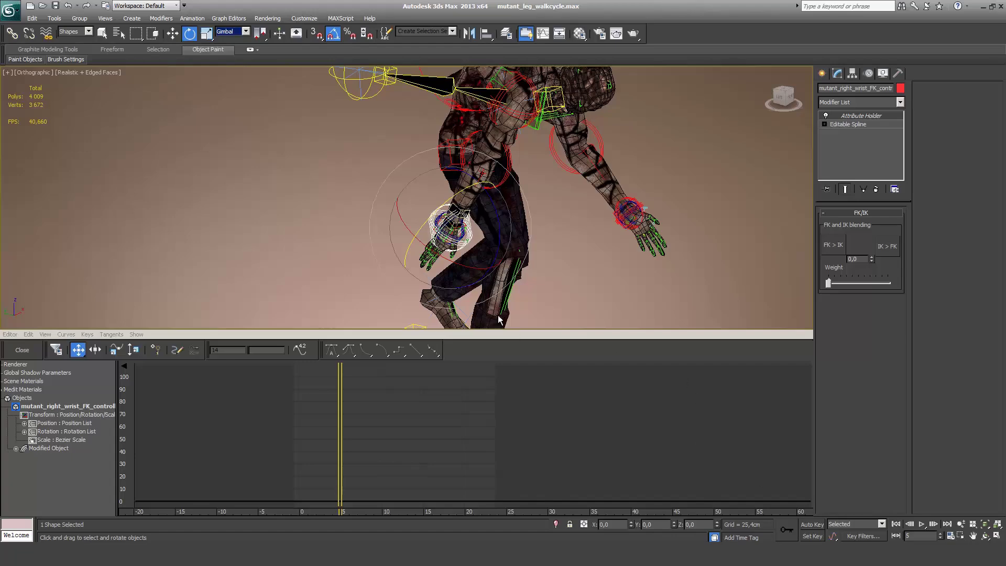
left_click_drag(462, 265, 506, 282)
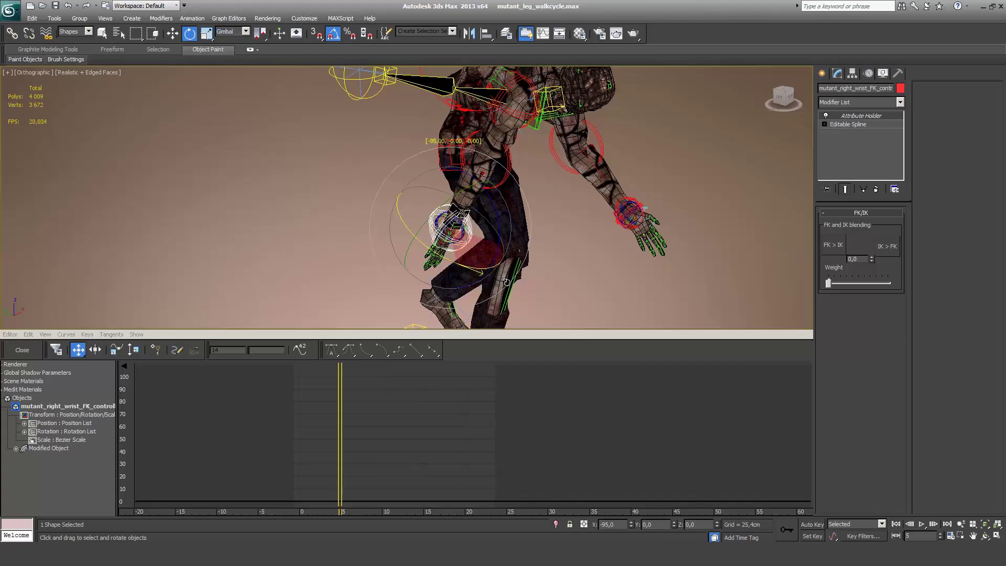
scroll(476, 256, "up", 5)
middle_click_drag(476, 255, 430, 249, "alt")
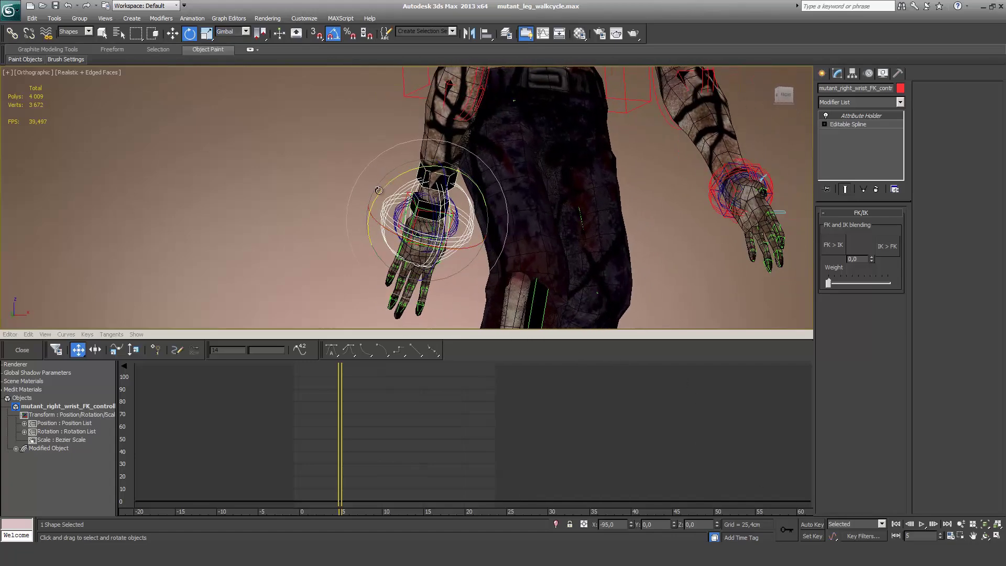
scroll(539, 227, "down", 4)
middle_click_drag(539, 227, 472, 225, "alt")
Step: Rotate the left wrist FK control to -105 degrees in X and -35 degrees in Z
left_click(421, 179)
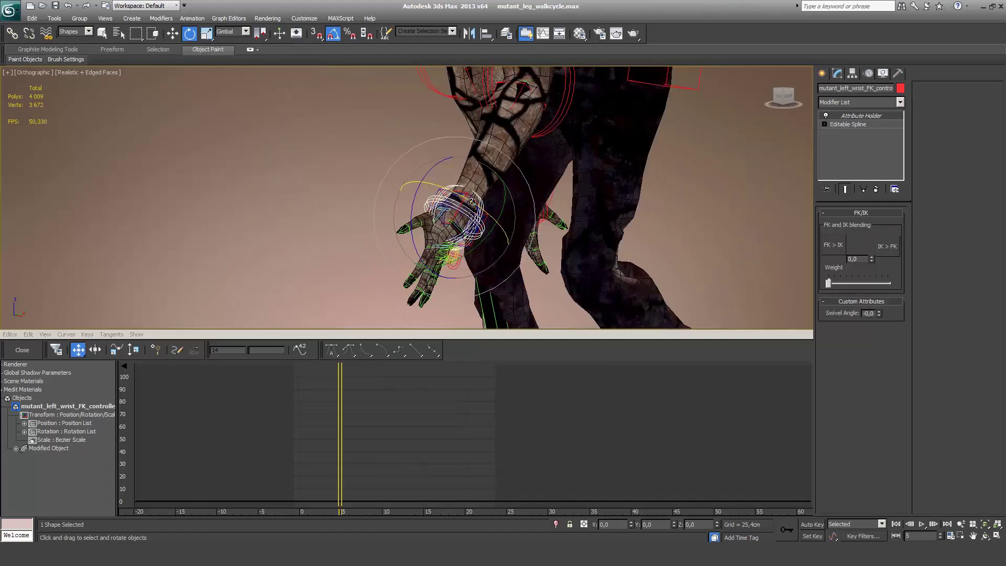
left_click_drag(421, 178, 420, 180)
scroll(421, 181, "down", 4)
middle_click_drag(420, 181, 409, 319, "alt")
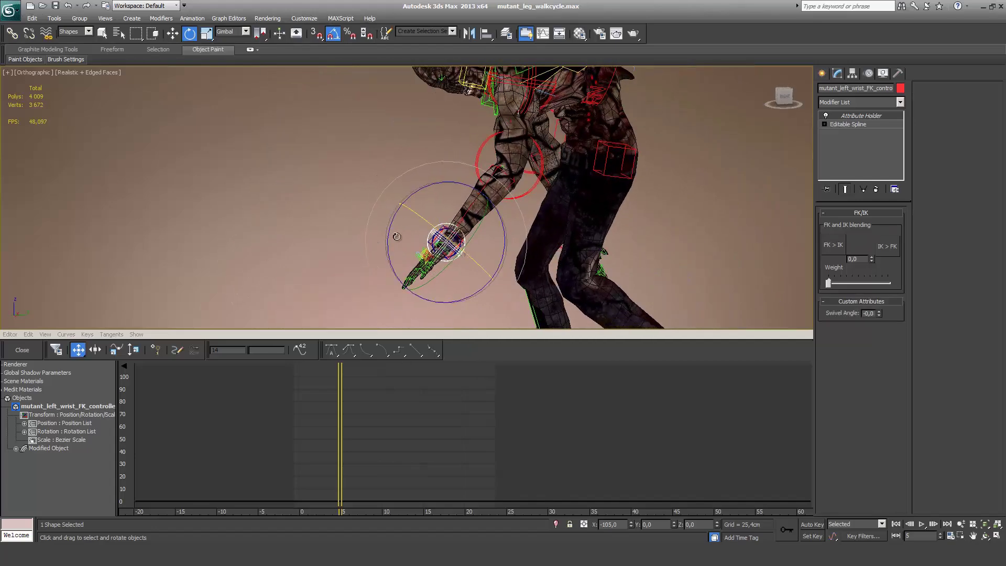
left_click_drag(388, 239, 413, 332)
Step: At frame 14, rotate the right wrist FK control to -30 degrees in Z without keying it
left_click_drag(340, 390, 493, 308)
left_click(387, 205)
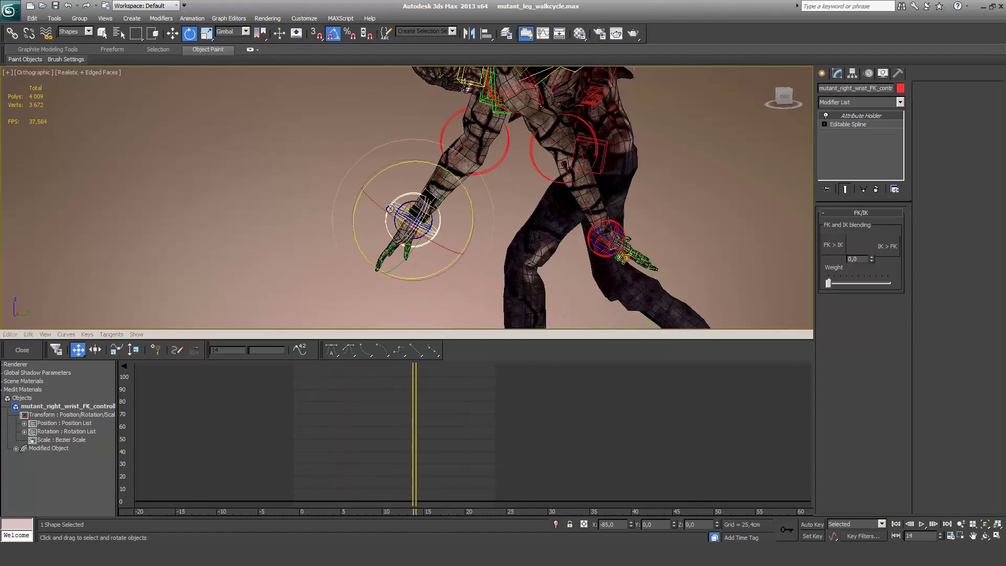
left_click_drag(351, 233, 362, 289)
Step: Turn on Auto Key and key the left wrist FK control's Z rotation at 10 degrees on frame 0
left_click_drag(416, 415, 252, 420)
left_click(421, 242)
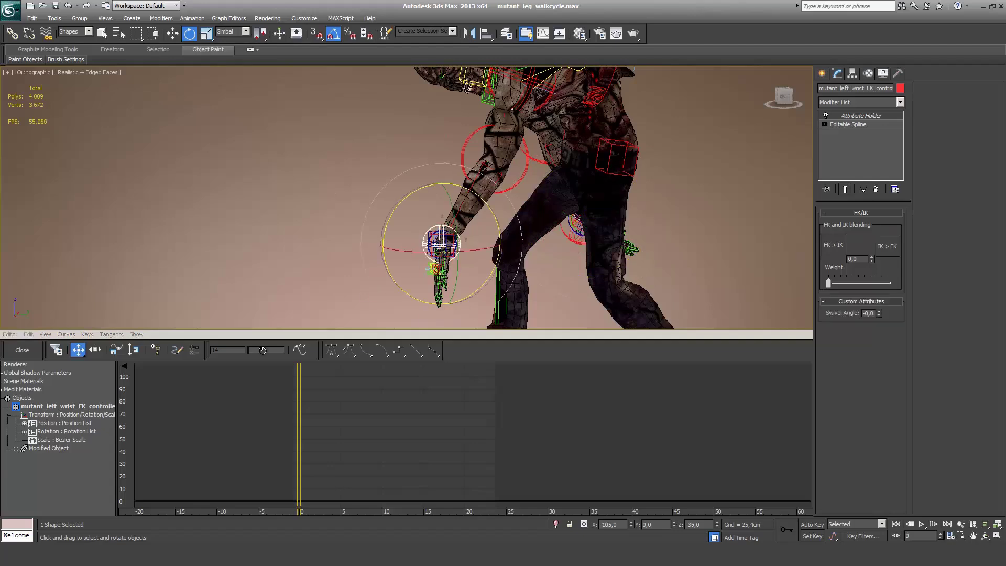
left_click(352, 278)
left_click(423, 245)
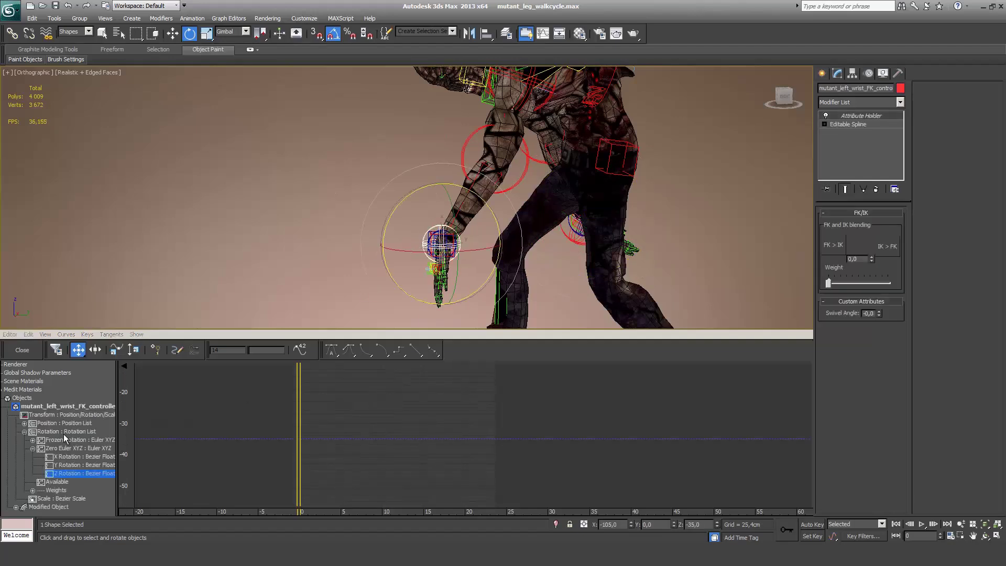
key("n")
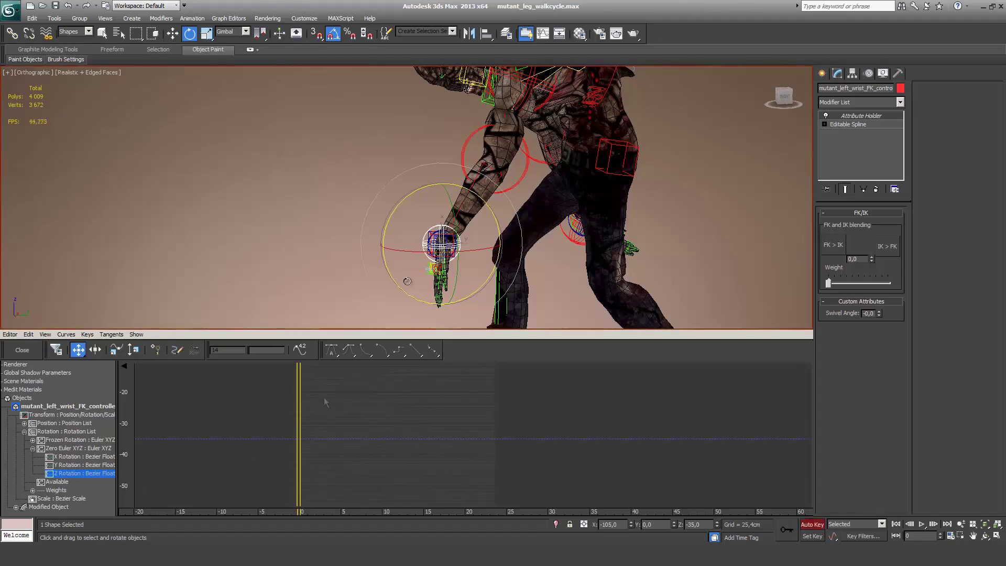
left_click_drag(403, 289, 373, 283)
Step: Key the left wrist's Z rotation on frame 14 and lower that key to about -31.3 degrees
mouse_move(429, 407)
middle_mouse_down("ctrl+alt")
mouse_move(387, 450)
mouse_move(396, 459)
mouse_move(419, 419)
middle_mouse_up("ctrl+alt")
left_click_drag(235, 435, 512, 451)
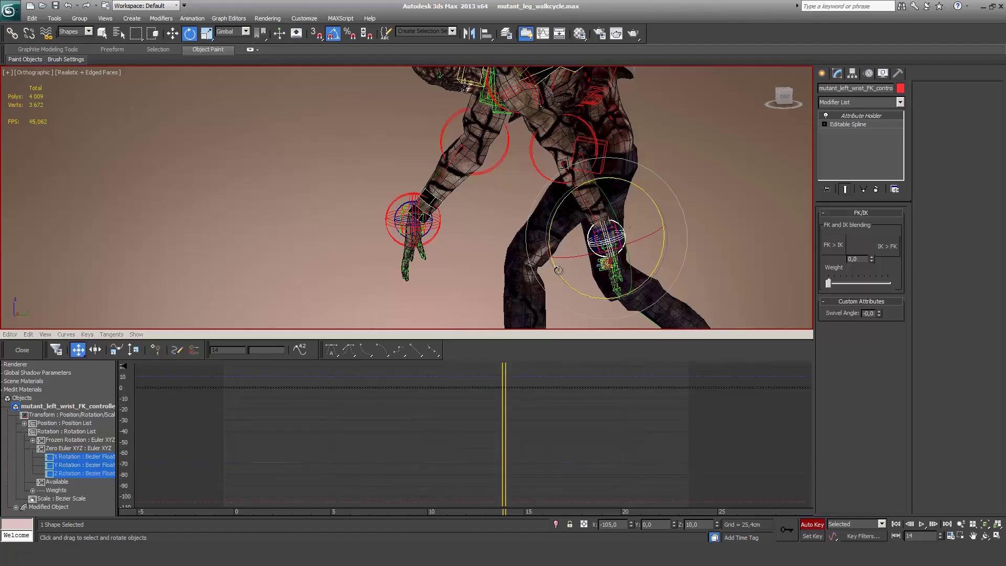
left_click_drag(558, 271, 568, 287)
left_click(94, 473)
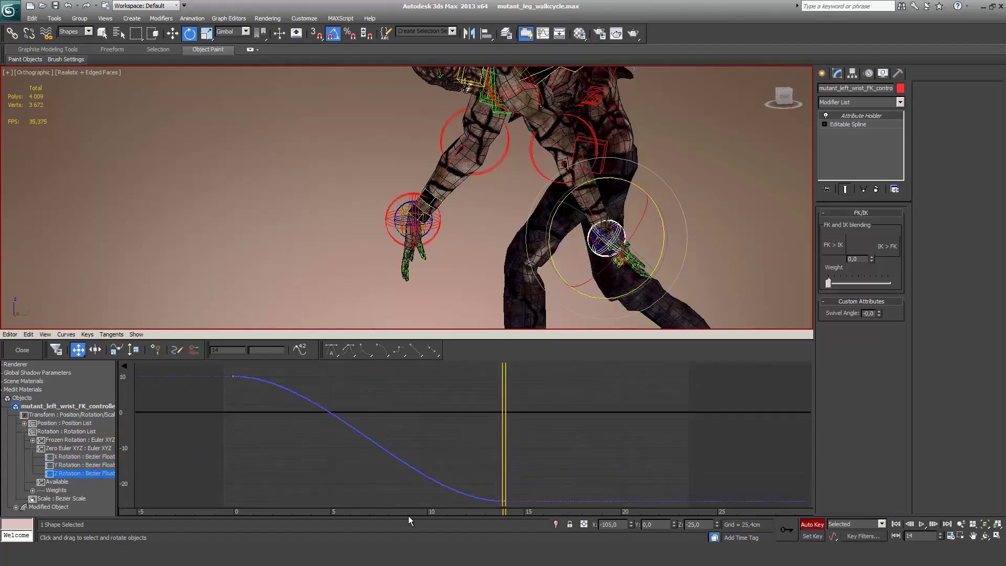
left_click_drag(508, 504, 509, 524)
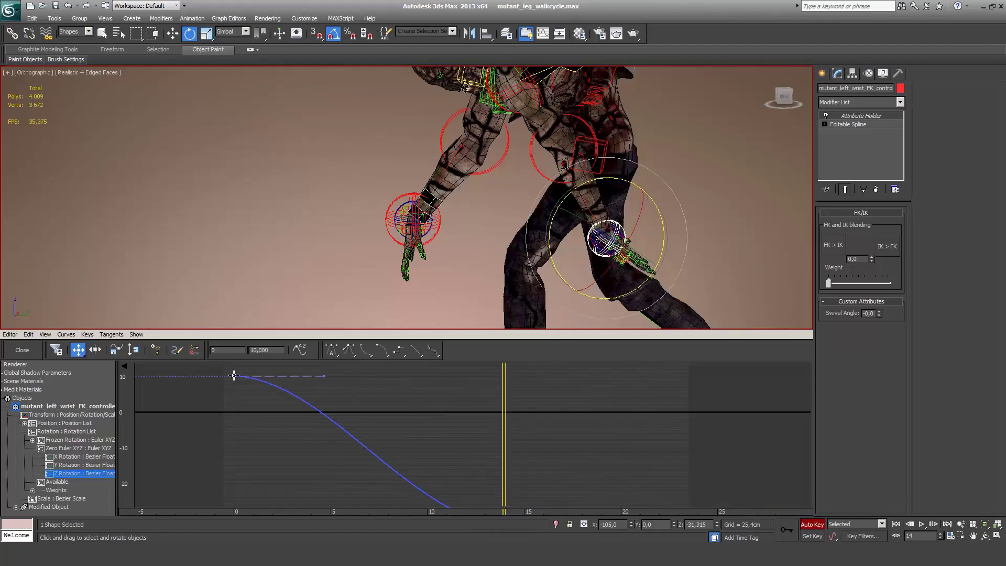
Step: Copy the left wrist's frame-0 Z-rotation key to frame 24 and set the curve's out-of-range type to Cycle
left_click_drag(234, 376, 697, 377, "shift")
left_click(29, 335)
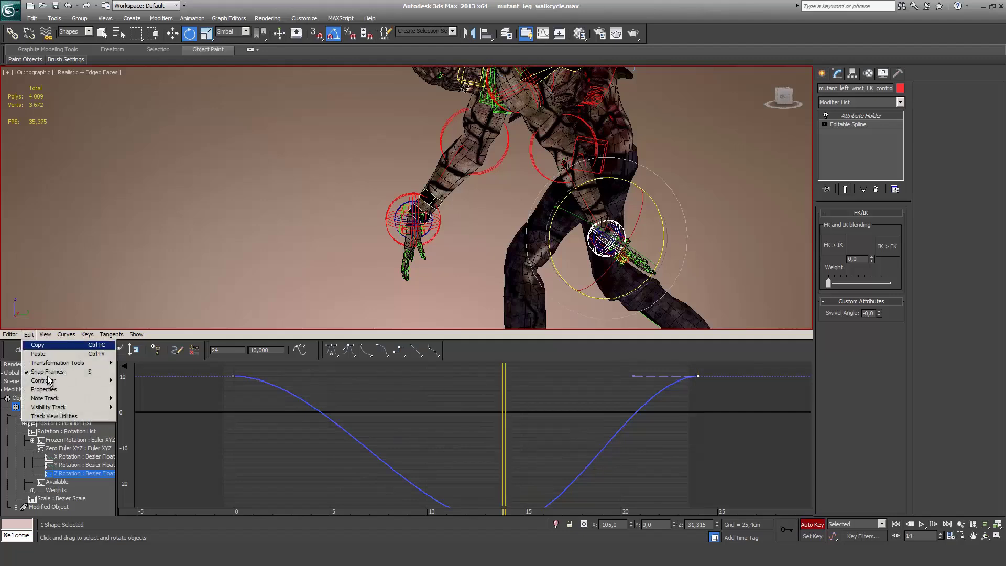
mouse_move(61, 381)
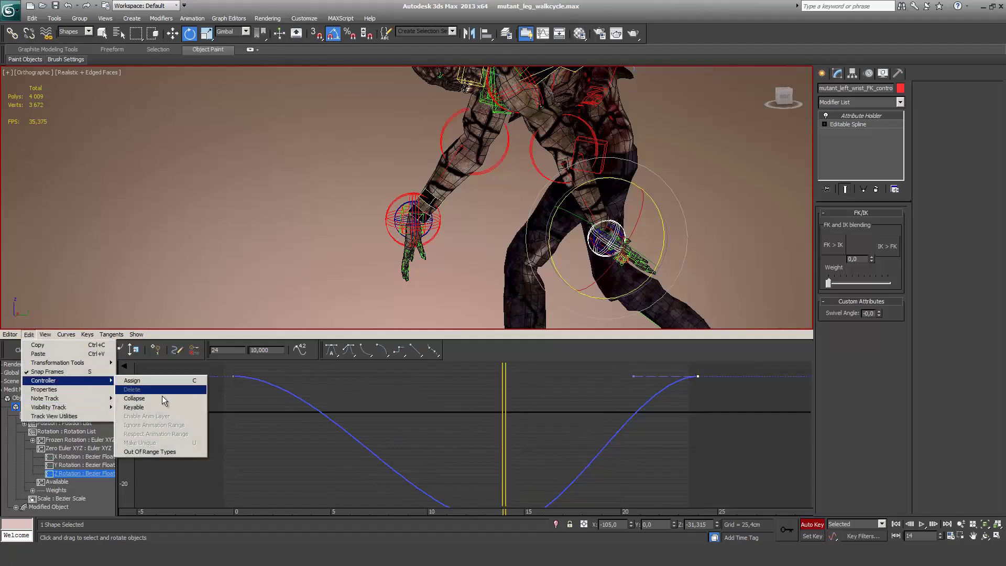
left_click(157, 452)
left_click(67, 377)
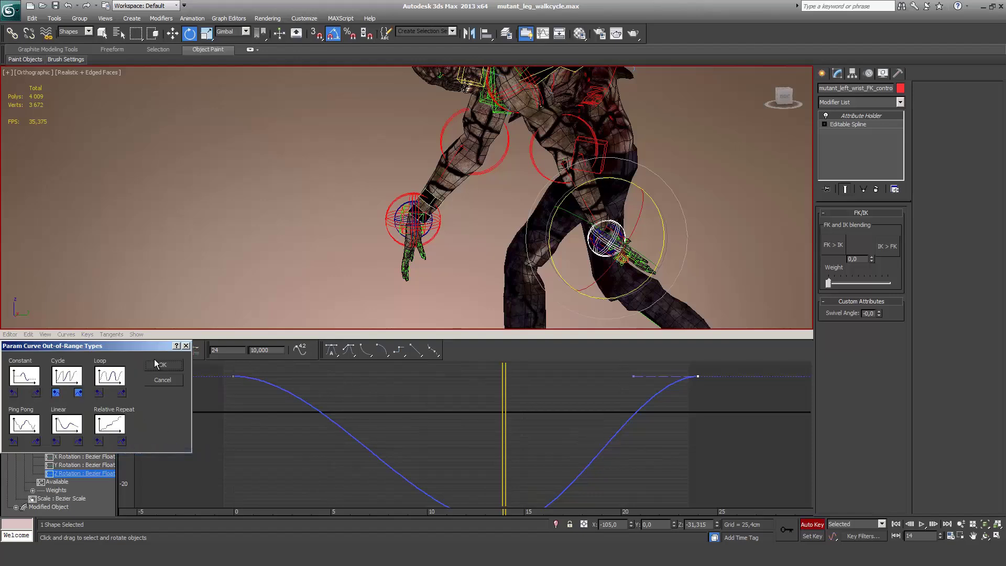
left_click(162, 365)
Step: Delay the left wrist's first and last Z-rotation keys to frames 2 and 26, and check the motion in playback
left_click_drag(218, 367, 533, 423)
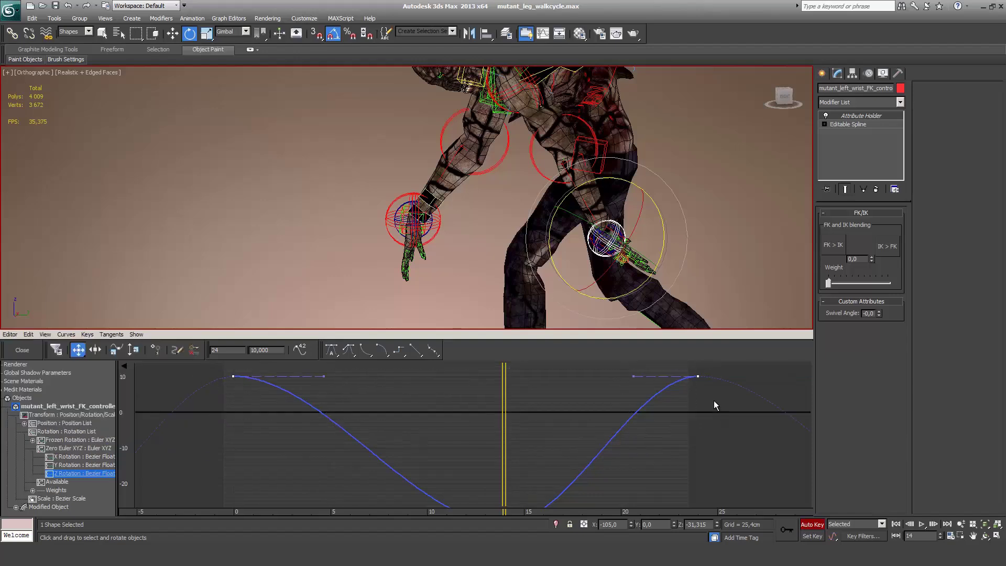
middle_click_drag(464, 452, 453, 397)
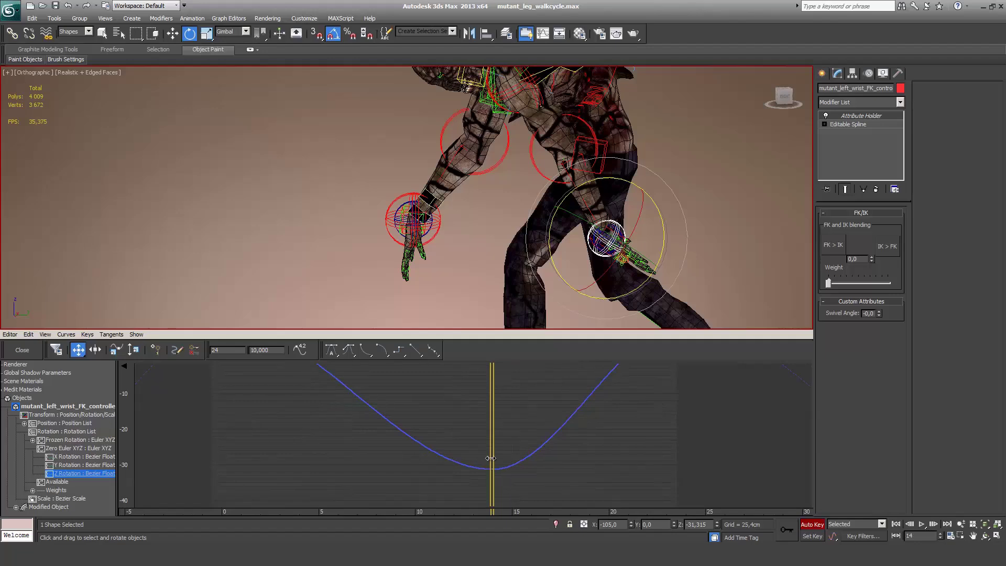
mouse_move(490, 459)
left_mouse_down()
mouse_move(463, 457)
mouse_move(486, 455)
left_mouse_up()
middle_click_drag(486, 455, 496, 519)
left_click_drag(233, 387, 288, 385)
key("slash")
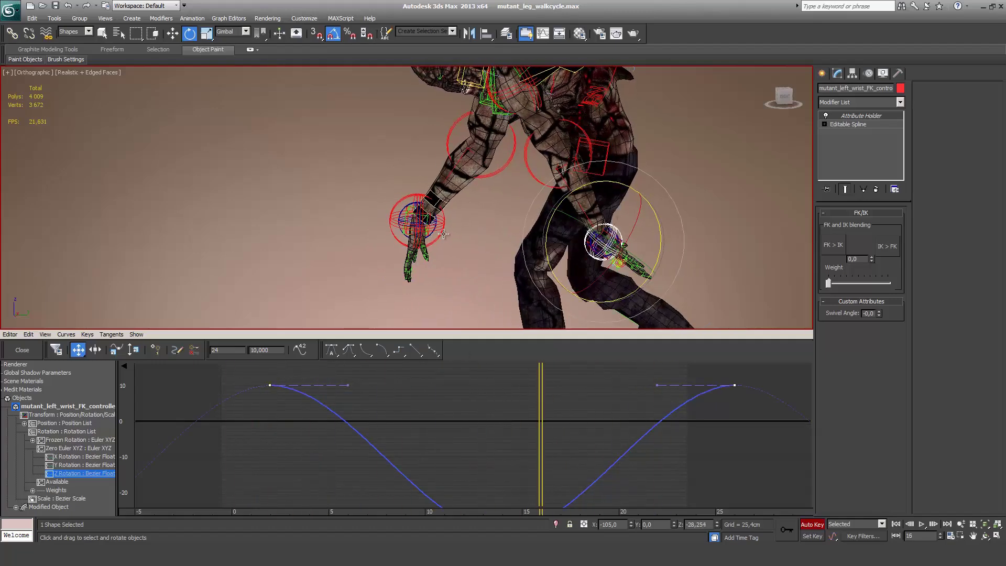
Step: Key the right wrist FK control's Z rotation at 10 degrees on frame 14 and scrub back towards the start
left_click(444, 234)
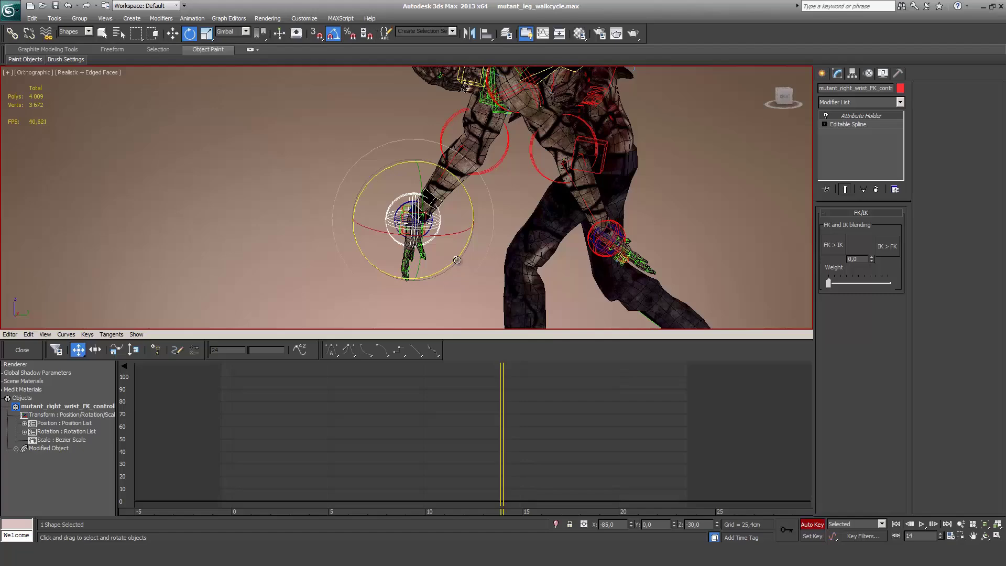
left_click_drag(458, 260, 442, 273)
left_click_drag(502, 428, 252, 409)
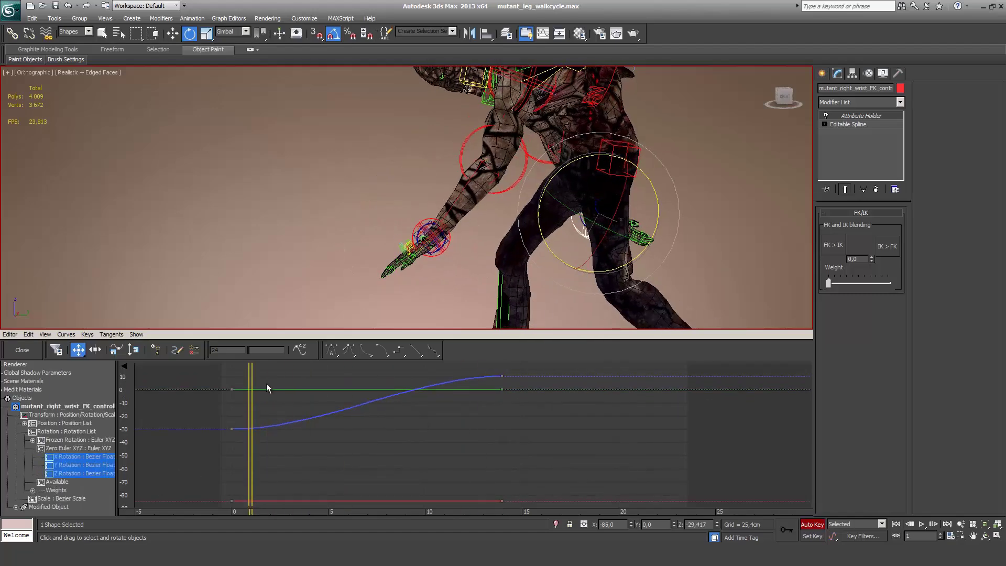
Step: Copy the right wrist's frame-0 Z-rotation key to frame 24 and lower both keys to about -36.8 degrees
middle_click_drag(374, 237, 395, 368, "alt")
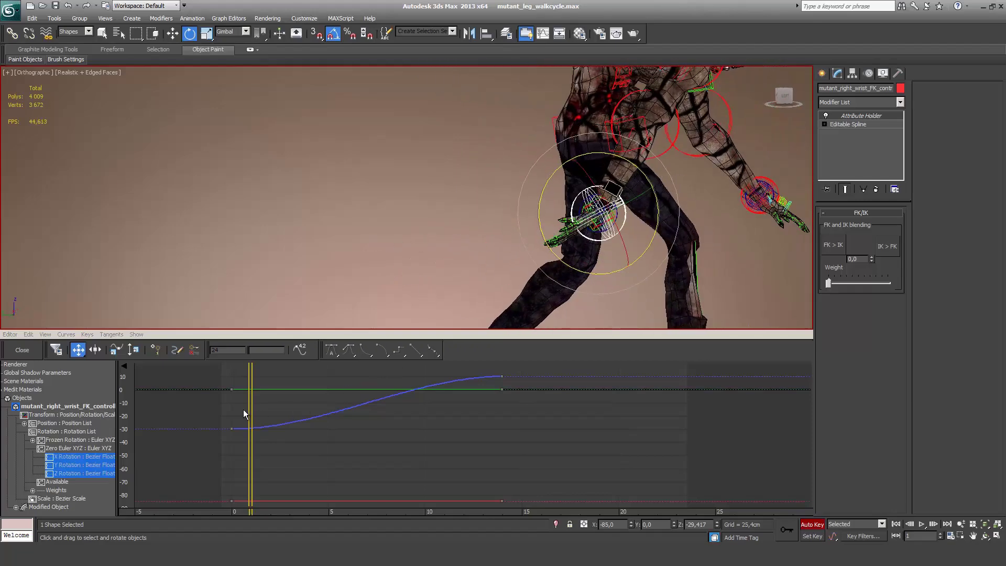
left_click_drag(250, 409, 235, 408)
middle_click_drag(542, 251, 445, 294)
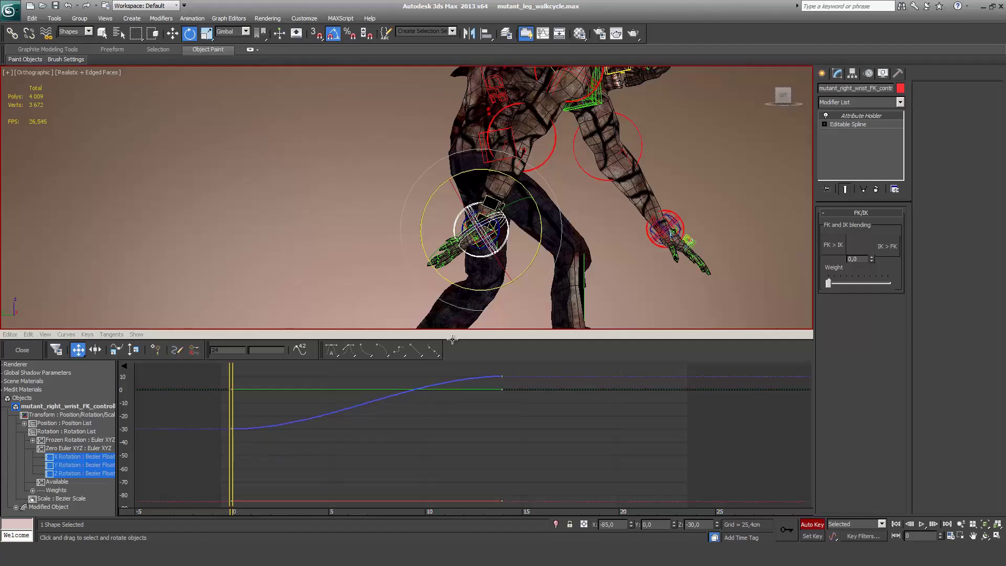
left_click_drag(232, 429, 697, 462, "shift")
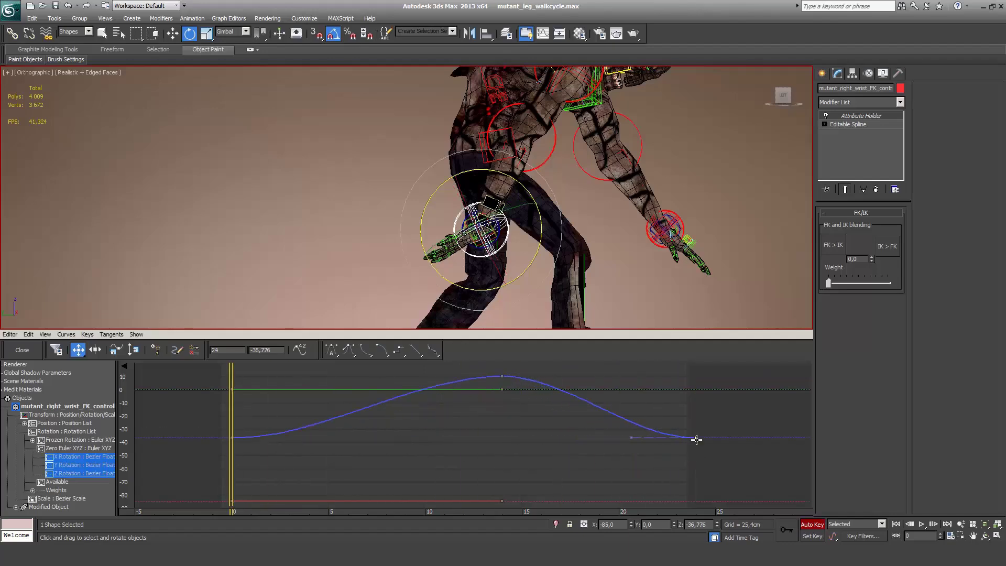
Step: Set the out-of-range type of the right wrist's X, Y and Z Rotation curves to Cycle
left_click(28, 335)
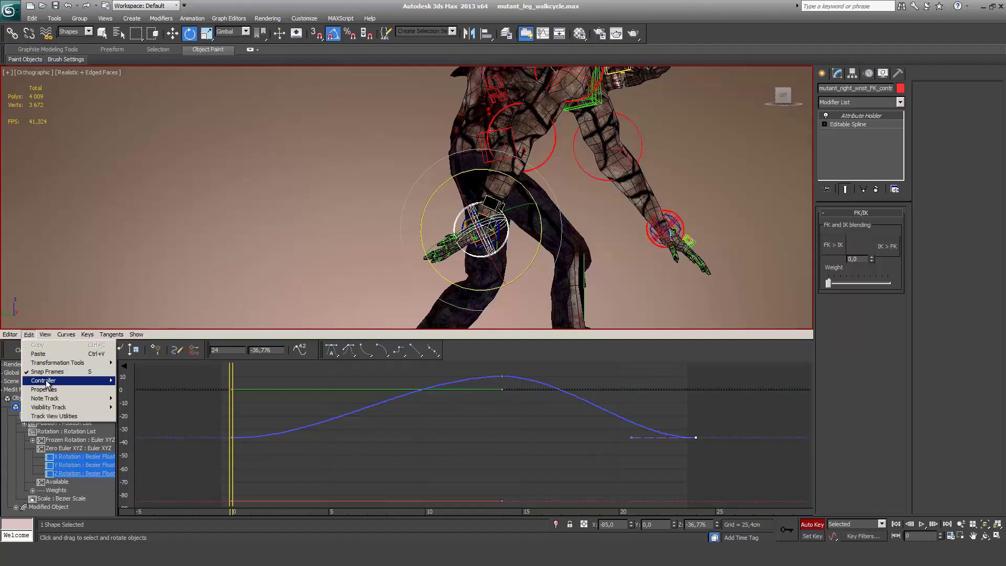
mouse_move(47, 381)
left_click(158, 452)
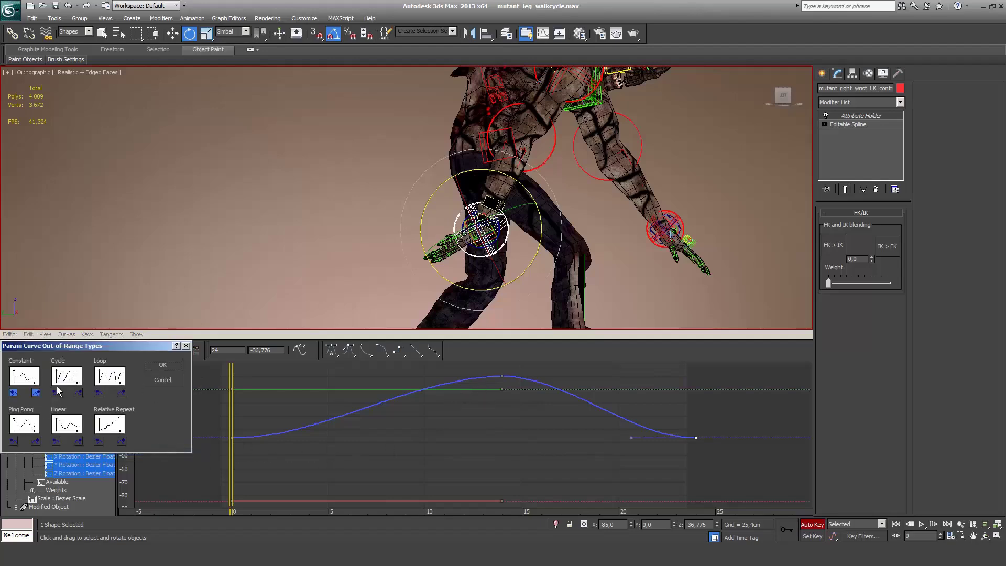
left_click(96, 381)
left_click(163, 365)
Step: Delay the right wrist's first and last Z-rotation keys to frames 2 and 26, and inspect the pose at frame 14
left_click_drag(191, 422, 698, 483)
left_click_drag(701, 440, 738, 438)
left_click(89, 473)
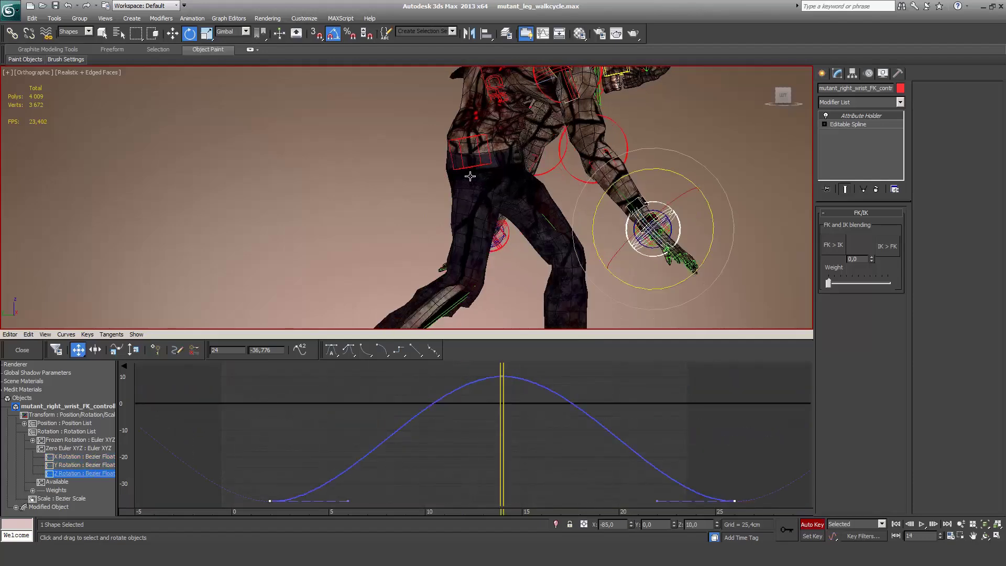
middle_click_drag(470, 176, 531, 87, "alt")
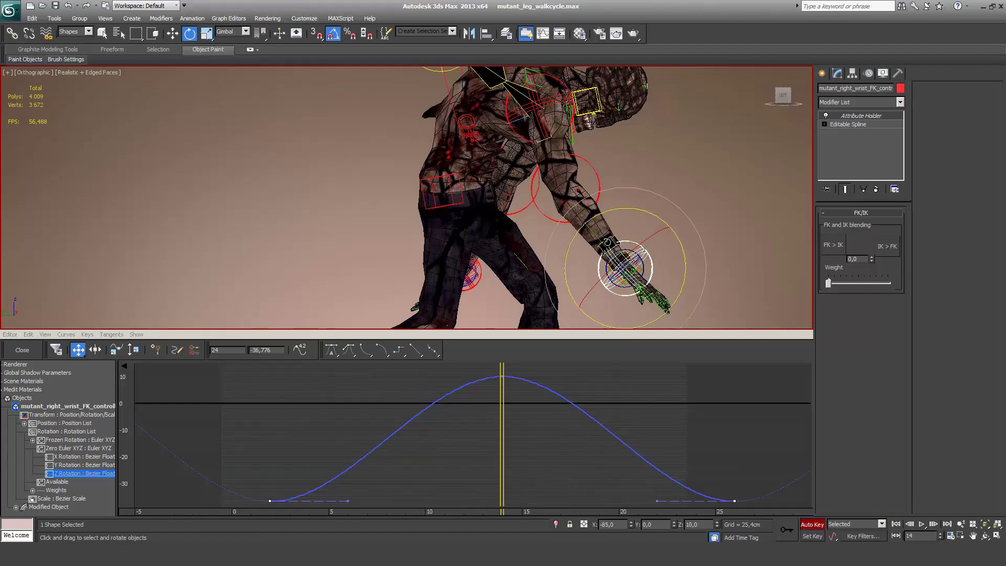
Step: Compare with the right forearm's curve, shift the right wrist's Z-rotation keys to frames 6, 18 and 30, and play the animation
left_click(542, 217)
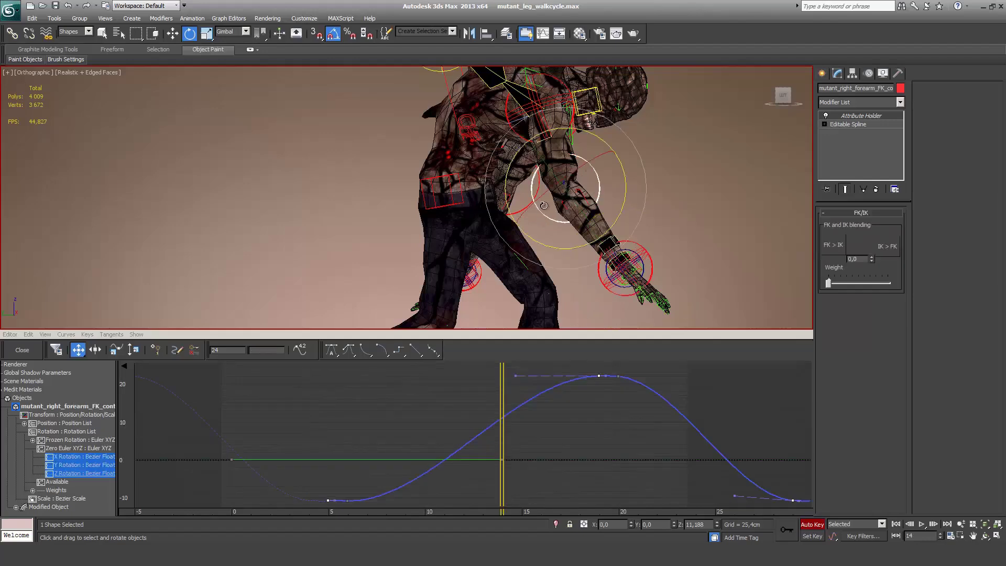
left_click(613, 298)
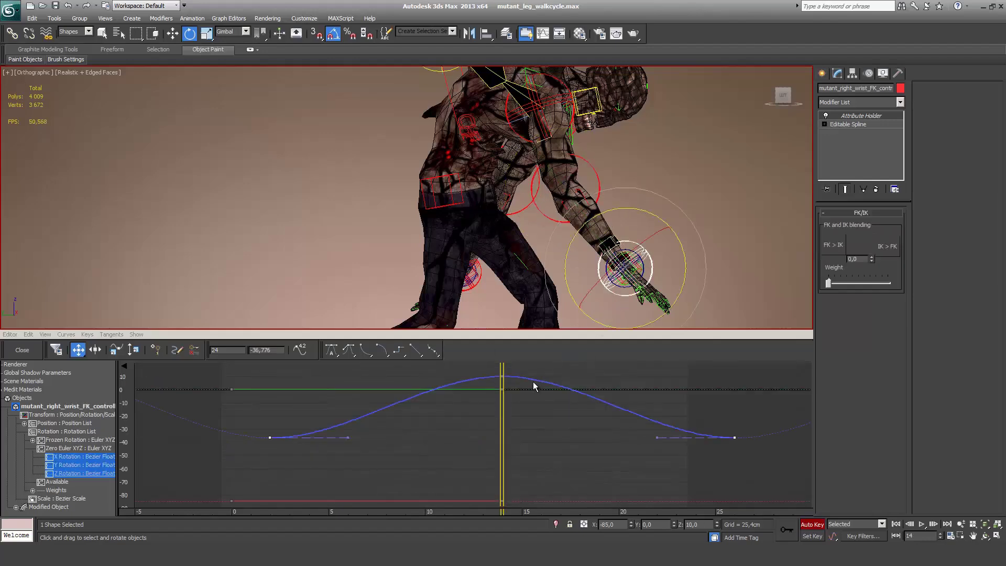
left_click_drag(492, 368, 520, 384)
left_click_drag(786, 461, 810, 438)
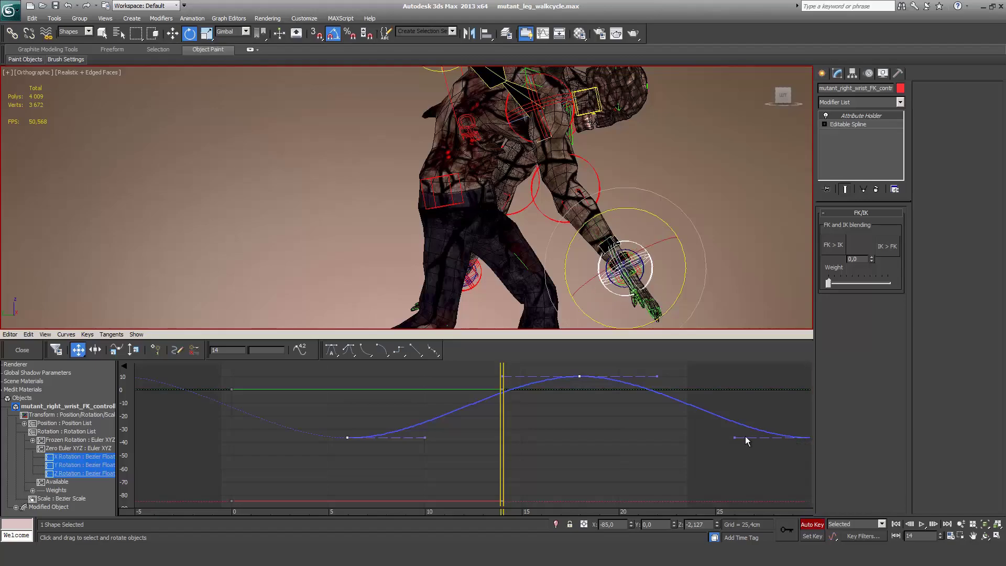
key("/")
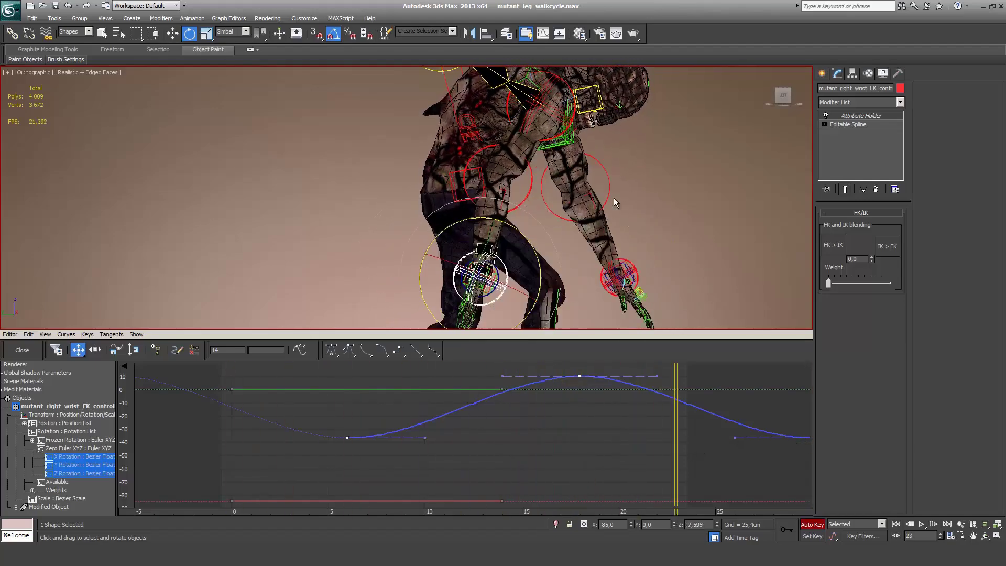
Step: Delay the left wrist's three Z-rotation keys to frames 5, 17 and 29
middle_click_drag(614, 197, 433, 130, "alt")
left_click(393, 230)
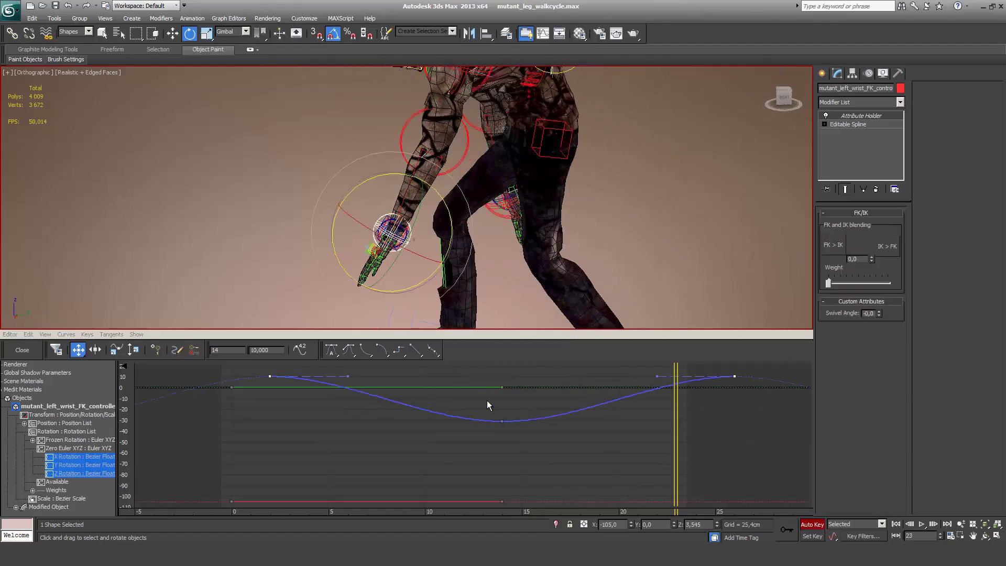
left_click_drag(488, 406, 229, 353)
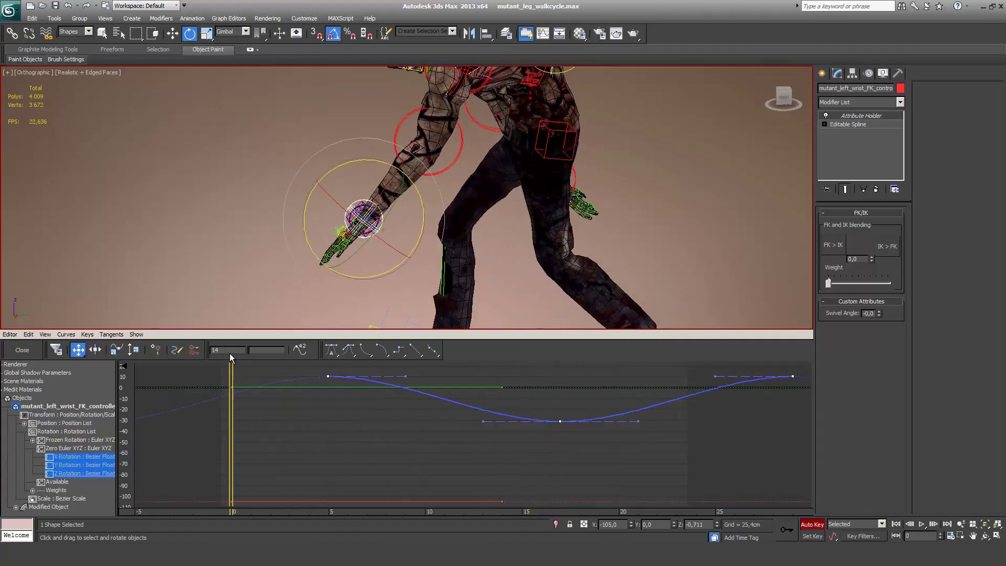
Step: Play the animation and examine the left wrist's delayed follow-through on the swinging arm
key("/")
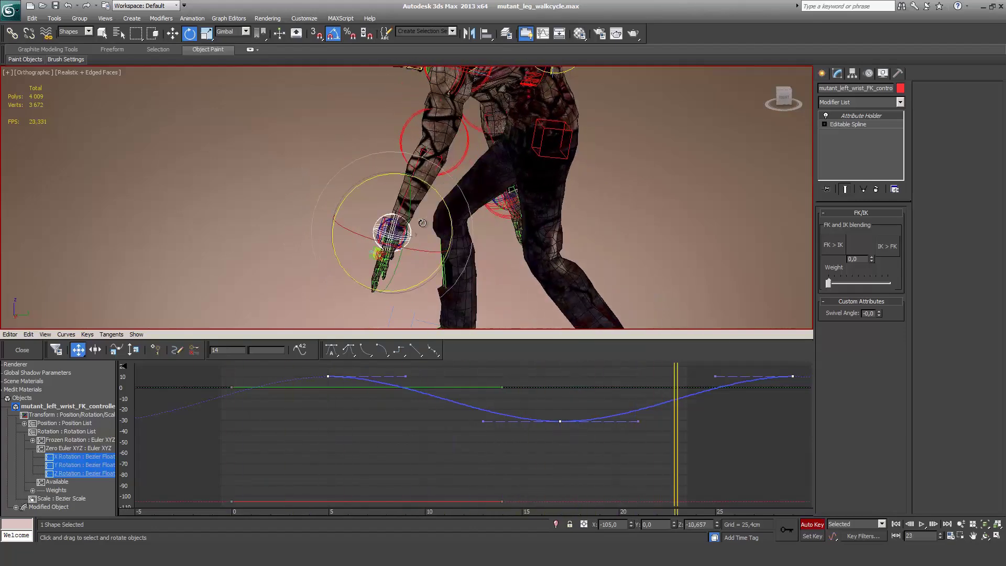
key("/")
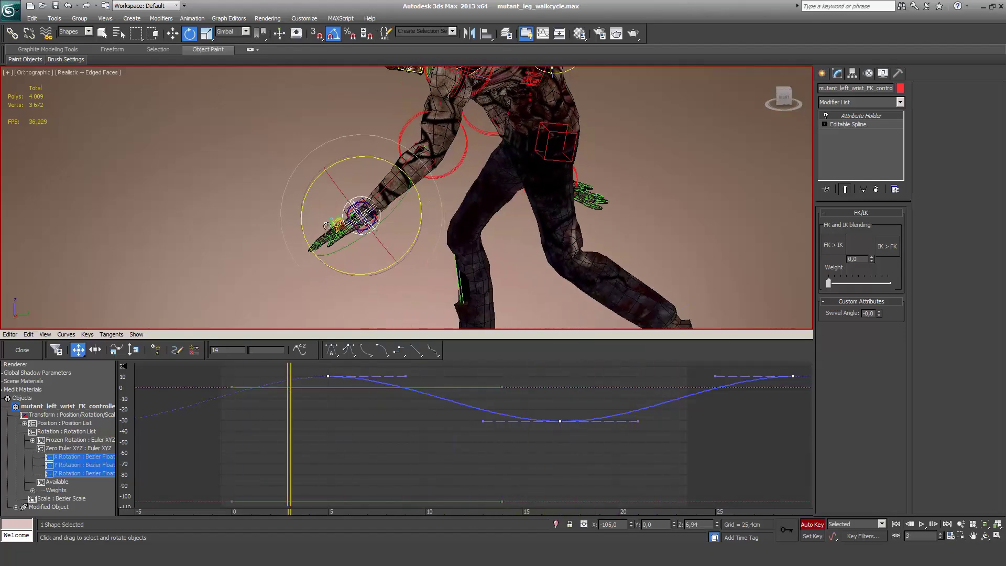
scroll(327, 226, "up", 1)
middle_click_drag(327, 226, 516, 262)
scroll(429, 244, "up", 1)
scroll(394, 199, "down", 2)
scroll(418, 211, "up", 1)
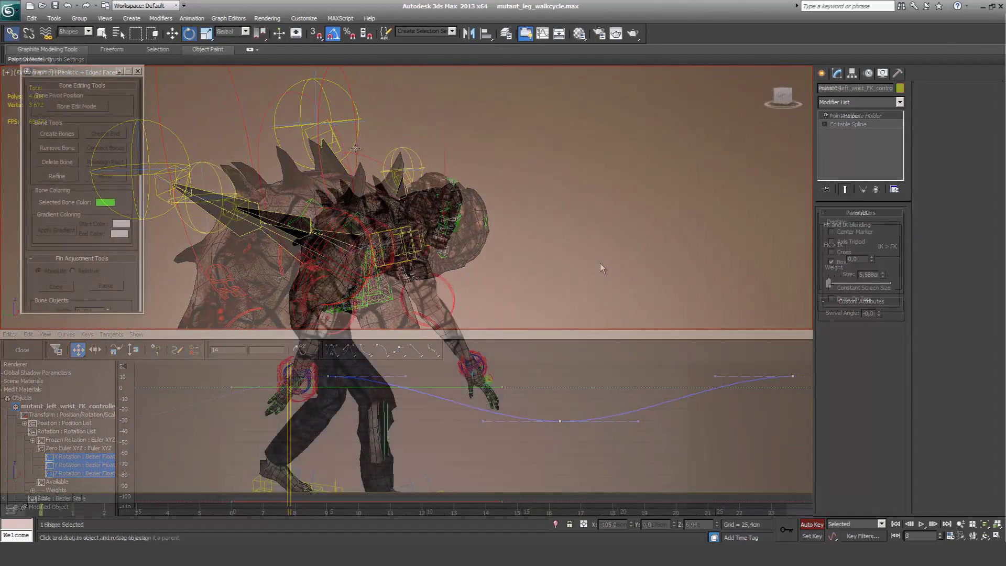
Step: Play the full walk cycle, then select the Head_turn control and open its curves in the Mini Curve Editor
right_click(600, 264)
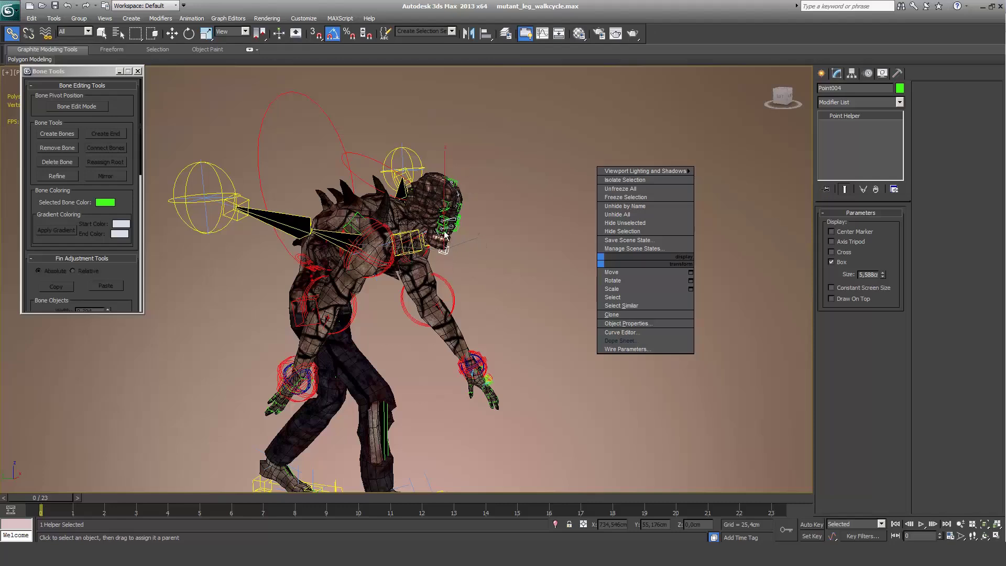
left_click(462, 256)
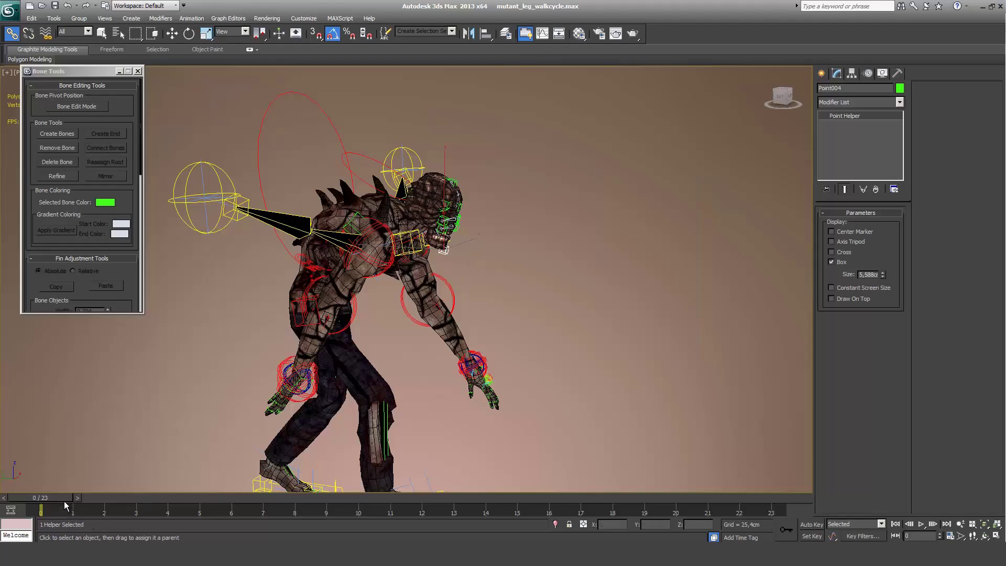
key("slash")
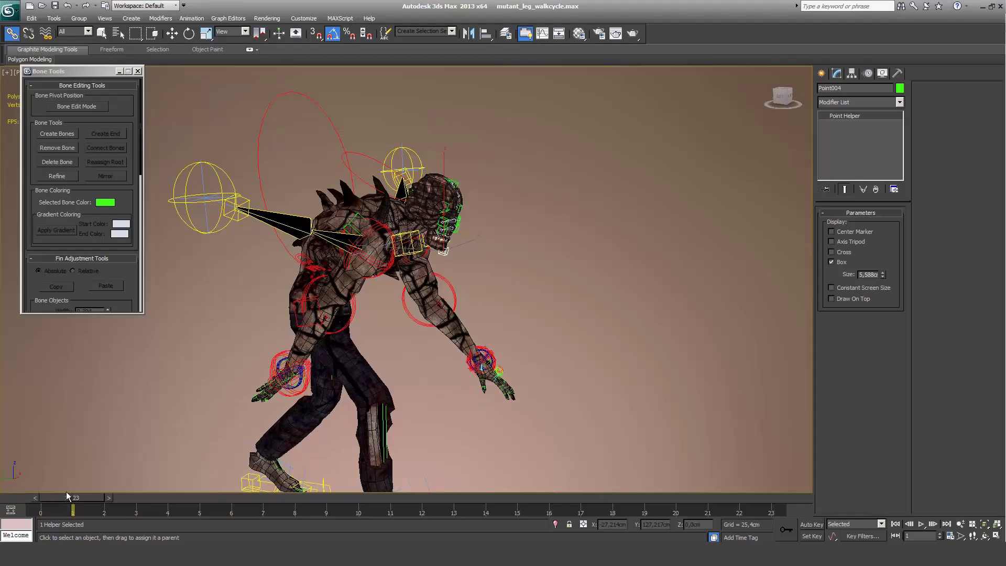
left_click(367, 180)
left_click(10, 510)
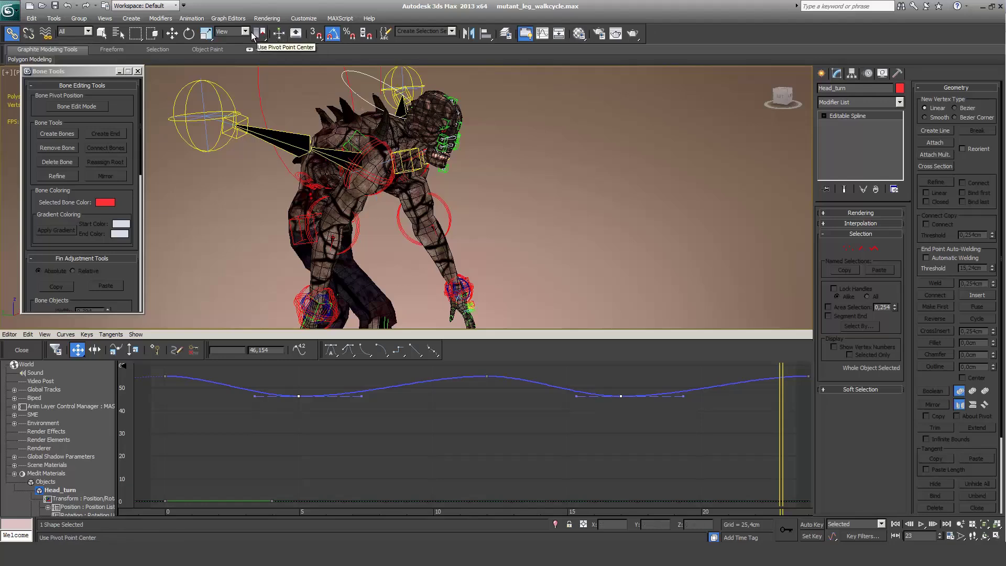
Step: Set the reference coordinate system to Global and isolate the Z Rotation curve of Head_turn
left_click(234, 31)
left_click(224, 75)
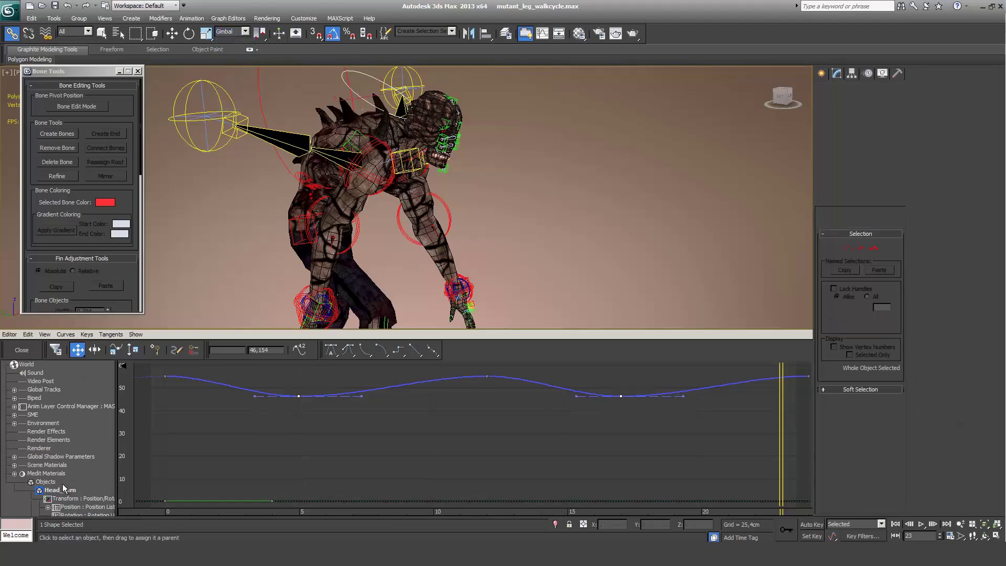
left_click(89, 449)
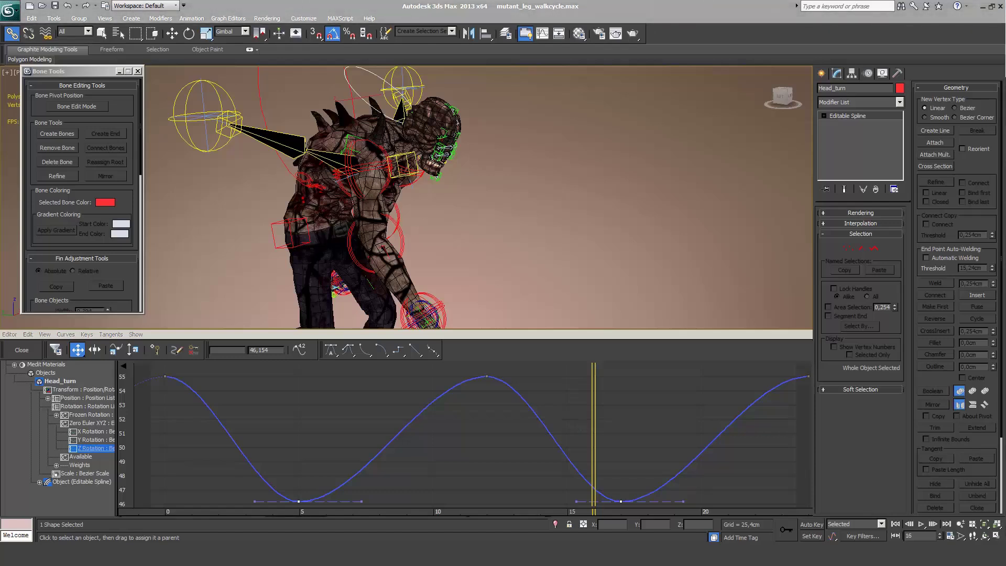
Step: Switch to Notepad and write the line "walkcycle animation - .fbx", leaving a blank line below it
left_click_drag(923, 160, 888, 140)
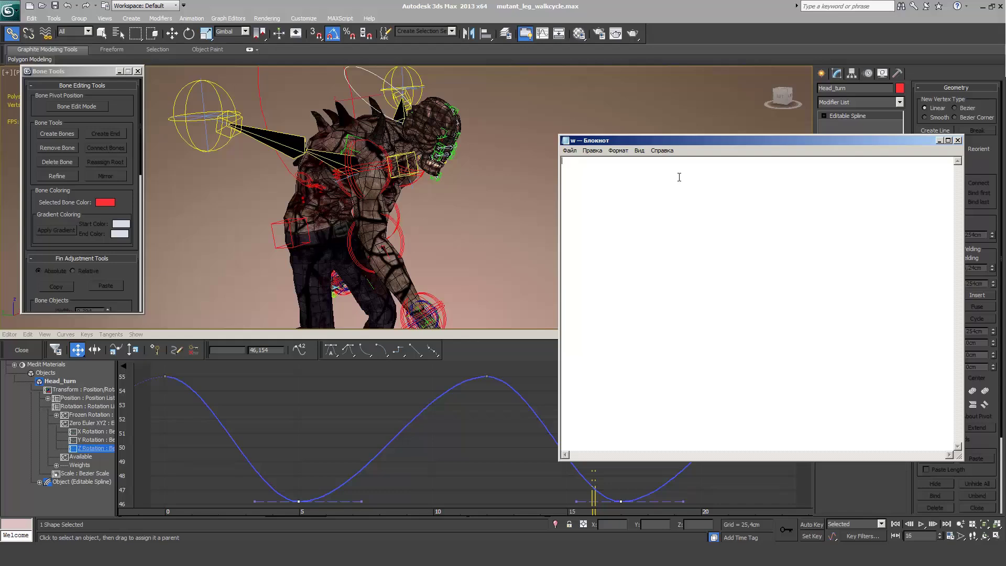
type("walkcycle animation")
type("- .fbx")
key("Return")
key("Return")
Step: Note two other head animations: right rotation with facial expression 1 (fury) and left rotation with facial expression 2 (sadness)
type("other head animation - right rotation + facial expression")
key("Return")
type("other head anu")
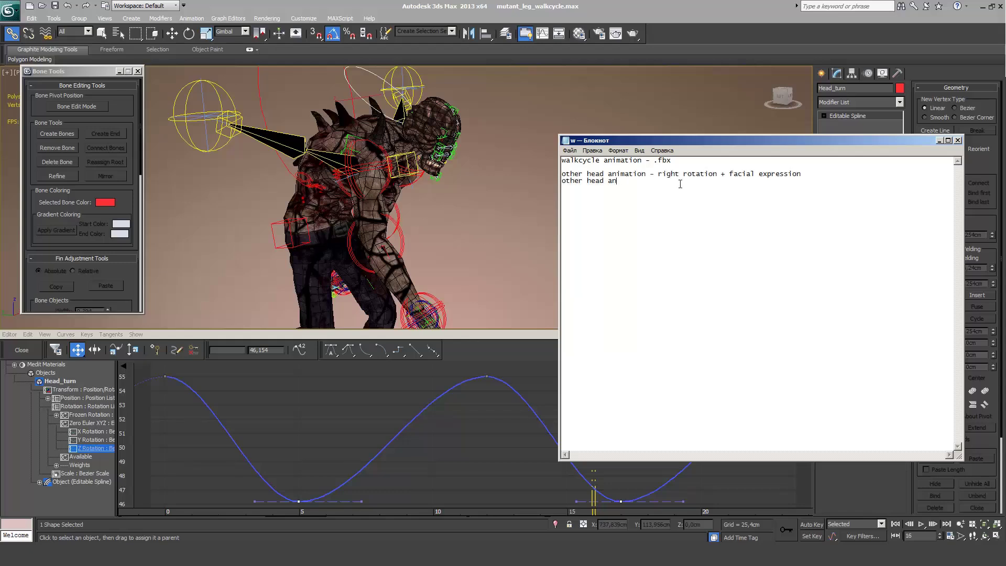
type("imation - left rotation + facial expression 2 (sadness")
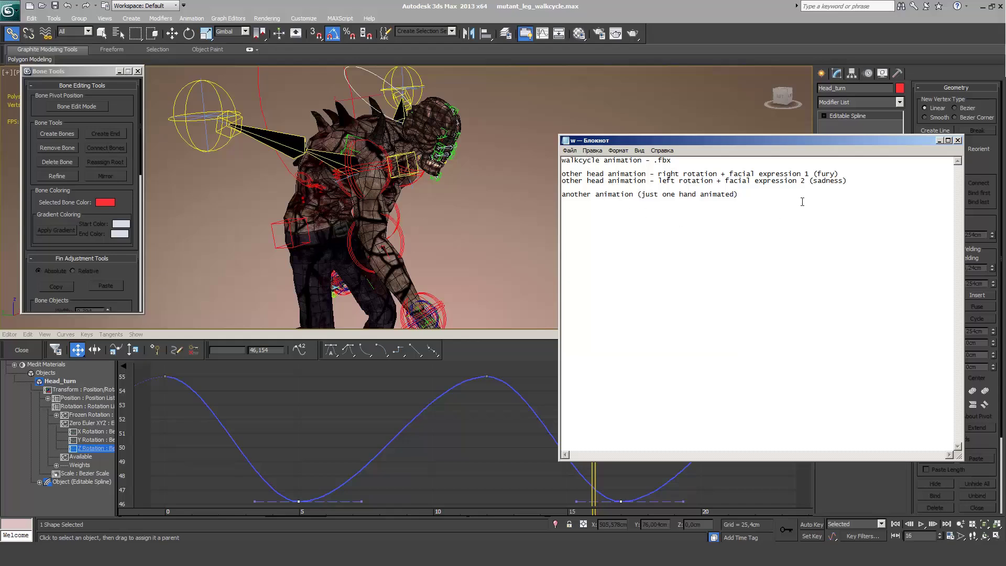
Step: Append "- .fbx" to the head and one-hand animation lines, and add notes on creating separate eyebrow and cheek animations, etc
type("- .fbx- .fbx - .fbx")
type("+    Create separate animations for eyebrows (rest of the body is stationary at transform zero) create separate anims for cheecks...  etc.")
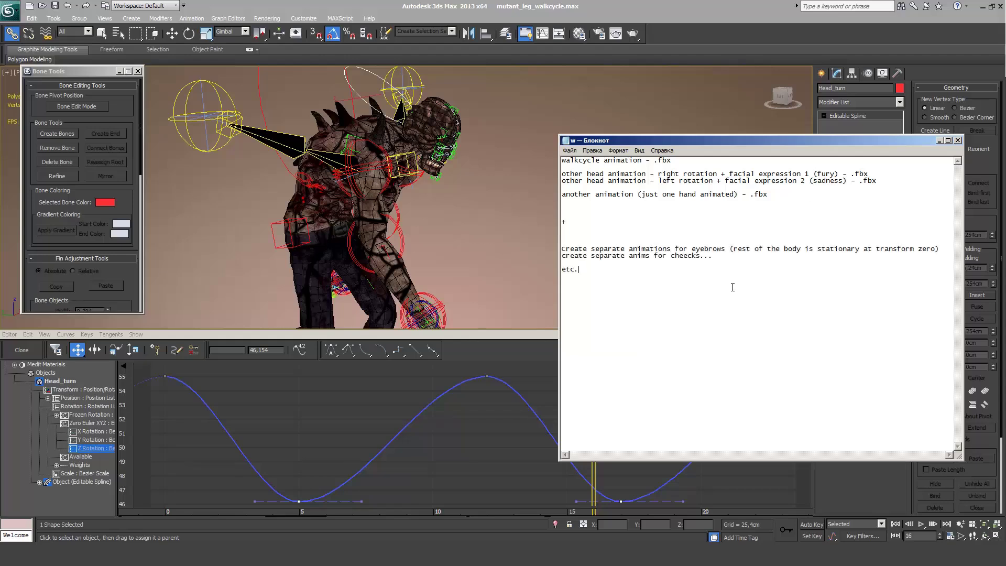
Step: Return to 3ds Max and select all objects of the EXPORT FIGURE selection set through Select From Scene
left_click(624, 173)
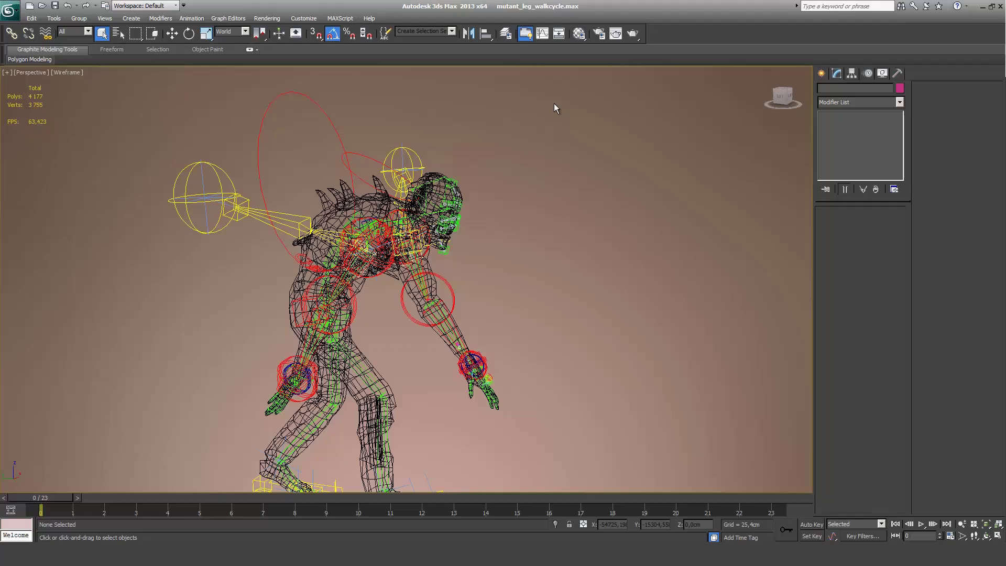
key("h")
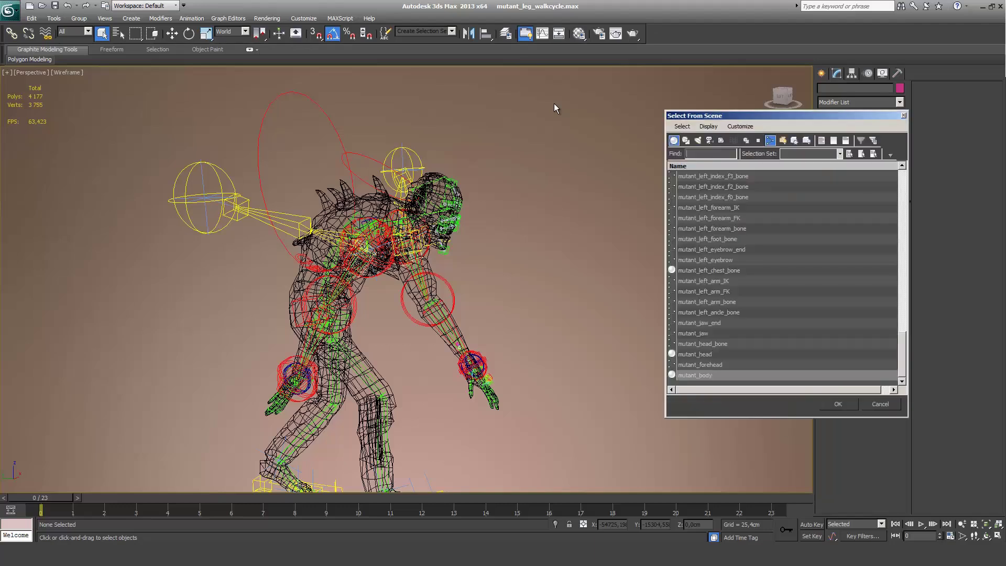
left_click(833, 156)
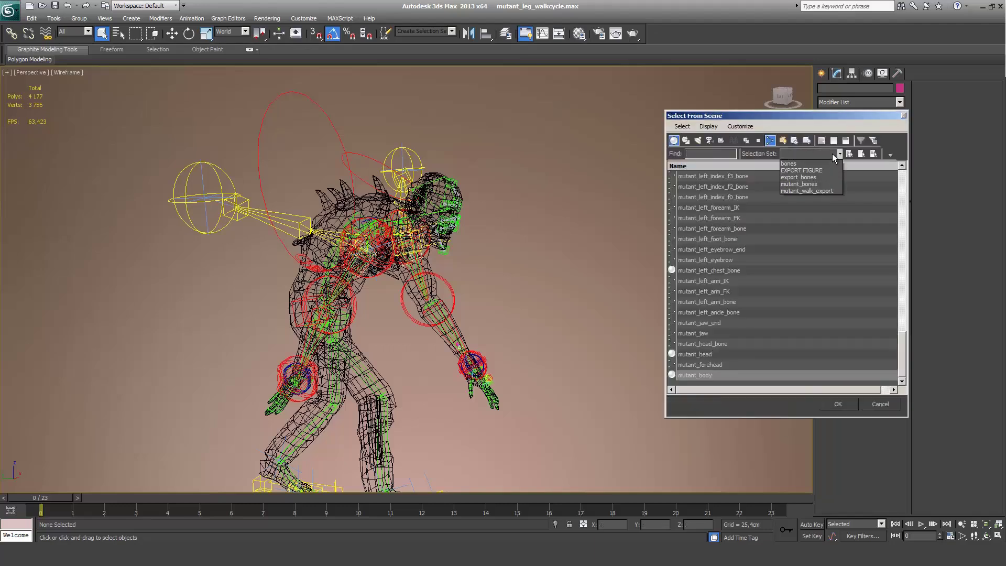
left_click(819, 170)
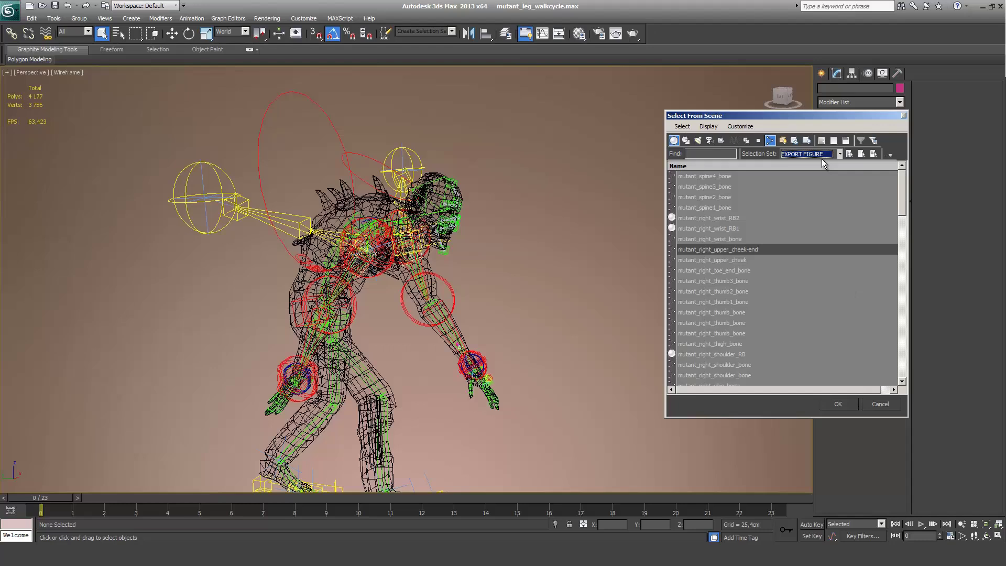
left_click(839, 404)
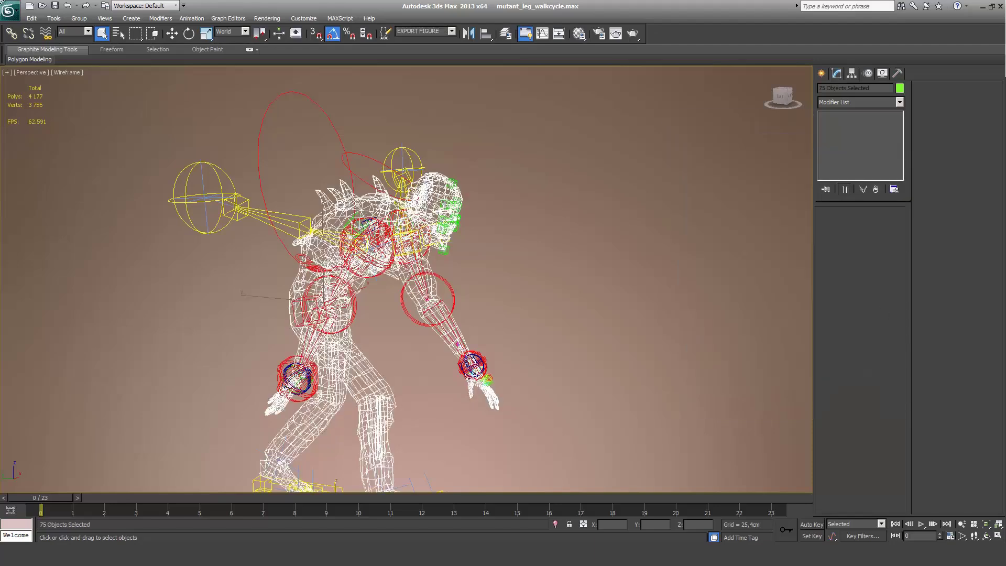
Step: Start a scene export and browse to the animations folder inside mutant_guy as the destination
left_click(10, 10)
left_click(34, 172)
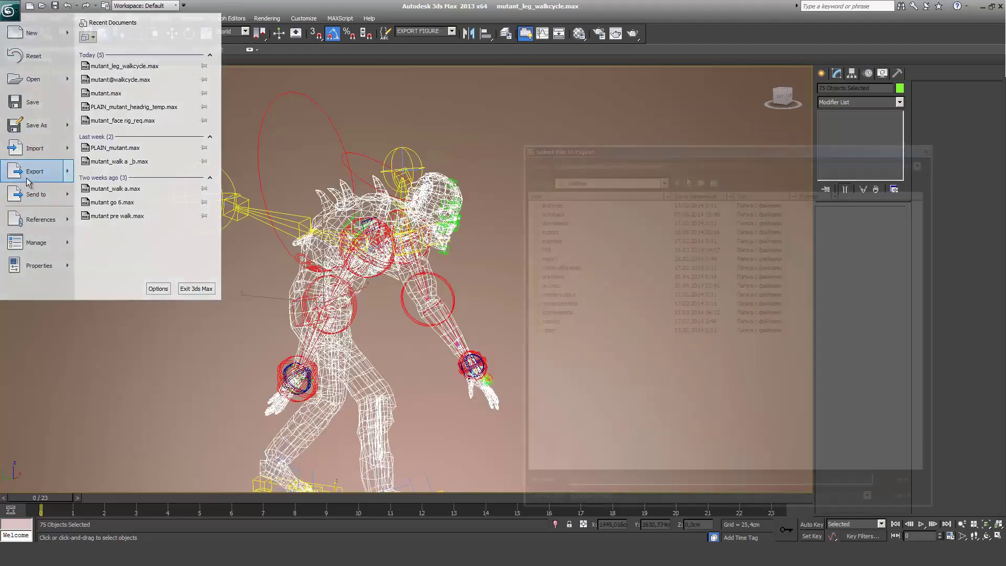
left_click(688, 183)
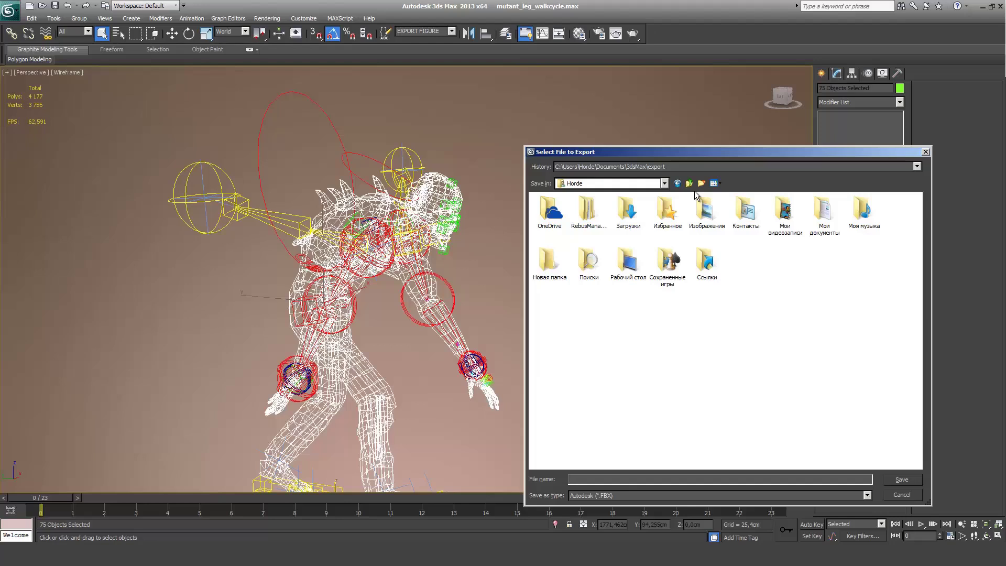
left_click(677, 183)
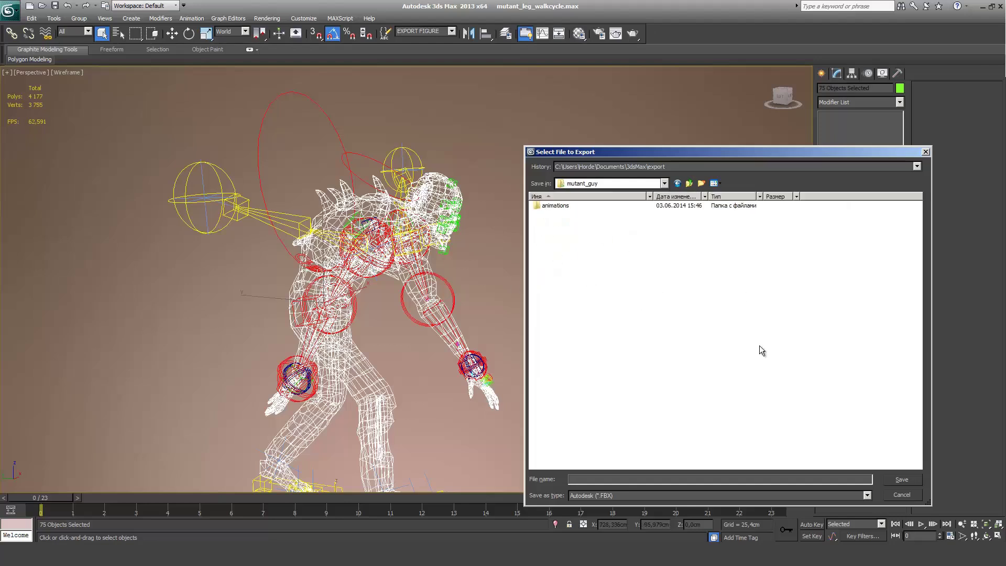
double_click(588, 207)
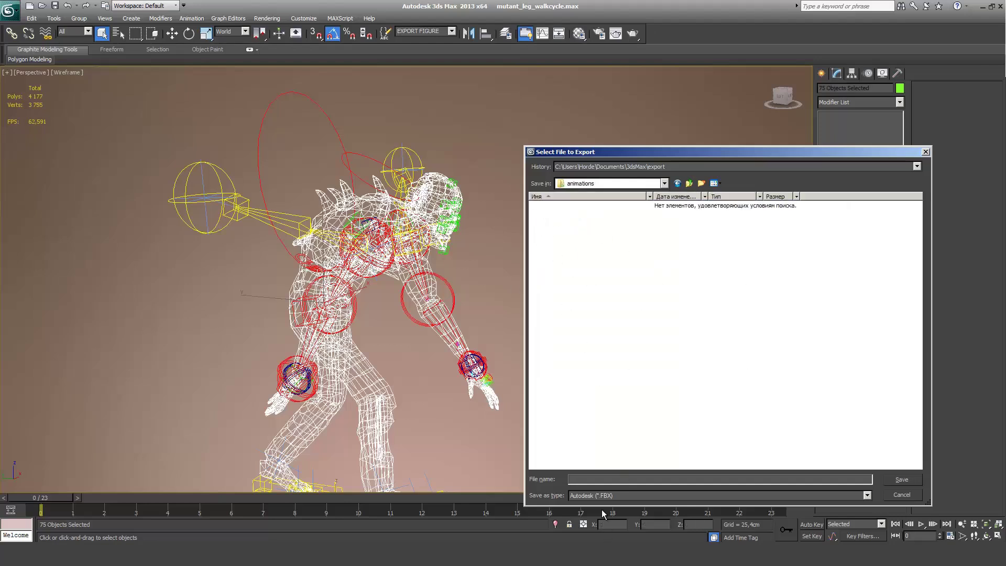
Step: Name the export file mutant@walkcycle with Autodesk (*.FBX) as its file type
left_click(589, 479)
type("mu")
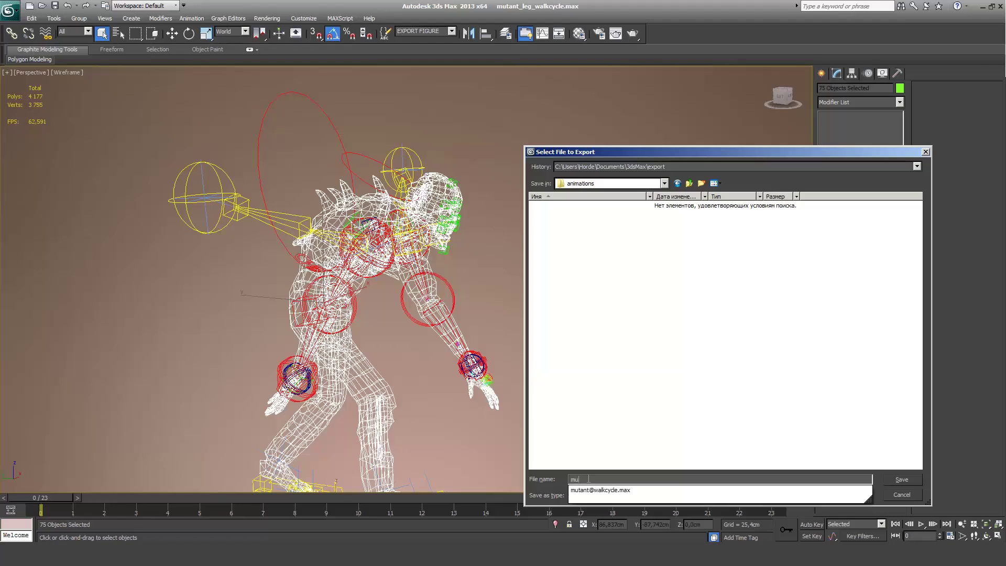
type("tant@walkcycle")
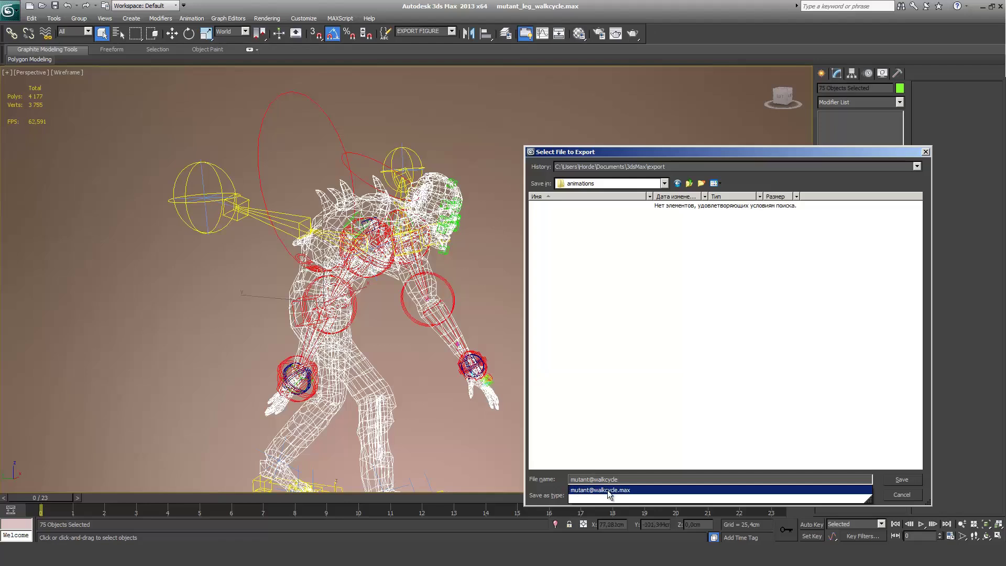
left_click(641, 479)
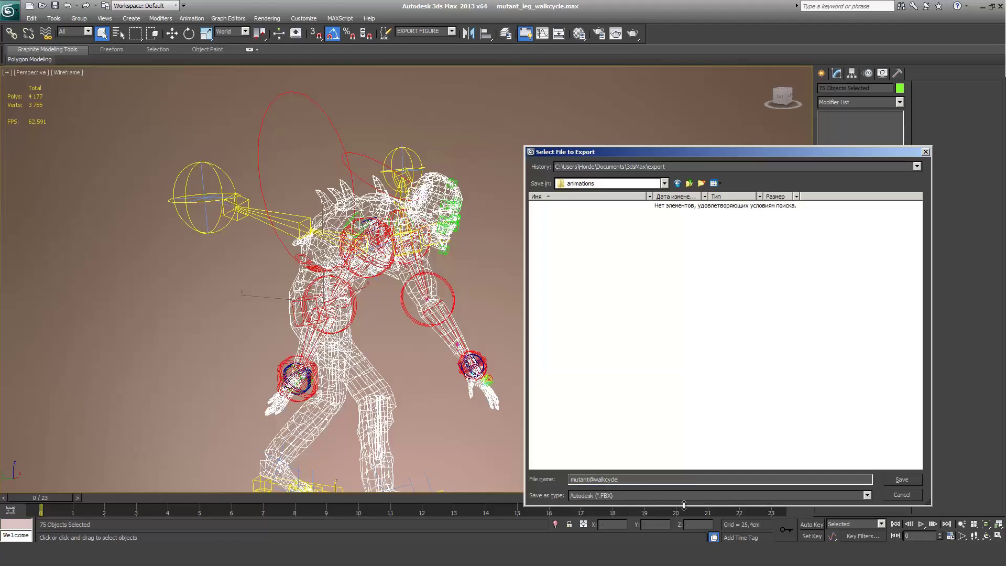
left_click(616, 496)
left_click(616, 496)
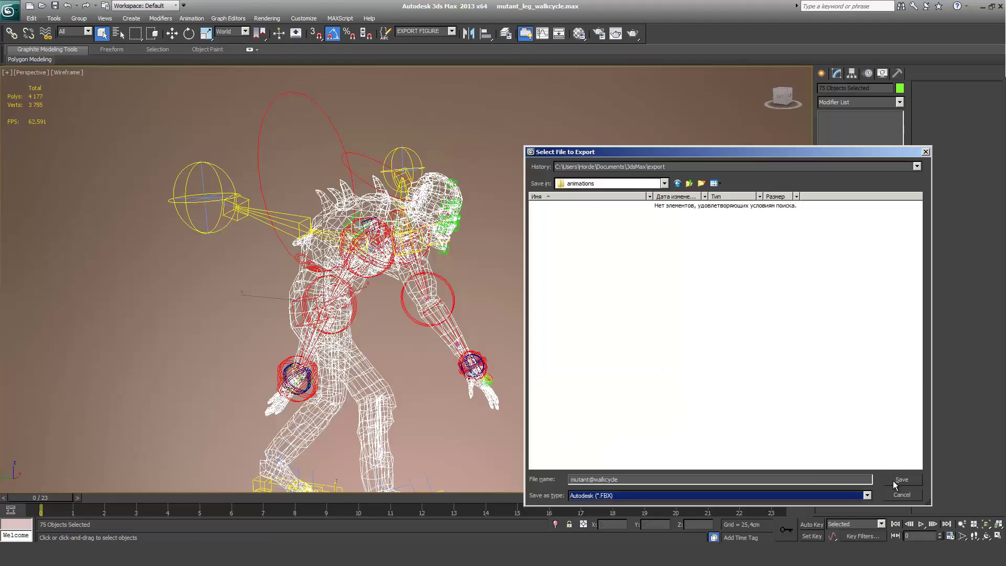
Step: Check the mutant@walkcycle file name and save it to open the FBX export options
left_click(594, 480)
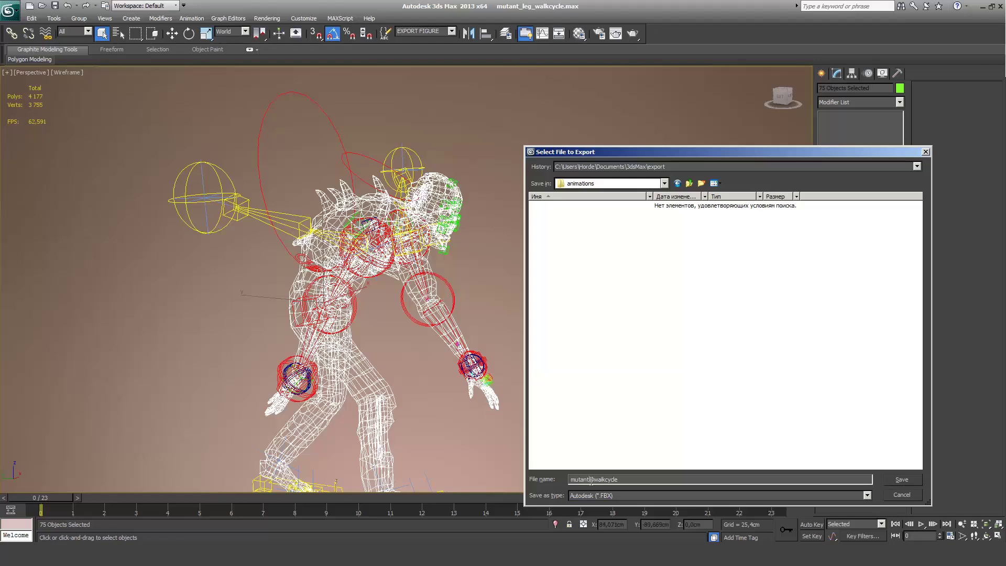
double_click(632, 478)
left_click(632, 478)
left_click_drag(620, 479, 564, 478)
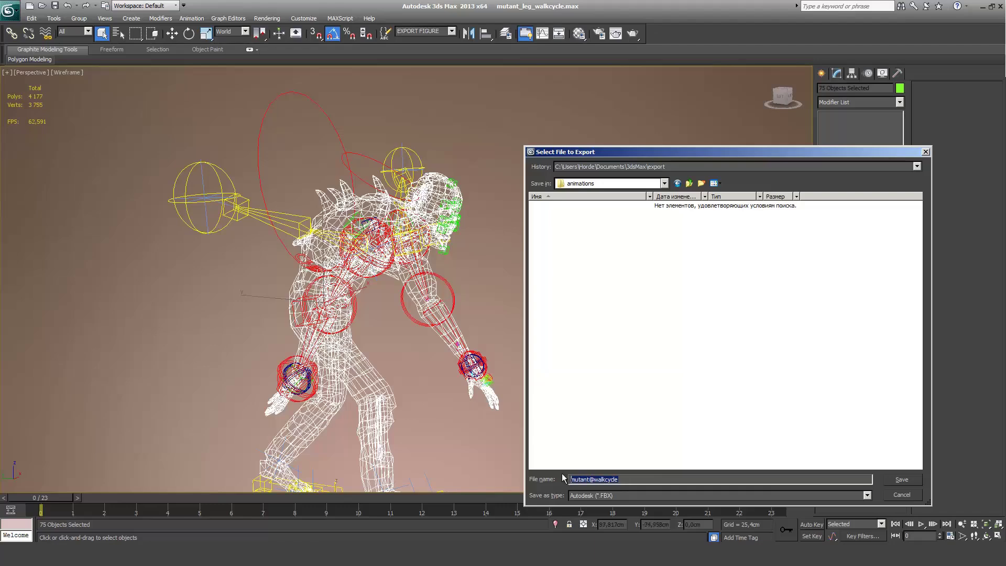
left_click(640, 479)
left_click(904, 480)
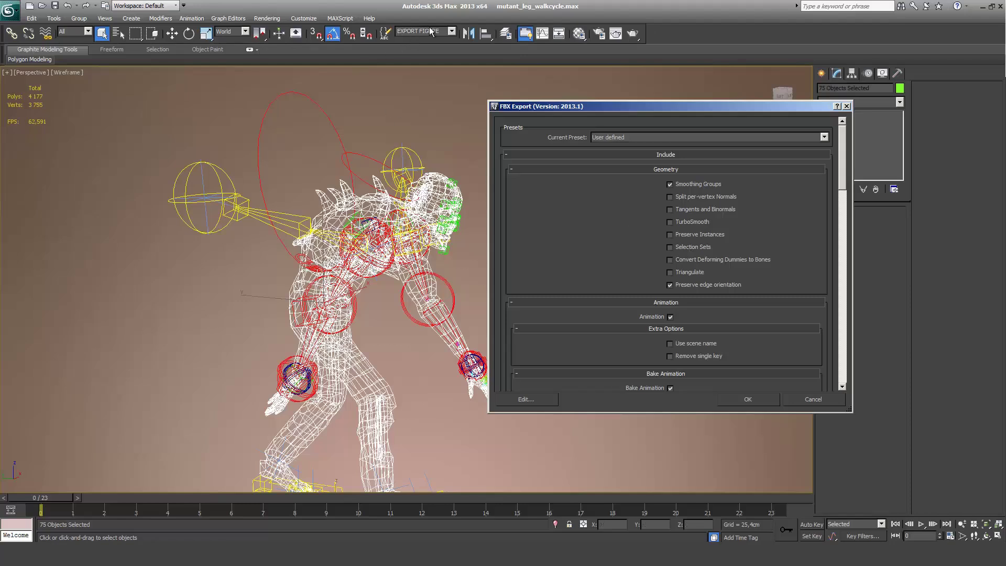
Step: Review the FBX export's bake animation, deformation and curve filter options, and turn off Point Cache File(s)
scroll(844, 188, "down", 5)
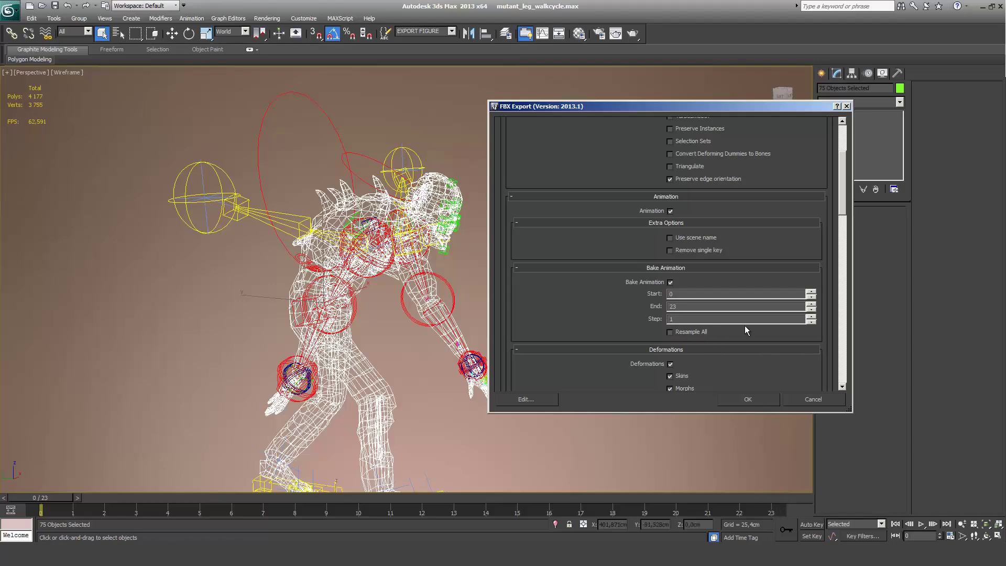
scroll(843, 200, "down", 5)
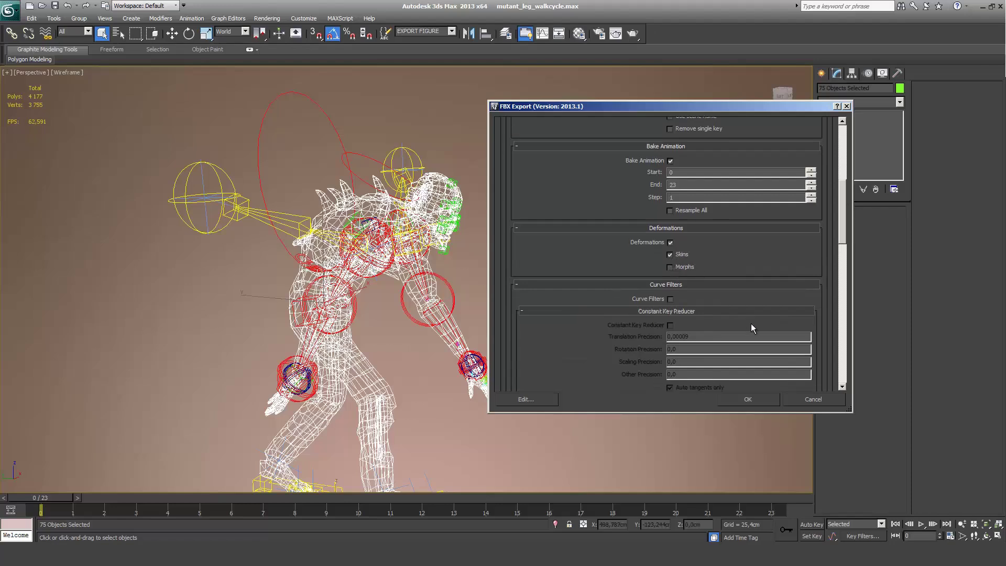
left_click_drag(840, 232, 839, 232)
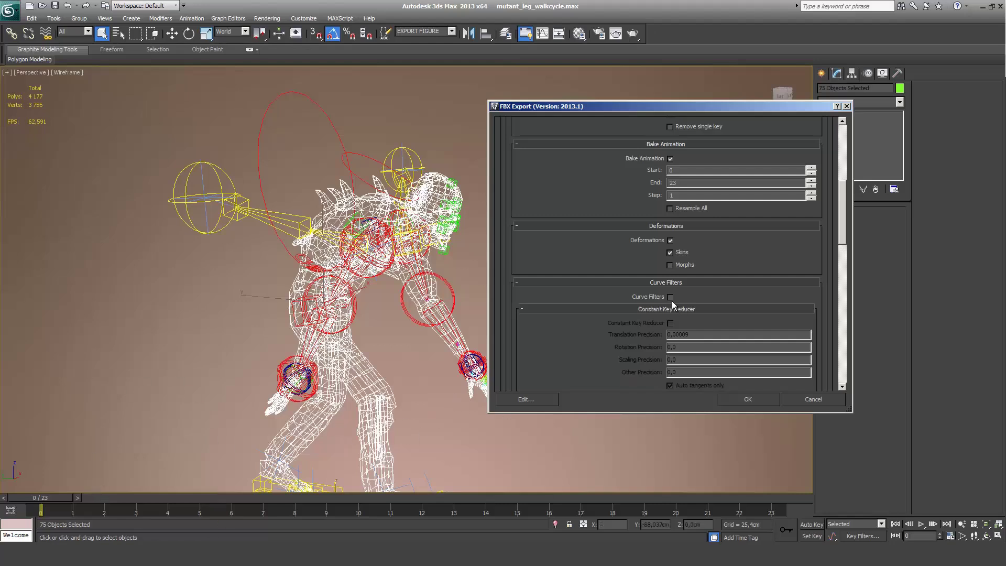
scroll(834, 259, "down", 5)
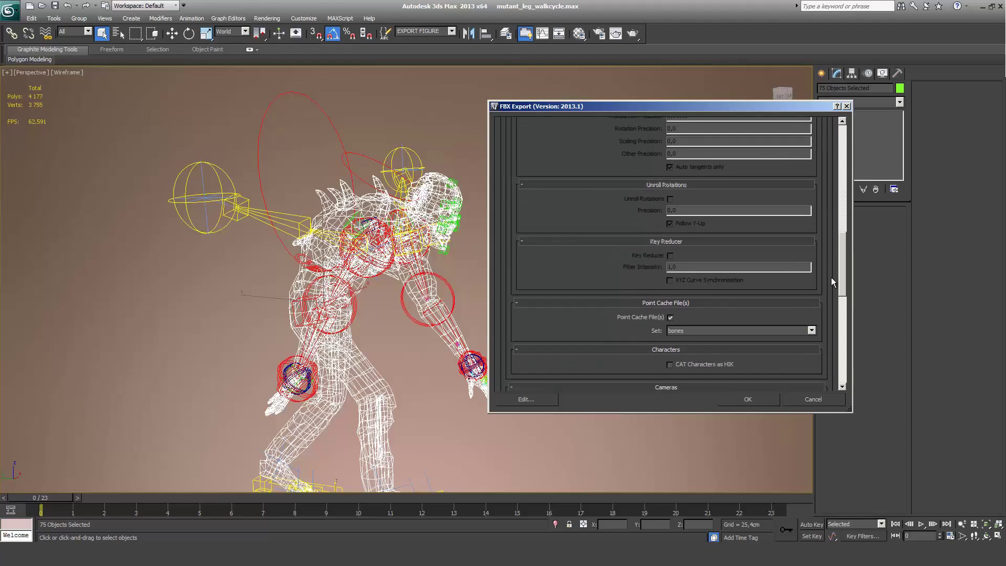
left_click(670, 295)
left_click(671, 297)
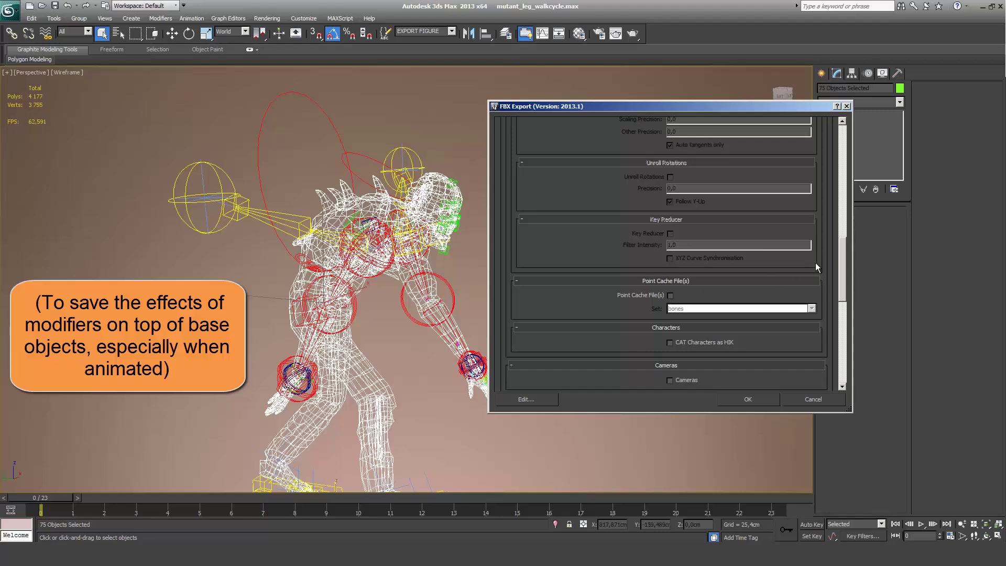
left_click_drag(848, 276, 839, 304)
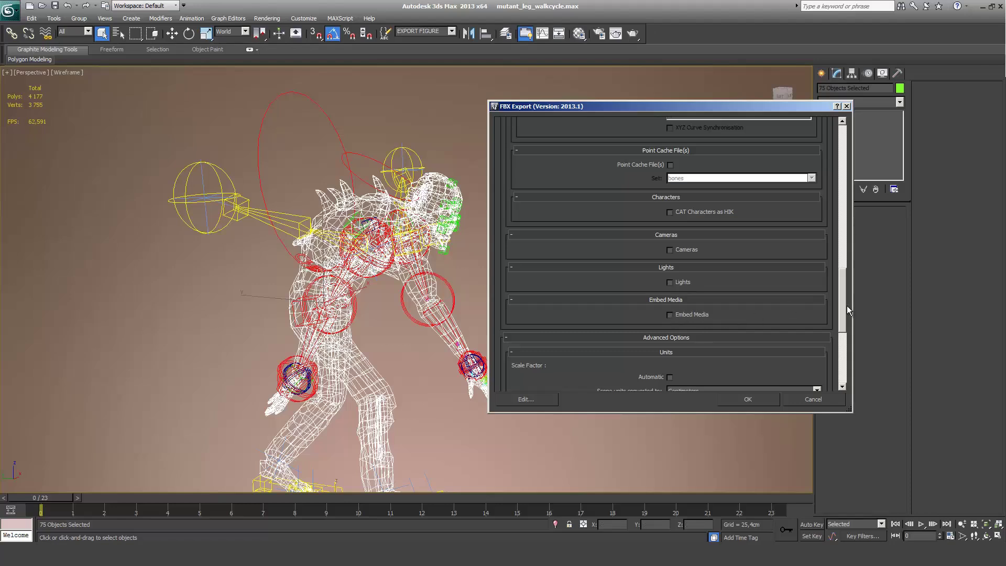
Step: Choose Centimeters as the unit that scene units are converted to in the FBX export, with automatic scale factor off
scroll(843, 308, "down", 3)
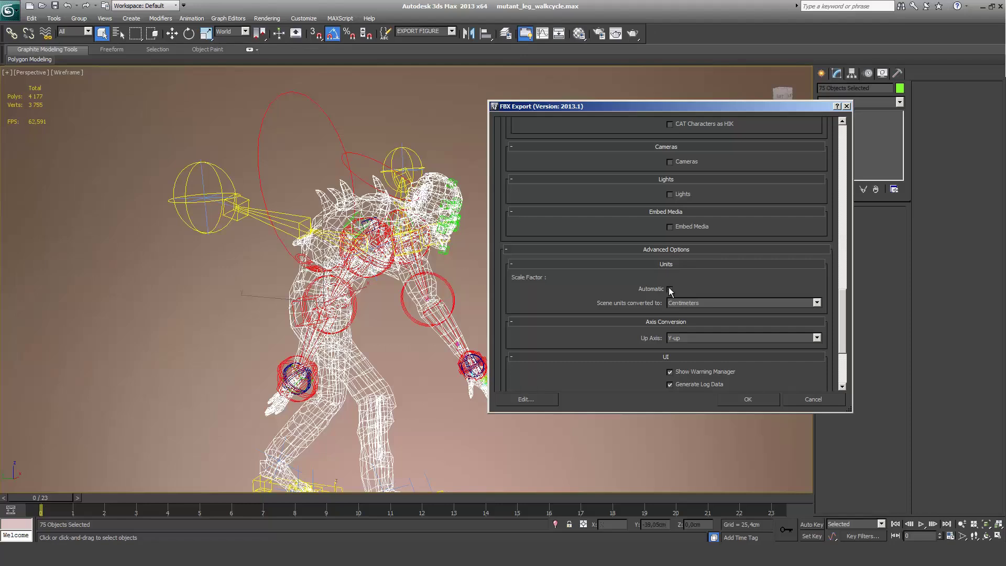
left_click(682, 302)
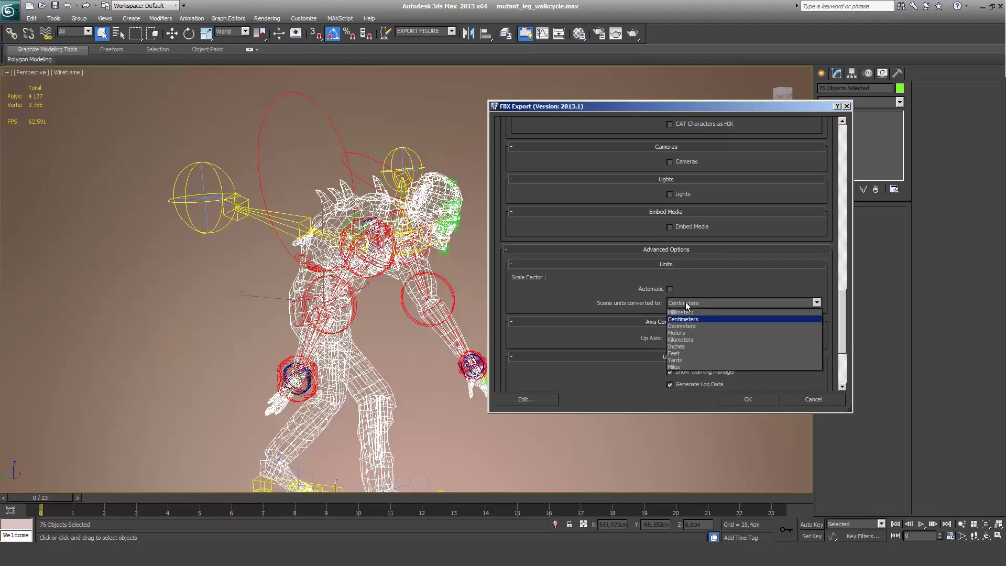
left_click(688, 304)
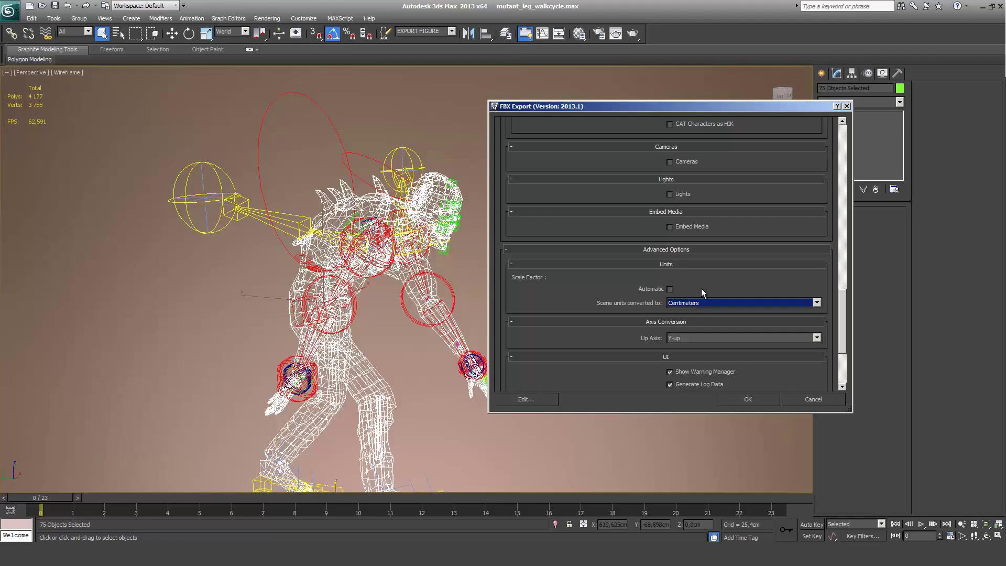
Step: Set the FBX up axis to Y-up, review the file format options, and run the export
scroll(703, 289, "down", 3)
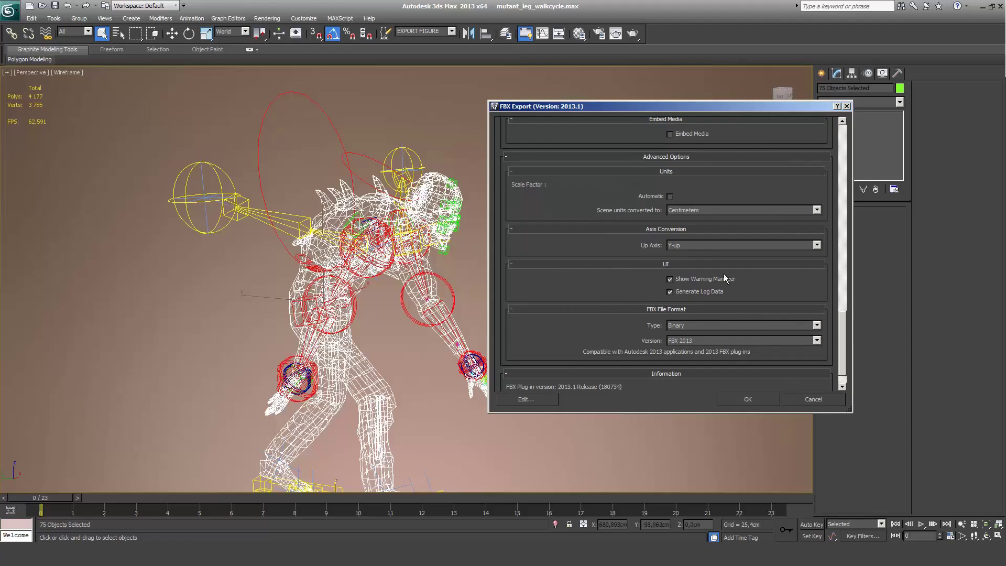
left_click(697, 246)
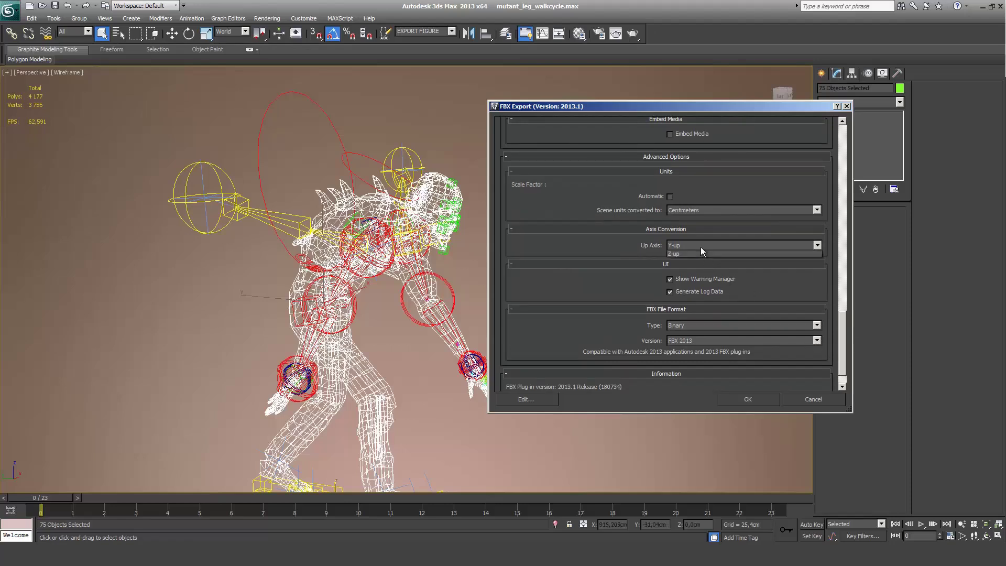
left_click(702, 256)
left_click(717, 246)
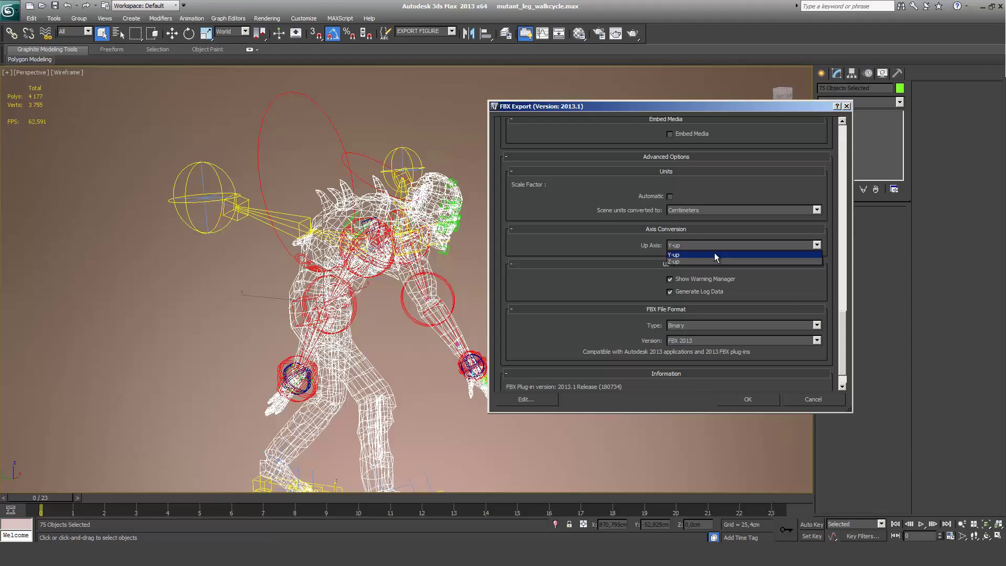
left_click(715, 253)
scroll(692, 287, "down", 1)
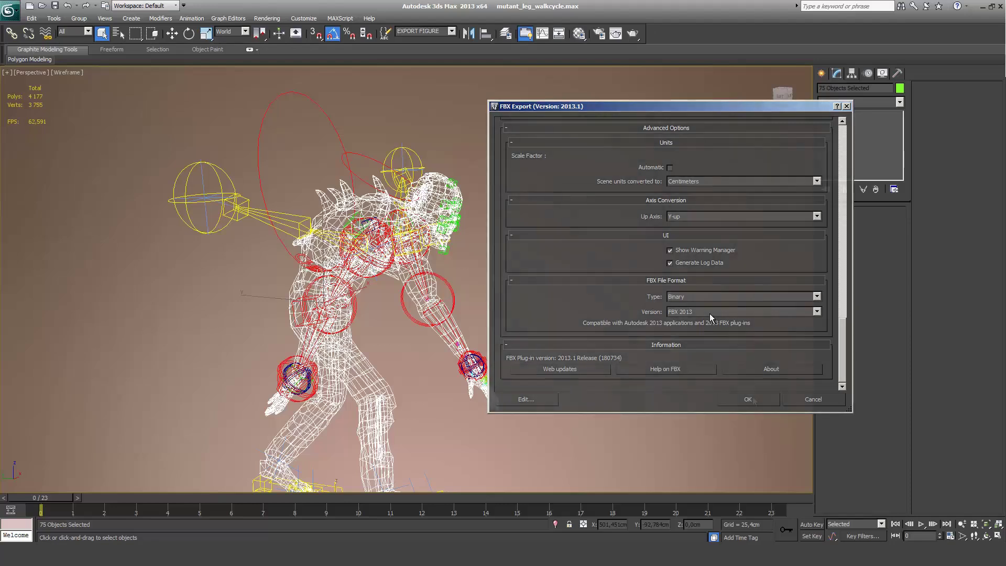
left_click(751, 399)
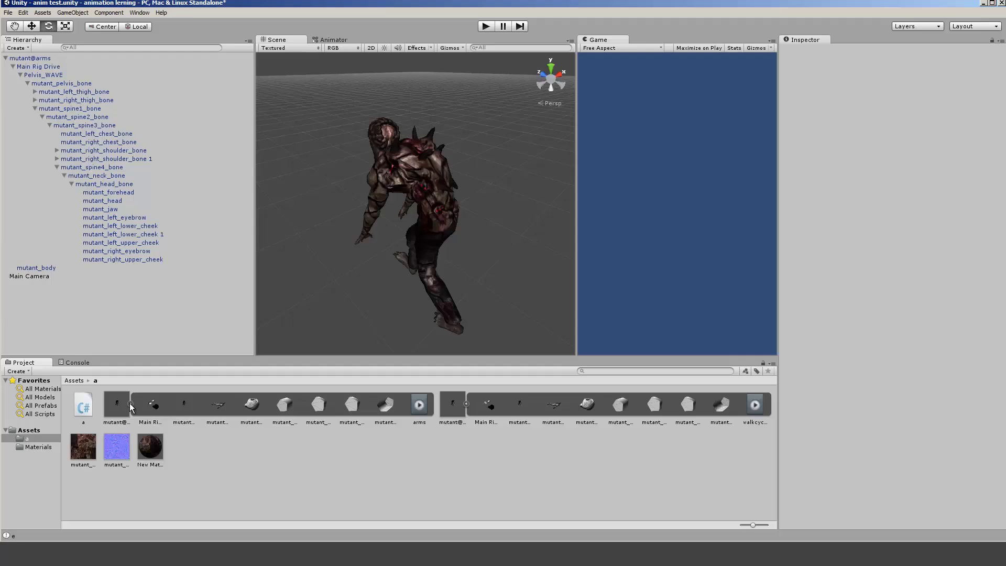
Step: Switch to Unity, inspect the imported mutant@arms and mutant@walkcycle assets, and expand mutant@arms to examine its arms clip
left_click(130, 409)
left_click(164, 405)
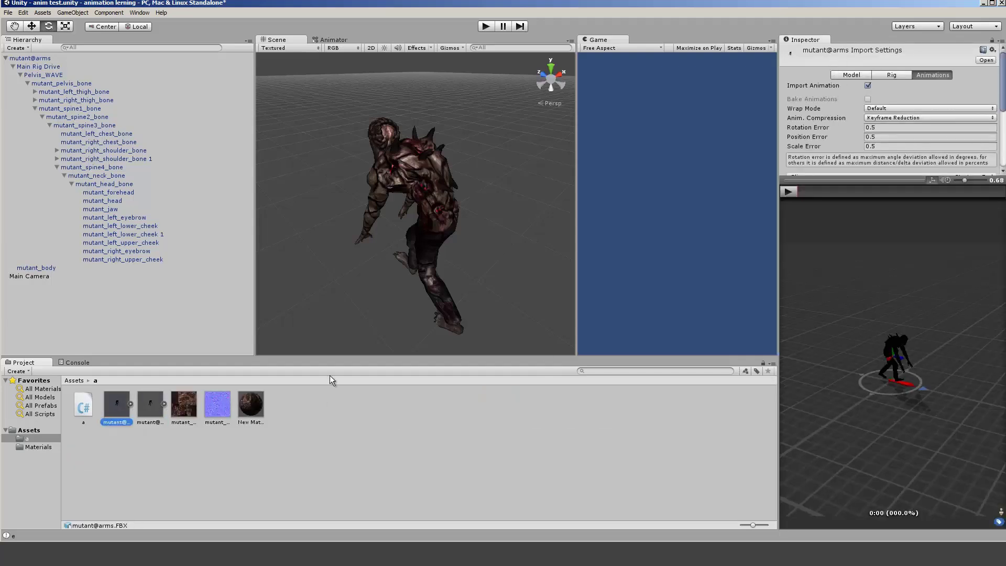
left_click(150, 404)
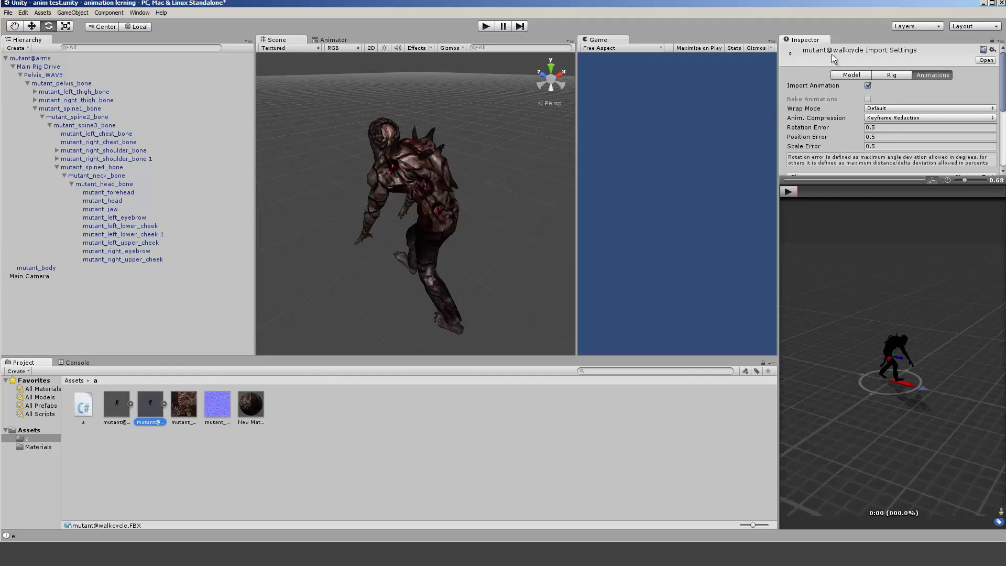
left_click(131, 405)
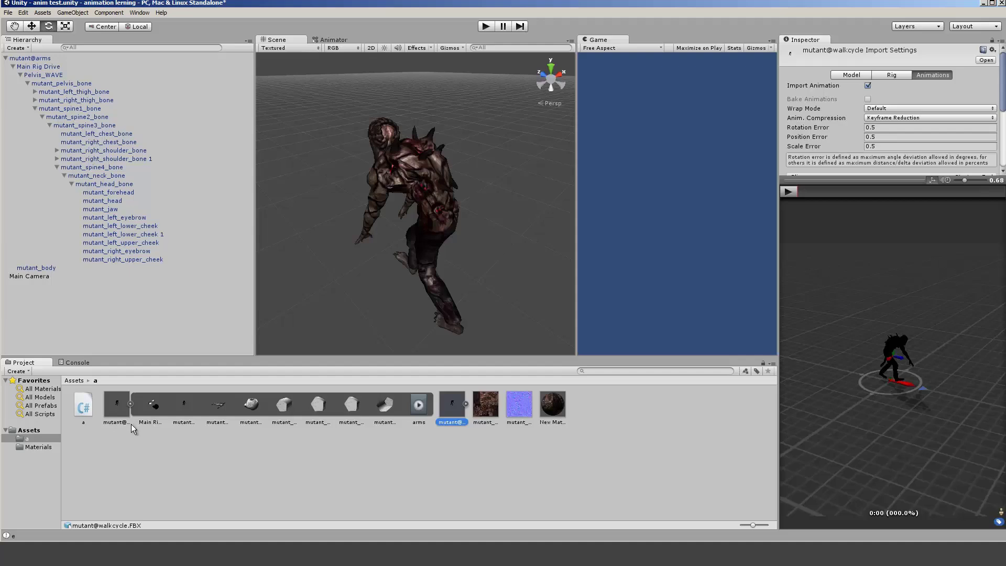
left_click(421, 407)
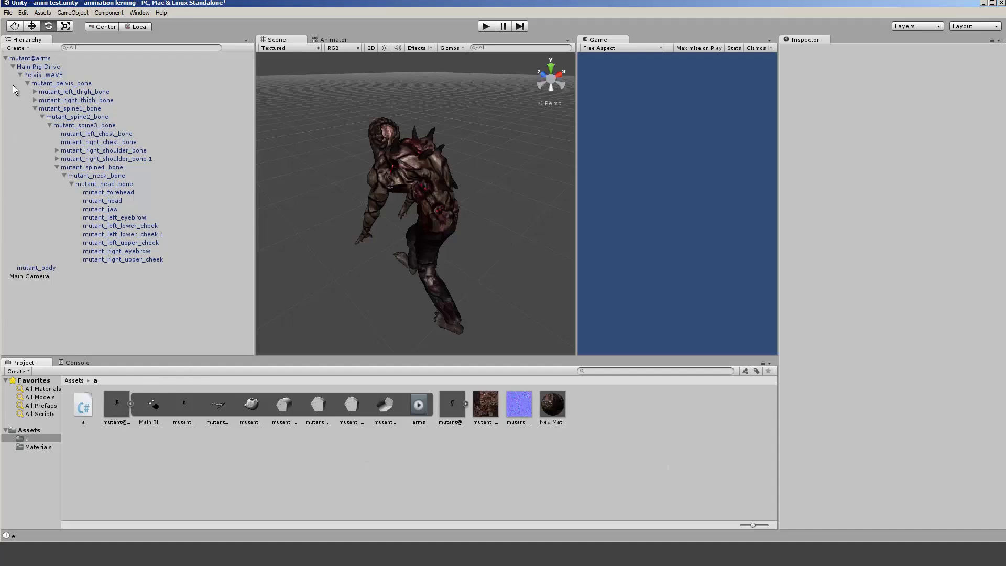
Step: Examine the scene mutant's Animation component and the arms clip range in the mutant@arms animation import settings
left_click(23, 59)
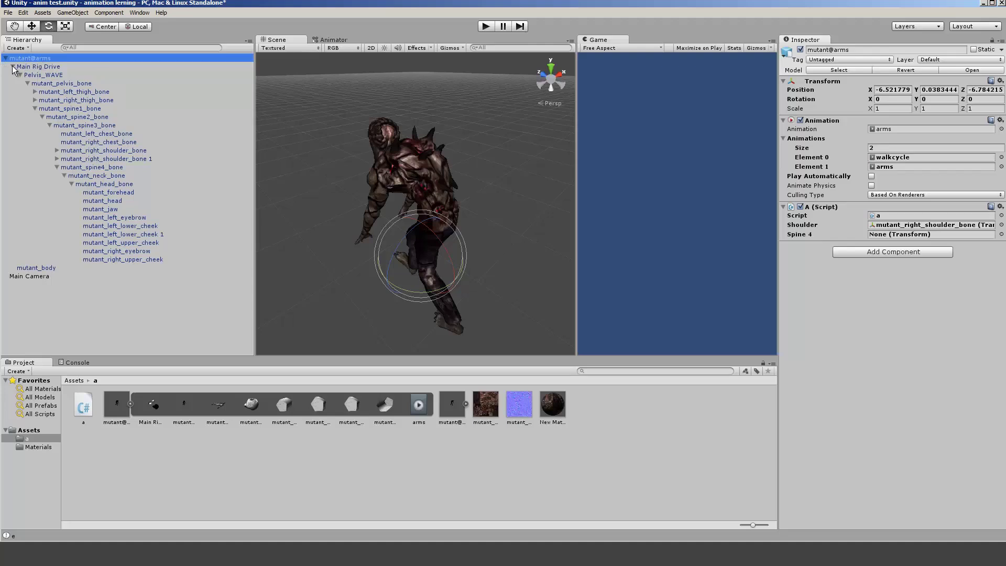
left_click(116, 407)
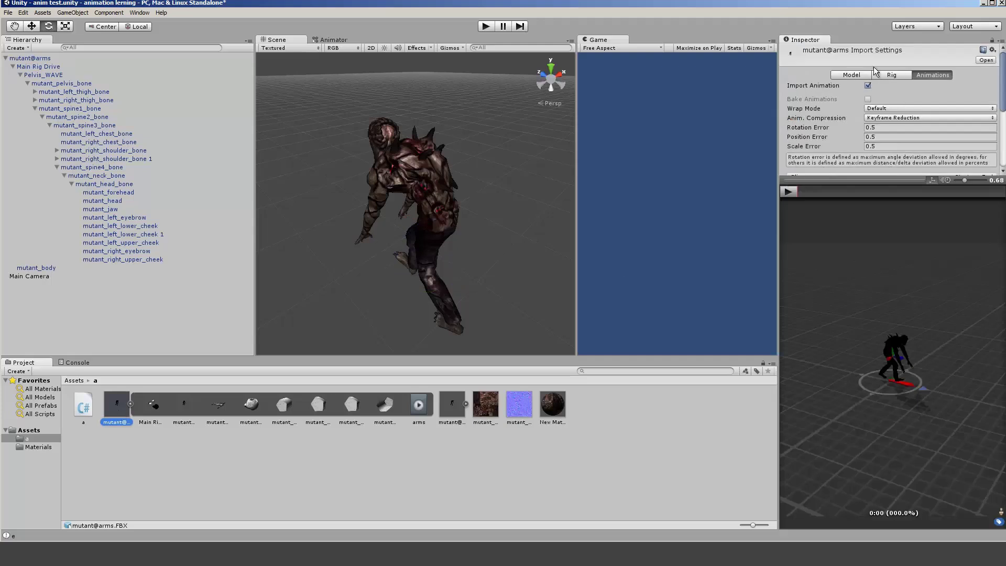
left_click(938, 75)
scroll(917, 134, "down", 5)
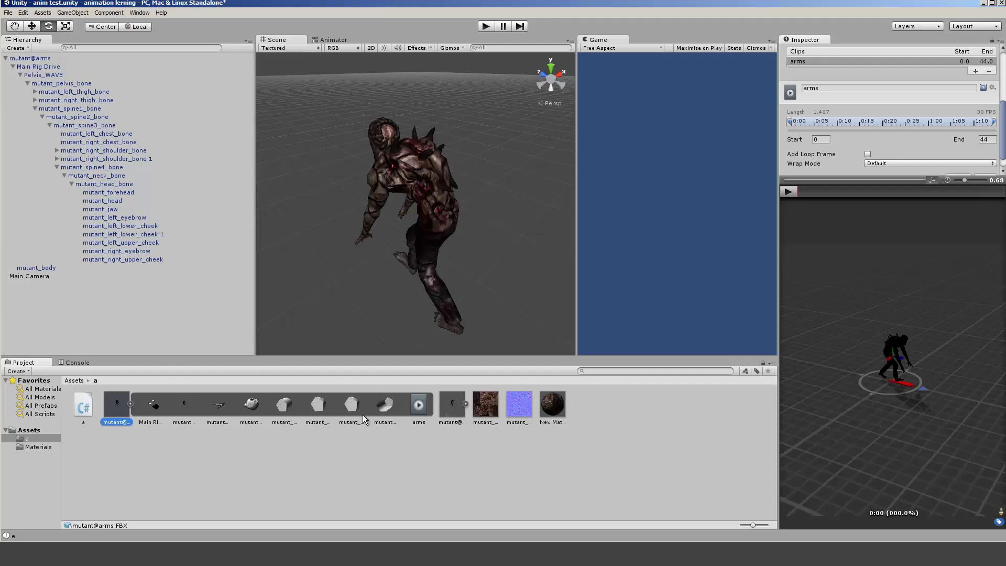
Step: Expand mutant@walkcycle to check its clip settings, and examine the clips assigned to the scene mutant's Animation component
left_click(466, 404)
left_click(452, 407)
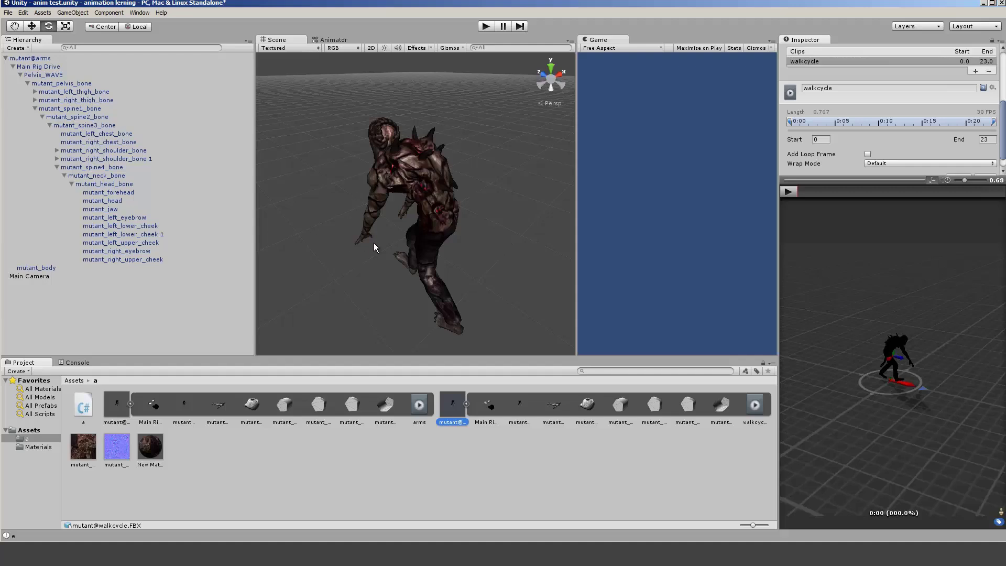
left_click(28, 60)
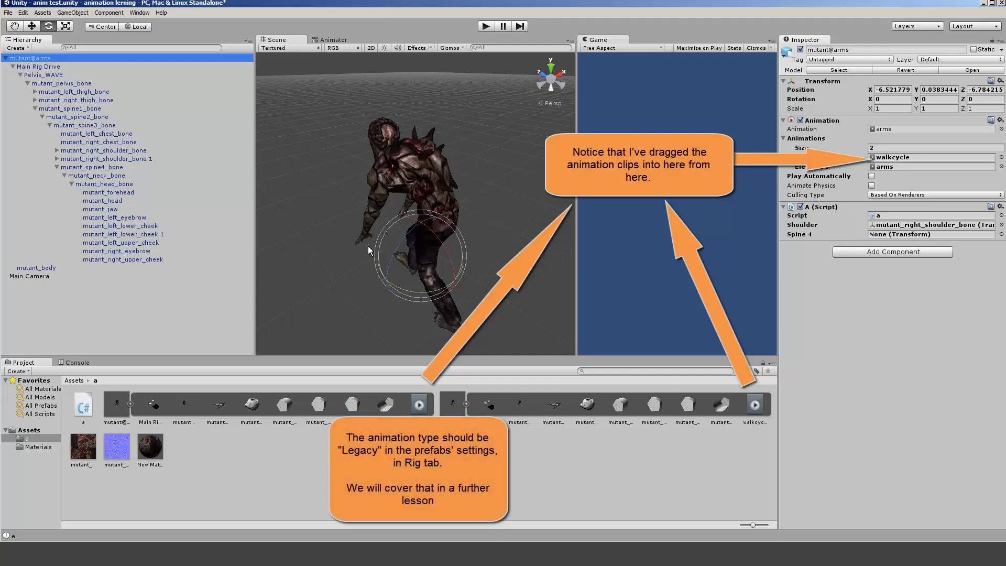
Step: Play the scene, watch the mutant's walk cycle from several angles in the Scene view, and stop playback
left_click(482, 29)
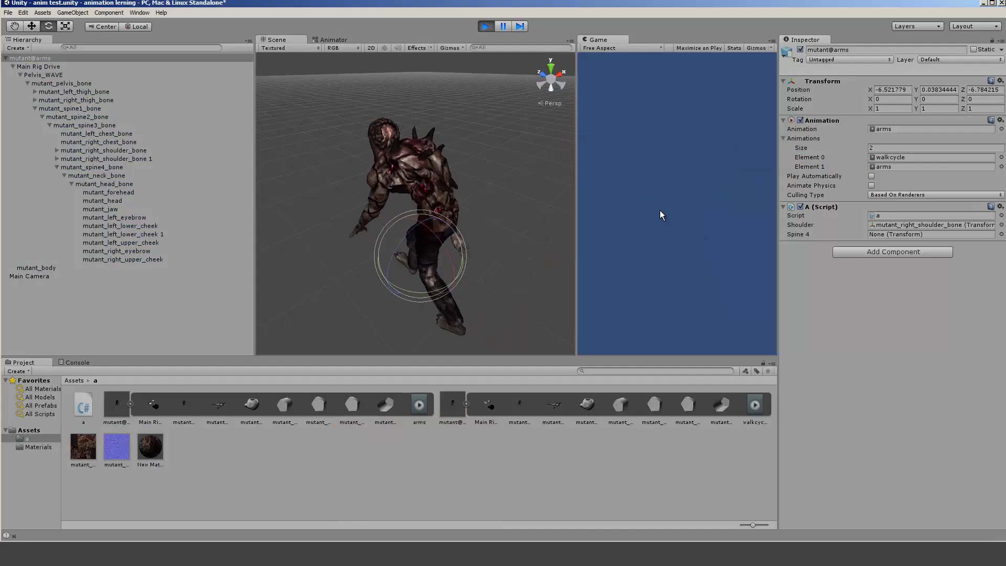
left_click_drag(503, 195, 526, 185, "alt")
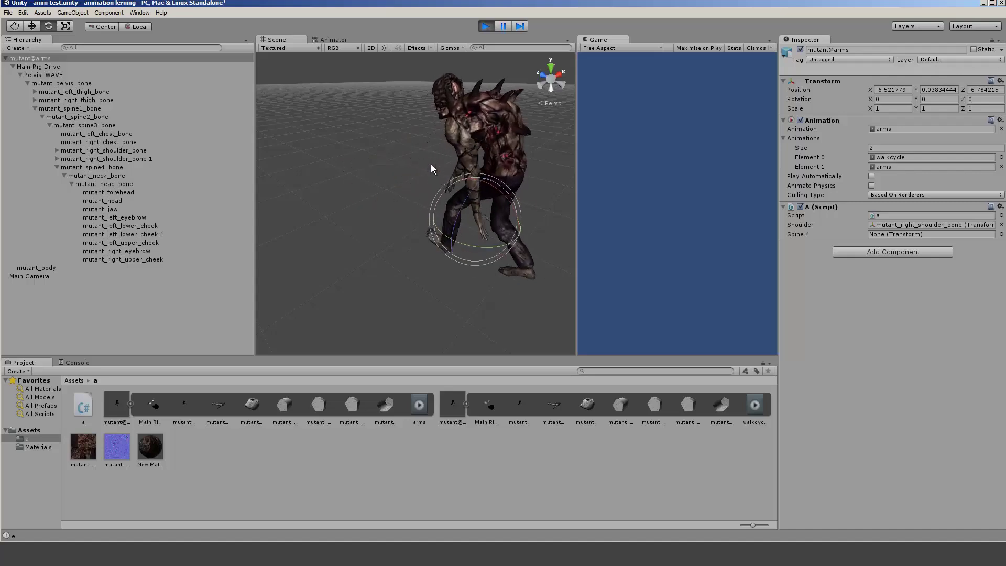
left_click_drag(437, 186, 456, 194, "alt")
left_click(480, 27)
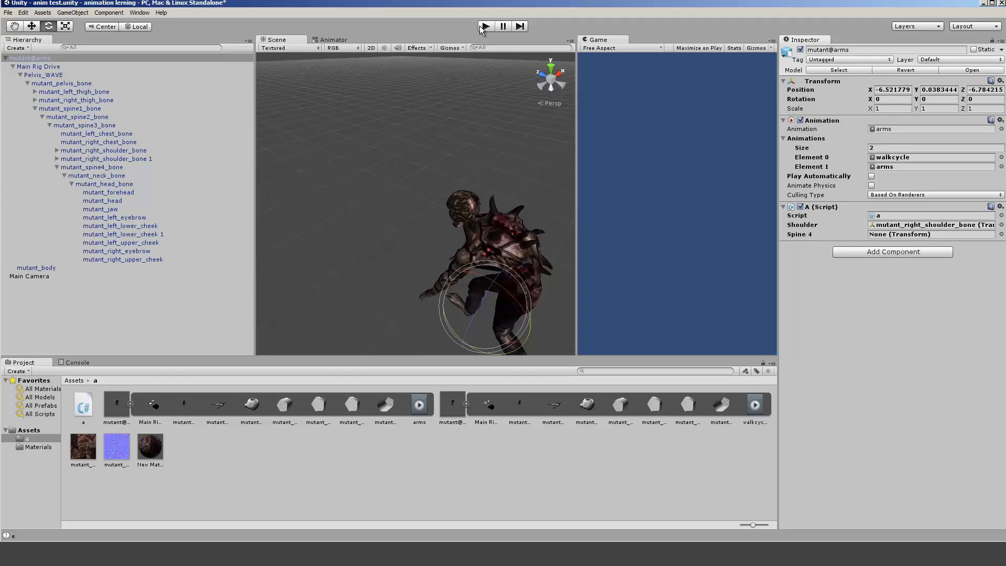
Step: Play the scene in the maximized game view, test the mutant's facial expressions including left and right brow up, and stop playback
left_click(484, 27)
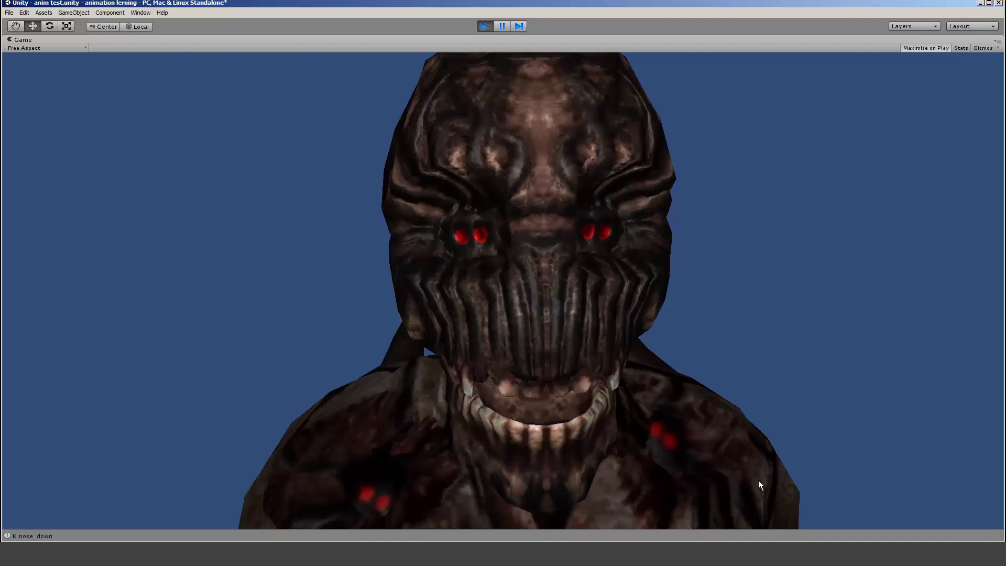
key("m")
key("o")
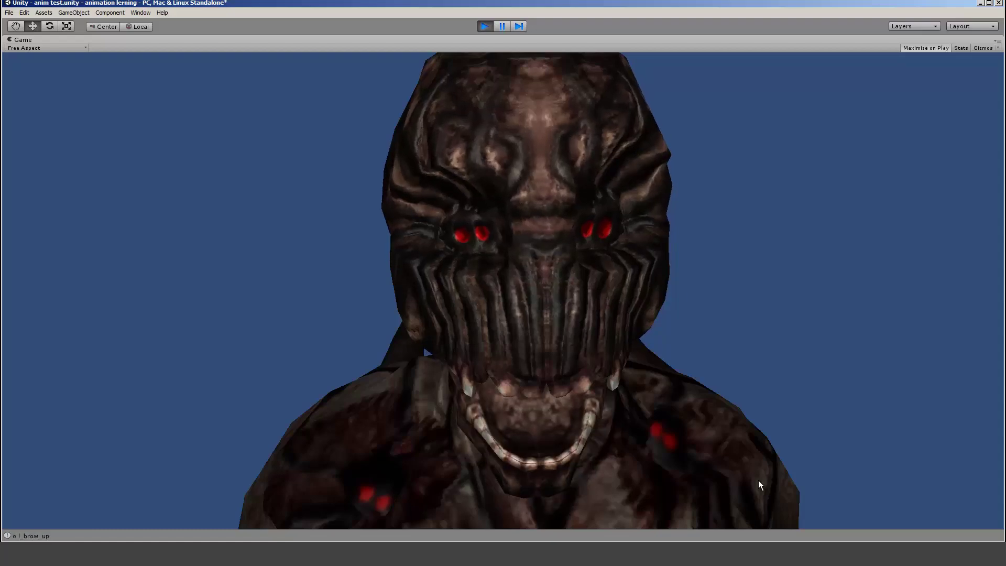
key("u")
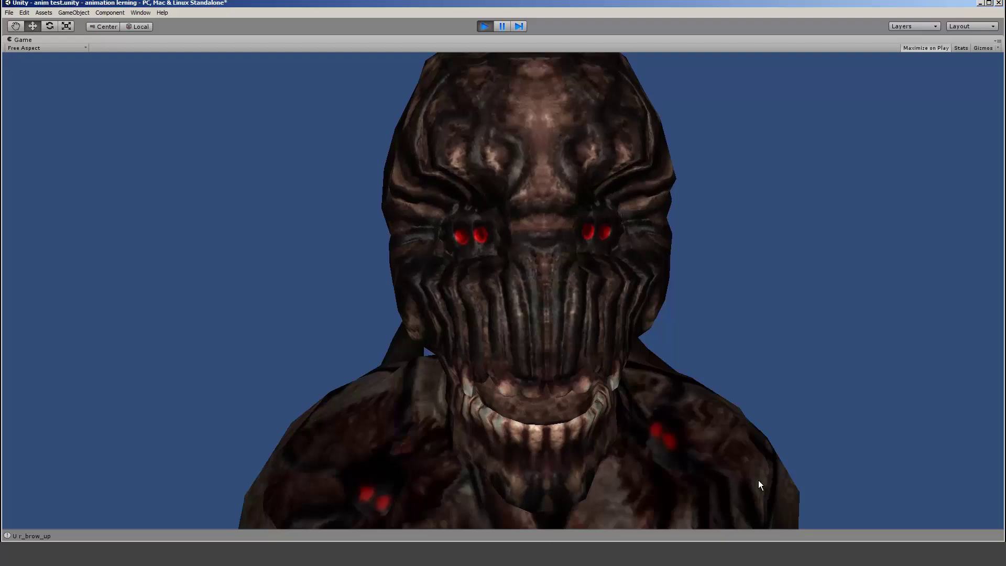
key("m")
left_click(485, 26)
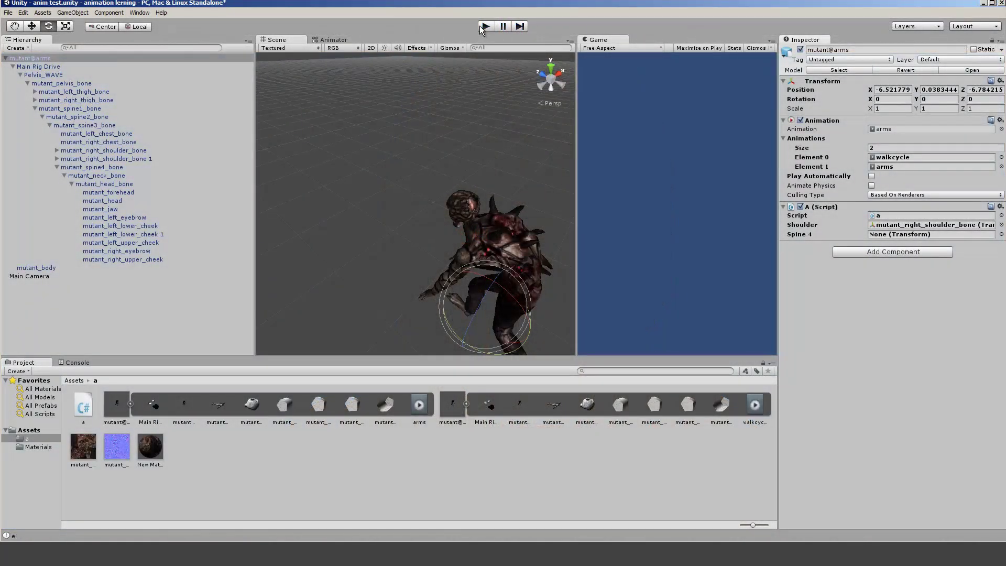